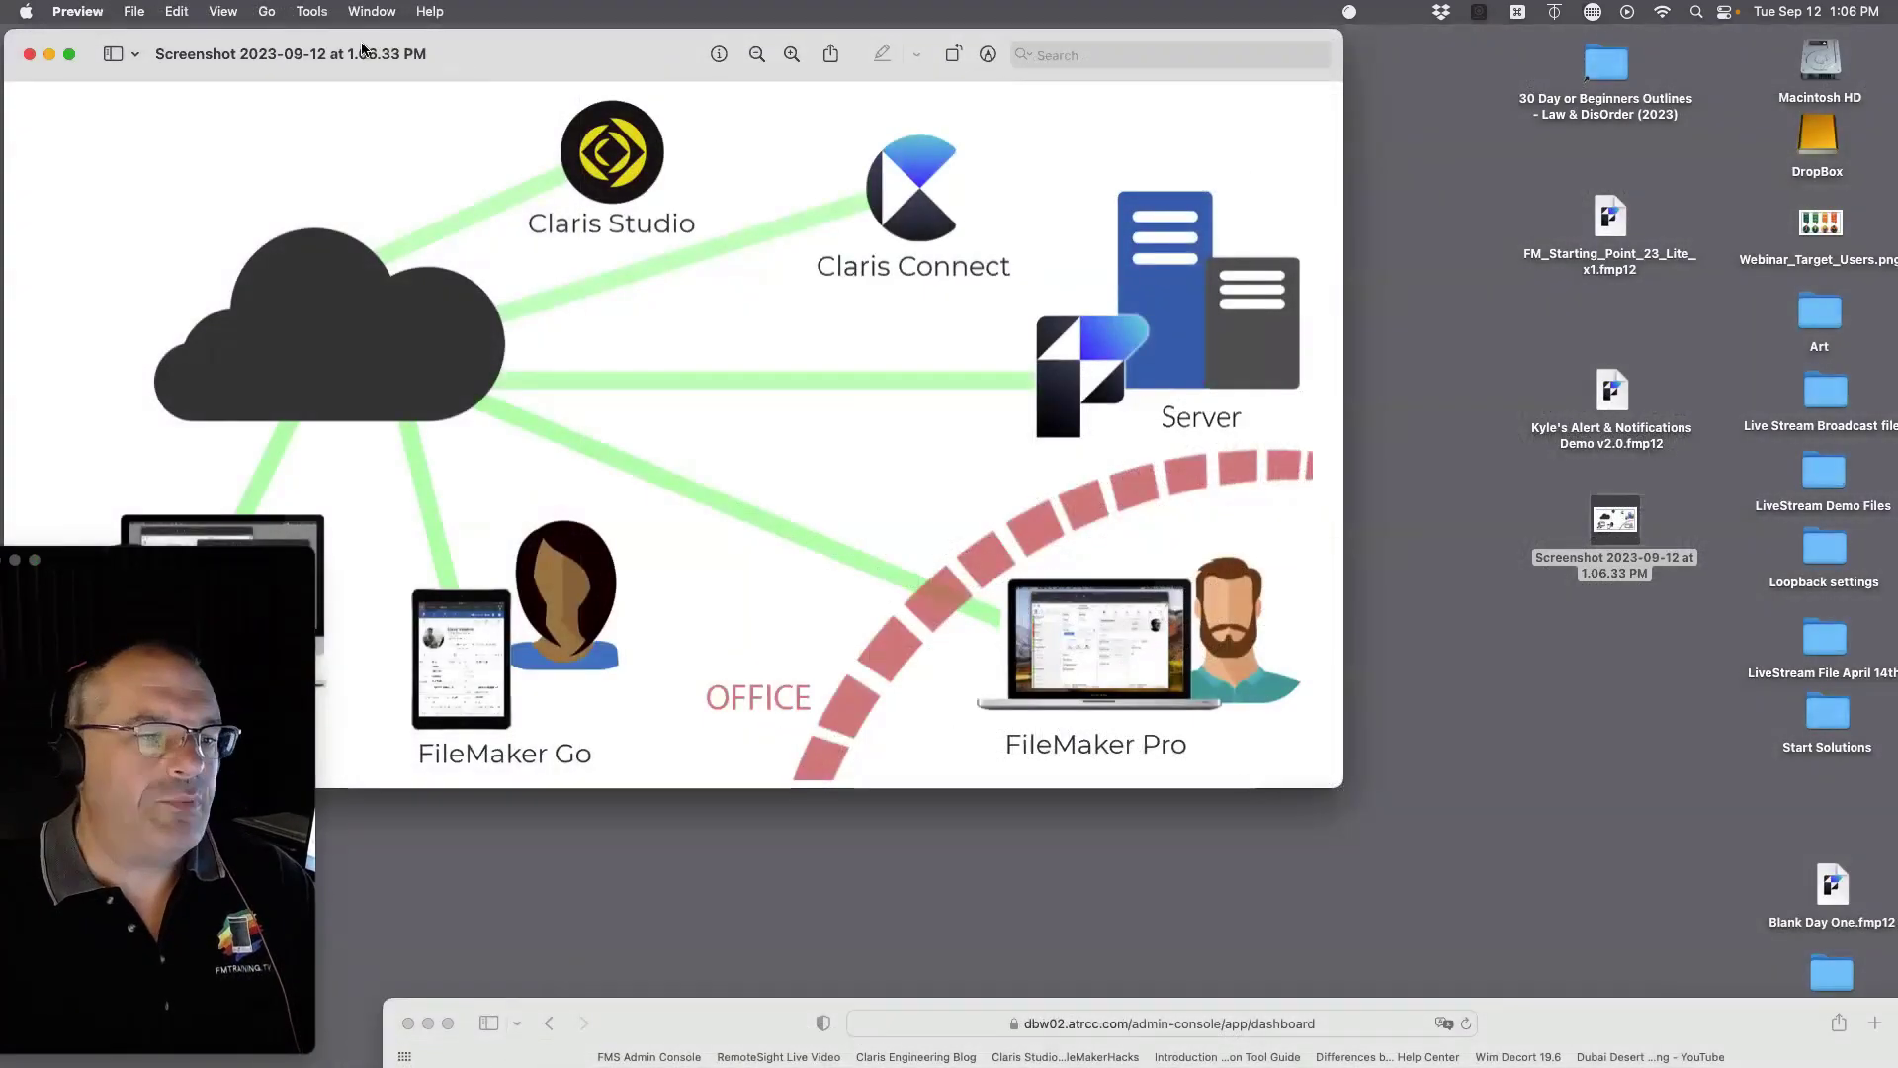
Step: Point out the diagram's FileMaker Pro, Server and Go parts, then shift the window left
left_click_drag(362, 49, 713, 116)
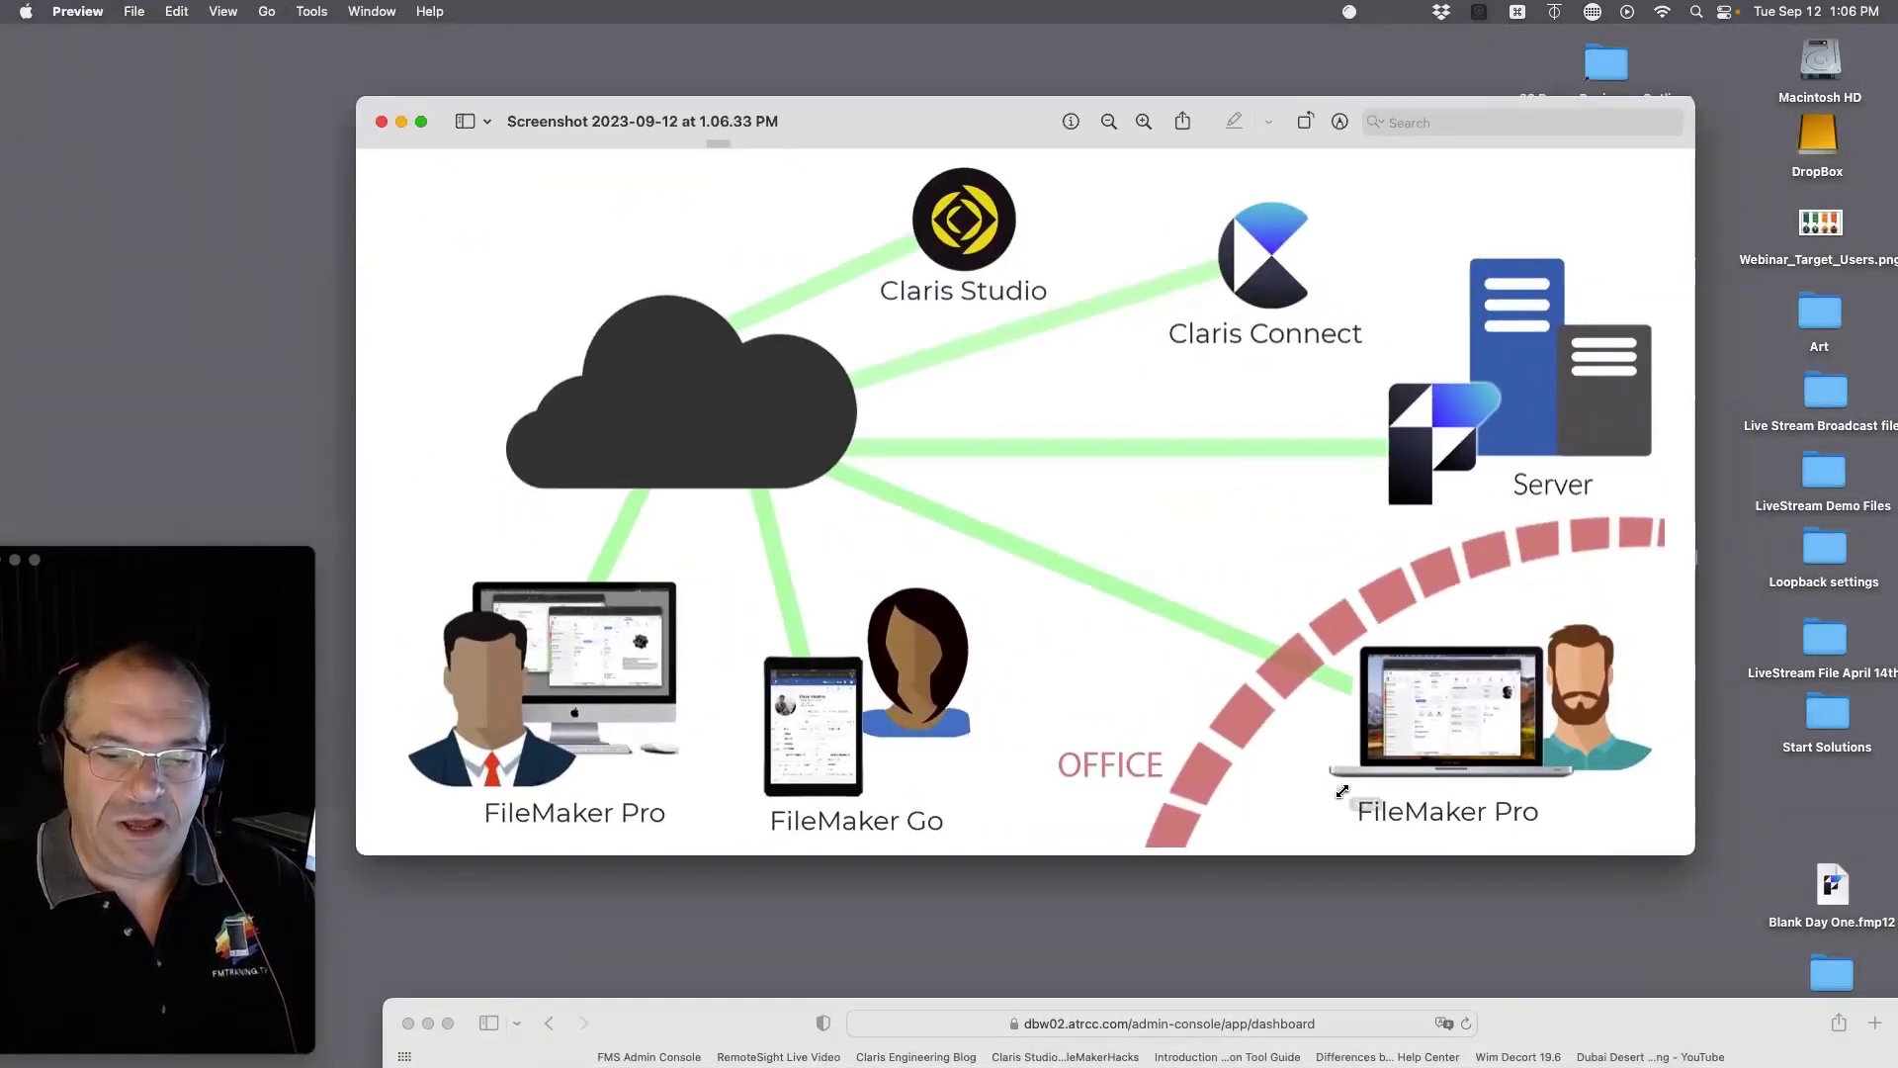
left_click_drag(1342, 791, 1572, 837)
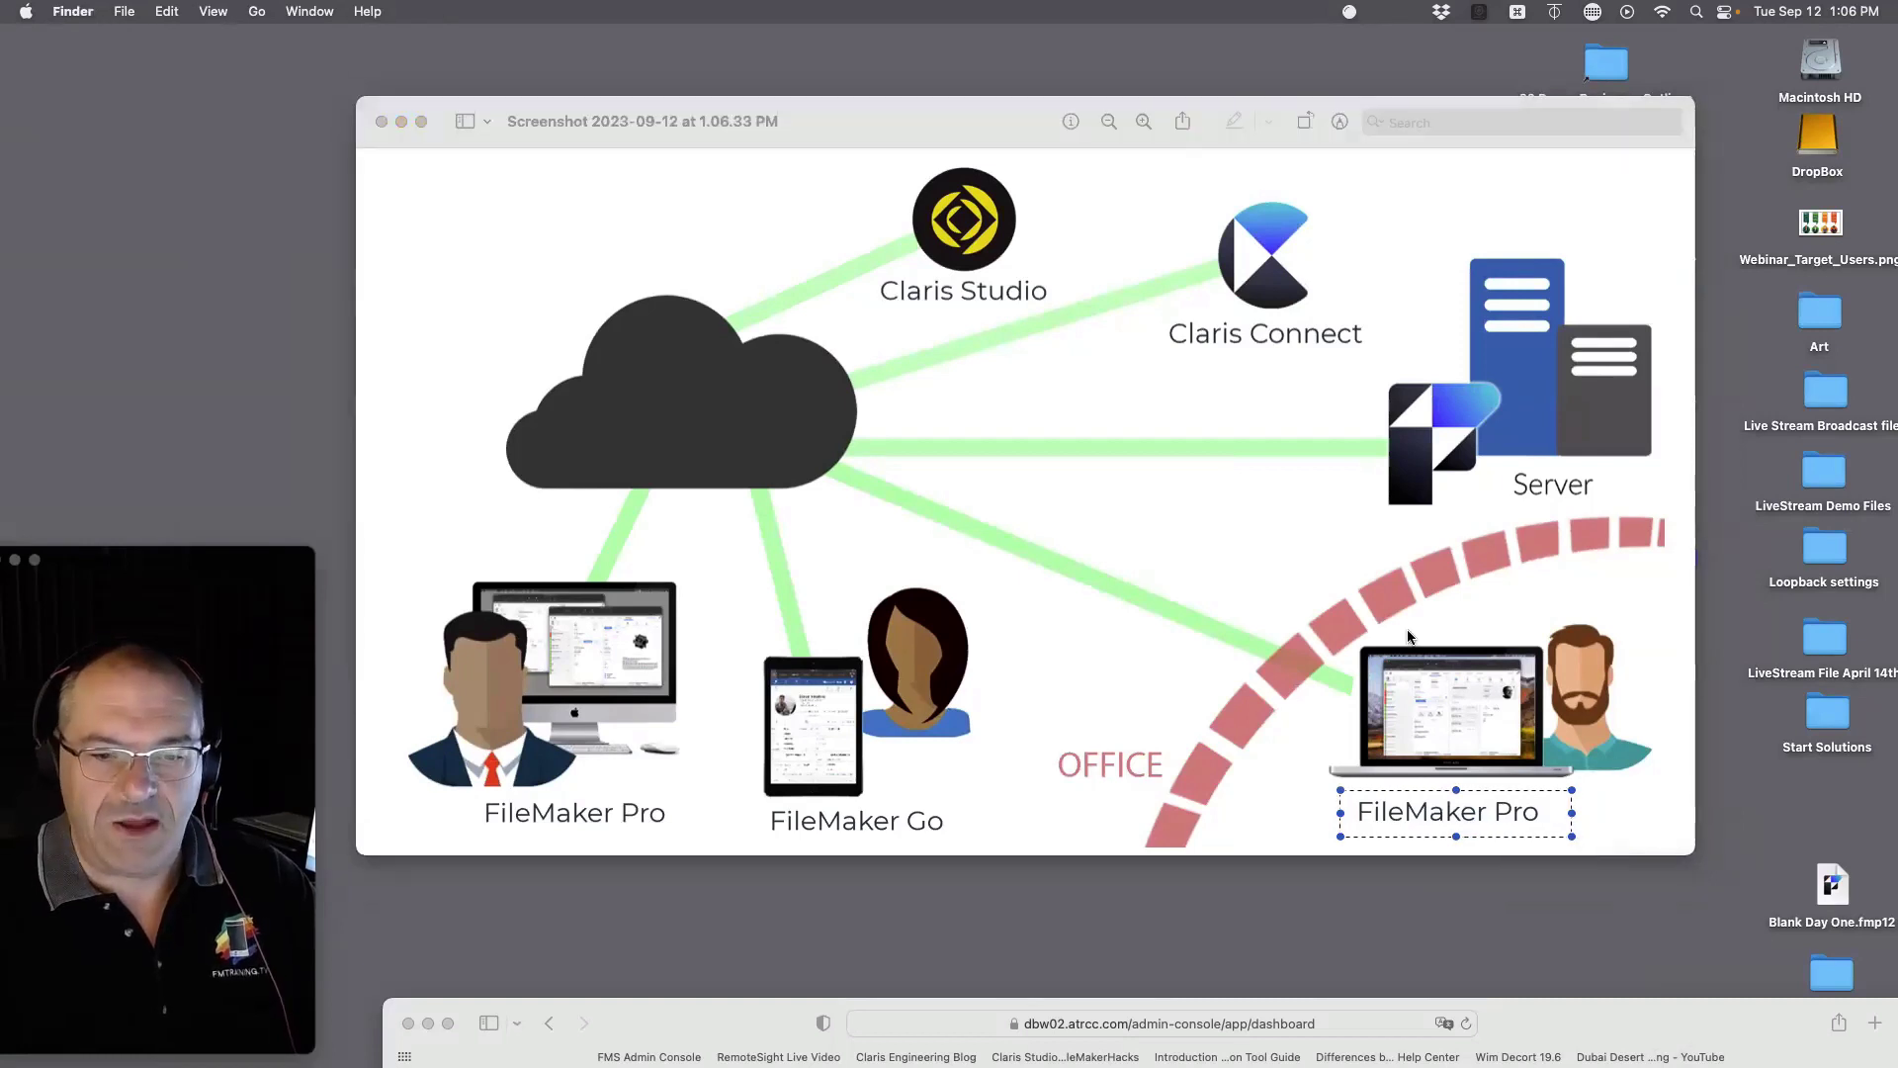
left_click(1578, 286)
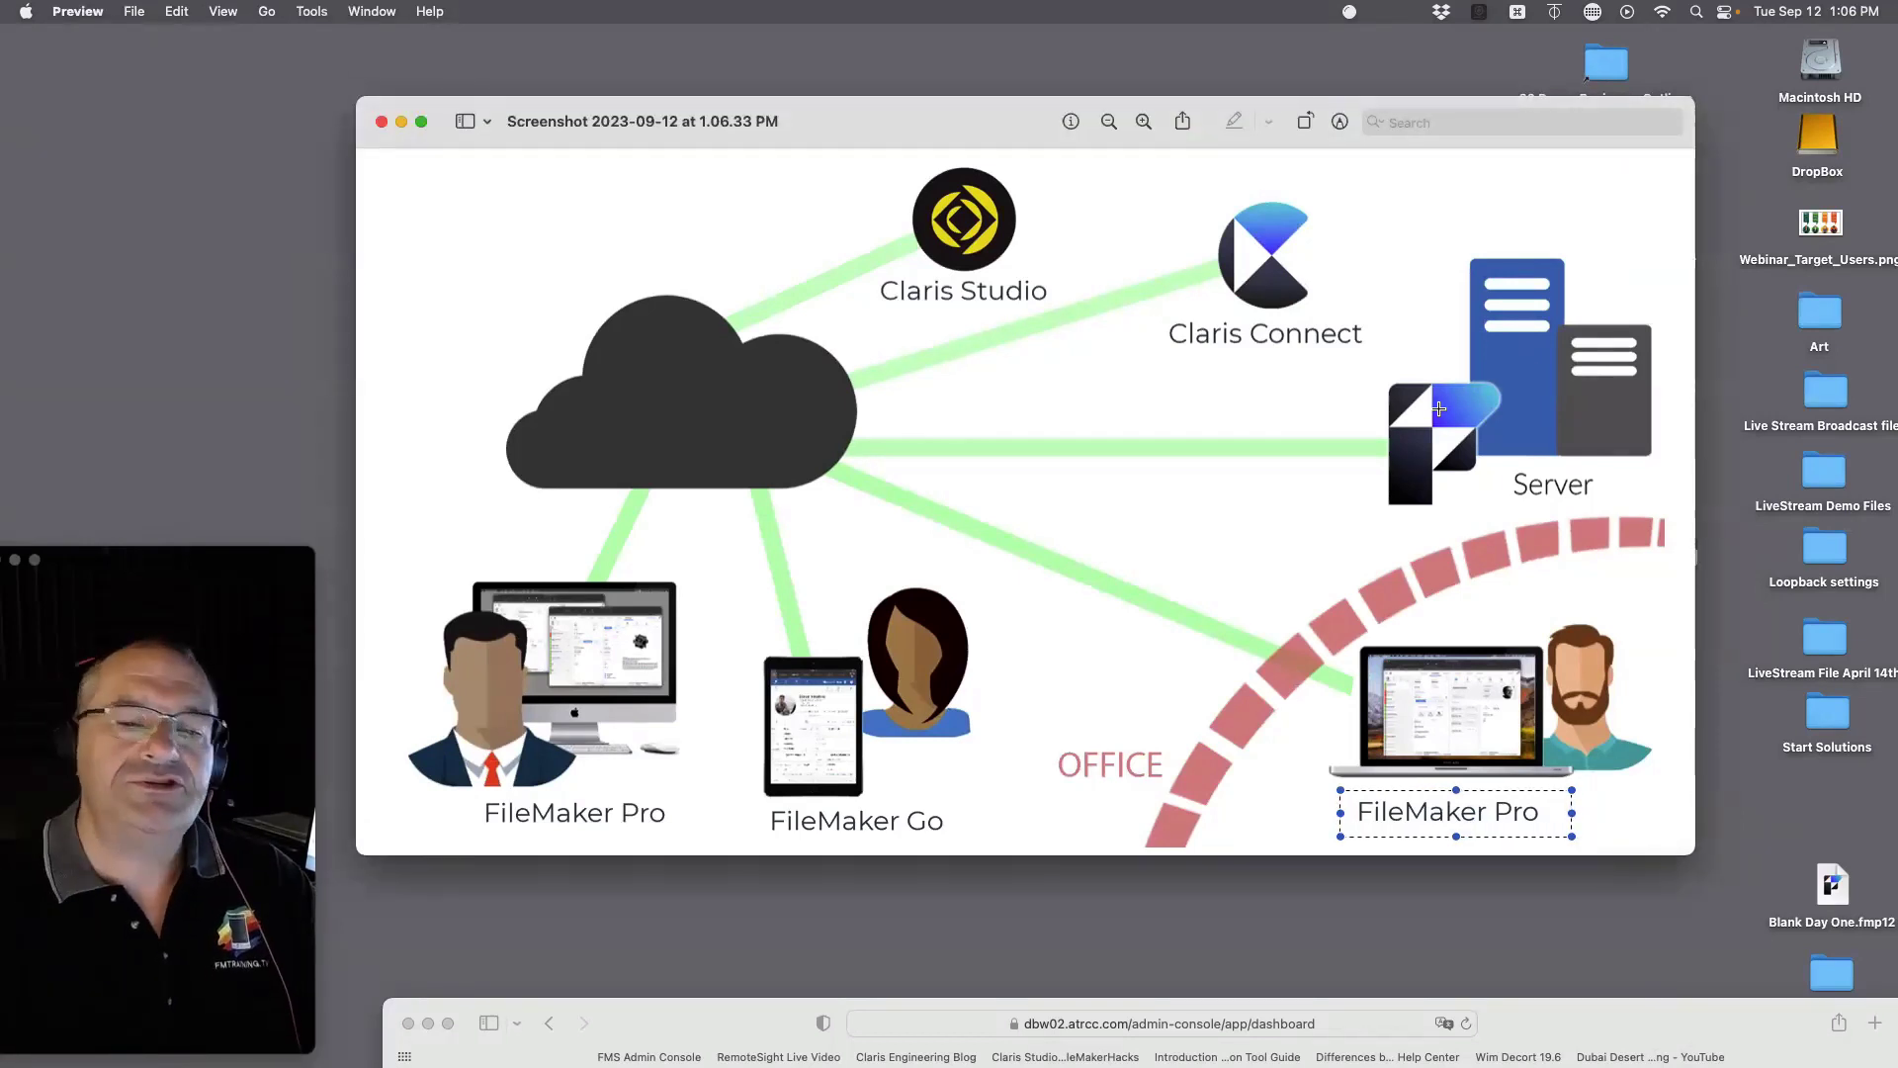
left_click_drag(1394, 274, 1616, 471)
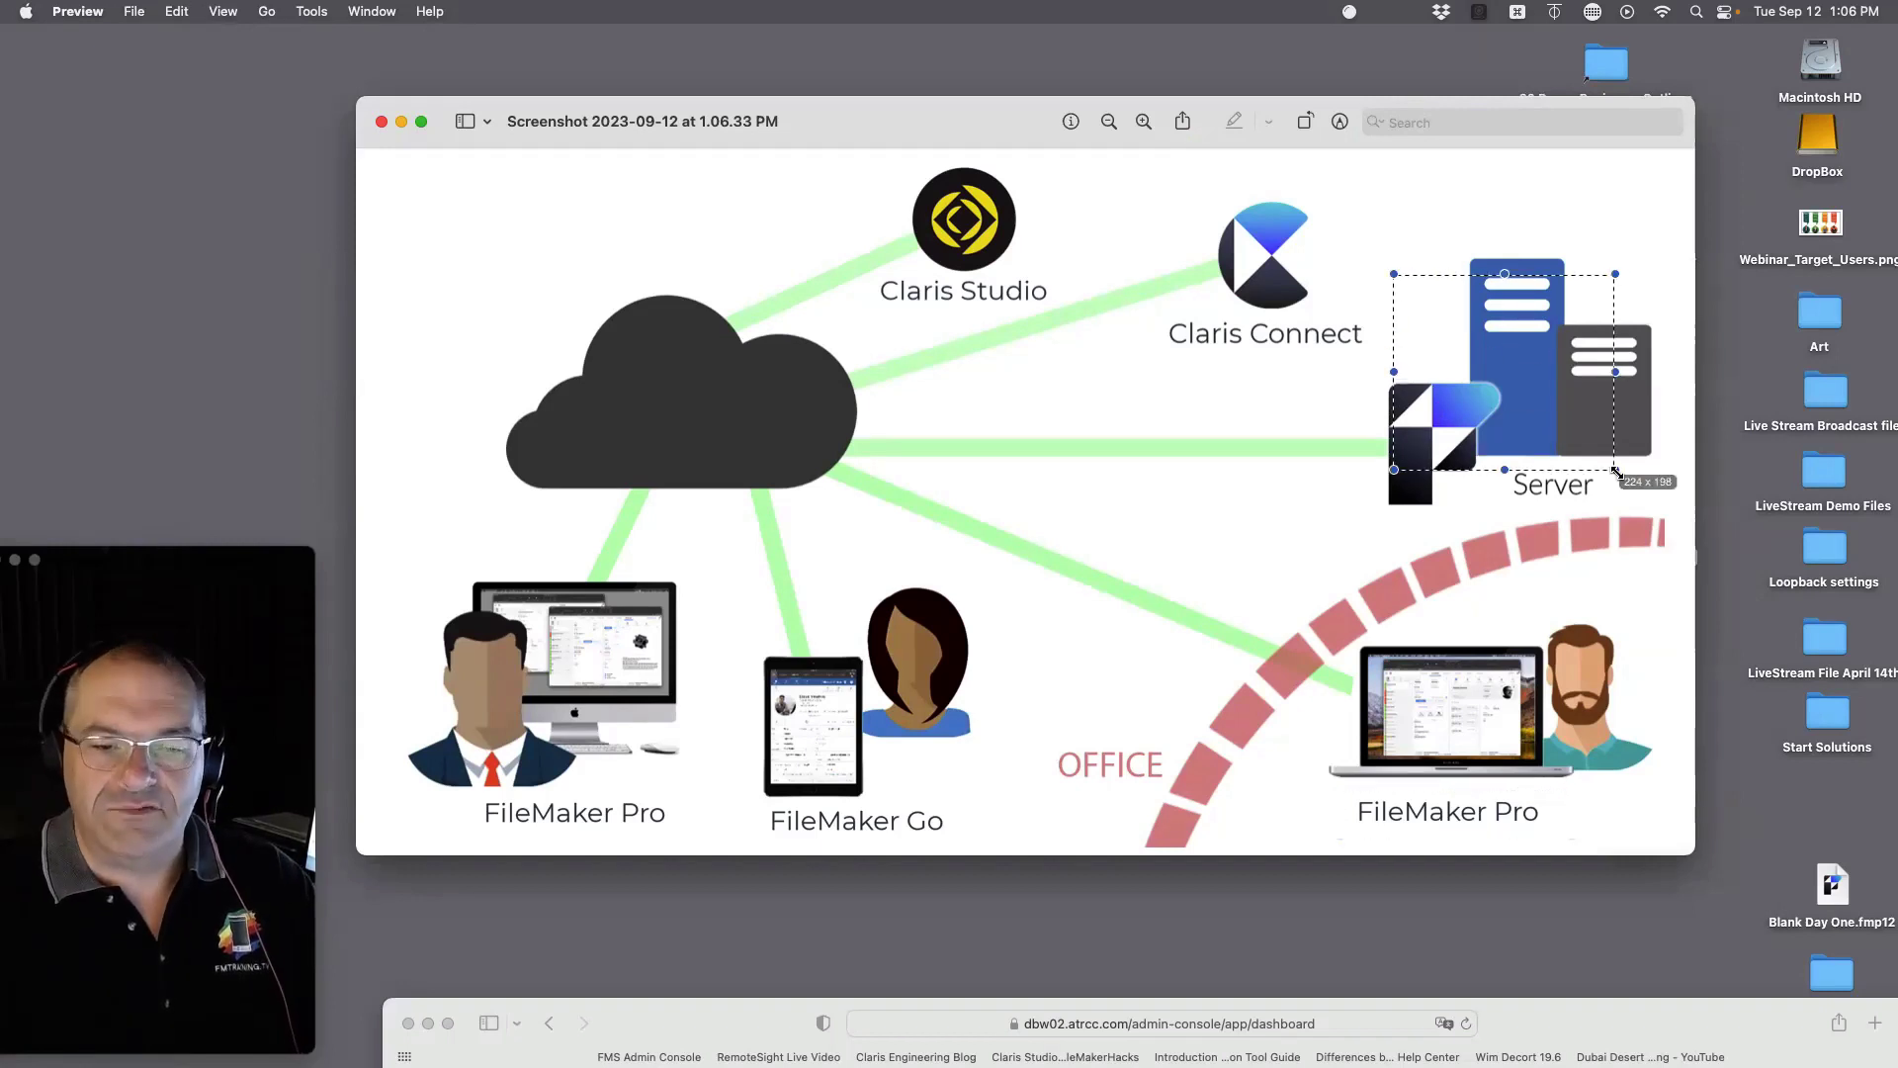
key("super+z")
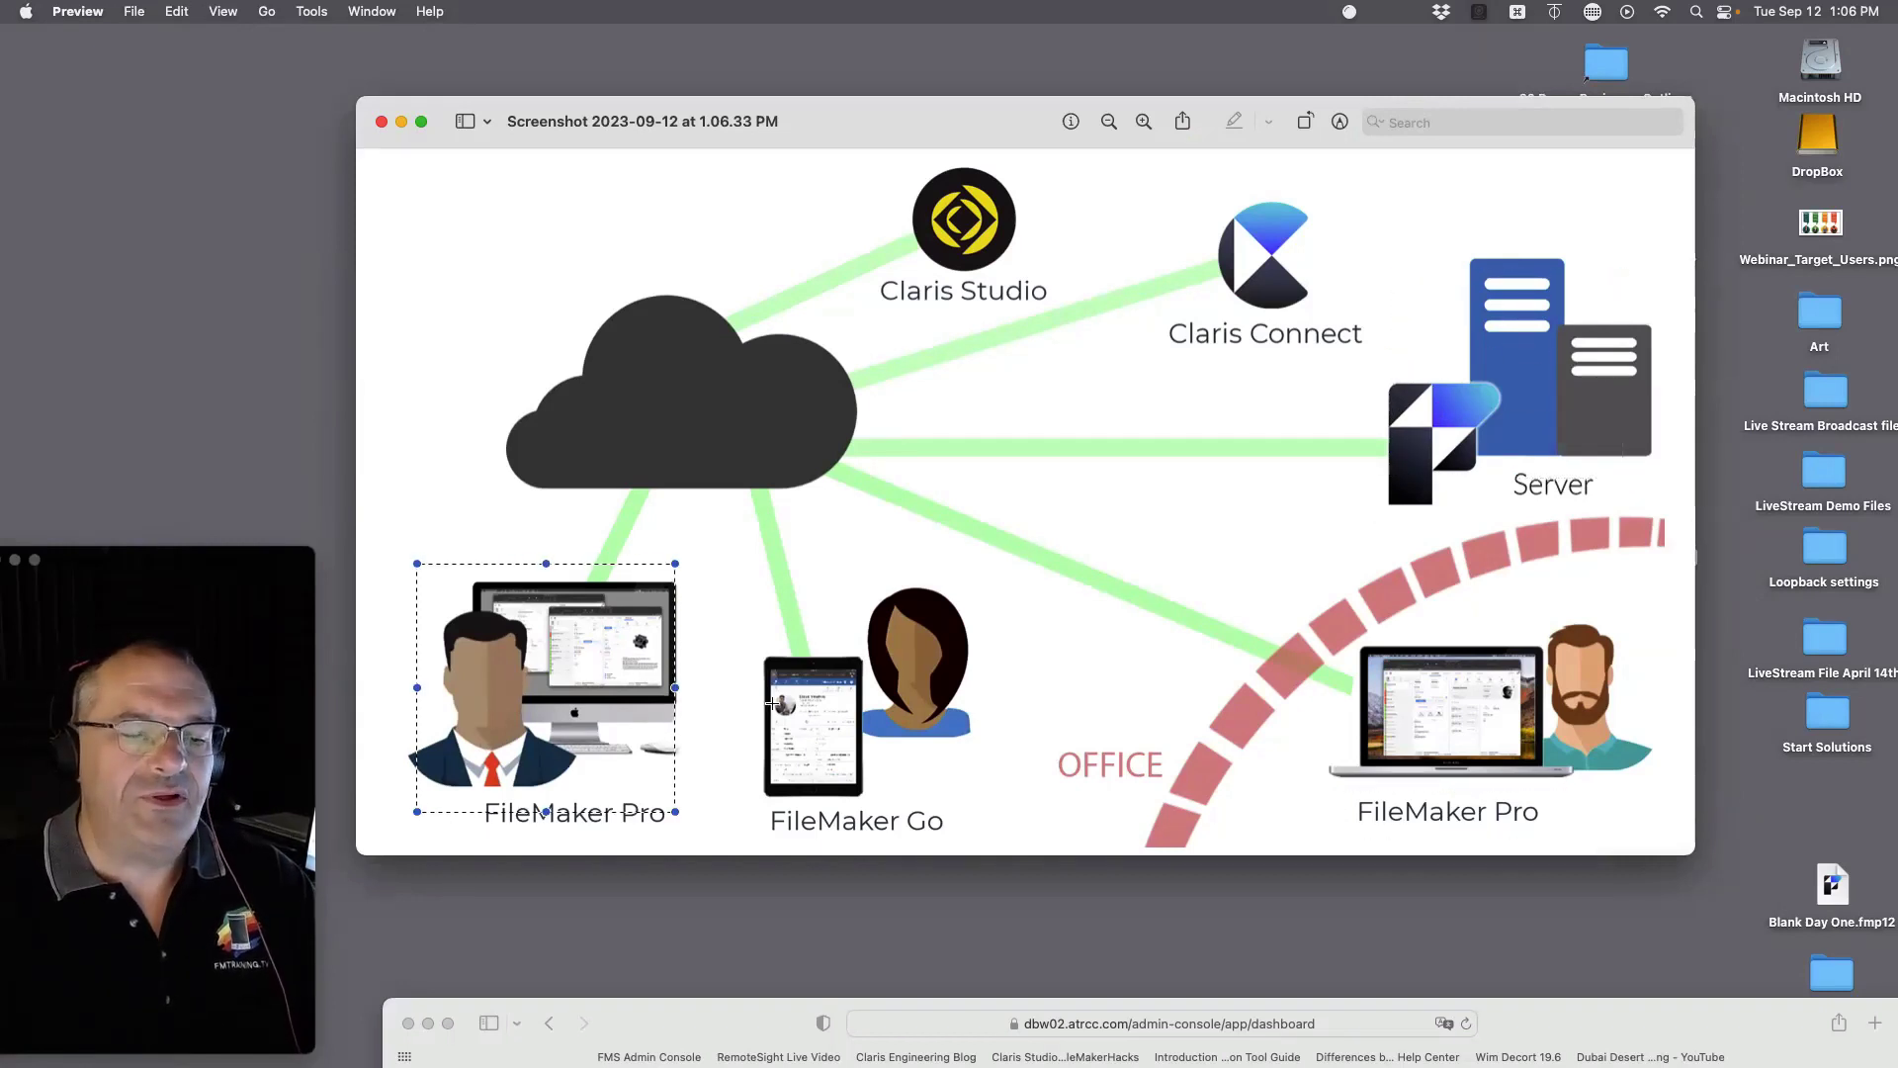
left_click_drag(1029, 597, 784, 818)
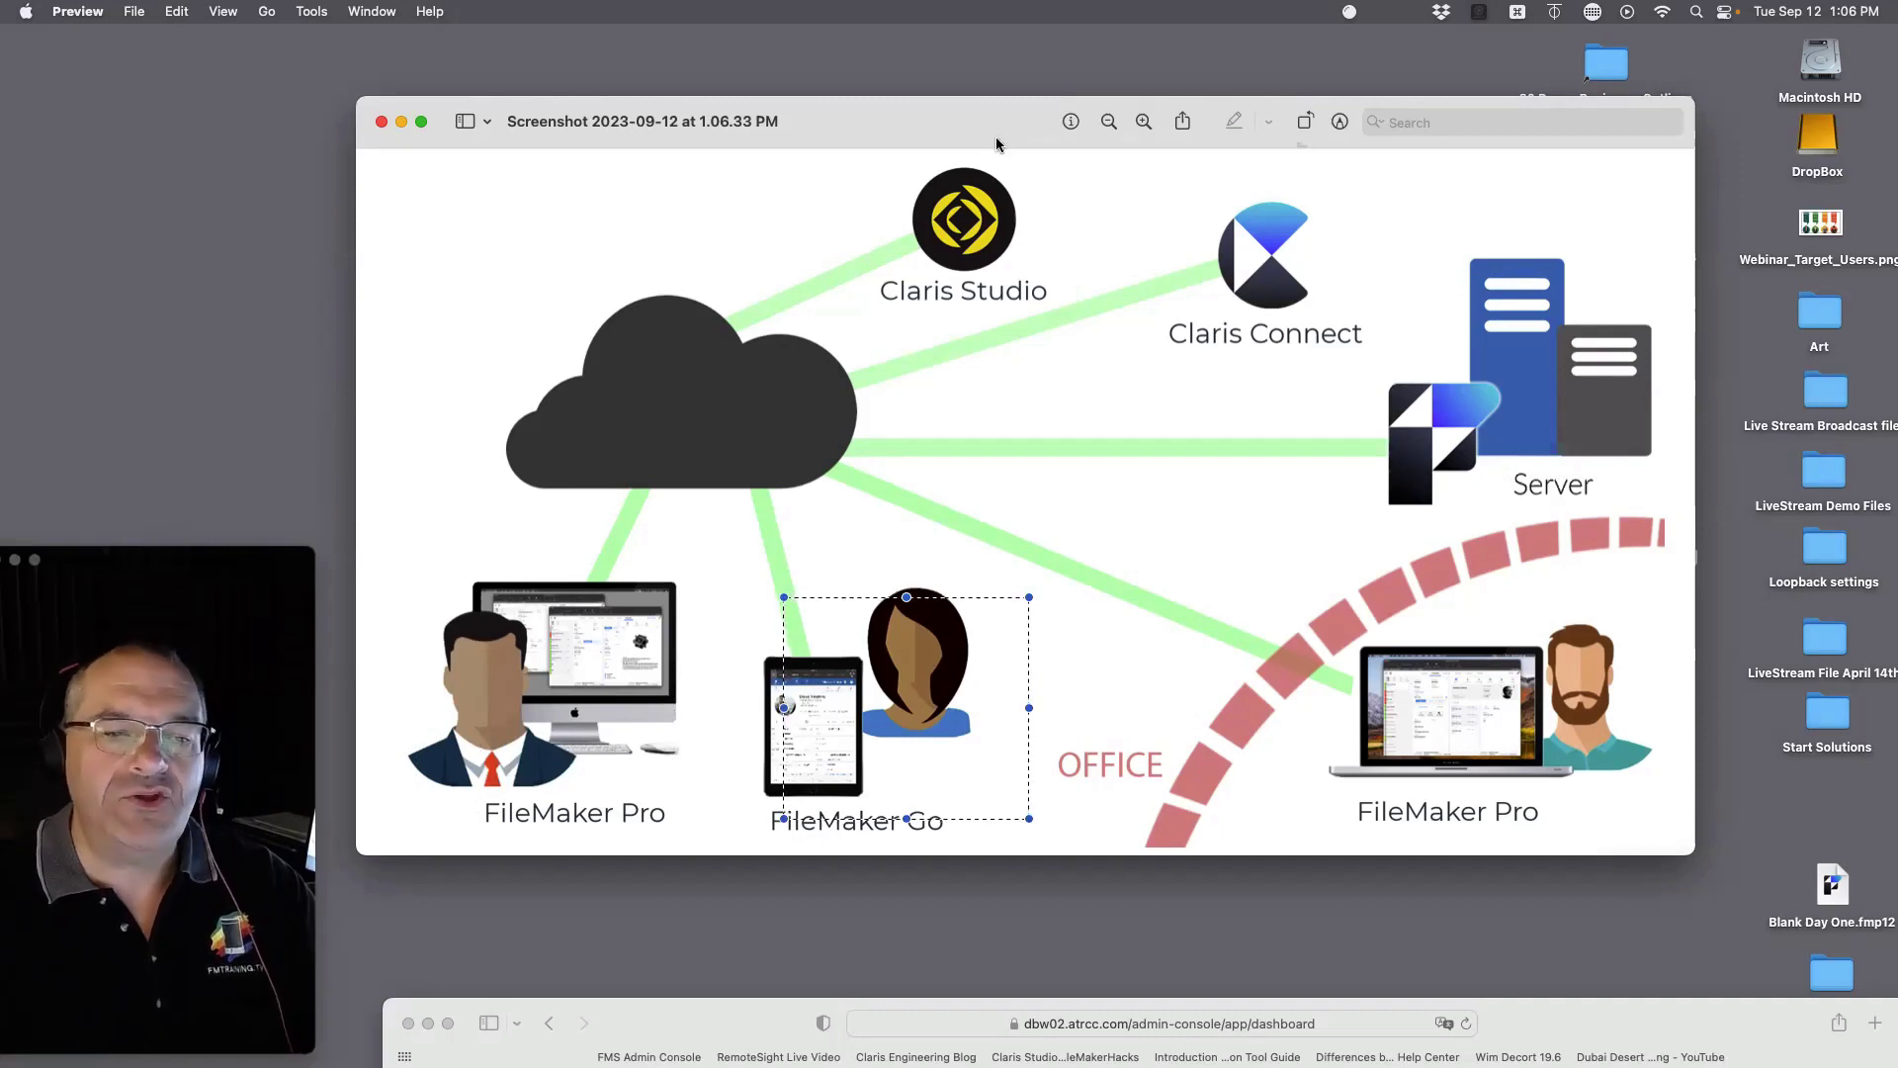
left_click_drag(997, 143, 770, 147)
left_click(1601, 235)
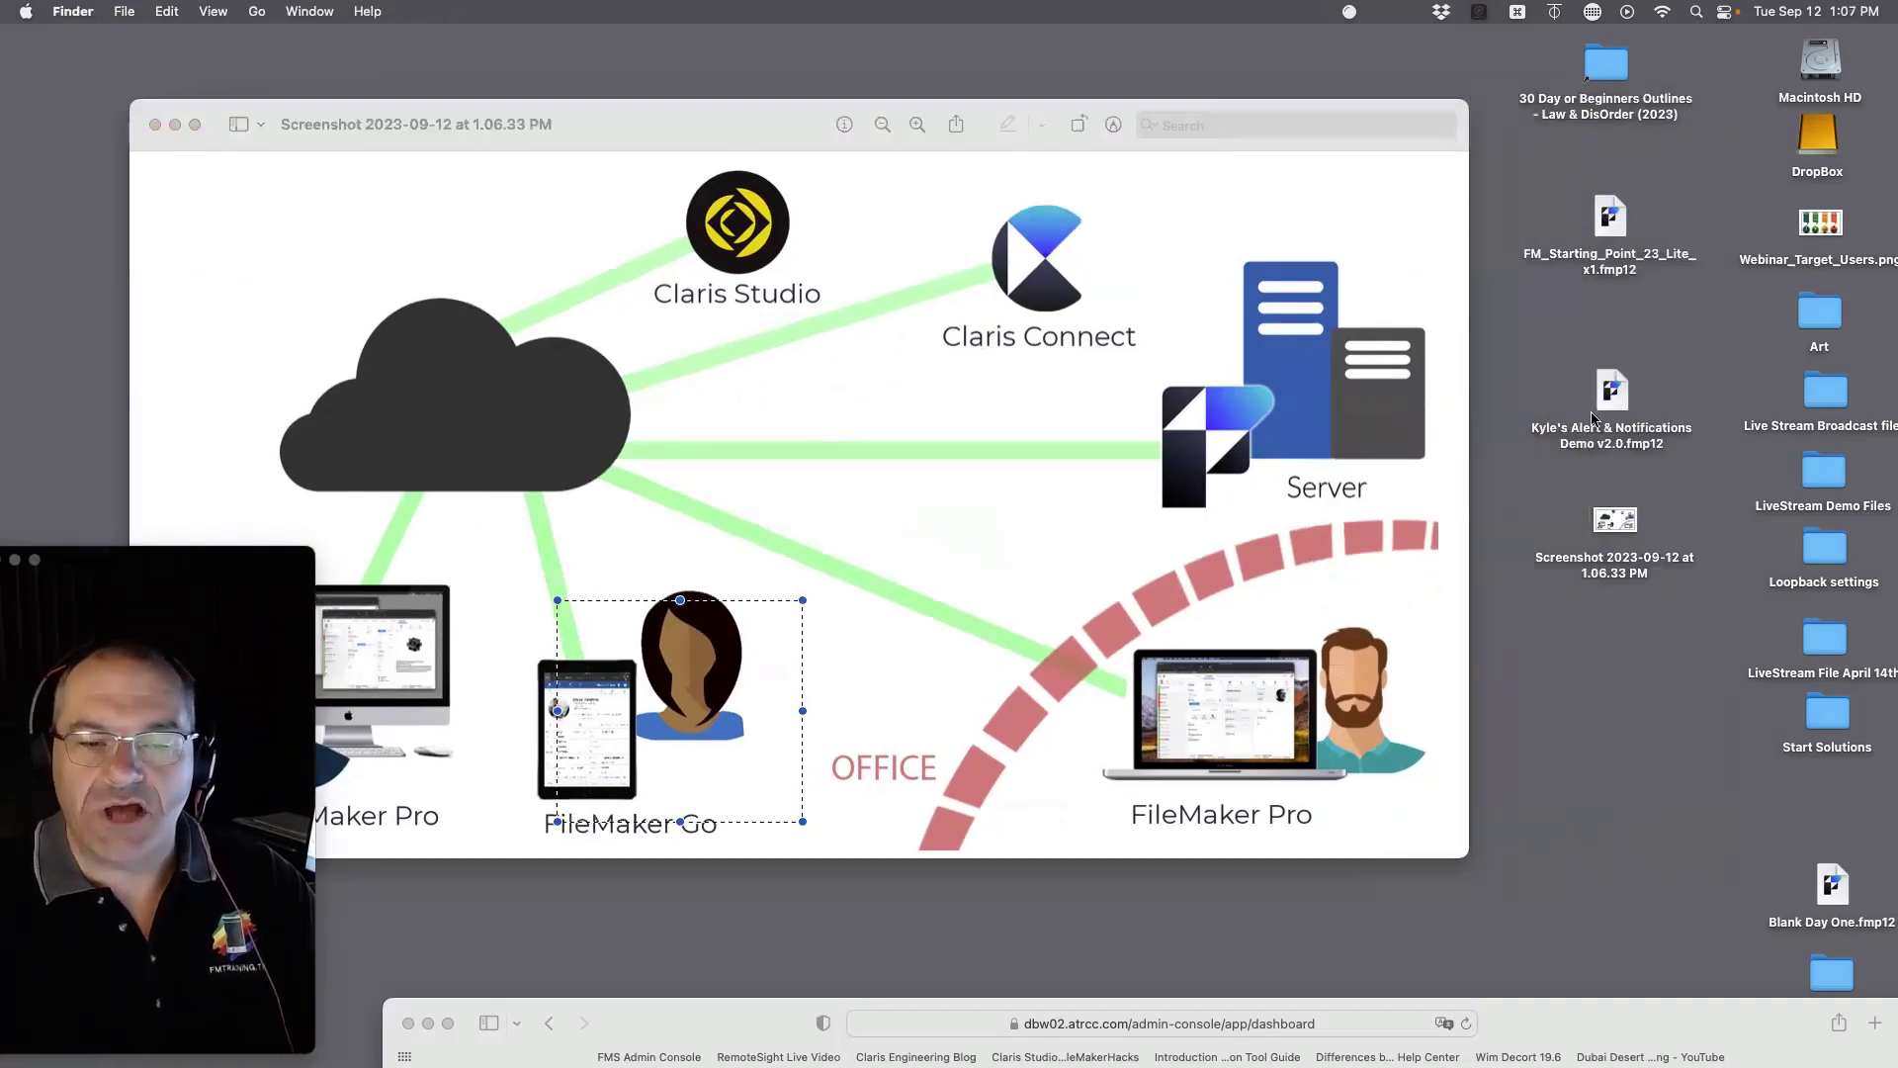
Step: Open FM_Starting_Point_23_Lite_x1.fmp12, dismiss the sharing alert, and view its Contacts section
double_click(1604, 231)
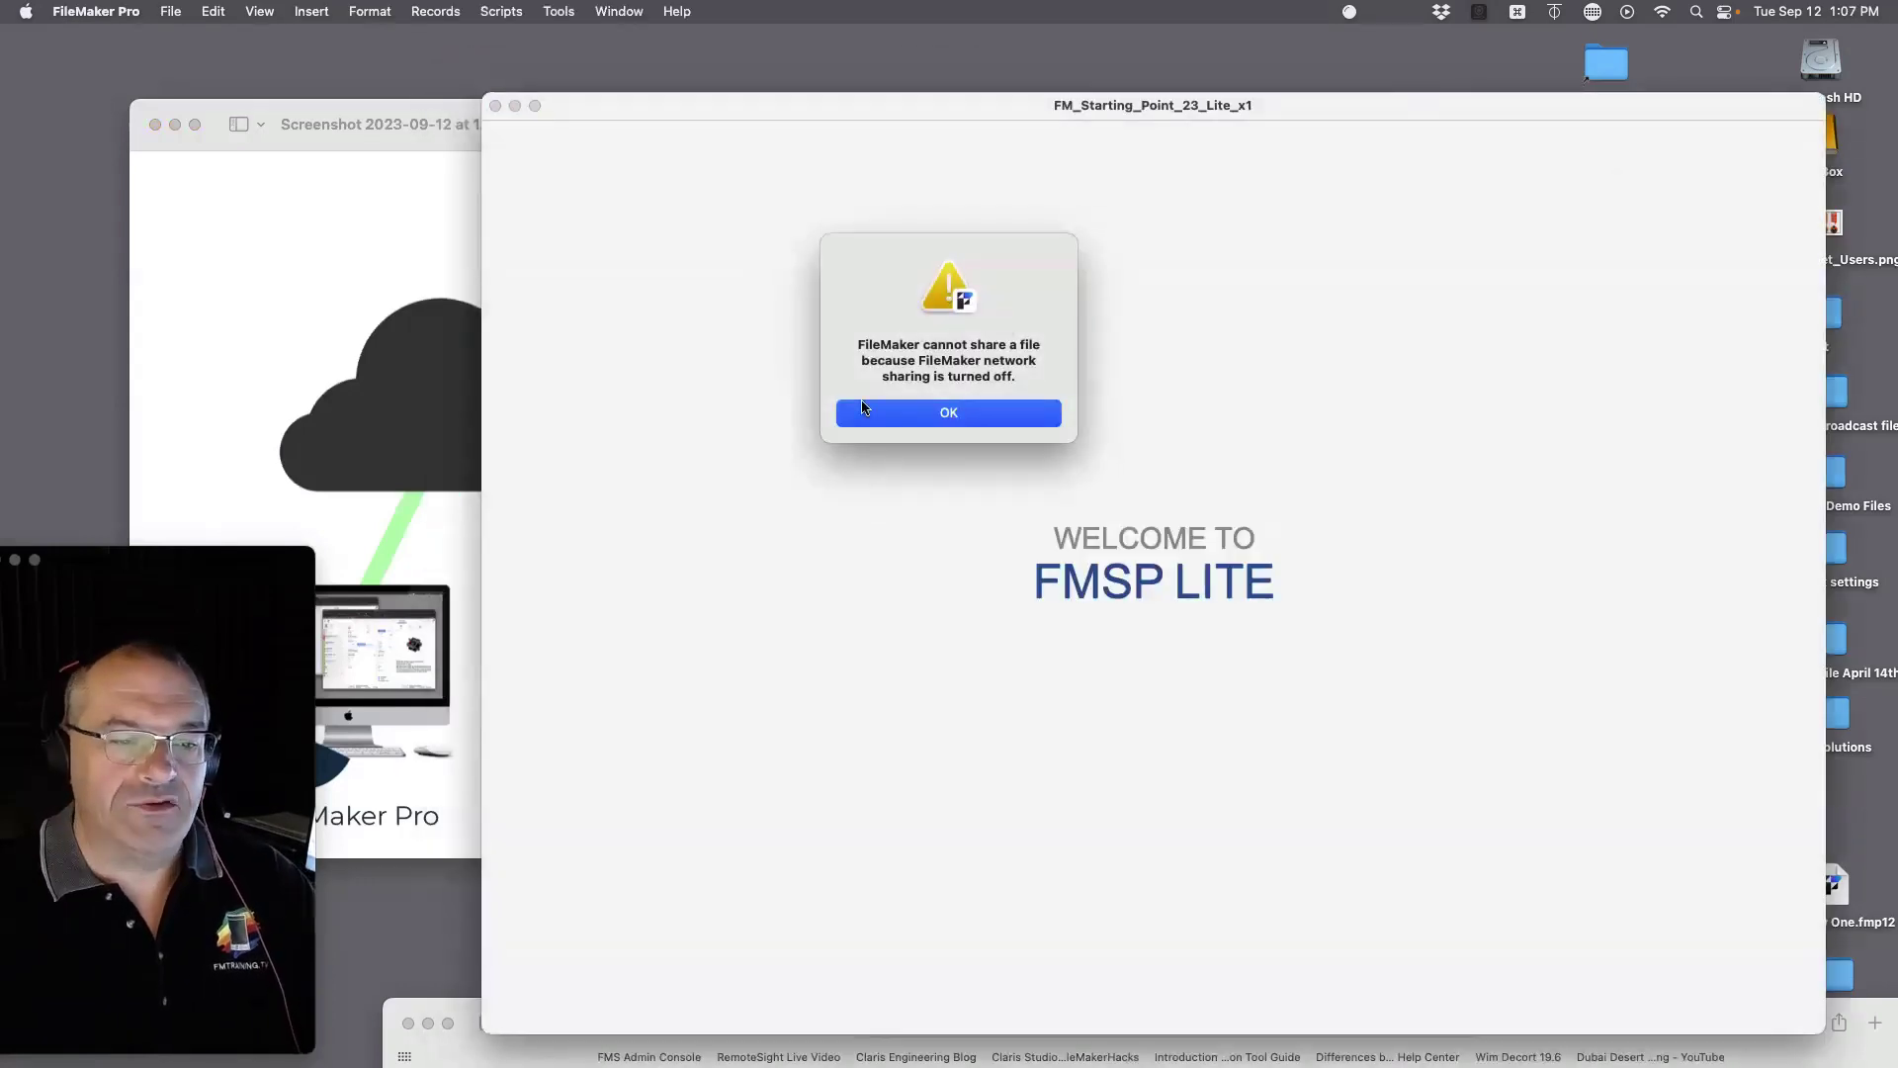
left_click(870, 411)
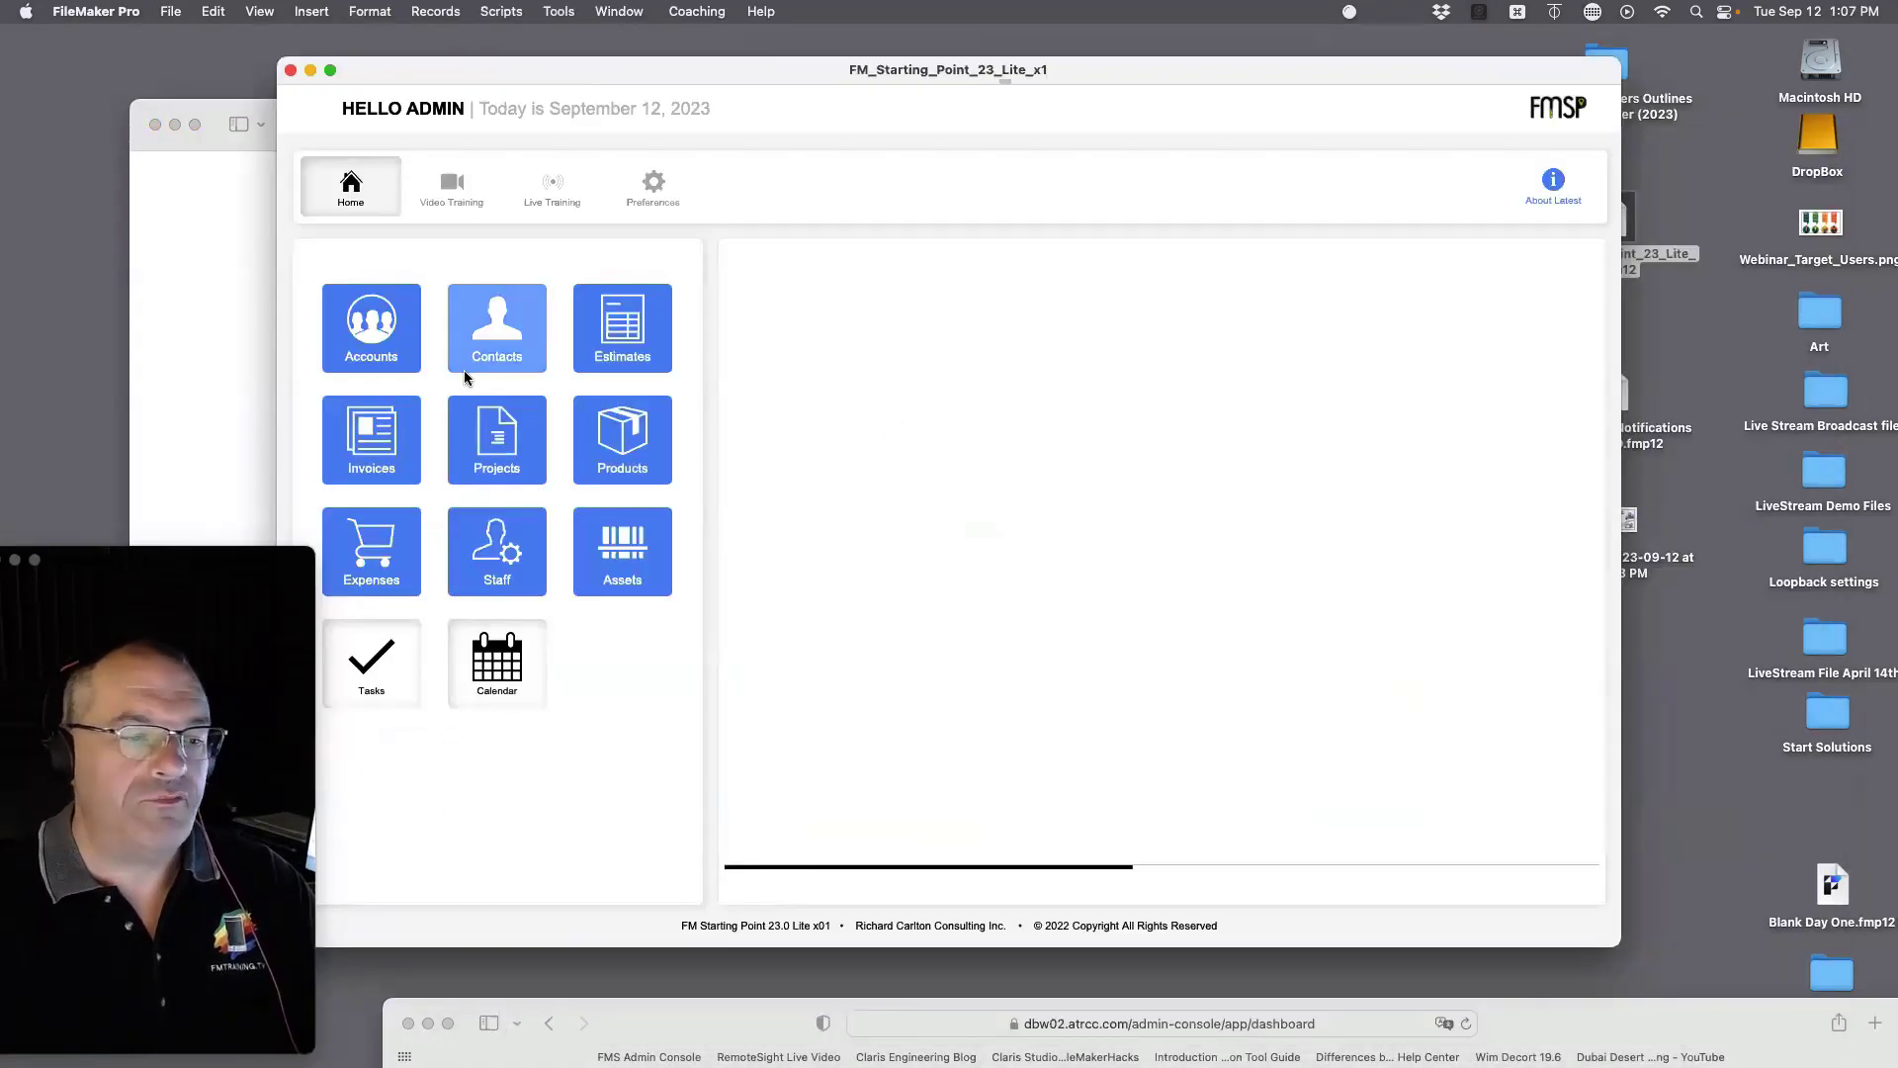
left_click(470, 361)
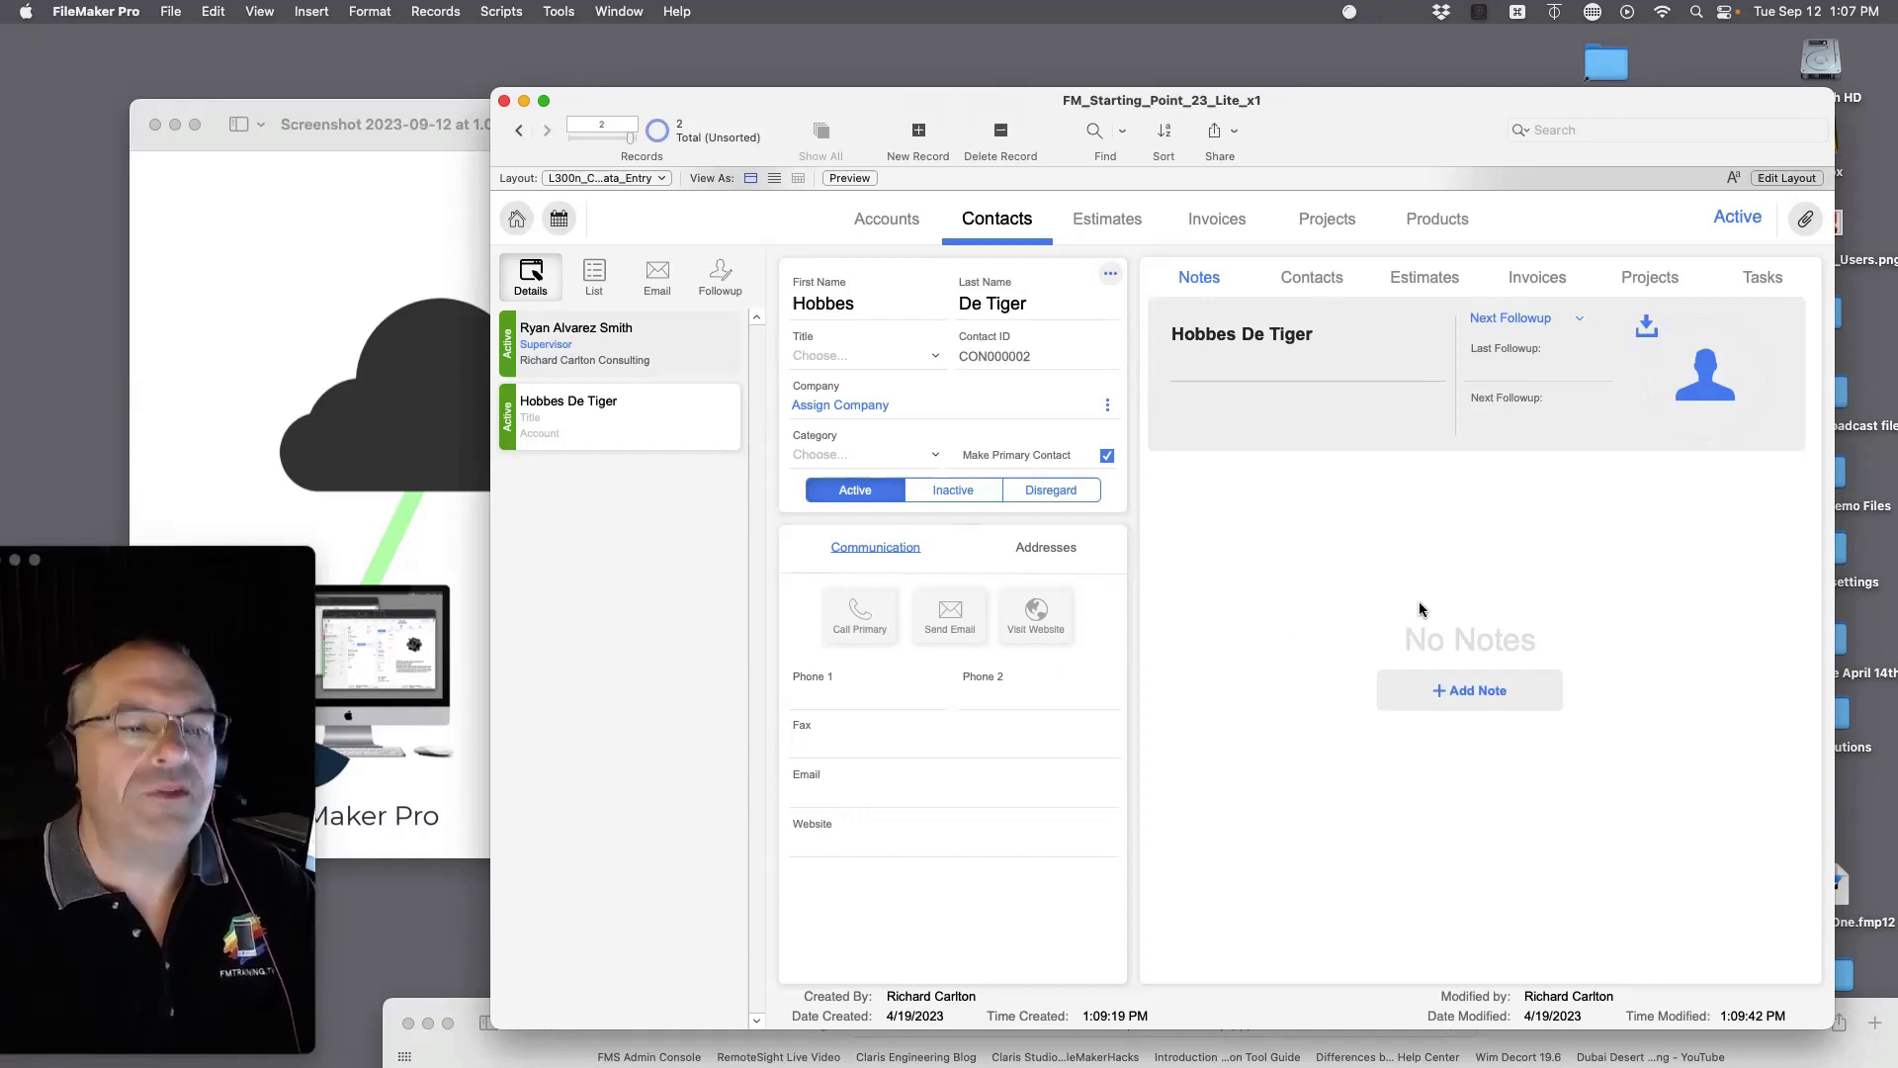
Step: Close the starter file and bring up the File > Create New options
left_click(502, 102)
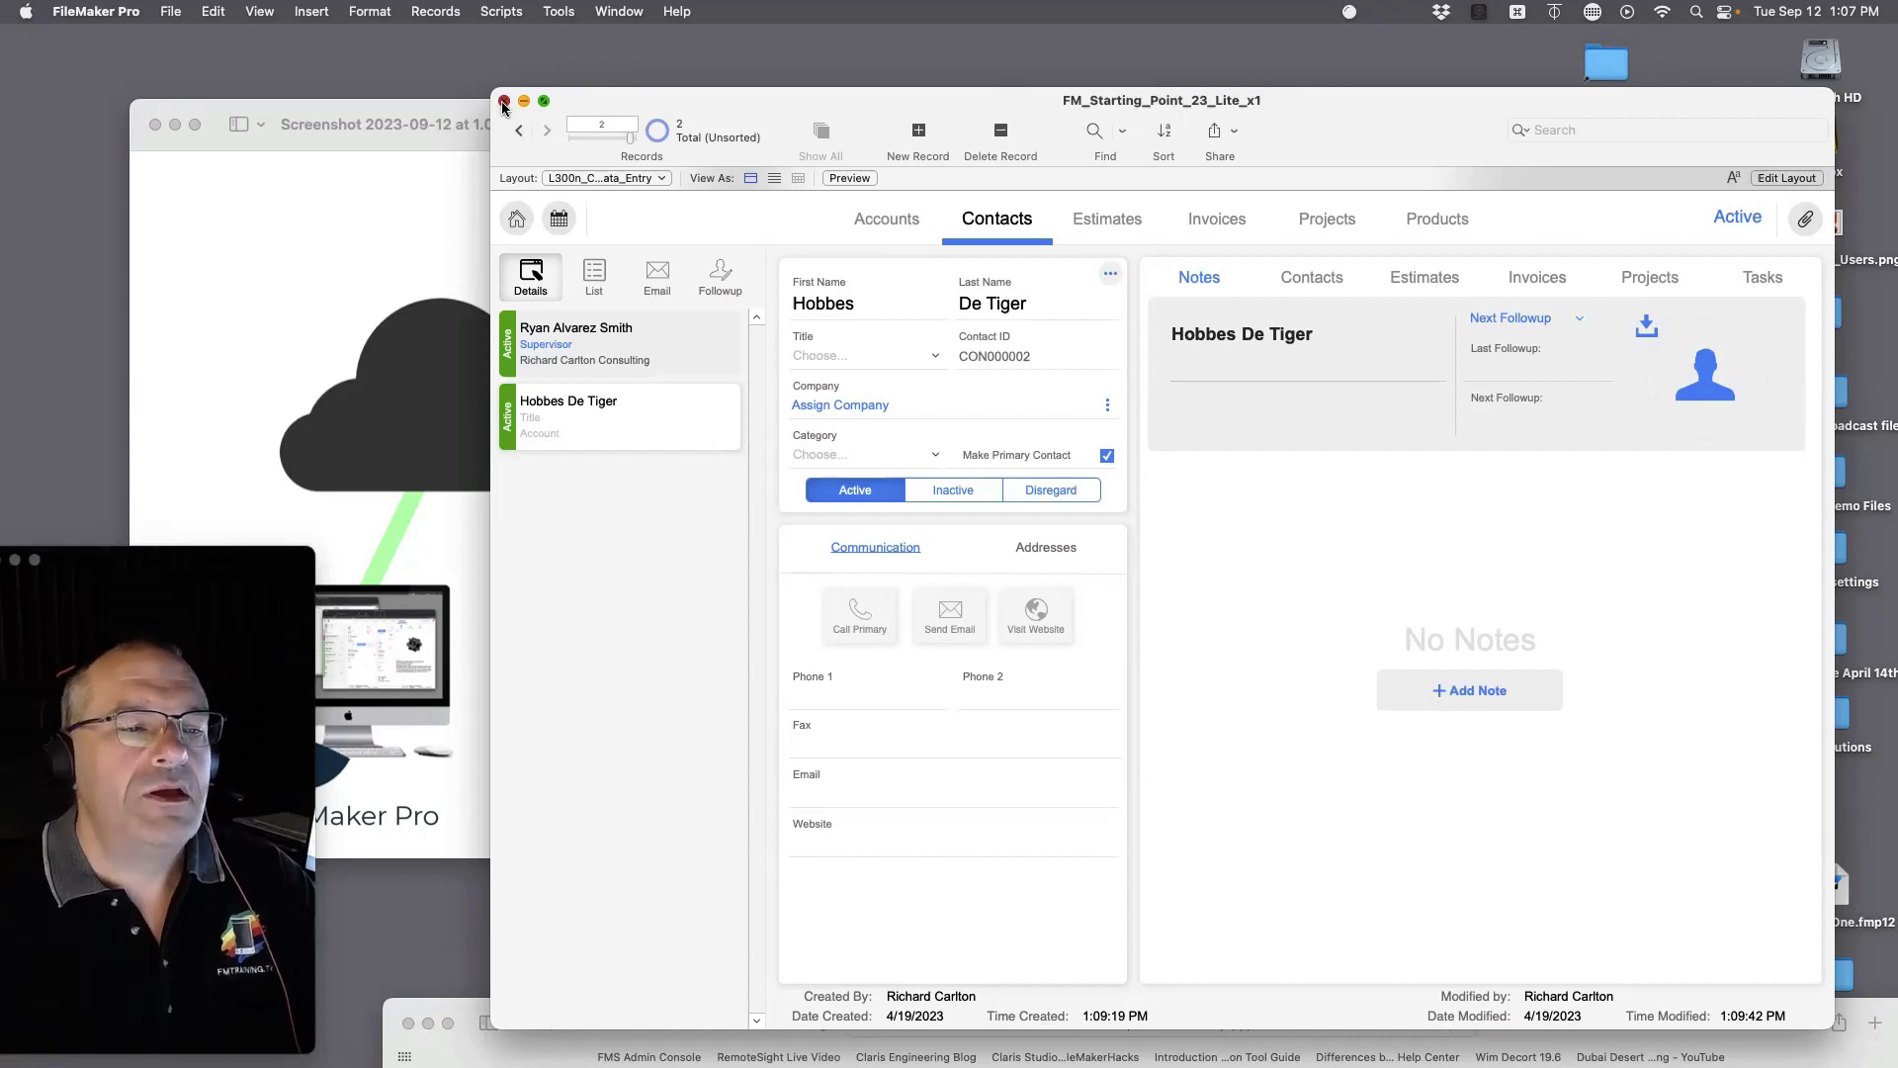
left_click(172, 11)
left_click(184, 43)
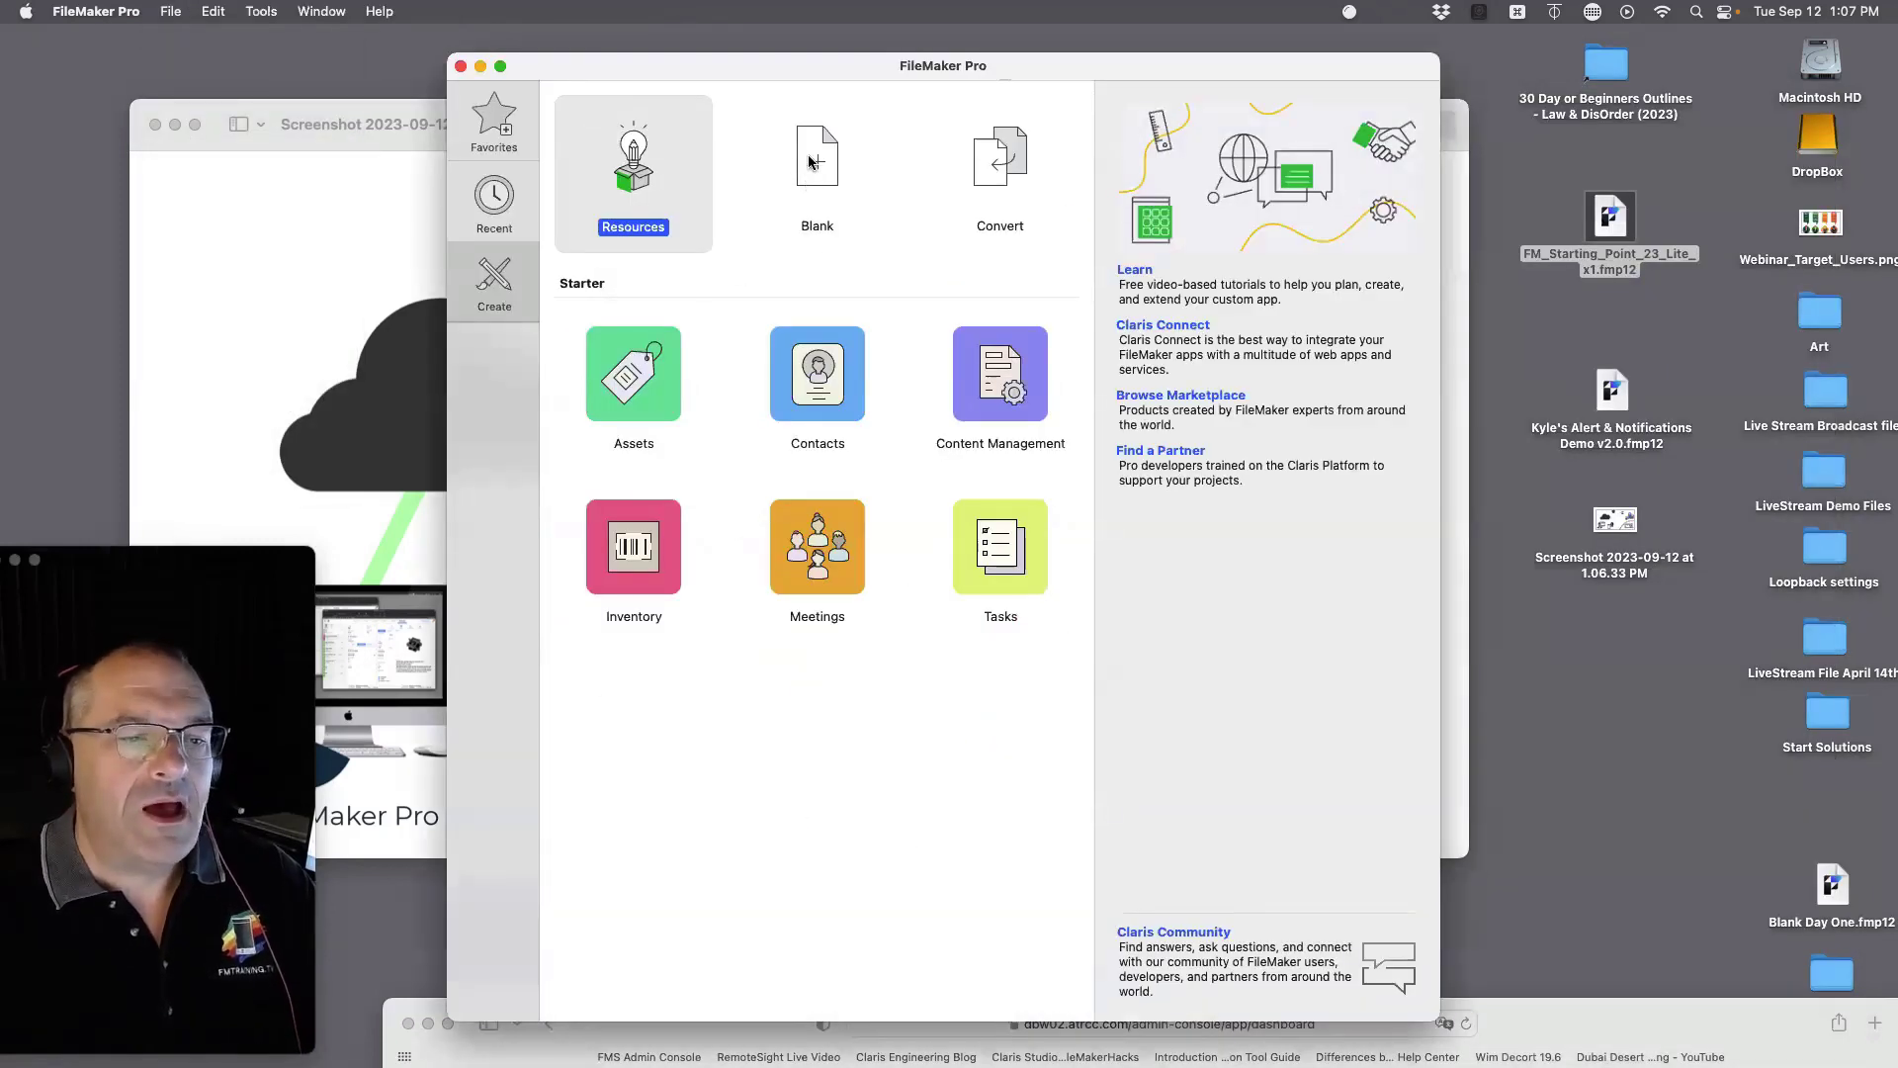
Step: Create a blank FileMaker file saved as 'Day Two'
left_click(812, 157)
double_click(812, 158)
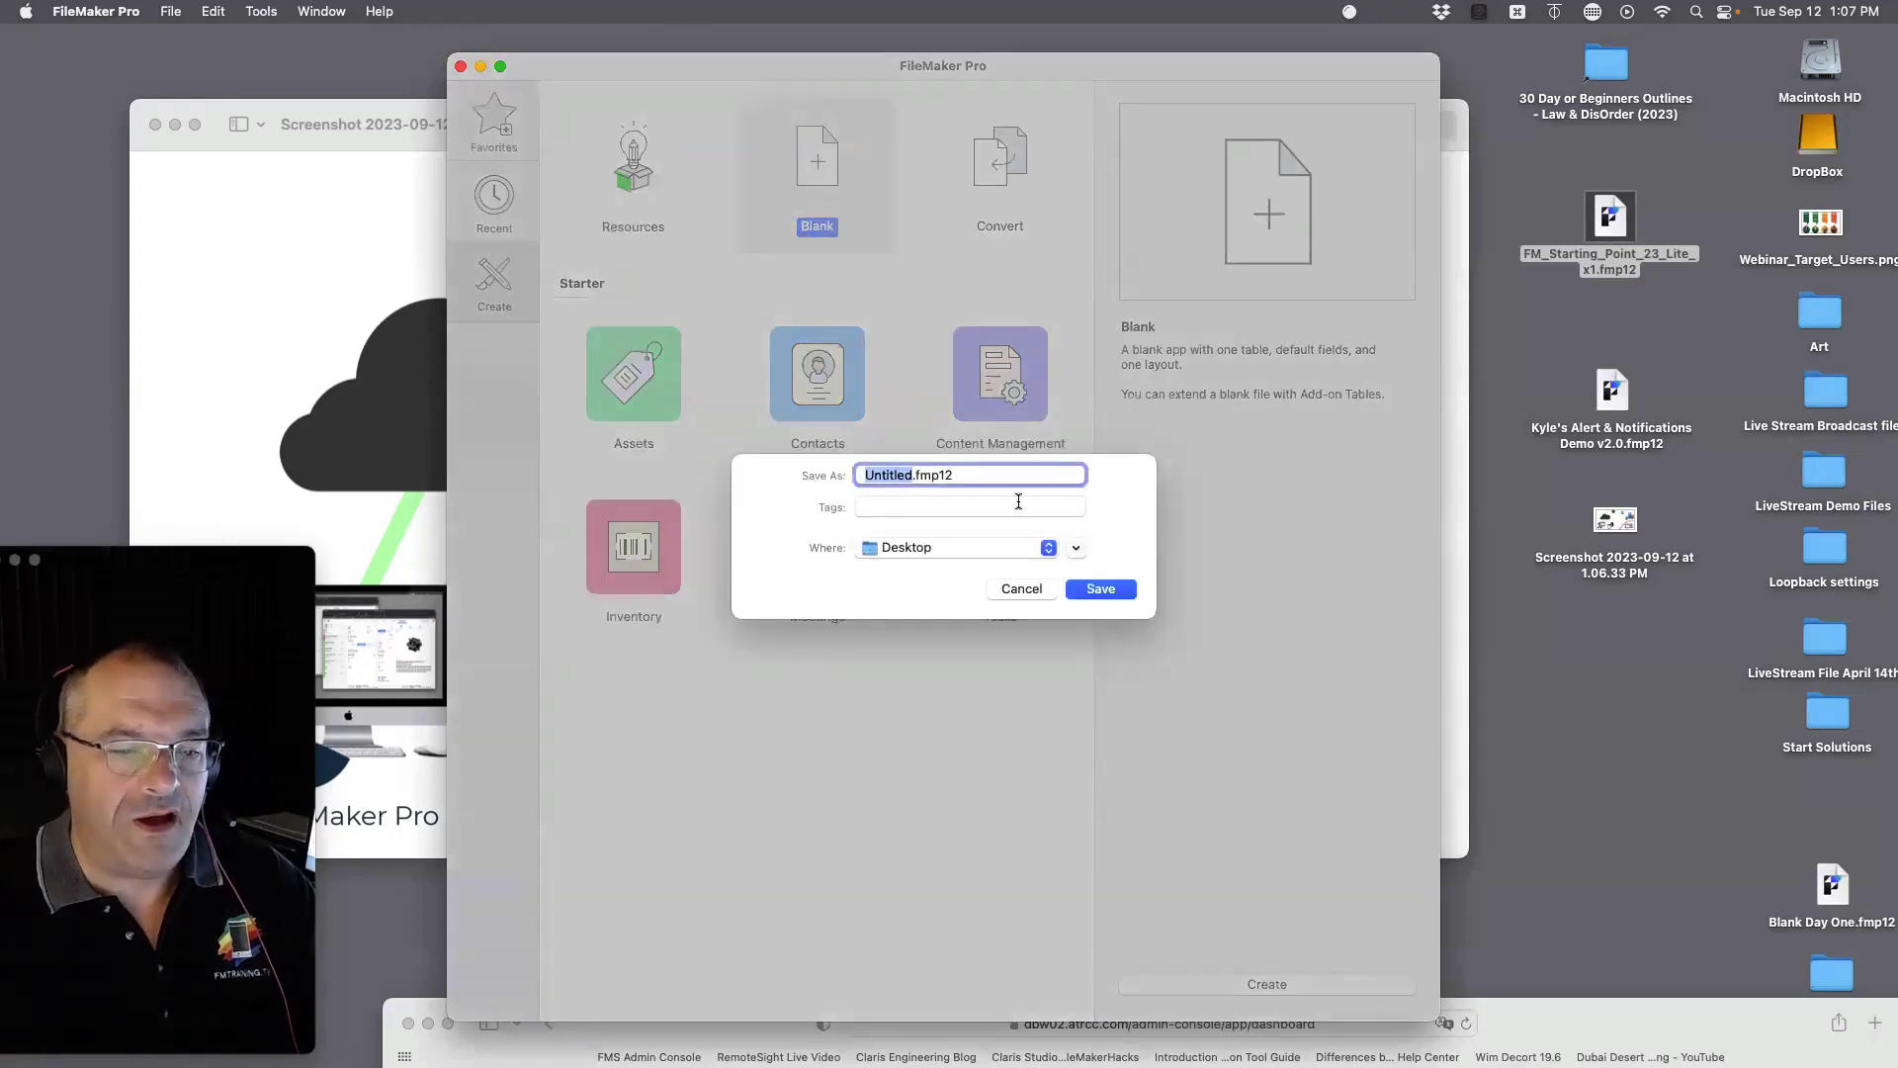
type("Day Two")
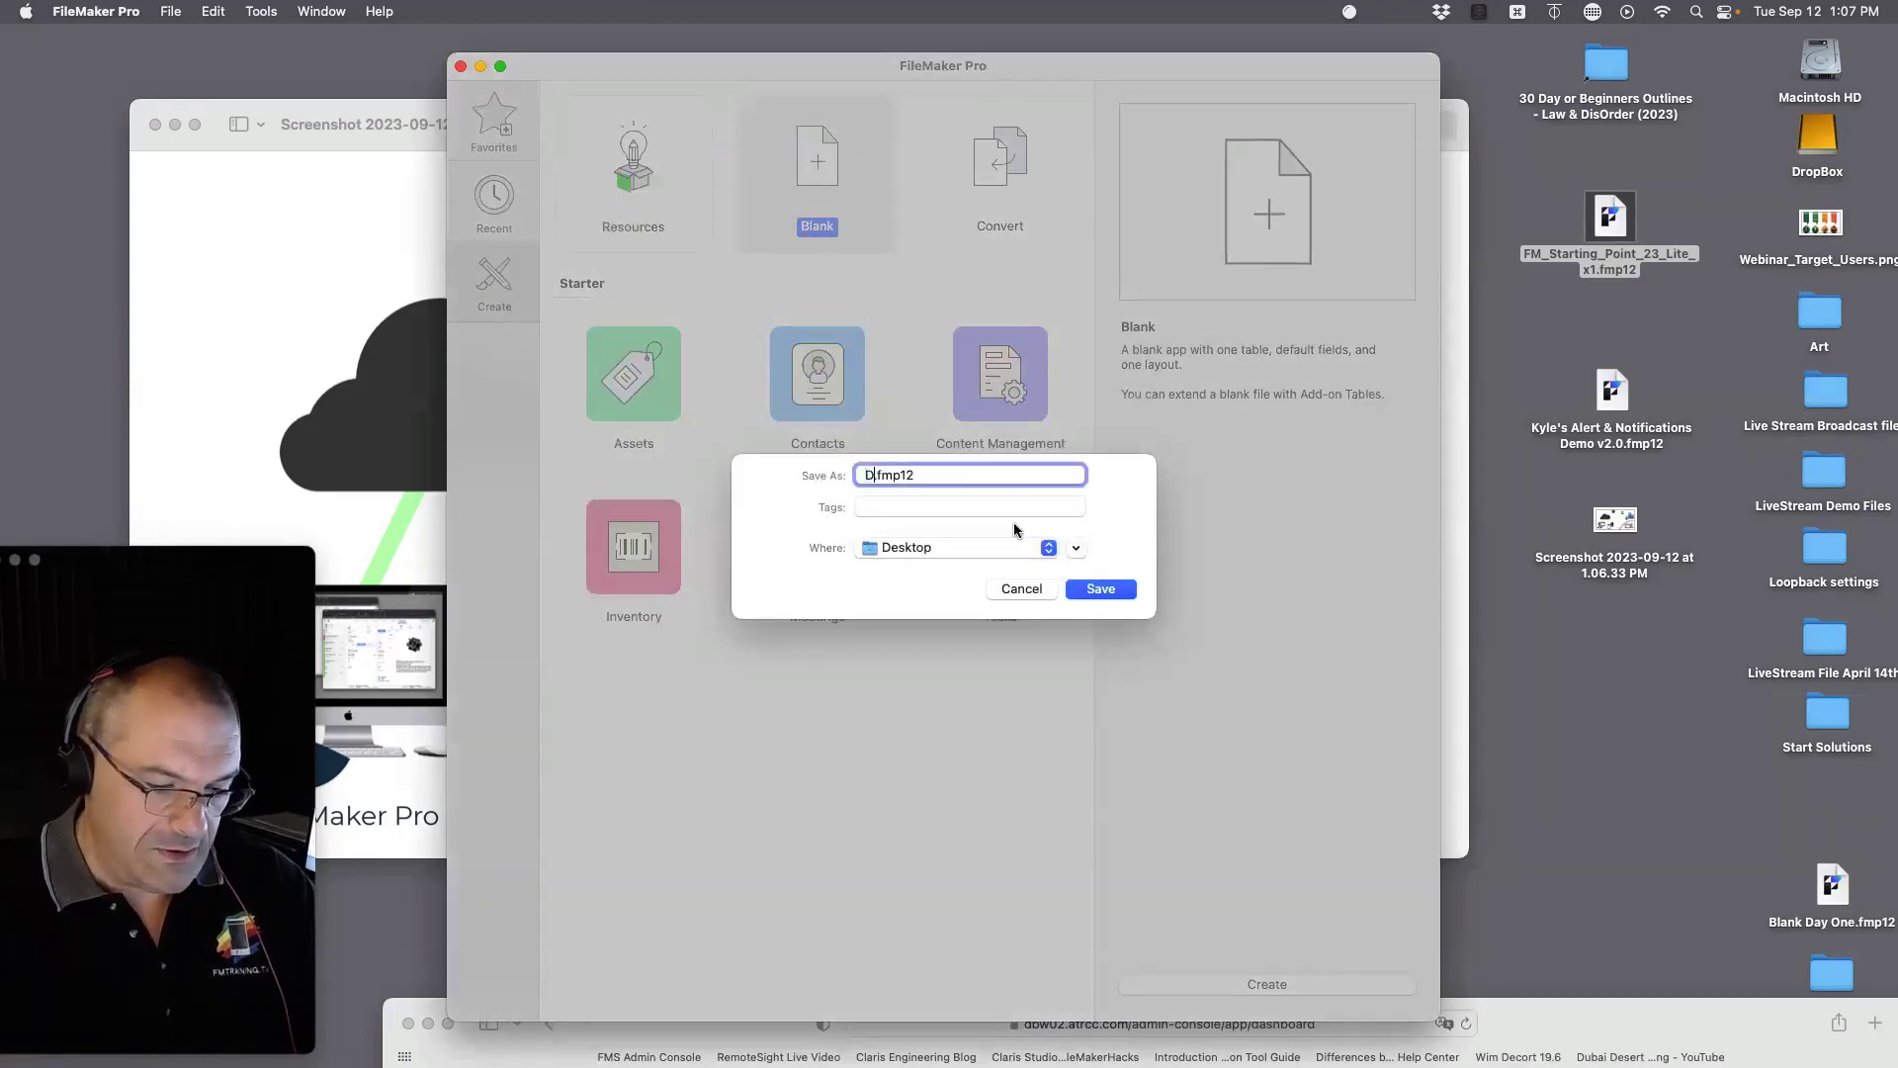
key("Return")
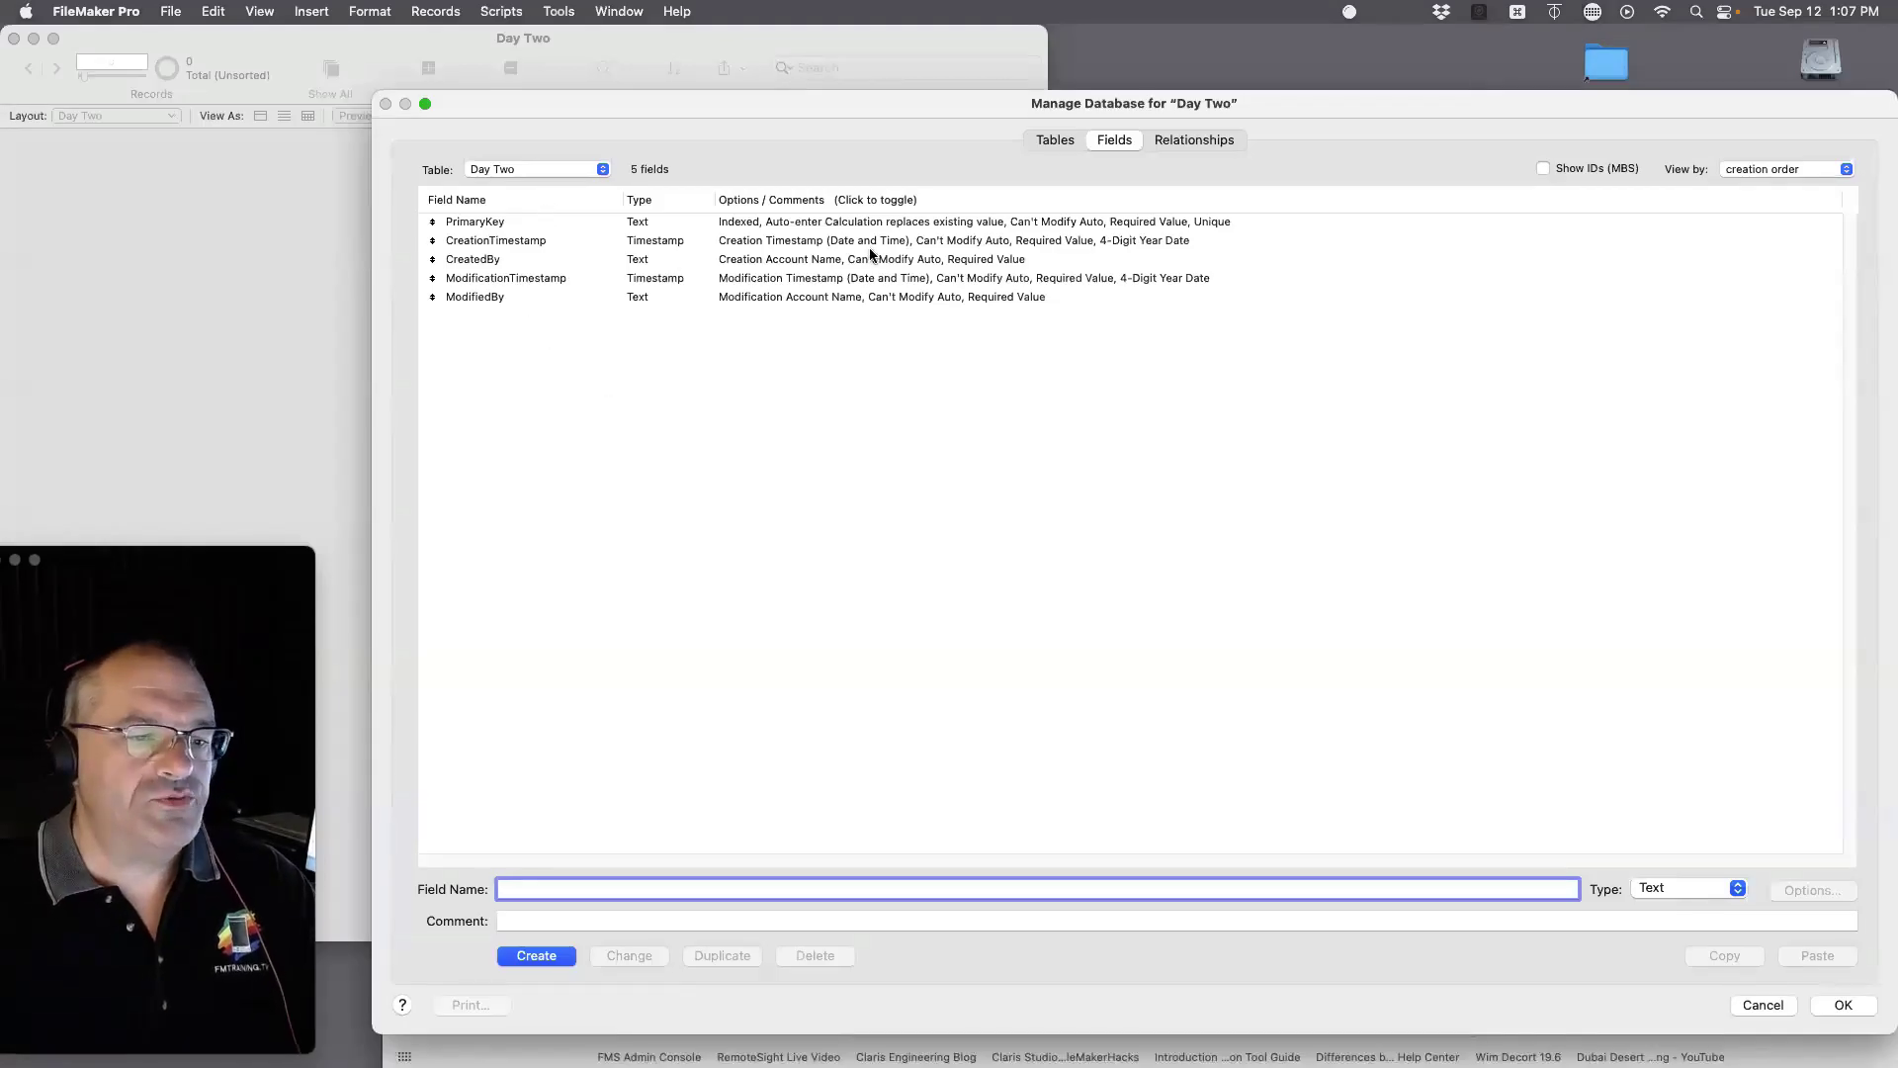
Step: Delete all five default fields, including PrimaryKey and ModifiedBy, from the table
left_click(856, 285)
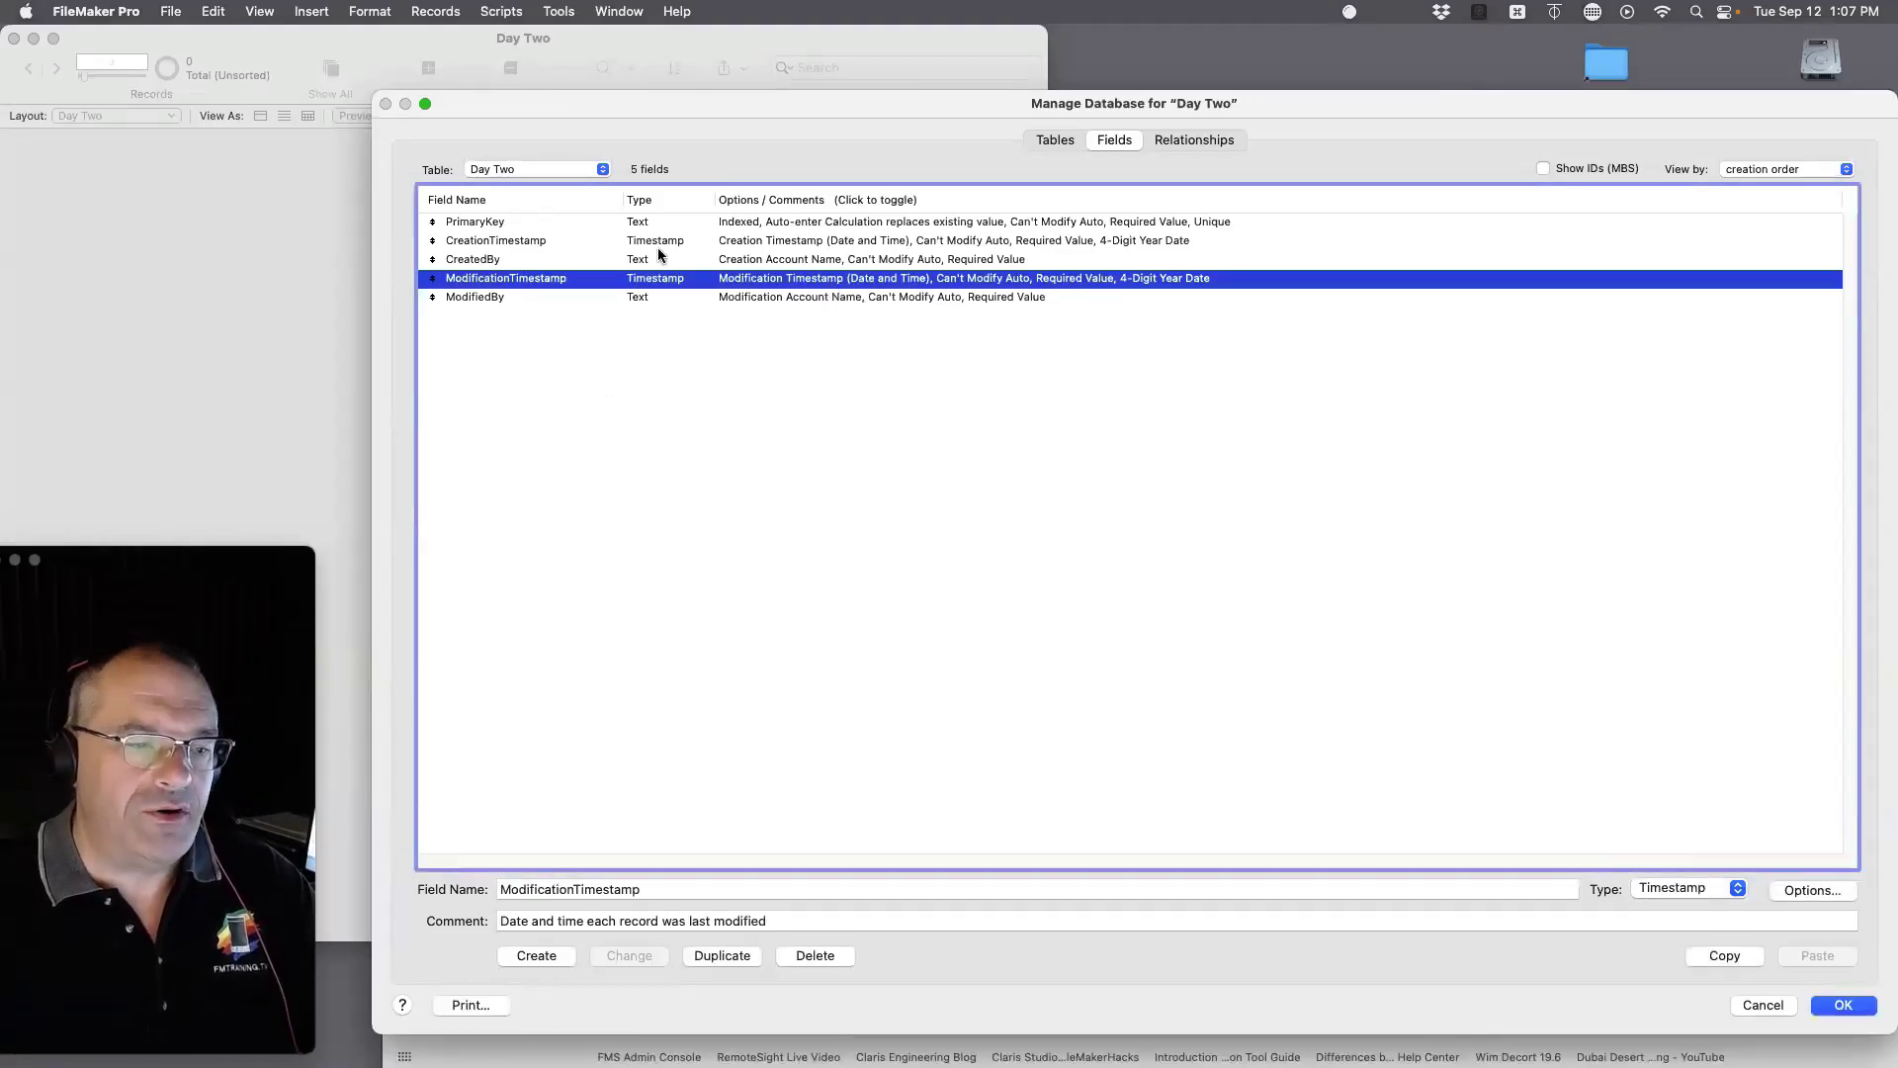
left_click(609, 229)
left_click(765, 299, "shift")
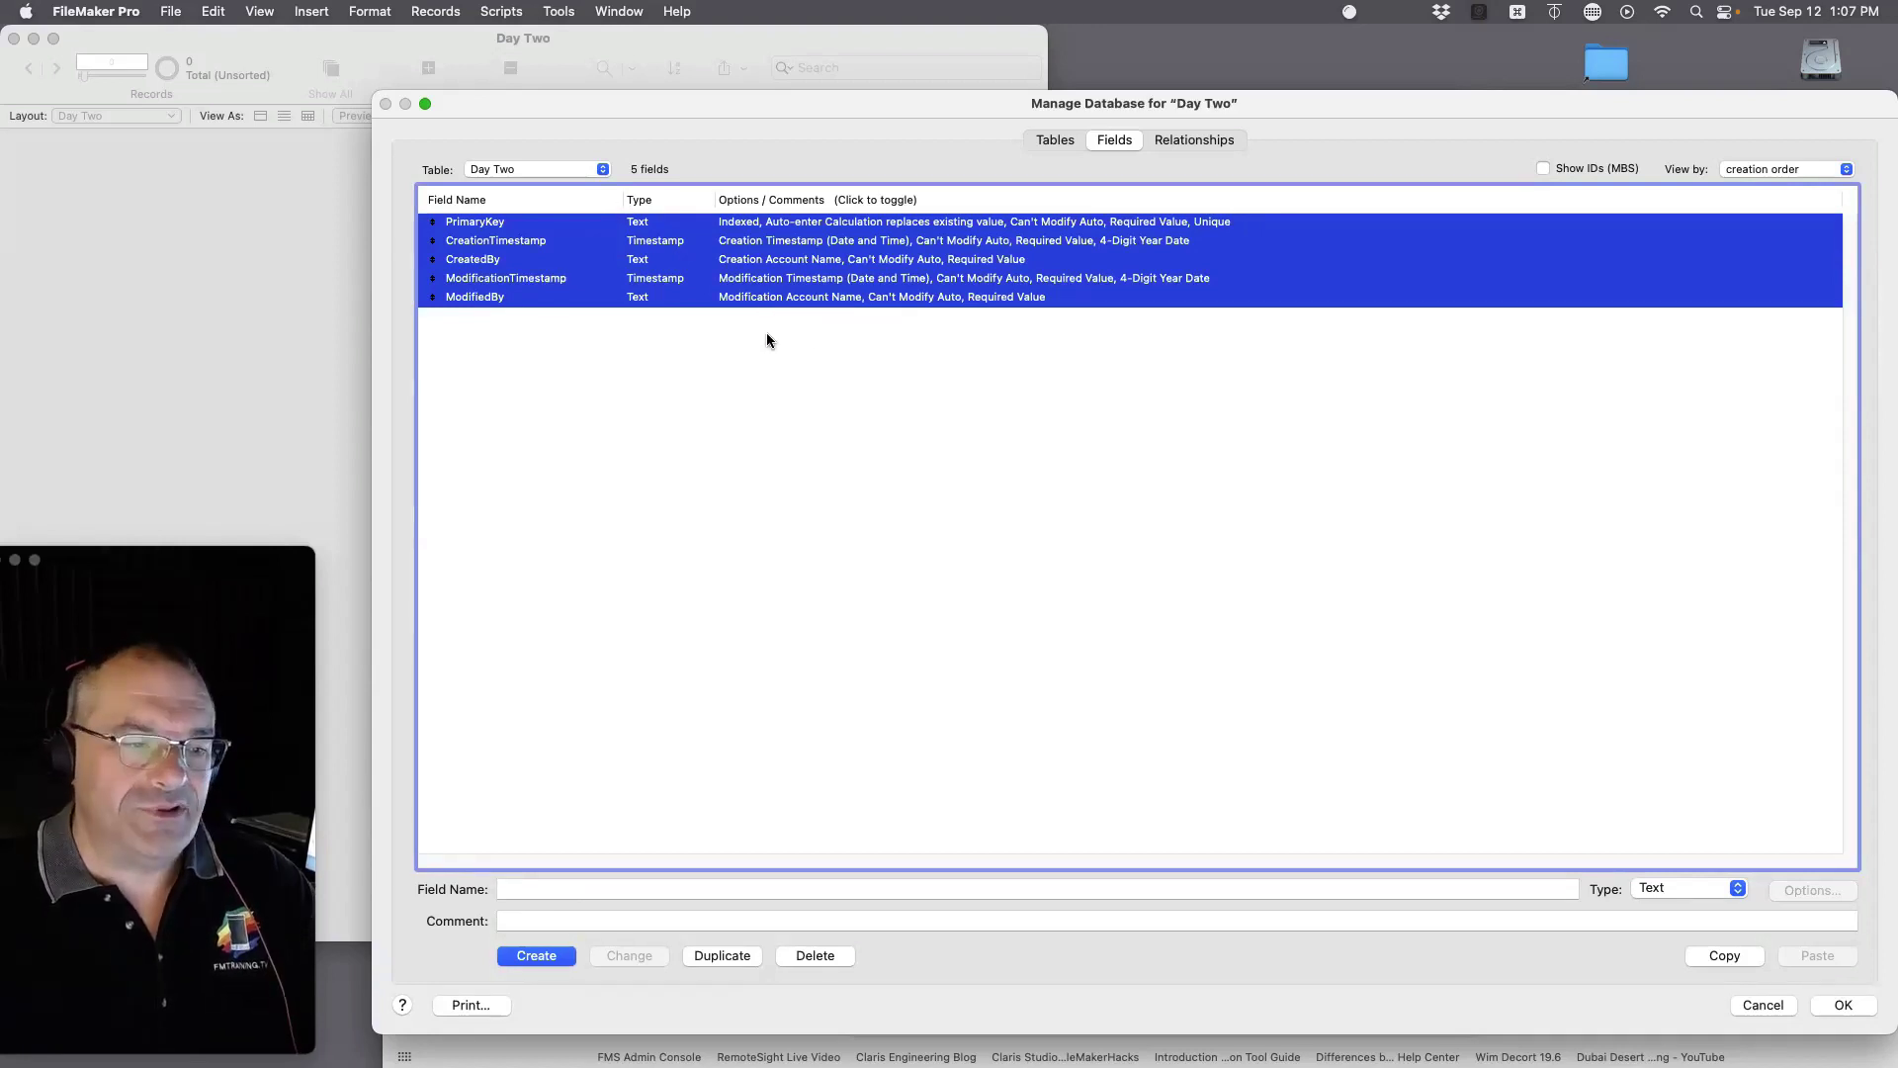
left_click(1000, 318)
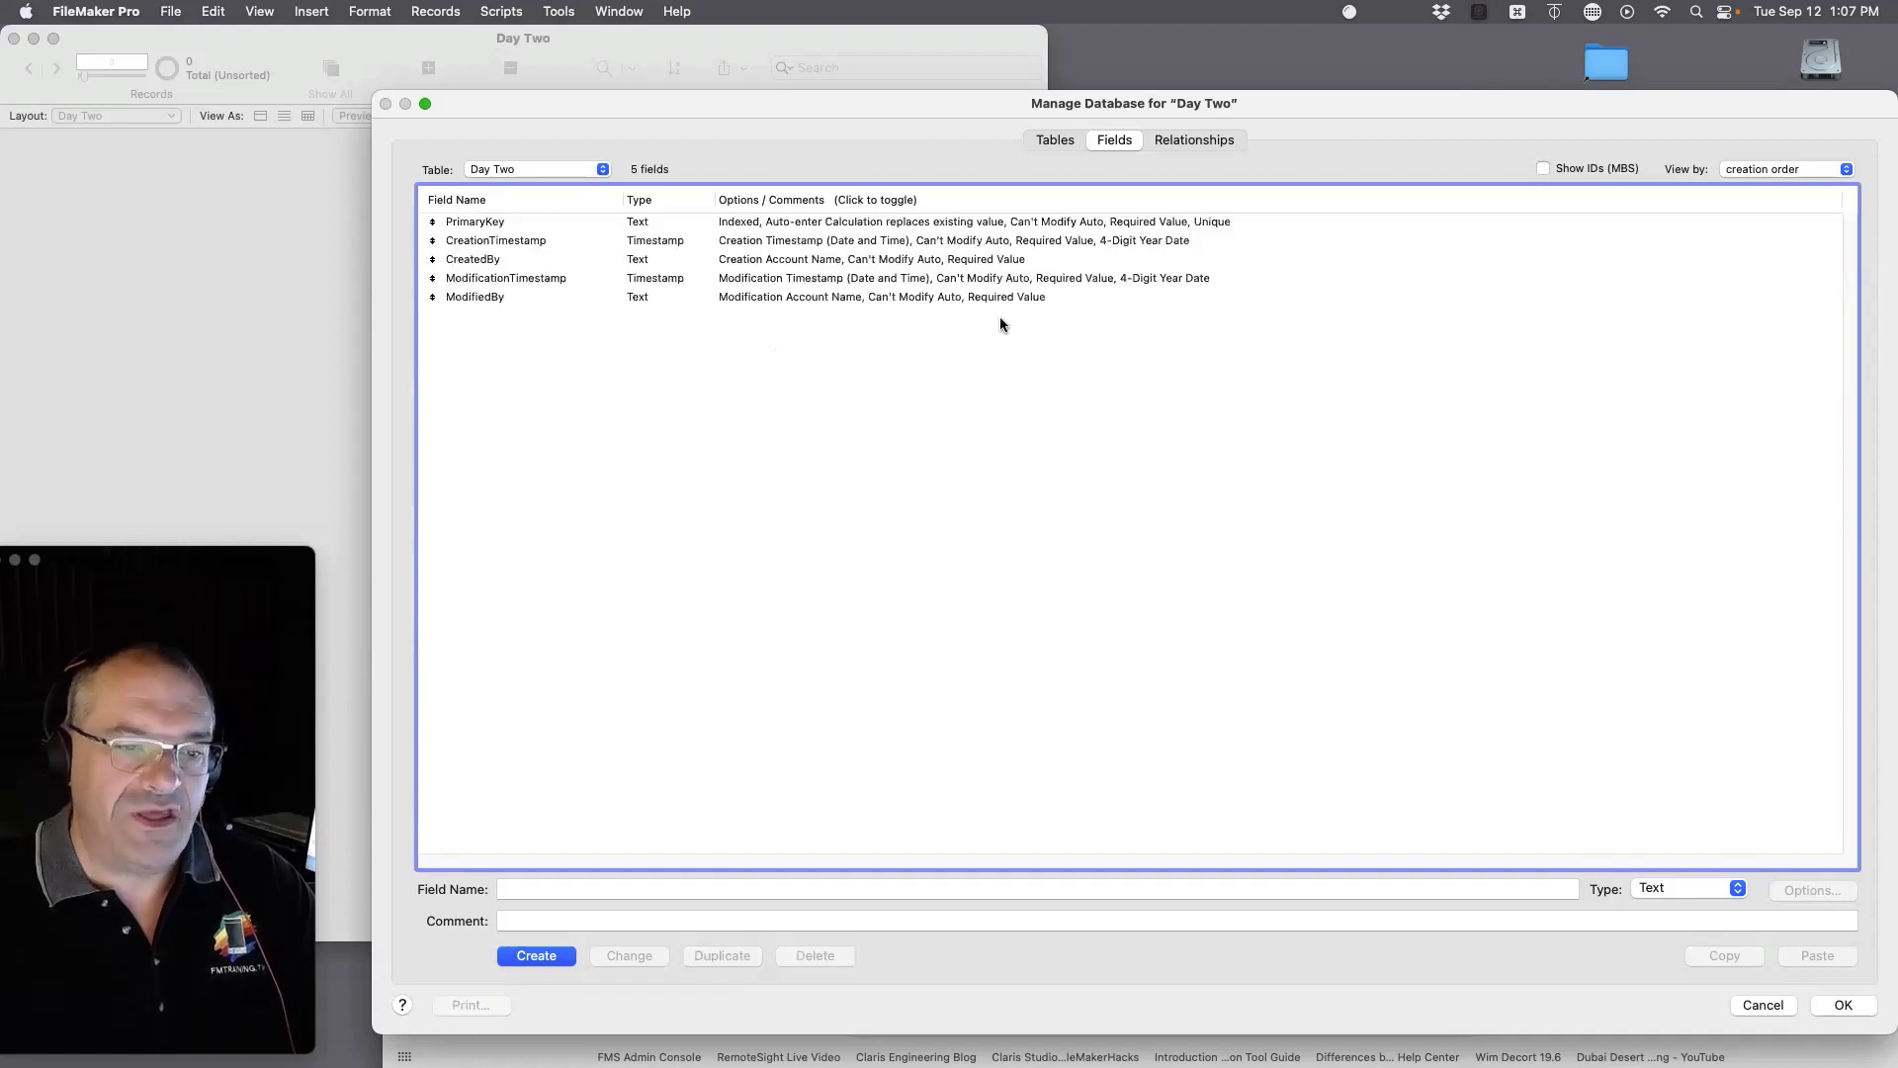
left_click(1070, 301)
left_click(878, 227, "shift")
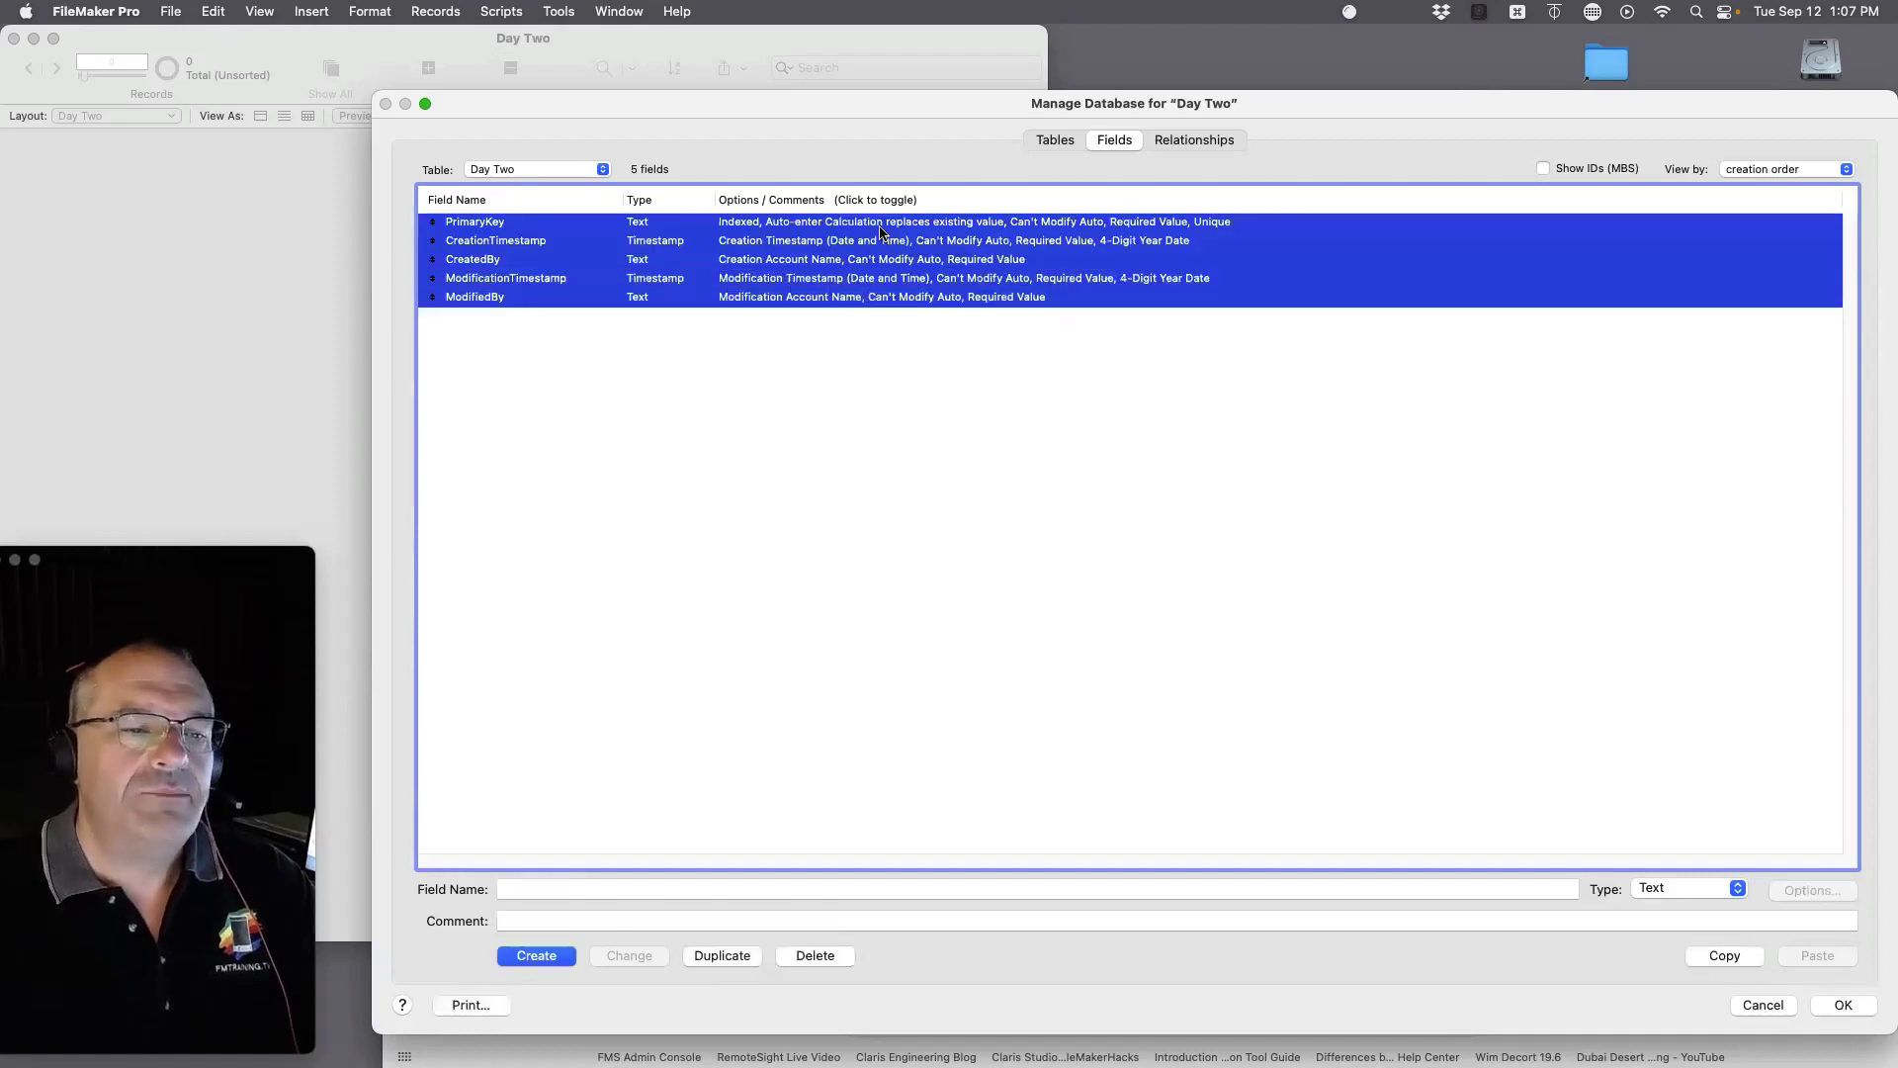
key("BackSpace")
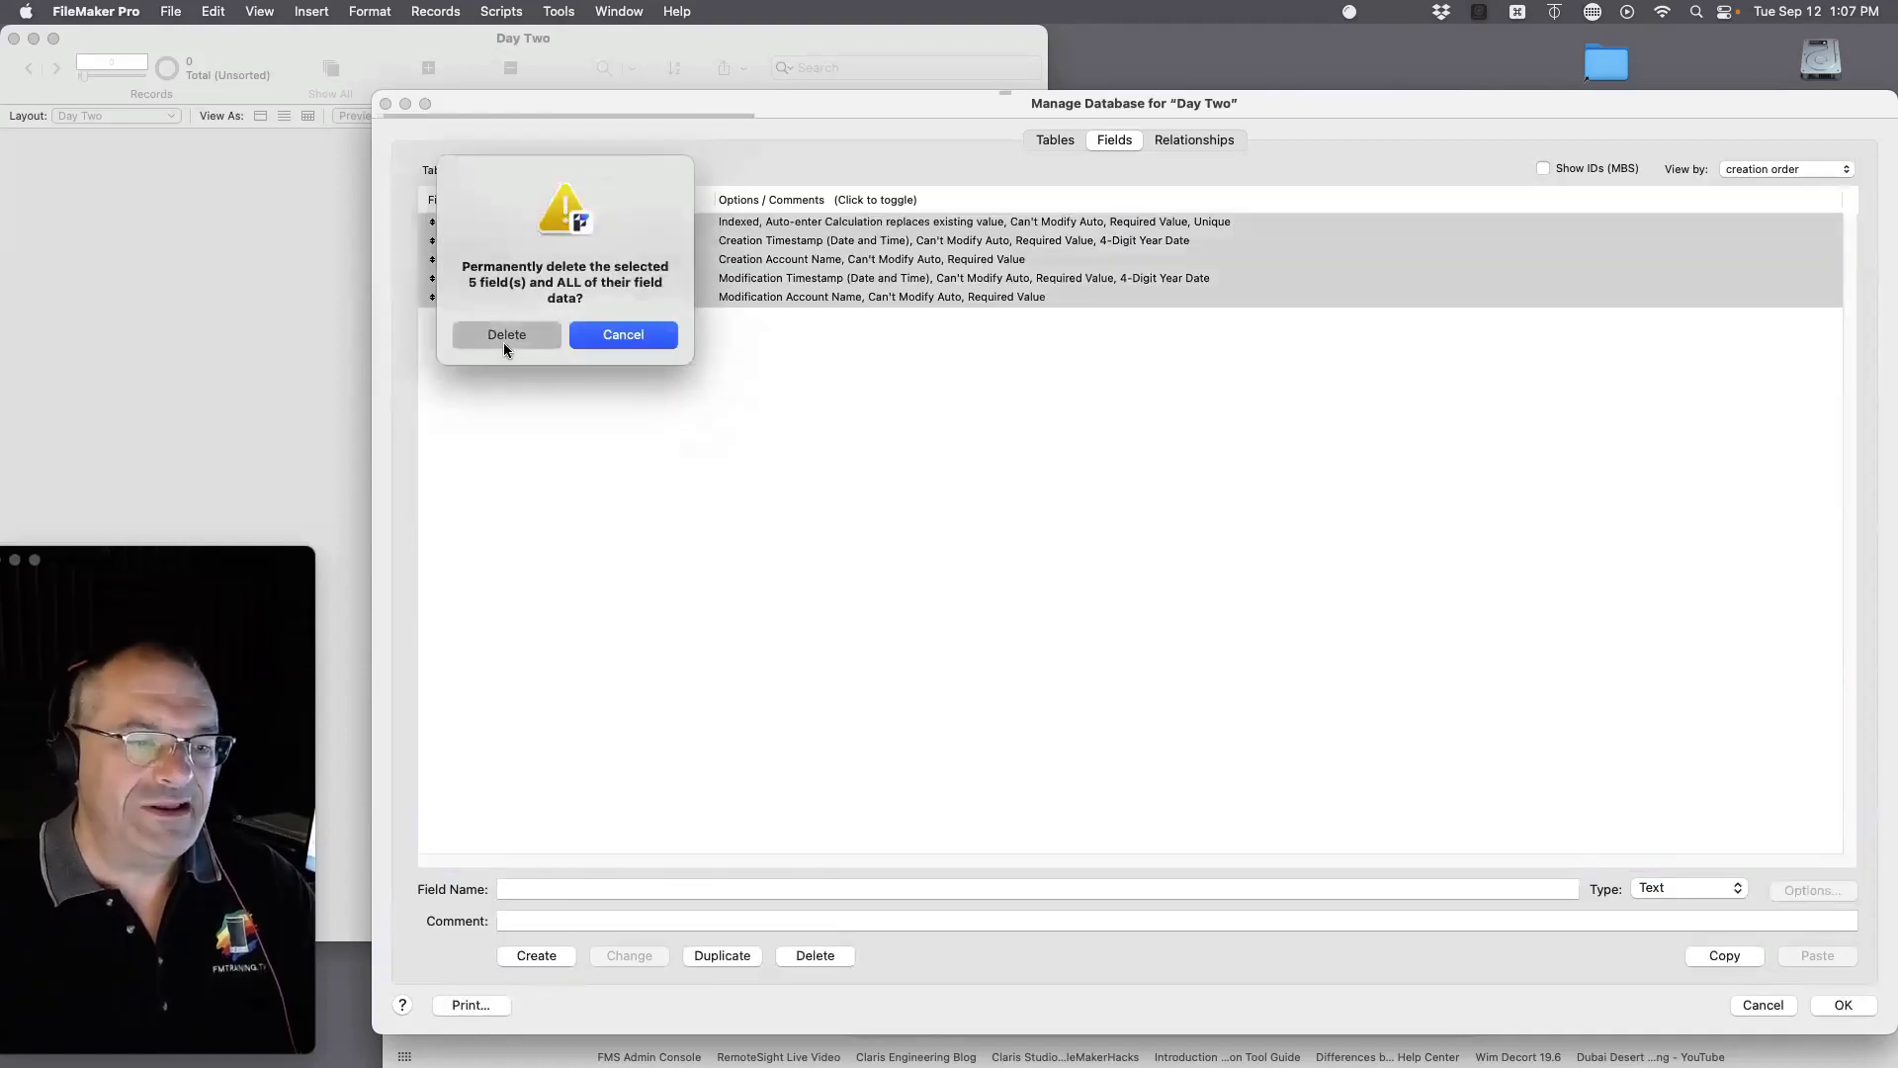
left_click(502, 342)
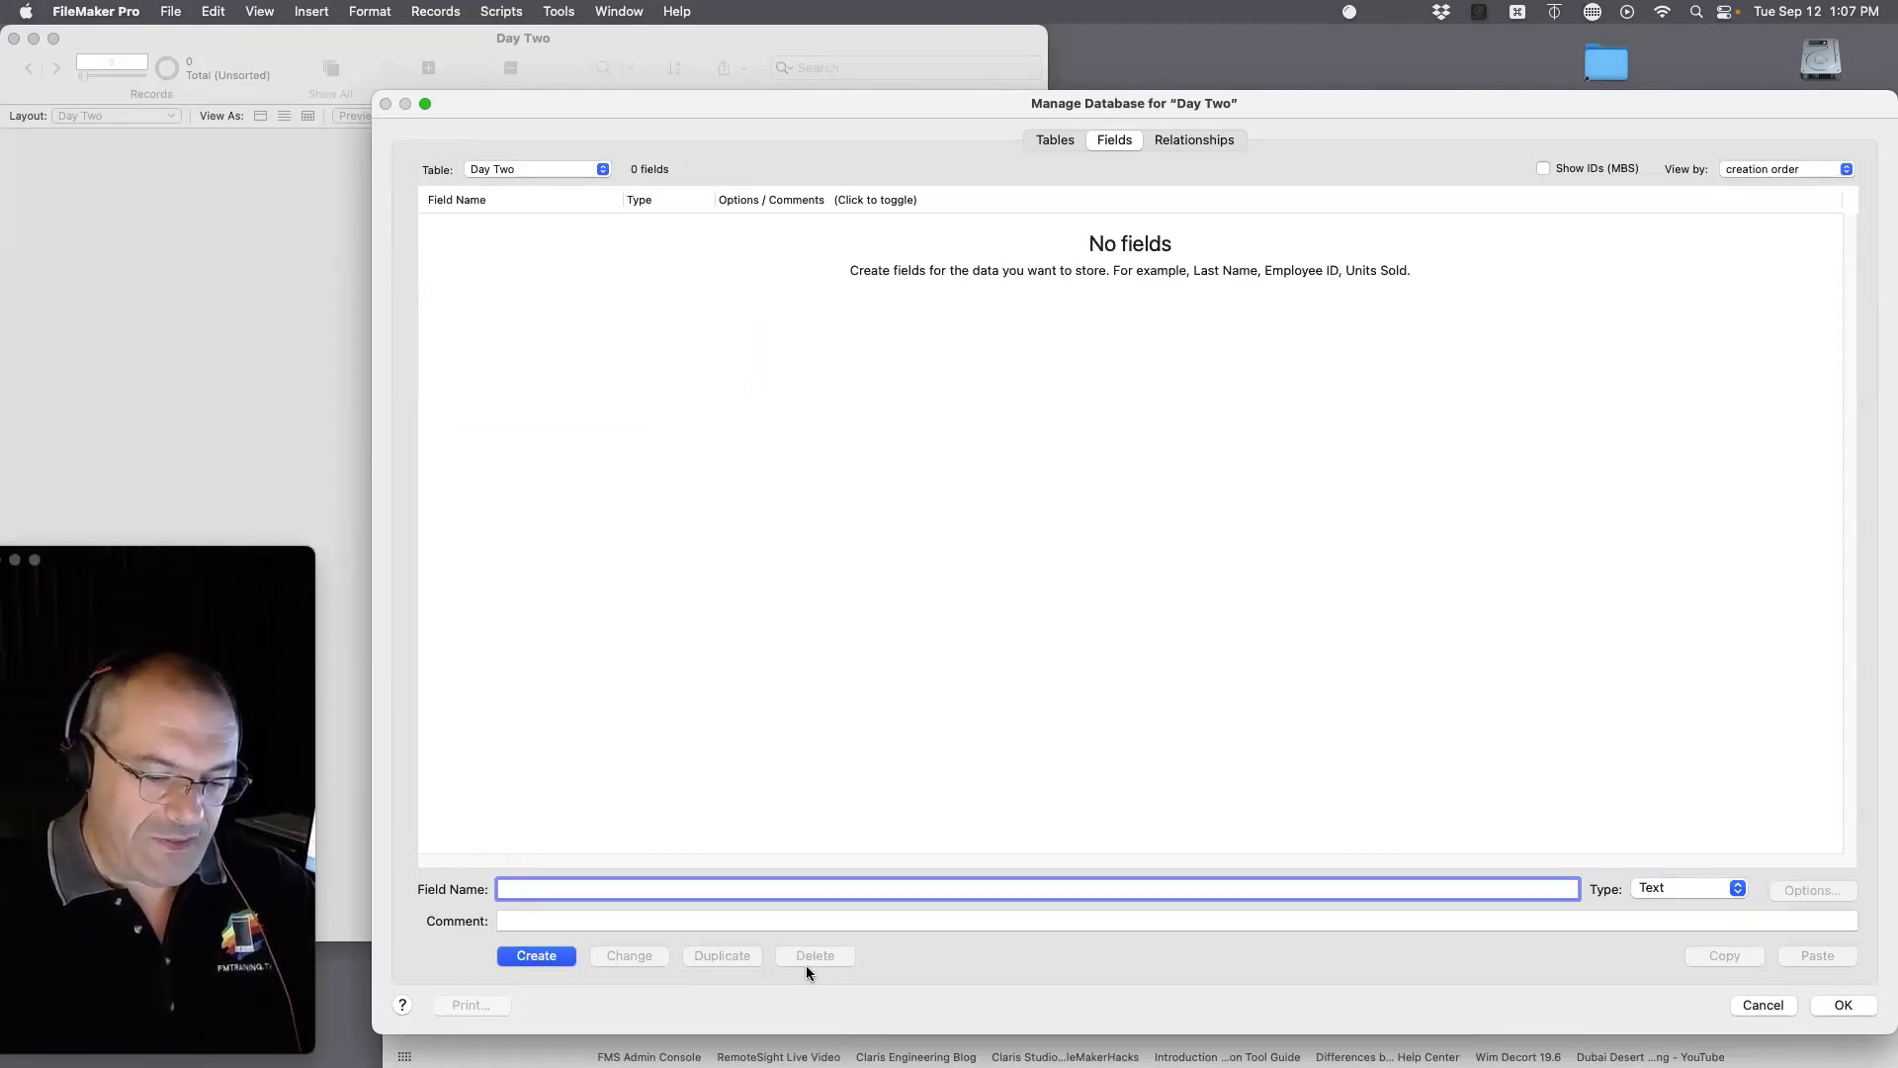
Step: Arrange the database definitions and Day Two windows so the Day Two field list is in view
type("Na")
key("BackSpace")
key("BackSpace")
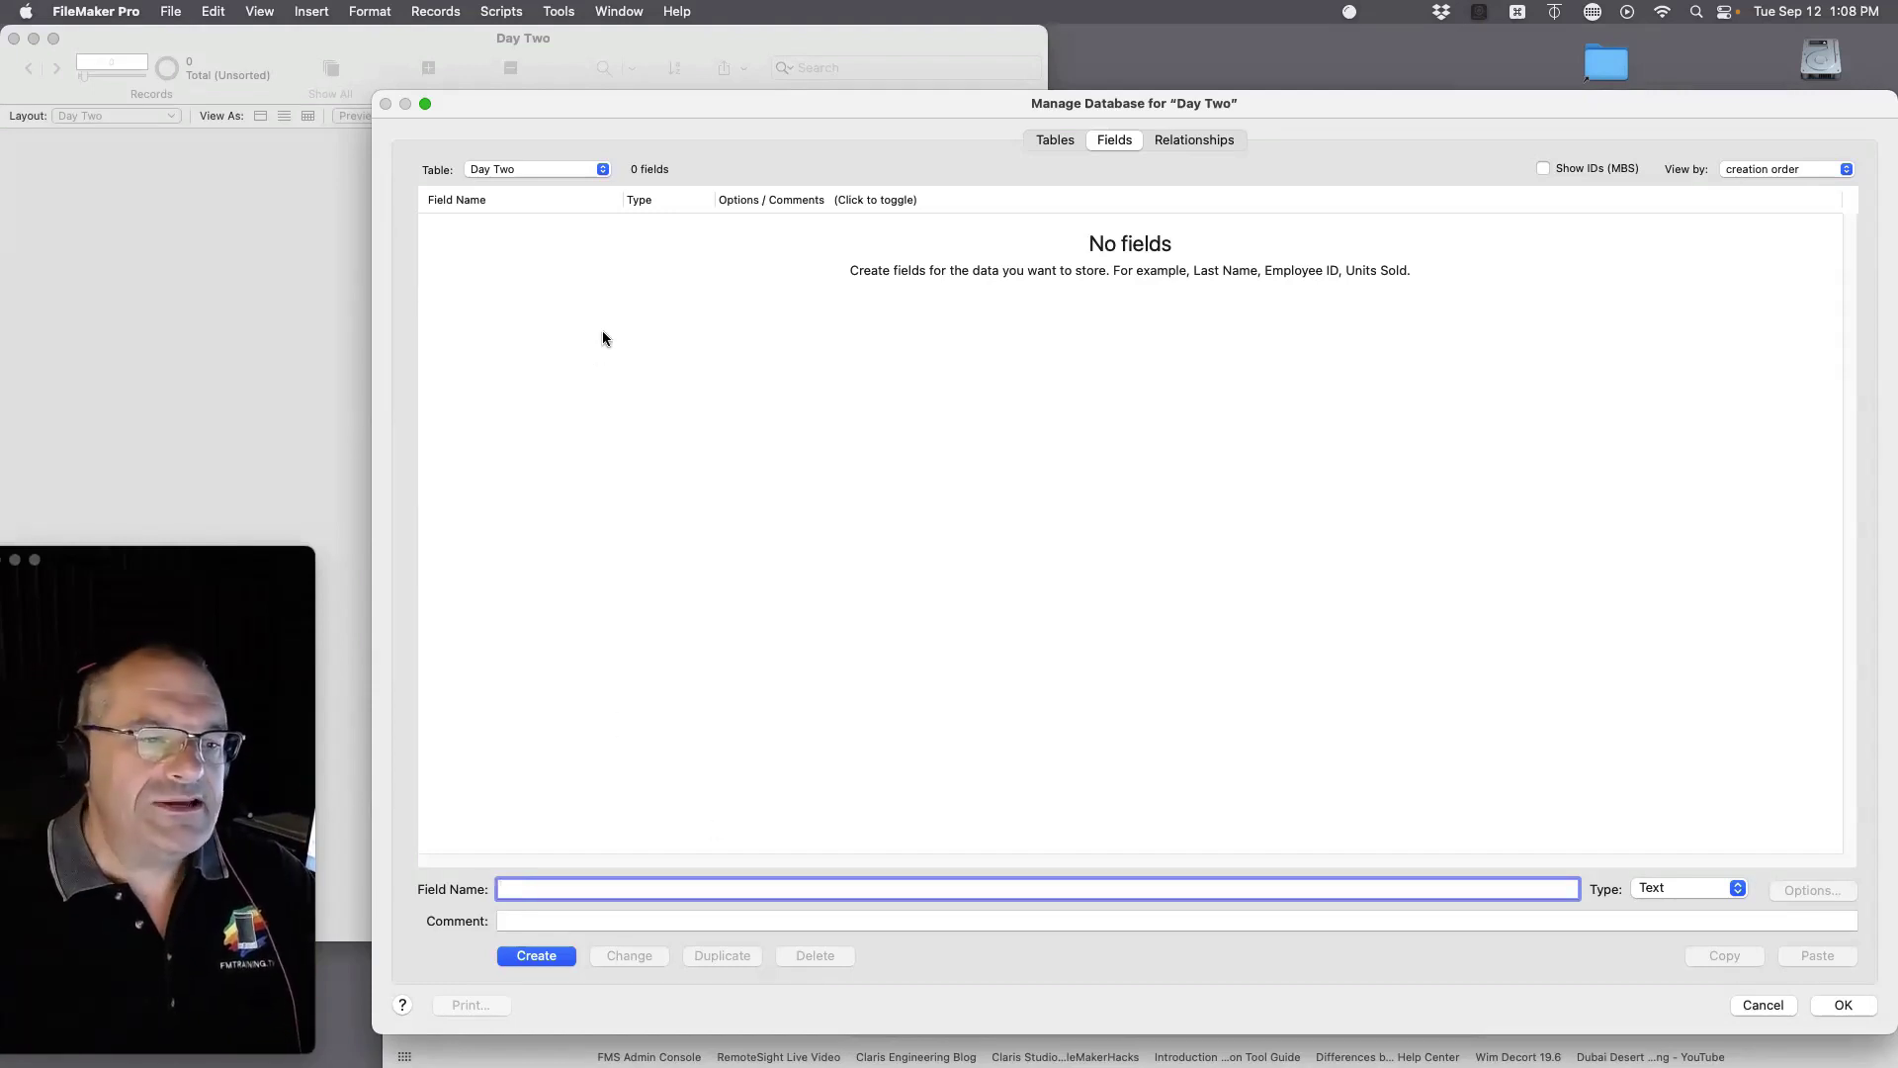
left_click_drag(667, 107, 711, 506)
left_click_drag(361, 34, 959, 181)
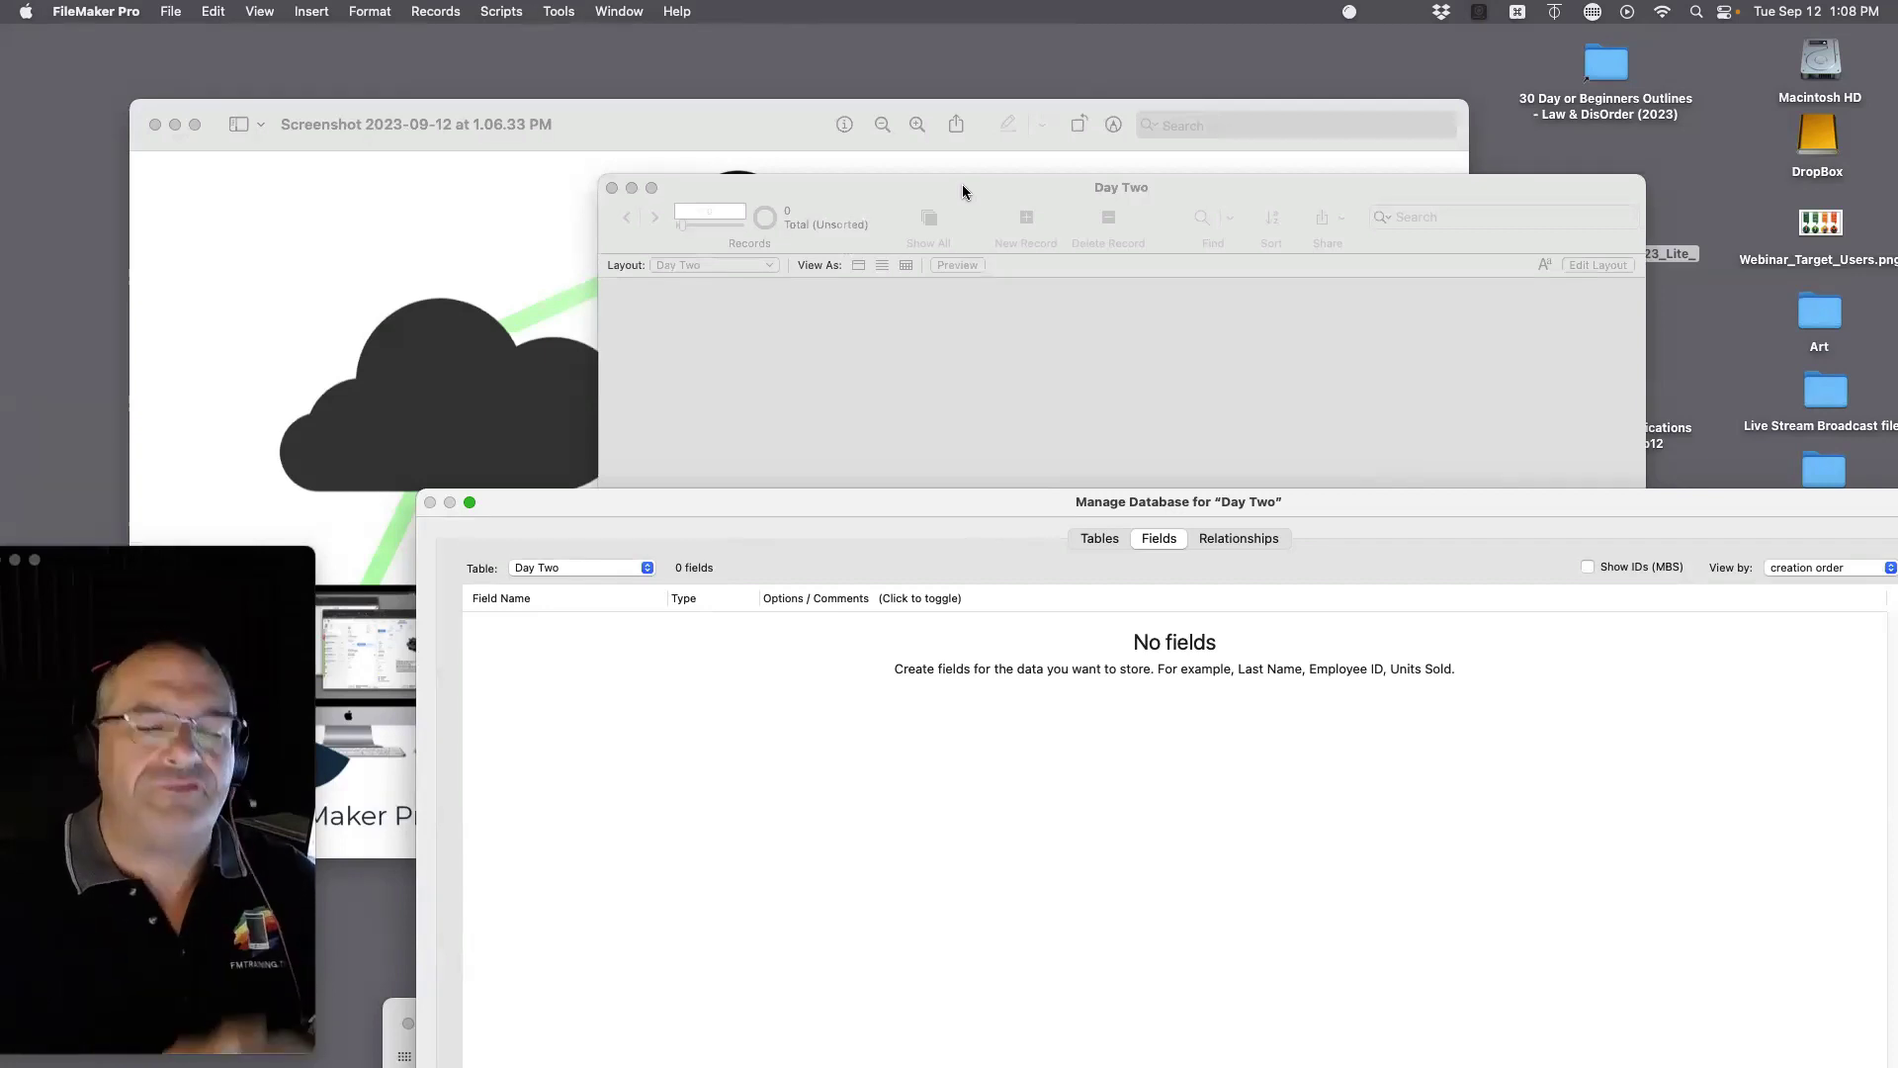
left_click_drag(1023, 502, 980, 140)
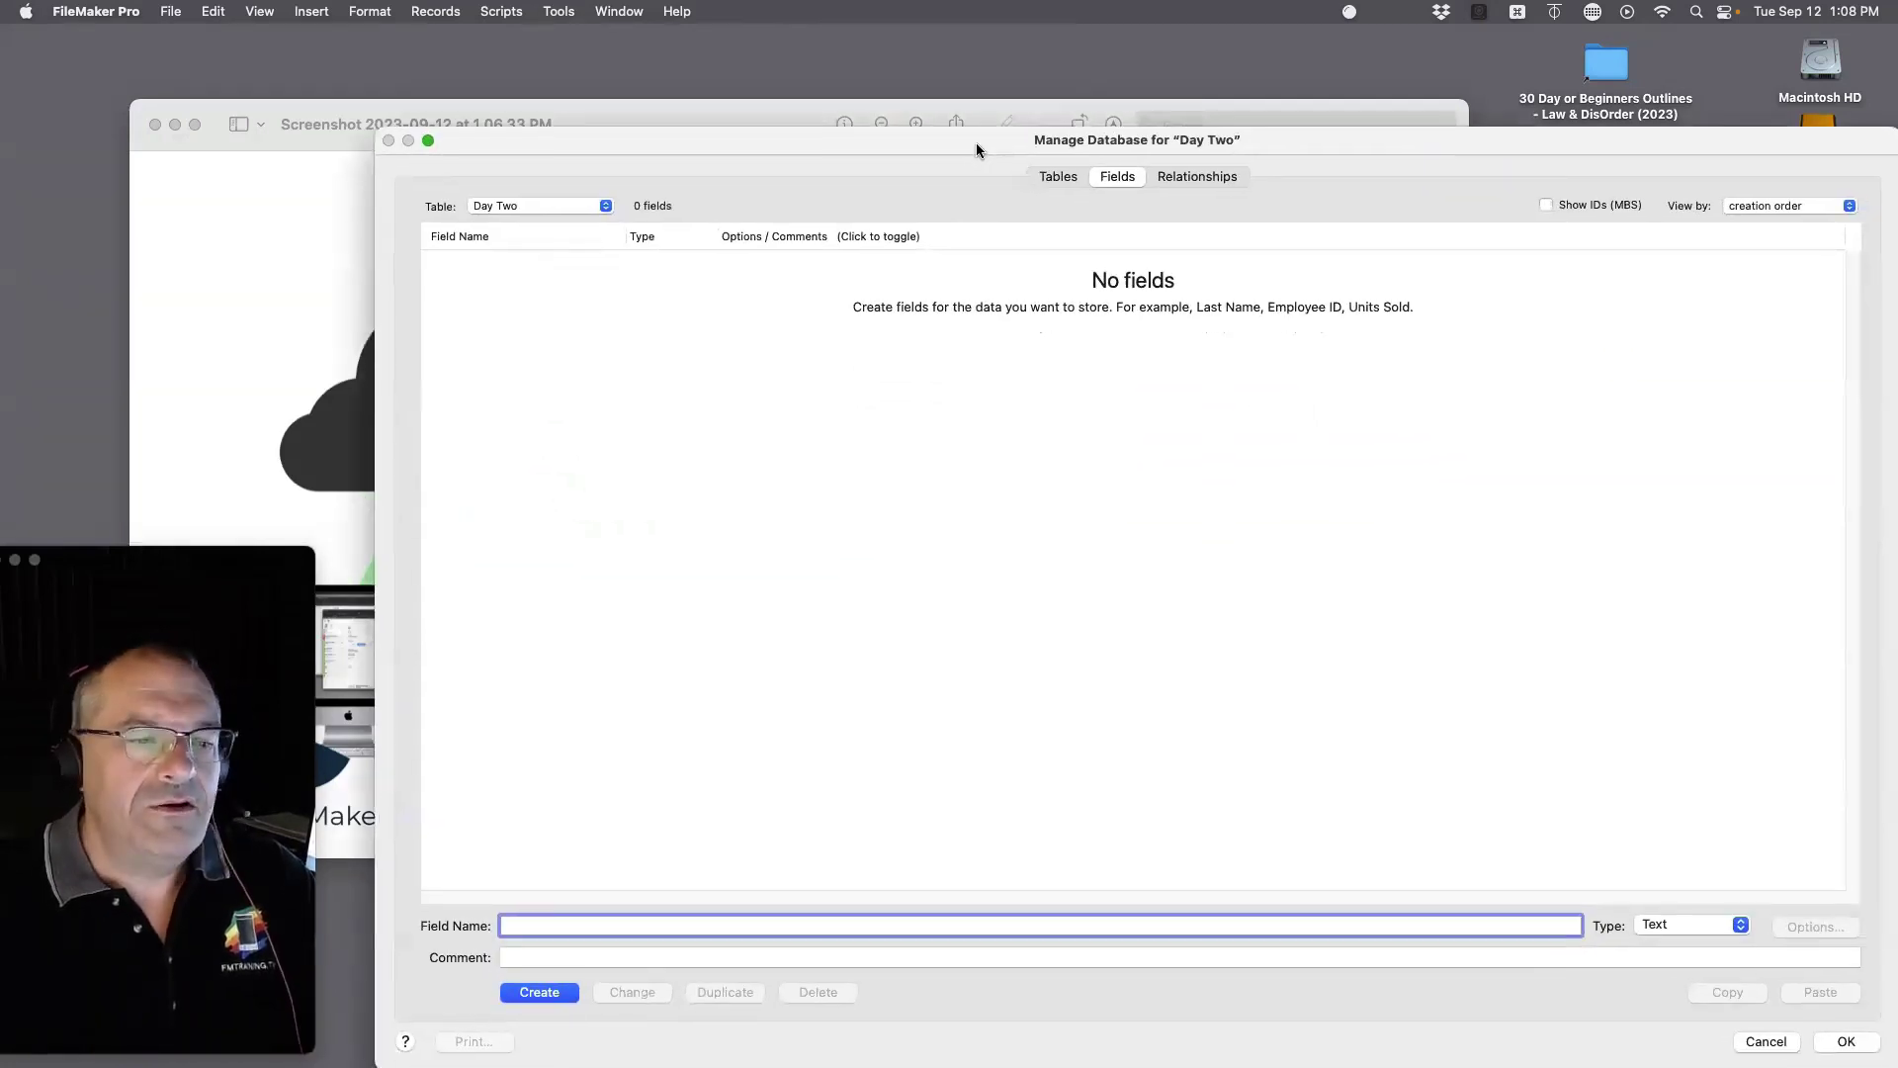
left_click(1044, 175)
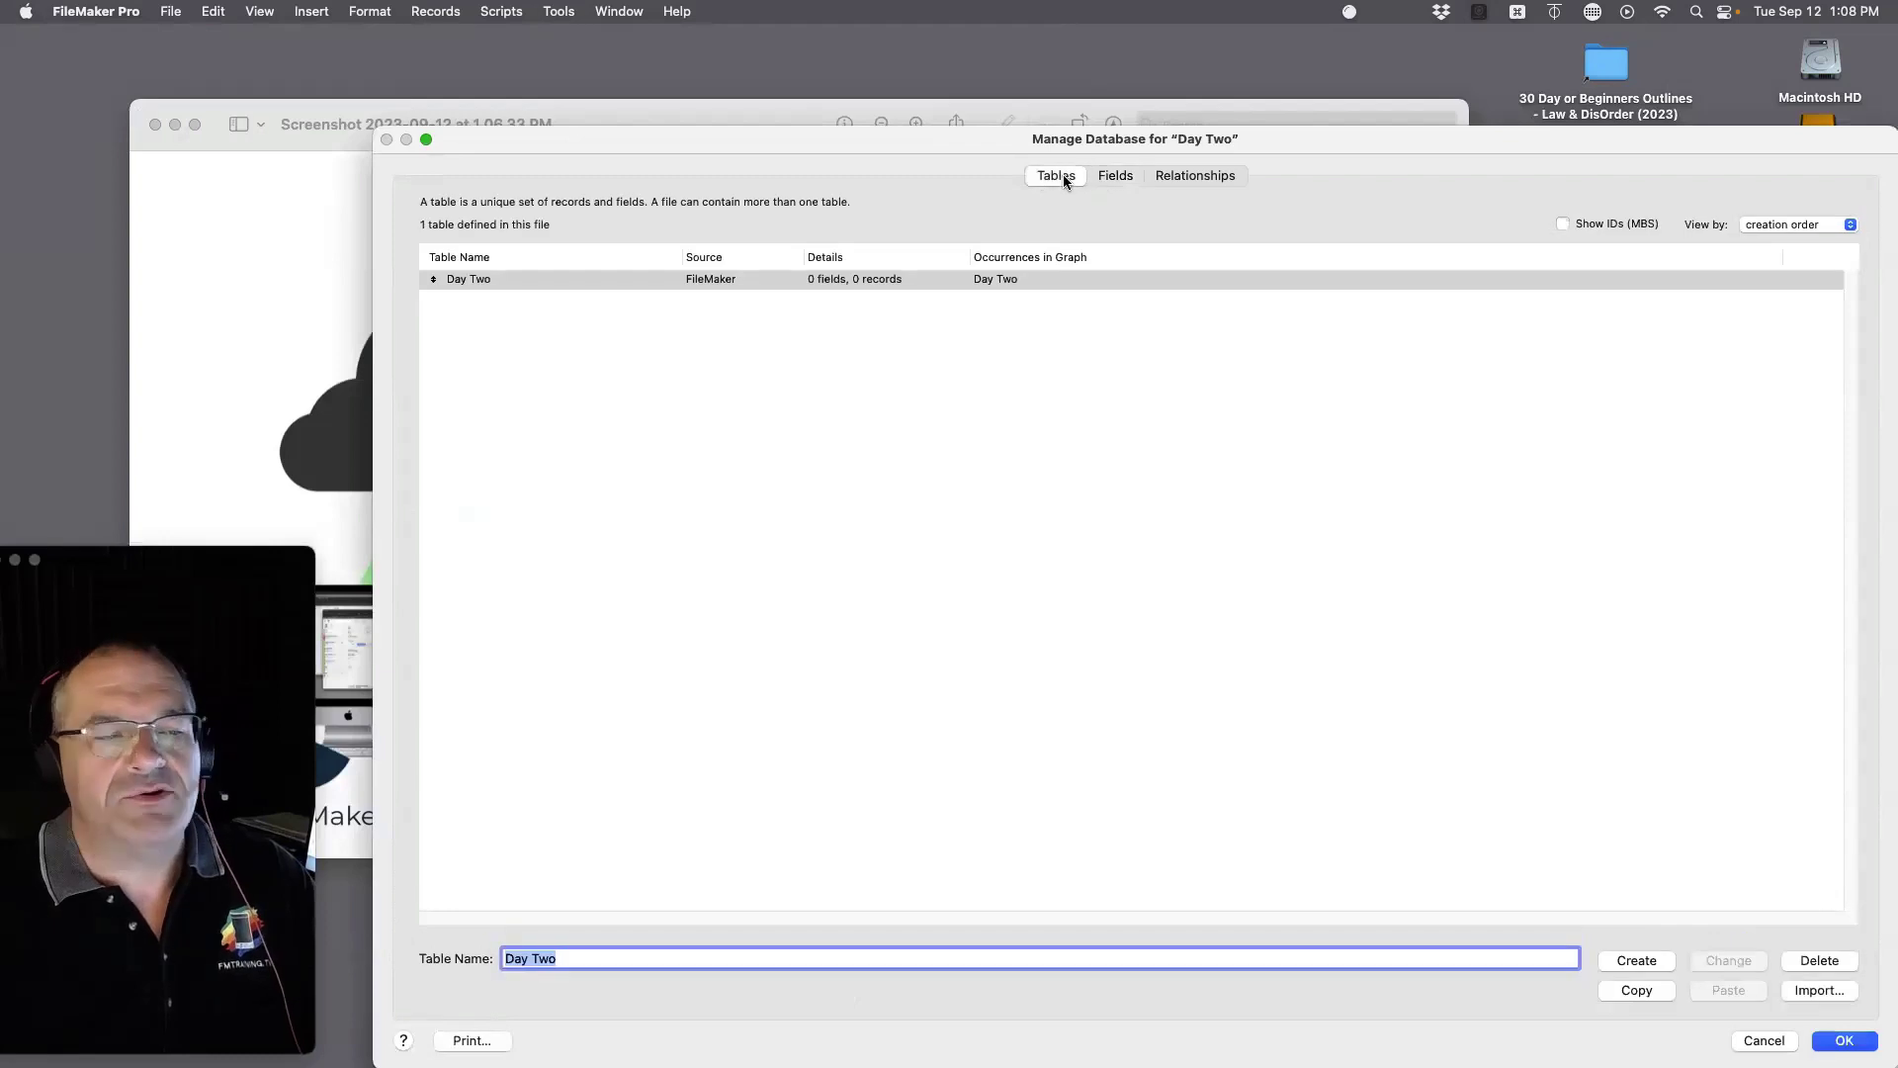
left_click(1112, 175)
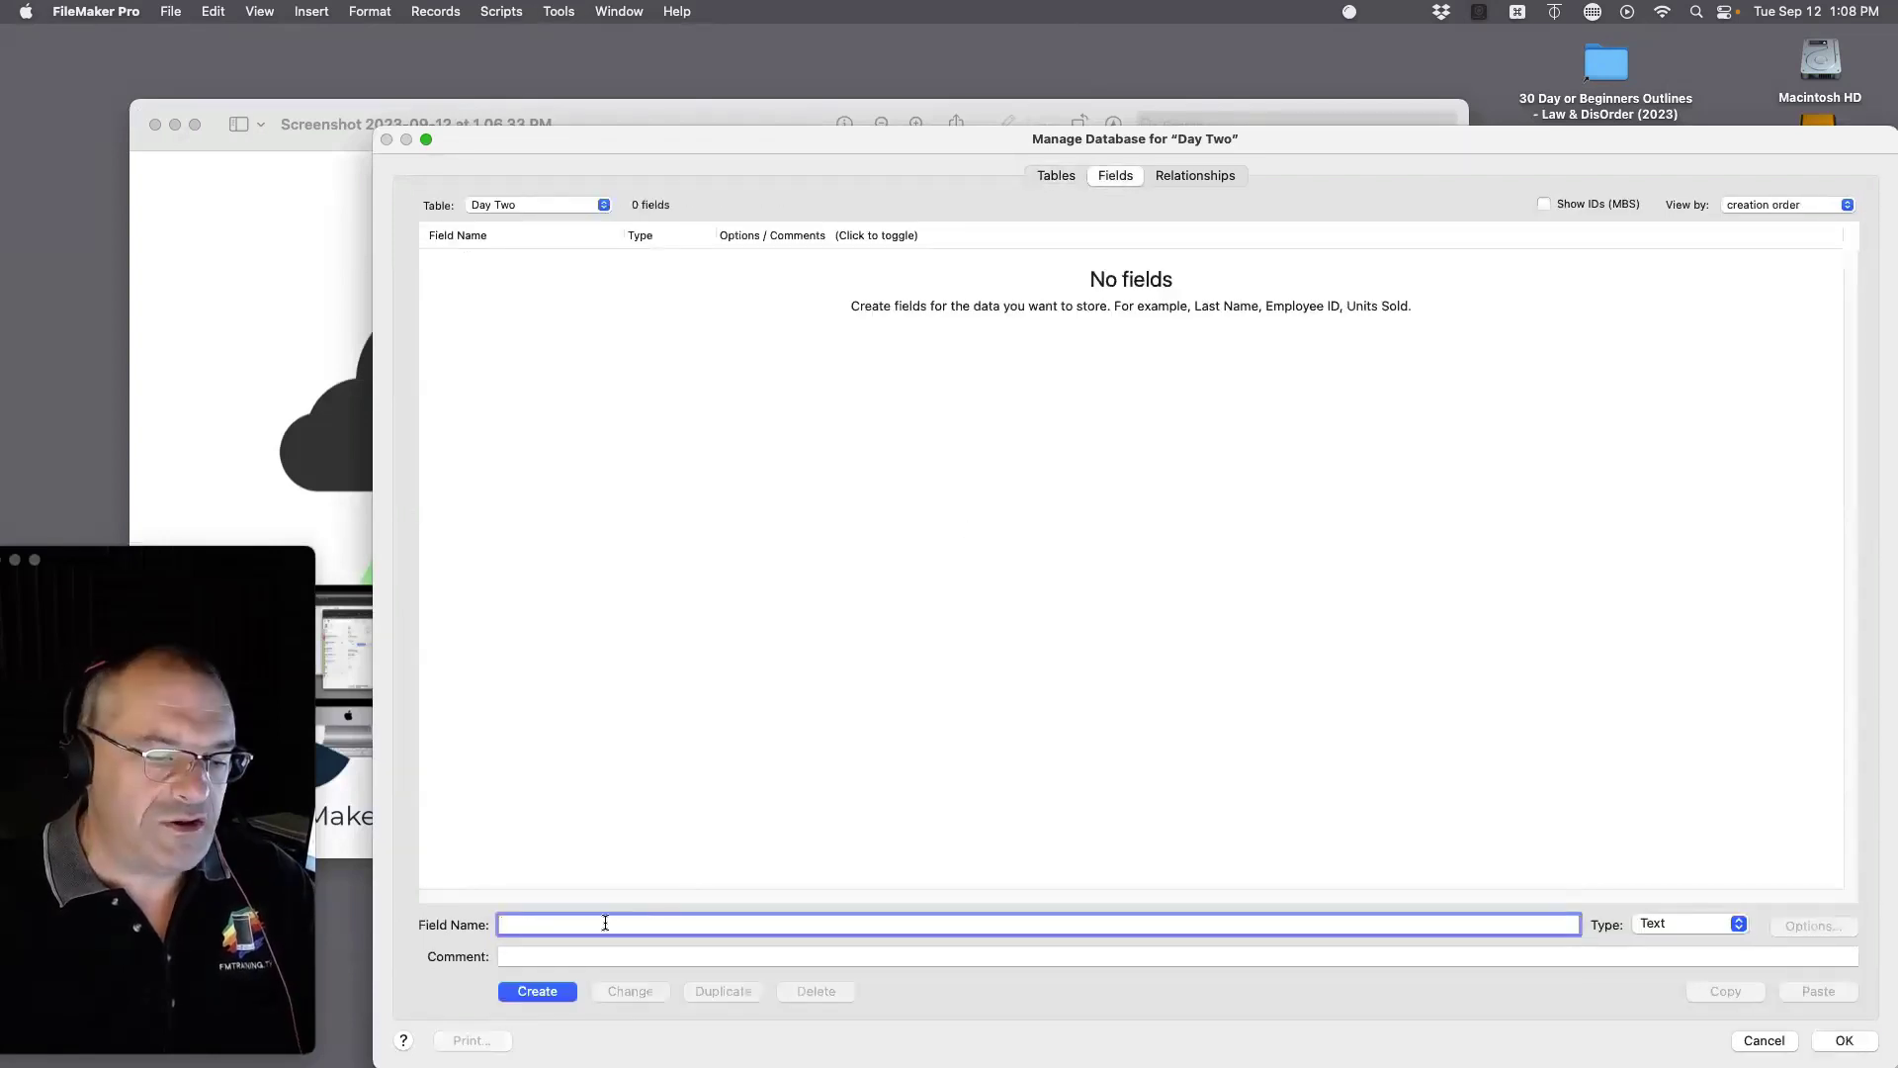
Step: Create the Name, Address, Phone and Note text fields and accept the definitions
type("Name")
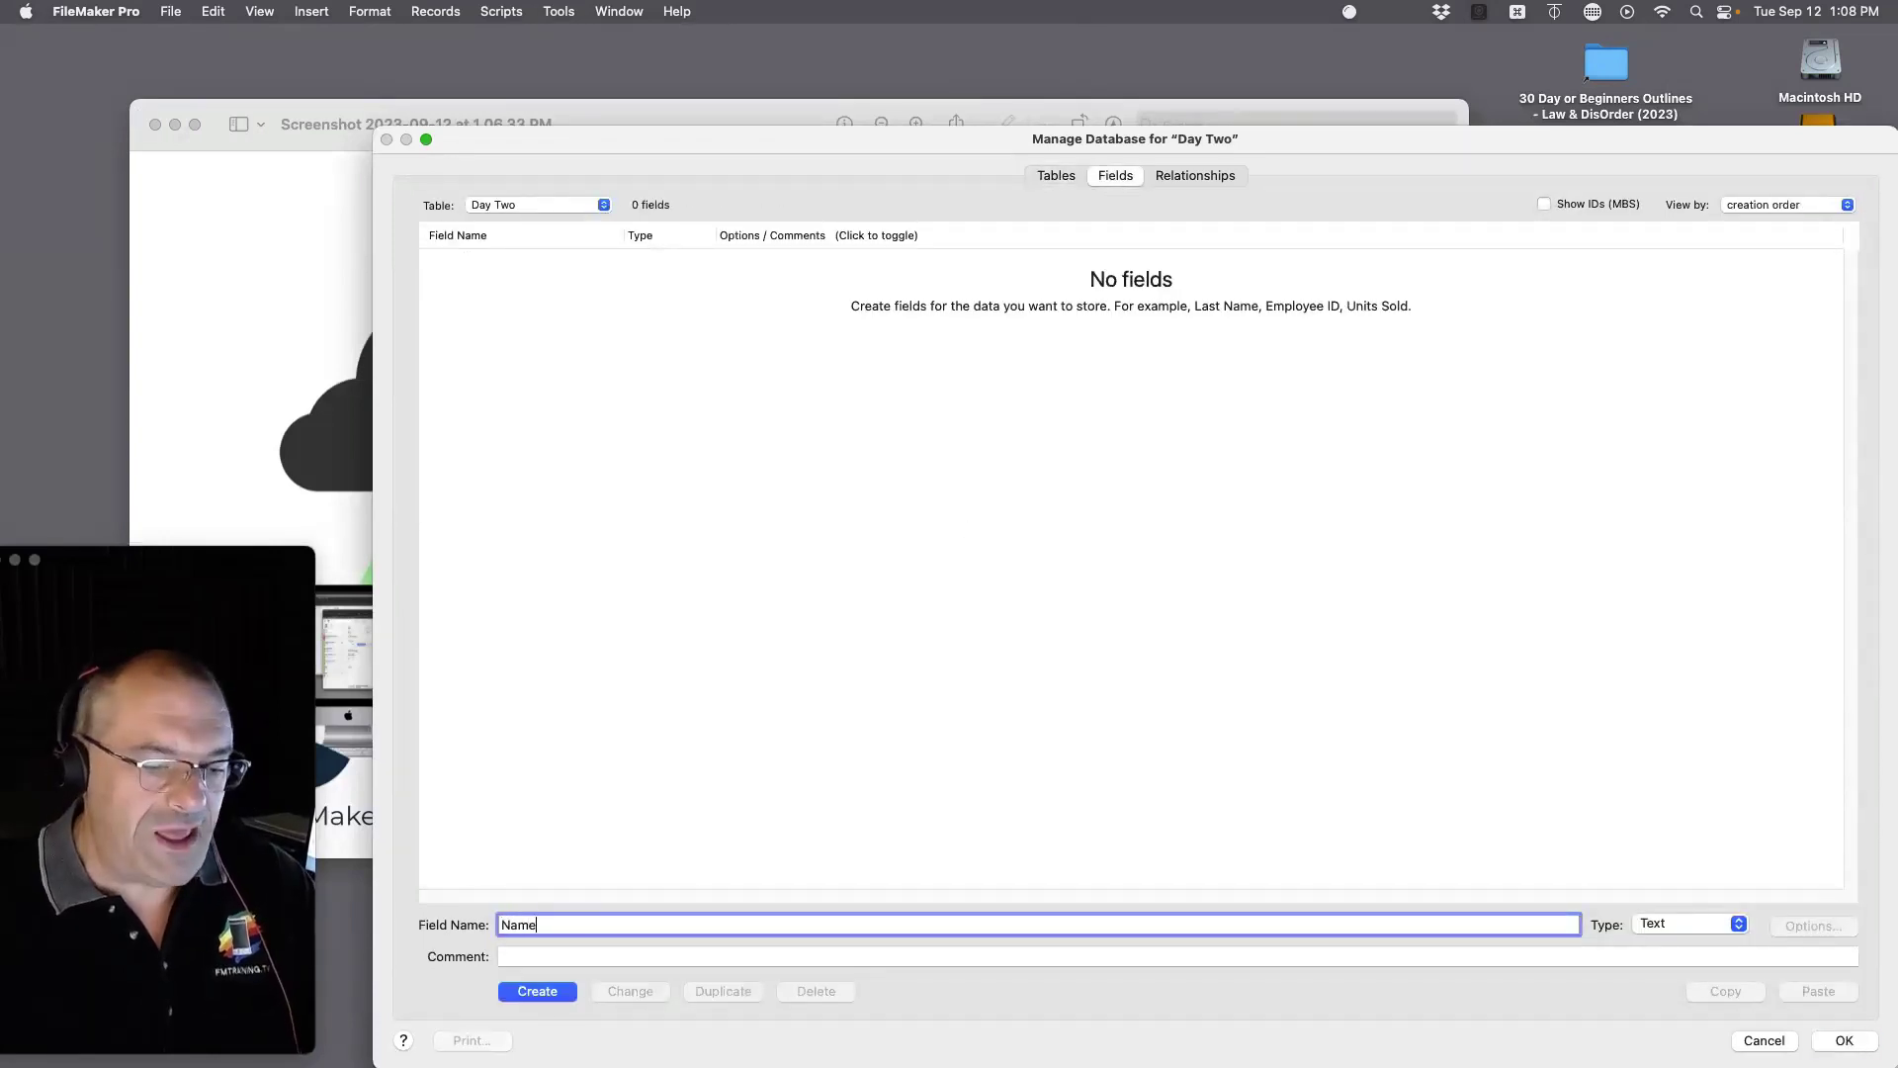
key("Return")
type("Address")
key("Return")
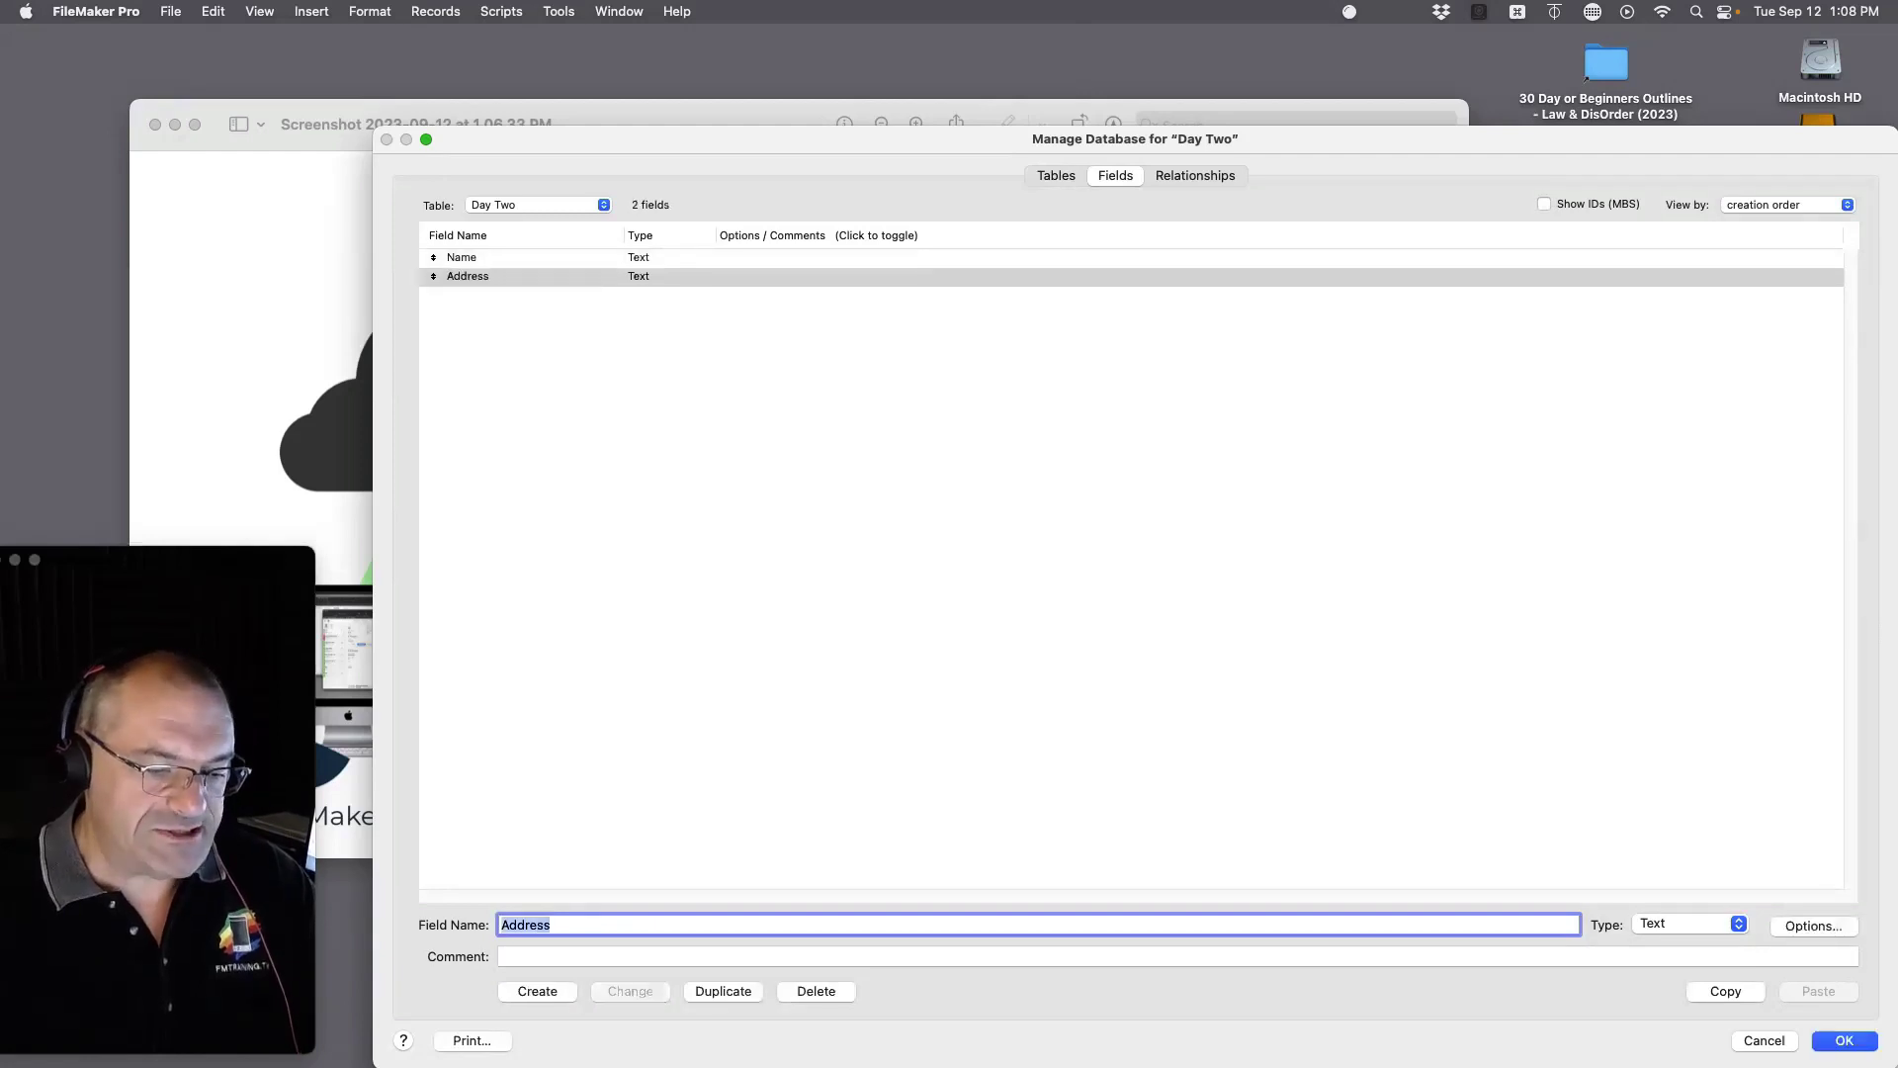
type("Phone")
key("Return")
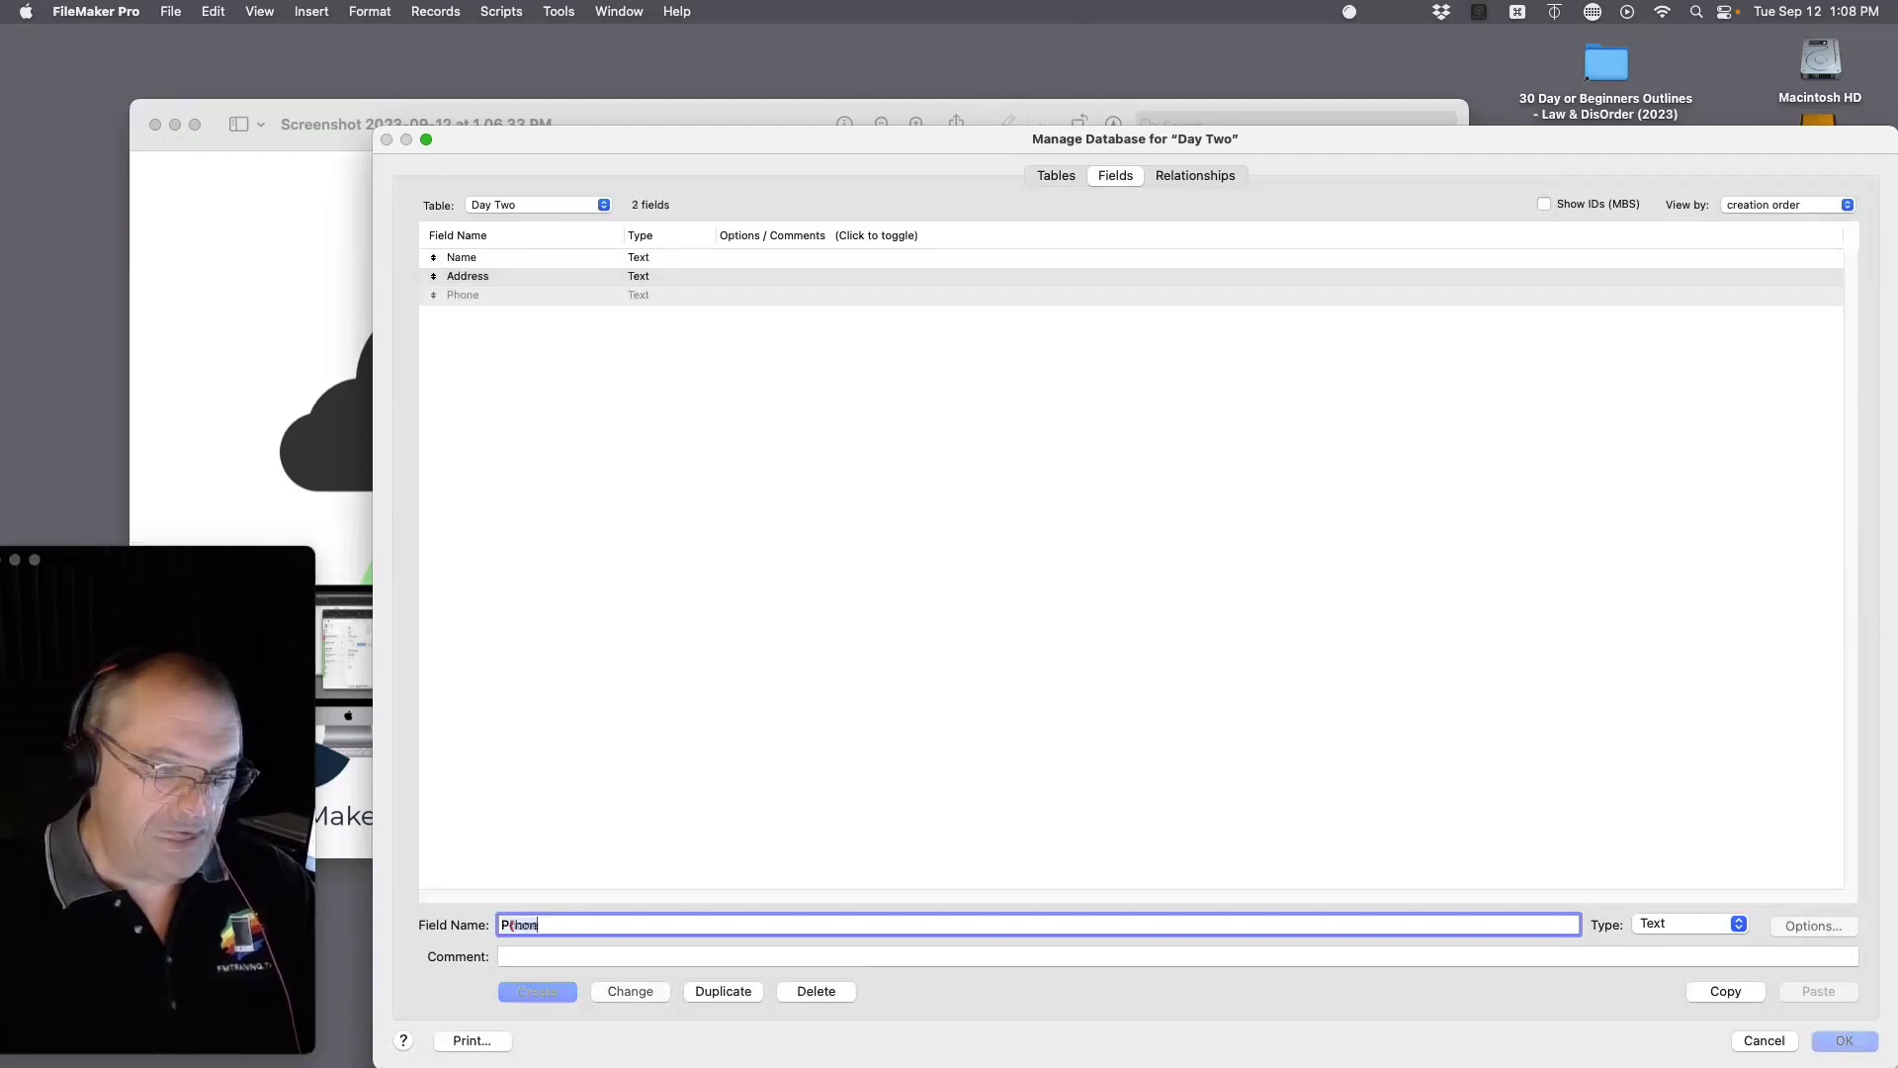
type("Note")
key("Return")
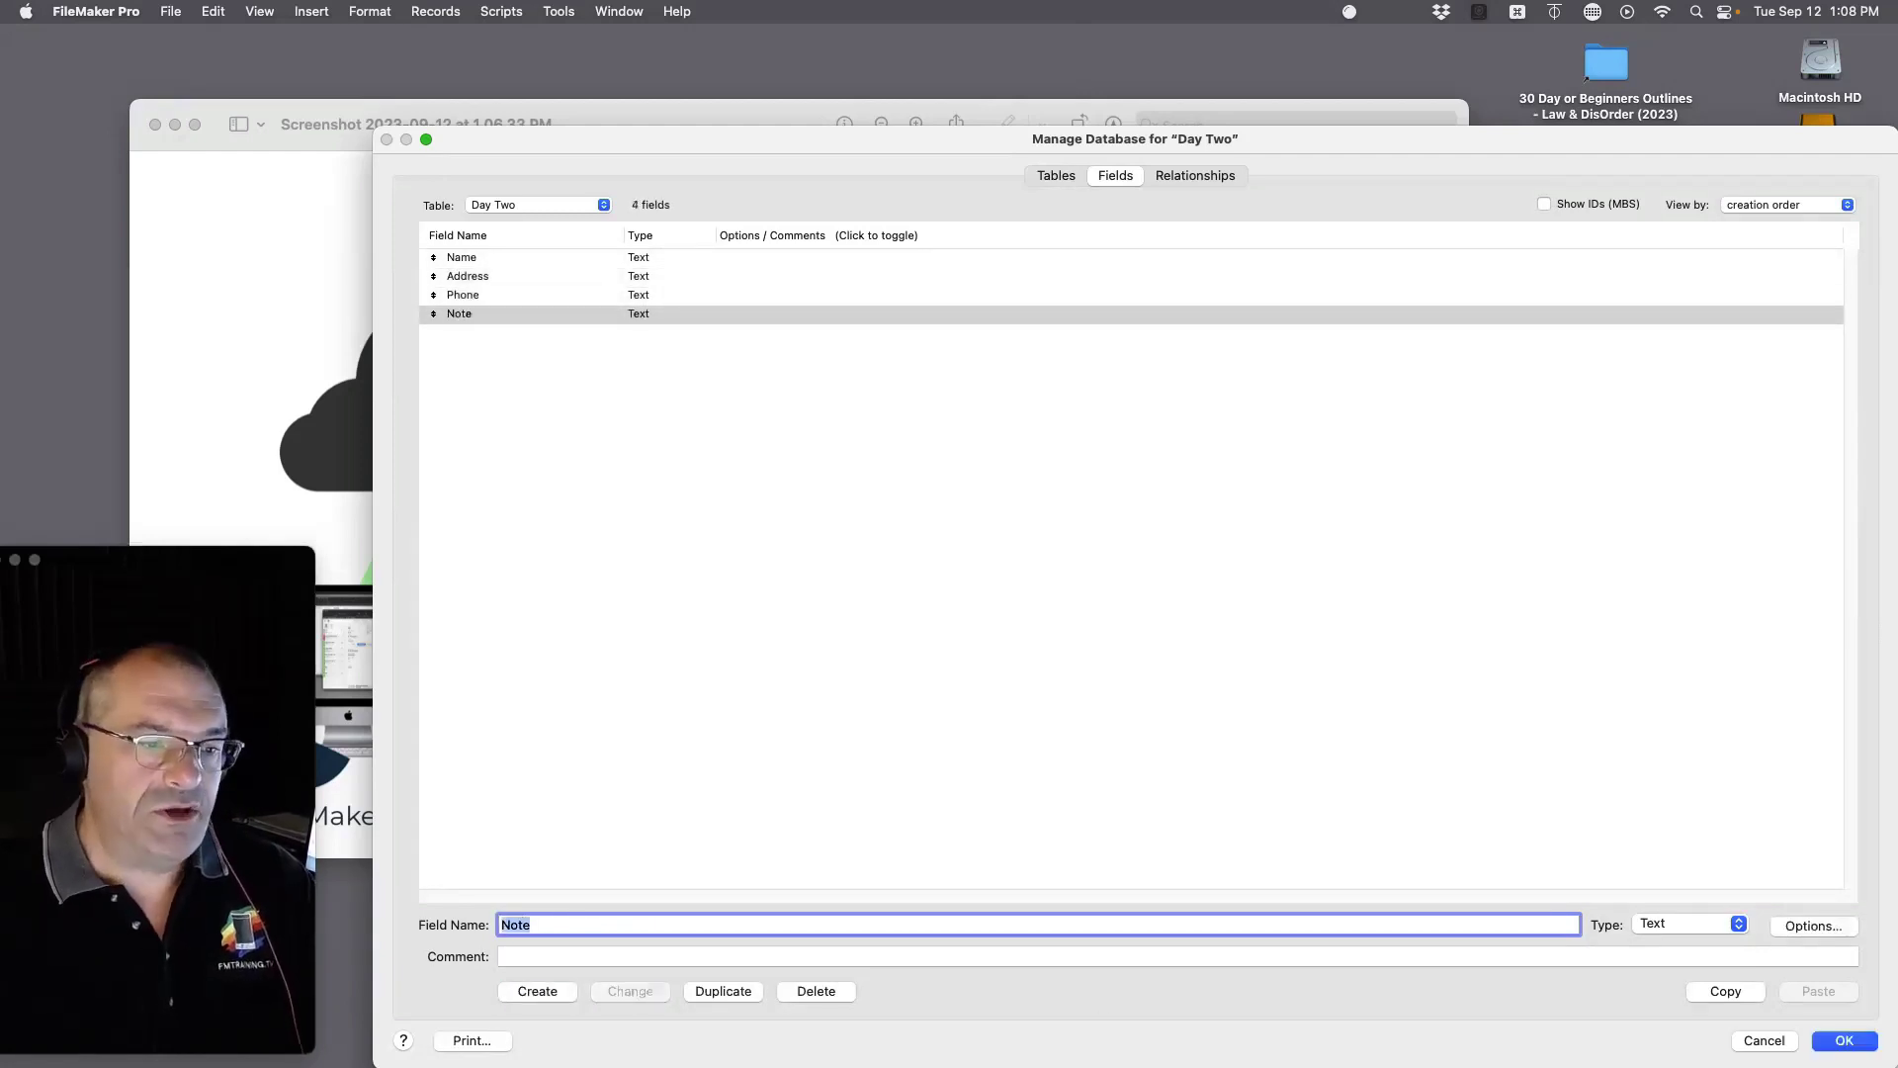
left_click(1847, 1041)
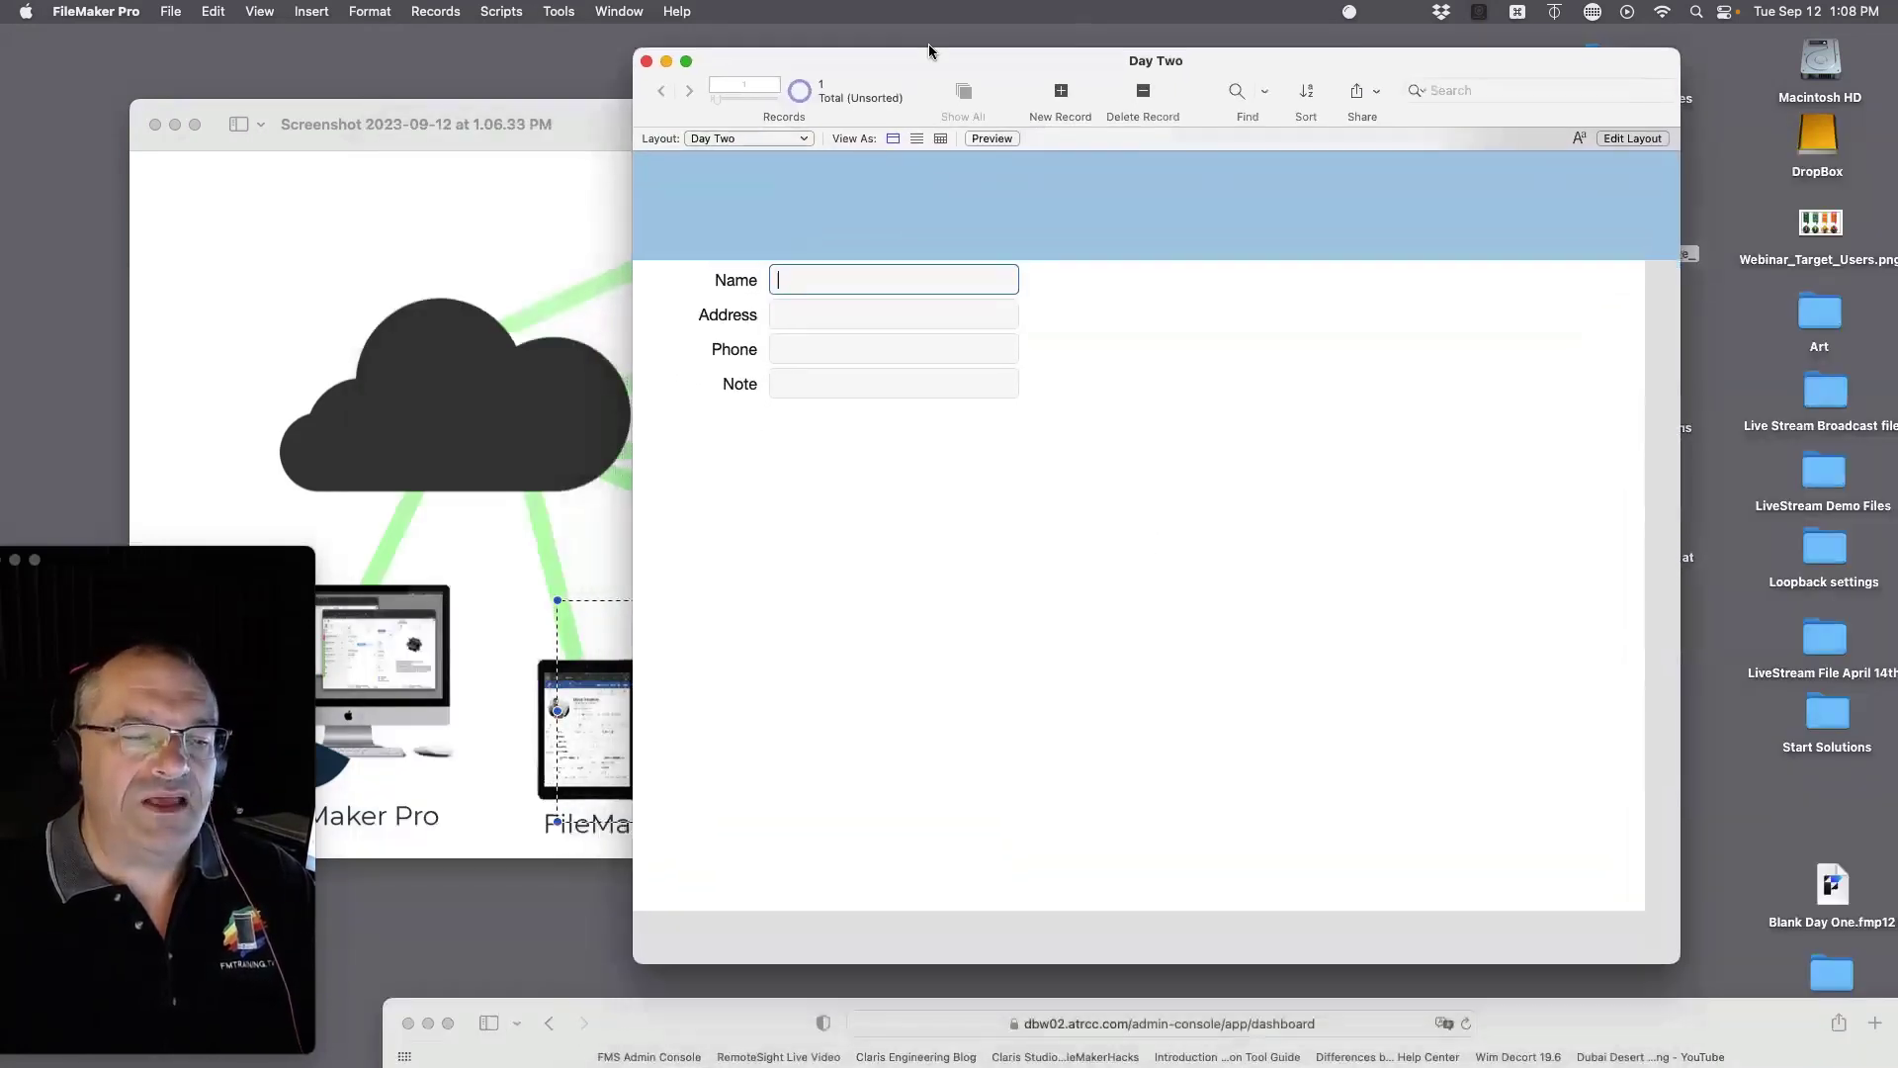
Step: Nudge the Day Two window a little lower and to the left
left_click_drag(929, 50, 923, 61)
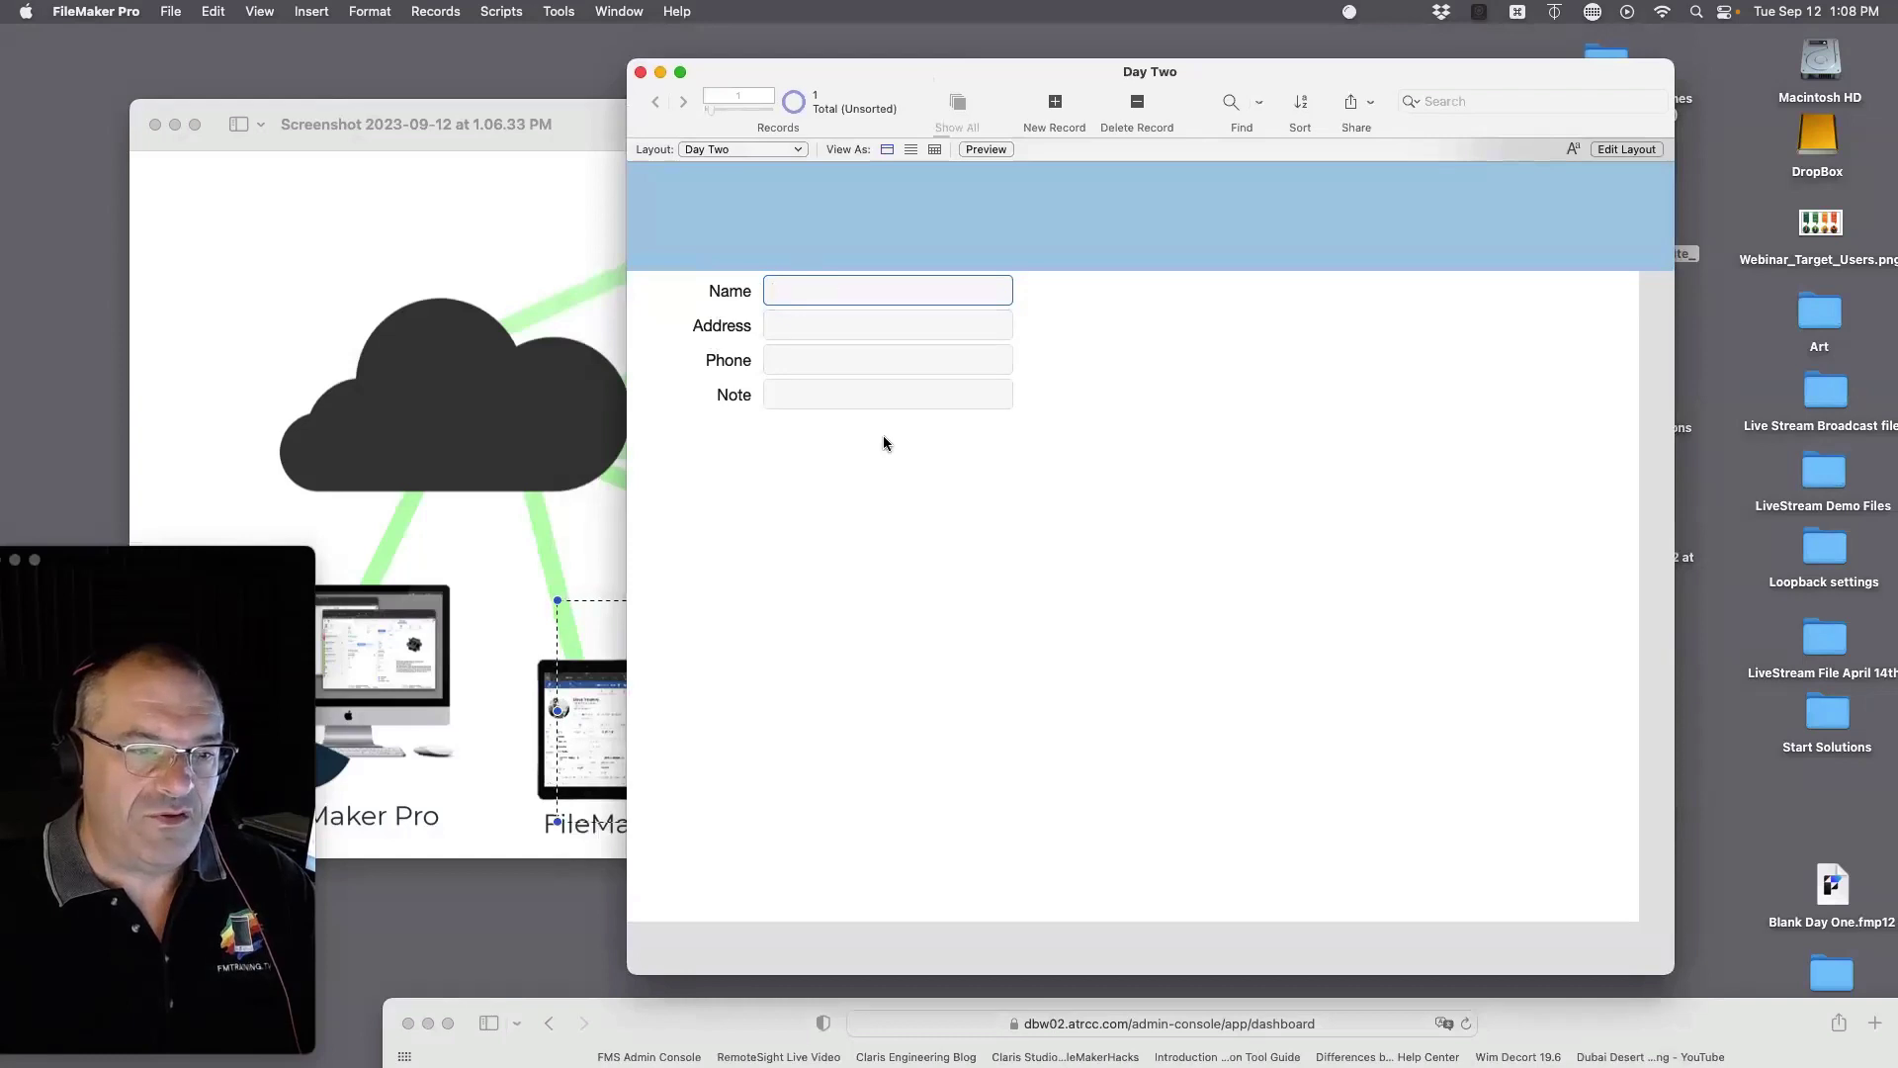
left_click_drag(1492, 79, 1483, 122)
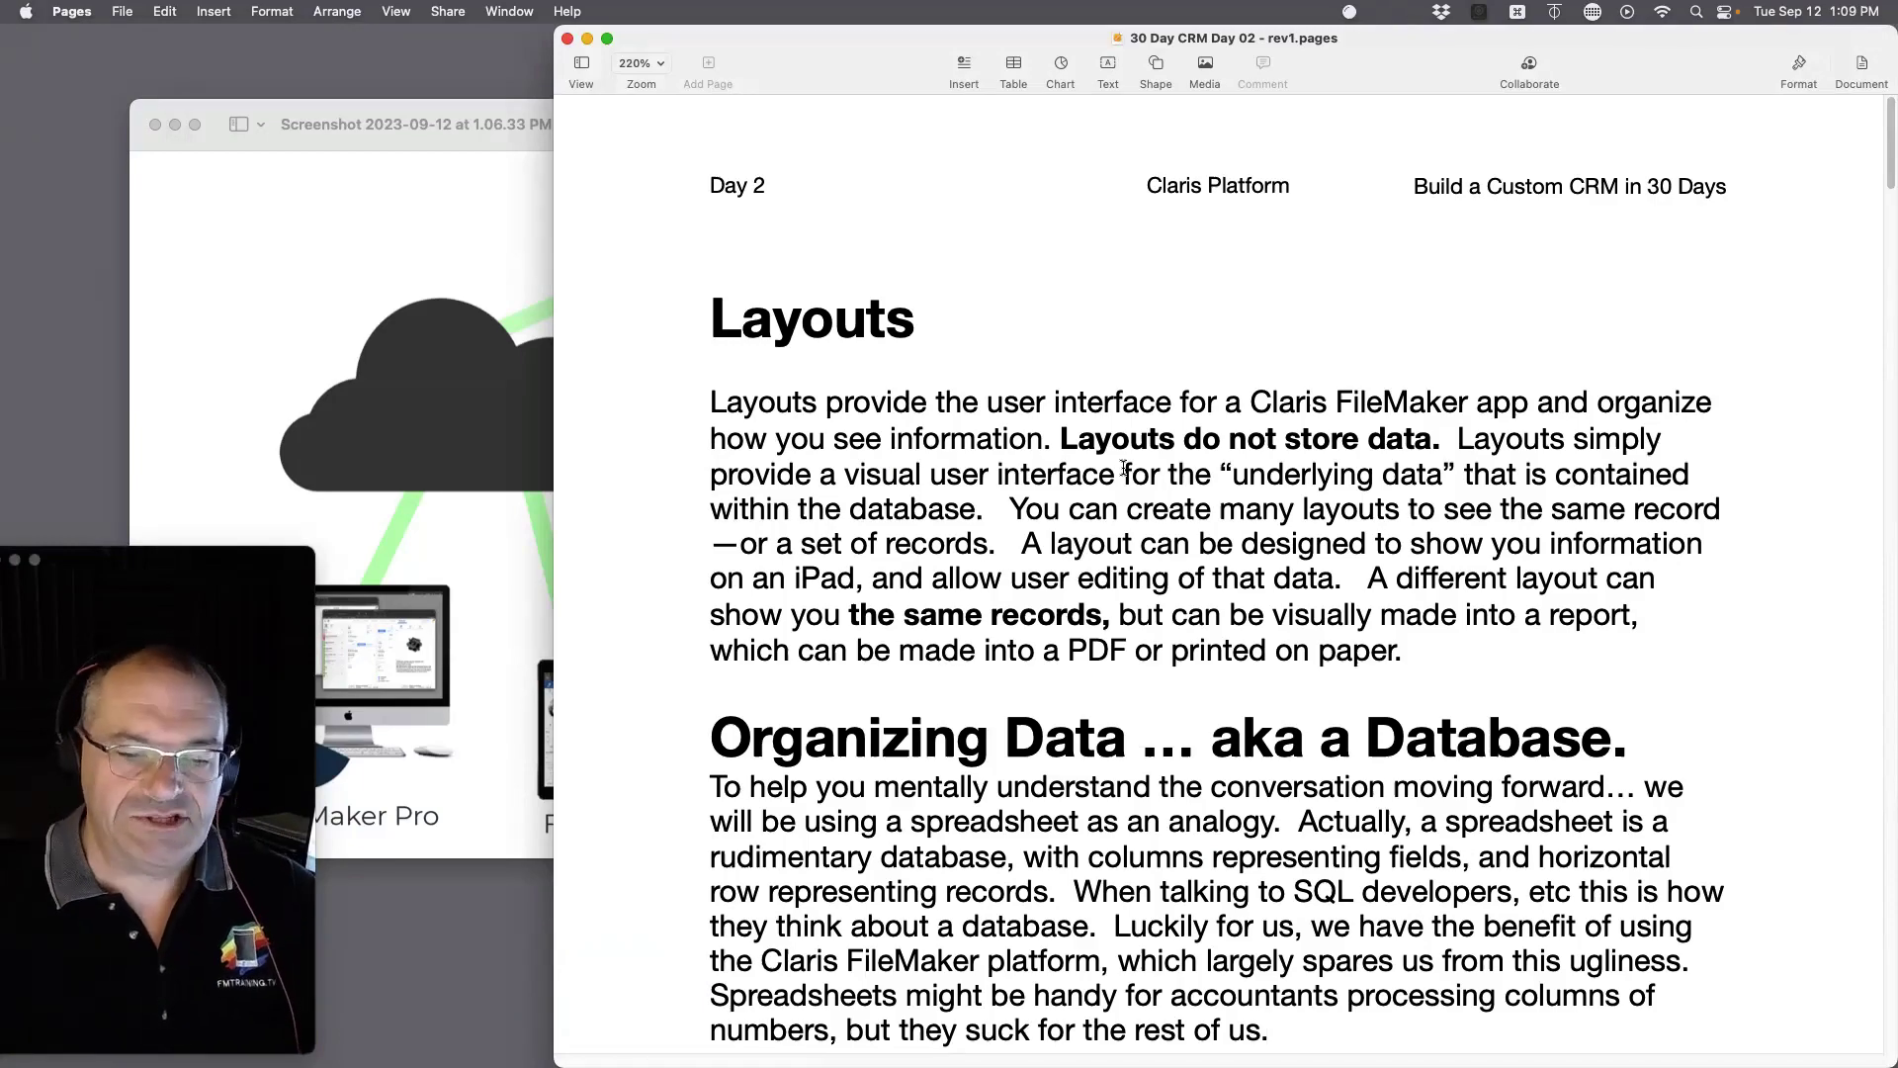
Step: Scroll the notes to the spreadsheet table examples, then bring the Day Two window forward
scroll(1156, 514, "down", 10)
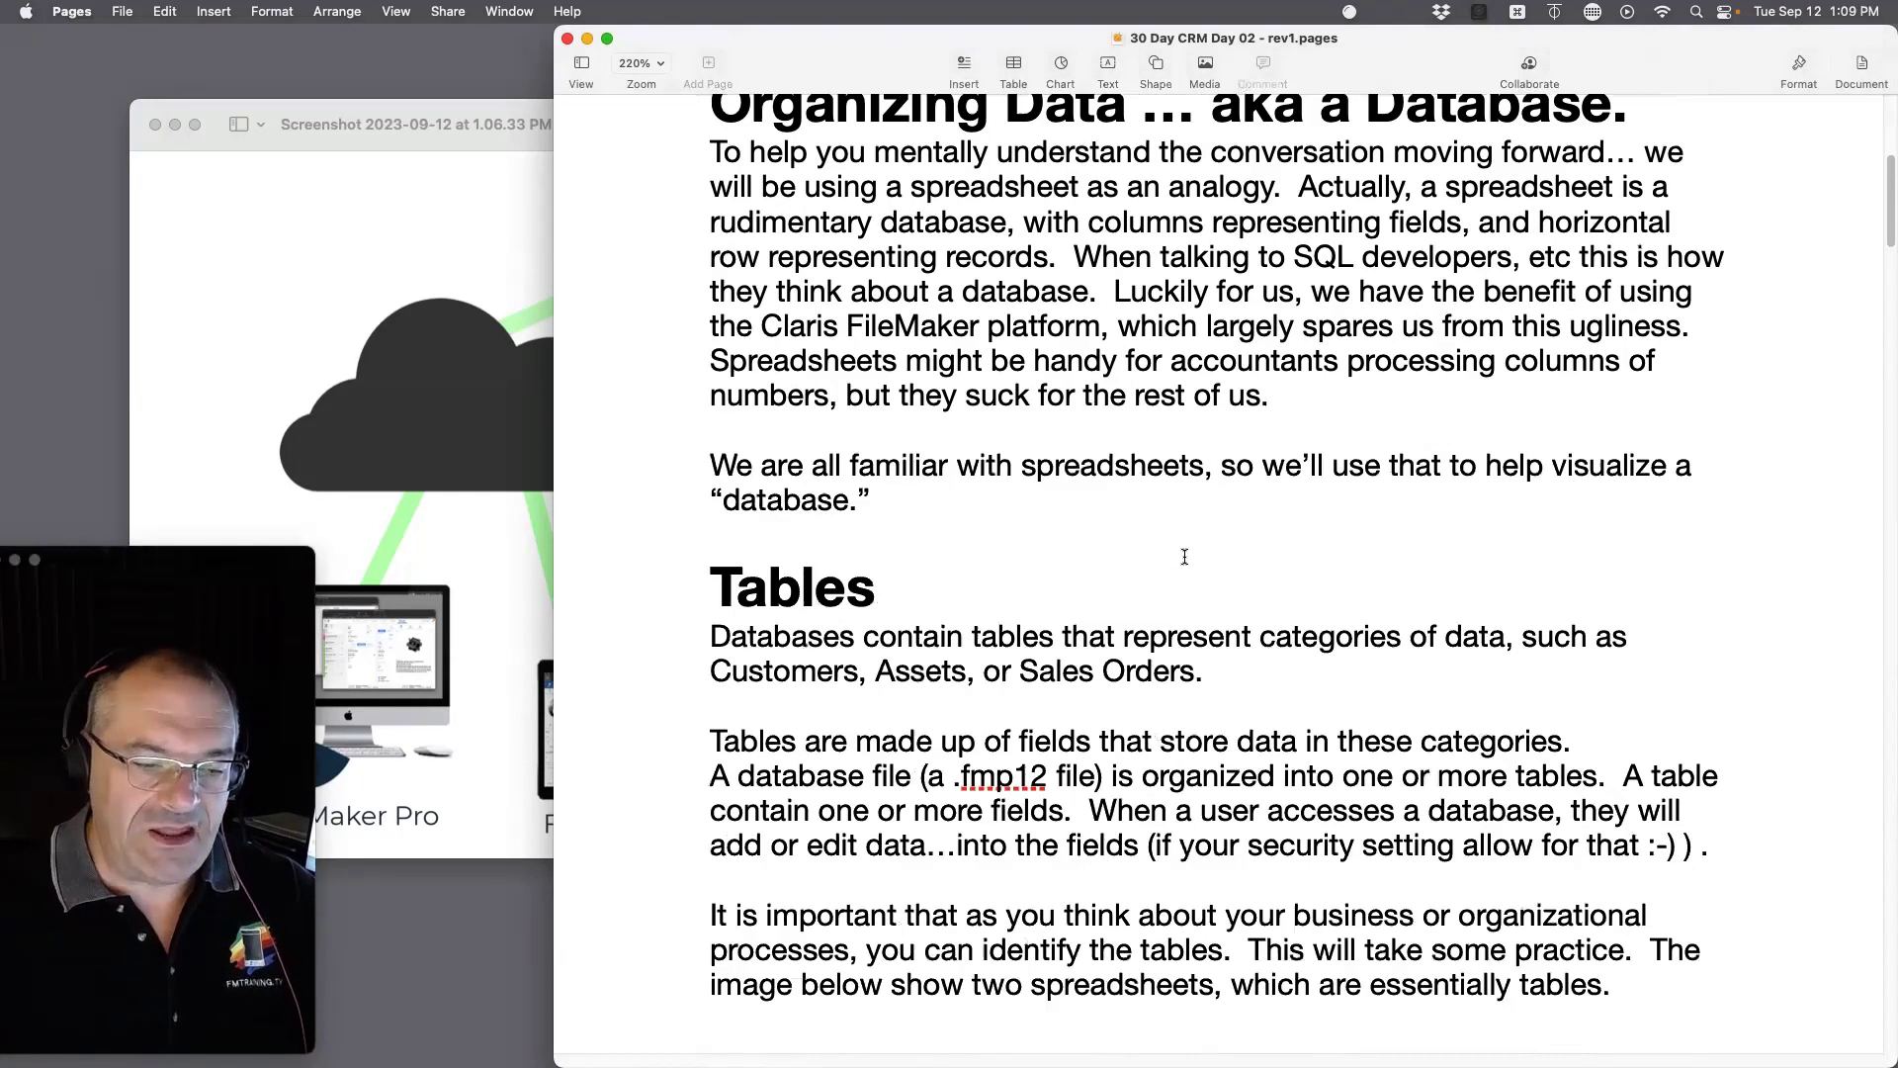
scroll(1184, 556, "down", 15)
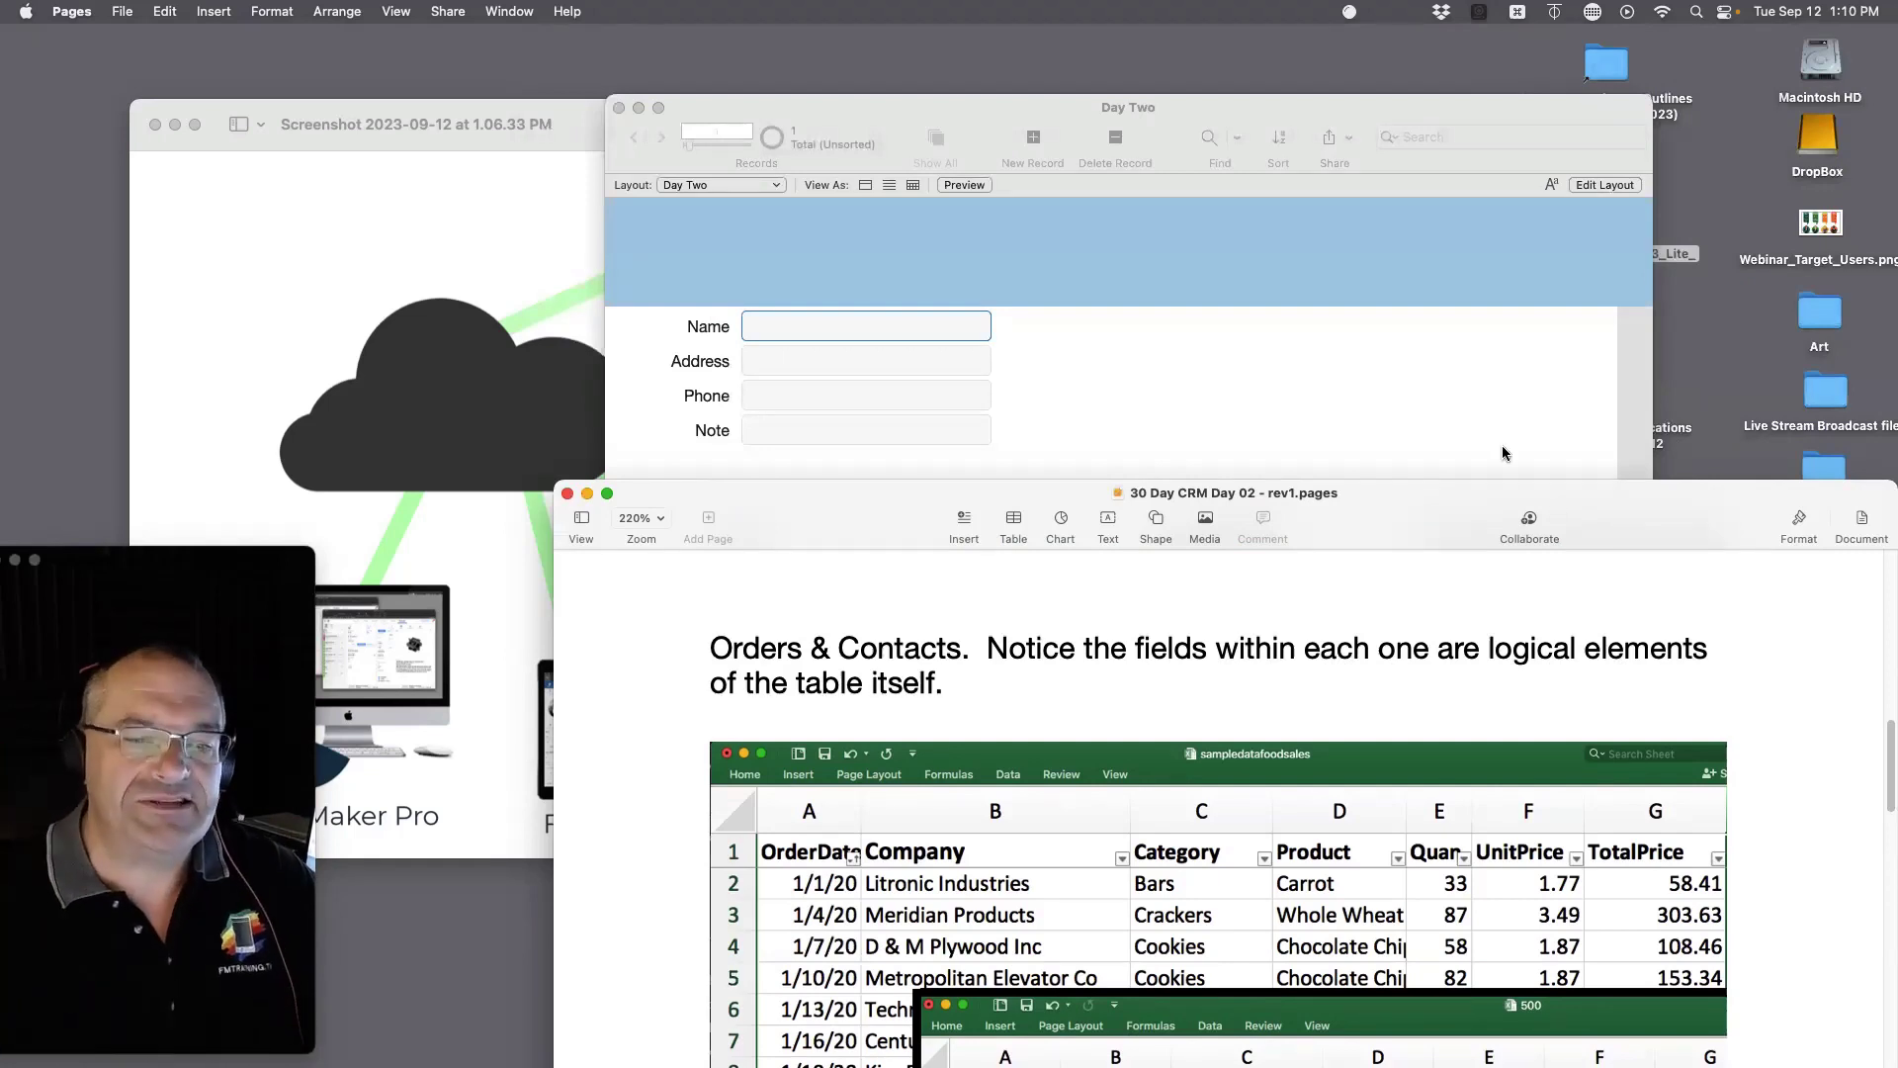
left_click(1145, 166)
left_click_drag(1205, 98, 1194, 108)
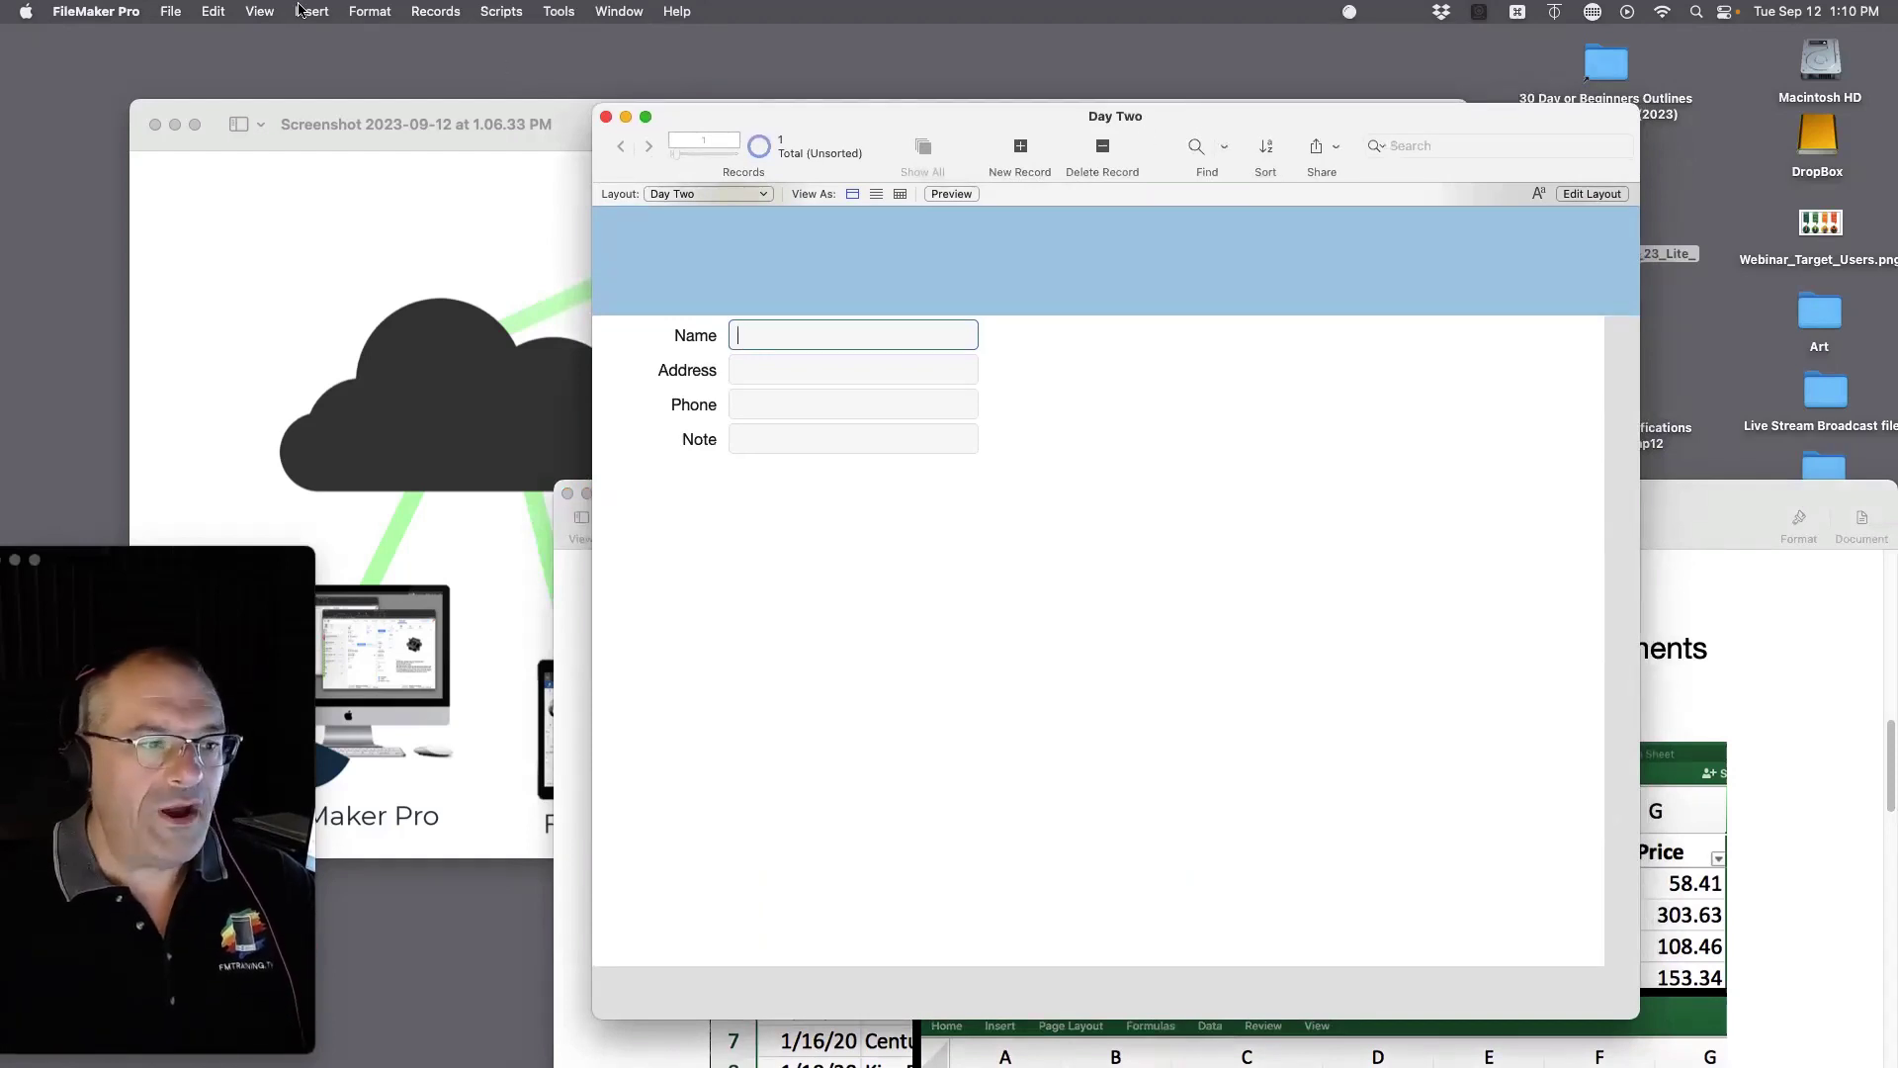
Step: Look over the viewing modes and the lesson notes, then return to the Day Two window
left_click(265, 11)
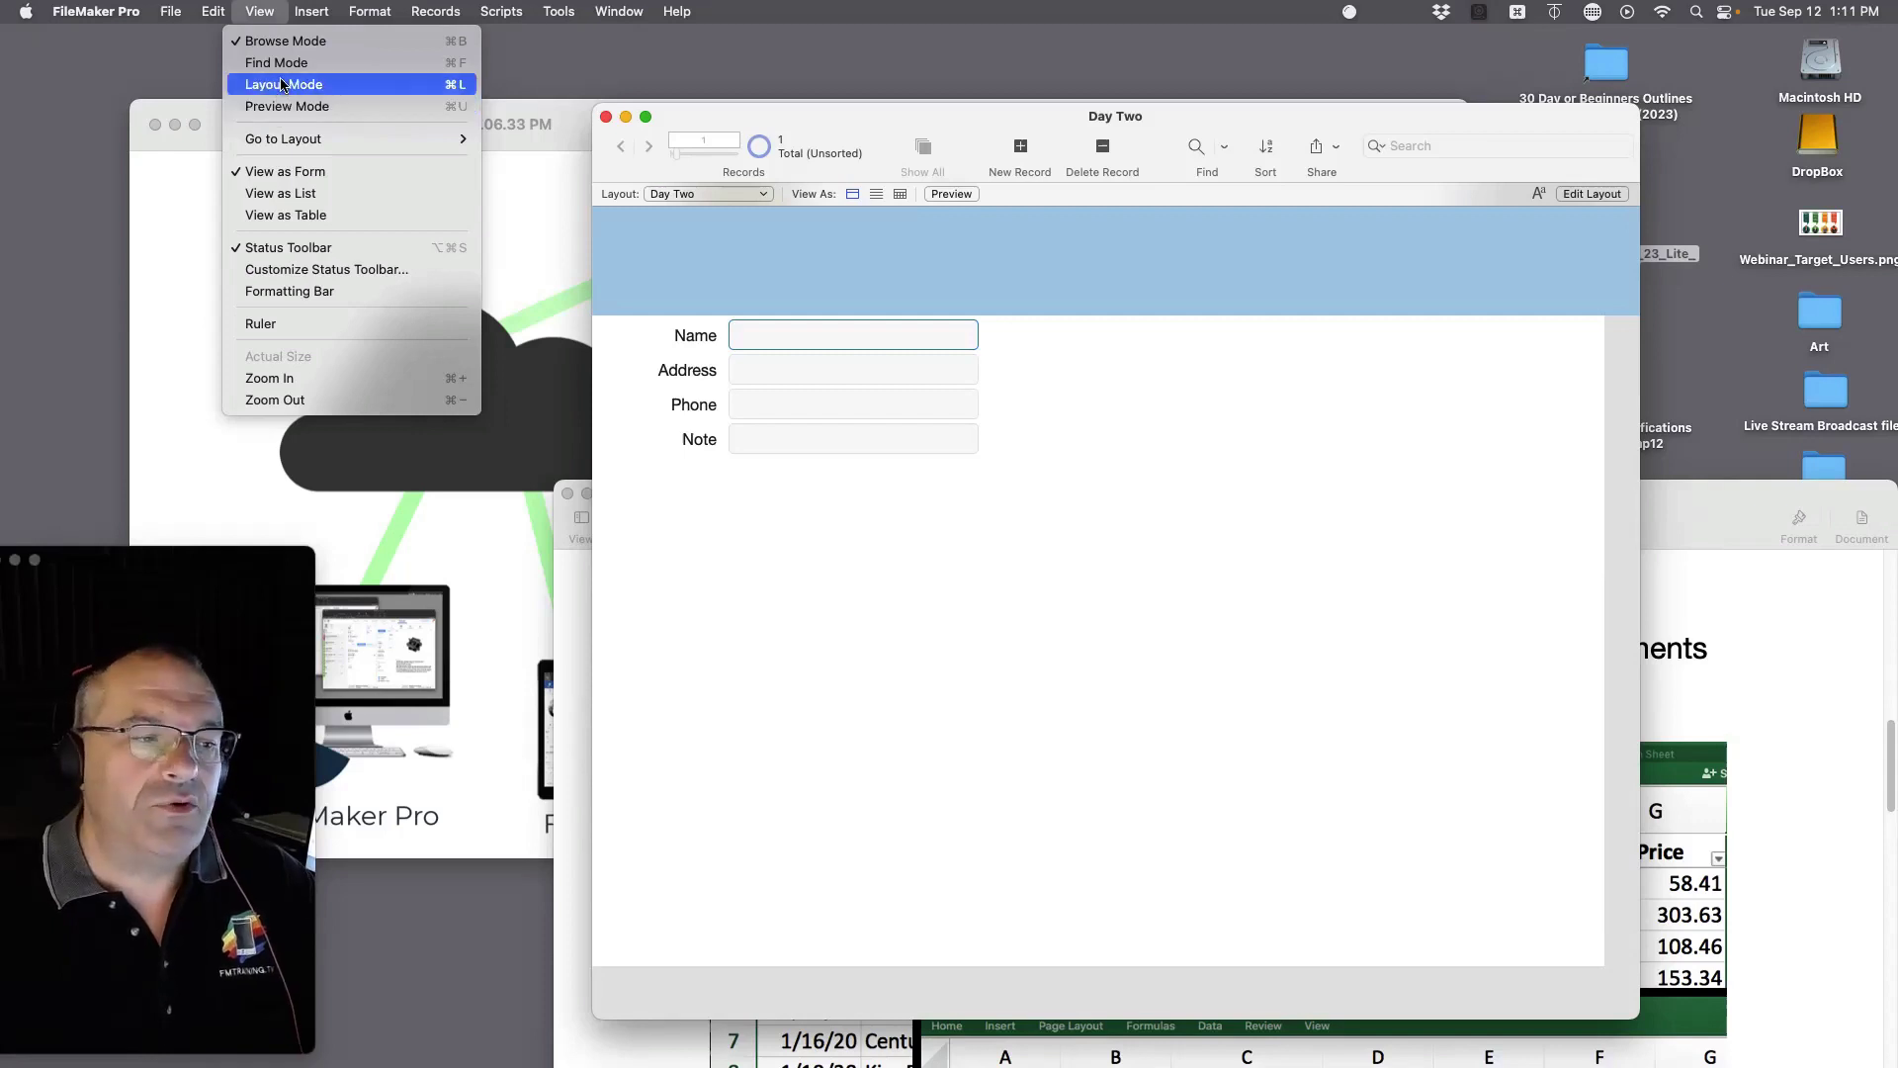
key("Escape")
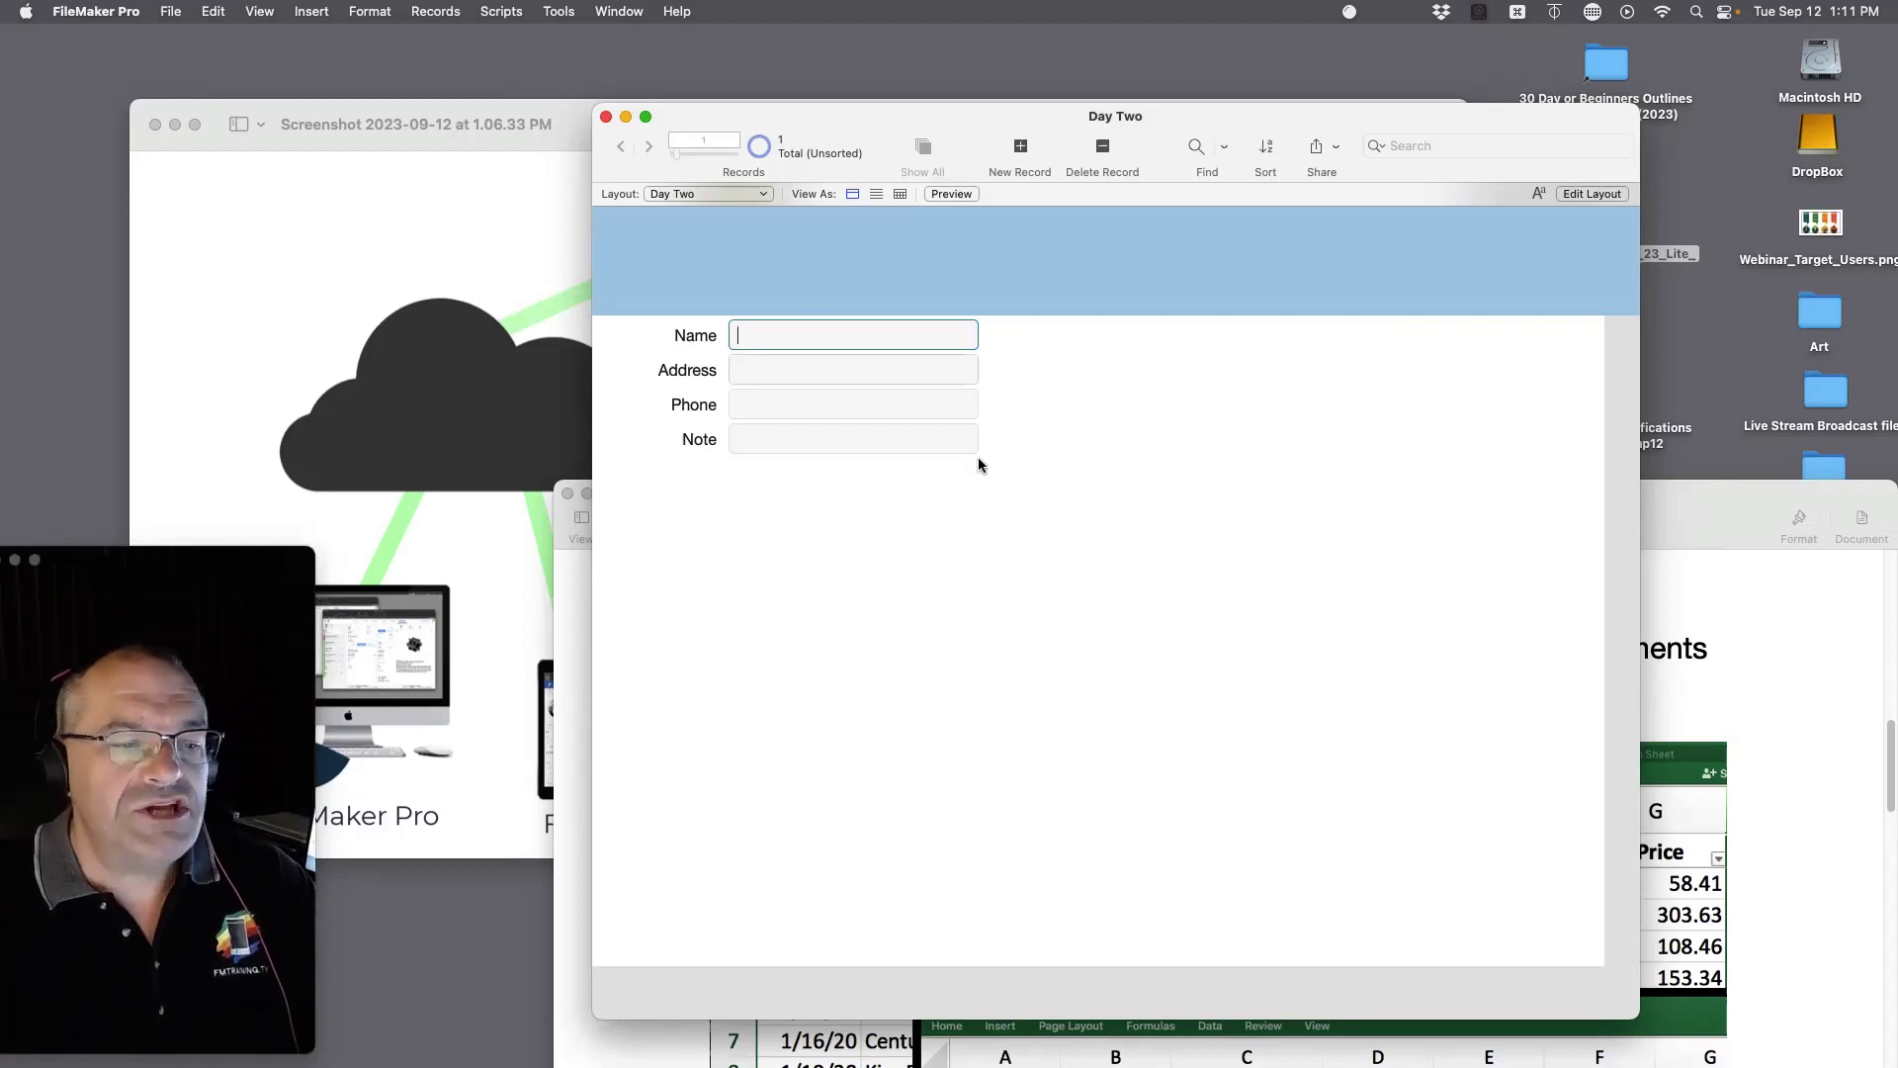
left_click(1742, 822)
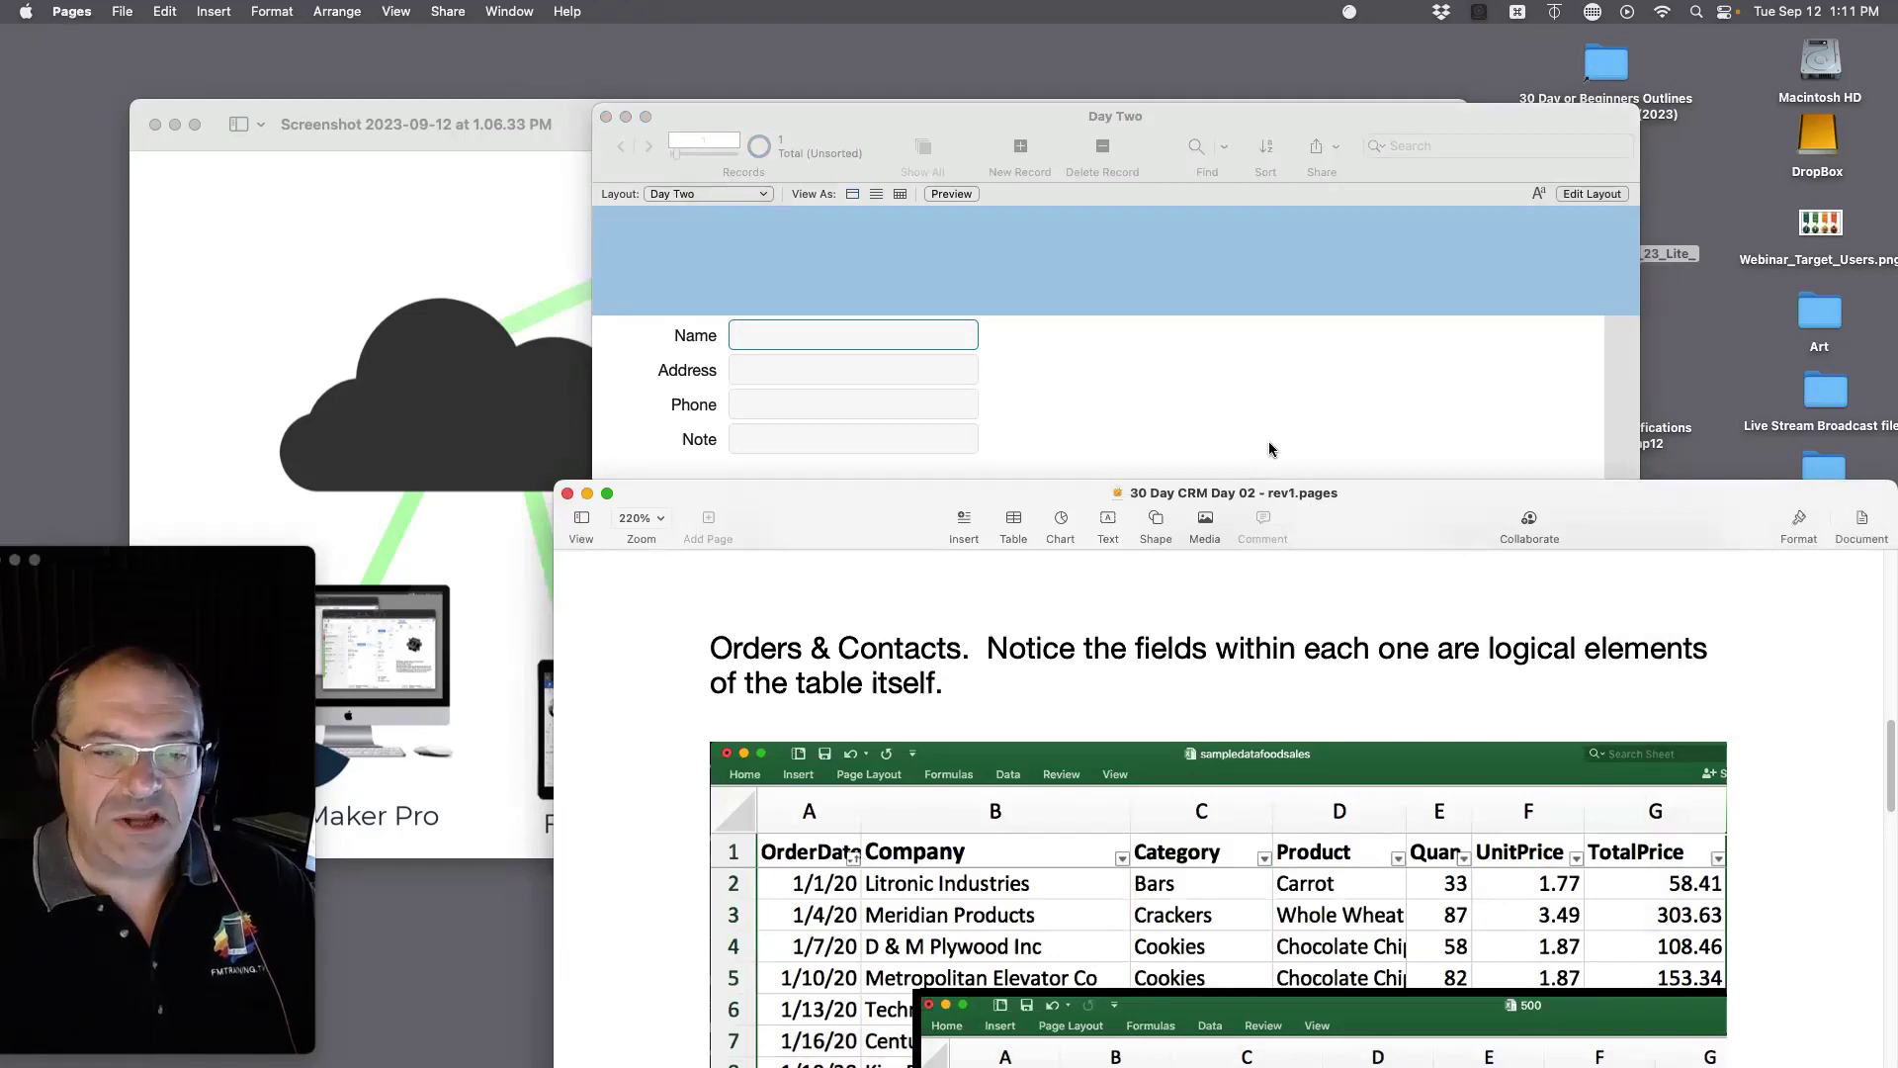
left_click(1195, 383)
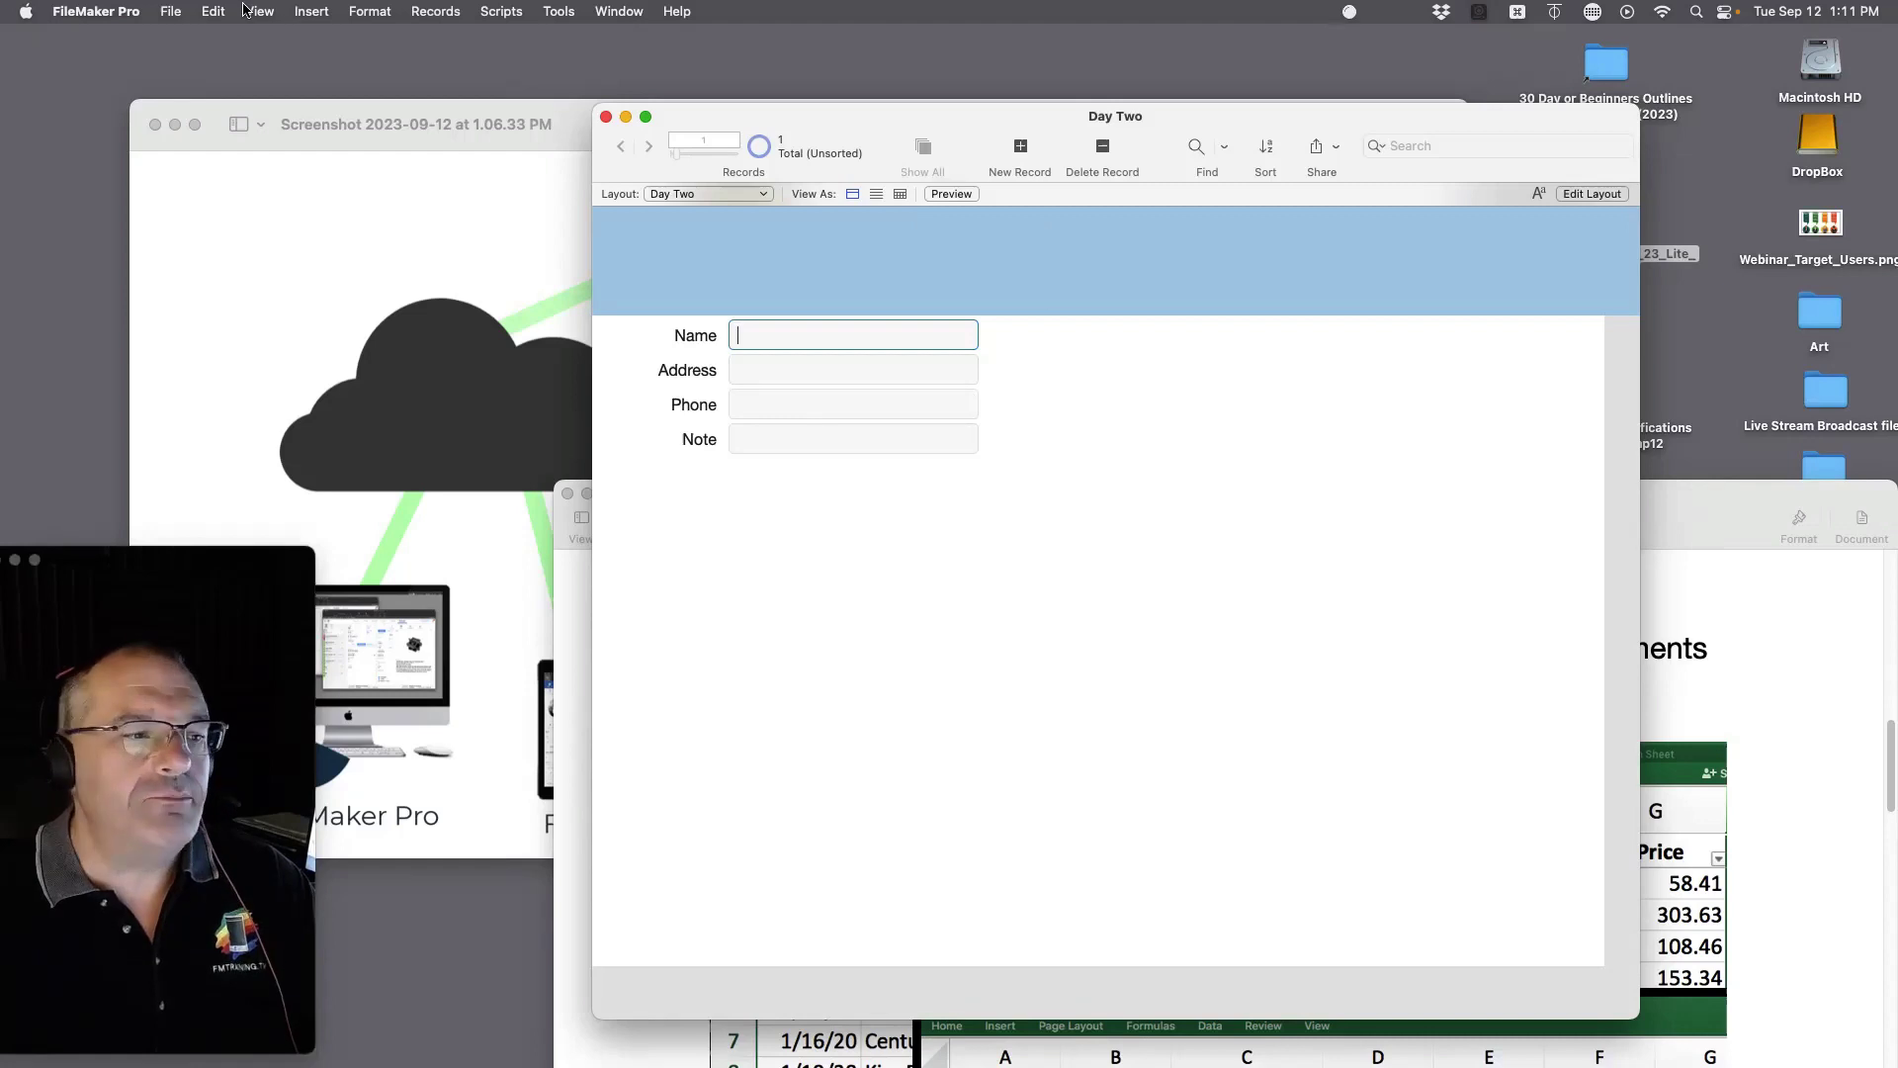
Step: Enter three records named Dick, Sally and Fred, and commit the last one
type("Dick")
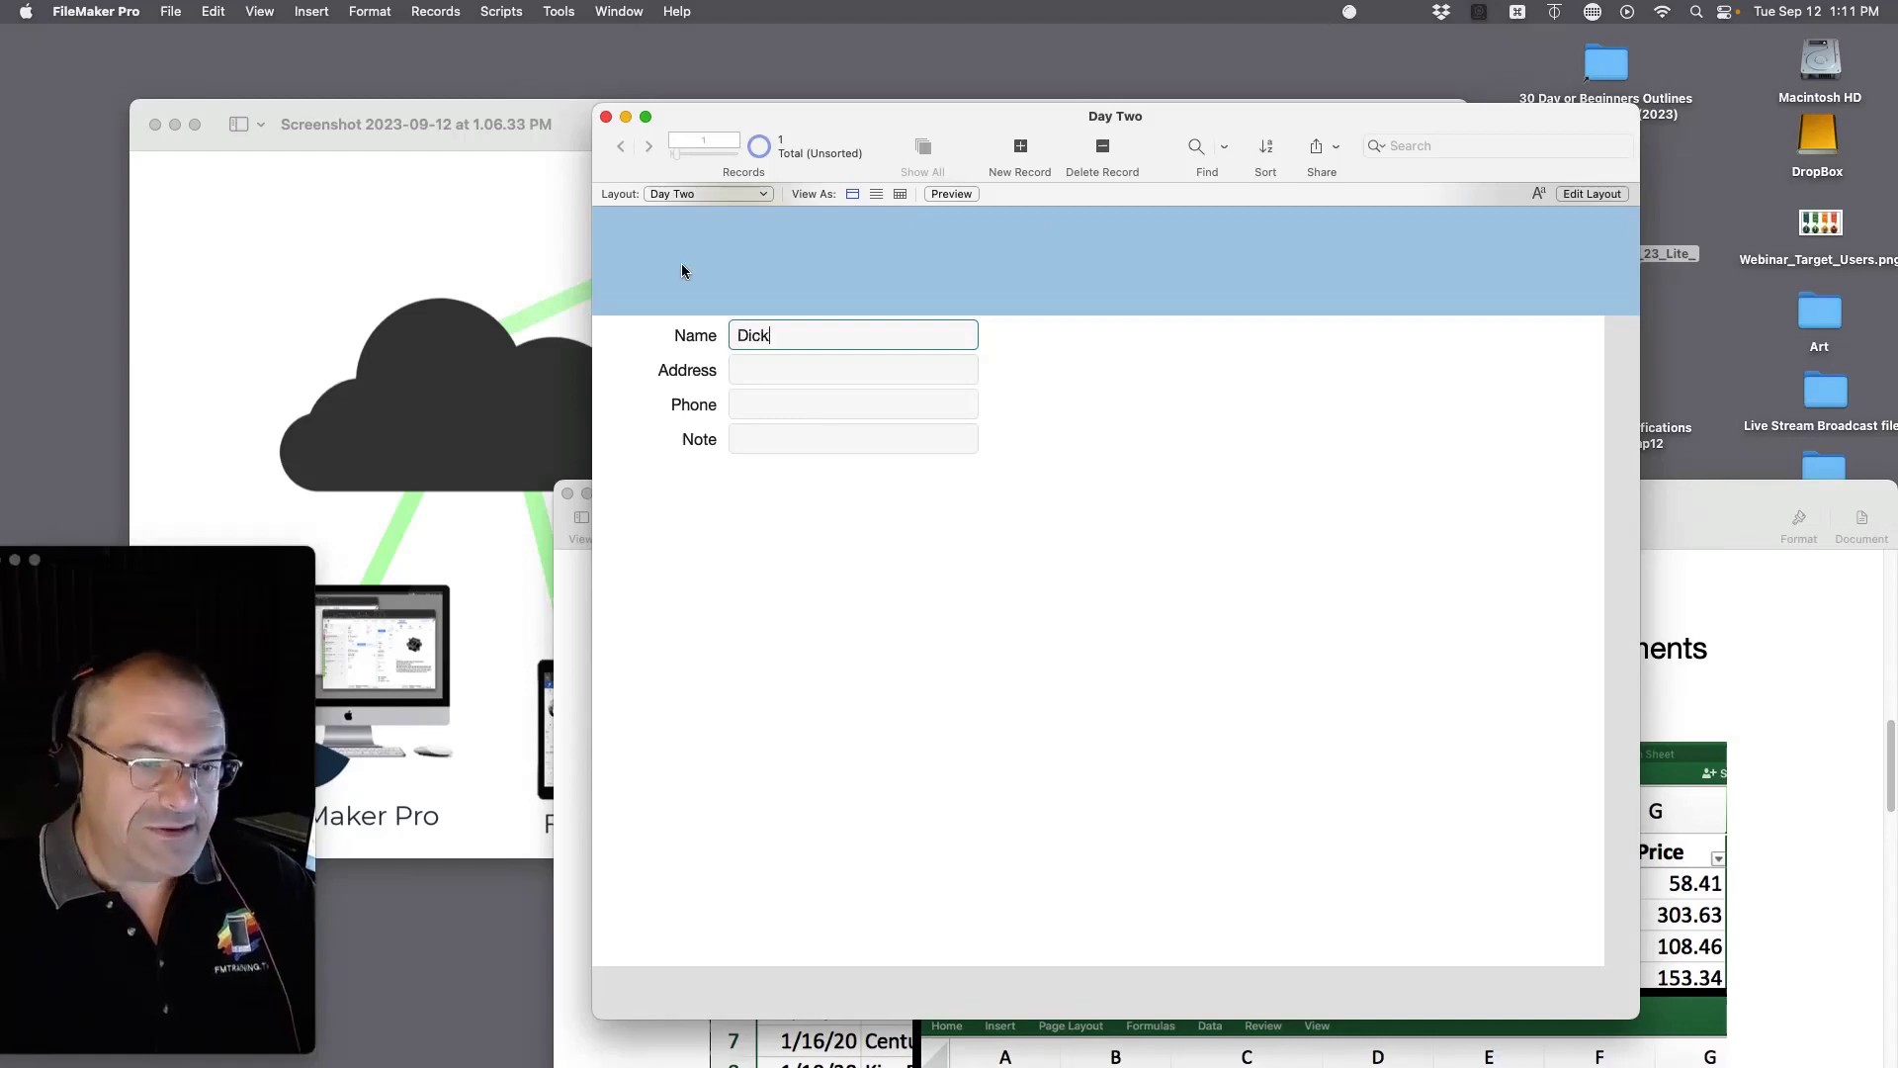
left_click(1018, 150)
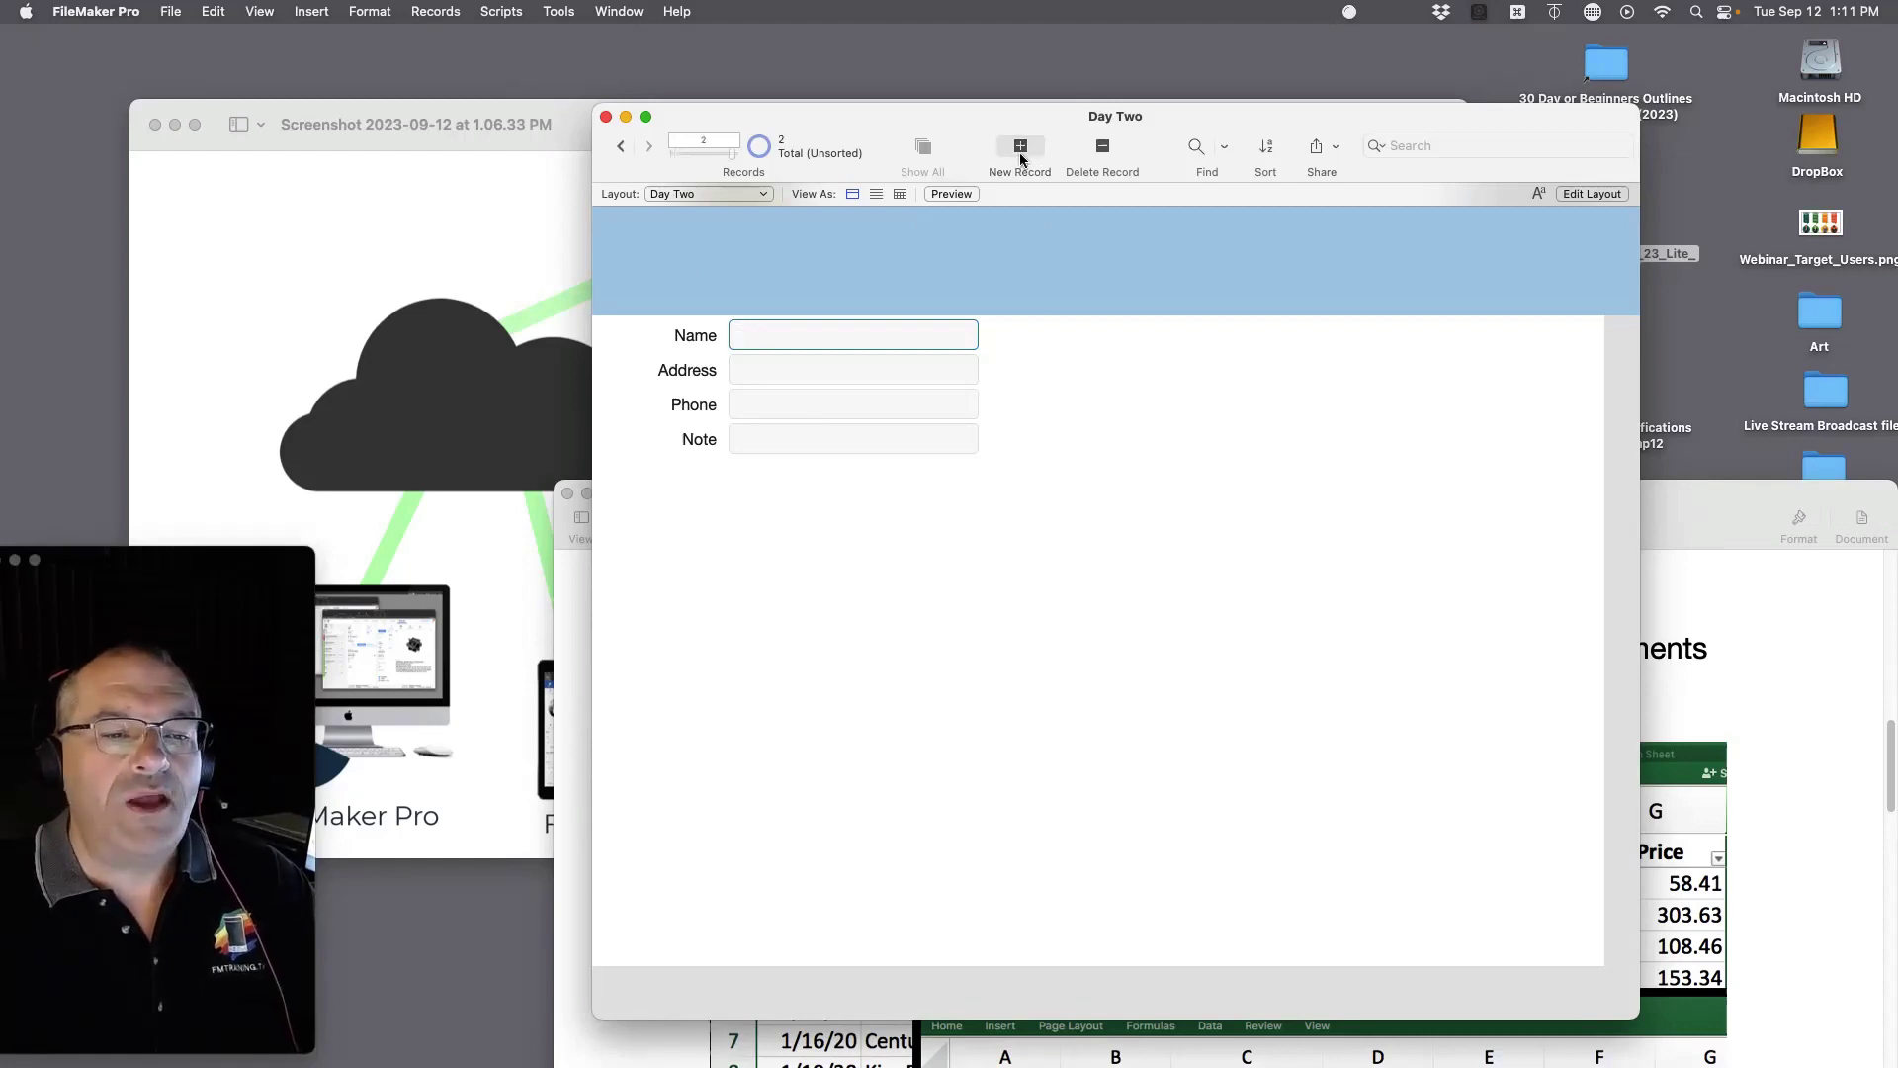
type("S")
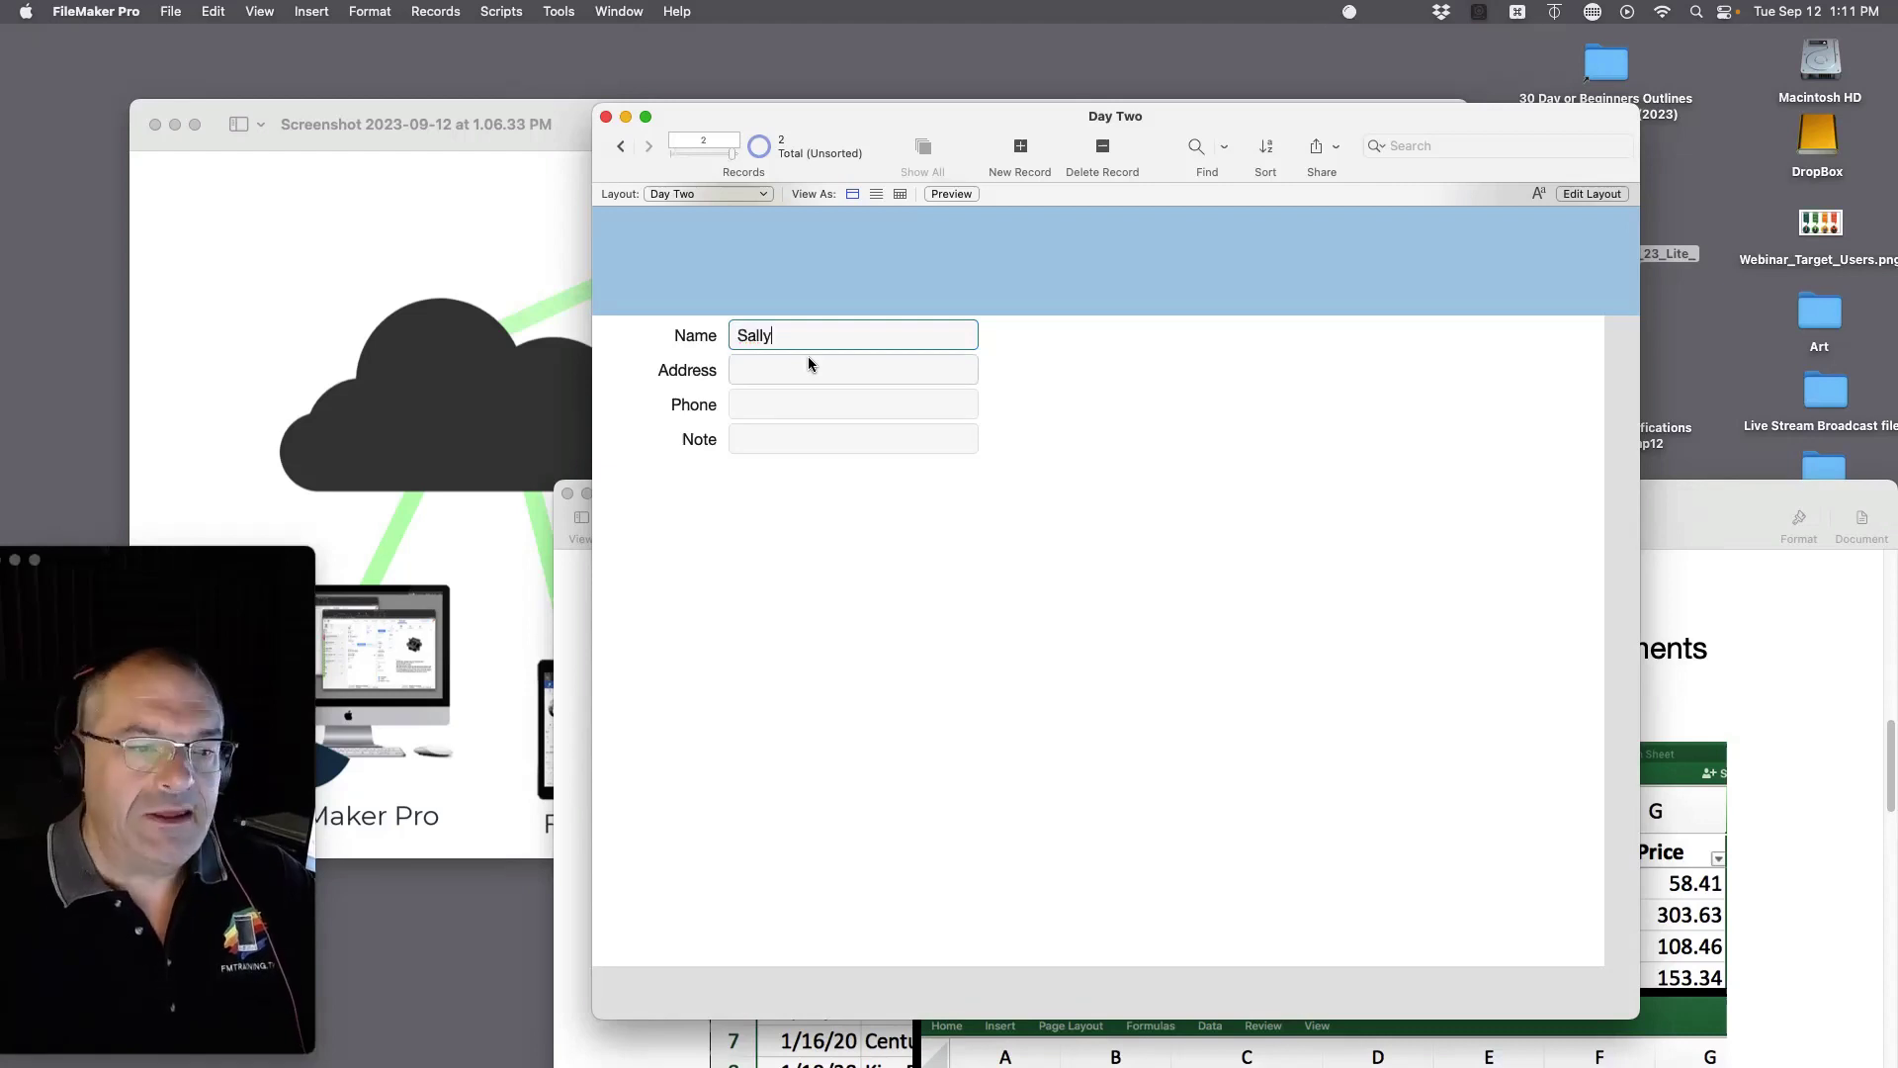
type("ally")
left_click(1020, 148)
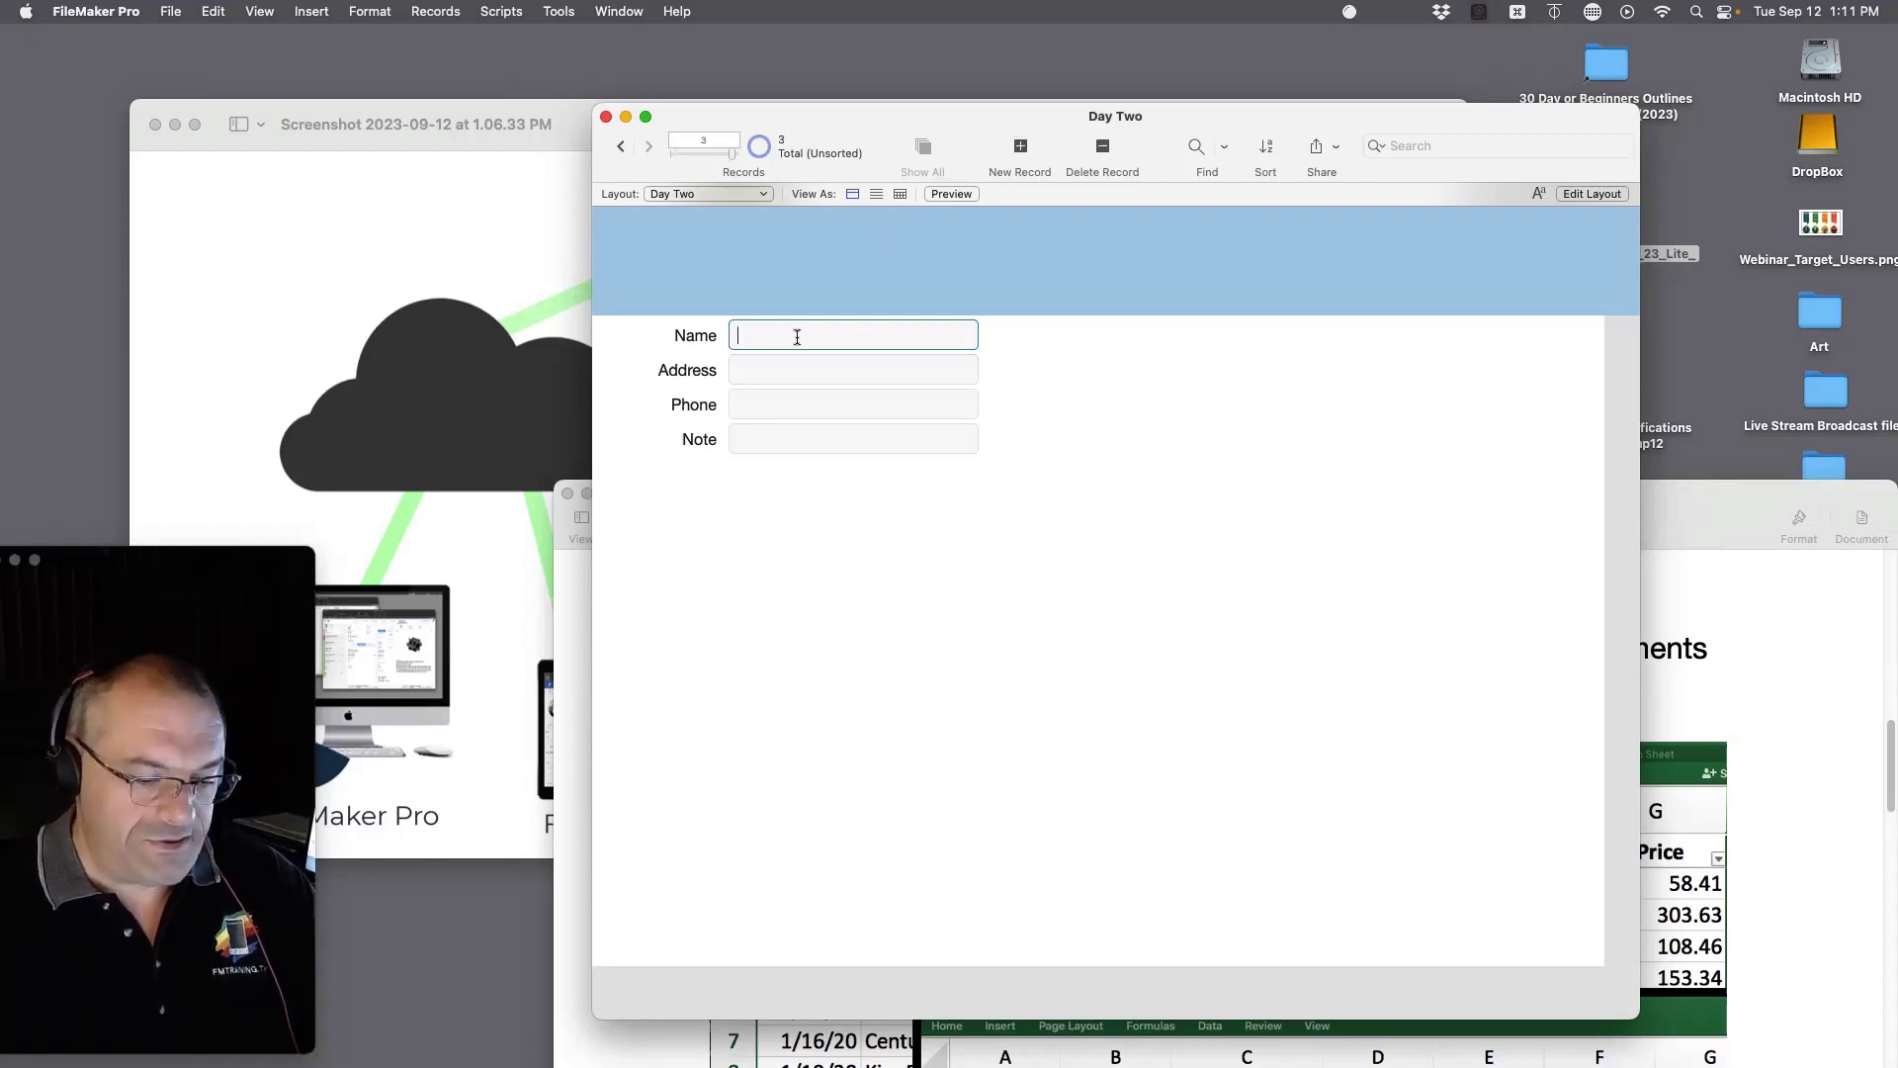
type("S")
key("BackSpace")
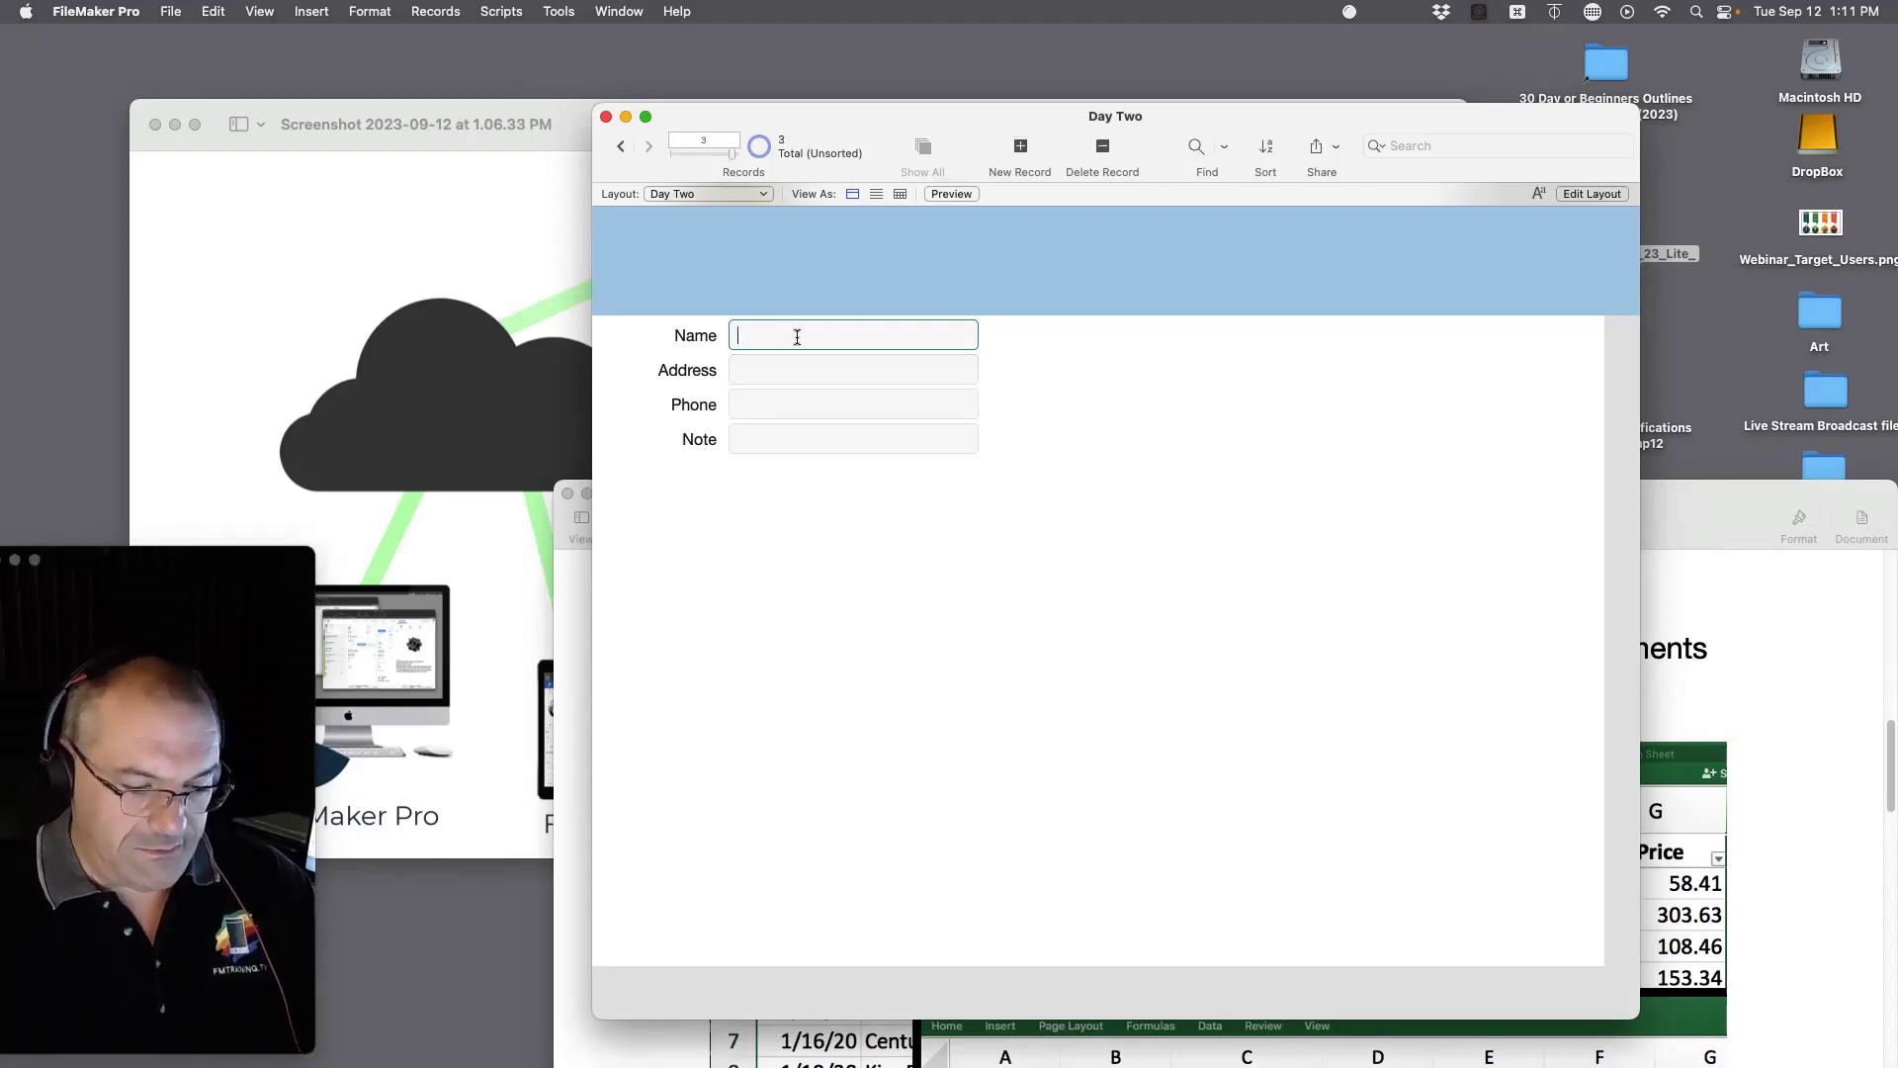
type("Fred")
left_click(1142, 491)
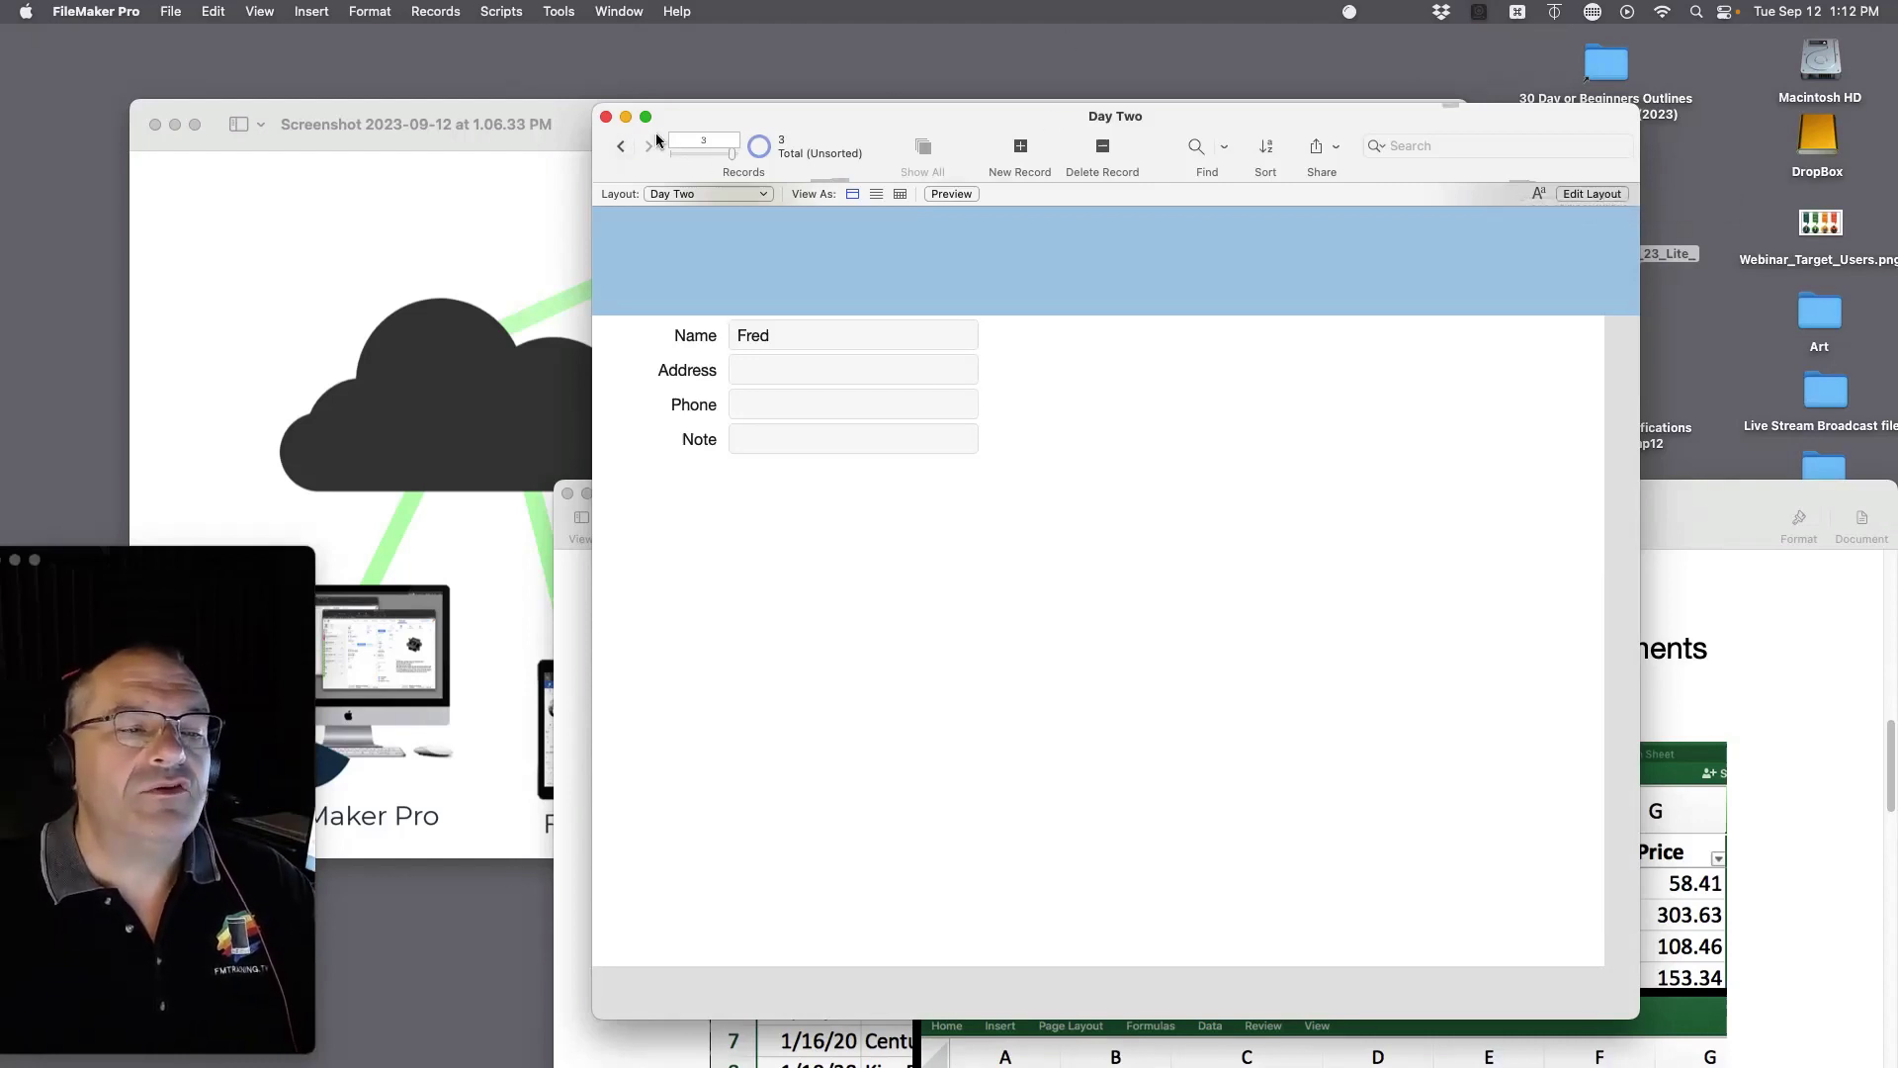
Step: Step back to record 1, then bring the lesson notes forward
left_click_drag(733, 155, 715, 156)
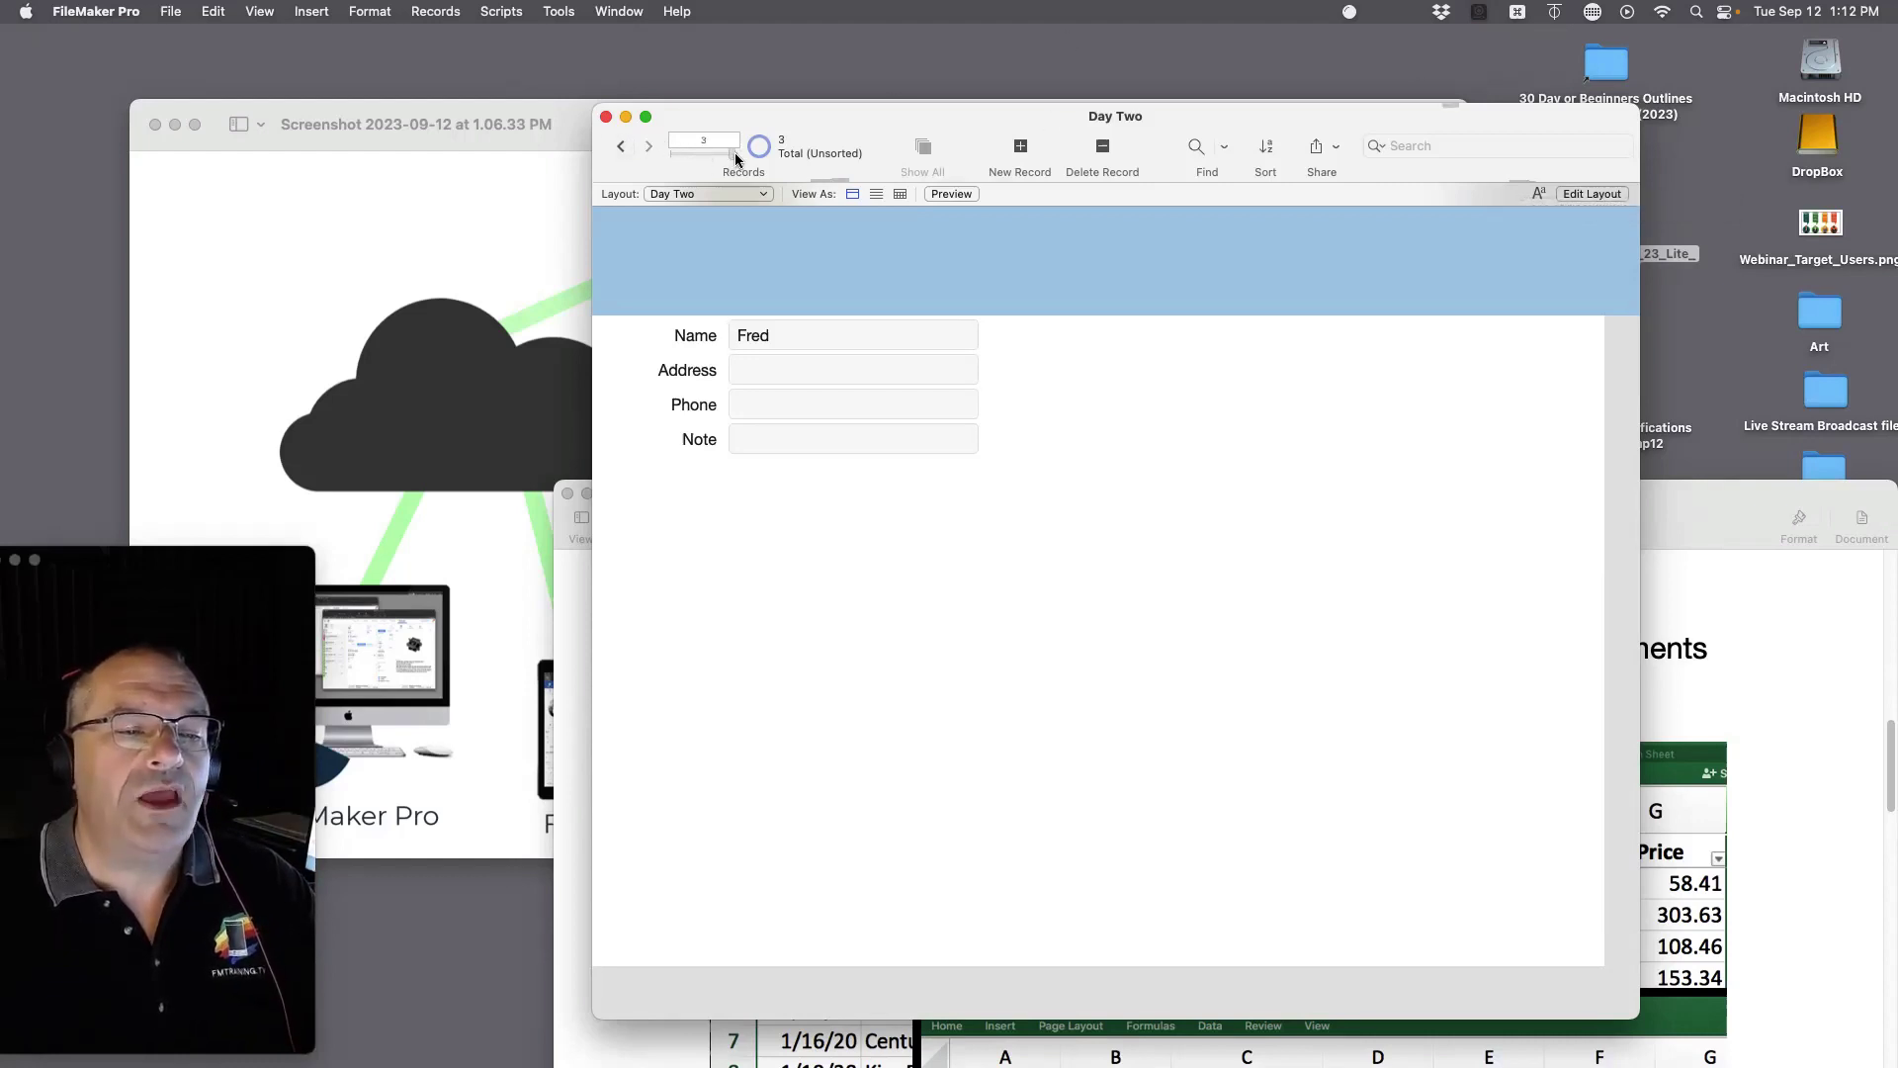
left_click(621, 148)
left_click(620, 148)
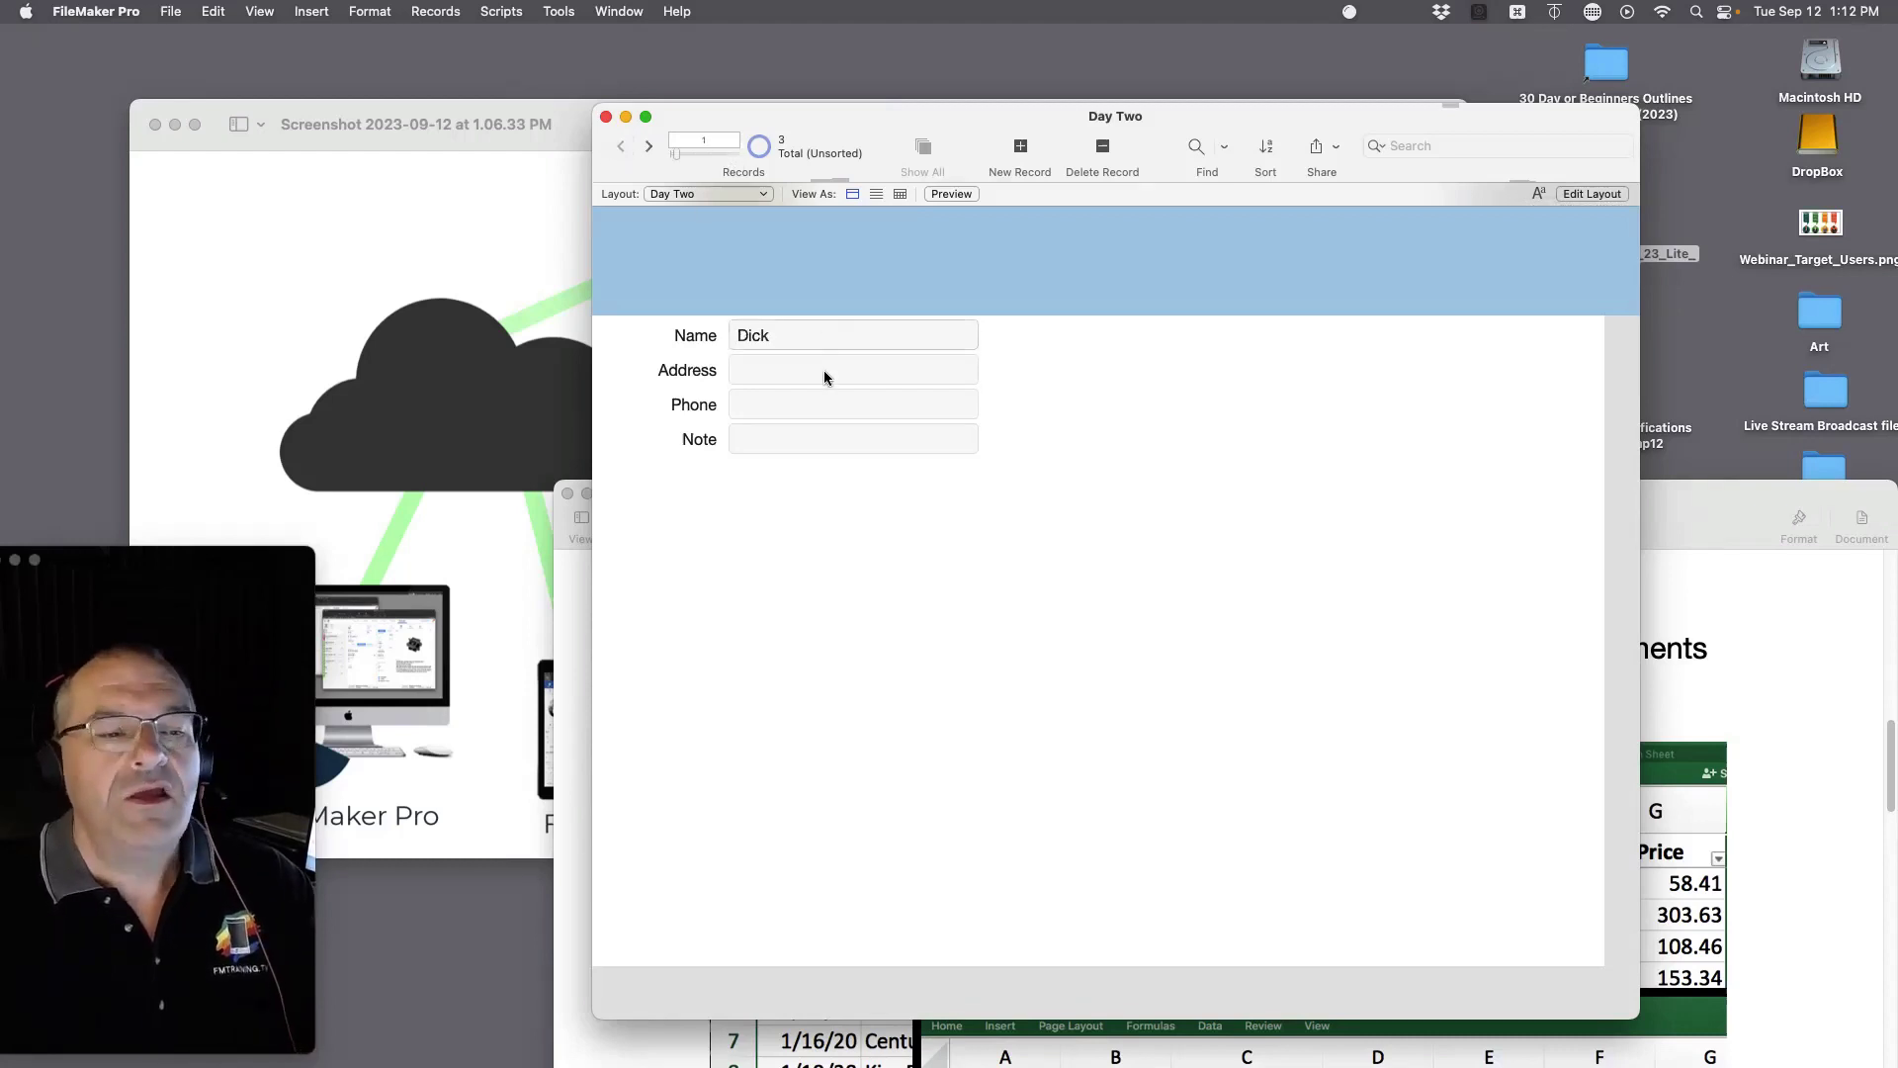
left_click(1721, 612)
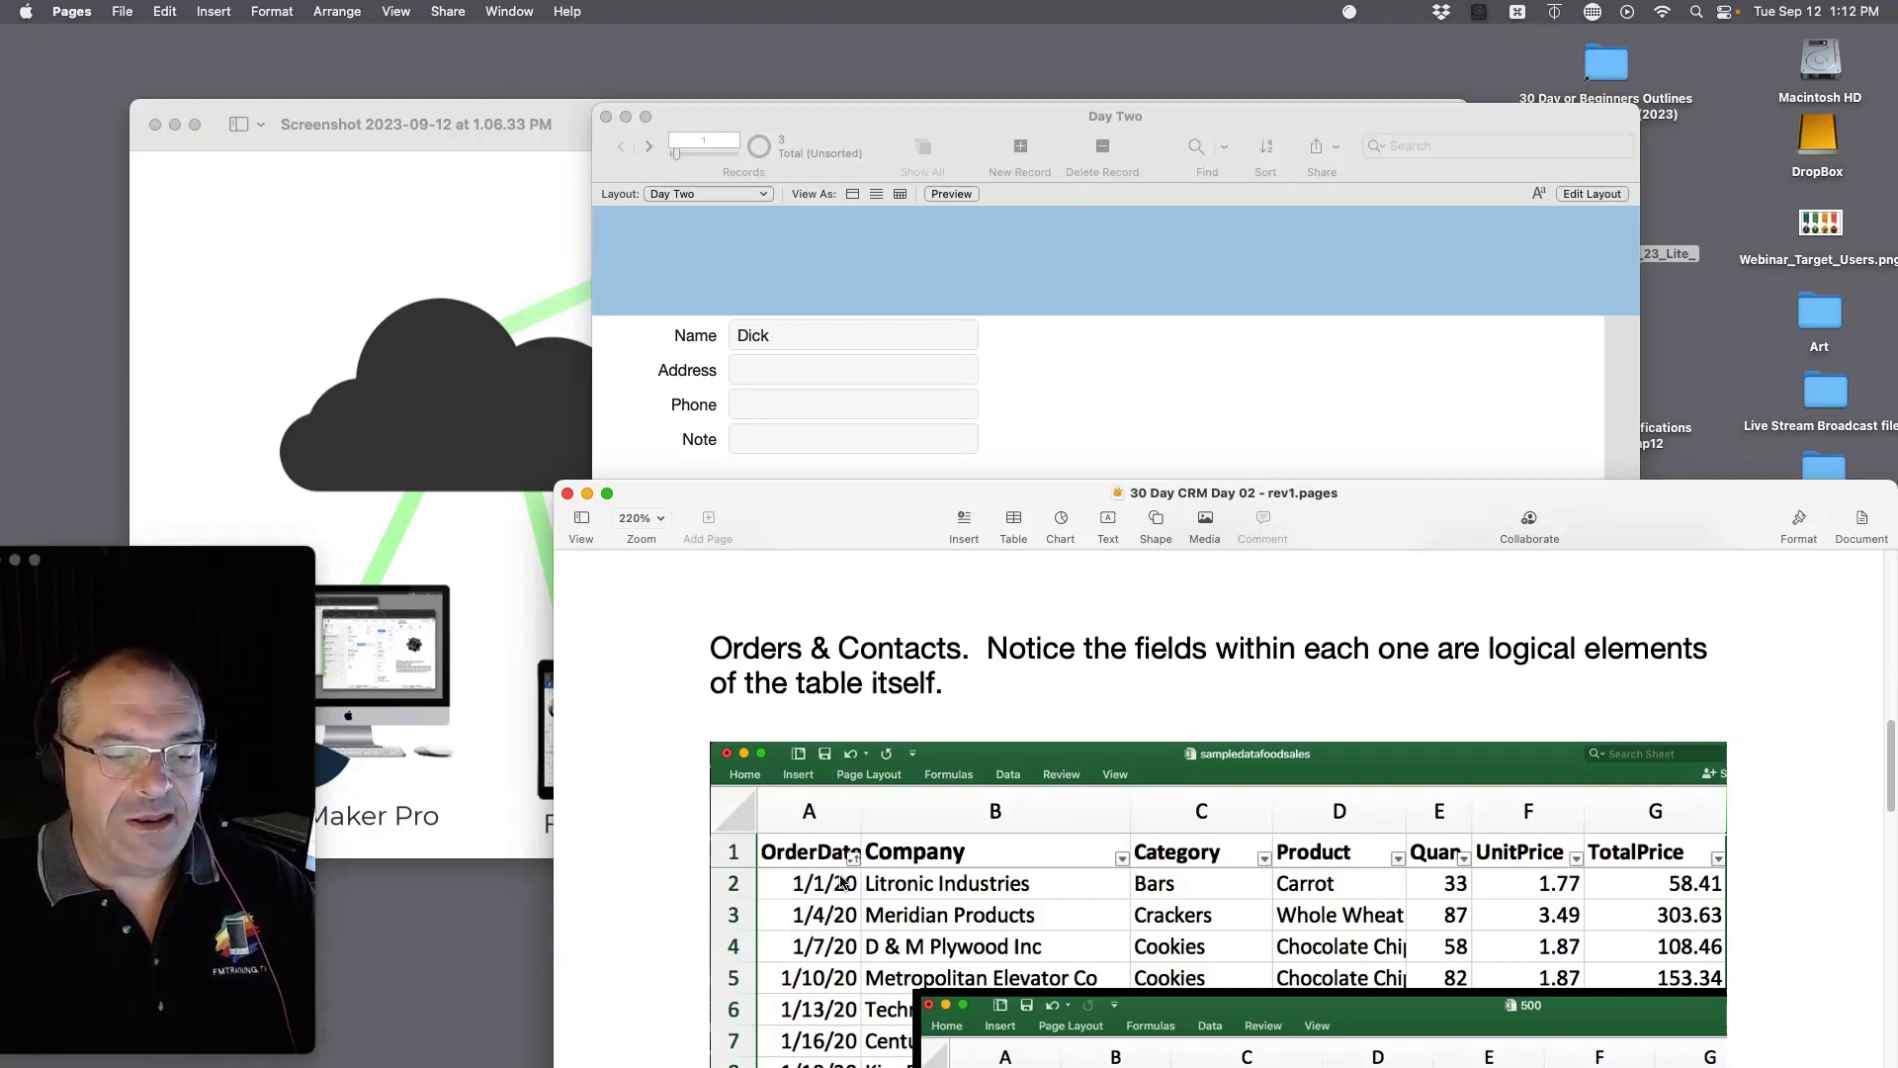
Step: Bring the Day Two window, showing record 1 of 3, in front of Pages
left_click(1036, 423)
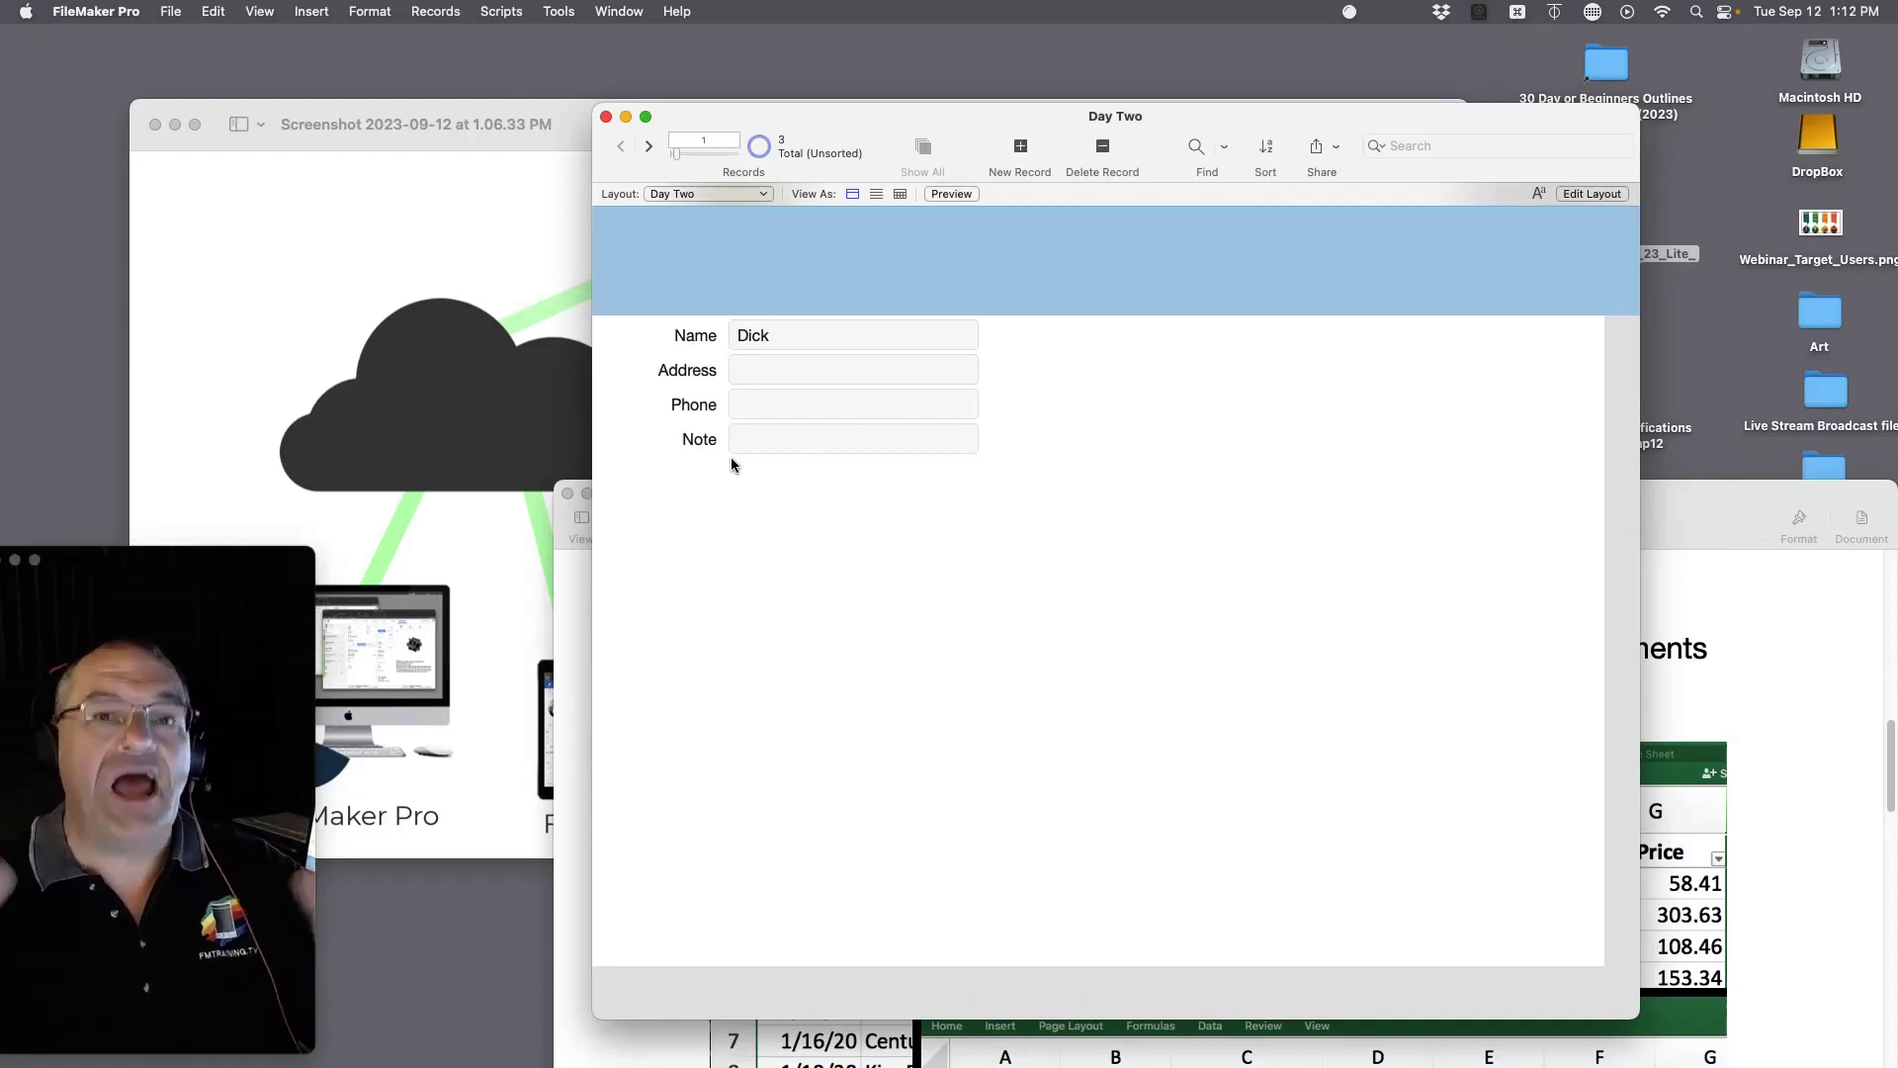
Step: Switch the Day Two layout into Layout mode from the View menu
left_click(254, 10)
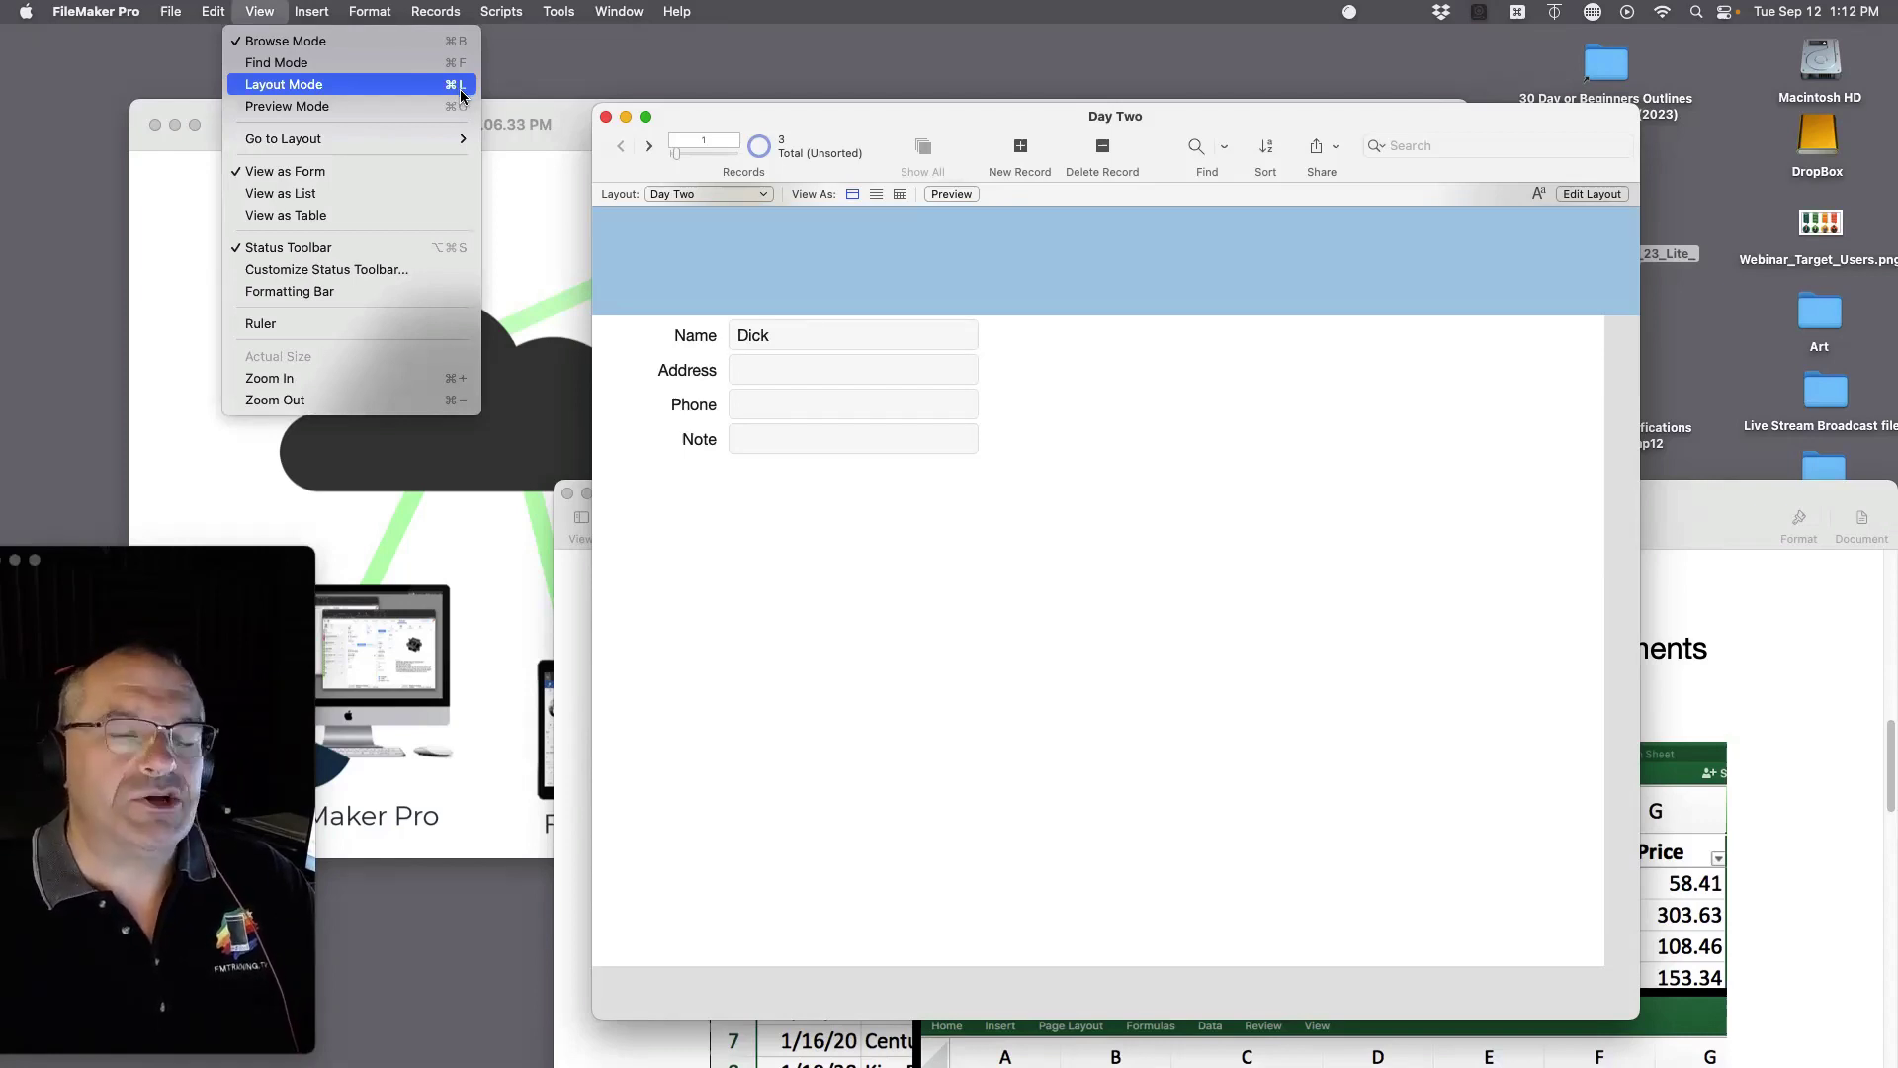
left_click(992, 508)
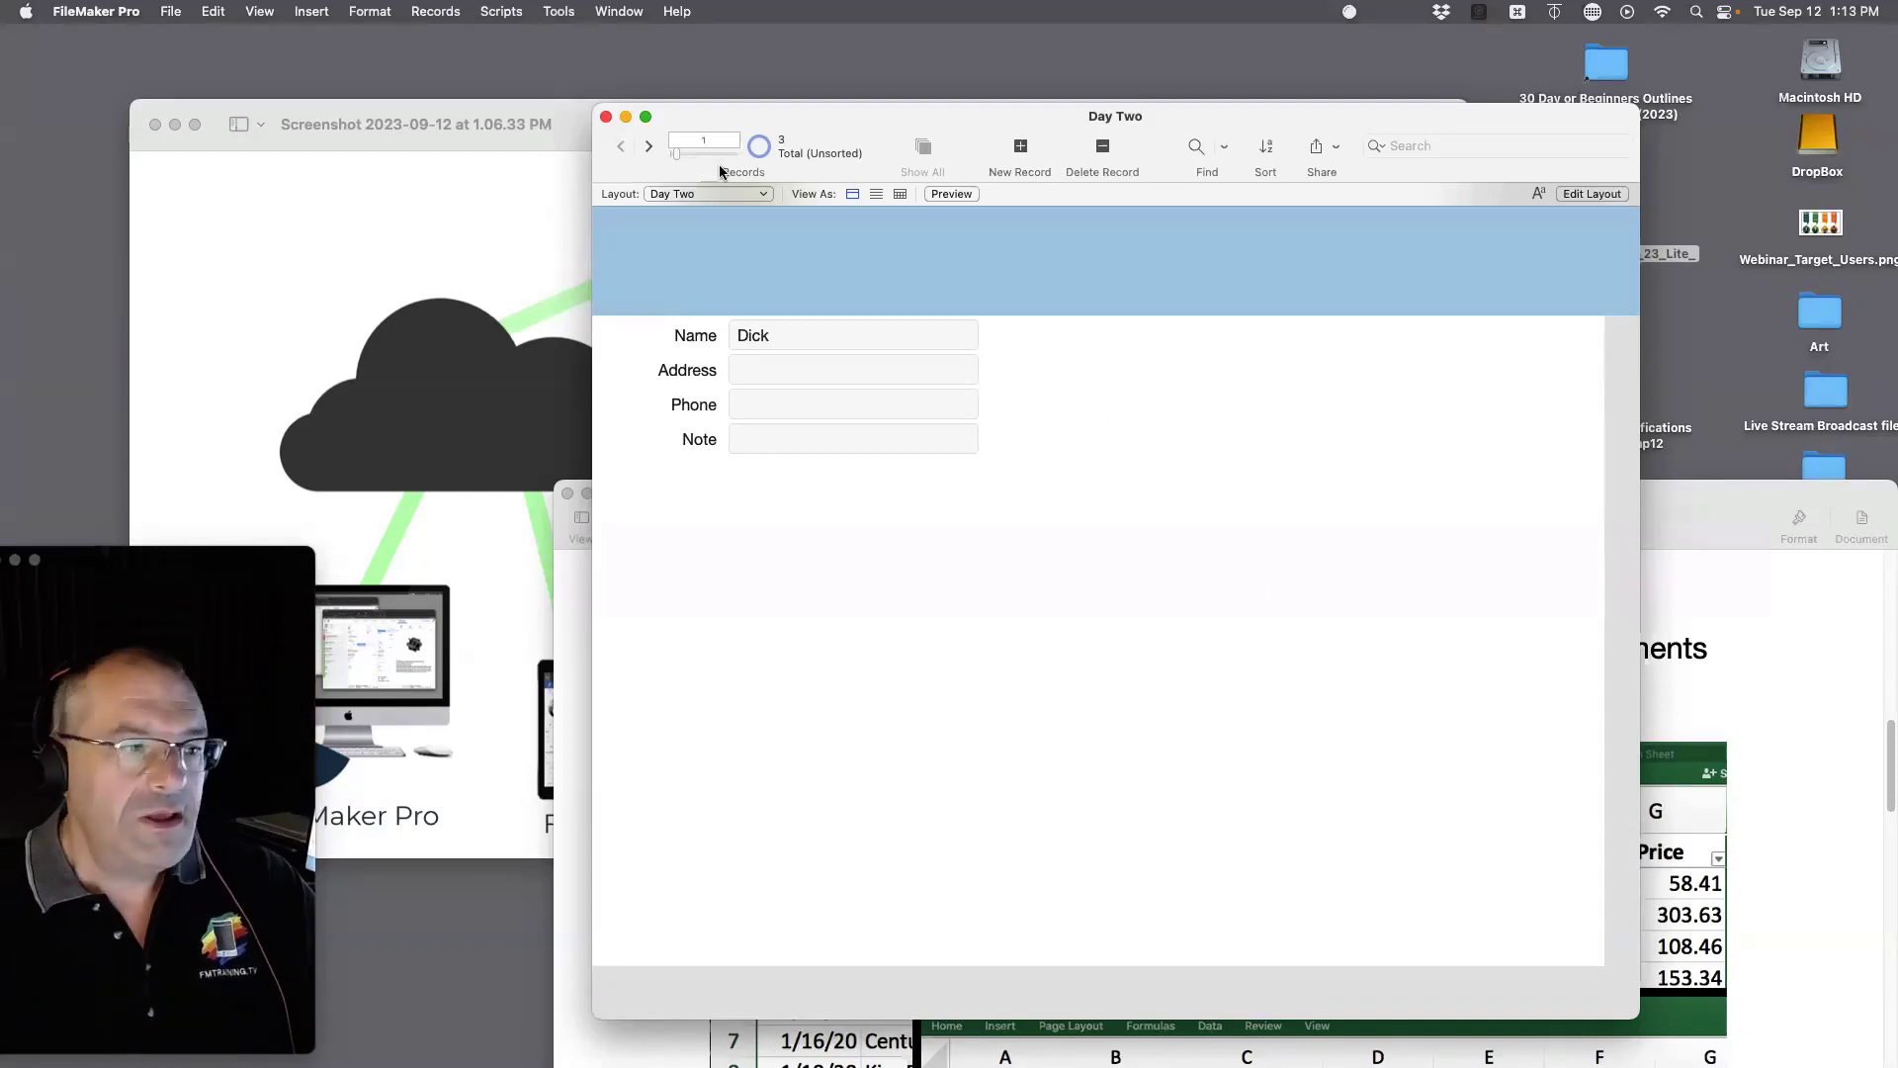
left_click(260, 11)
left_click(284, 85)
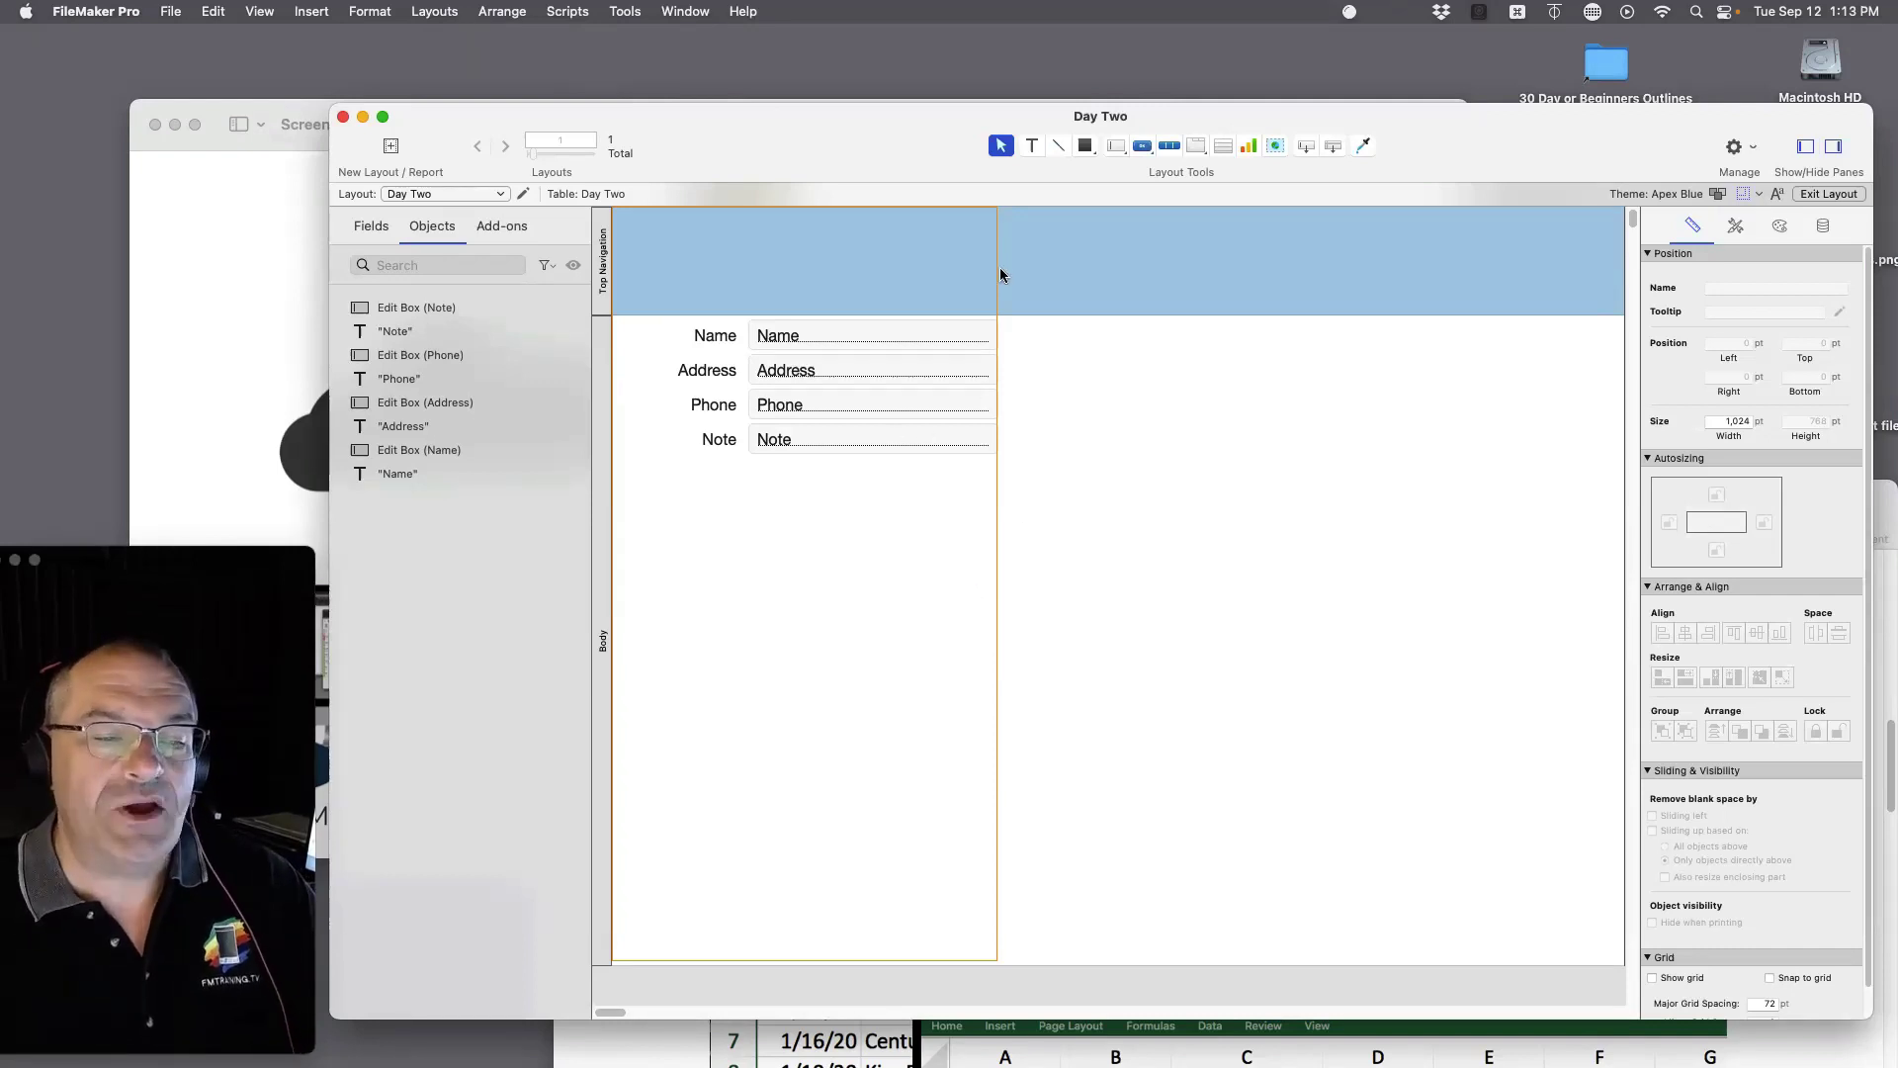
Step: Set the screen-size guide to Desktop 1600 x 1200
left_click(1743, 193)
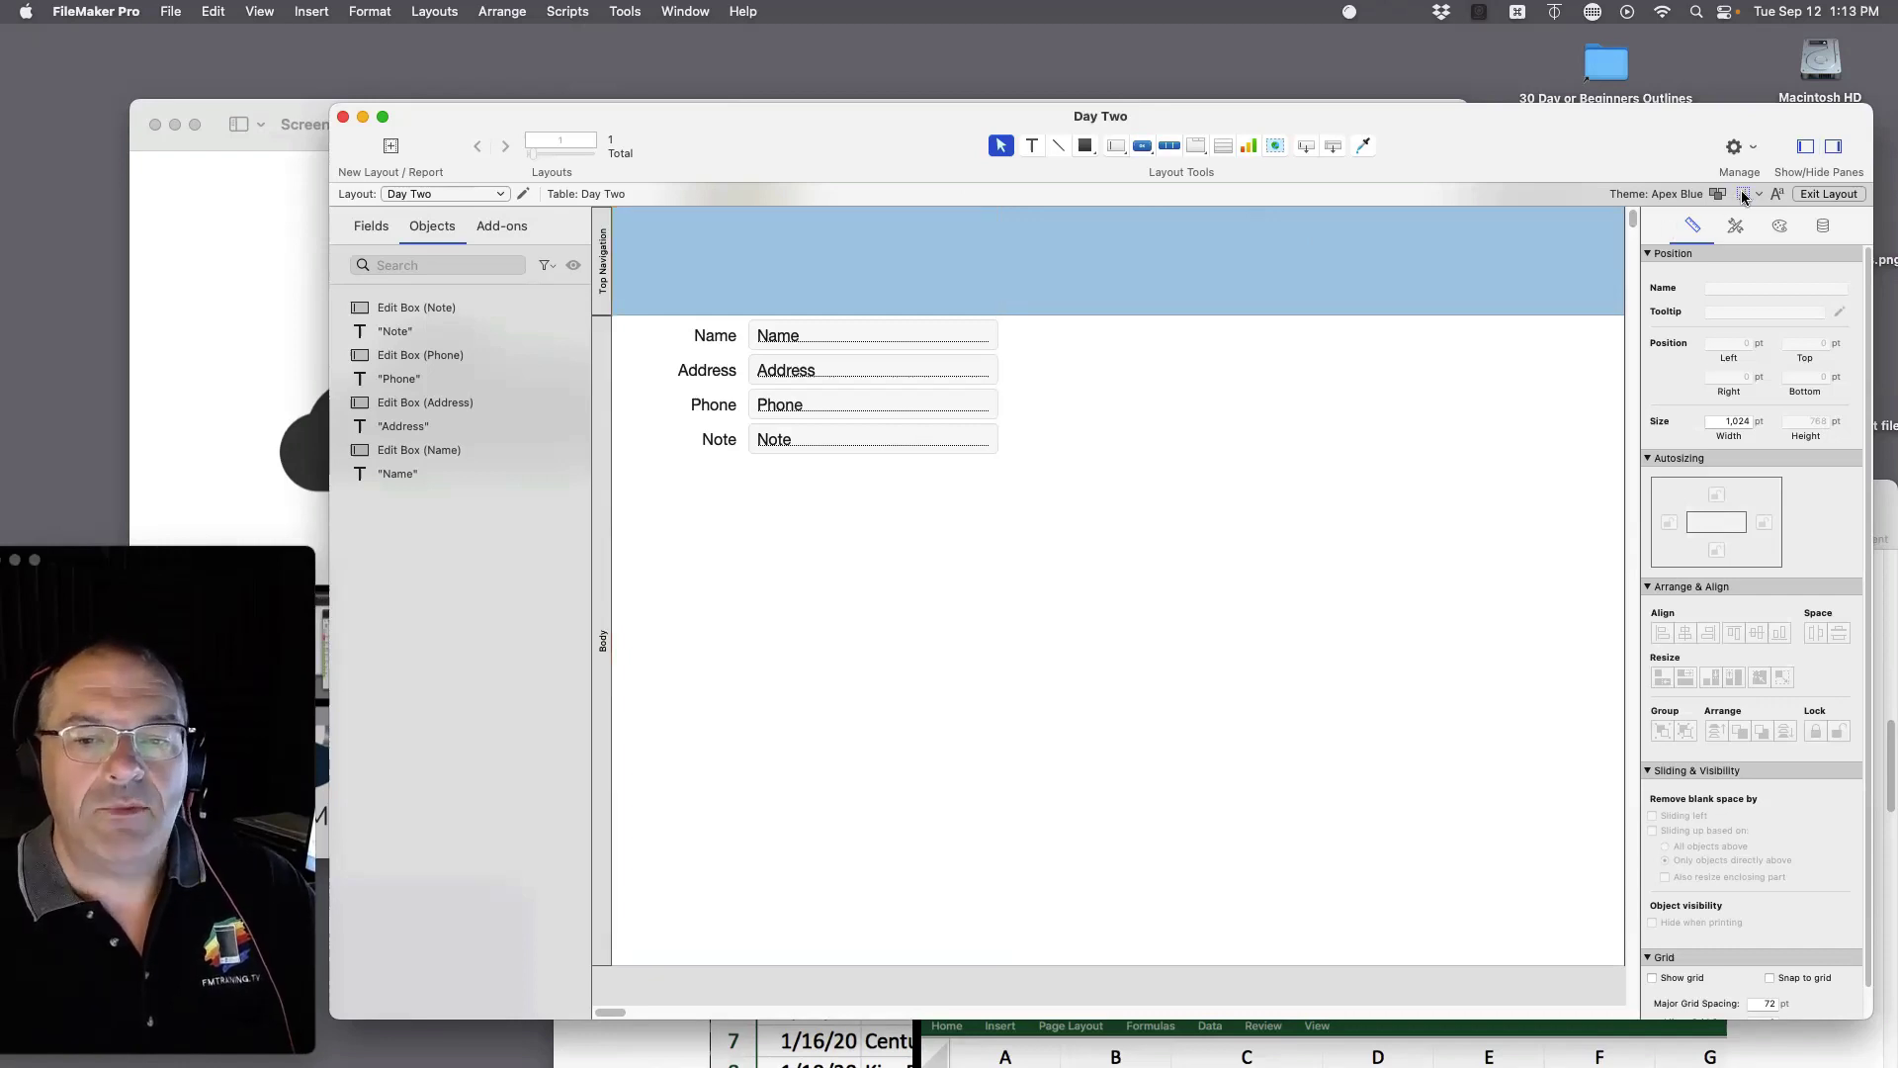
left_click(1758, 194)
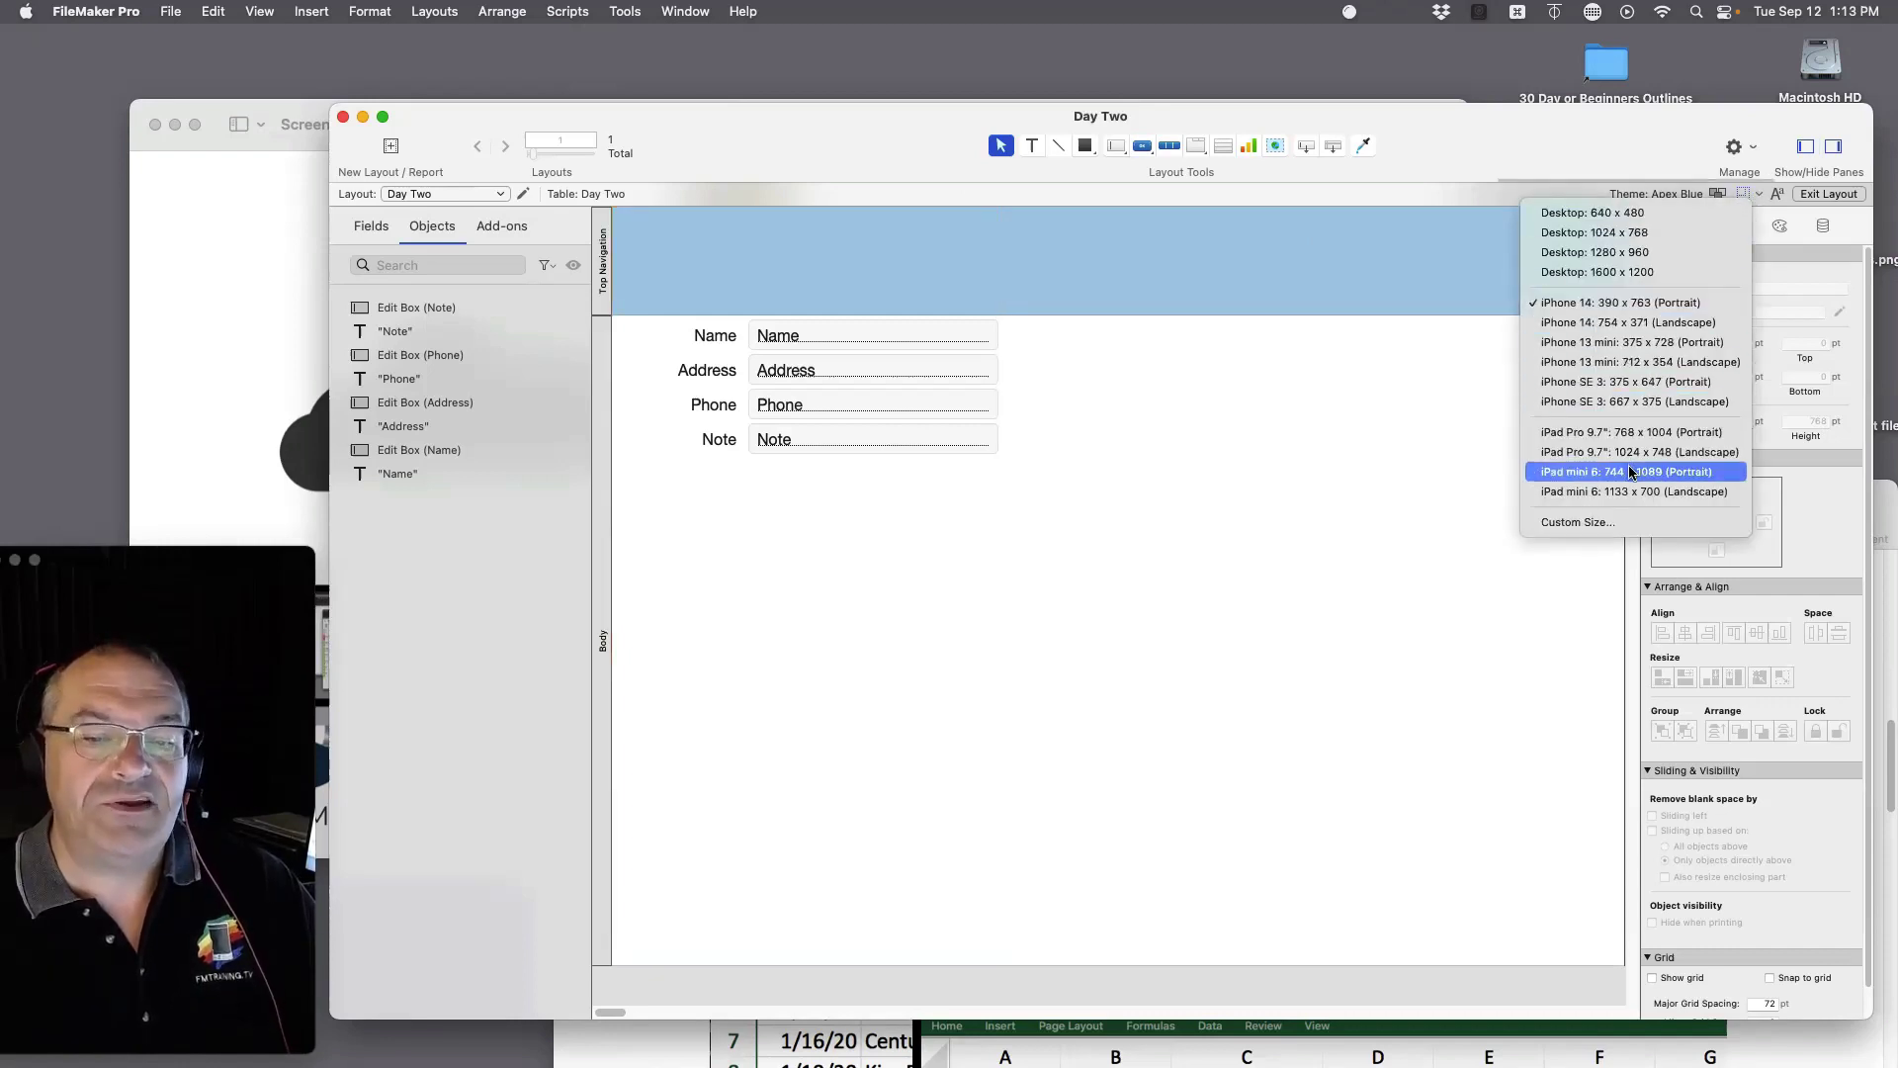
left_click(1631, 273)
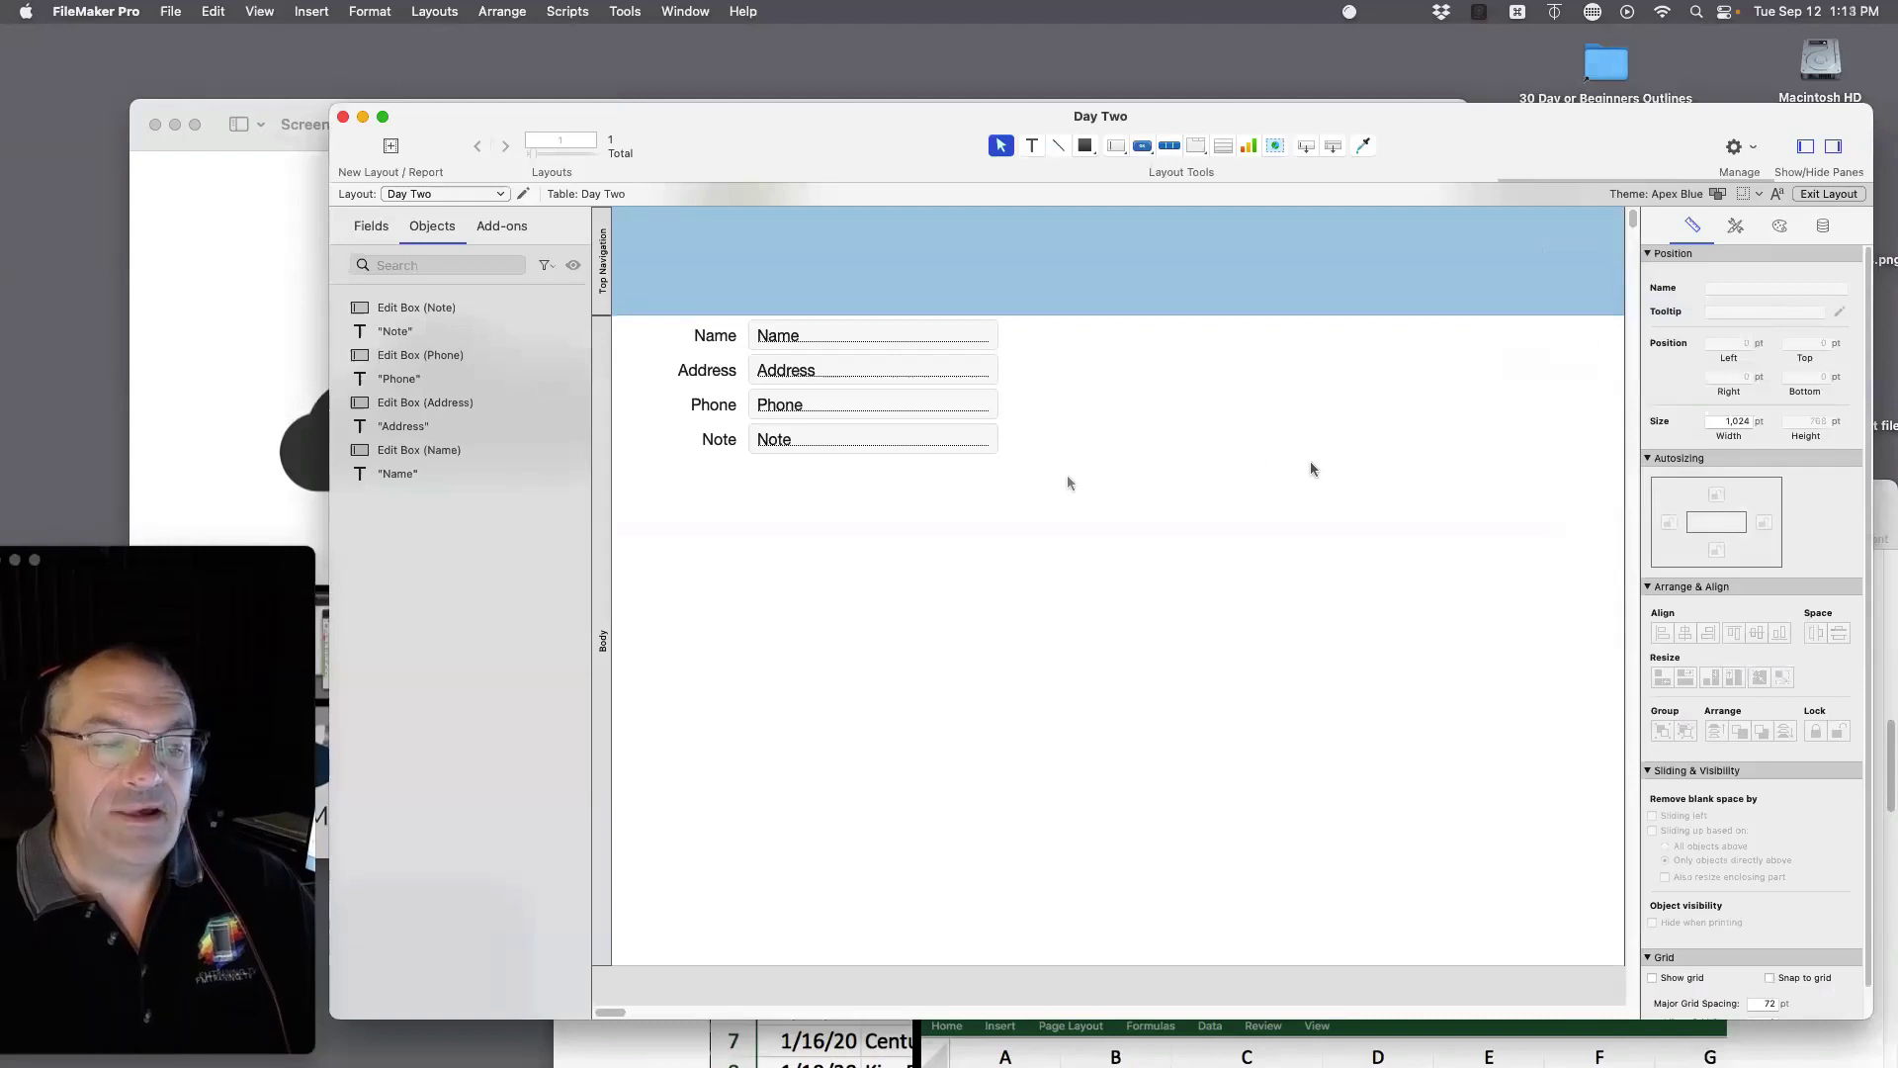
Step: Move the Address, Phone and Note rows lower on the layout
left_click_drag(1100, 477, 649, 329)
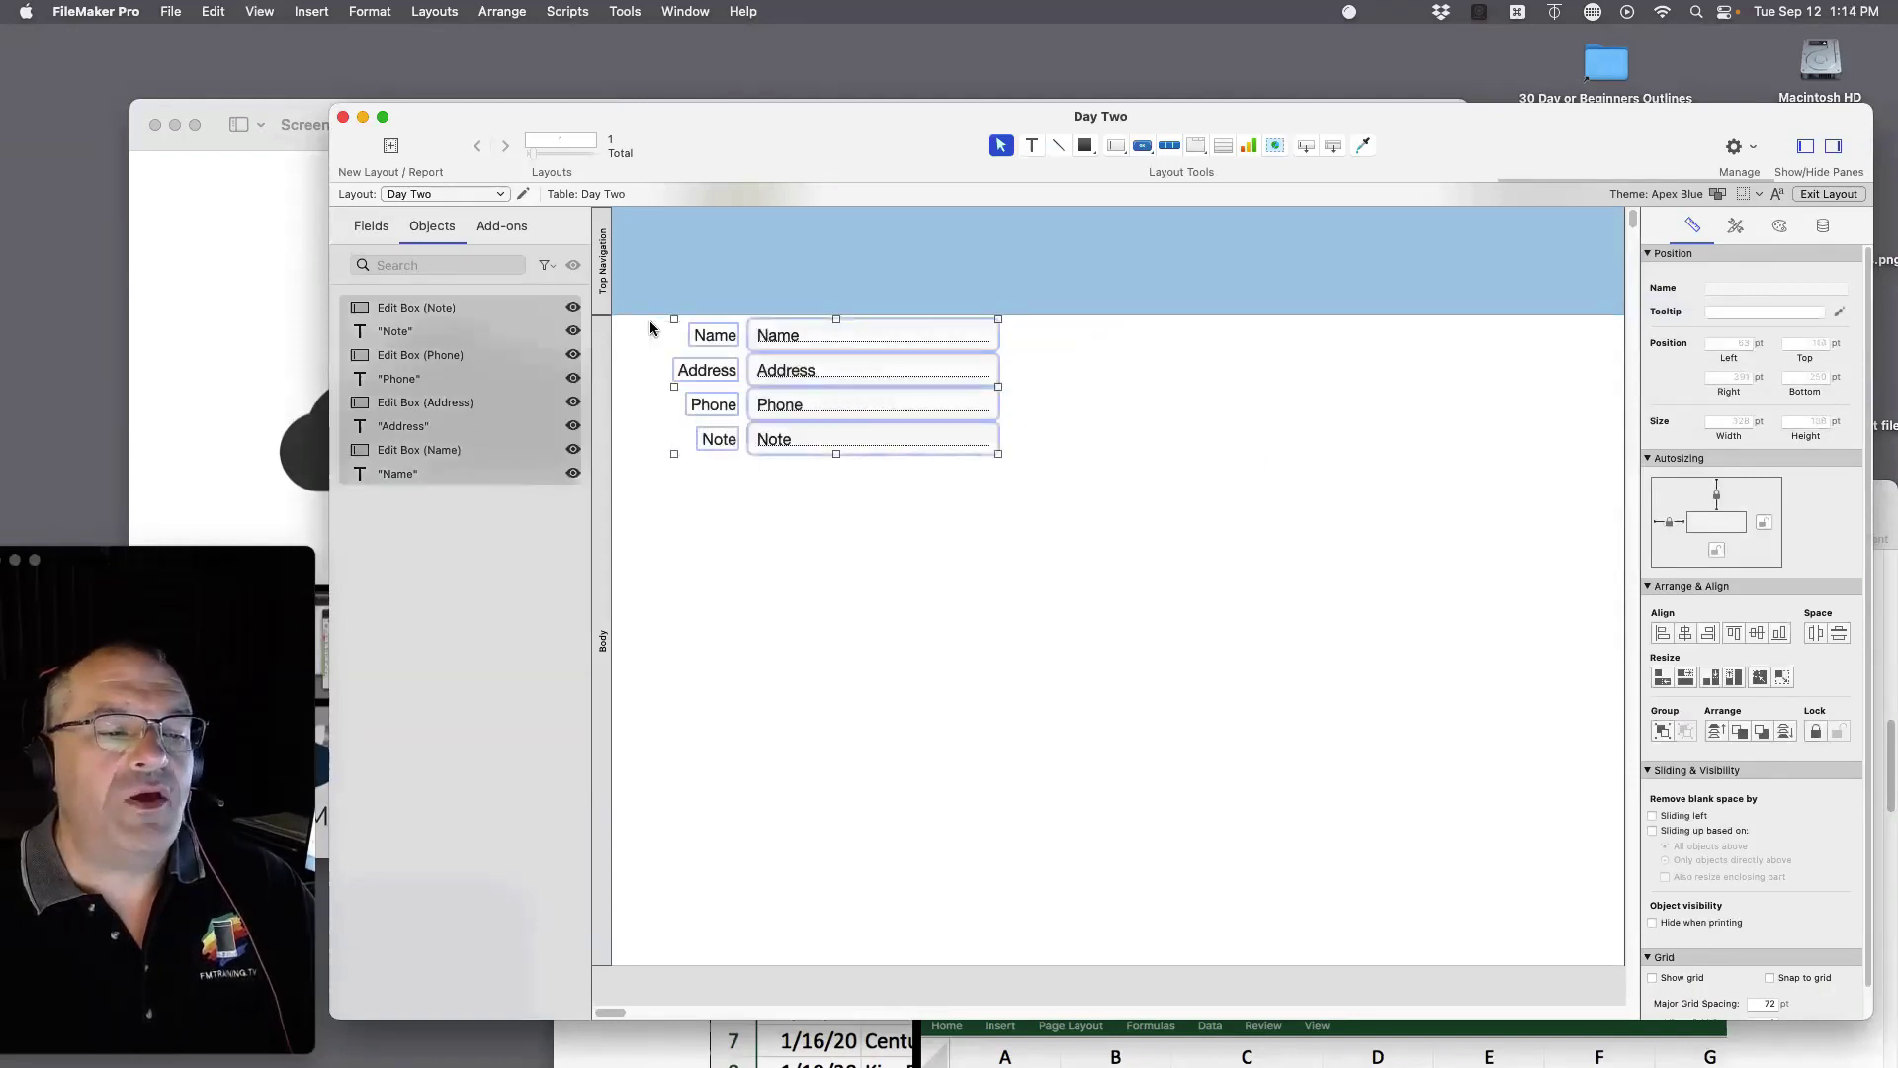
left_click(1048, 410)
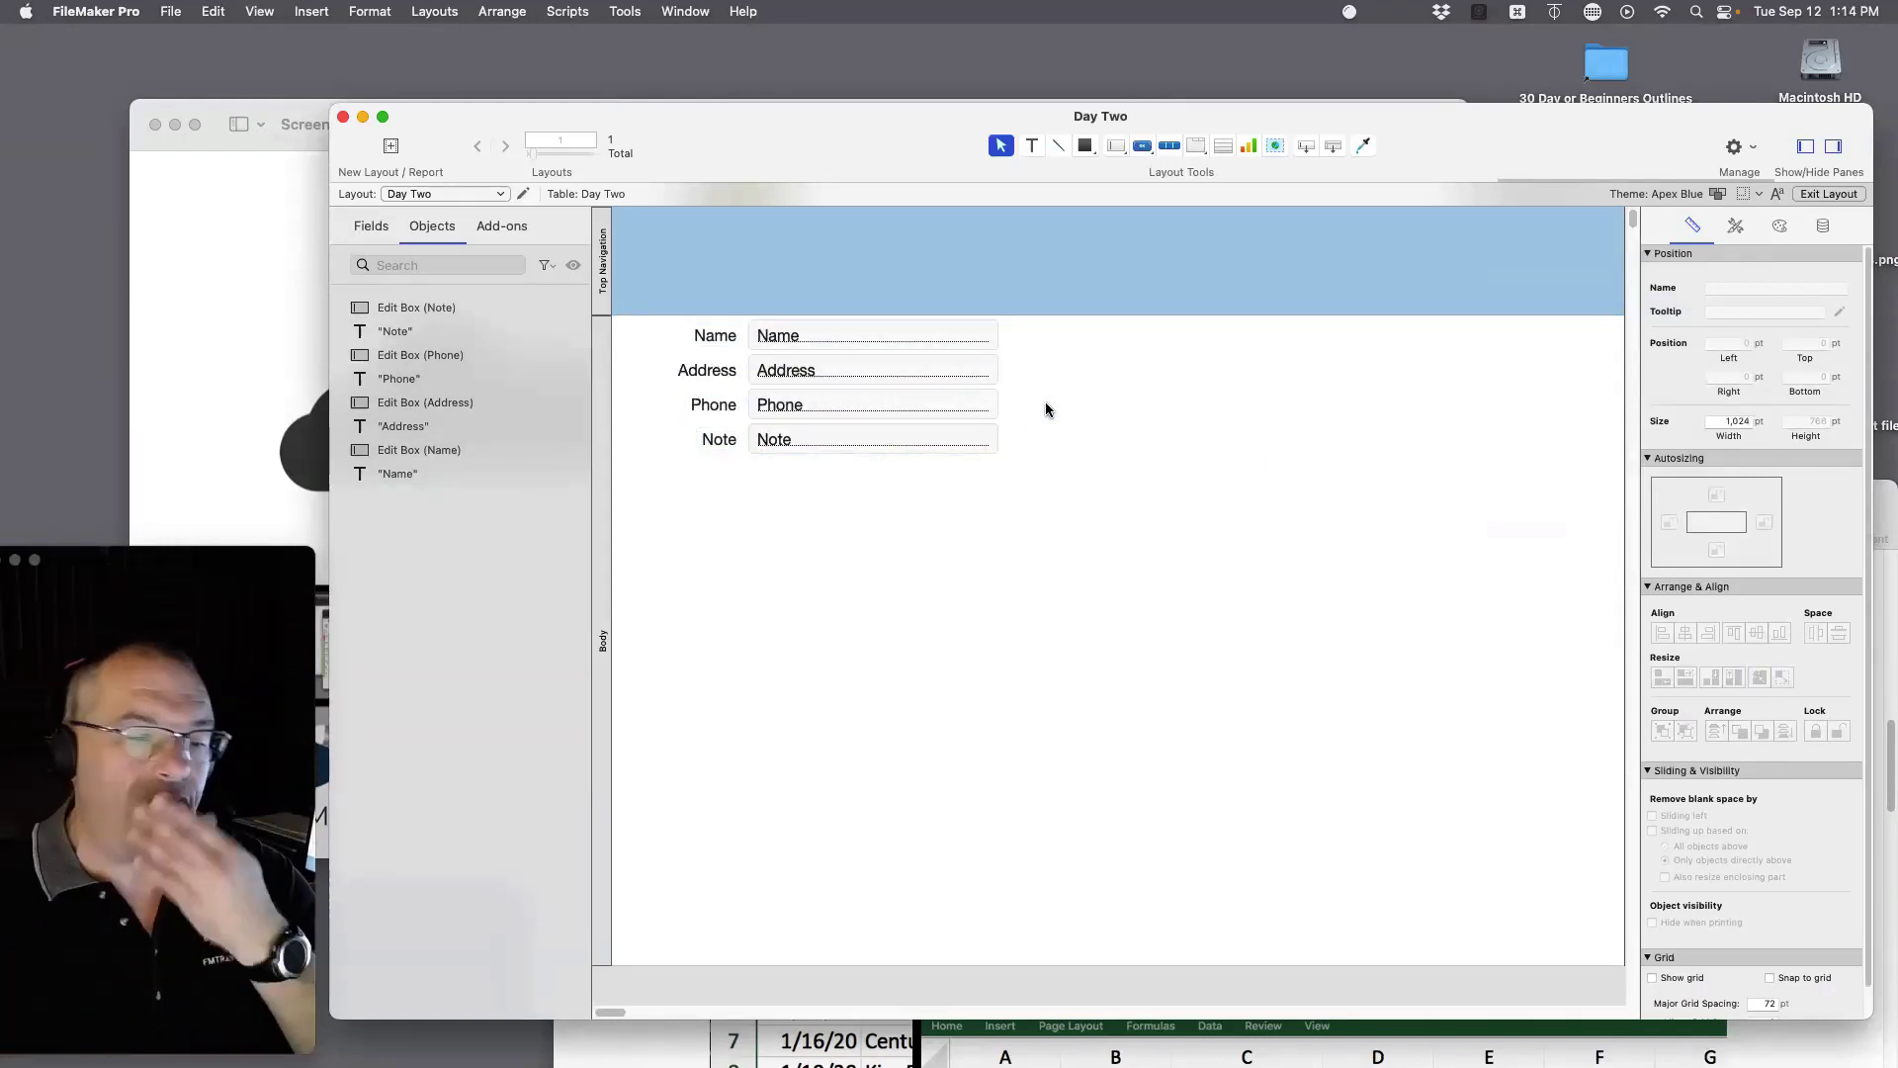
left_click_drag(1077, 526, 642, 348)
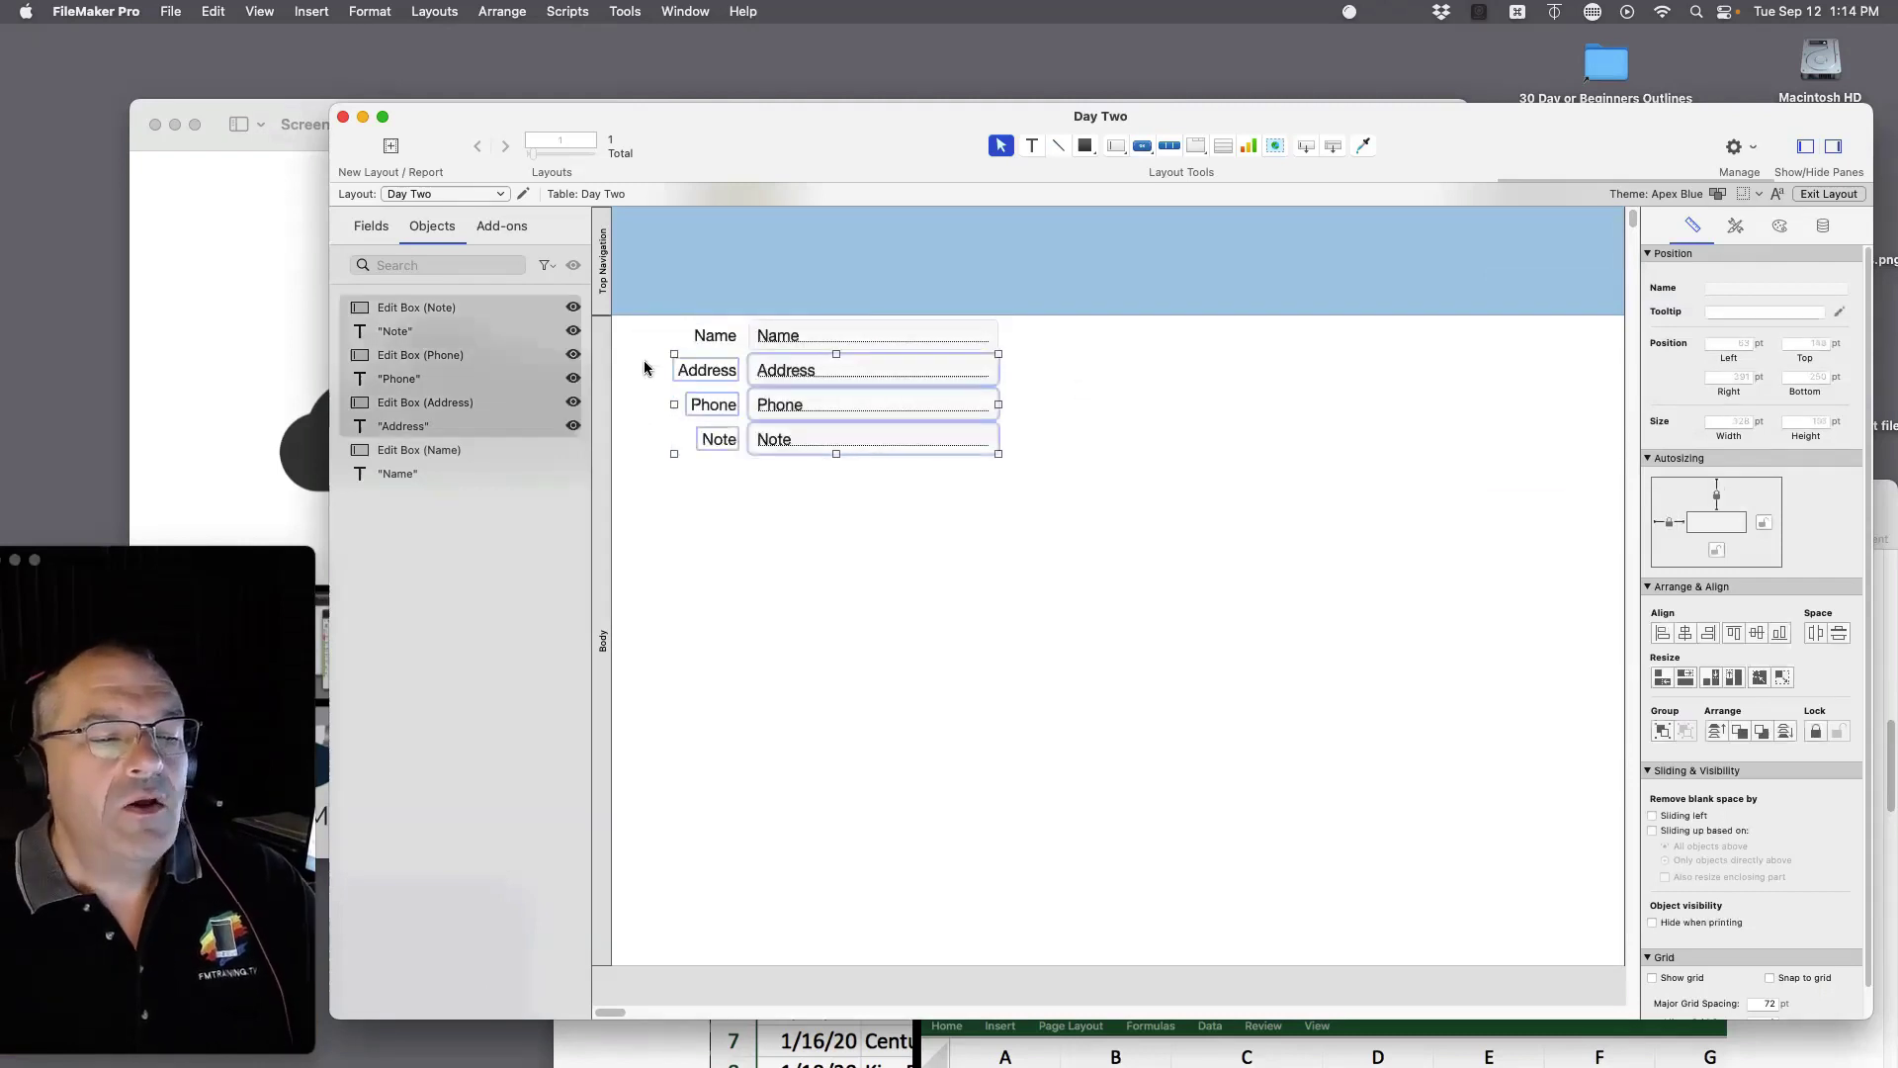
left_click_drag(801, 374, 804, 421)
left_click(1052, 444)
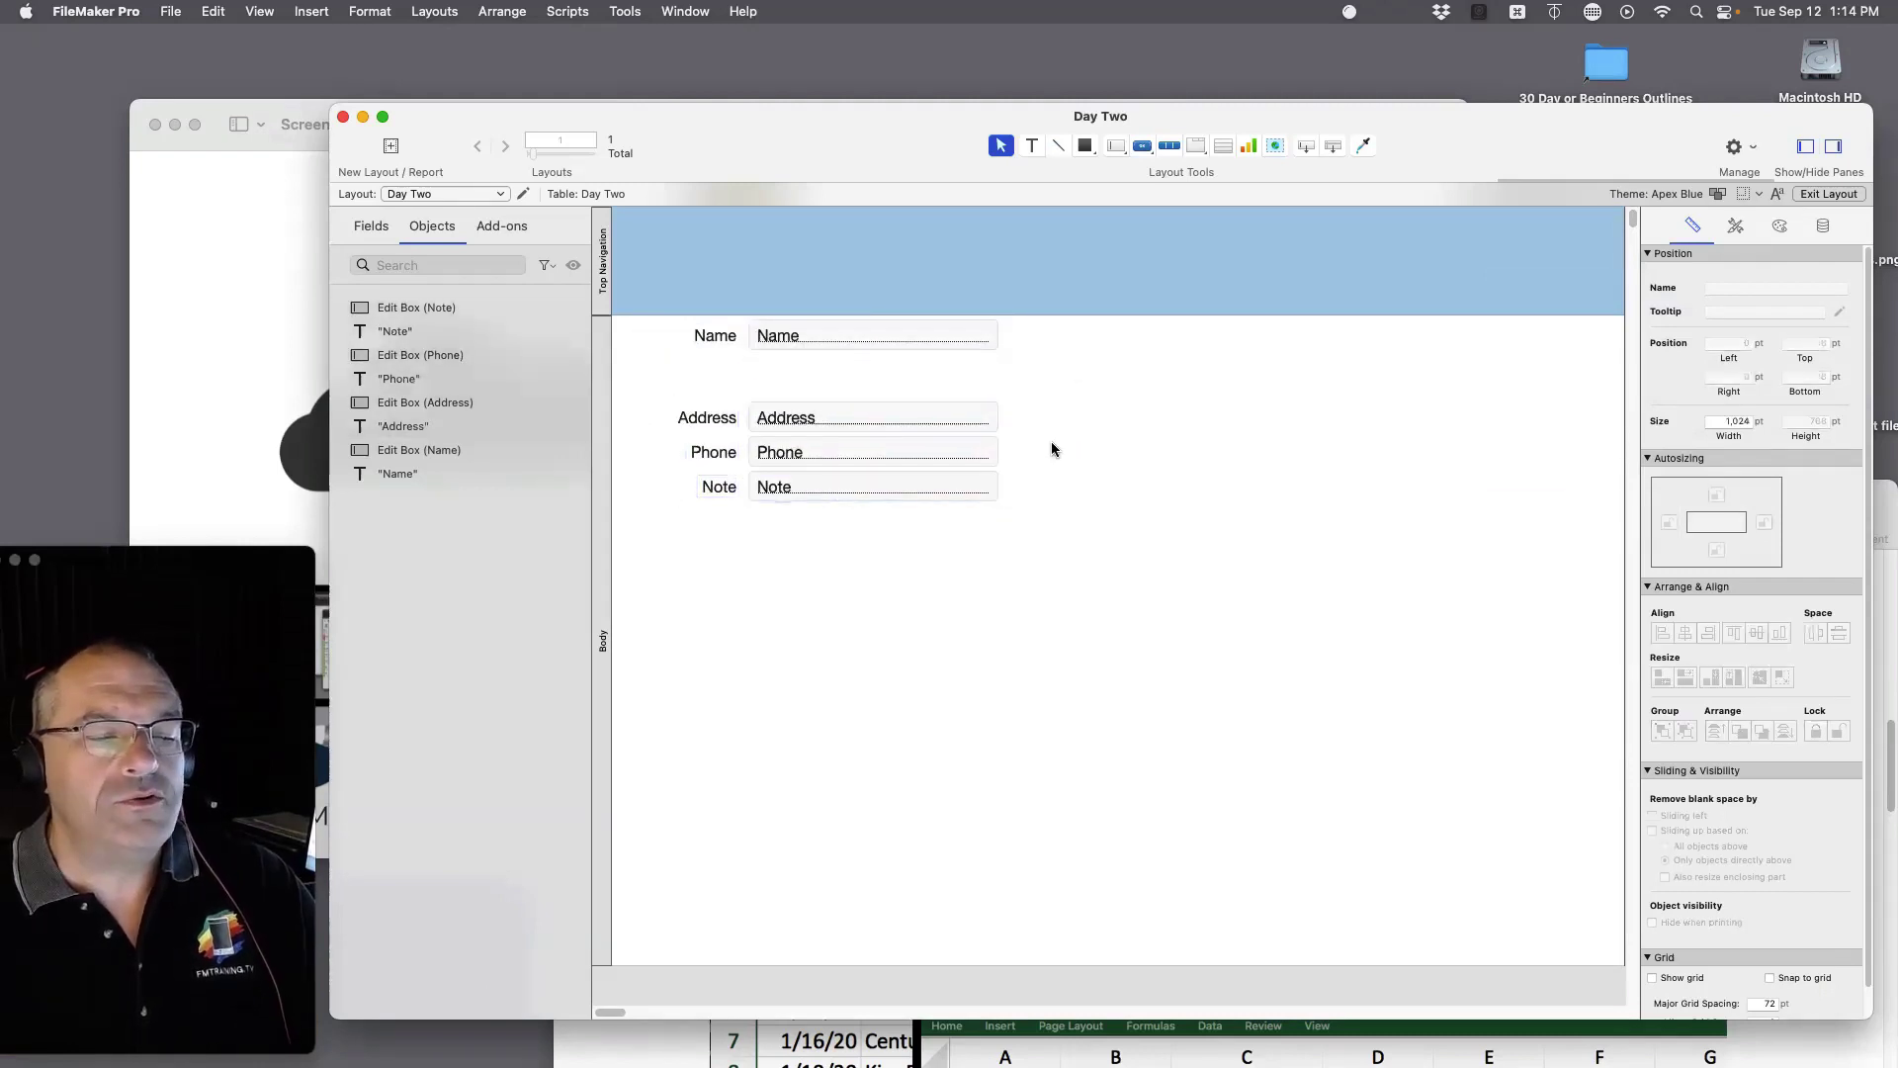
Step: Delete the Address label and field, and enlarge the Name field box wider and taller
left_click(721, 417)
left_click(832, 415, "shift")
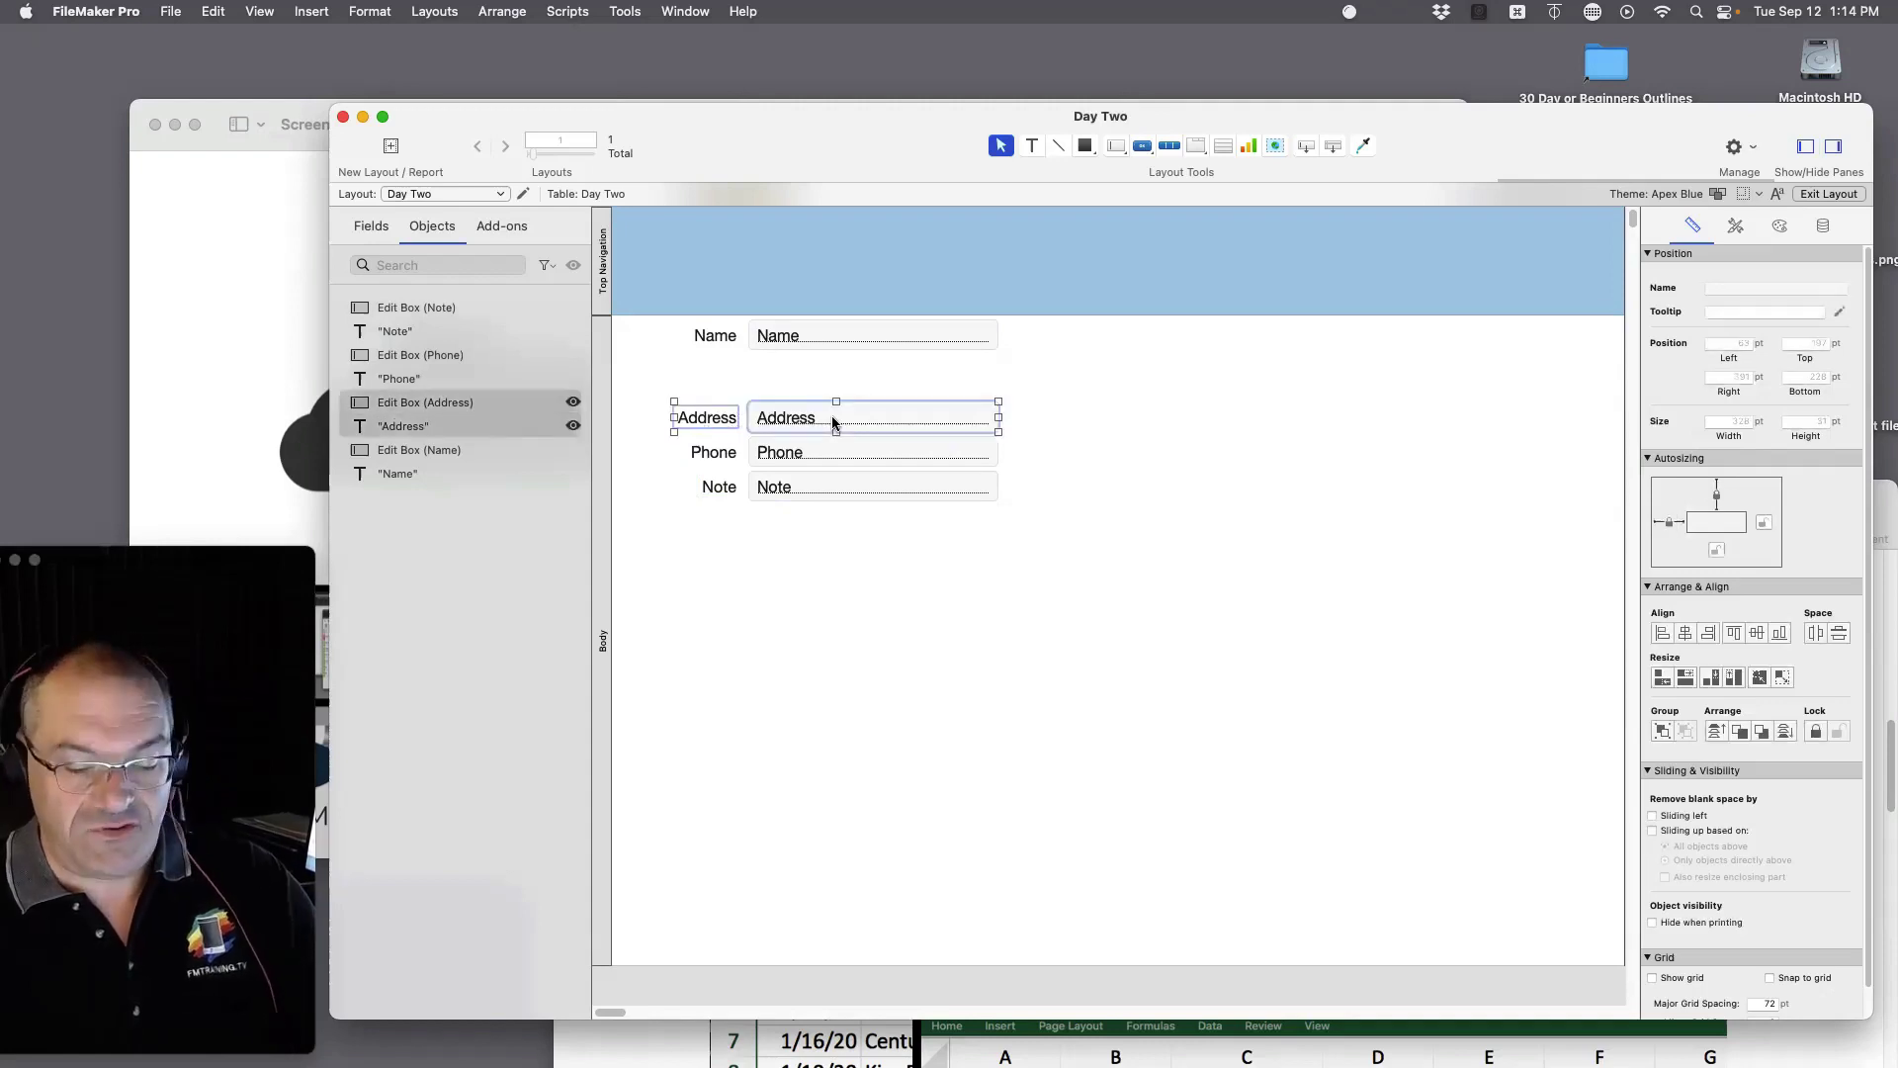
key("Delete")
left_click(808, 334)
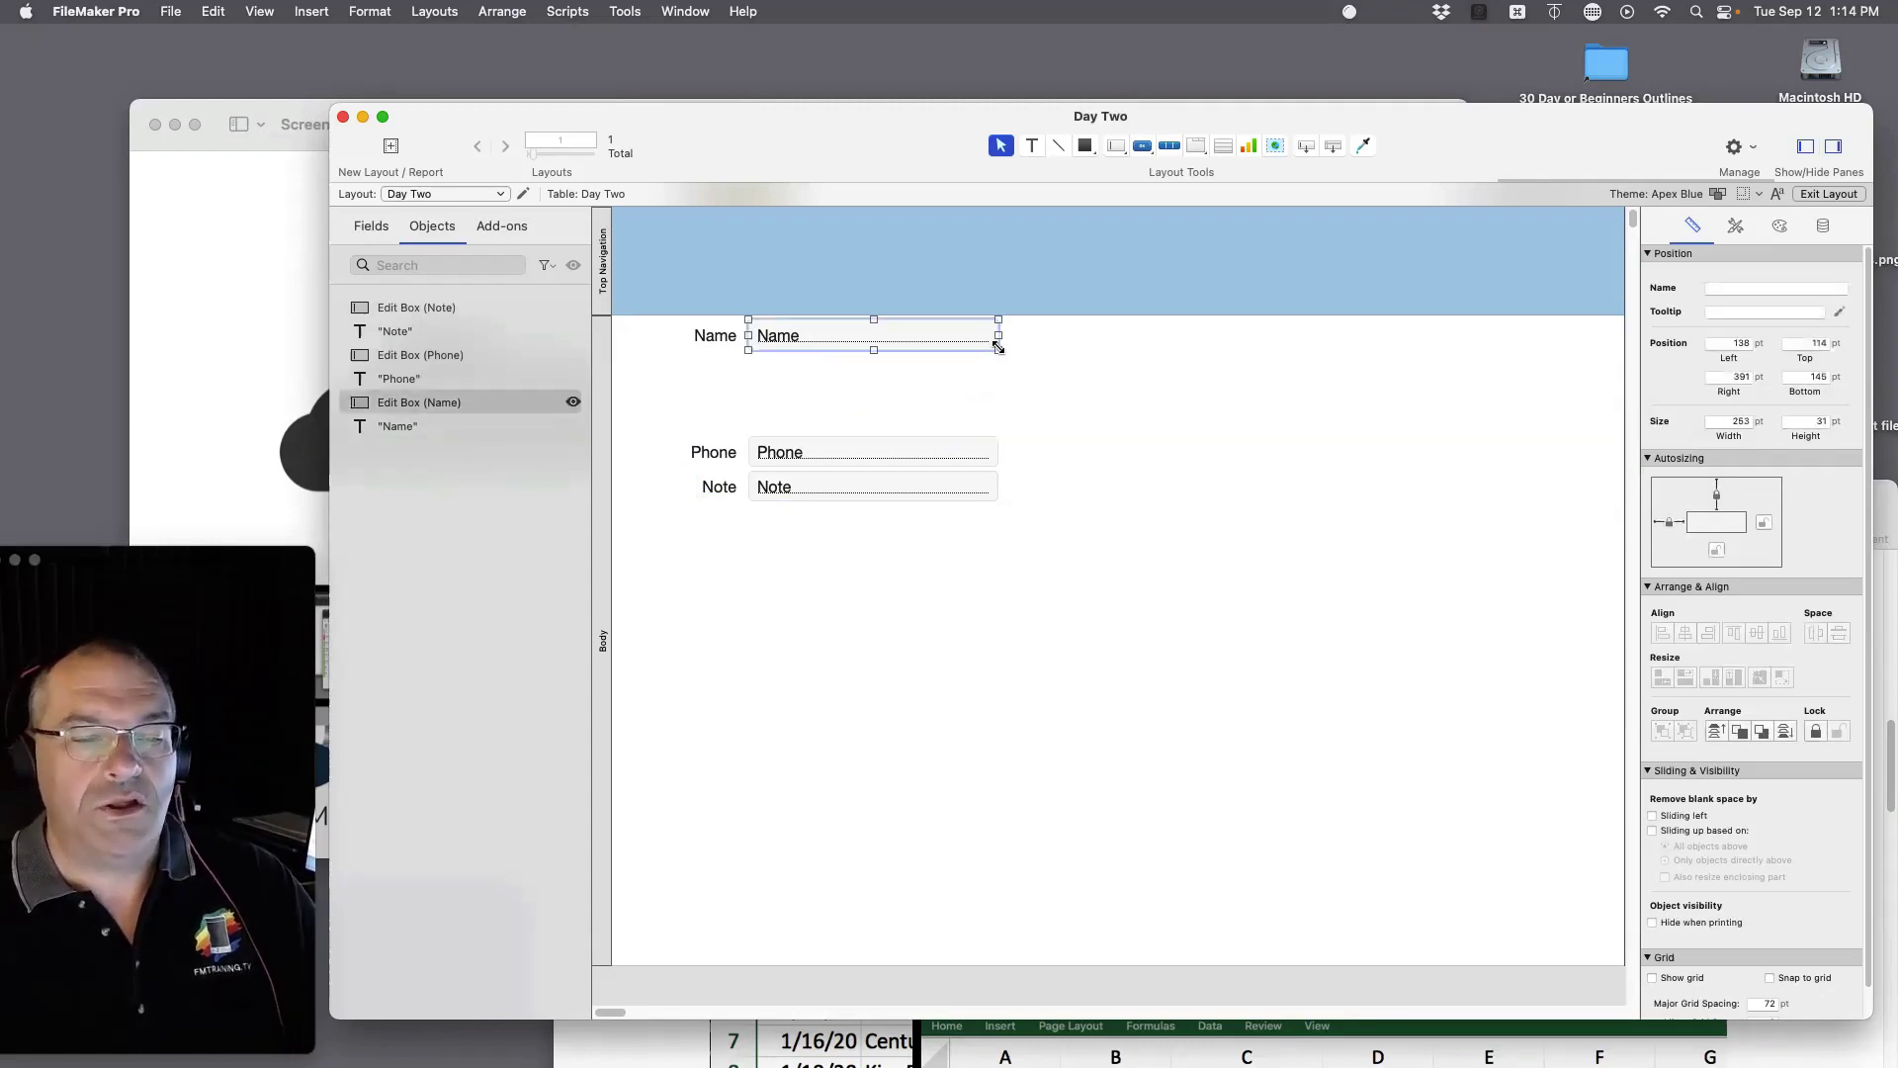
left_click_drag(998, 348, 1118, 424)
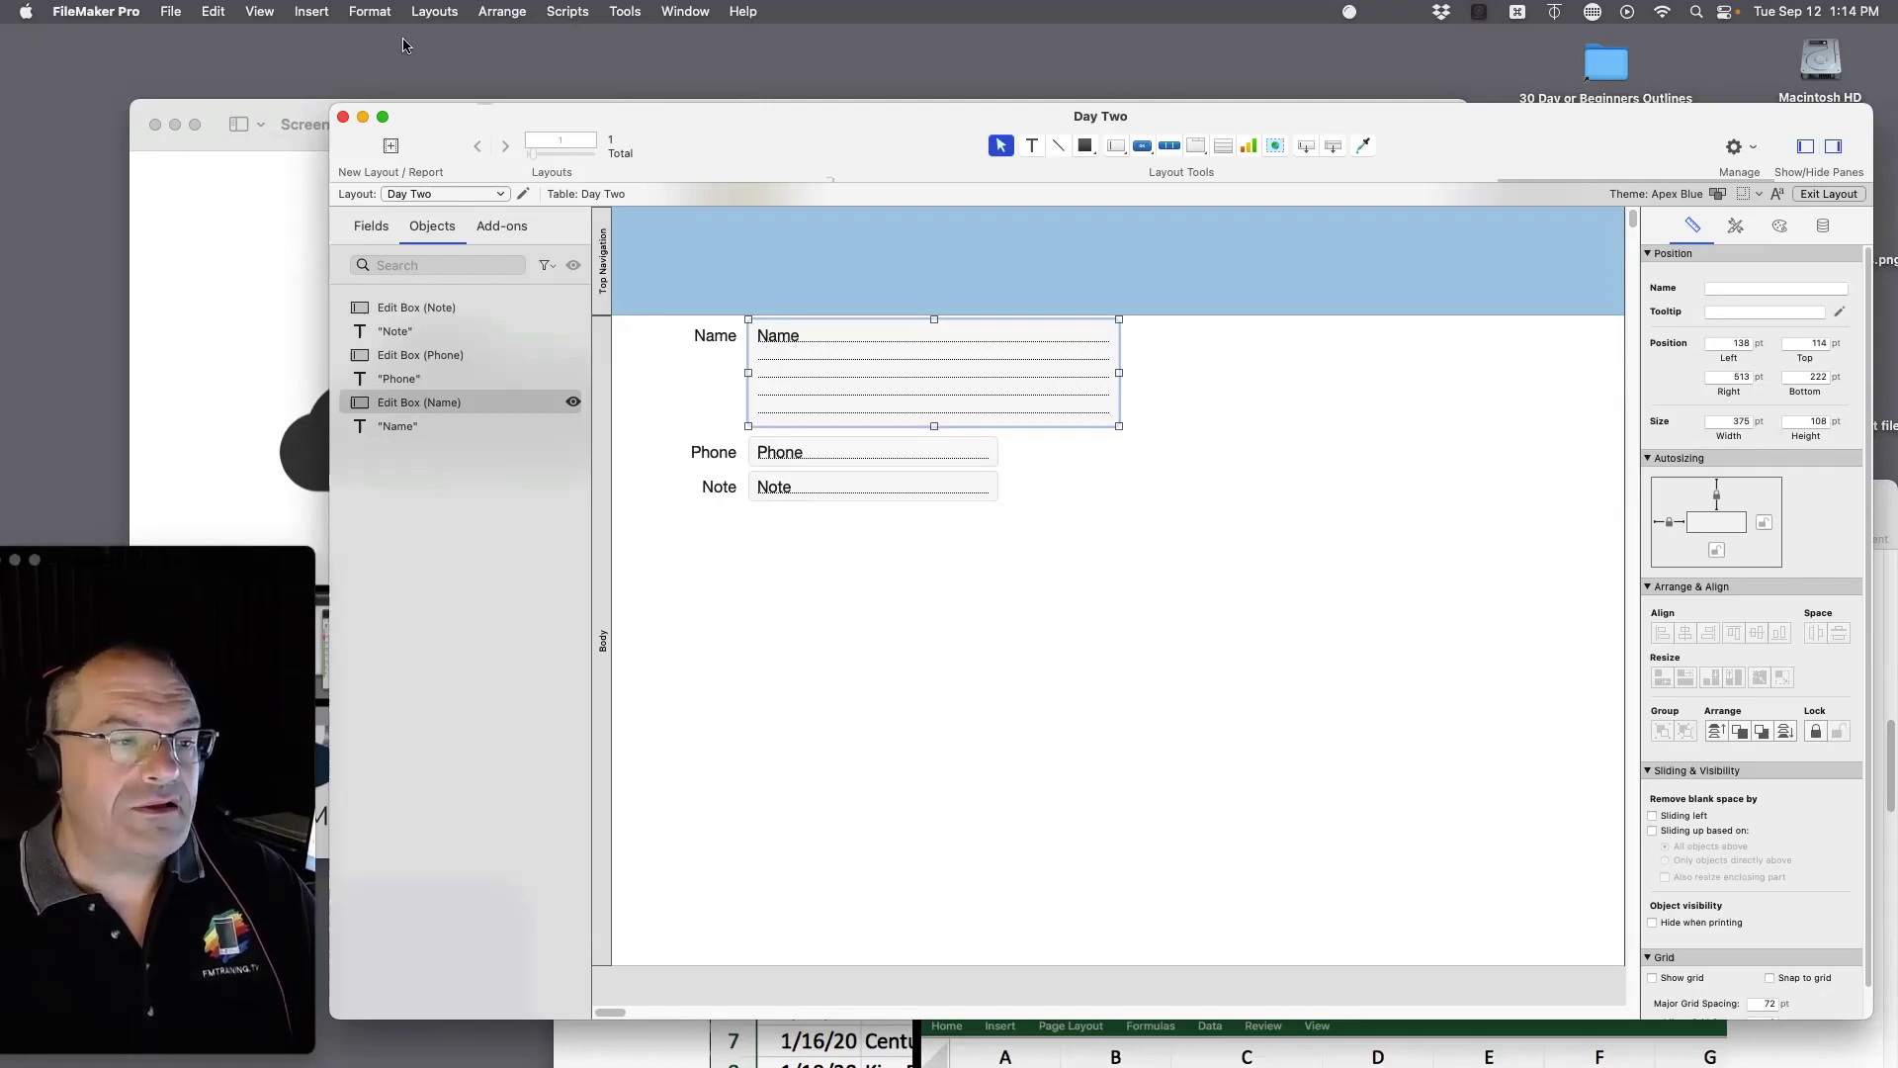
Step: Set the Name field's text to 72 point from the Format > Size menu
left_click(374, 12)
mouse_move(377, 64)
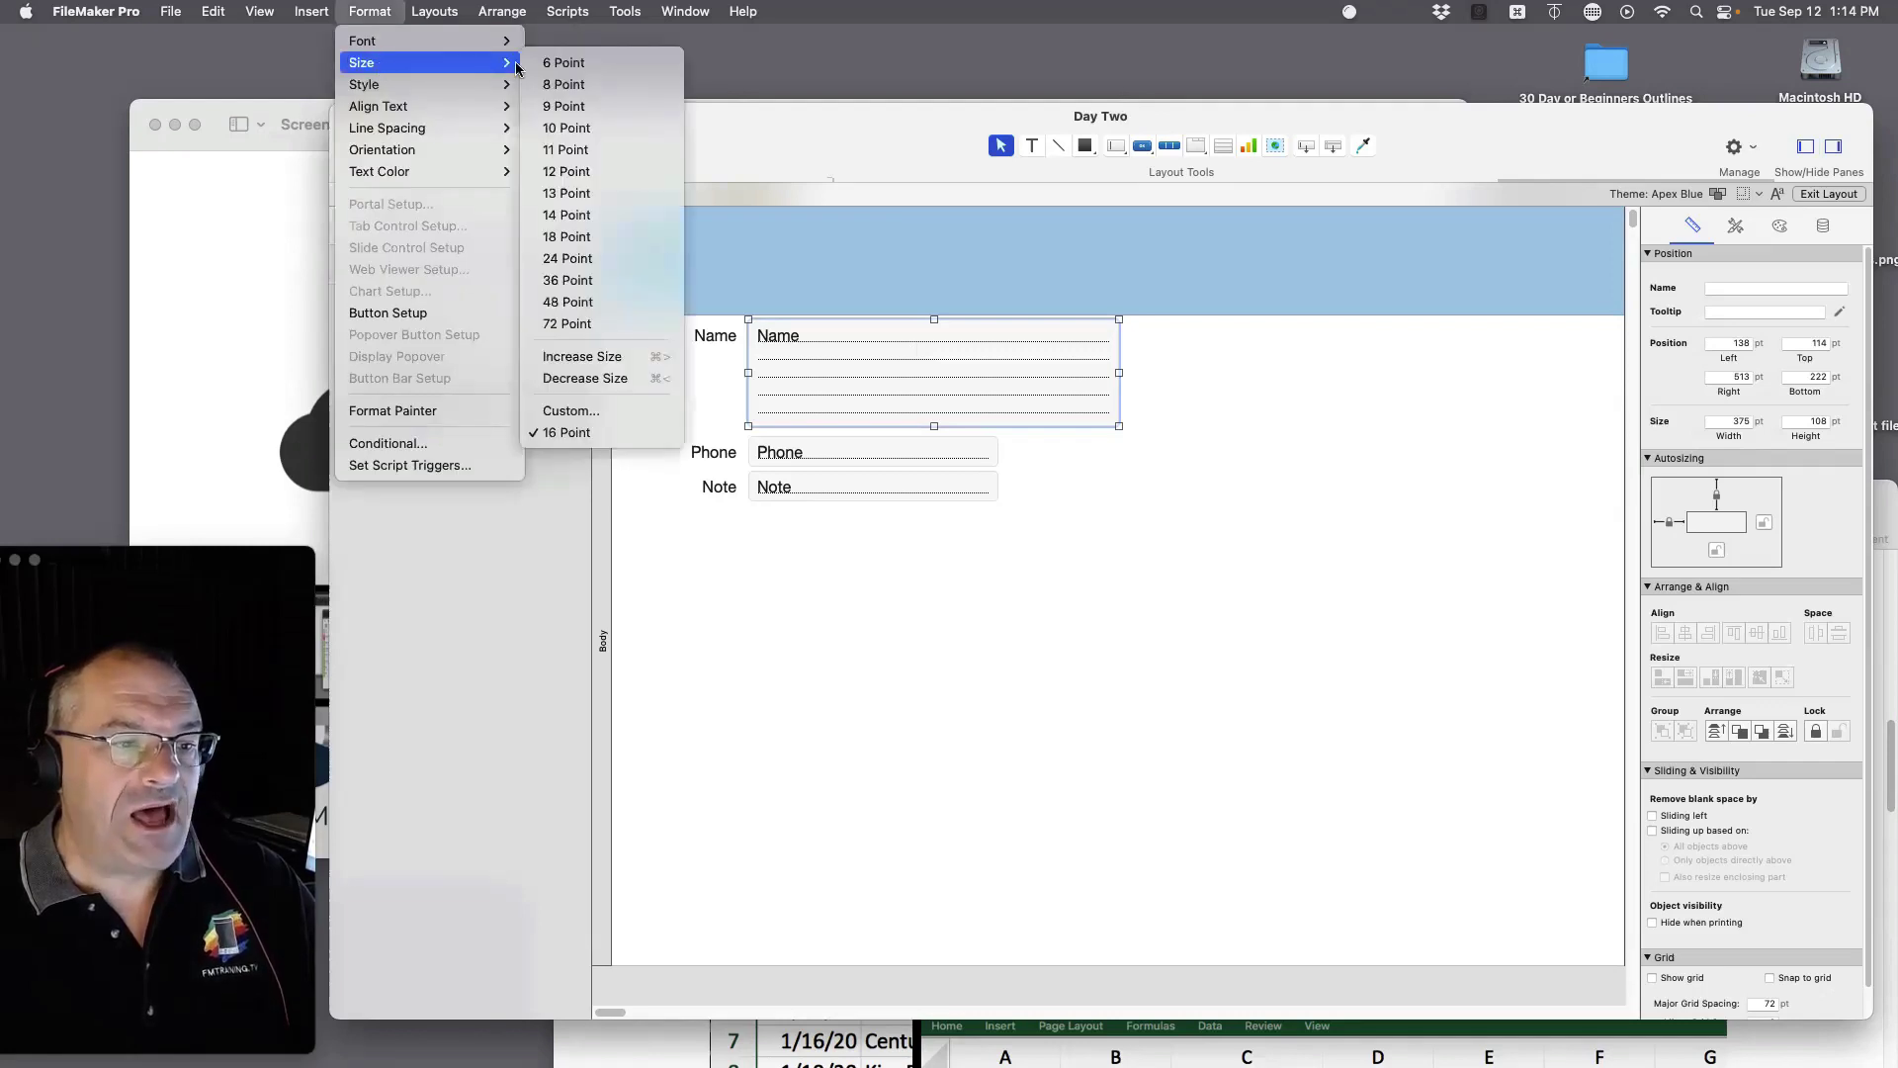
left_click(591, 324)
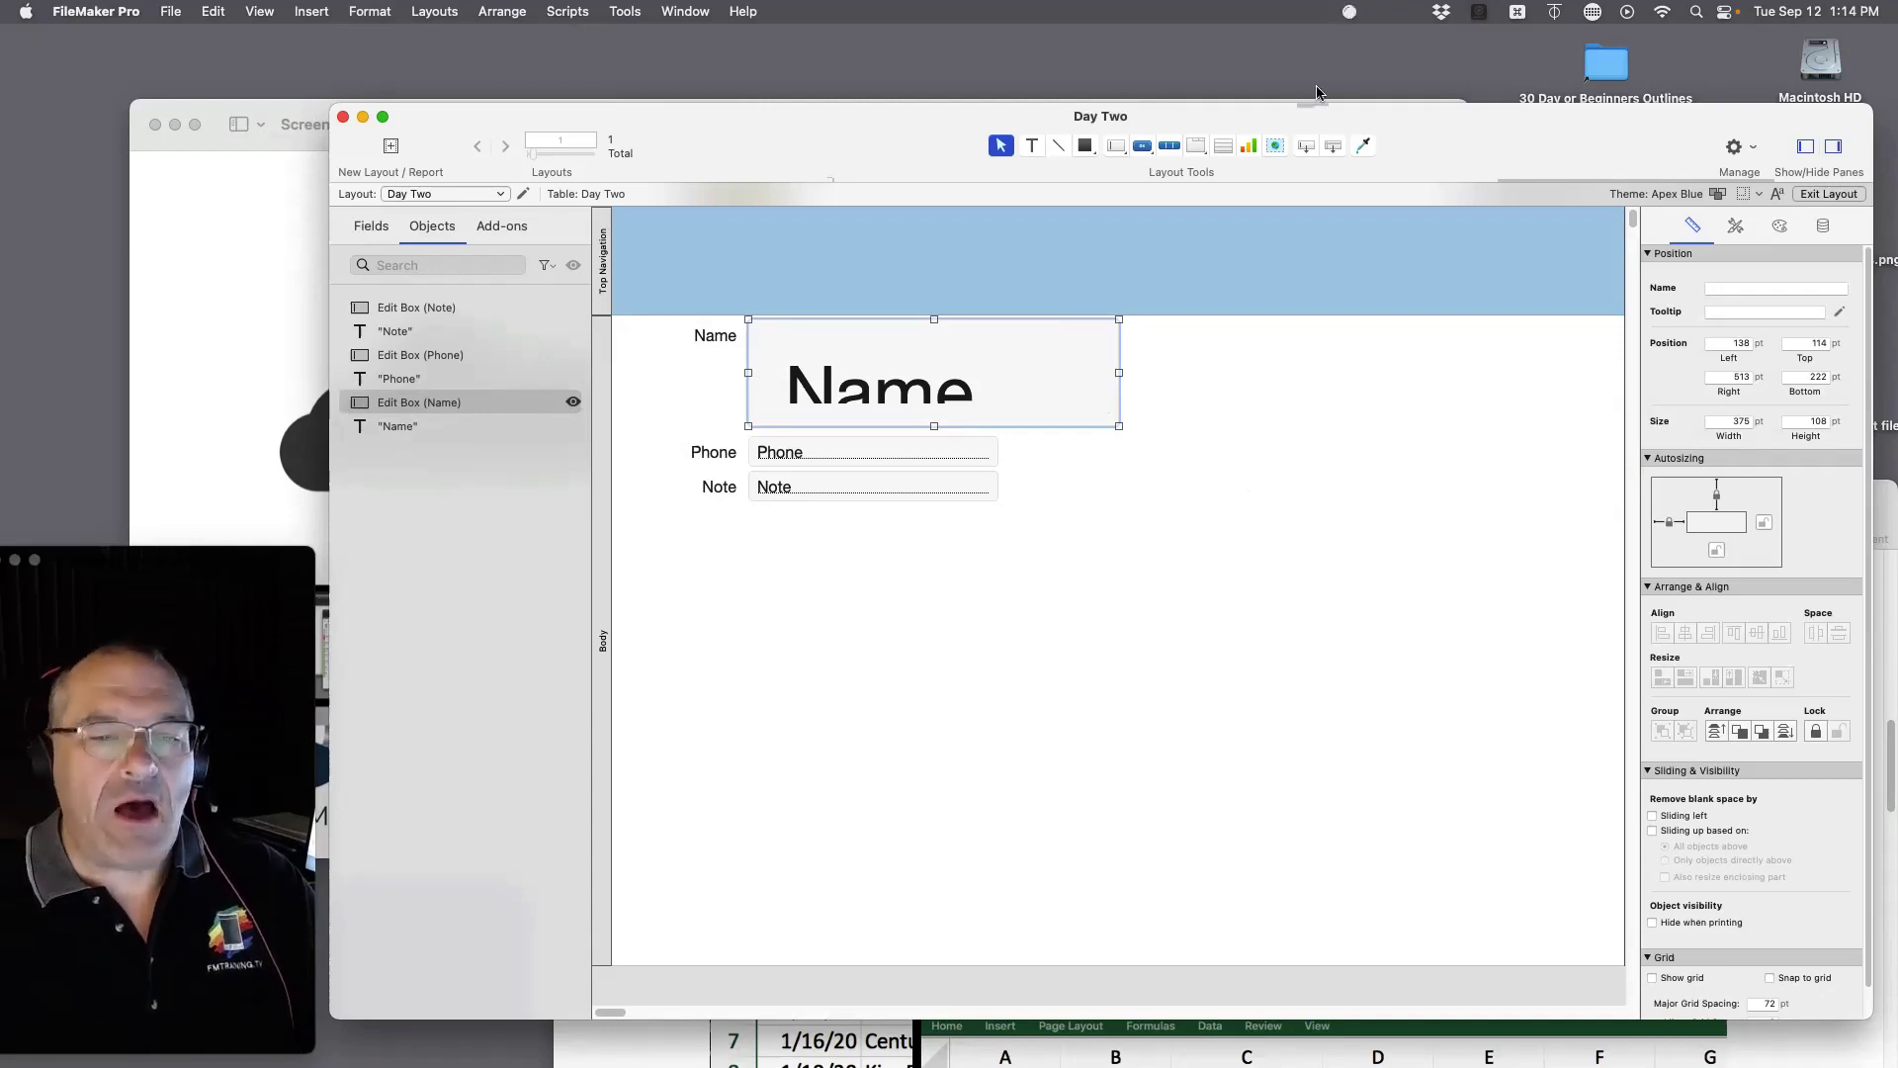
left_click_drag(1443, 133, 1402, 125)
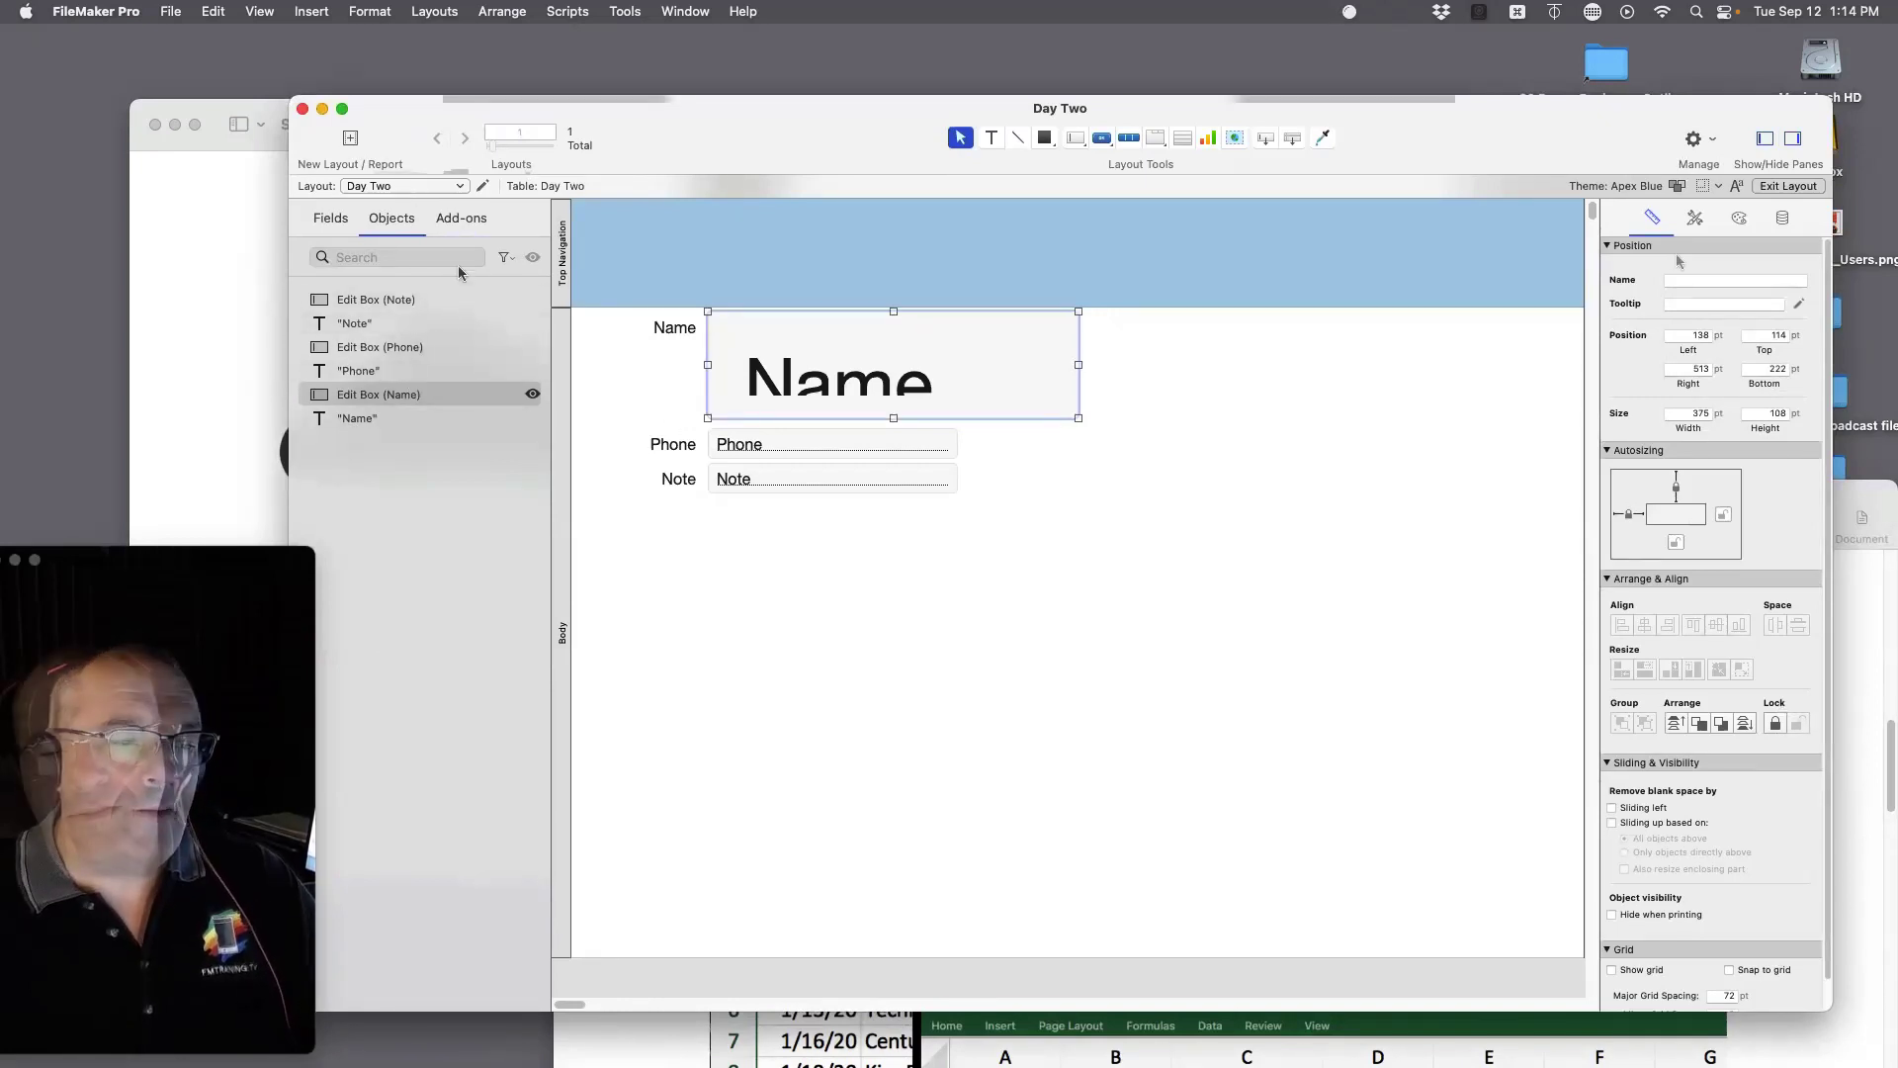
Step: Toggle the inspector and objects panes off and back on
left_click(1796, 142)
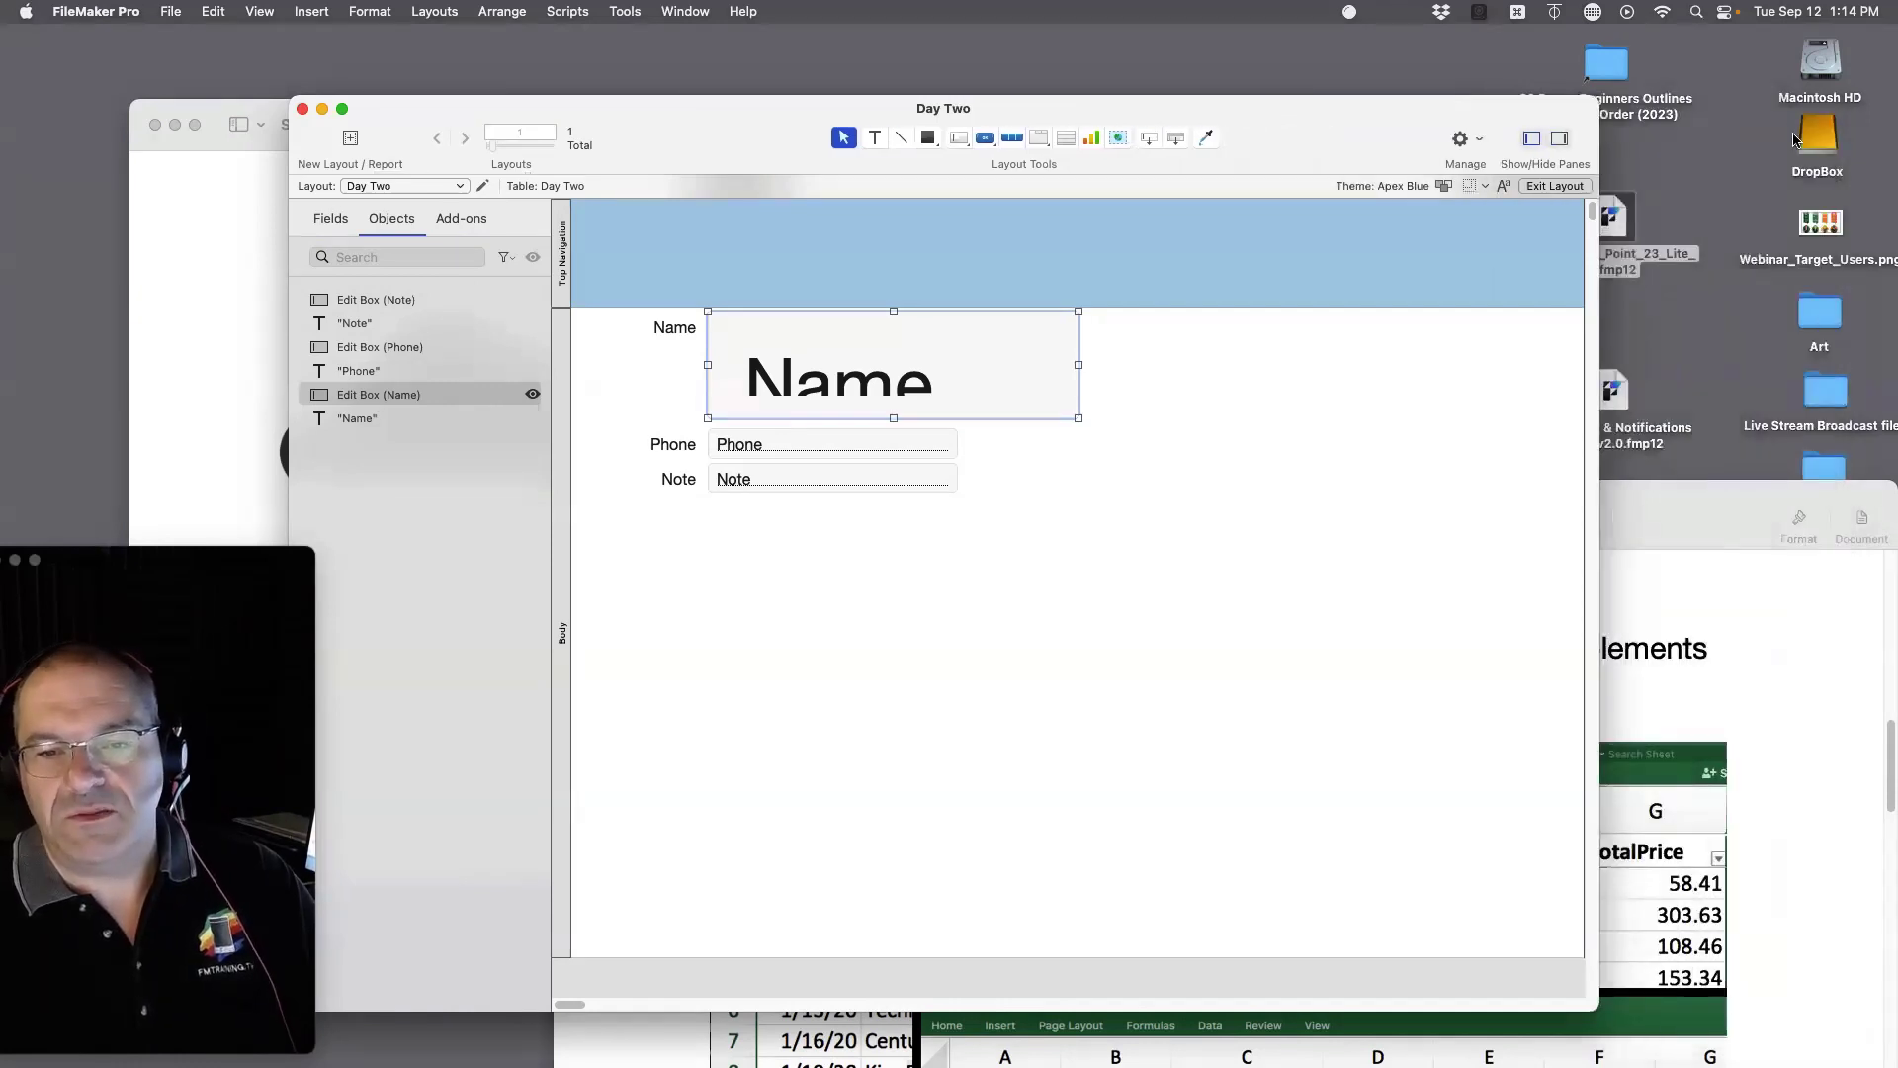
left_click(1560, 140)
left_click(1764, 140)
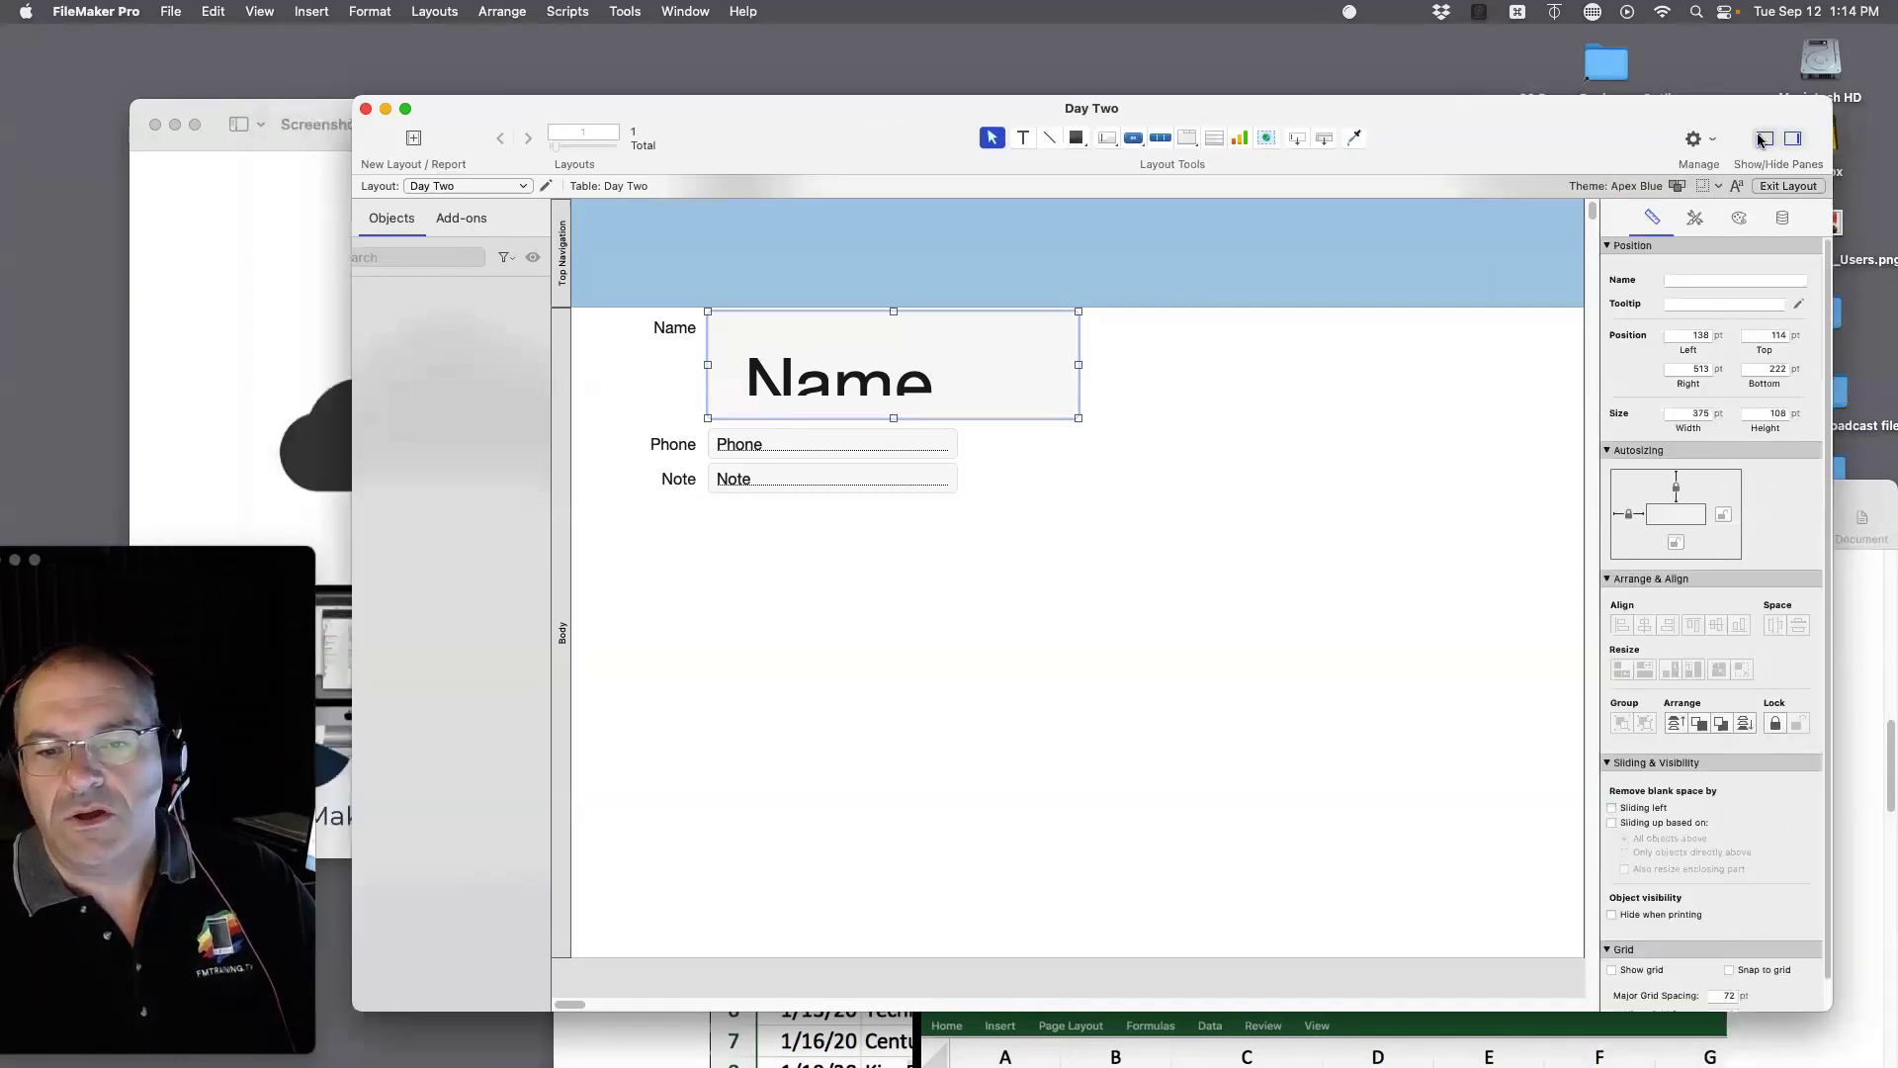
left_click(1764, 140)
left_click(1765, 141)
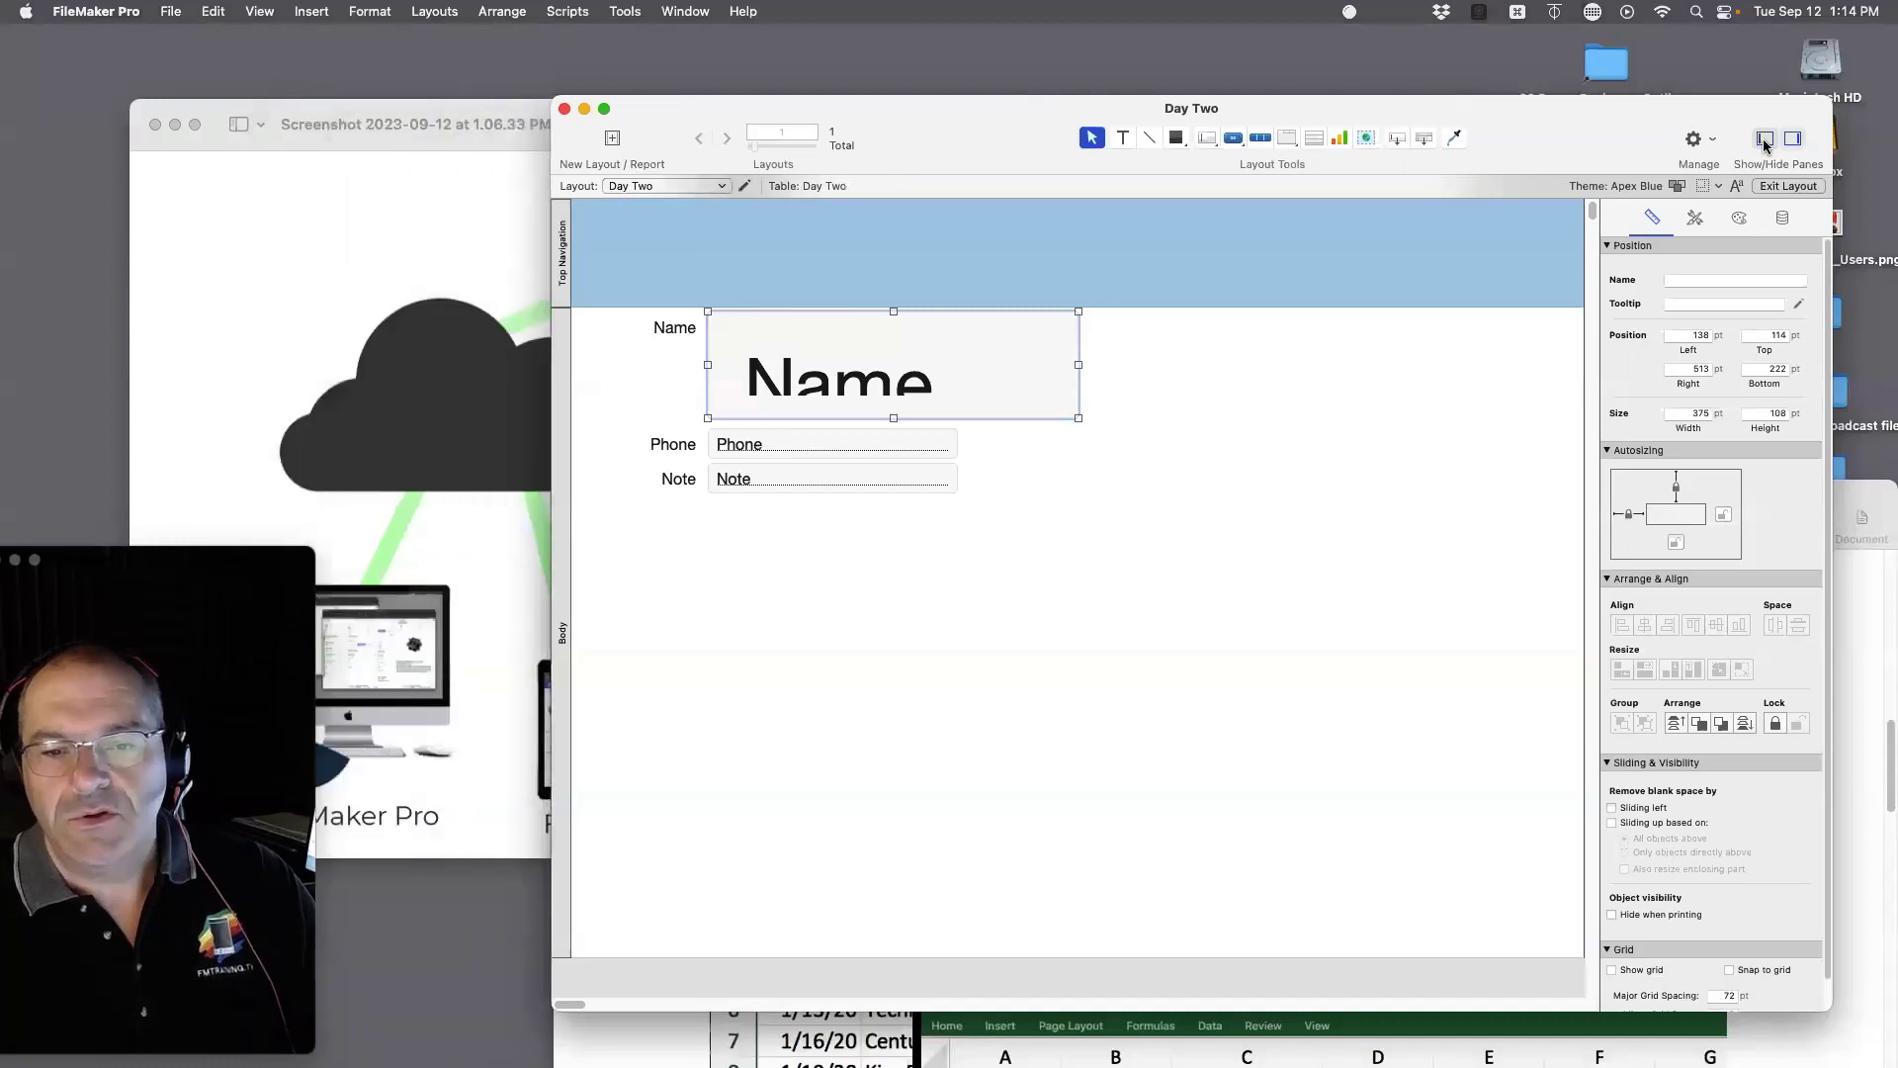
left_click(1764, 141)
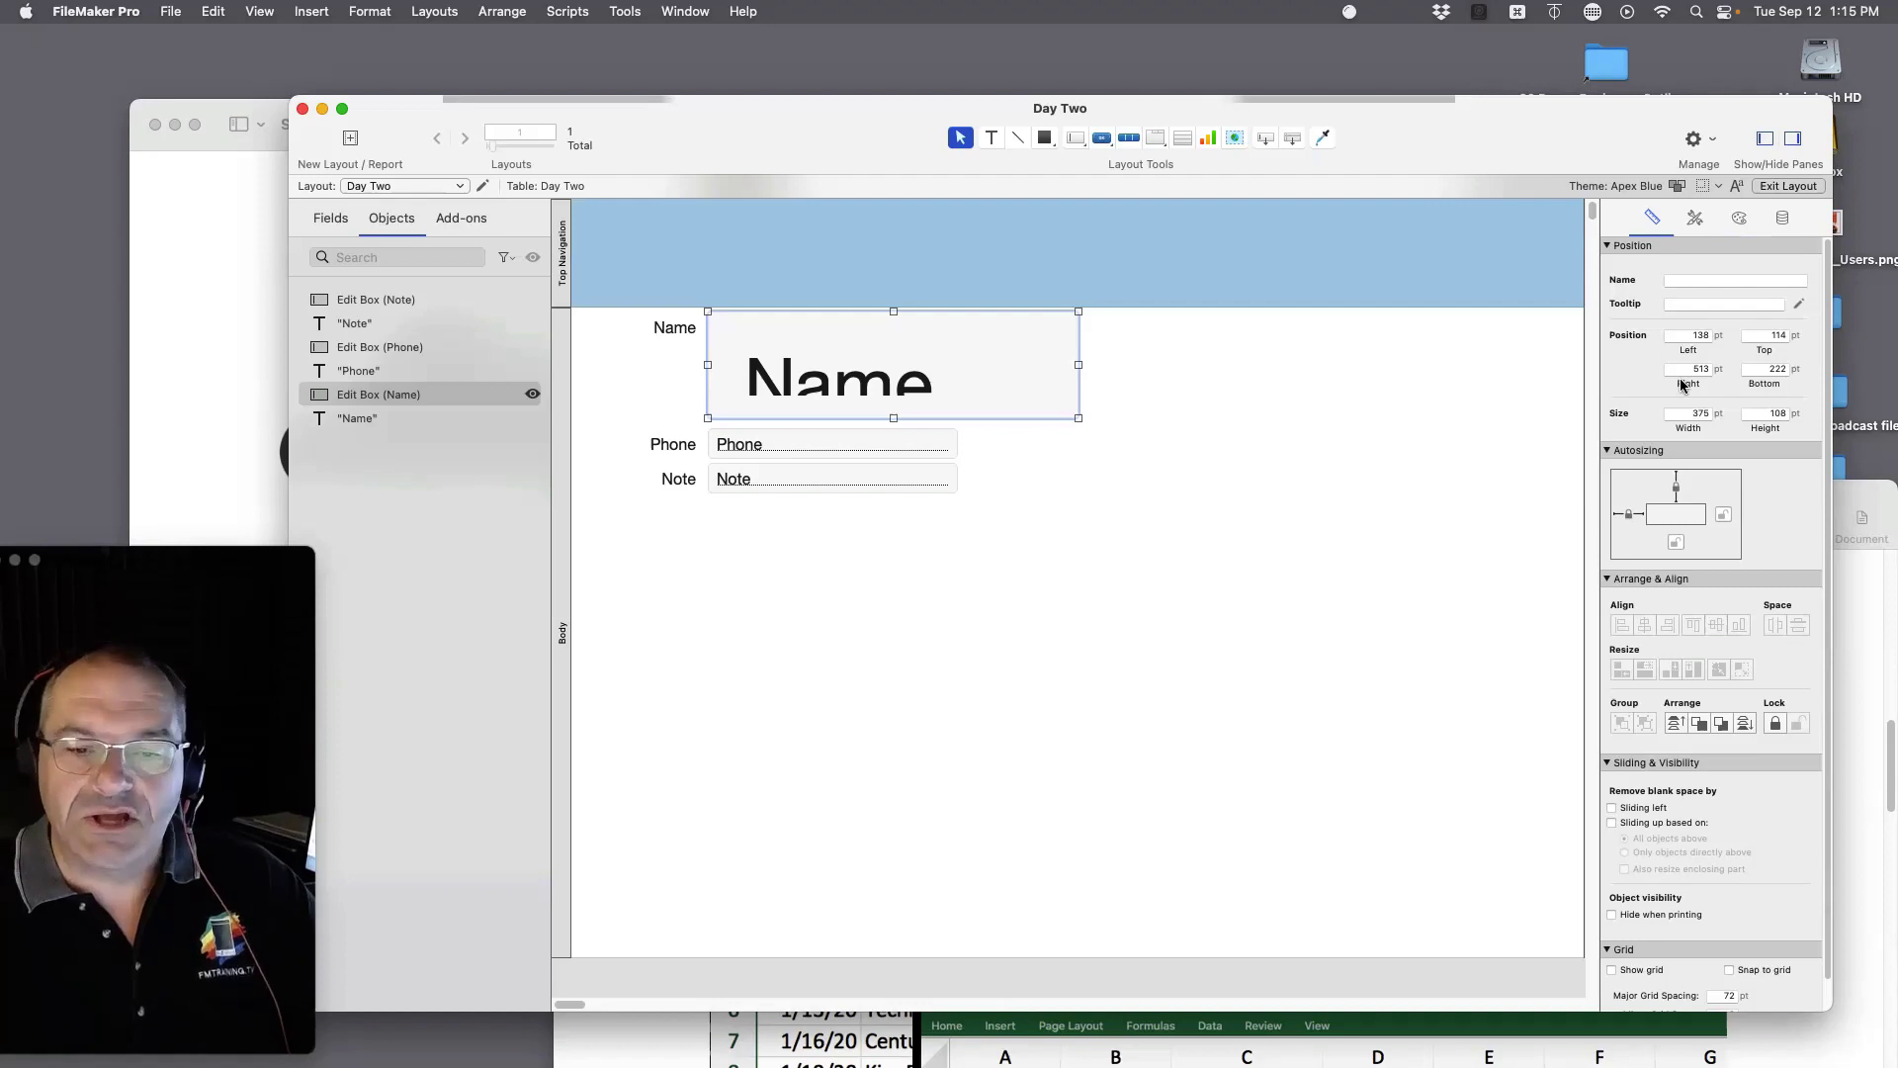
Step: Draw a square on the Day Two layout with the Rectangle tool
left_click(1782, 220)
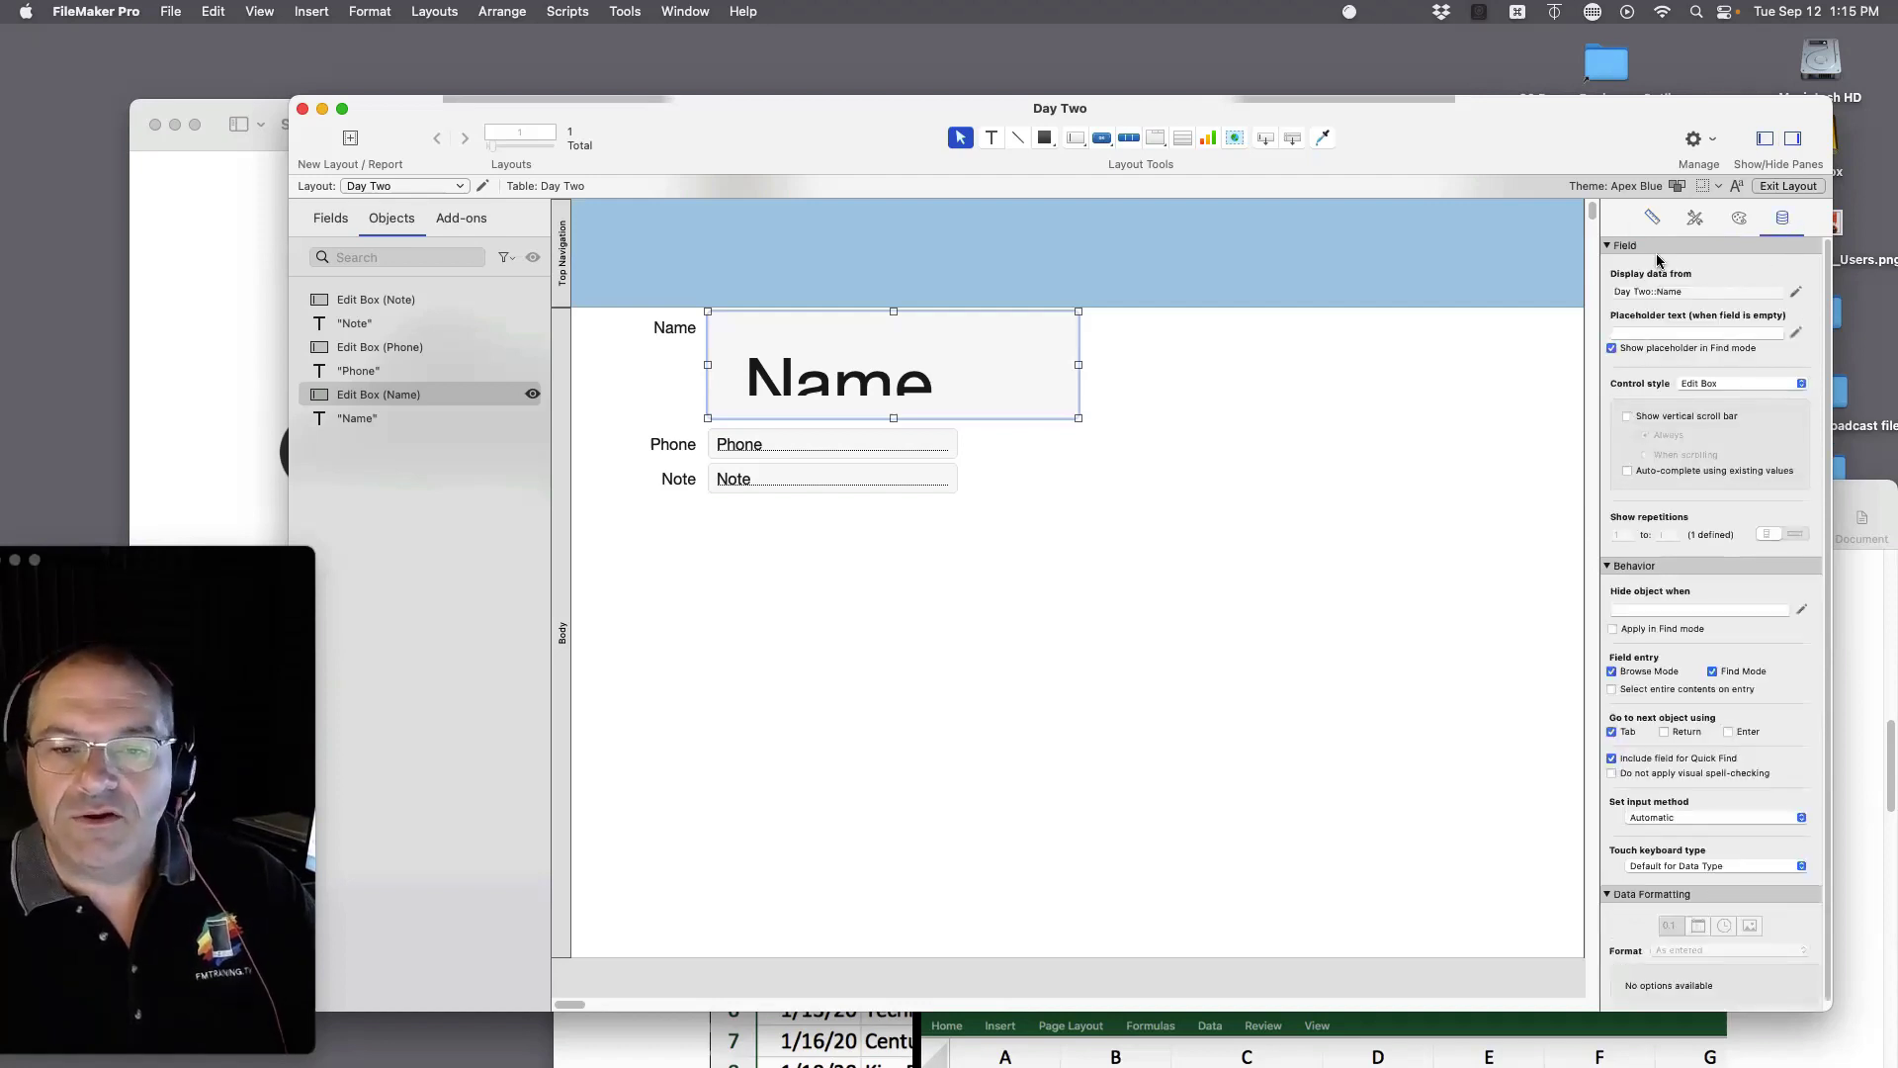
left_click(1044, 138)
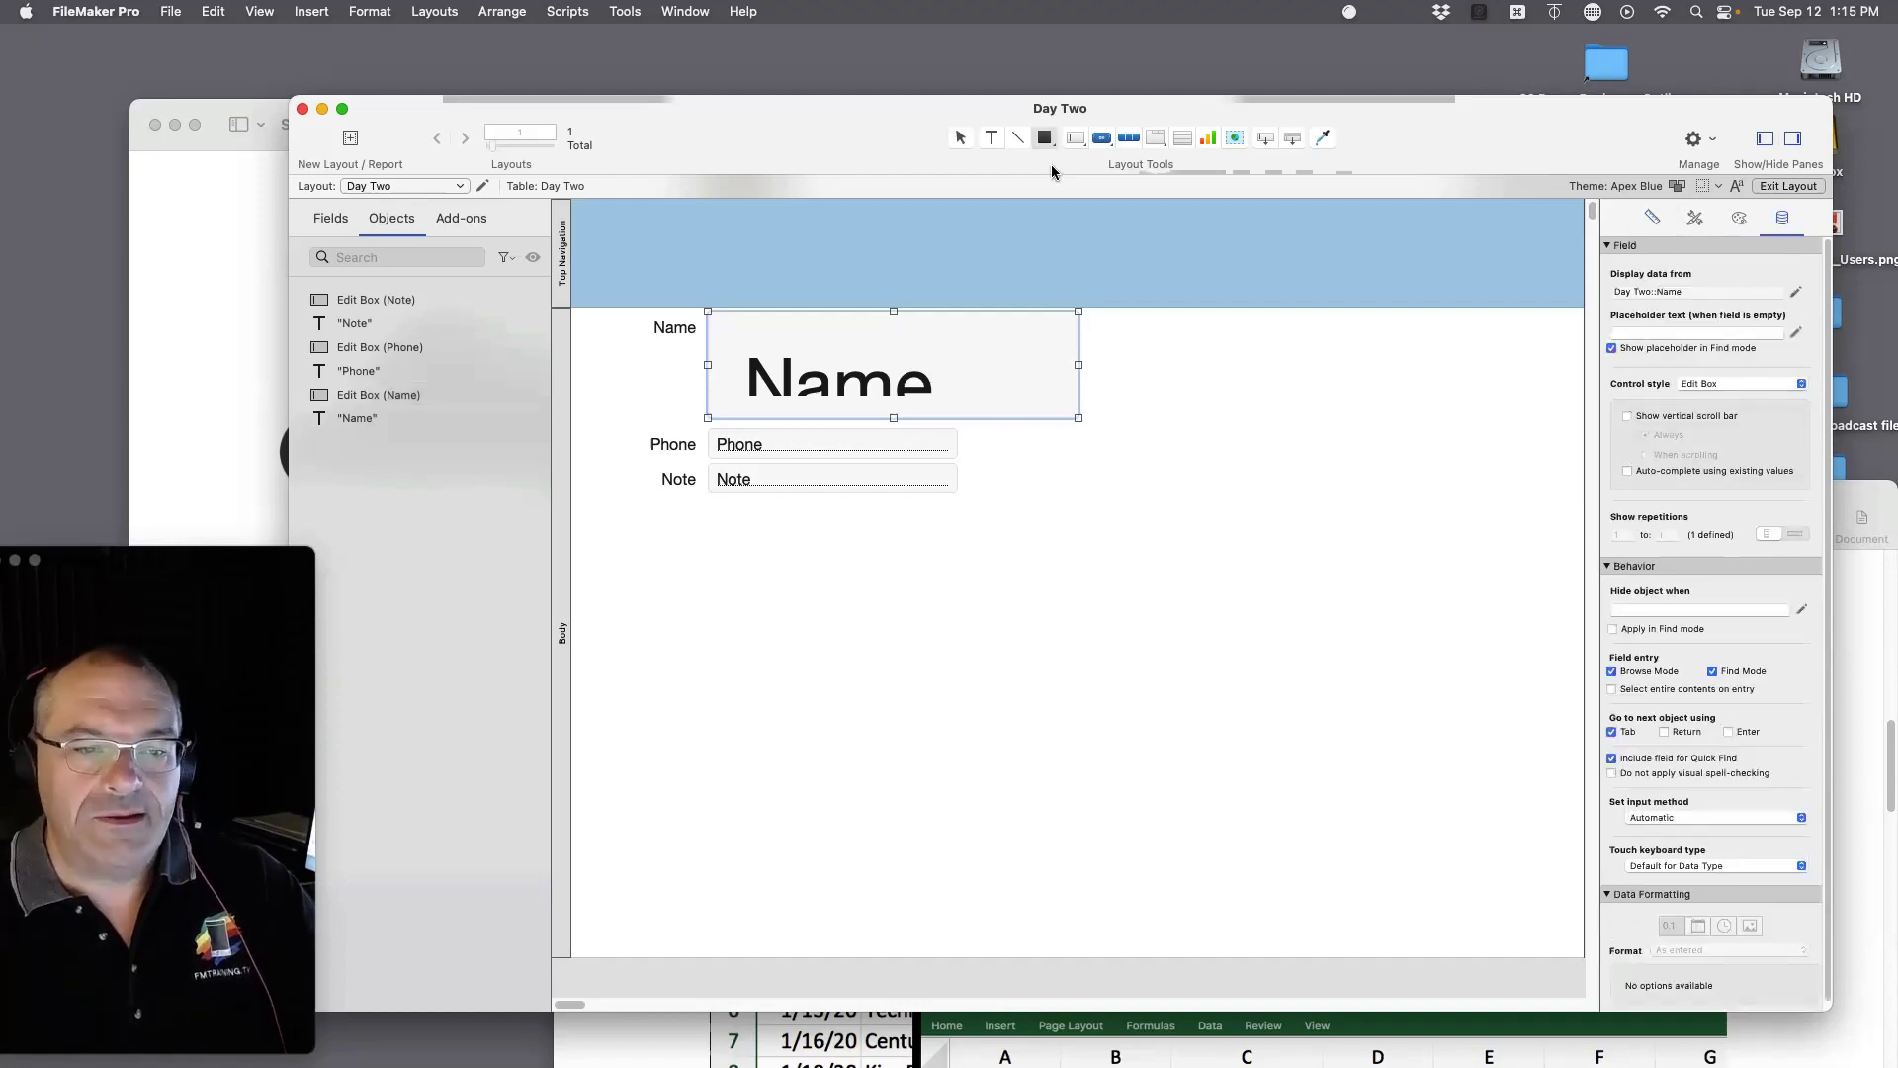
left_click_drag(1184, 438, 1345, 613)
left_click_drag(1279, 520, 1105, 438)
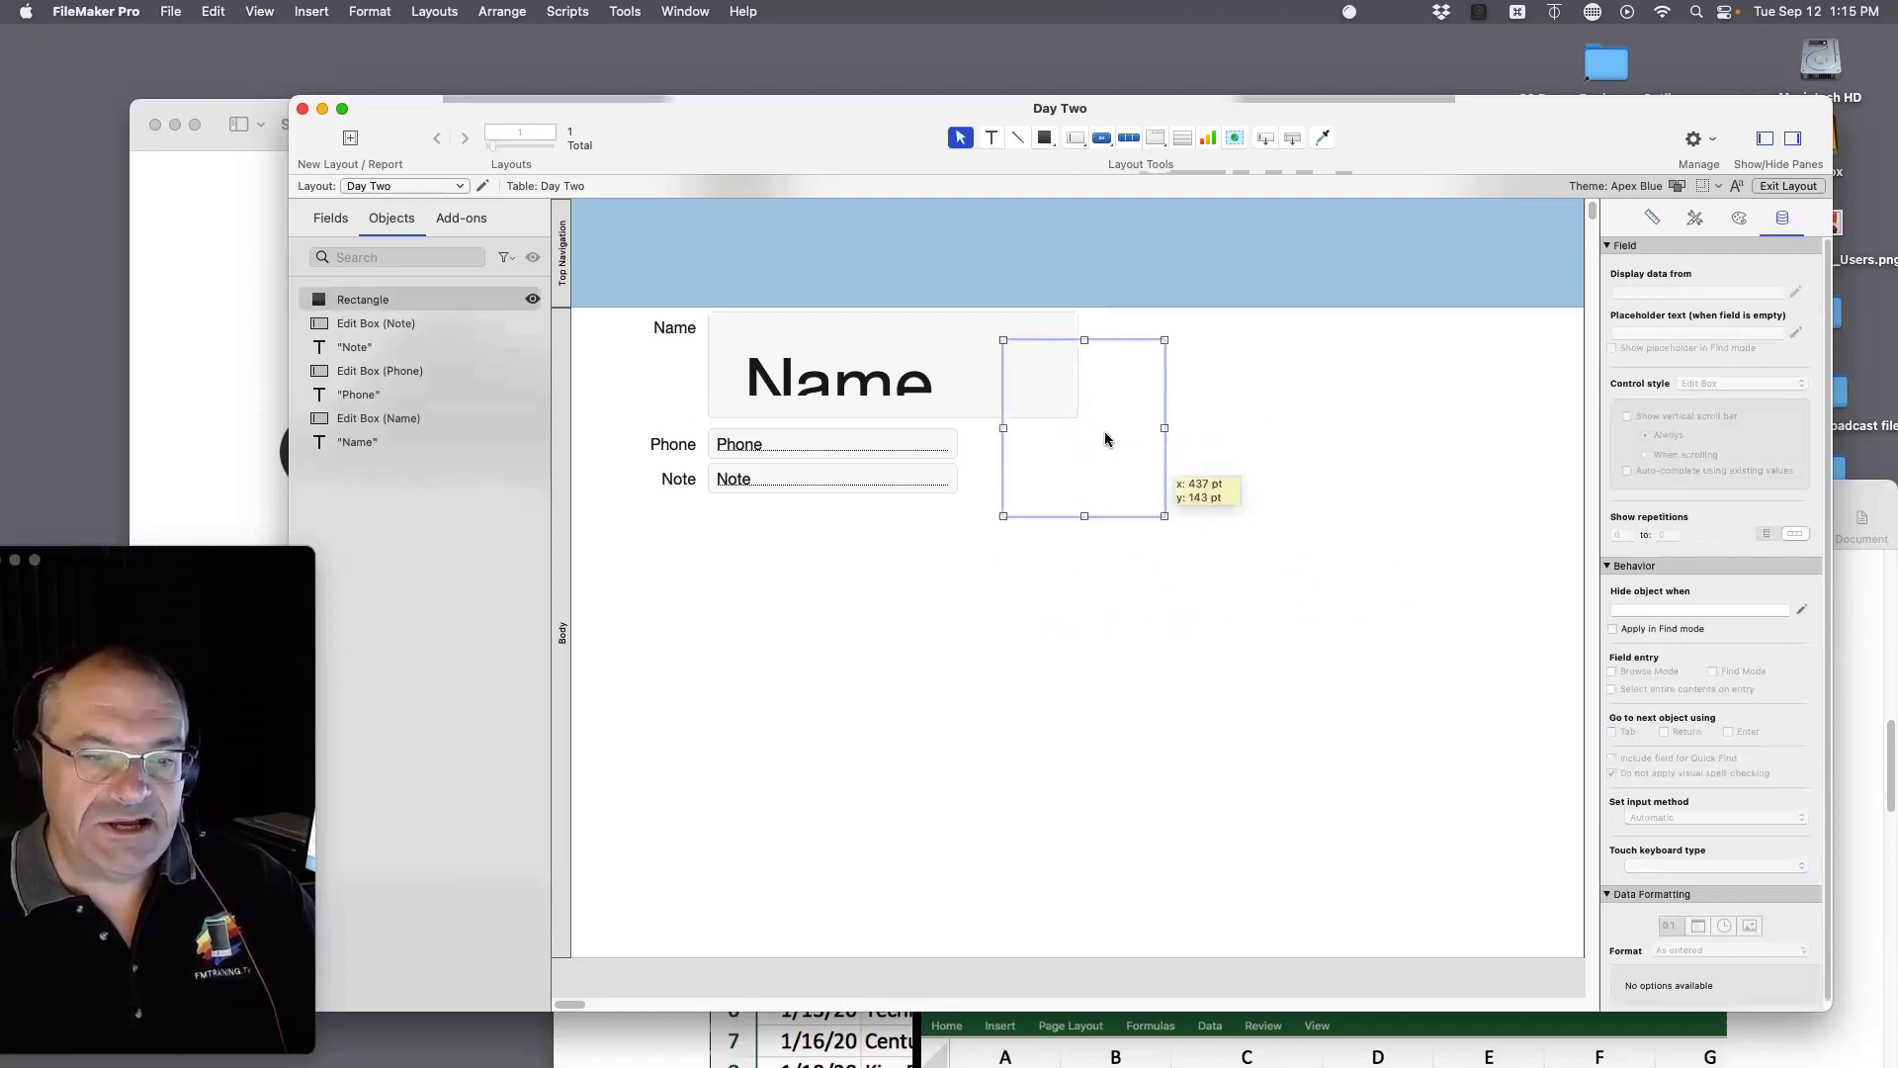
Step: Fill the square with red and move it below the Note field
left_click(1736, 188)
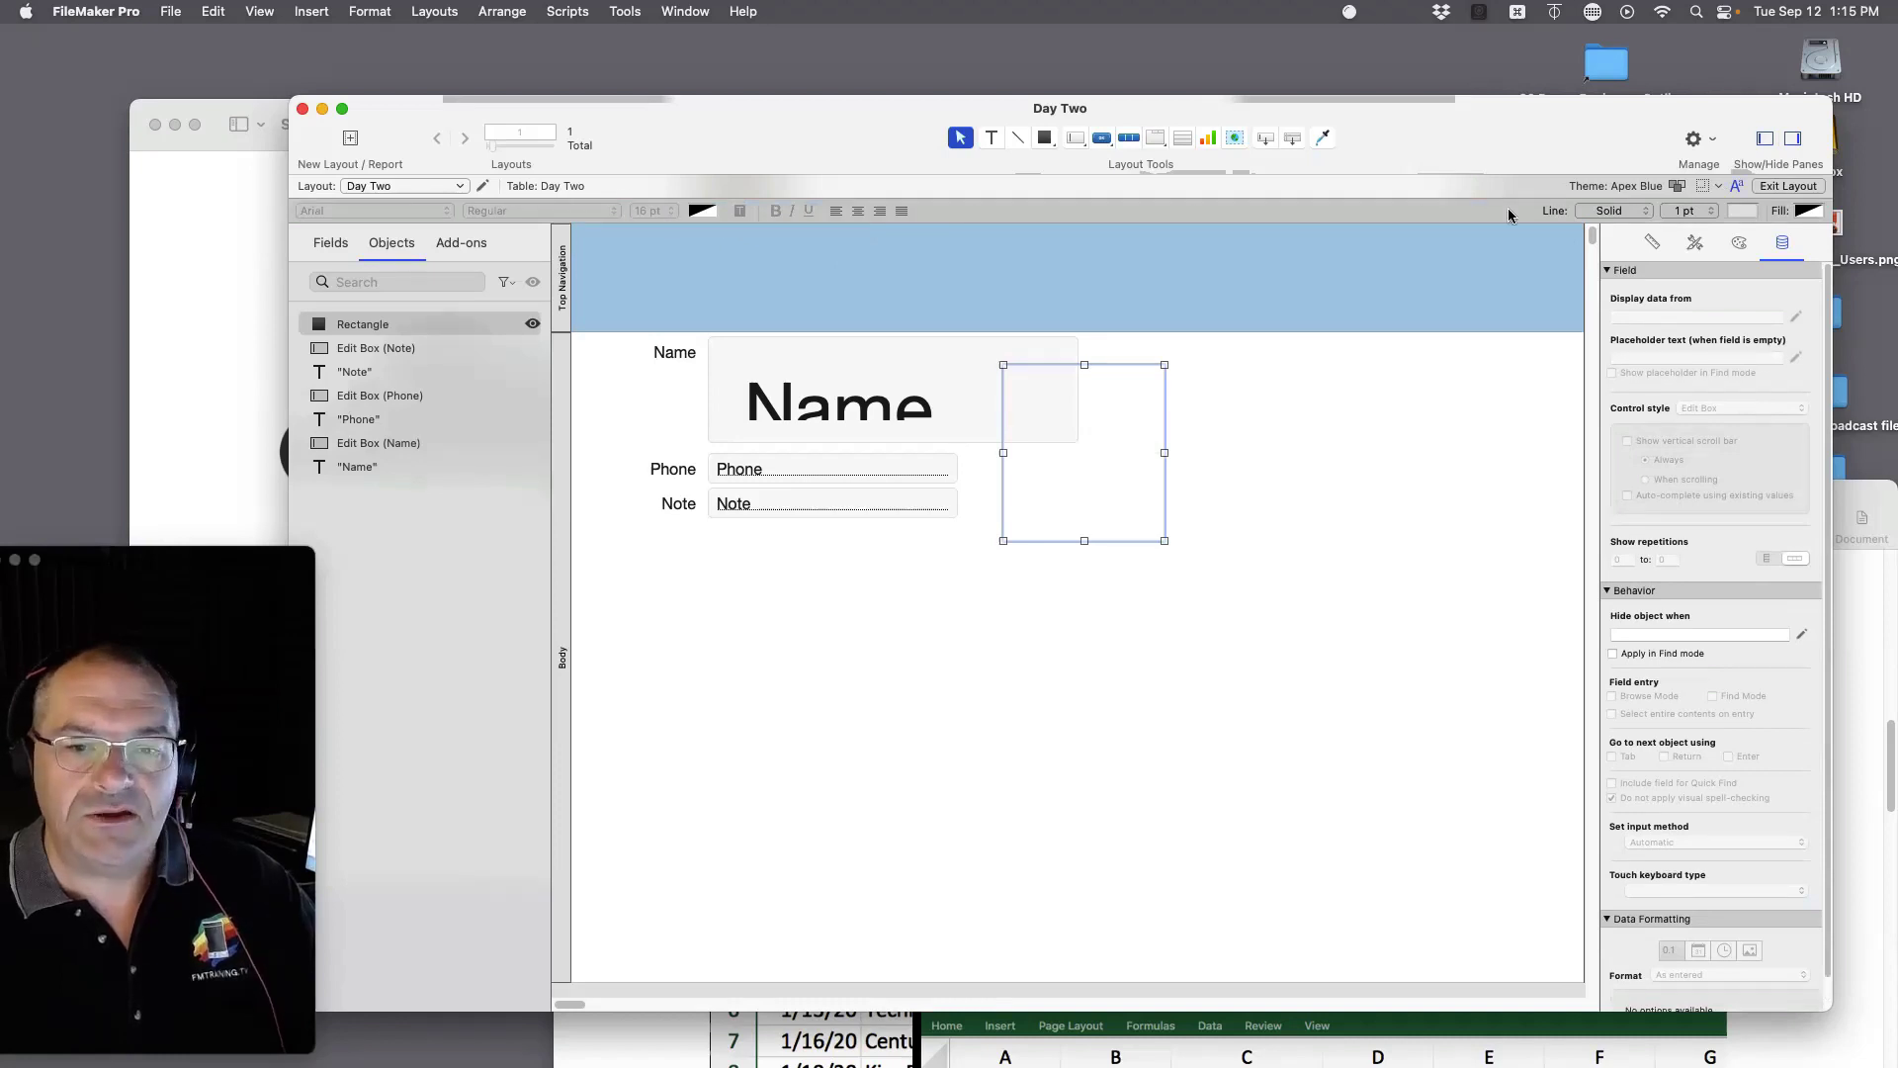
left_click(1809, 210)
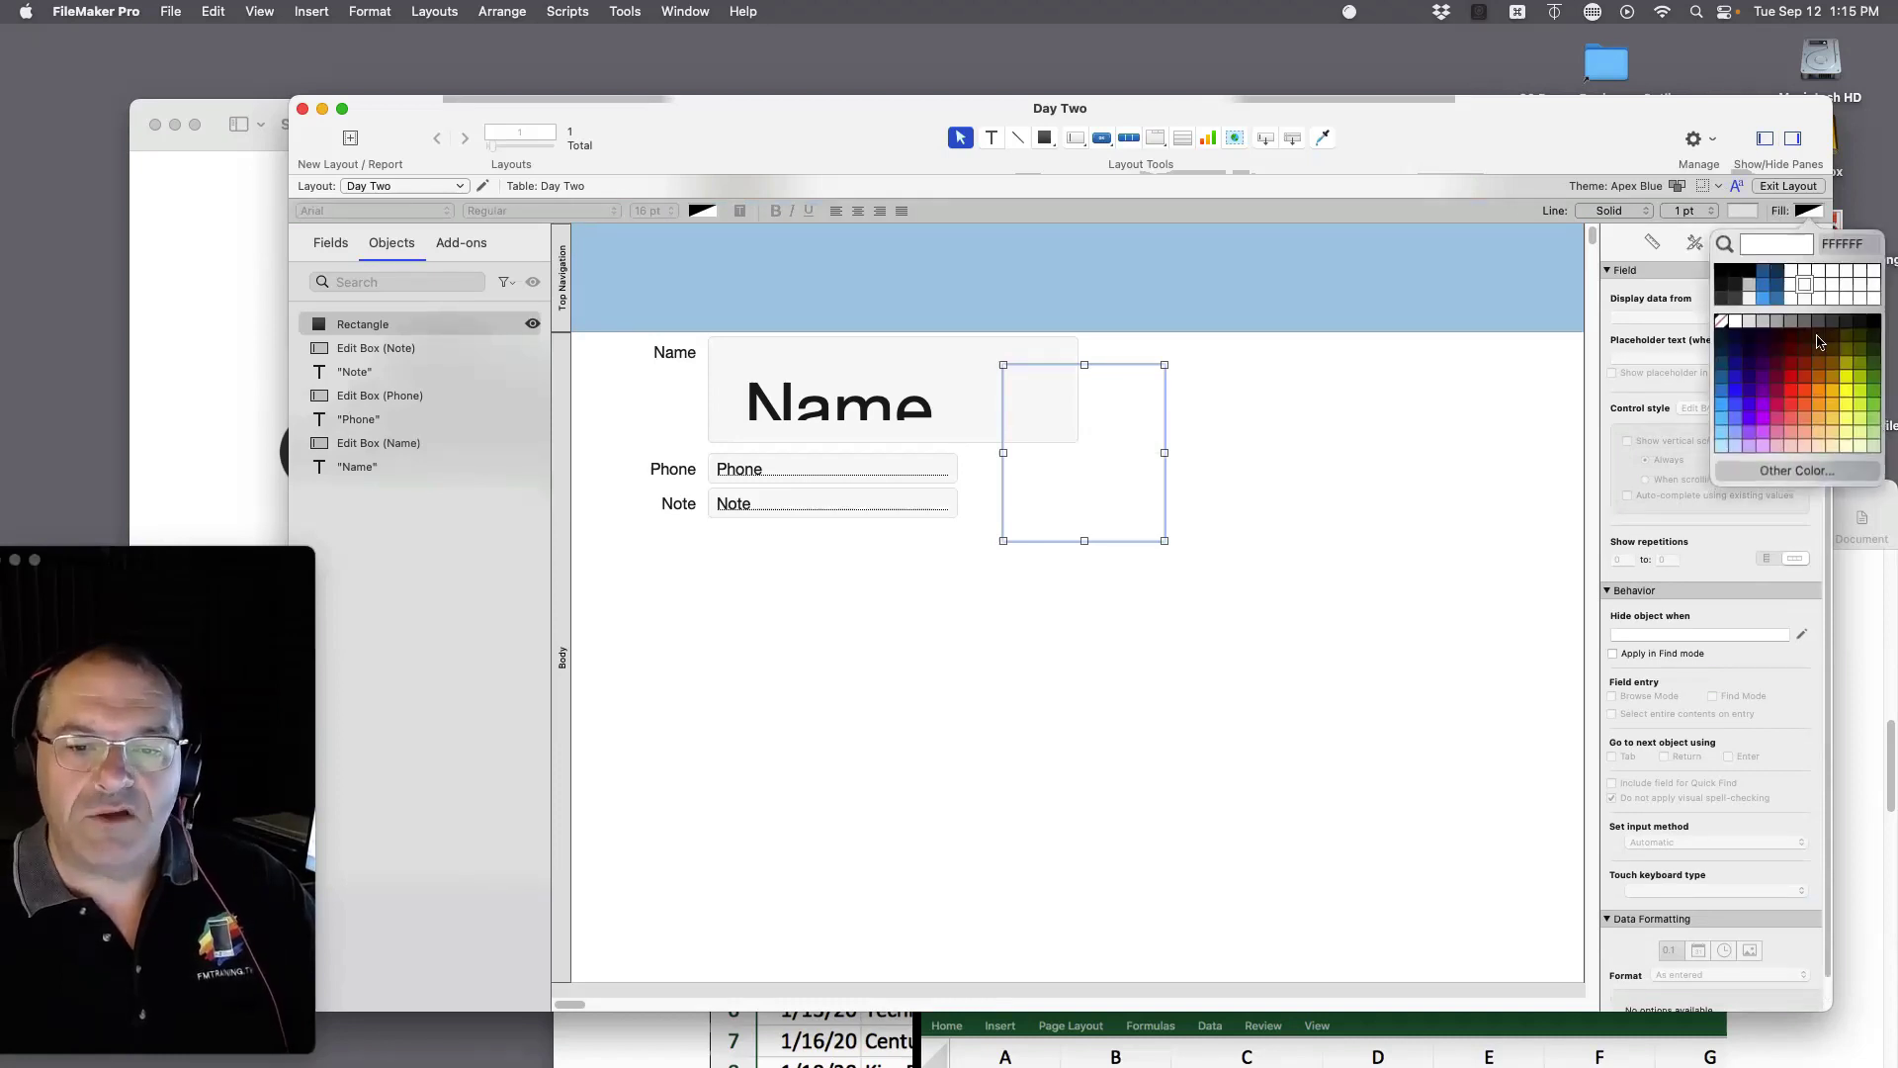
left_click(1786, 387)
left_click_drag(1068, 484, 686, 654)
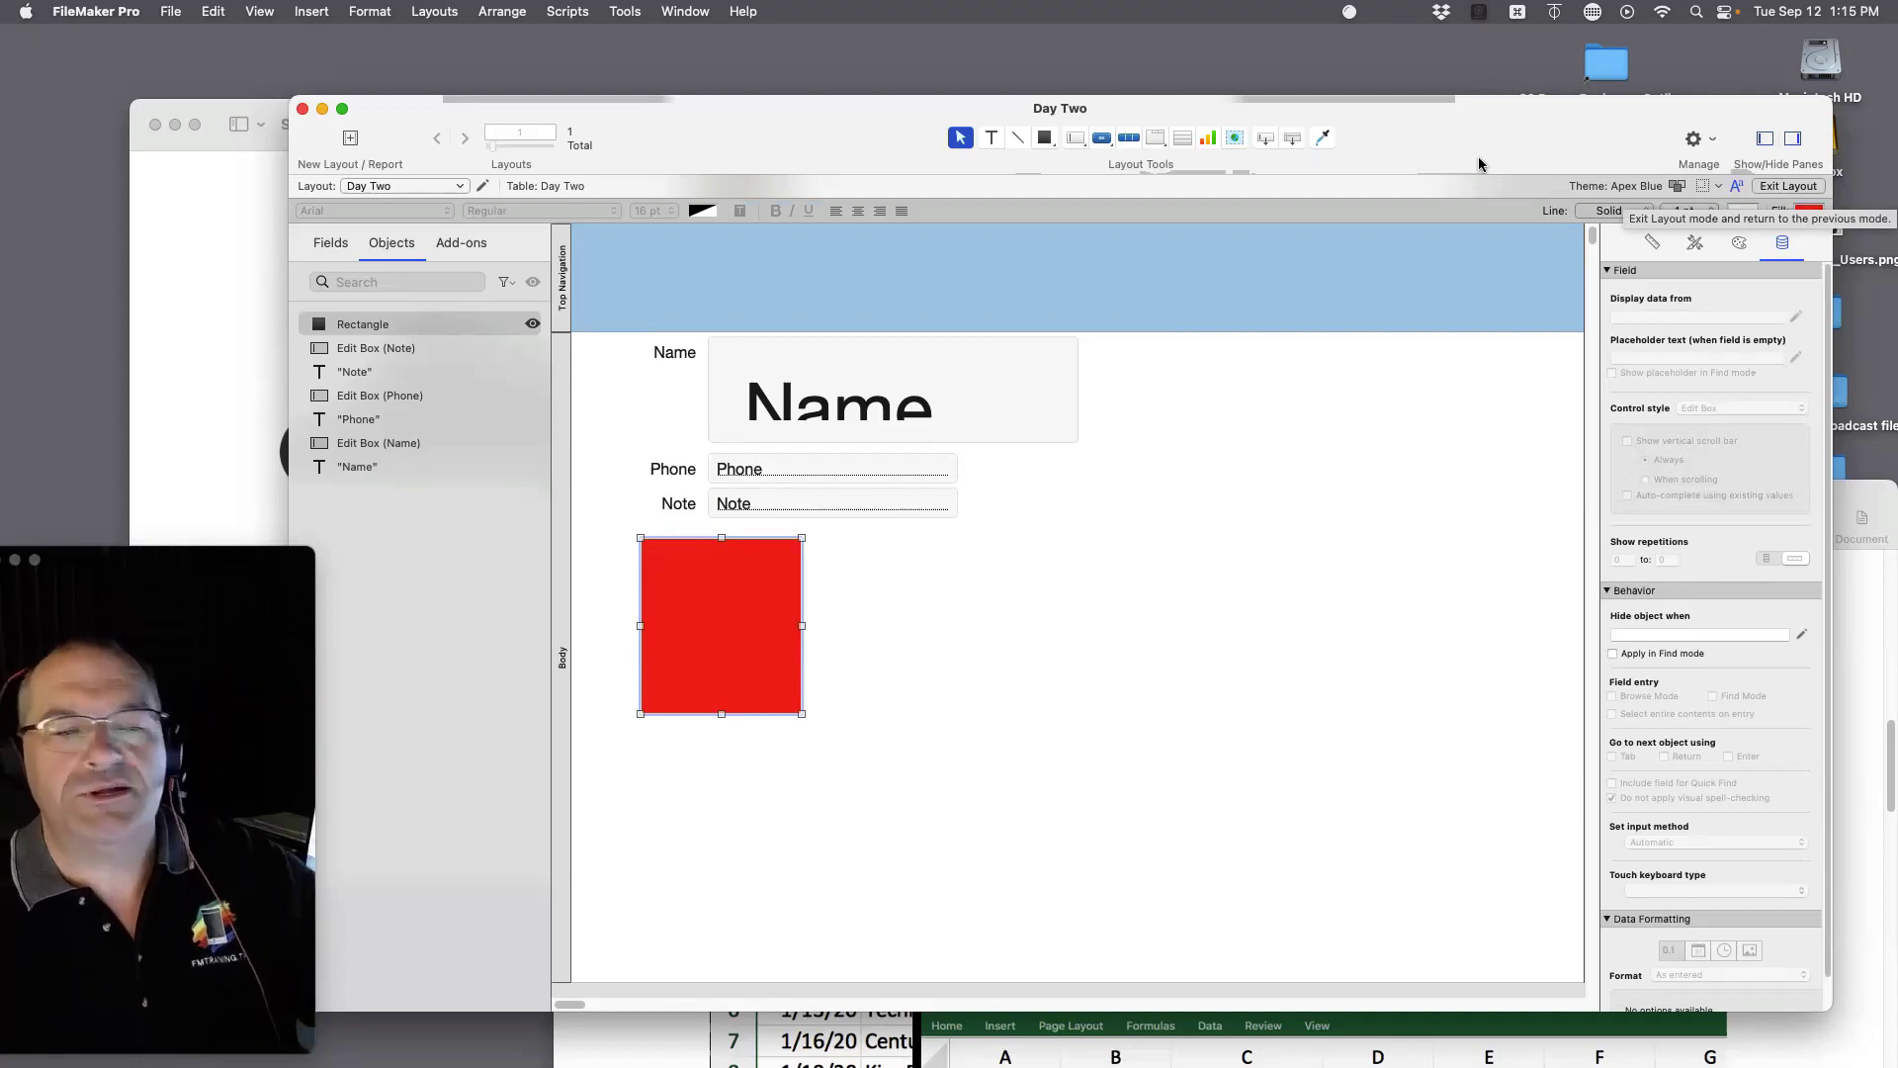
left_click(271, 12)
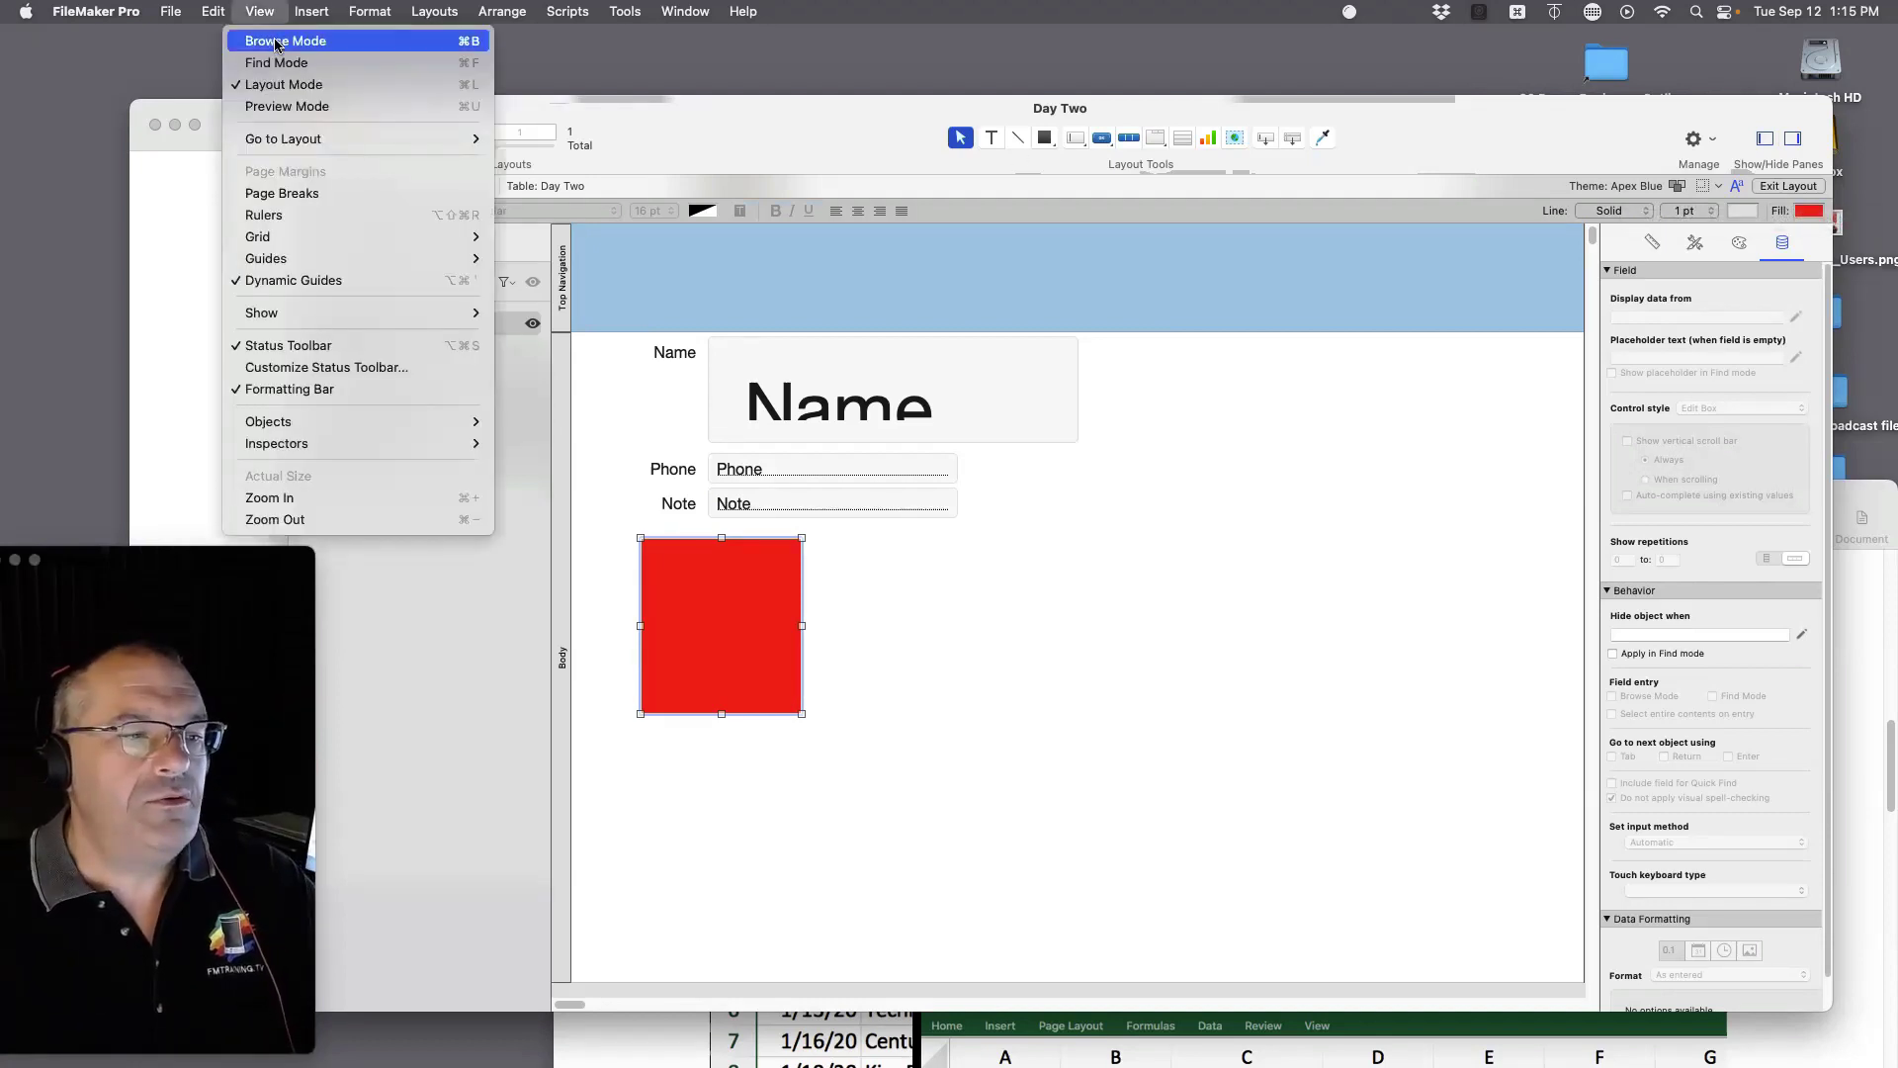
left_click(277, 42)
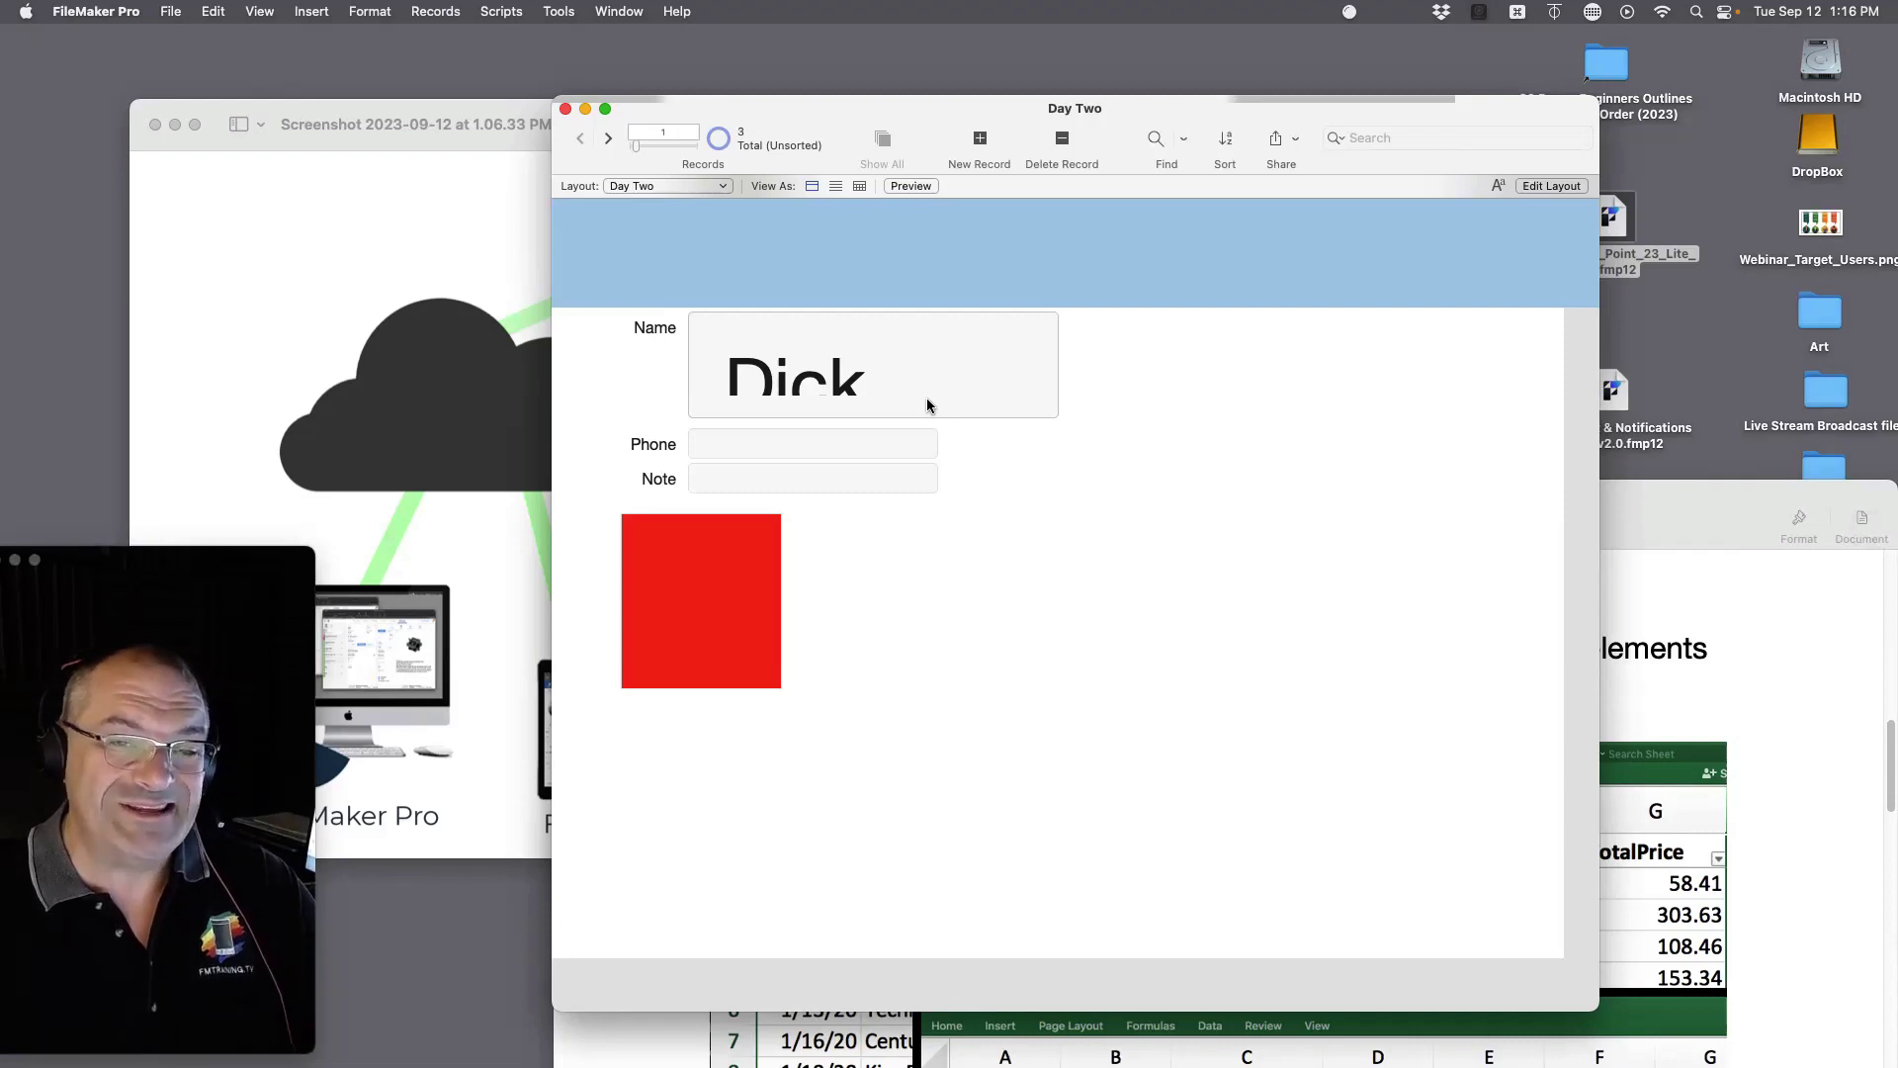
key("super+l")
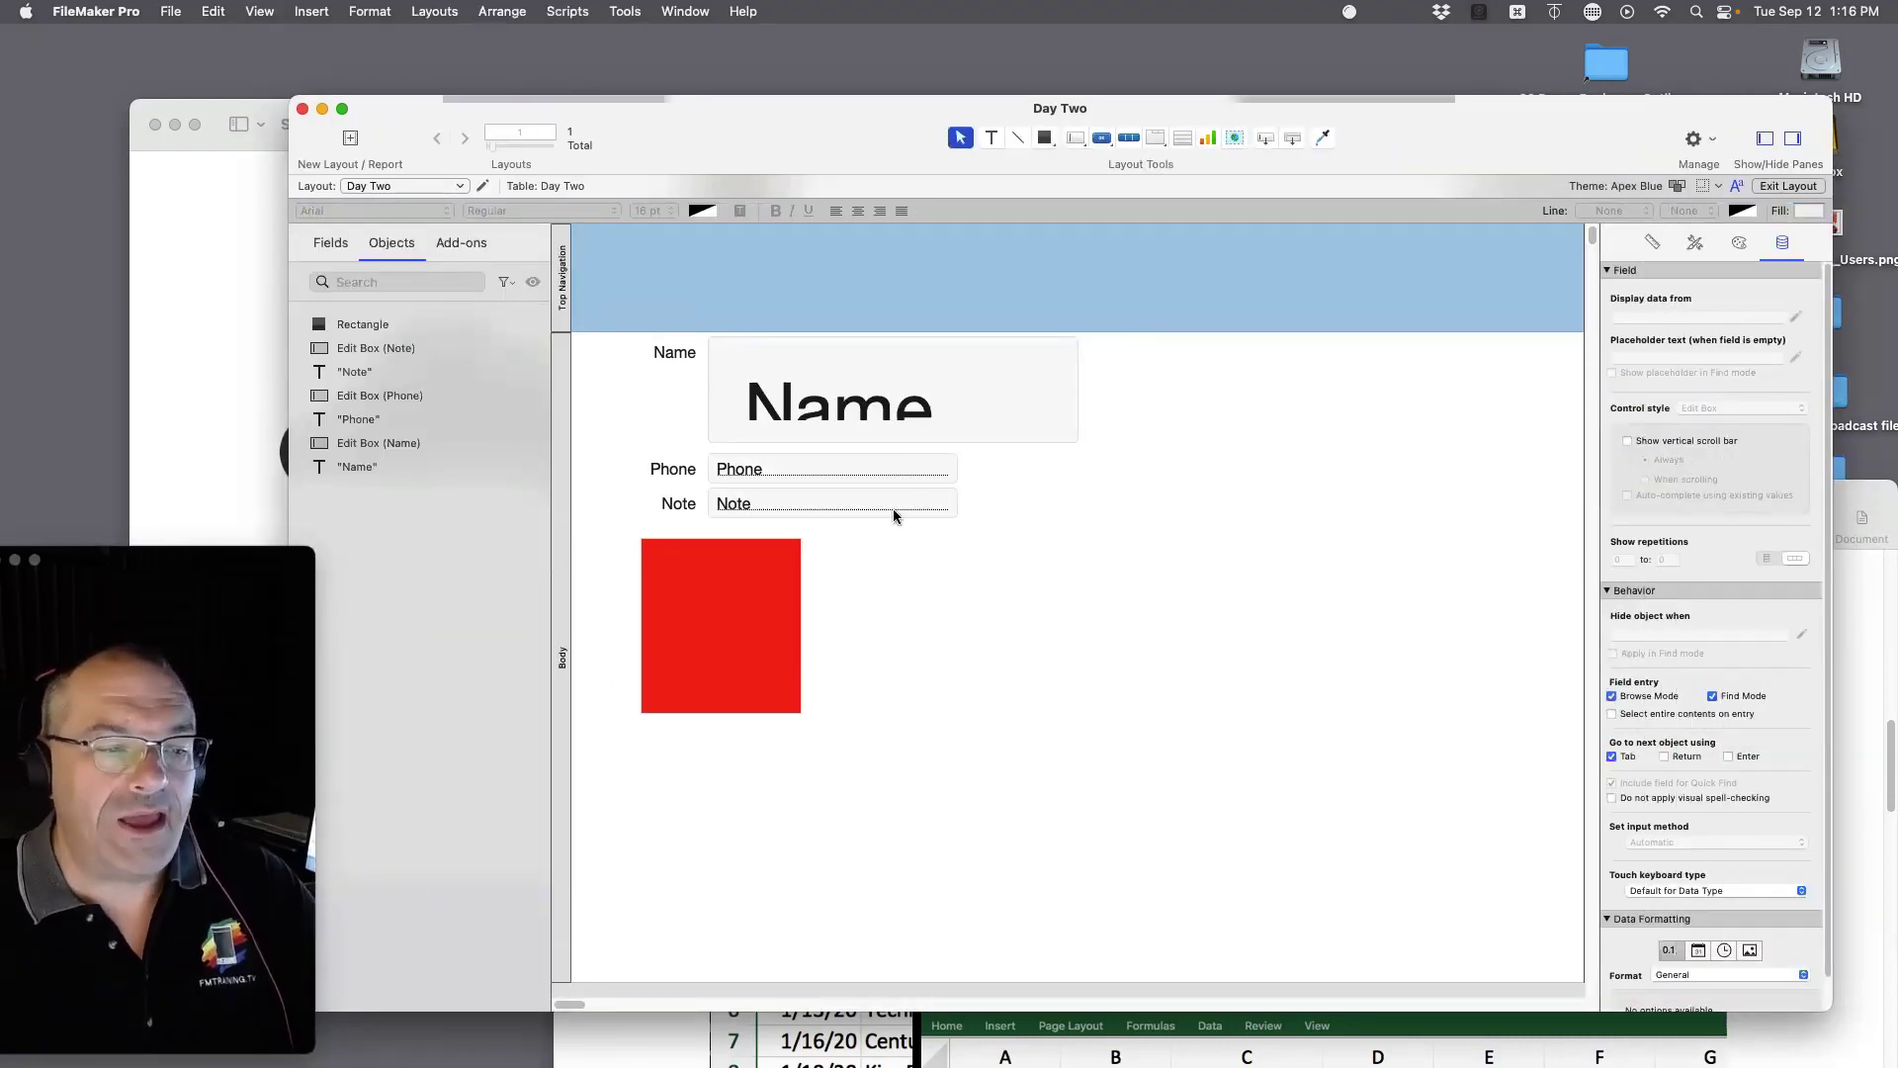
key("super+b")
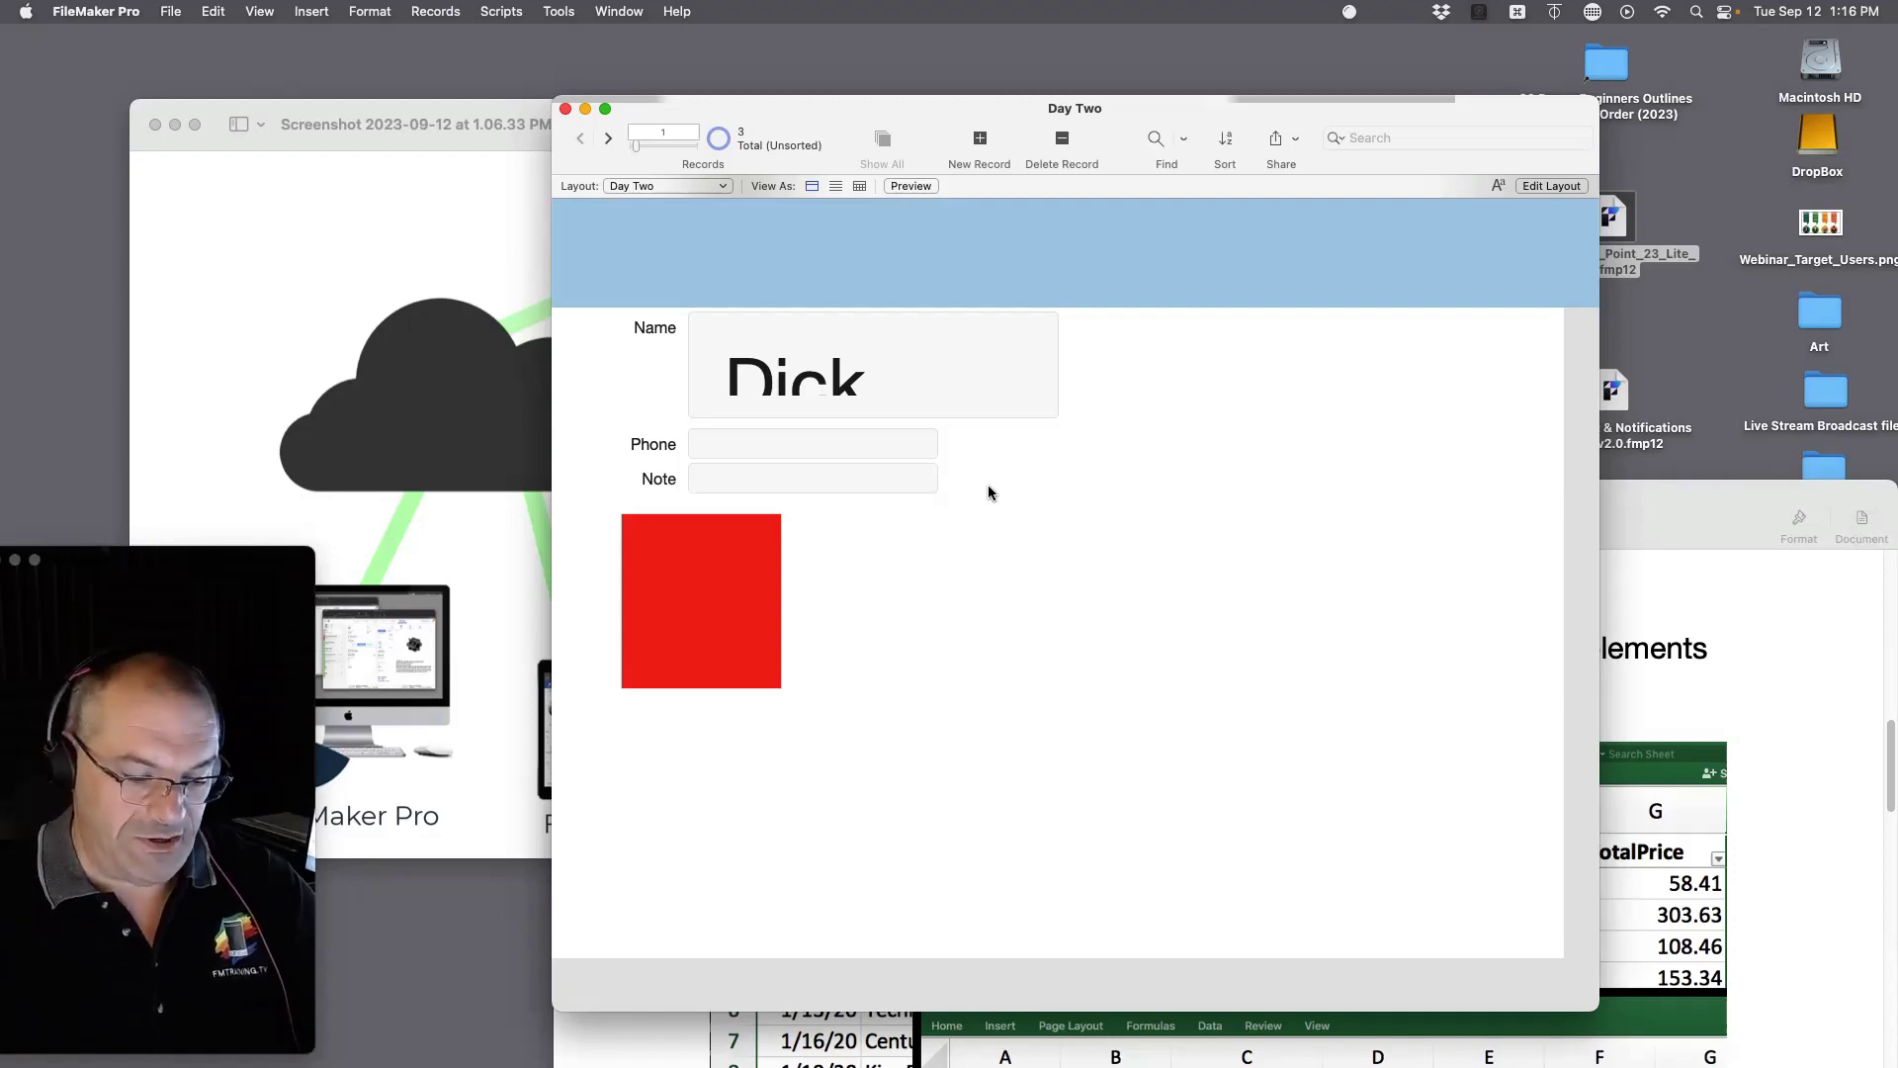
key("super+l")
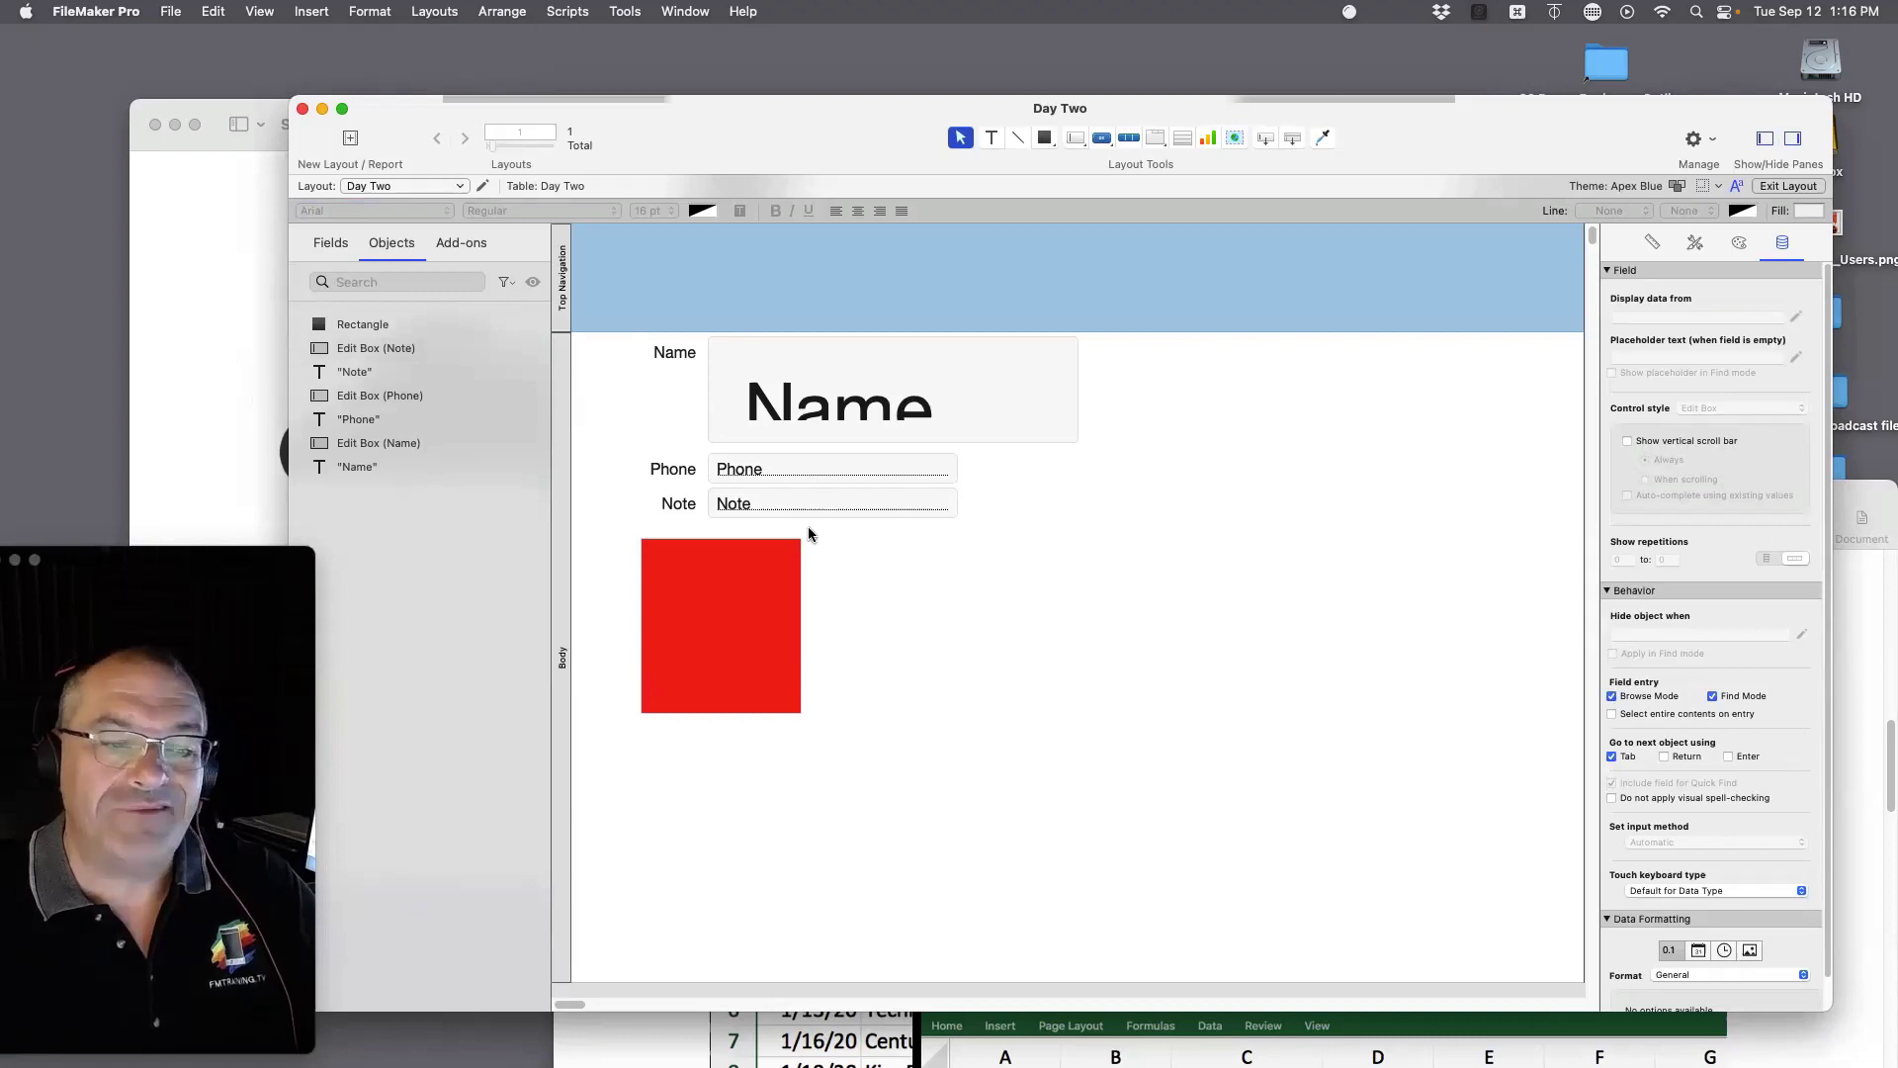
key("super+b")
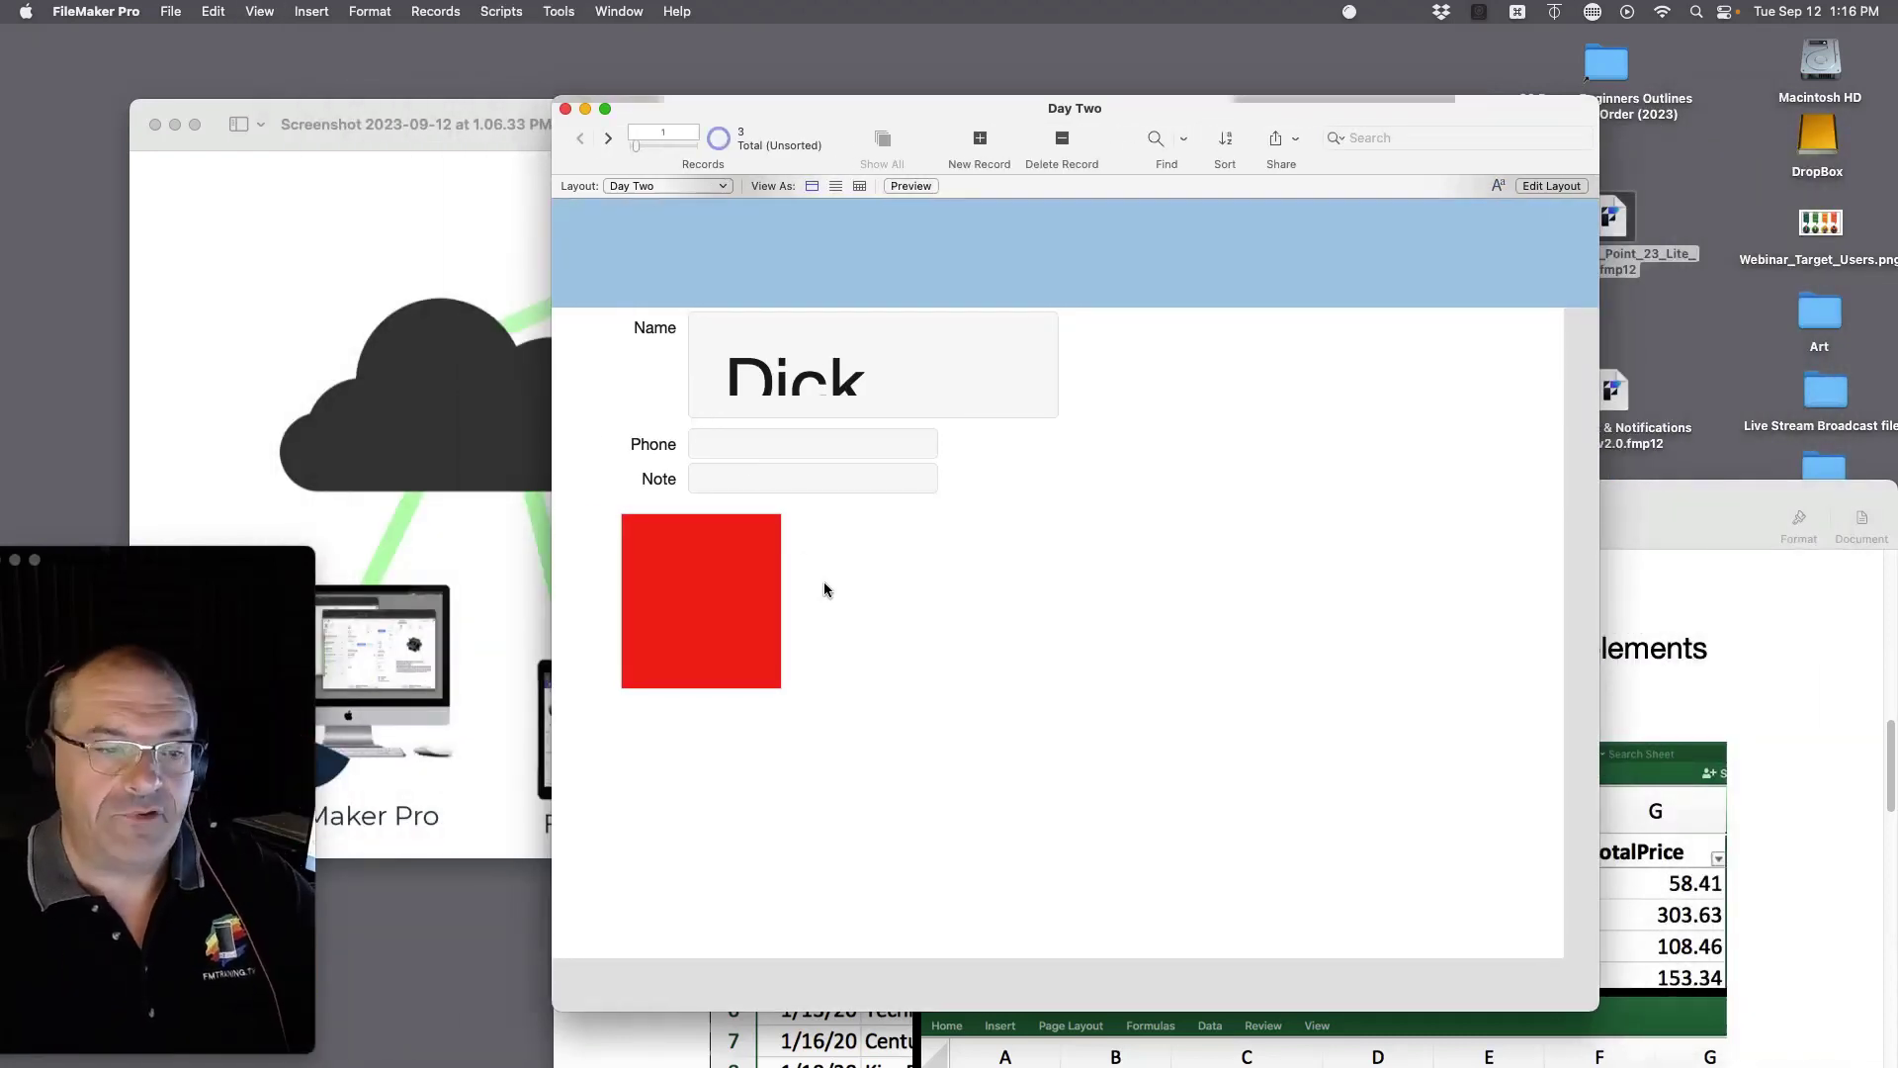
key("super+l")
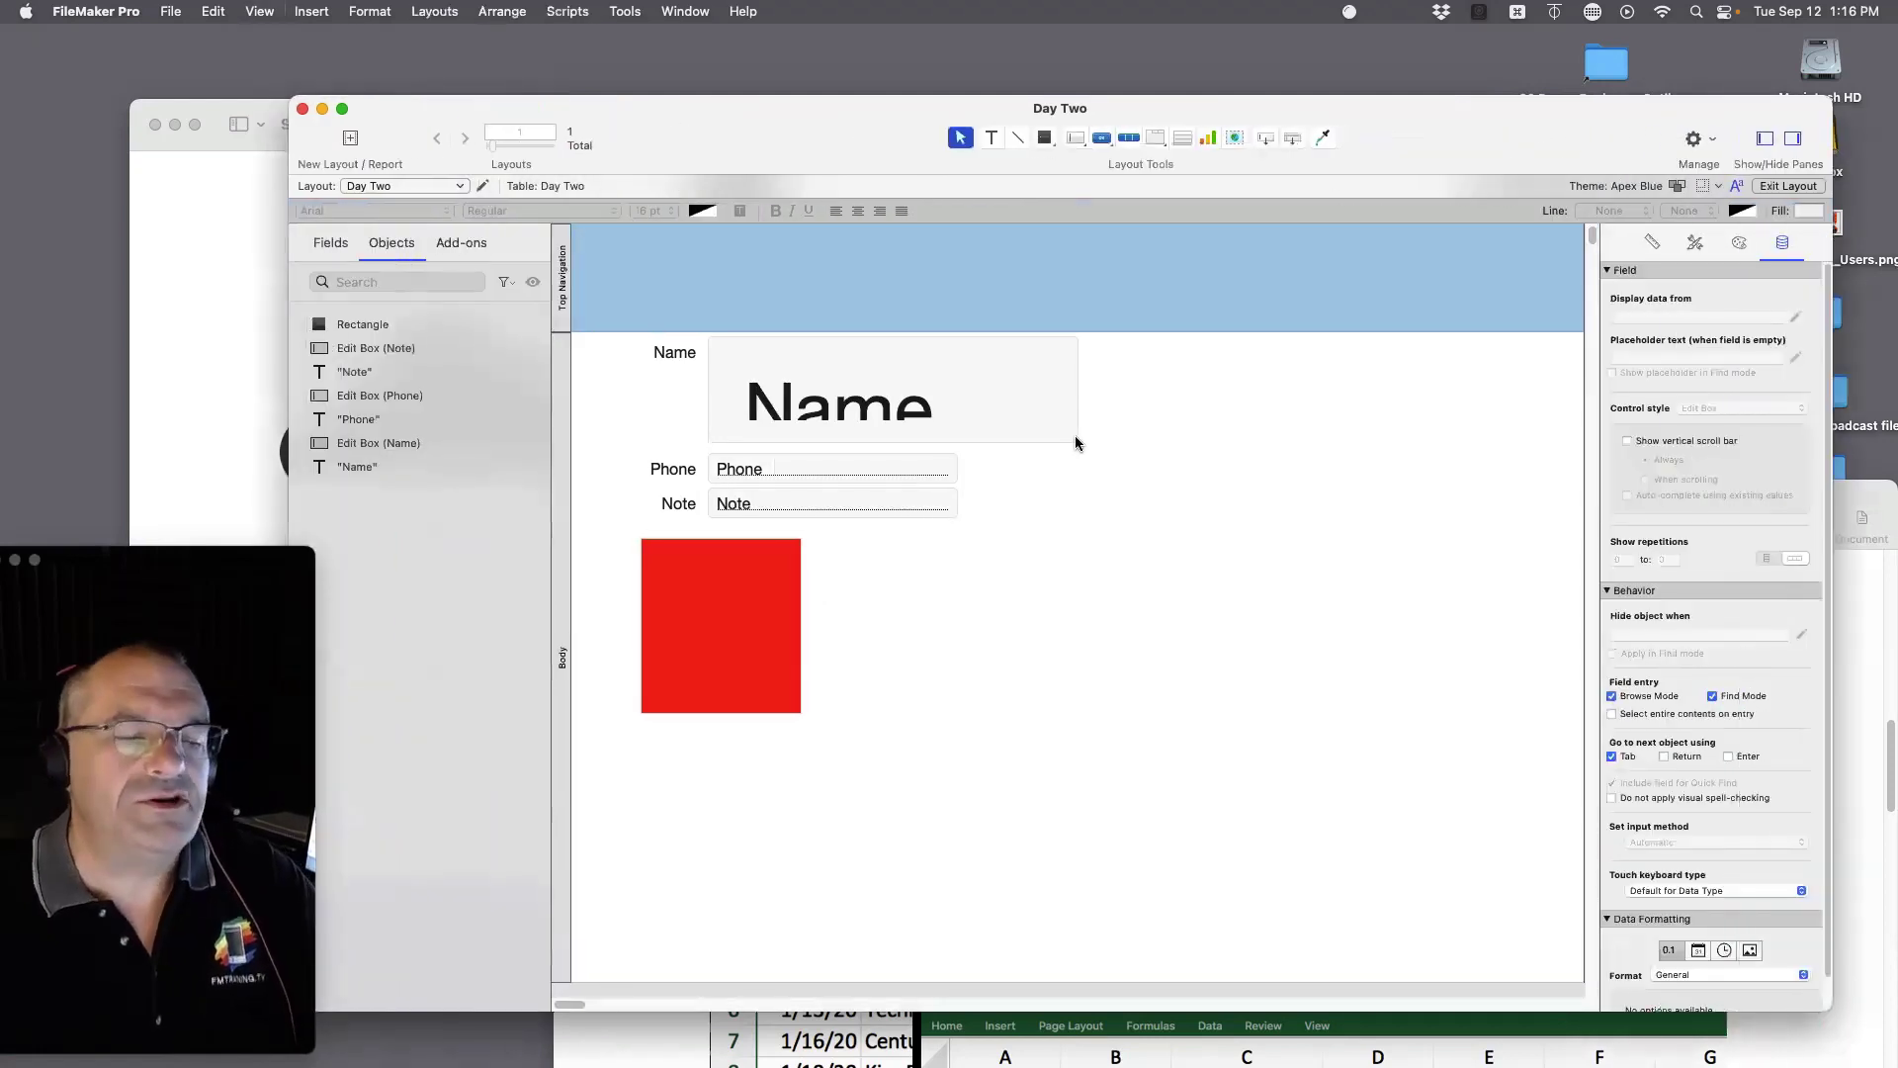
left_click(960, 412)
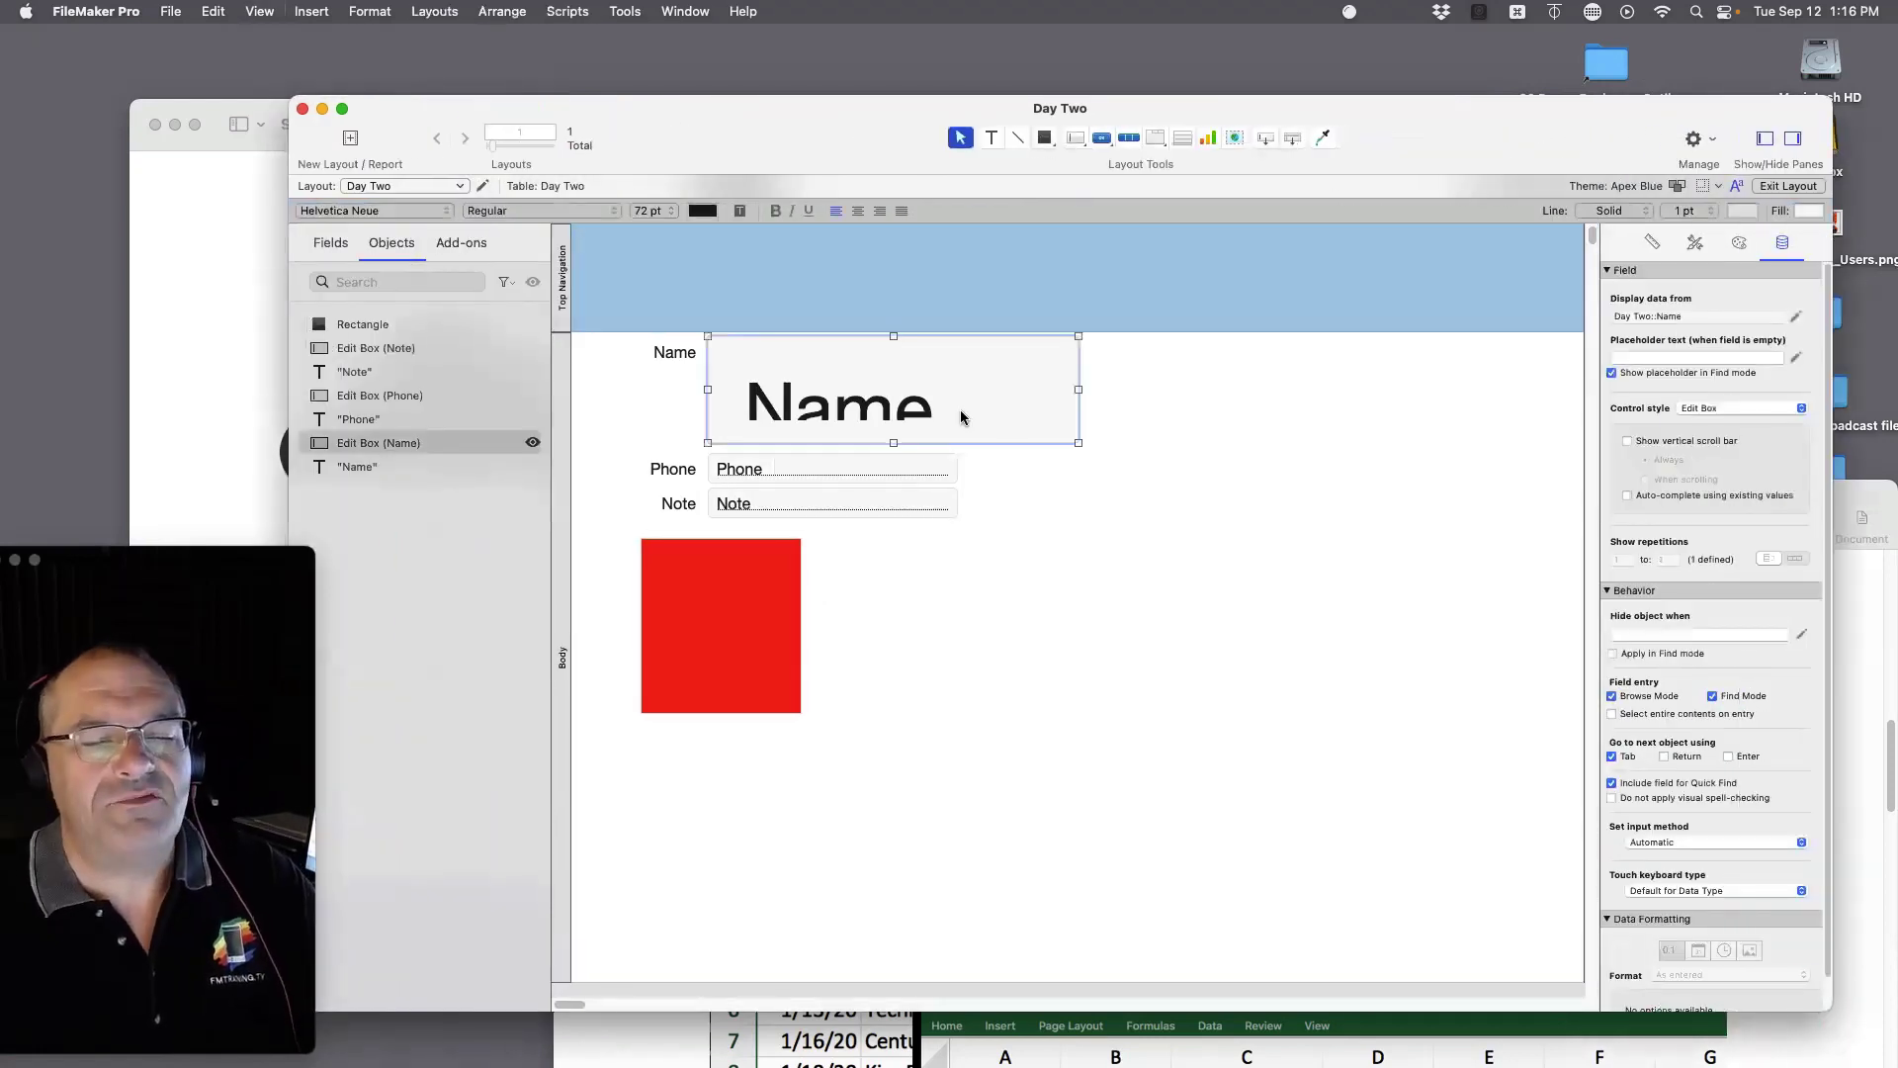
Step: Set the Name field's text size to 12 point, then 13 point
left_click(651, 210)
left_click(653, 123)
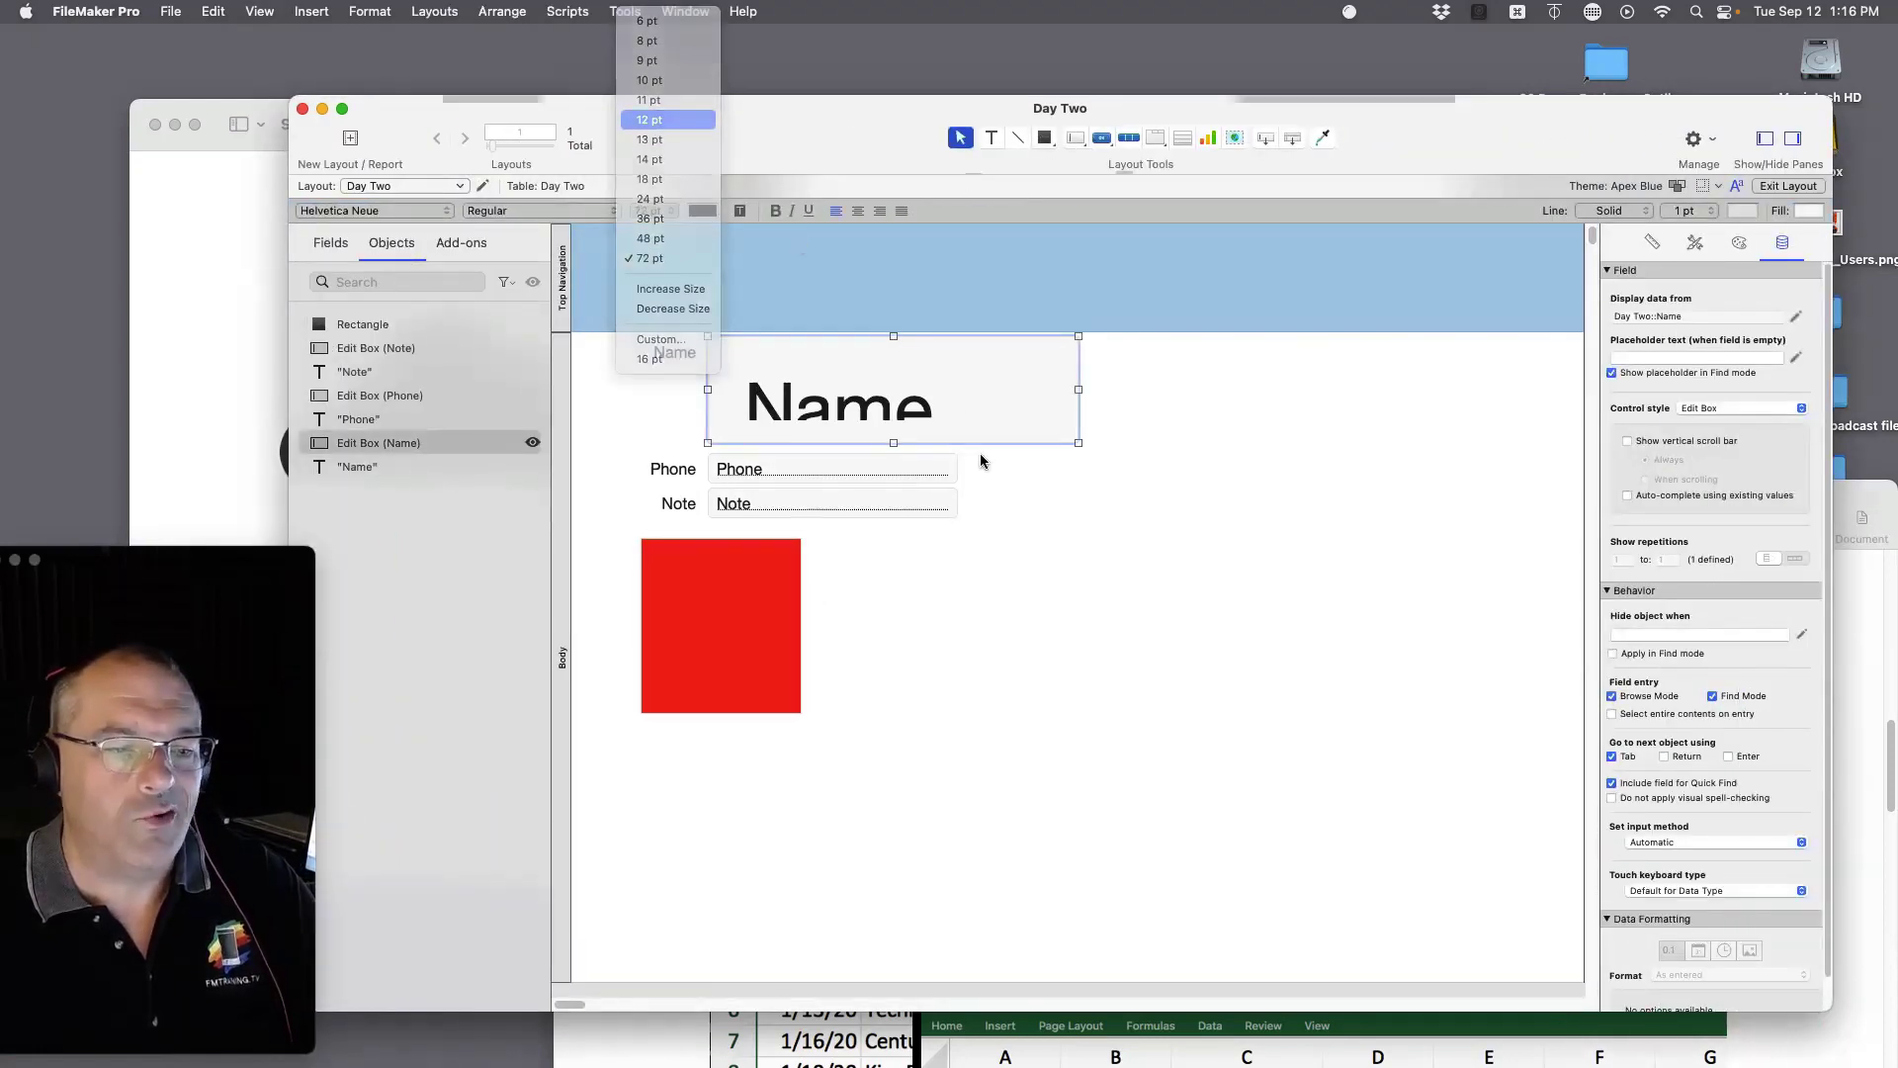
left_click(651, 211)
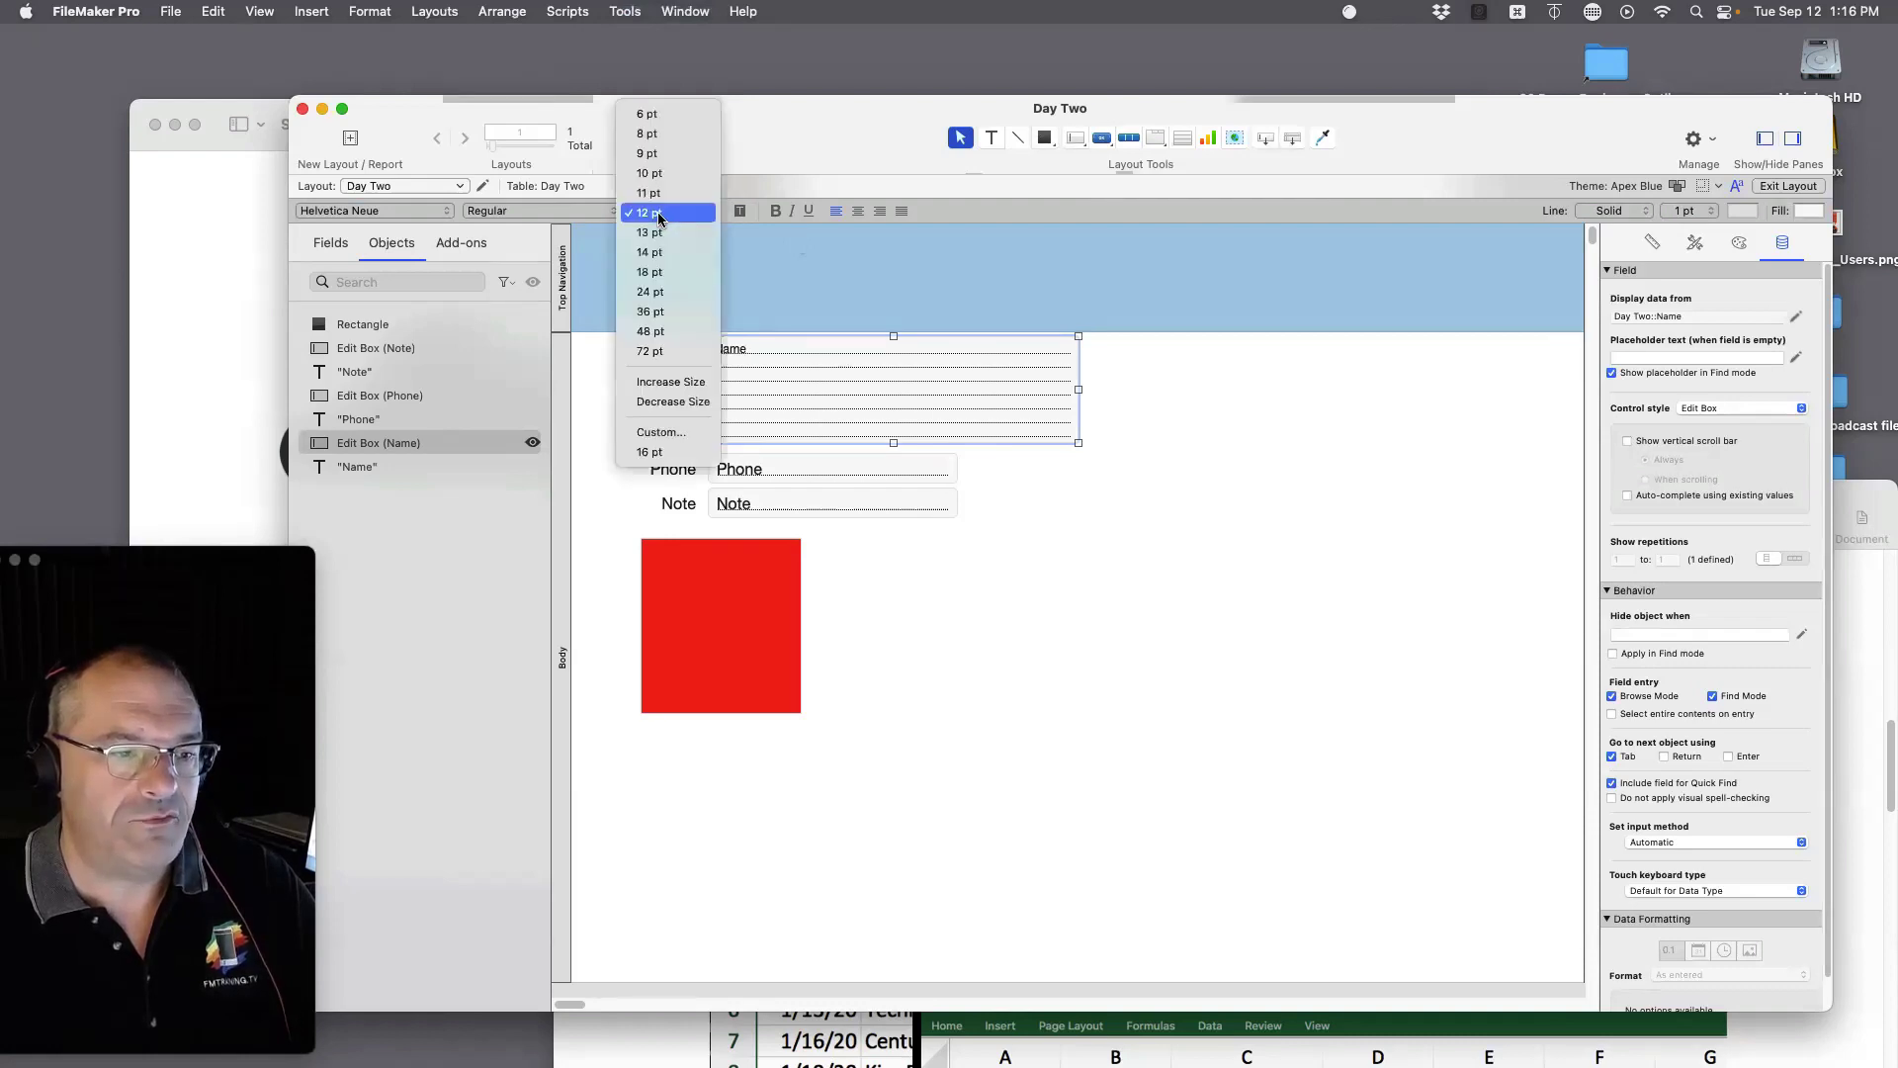
left_click(660, 231)
Step: Shrink the Name field to a short single-line box and switch to Browse mode
left_click(1114, 564)
left_click(1075, 442)
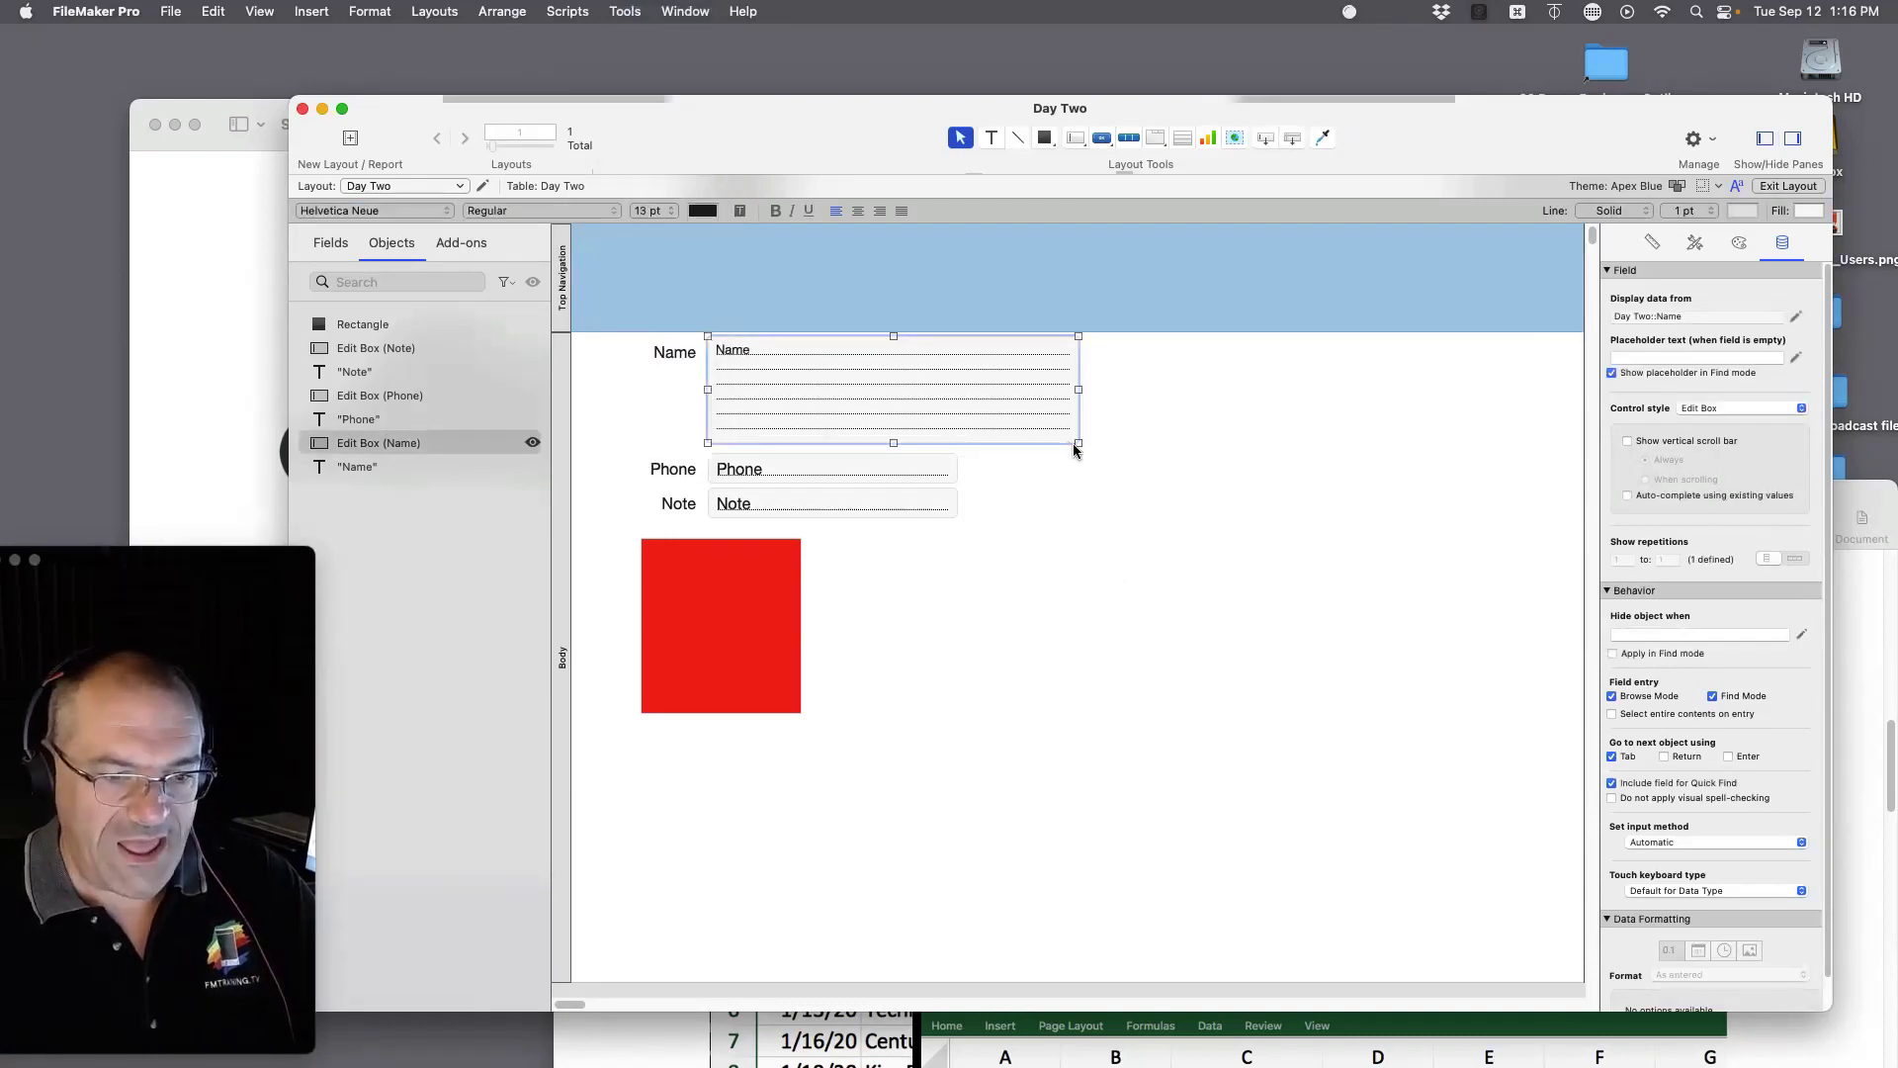
left_click_drag(1076, 442, 921, 362)
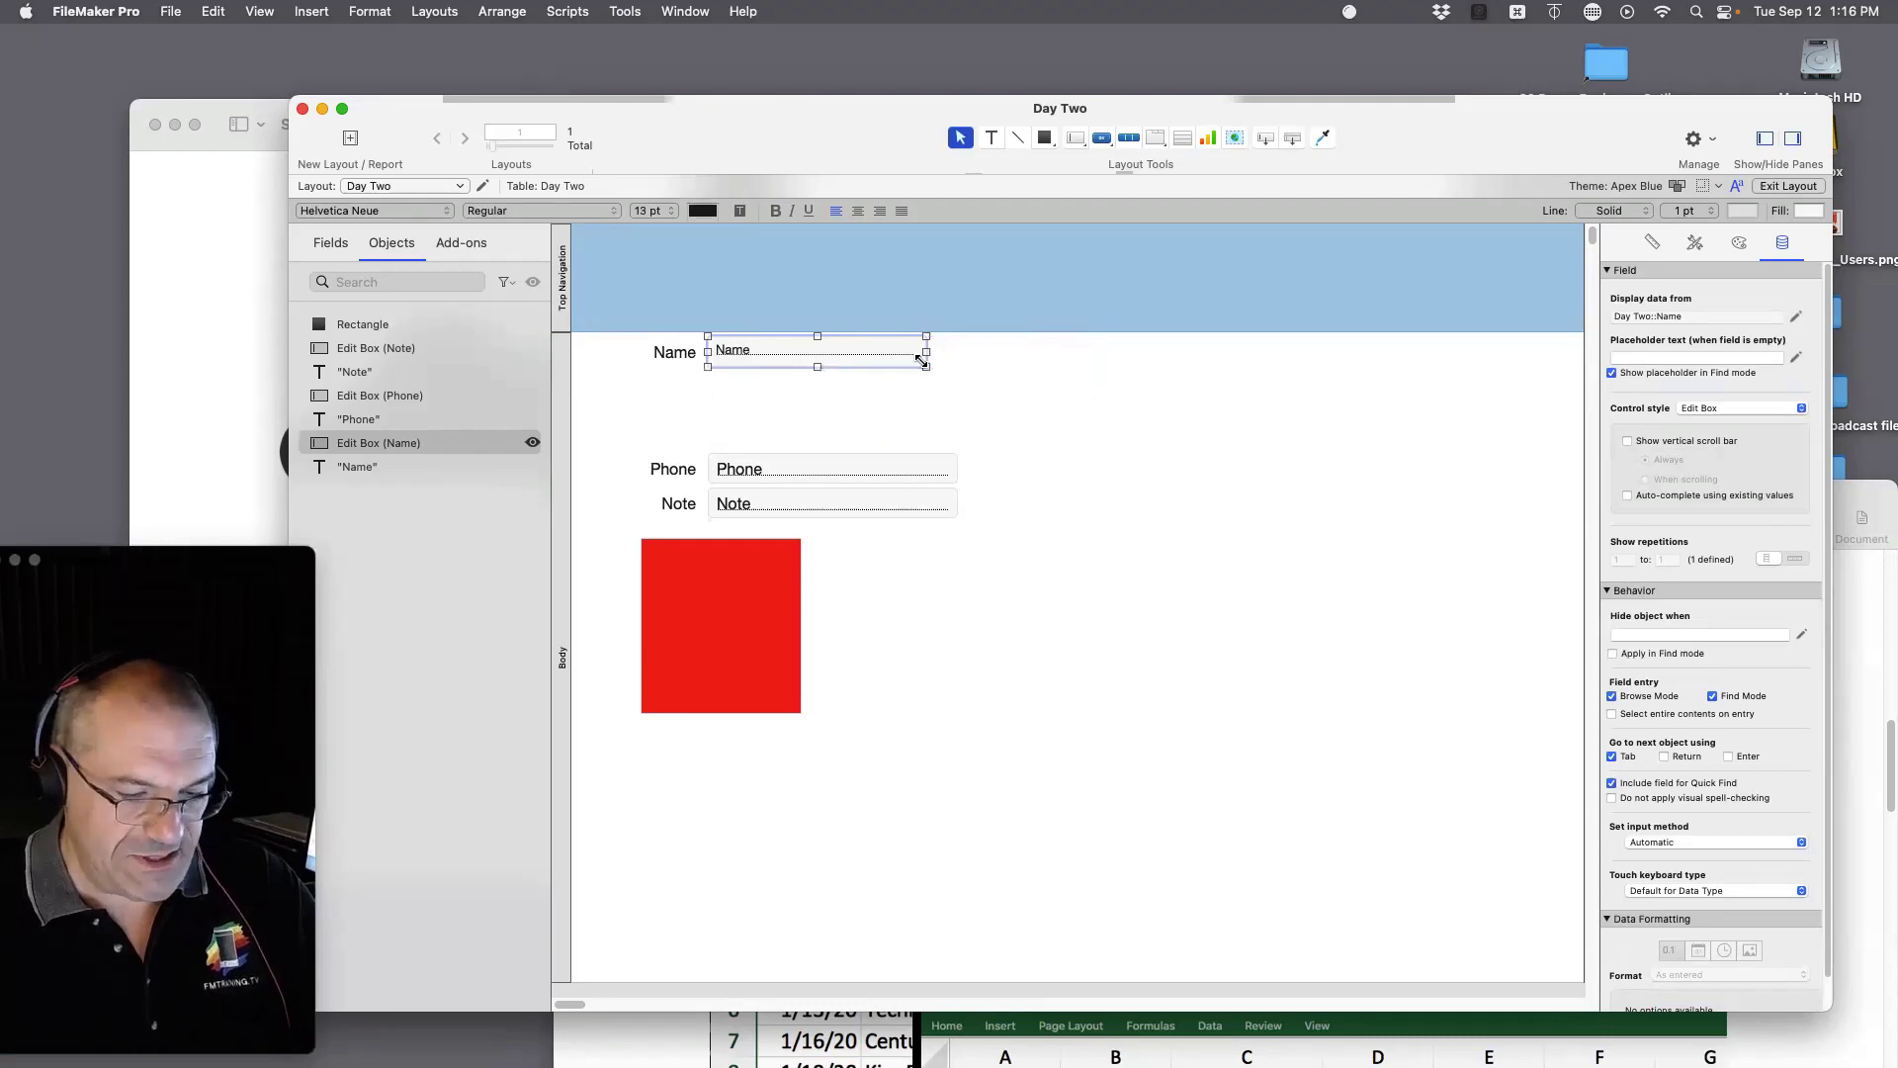
key("super+b")
Step: Type a long string of filler text into the Name field and commit the record
left_click(735, 325)
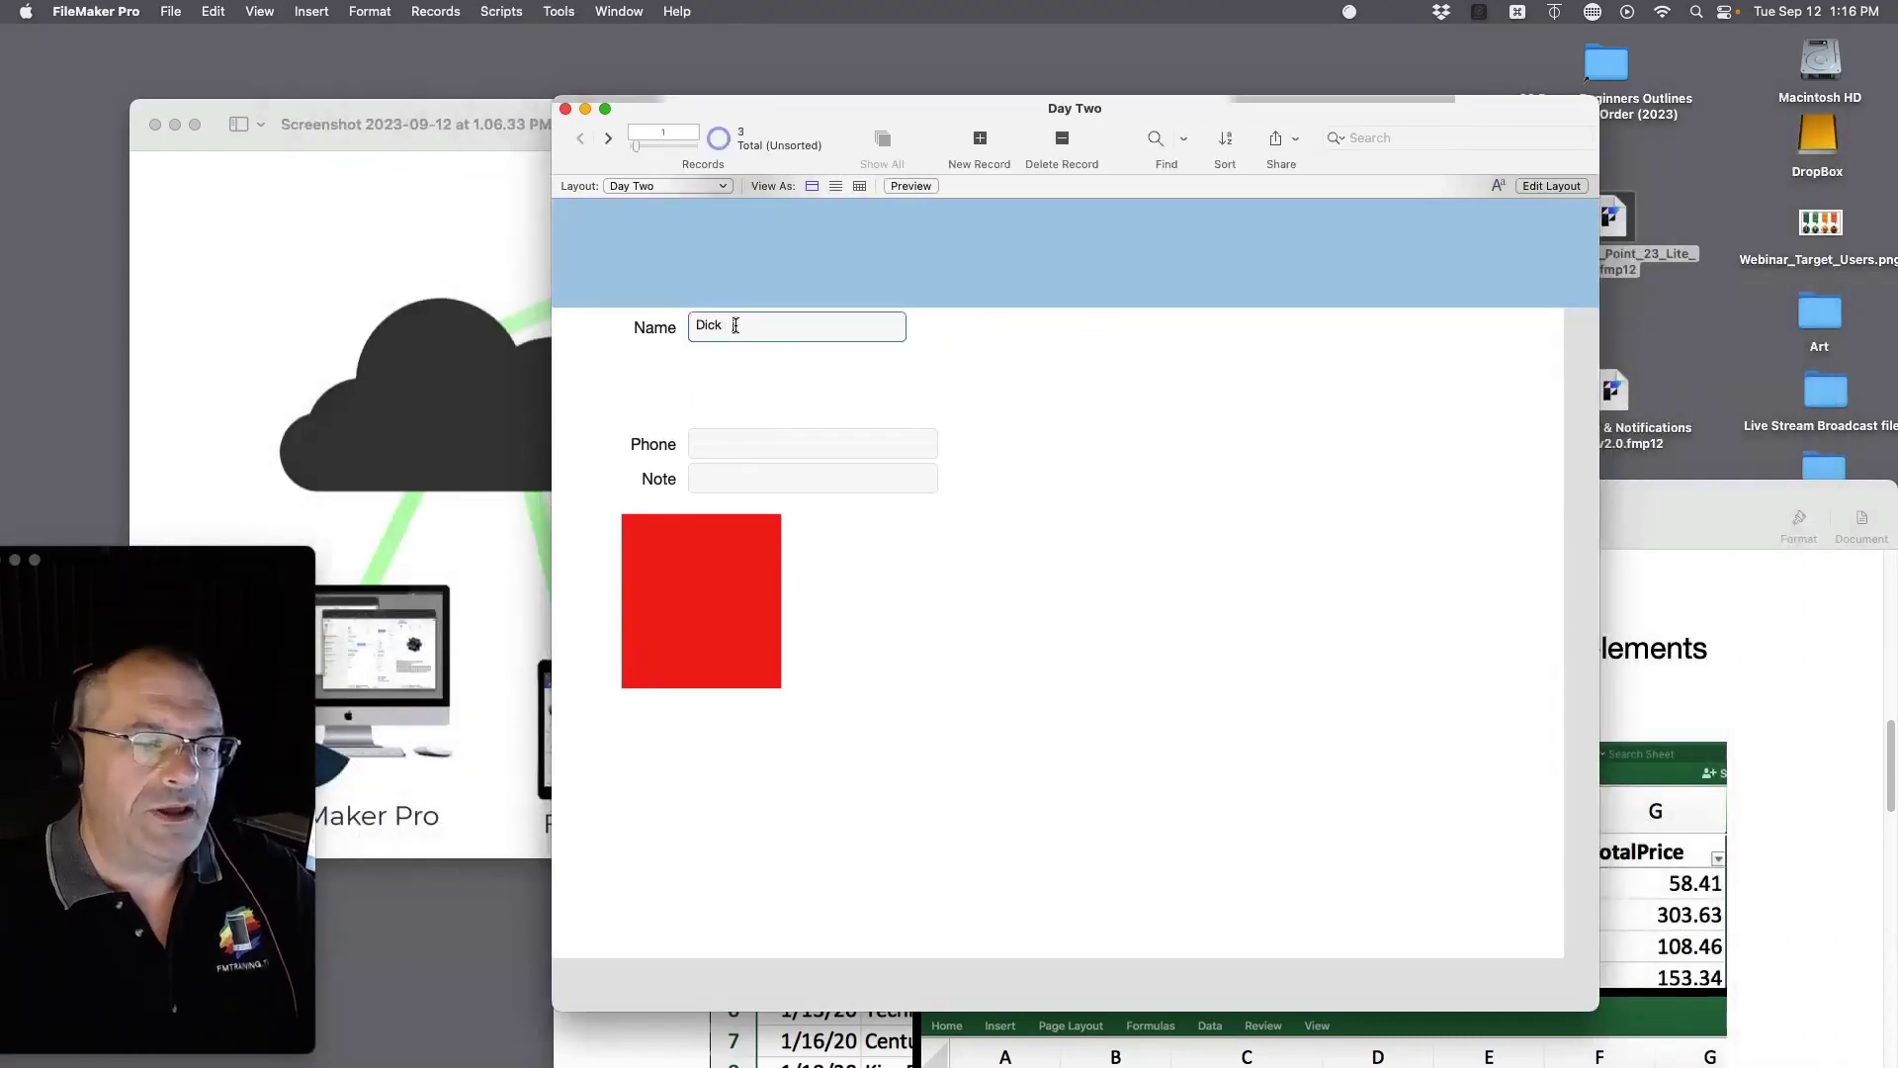
type("jsadl;fkjl;kasjdflk asdfasd")
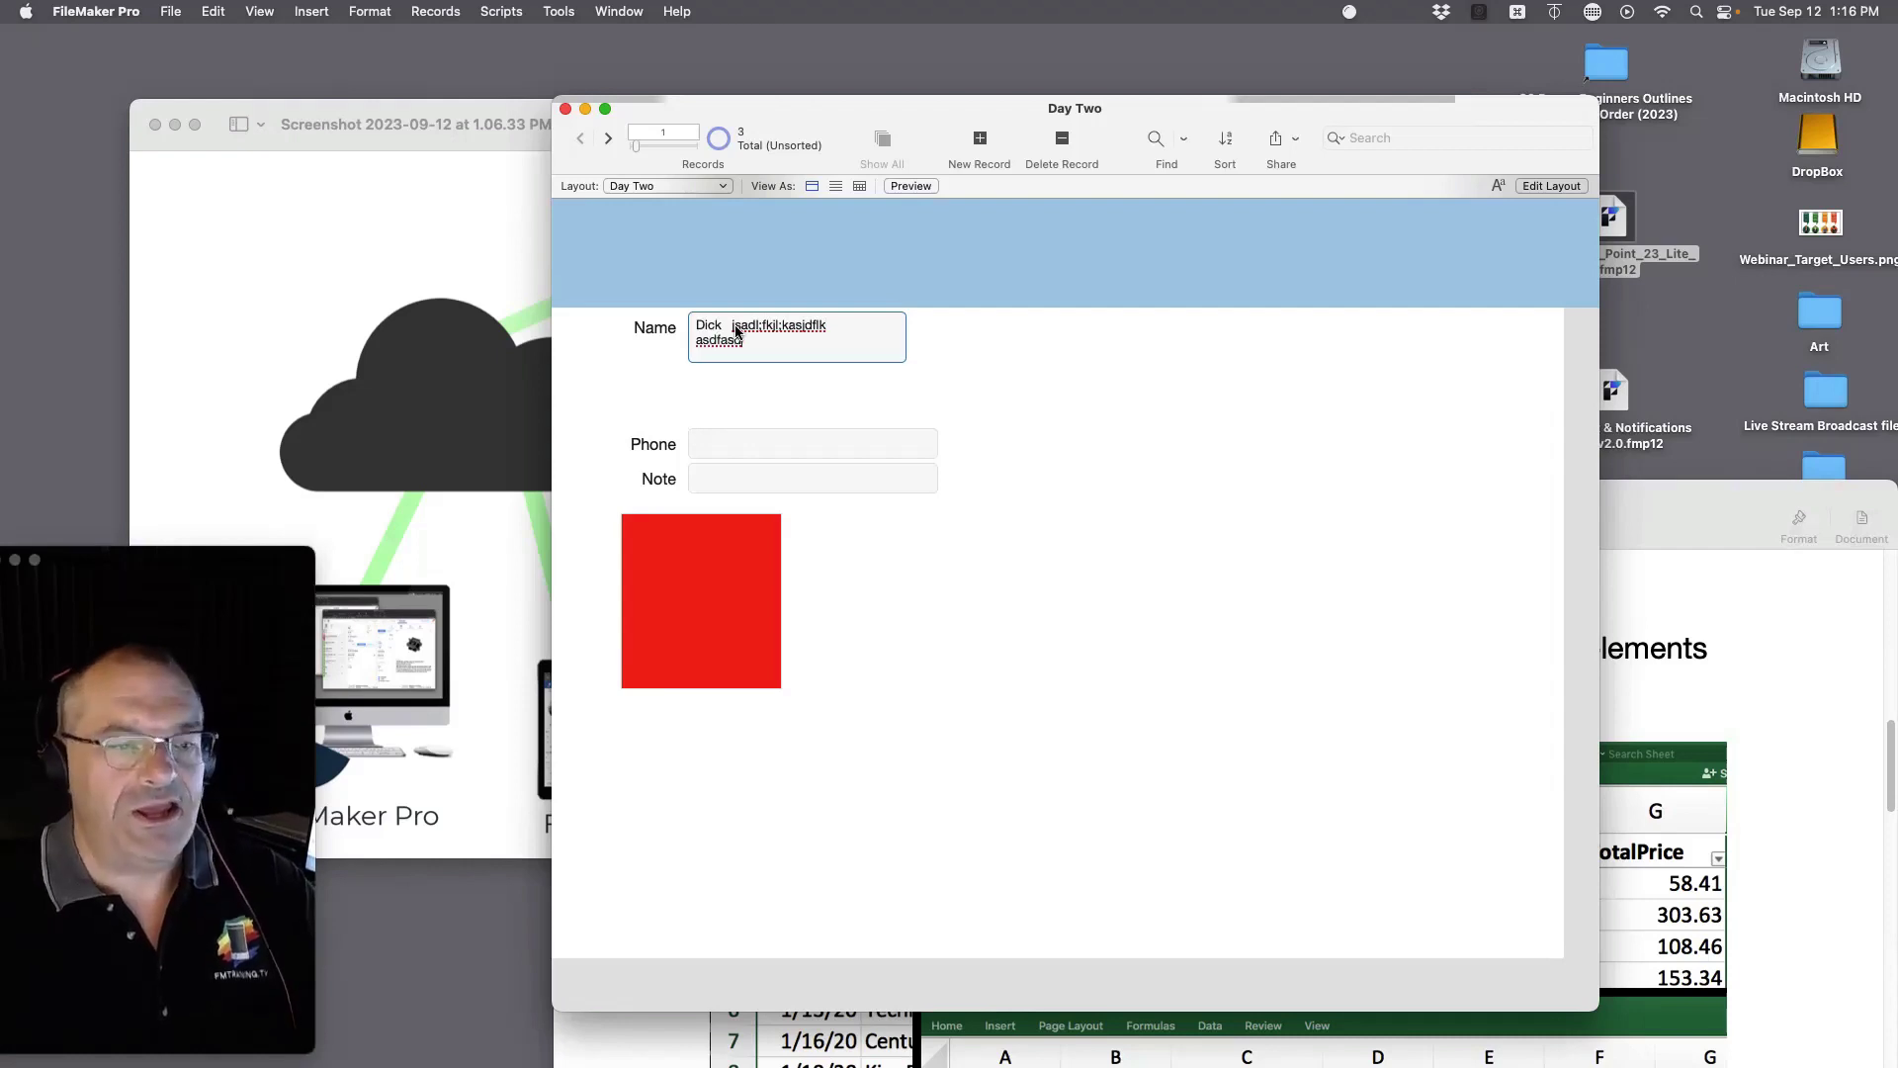
type("fasdfasdf asdfasdfasjkdf akjsdfl kasjdflk")
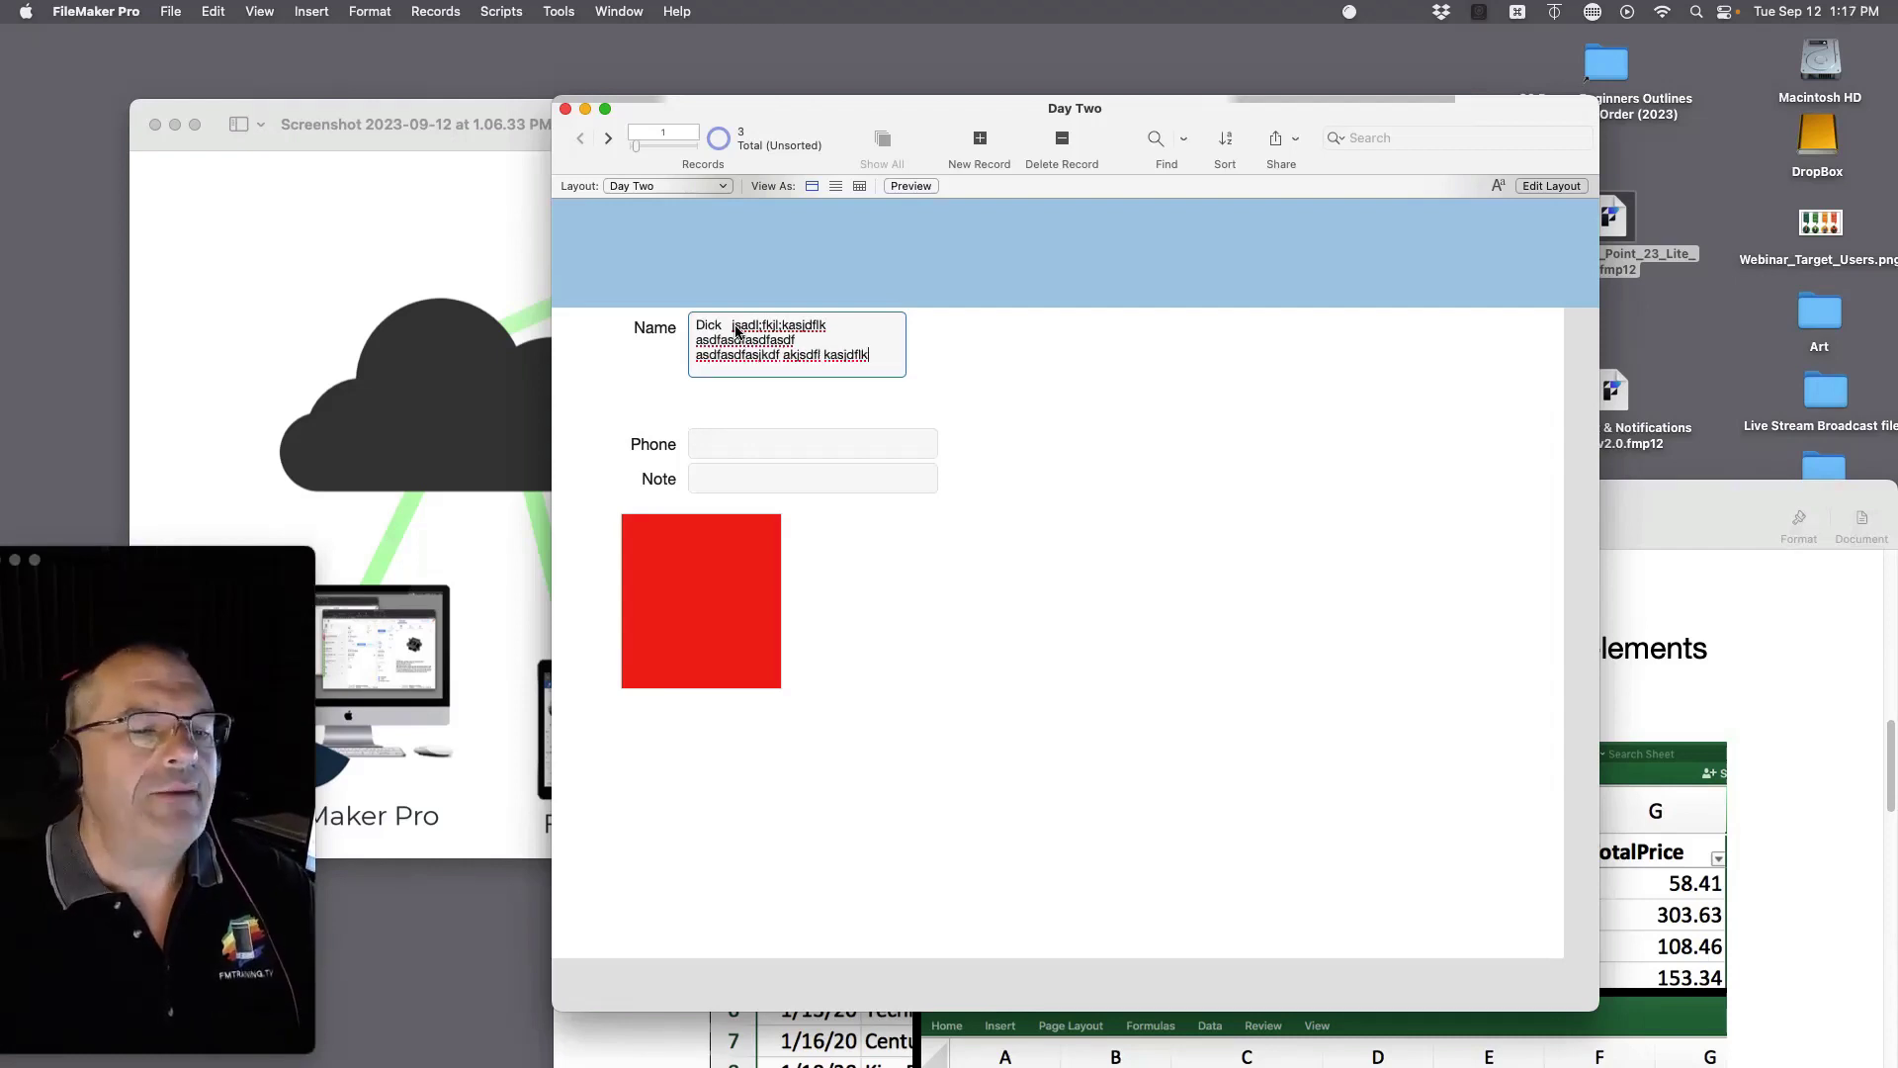
type("jasdlfkjasdl;kfjasd;lfkj asdfkjas;ldkfjas;ldkfja;lskfj")
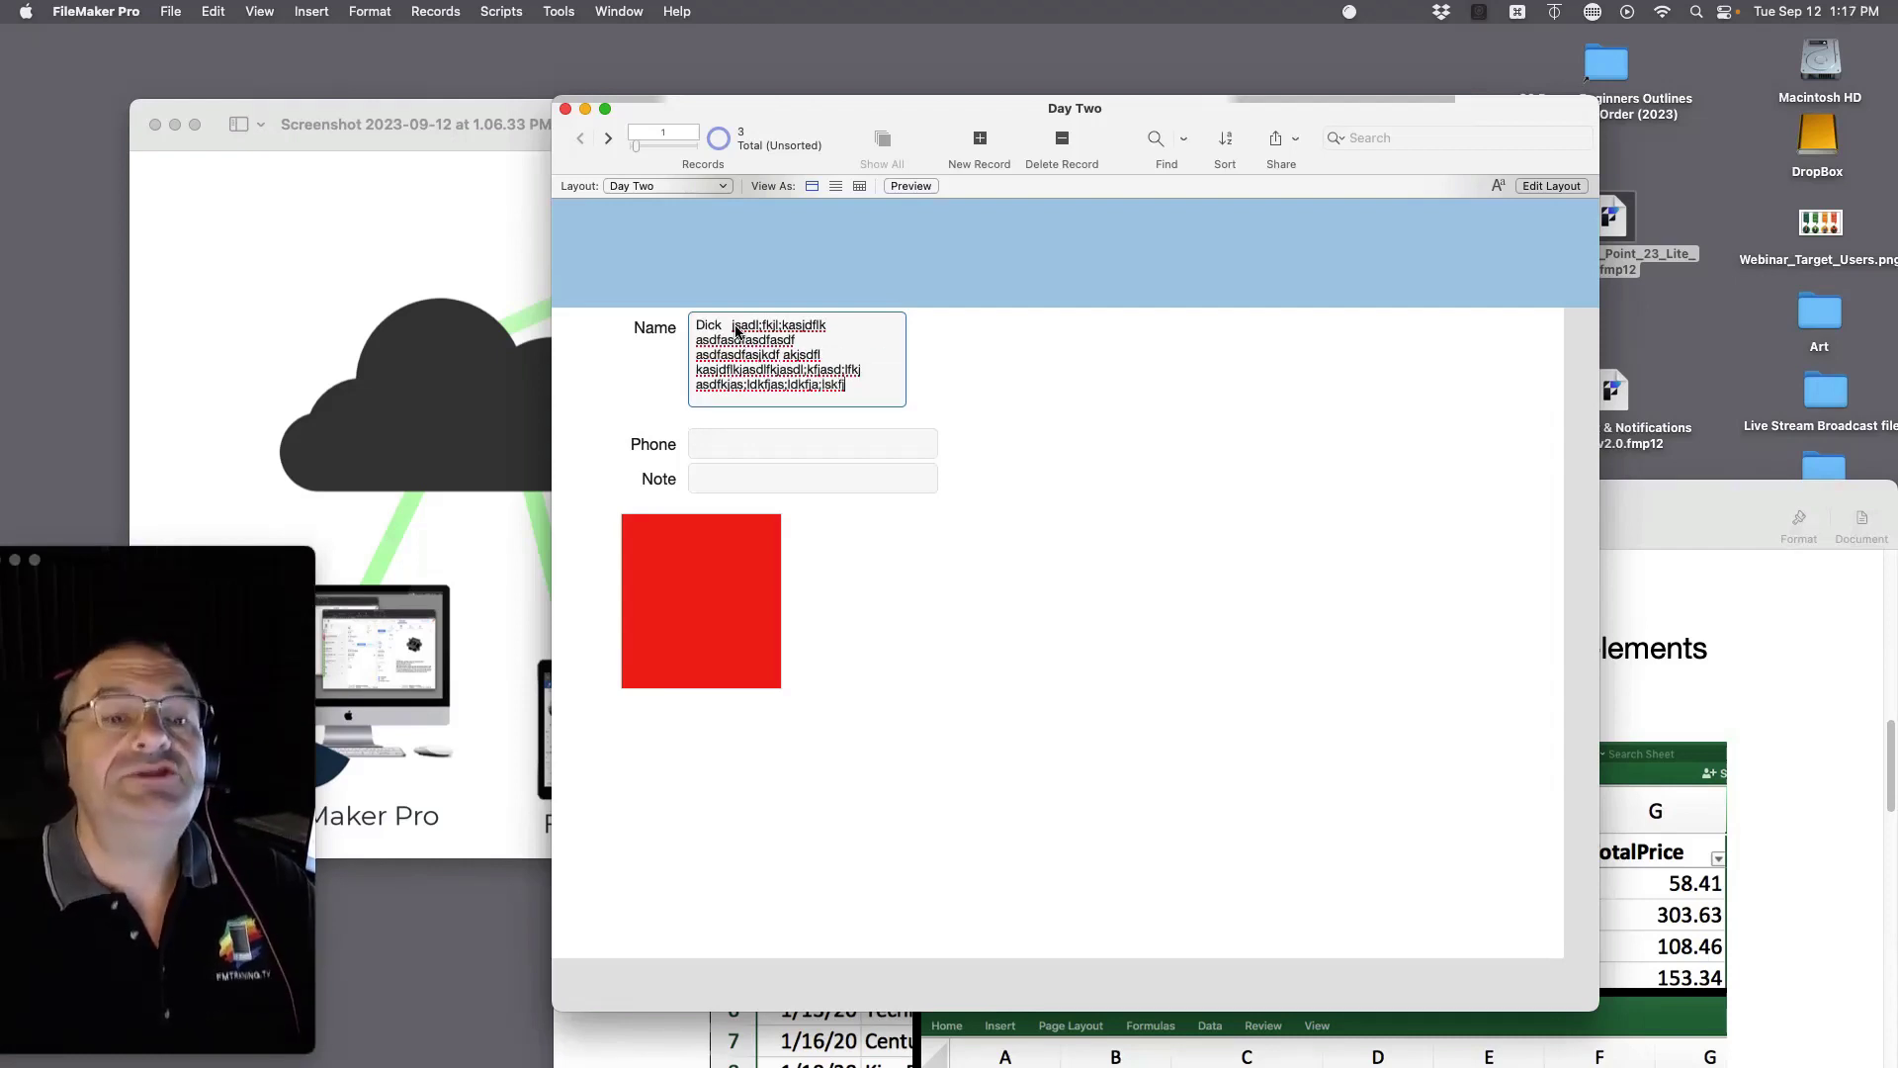
type("l;kasdjfl; kasjdfl;kasjdflkajsdfl;jasdl; fkjasdlkfjaslkjf")
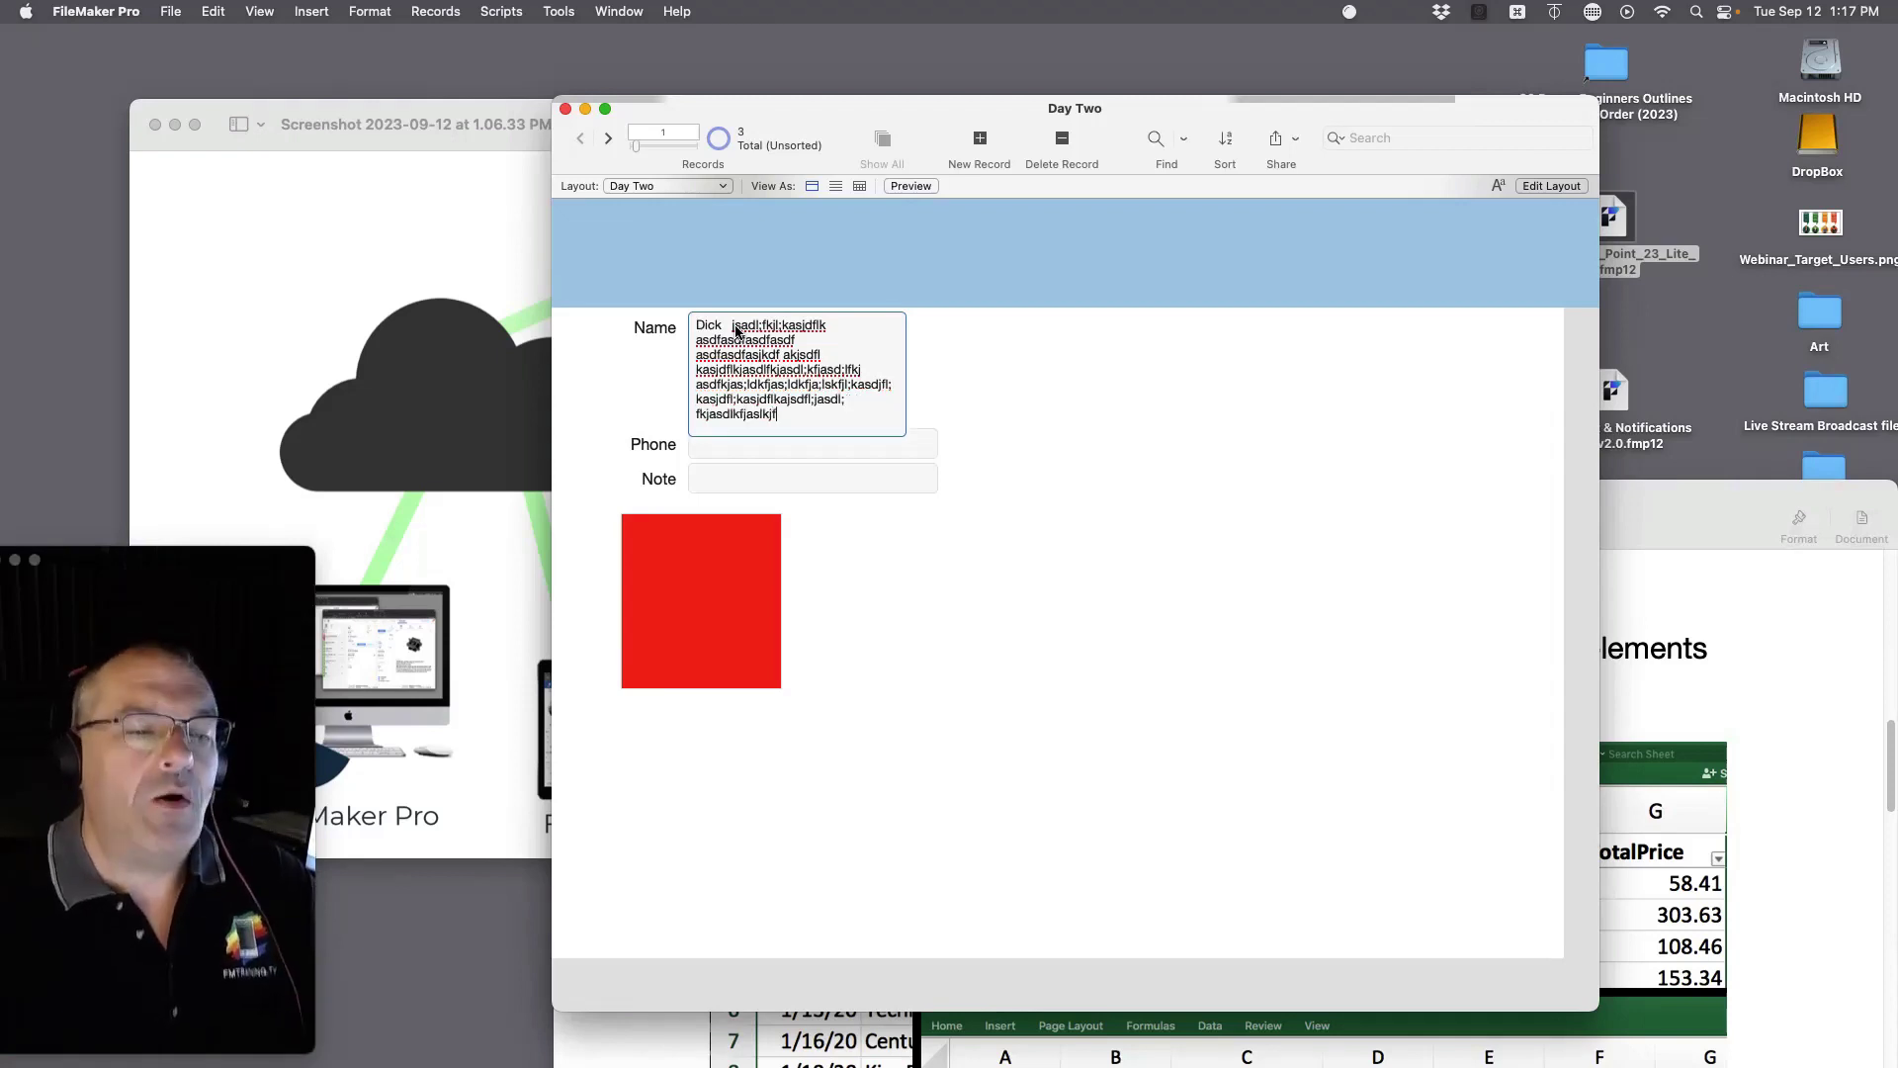
left_click(1088, 415)
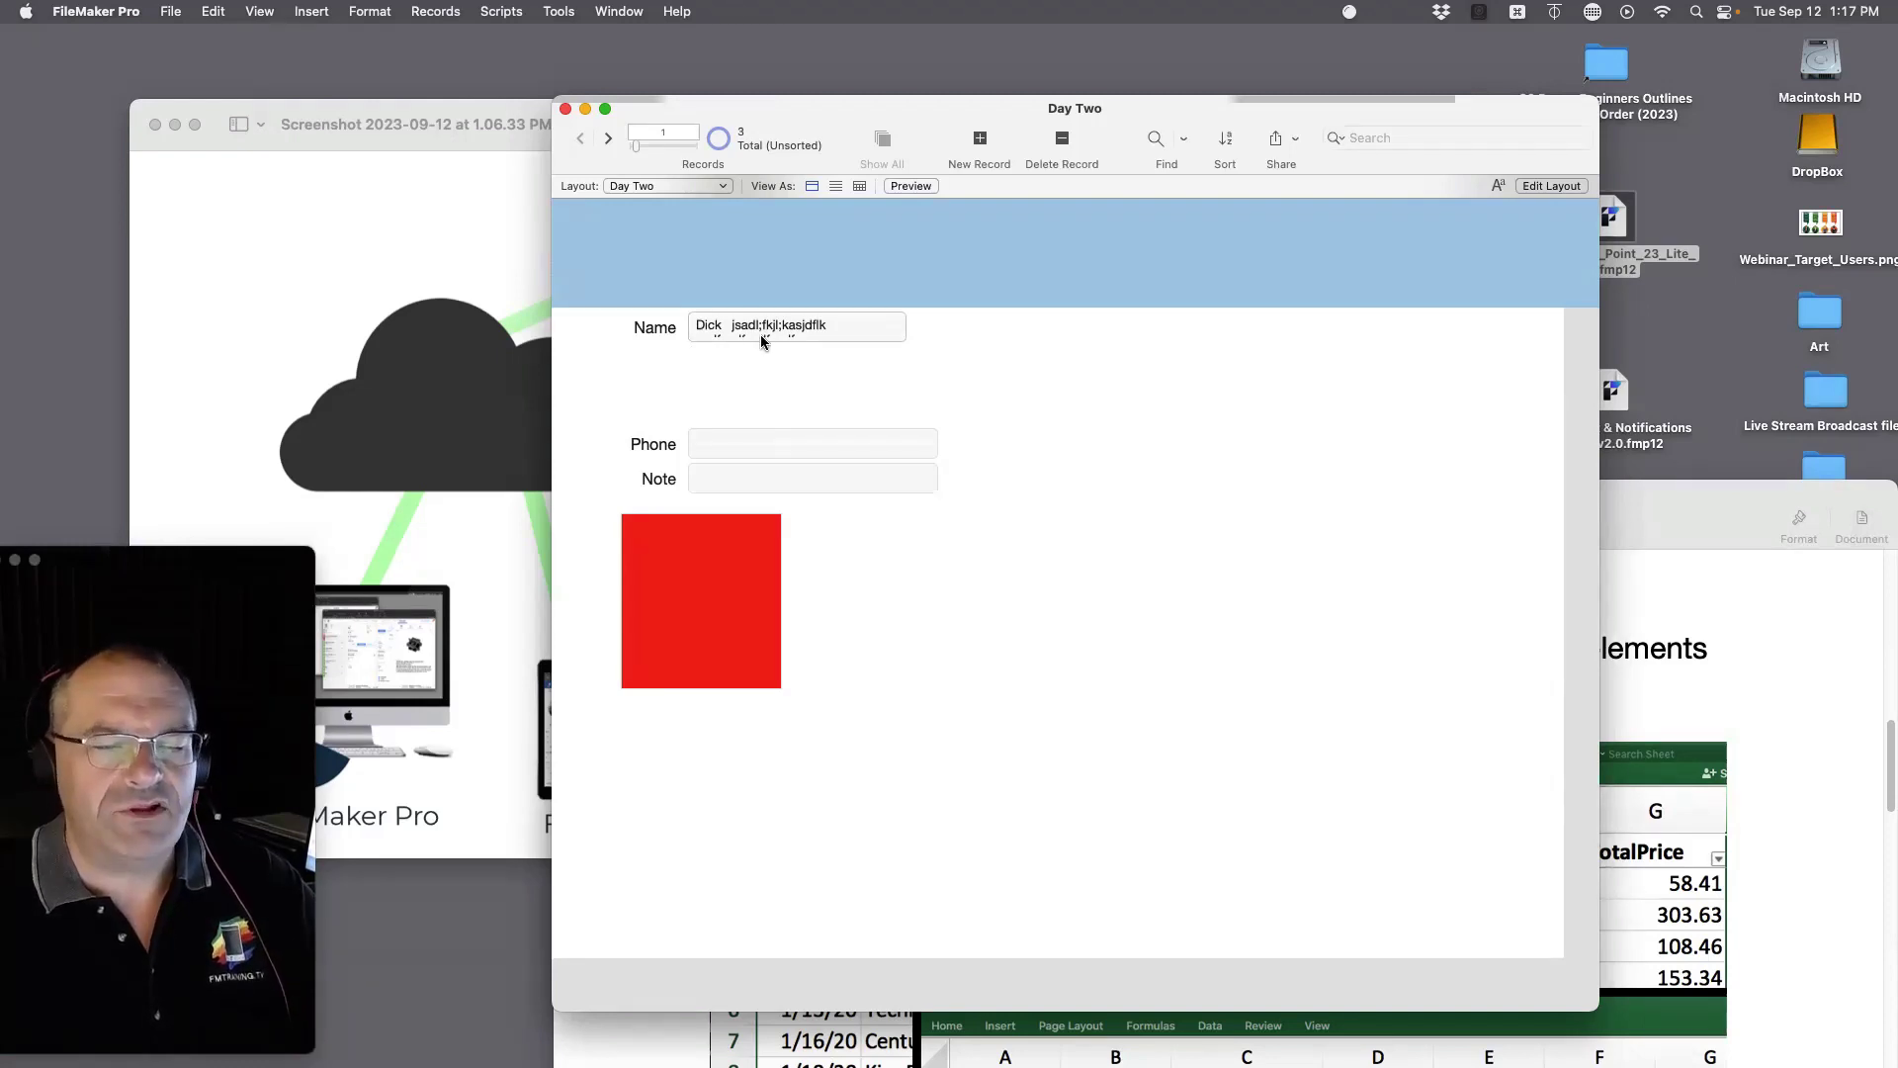
Step: Delete the filler text from the Name field and commit the change
left_click(828, 326)
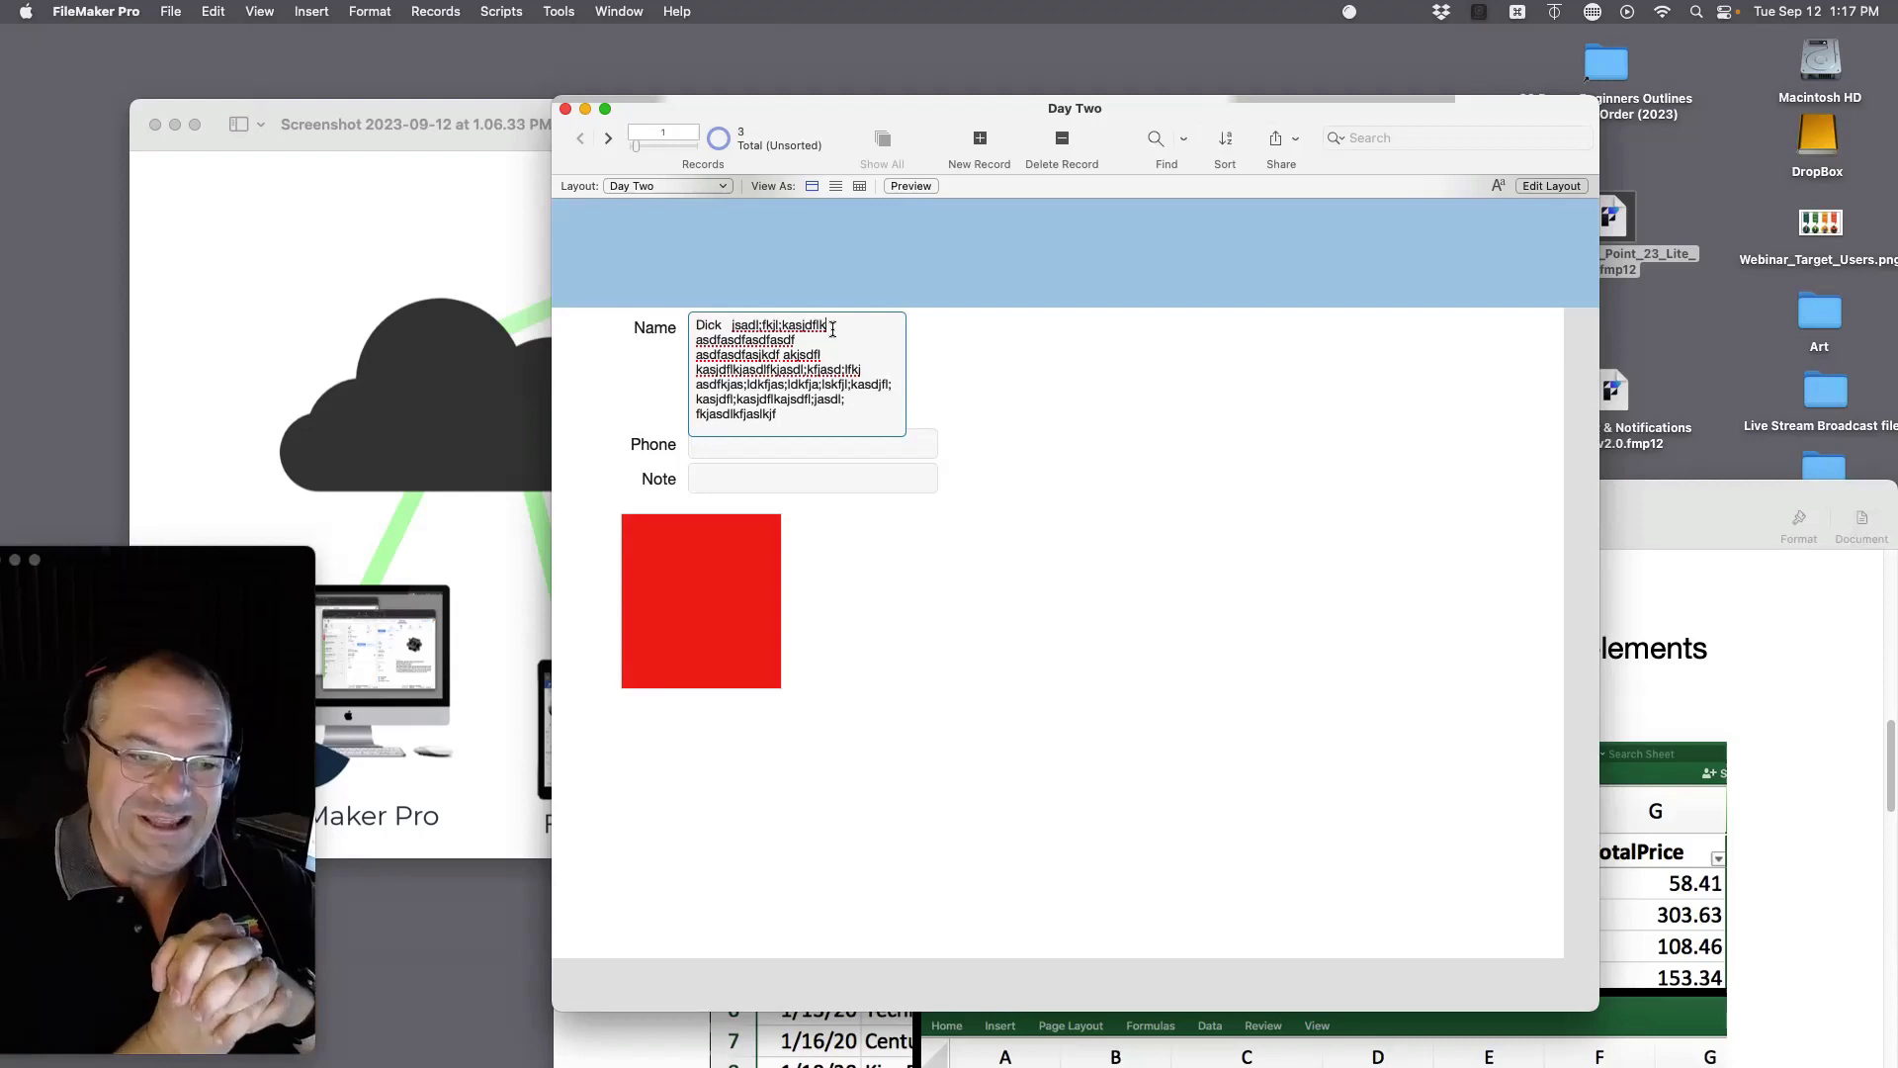
left_click_drag(781, 417, 729, 329)
key("BackSpace")
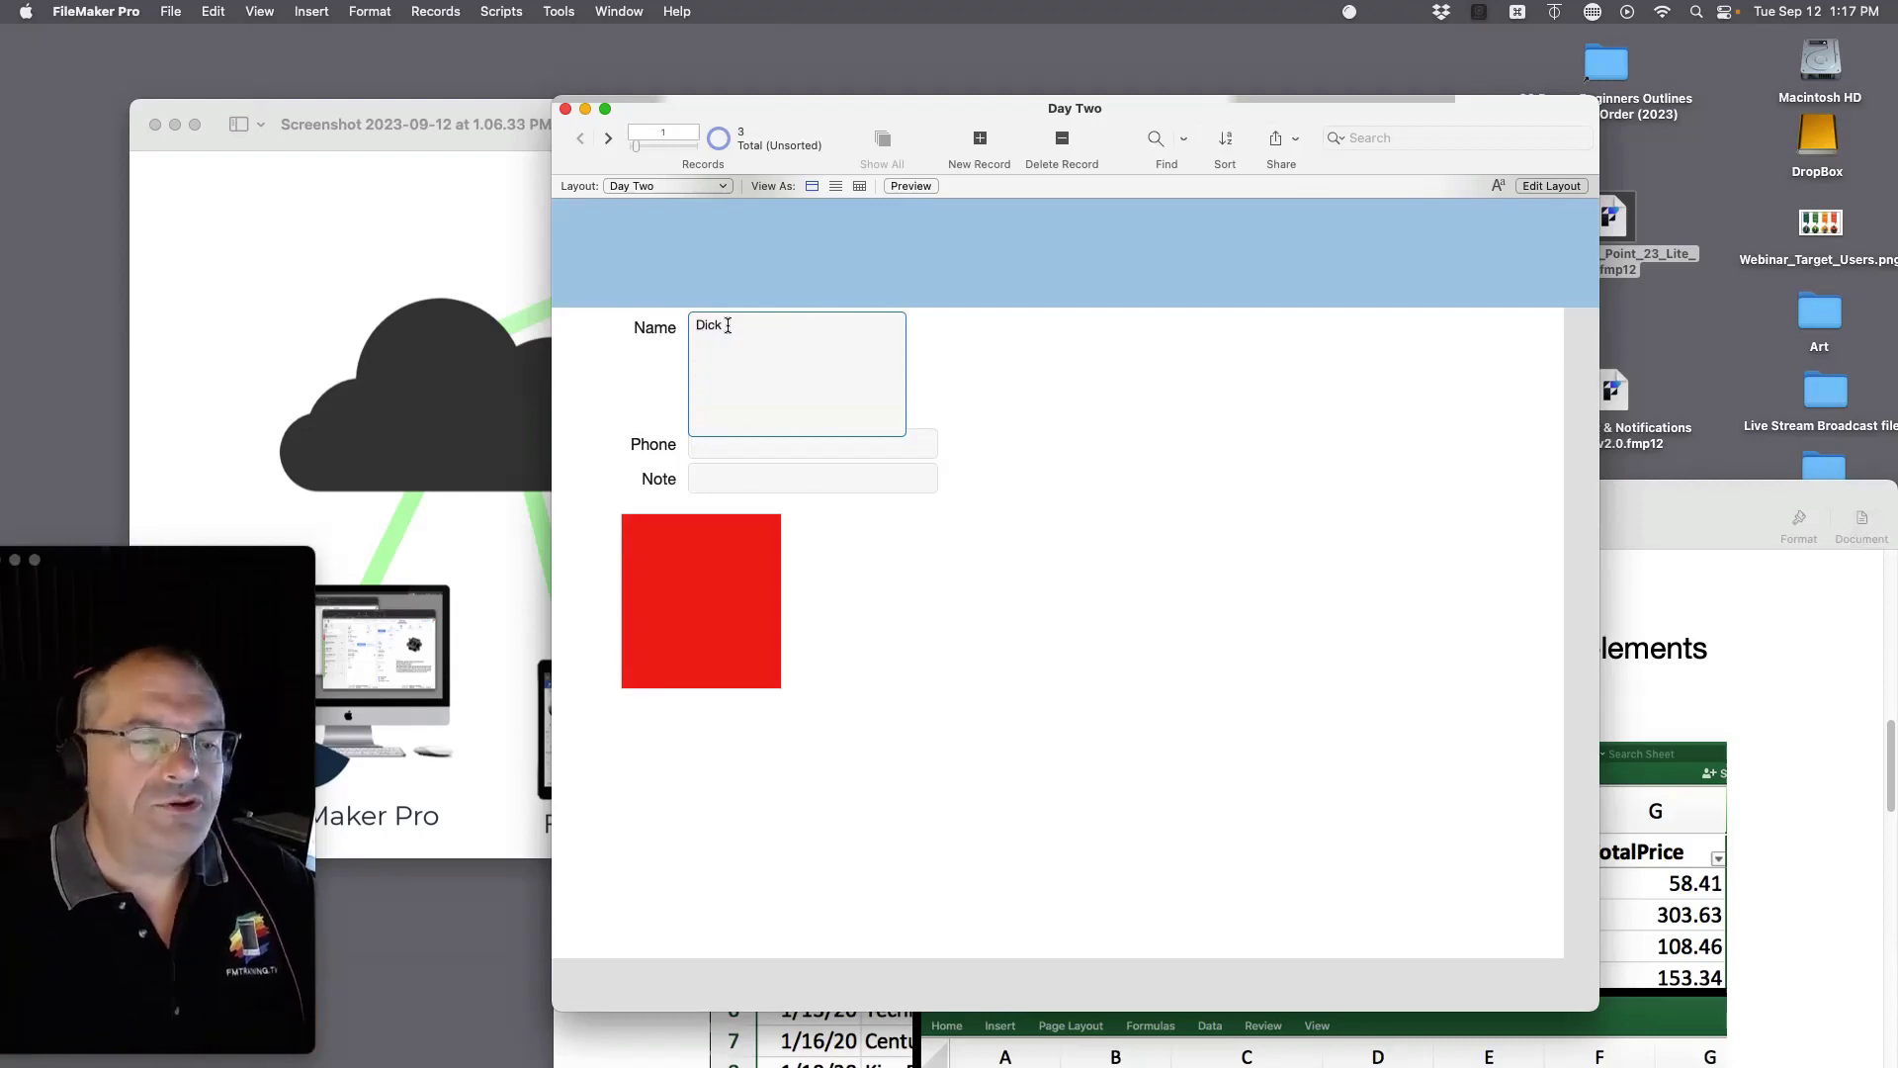
left_click(1058, 473)
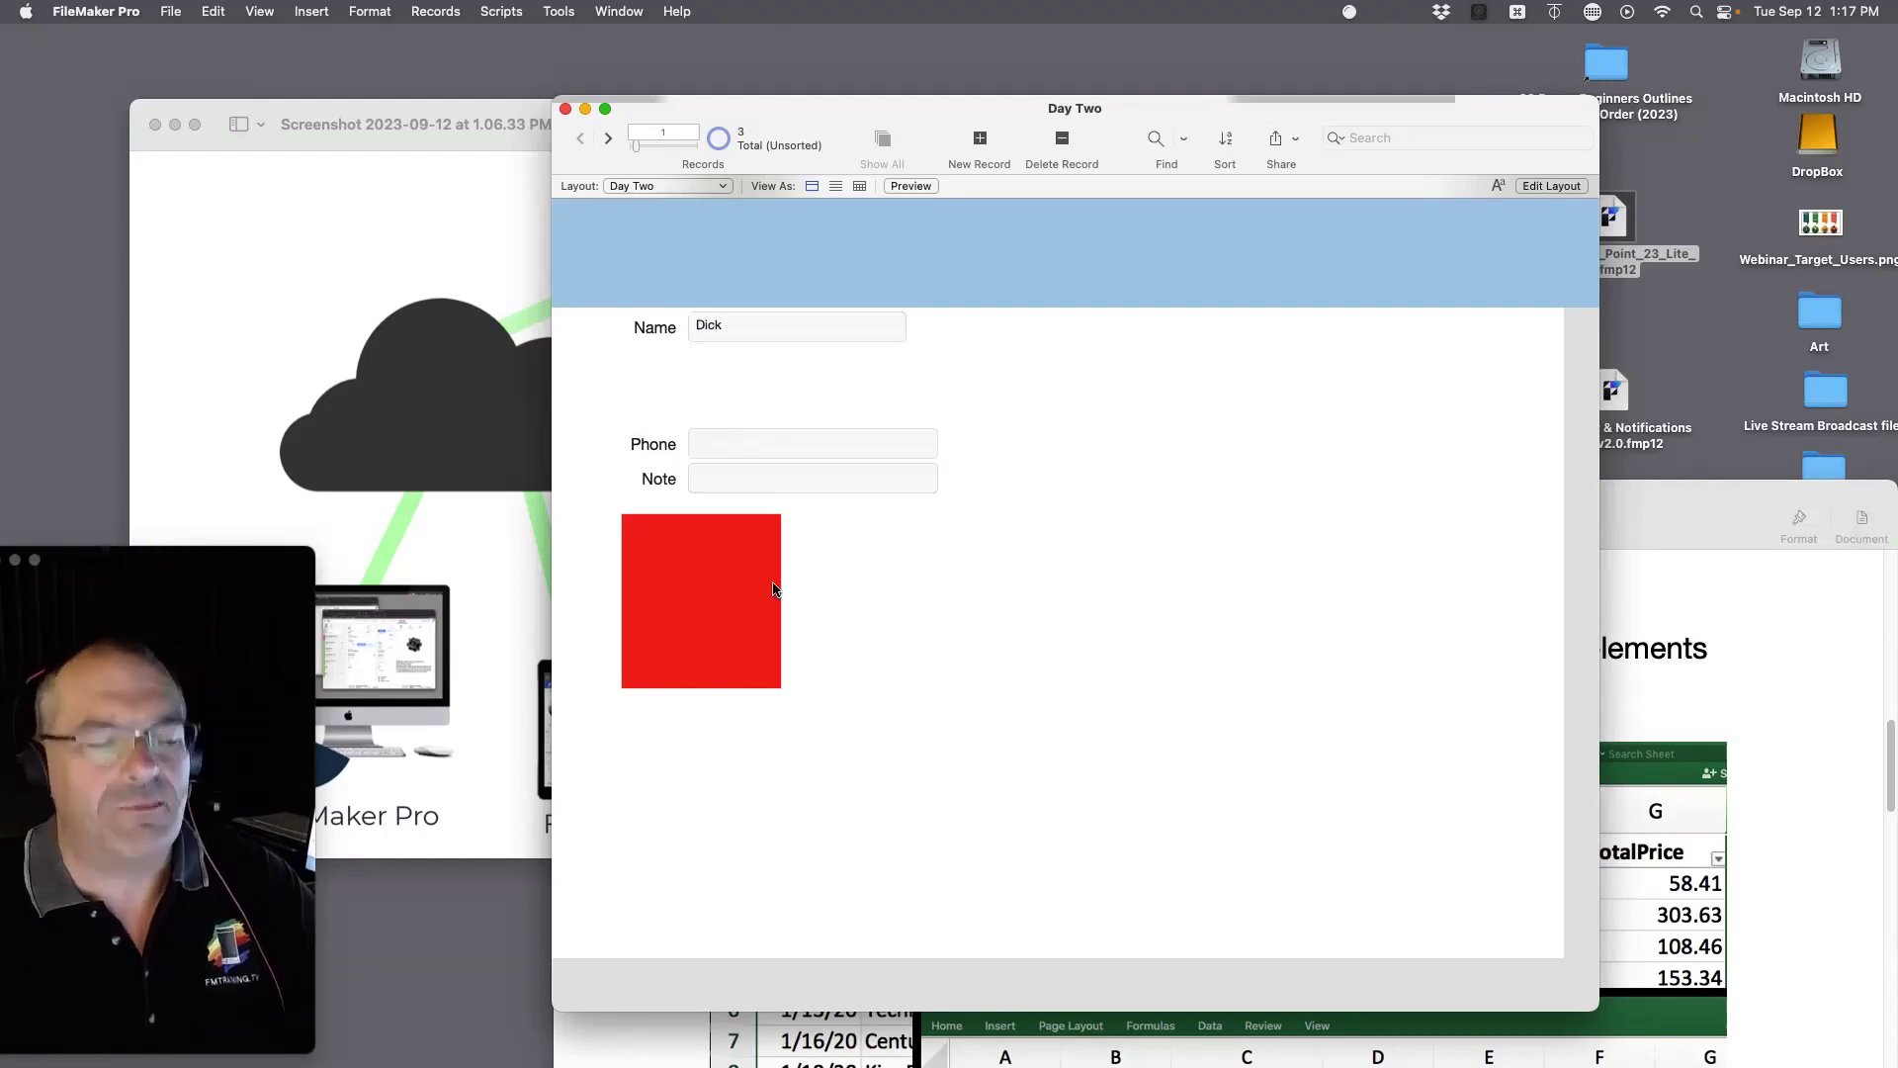
Step: Add a phone number on a second line of the Name field and commit it
left_click(770, 325)
key("Return")
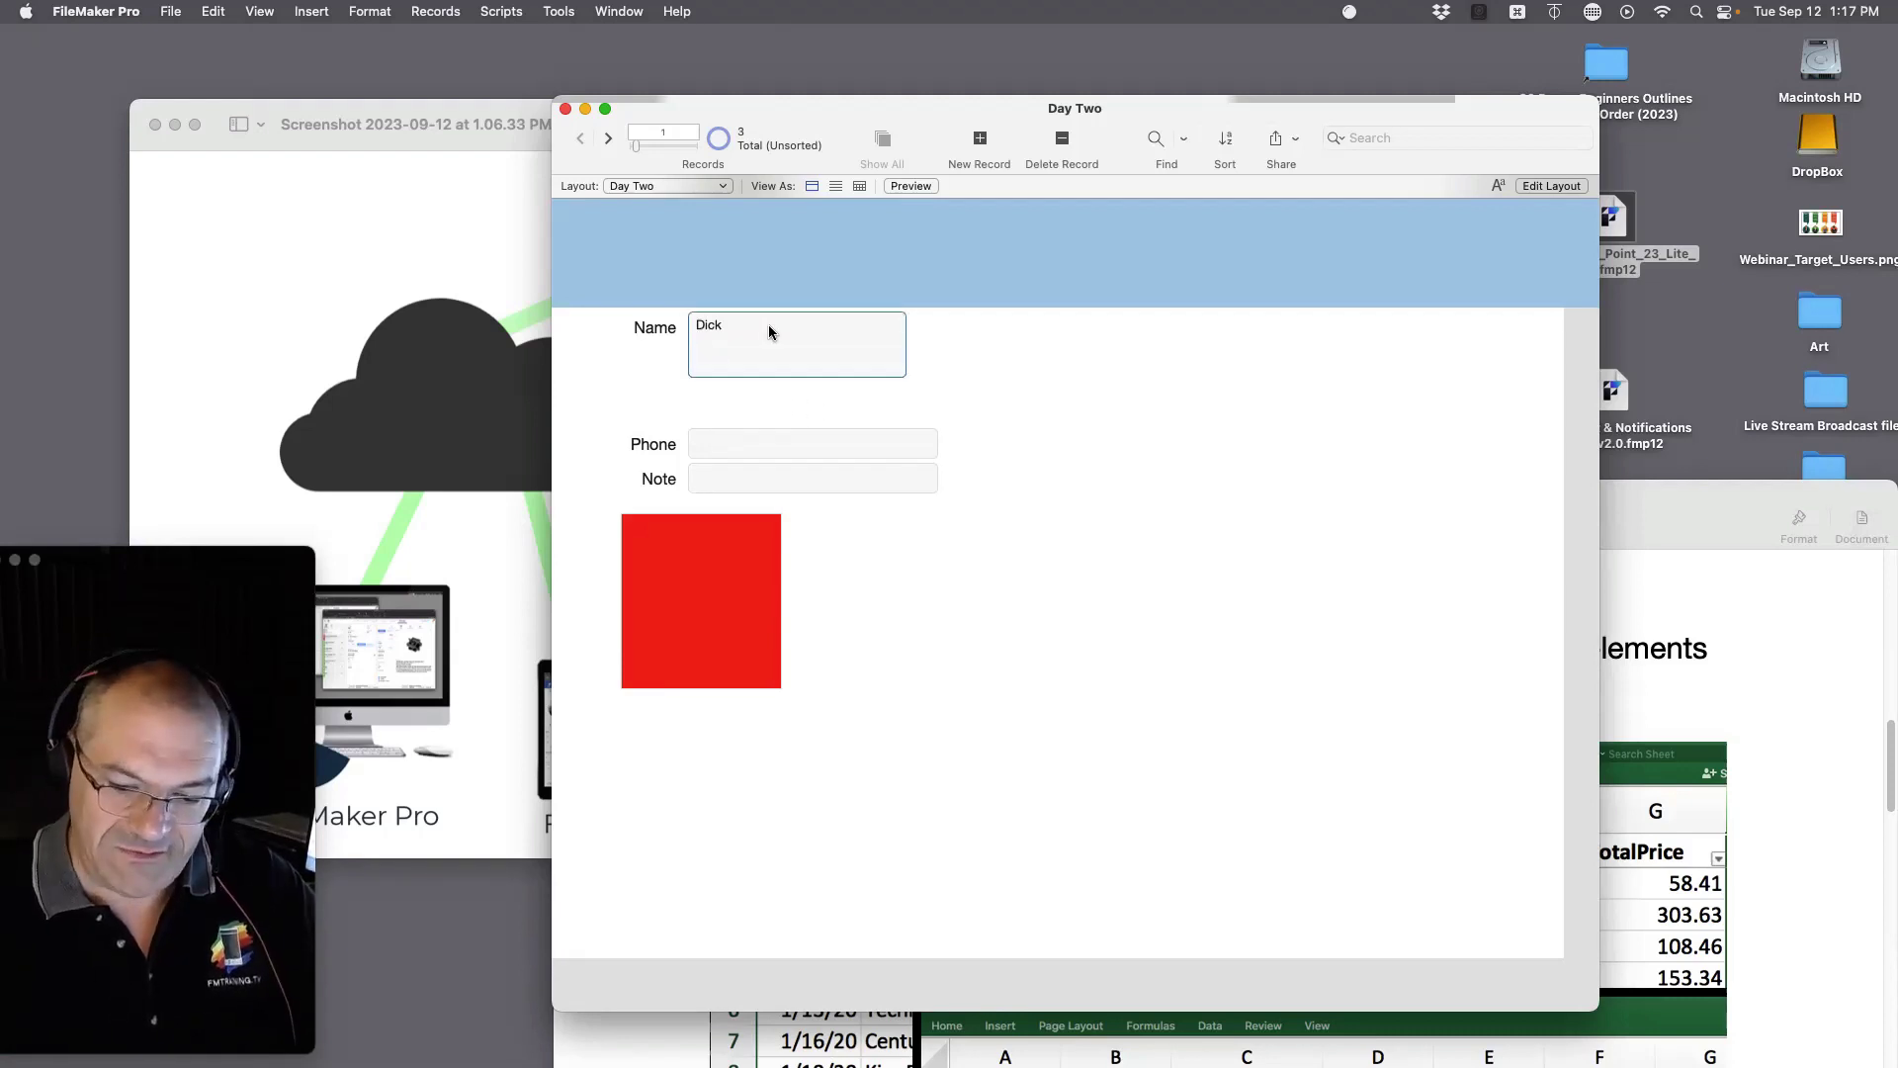
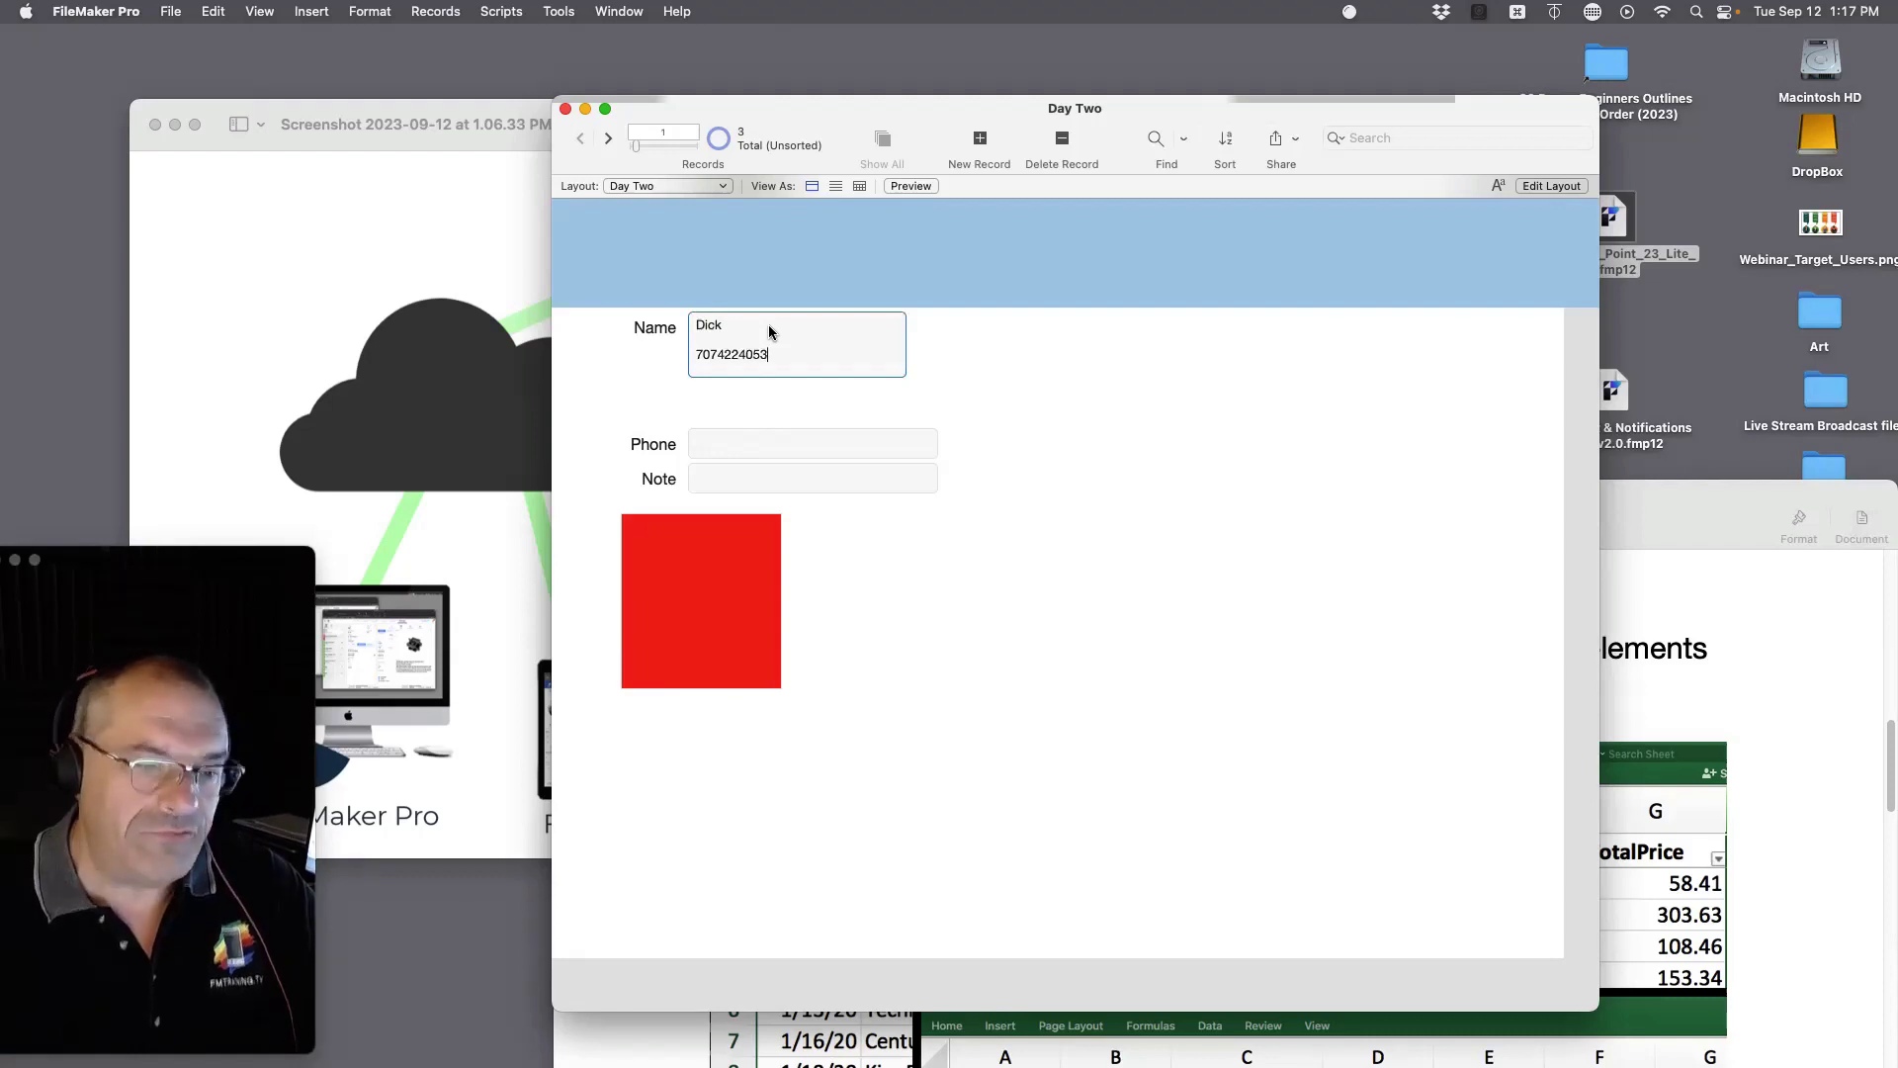
left_click(1101, 427)
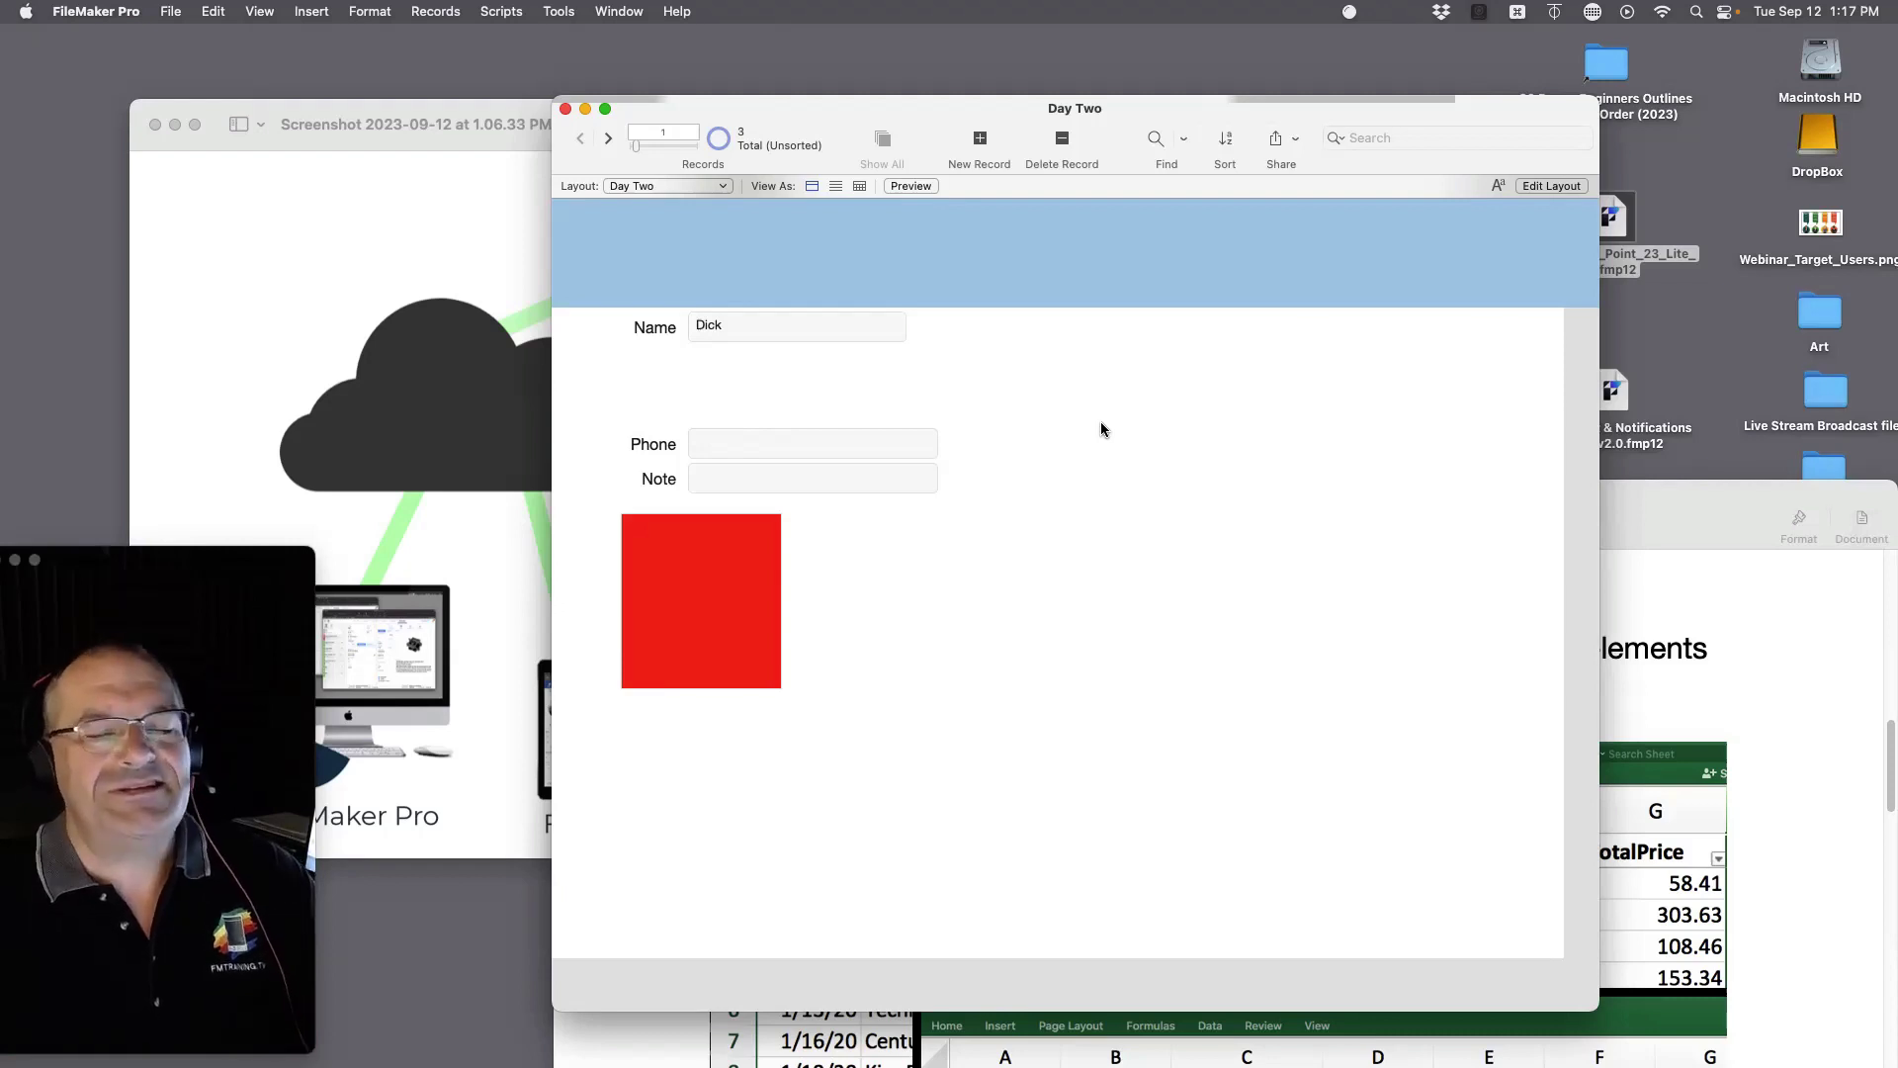
Step: Re-enter the Name field and select all its text to reveal the hidden second line
left_click(717, 330)
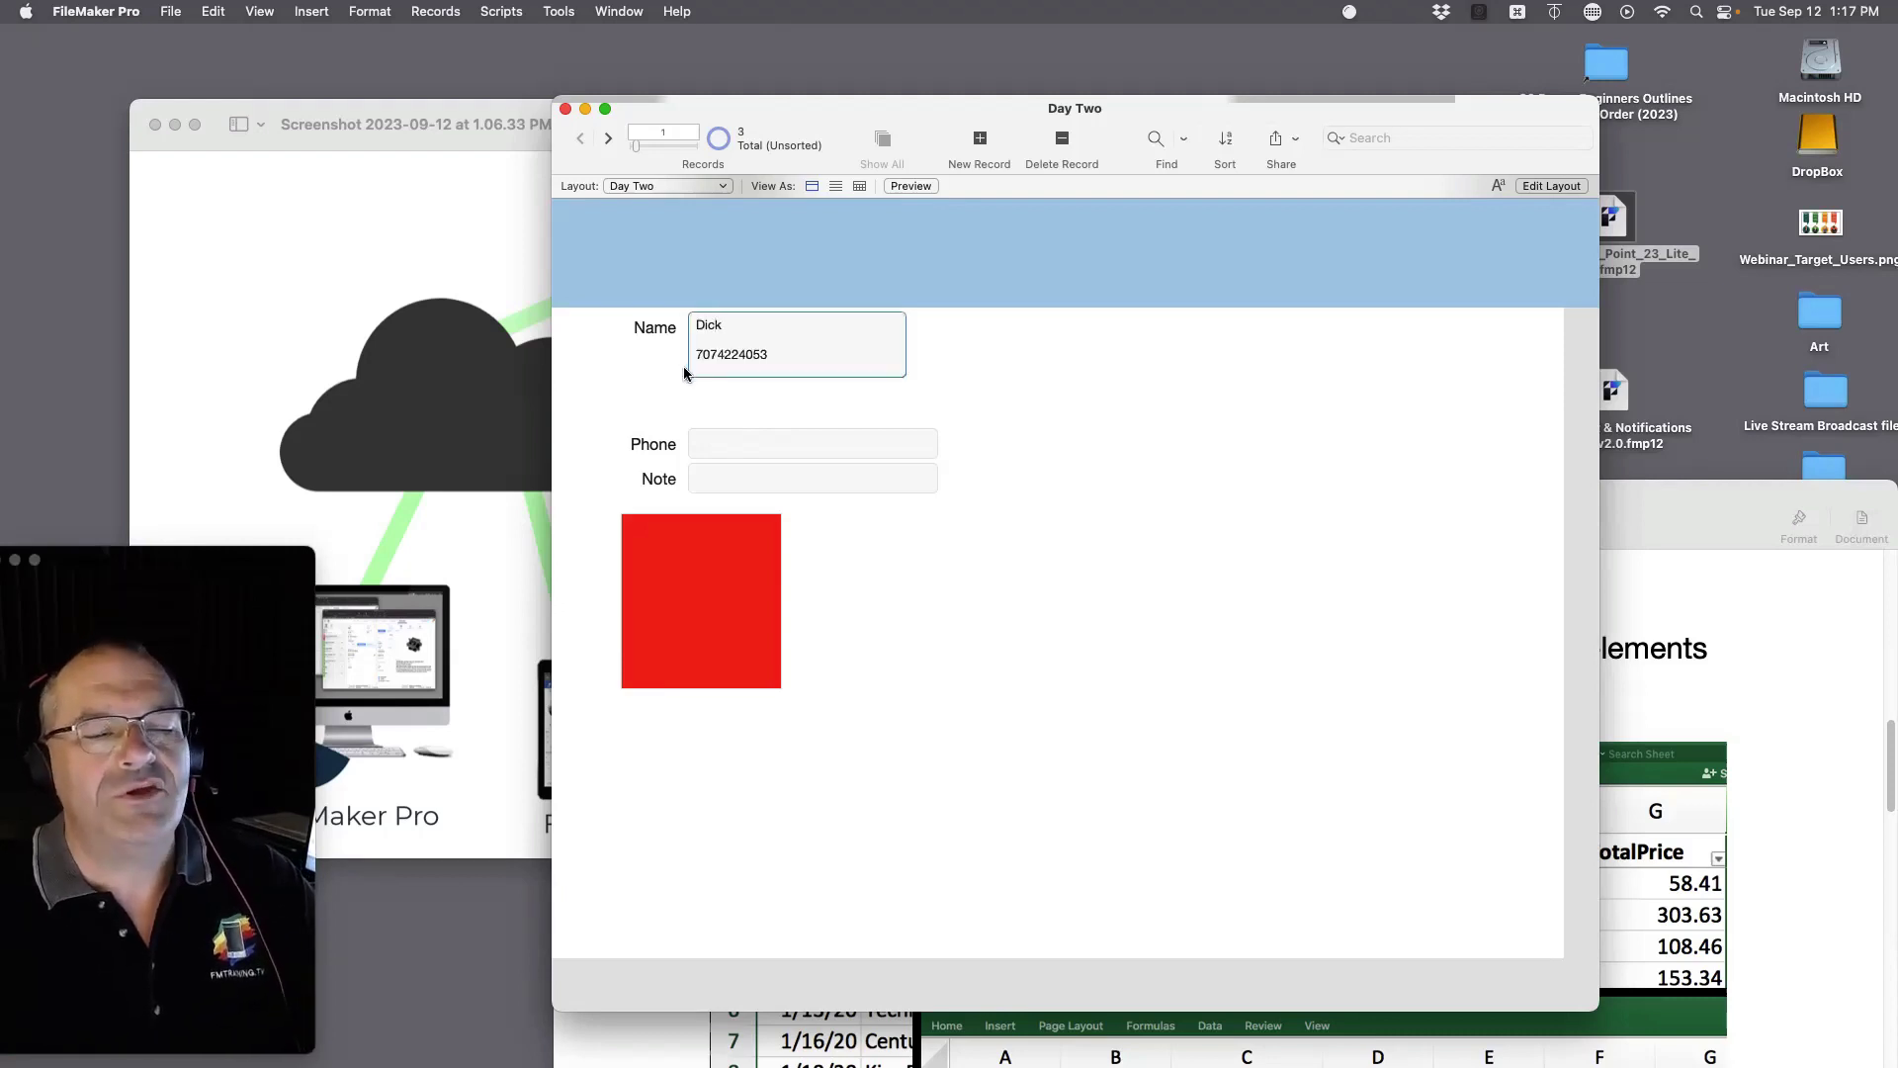
key("super+a")
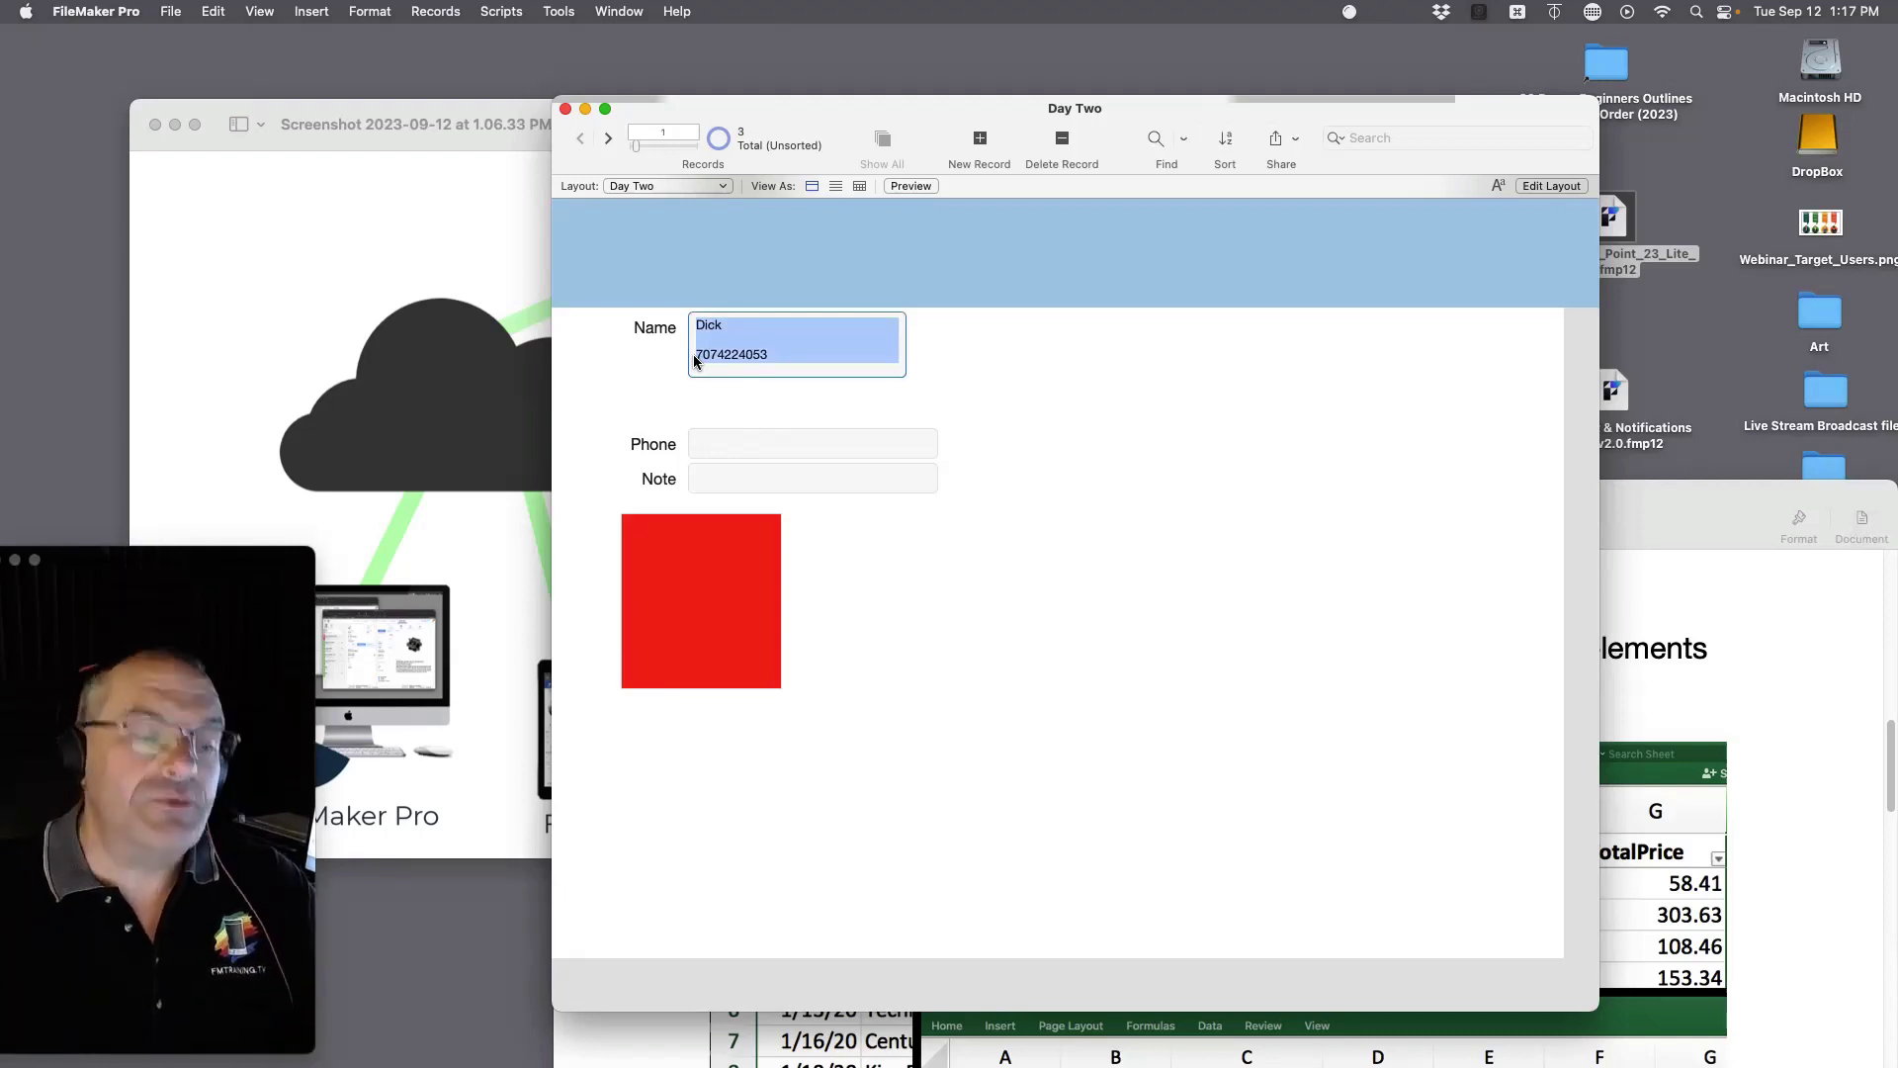
key("Right")
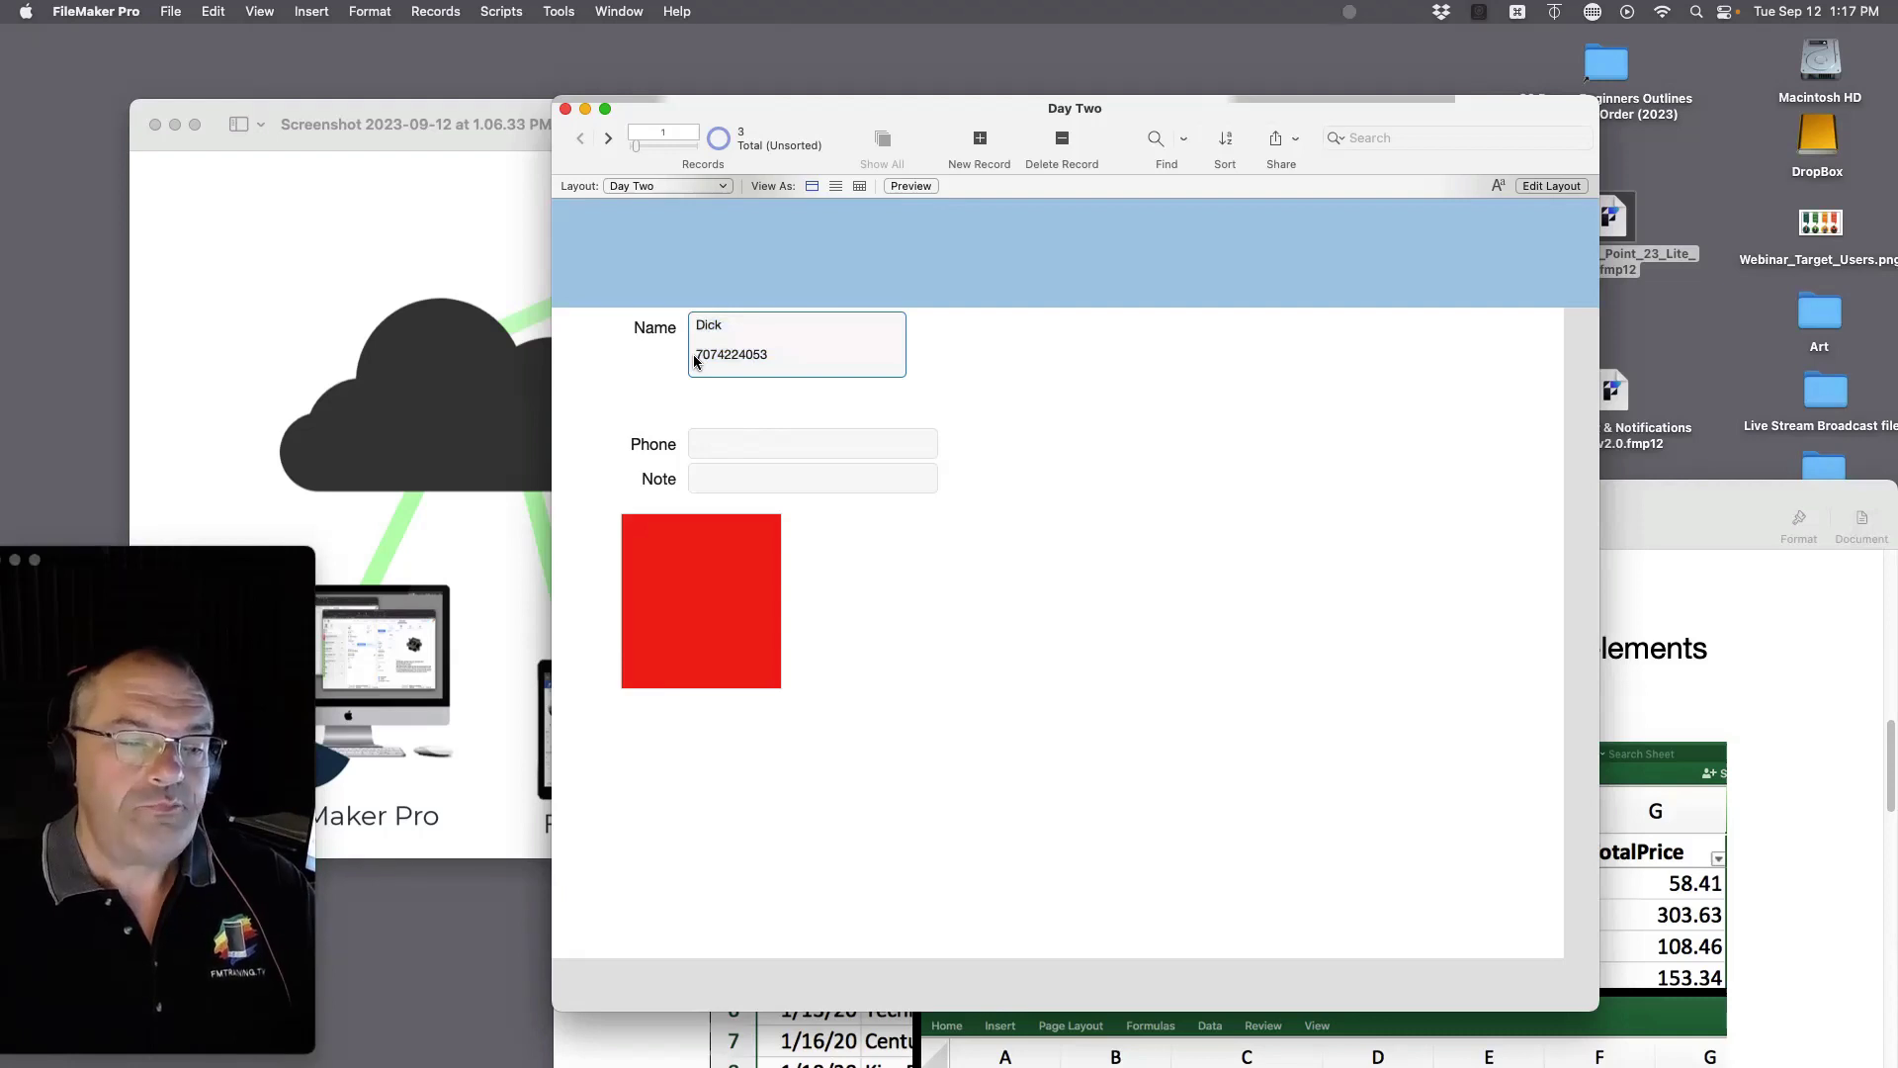
left_click(987, 445)
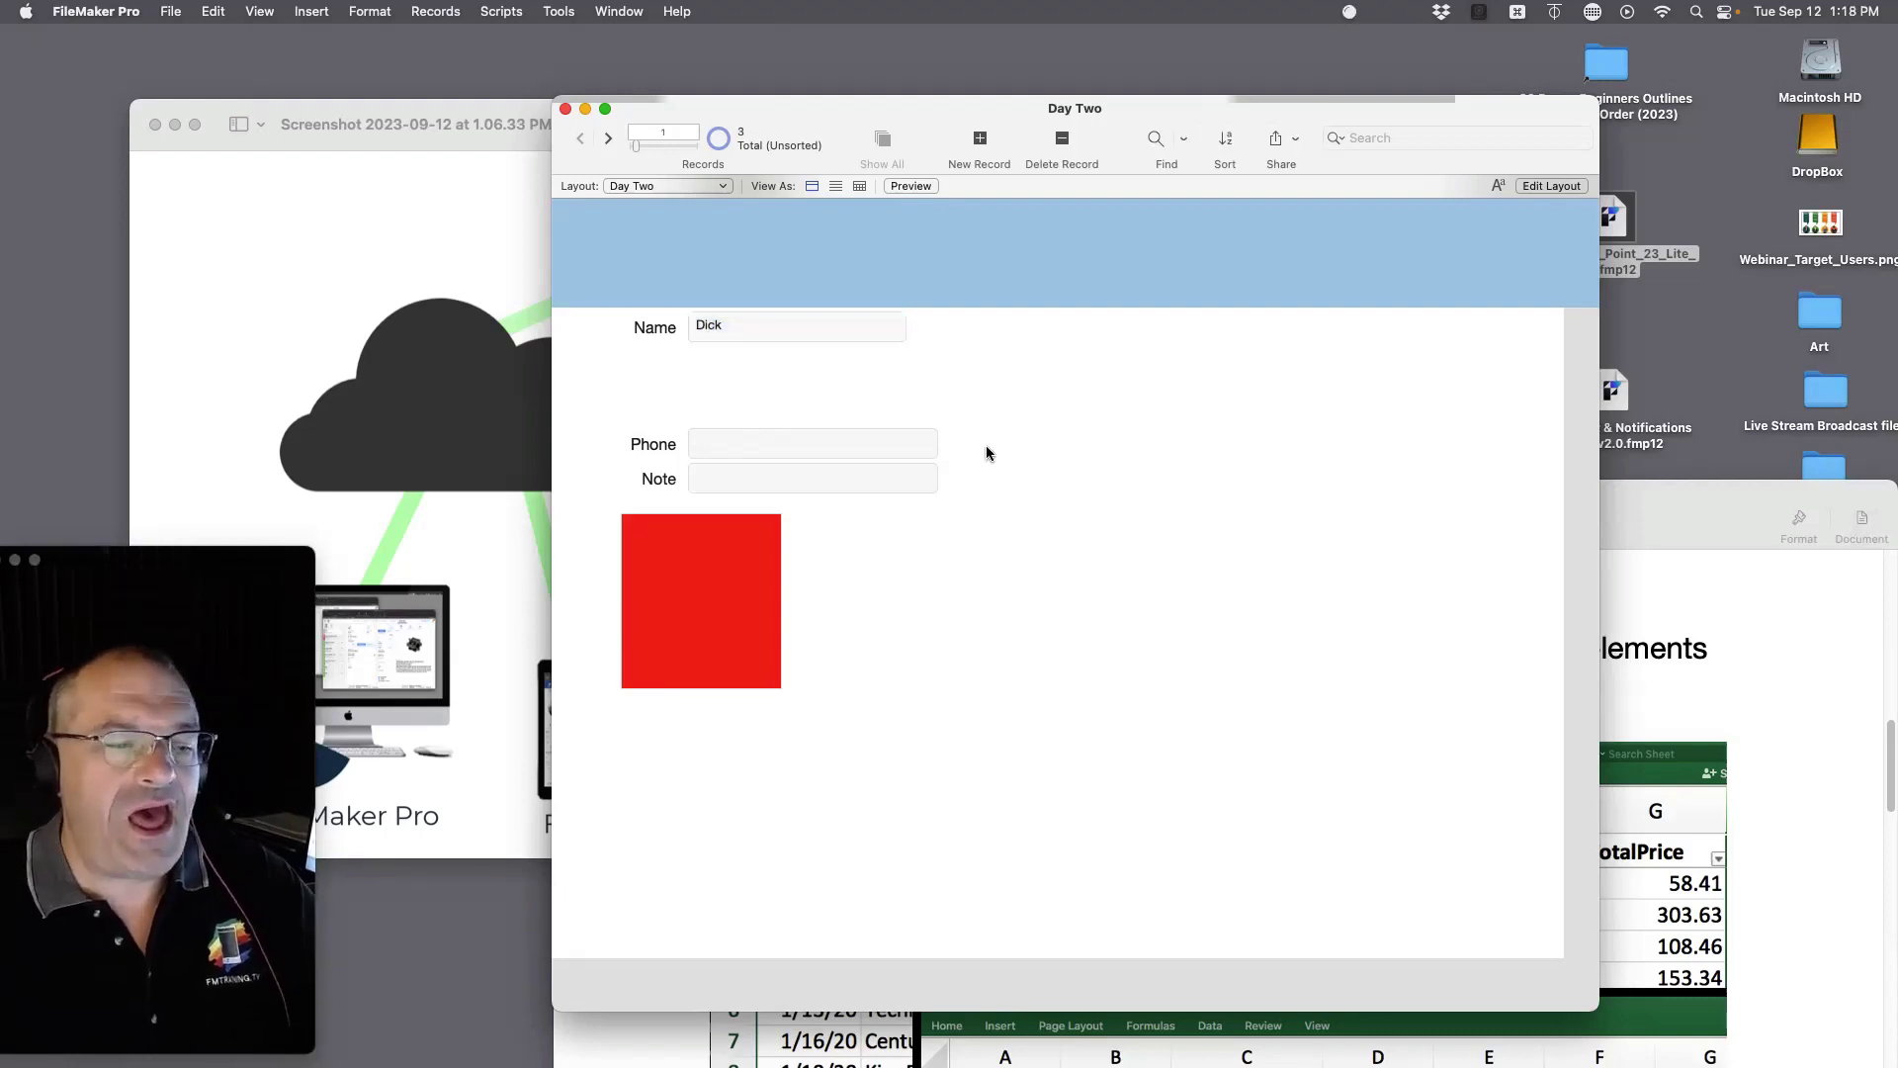
Step: Enter a phone number in Phone and a Note with today's date and 'We talked on the phone'
left_click(809, 446)
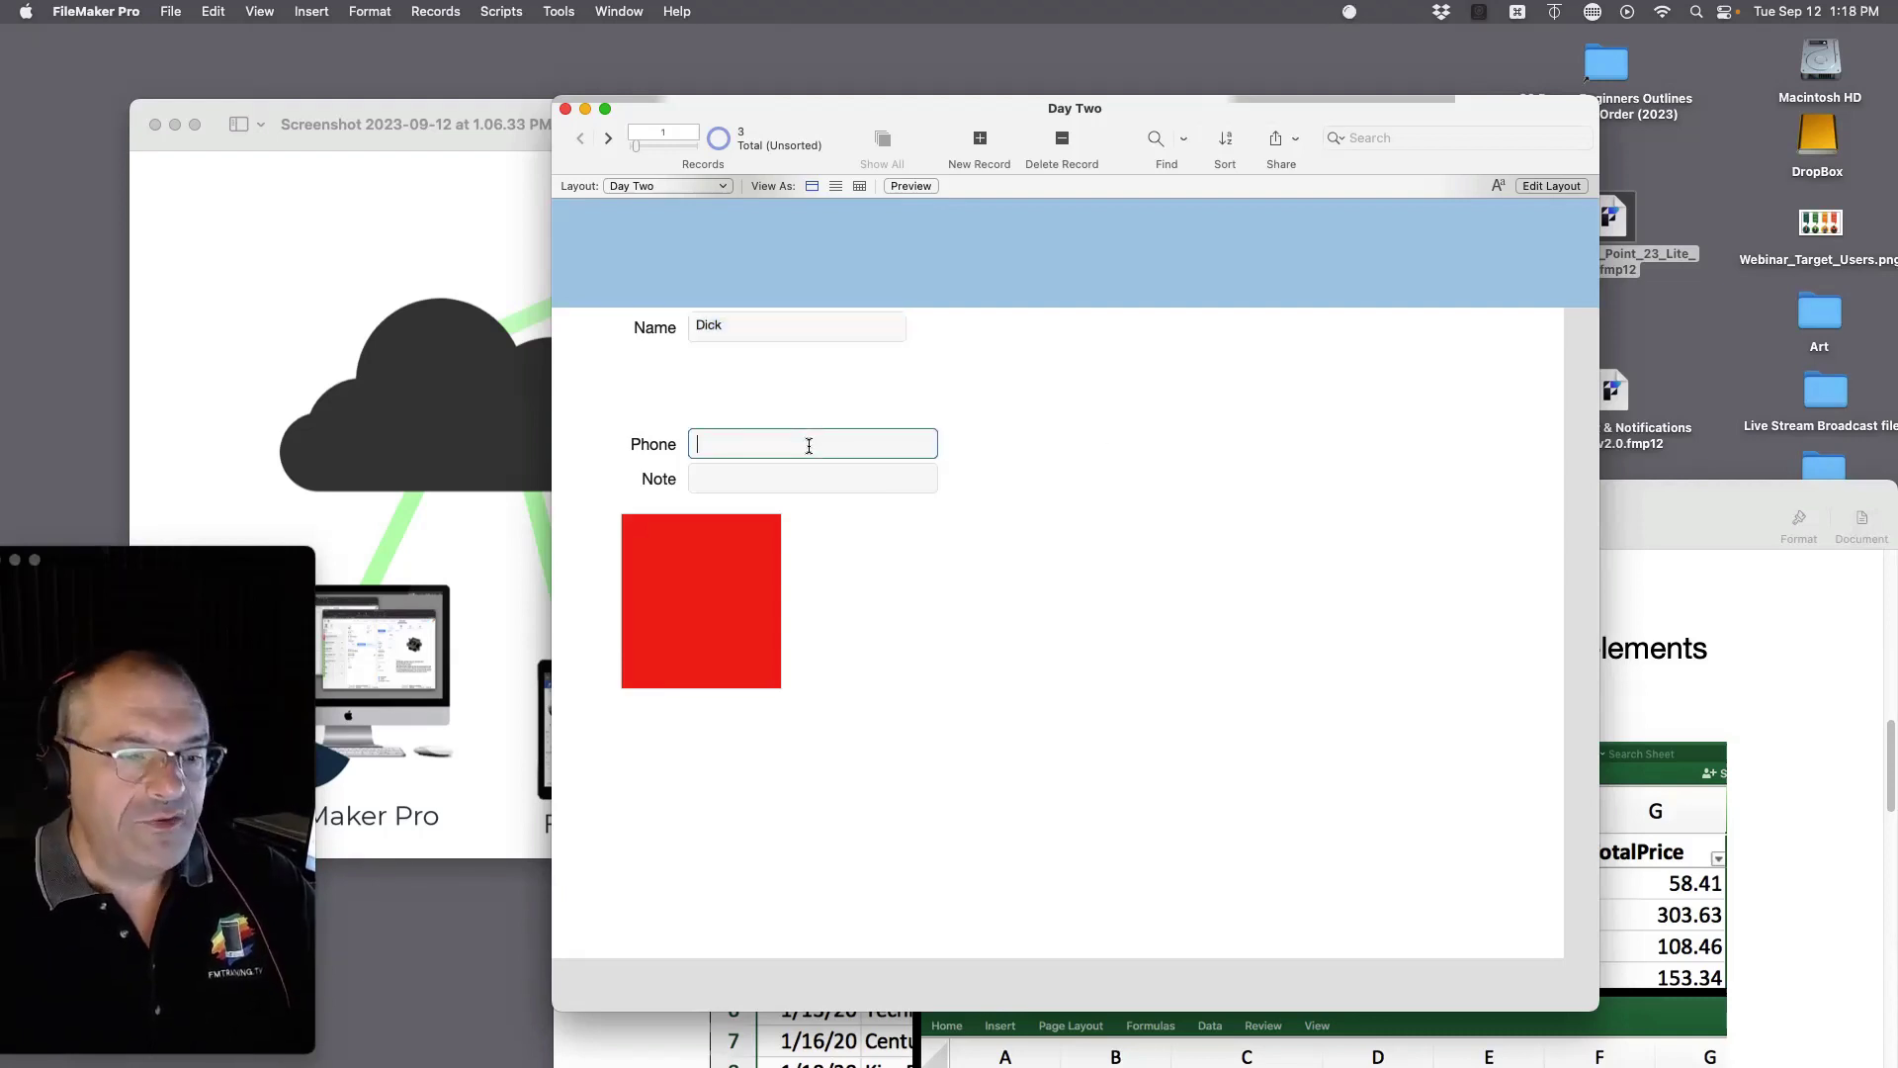
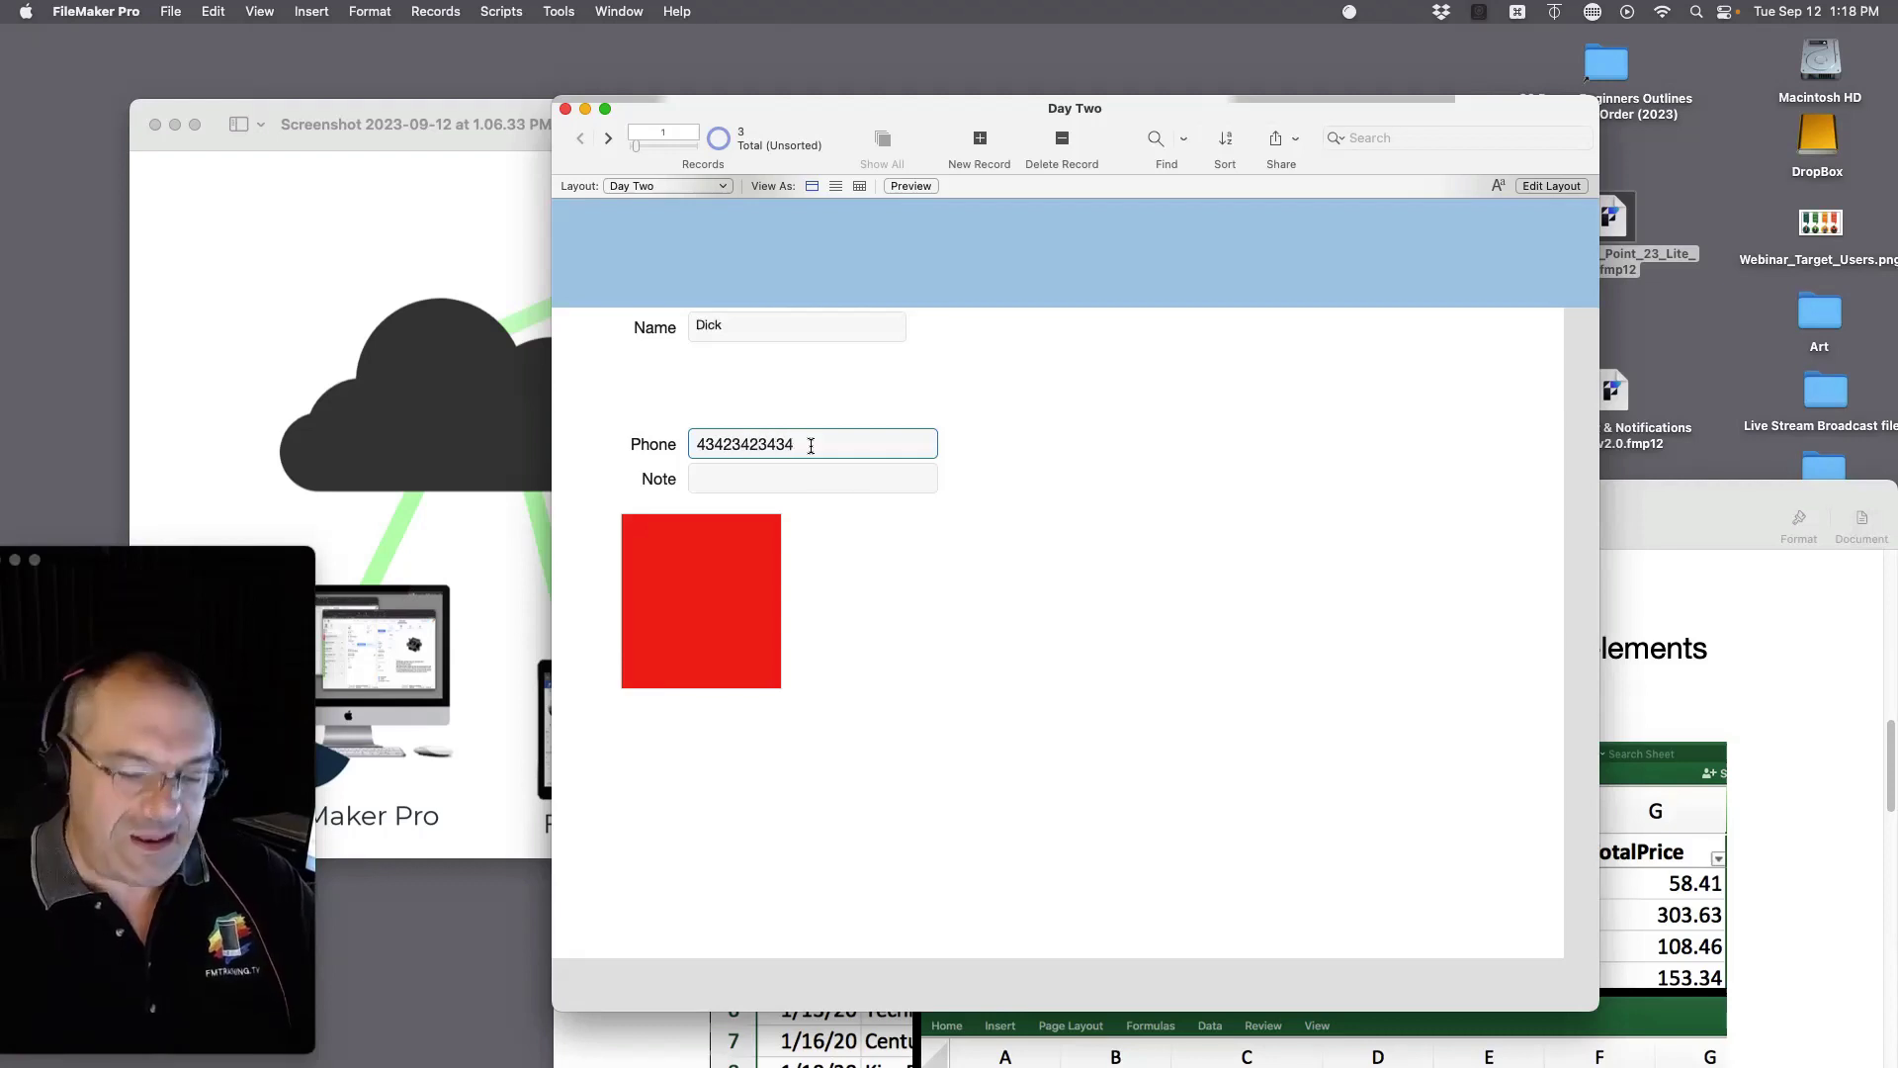
key("Tab")
key("super+minus")
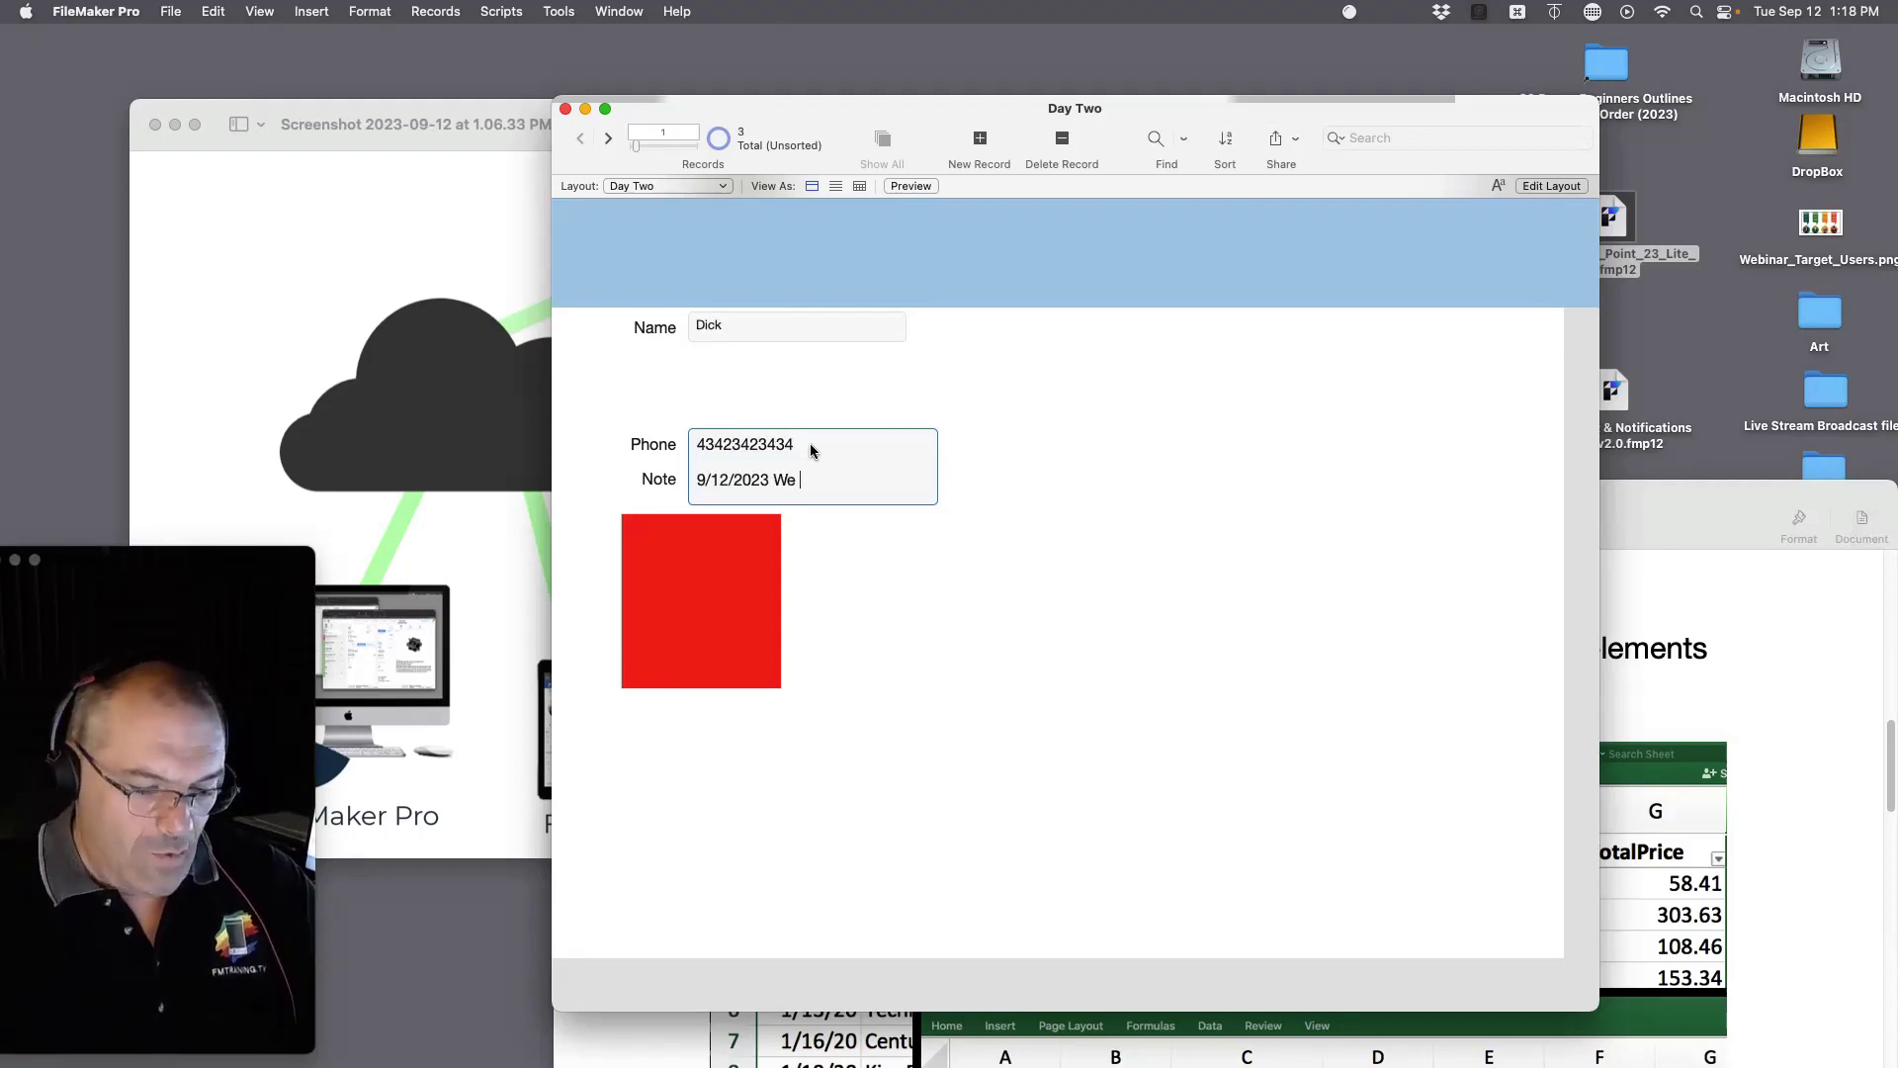
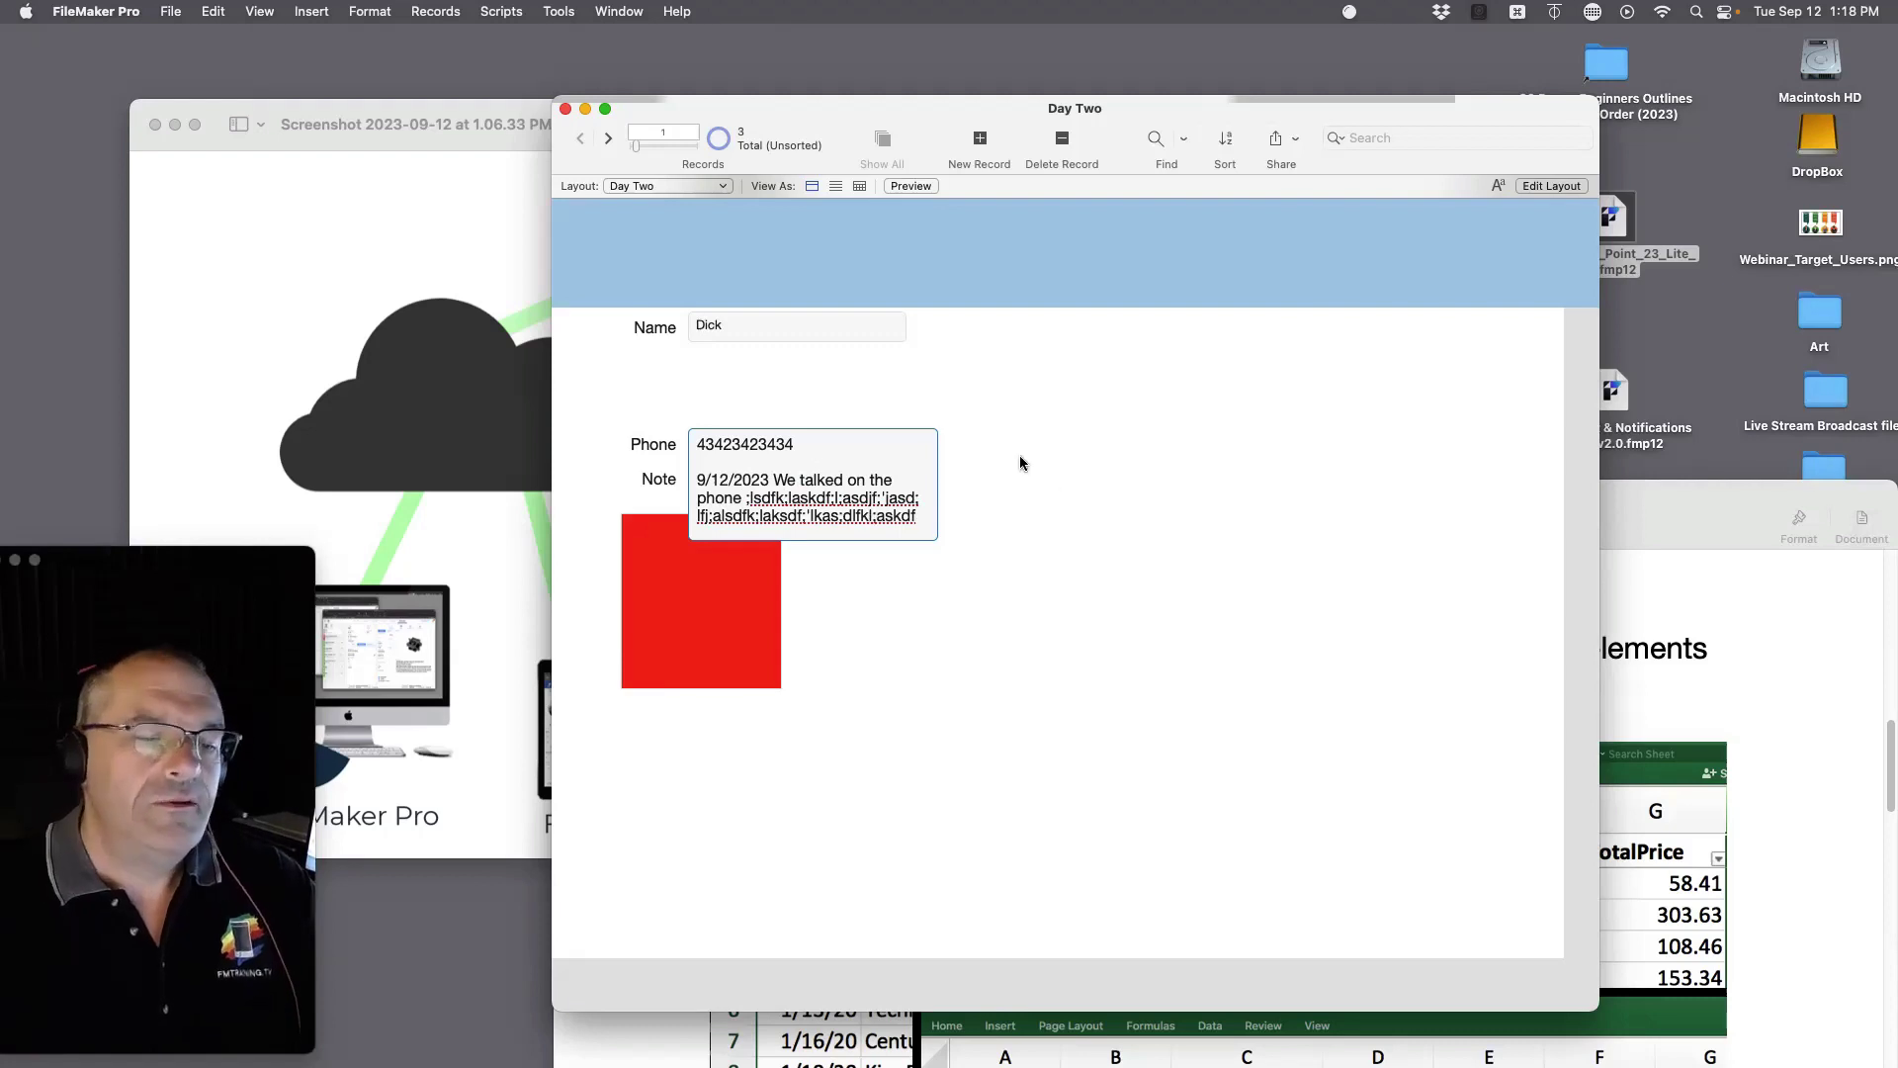
left_click(1082, 526)
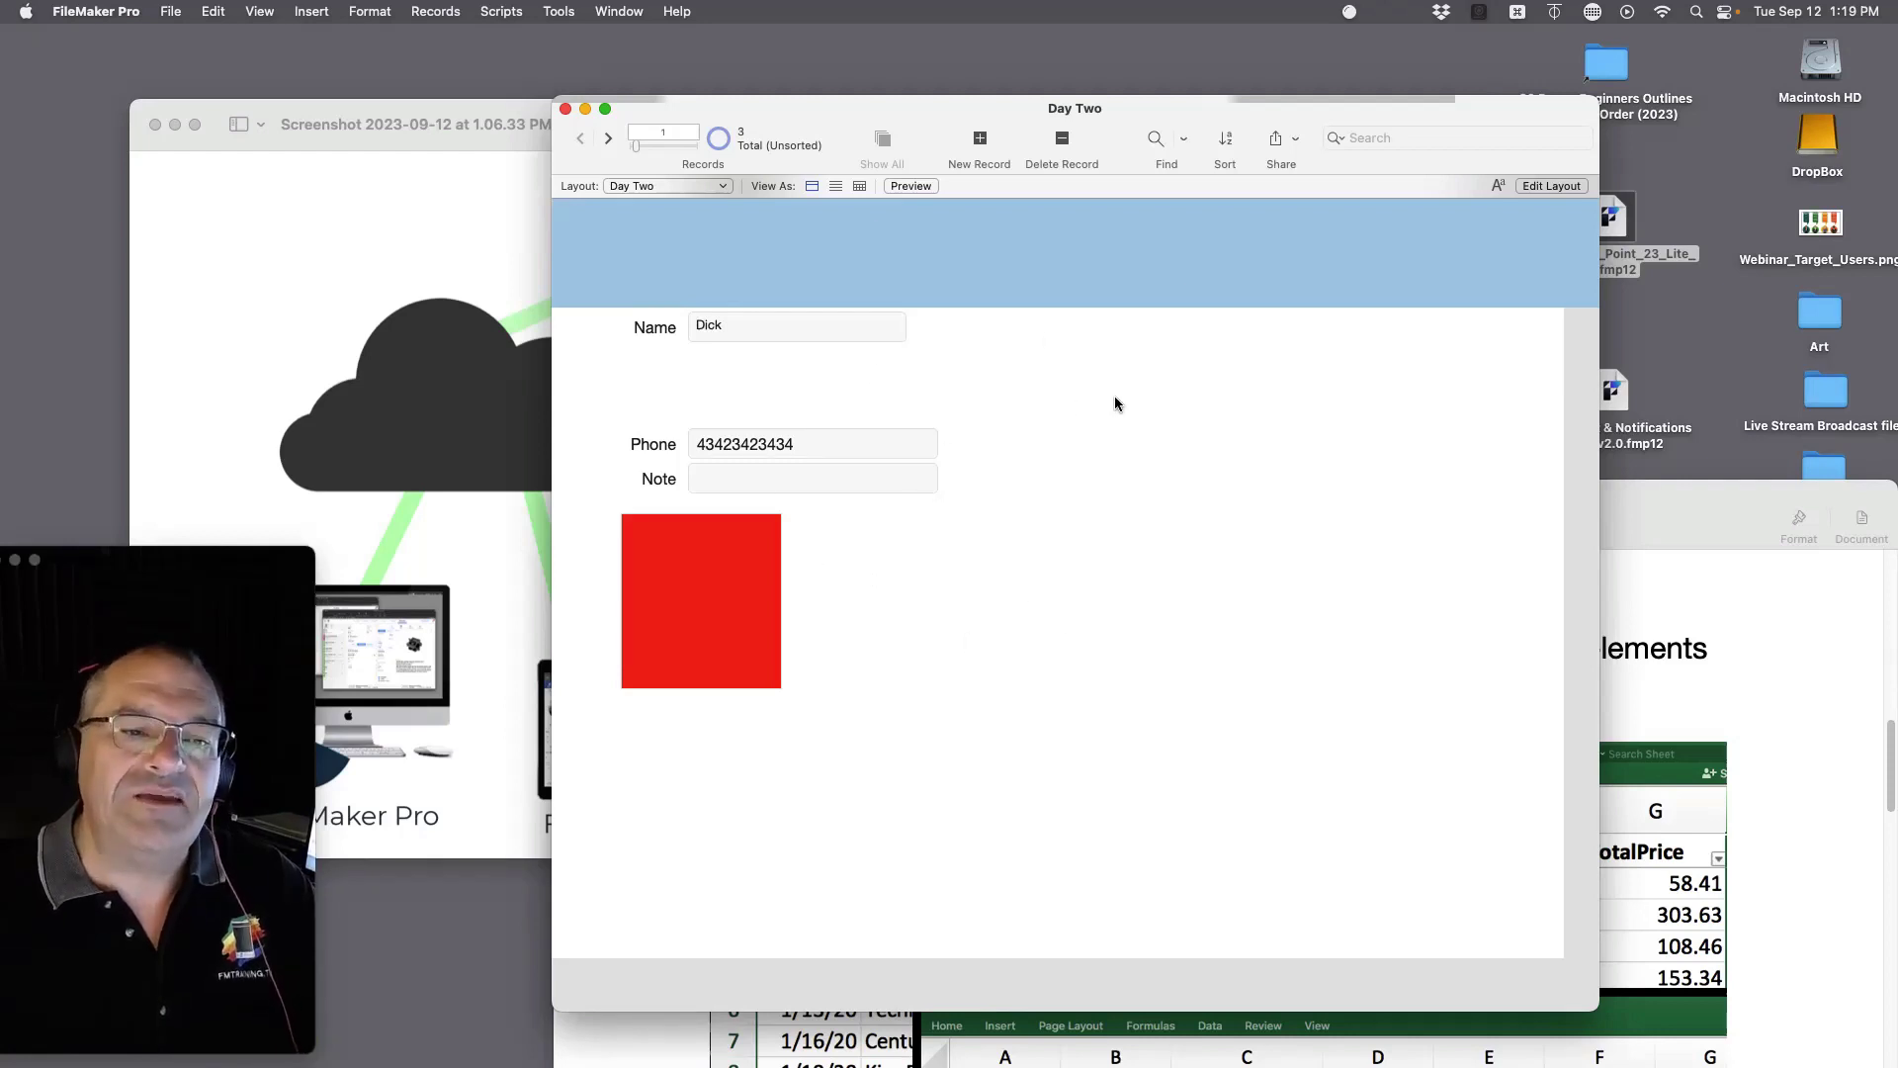
Step: Open the Manage Database field definitions for Day Two via File > Manage > Database
left_click_drag(947, 126, 950, 138)
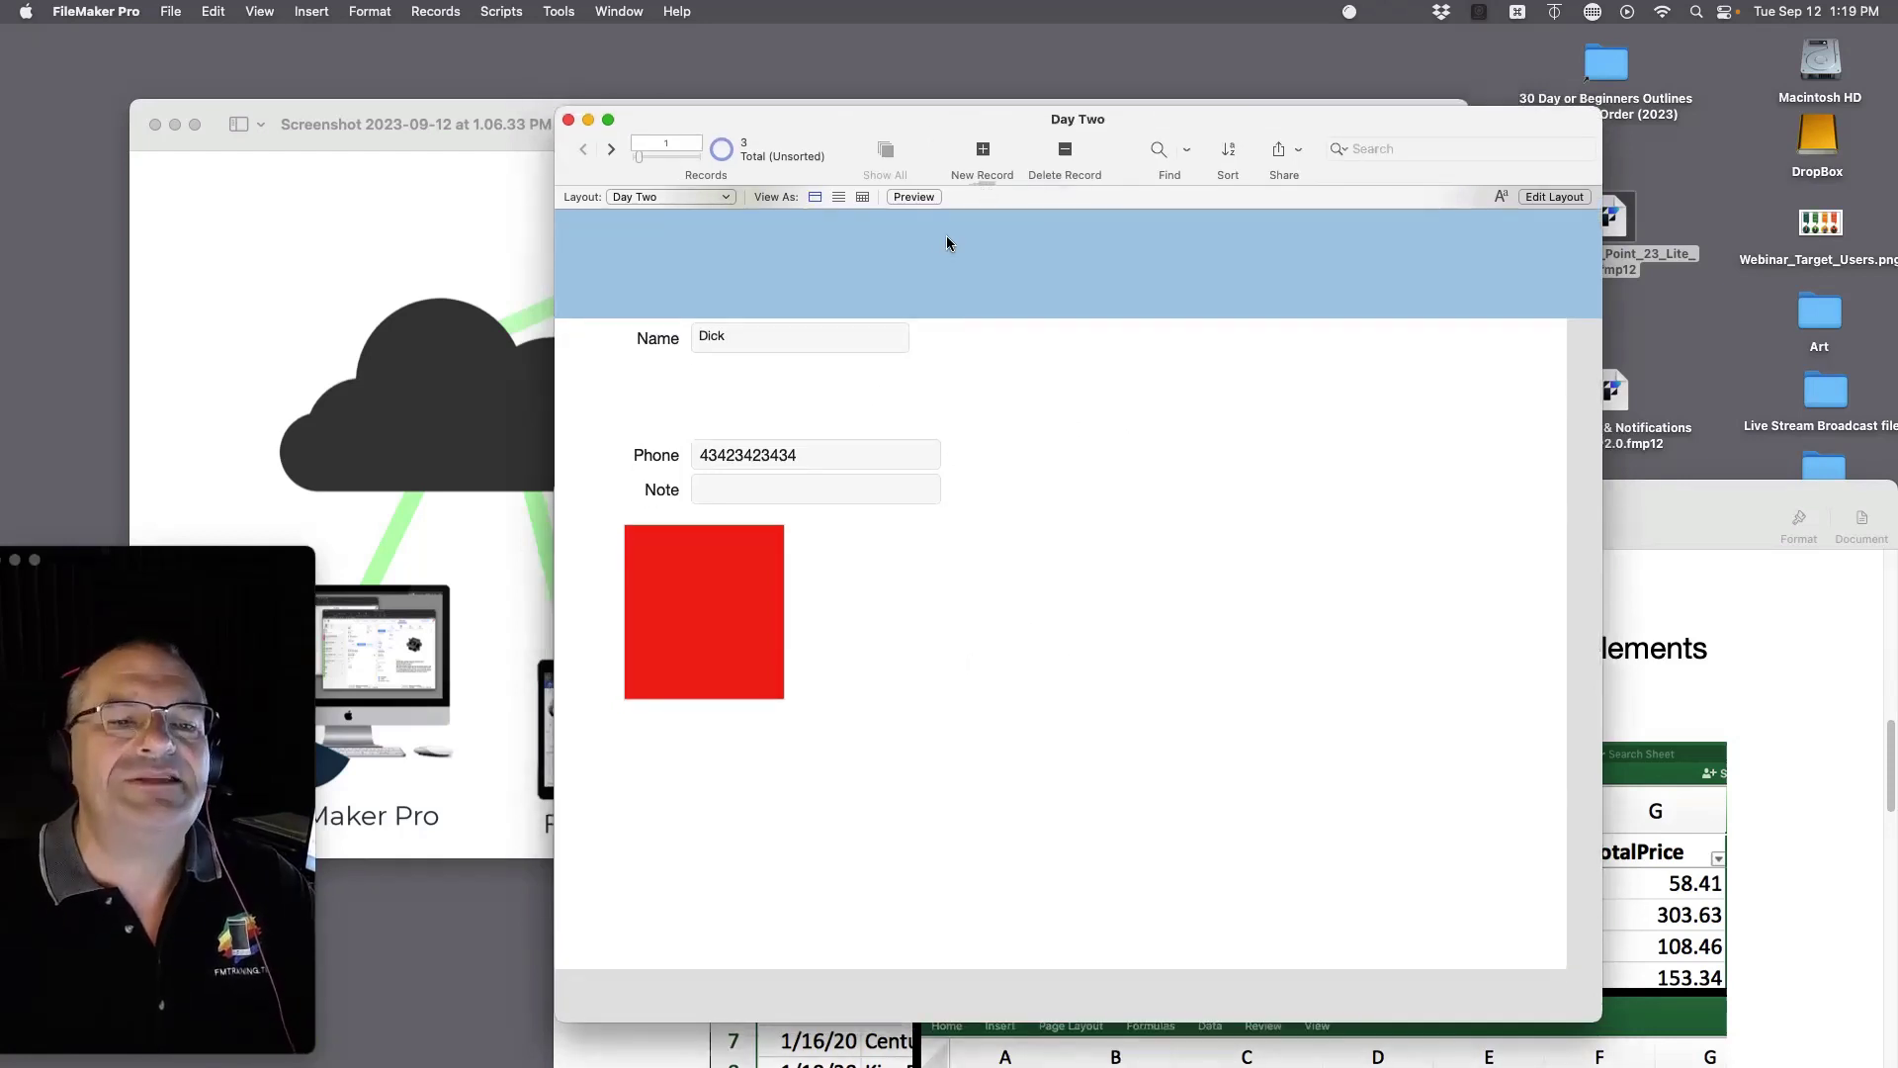
left_click(170, 11)
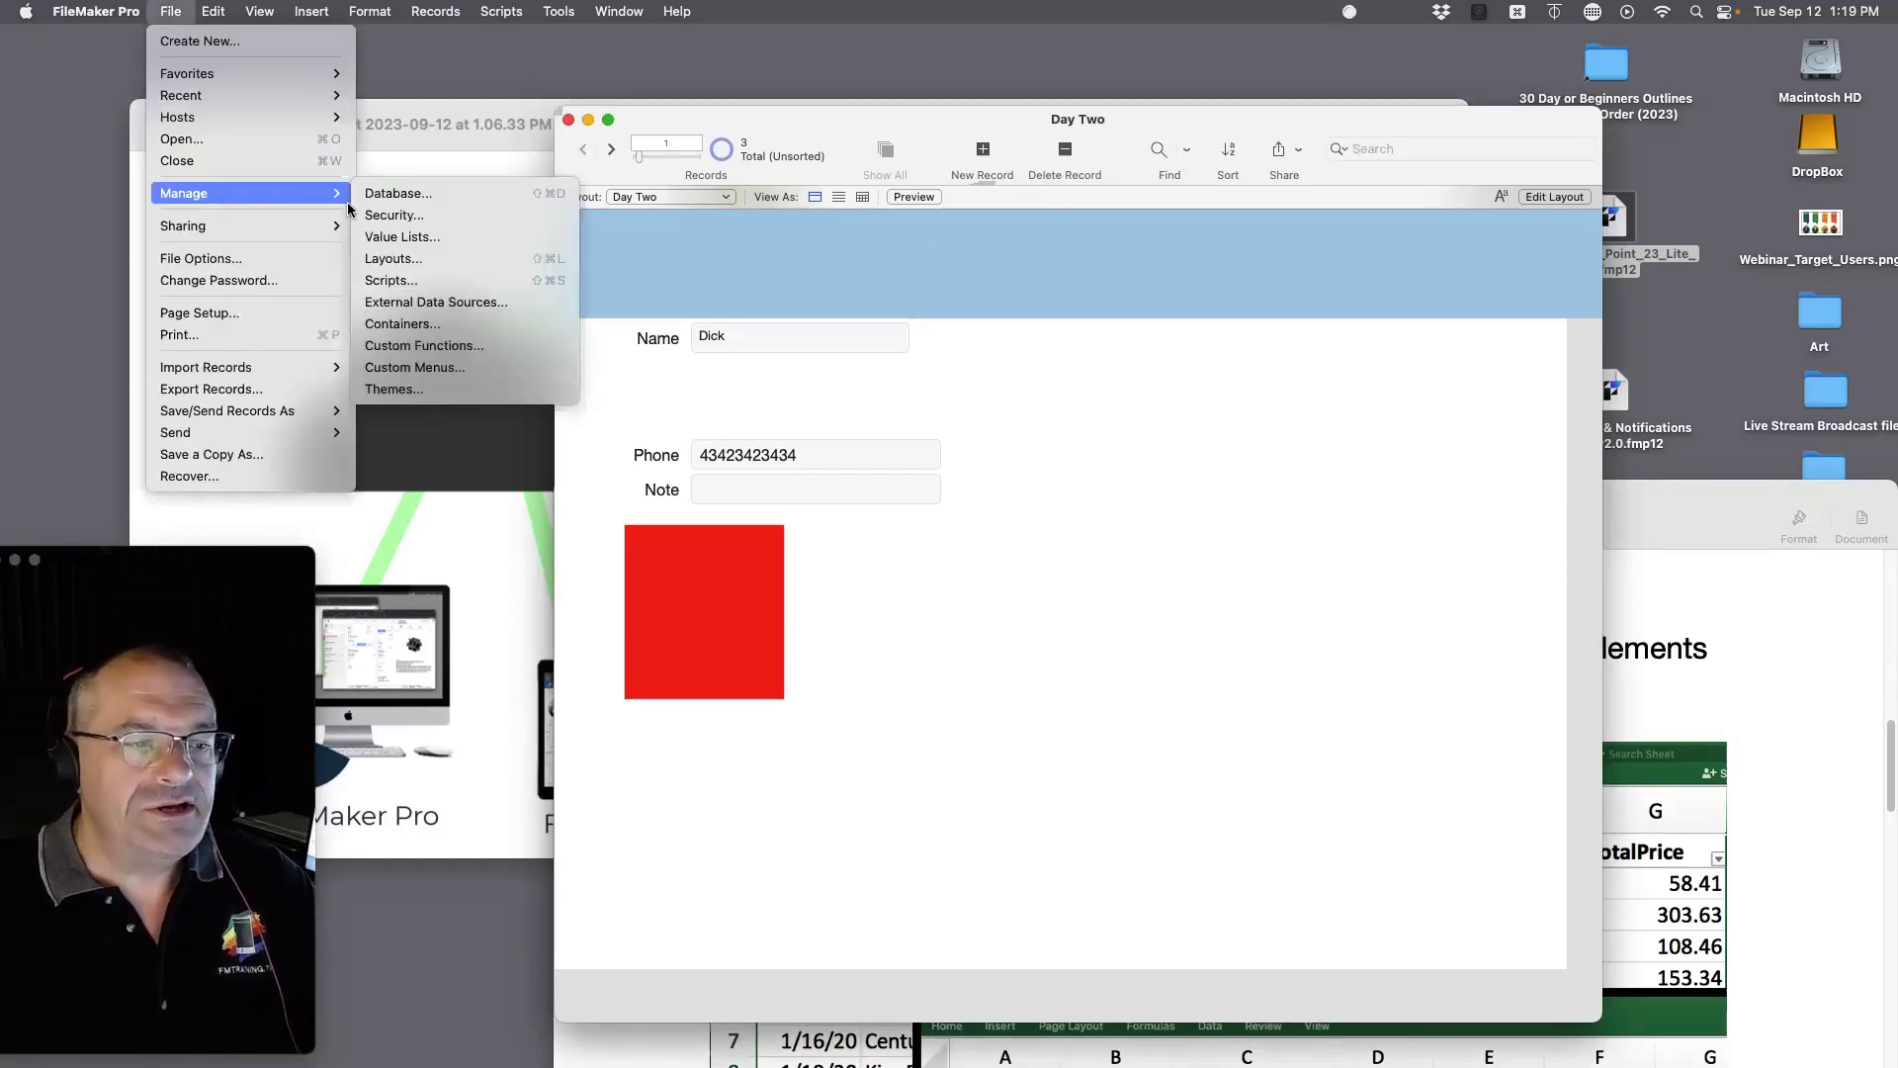
mouse_move(326, 193)
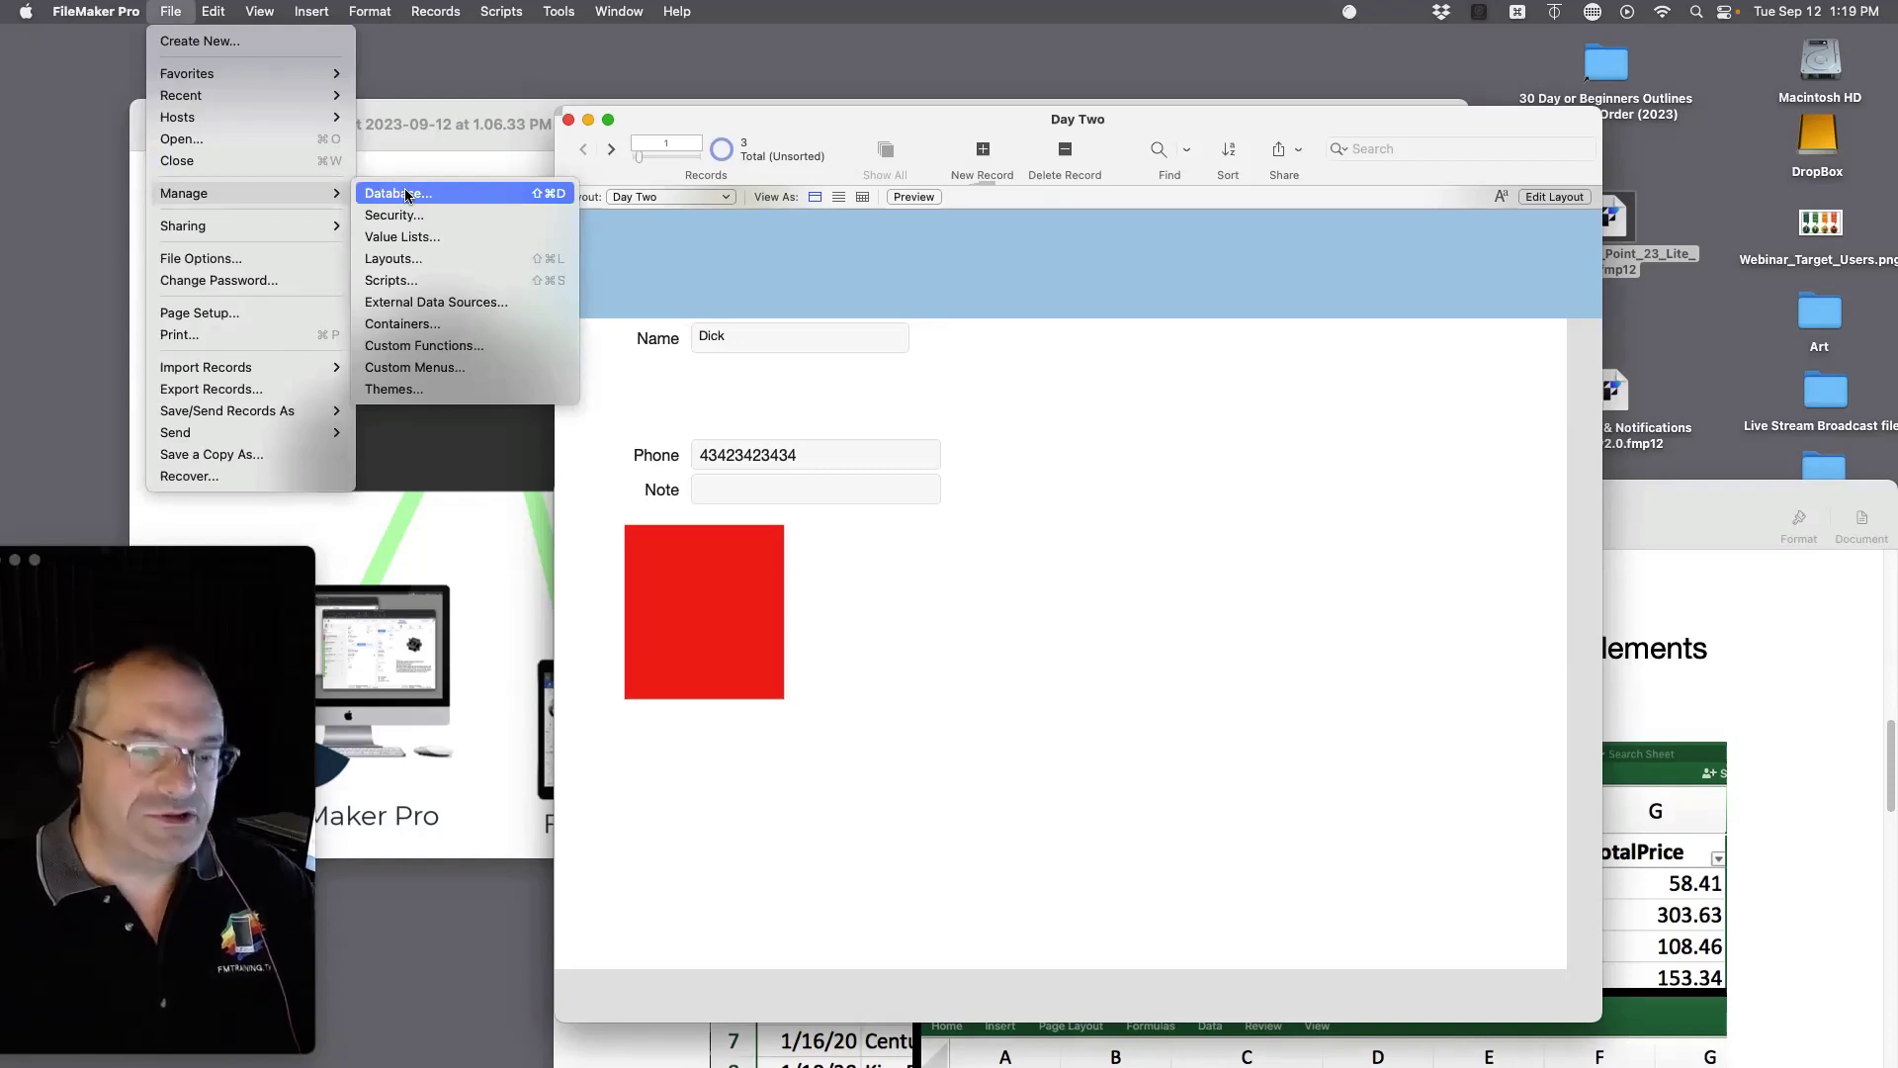
left_click(414, 195)
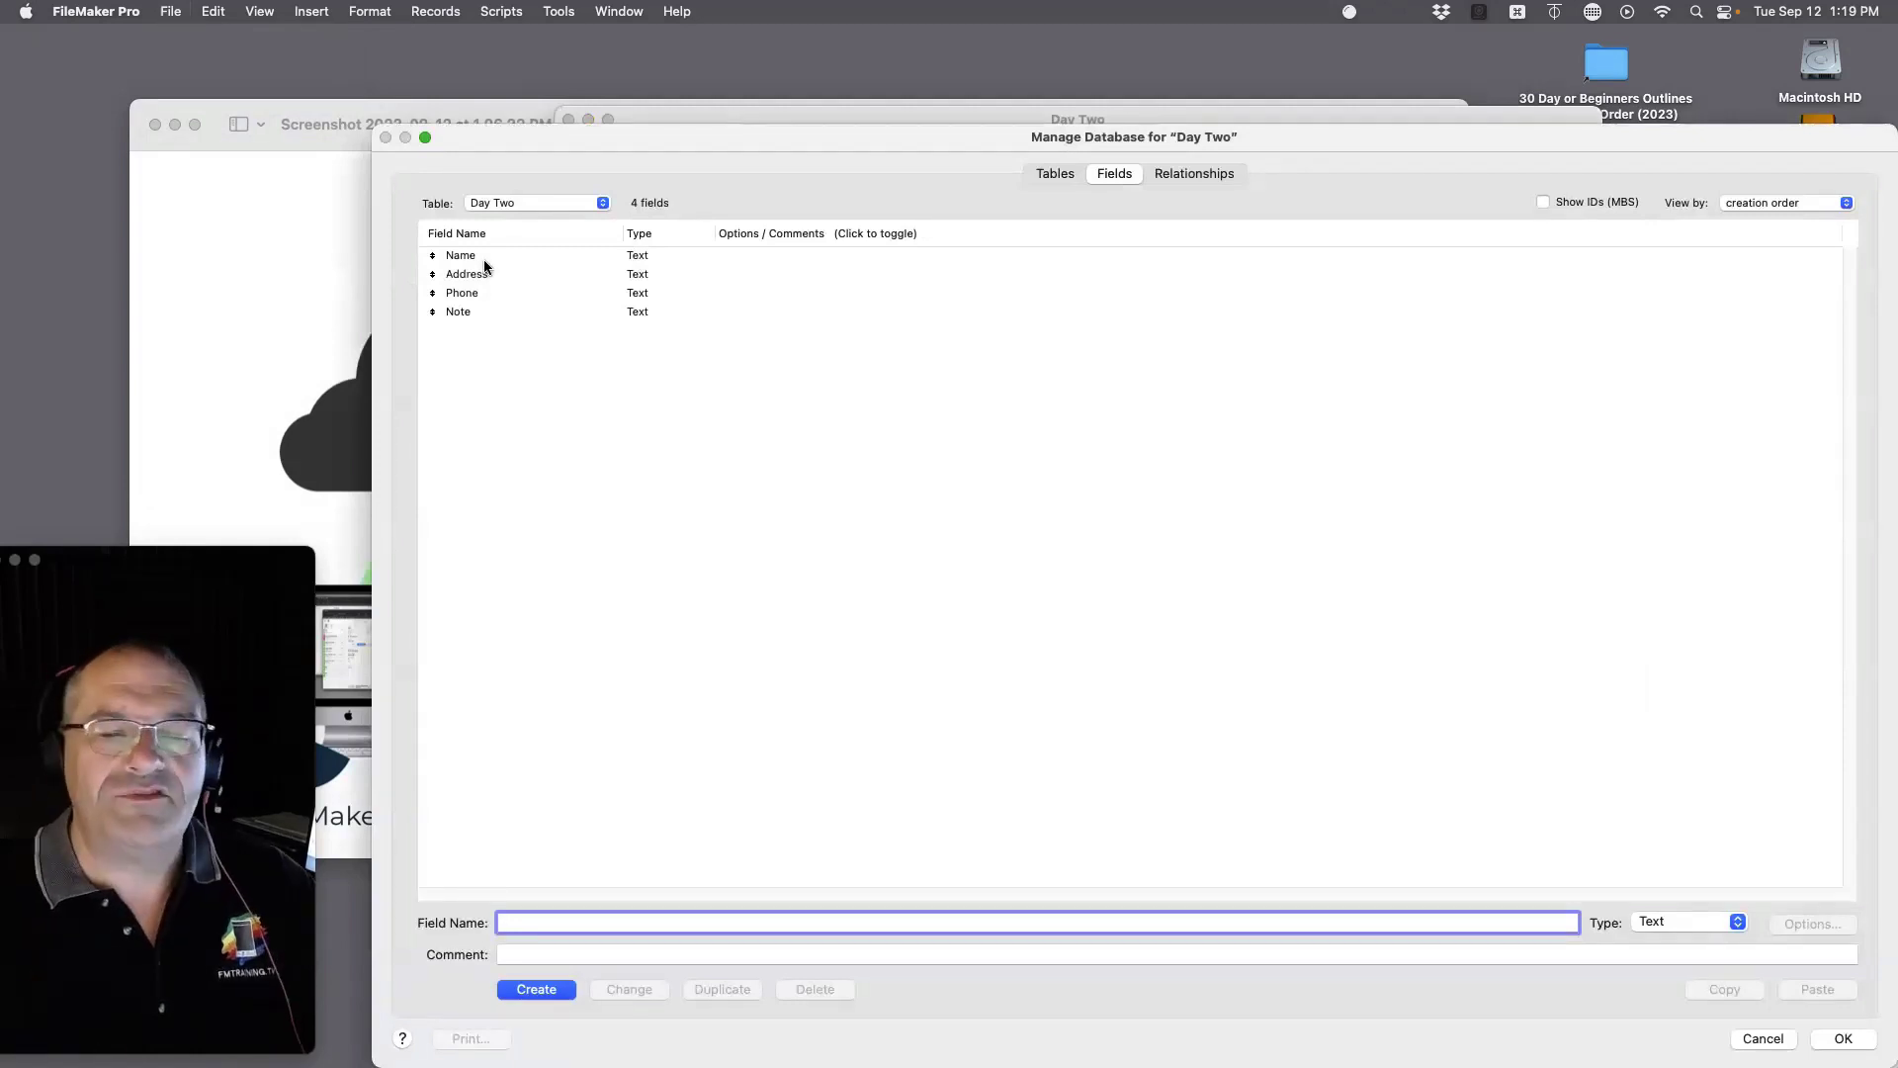
Step: Move the Manage Database dialog aside and raise the Pages course notes window
left_click_drag(698, 182, 773, 81)
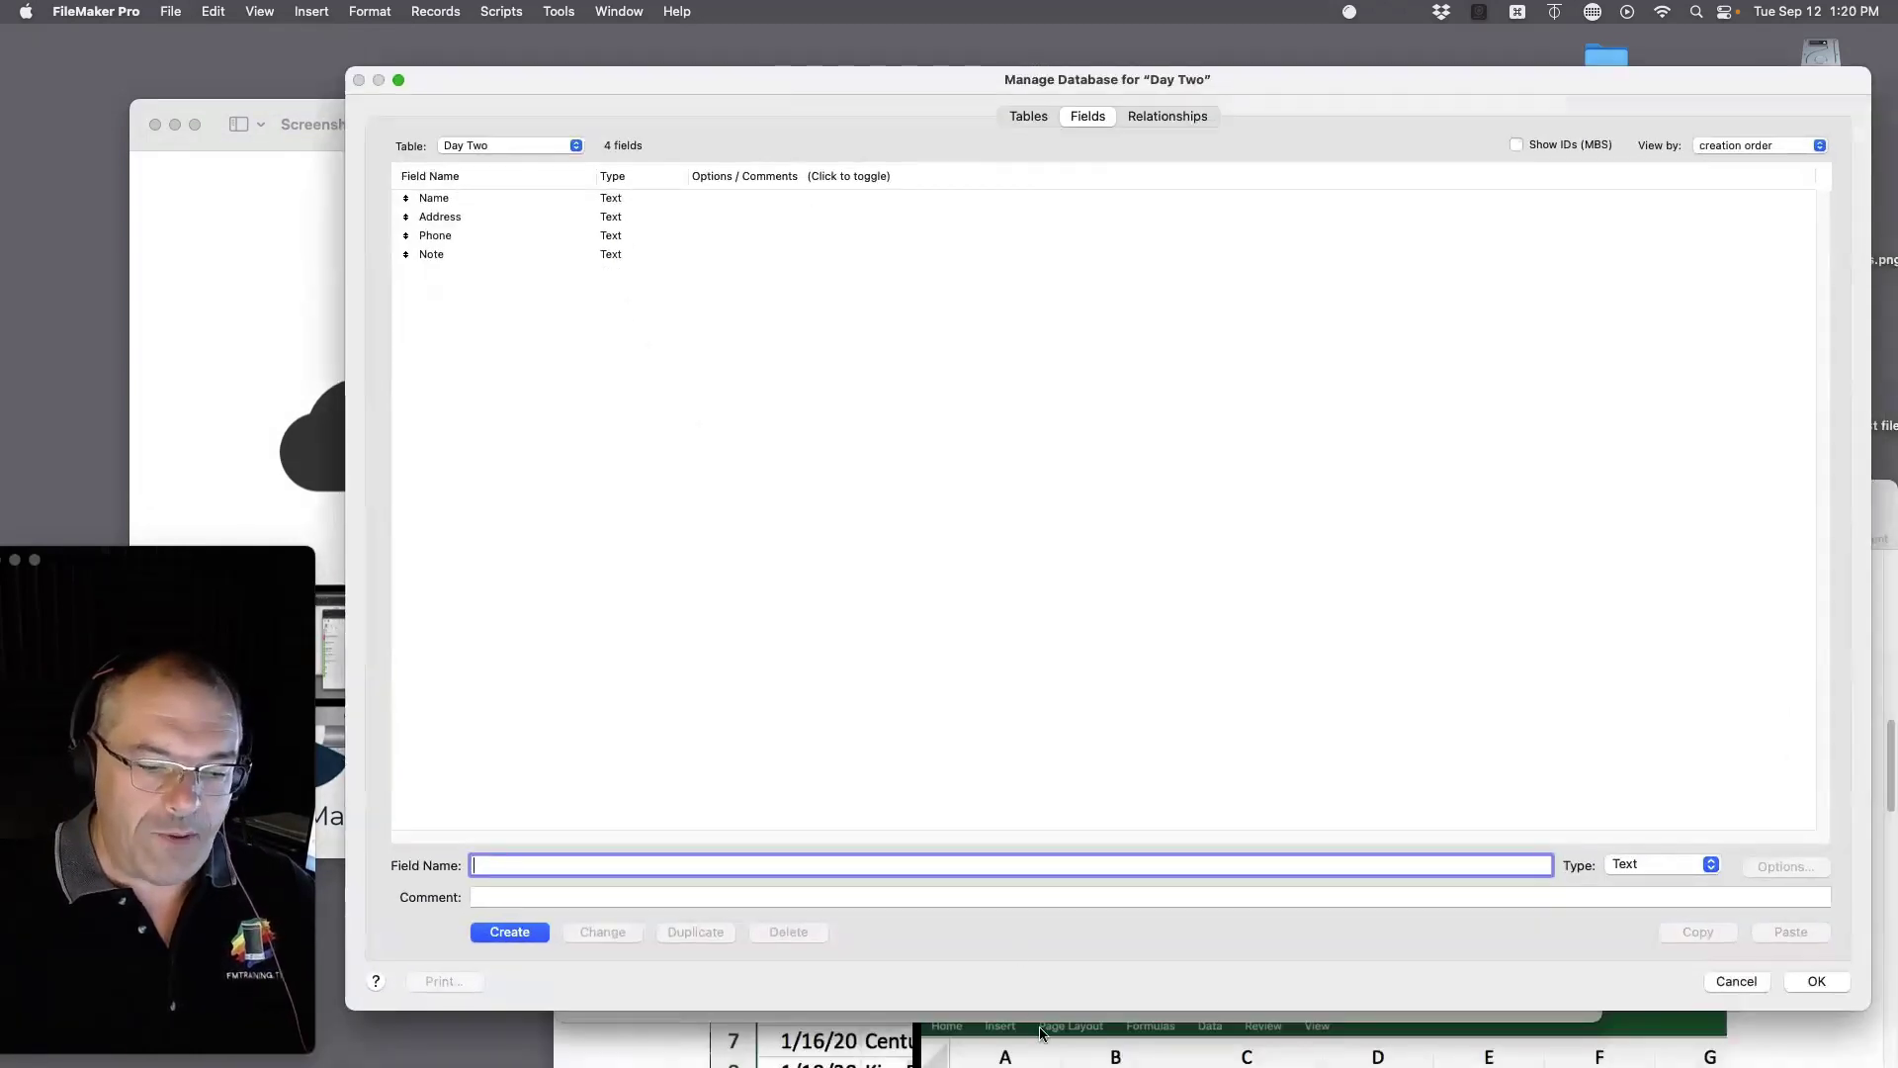
left_click(1043, 1034)
left_click_drag(888, 523, 860, 296)
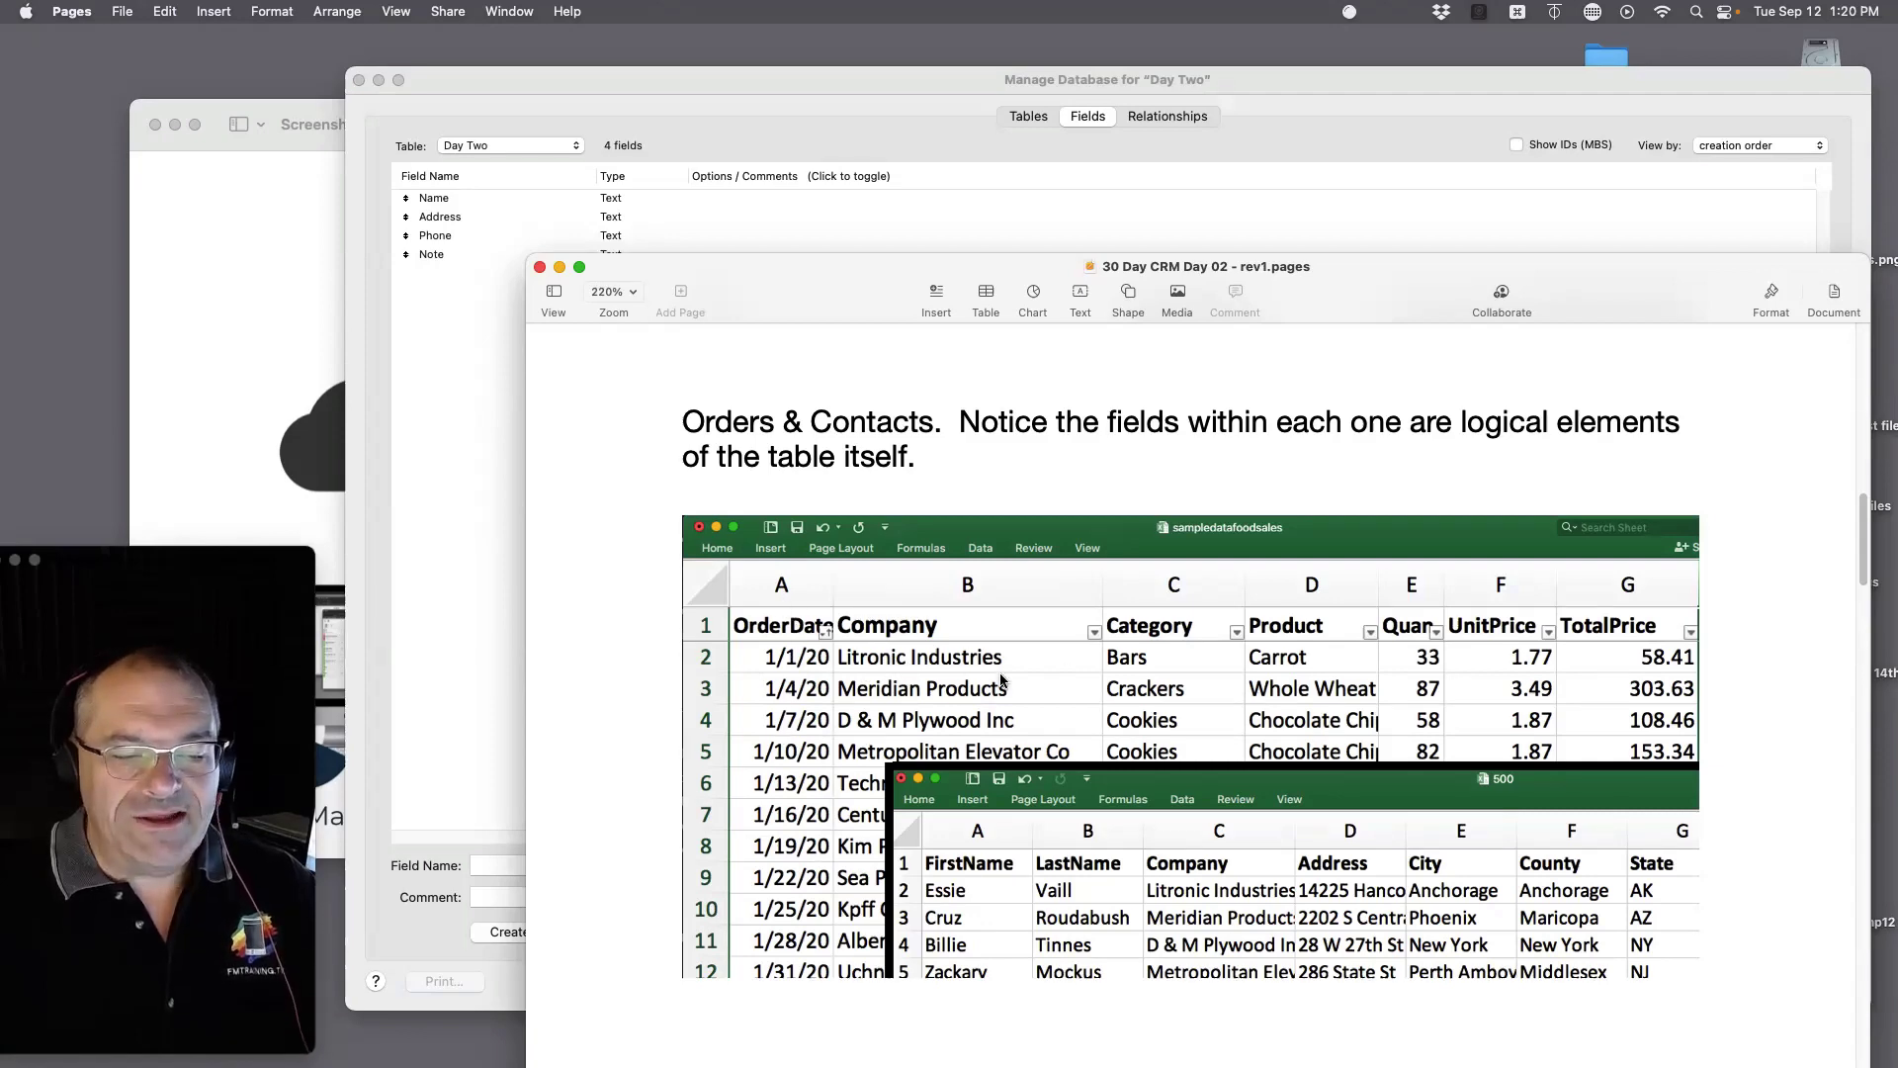
Step: Scroll the Pages course notes down to the Fields section
scroll(1099, 735, "down", 10)
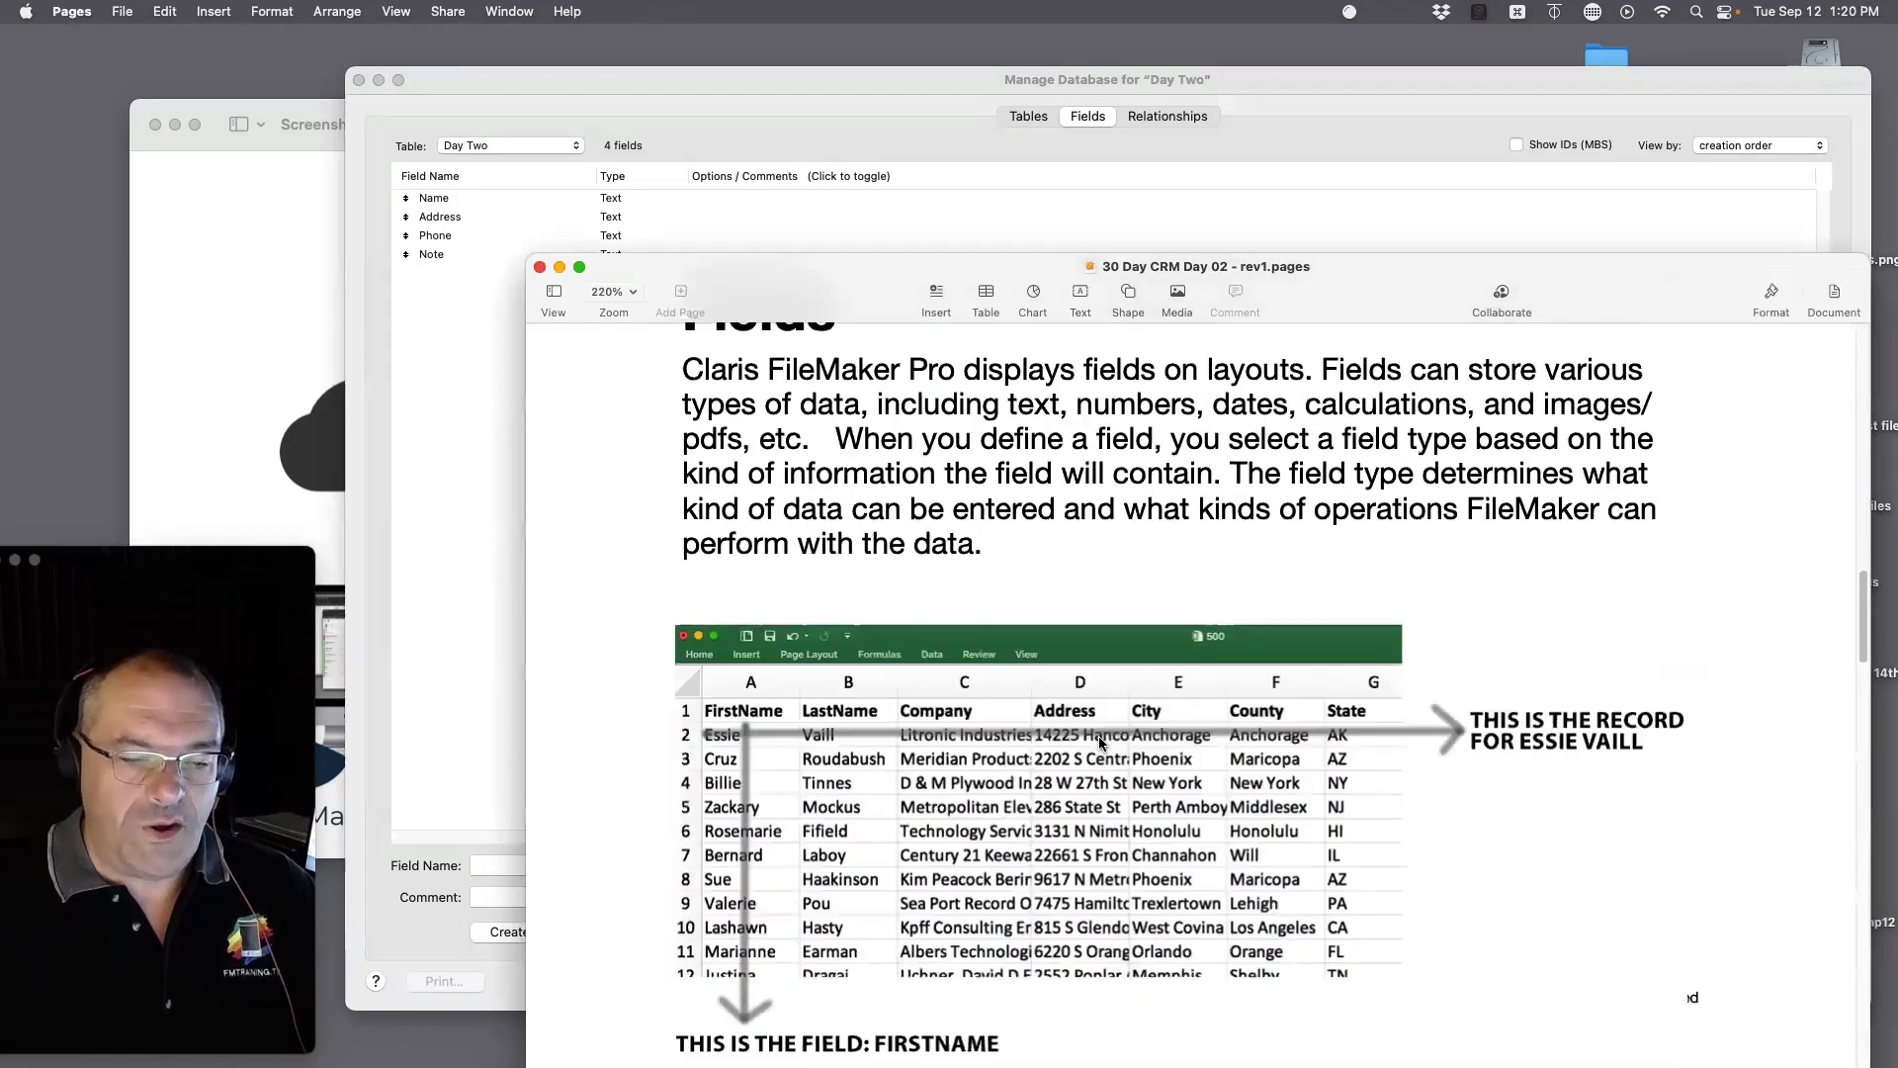
scroll(1099, 736, "down", 1)
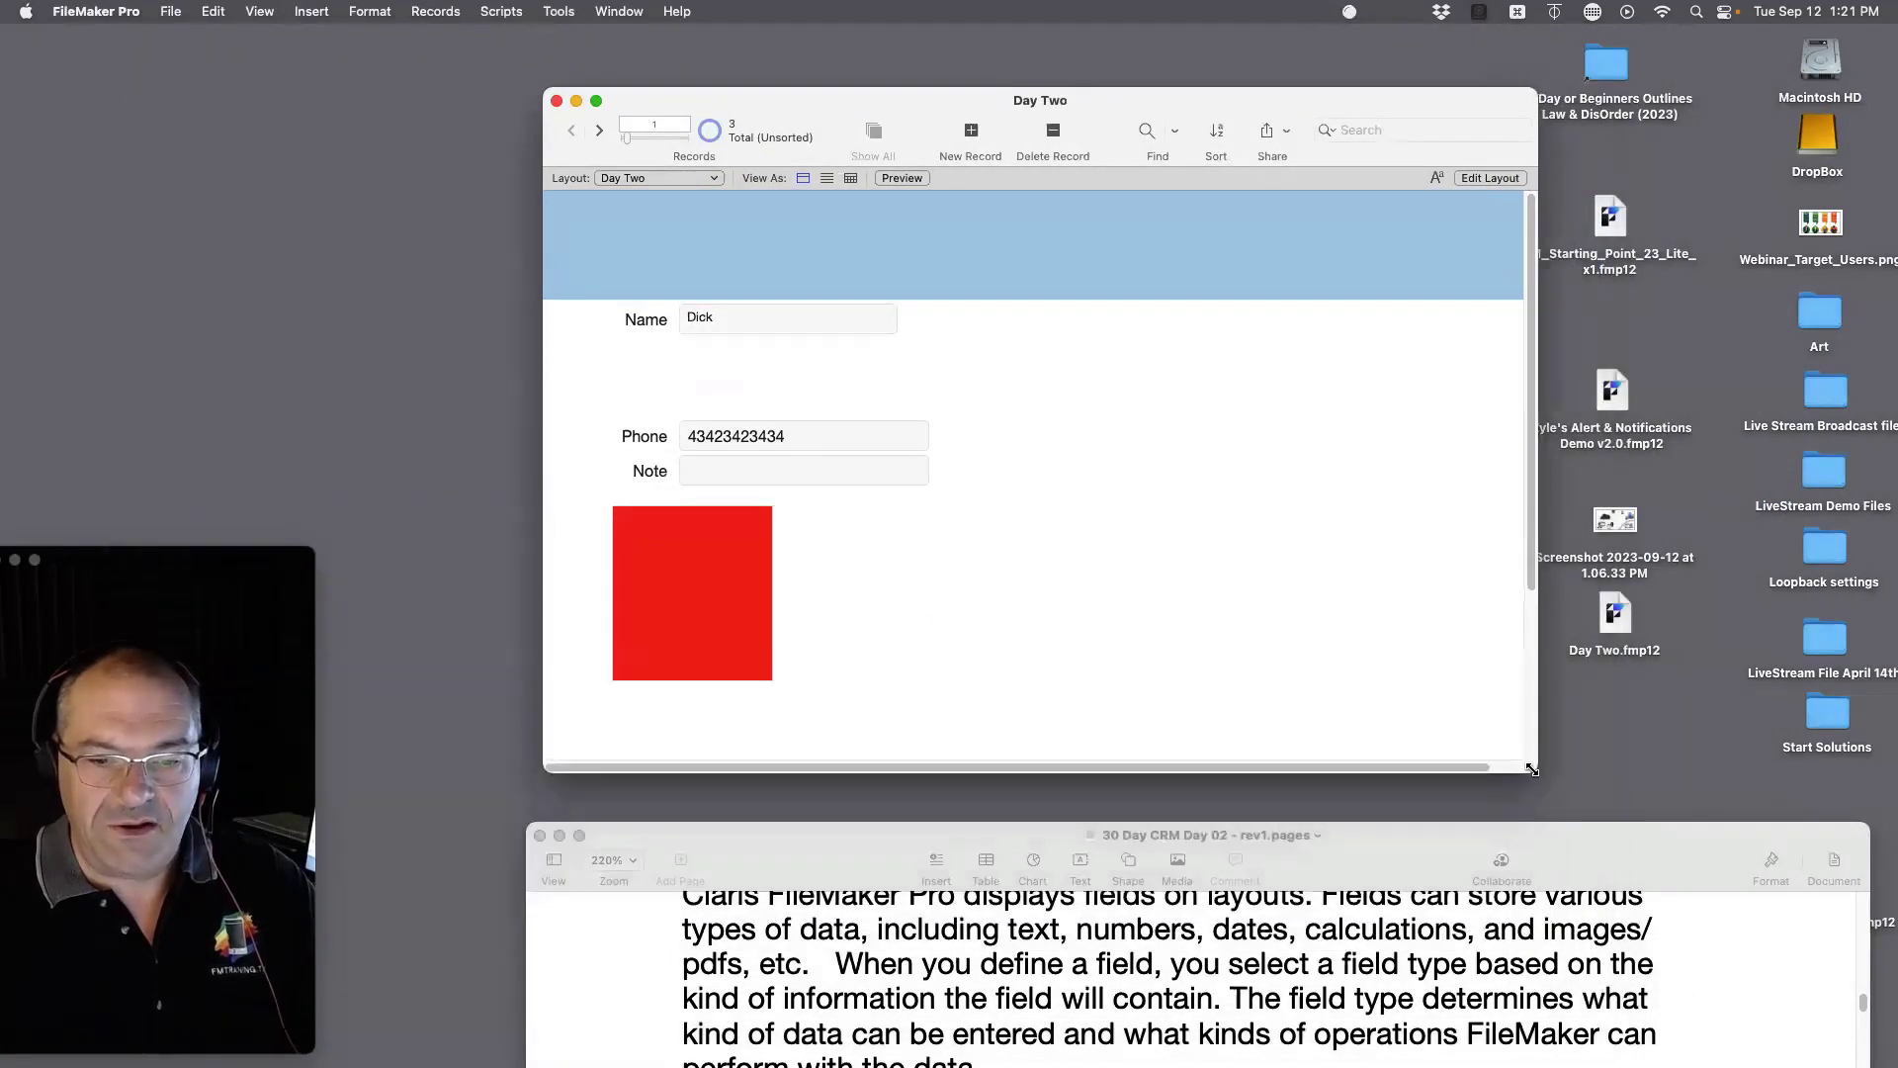
Step: Quit FileMaker with Cmd+Q and select the Day Two.fmp12 icon on the desktop
left_click_drag(1309, 119, 1222, 166)
key("super+q")
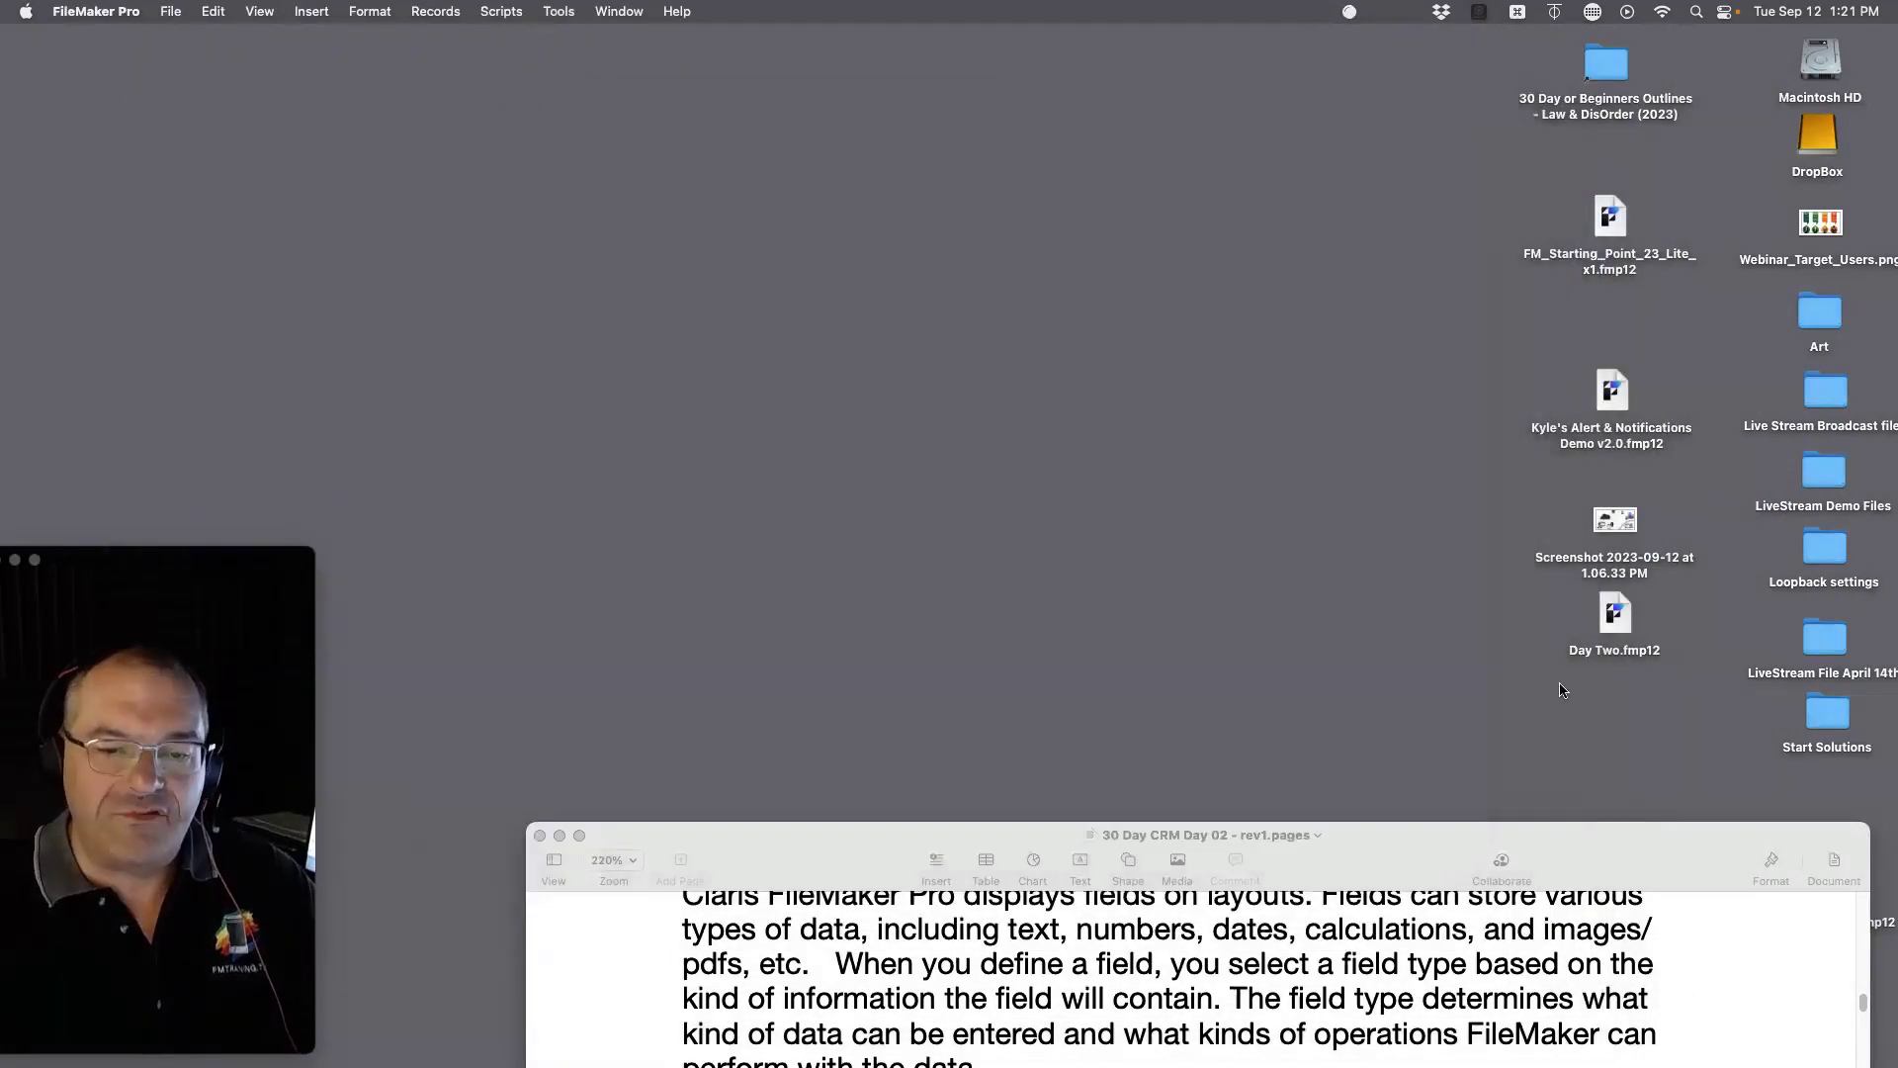
left_click_drag(1633, 629, 1630, 670)
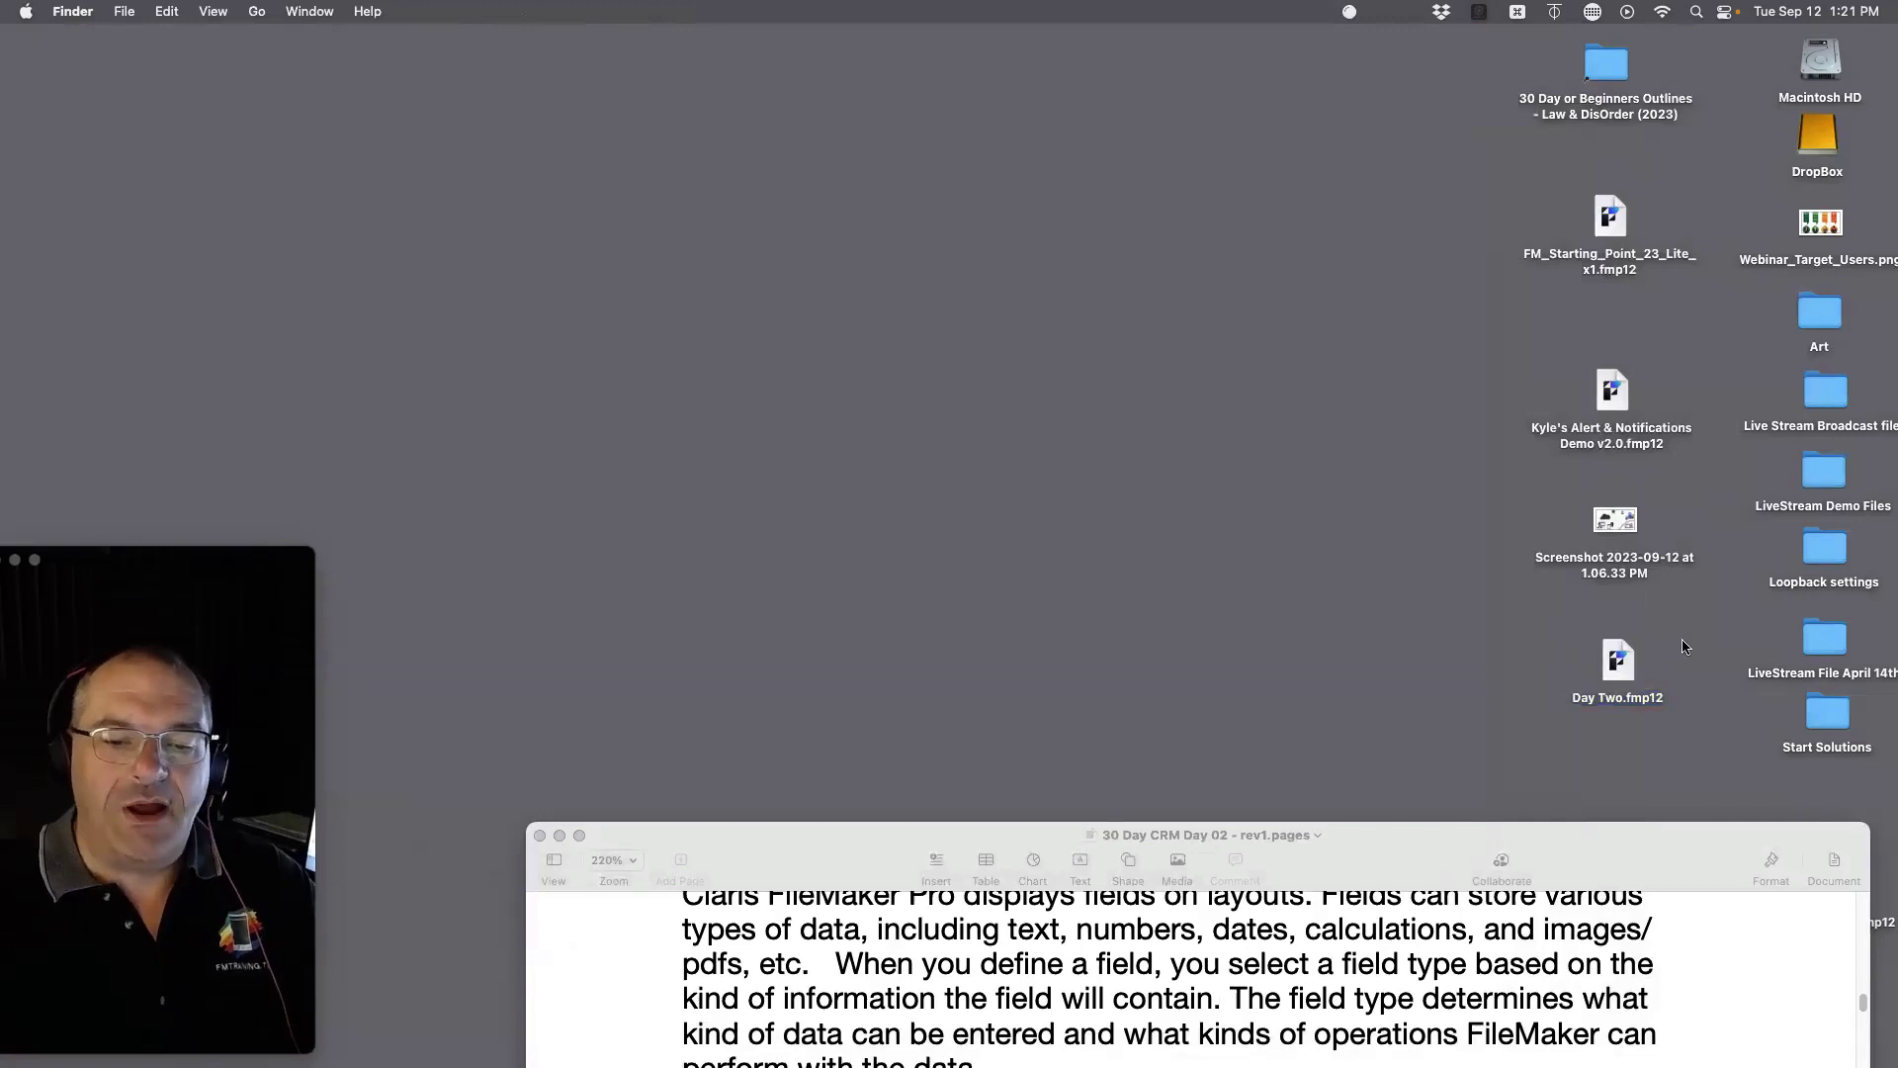
left_click(1623, 671)
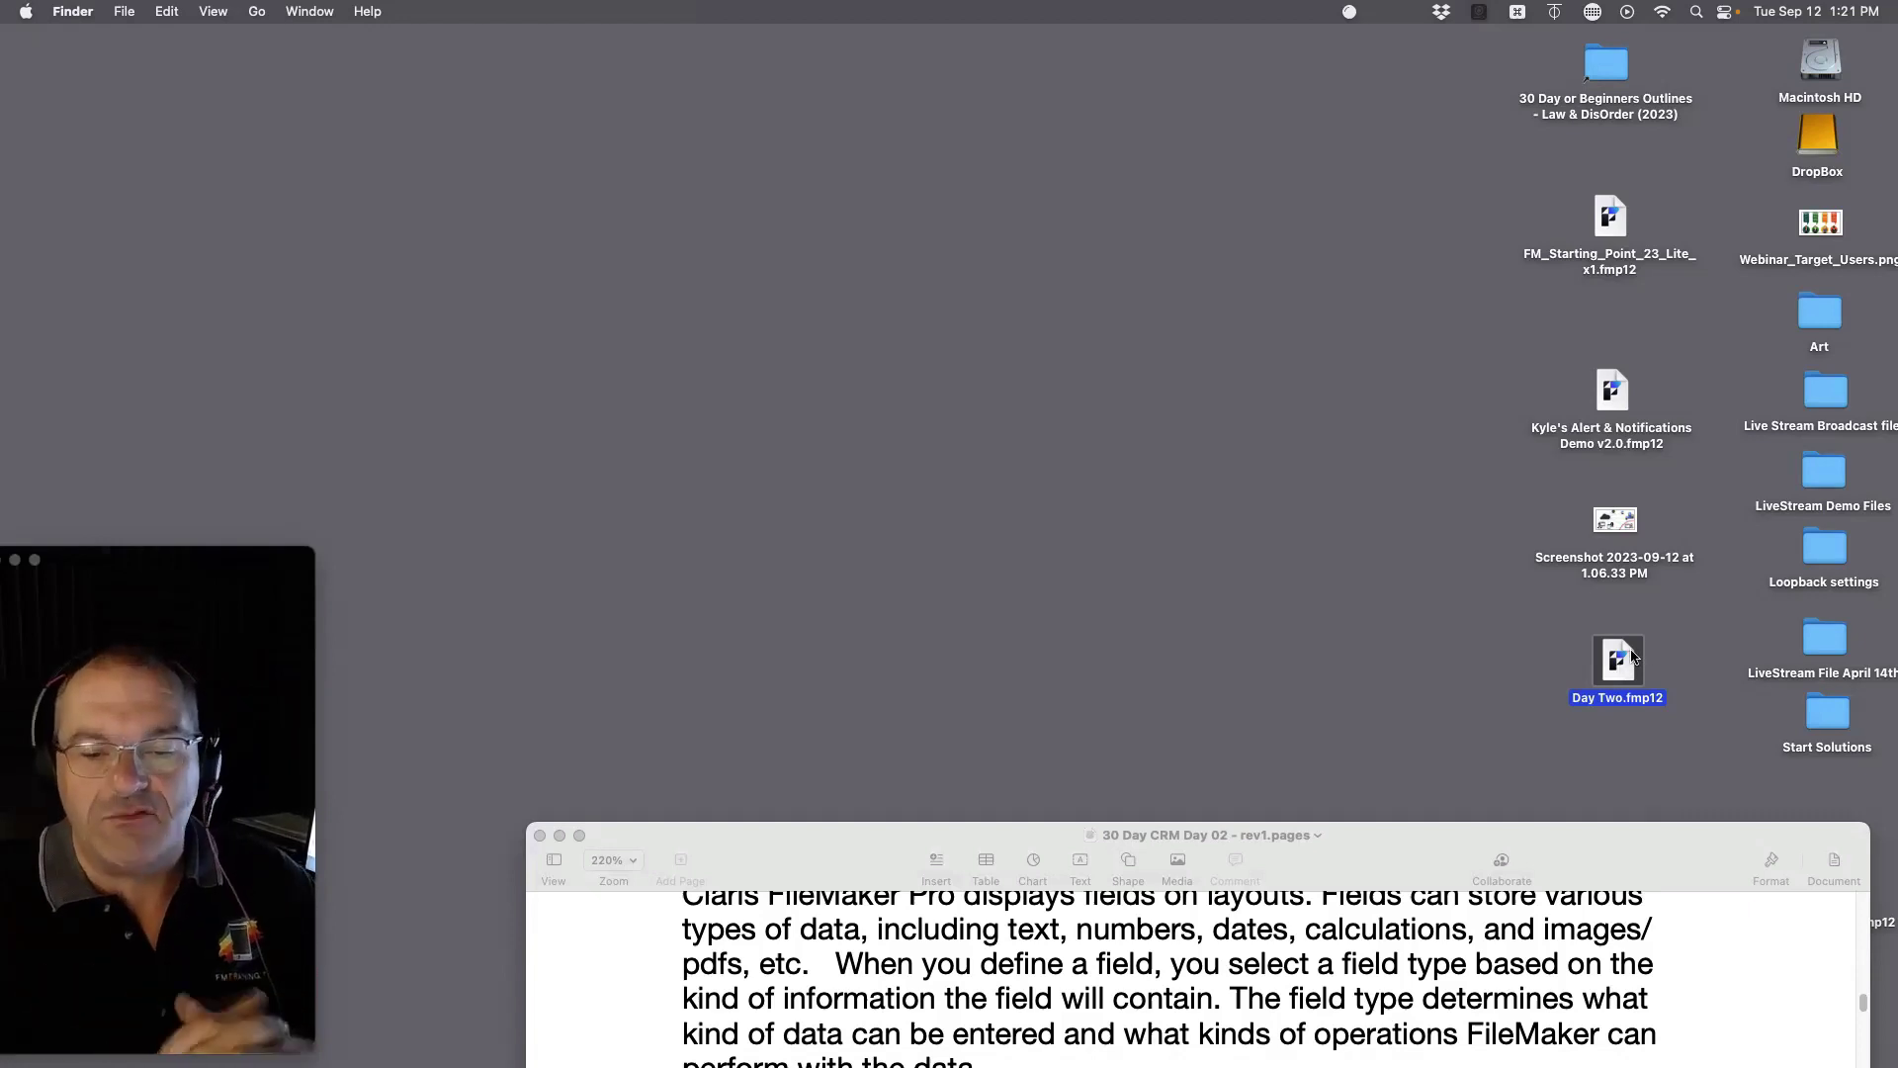
left_click_drag(1660, 622, 1556, 741)
left_click(1615, 735)
Step: Reopen Day Two.fmp12 from the desktop, then select its icon in Finder
double_click(1633, 668)
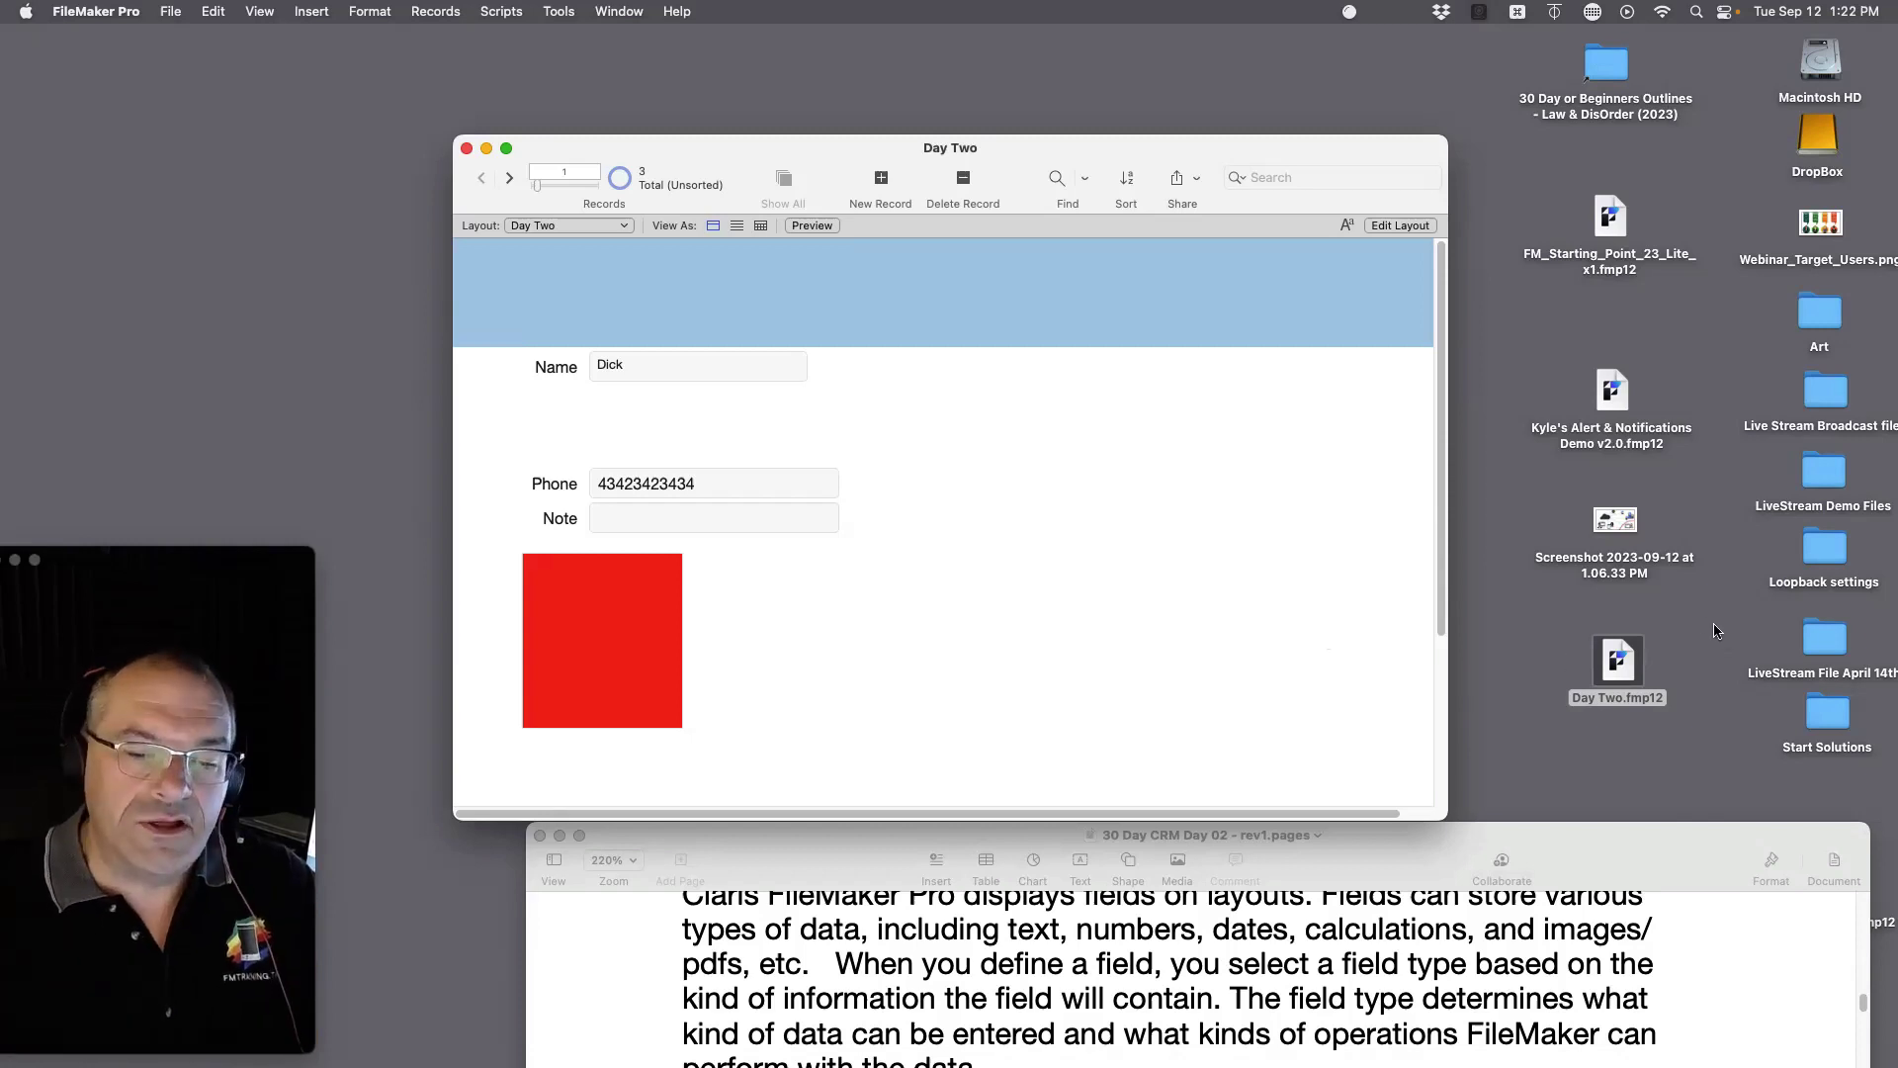
left_click(1617, 660)
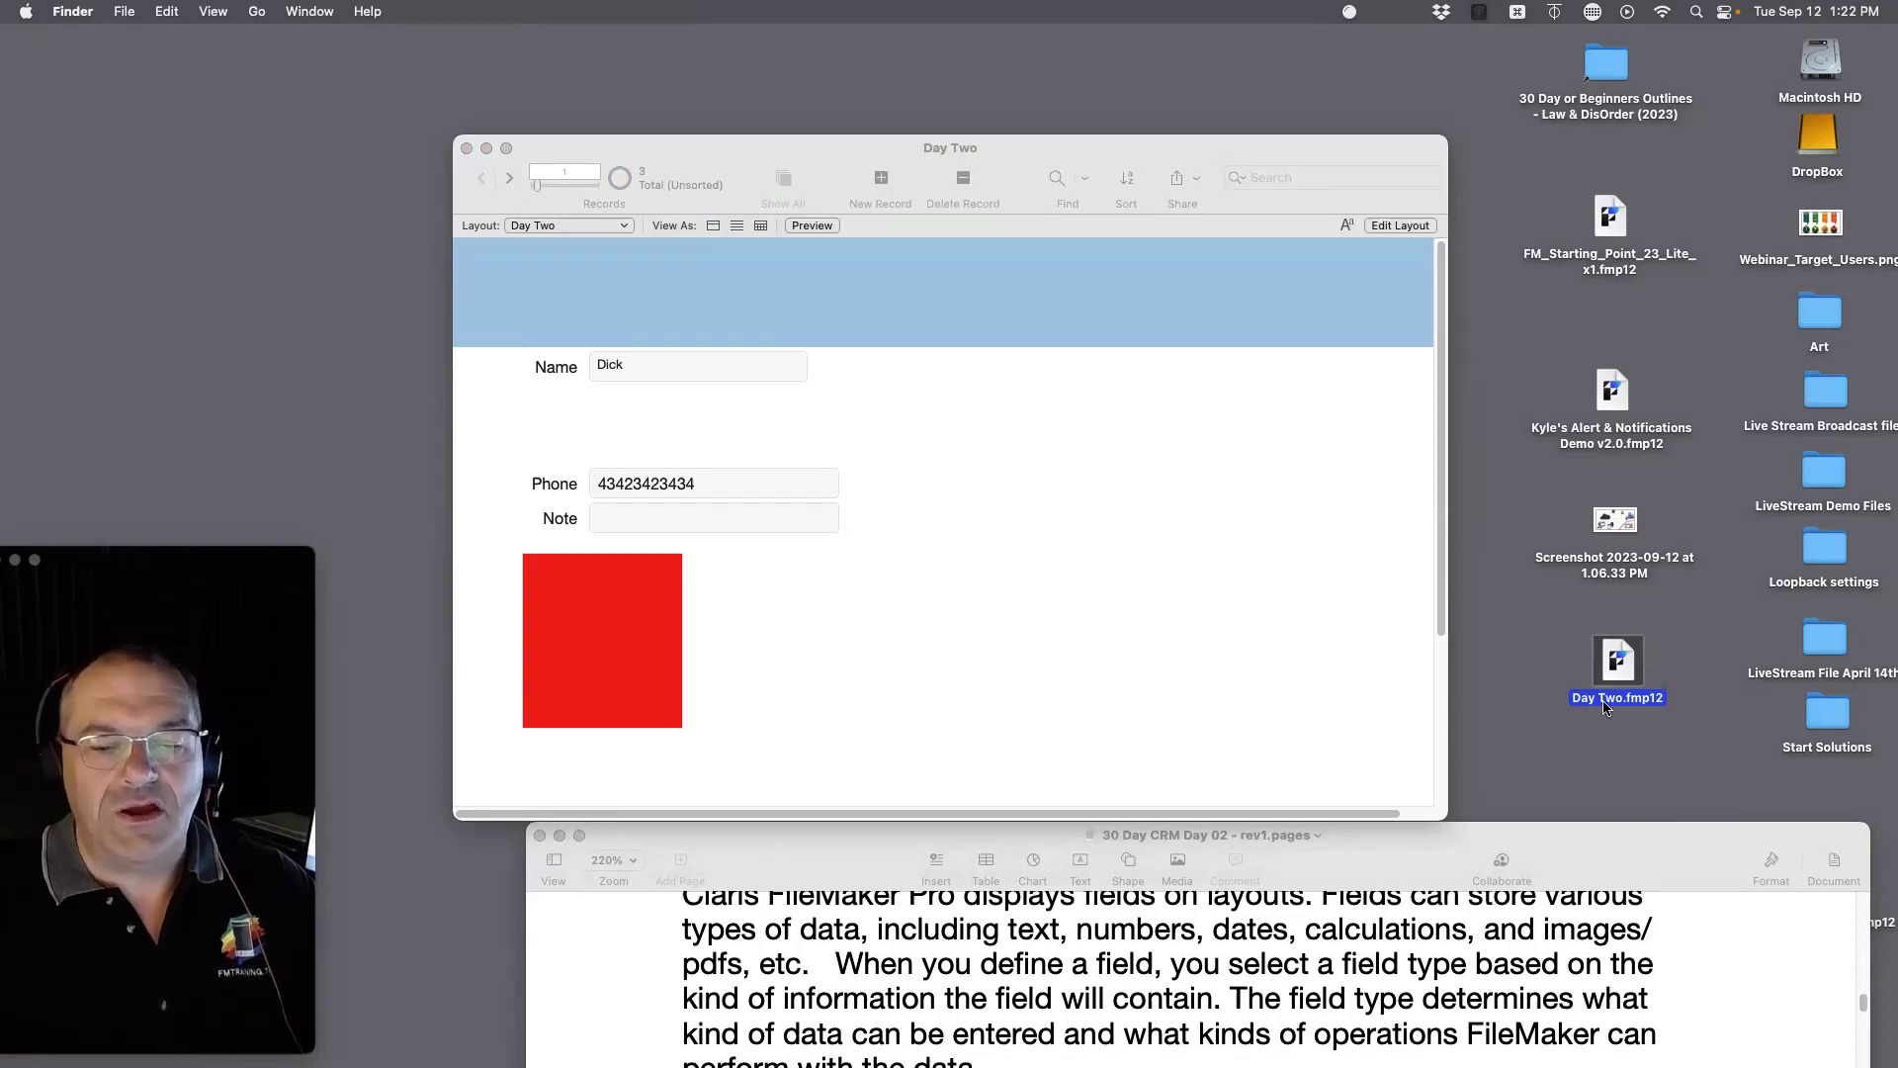
left_click(1697, 601)
left_click_drag(1696, 597, 1554, 717)
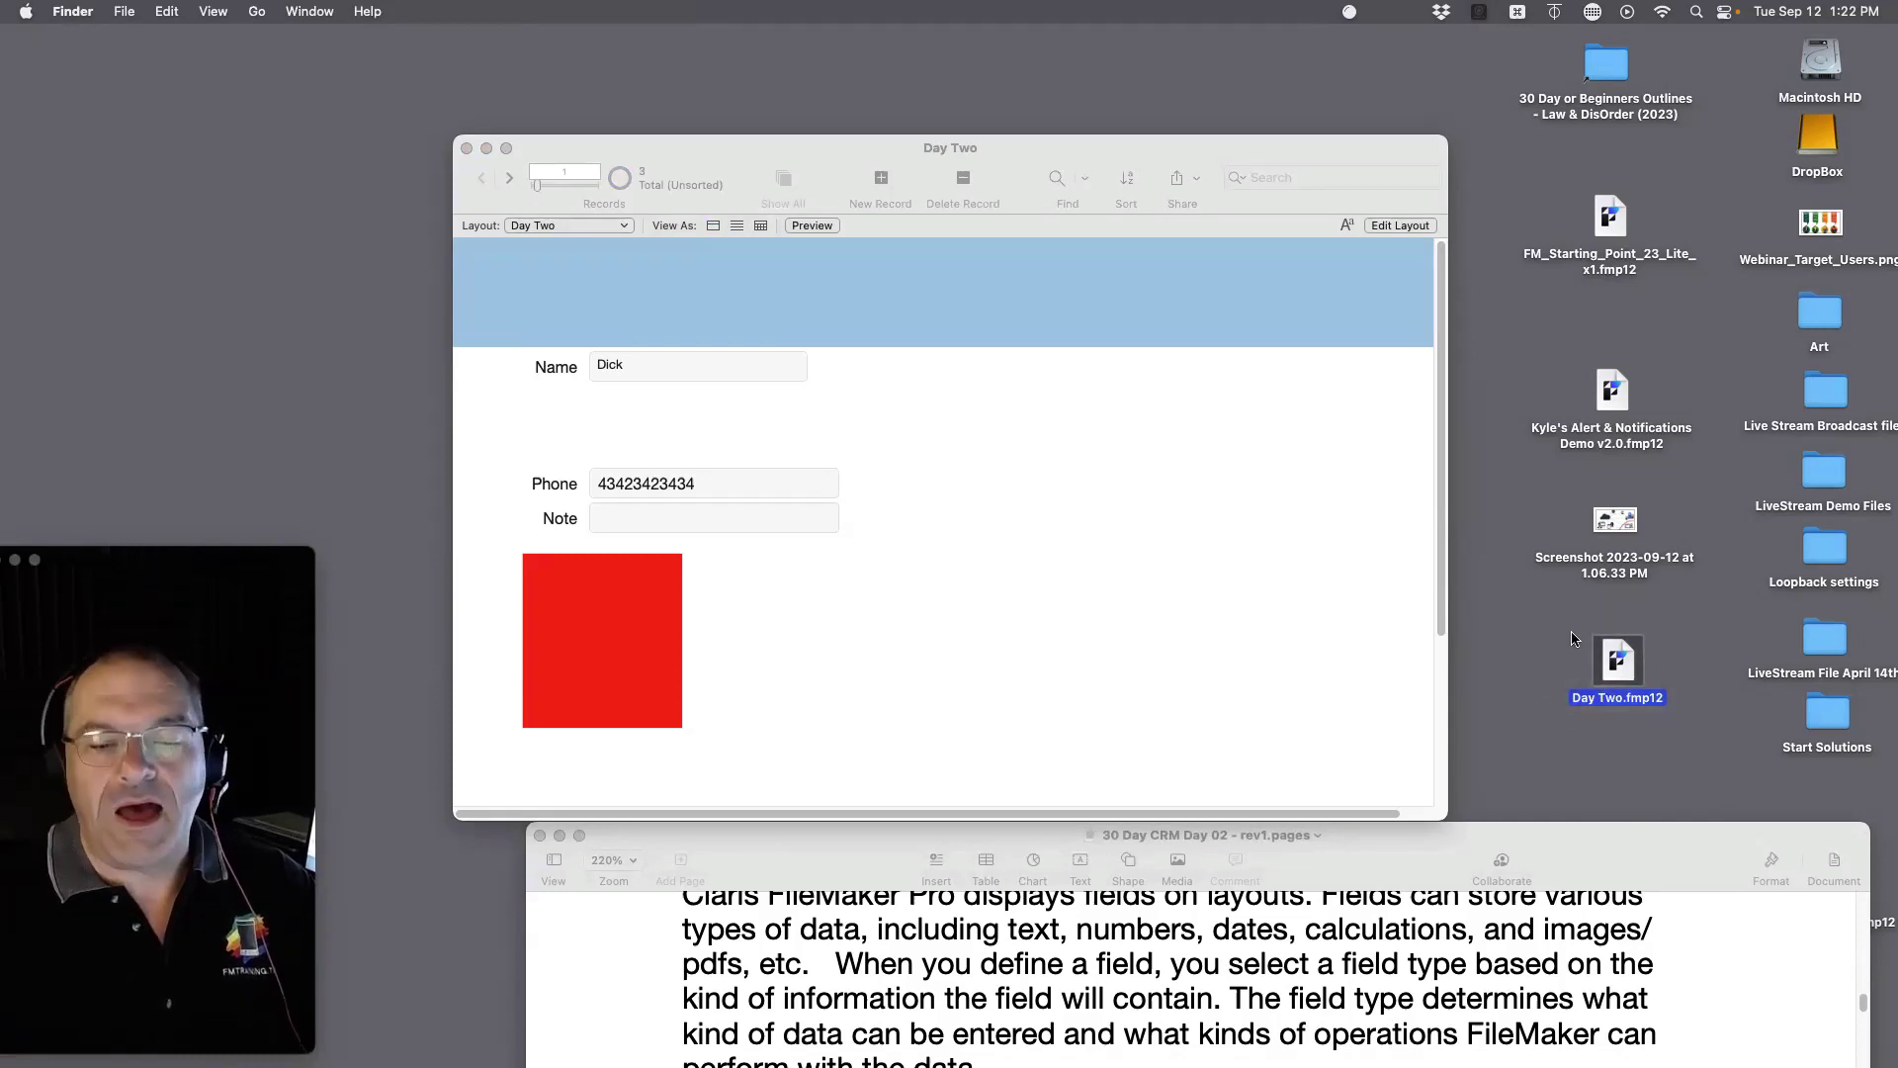
left_click_drag(1572, 618, 1691, 734)
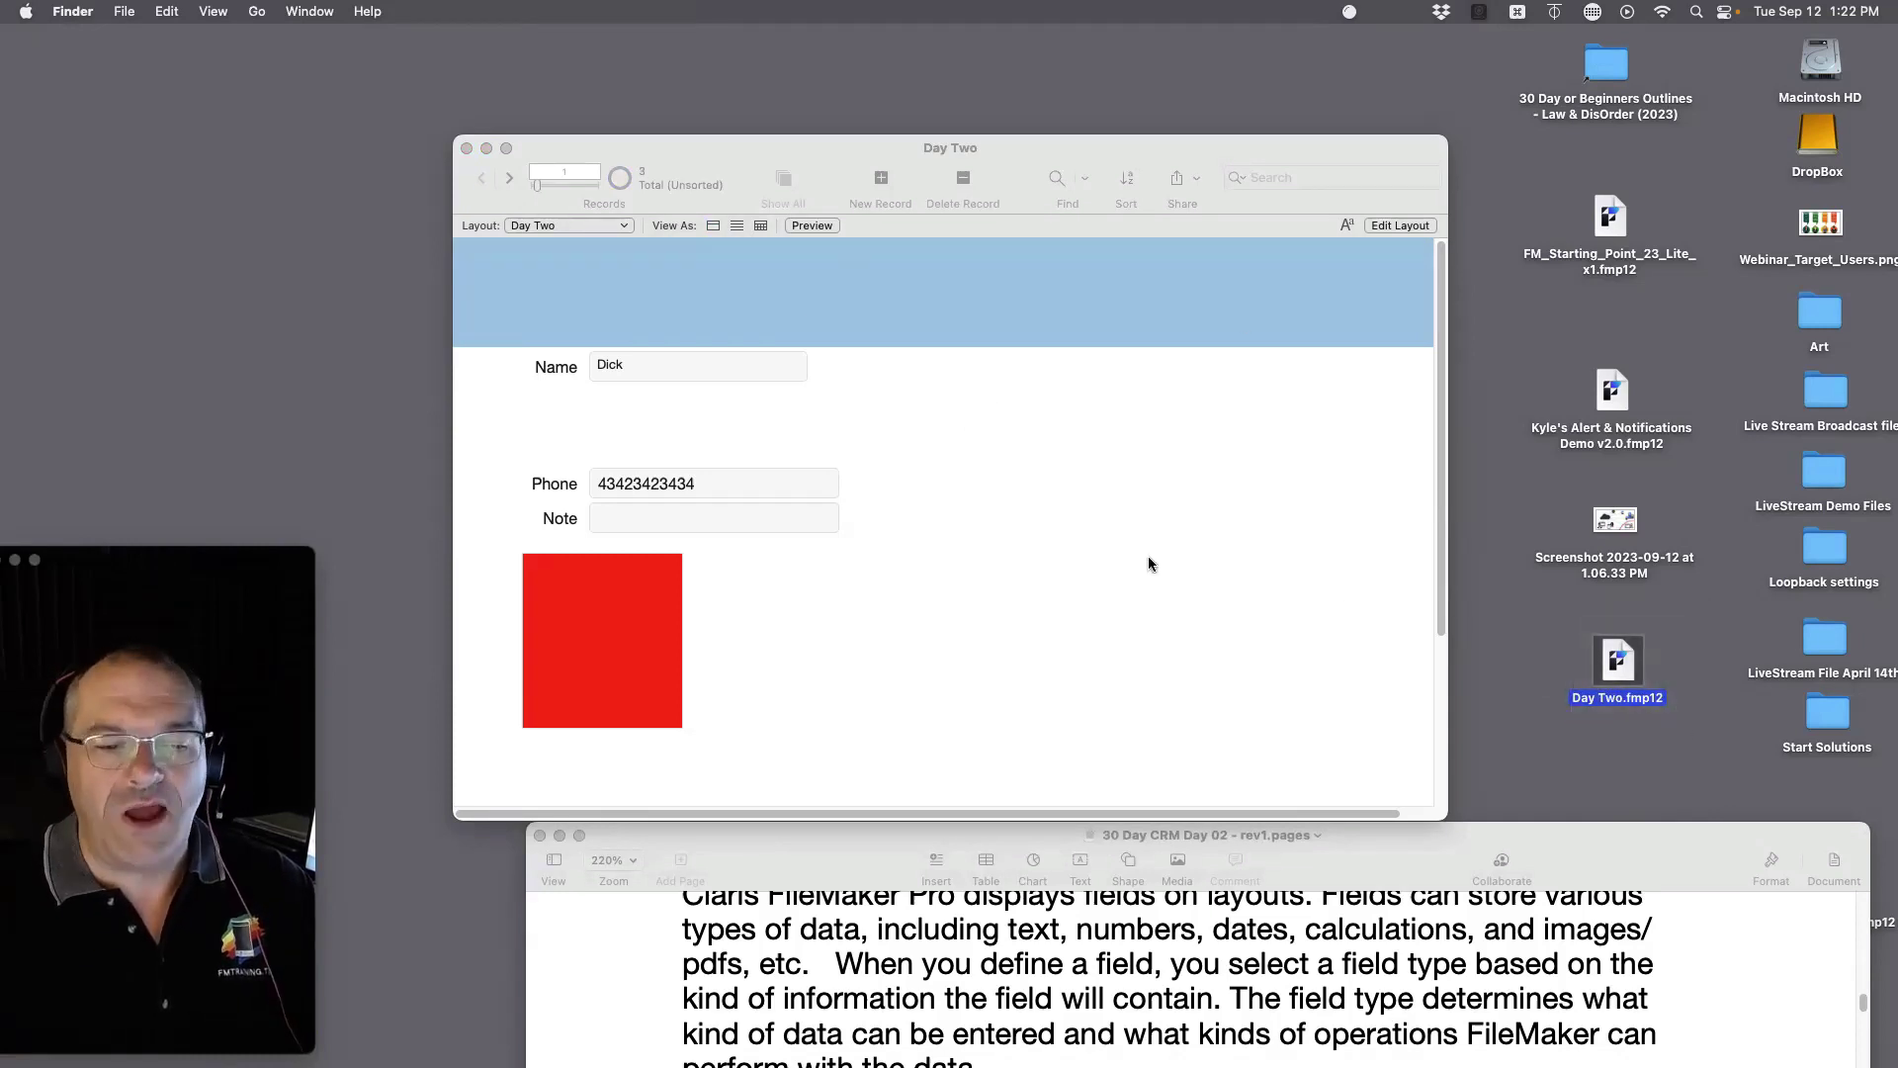
Step: Close the Day Two database and the FileMaker launch window, then nudge the Day Two.fmp12 icon
left_click(464, 151)
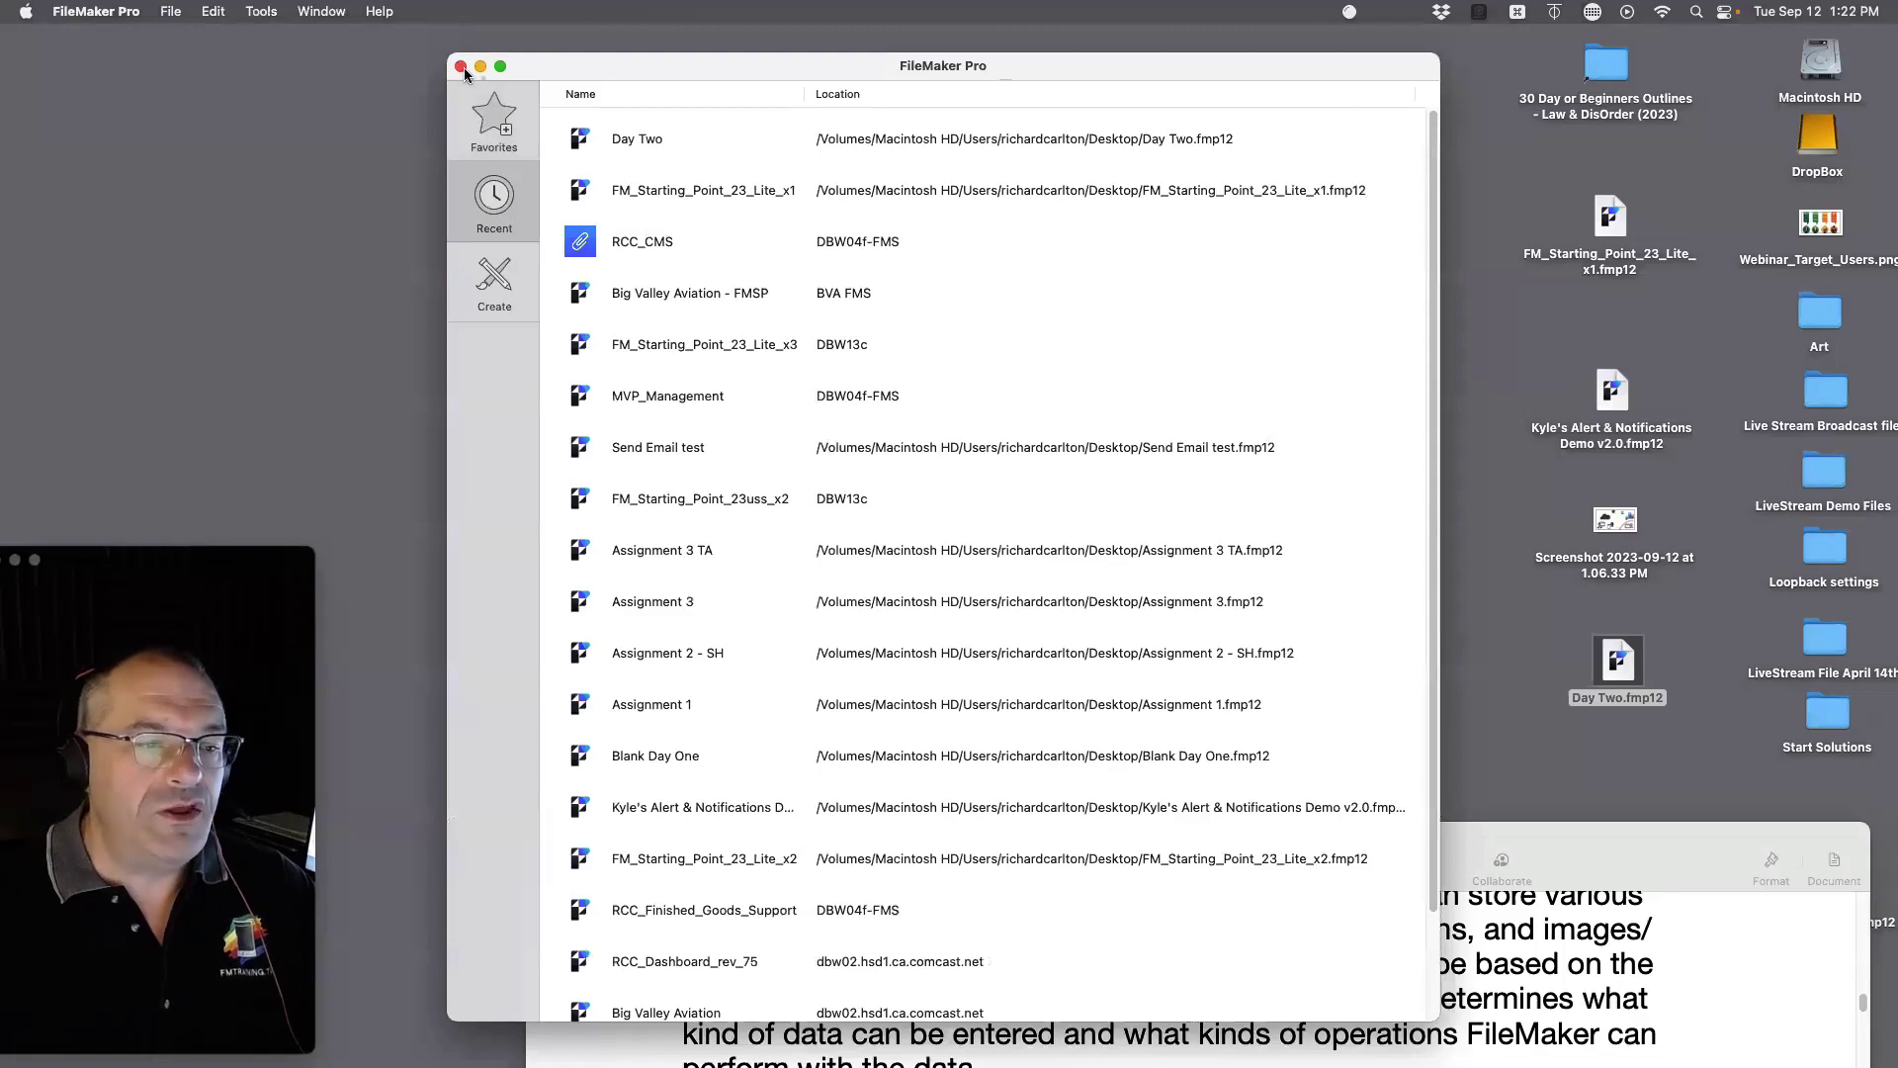
left_click(461, 66)
mouse_move(1619, 668)
left_mouse_down()
mouse_move(1216, 532)
mouse_move(1623, 664)
left_mouse_up()
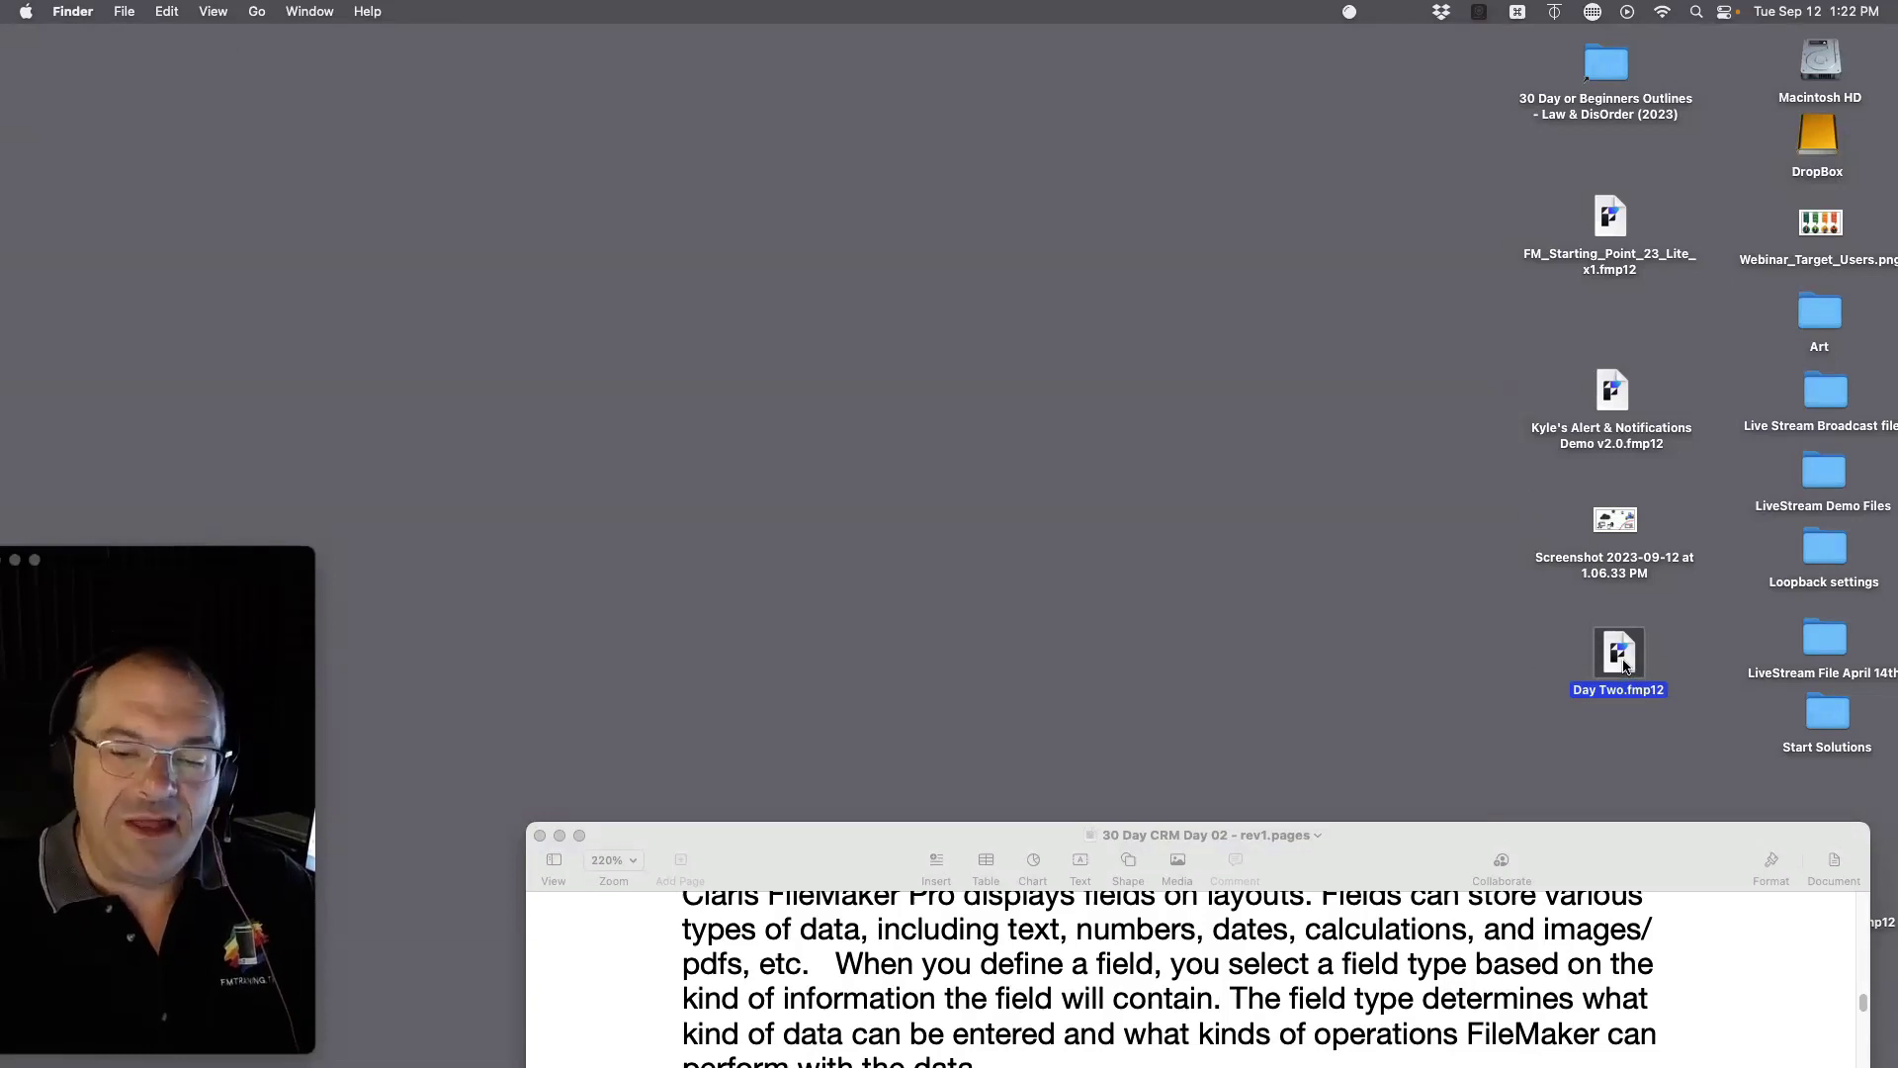
Step: Duplicate Day Two.fmp12 as 'extra copy 1321', move the copy aside, and reopen Day Two.fmp12
left_click_drag(1624, 668, 1424, 381)
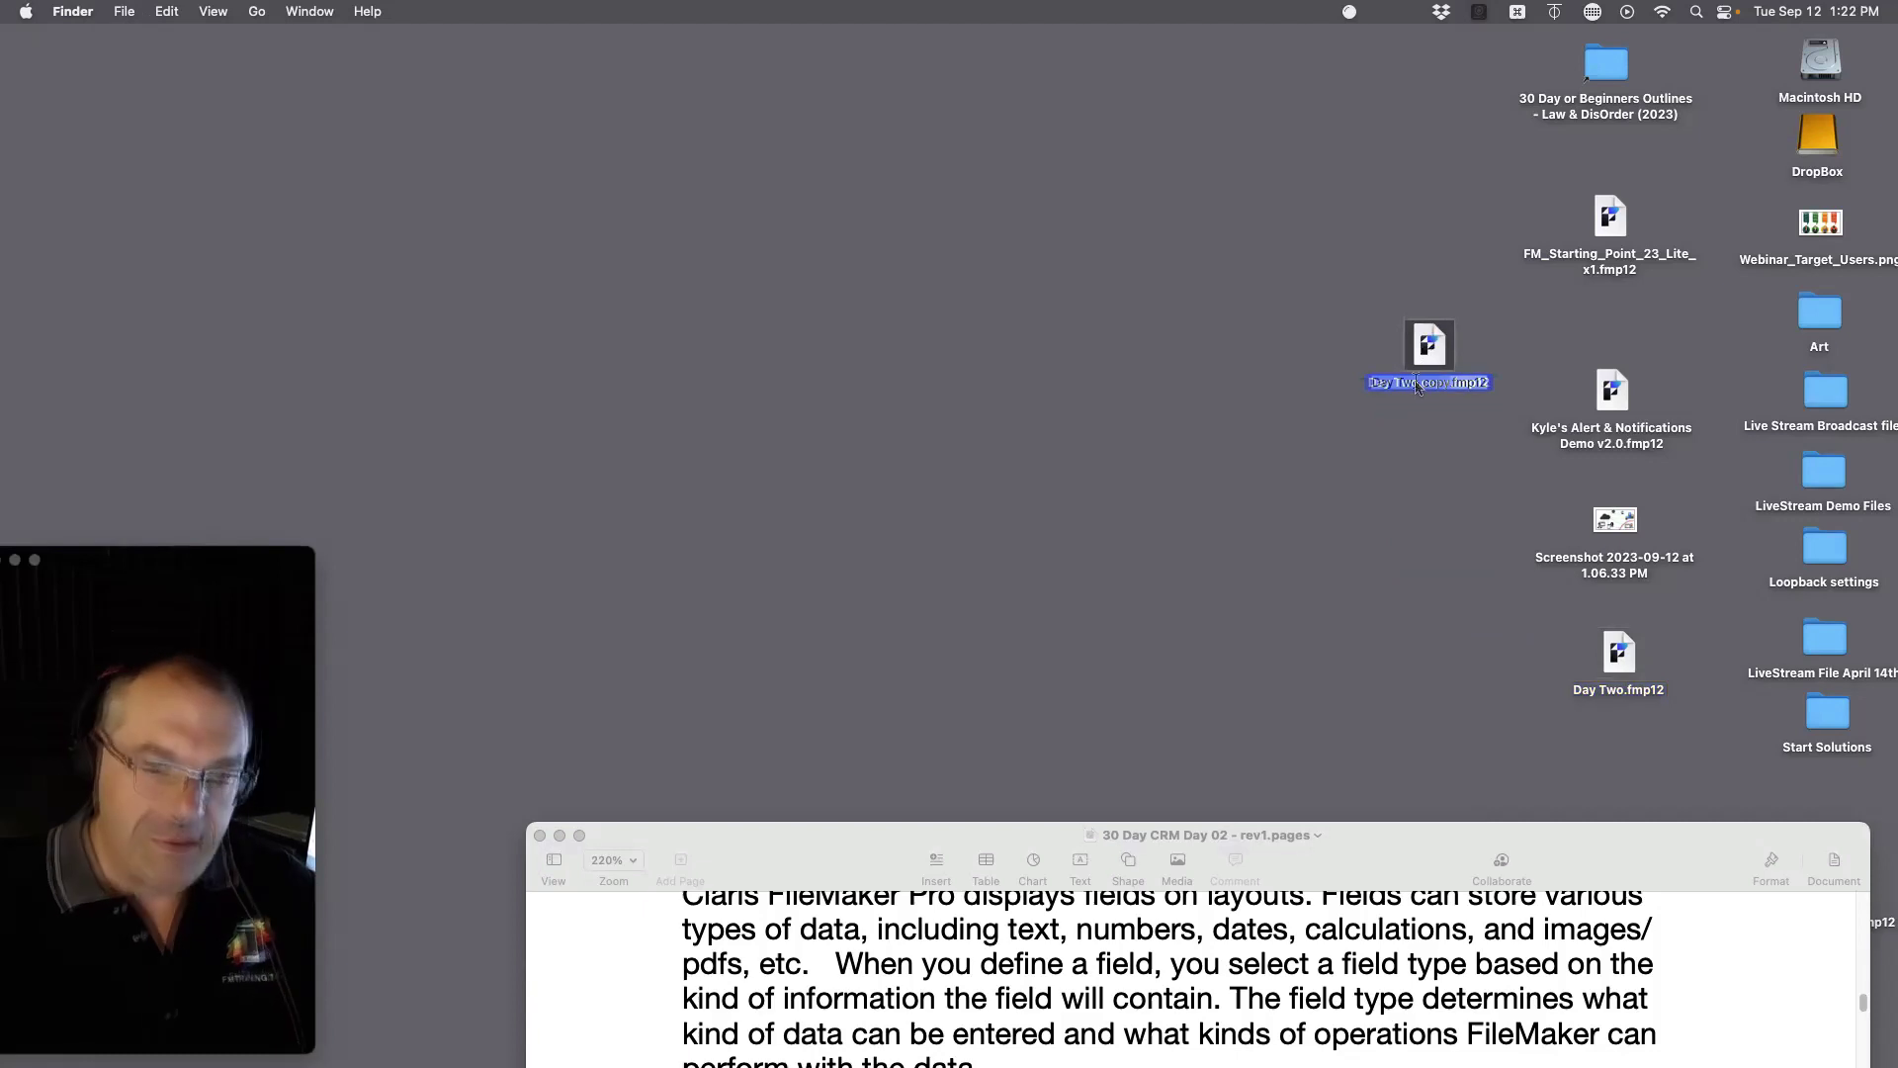
key("Return")
type("extra copy")
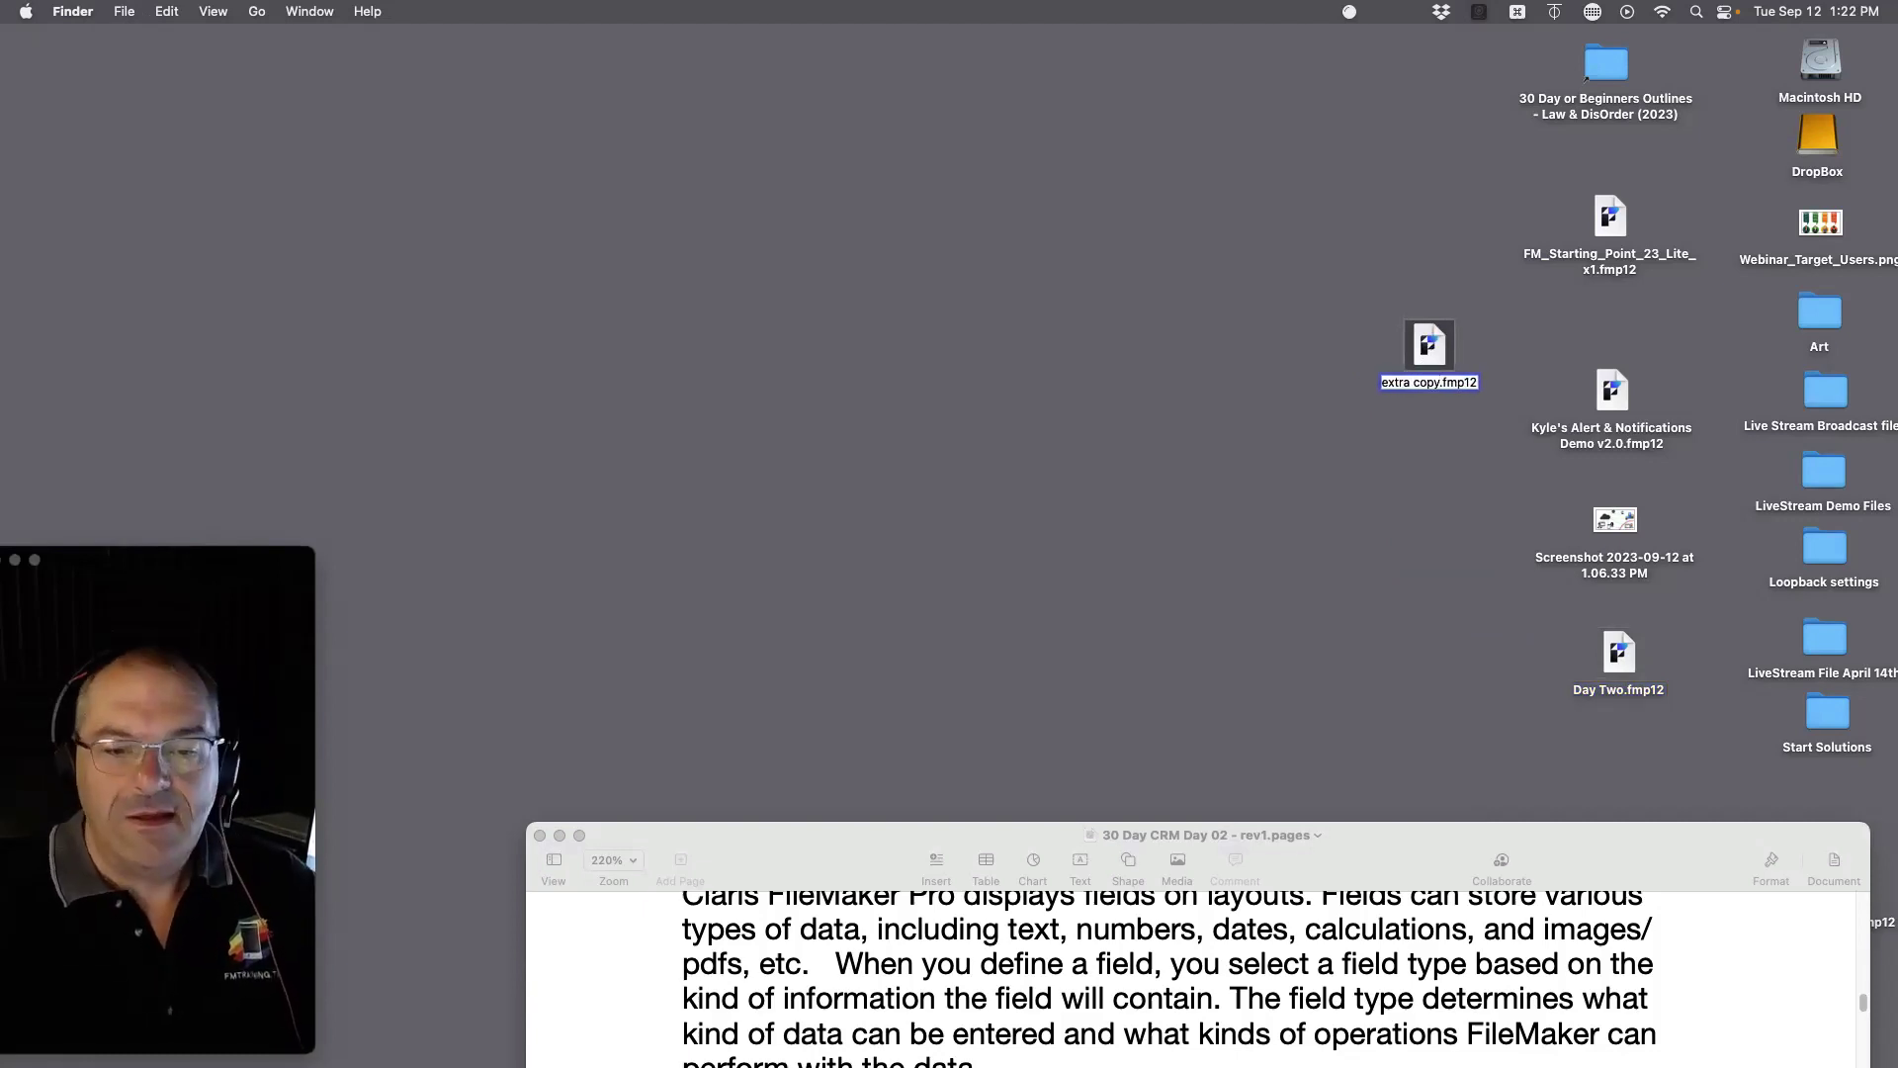
type(" 13")
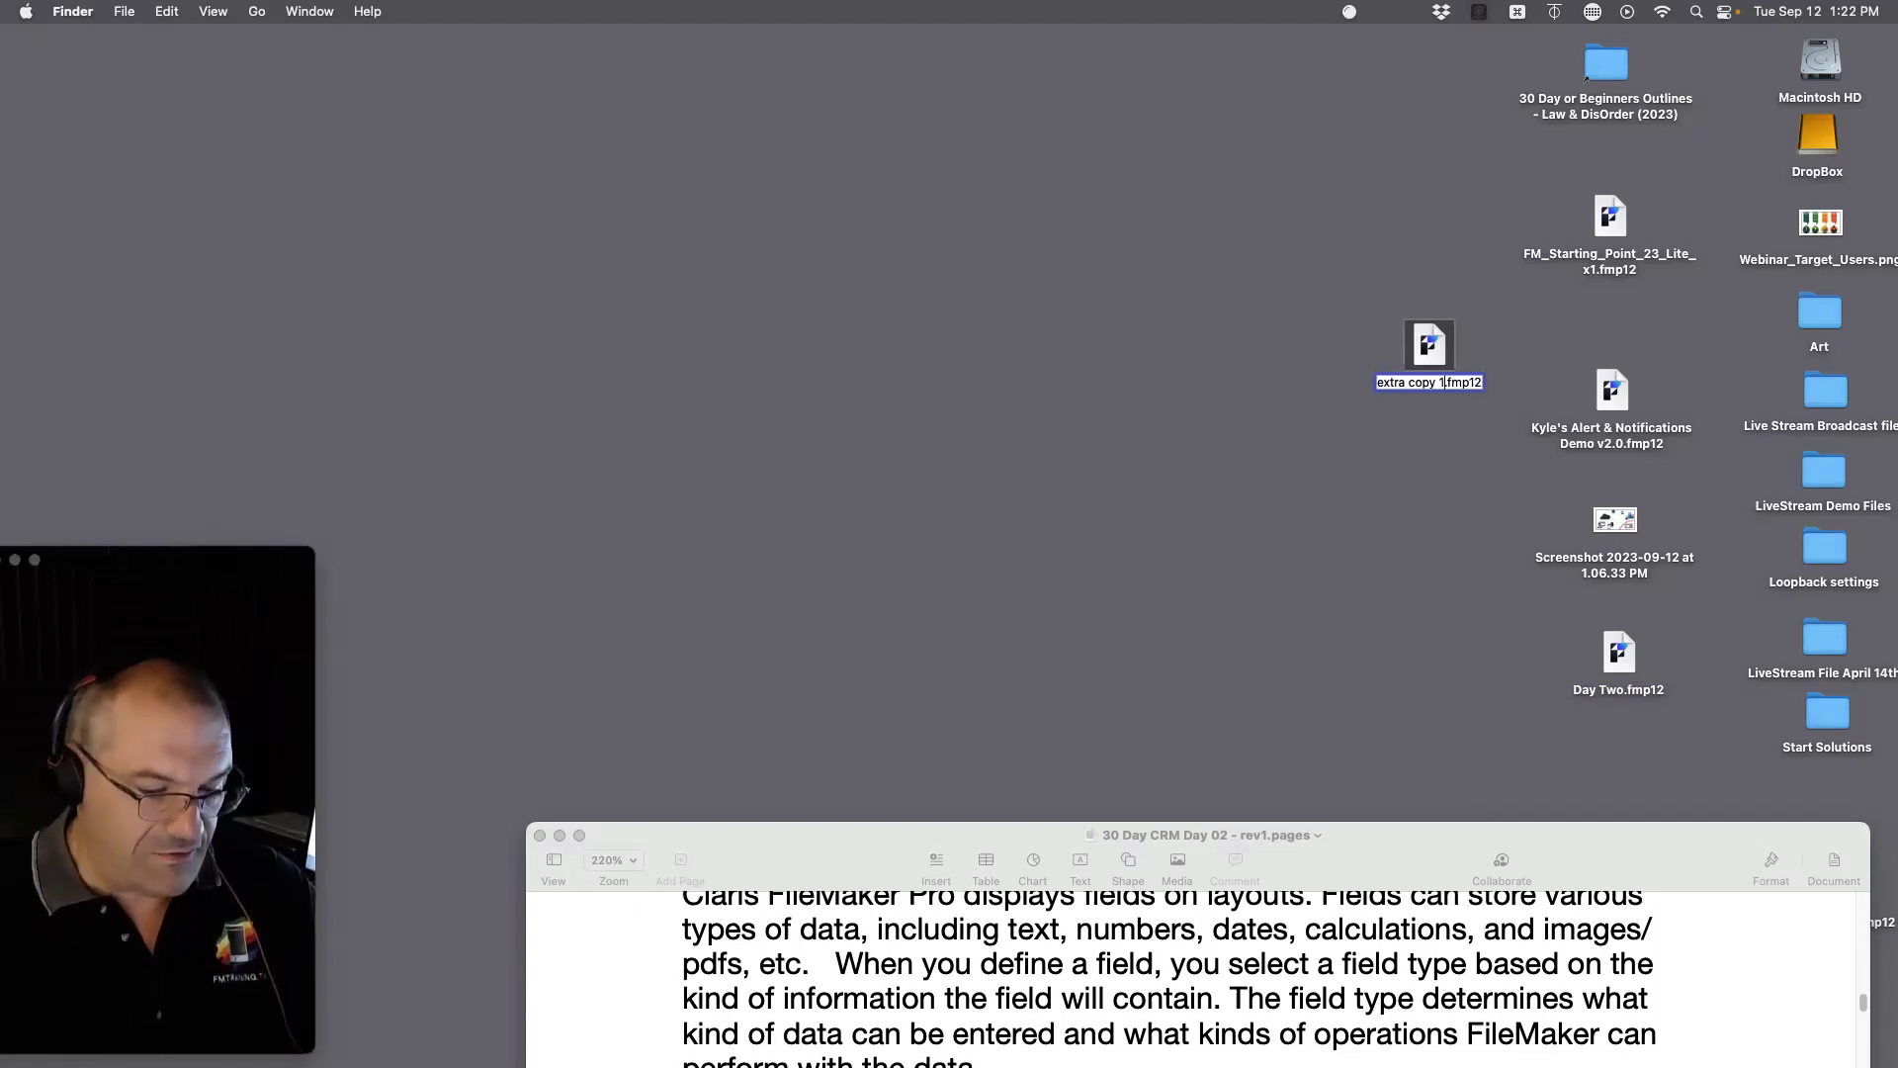
type("21")
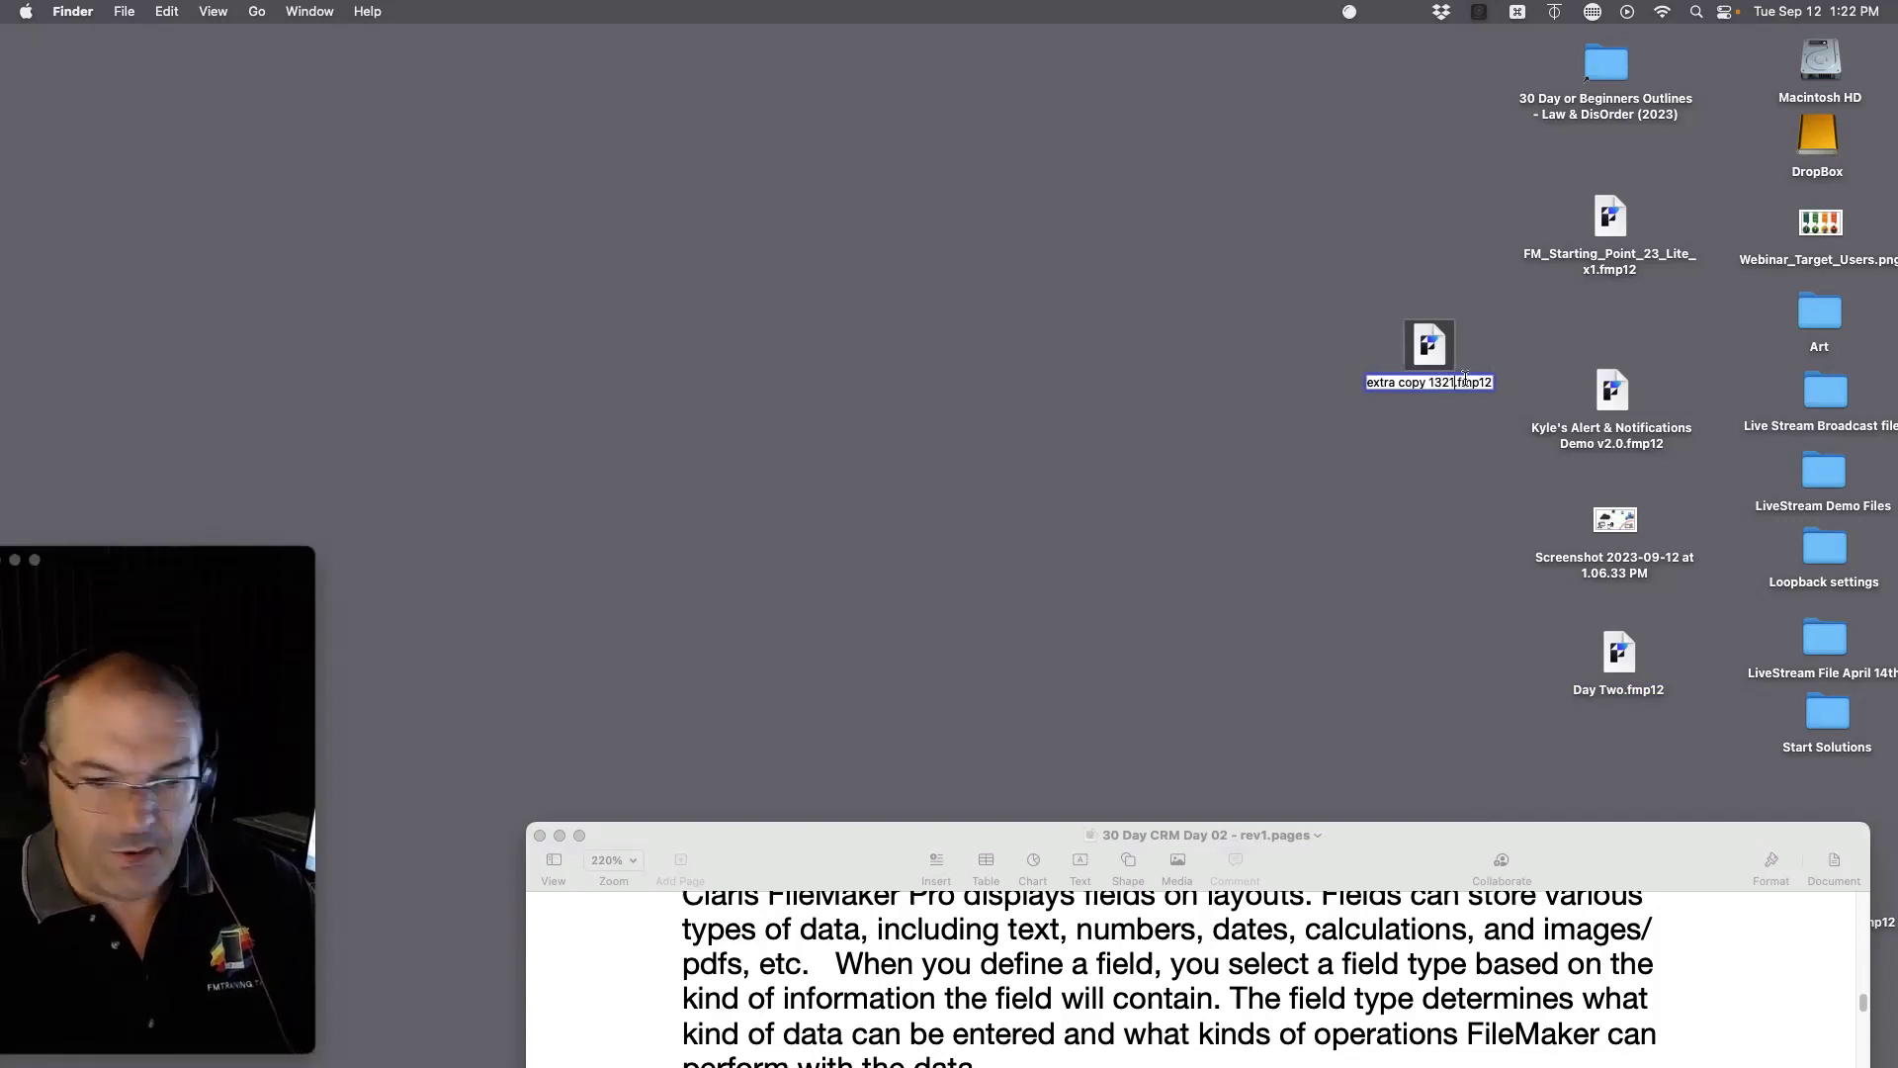
key("Return")
left_click_drag(1427, 341, 1817, 788)
double_click(1622, 665)
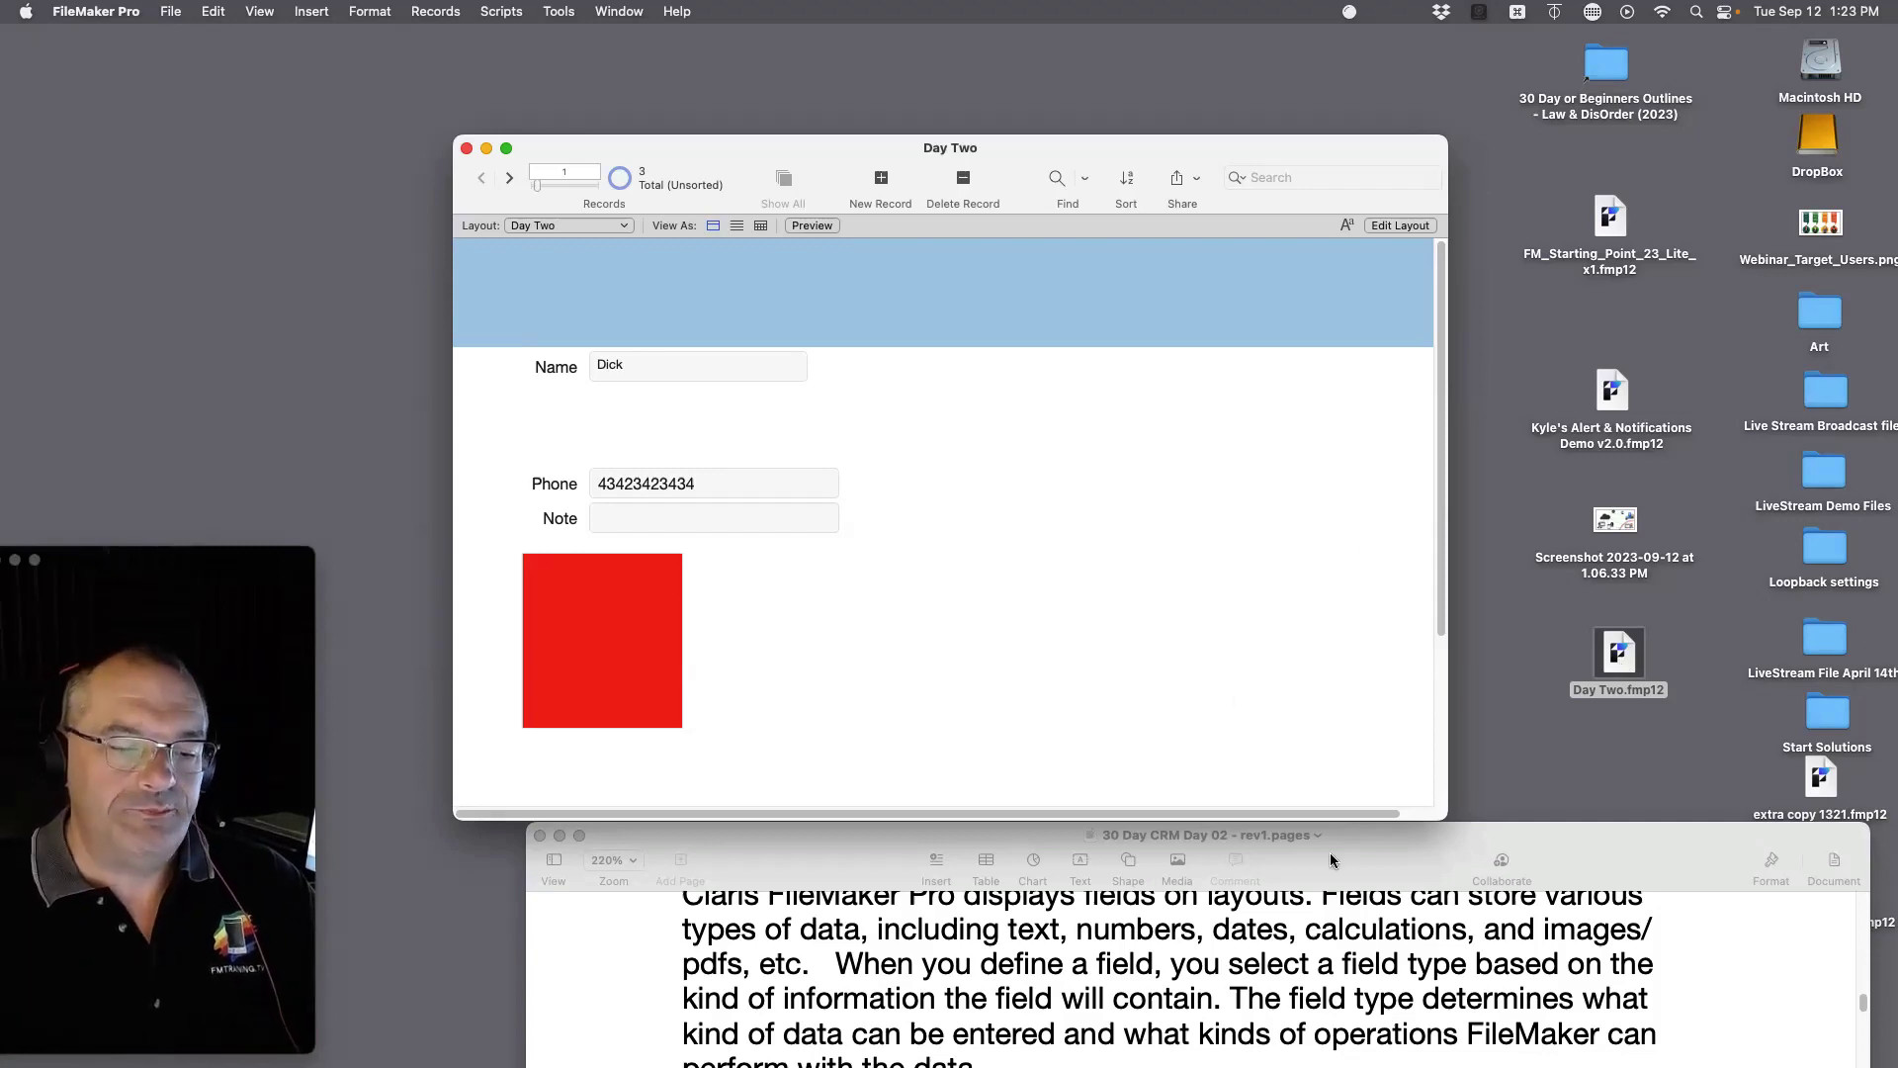
Step: Bring the Pages course notes forward, resize the window, and scroll to the Tables heading
left_click_drag(1398, 849, 1398, 308)
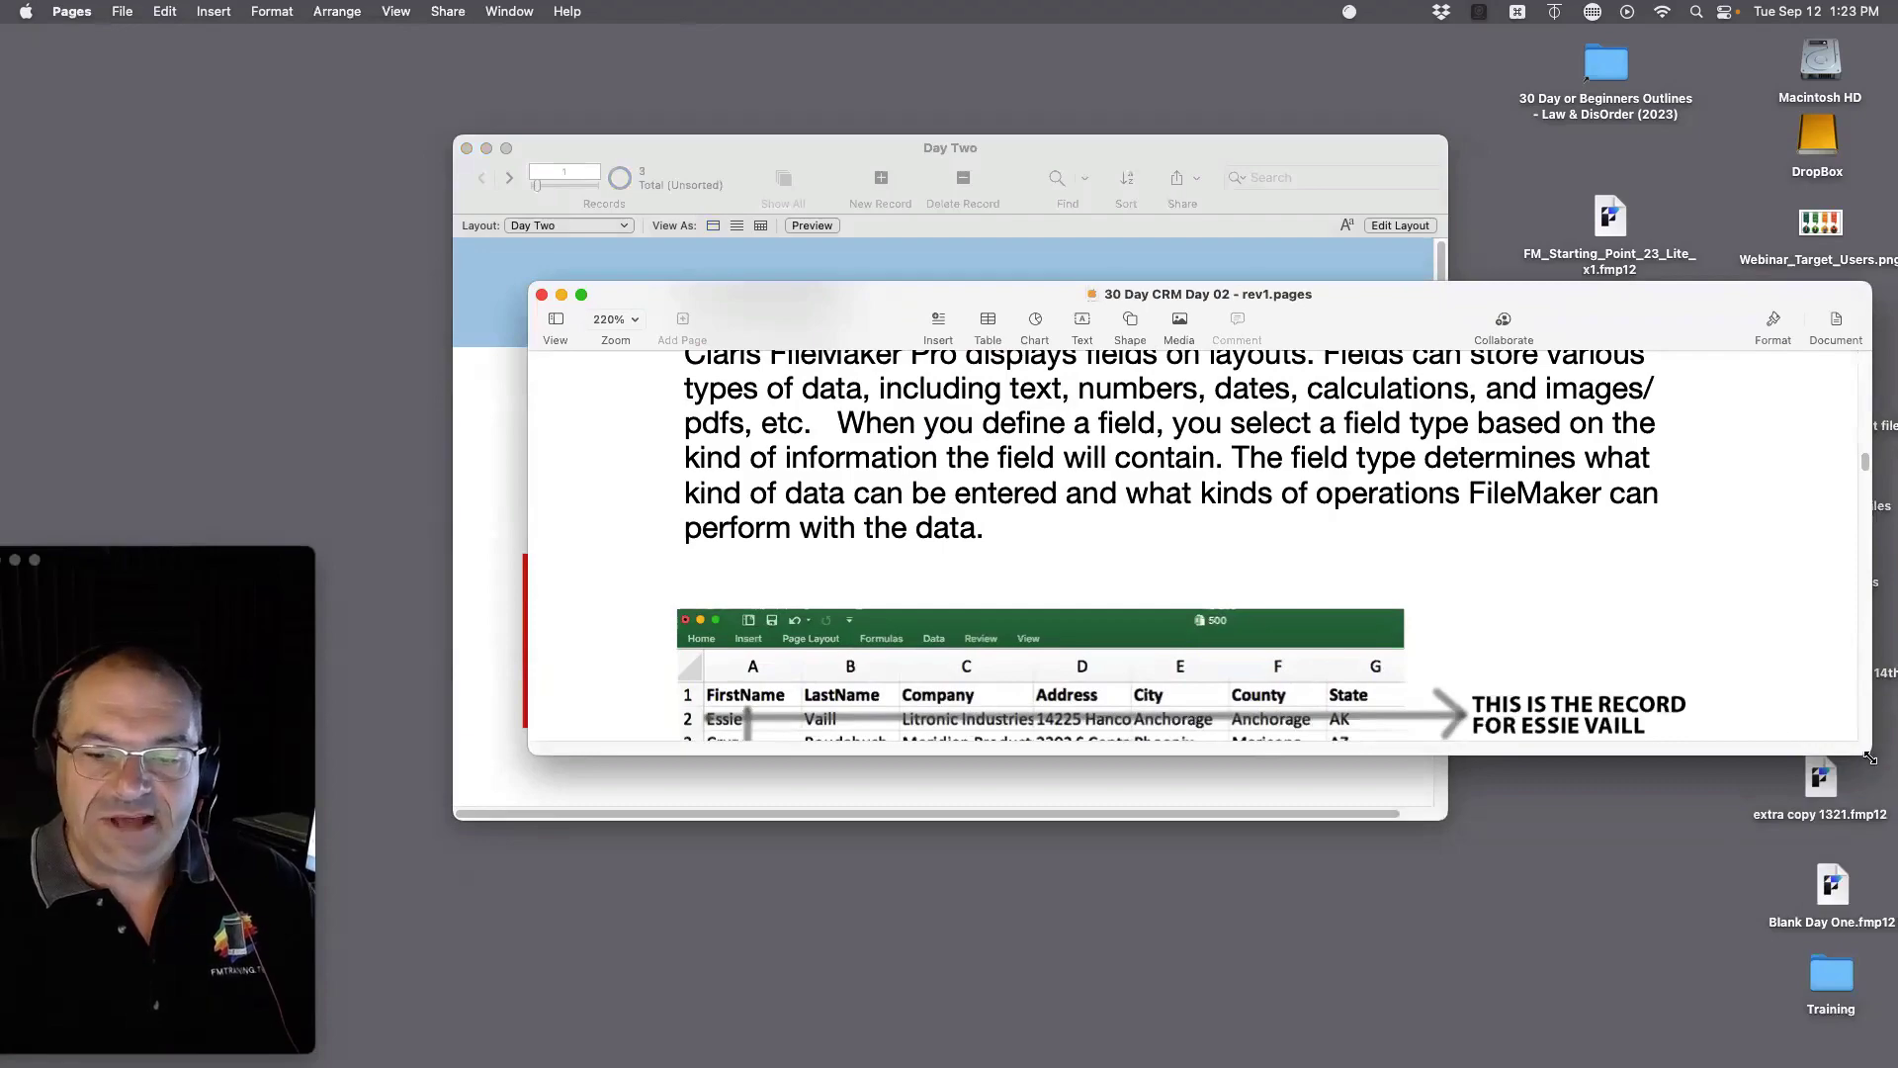
left_click_drag(1858, 998, 1845, 1063)
scroll(1482, 939, "down", 5)
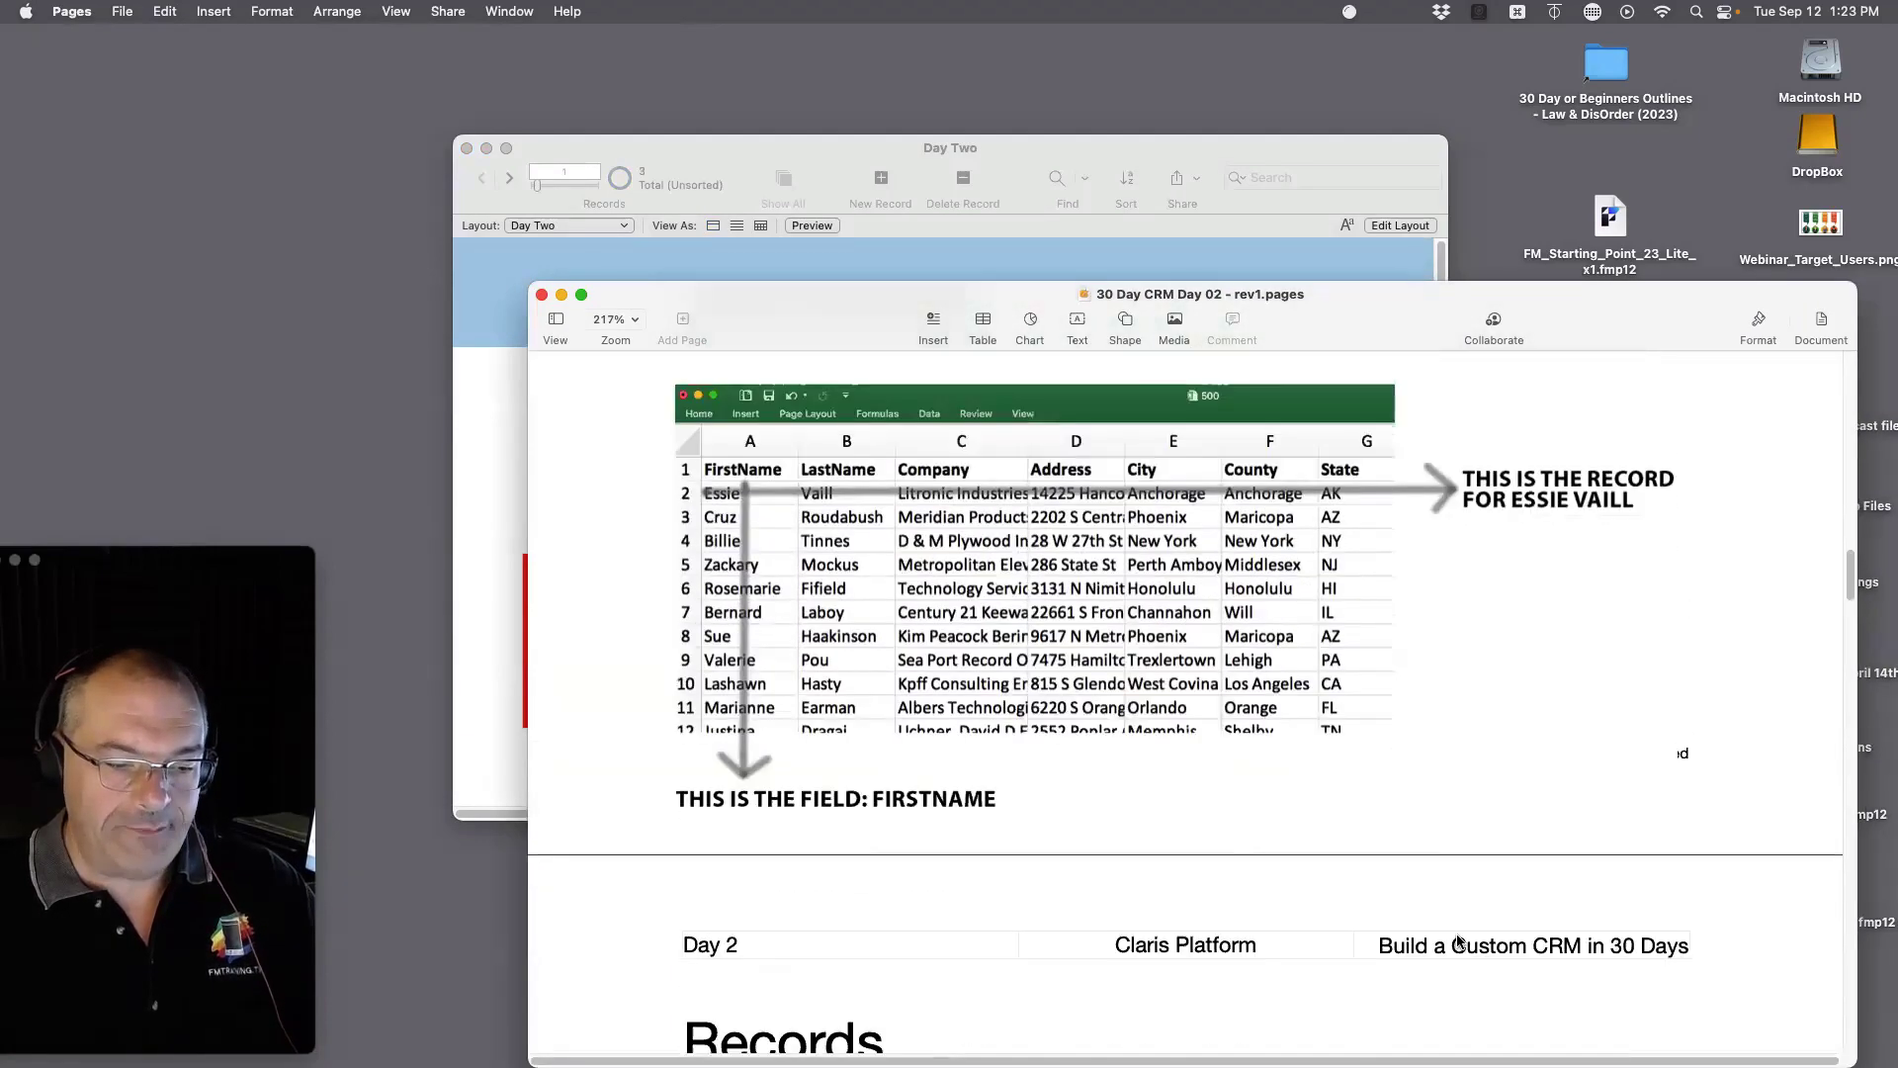
scroll(1456, 940, "up", 8)
scroll(1453, 934, "up", 10)
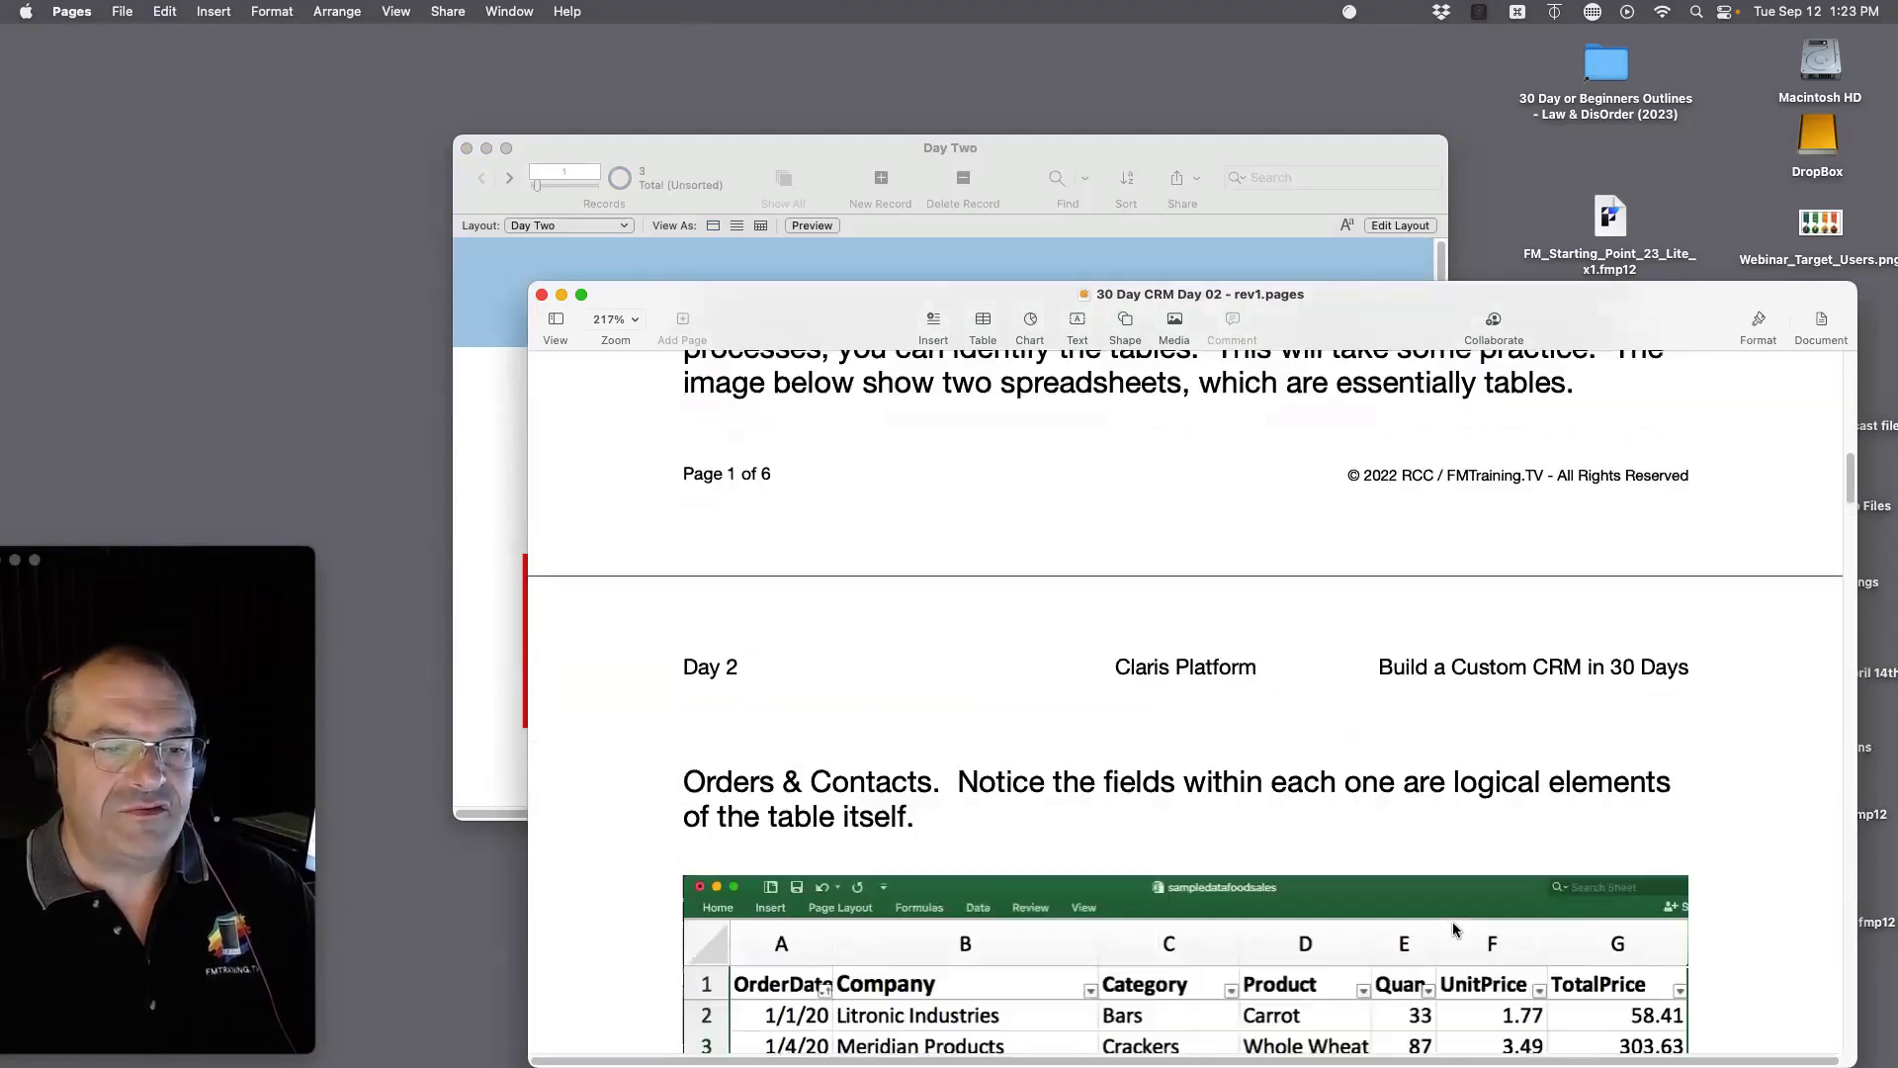
scroll(1451, 928, "up", 3)
scroll(1452, 927, "down", 3)
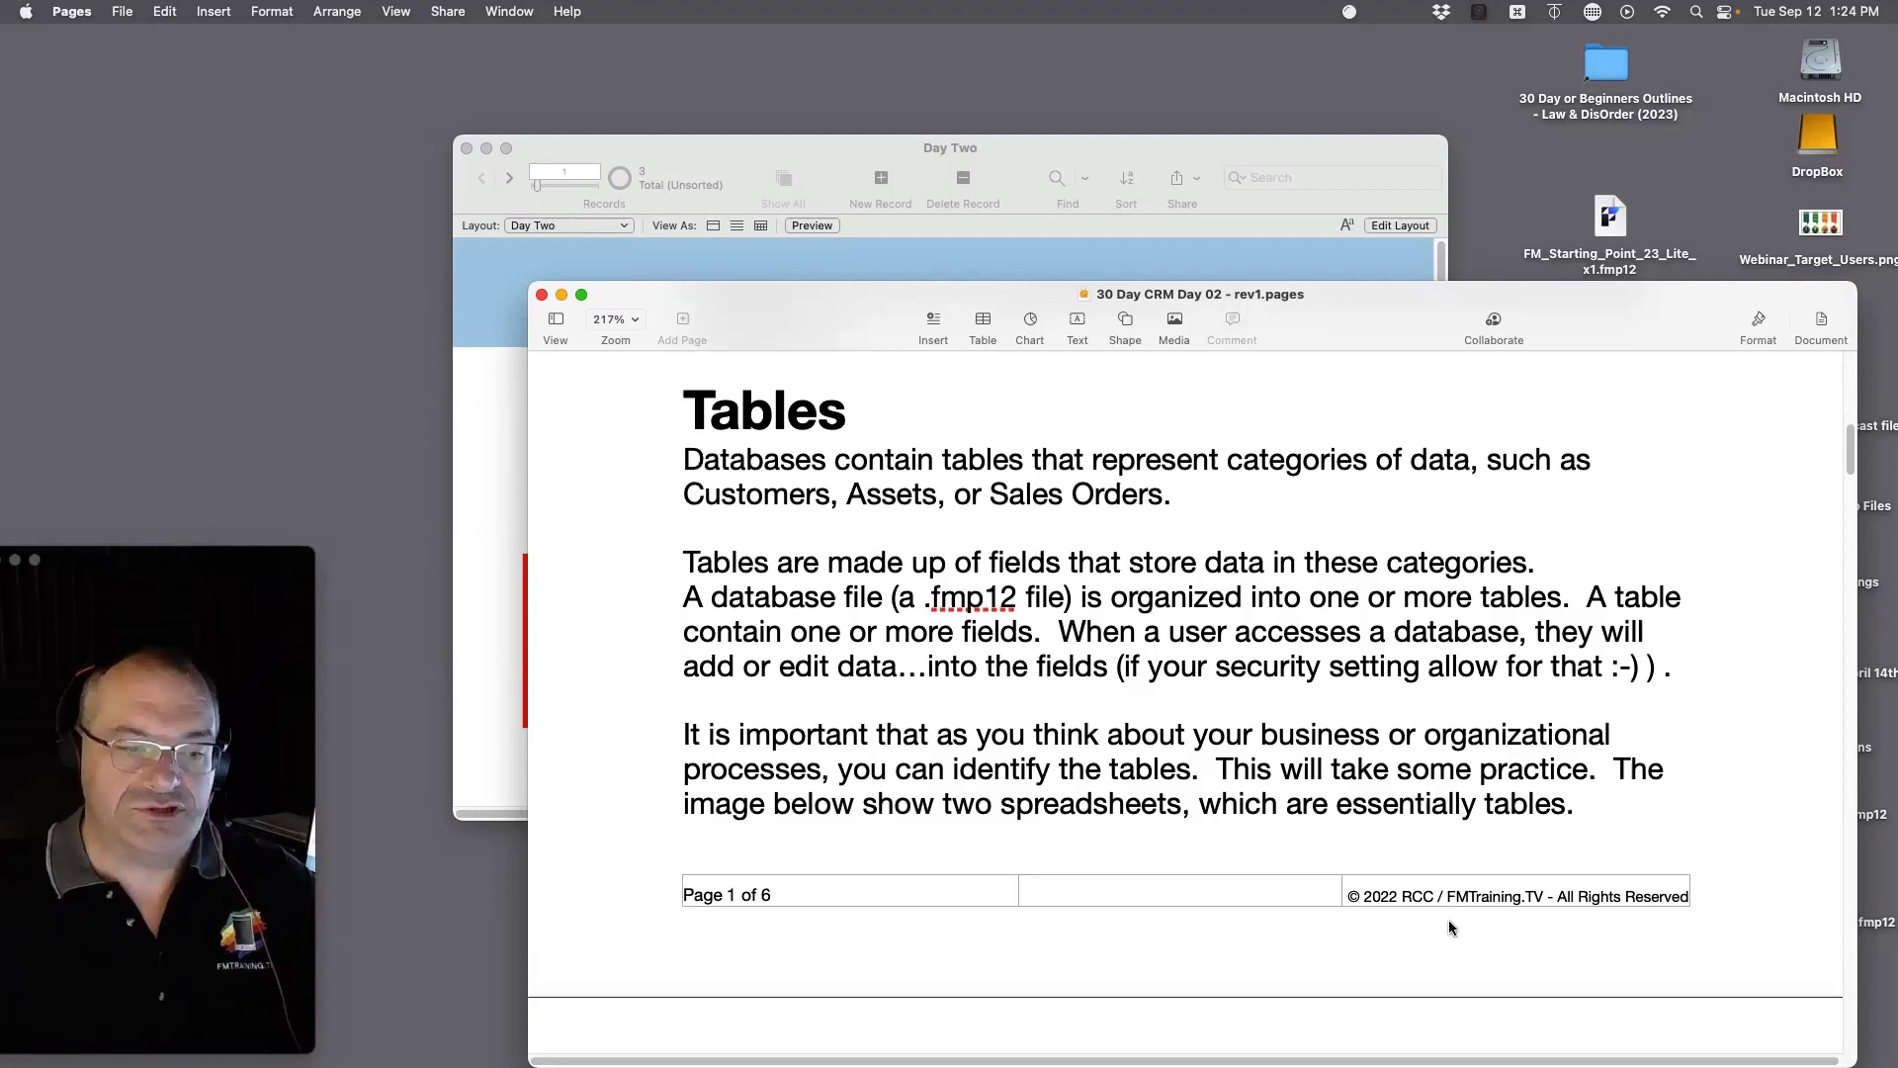
Step: Open Manage Database for Day Two with Shift-Cmd-D and position the dialog
left_click(977, 247)
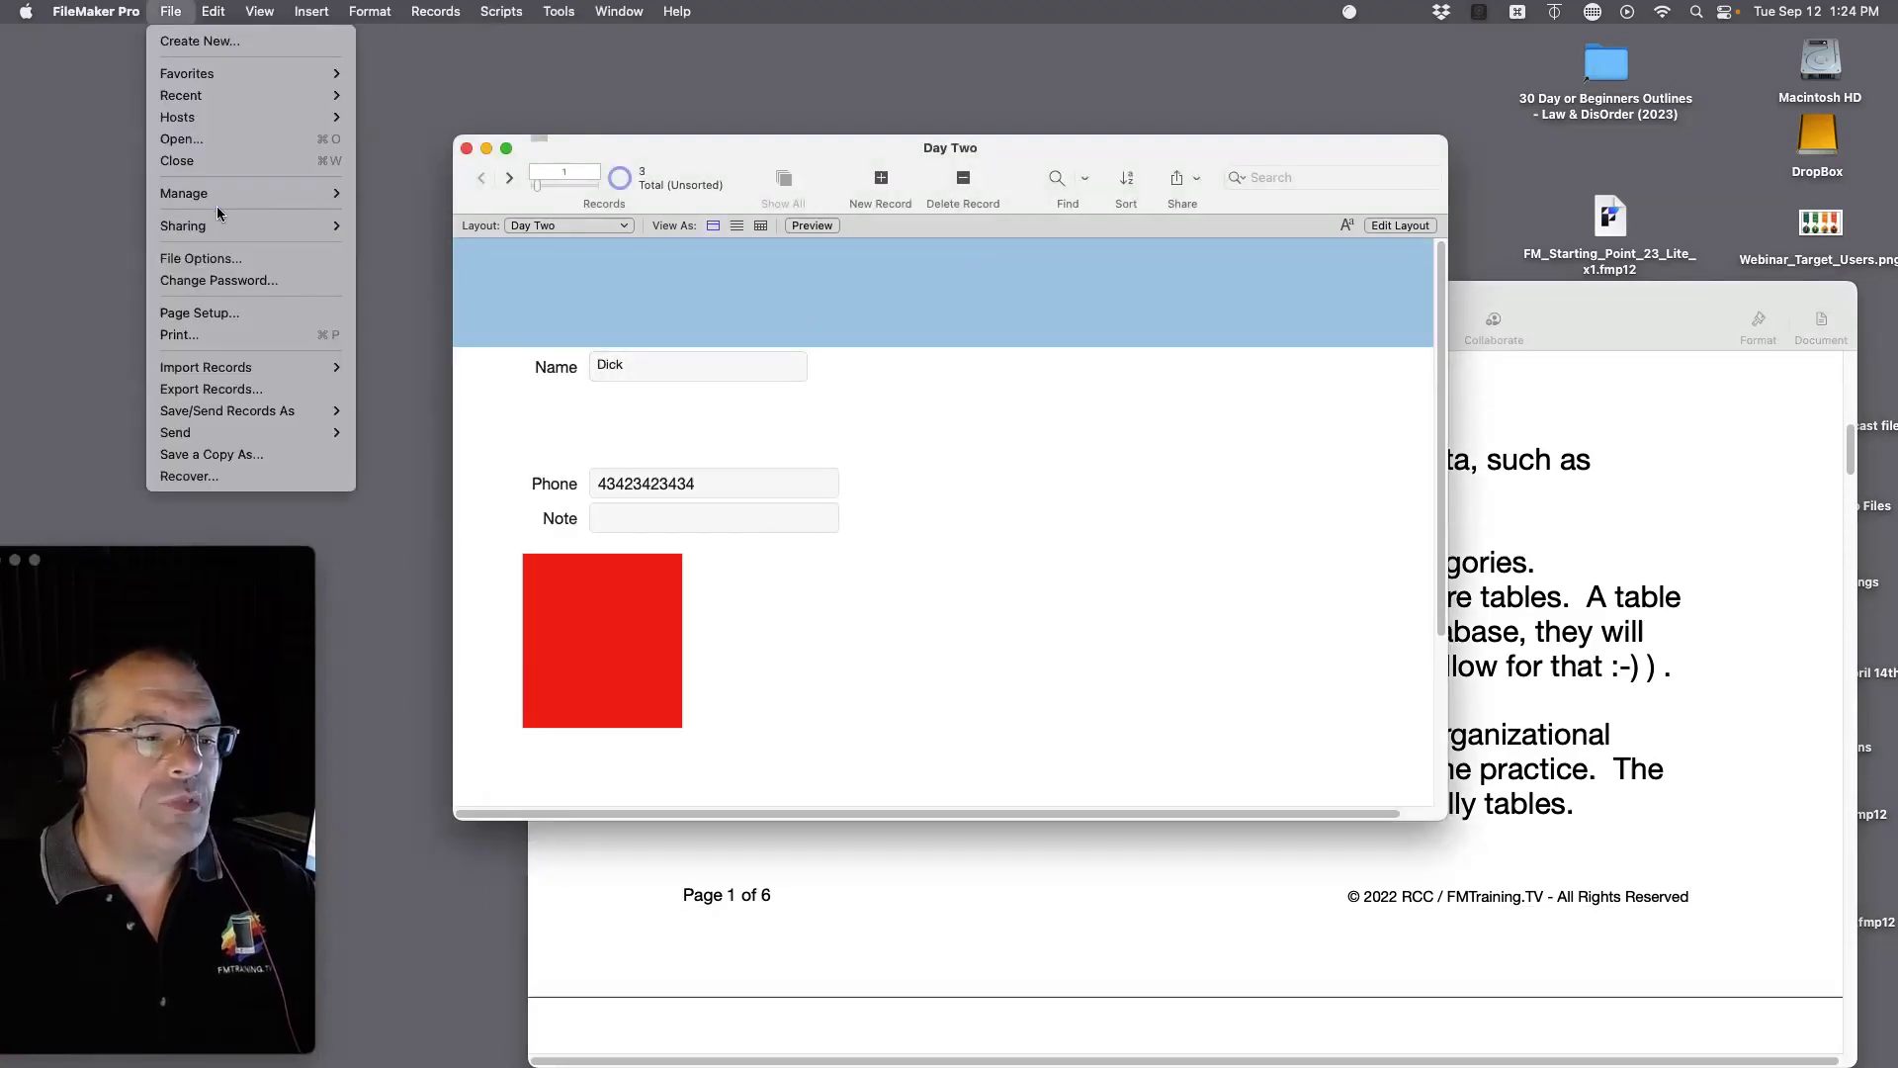
mouse_move(226, 198)
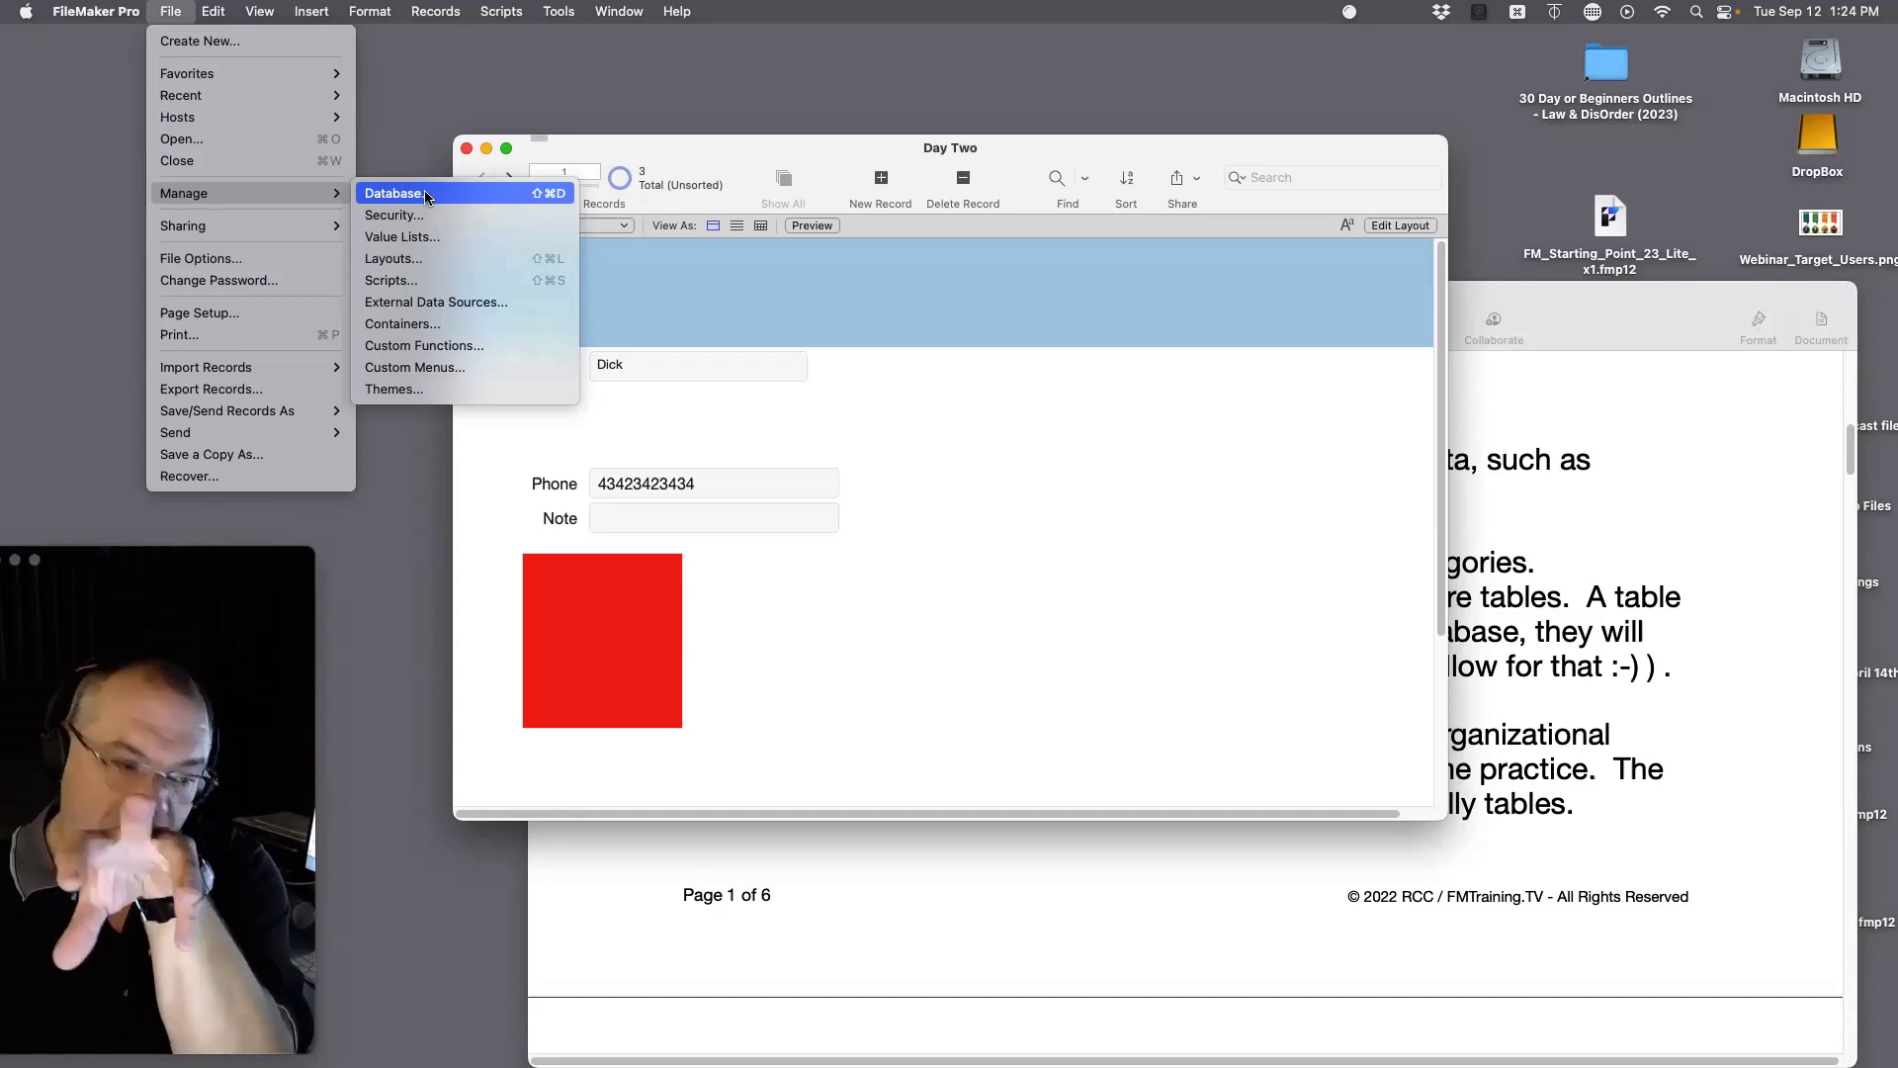
left_click(969, 556)
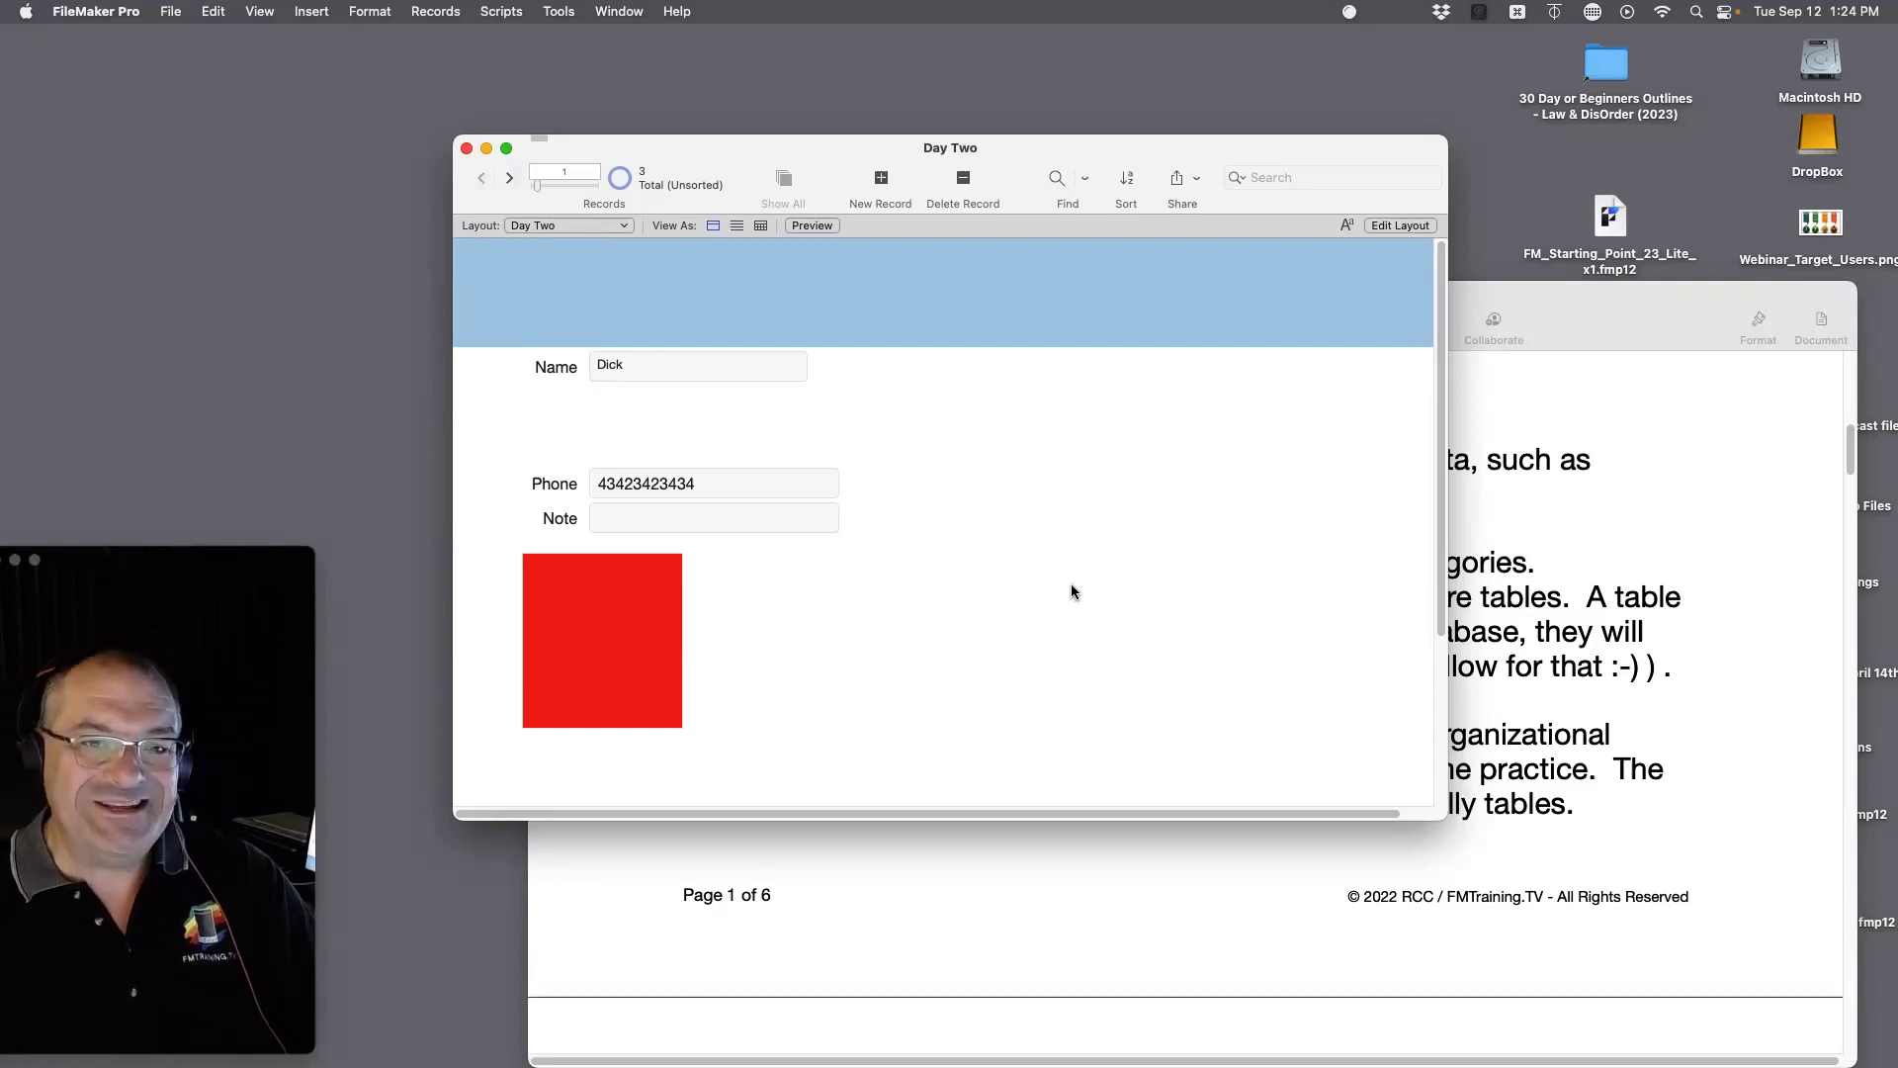
key("super+shift+d")
left_click_drag(375, 50, 633, 128)
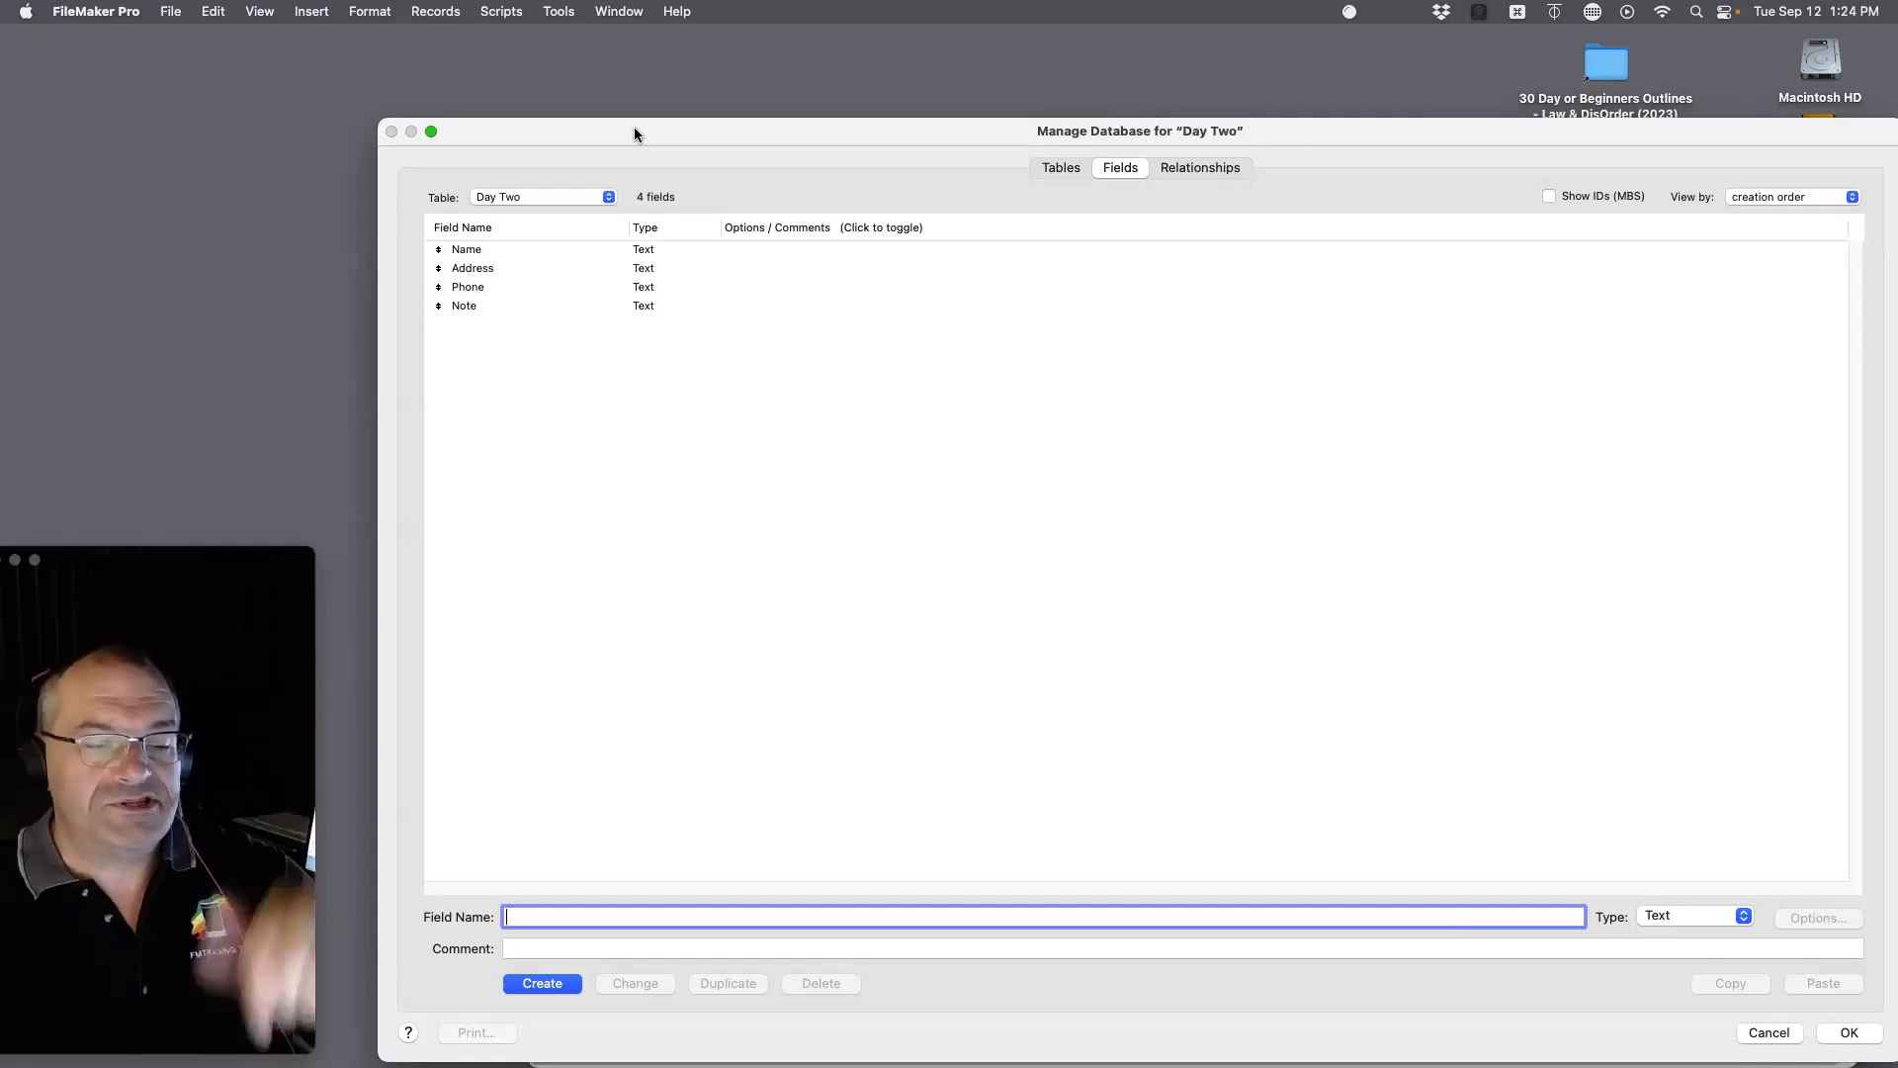
Step: Rename the Day Two table to People
left_click(1060, 167)
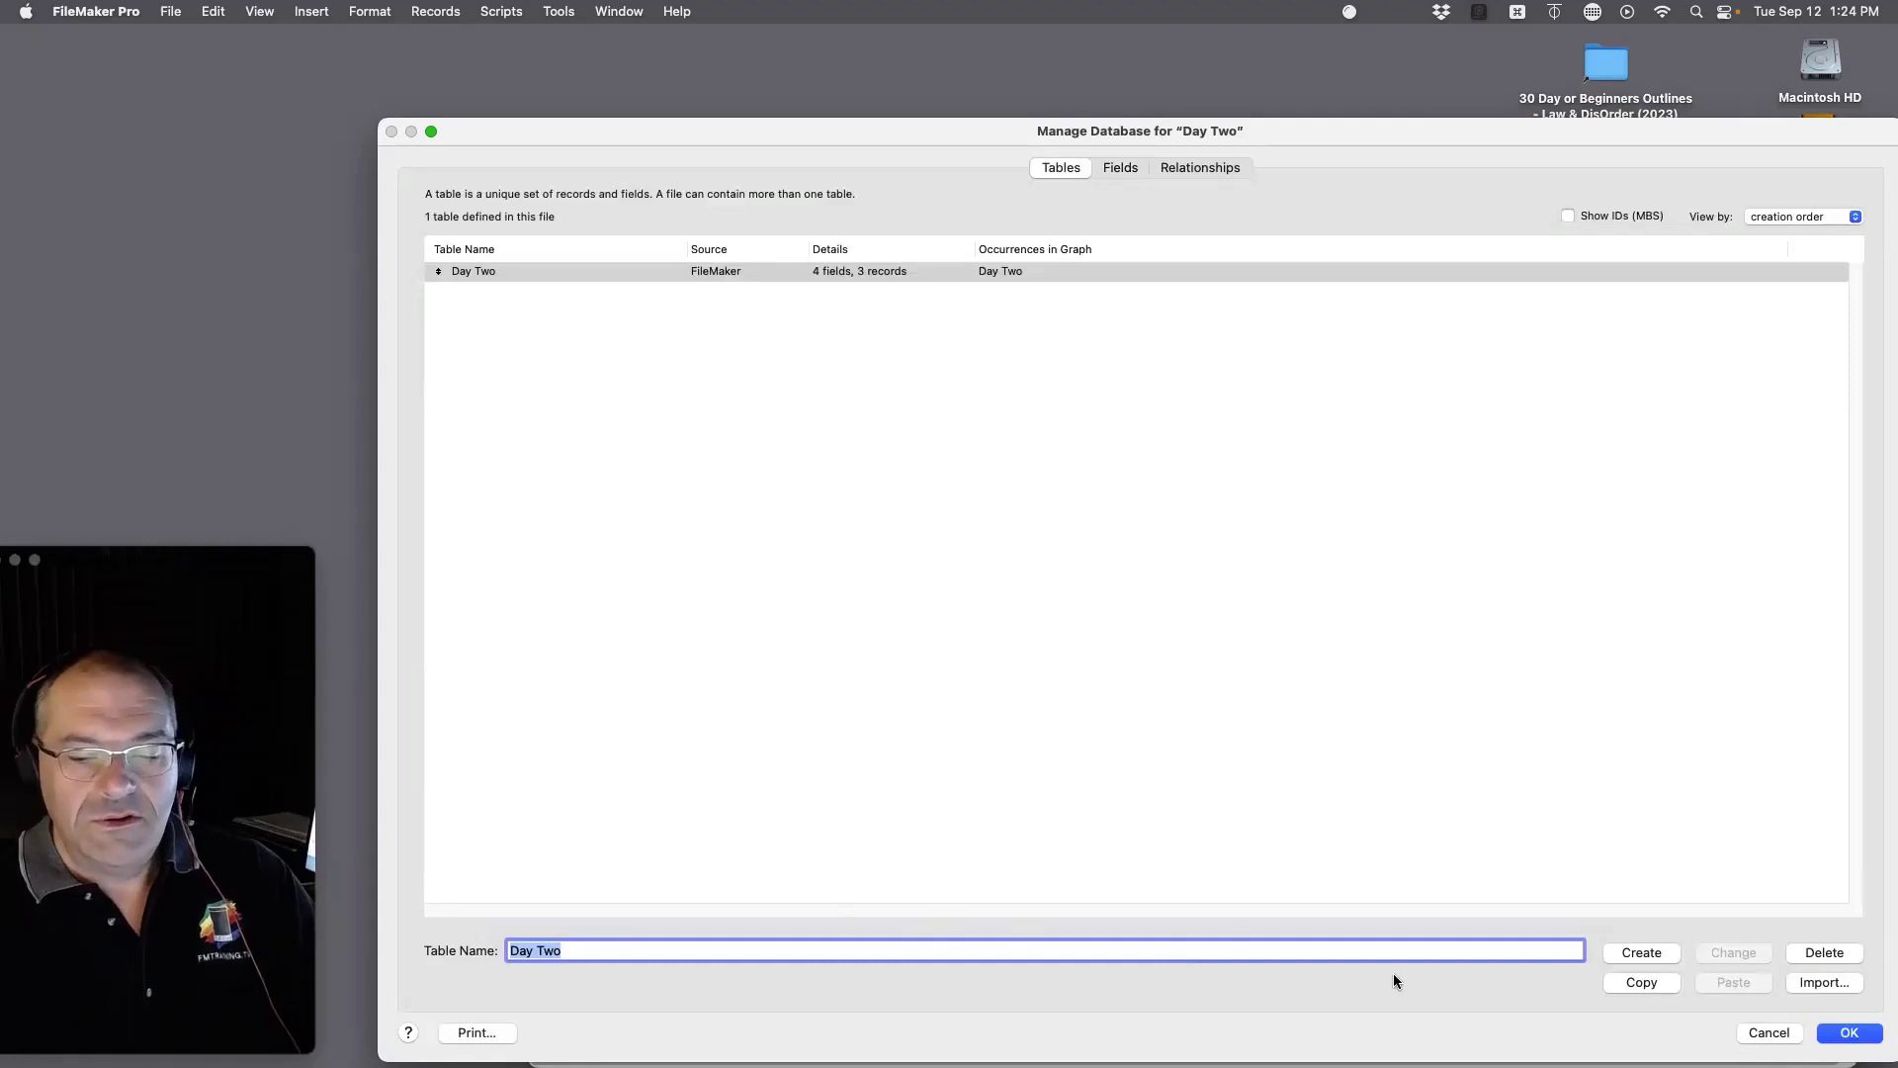
left_click_drag(595, 950, 458, 917)
type("People")
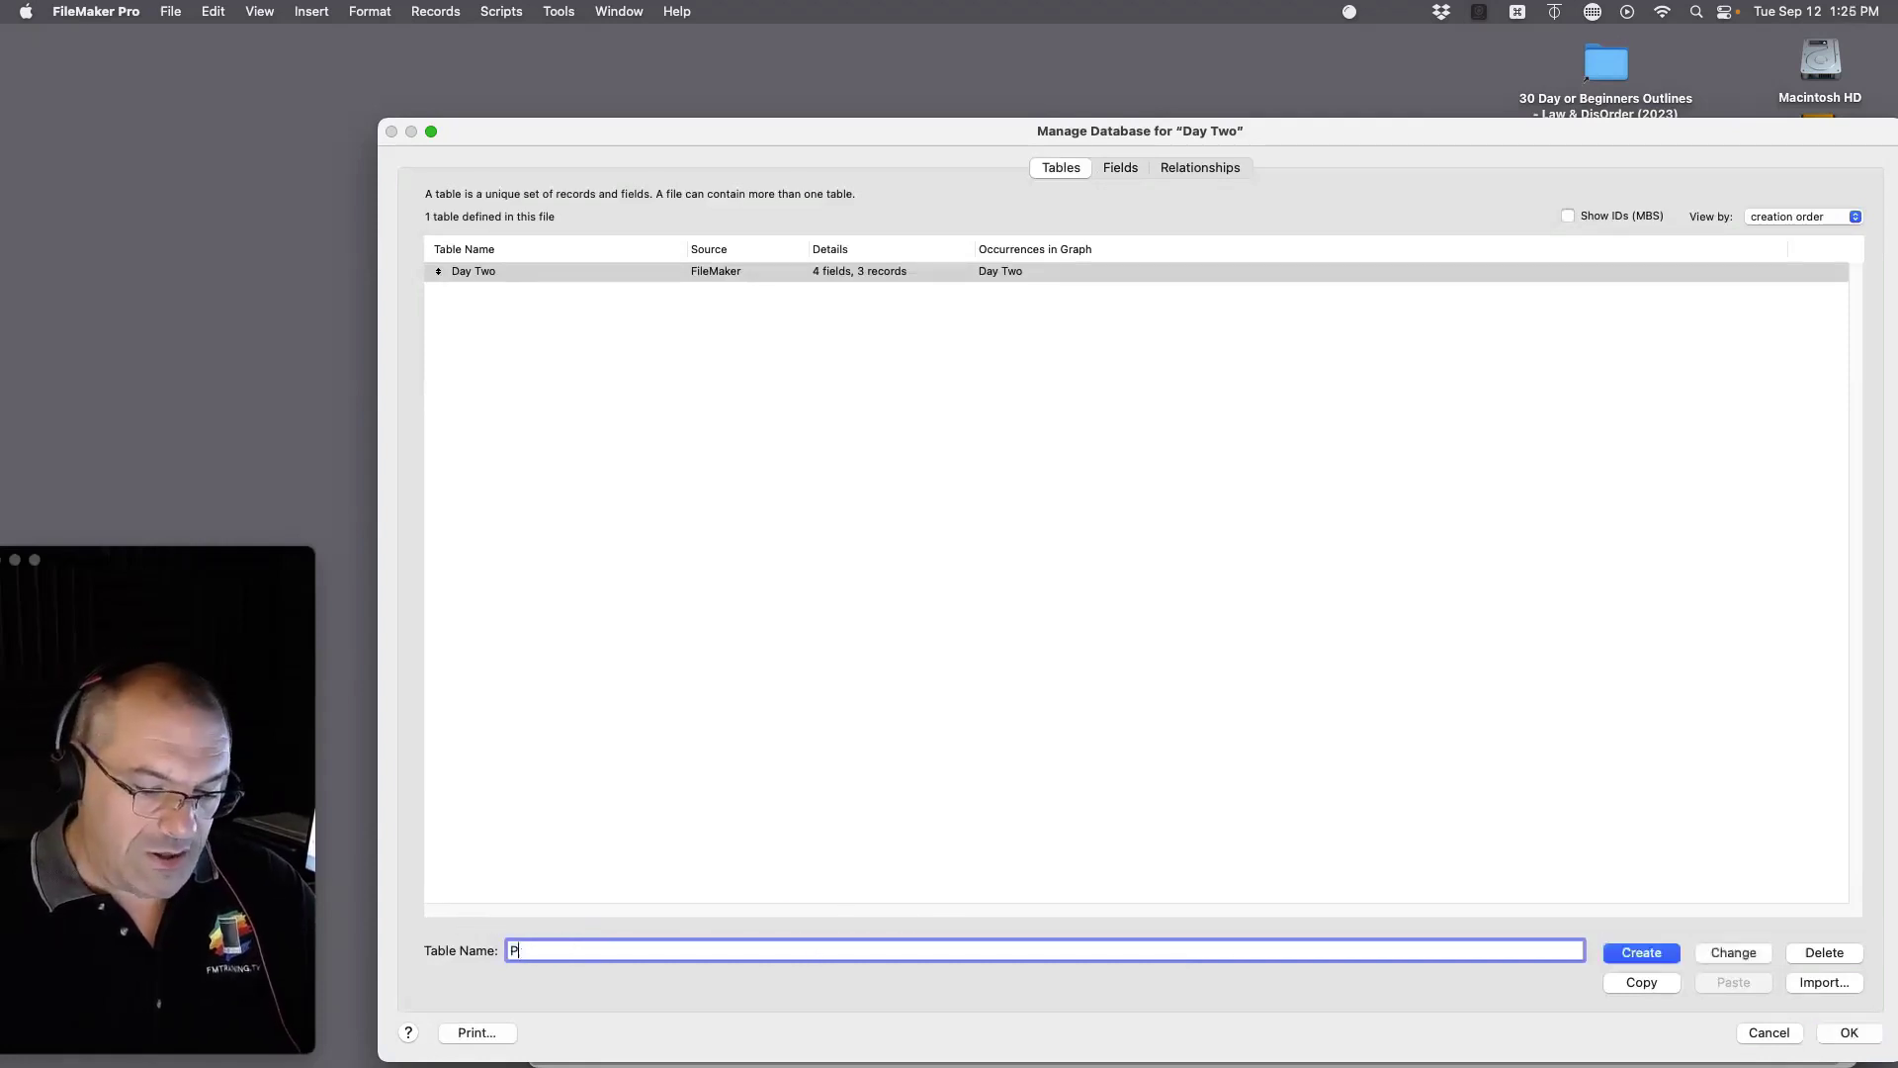
left_click(1718, 955)
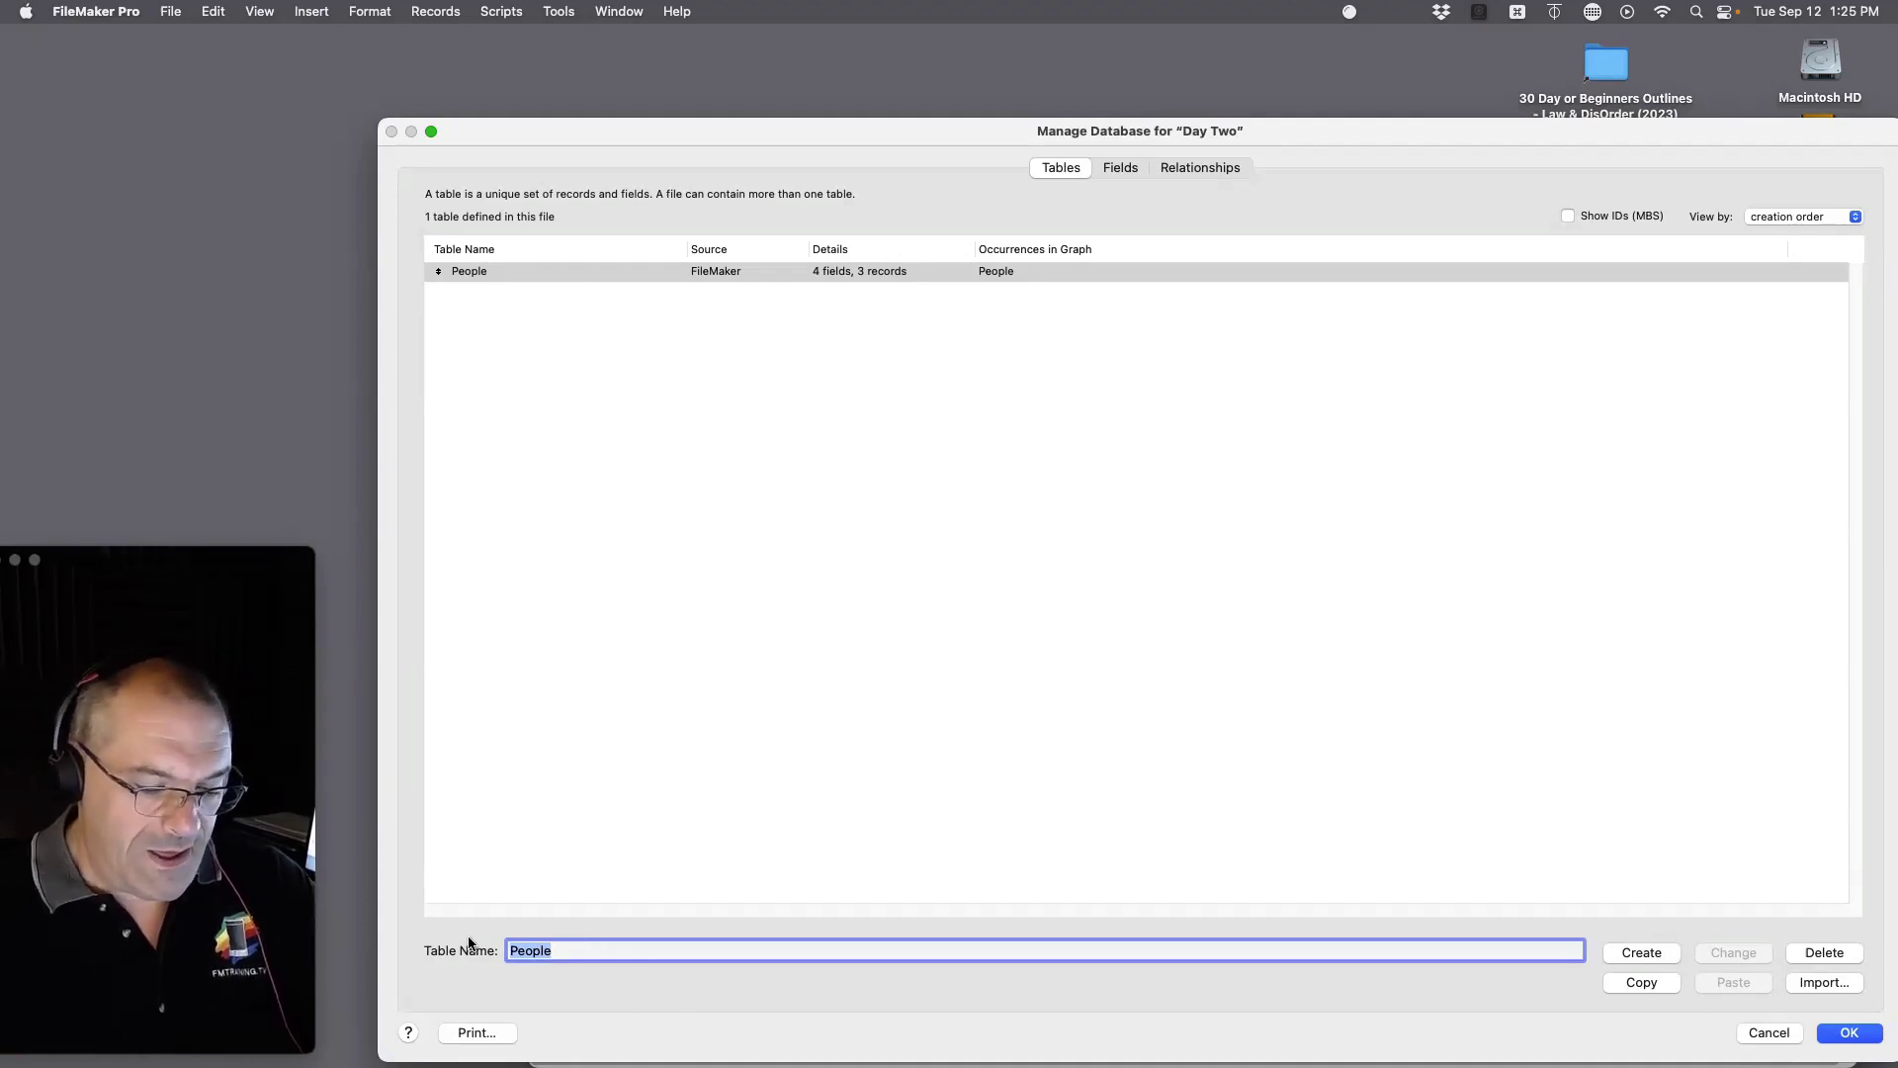
Step: Create a new table named Animals and select it in the table list
type("ANi")
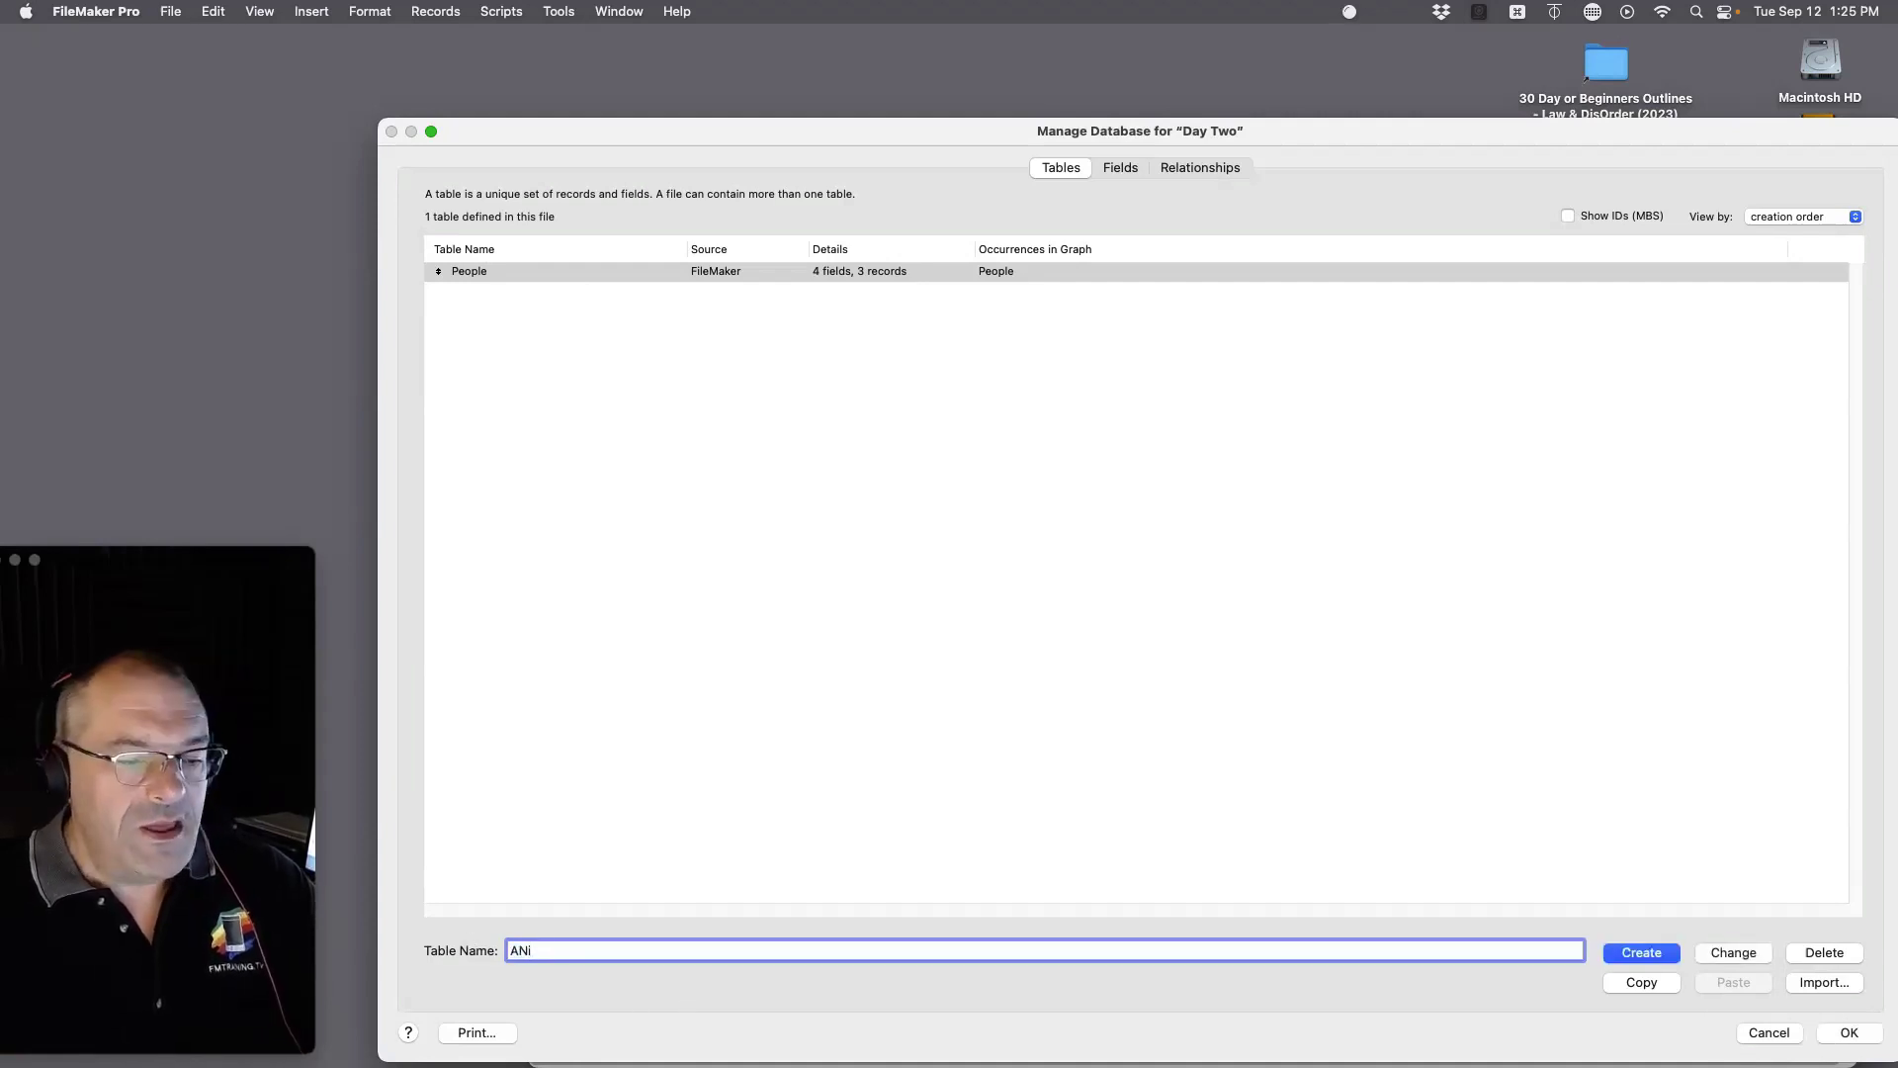
key("BackSpace")
key("BackSpace")
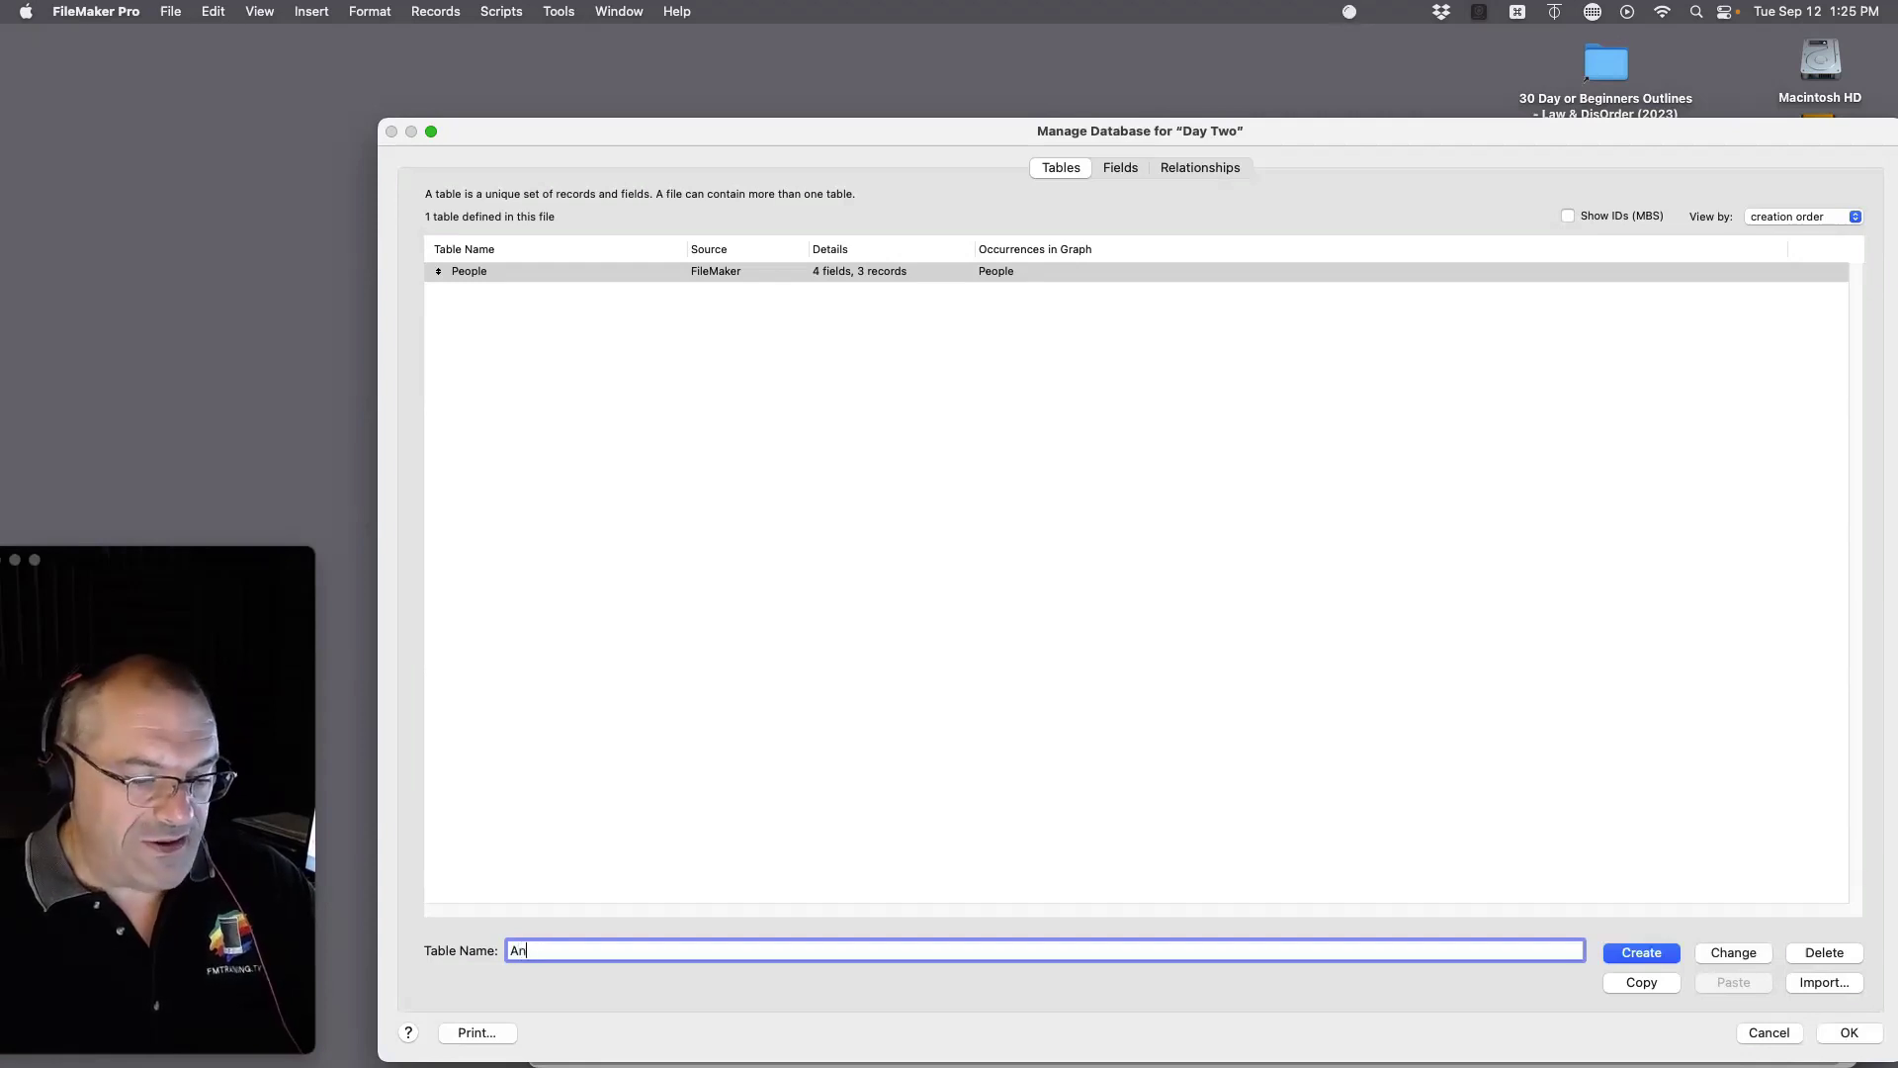
type("nimals")
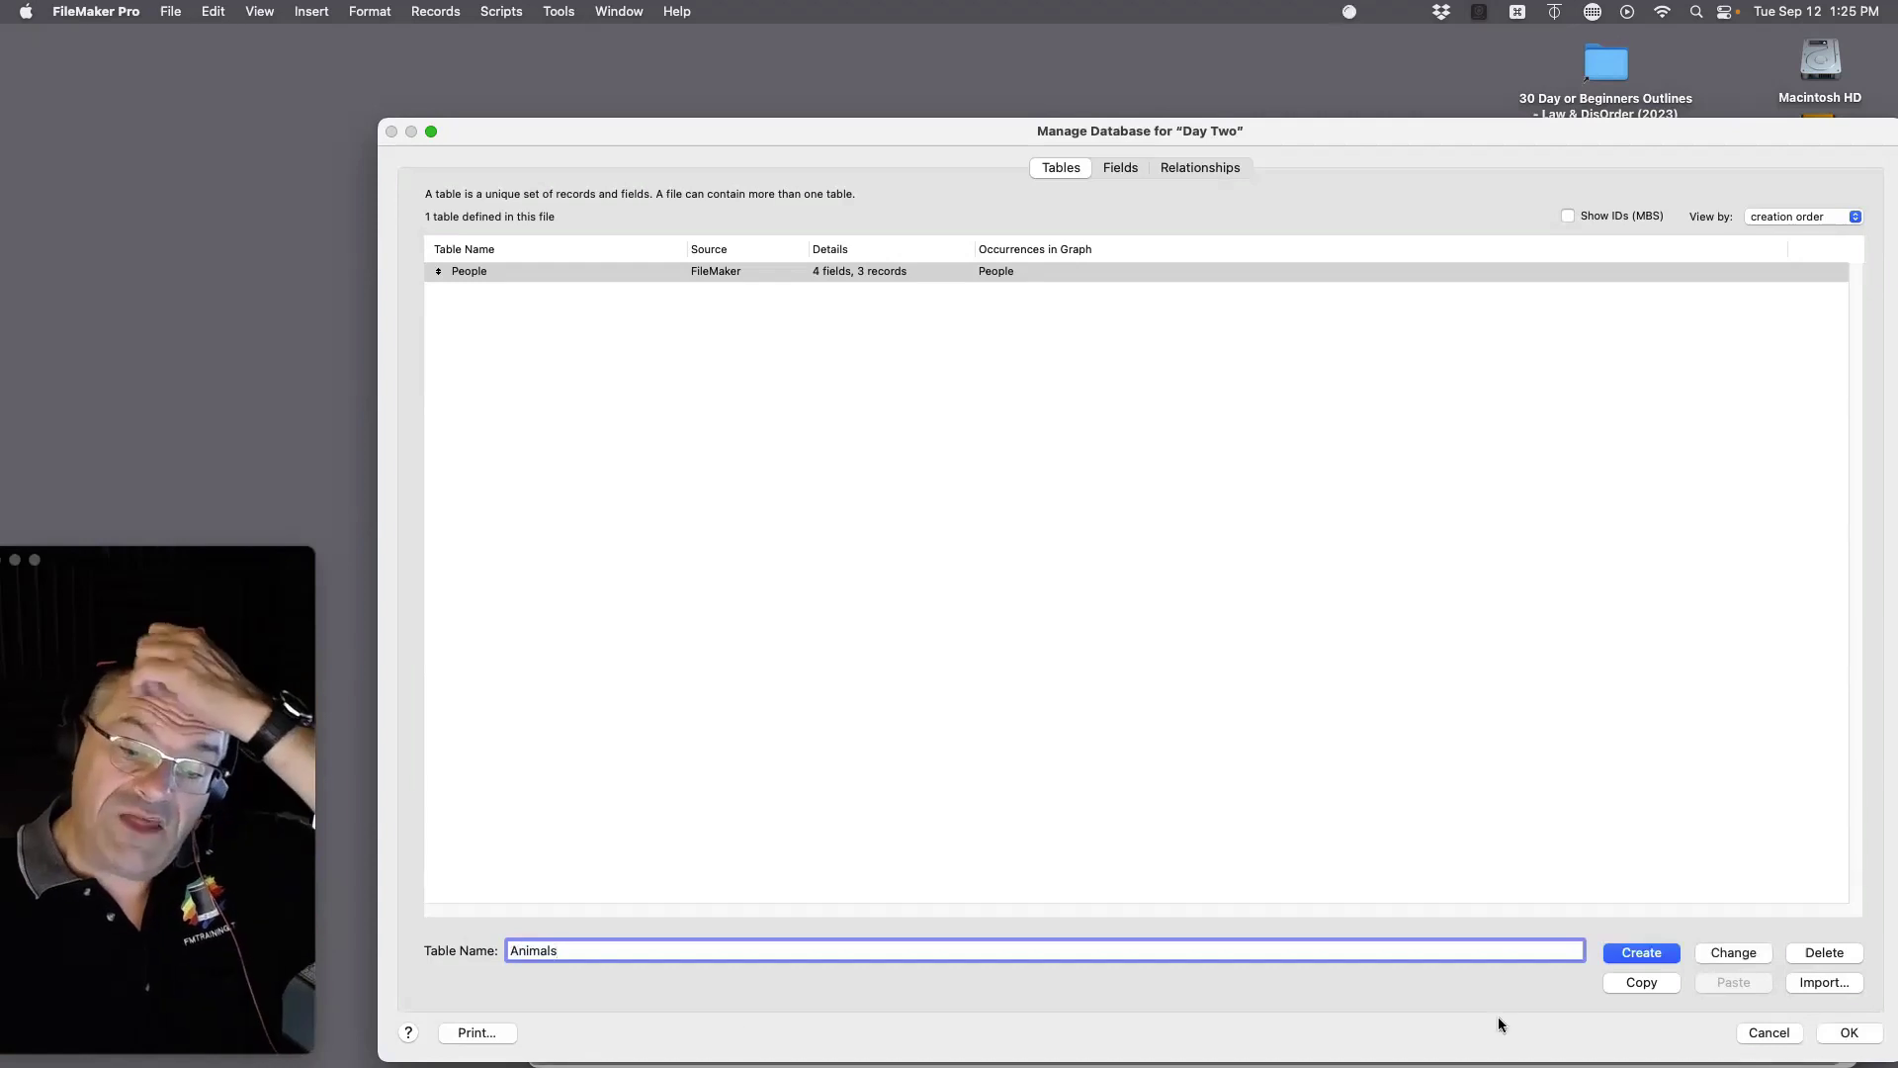
left_click(1623, 953)
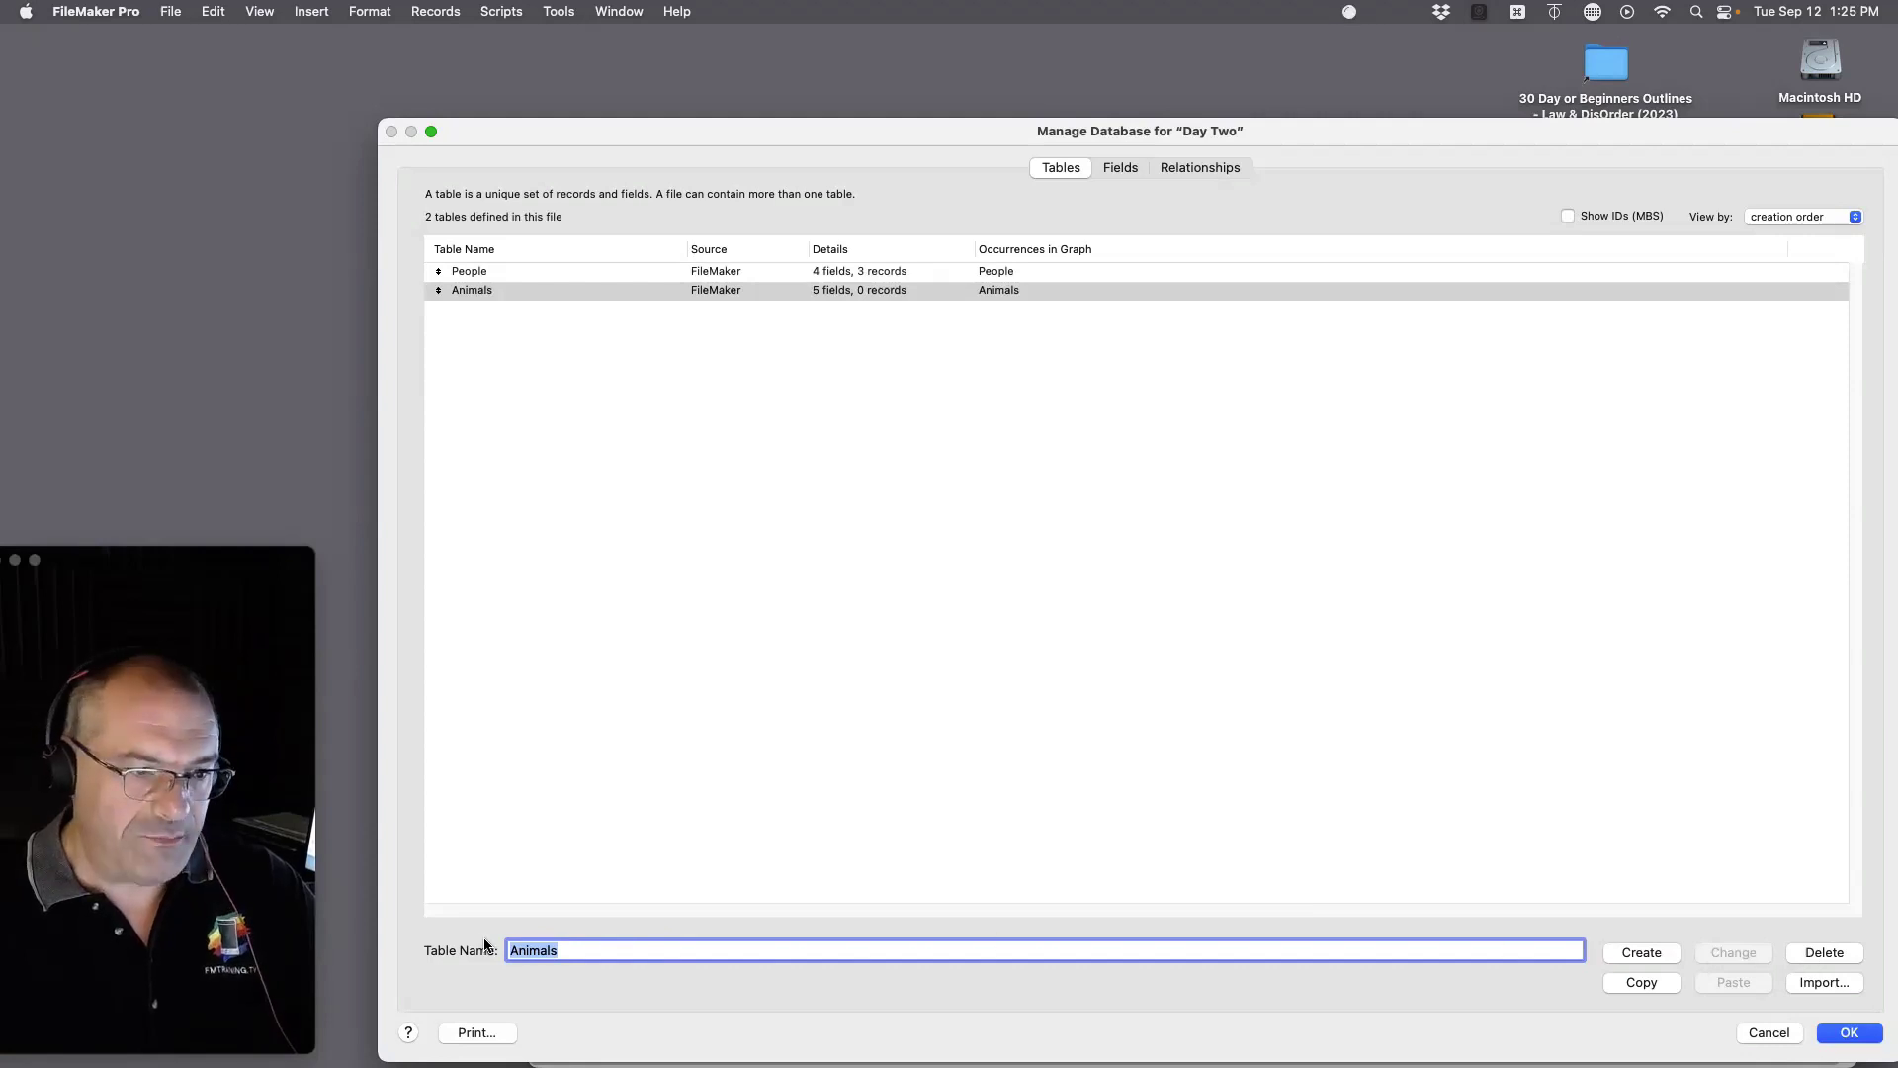
left_click(460, 271)
left_click(468, 289)
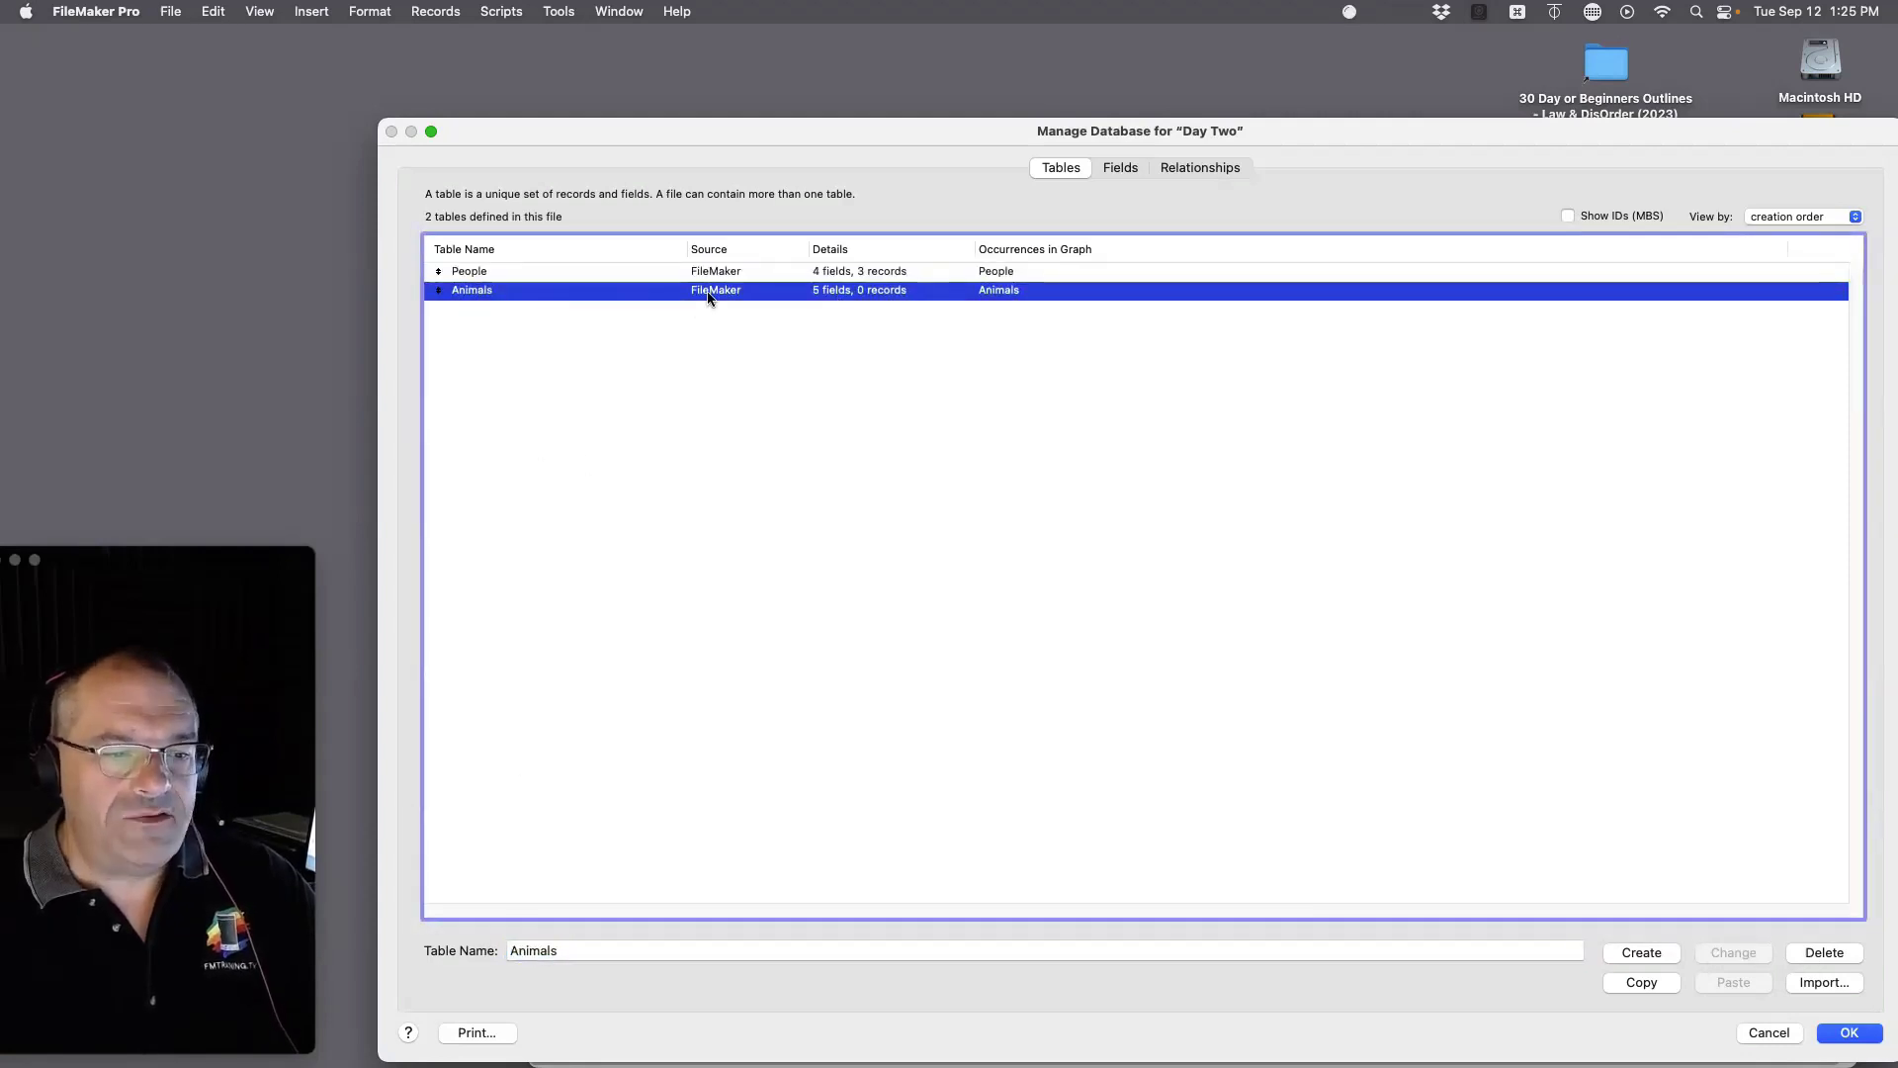
Step: Delete all five default fields from the Animals table
left_click(1122, 168)
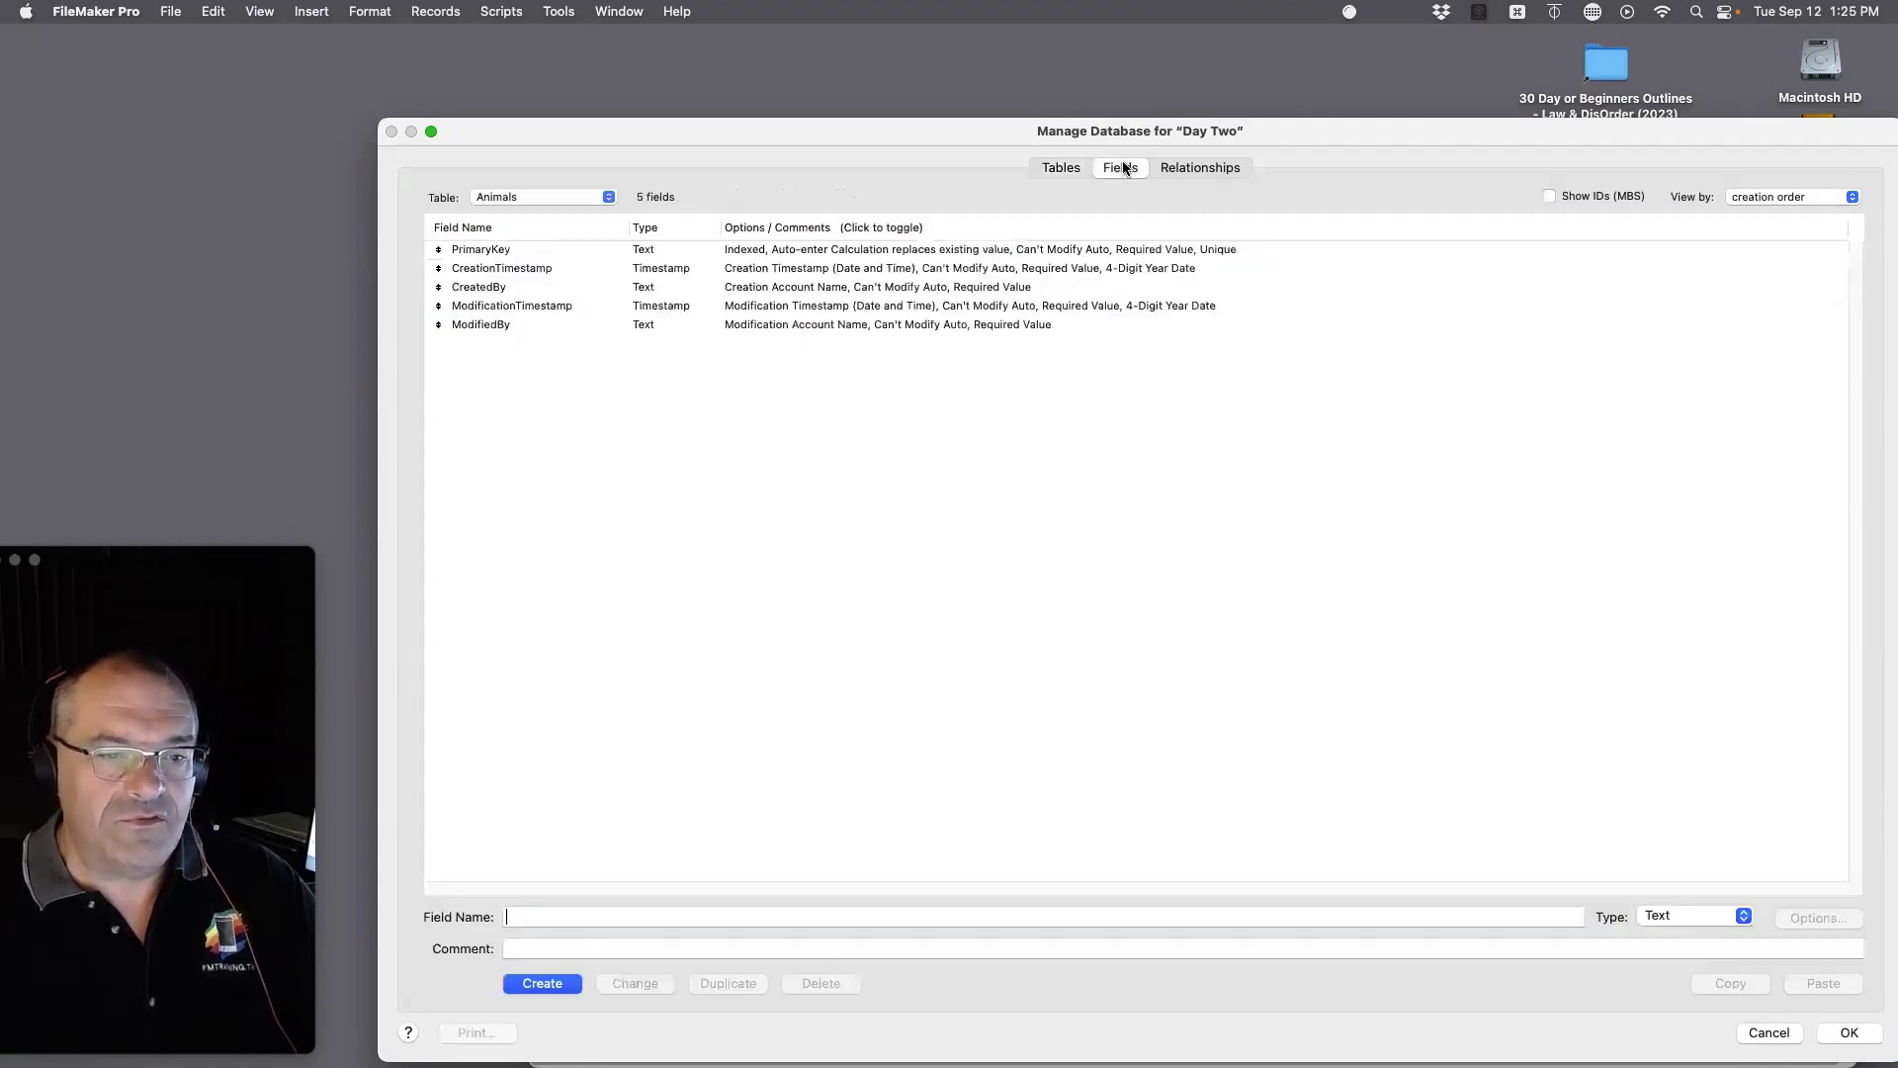
left_click(775, 272)
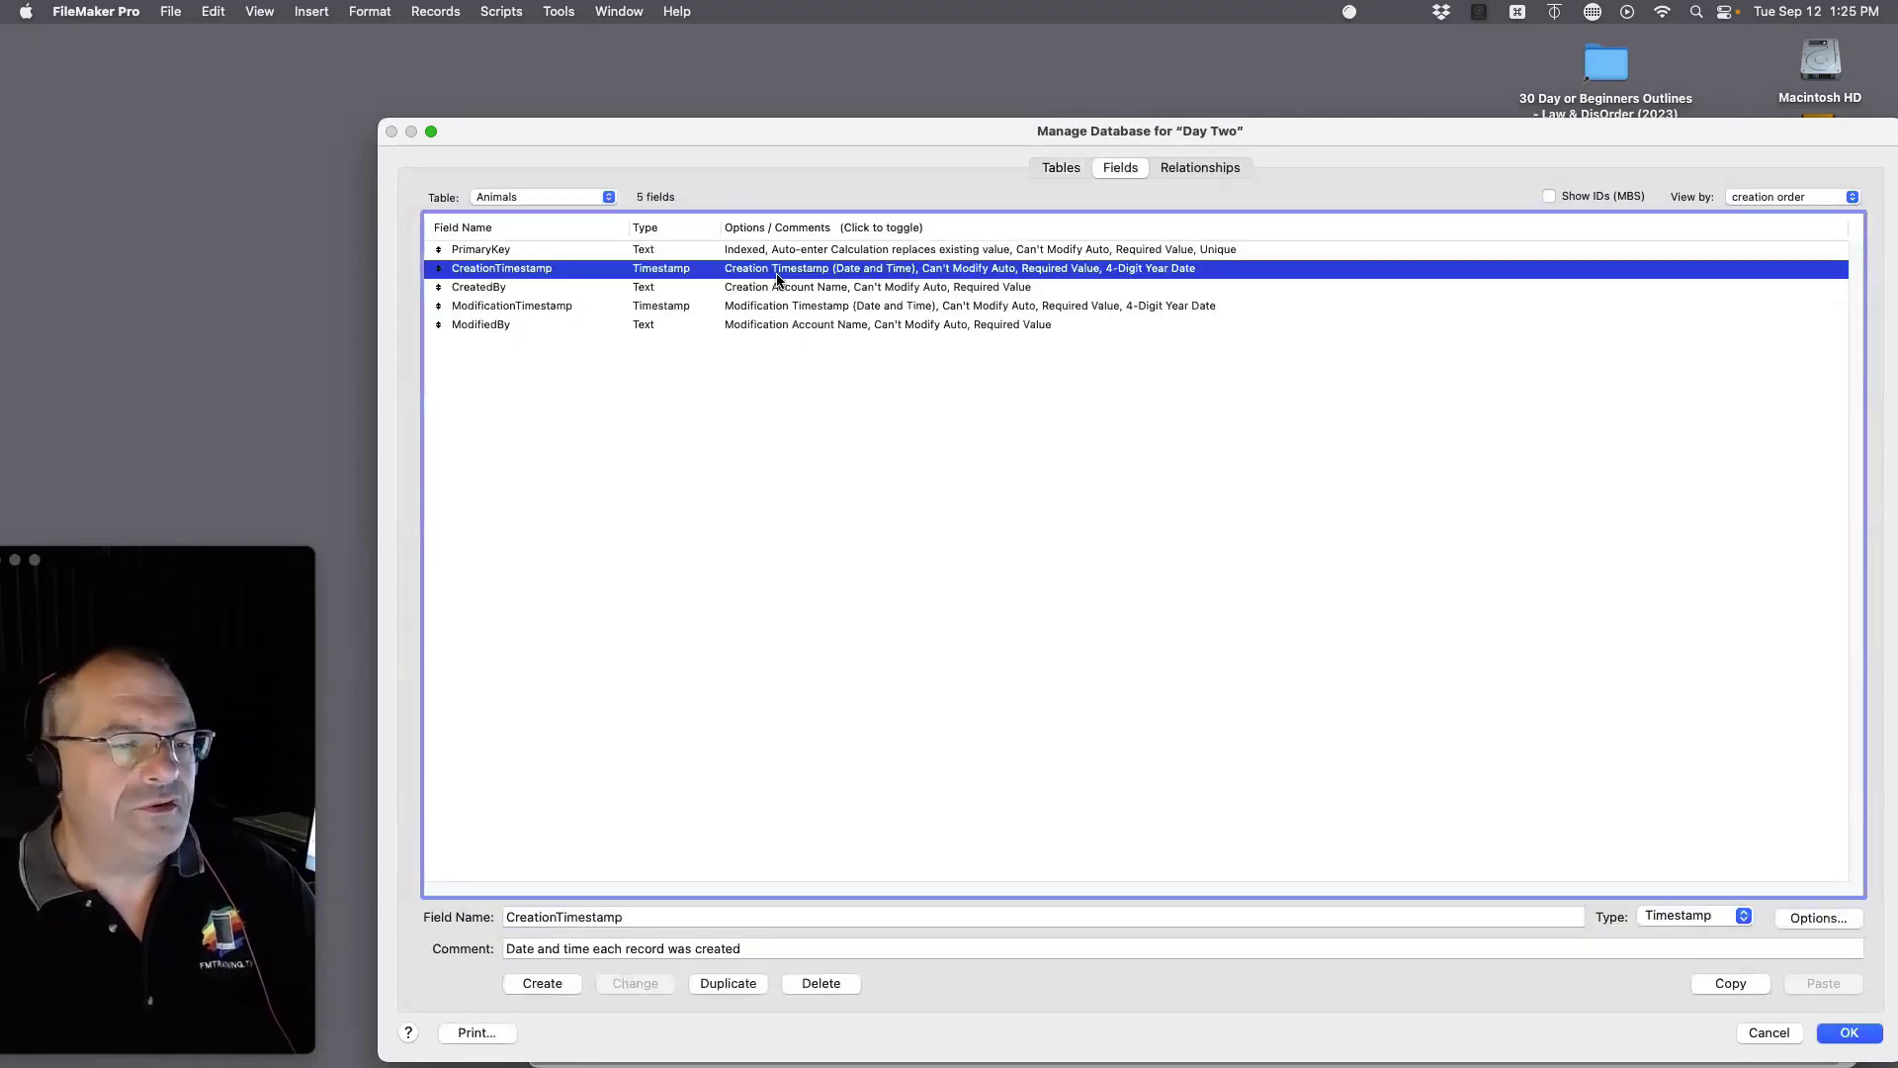
key("super+a")
key("BackSpace")
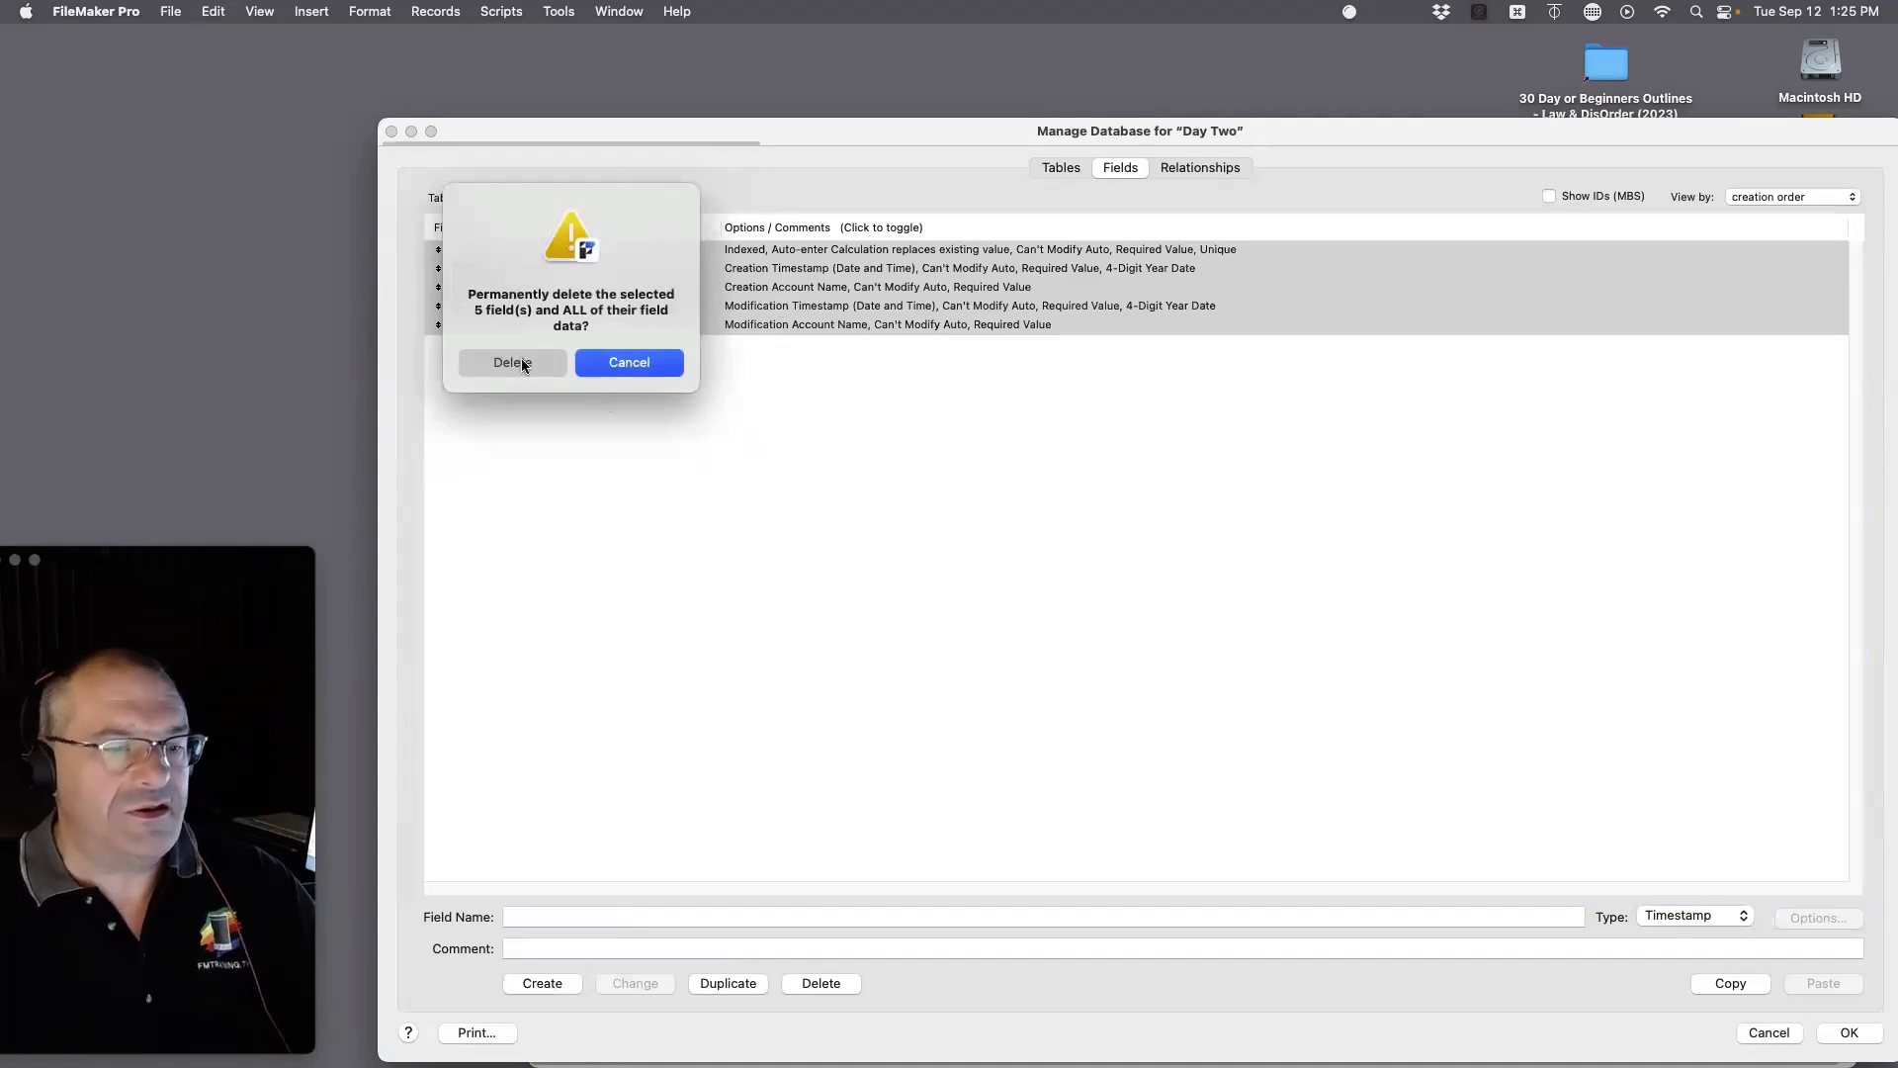
left_click(513, 362)
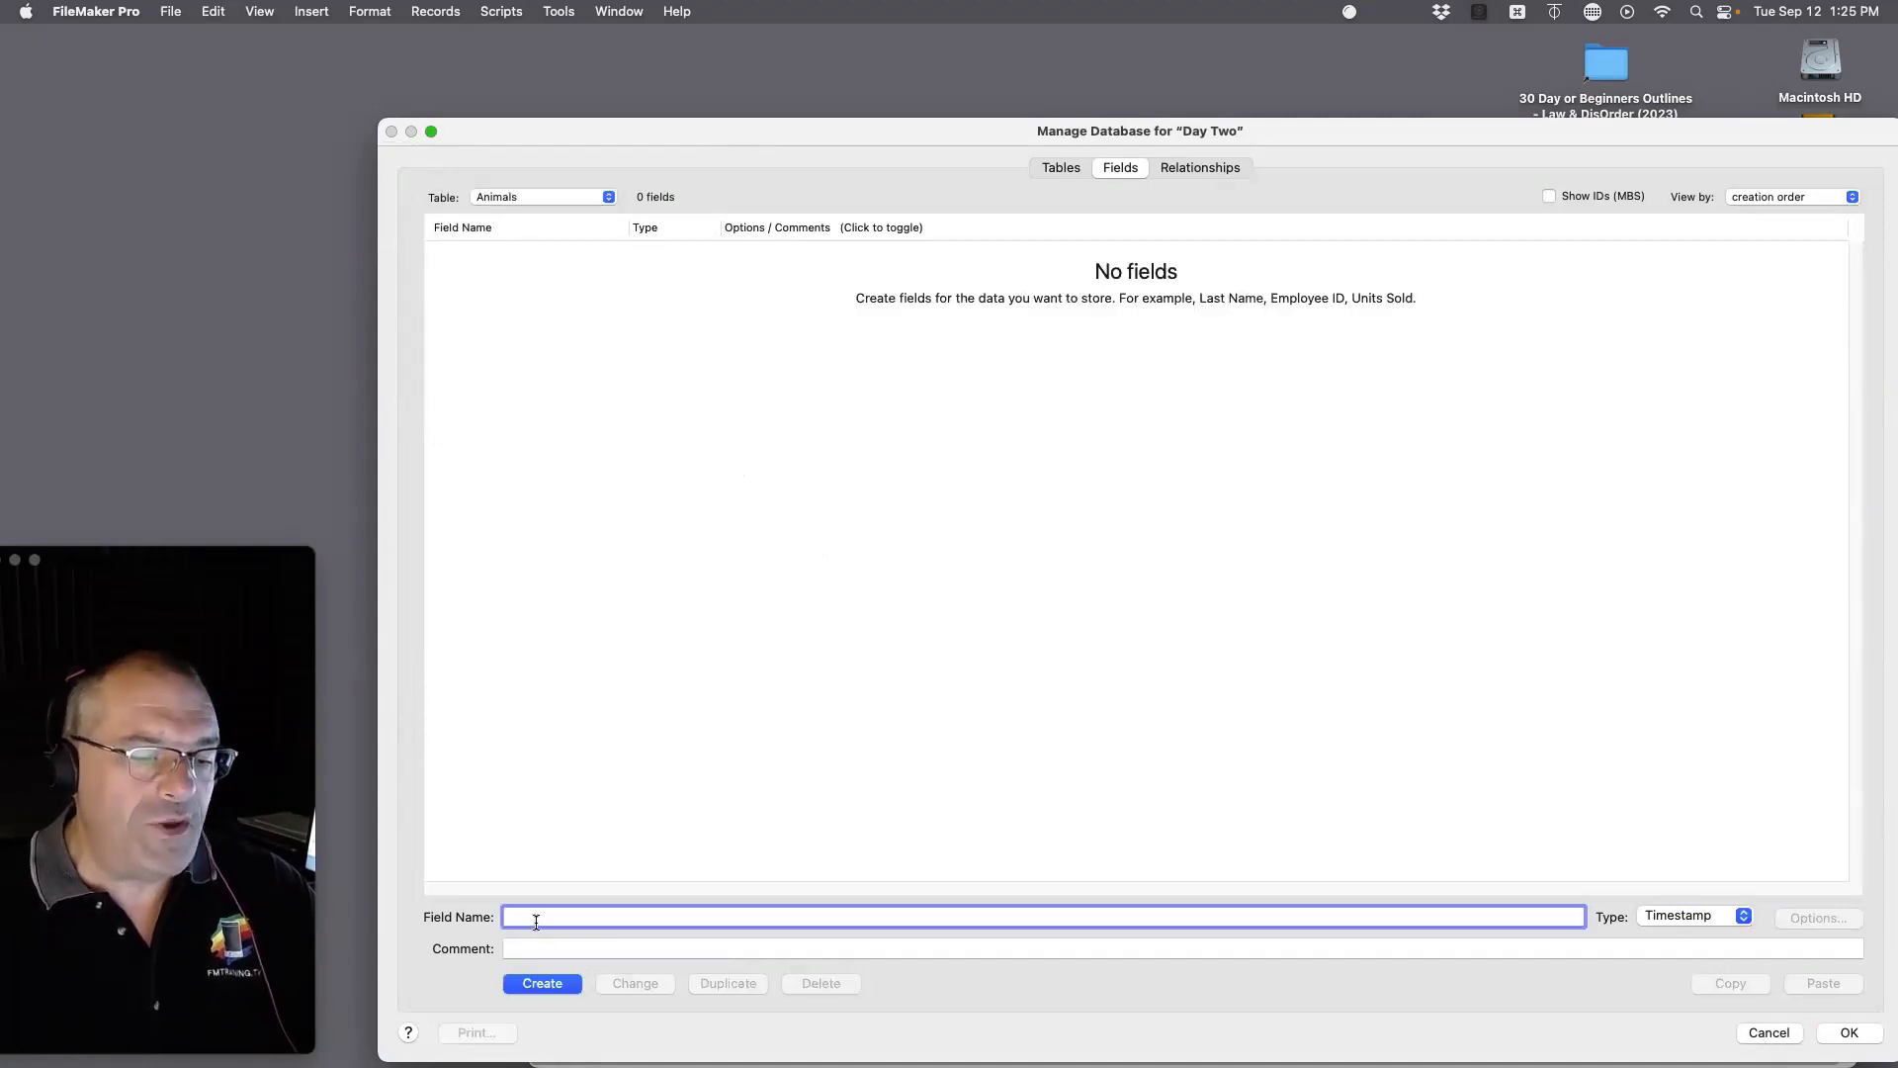
Step: Add the fields Type, Name, Date of Birth and ID_Animal to the Animals table
type("Type")
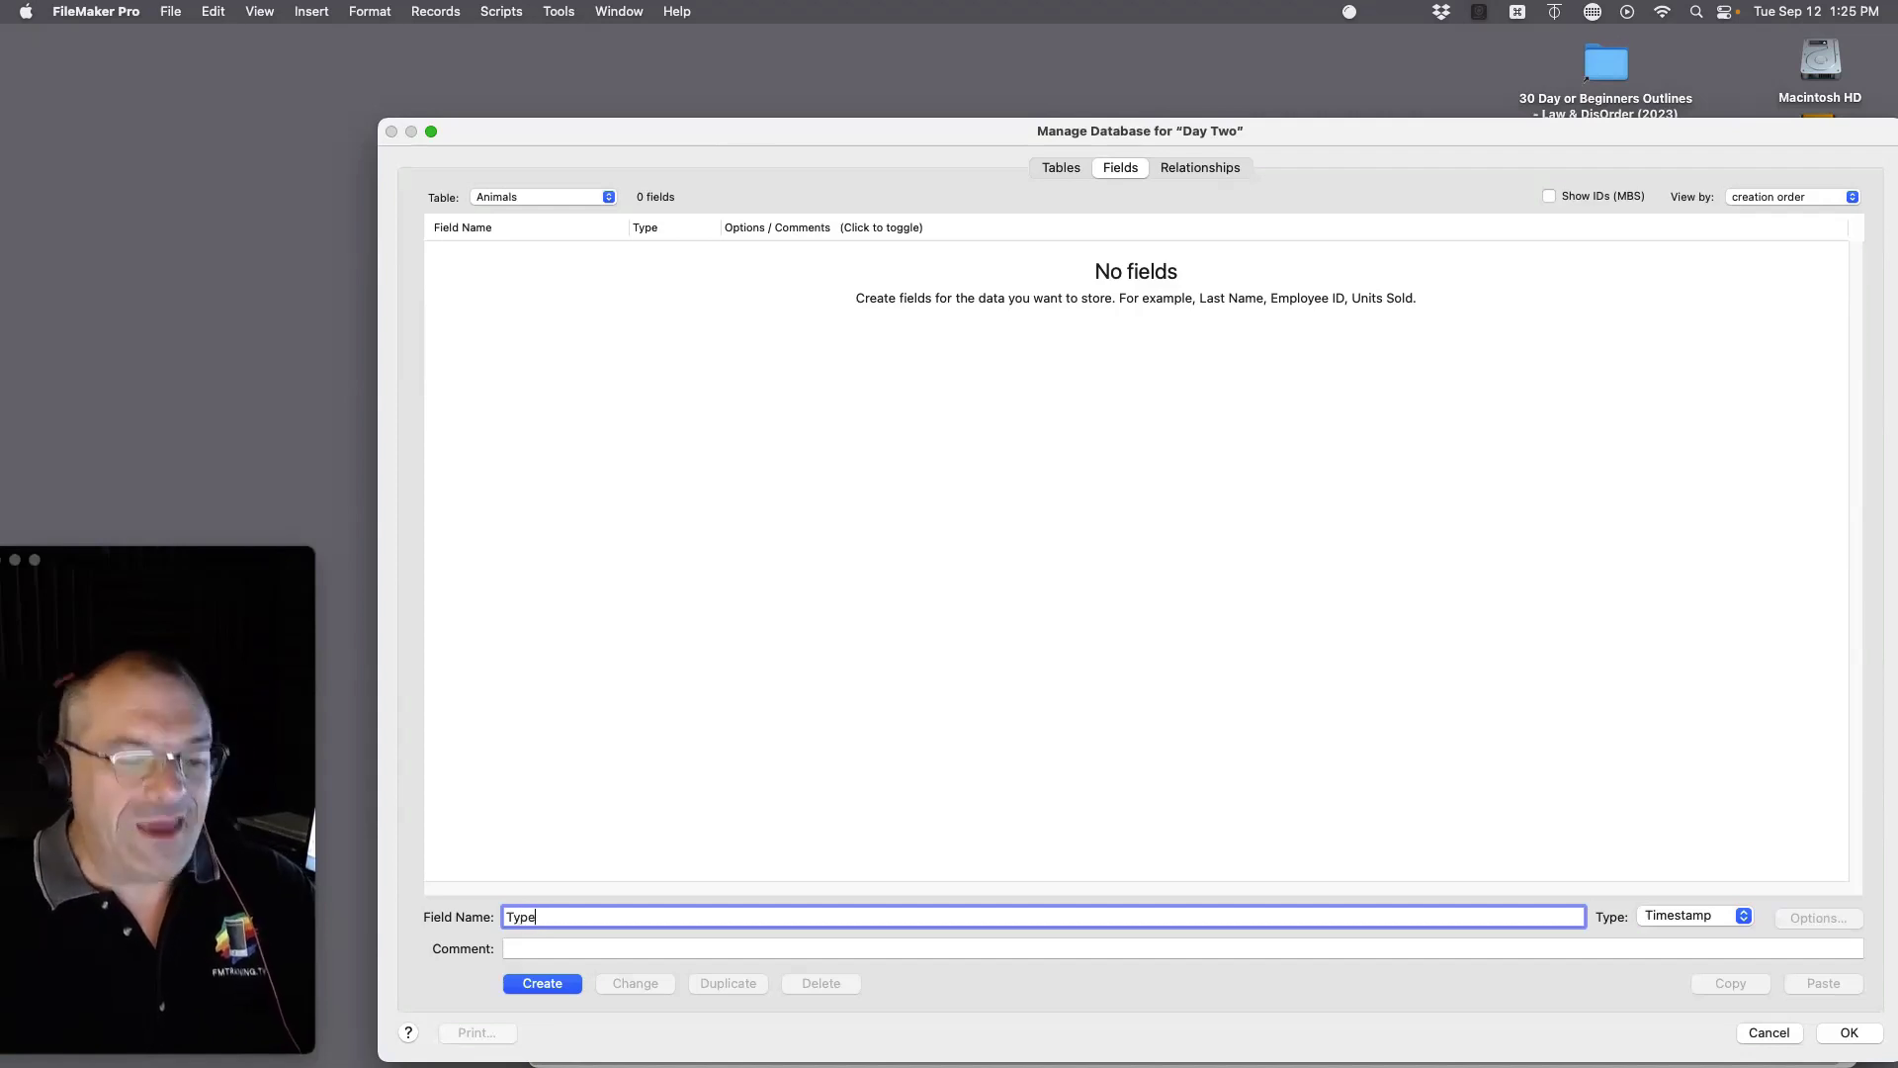
key("Return")
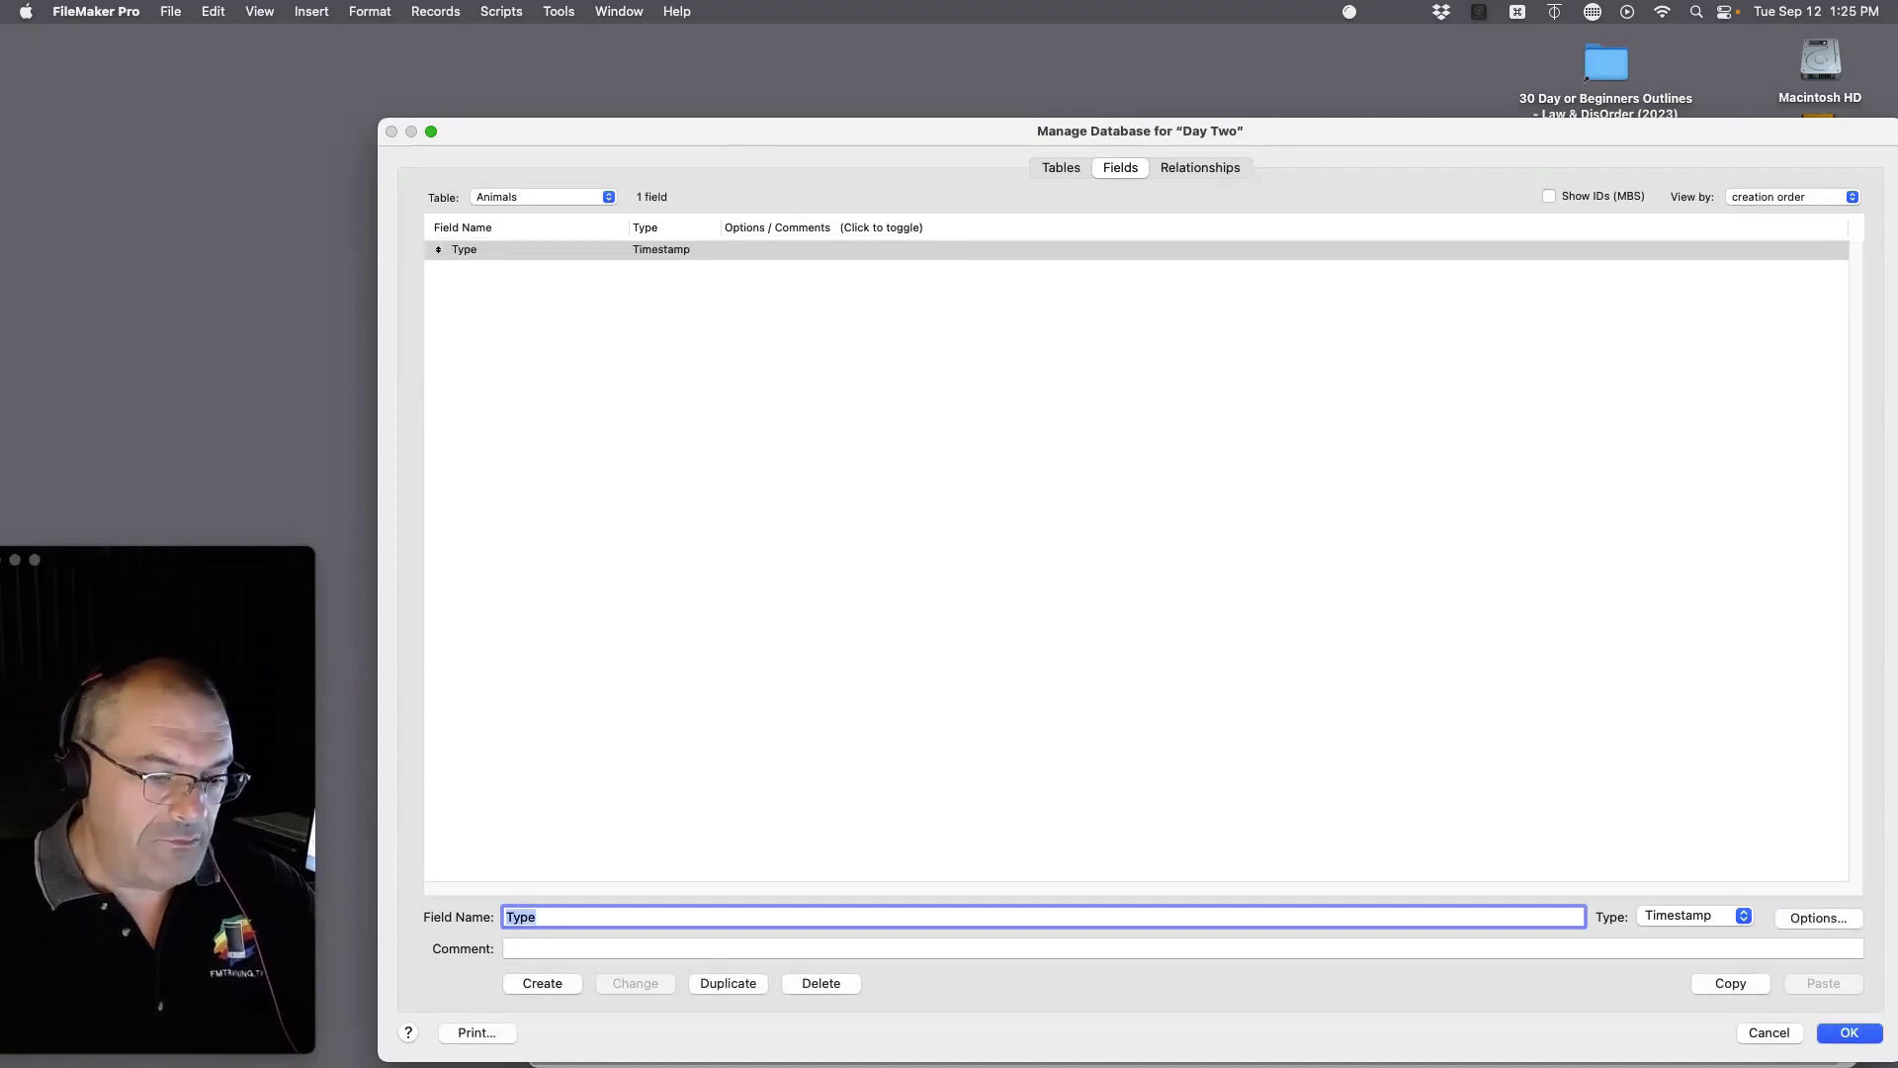
key("BackSpace")
type("Name")
key("Return")
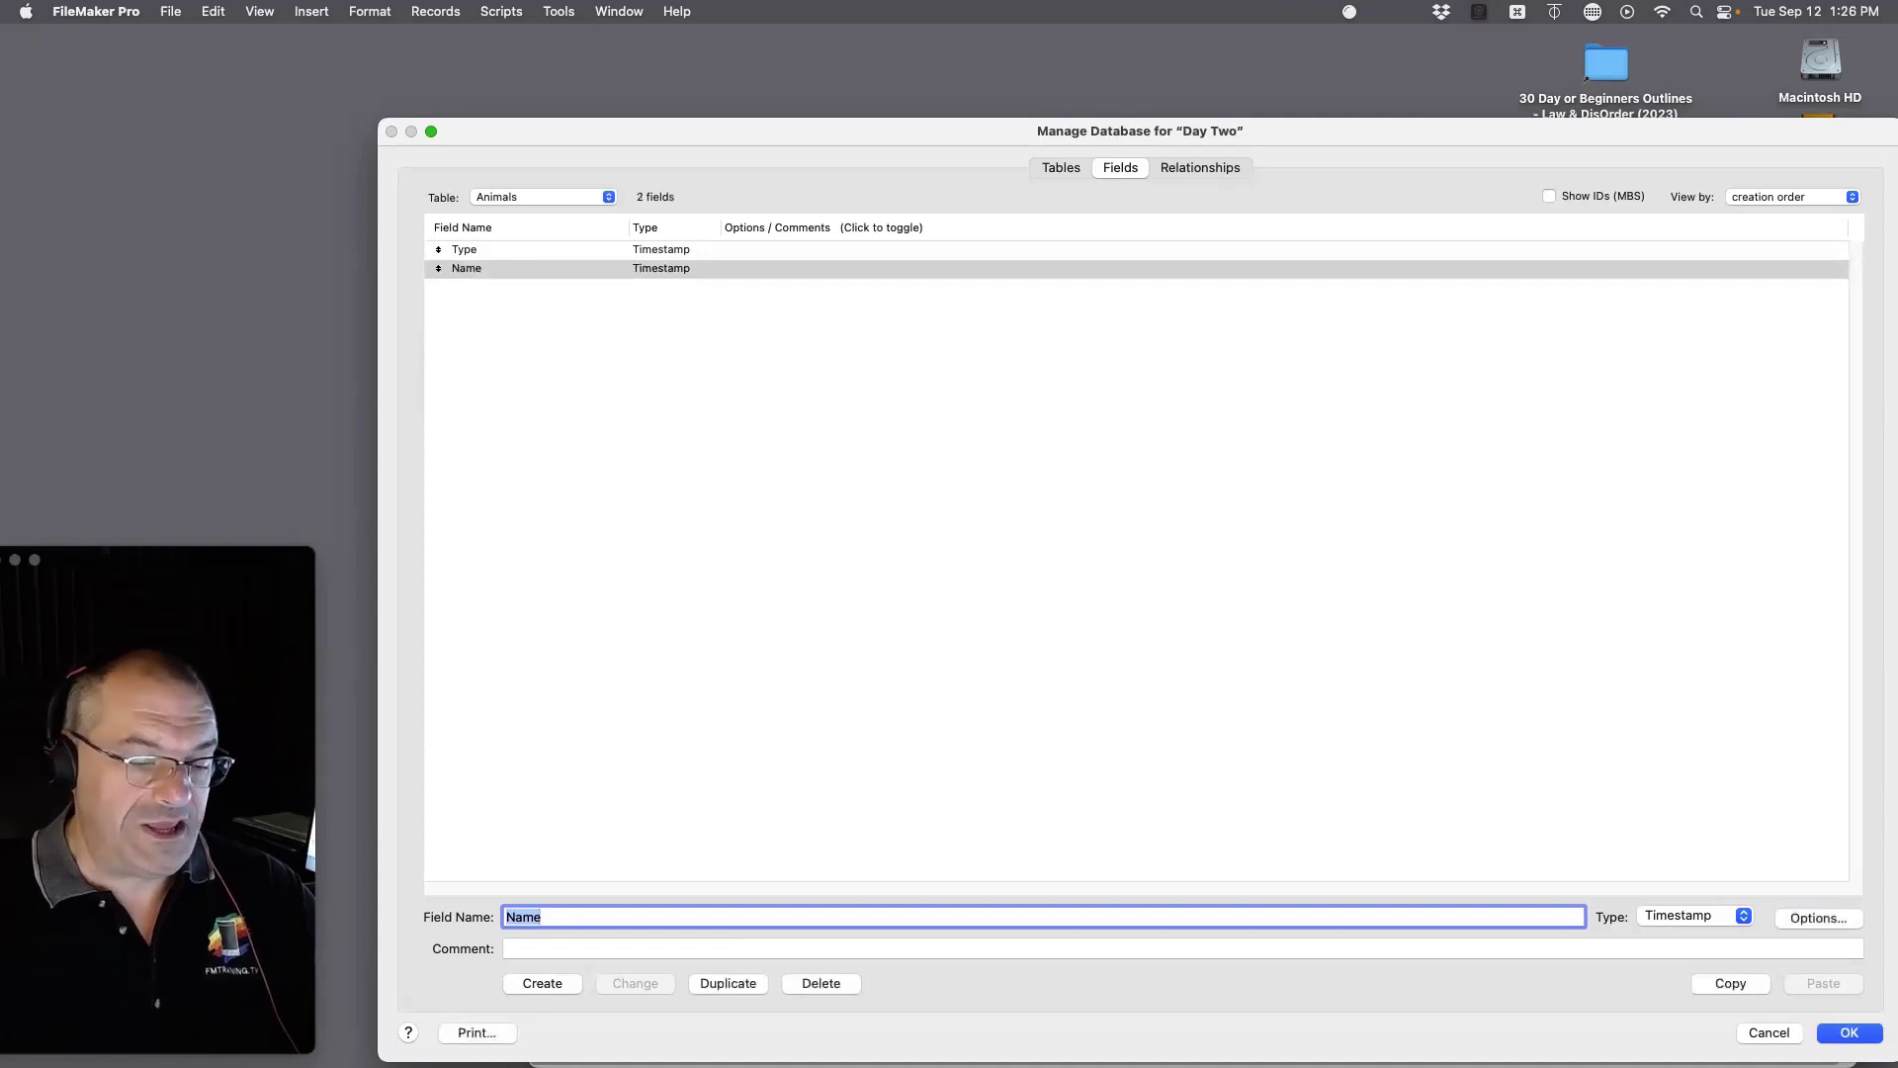
type("Dat")
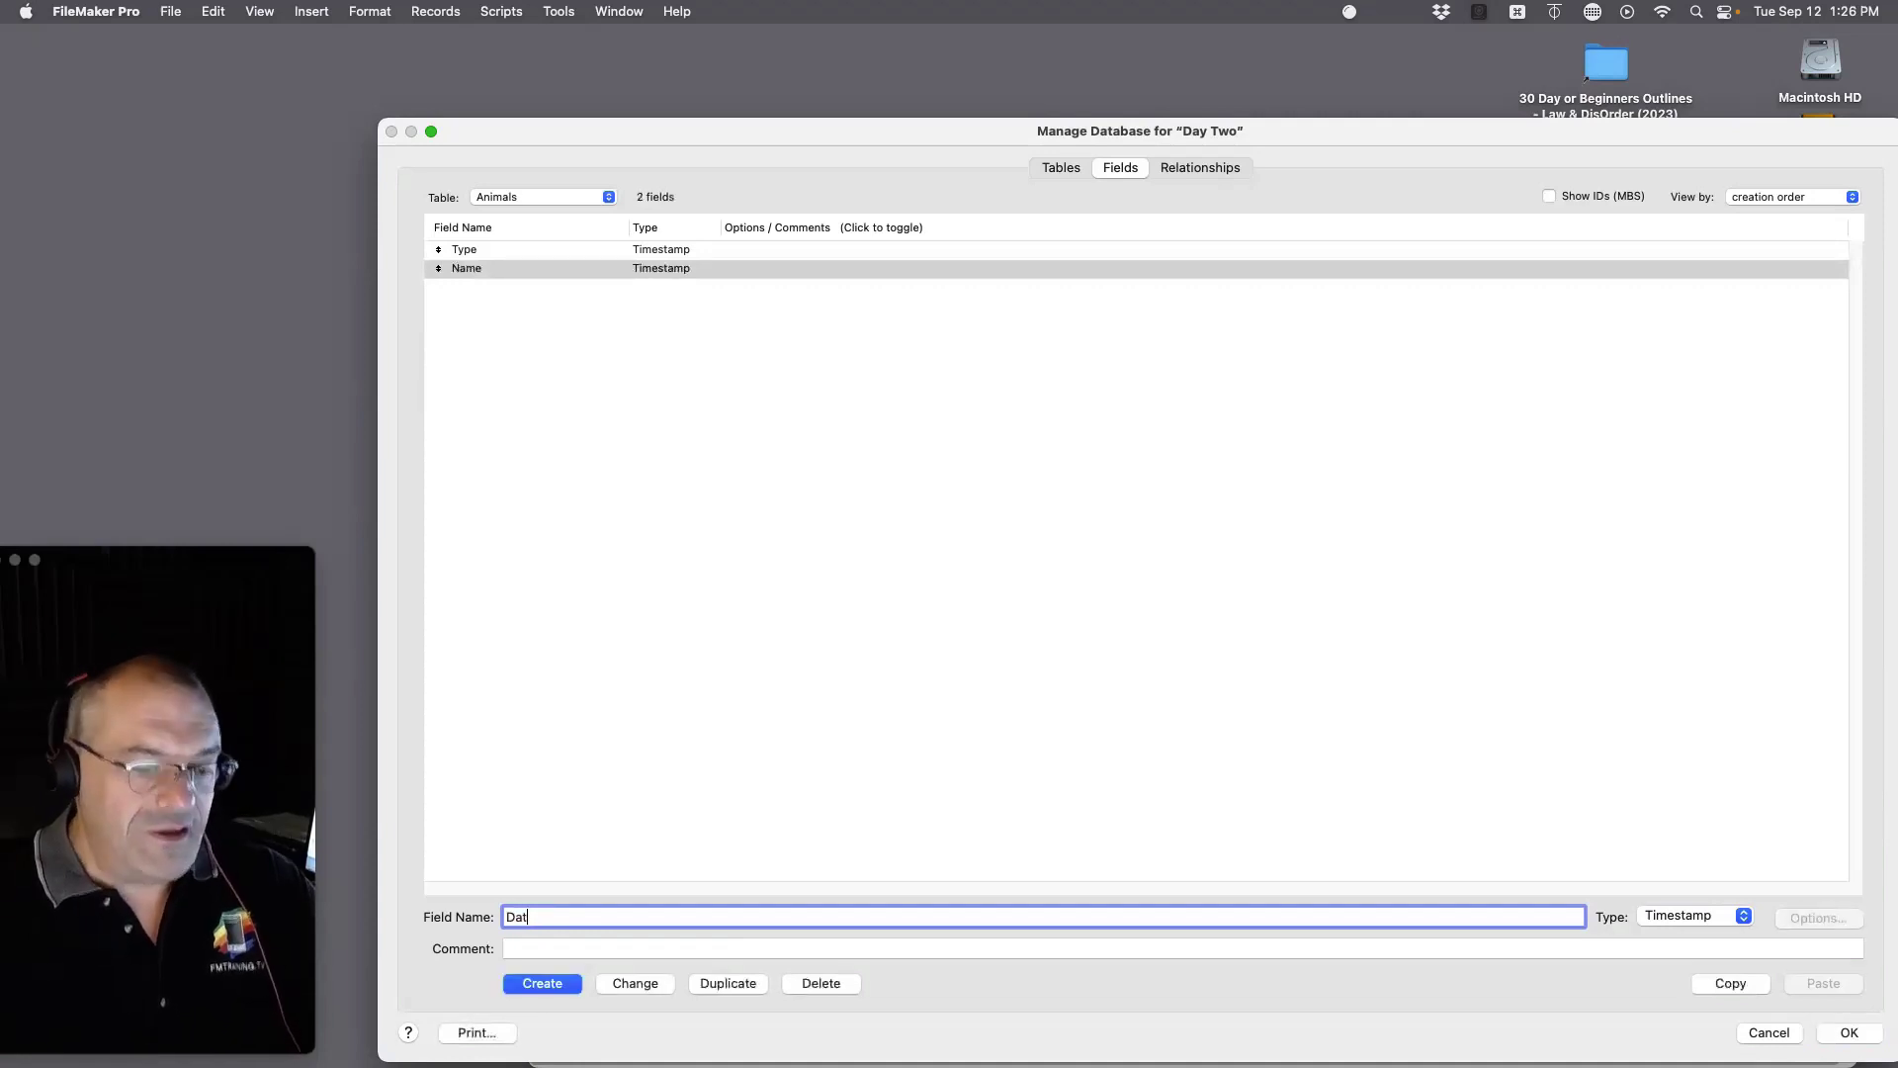
type("e of Birth")
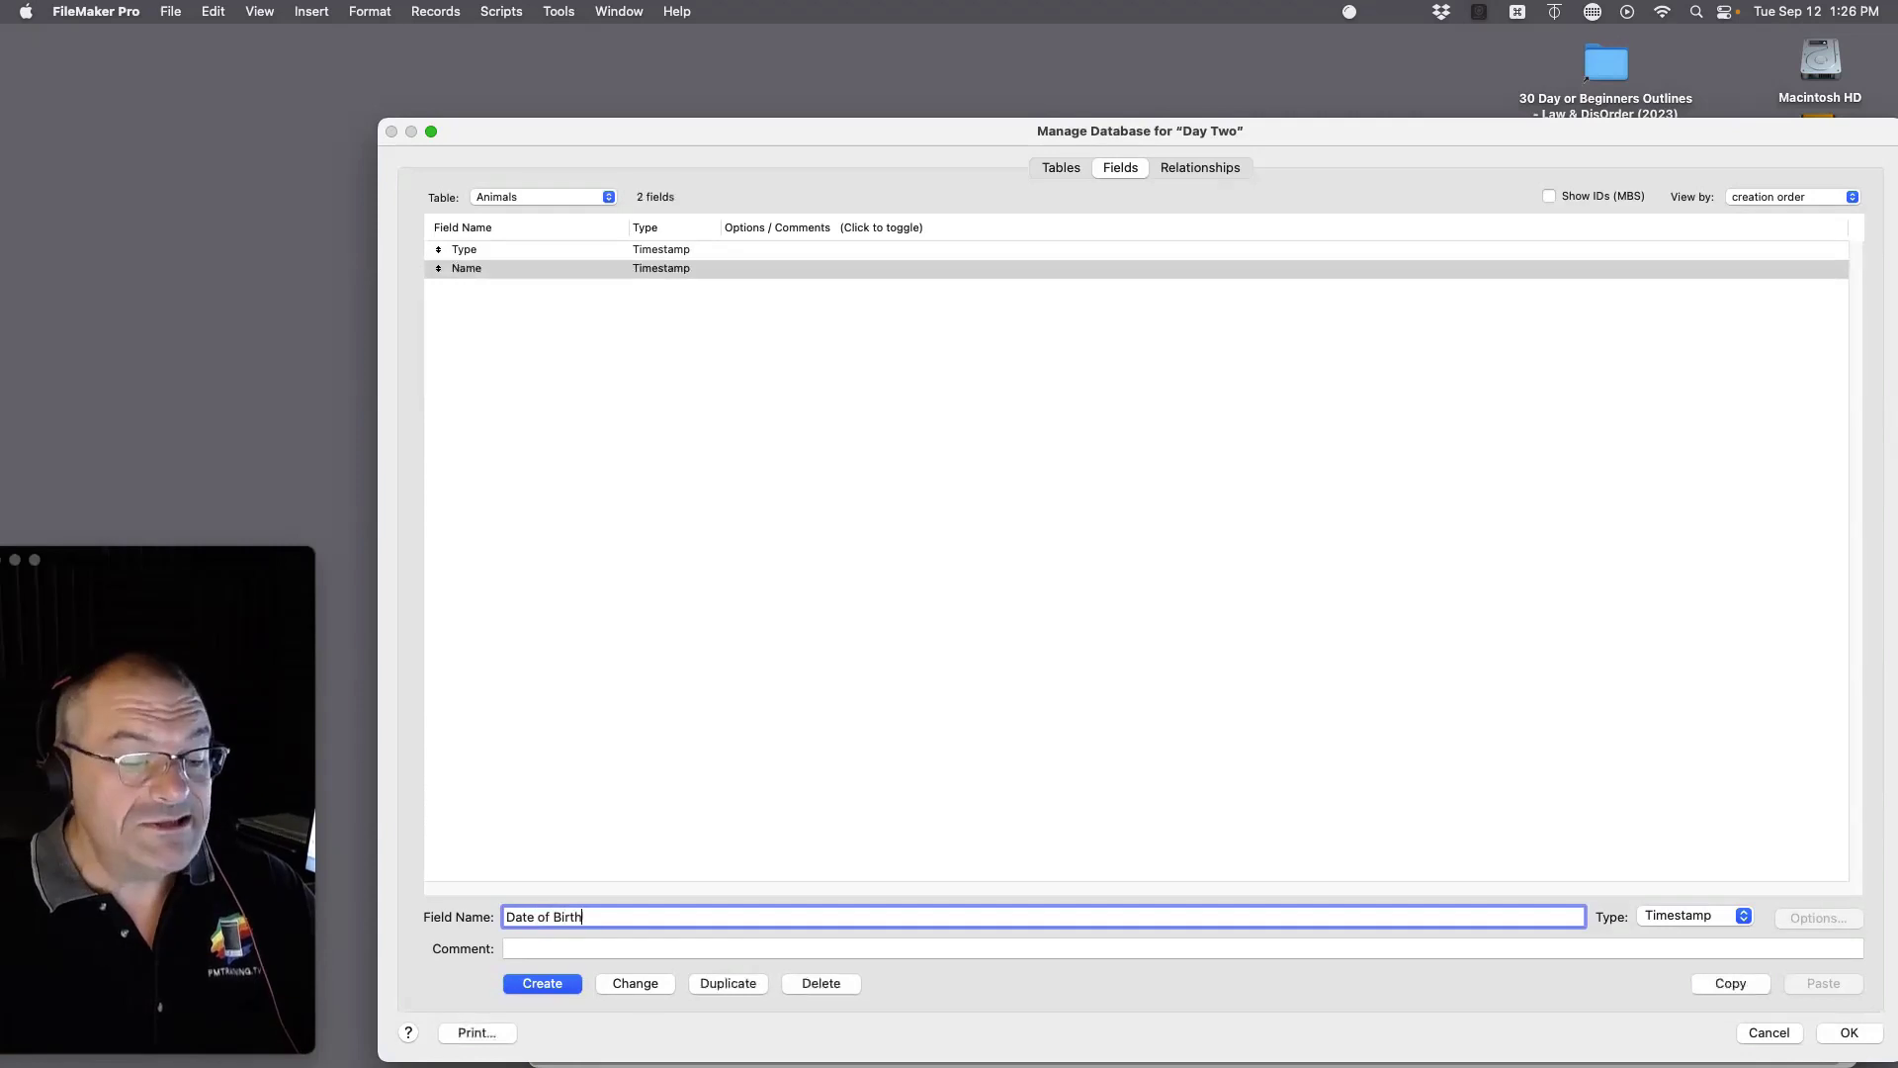
key("Return")
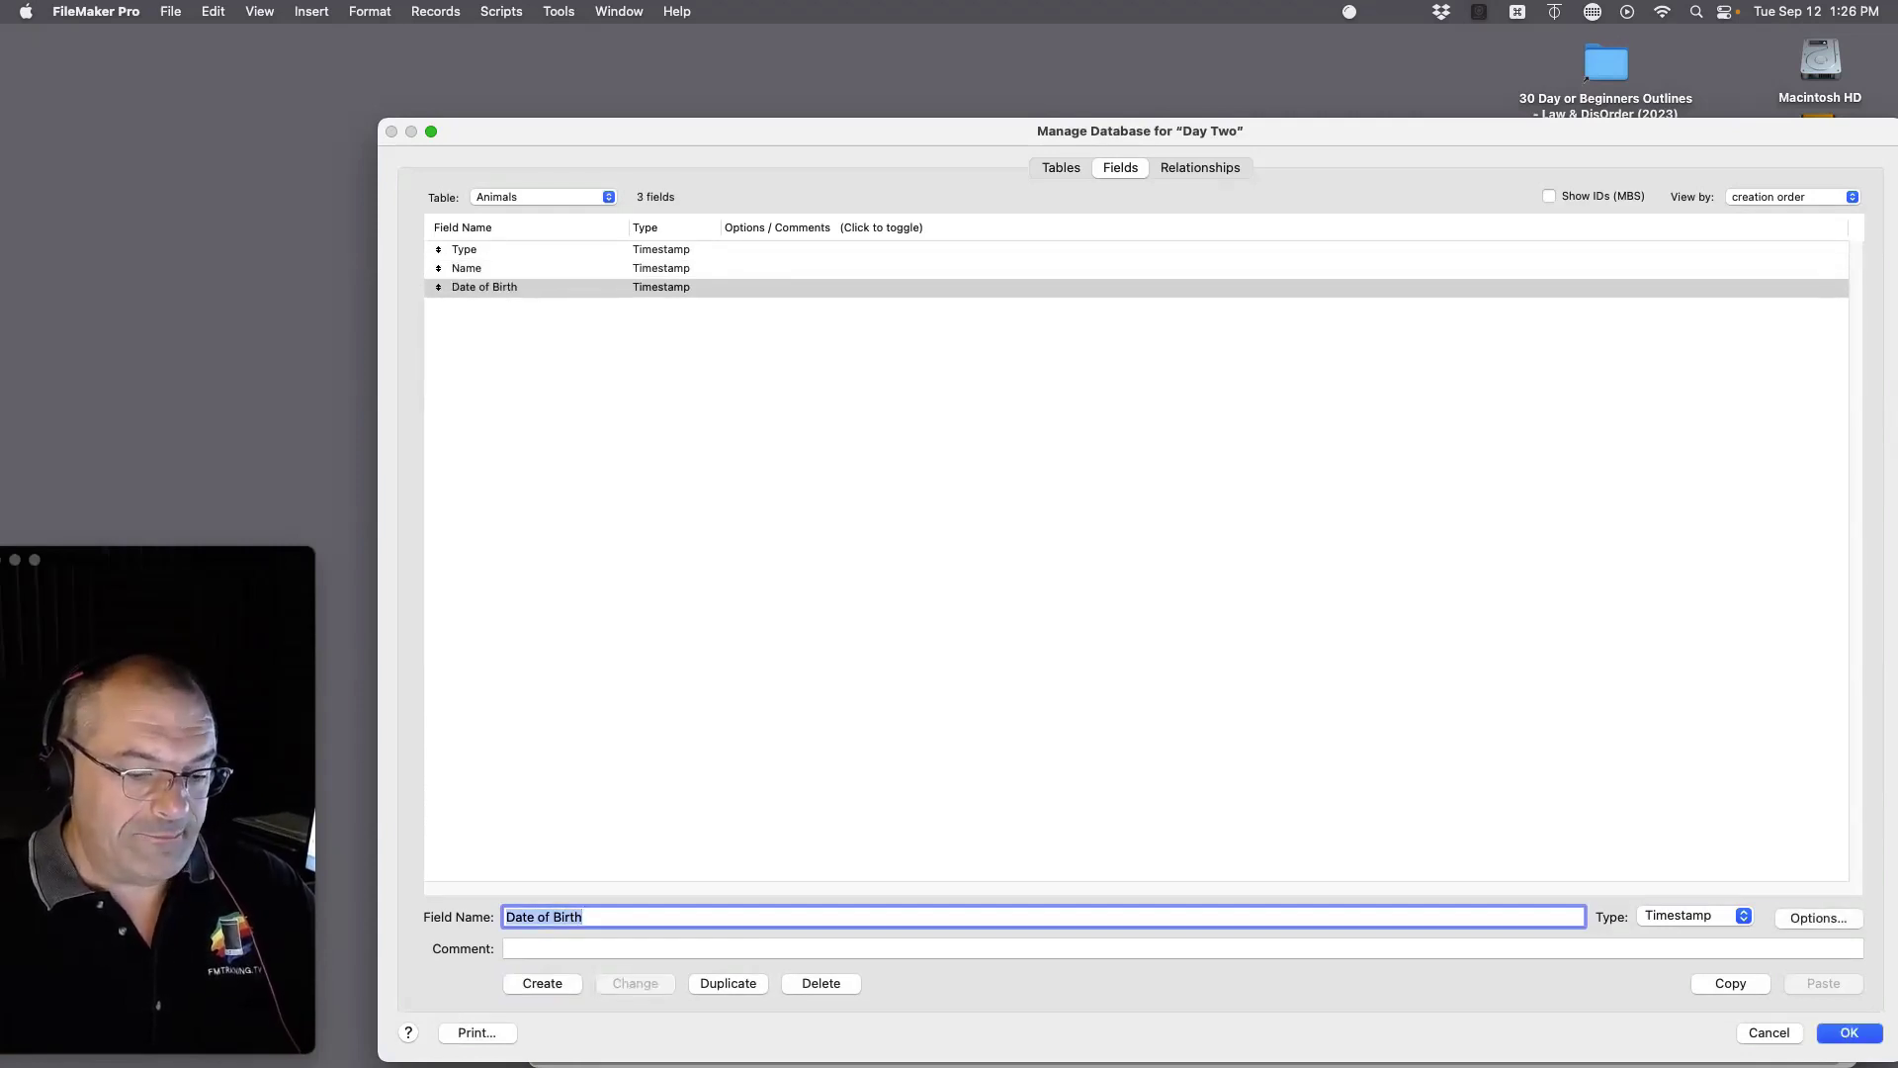
type("ID")
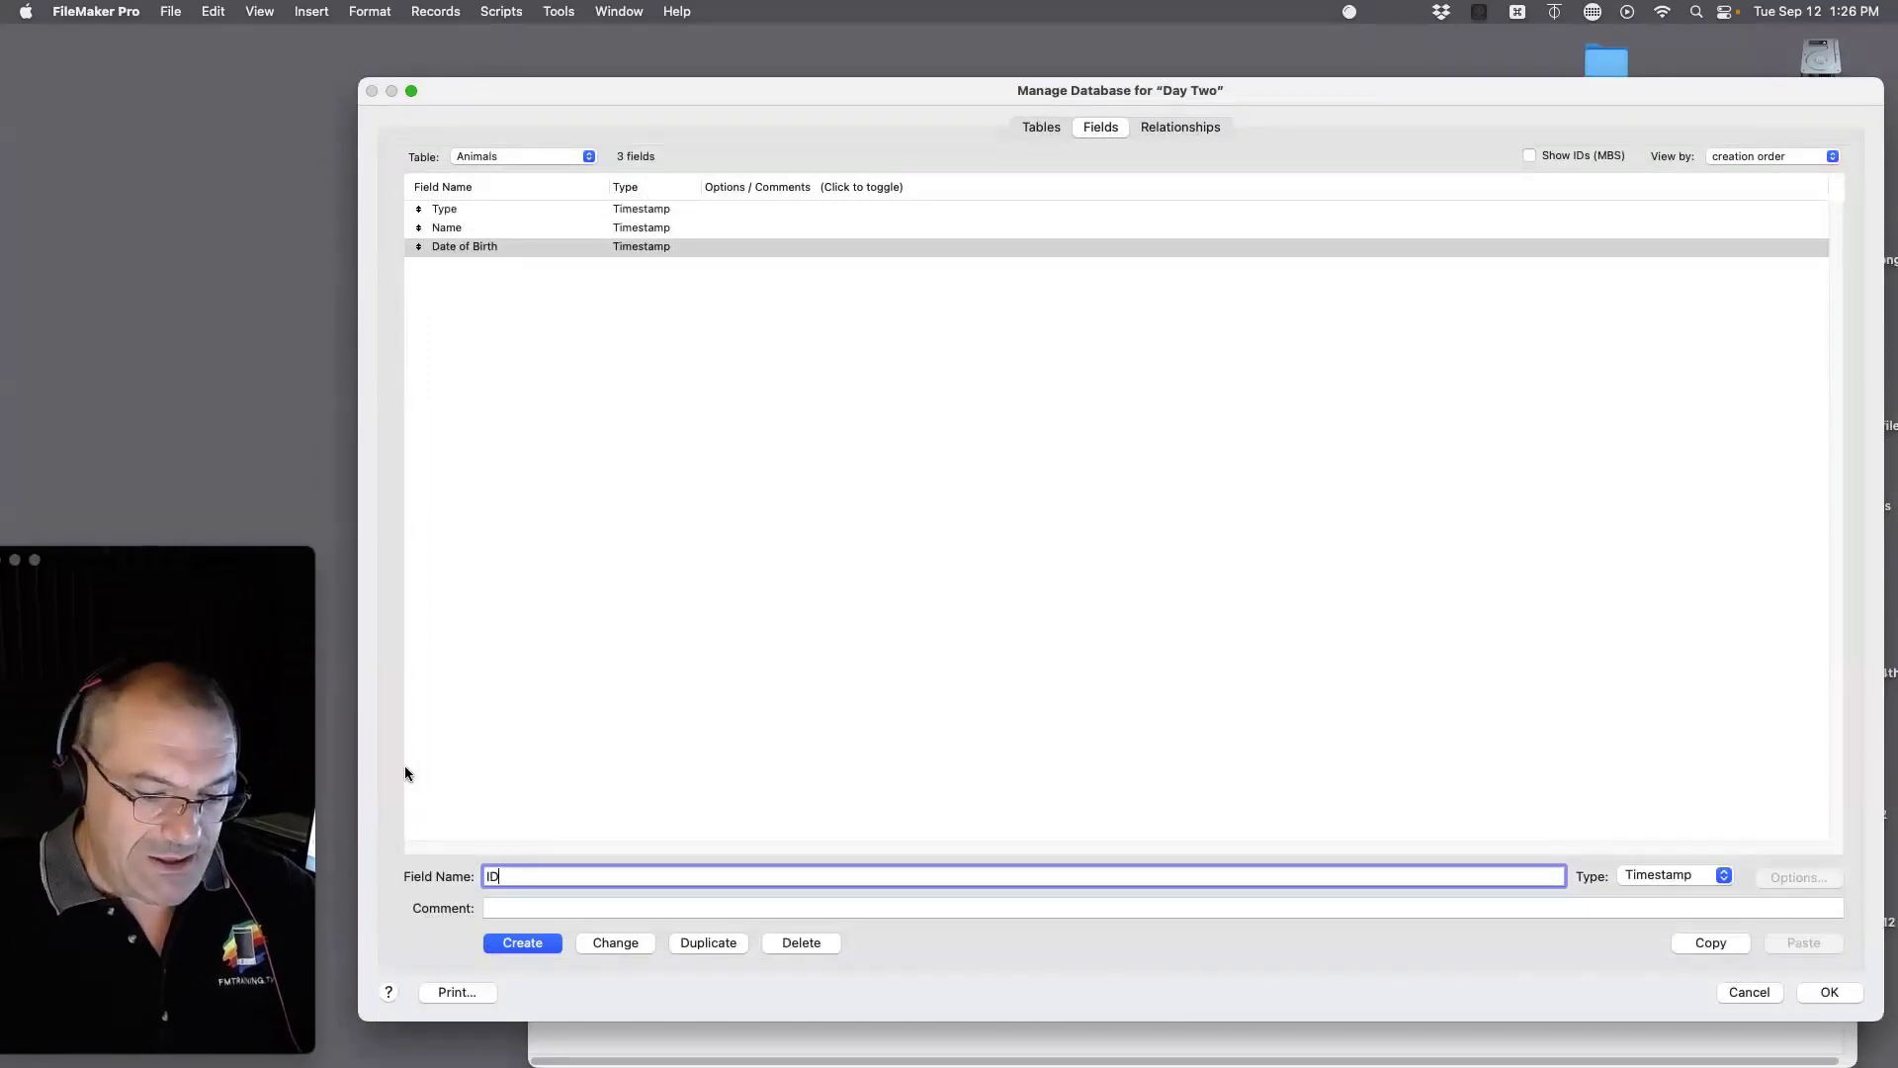
type("i_Animal")
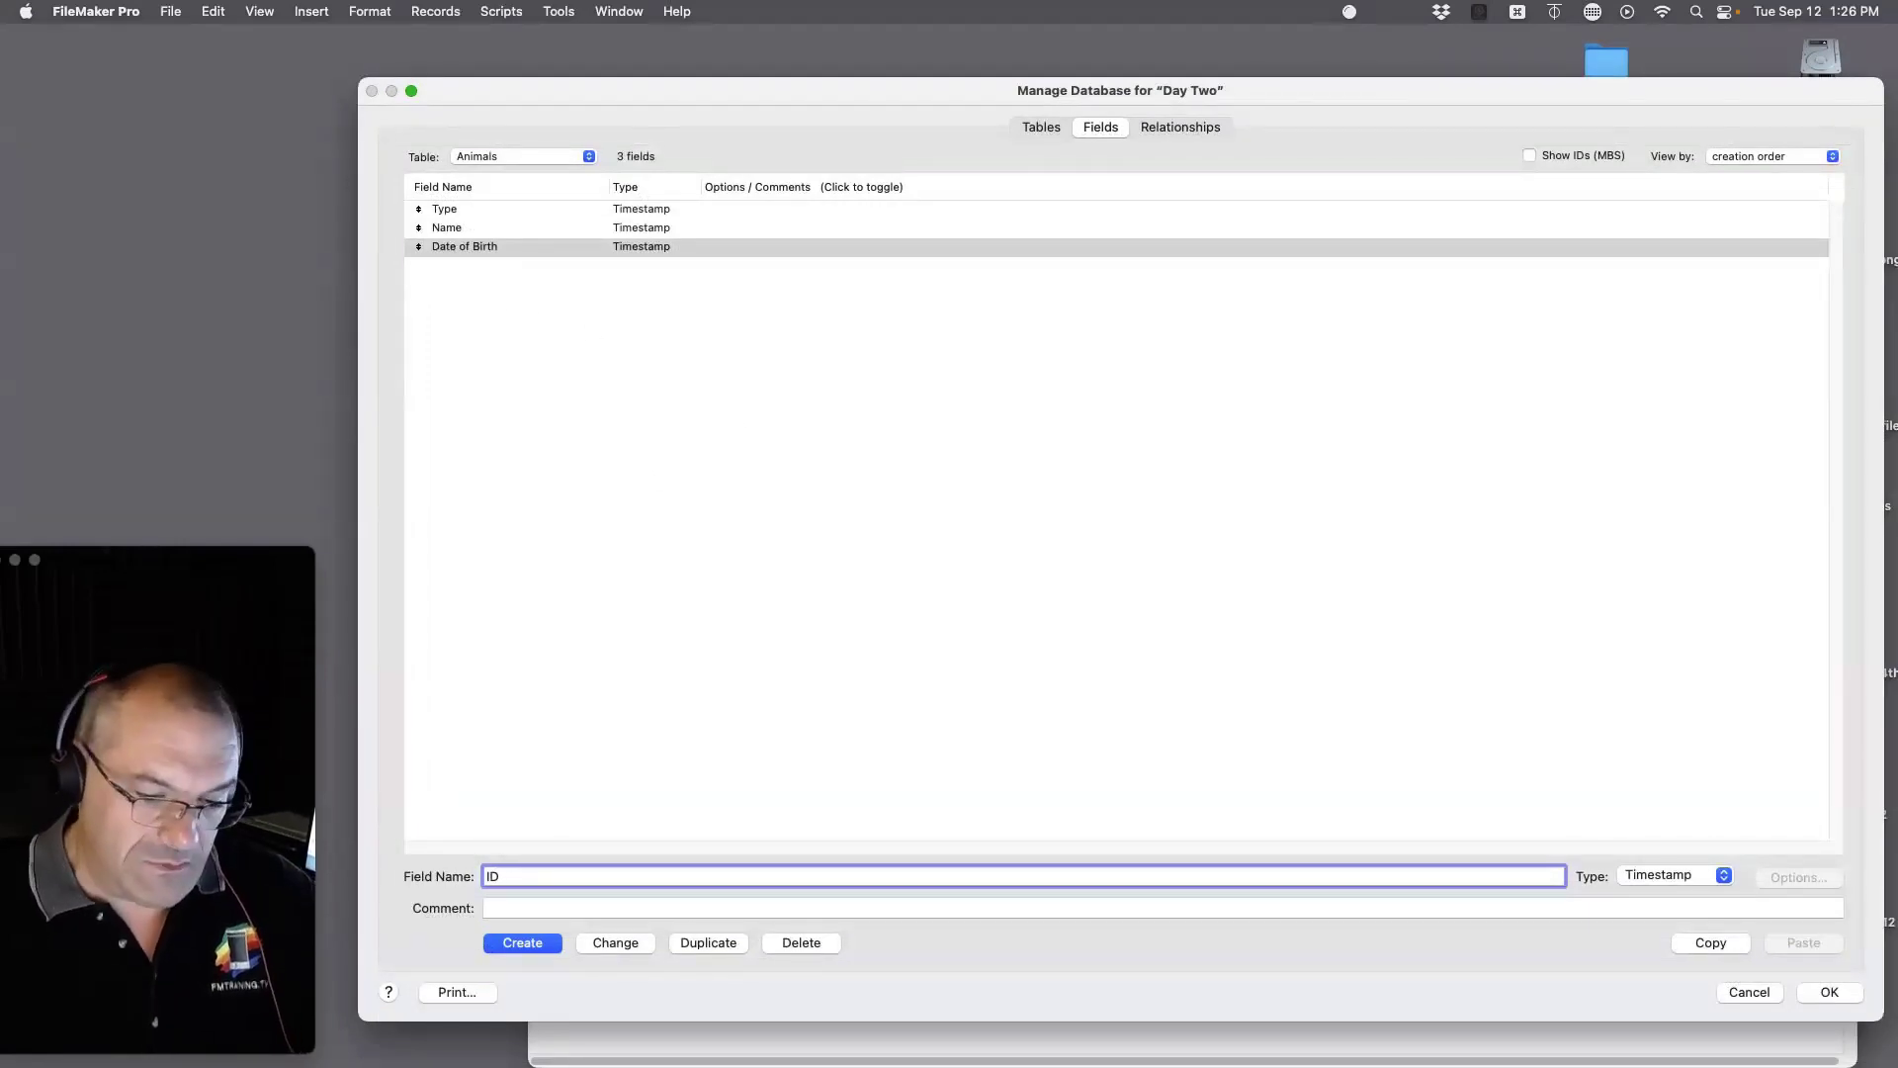
left_click(522, 941)
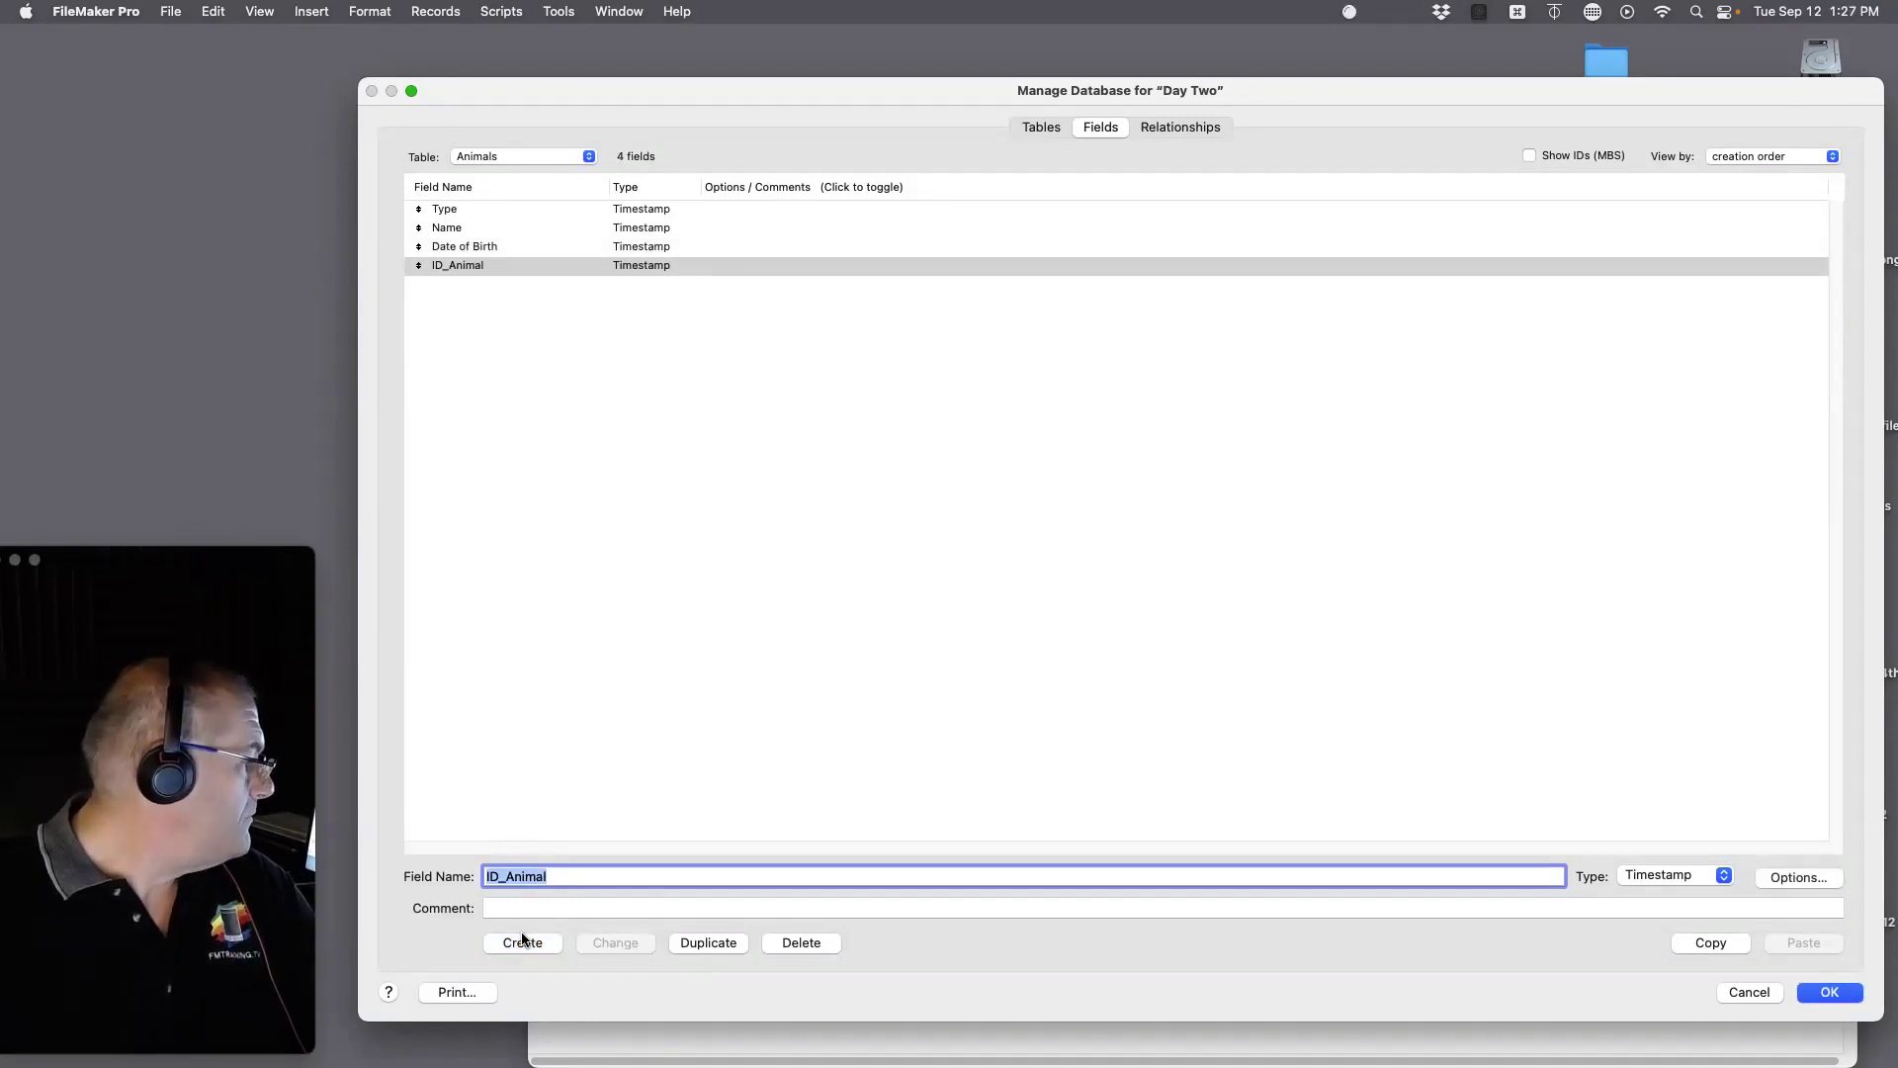
Step: Change the Type, Name and Date of Birth fields to the Text type
left_click(534, 209)
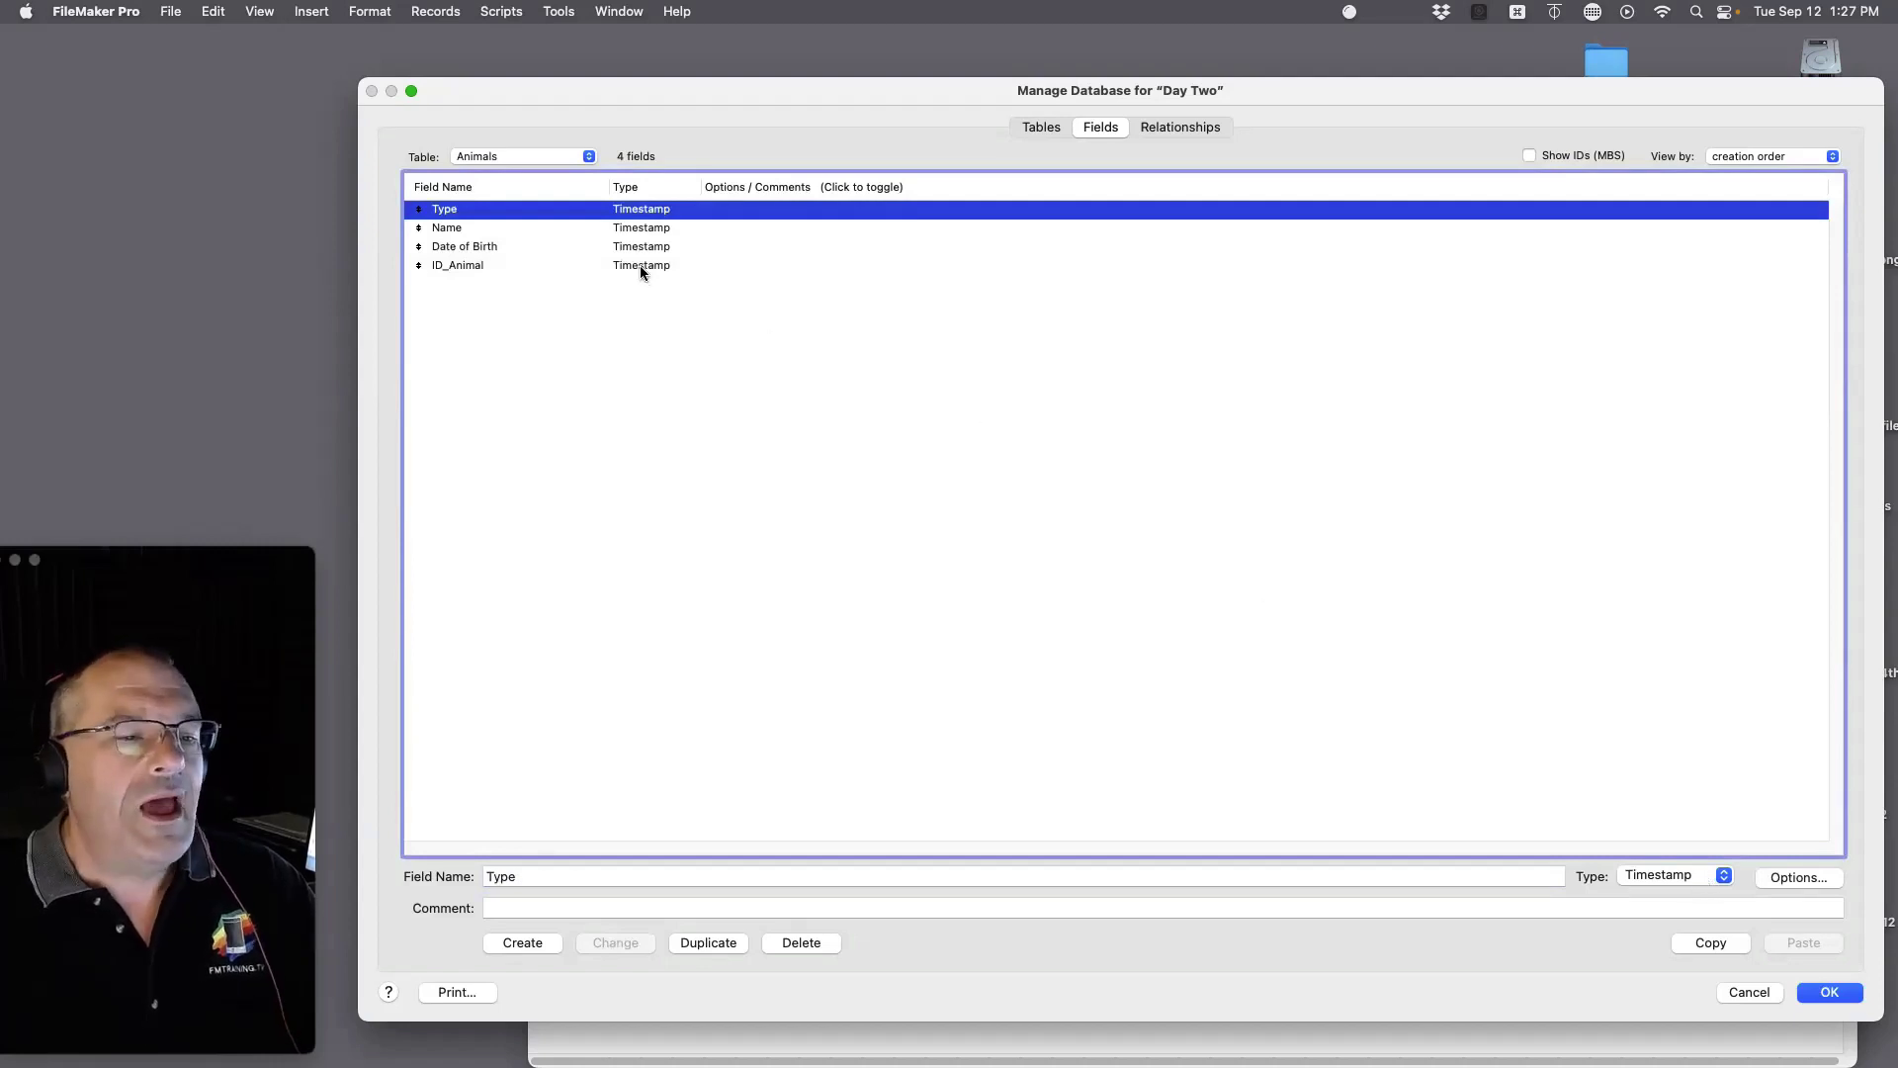
left_click(1670, 876)
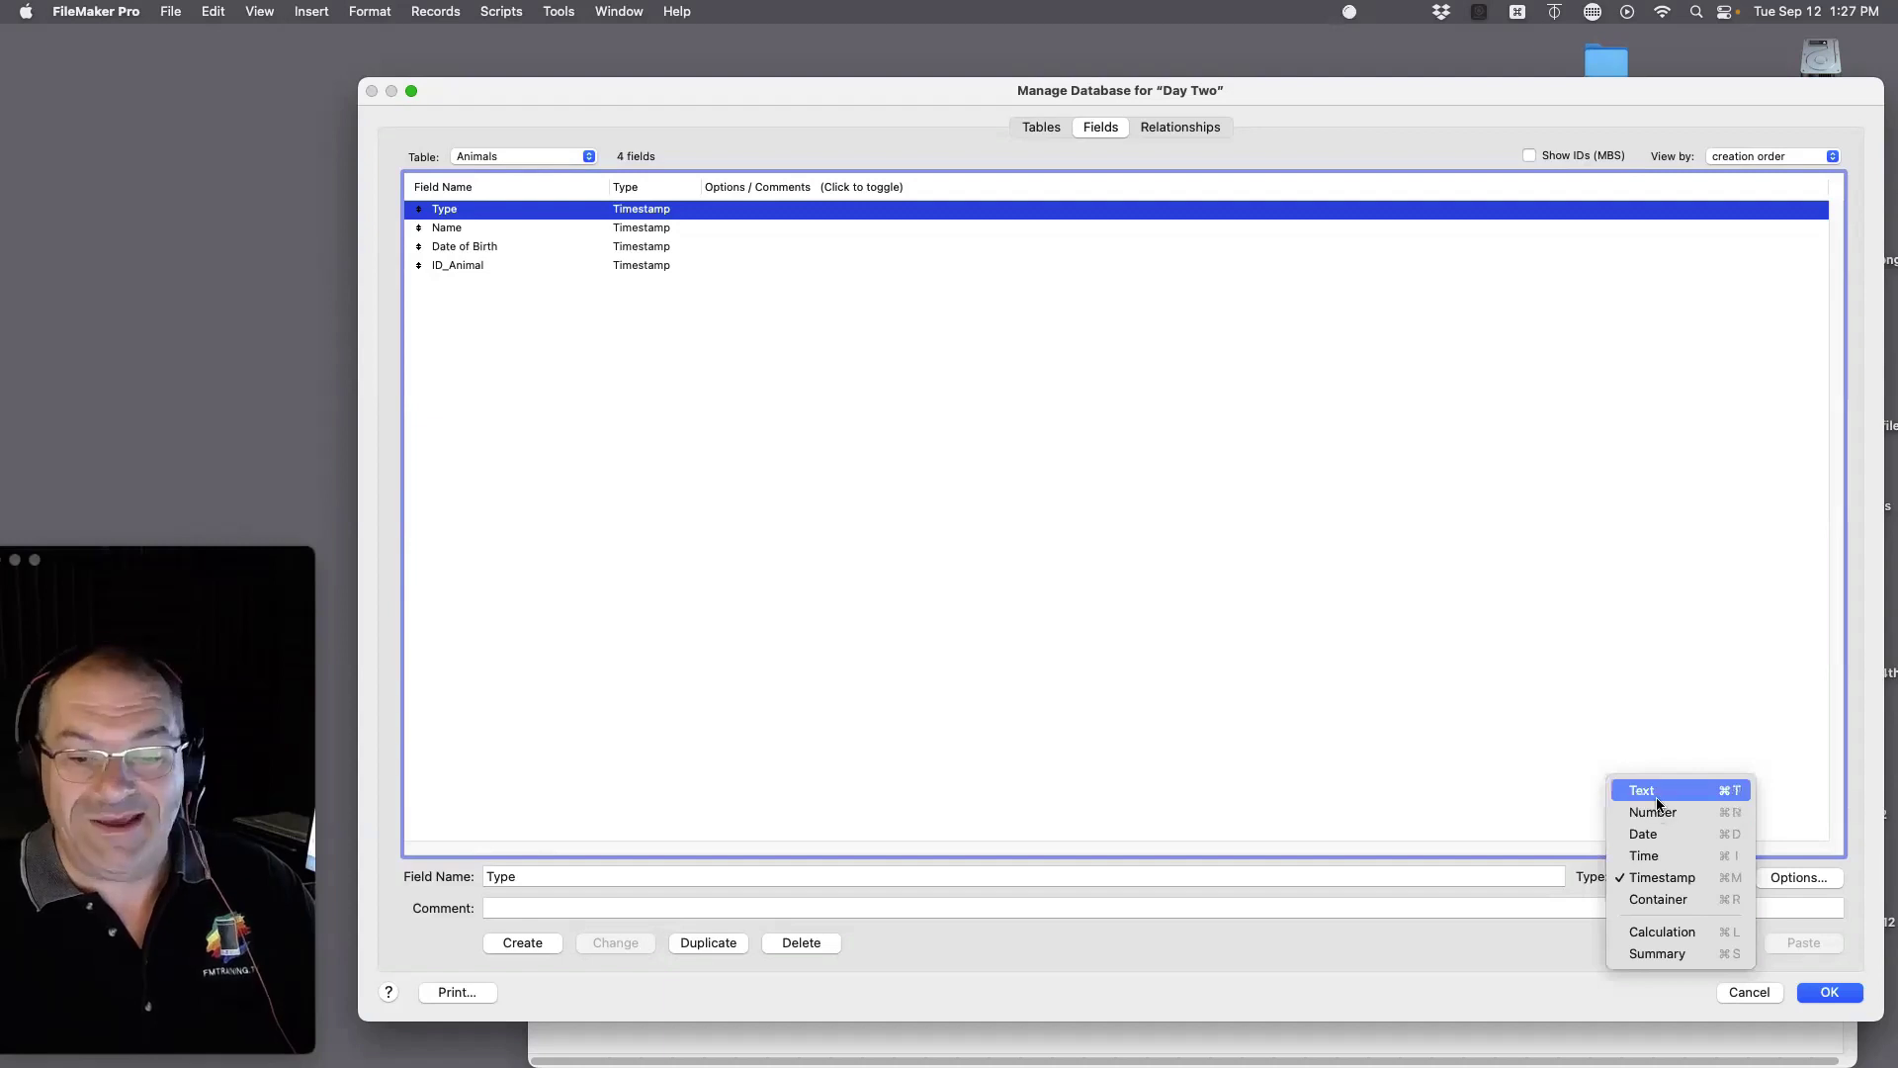
left_click(1642, 790)
key("Down")
key("cmd+t")
key("Down")
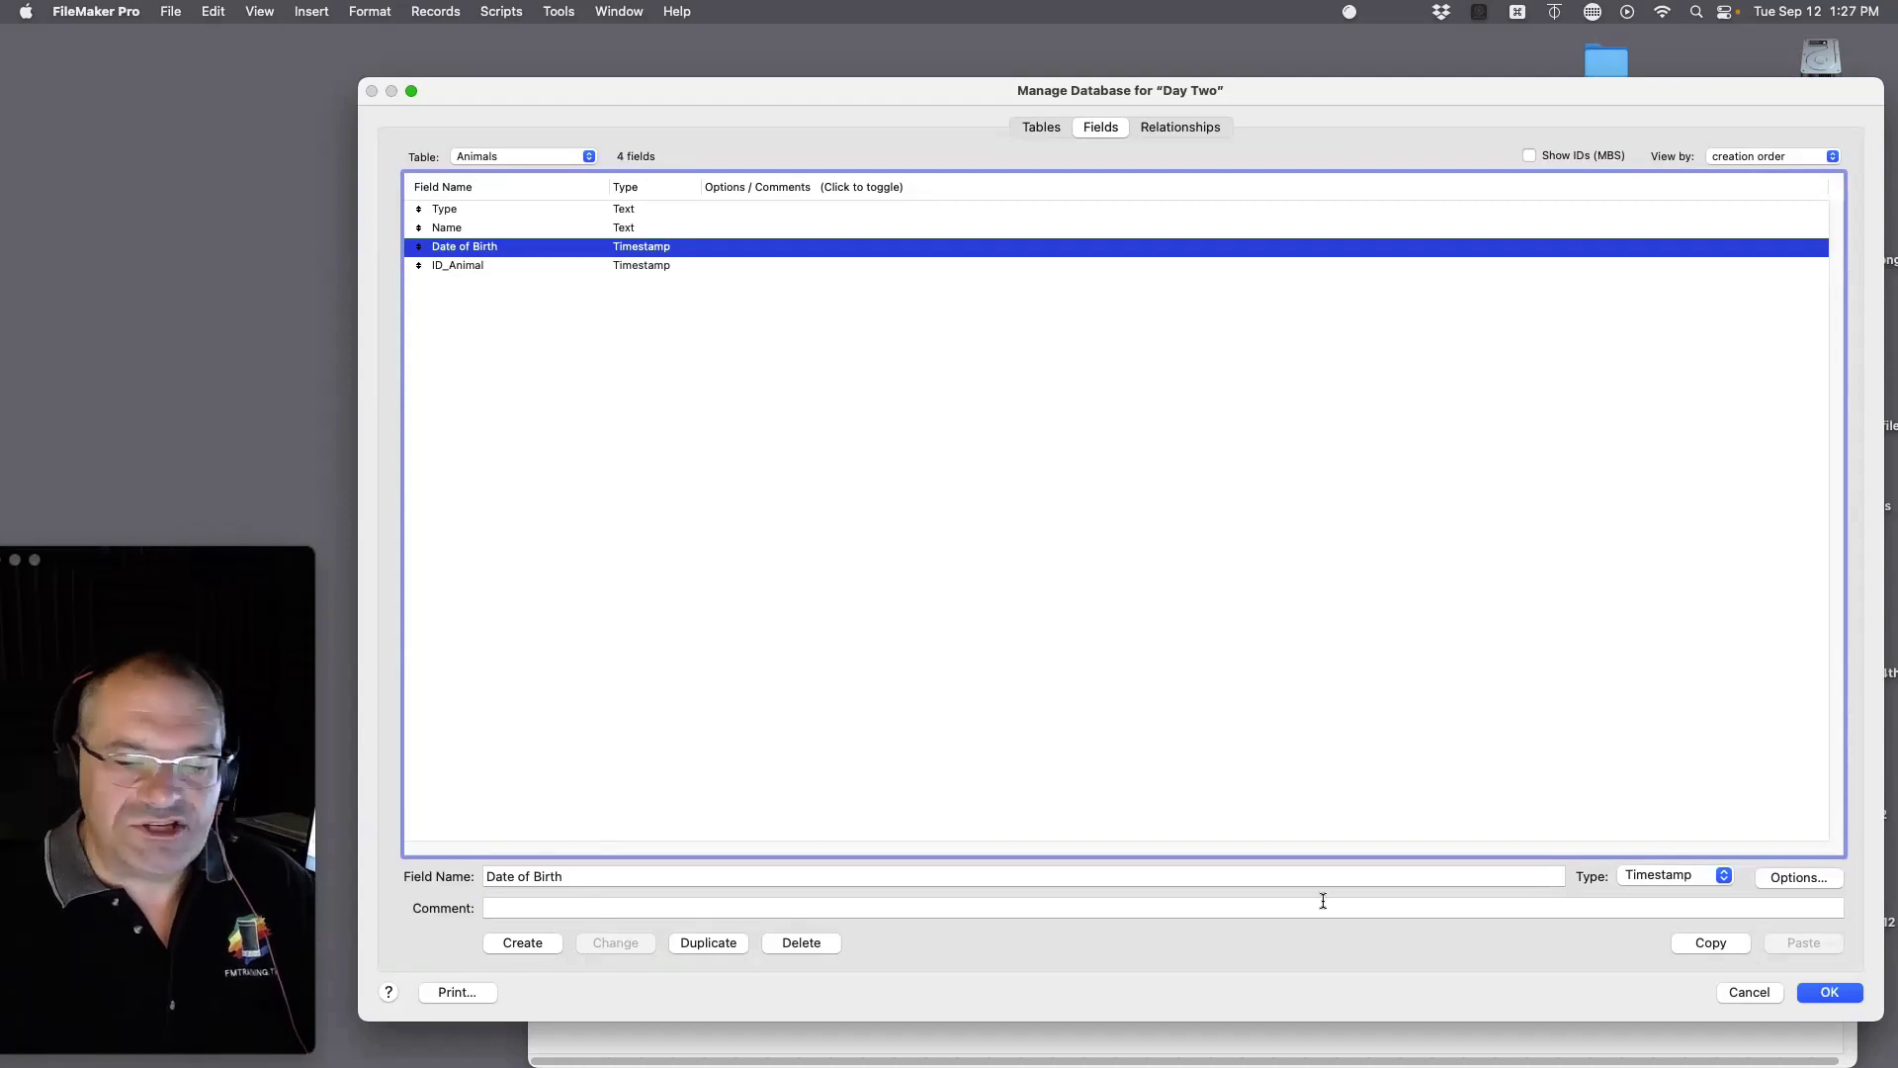
left_click(1673, 875)
key("Up")
key("Up")
key("Up")
key("Up")
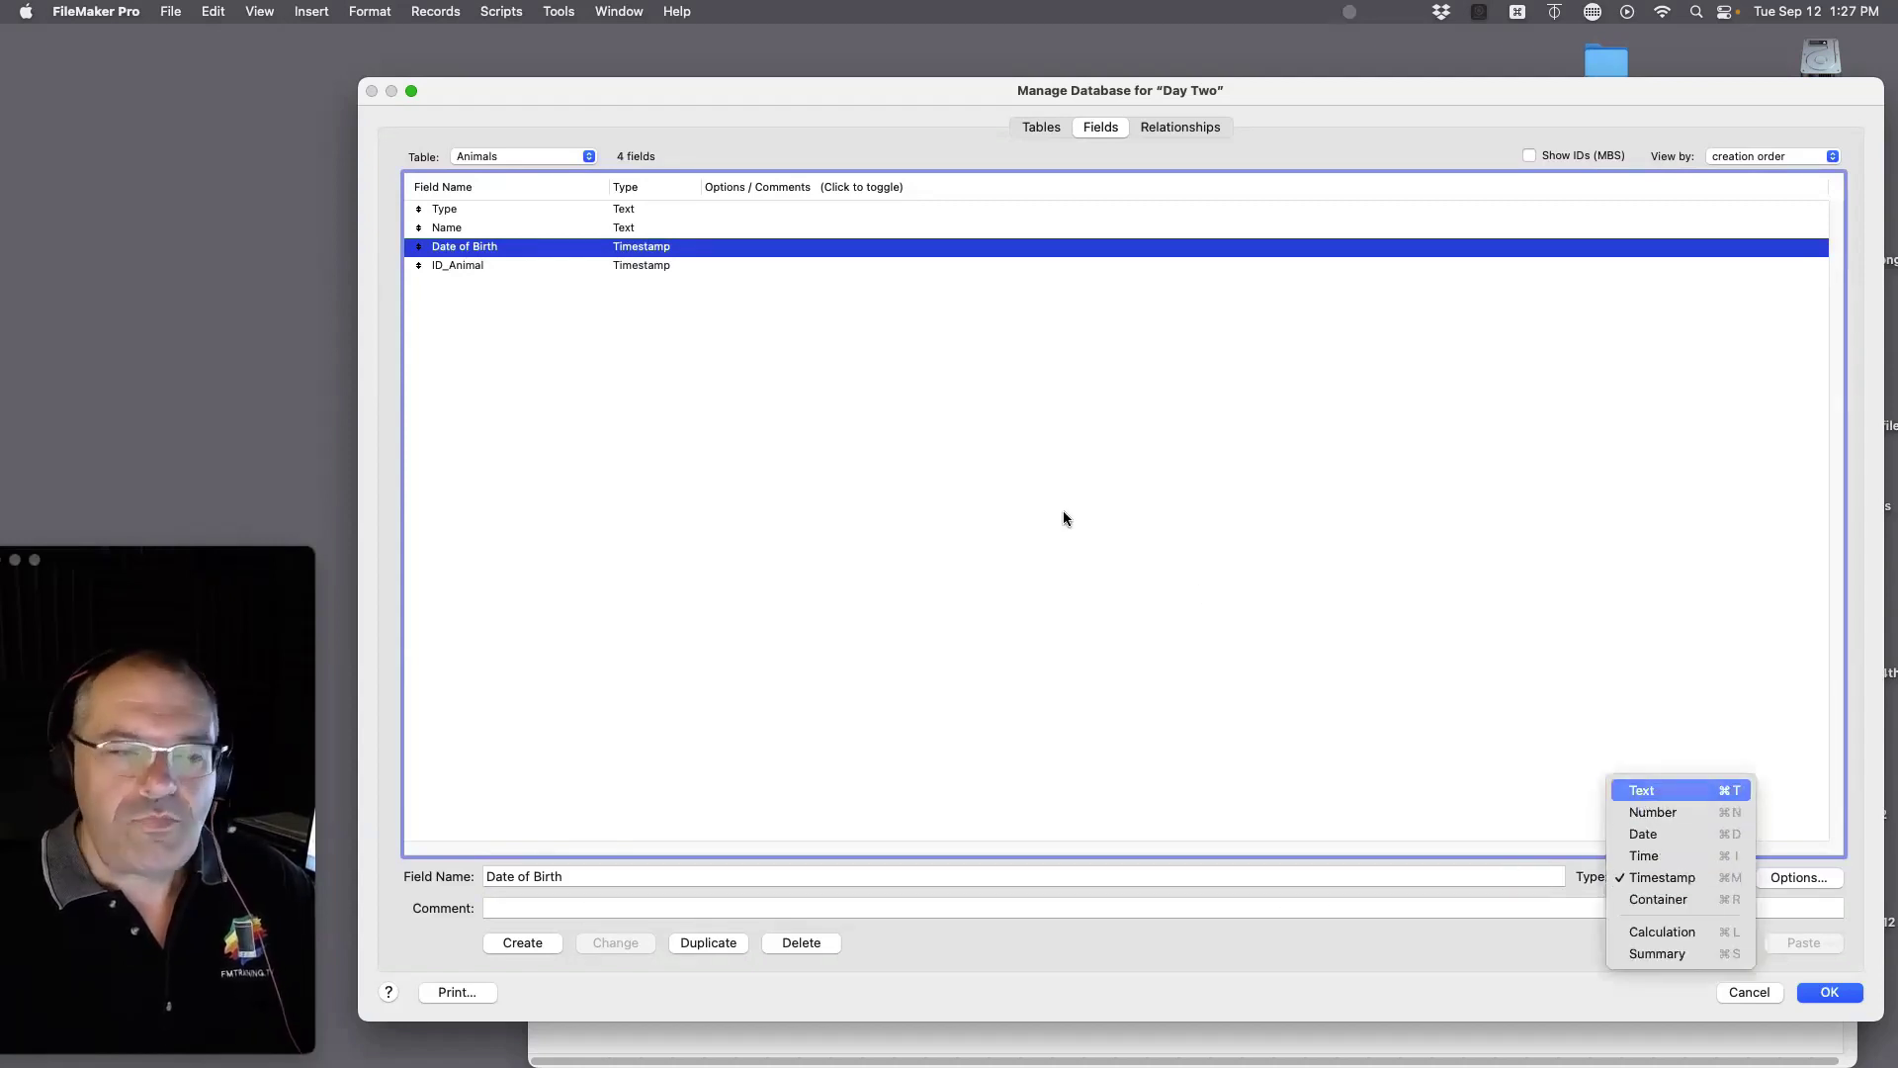
key("Return")
left_click(615, 944)
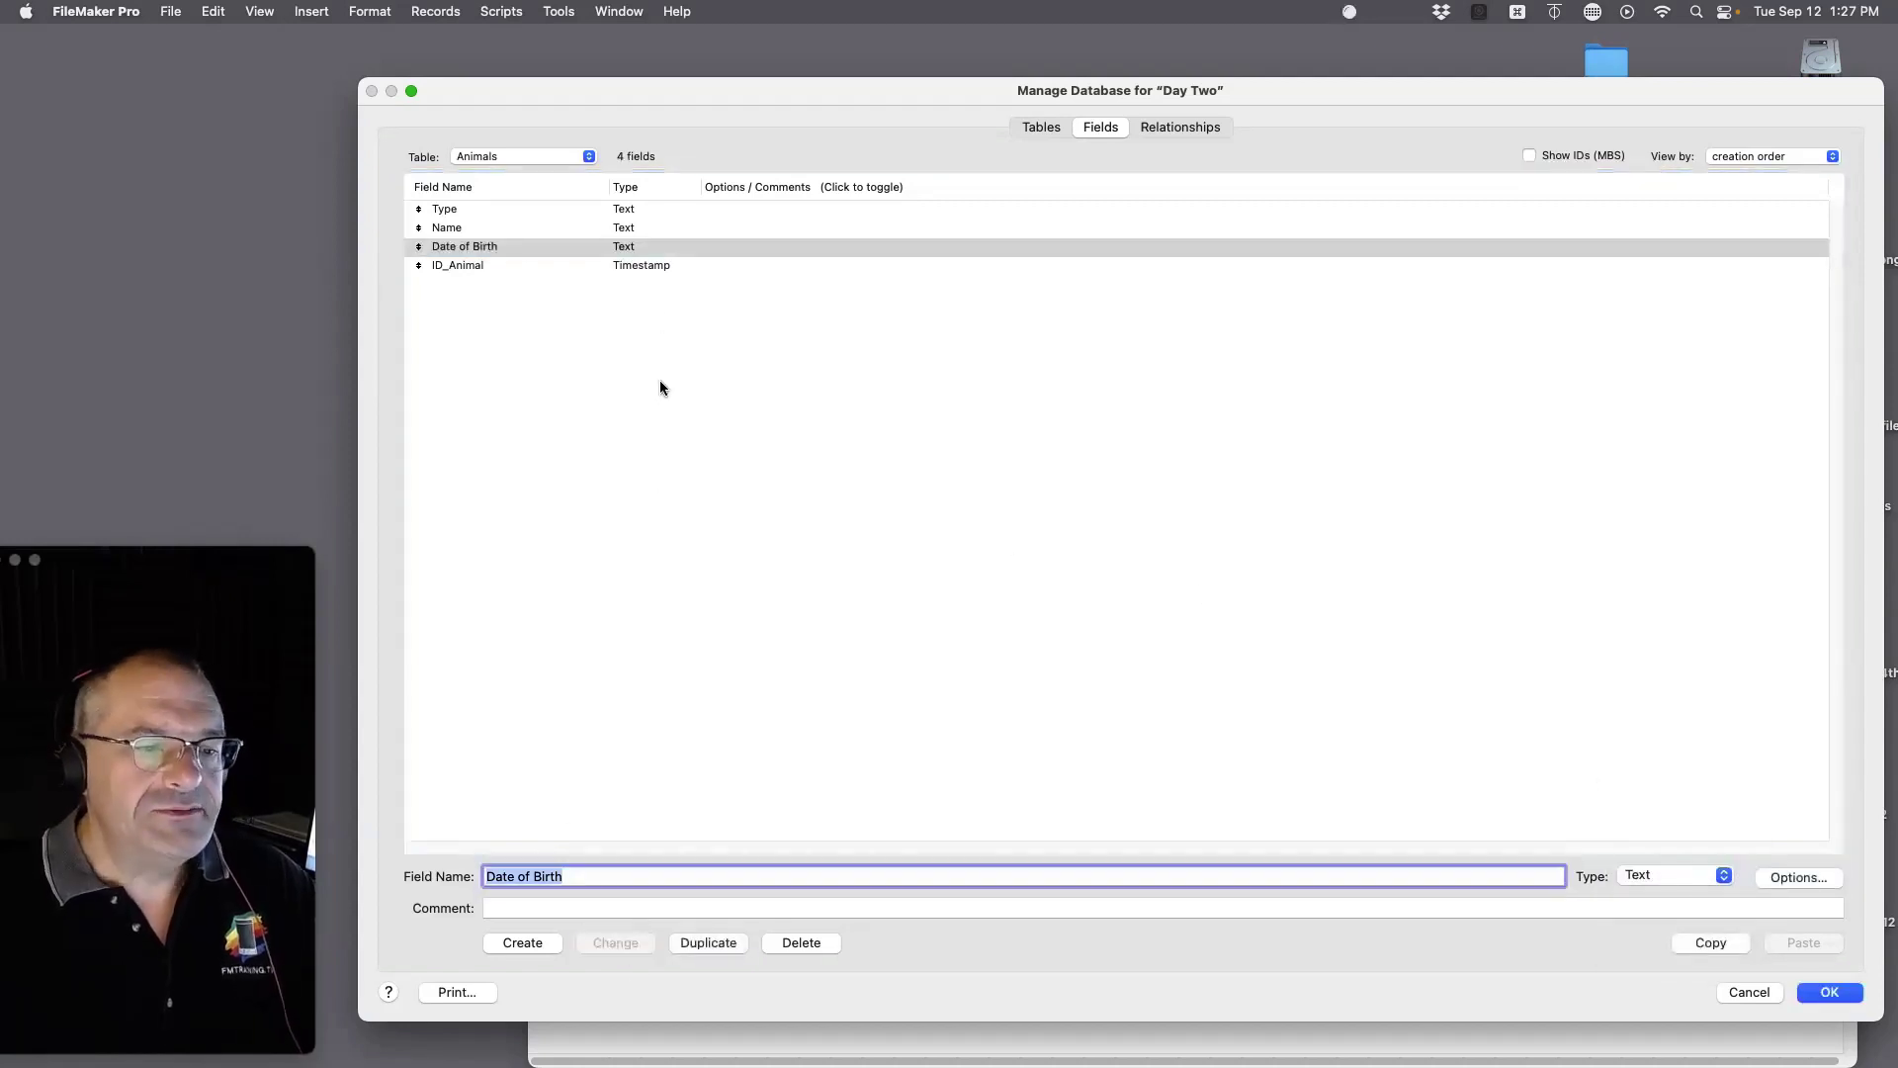
Step: Change the ID_Animal field to the Number type
left_click(634, 267)
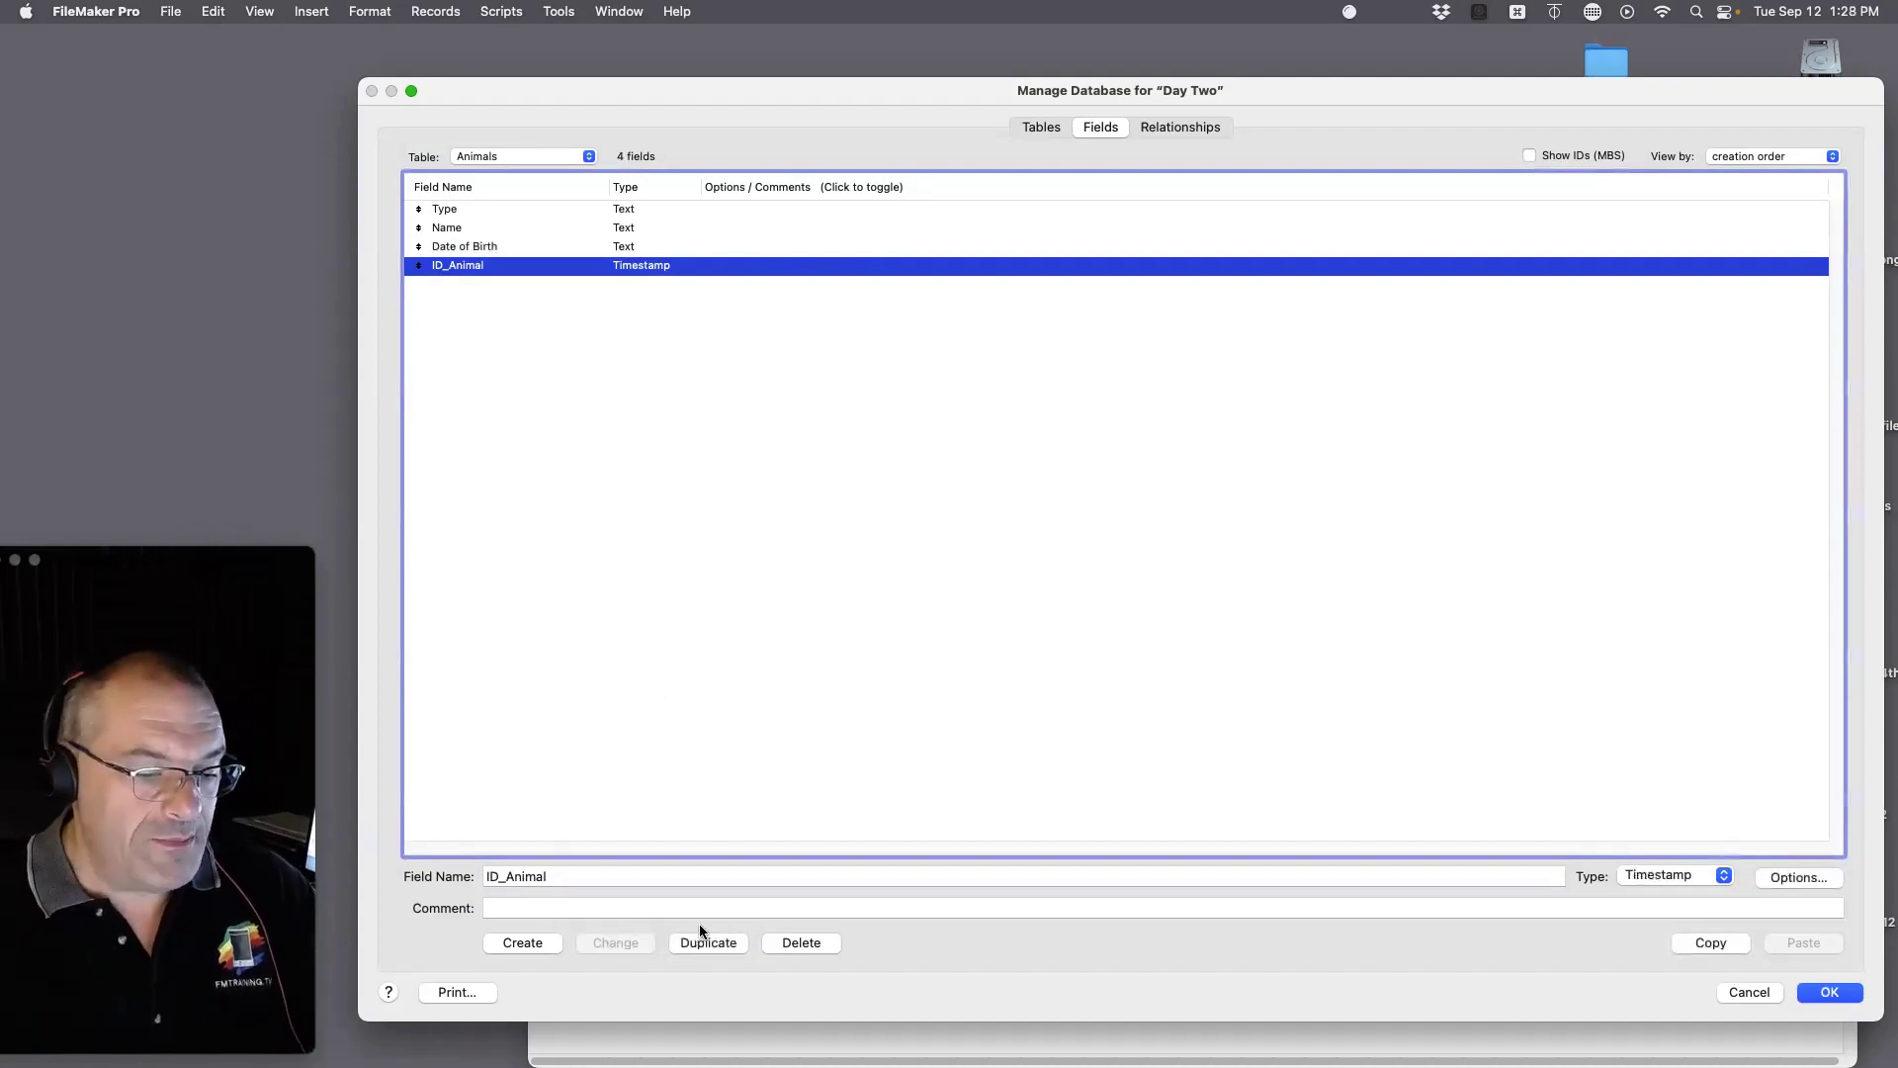
left_click(1662, 876)
left_click(567, 888)
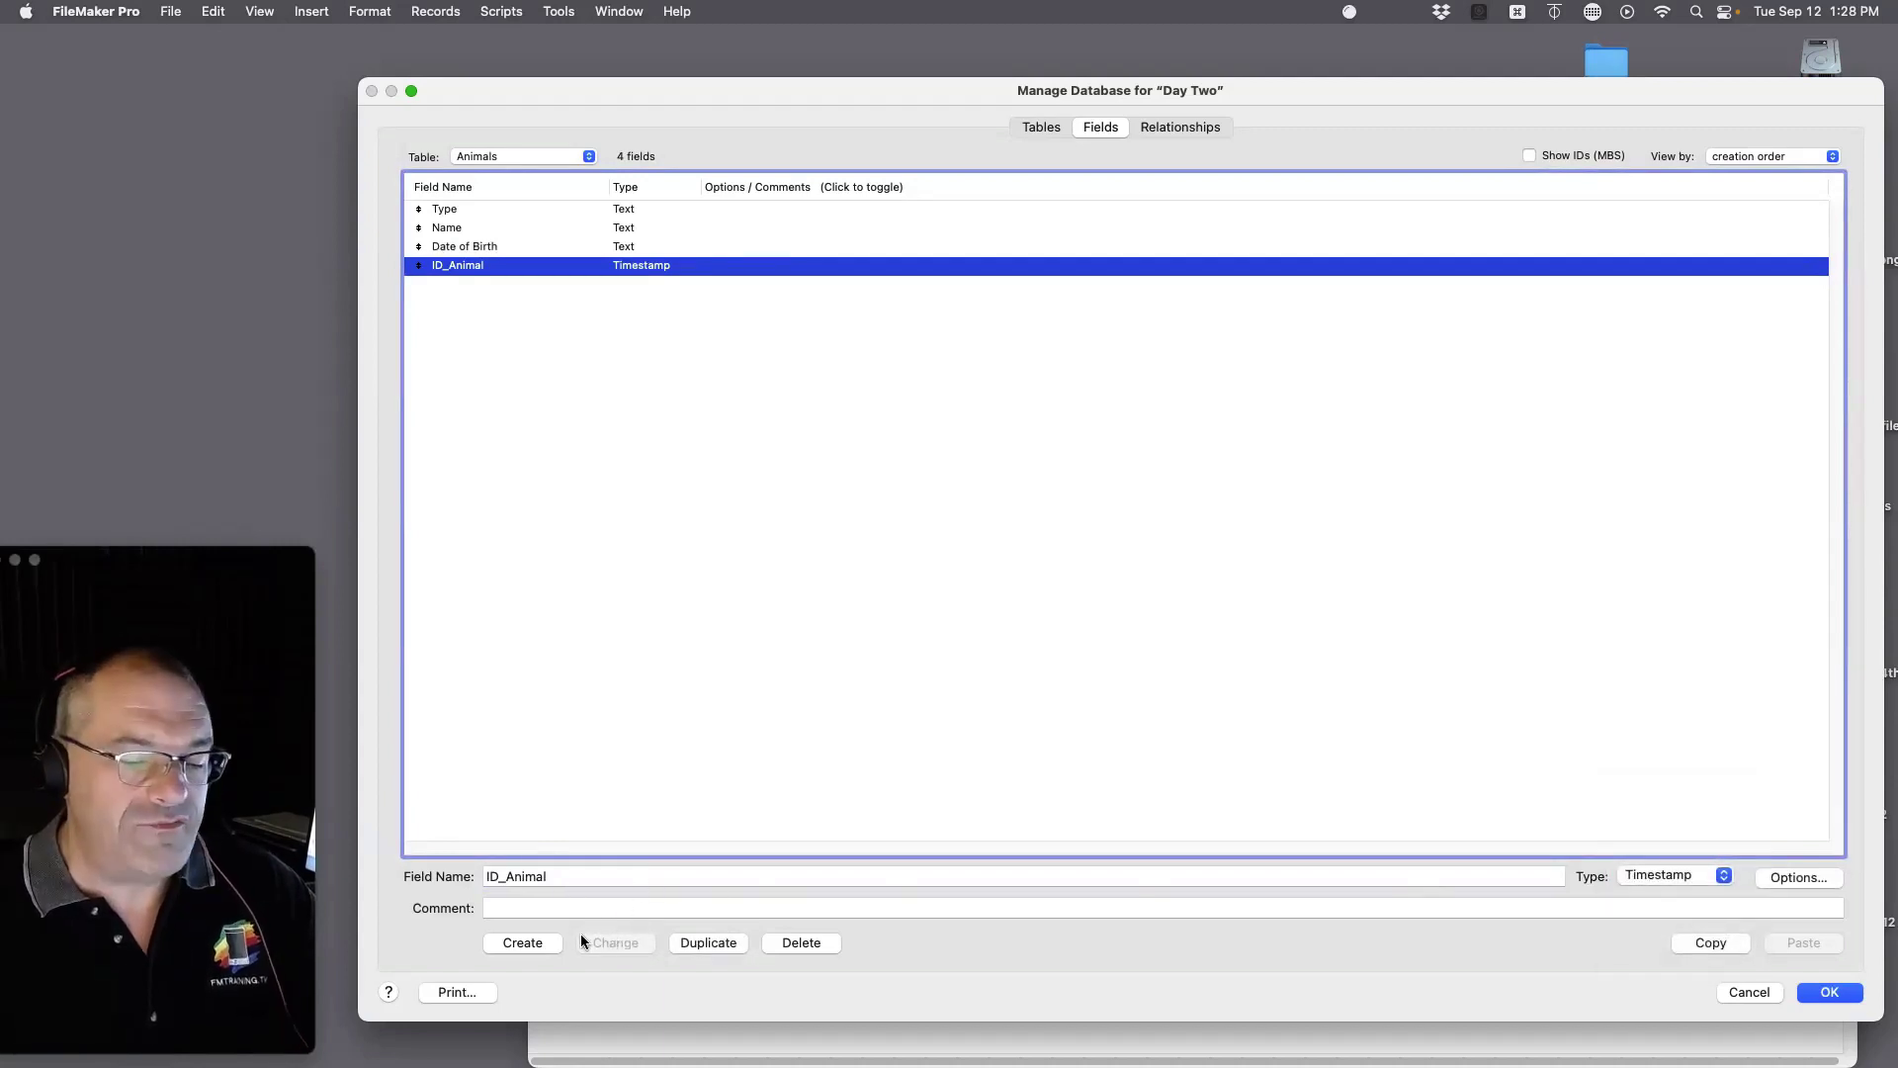
left_click(1646, 870)
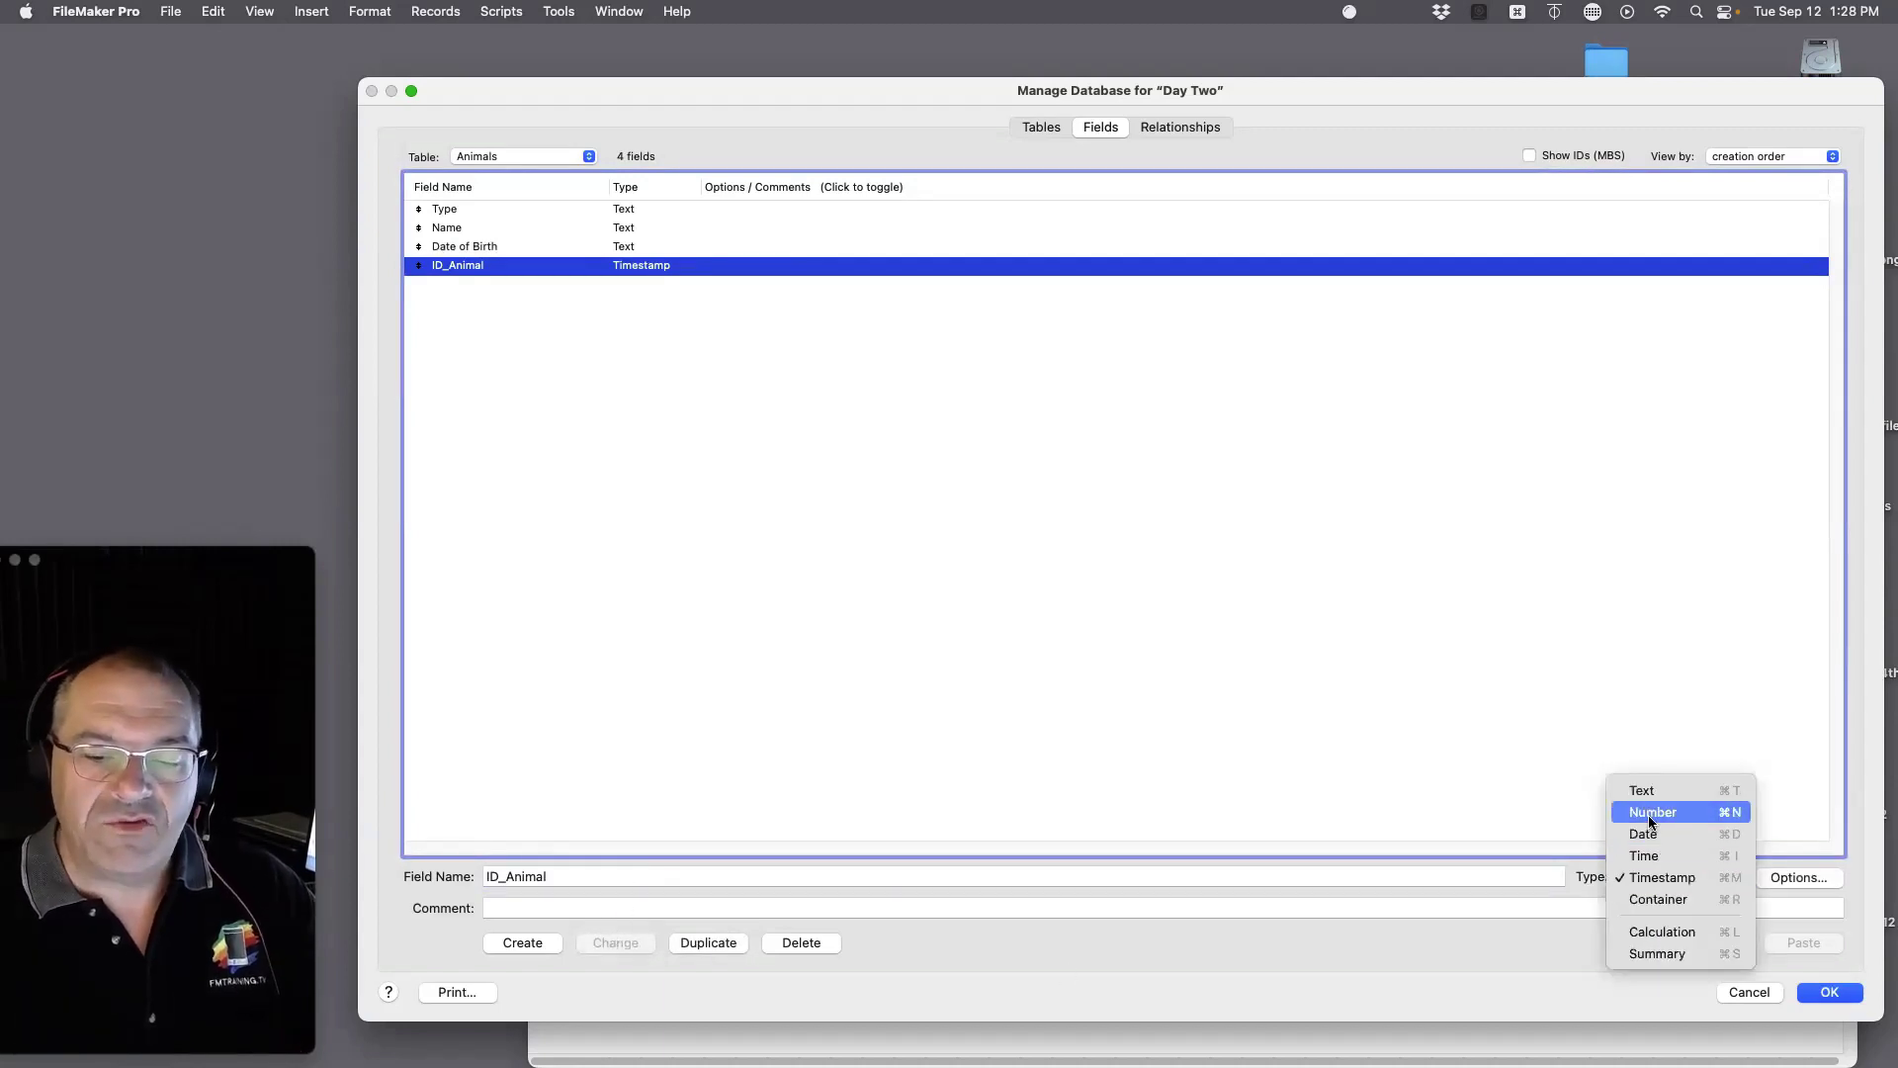
left_click(1661, 812)
left_click(622, 942)
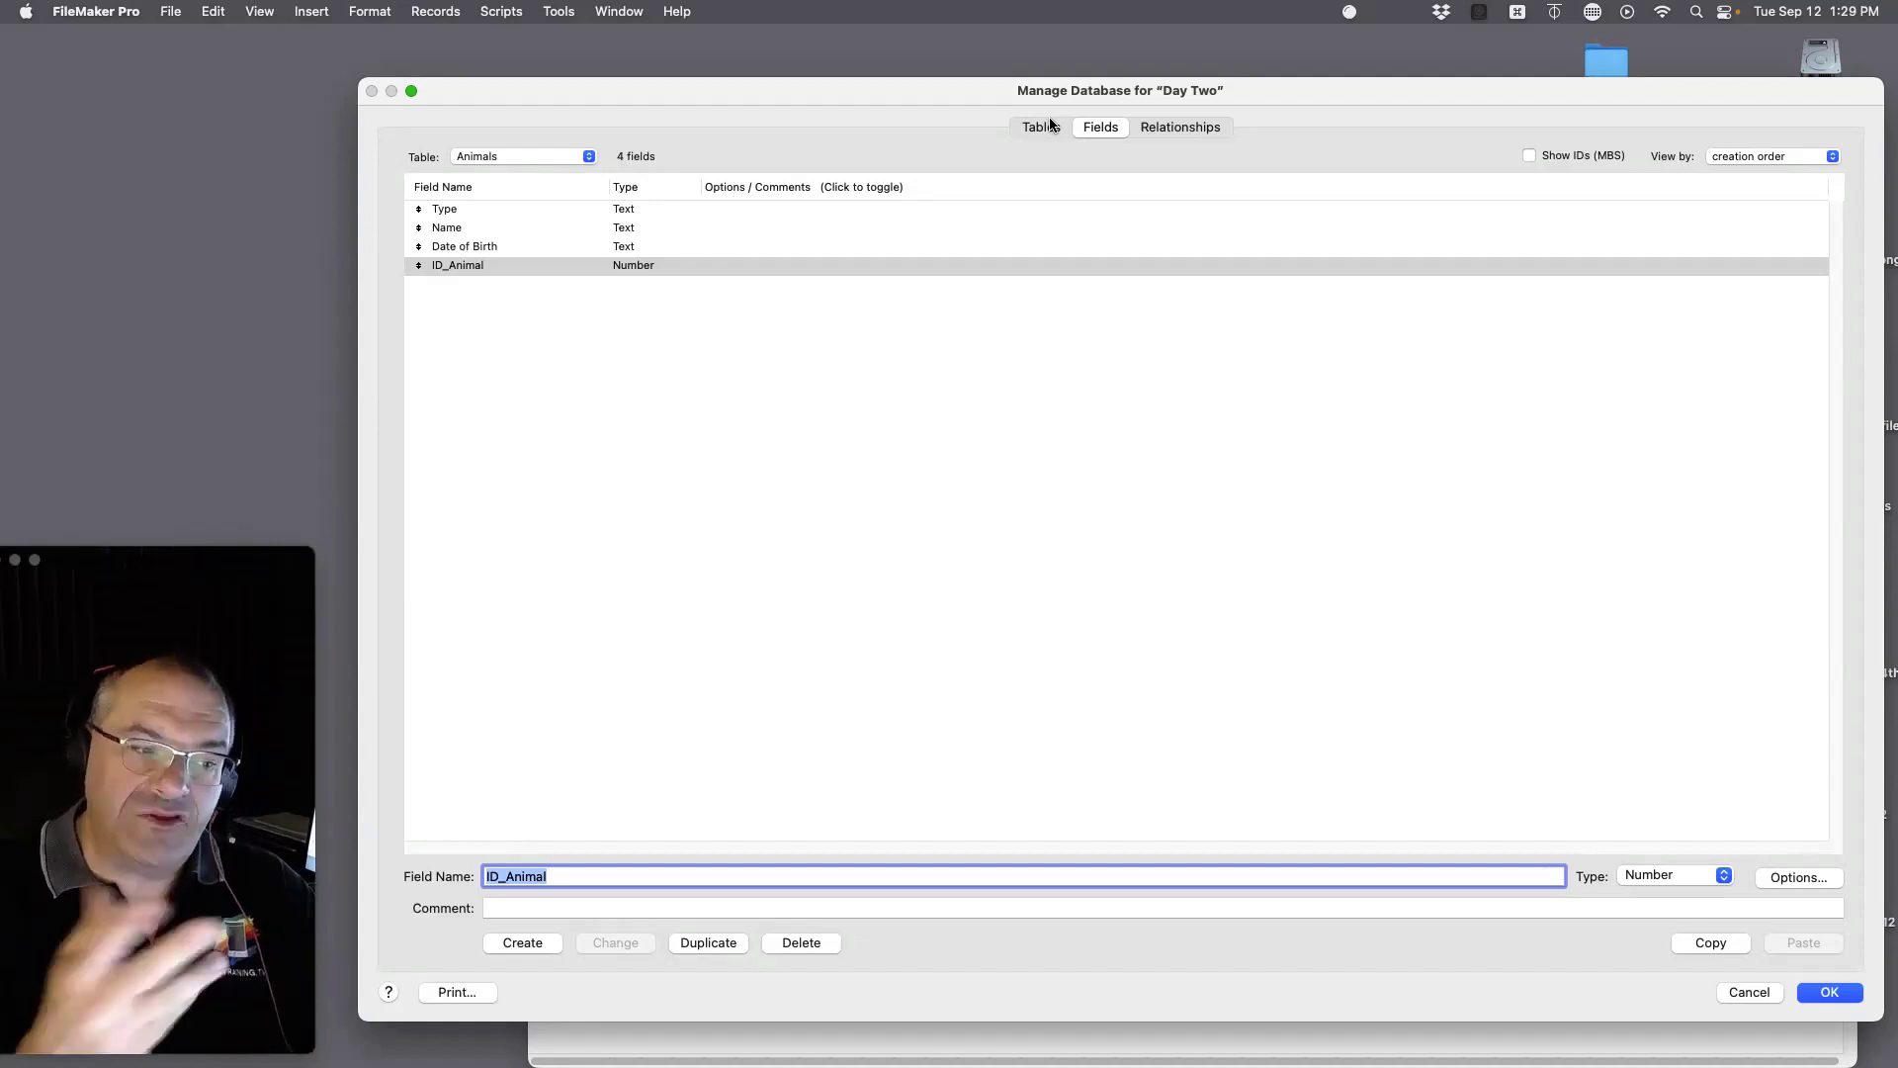
Step: Create a third table named 'Adoption Application' alongside People and Animals
left_click(1046, 128)
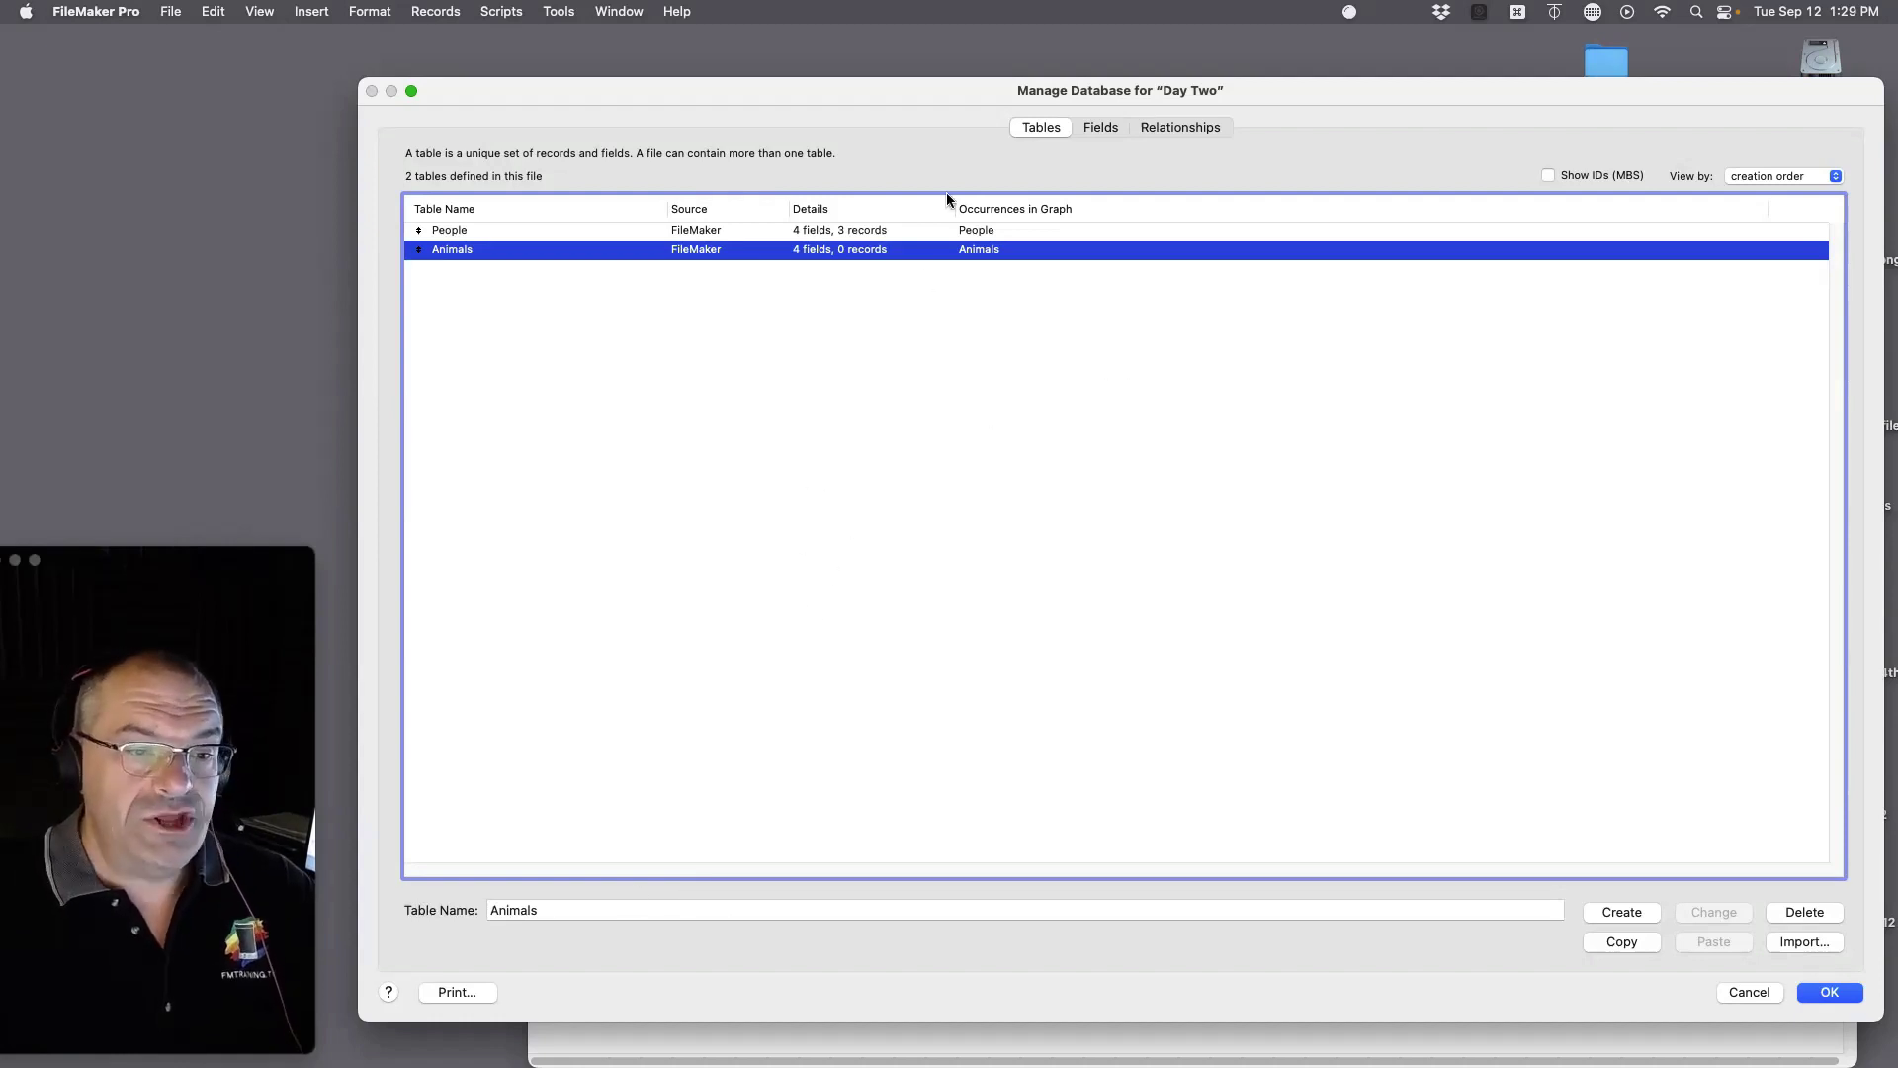
left_click(618, 909)
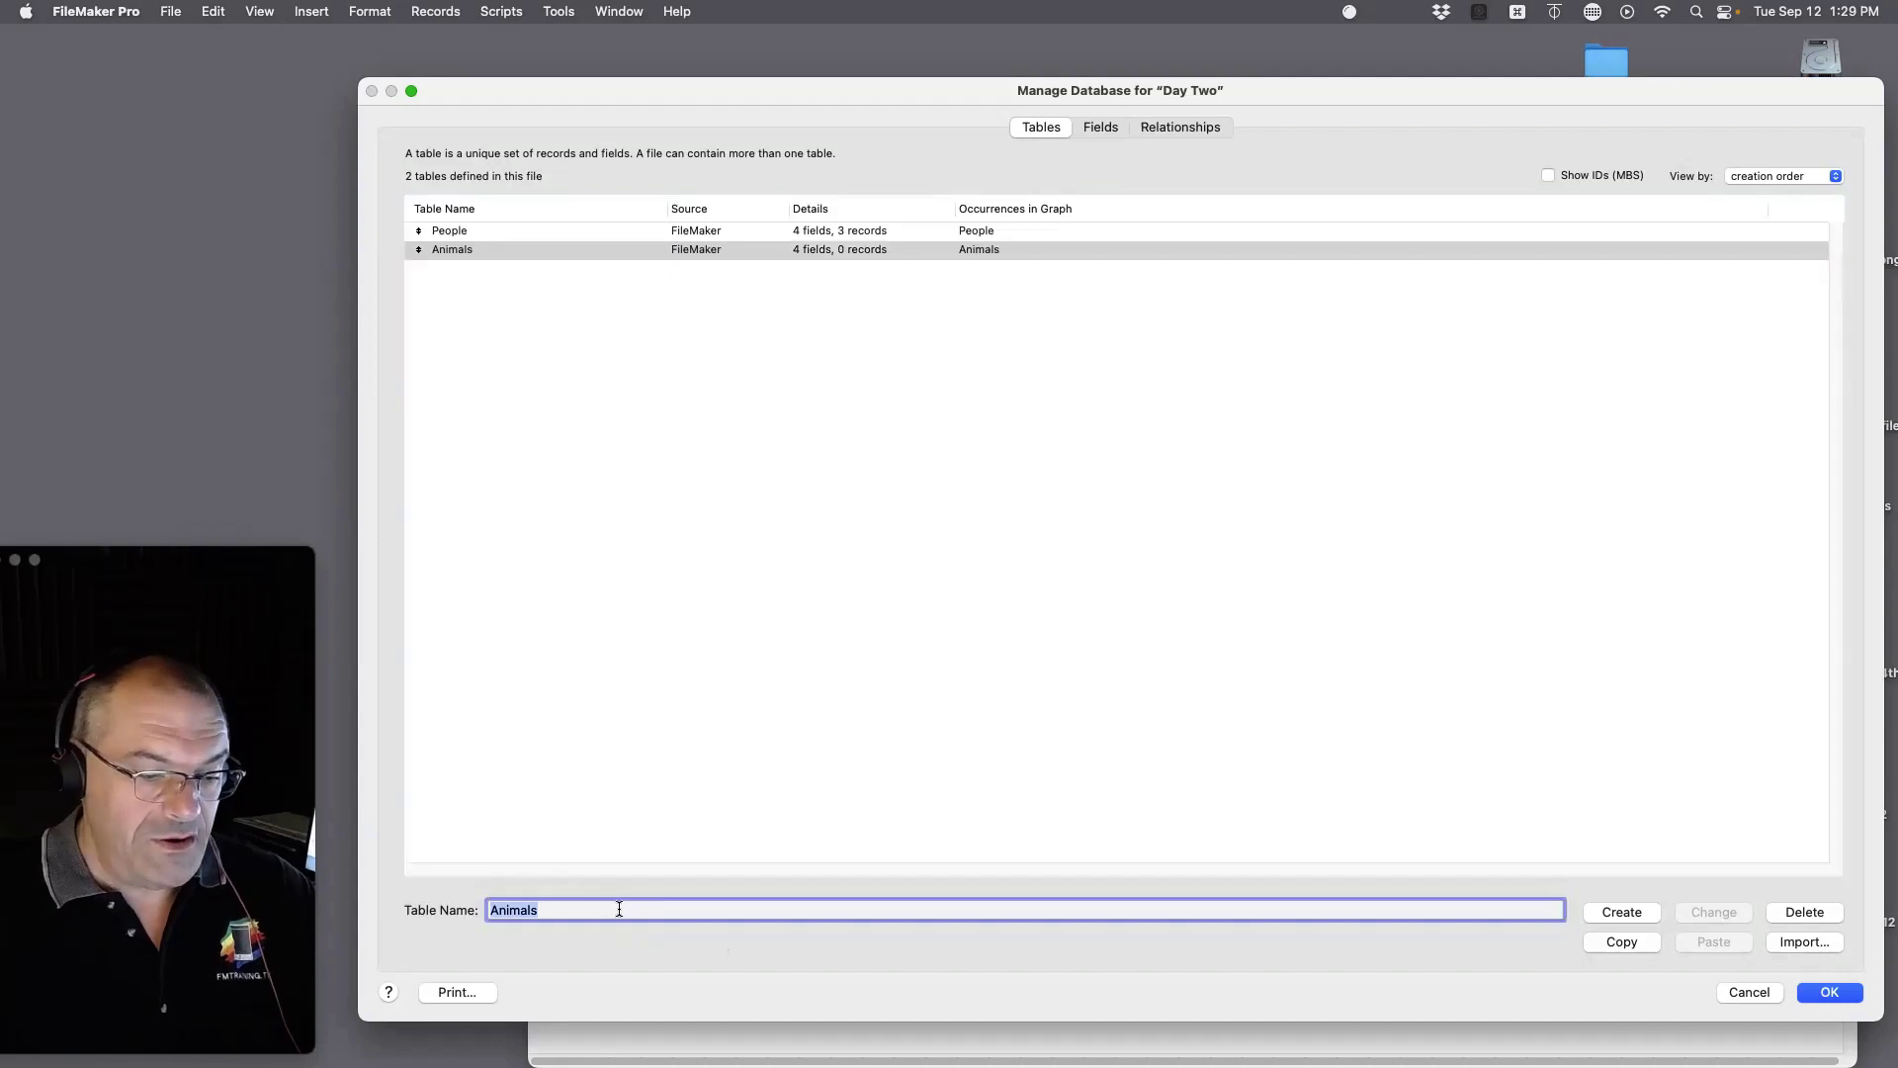
type("A")
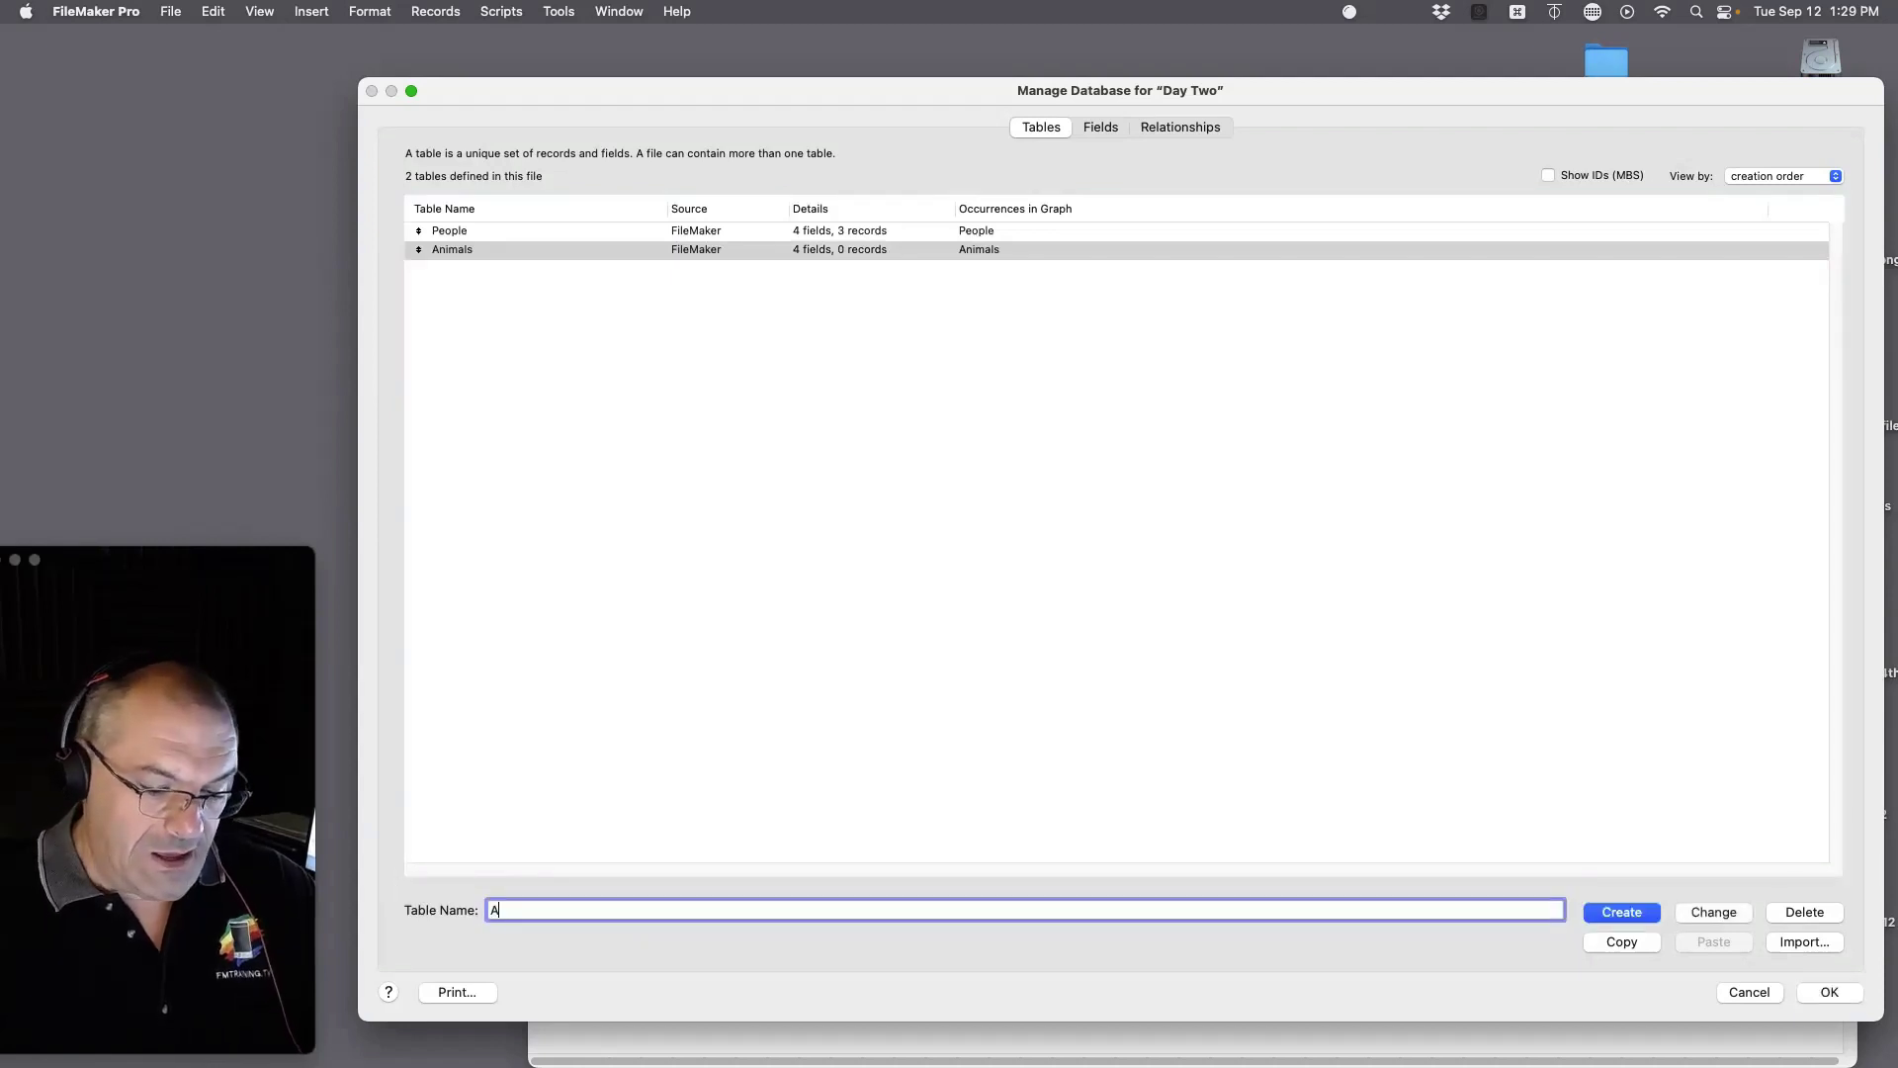
type("doption A")
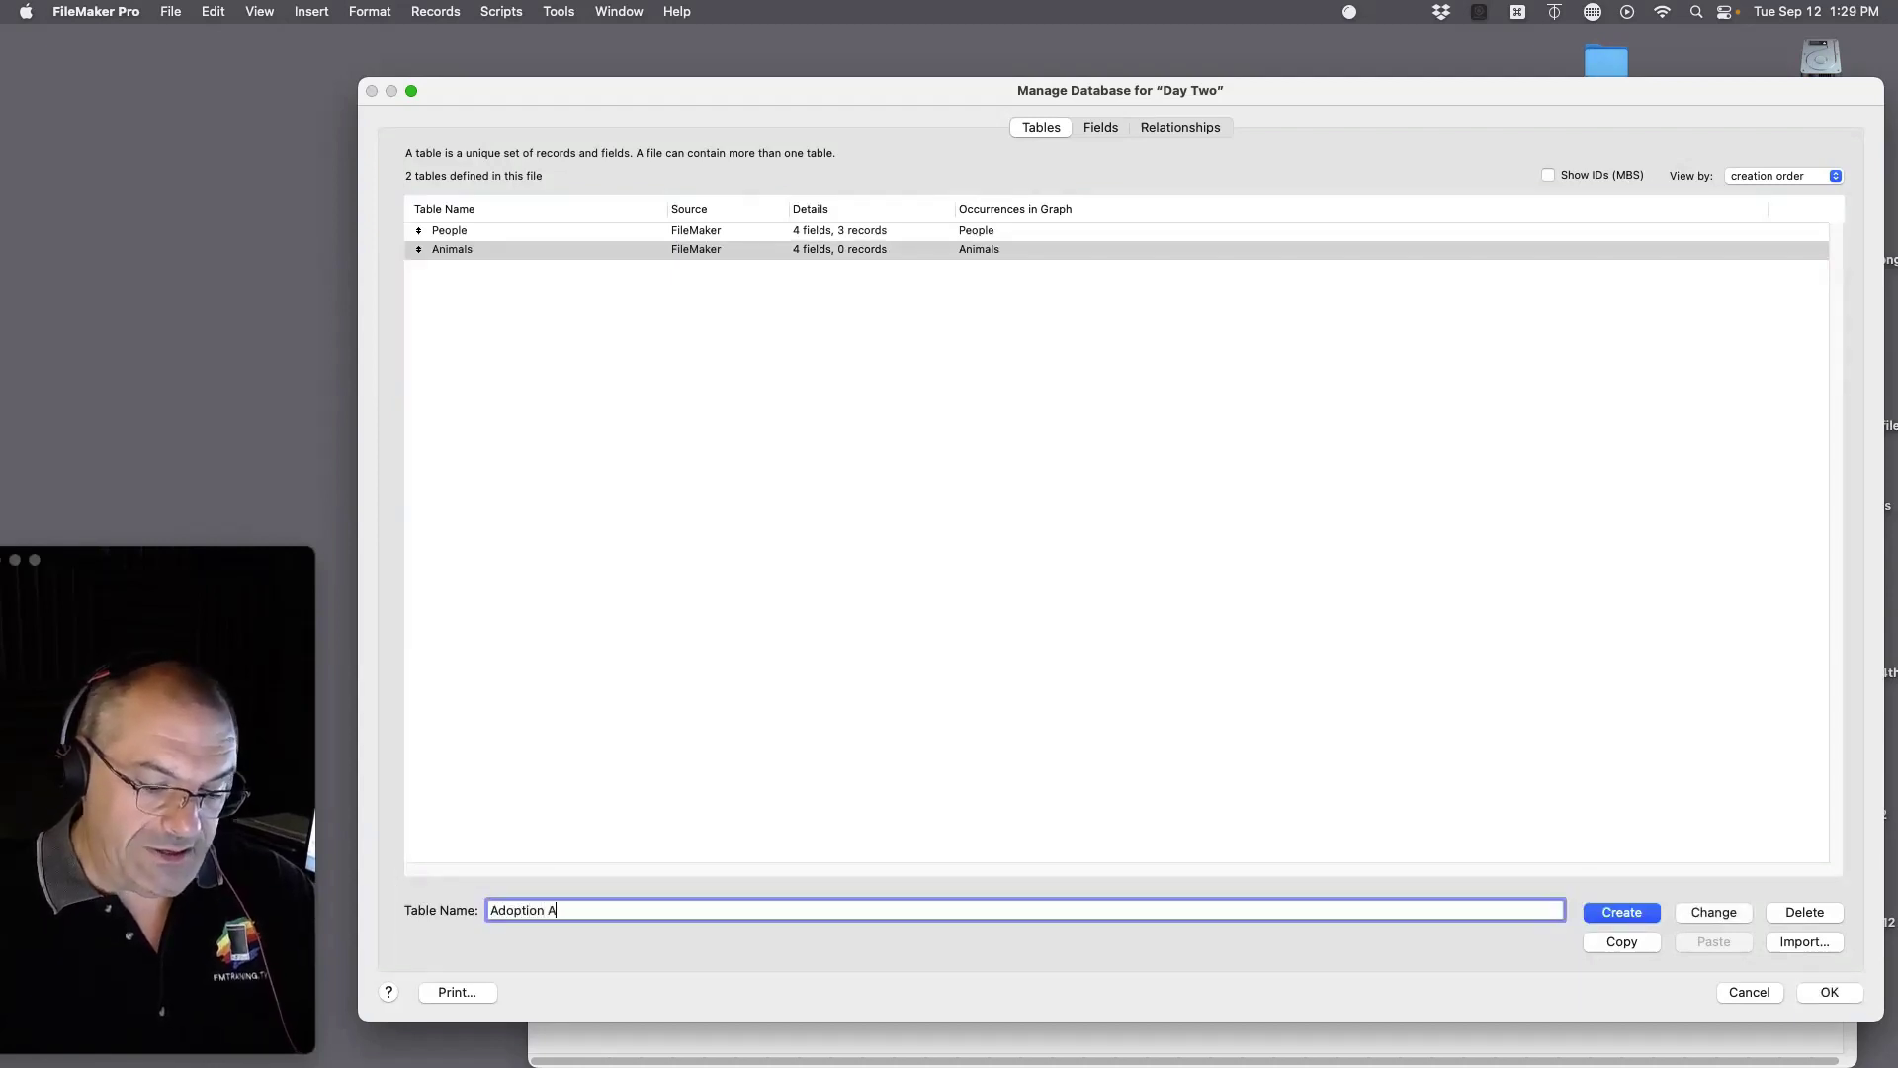
type("pplication")
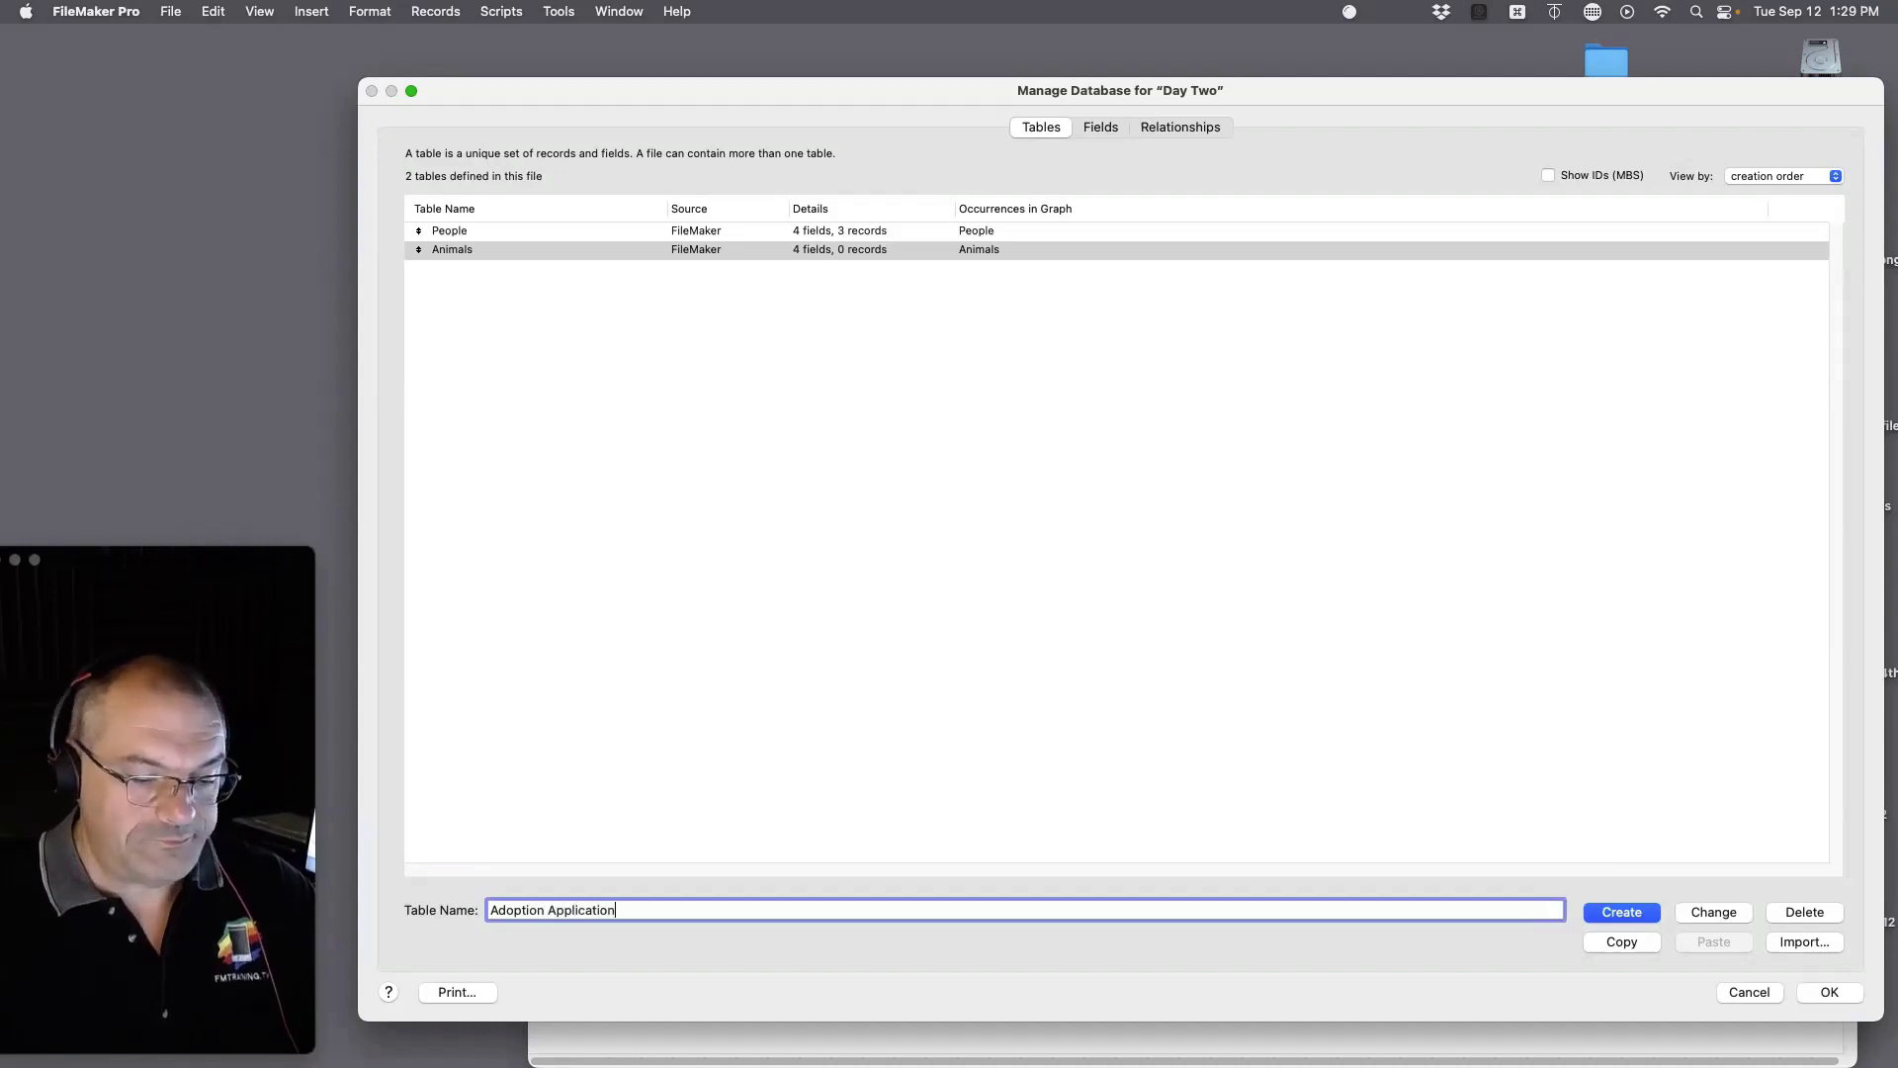
left_click(1622, 911)
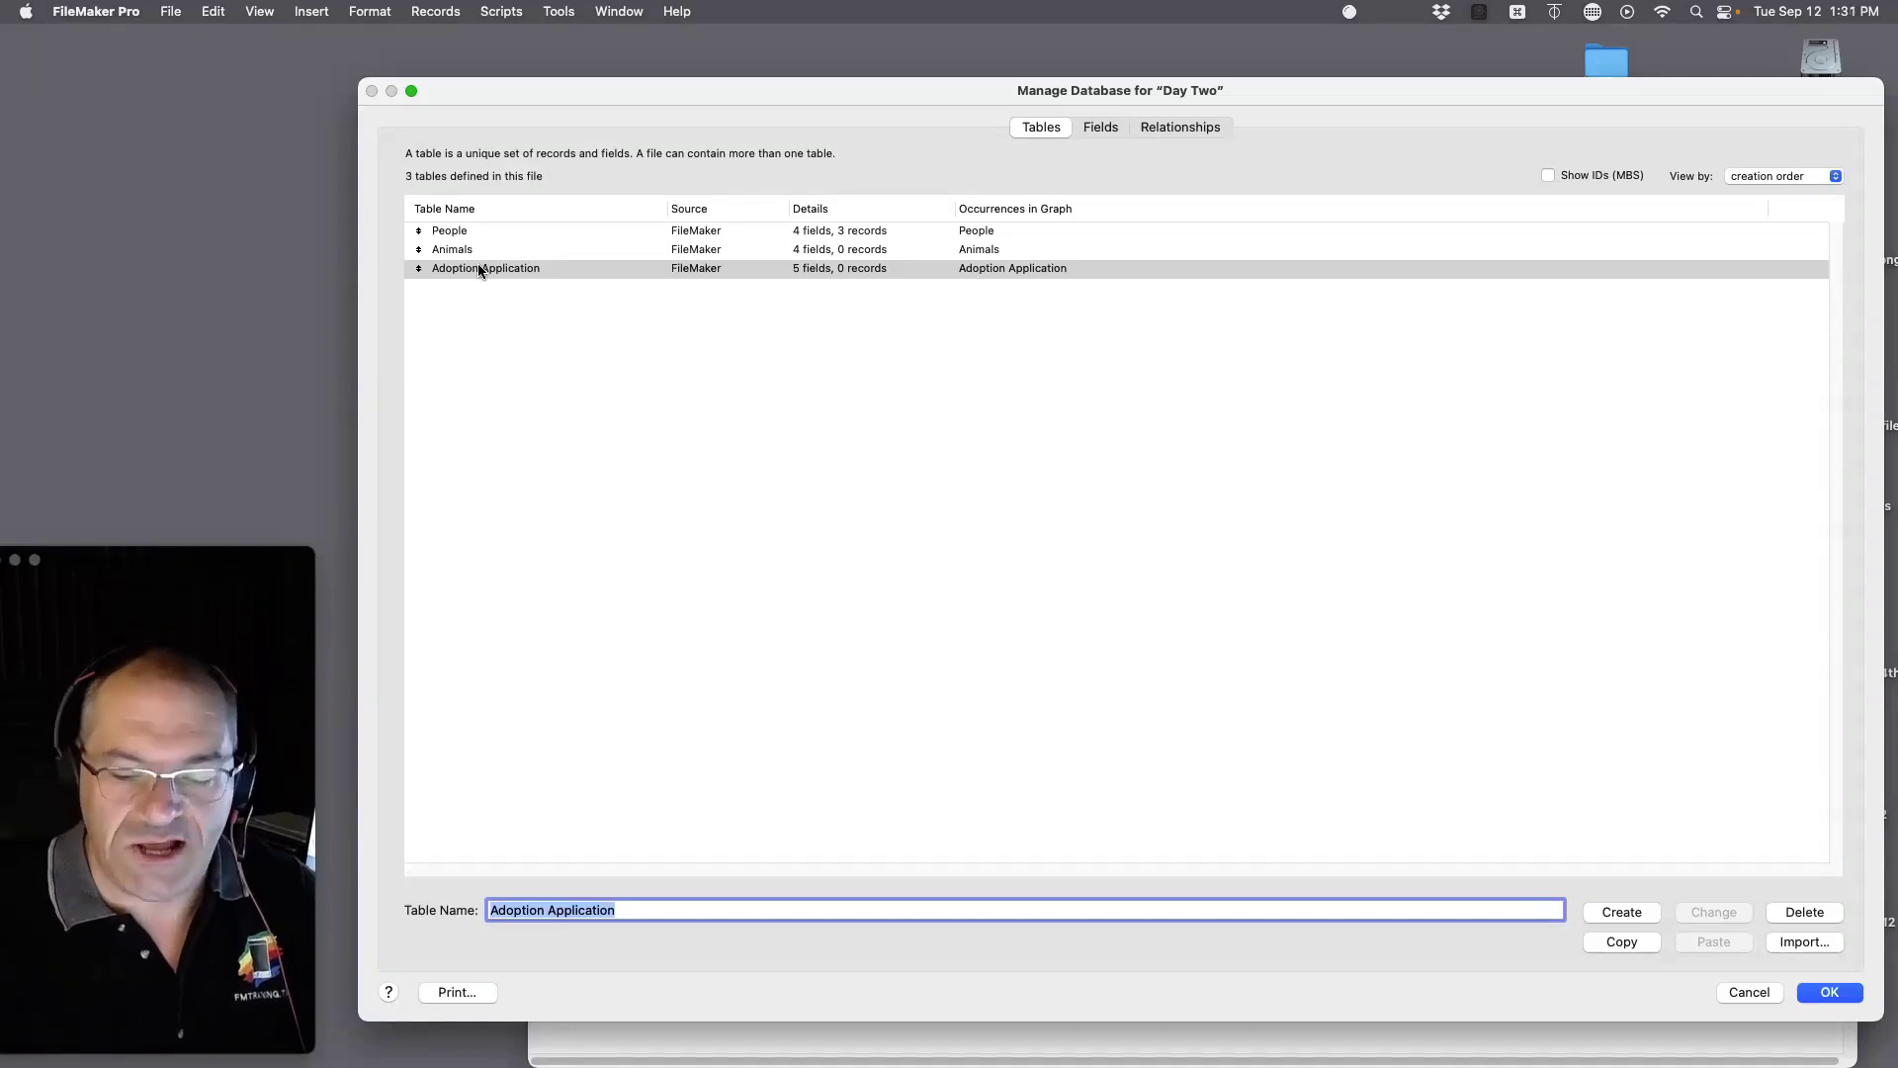
Step: Cancel Manage Database, discarding all the table and field changes
left_click(1747, 990)
key("Return")
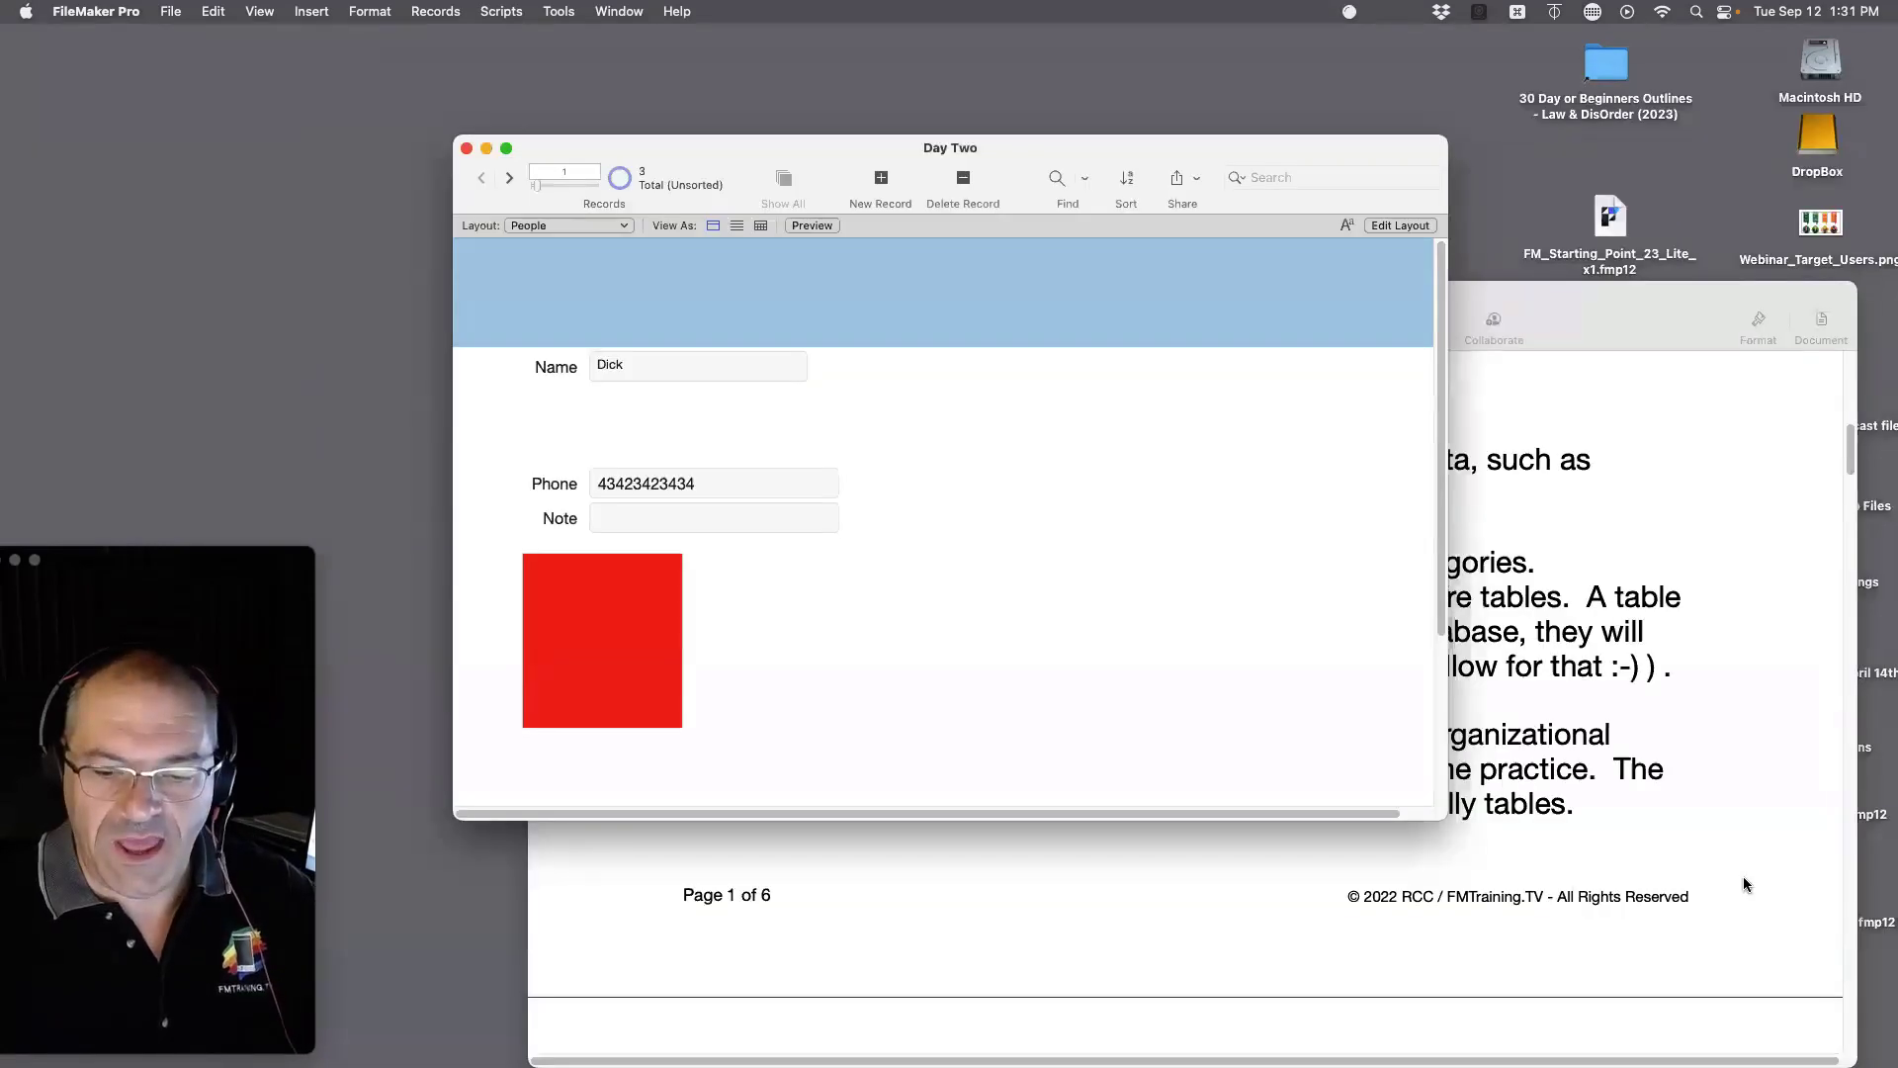
left_click_drag(1539, 320, 1410, 850)
left_click_drag(1618, 651, 1615, 615)
Step: Rearrange the Pages notes window to uncover Day Two.fmp12 on the desktop
left_click(688, 866)
left_click_drag(688, 866, 659, 212)
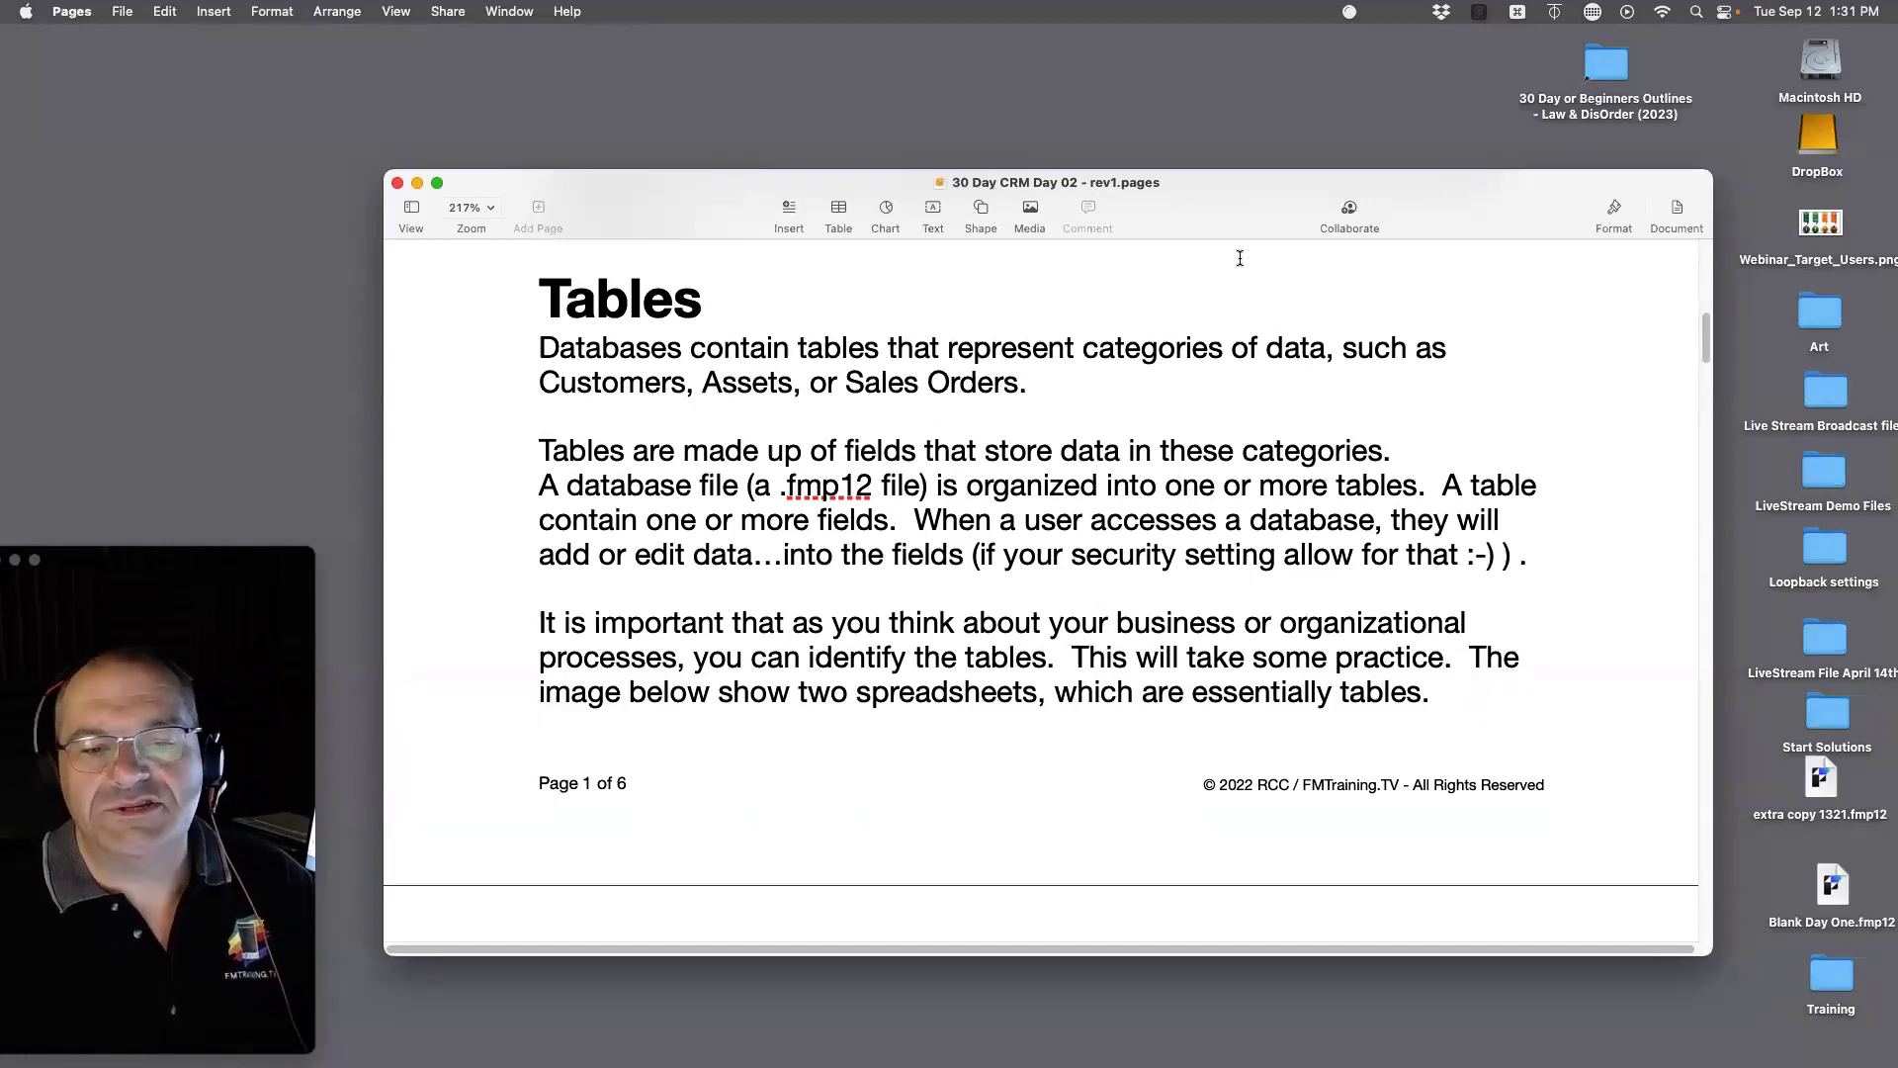
mouse_move(1252, 203)
left_mouse_down()
mouse_move(1236, 604)
mouse_move(1242, 223)
left_mouse_up()
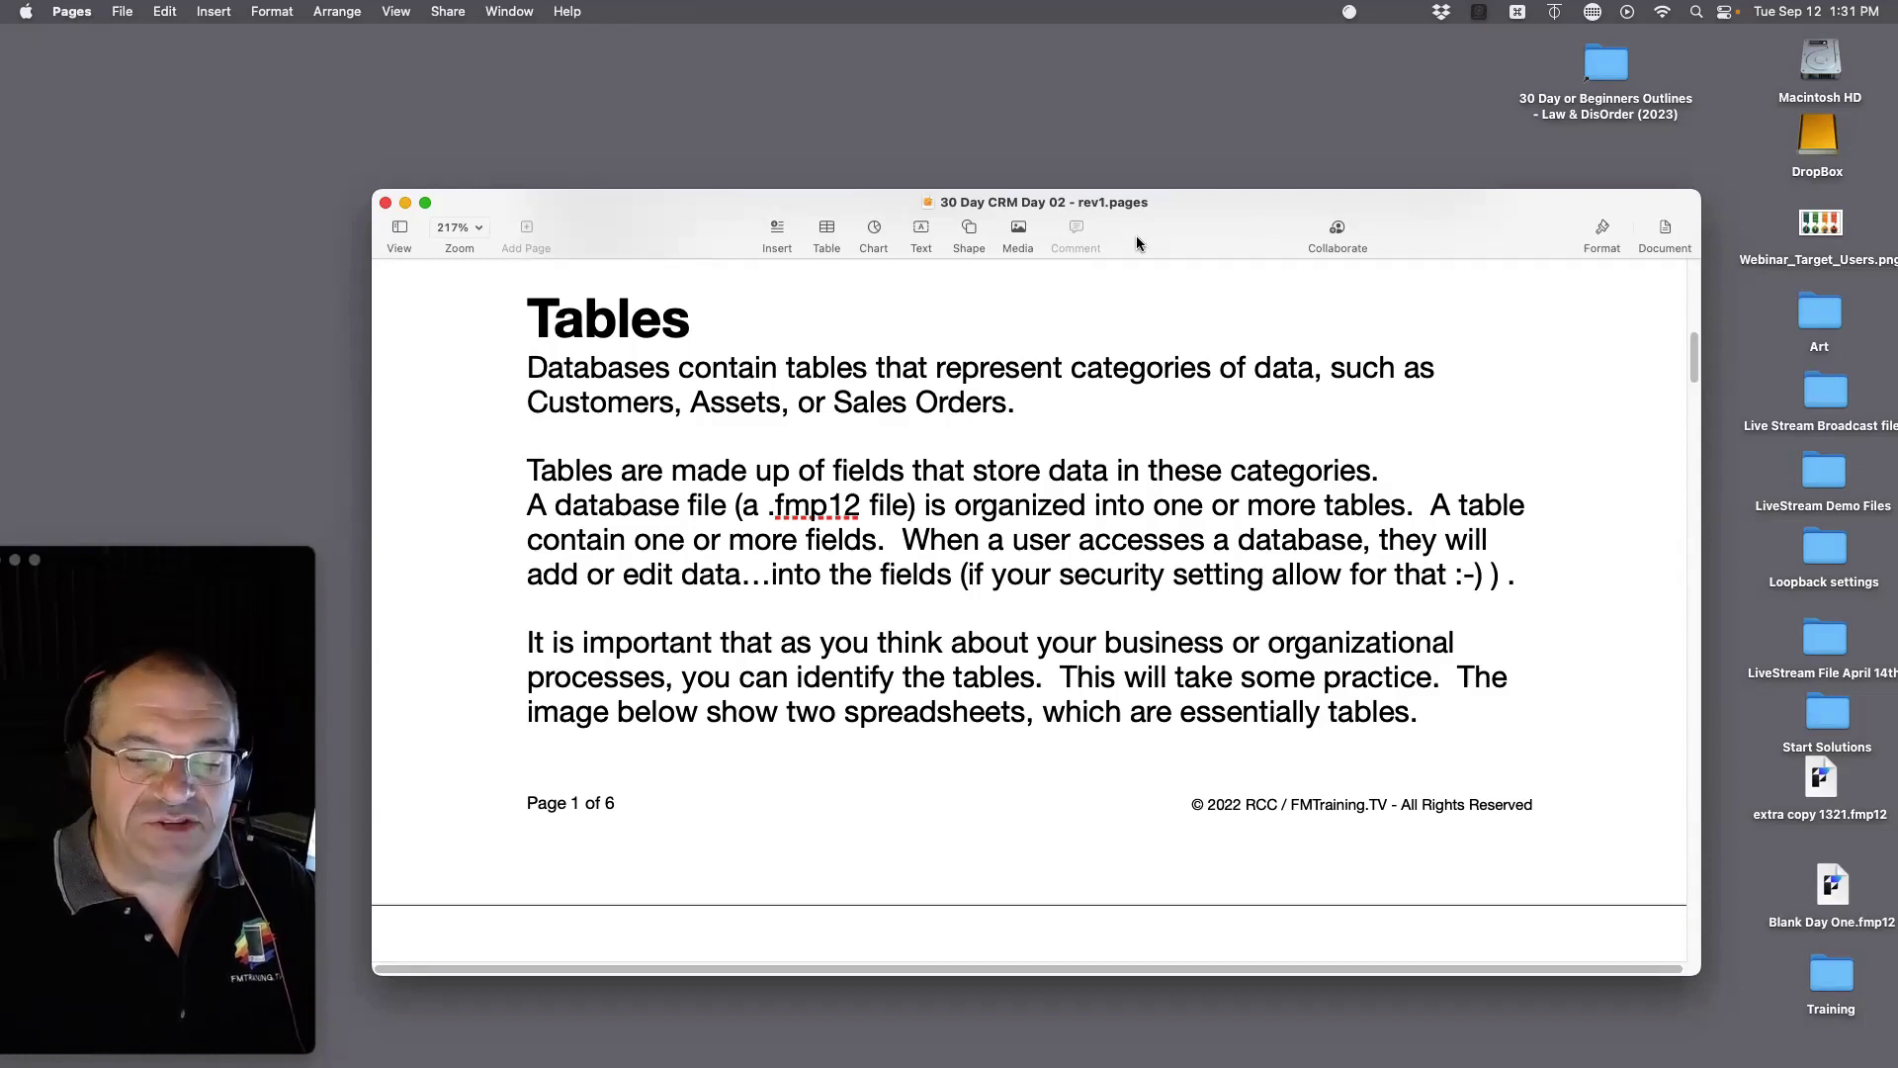
left_click_drag(1189, 234, 1136, 882)
left_click(1490, 714)
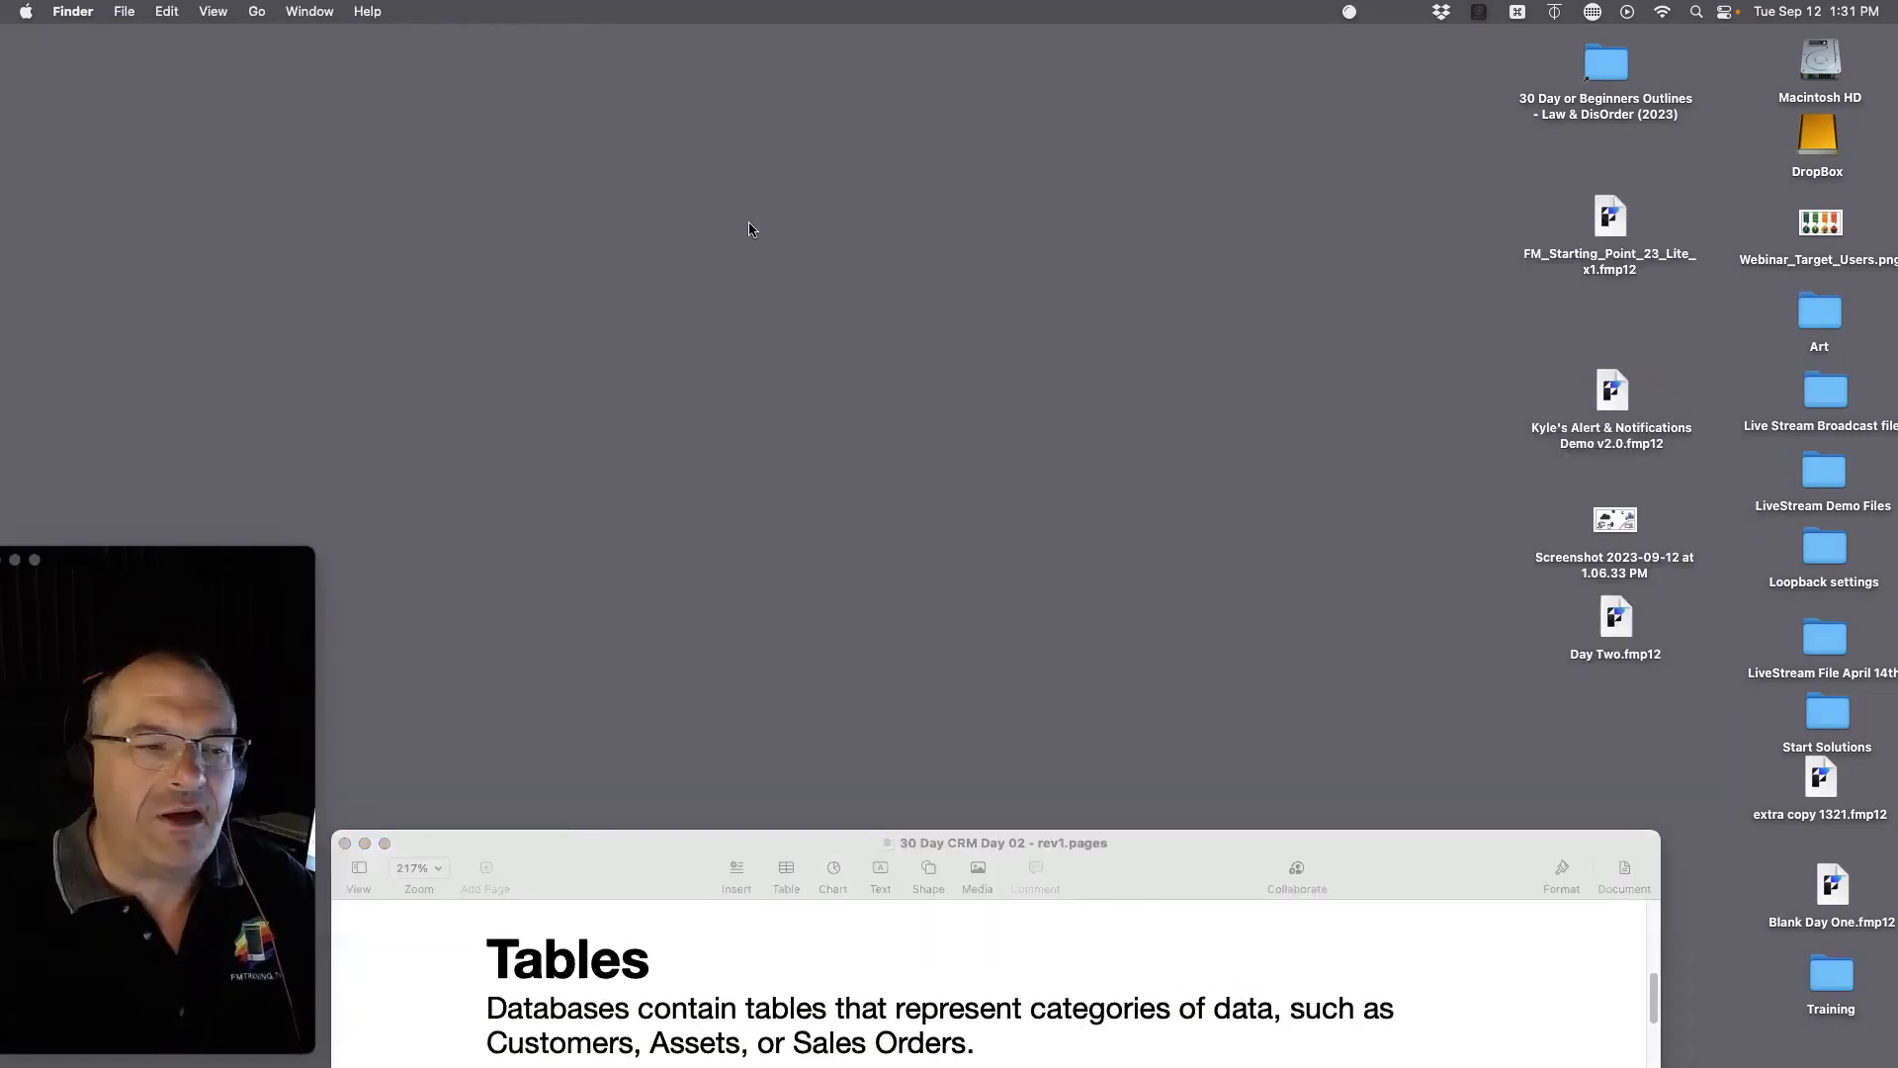
Step: Create a blank FileMaker database and save it as 'Fire Marshall' on the Desktop
mouse_move(5, 656)
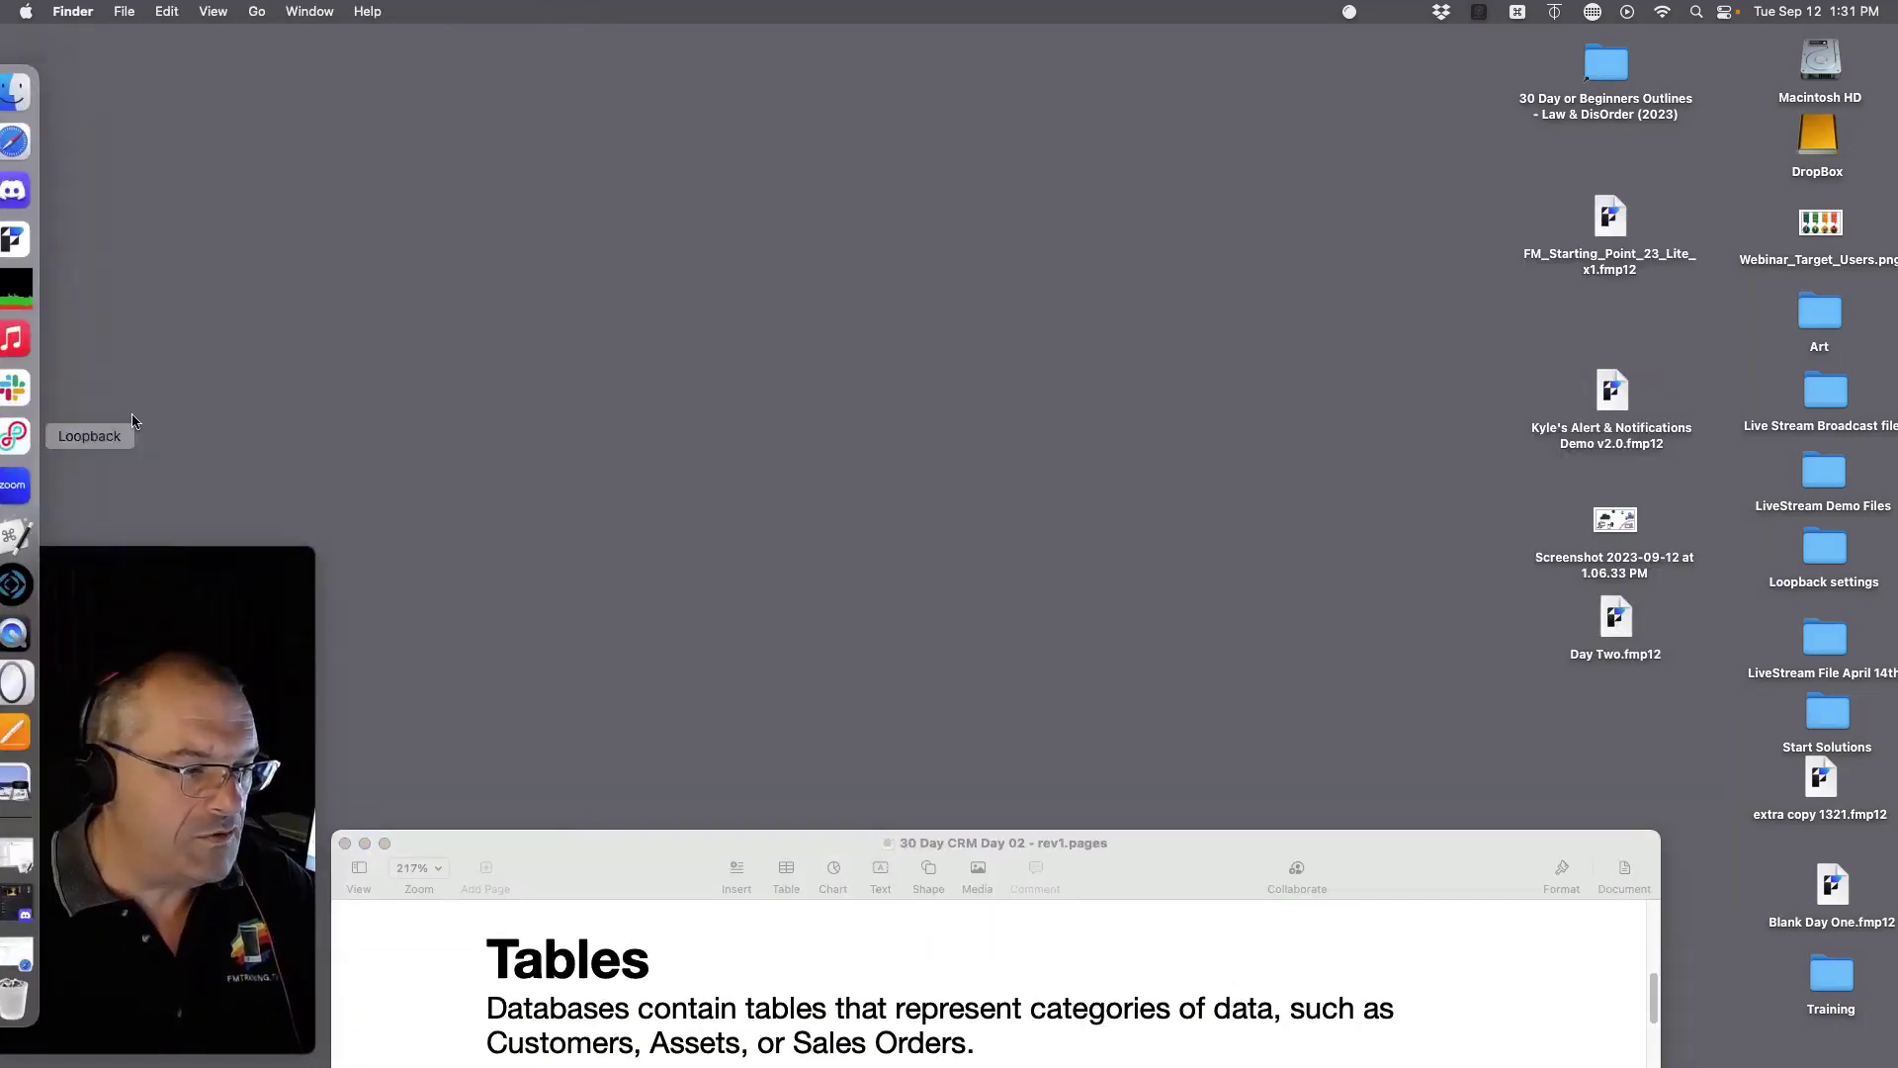
left_click(28, 584)
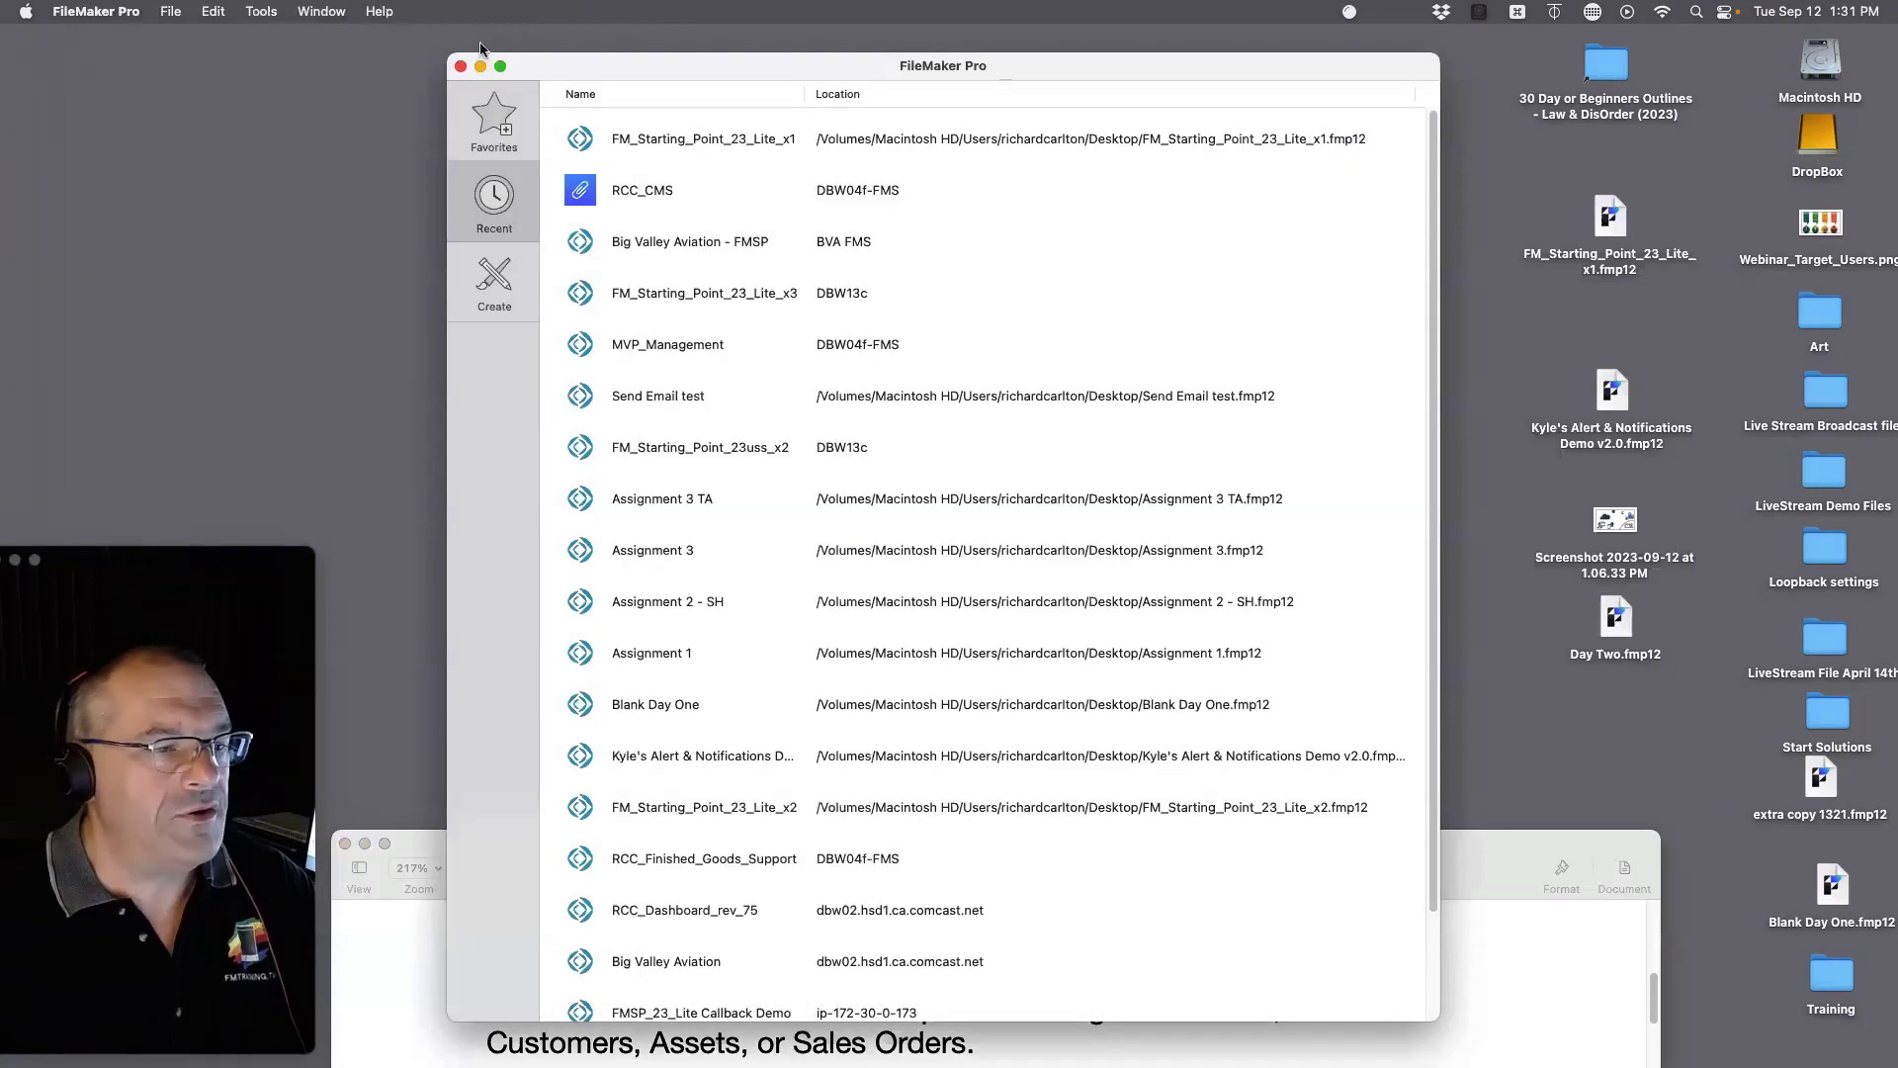
left_click(461, 66)
left_click(180, 9)
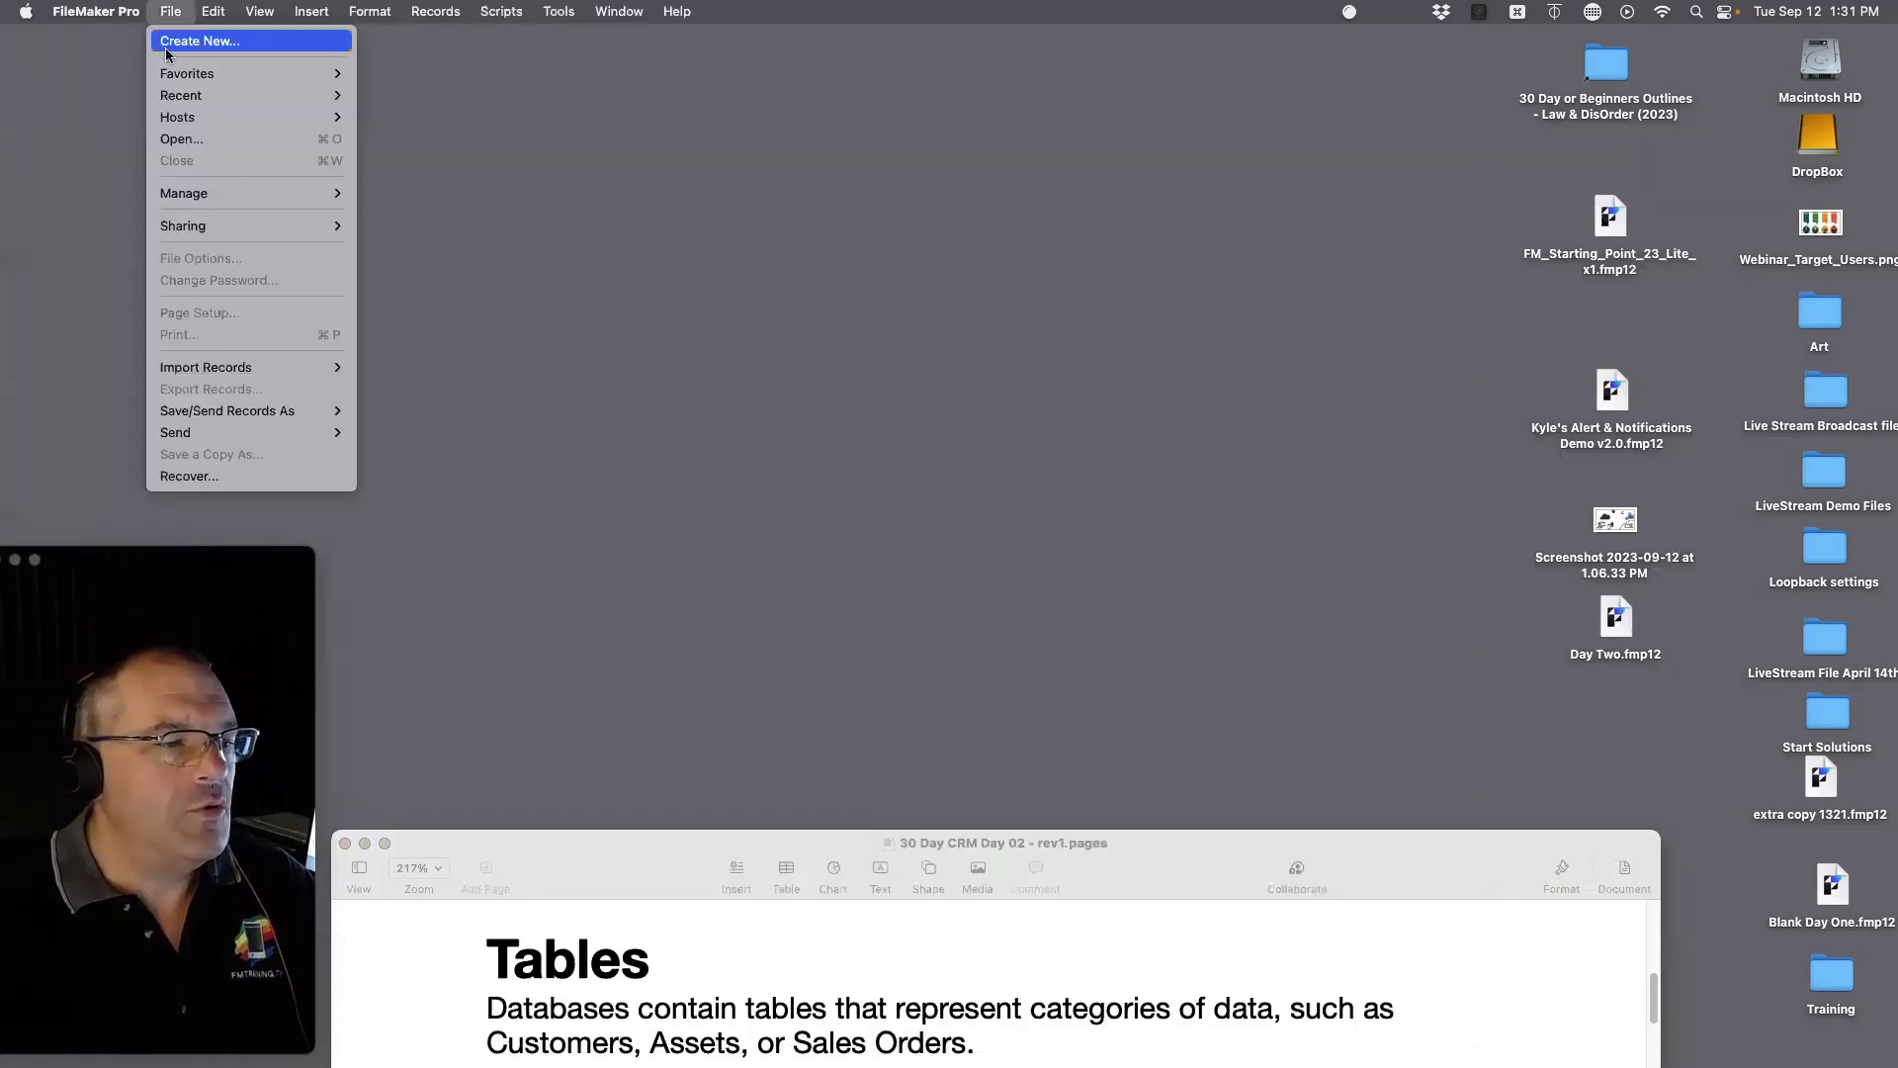
left_click(197, 39)
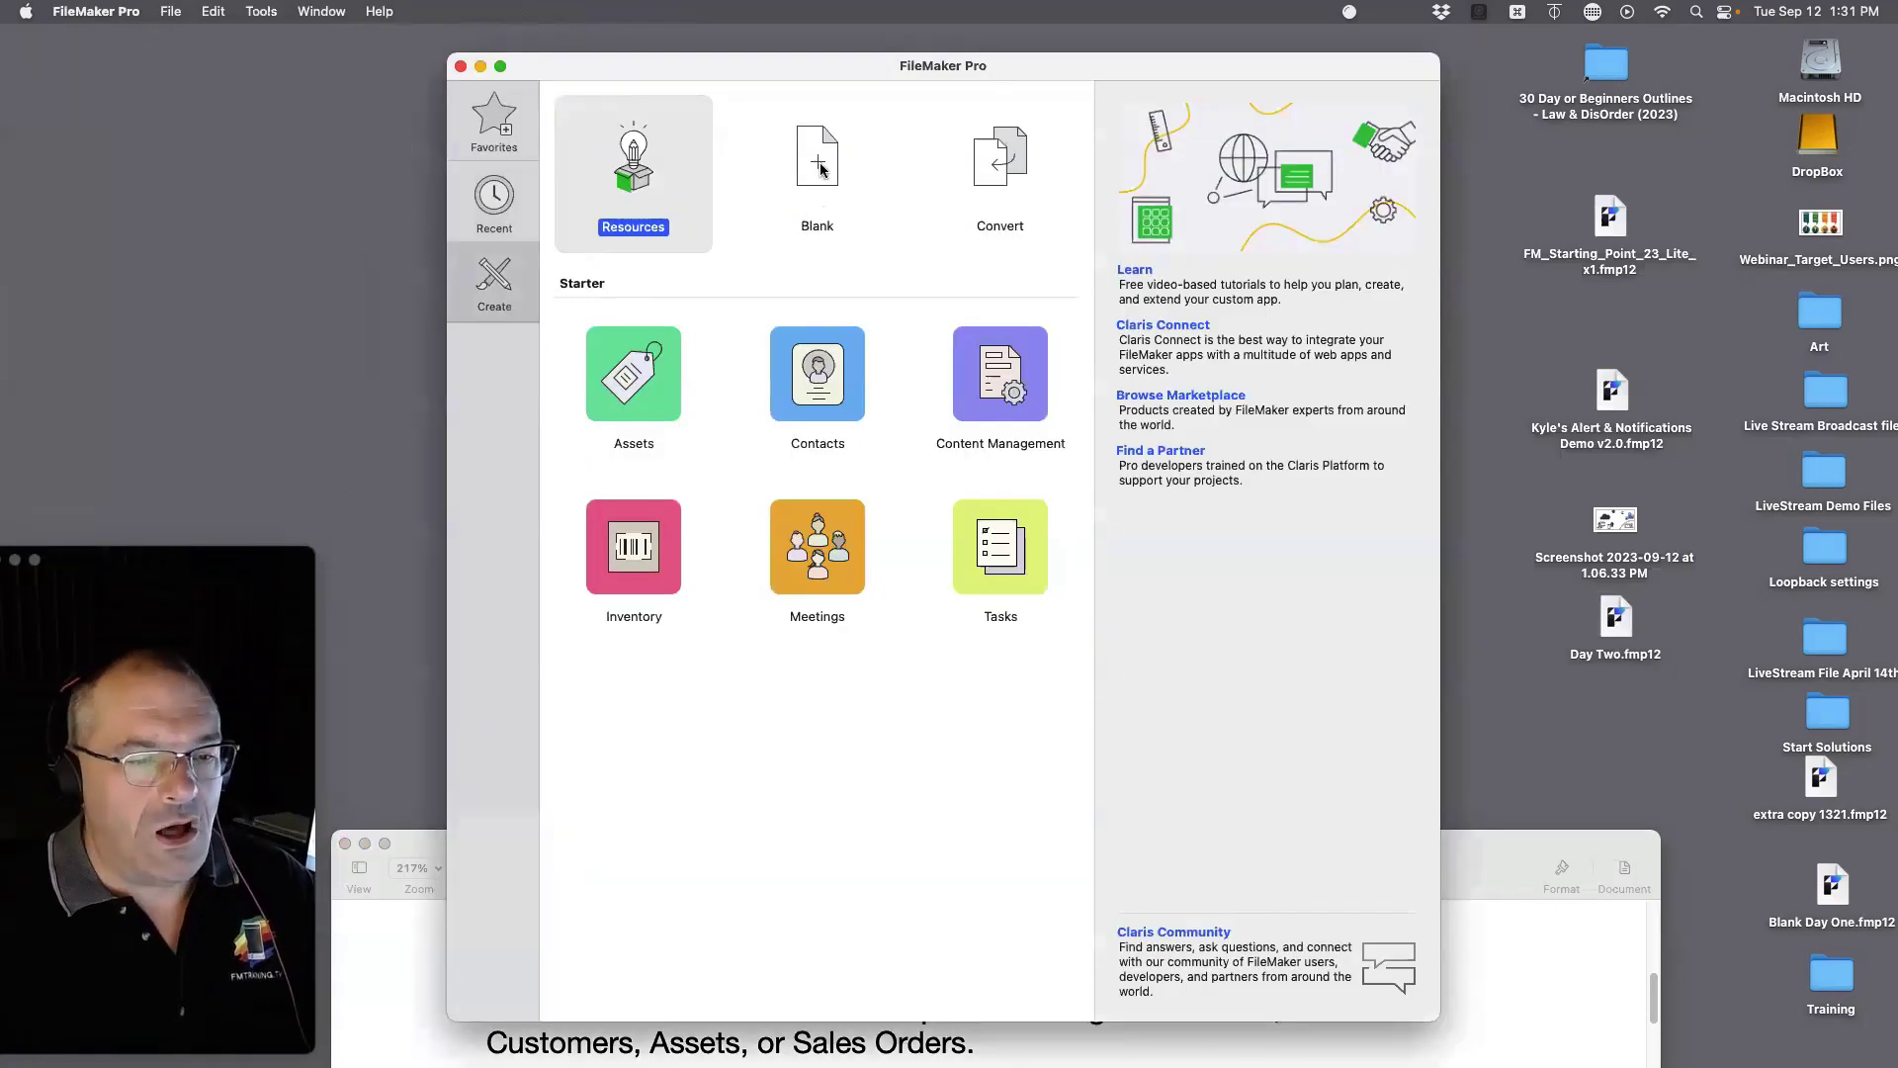
left_click(822, 166)
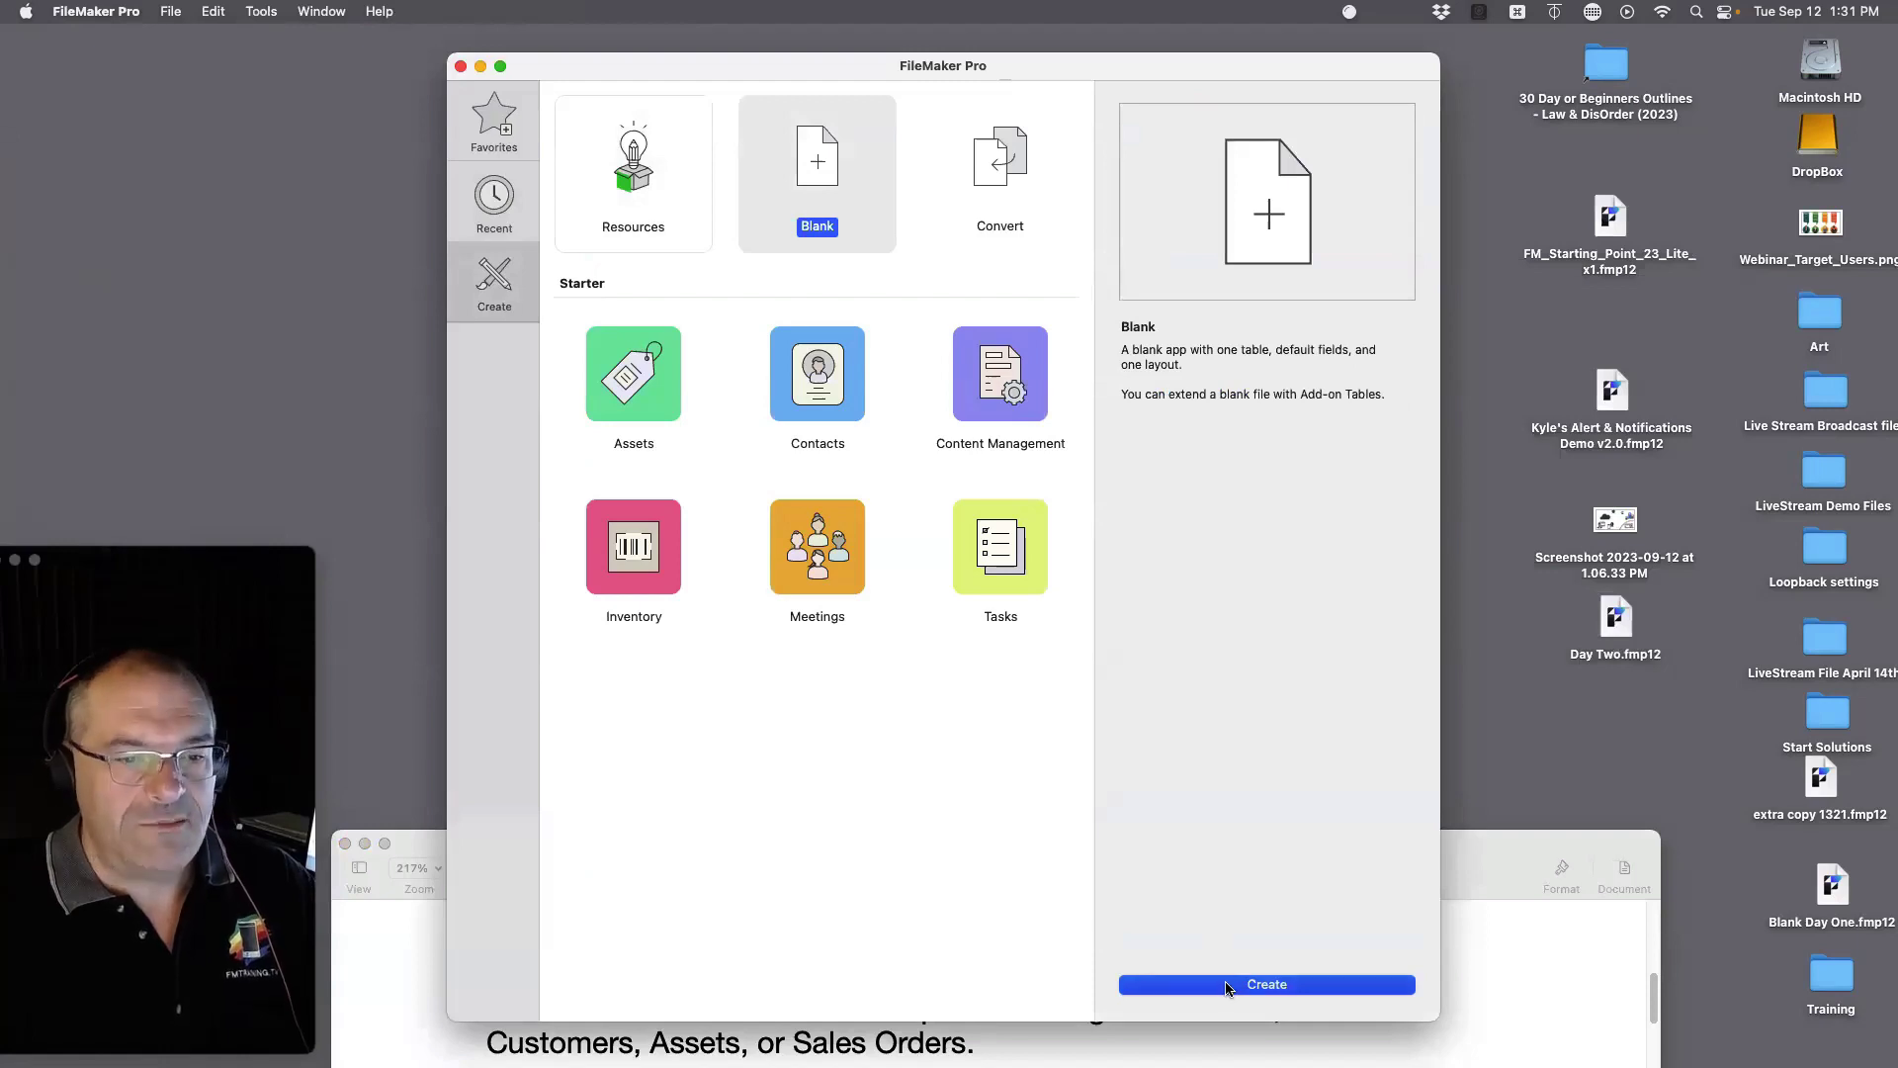
left_click(1226, 984)
type("Fil")
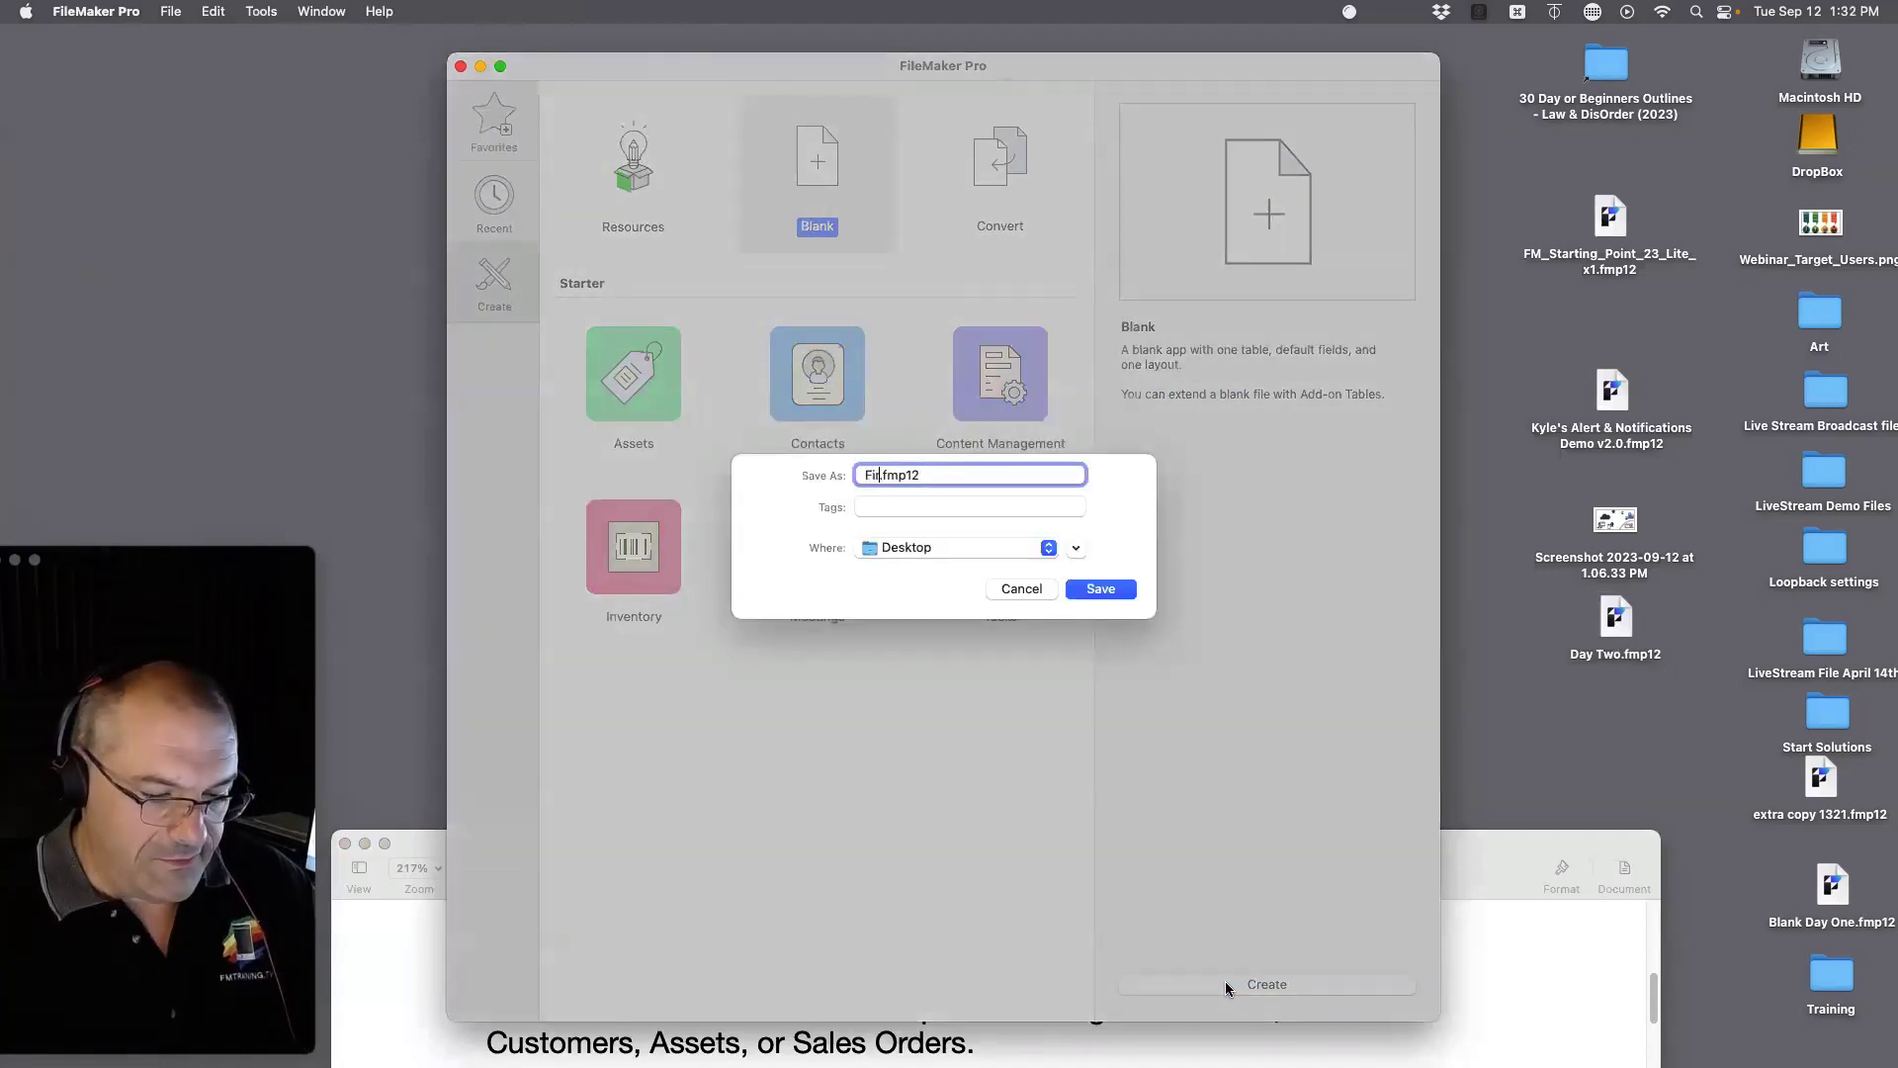
type("re Marshall")
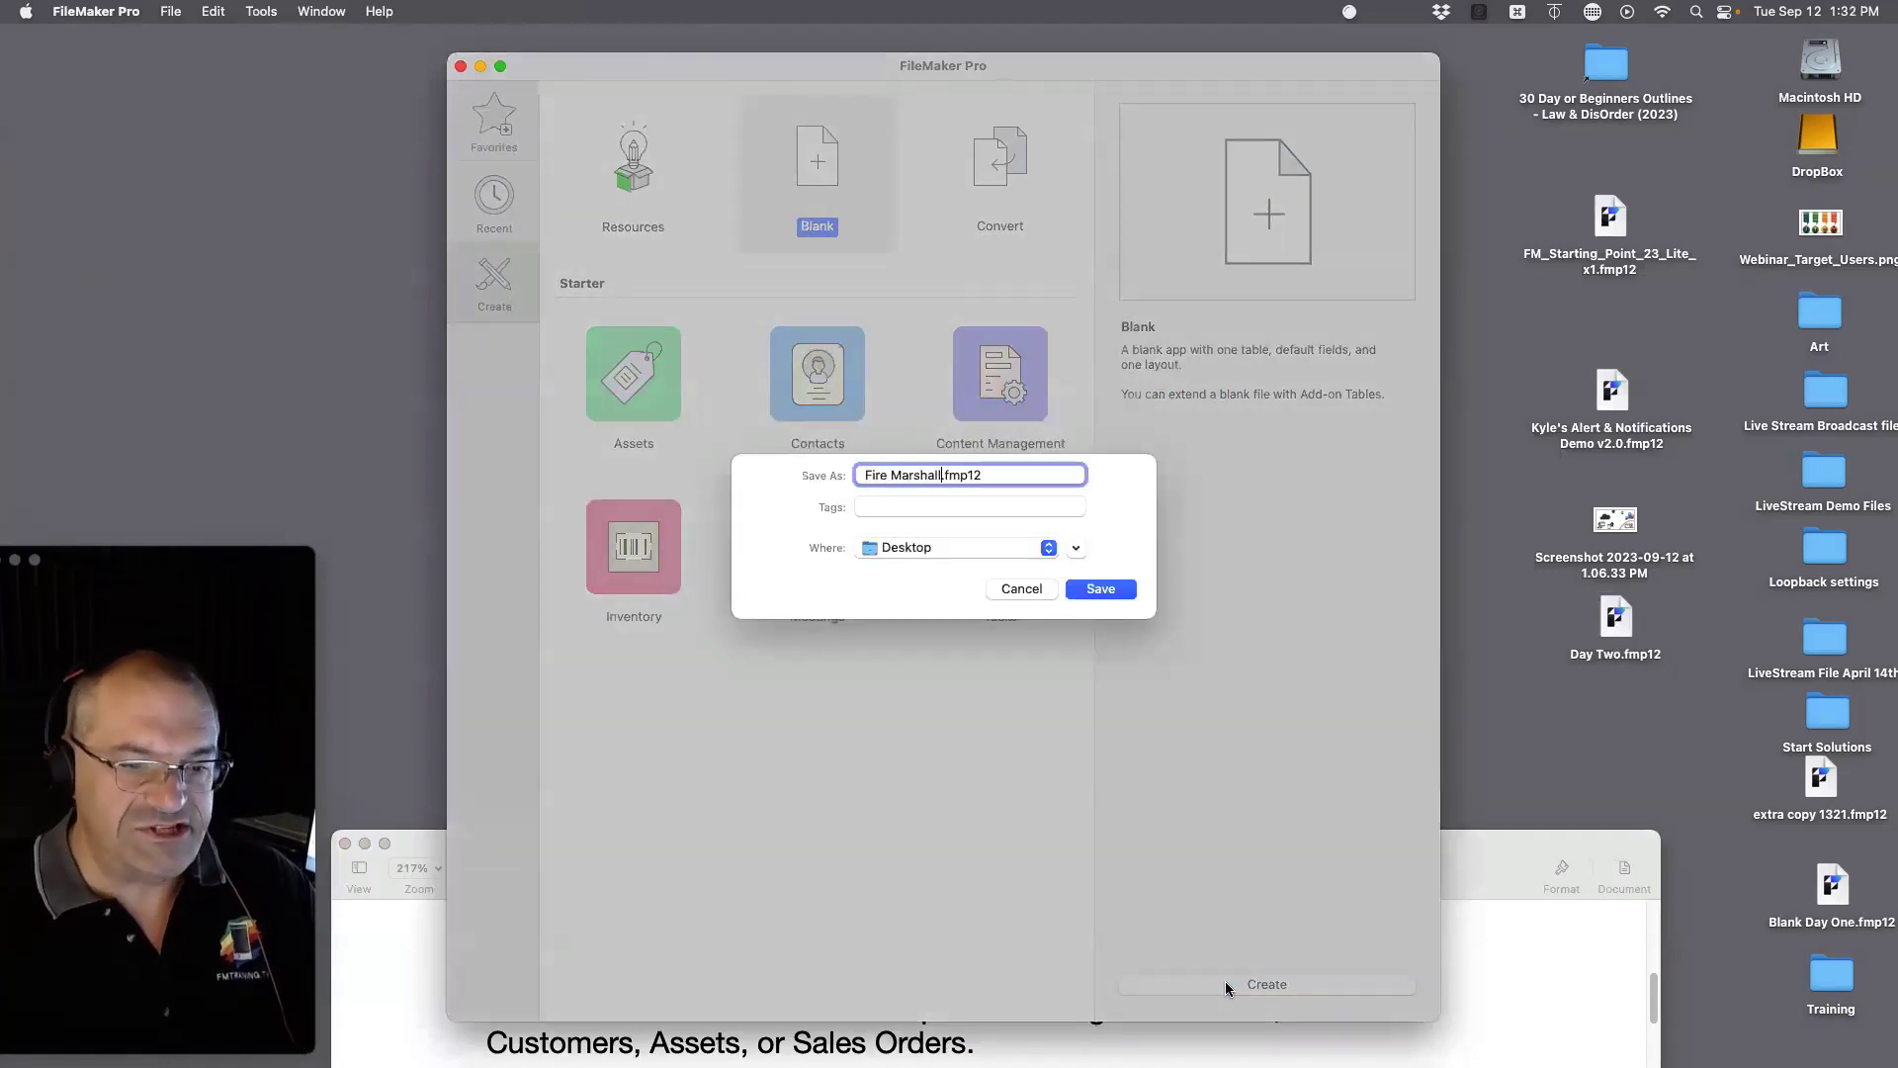
left_click(1089, 594)
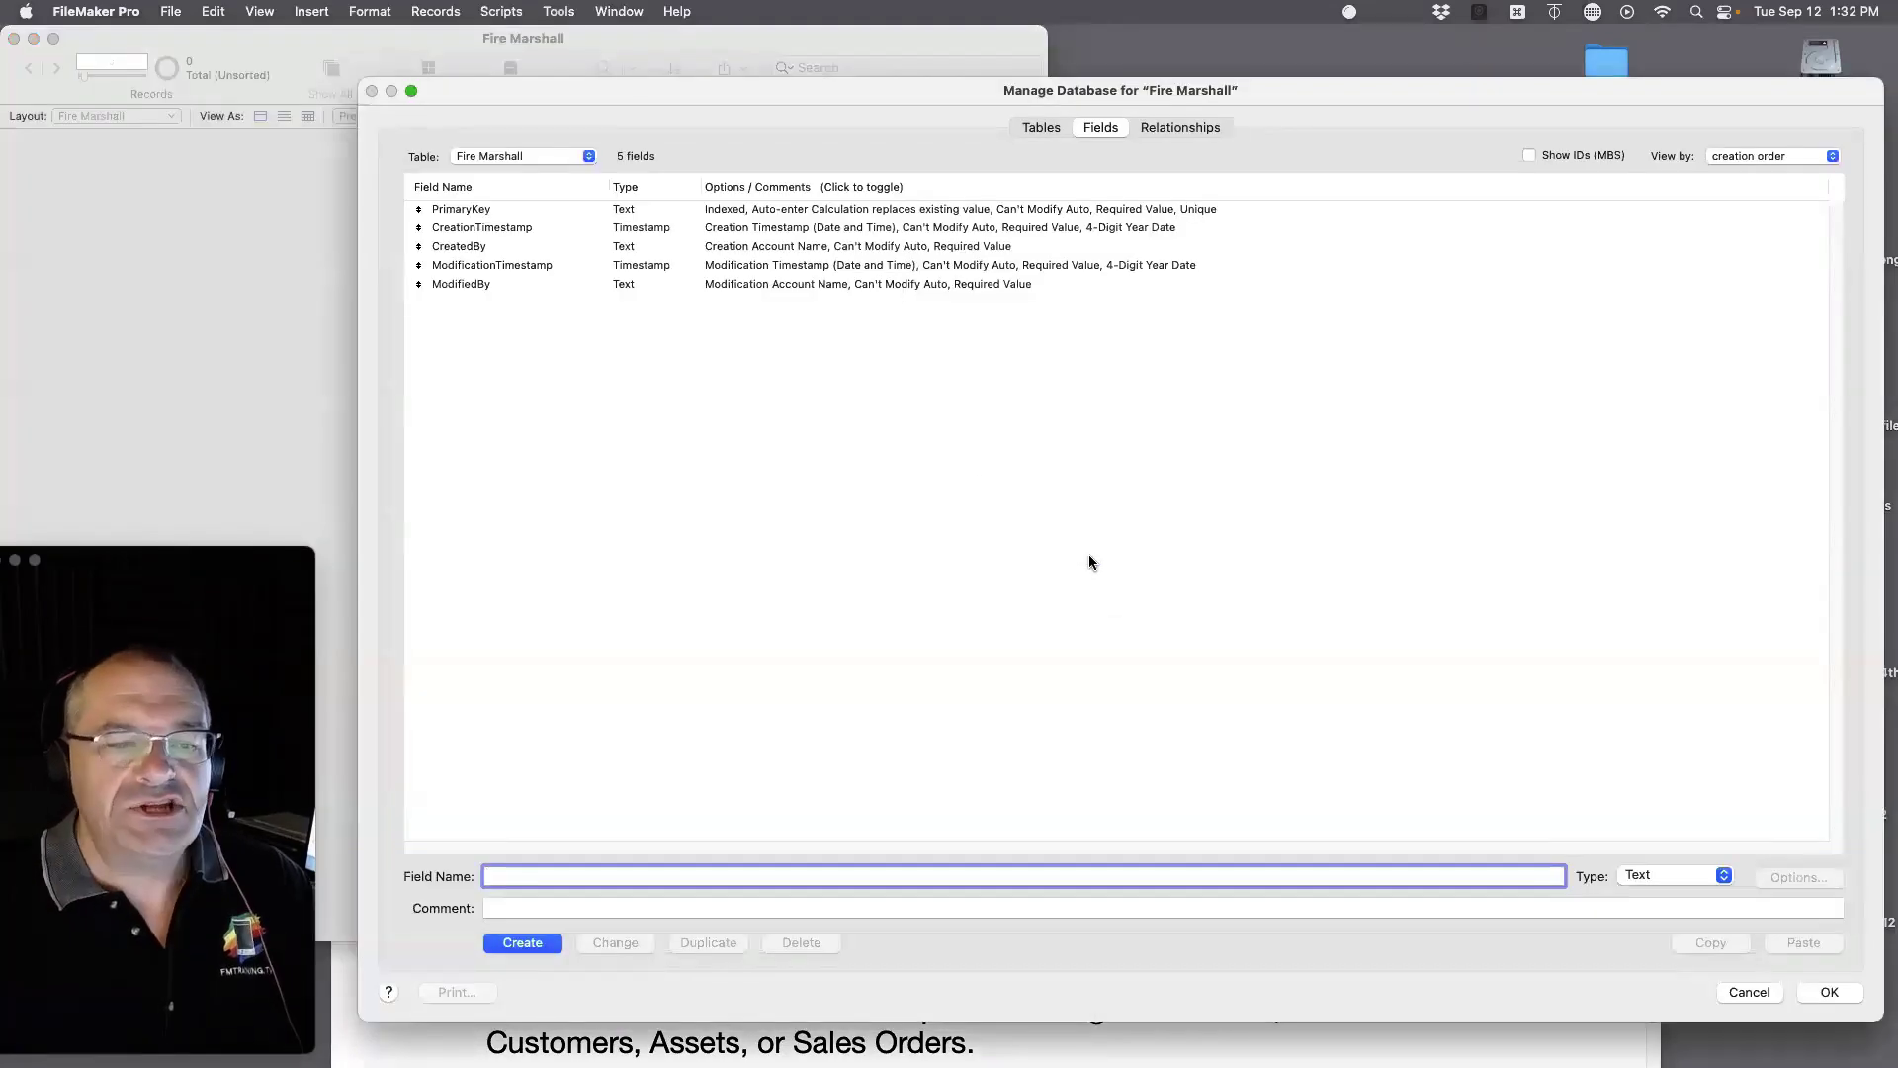
Step: Delete all five default fields from the Fire Marshall table, leaving it with 0 fields
left_click(477, 211)
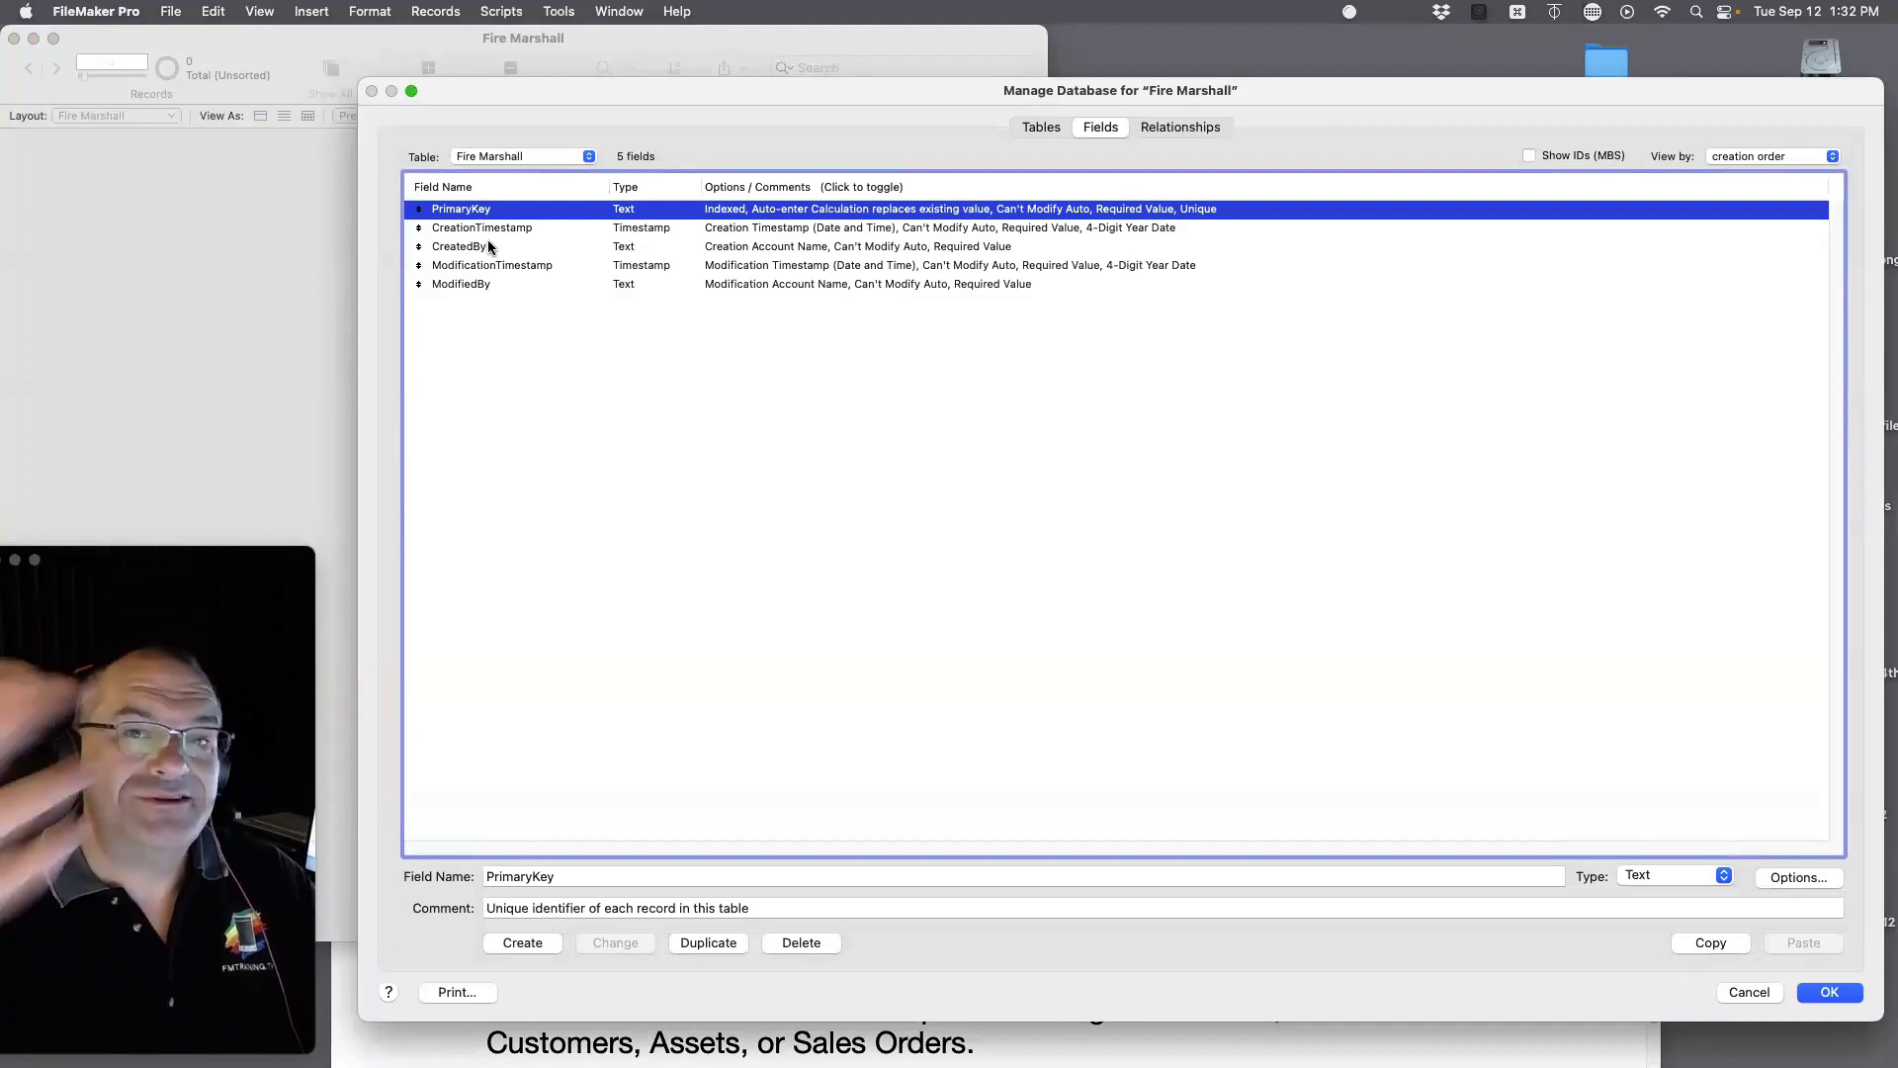
left_click(694, 284, "shift")
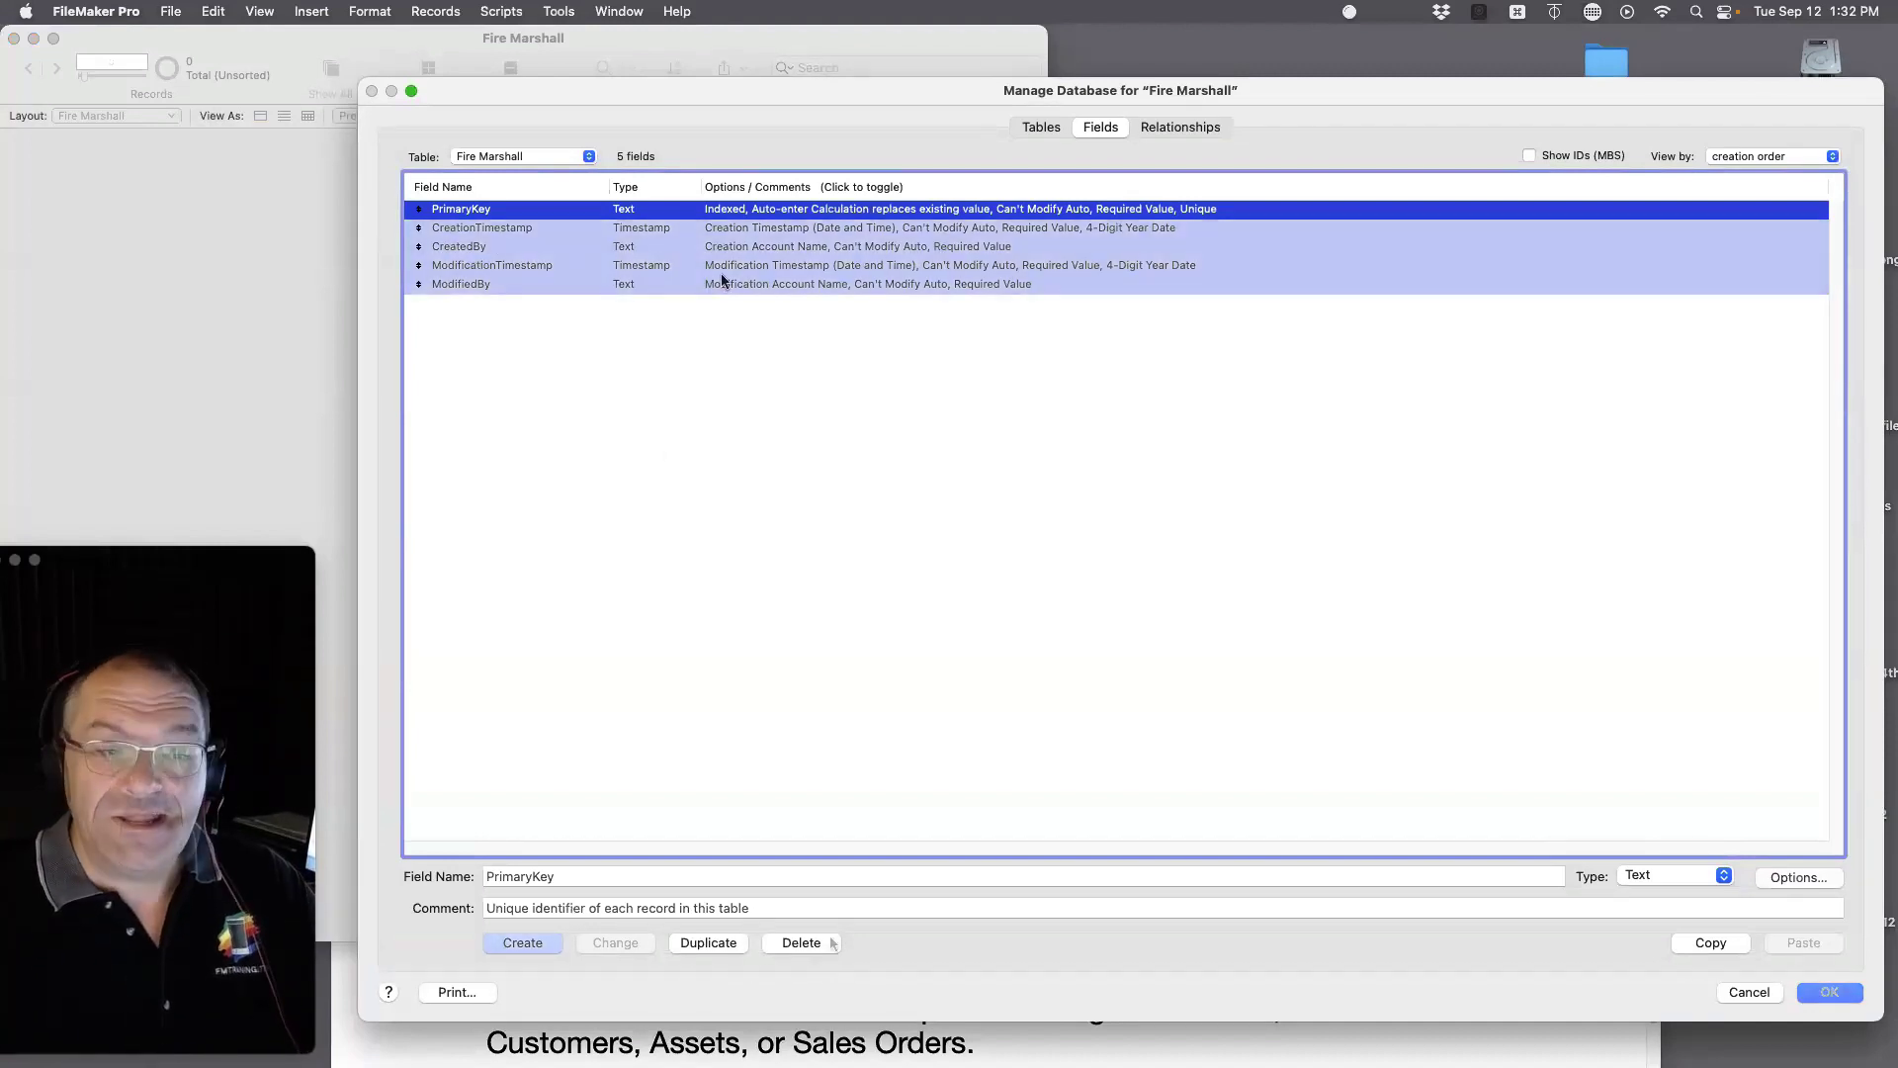
left_click(821, 941)
left_click(524, 324)
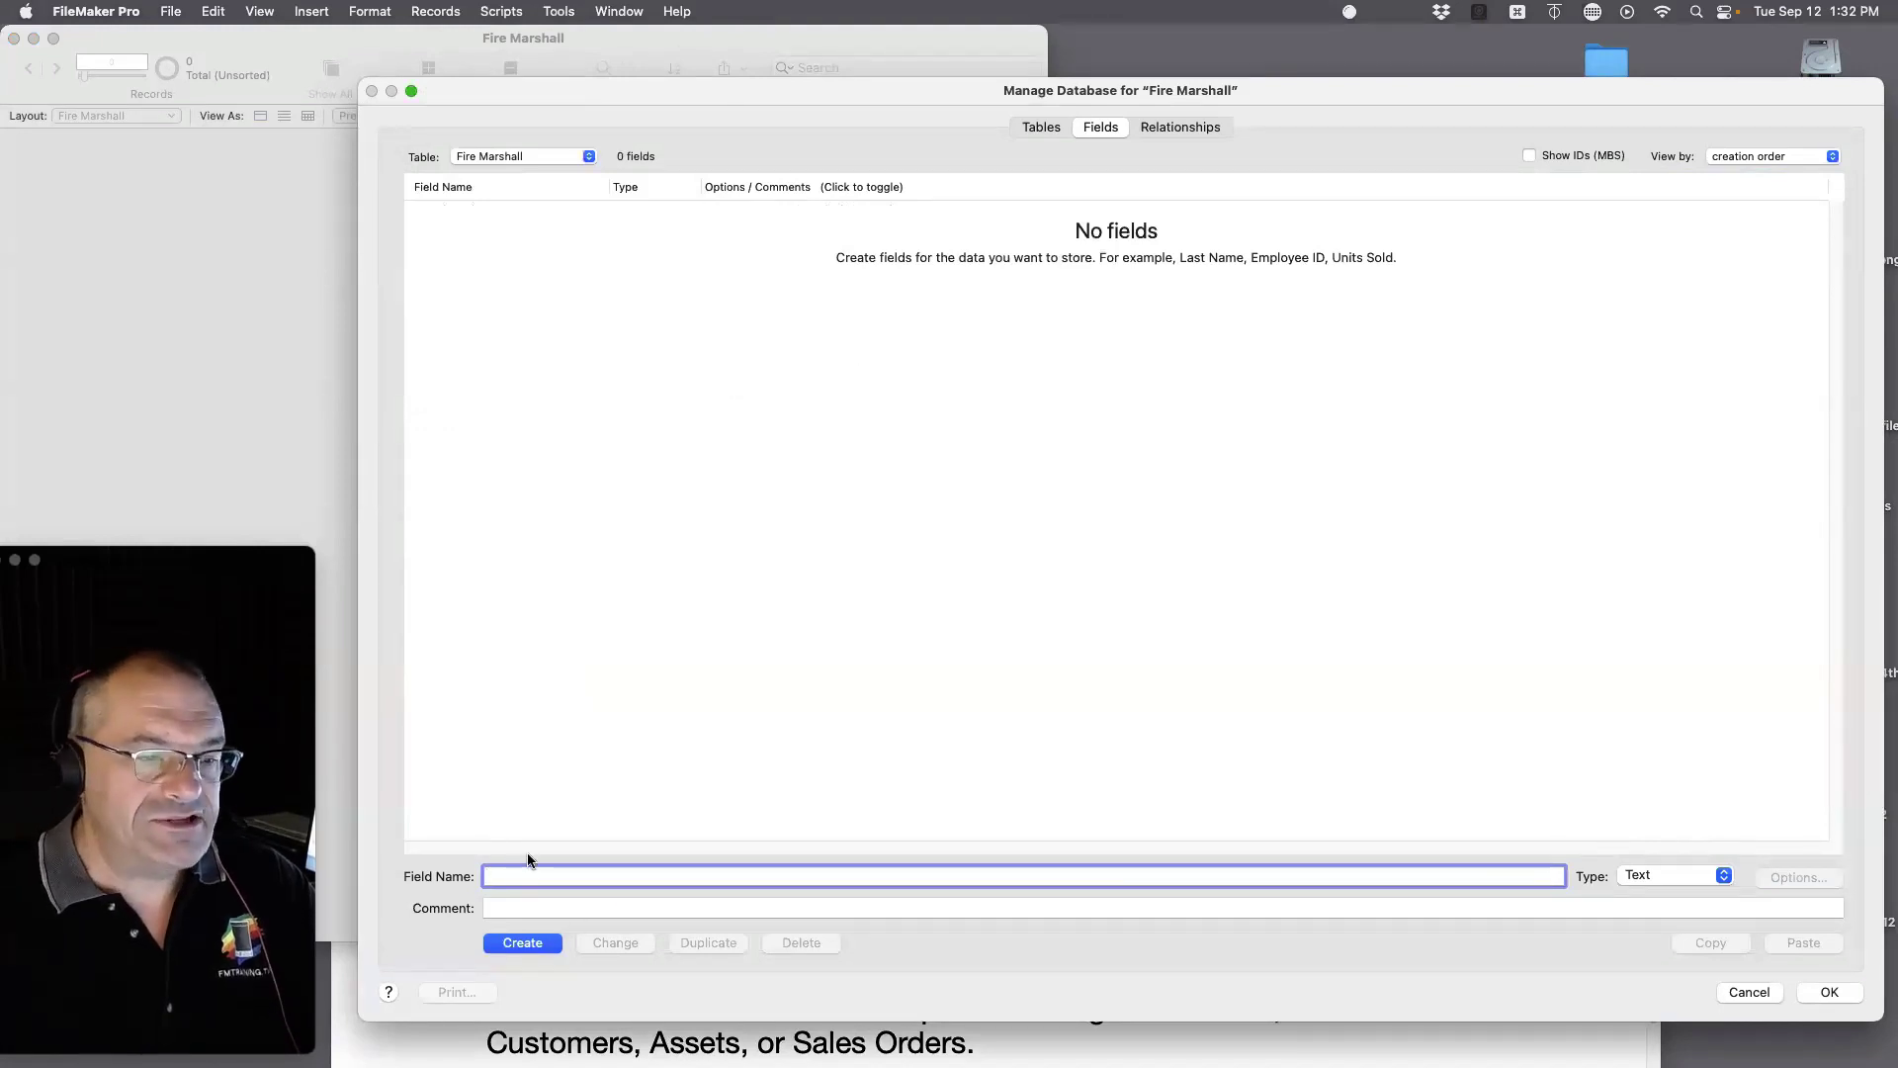
Step: Rename the Fire Marshall table to Property
left_click(1045, 129)
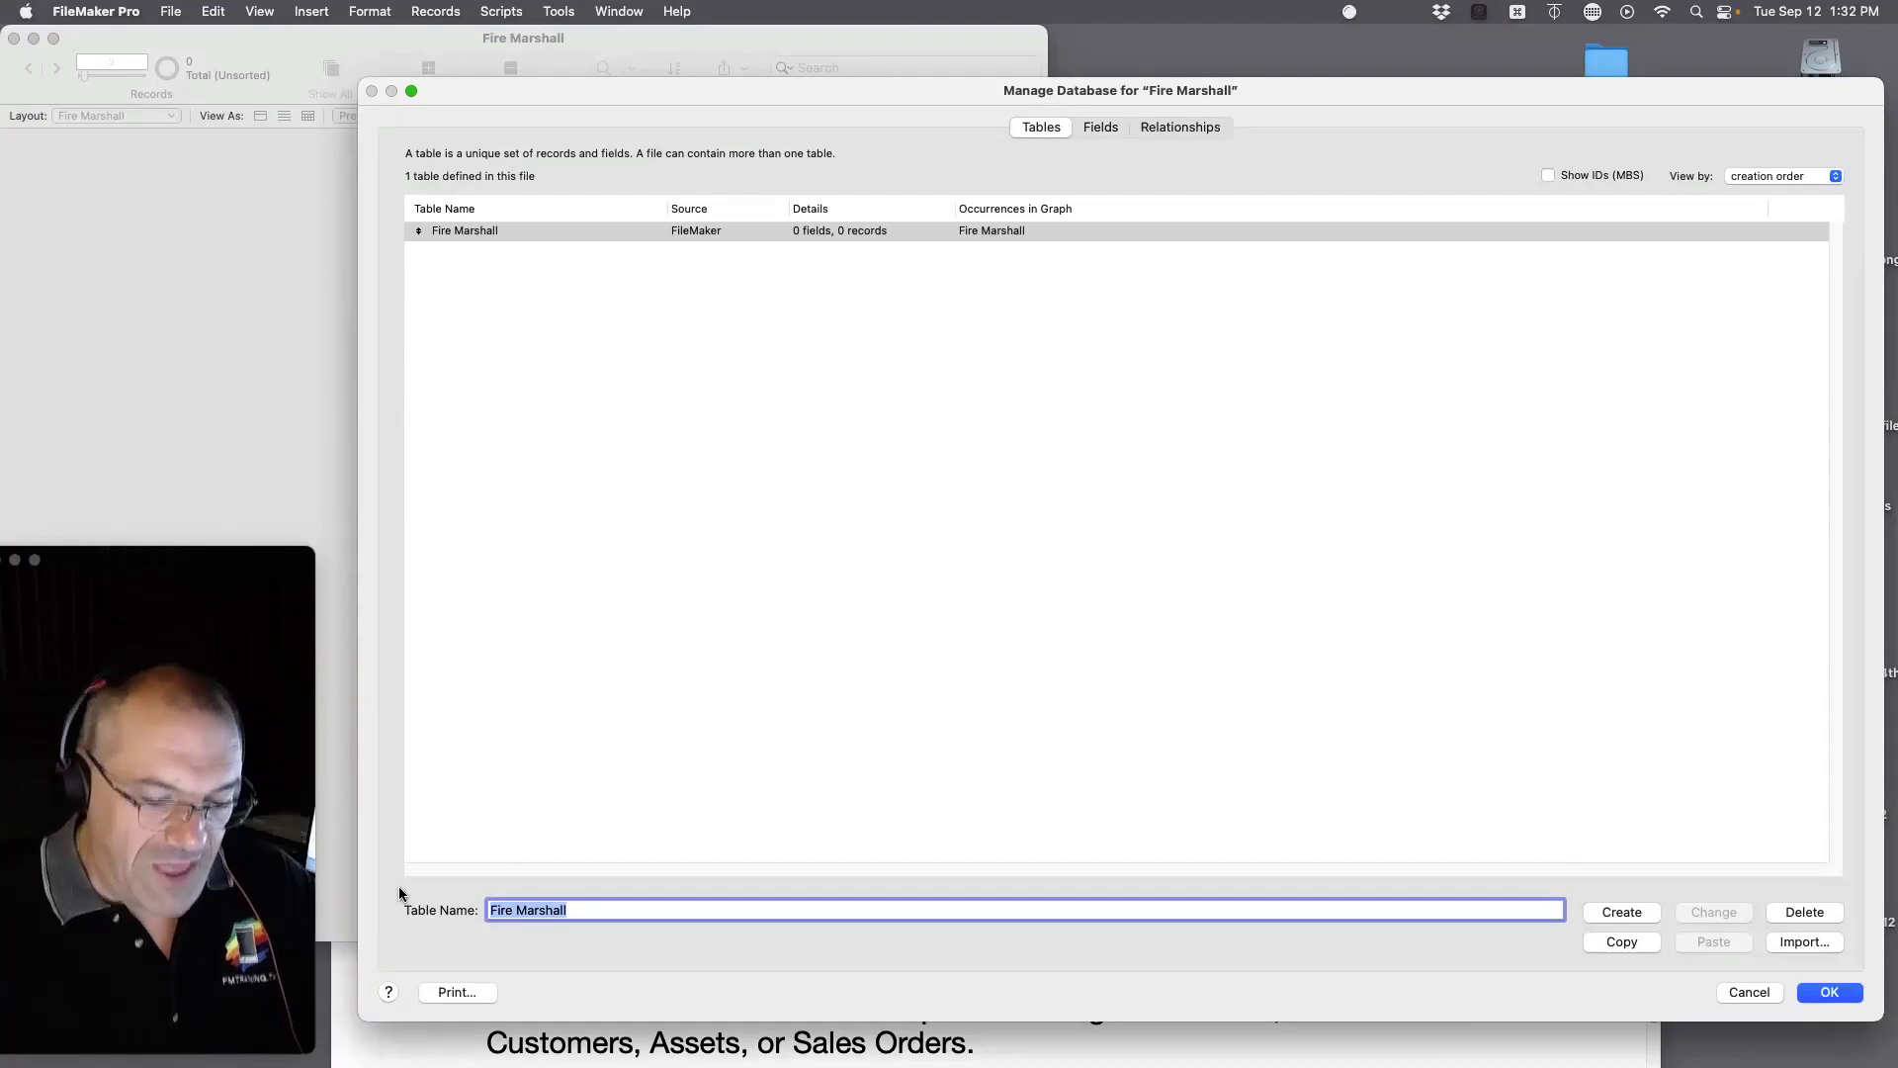
type("Property")
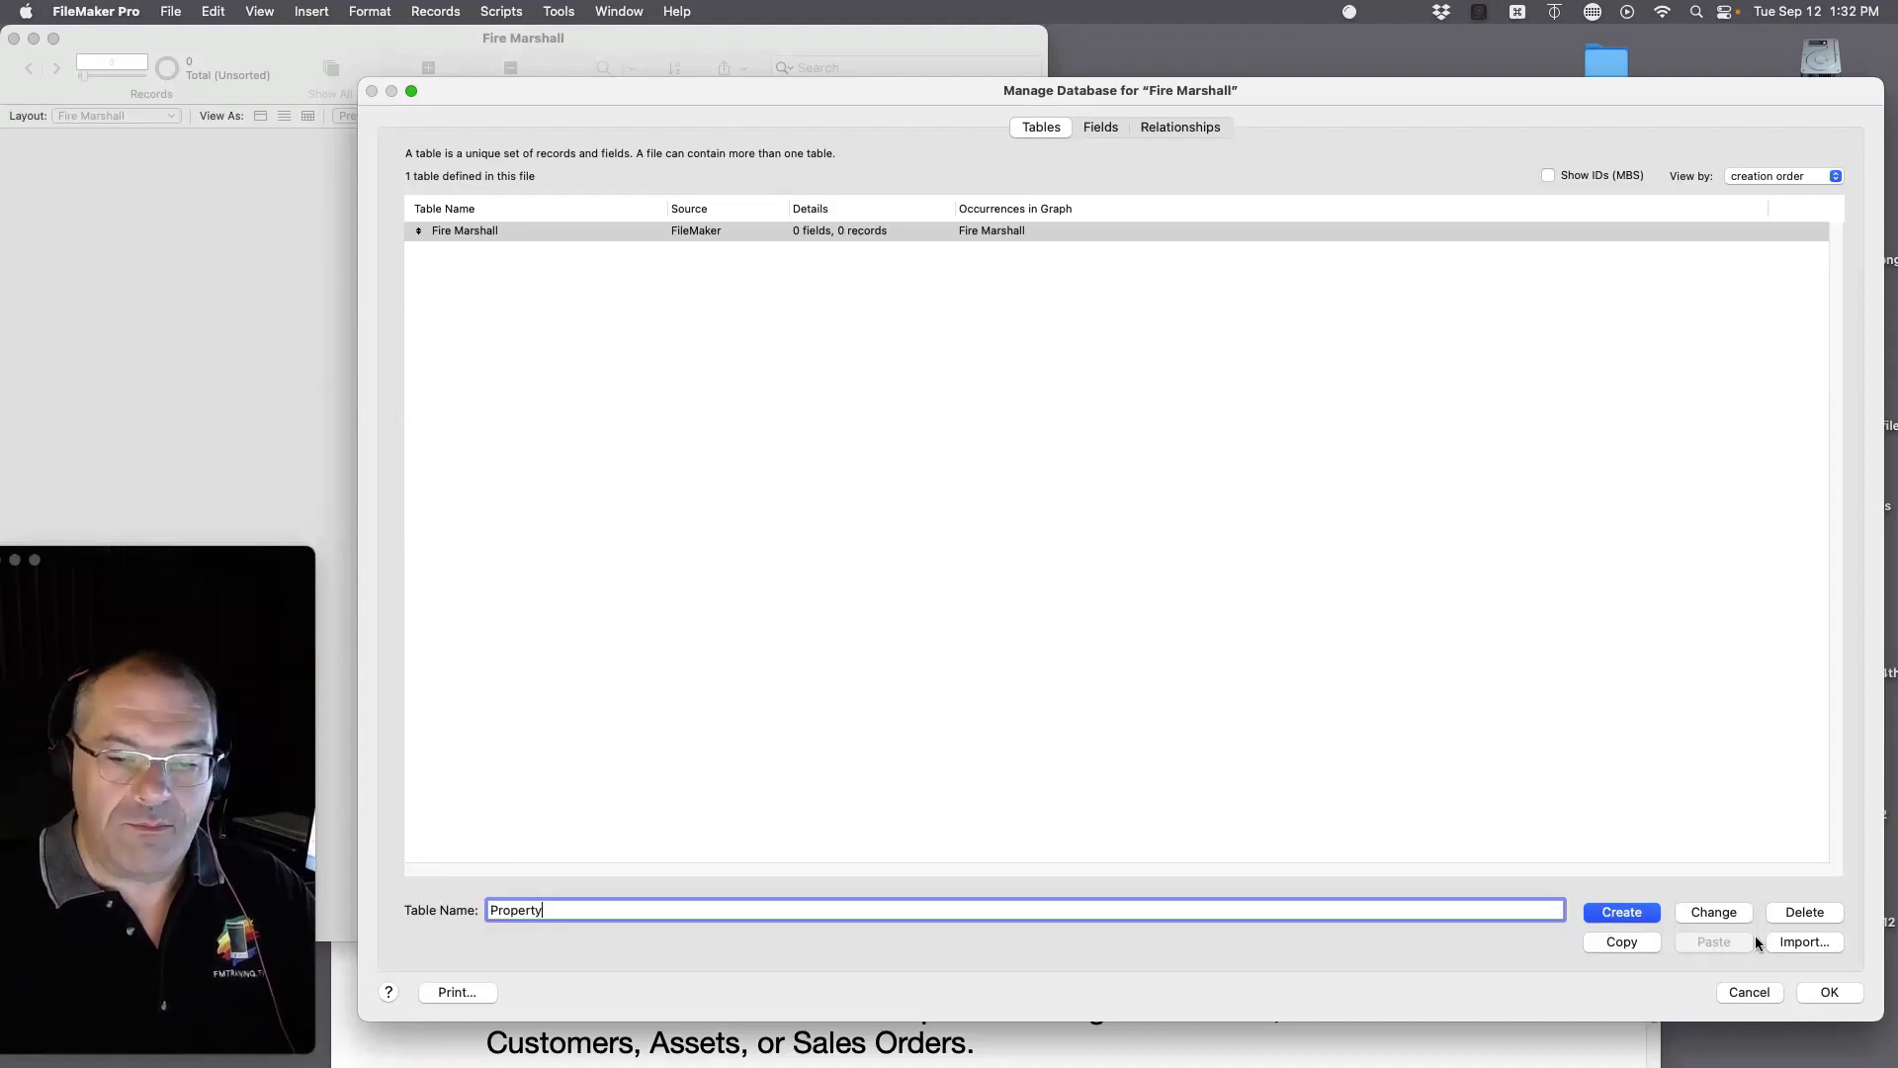
left_click(1715, 911)
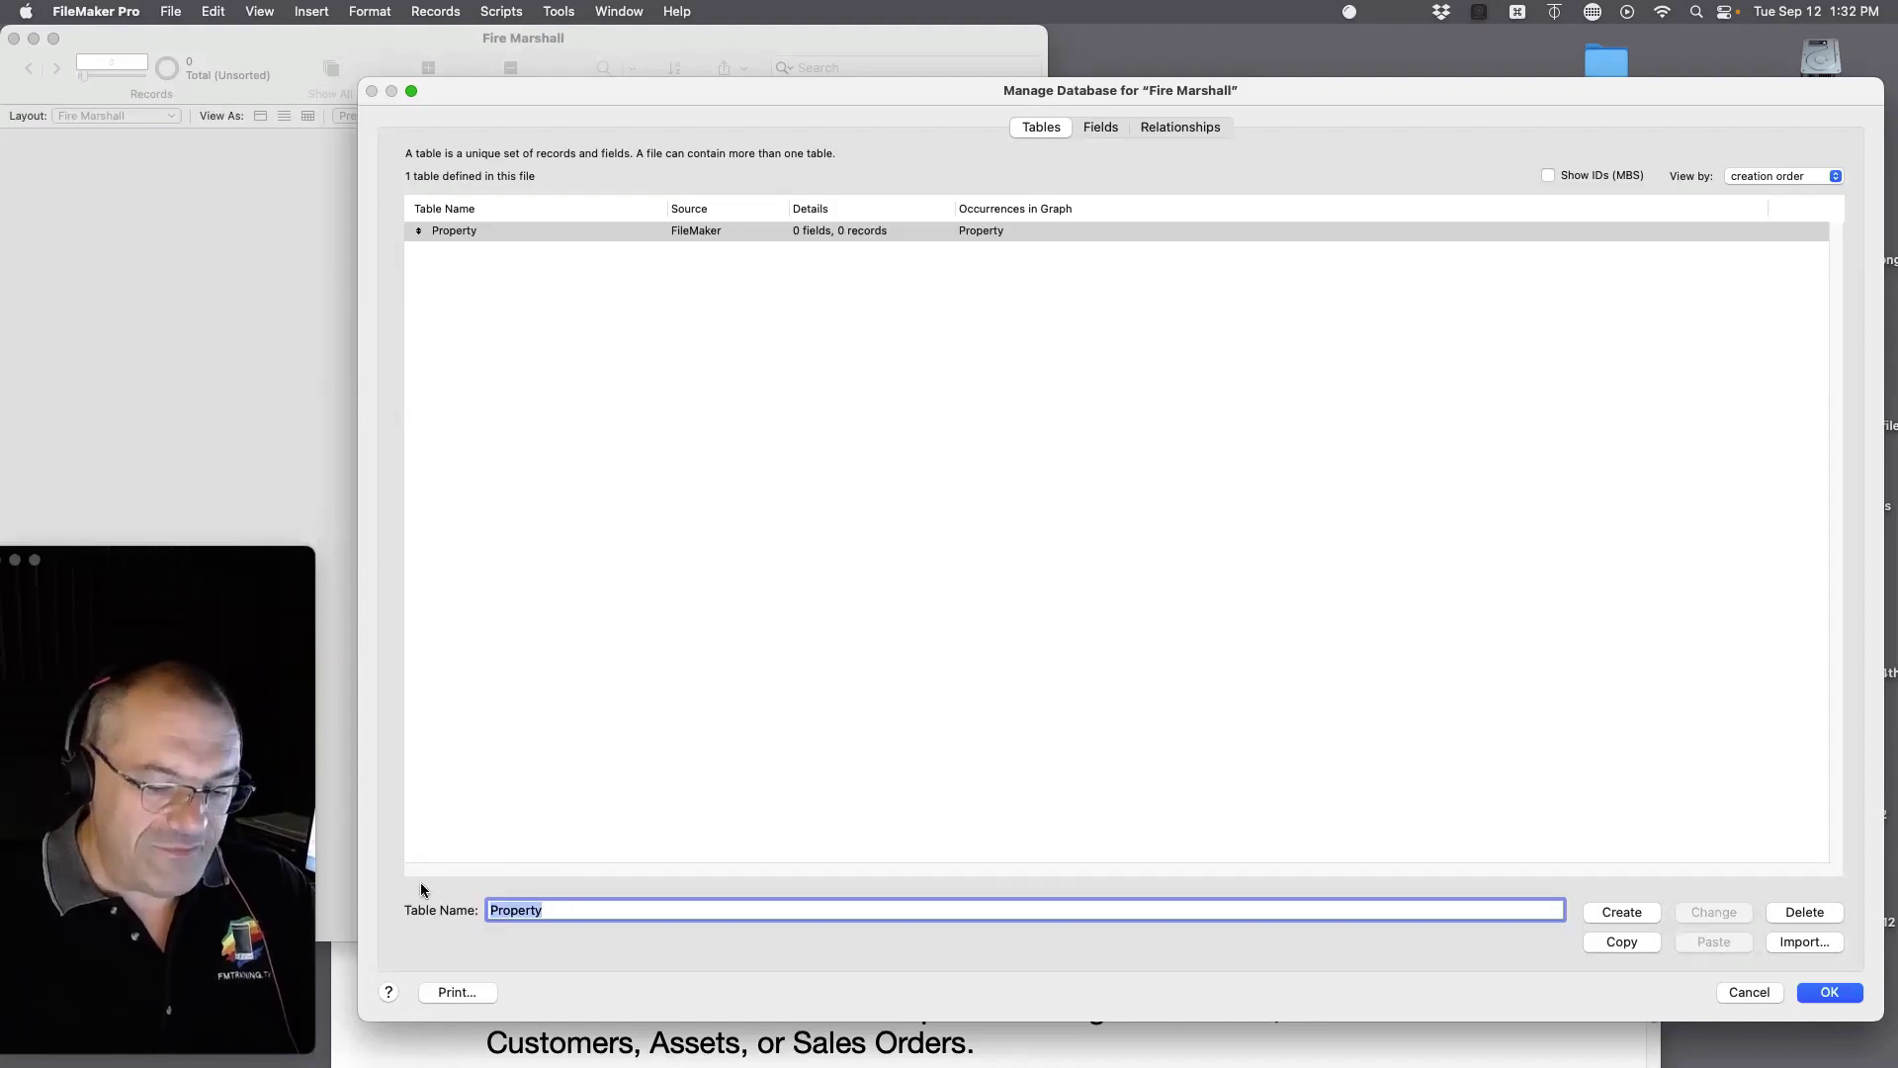
Step: Create a second table named Inspections
key("BackSpace")
type("Insp")
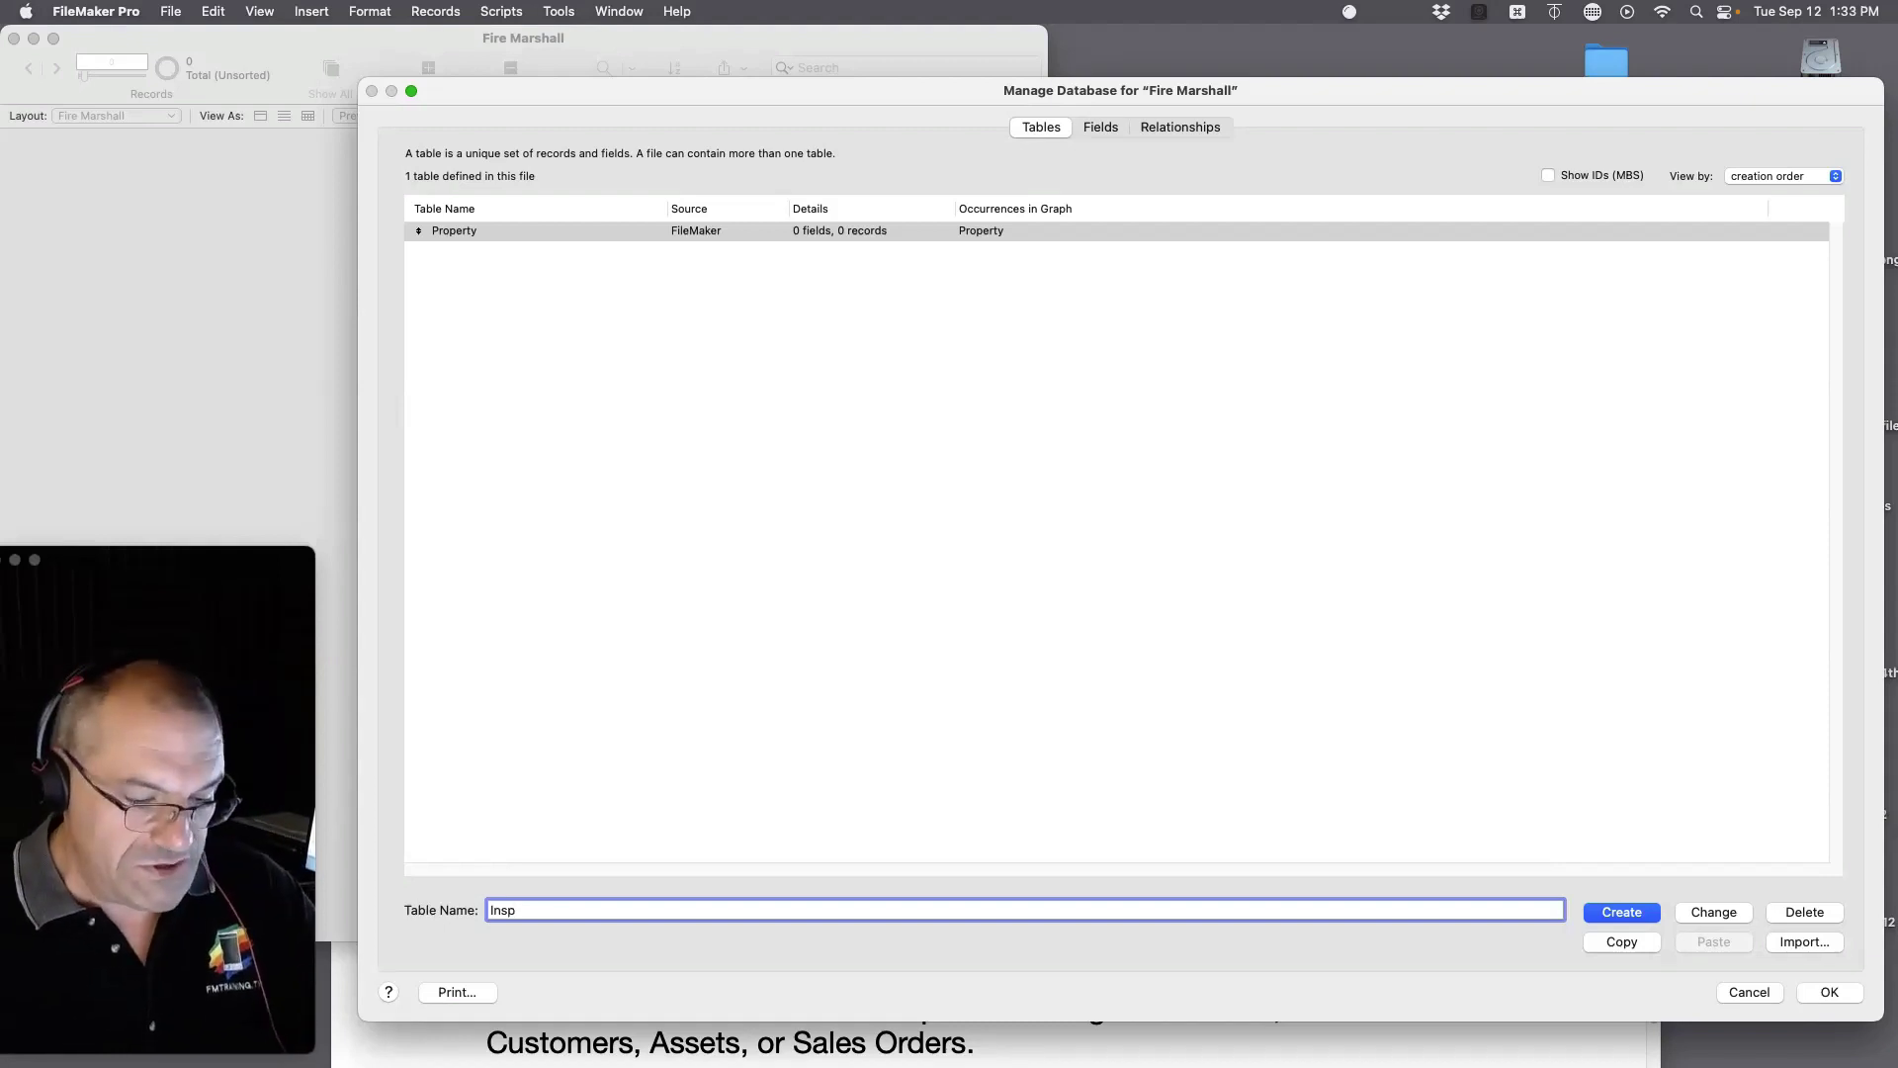
type("ections")
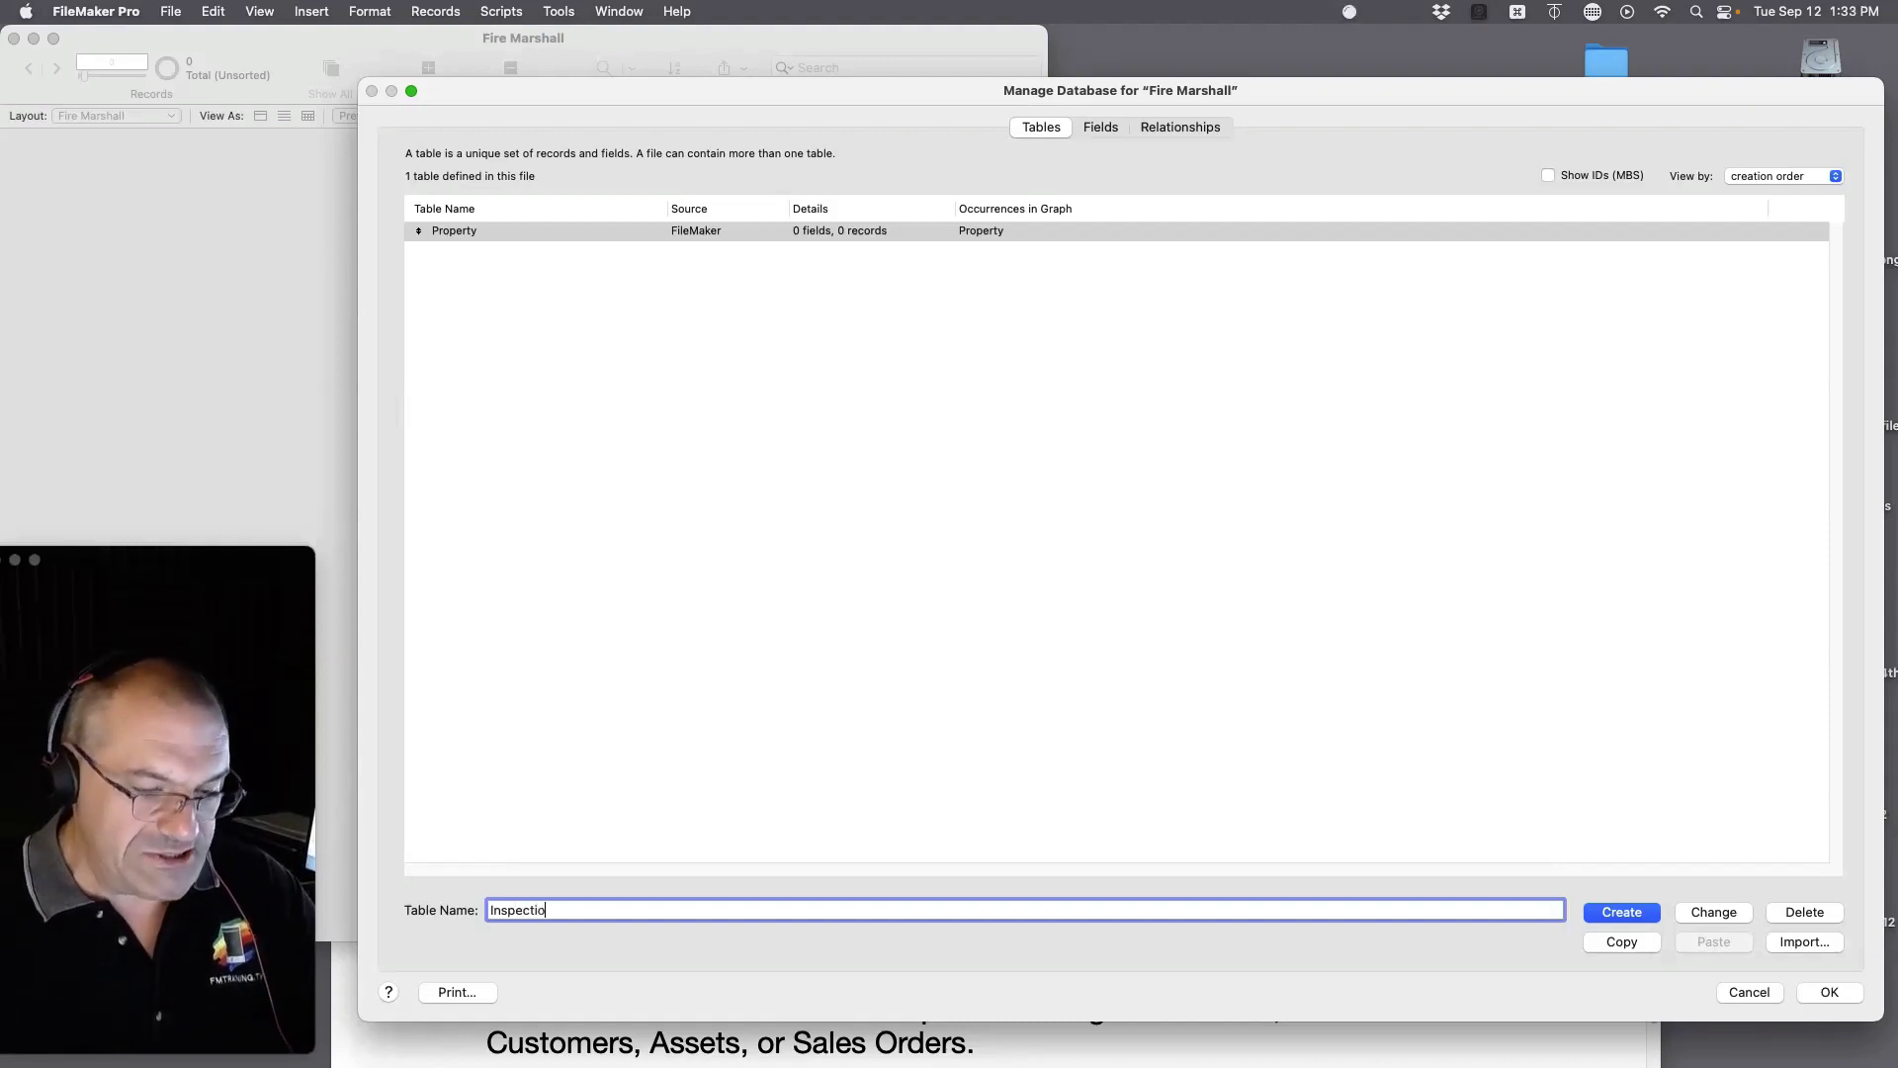
key("Return")
type("Inspectors")
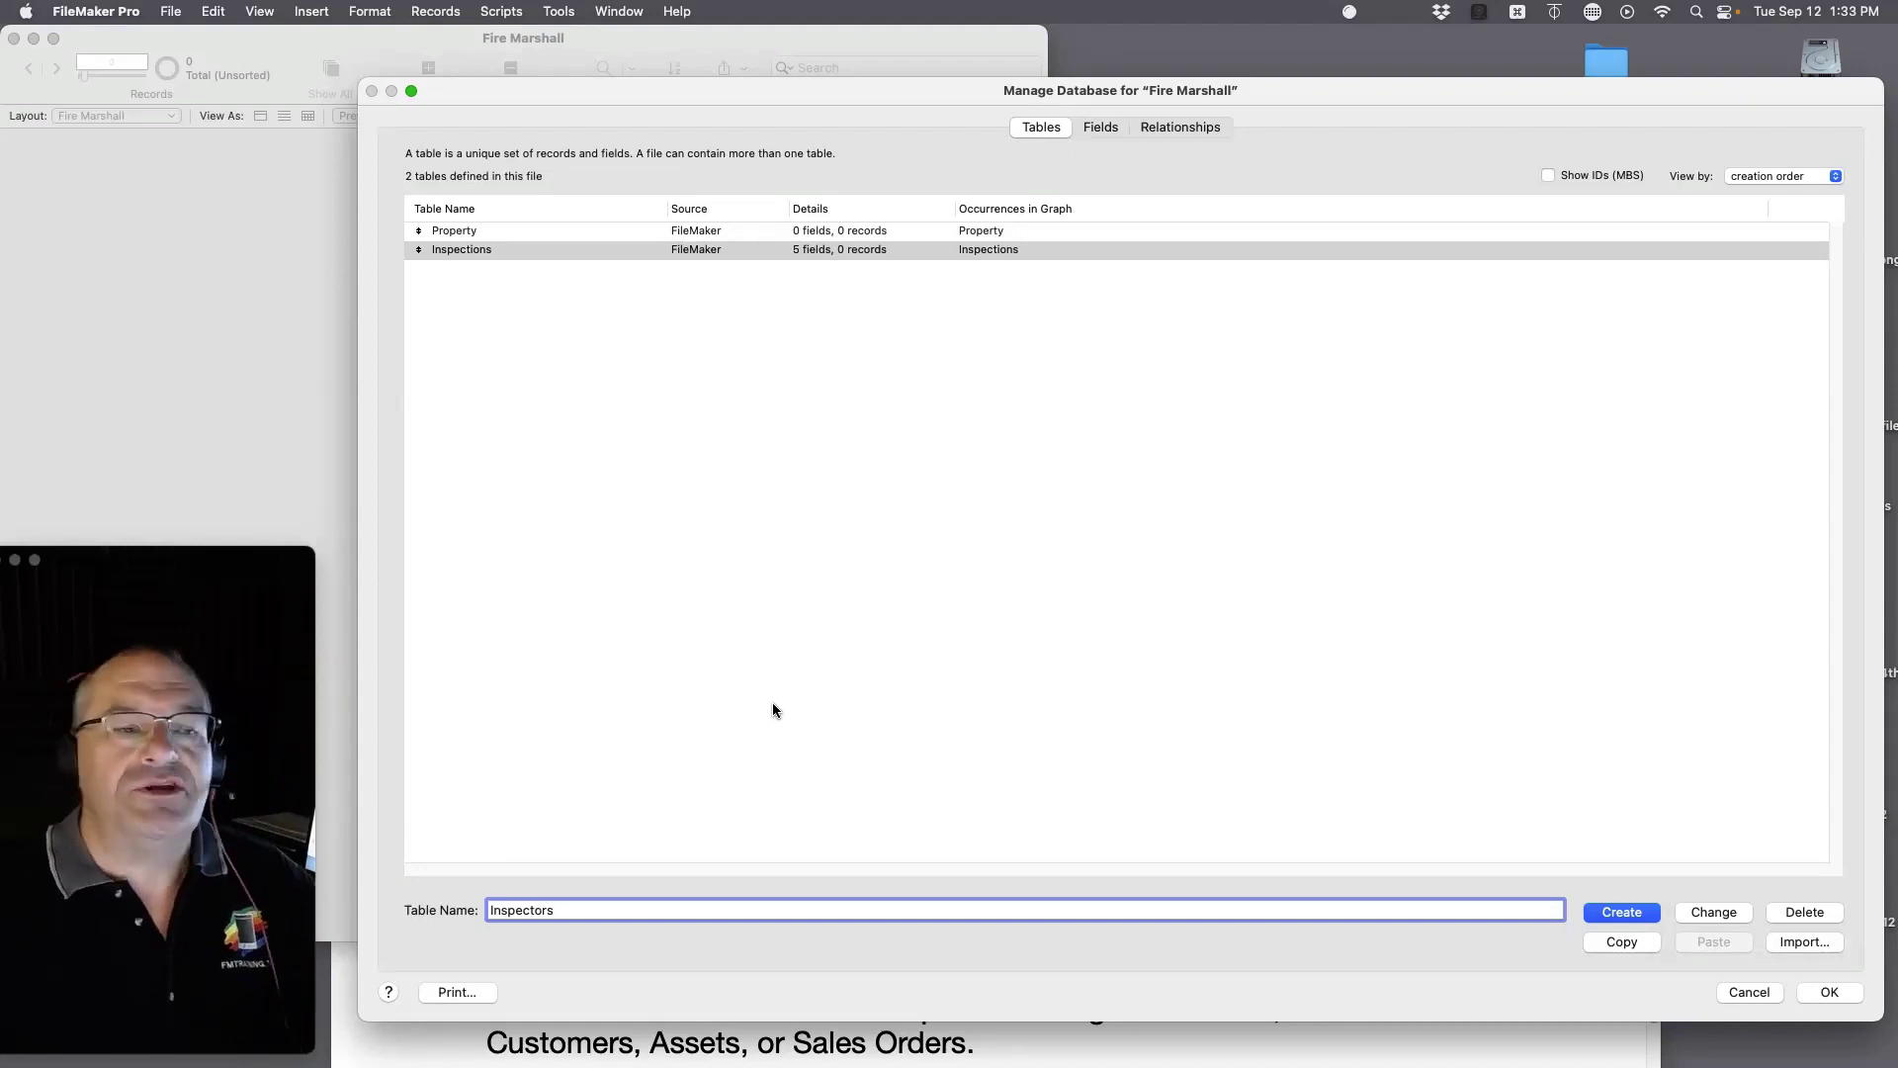
Step: Create the Inspectors table, then add Address and Owner Name First fields to Property
left_click(1622, 914)
double_click(453, 231)
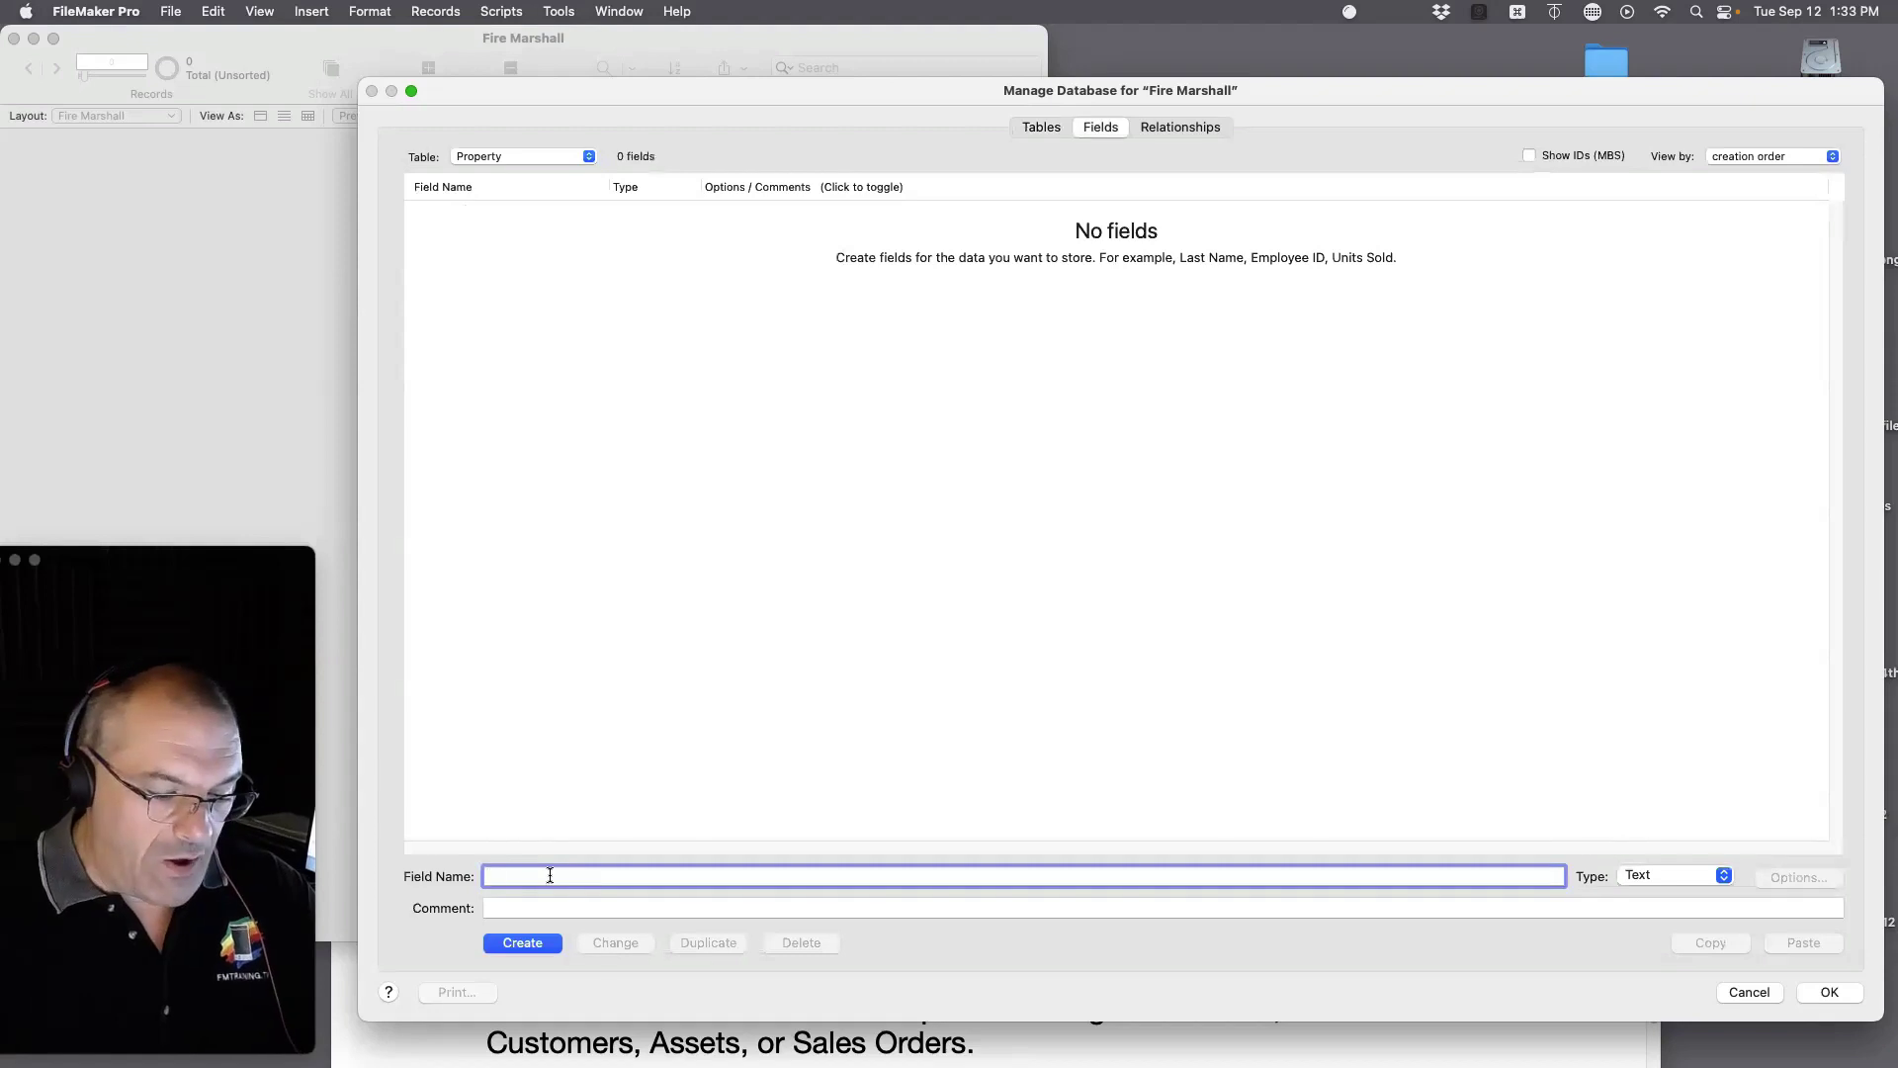
type("Address")
key("Return")
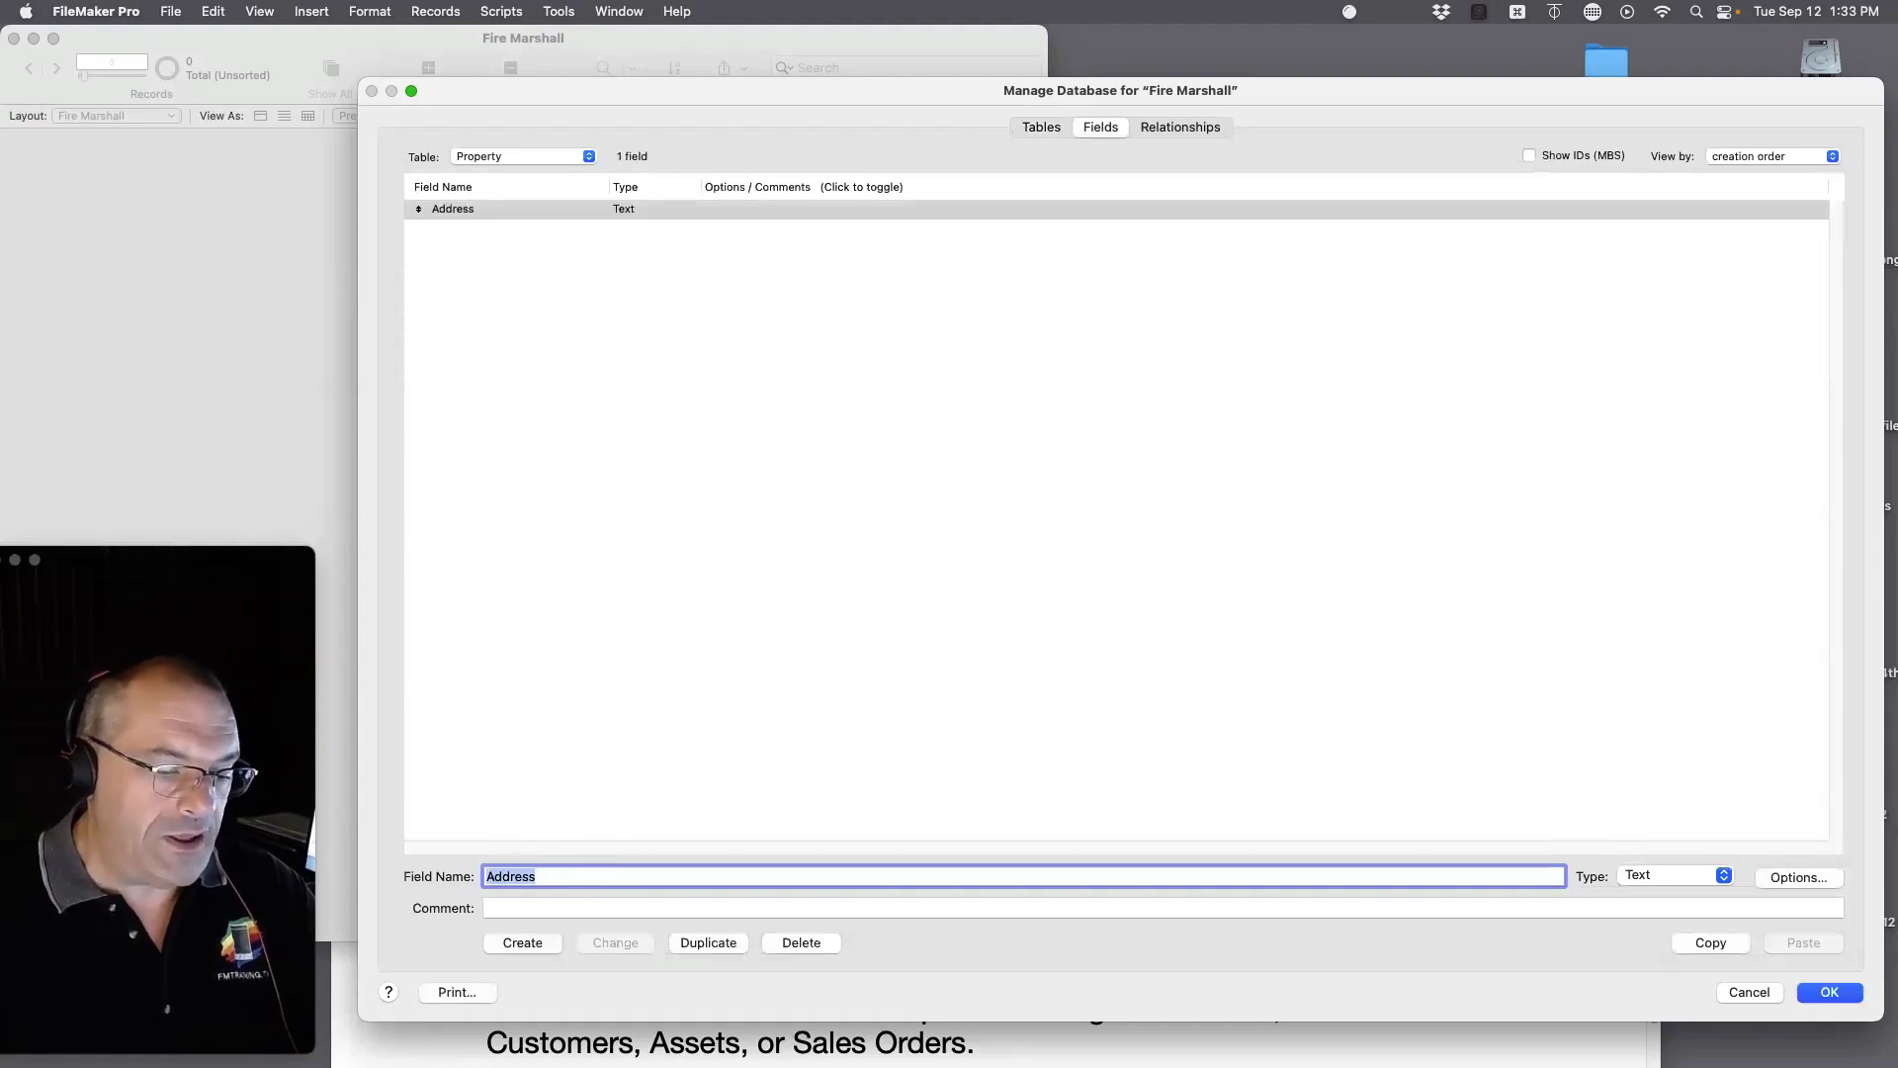
type("Owner Name ")
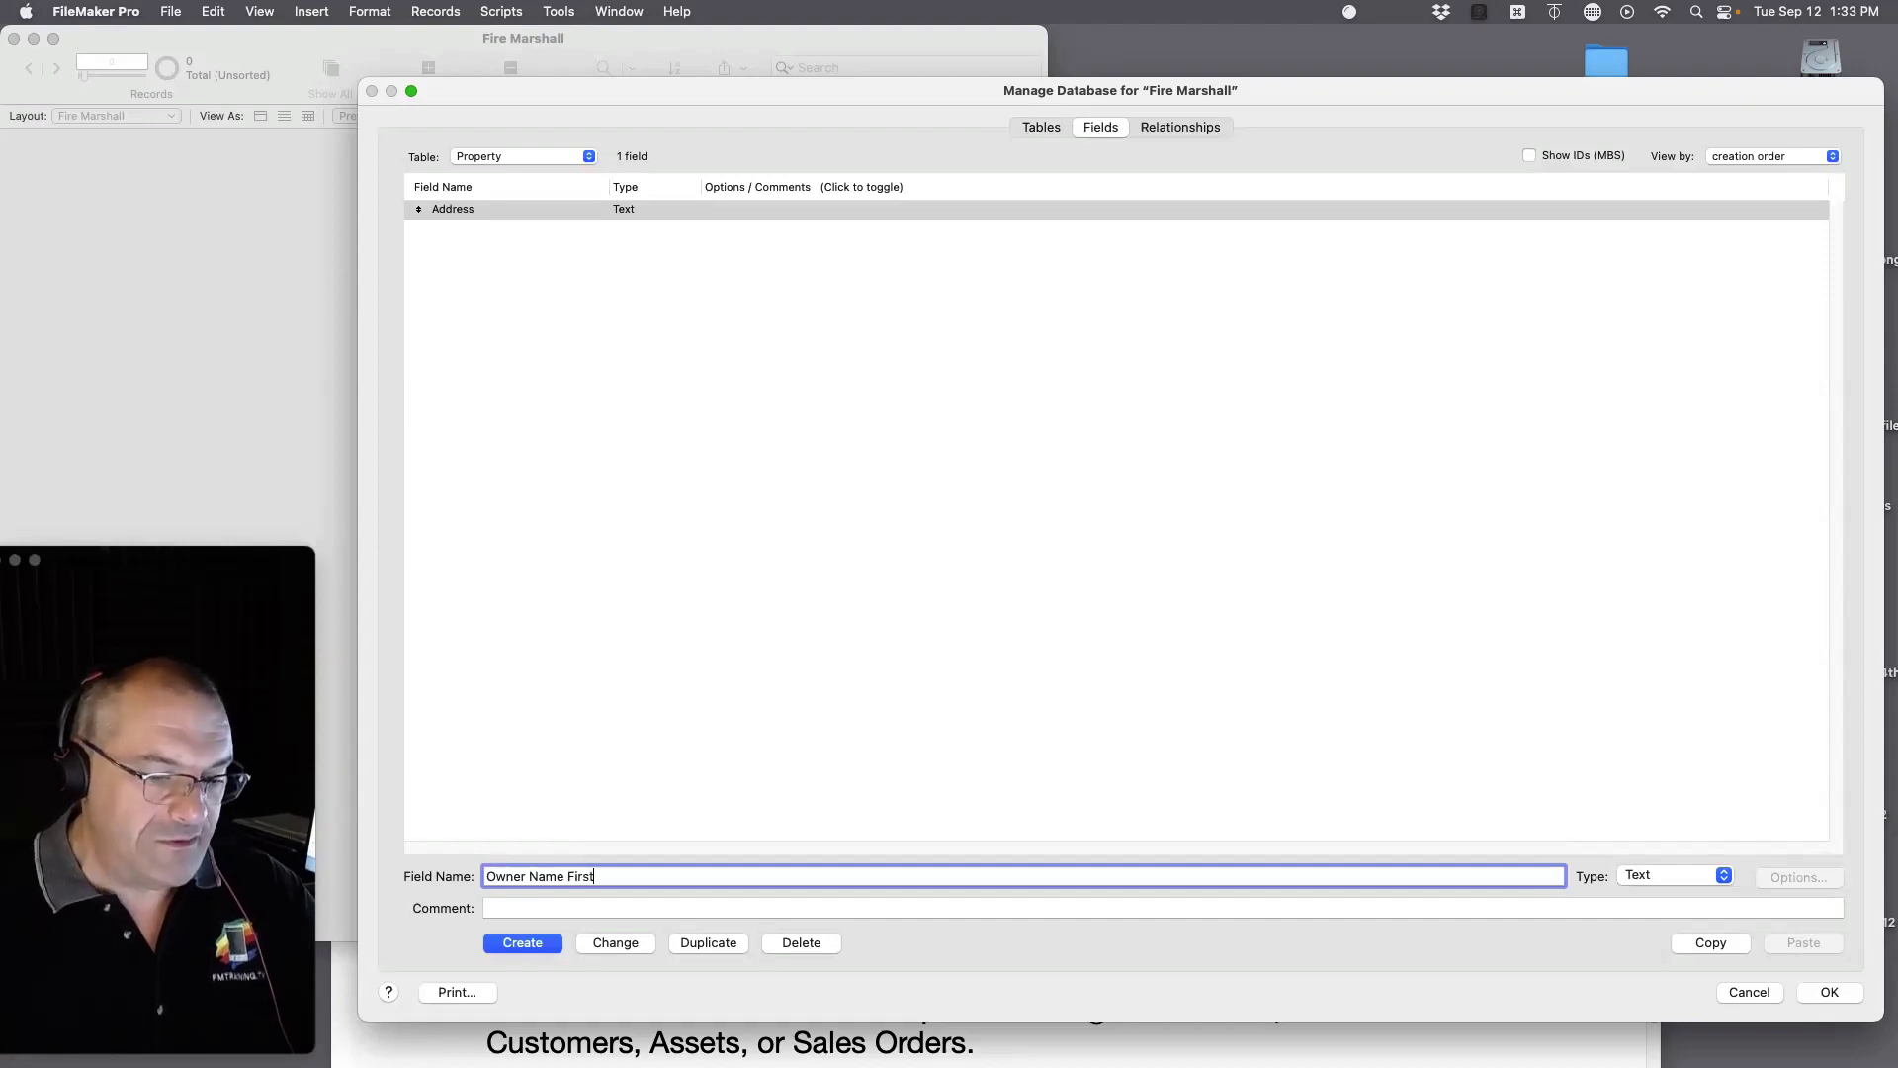
type("First")
key("Return")
Step: Add Owner Name Last, Photo and GPS Coordinates fields to the Property table
double_click(584, 874)
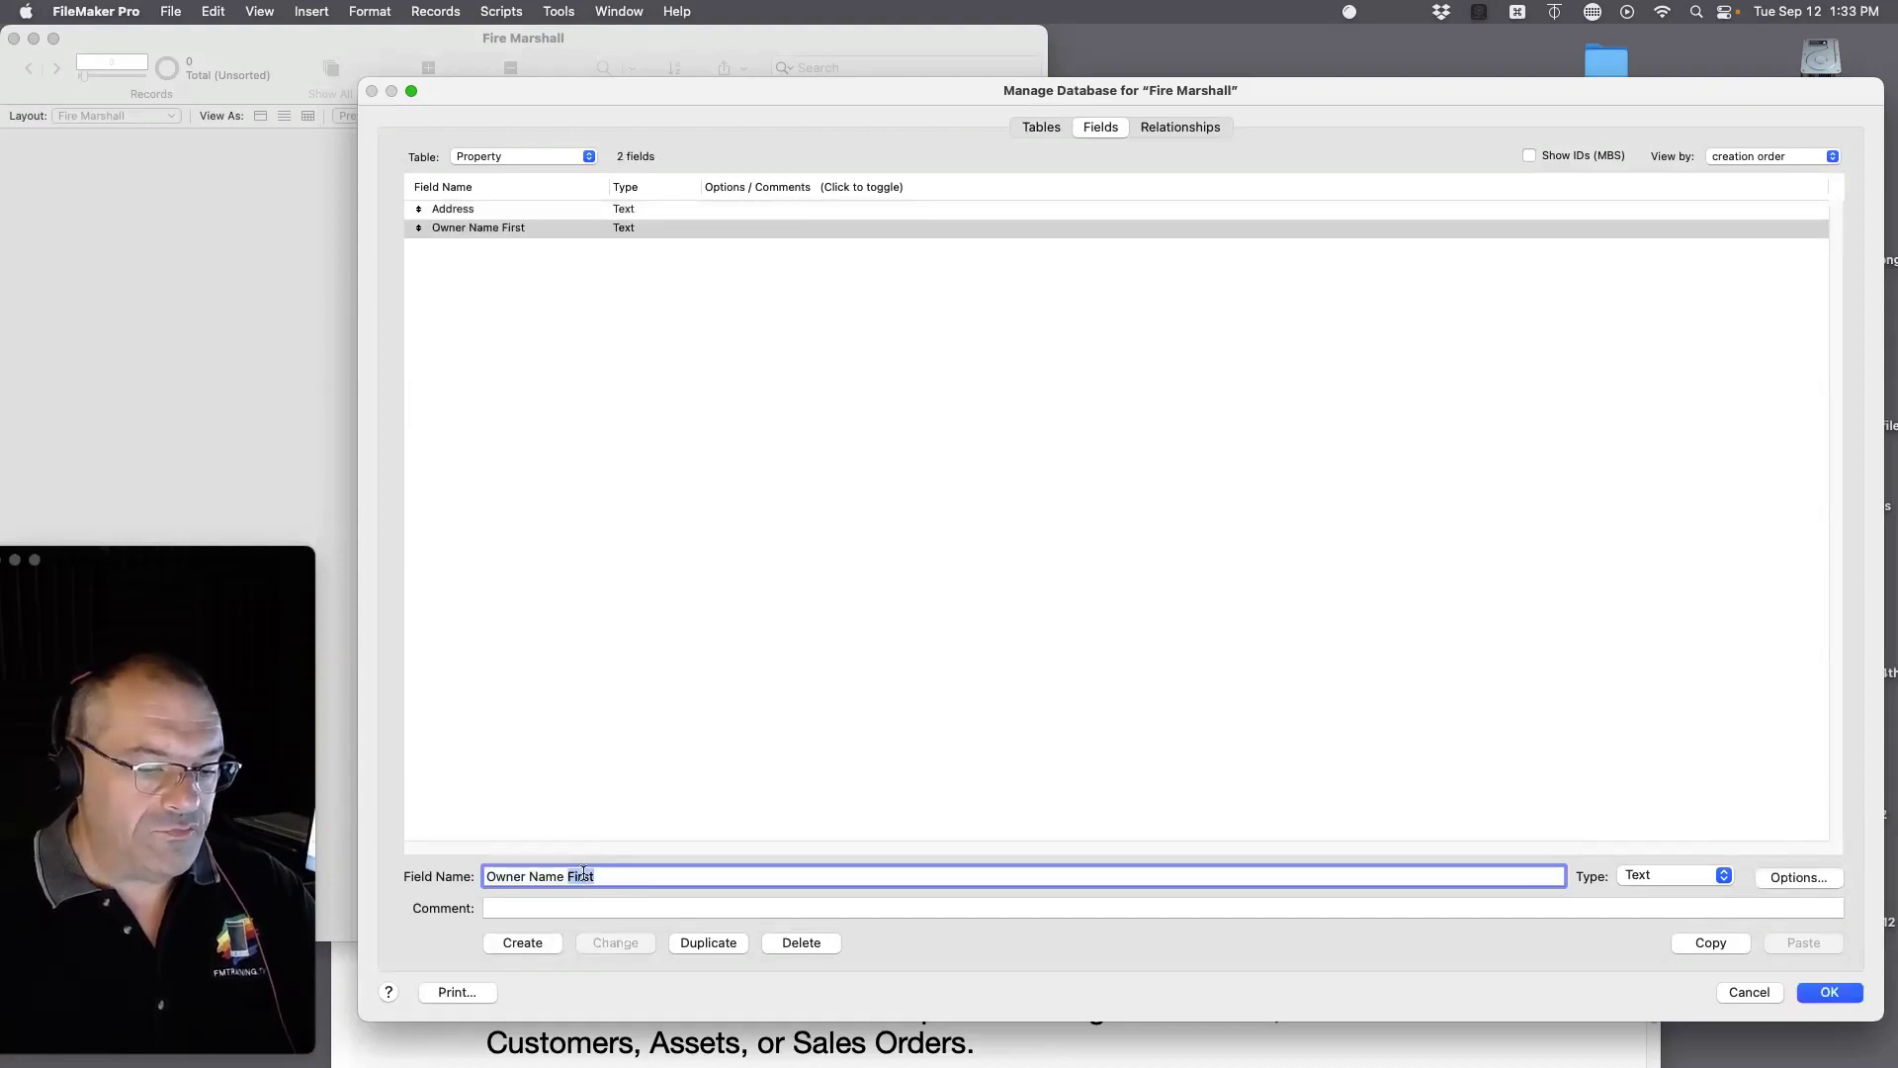
key("BackSpace")
type("Last")
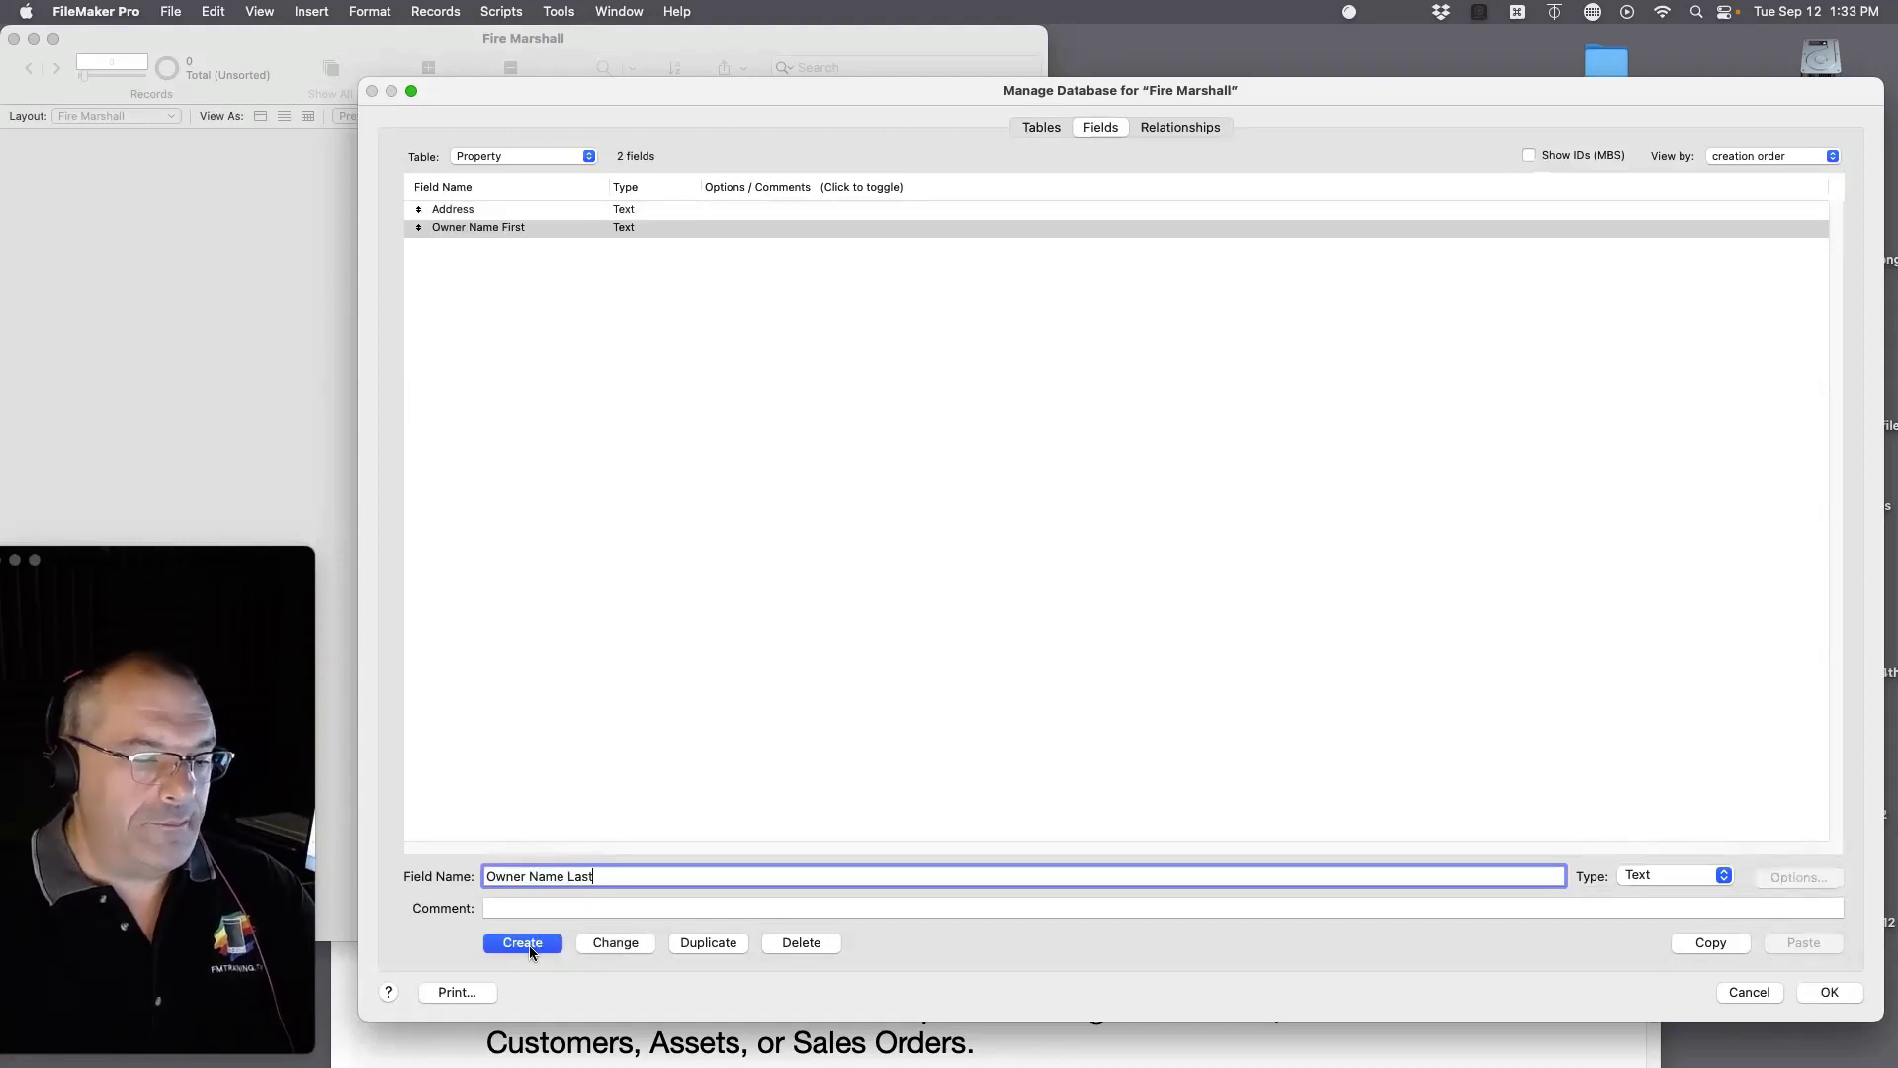
left_click(526, 946)
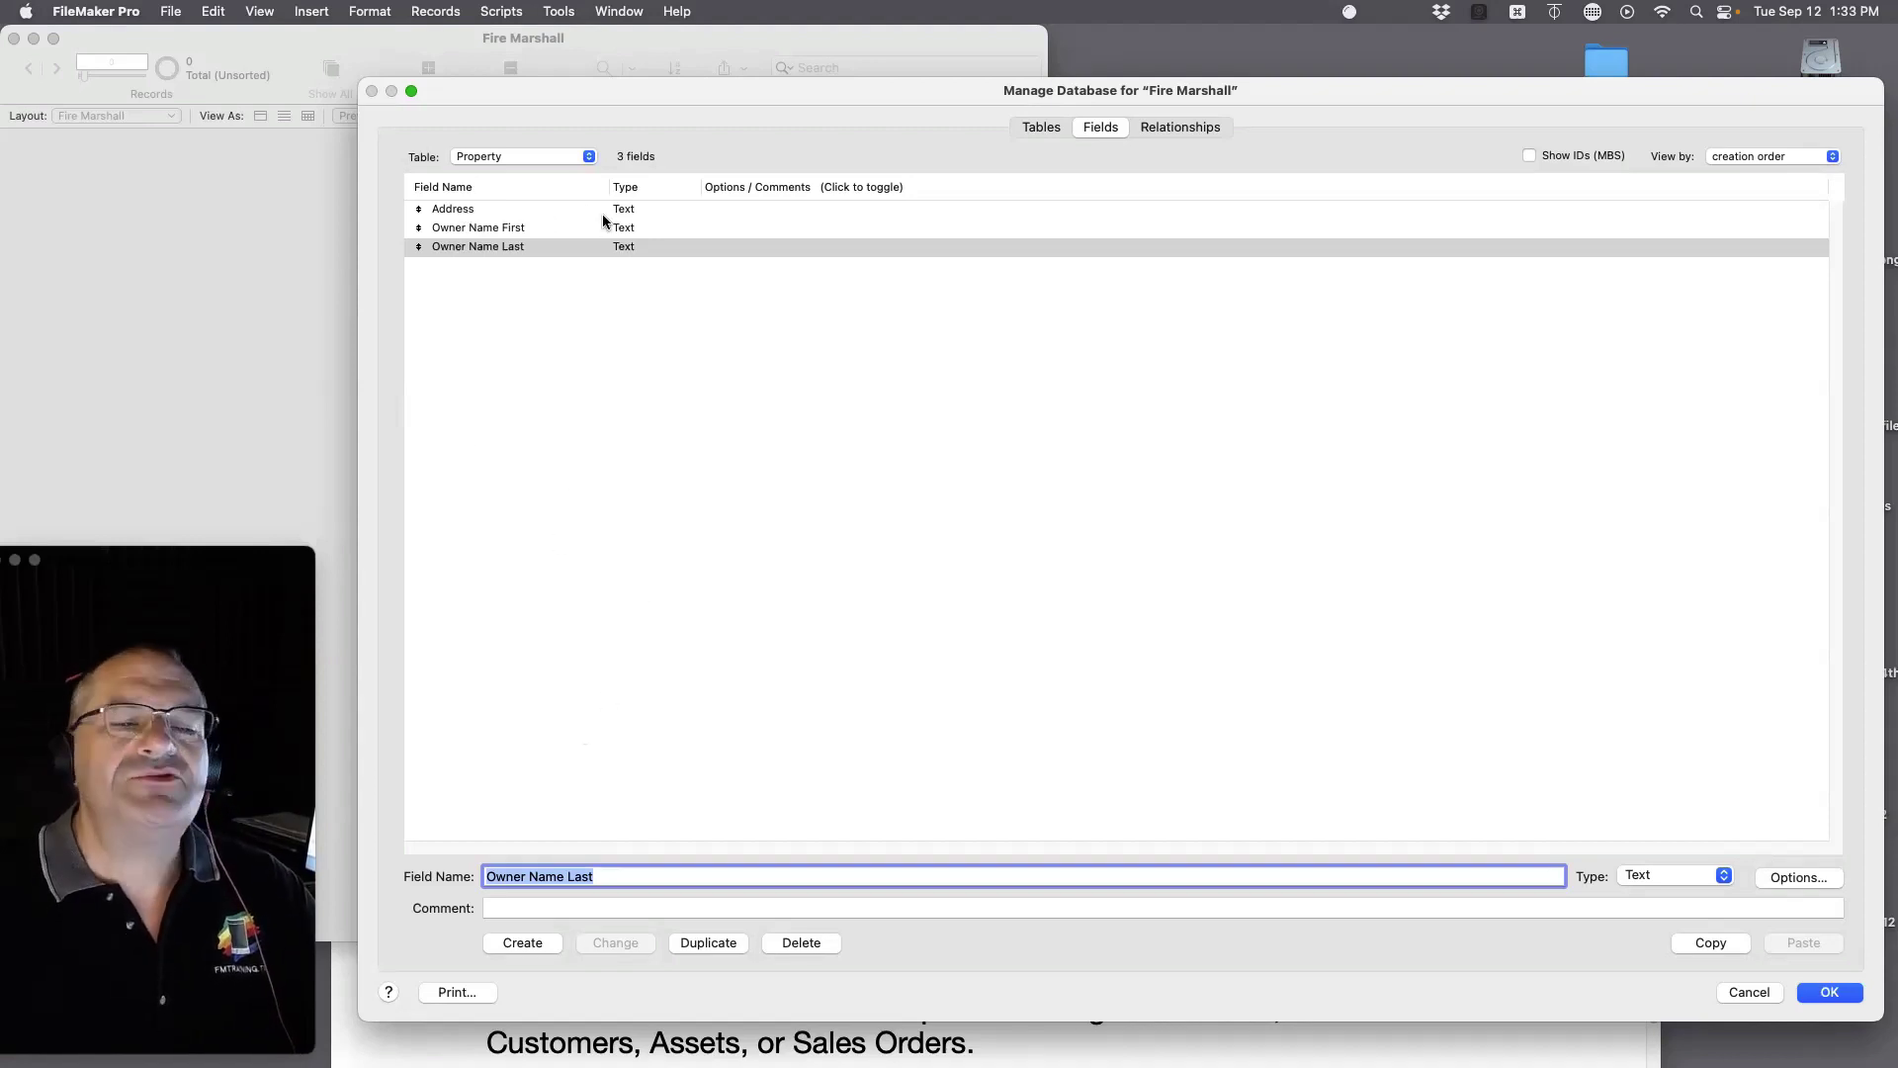
left_click(639, 874)
triple_click(639, 873)
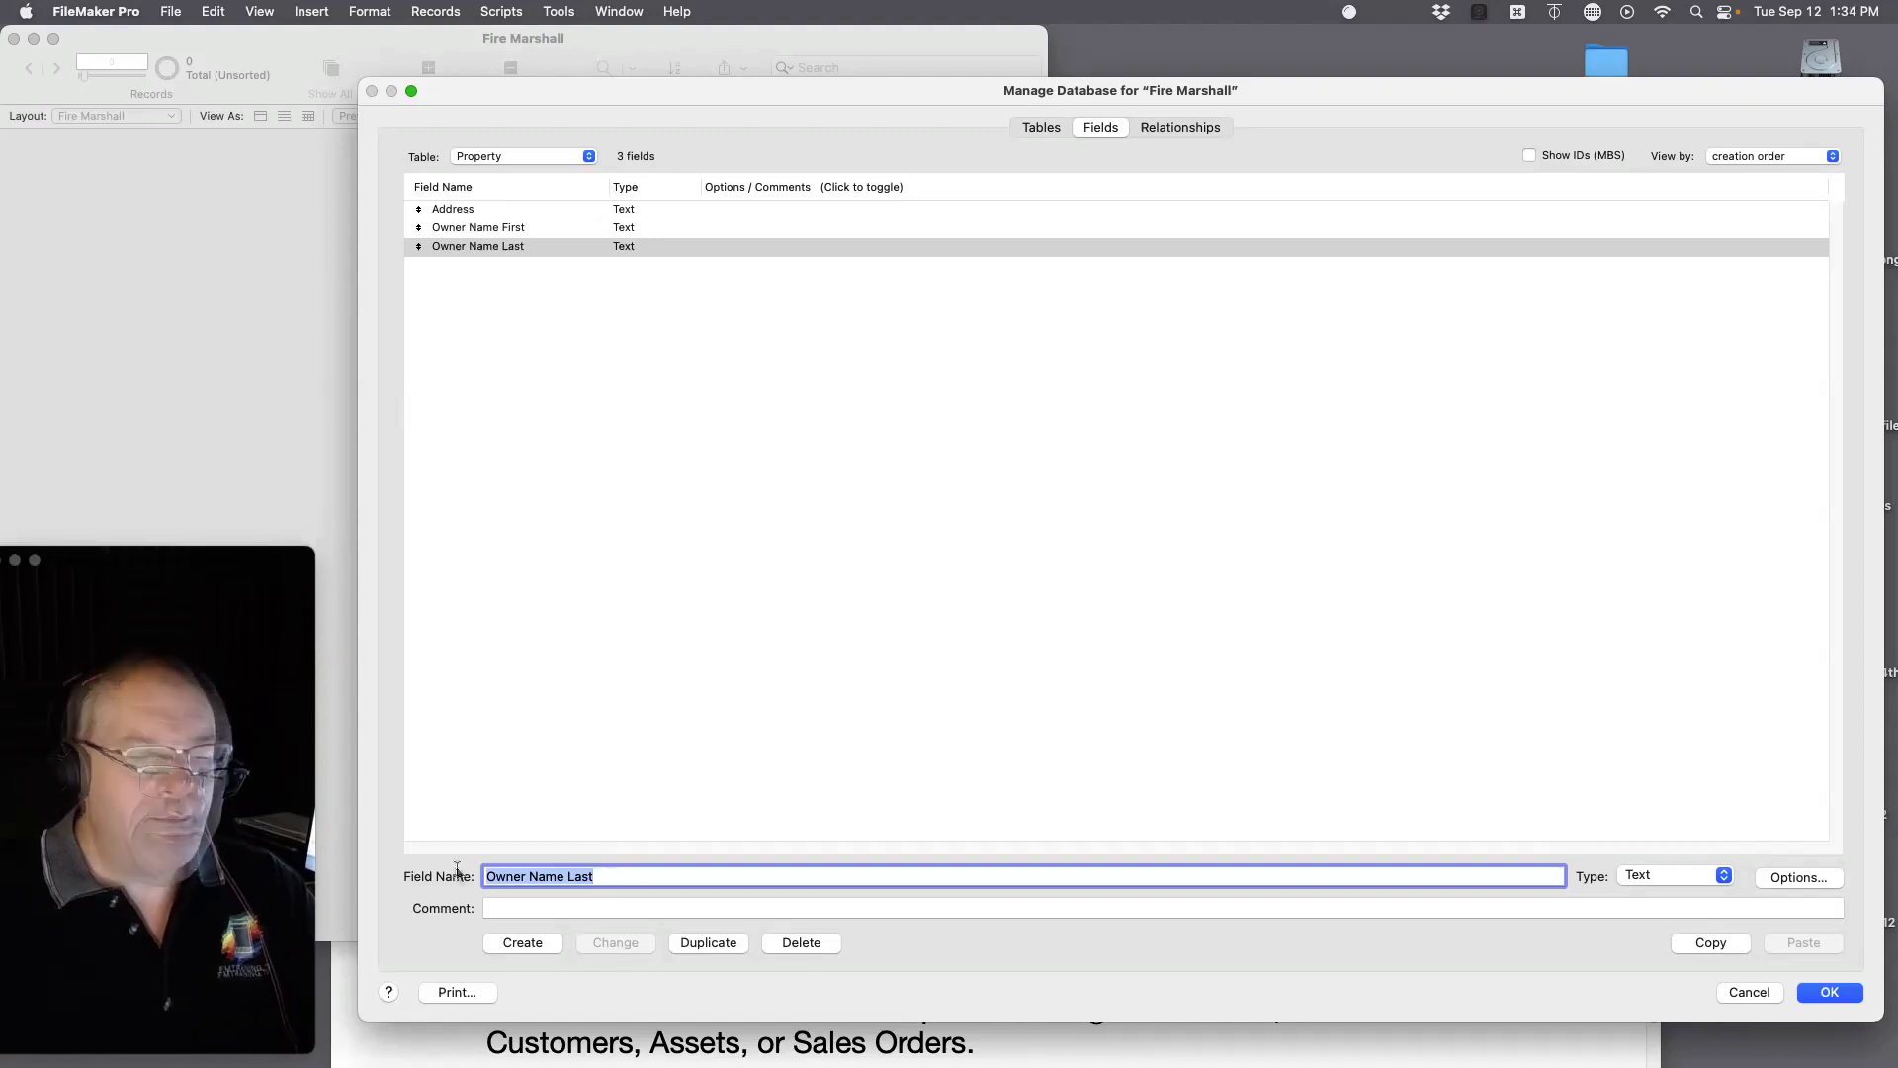
type("Ph")
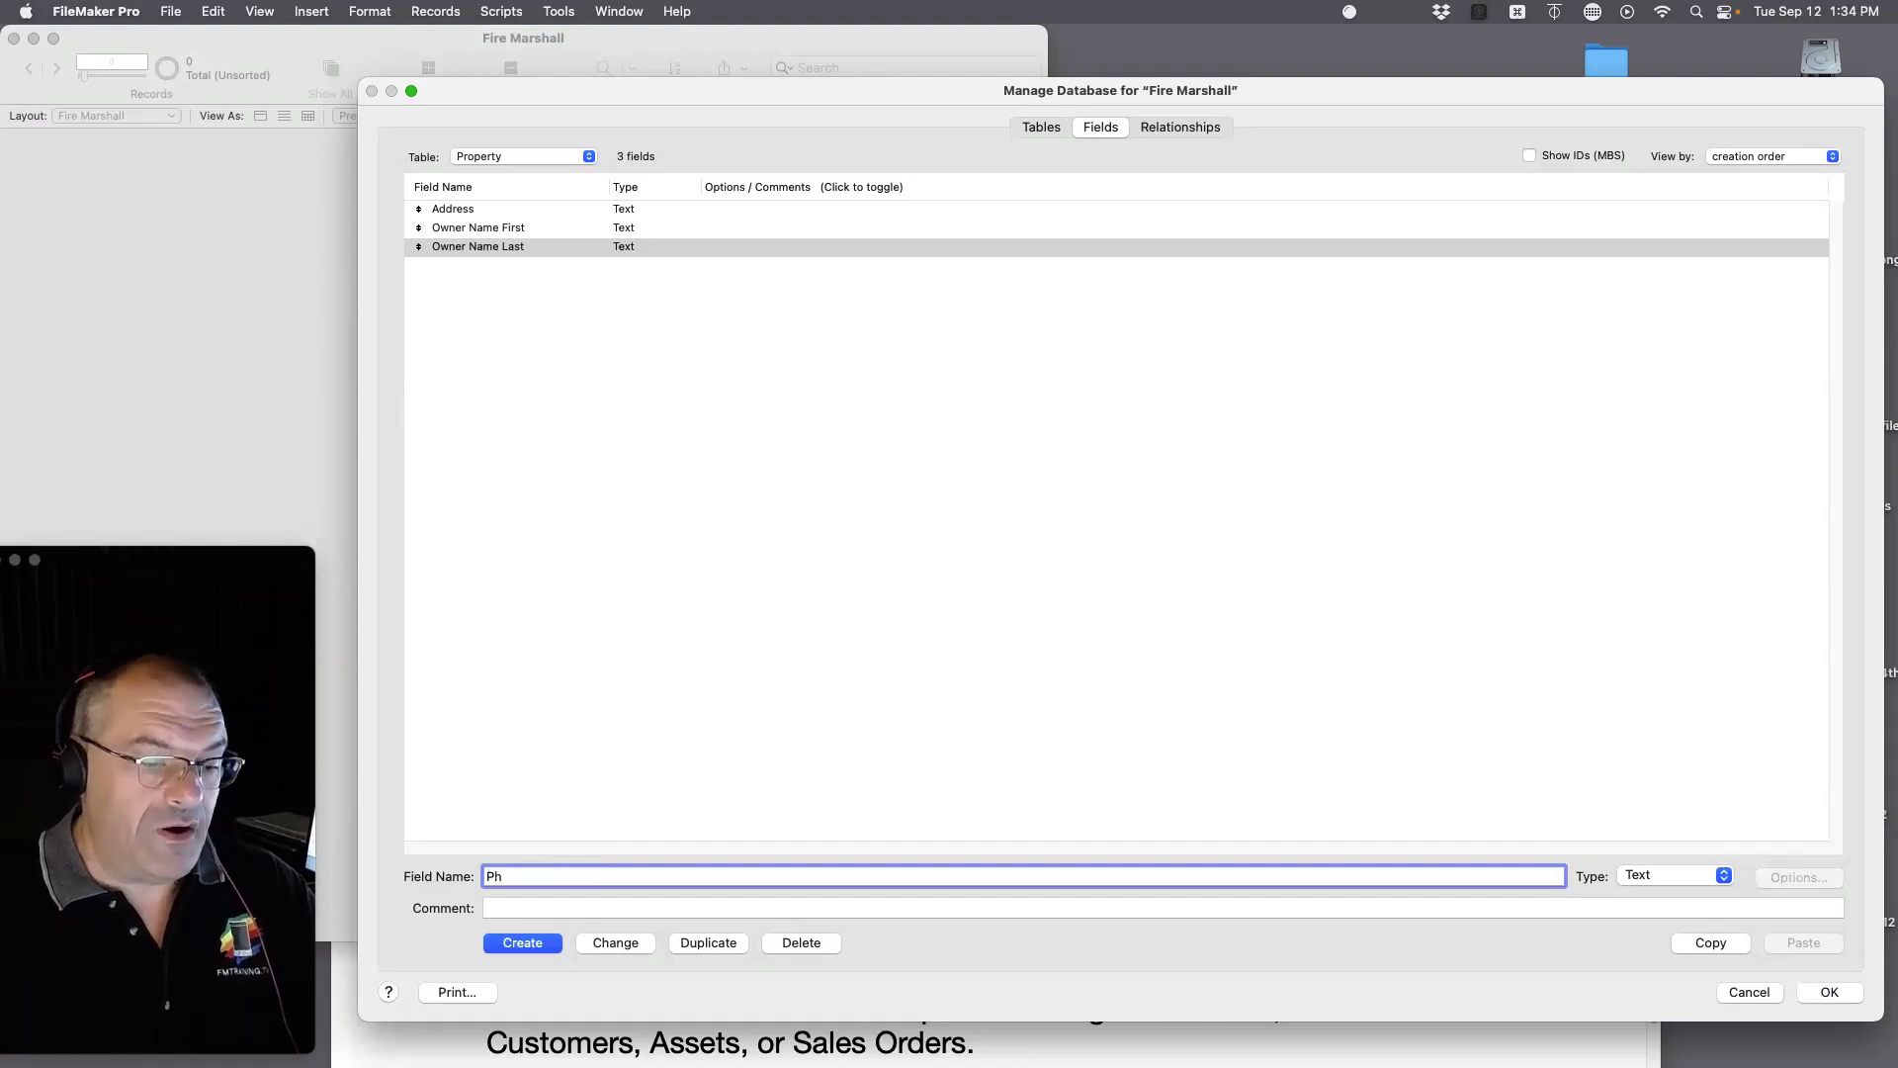
type("oto")
key("Return")
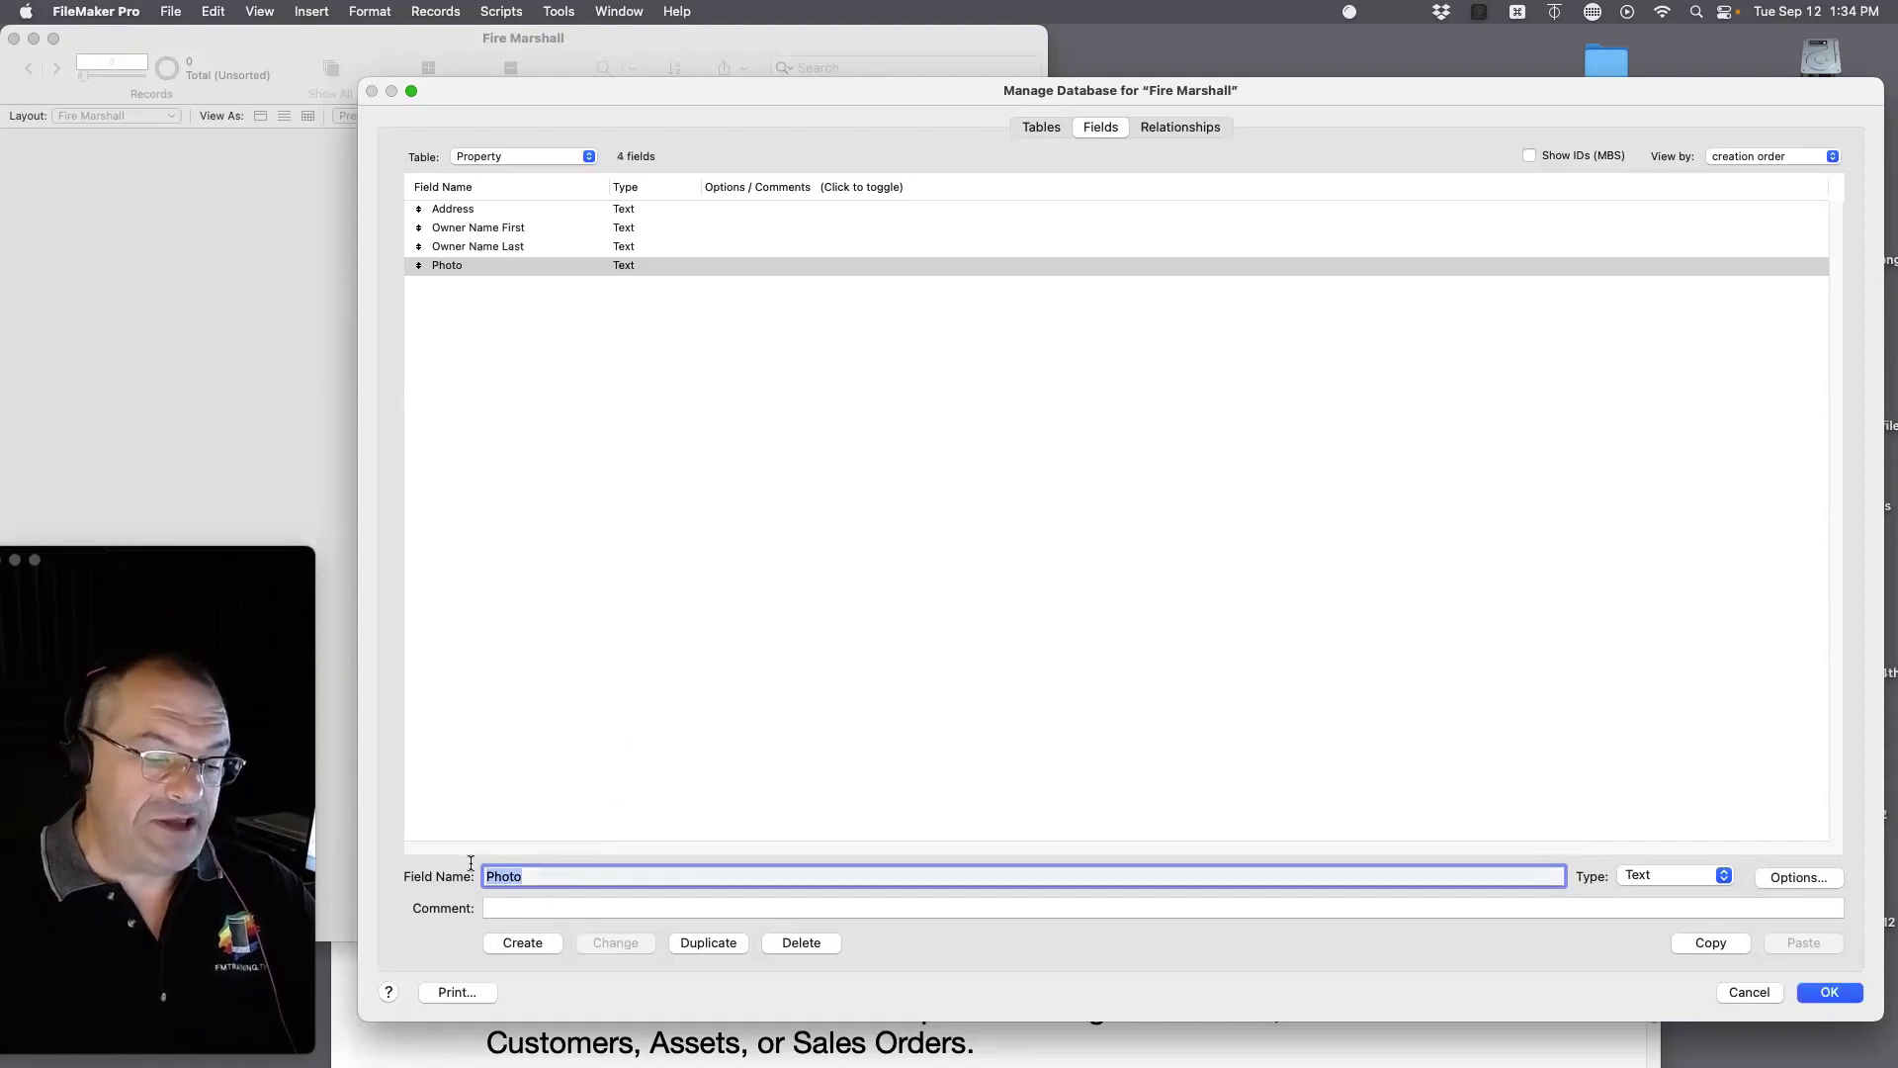
type("GPS Coordinates")
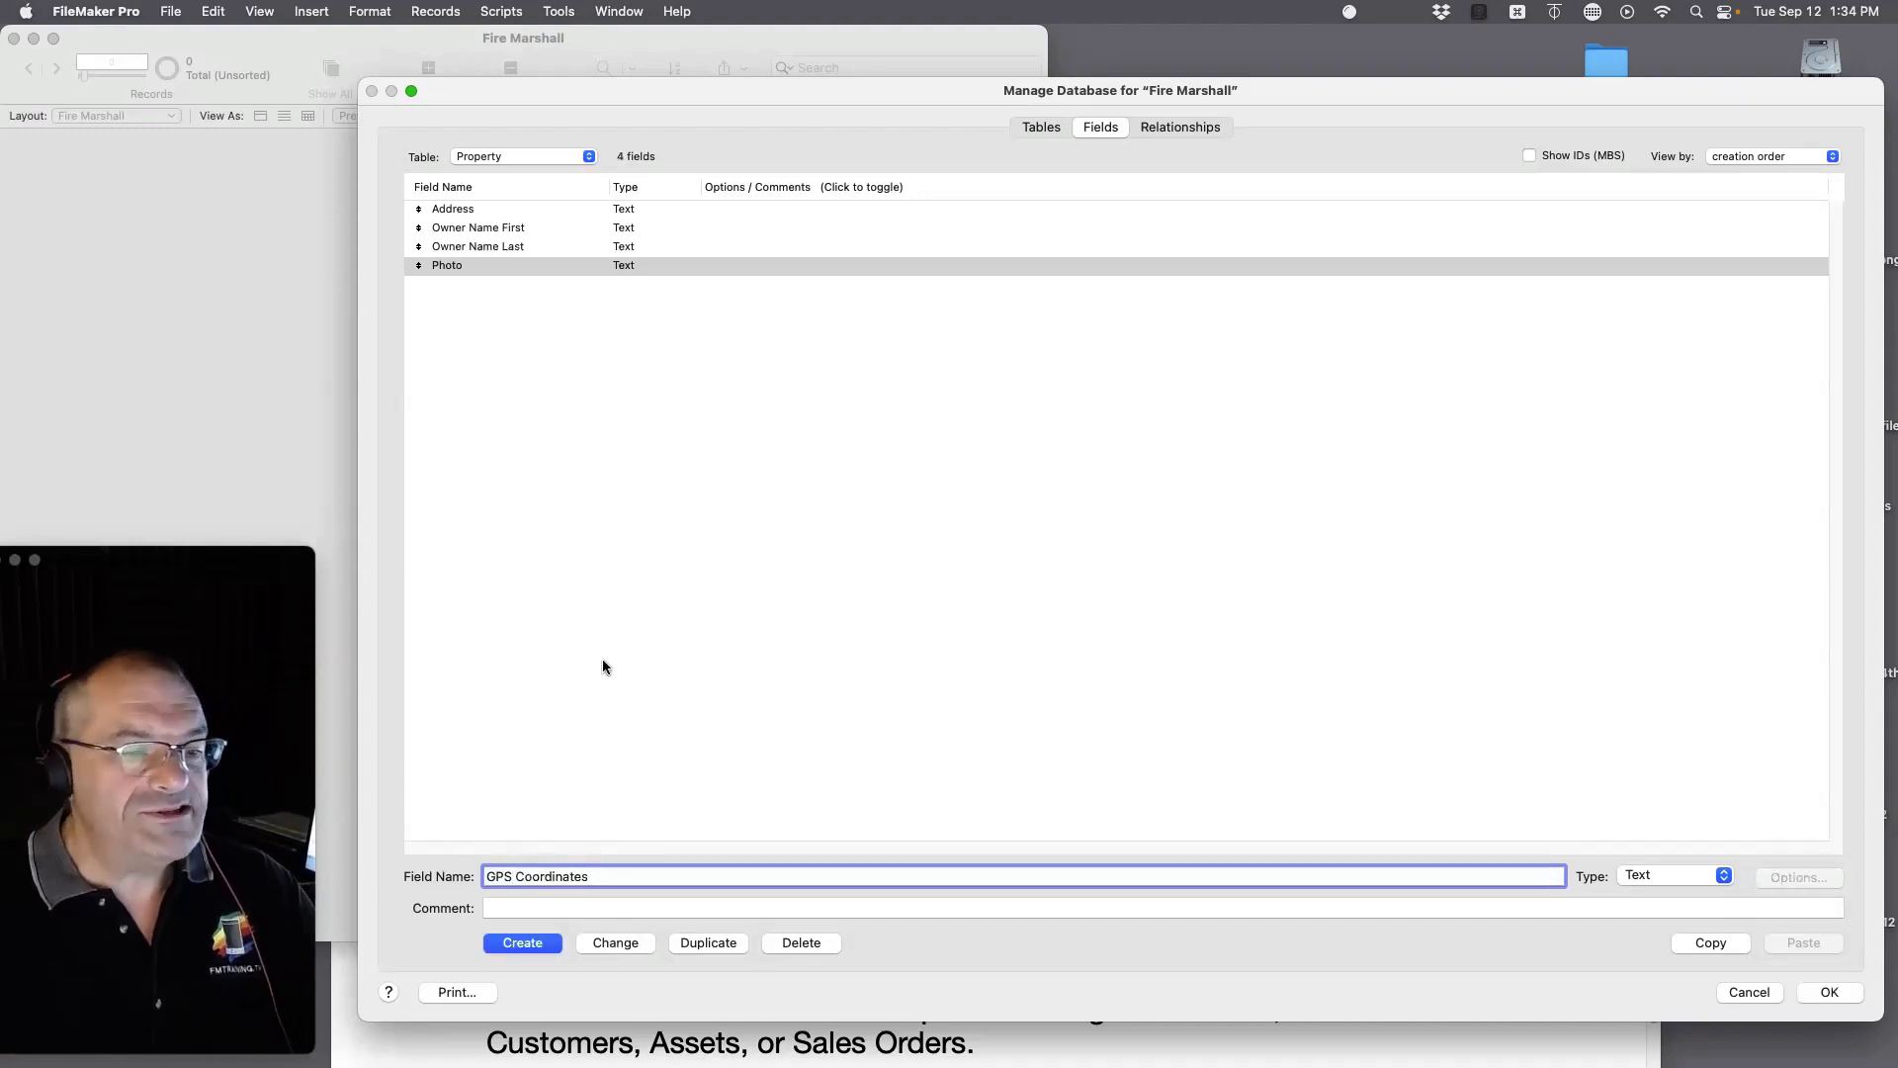
left_click(519, 947)
Step: Change the Photo field's type to Container
left_click(460, 265)
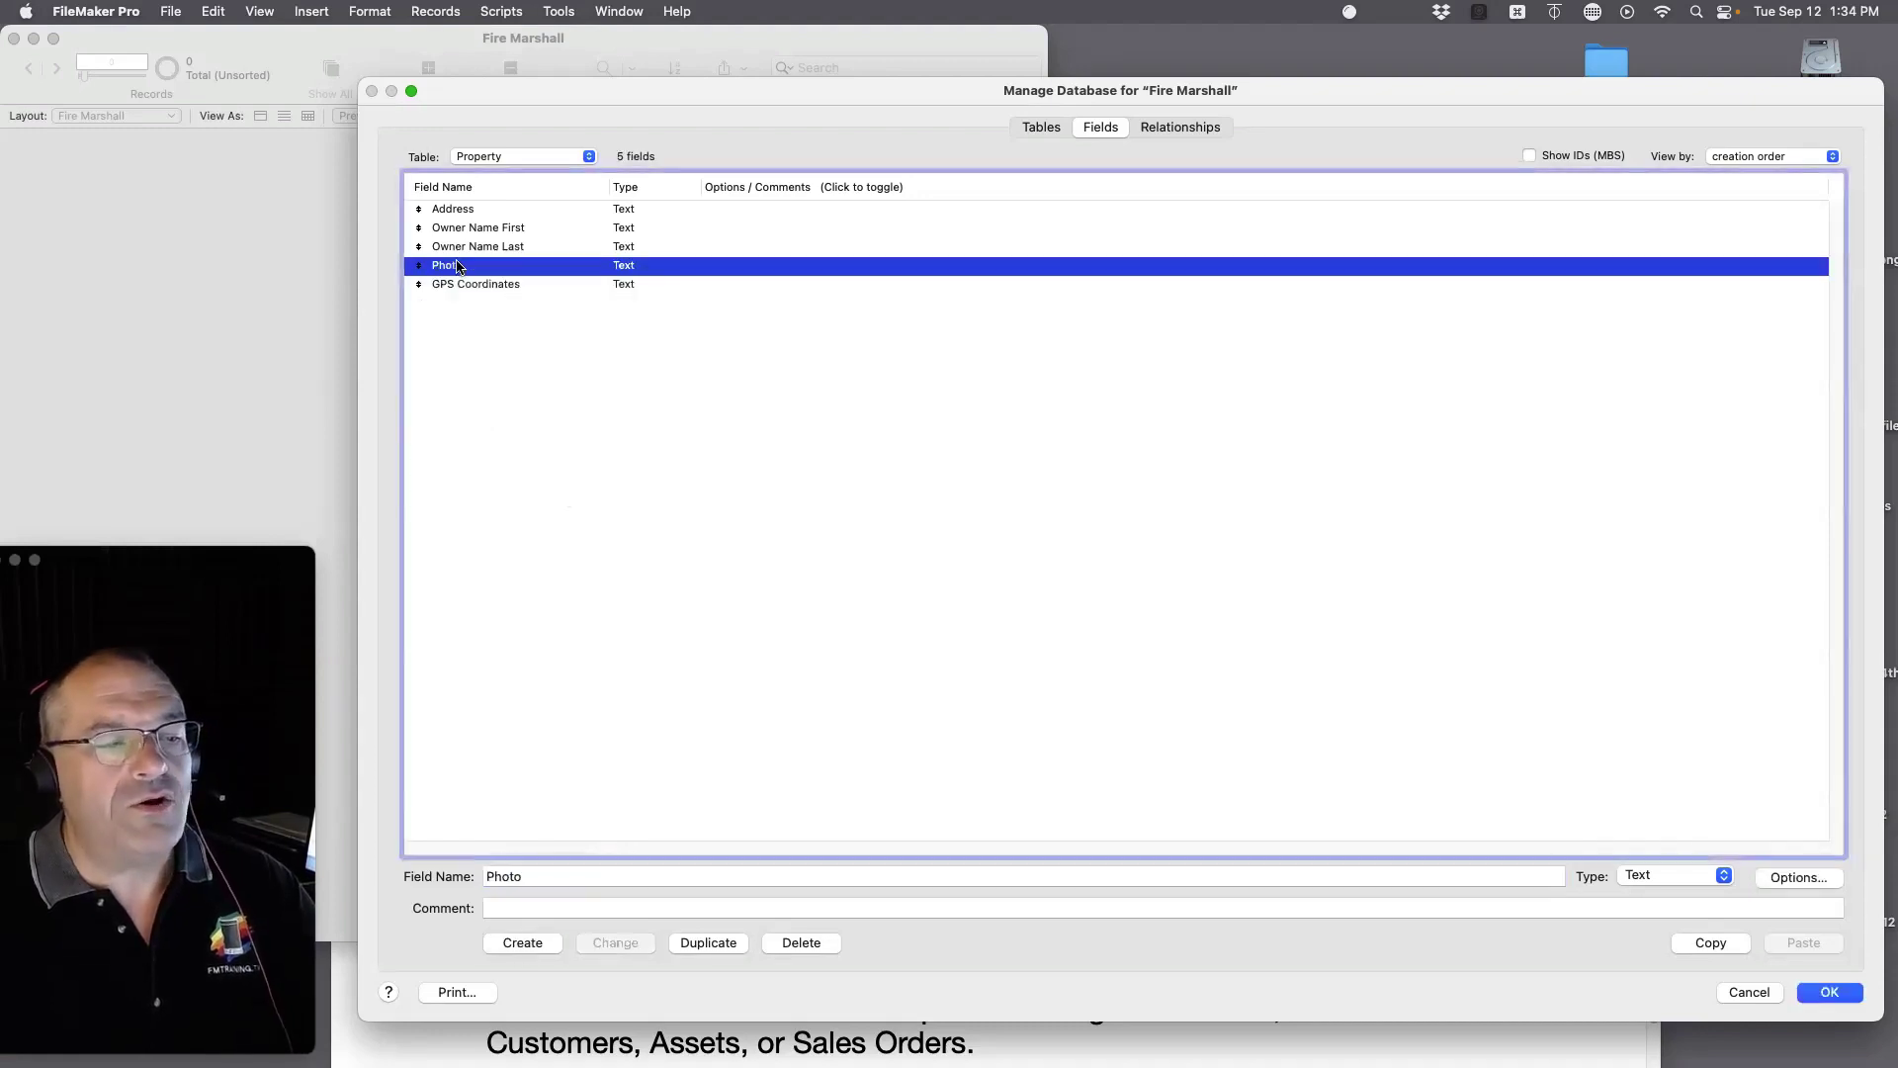
left_click(1657, 884)
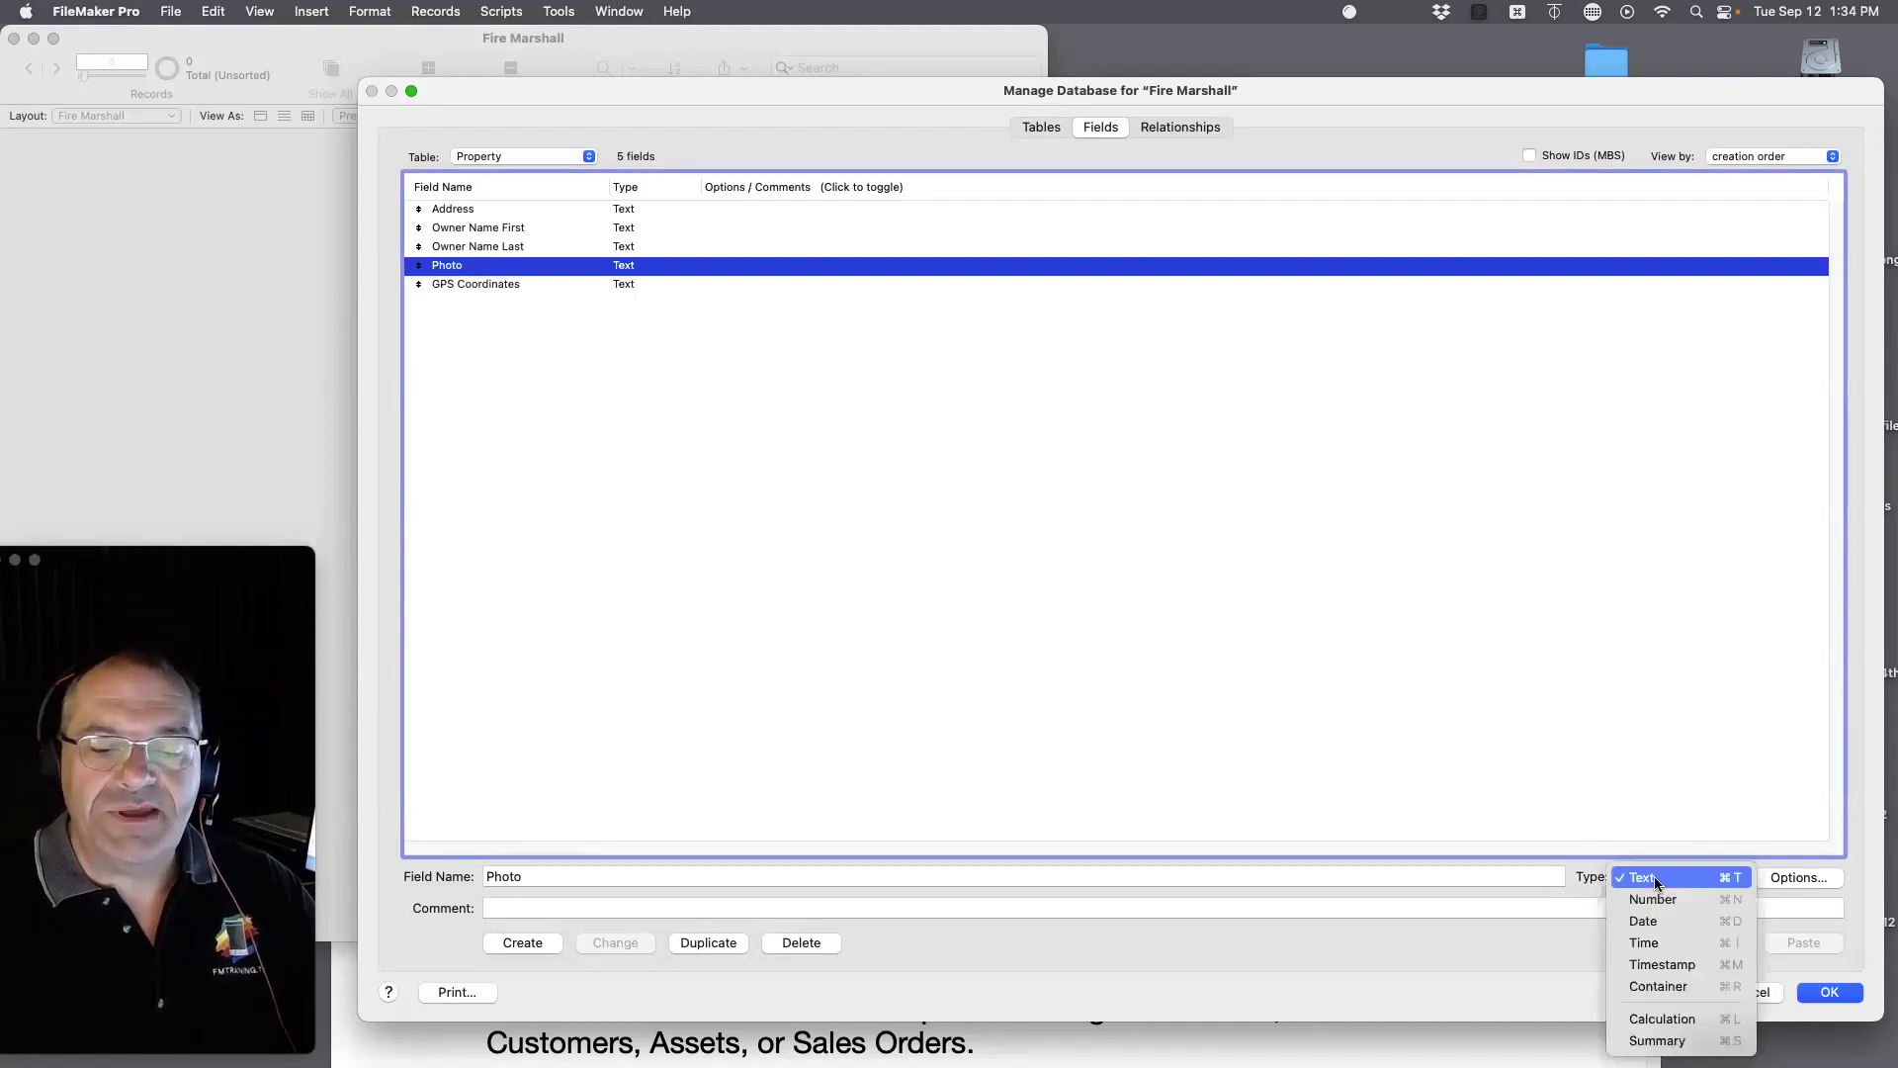
left_click(1657, 986)
left_click(615, 942)
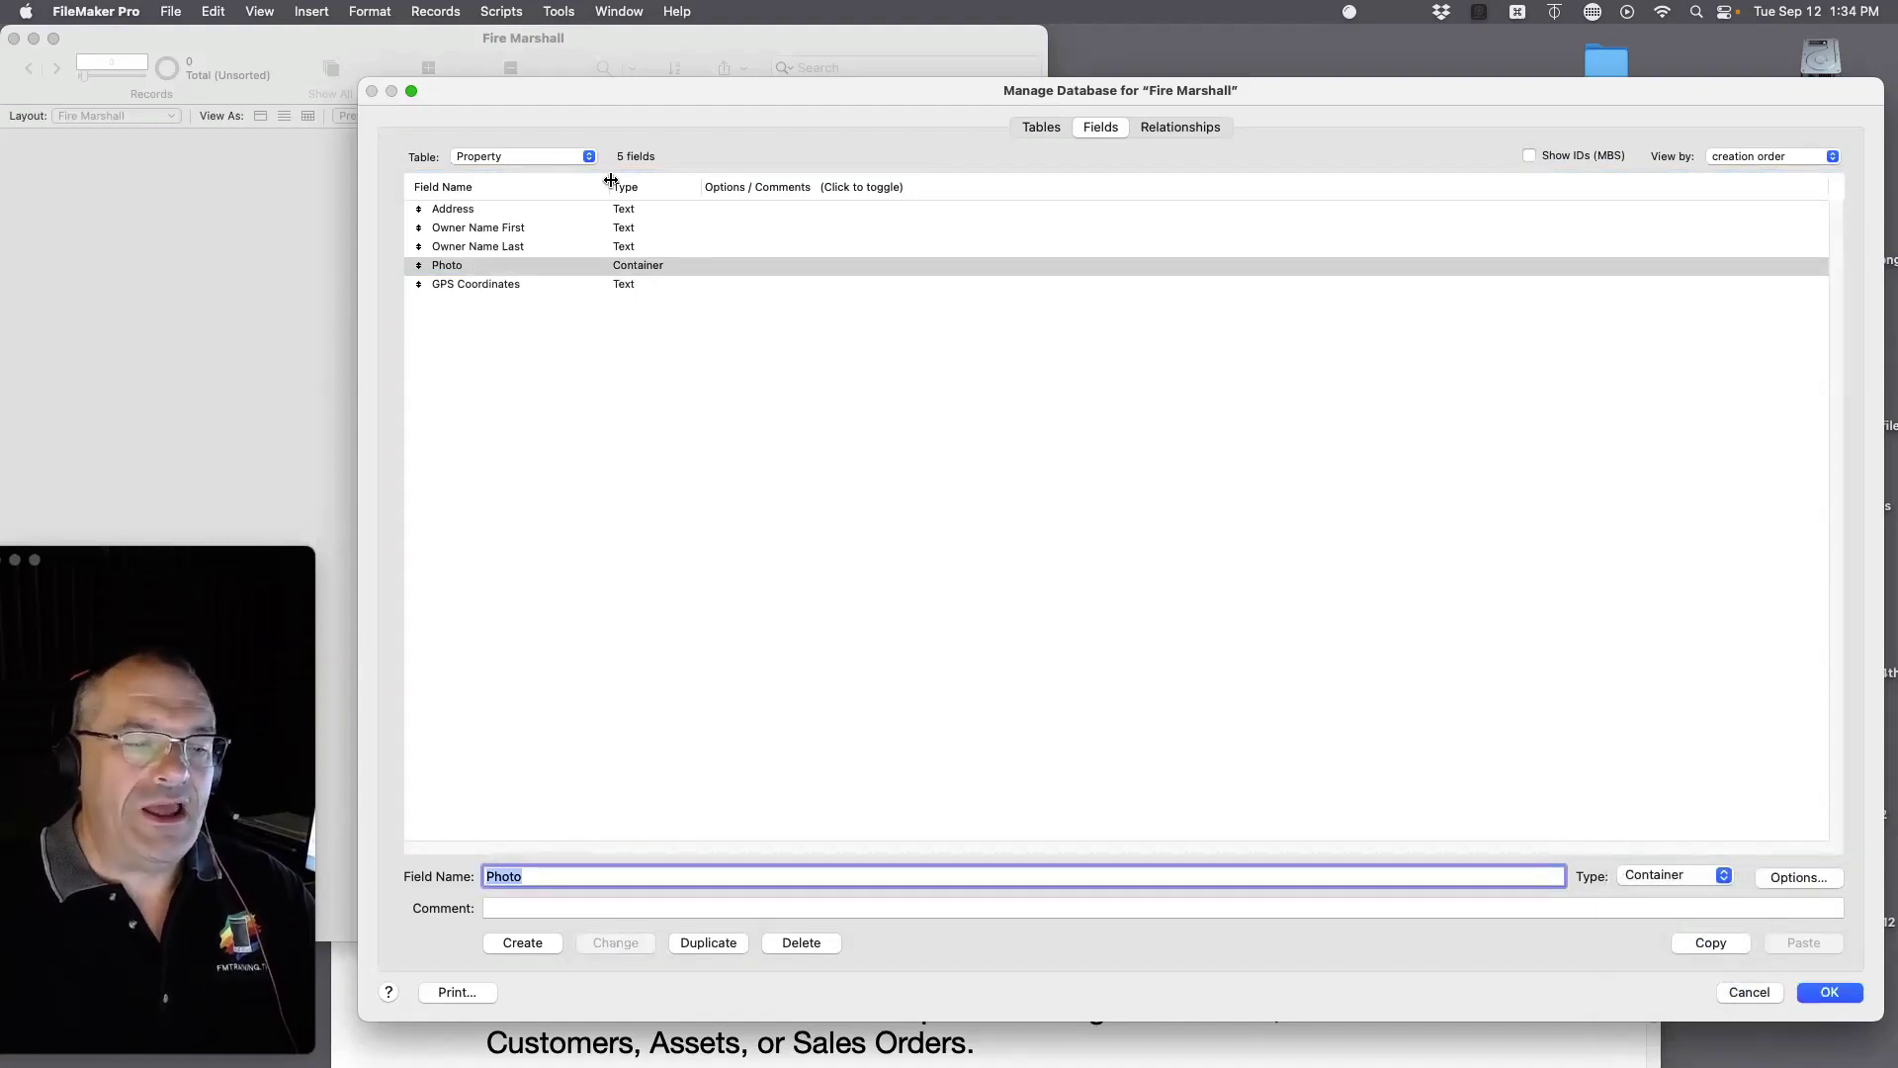
Step: Add a Business Name field and a Business Logo field of type Container
left_click(624, 213)
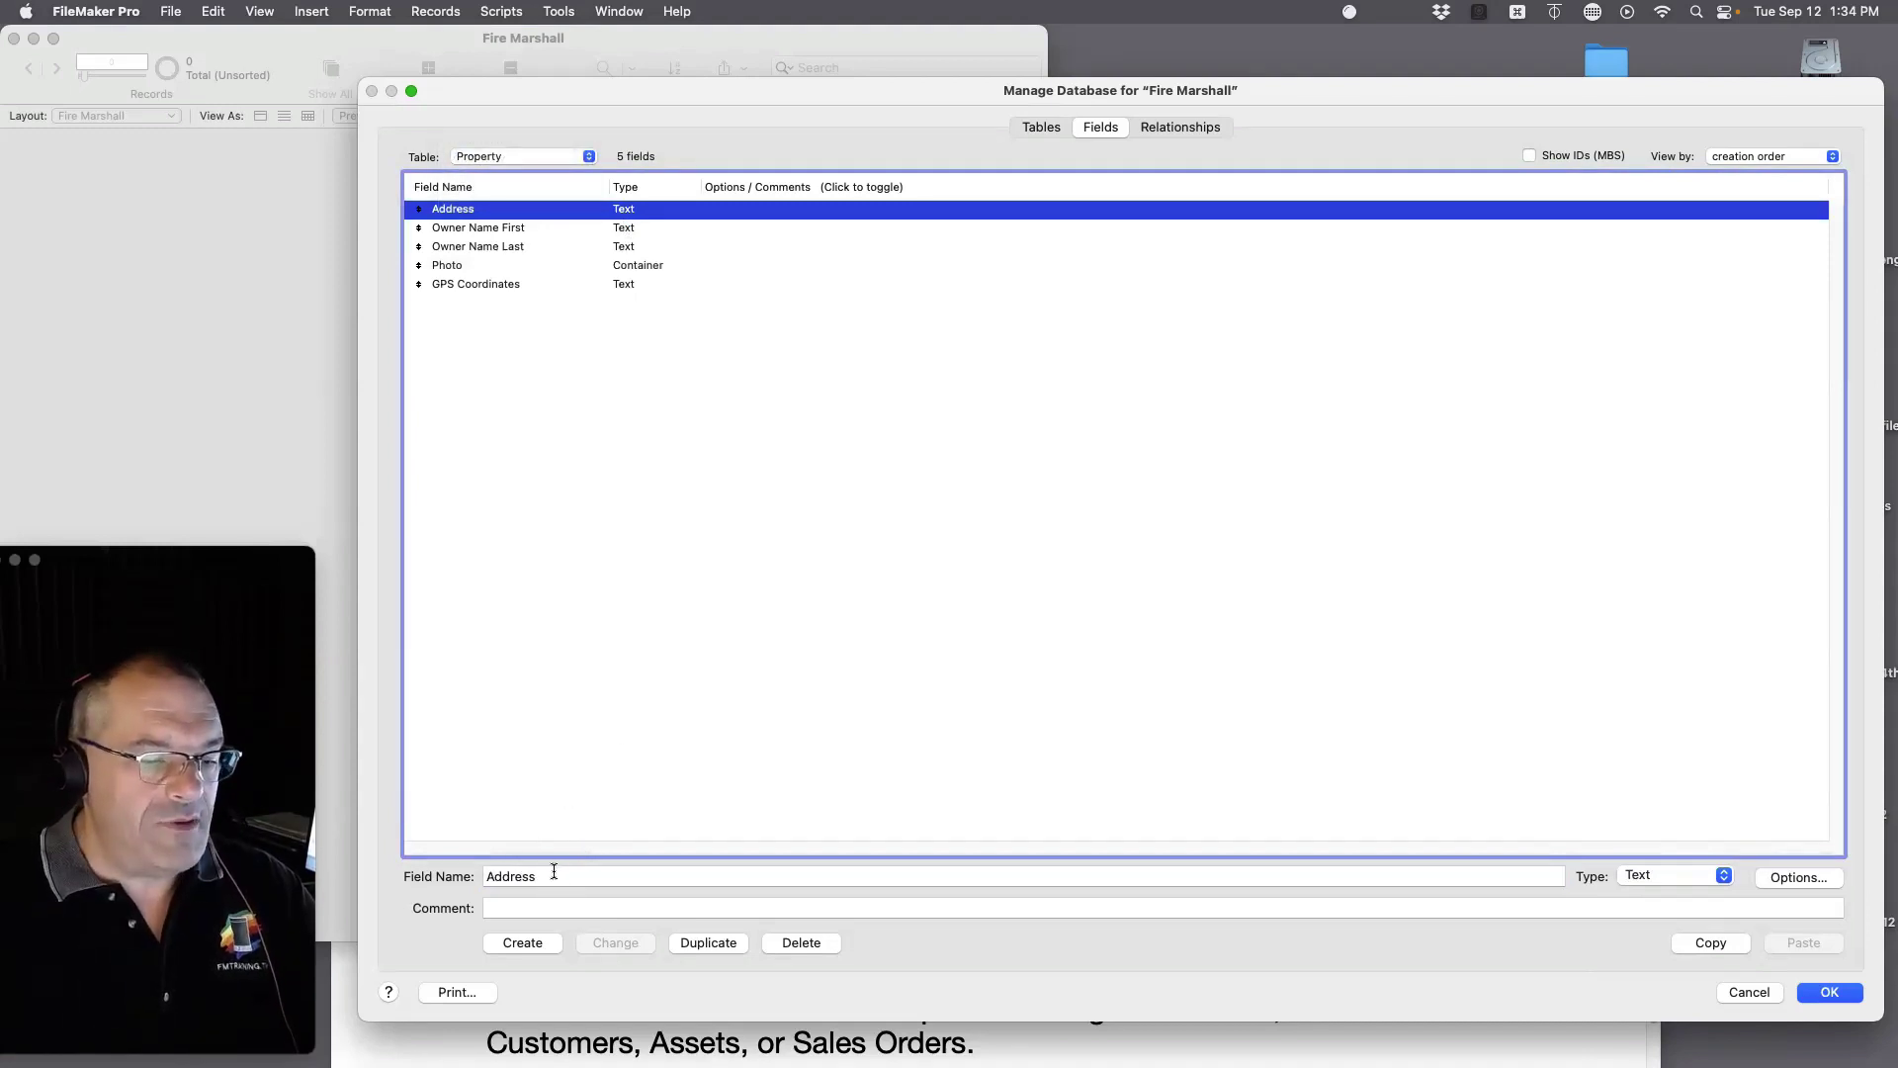
double_click(547, 872)
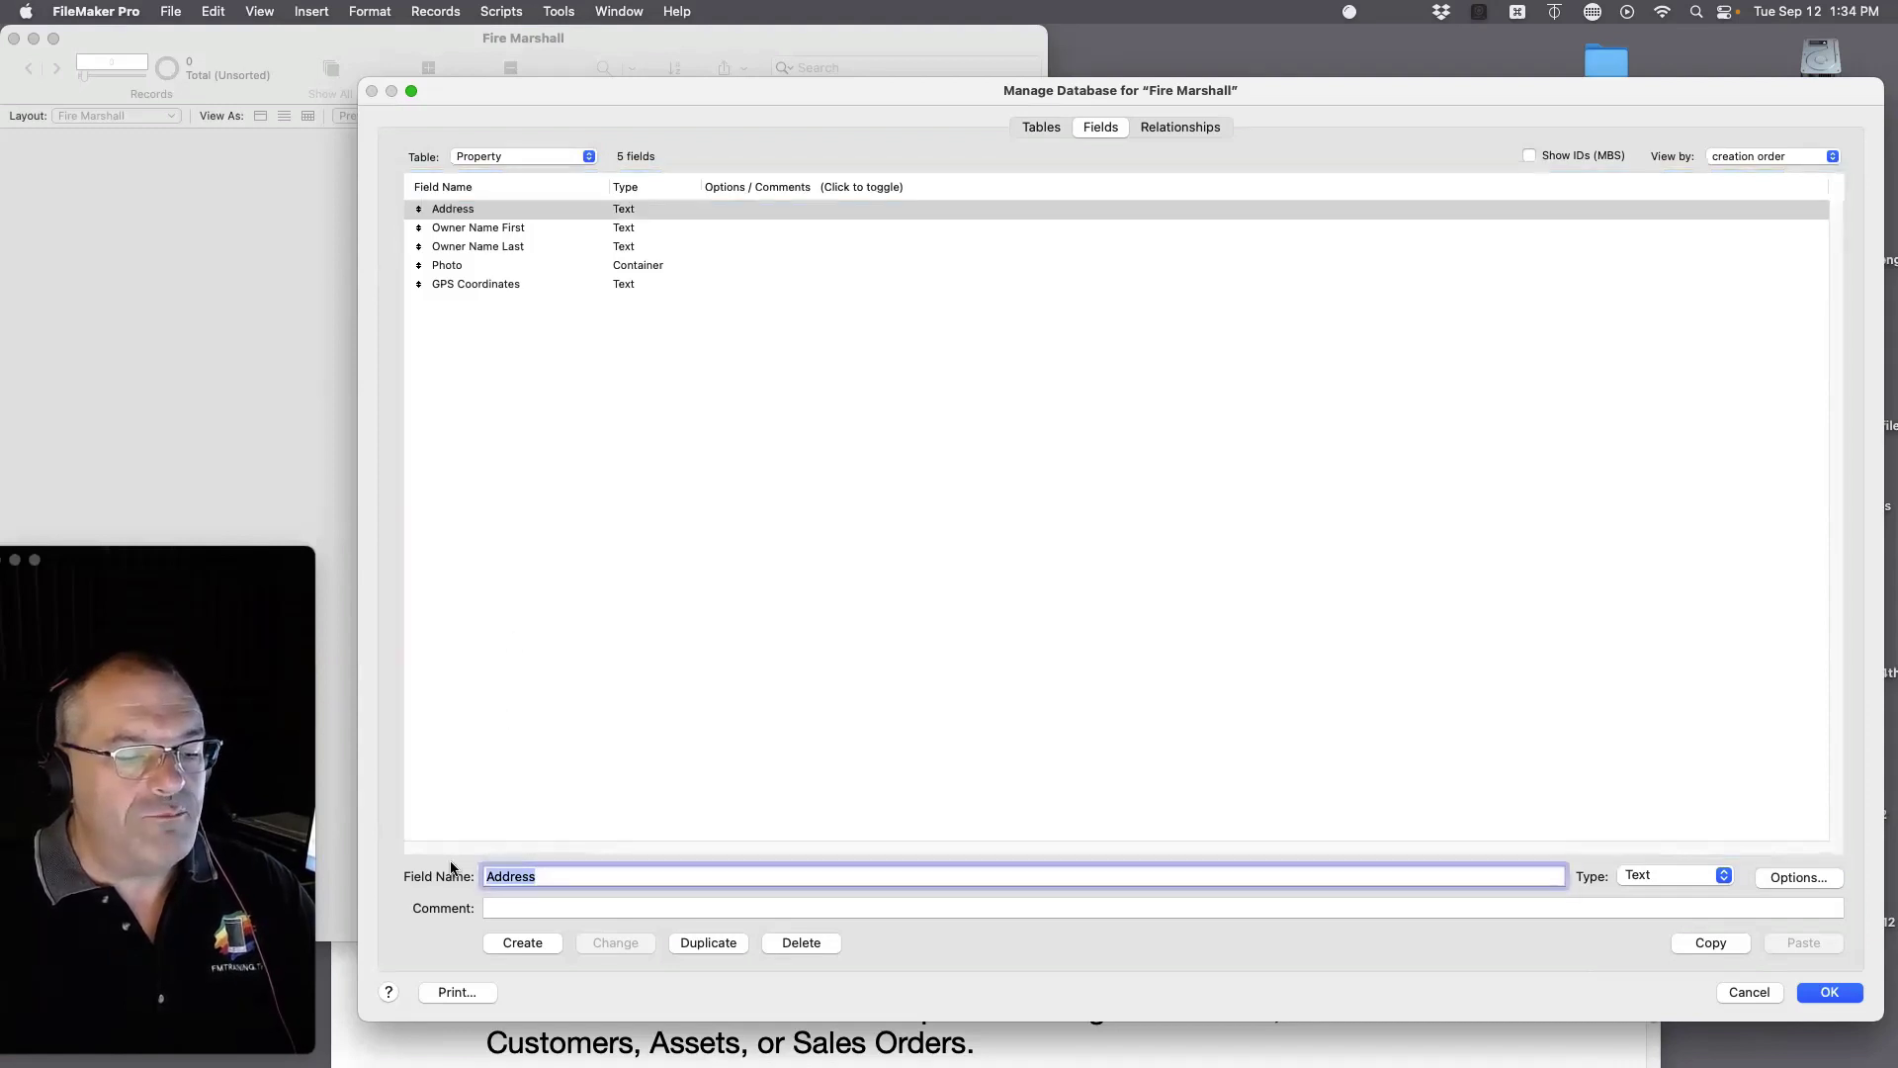
type("Business ")
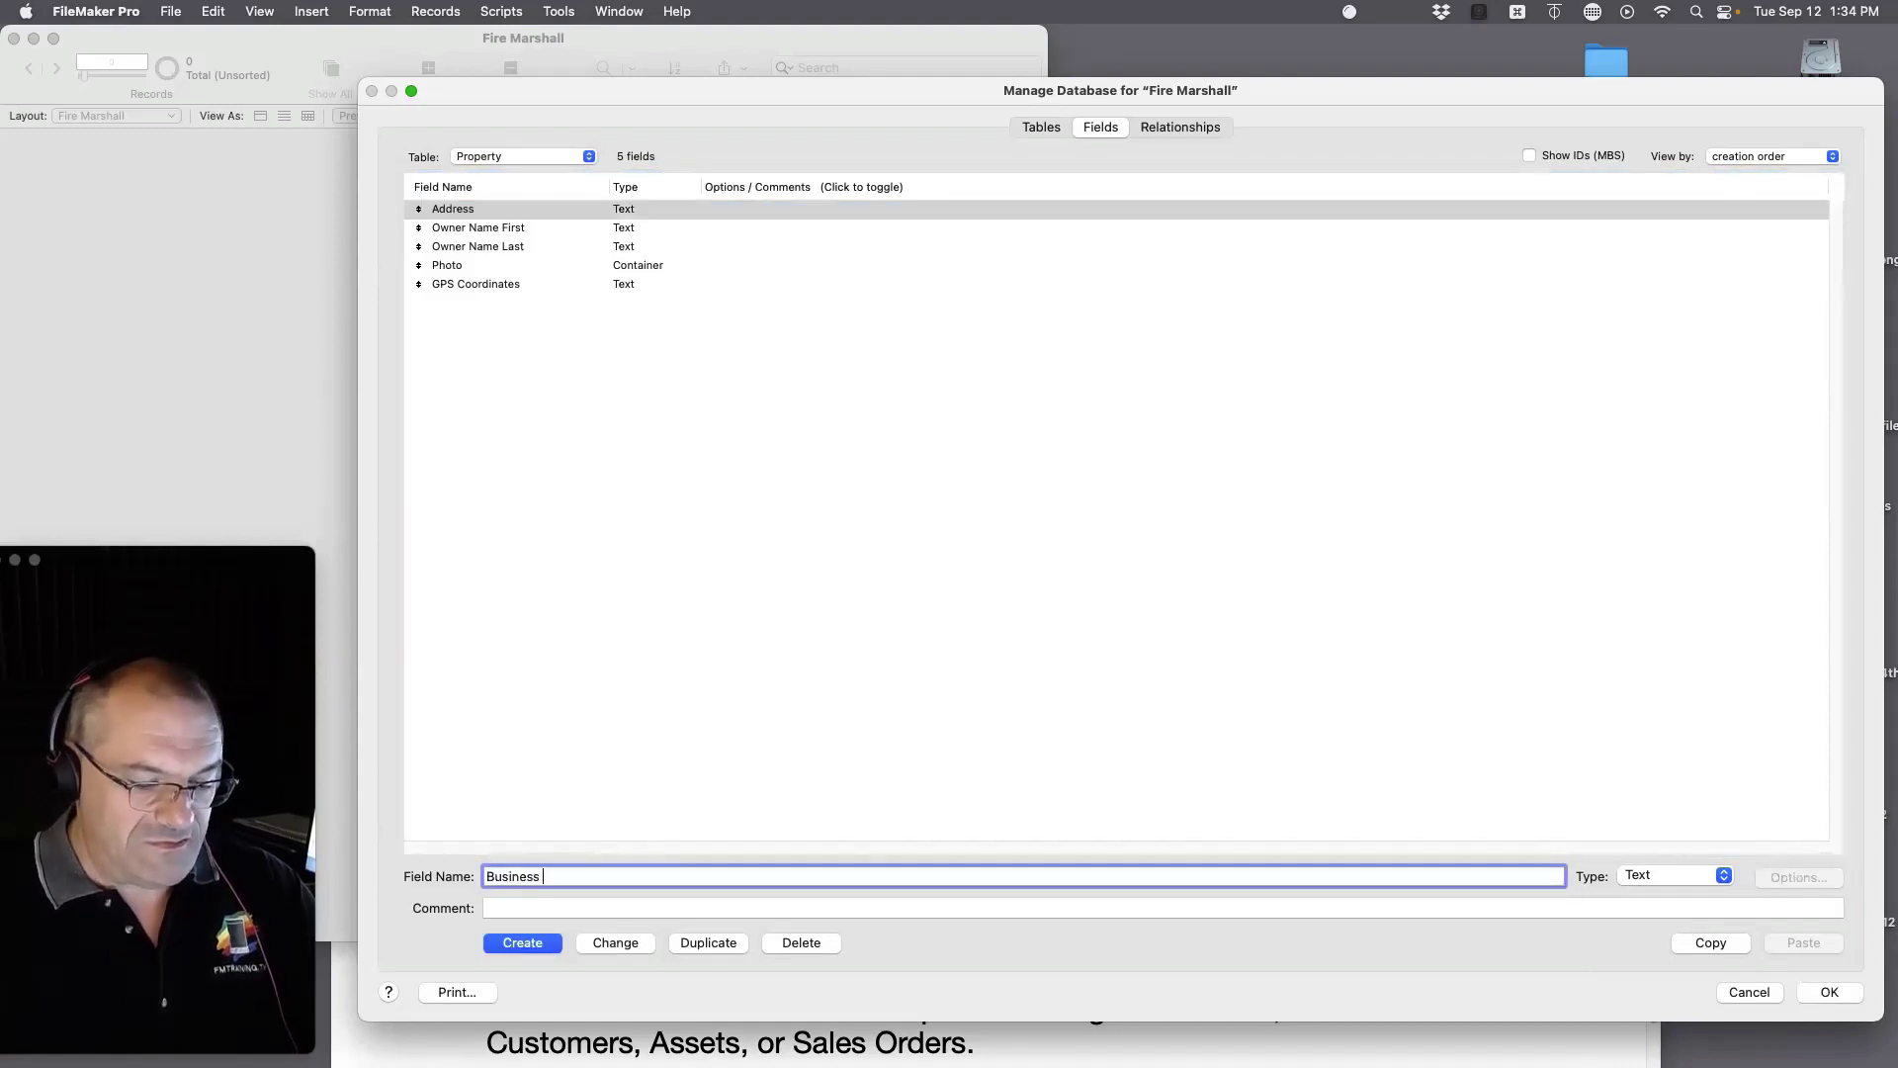
type("Name")
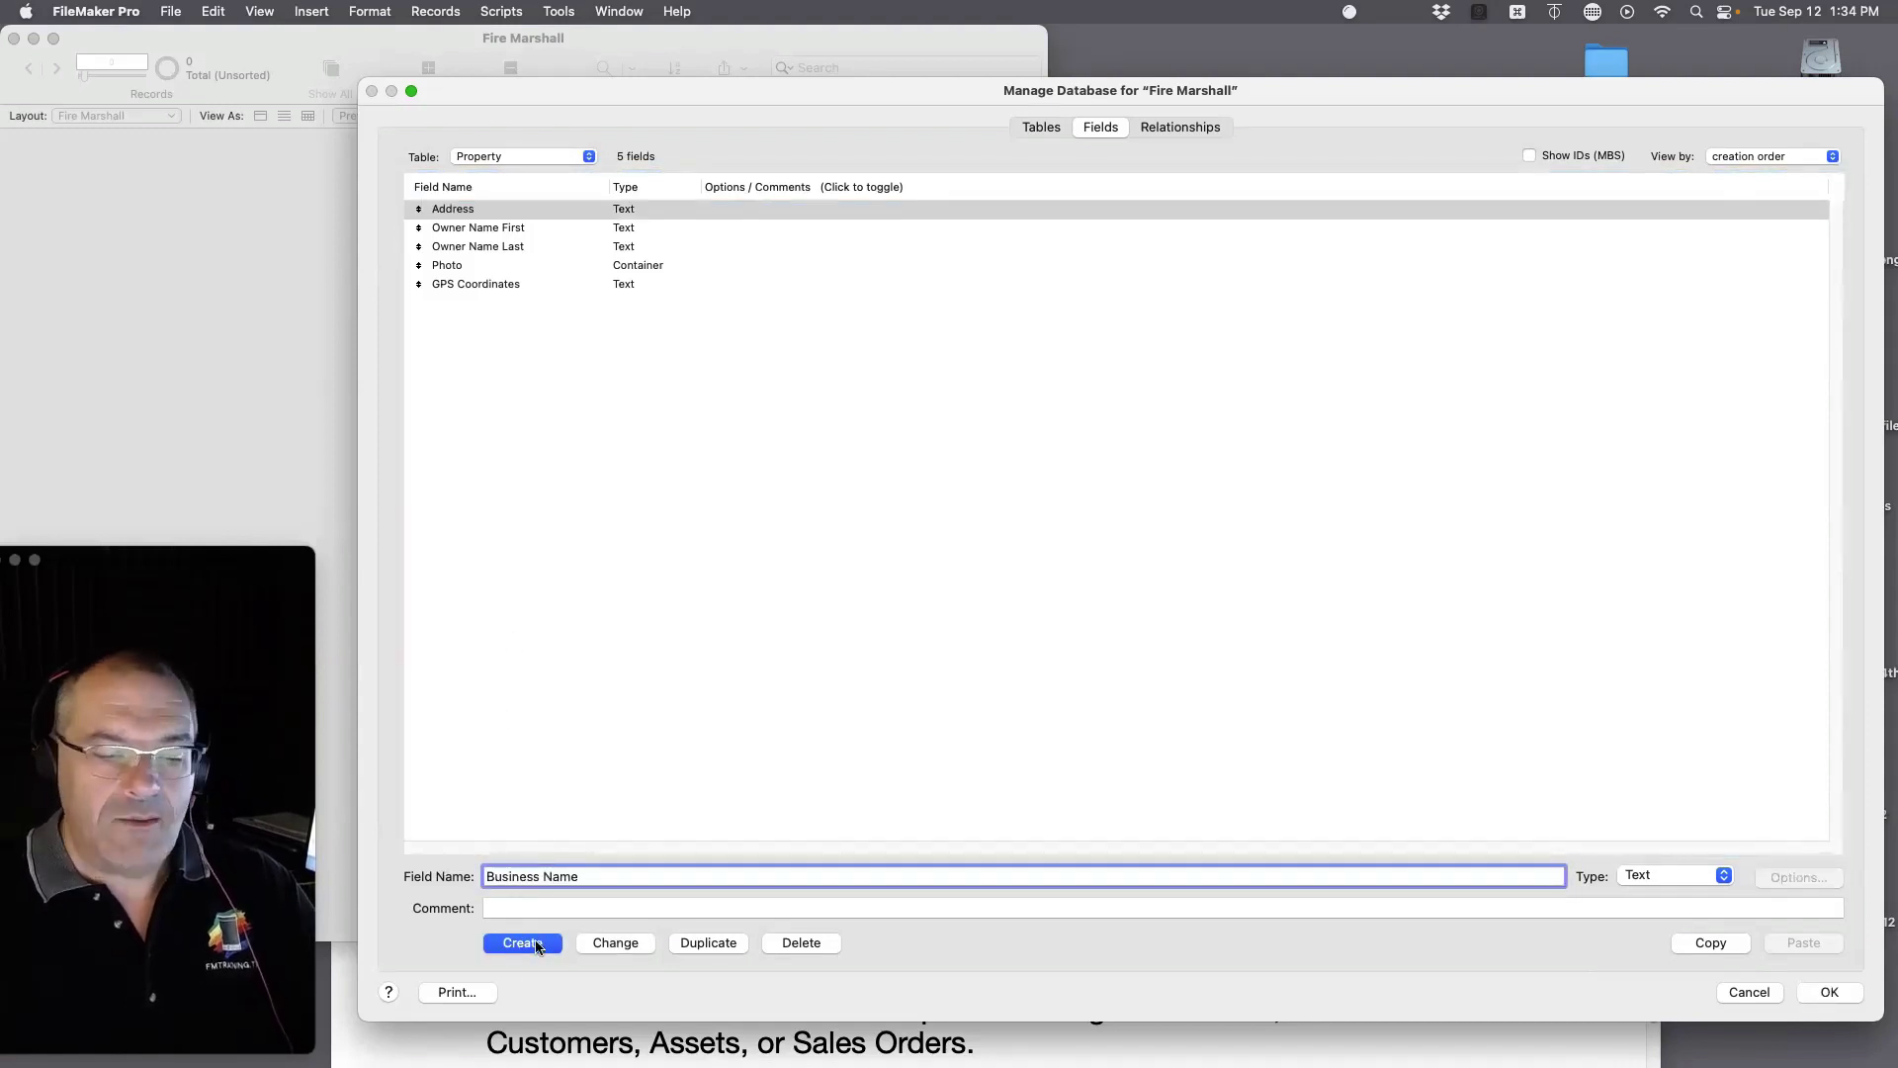
left_click(524, 949)
double_click(562, 874)
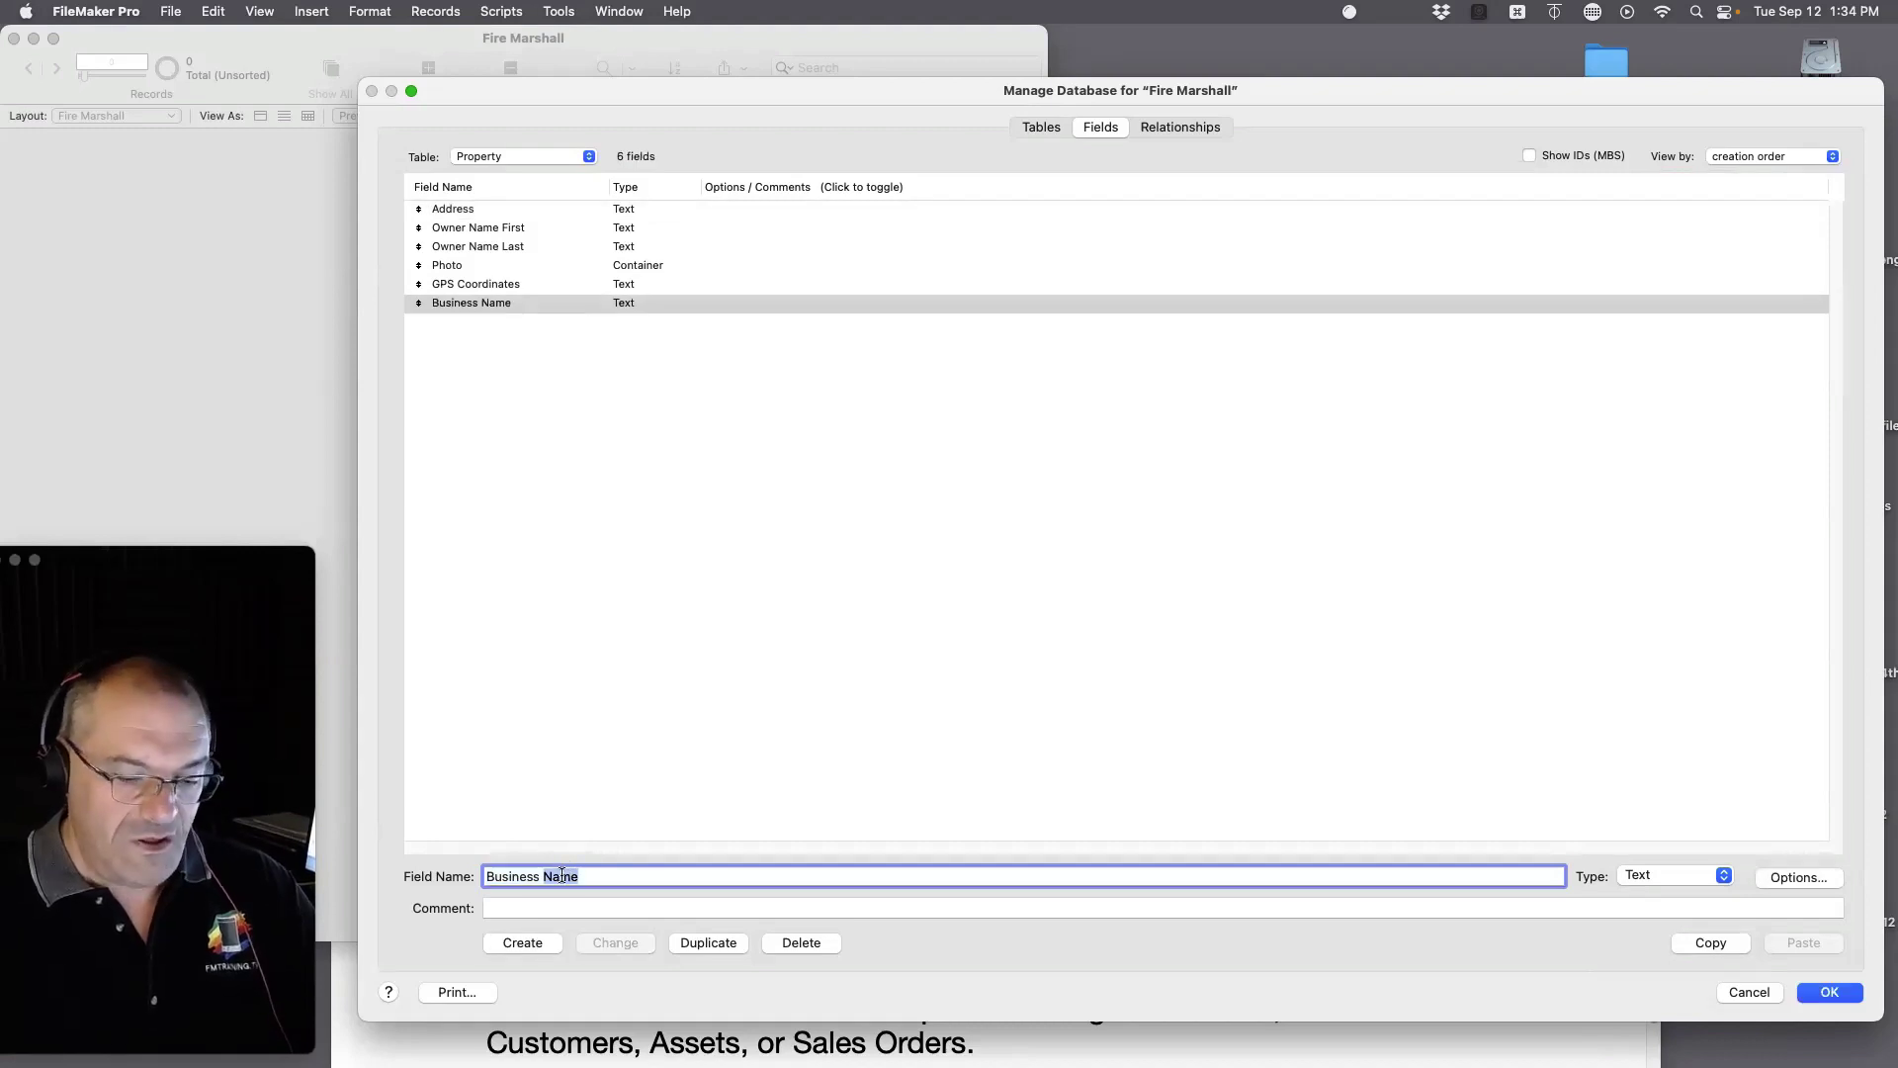
type("Logo")
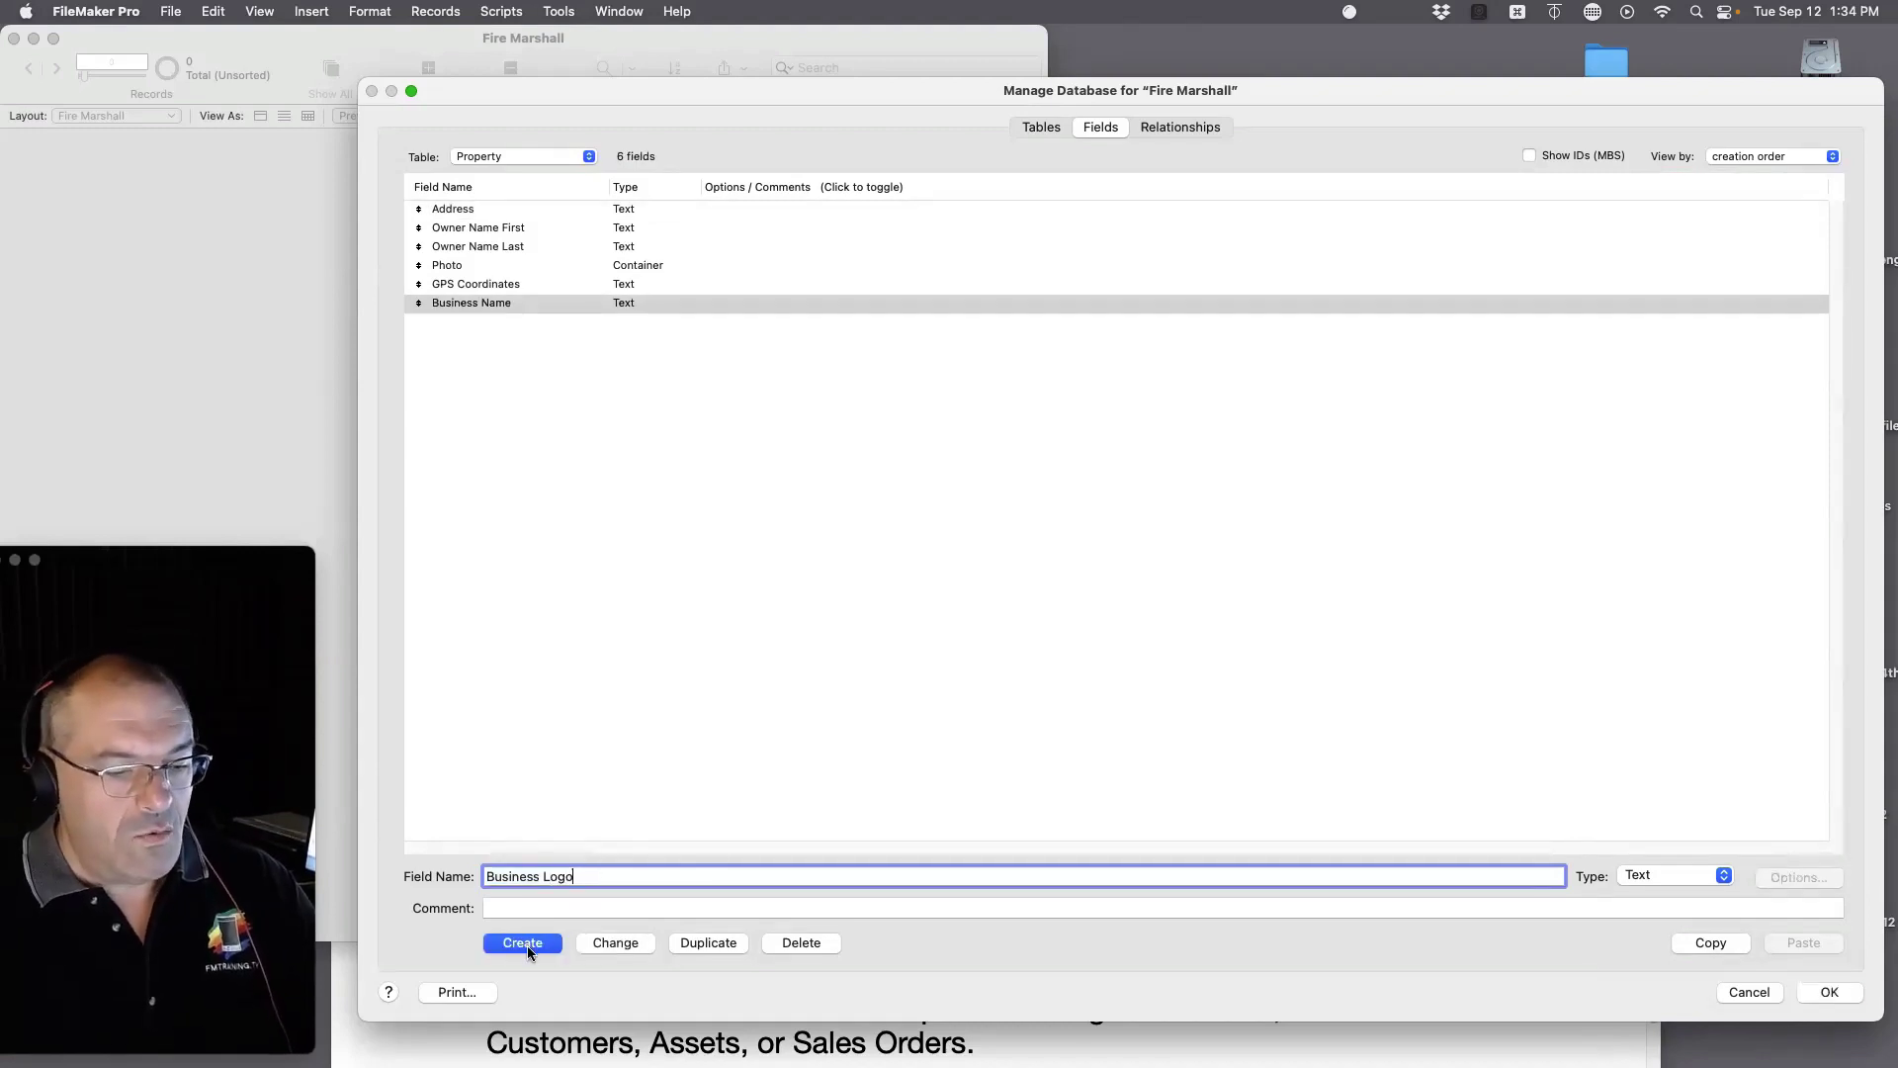
left_click(1639, 880)
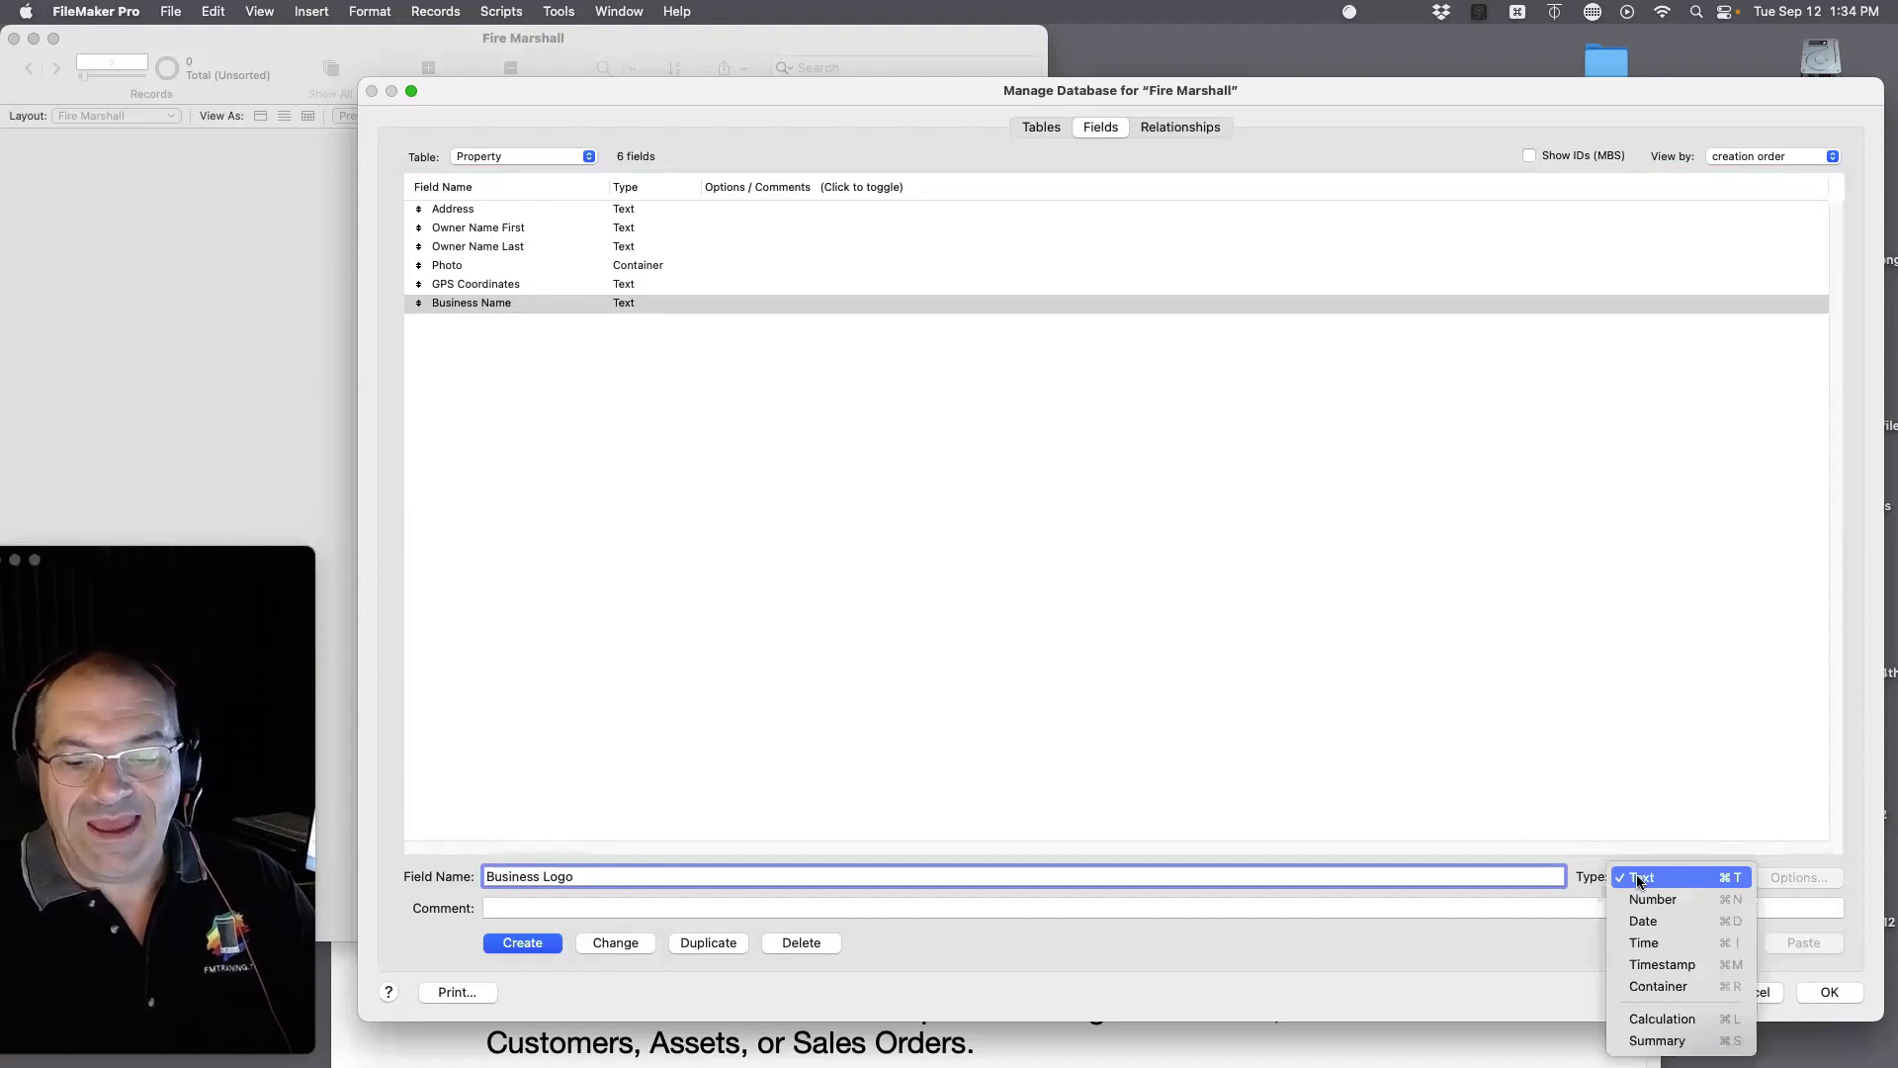
left_click(1658, 983)
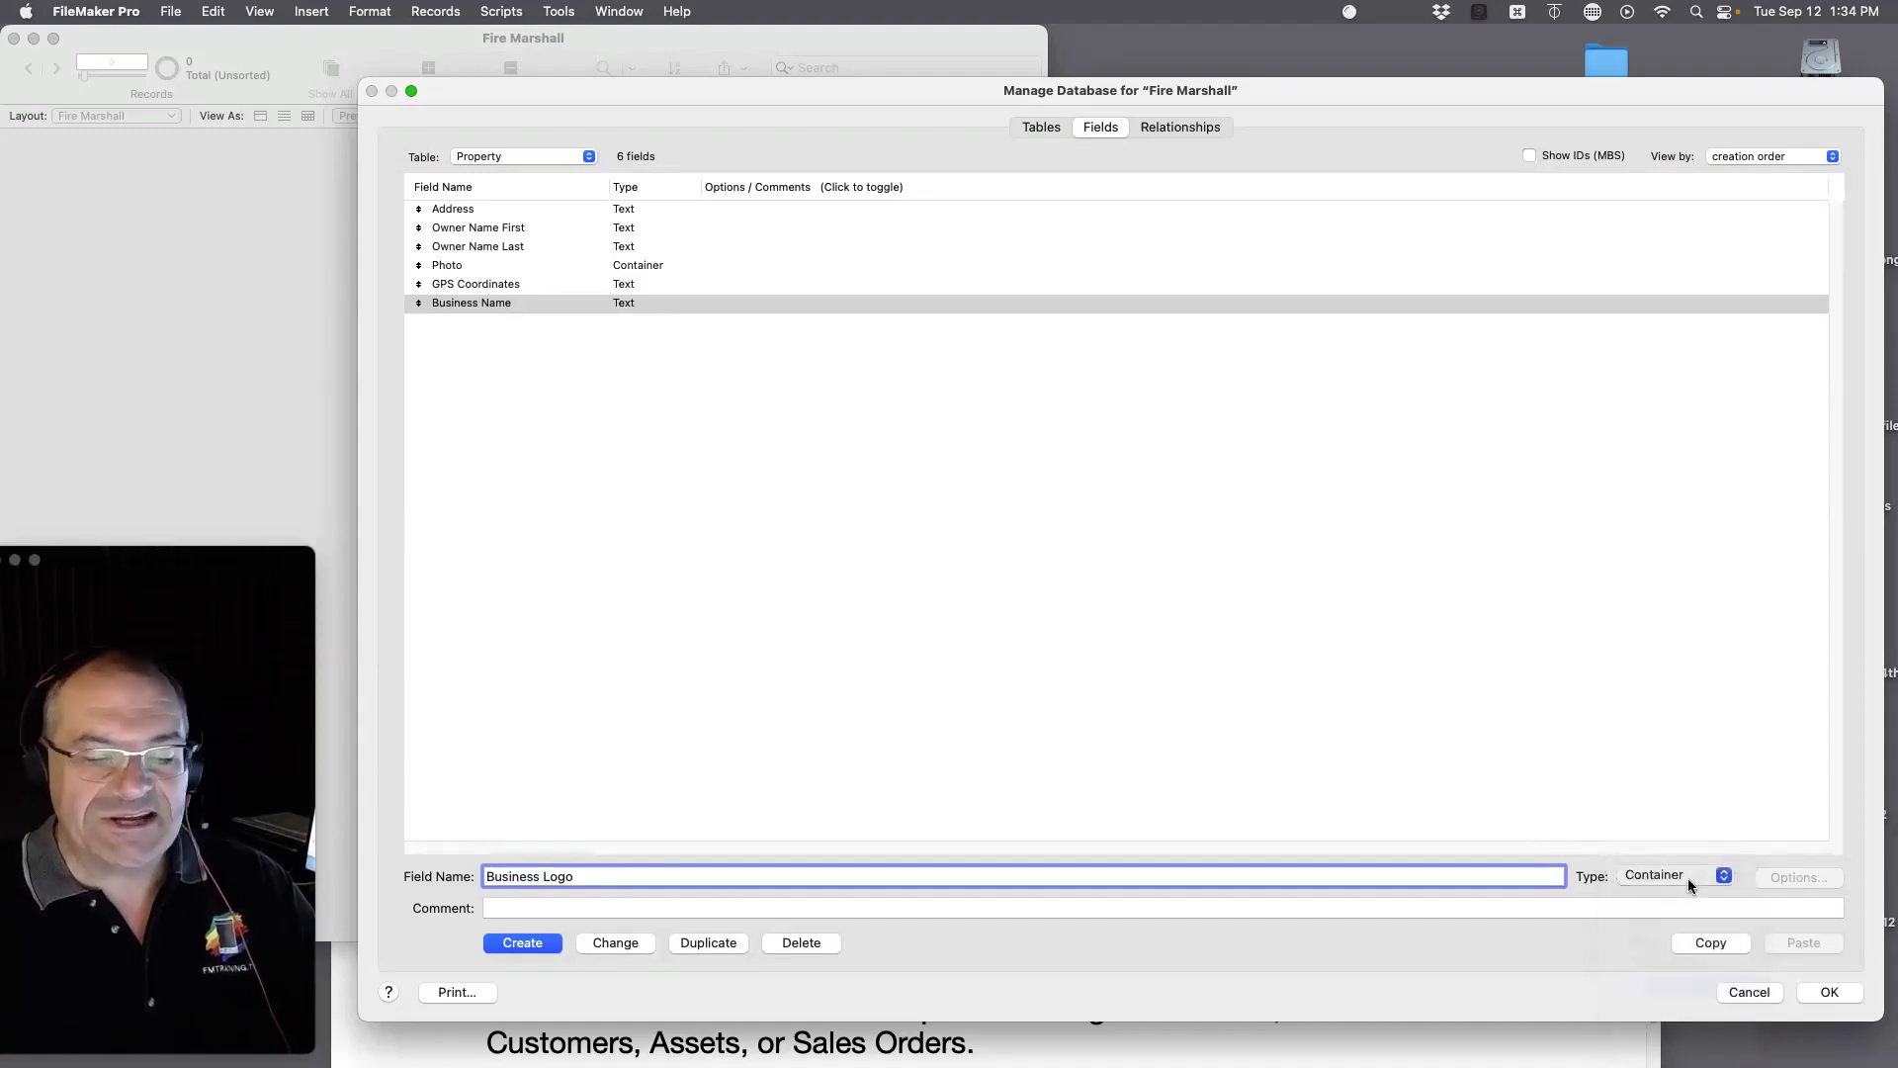
left_click(517, 944)
Step: Open the Address field's options and close them without changes
left_click(620, 210)
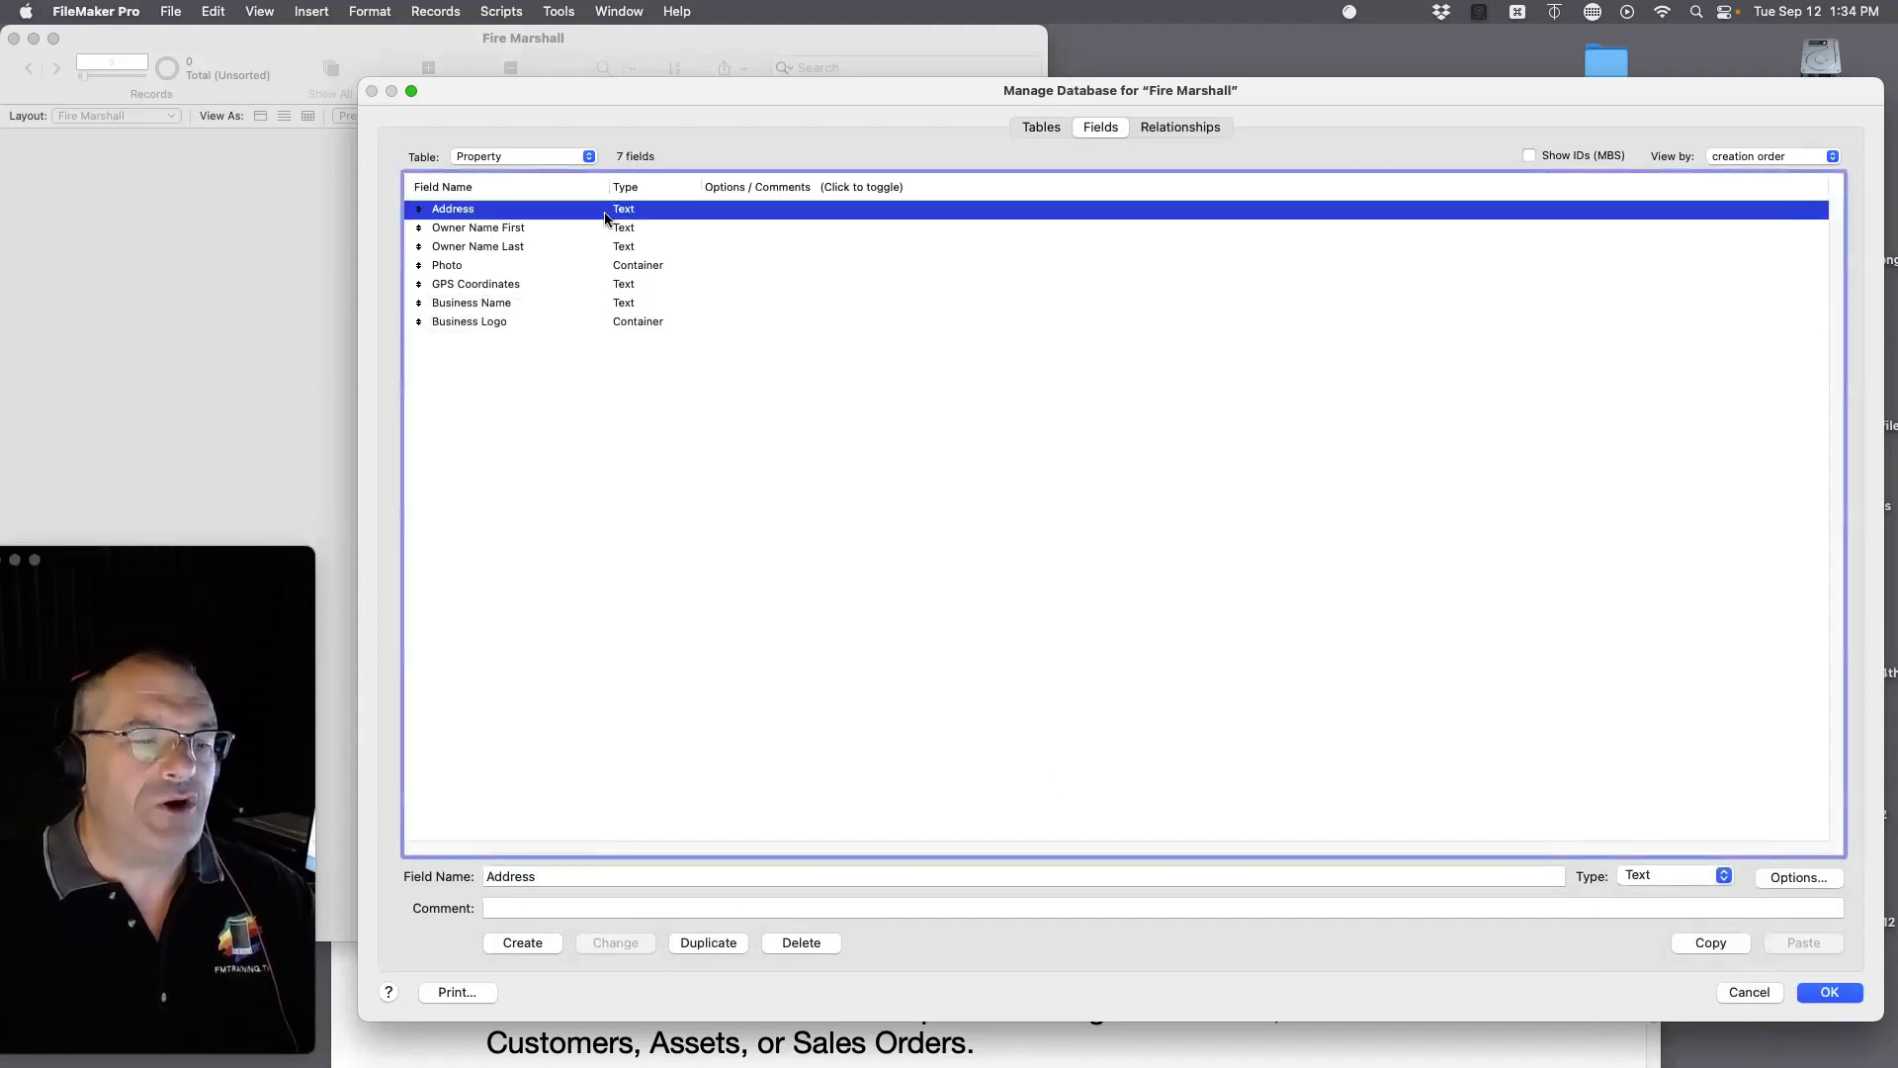
left_click(1801, 880)
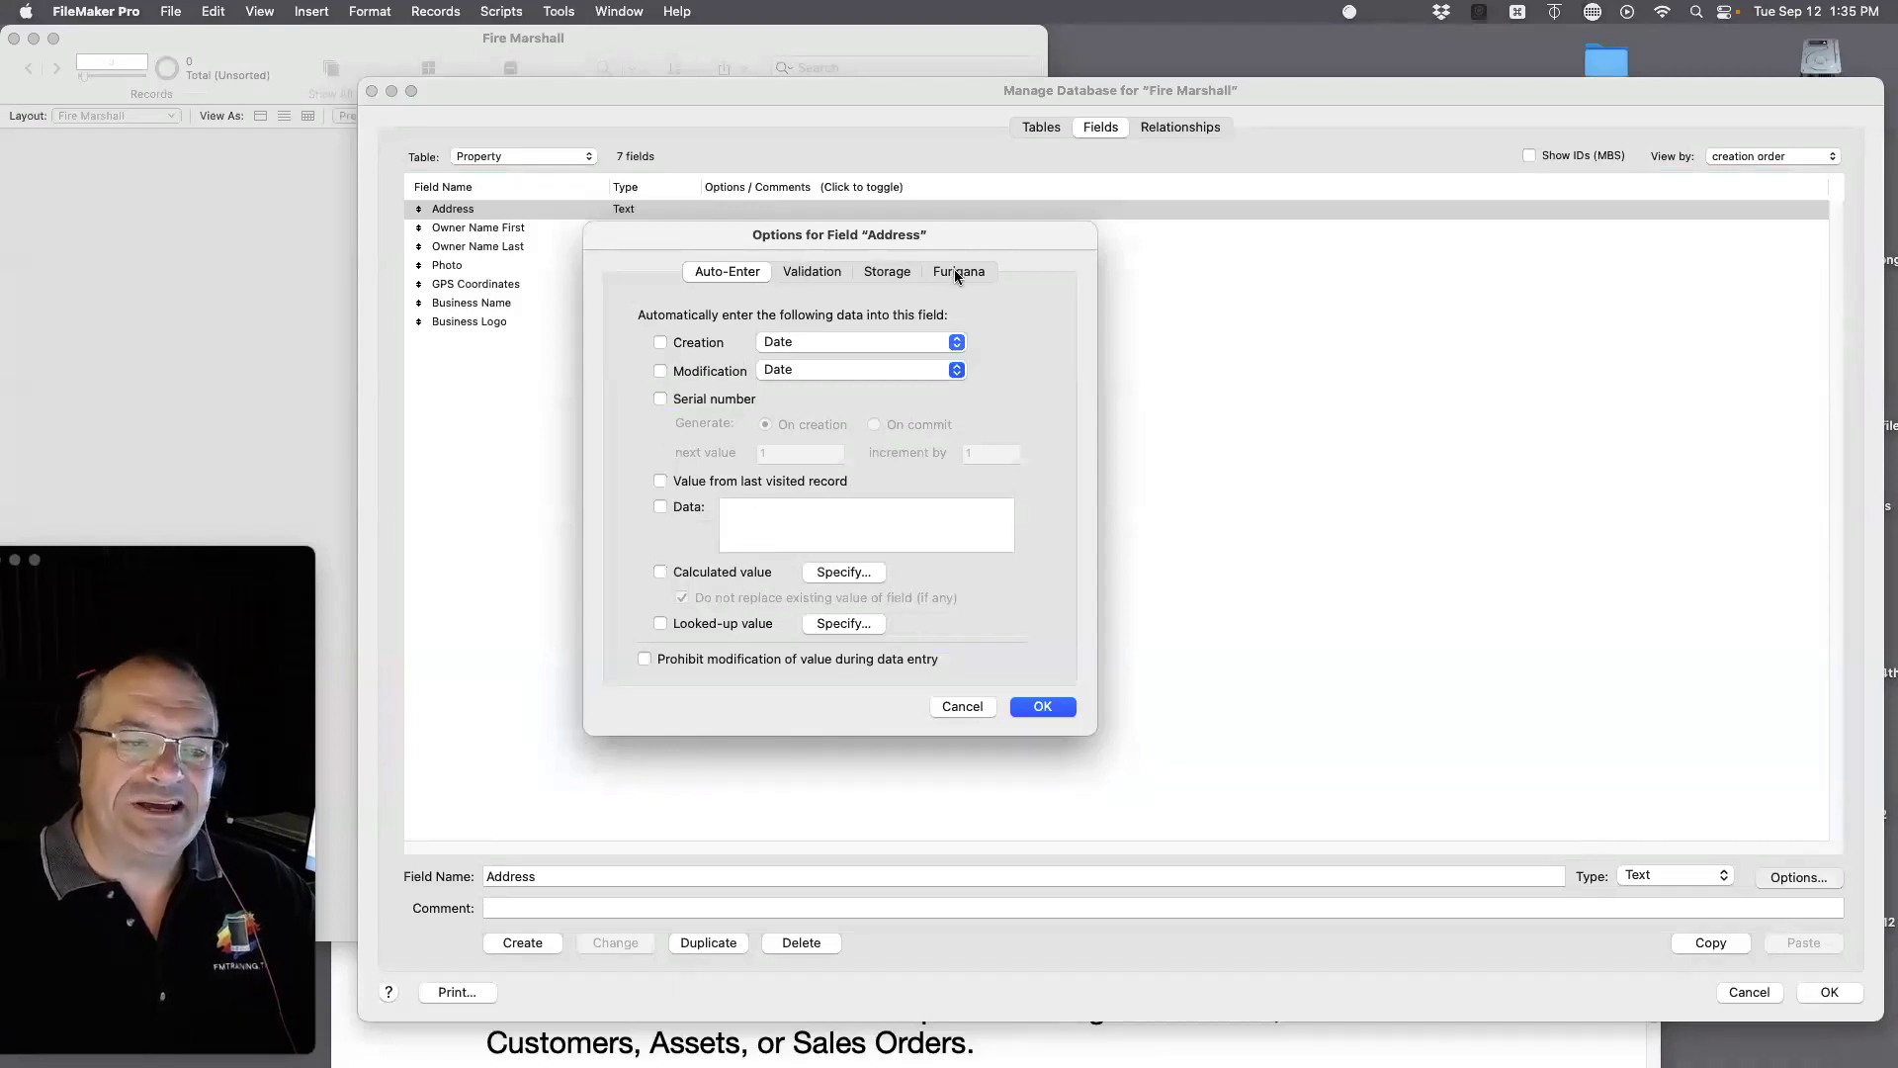
left_click(1043, 706)
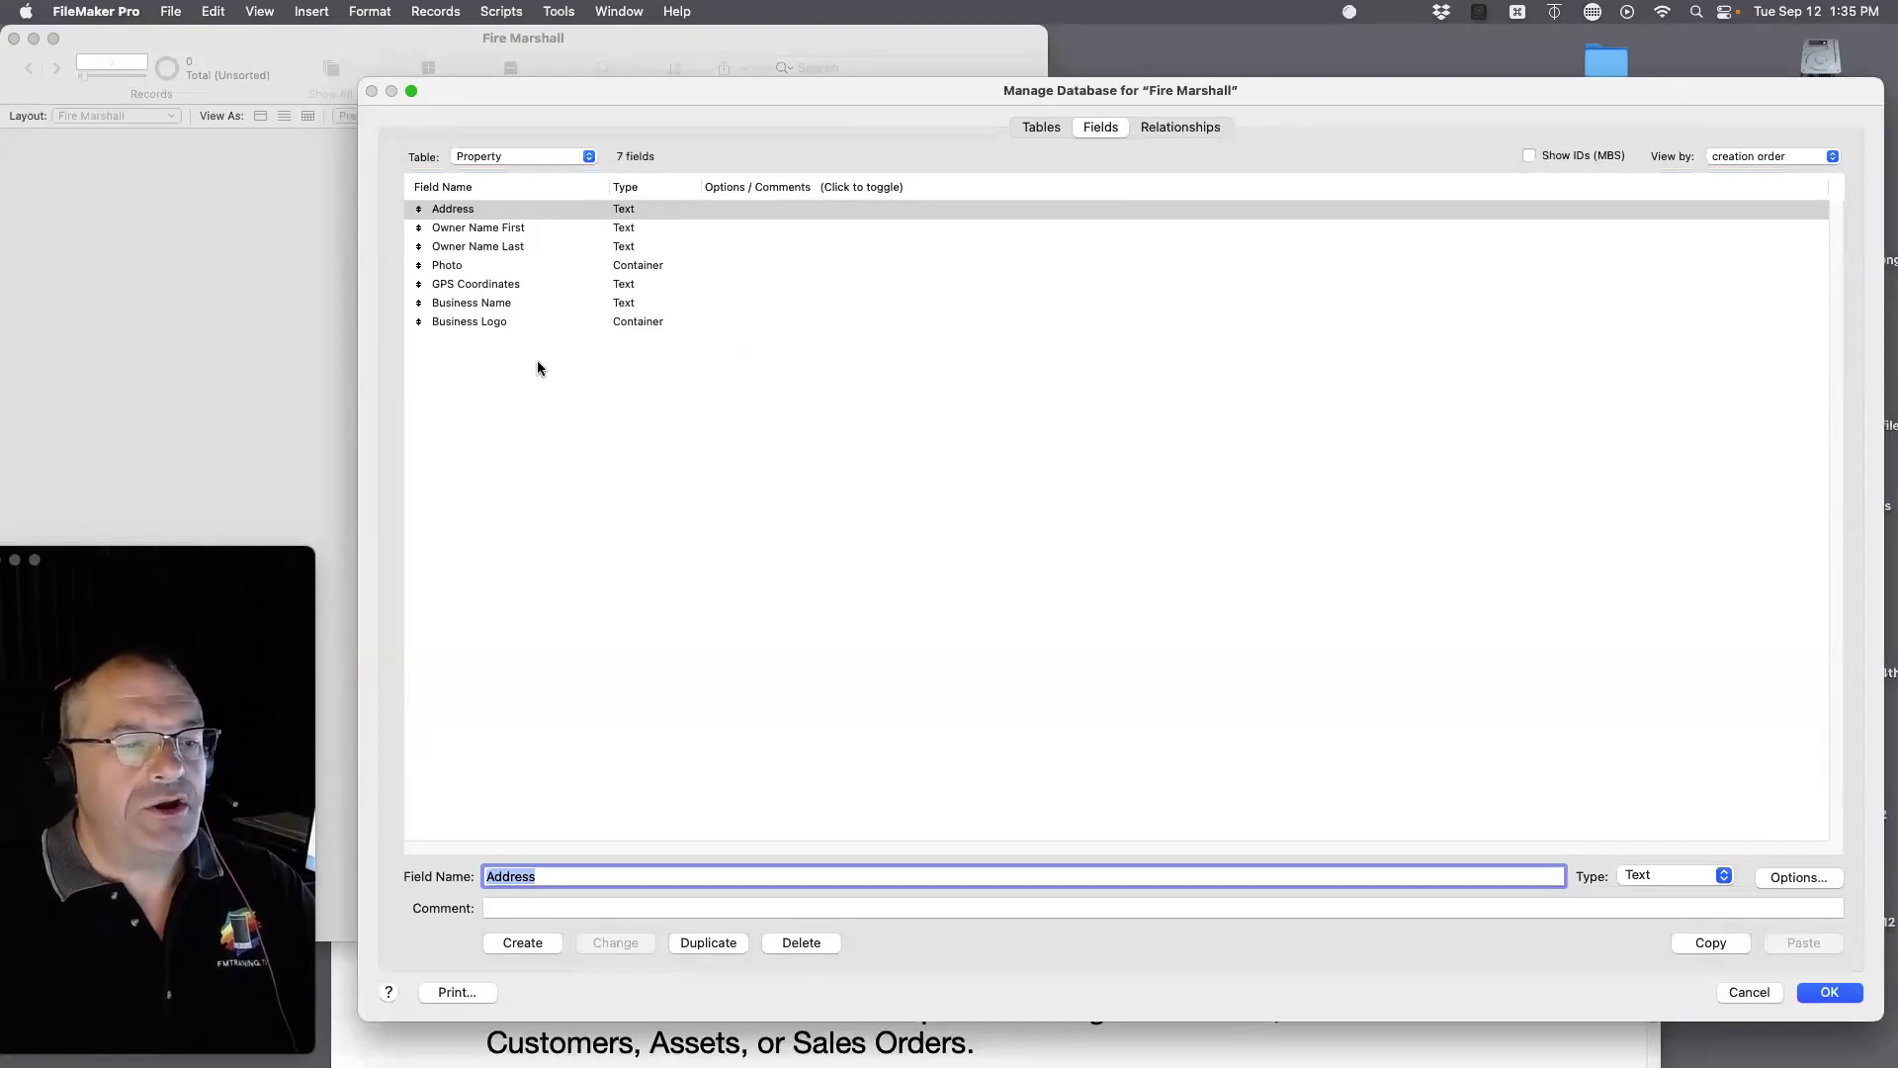
Step: Save the field definitions and enter the property's street address in the Address field
left_click(1821, 993)
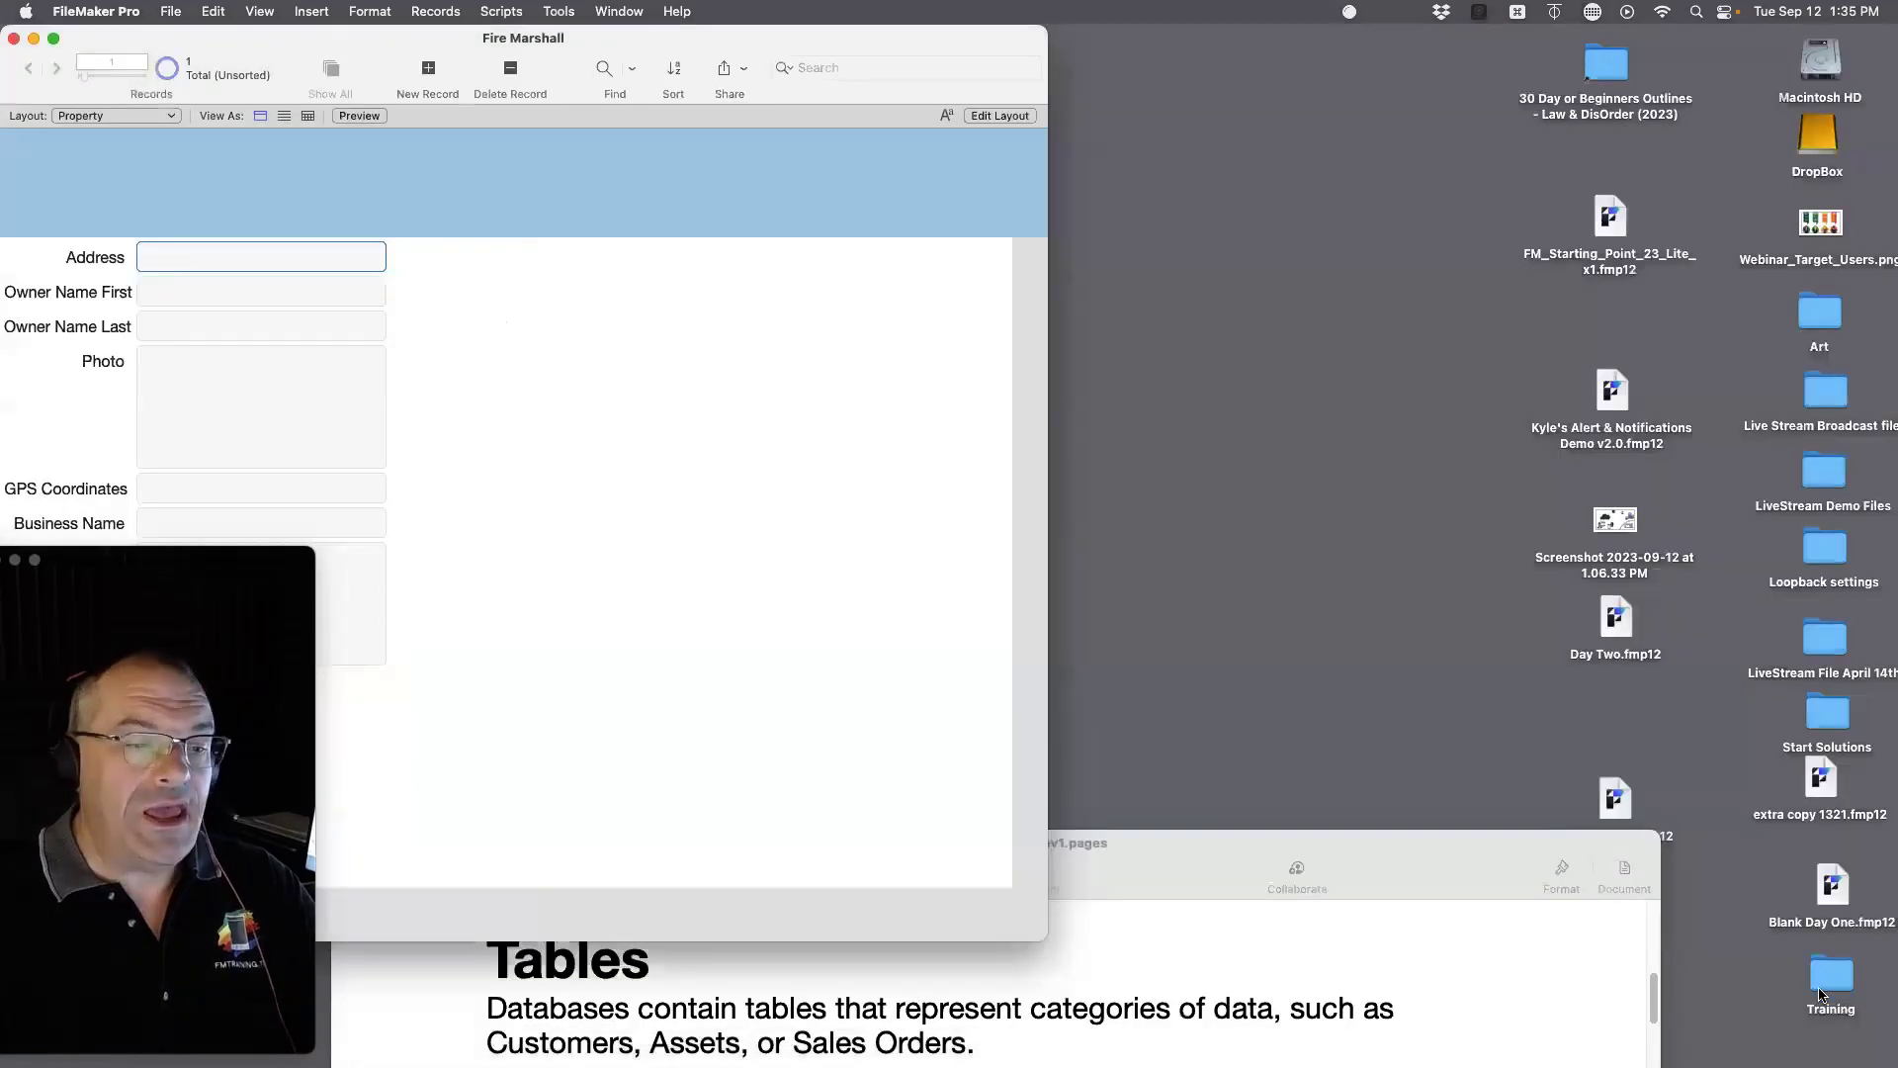
left_click_drag(1479, 848, 1413, 1007)
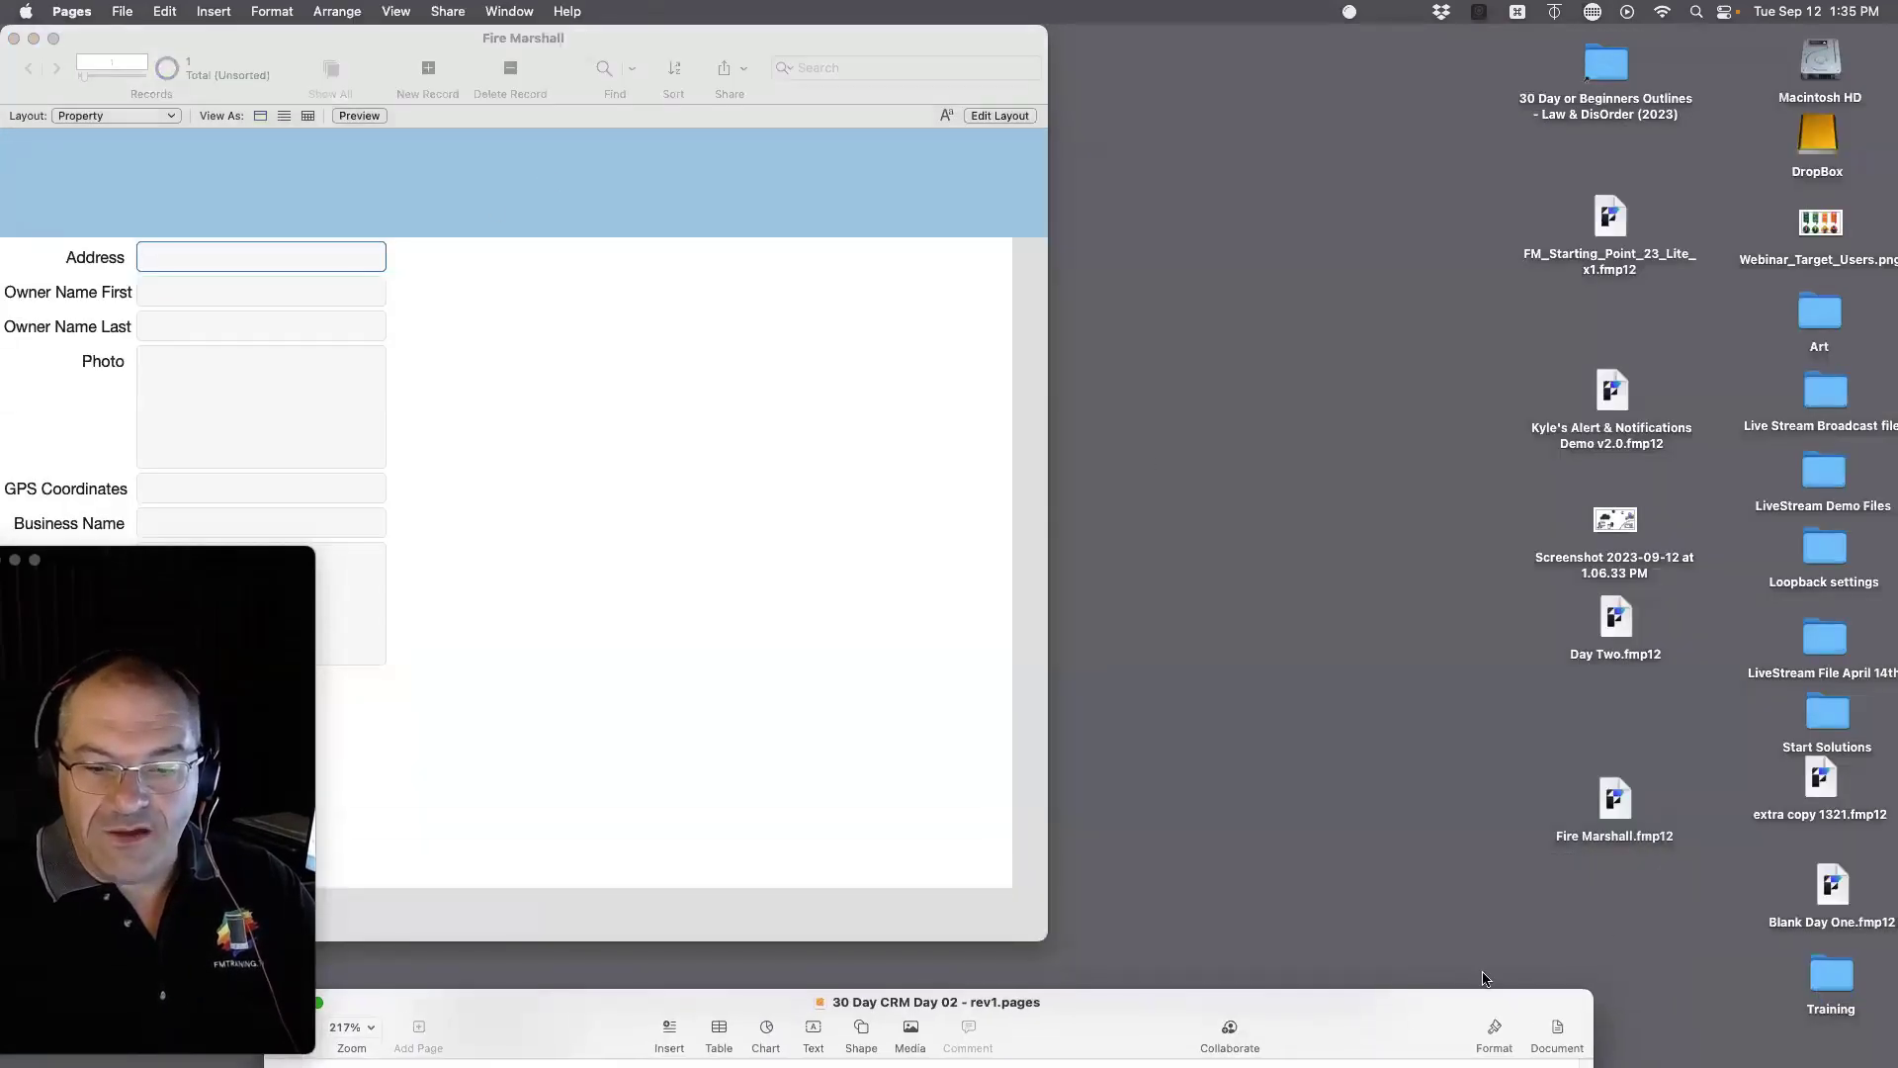
left_click_drag(1606, 816, 1603, 720)
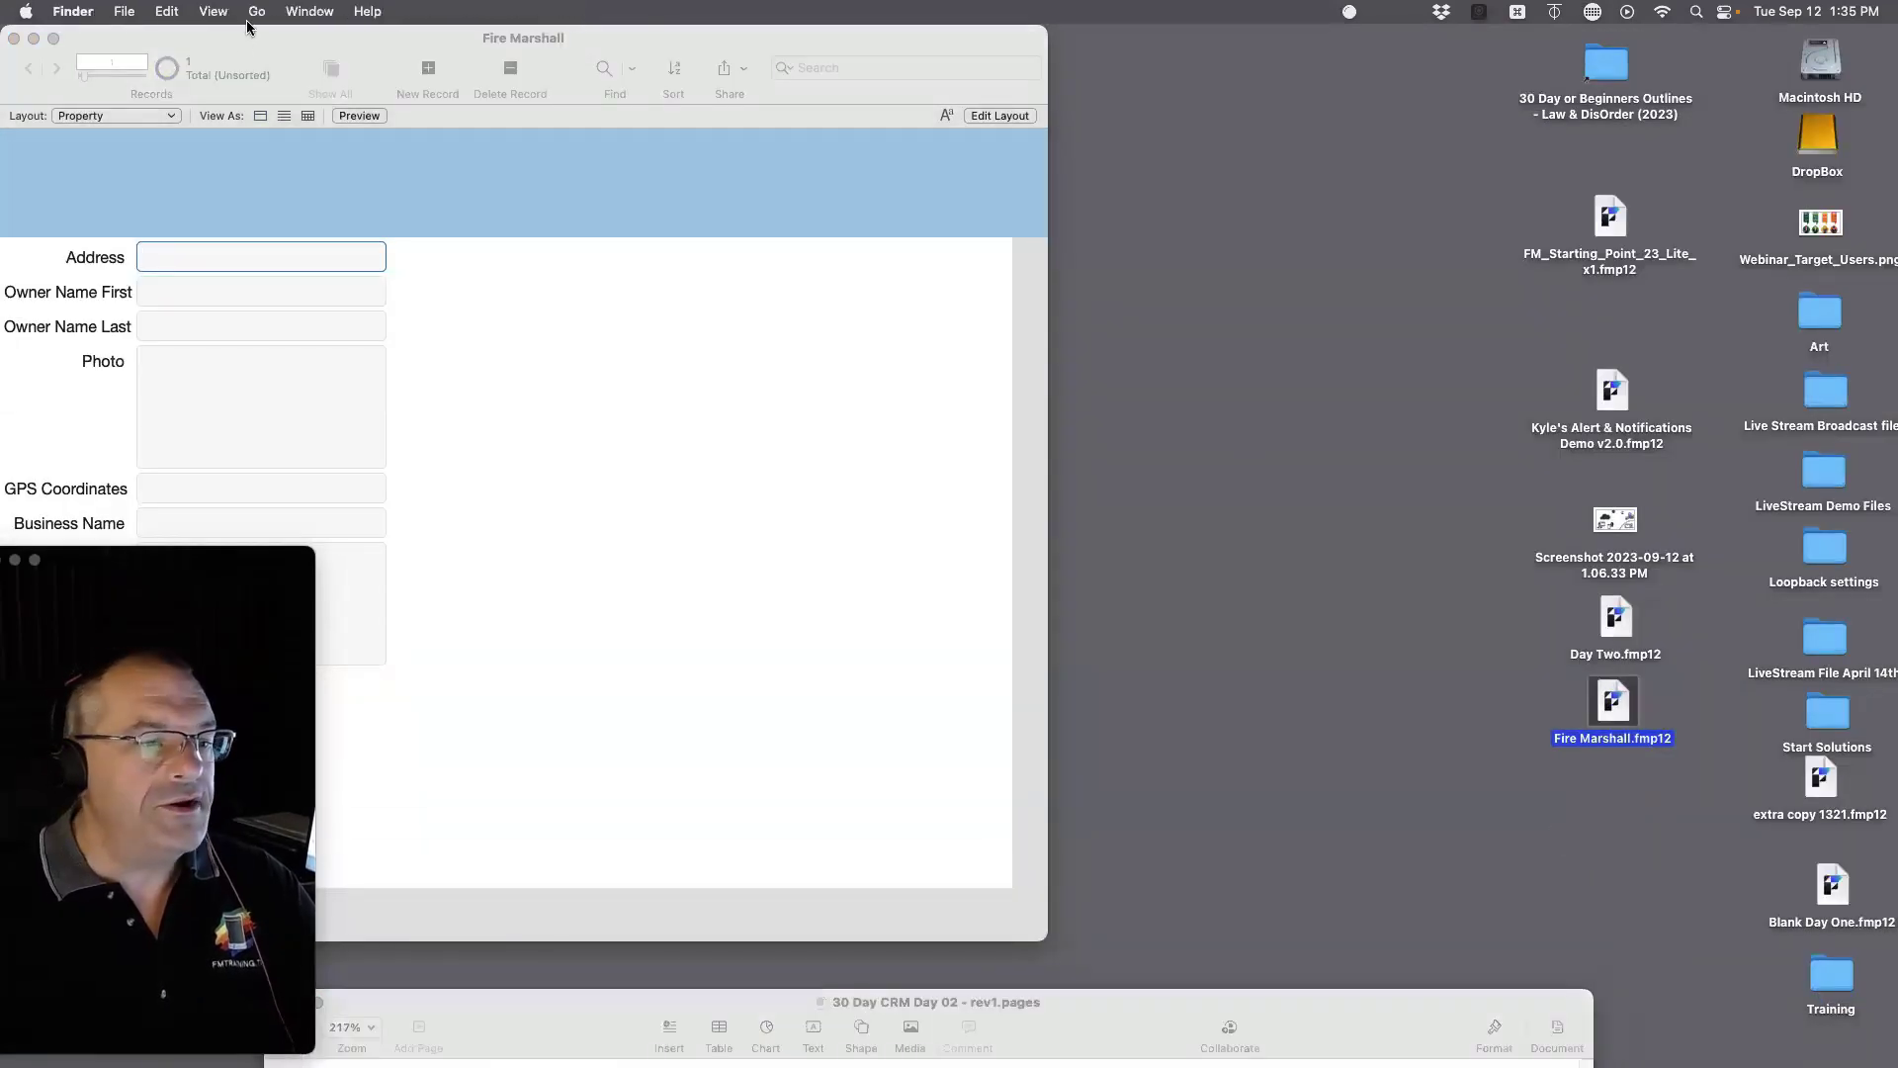
left_click_drag(250, 42, 666, 70)
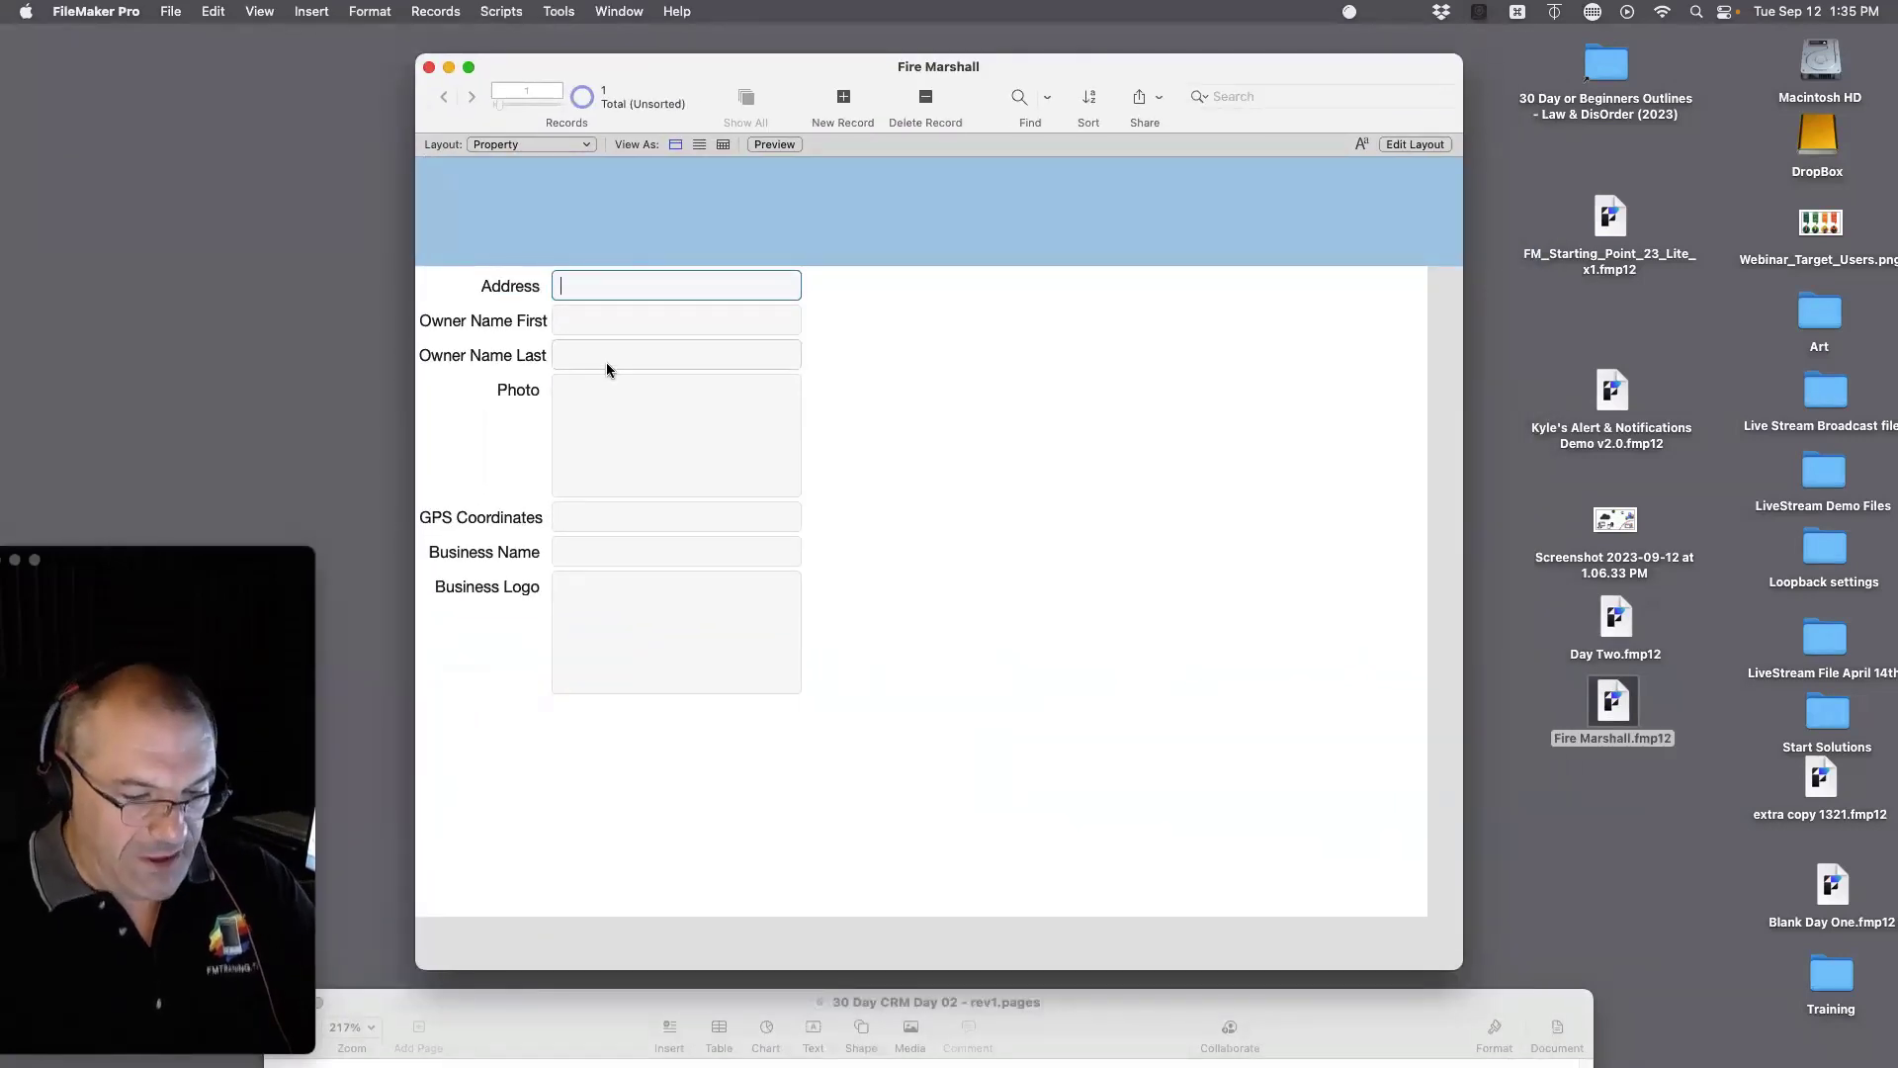
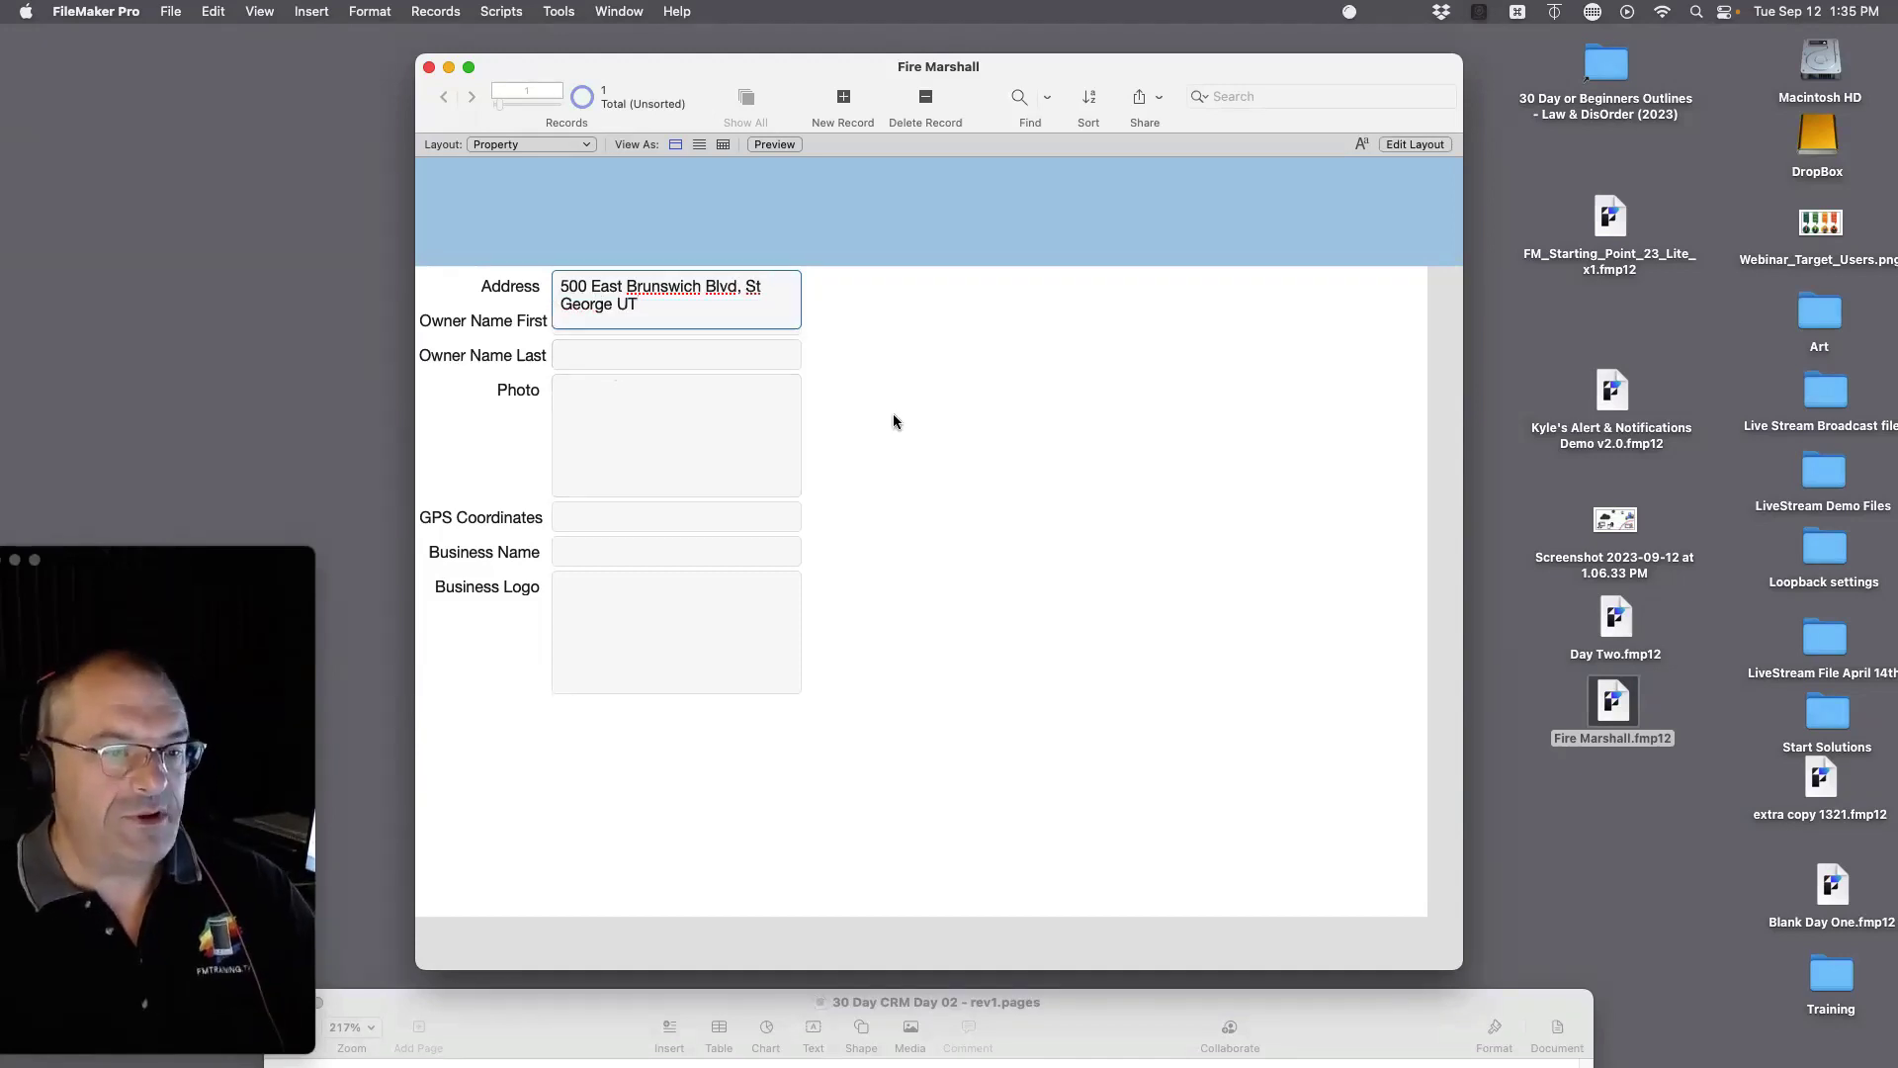
left_click(947, 395)
Step: Enter the owner's first and last names and commit the record
left_click(587, 326)
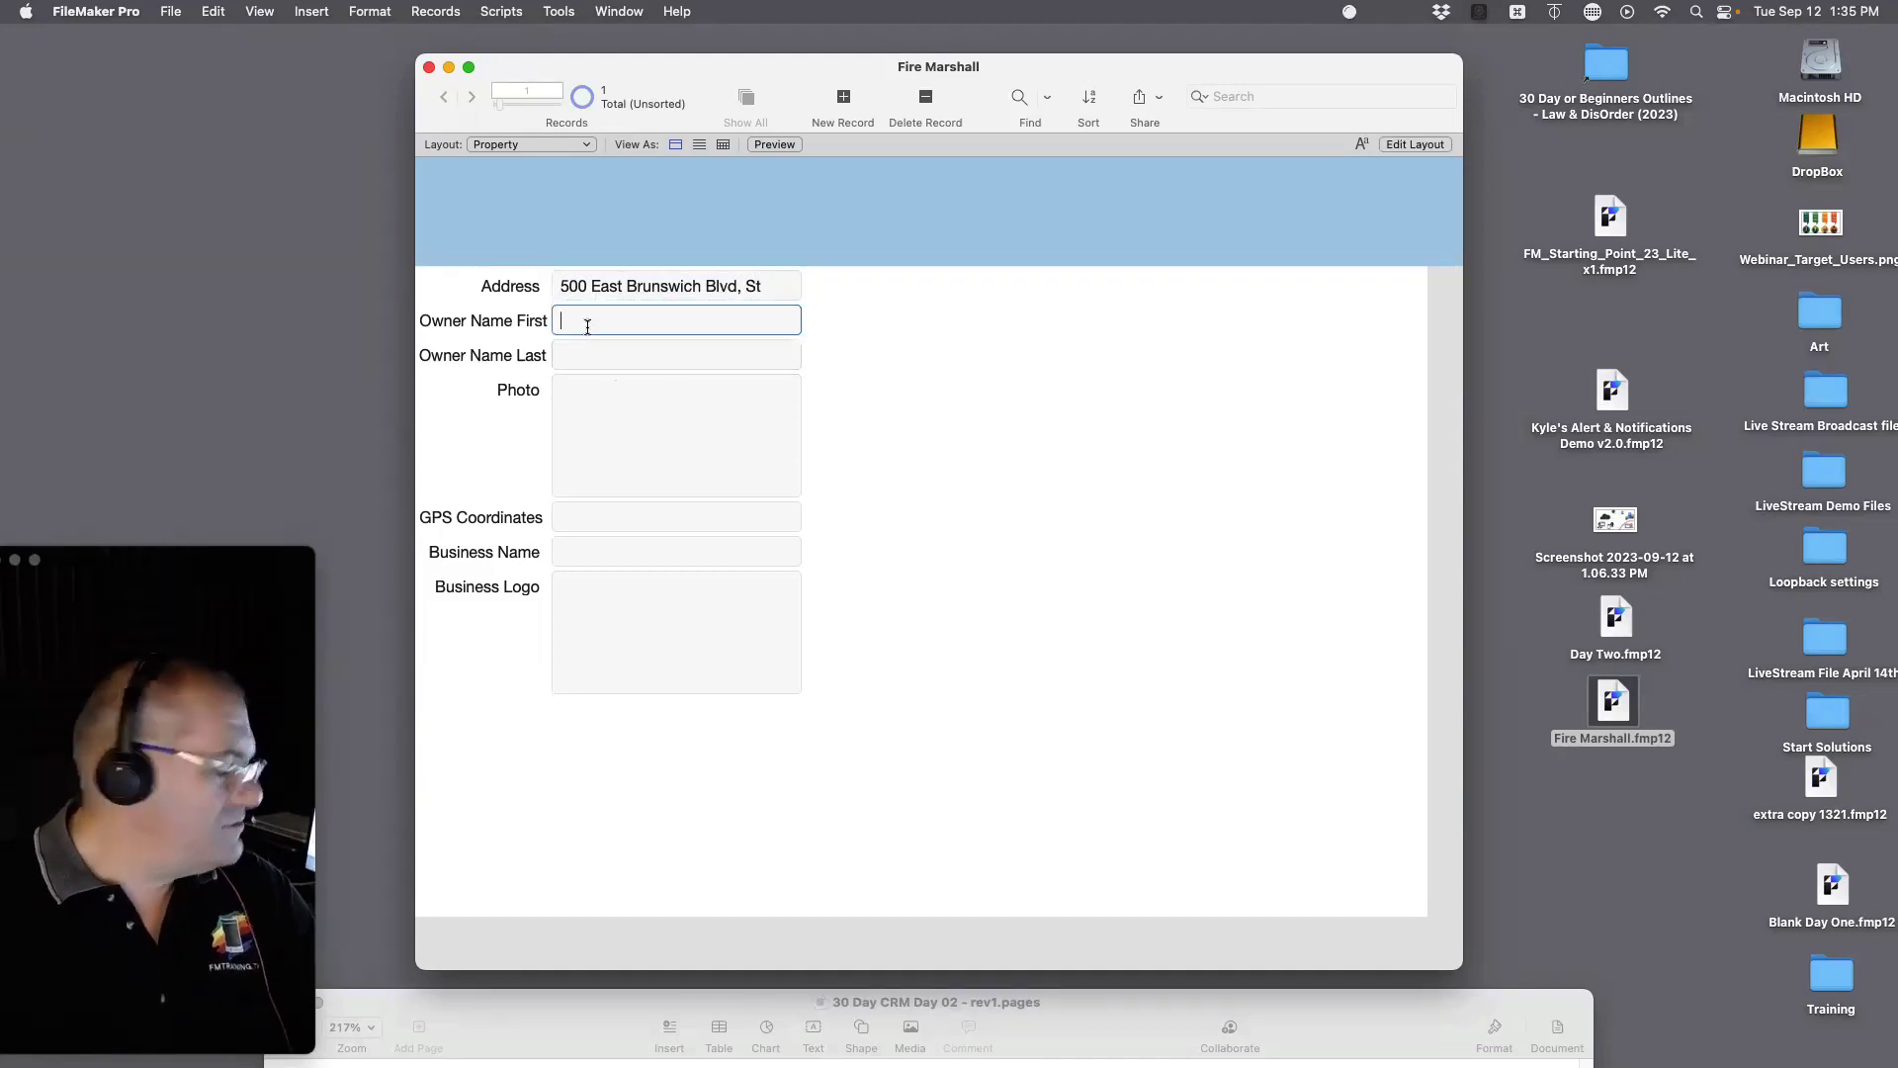
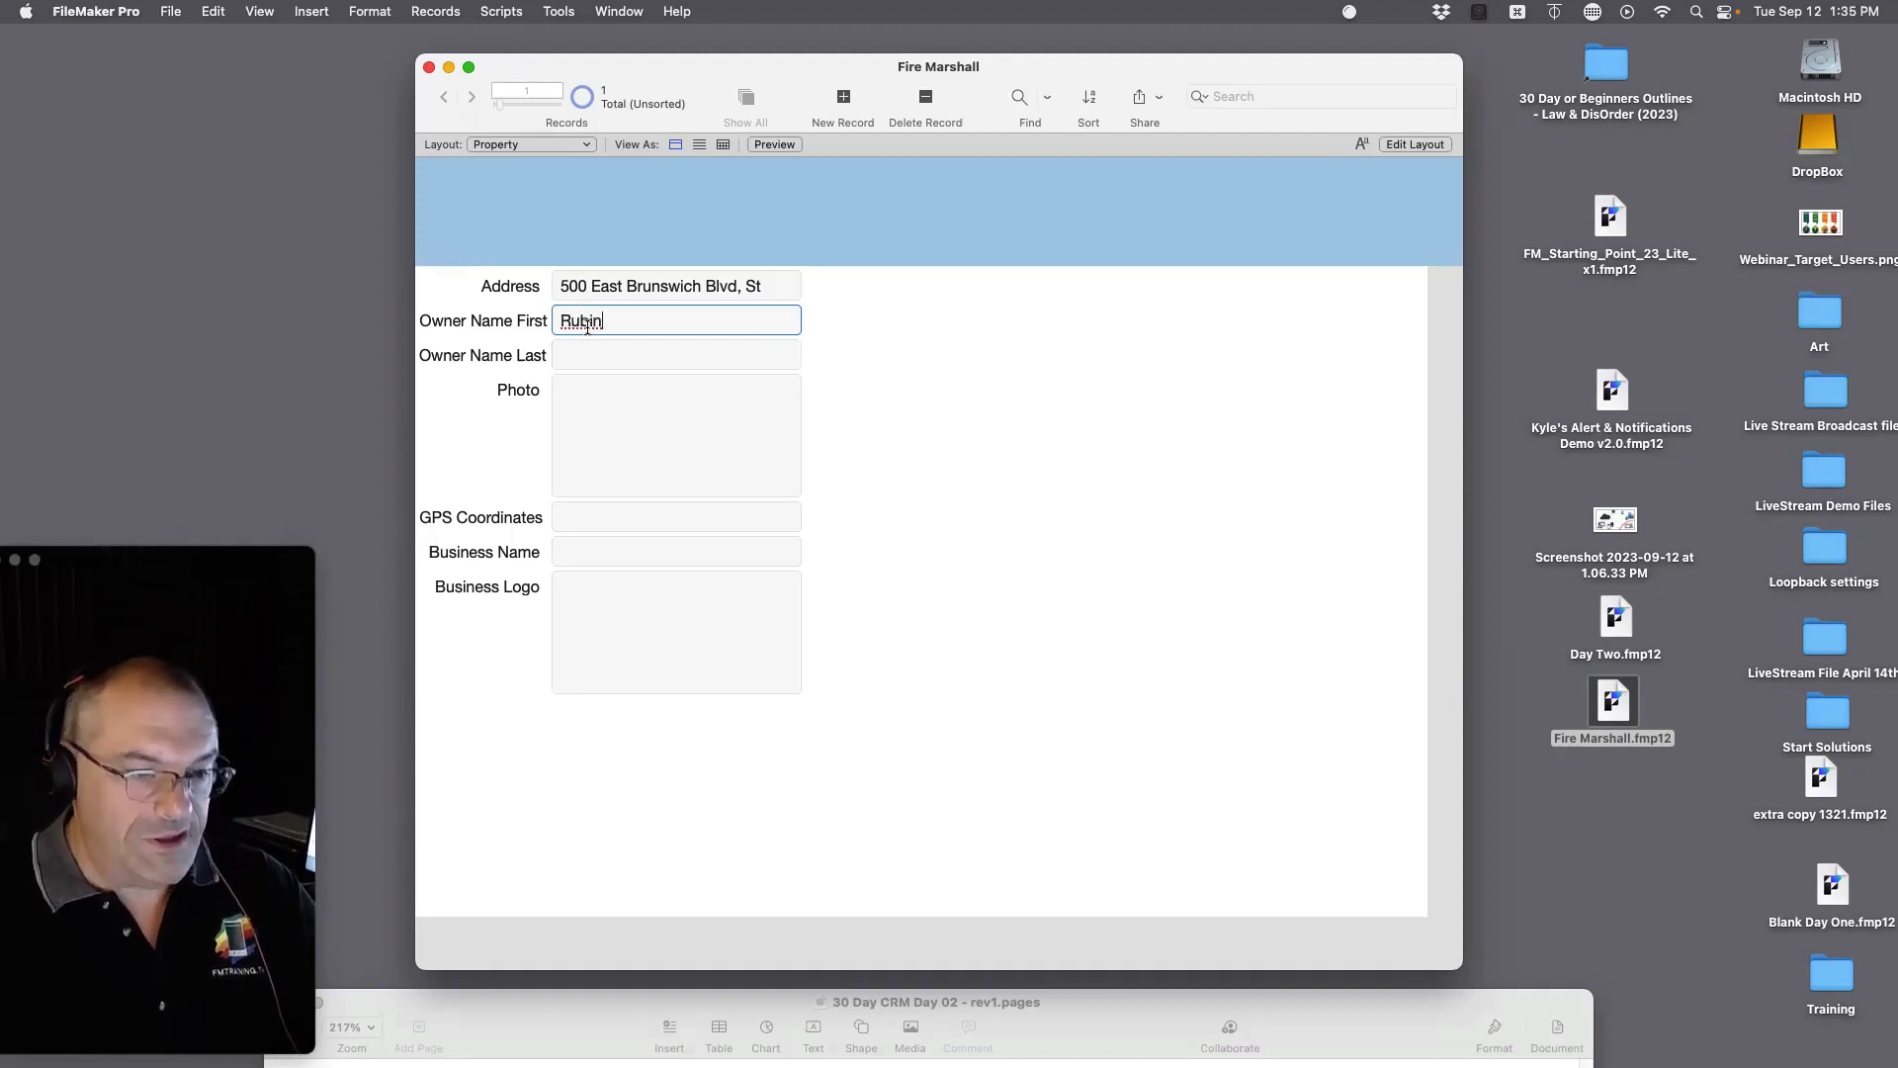
left_click(613, 357)
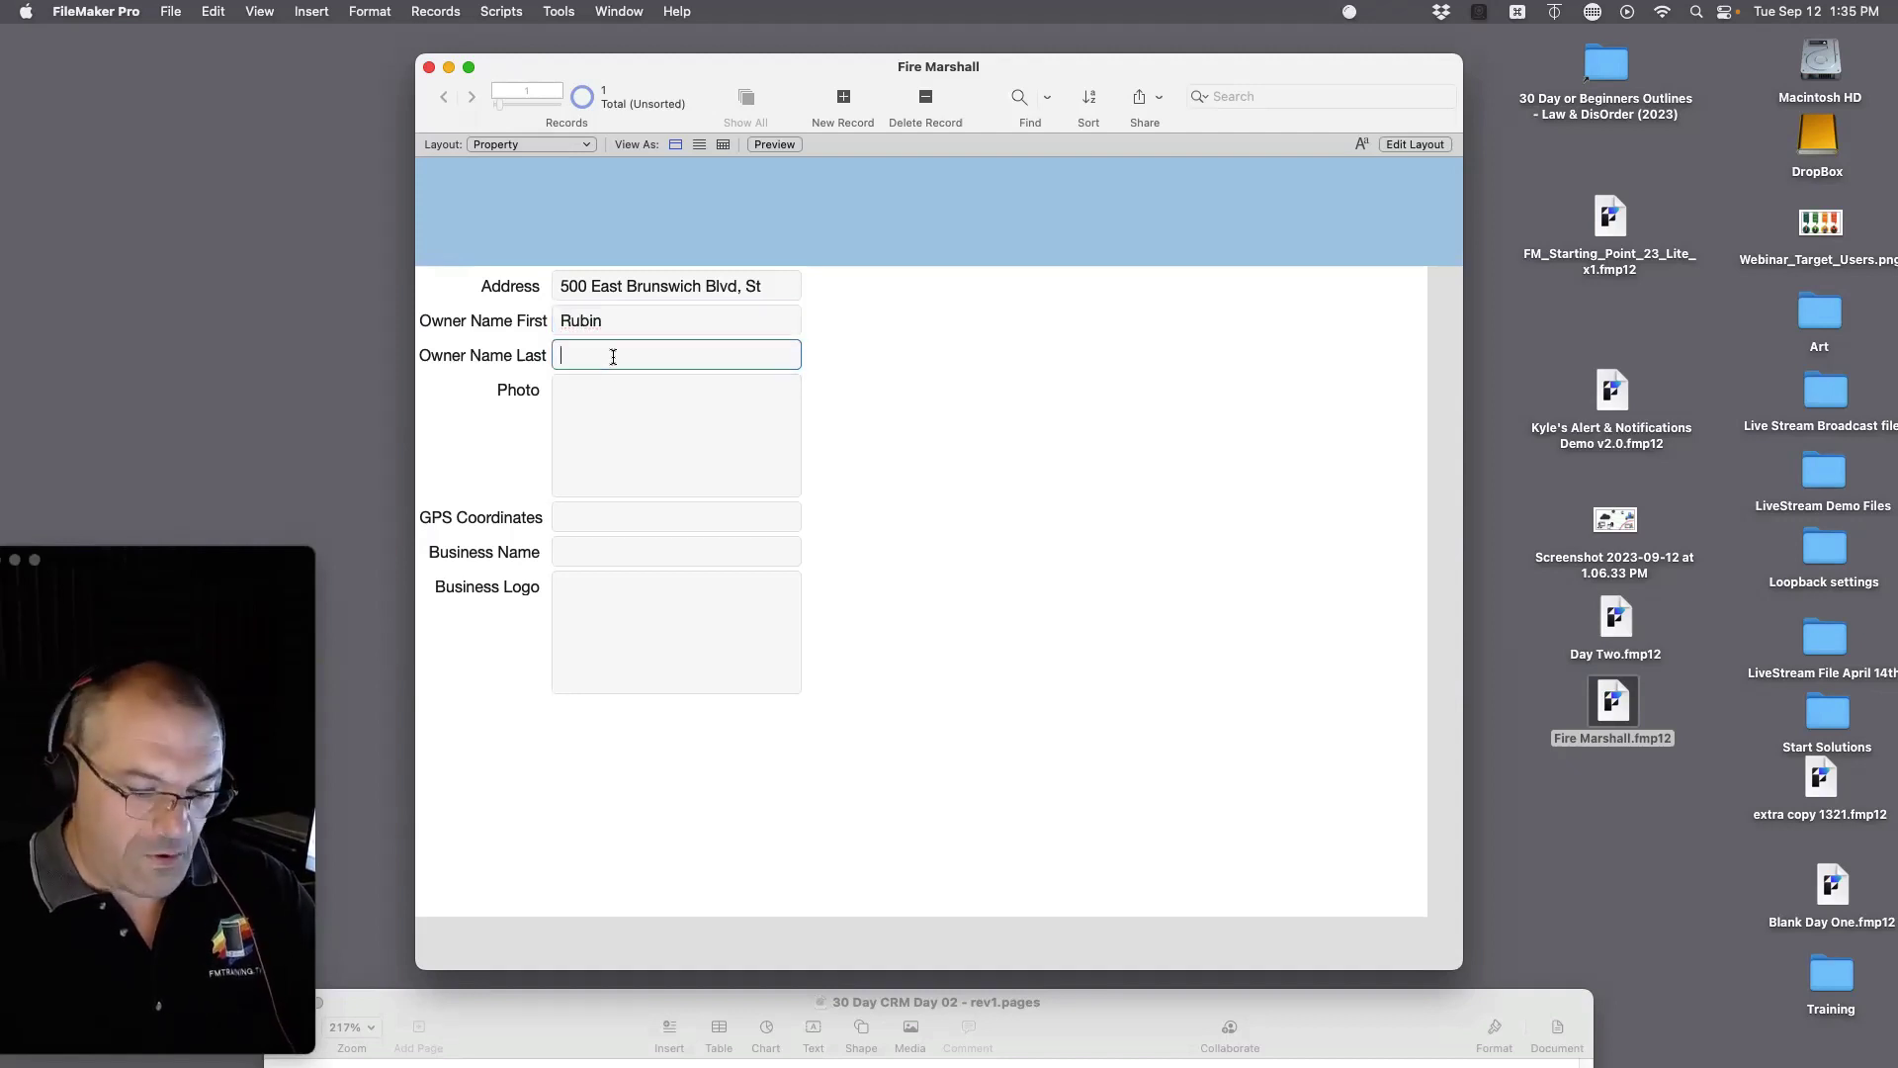
left_click(987, 392)
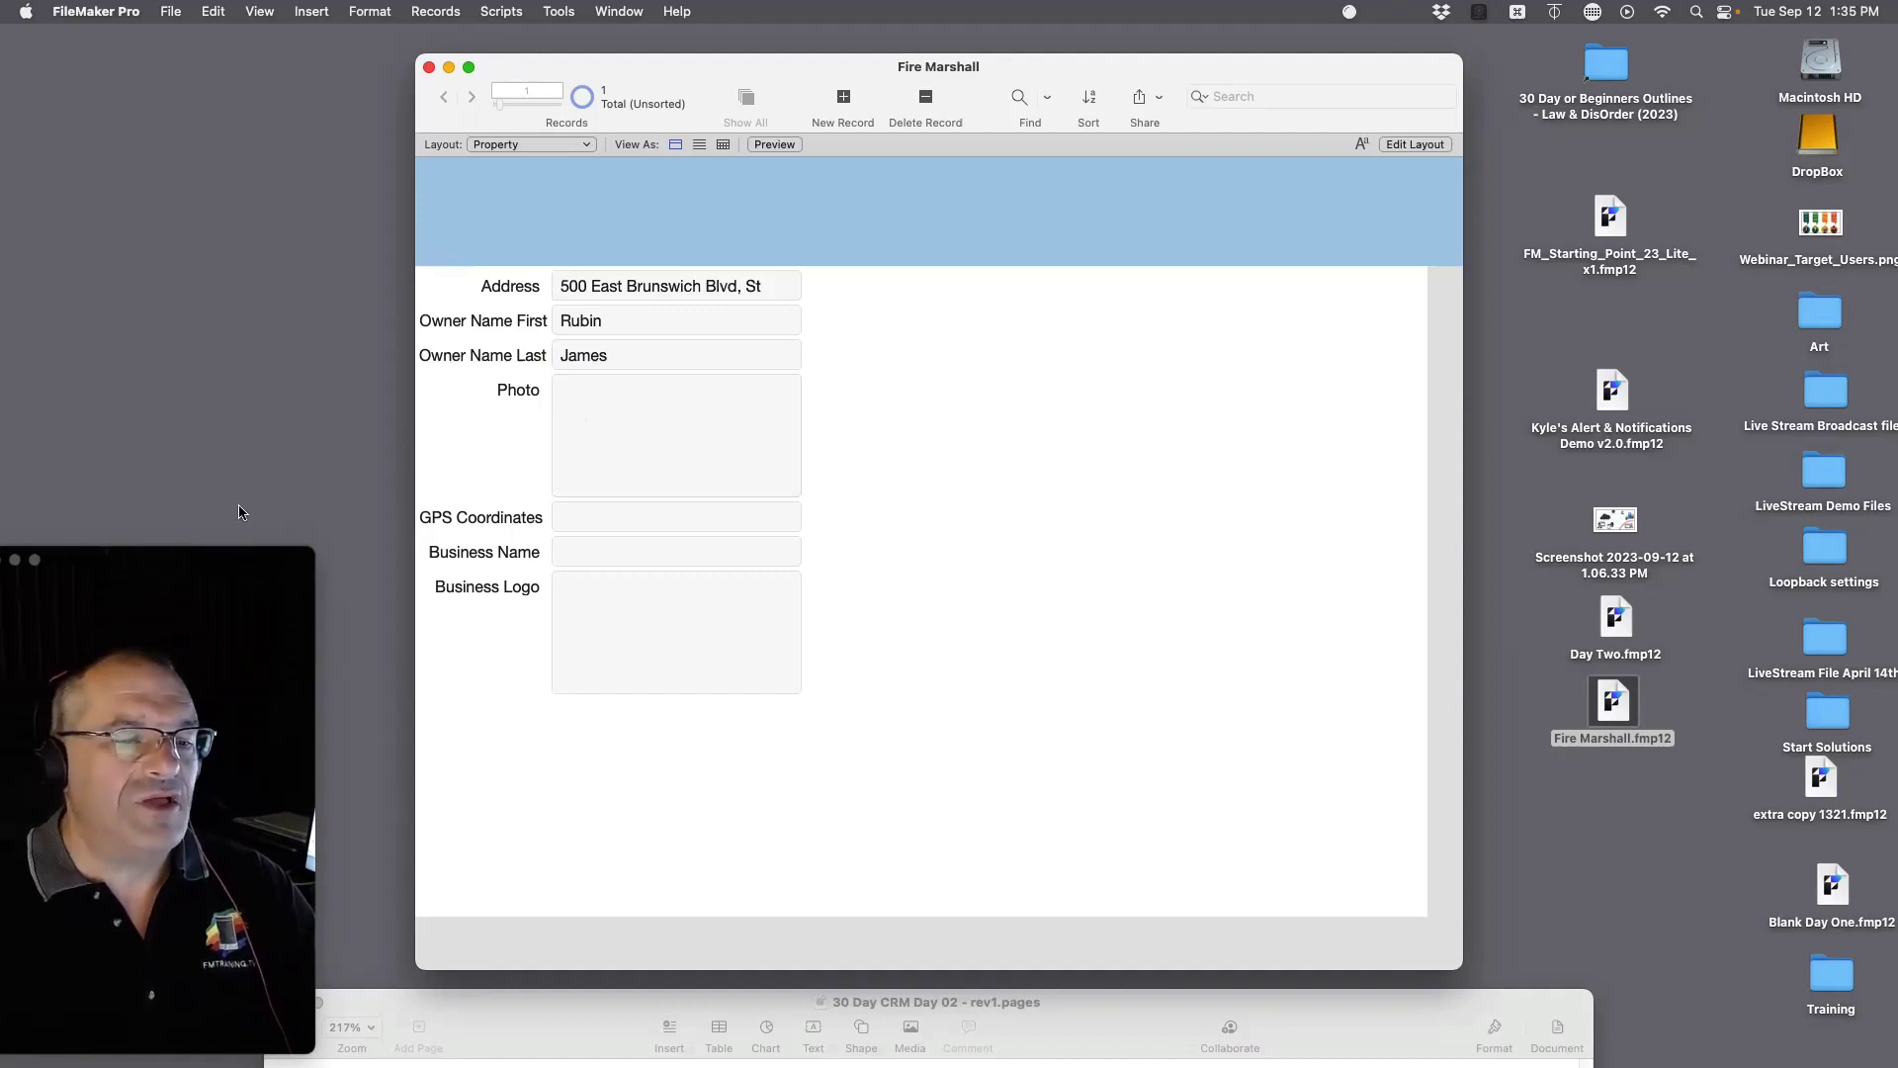
Step: Drag the logo screenshot from the desktop into the Business Logo container field
mouse_move(14, 329)
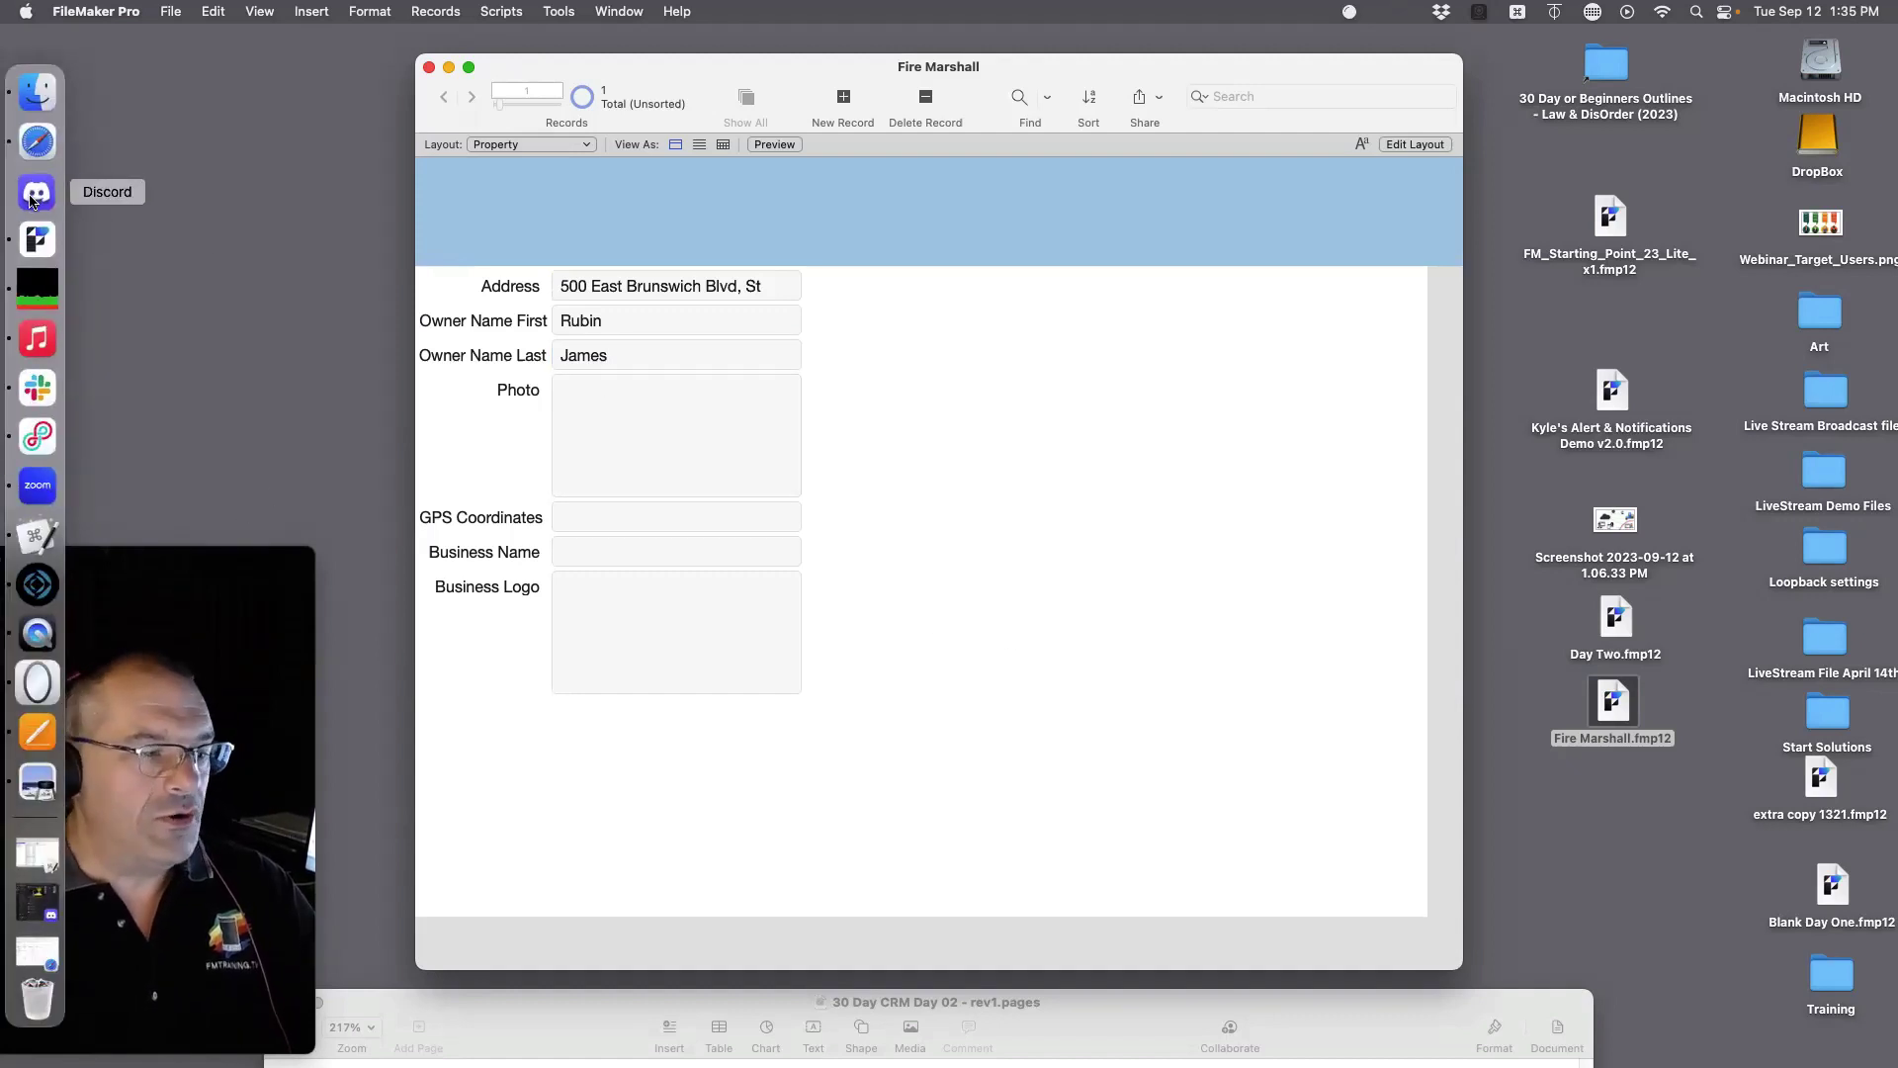
left_click(37, 191)
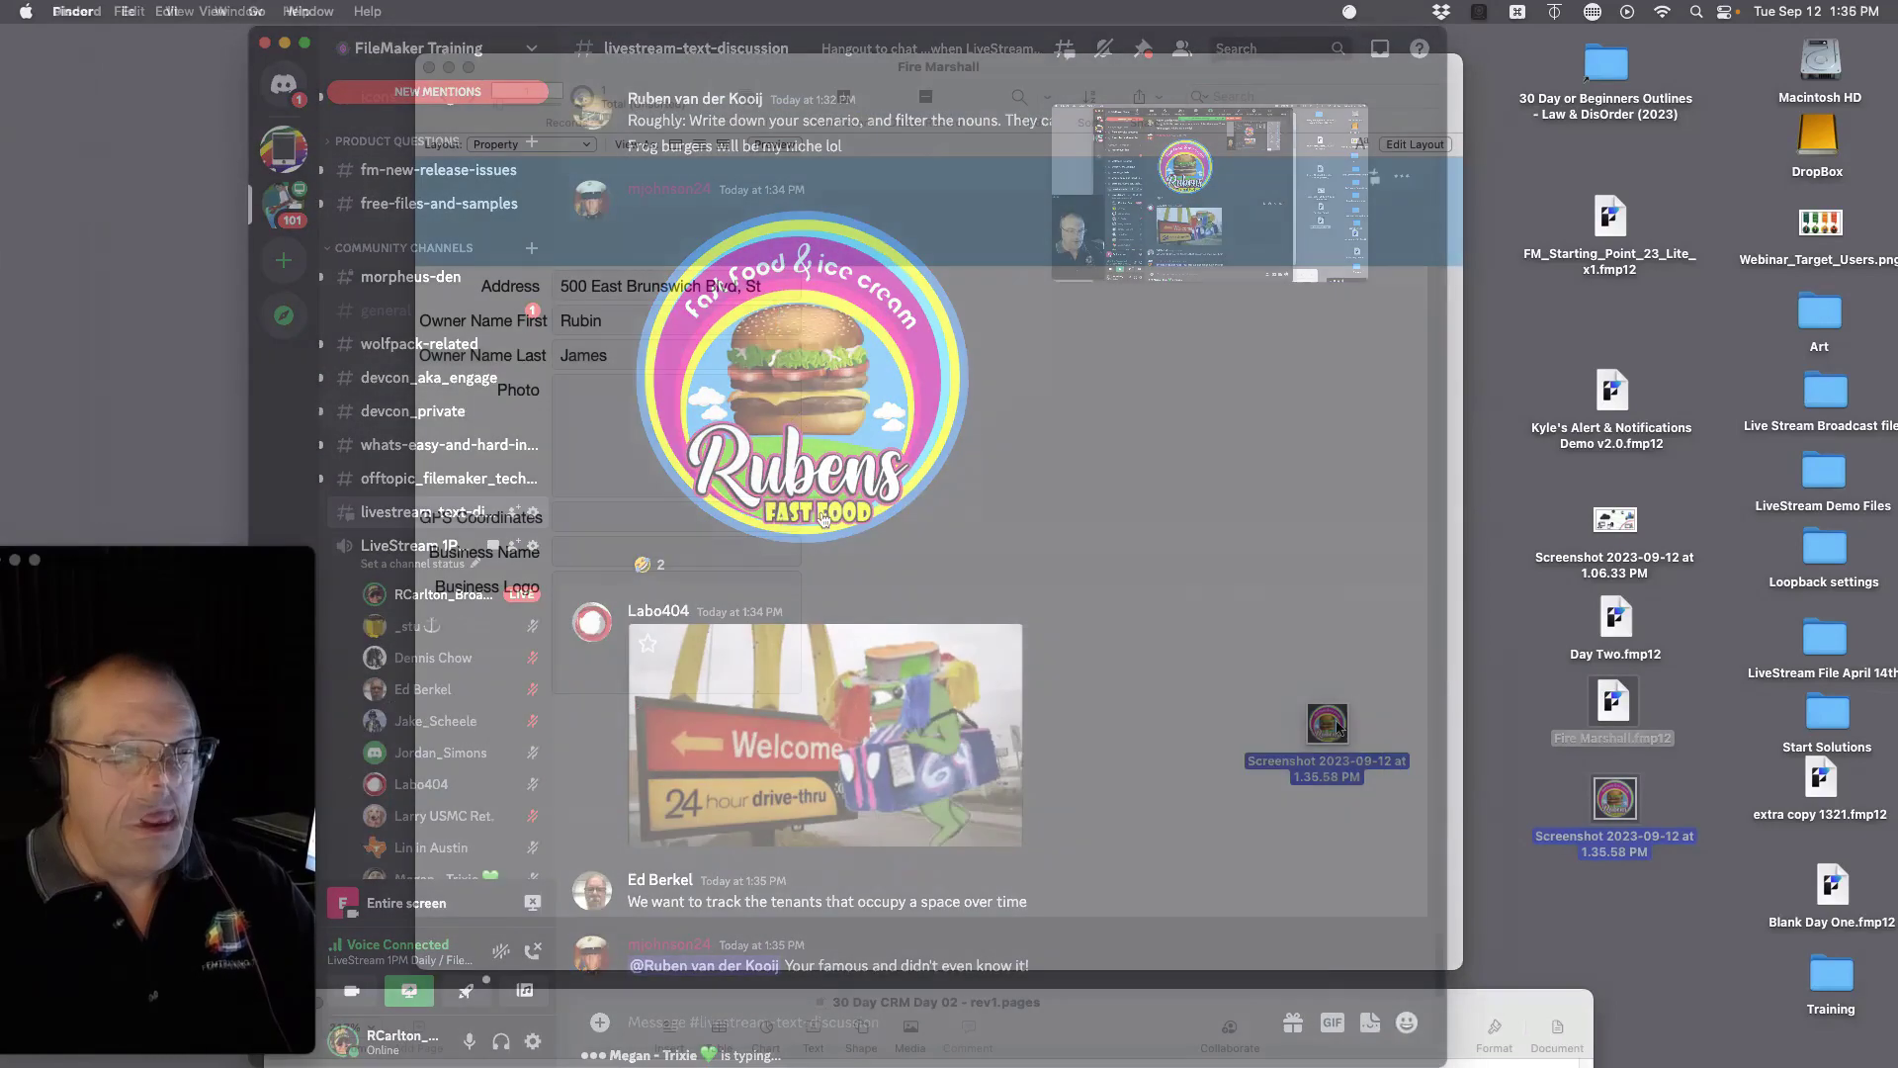
left_click_drag(1614, 799, 695, 644)
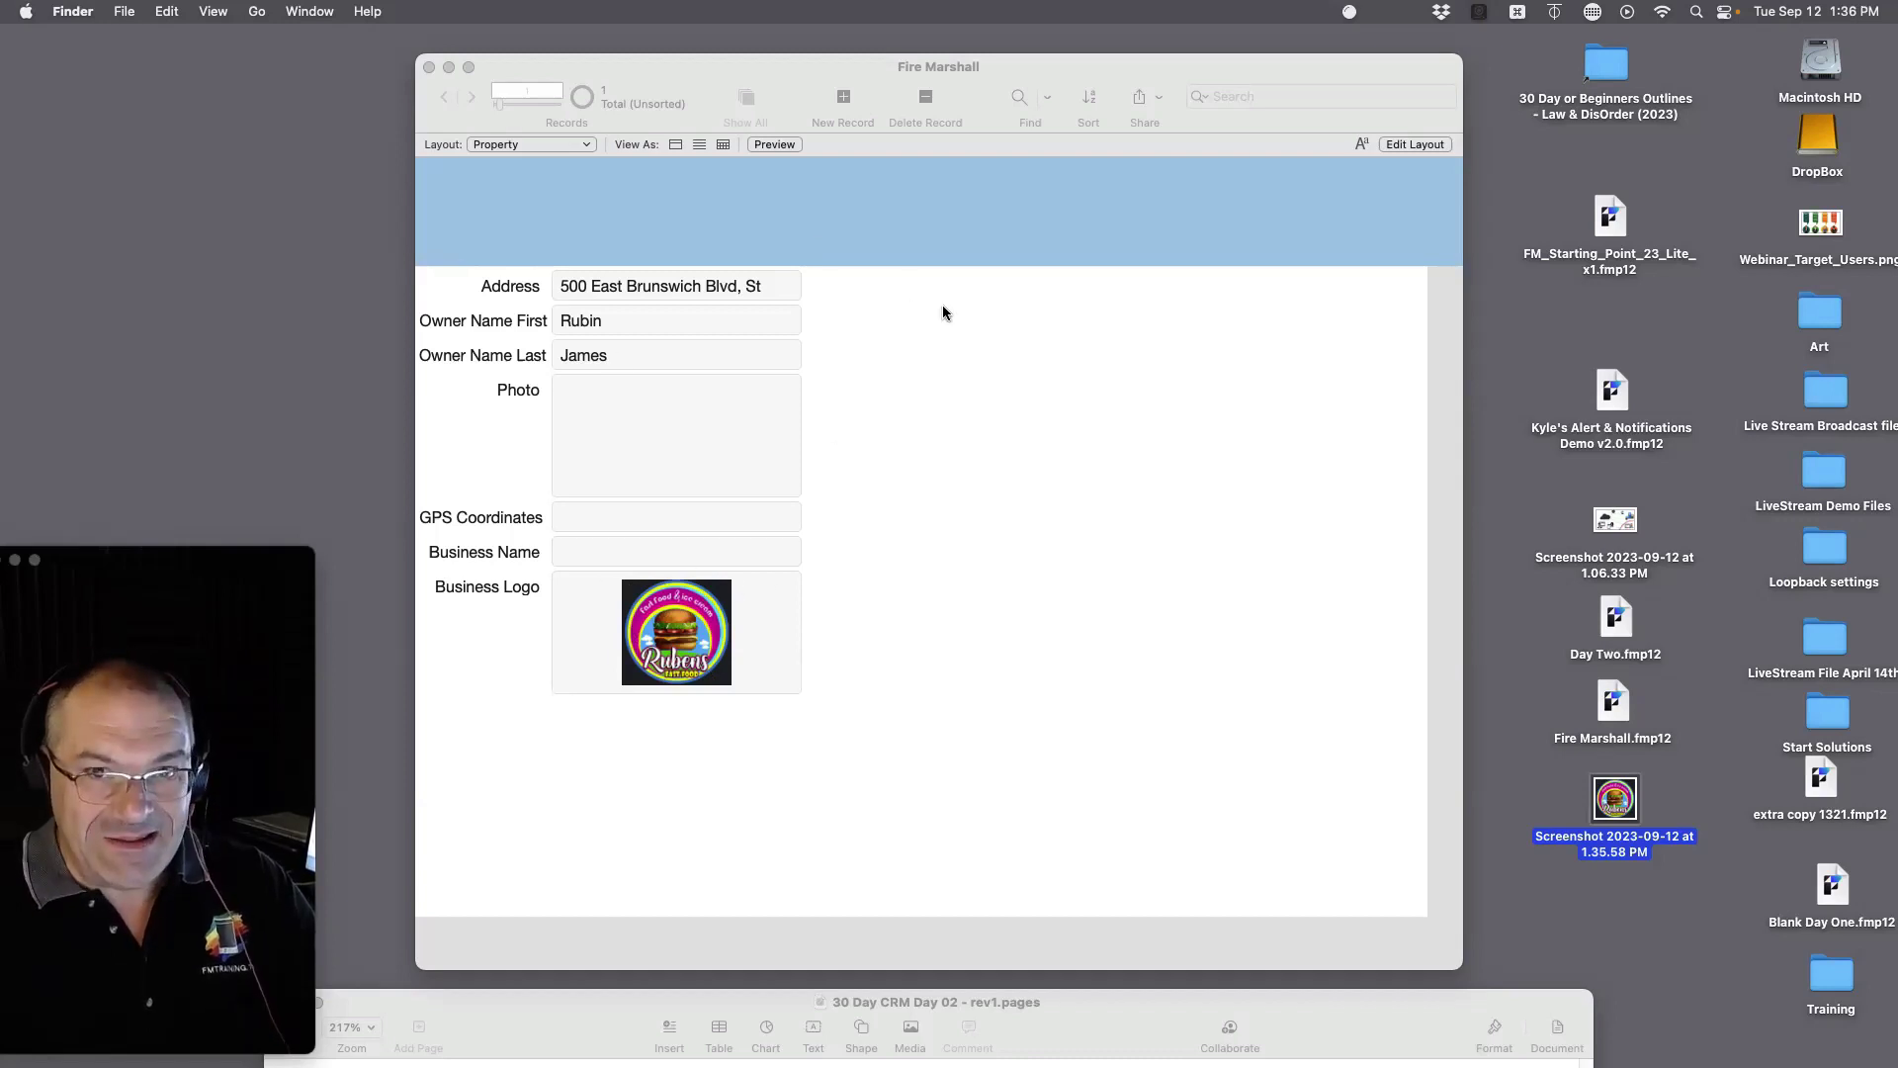
Step: Tidy the file icons on the desktop and return to the Fire Marshall database window
left_click(1612, 696)
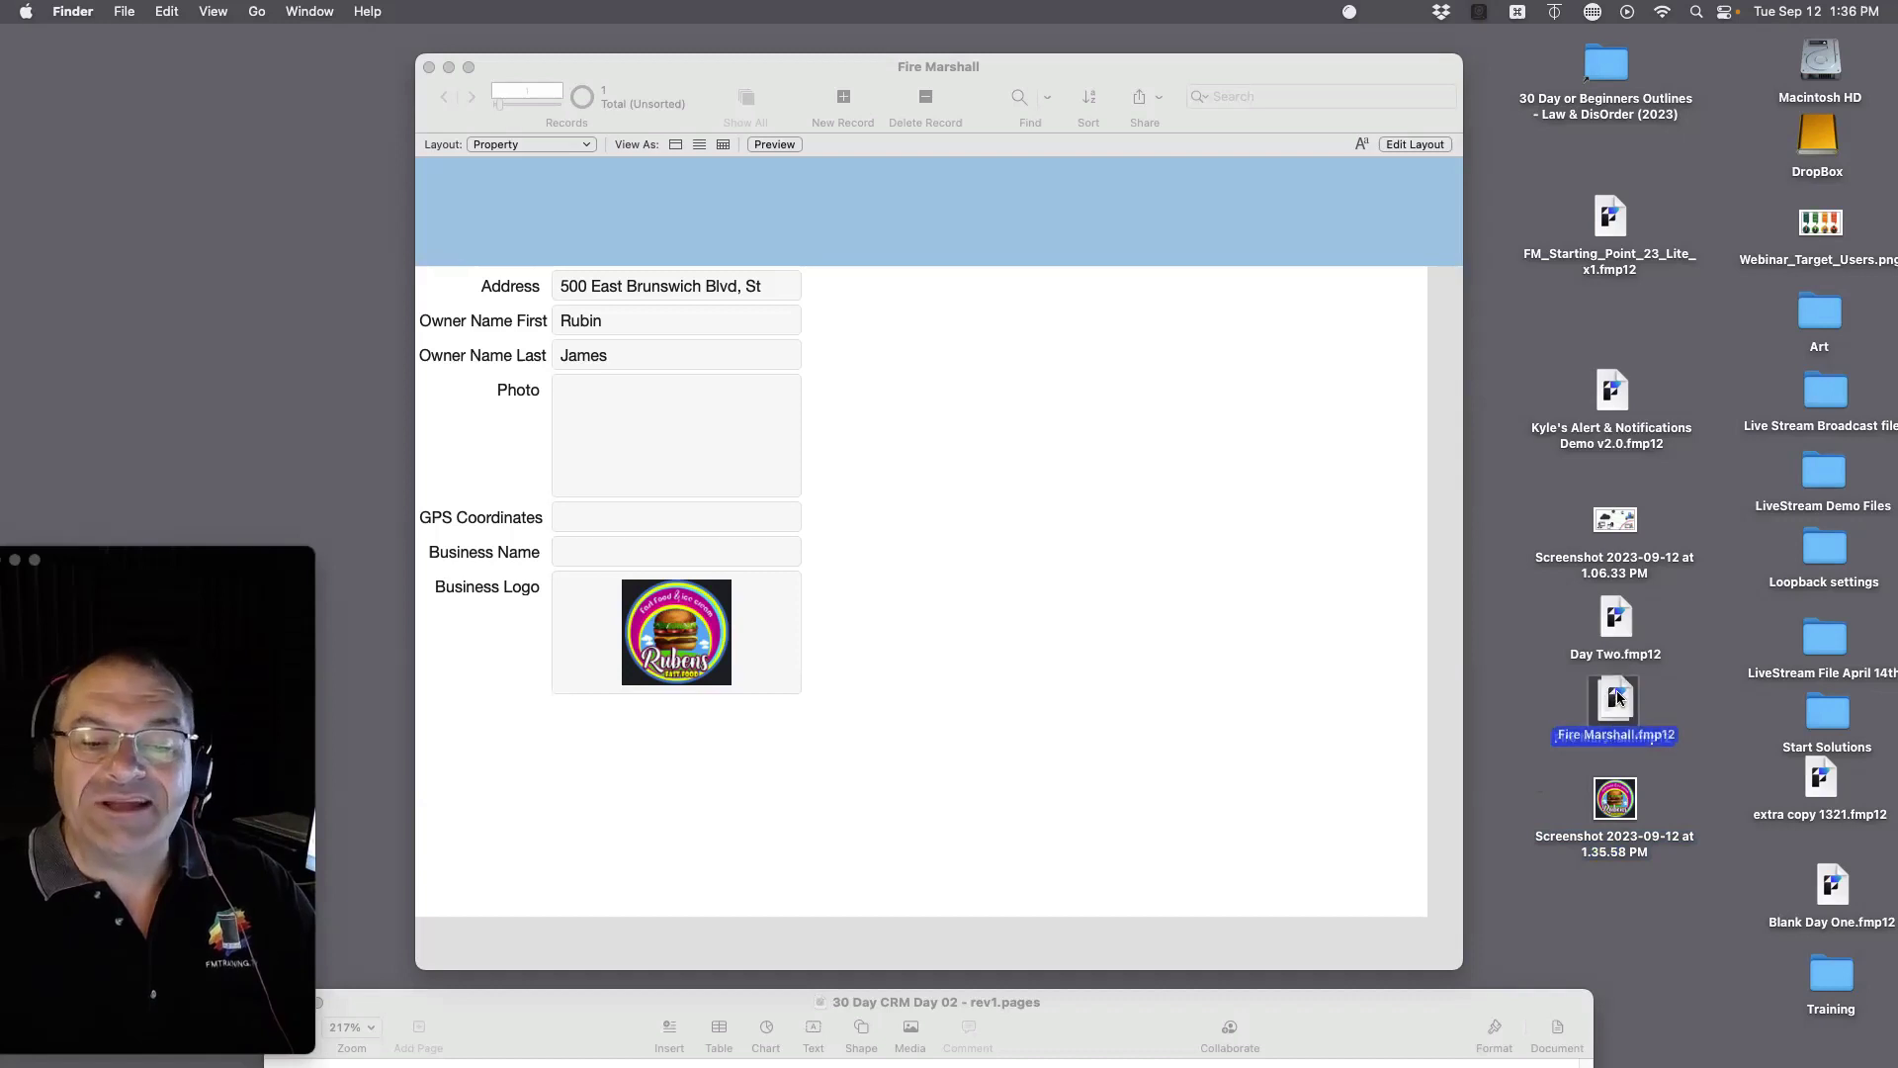
left_click_drag(1622, 799, 1617, 885)
left_click_drag(1616, 704, 1618, 732)
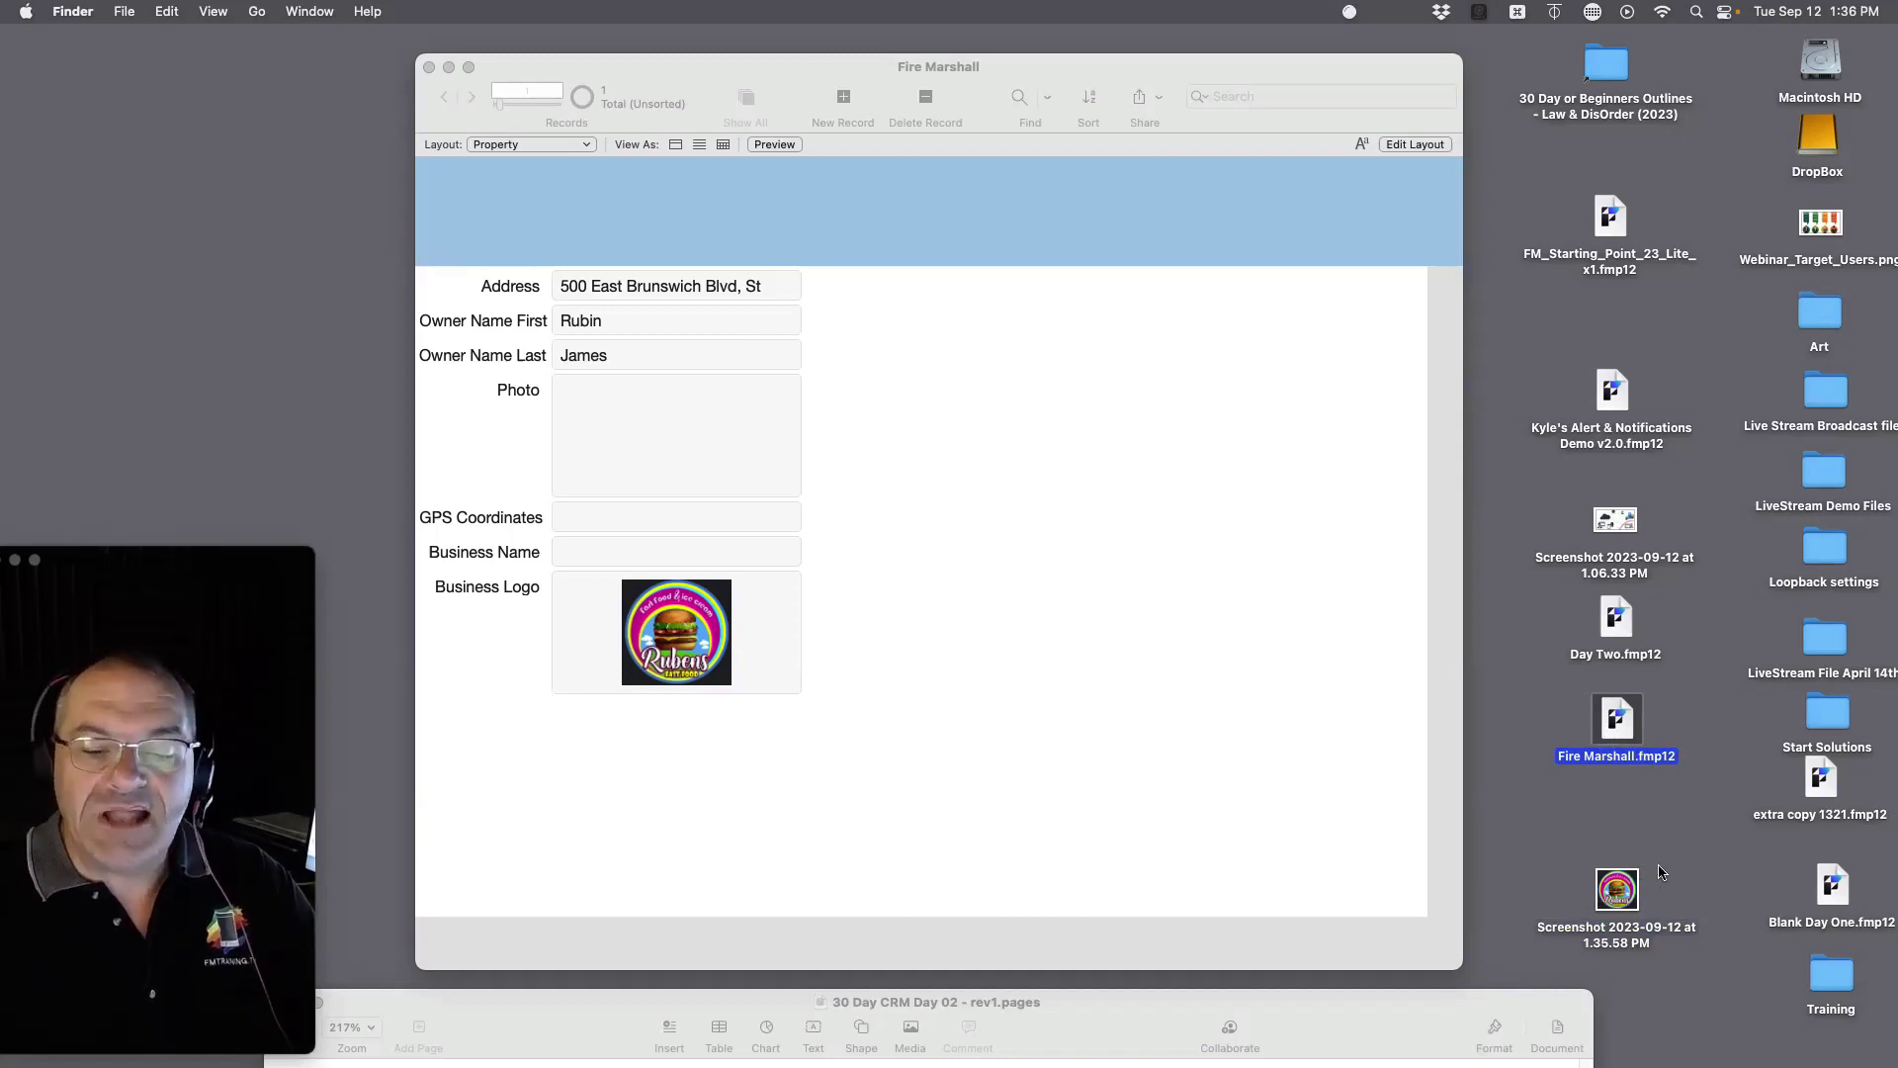
left_click(1585, 932)
left_click_drag(1585, 932, 1587, 937)
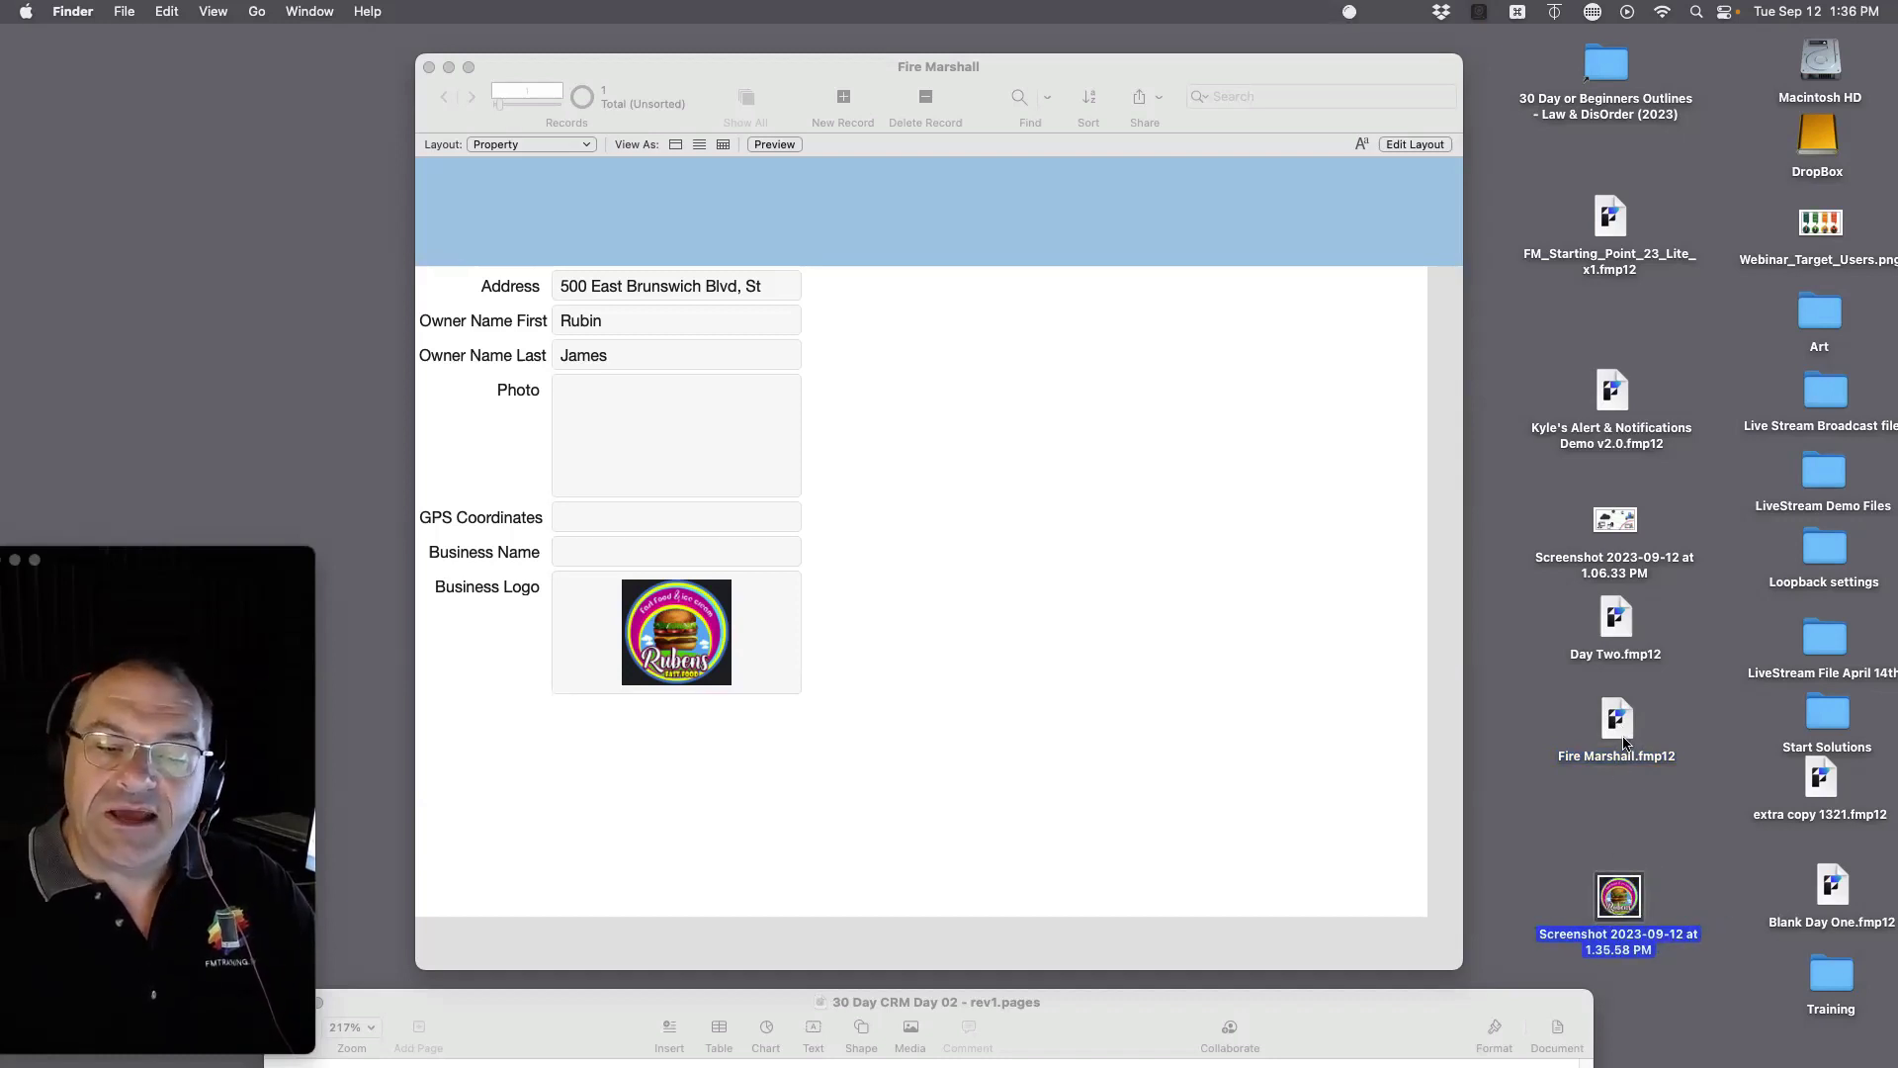
left_click(1260, 653)
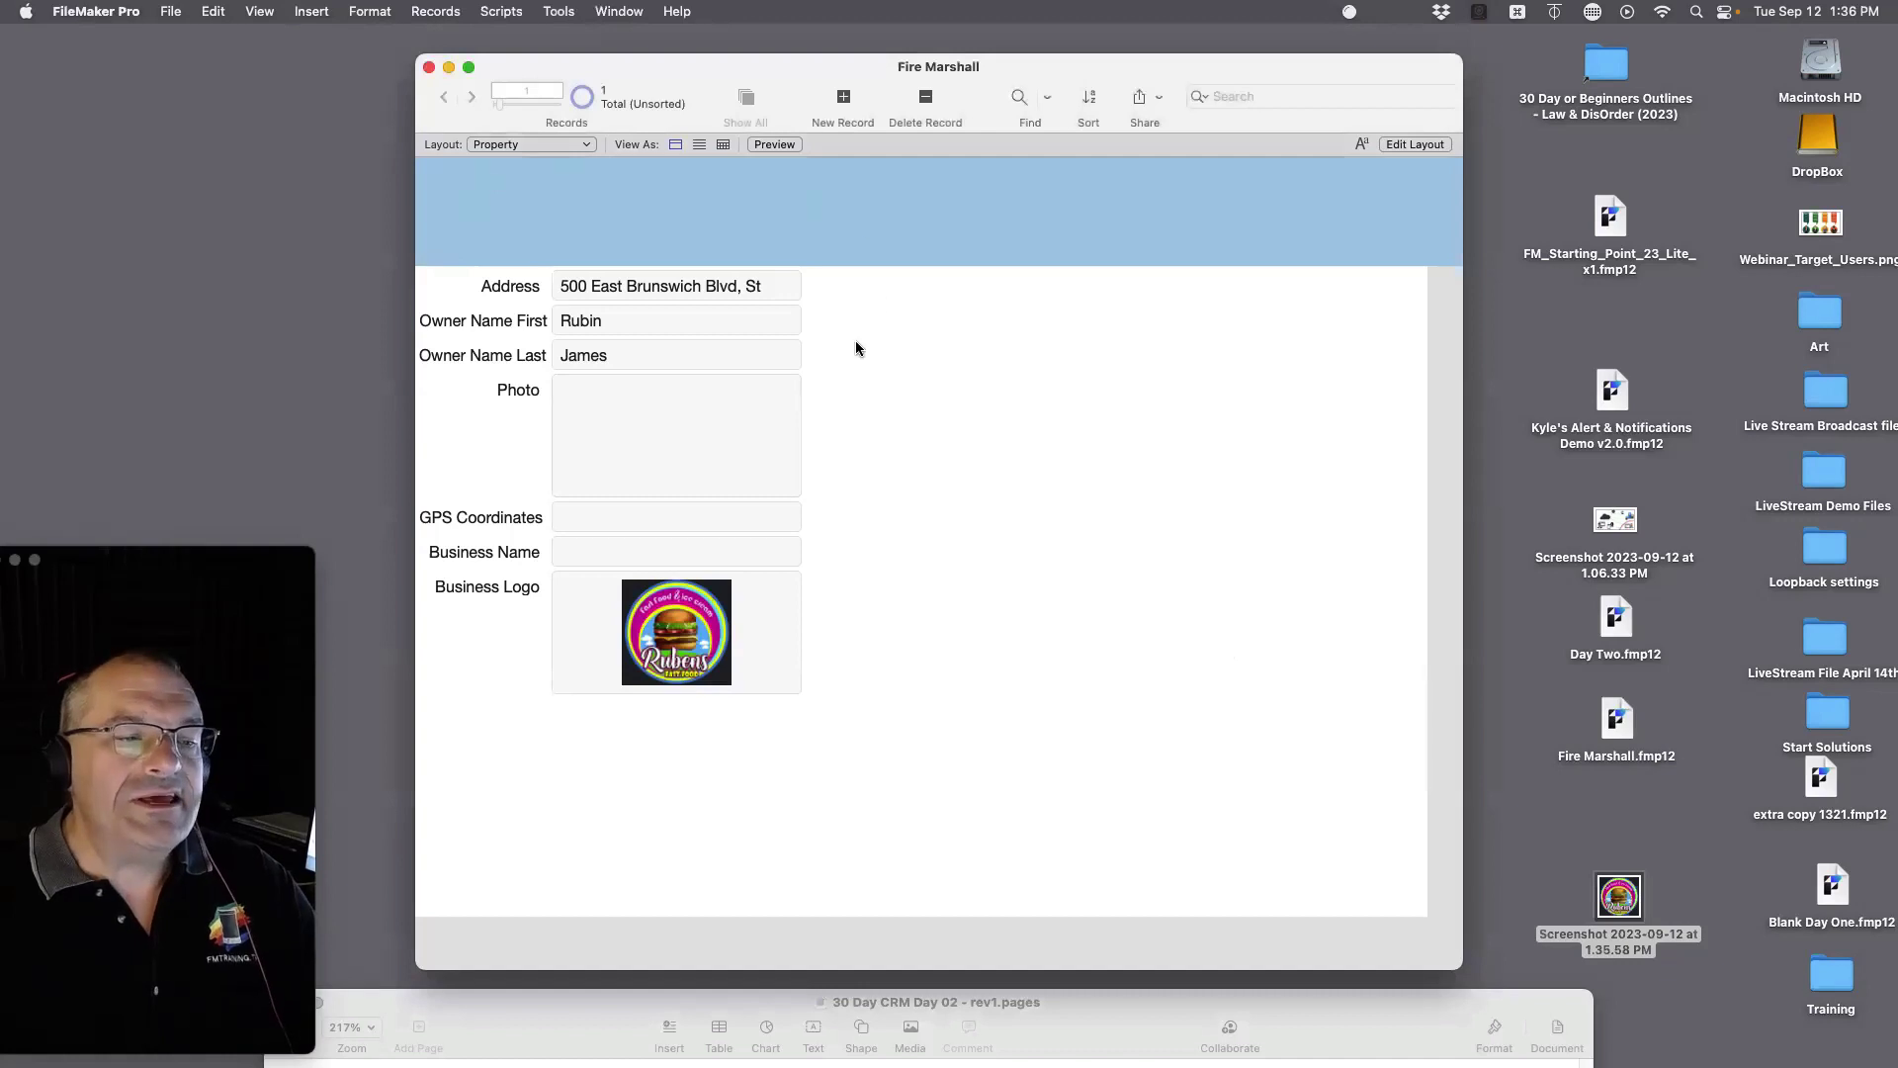
Step: Switch to the Inspections layout and open Manage Database with Cmd+Shift+D
left_click(504, 144)
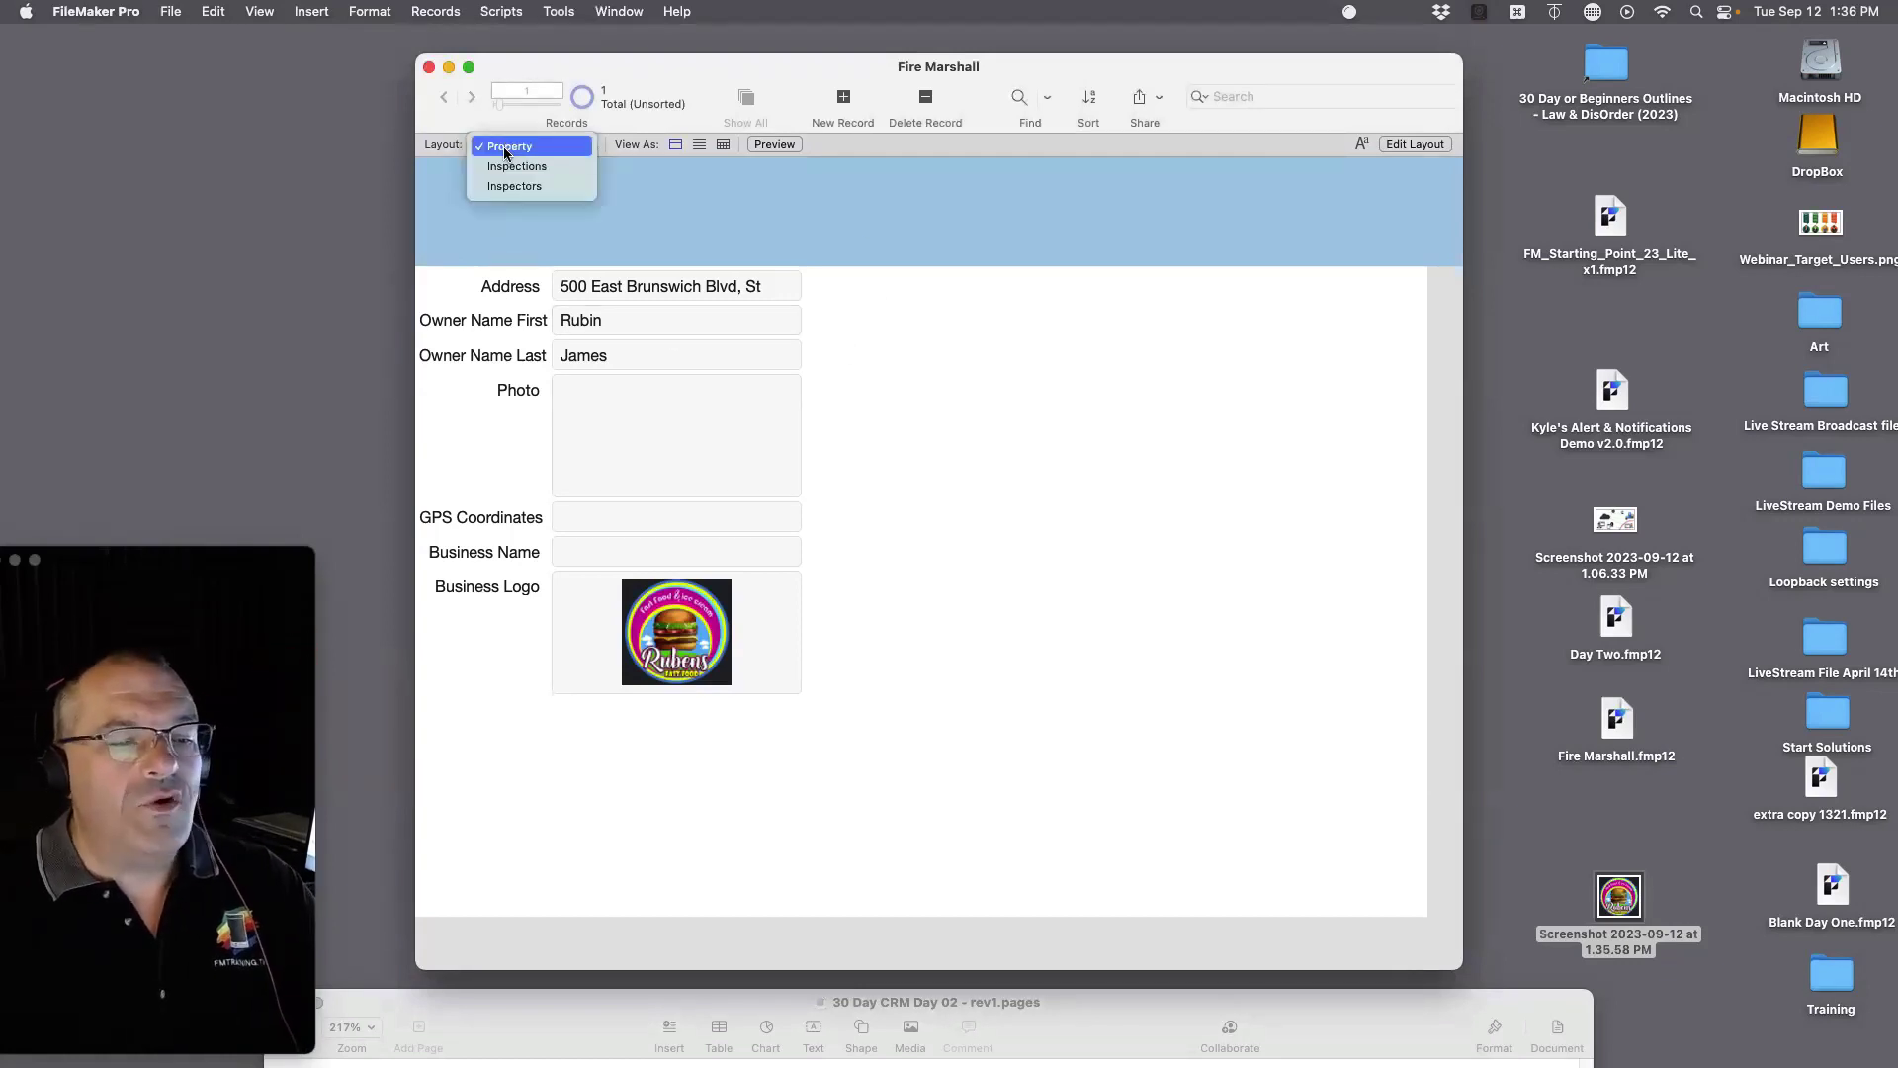
left_click(506, 166)
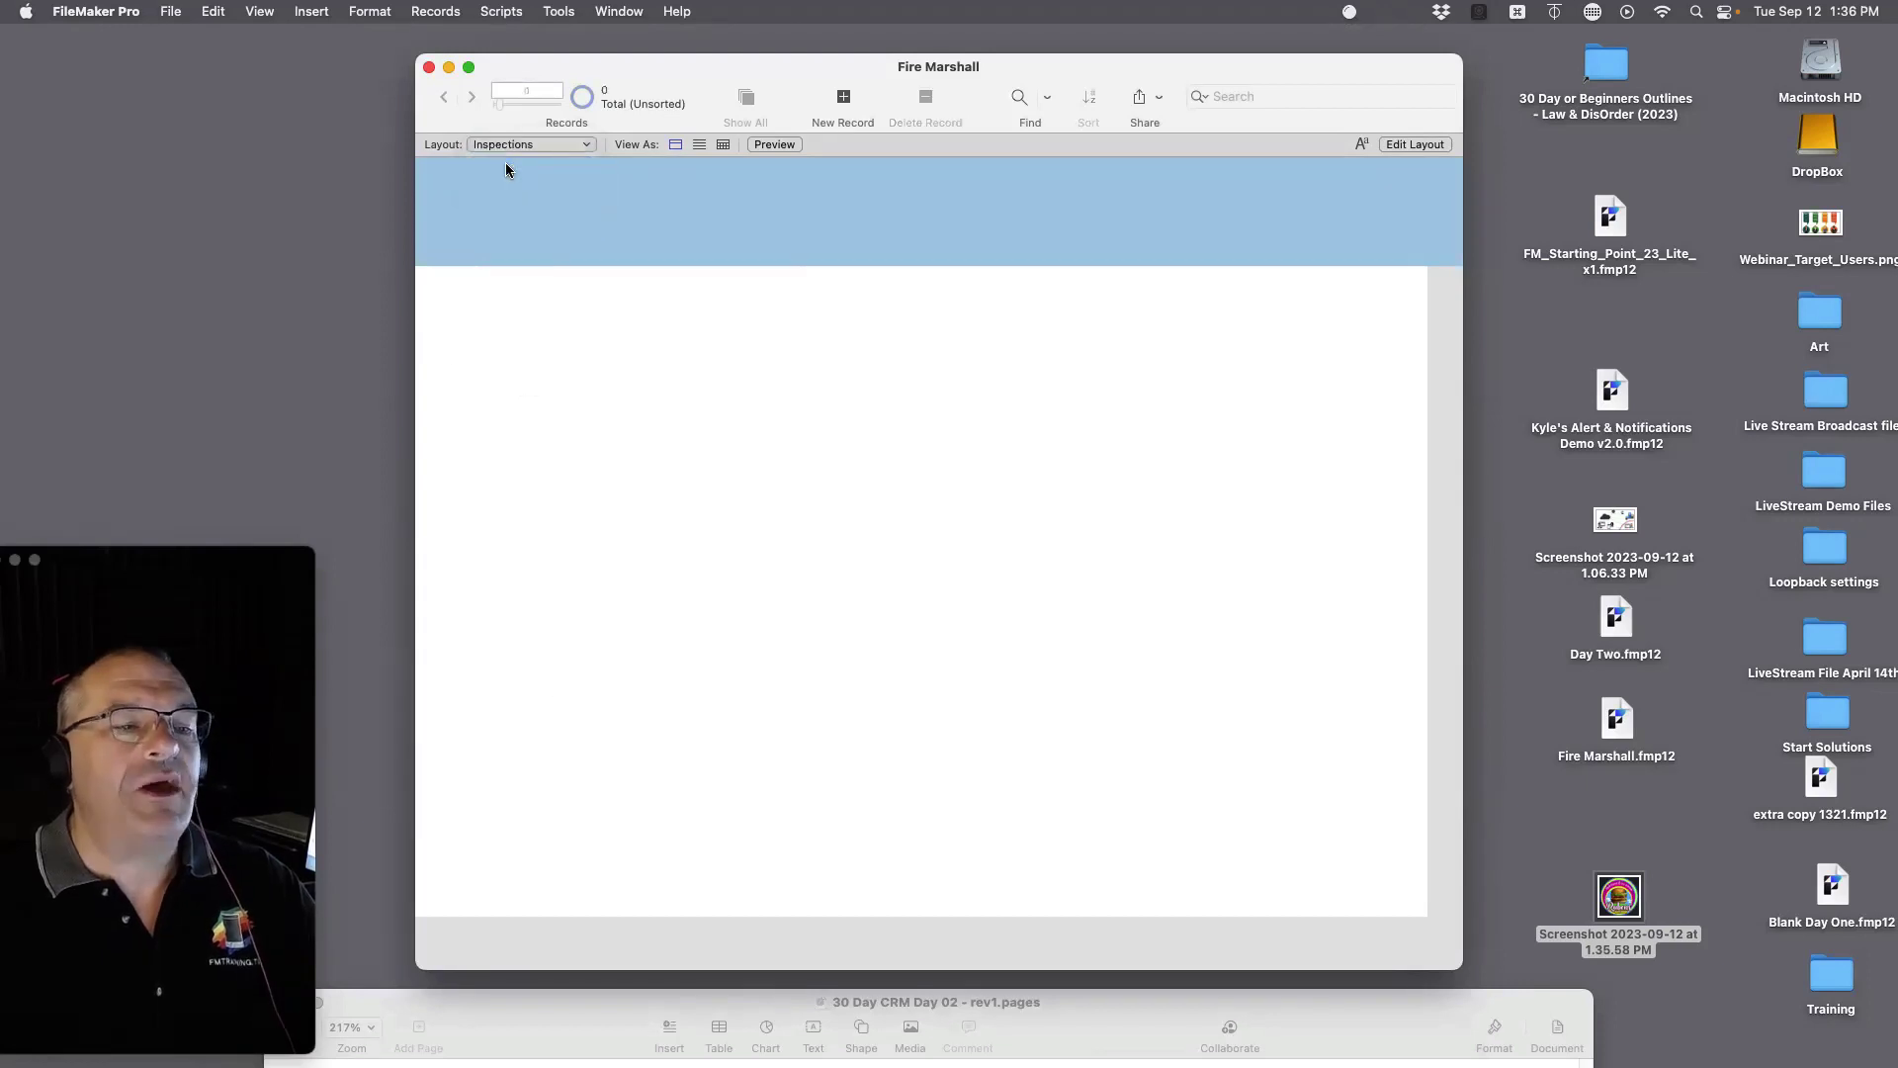
key("shift+super+d")
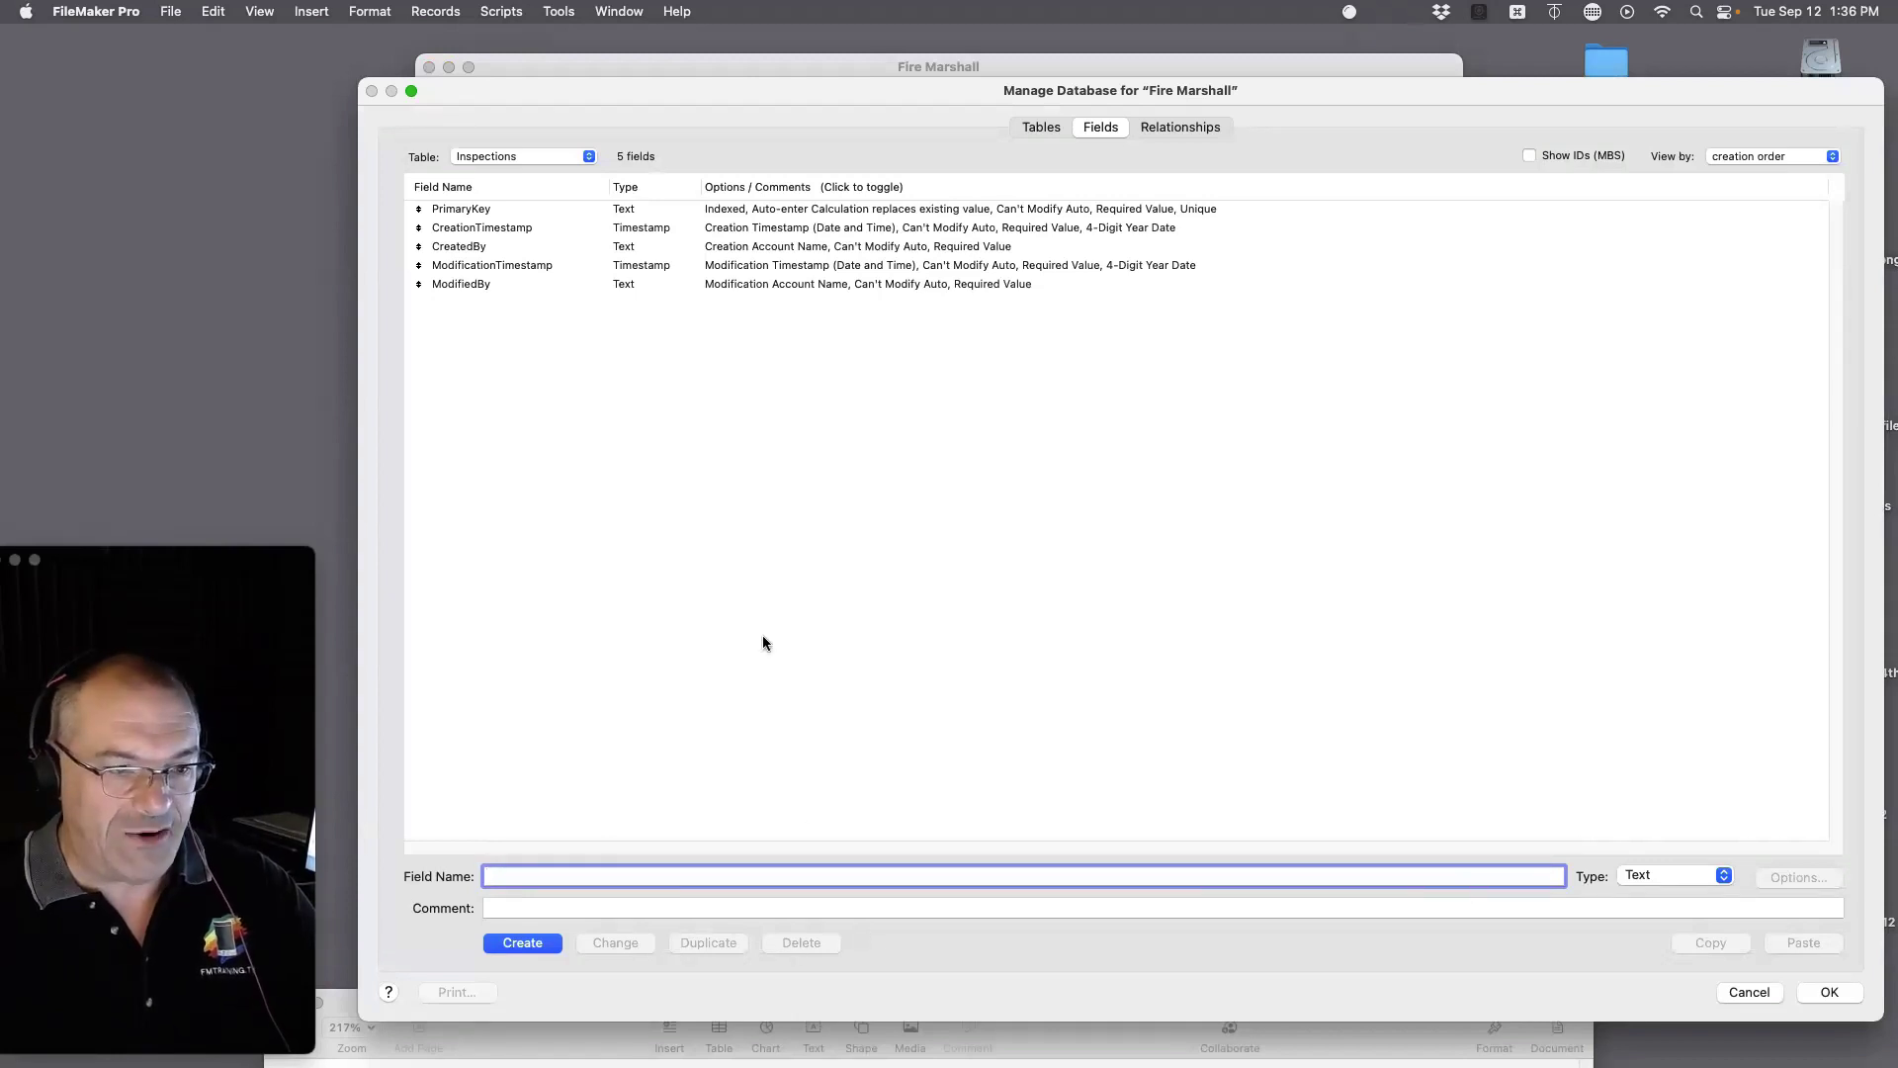
Step: Delete all five default fields from the Inspections table
left_click(654, 282)
key("super+a")
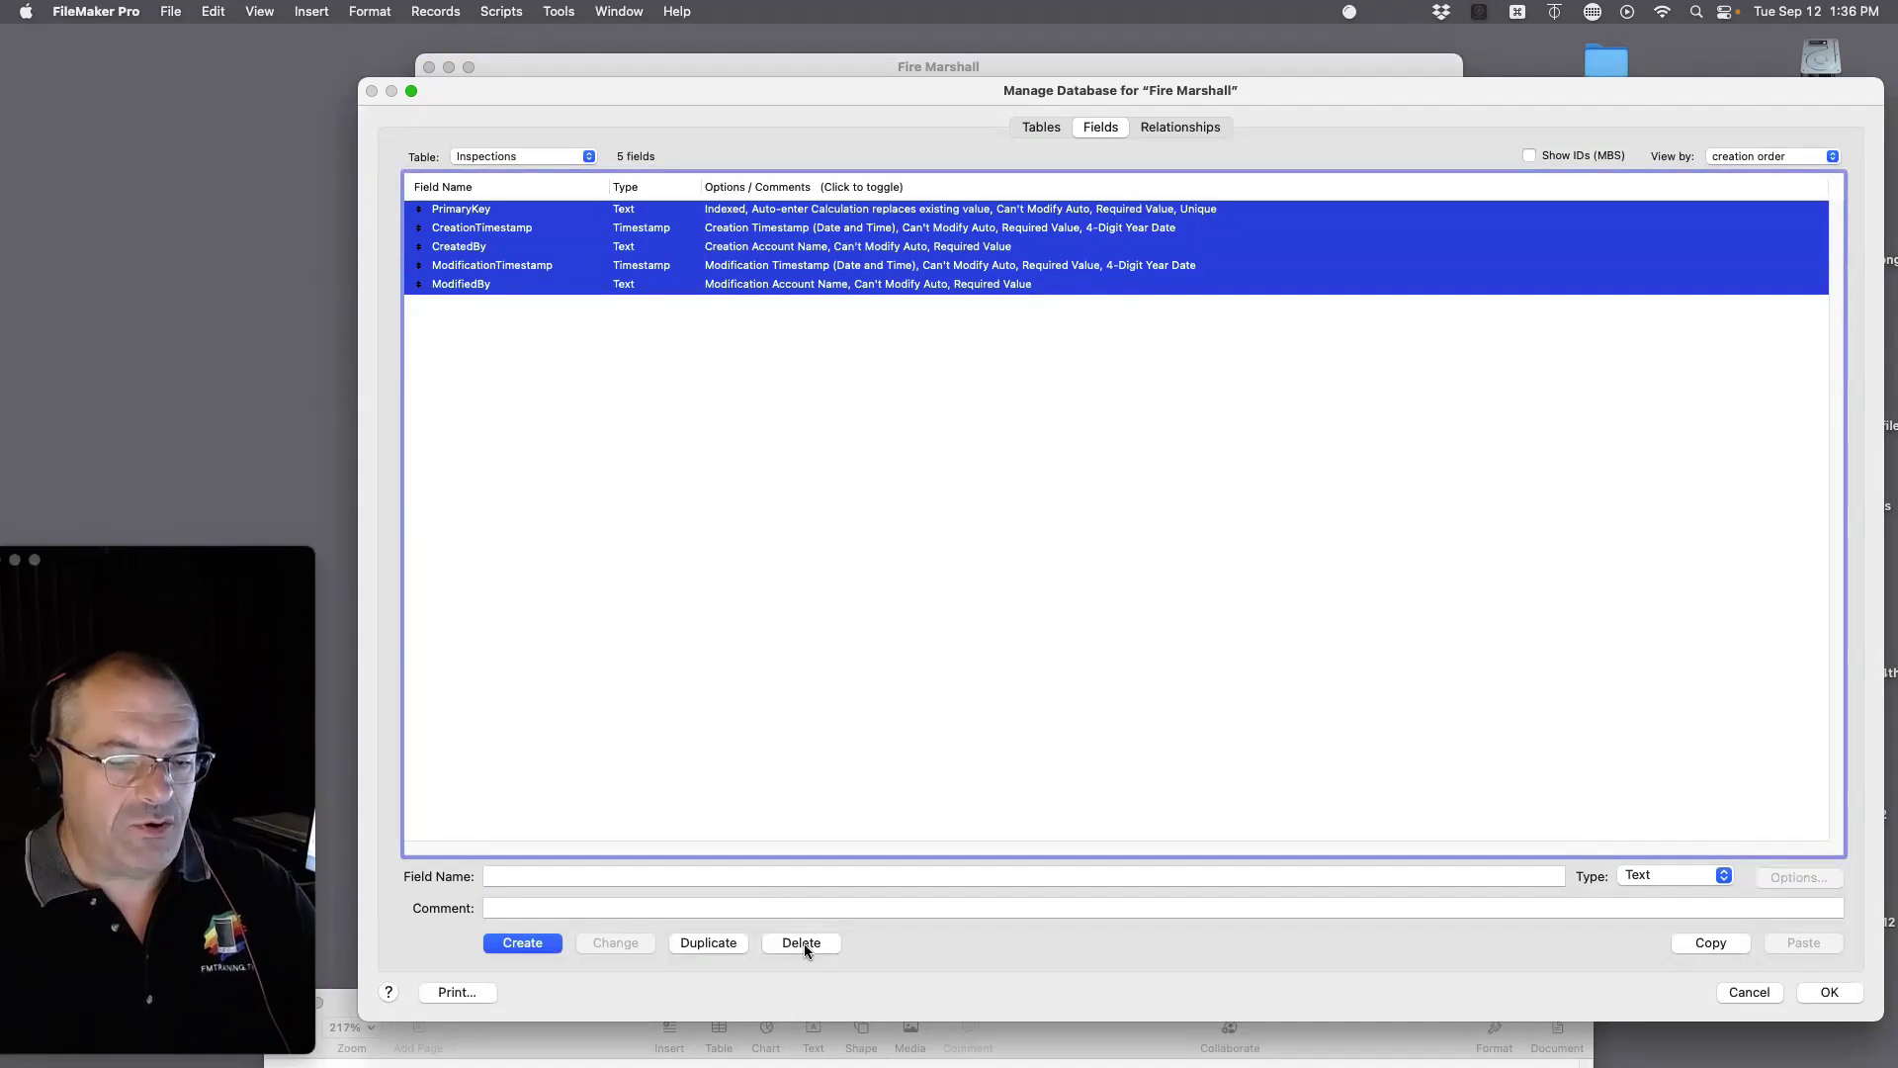
left_click(802, 942)
key("Return")
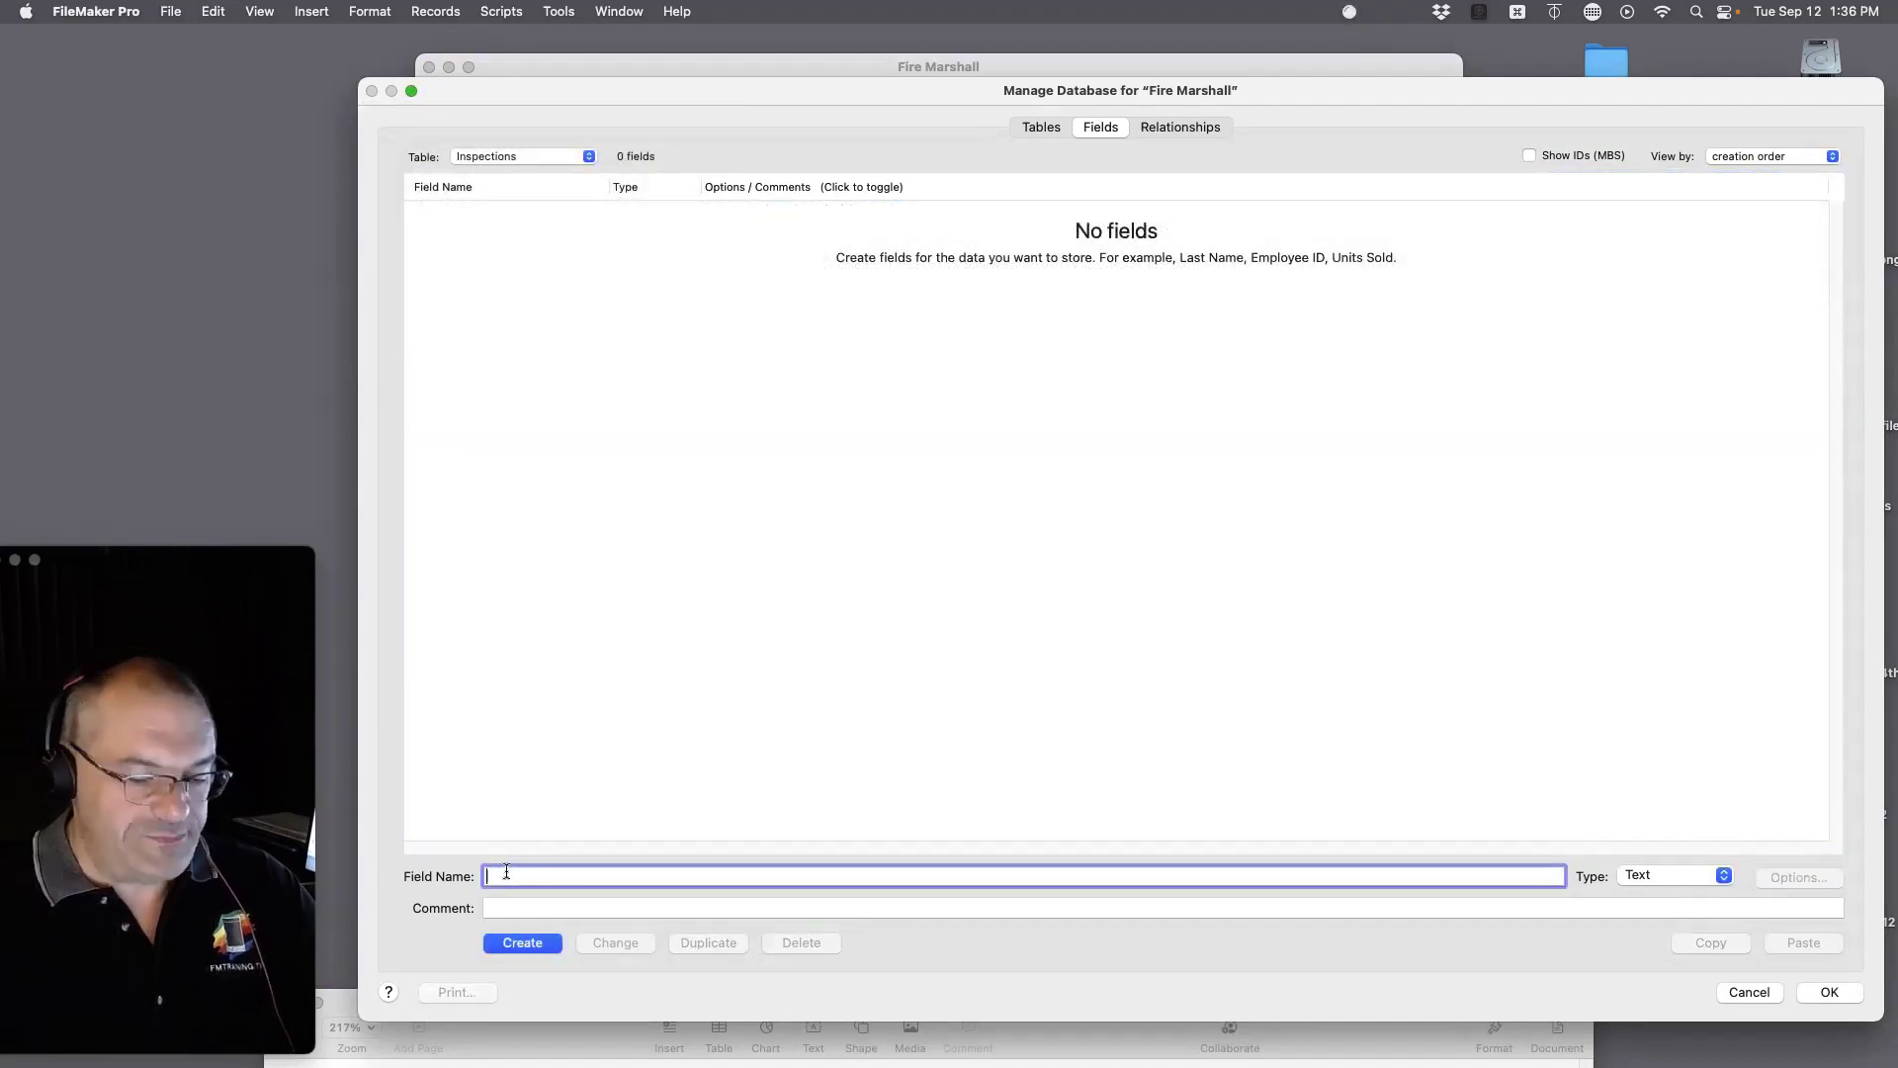
Step: Create a field named Date with type Date
type("Date")
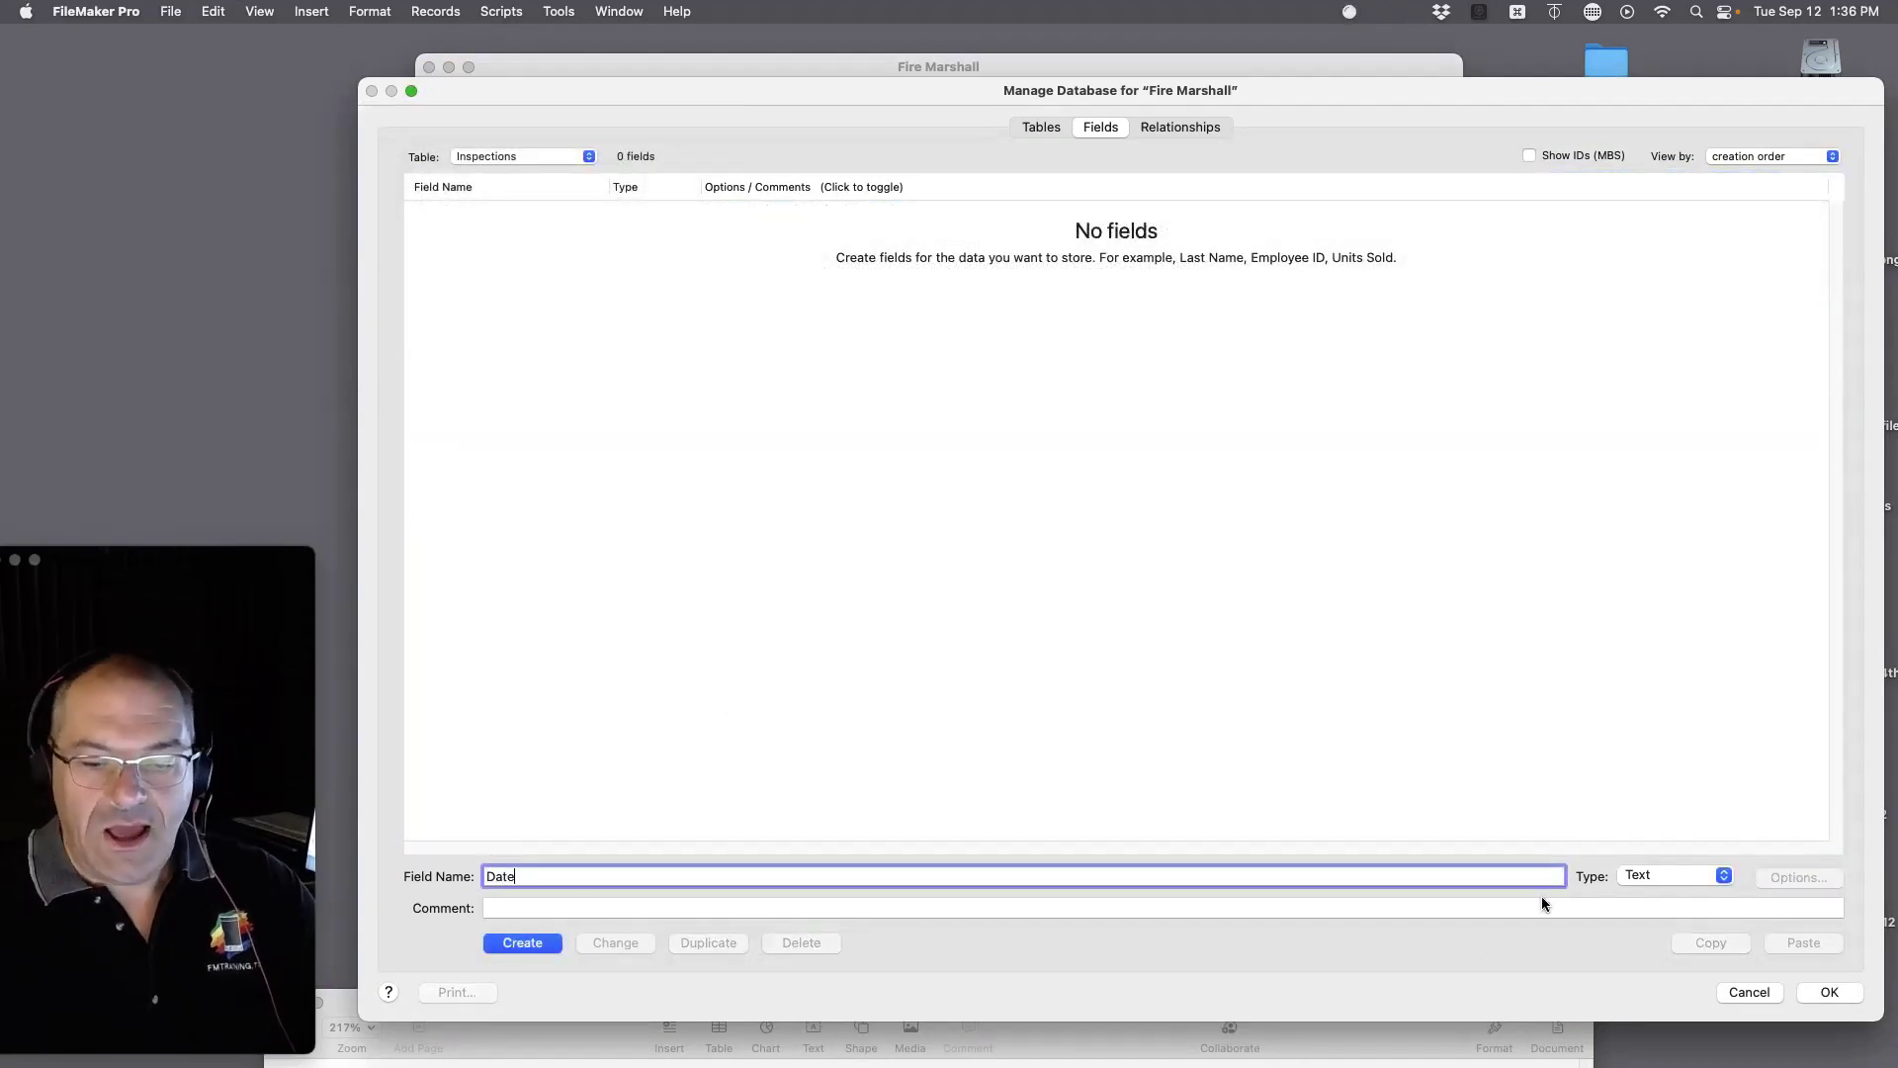
left_click(1671, 874)
left_click(1636, 918)
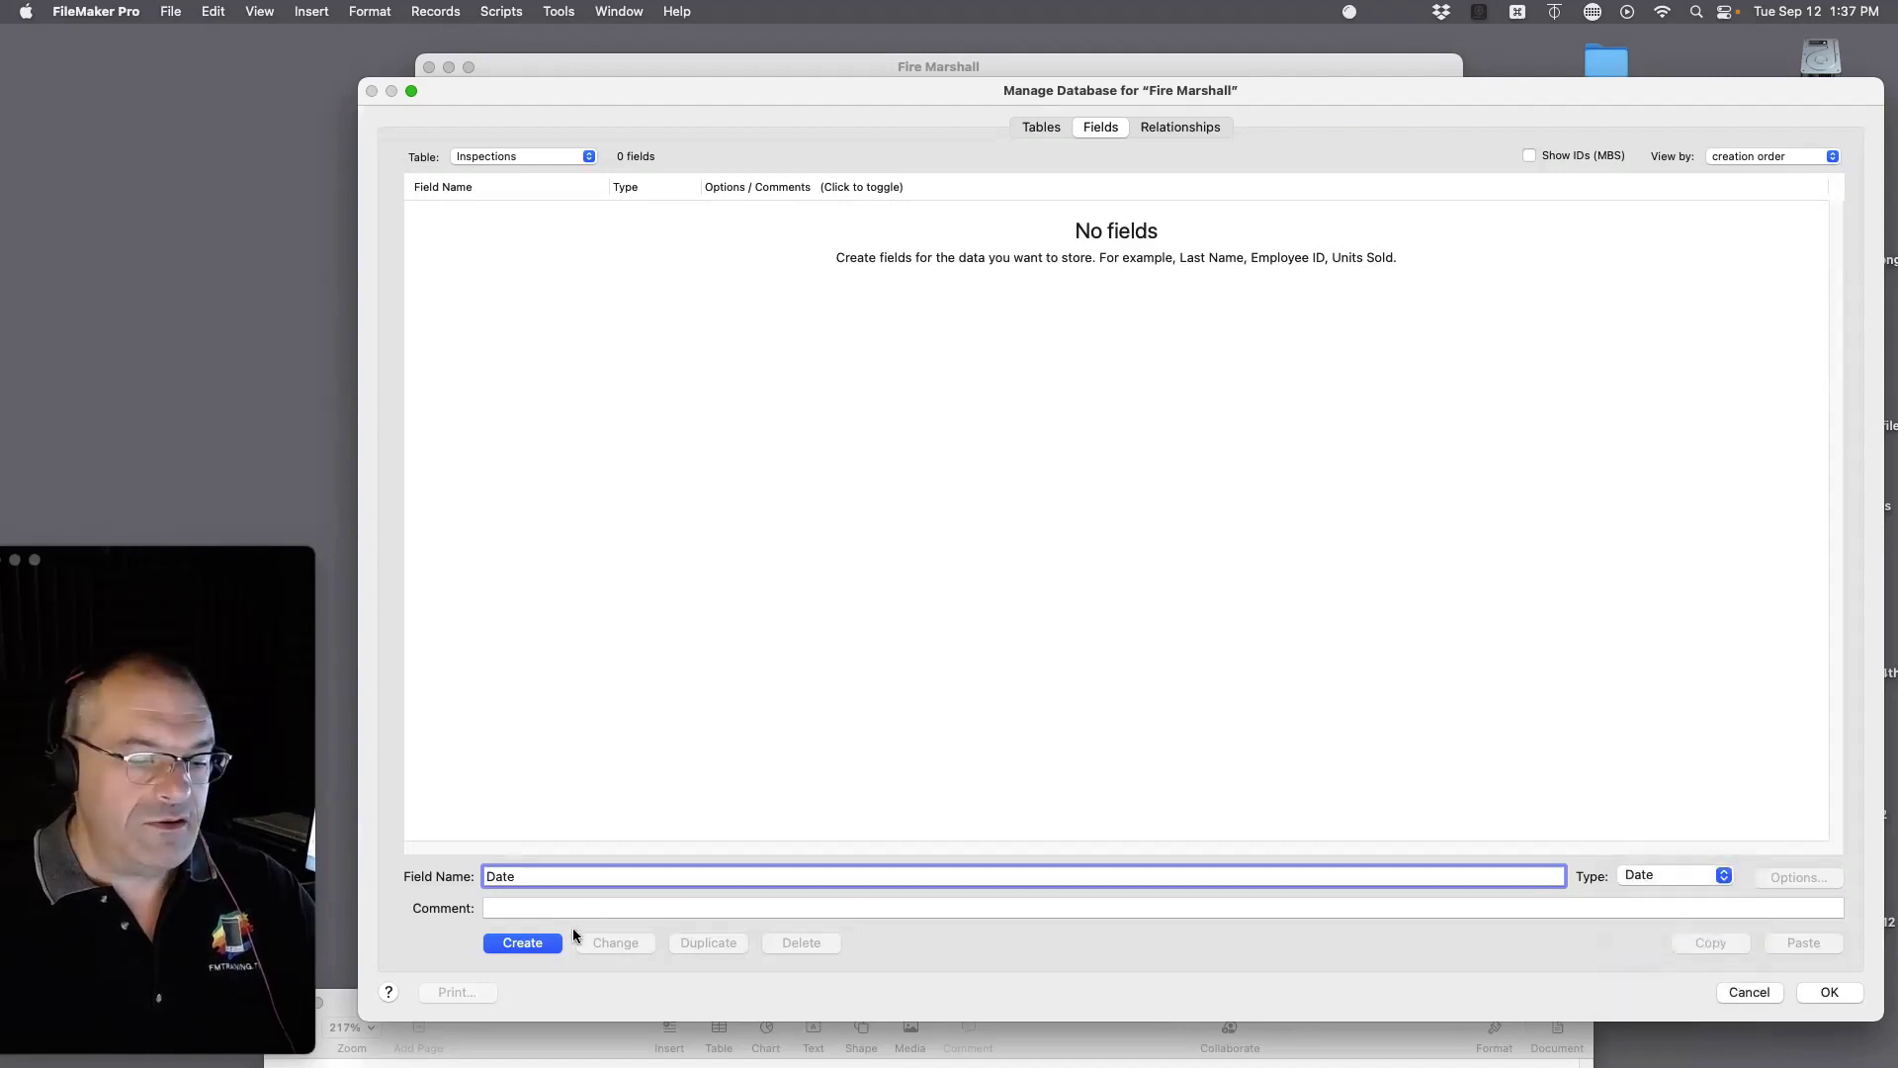
left_click(544, 947)
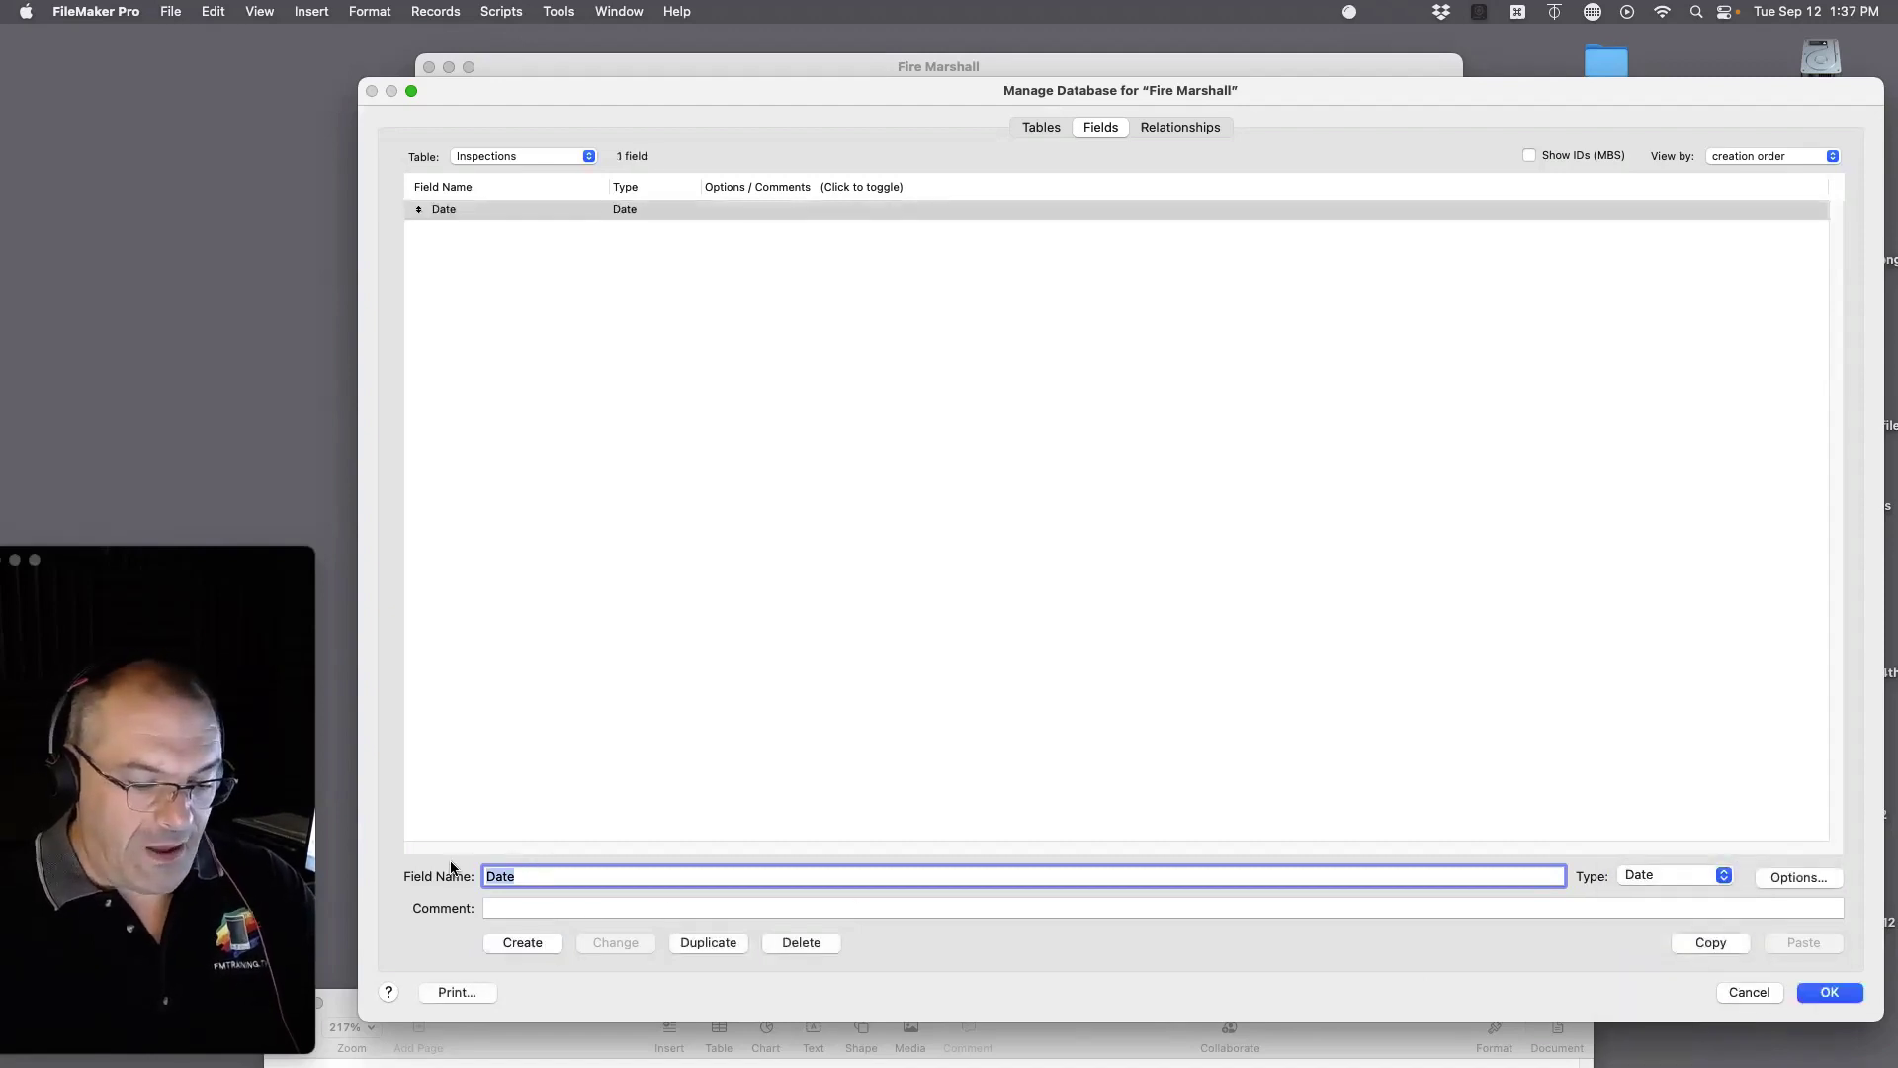
type("Type")
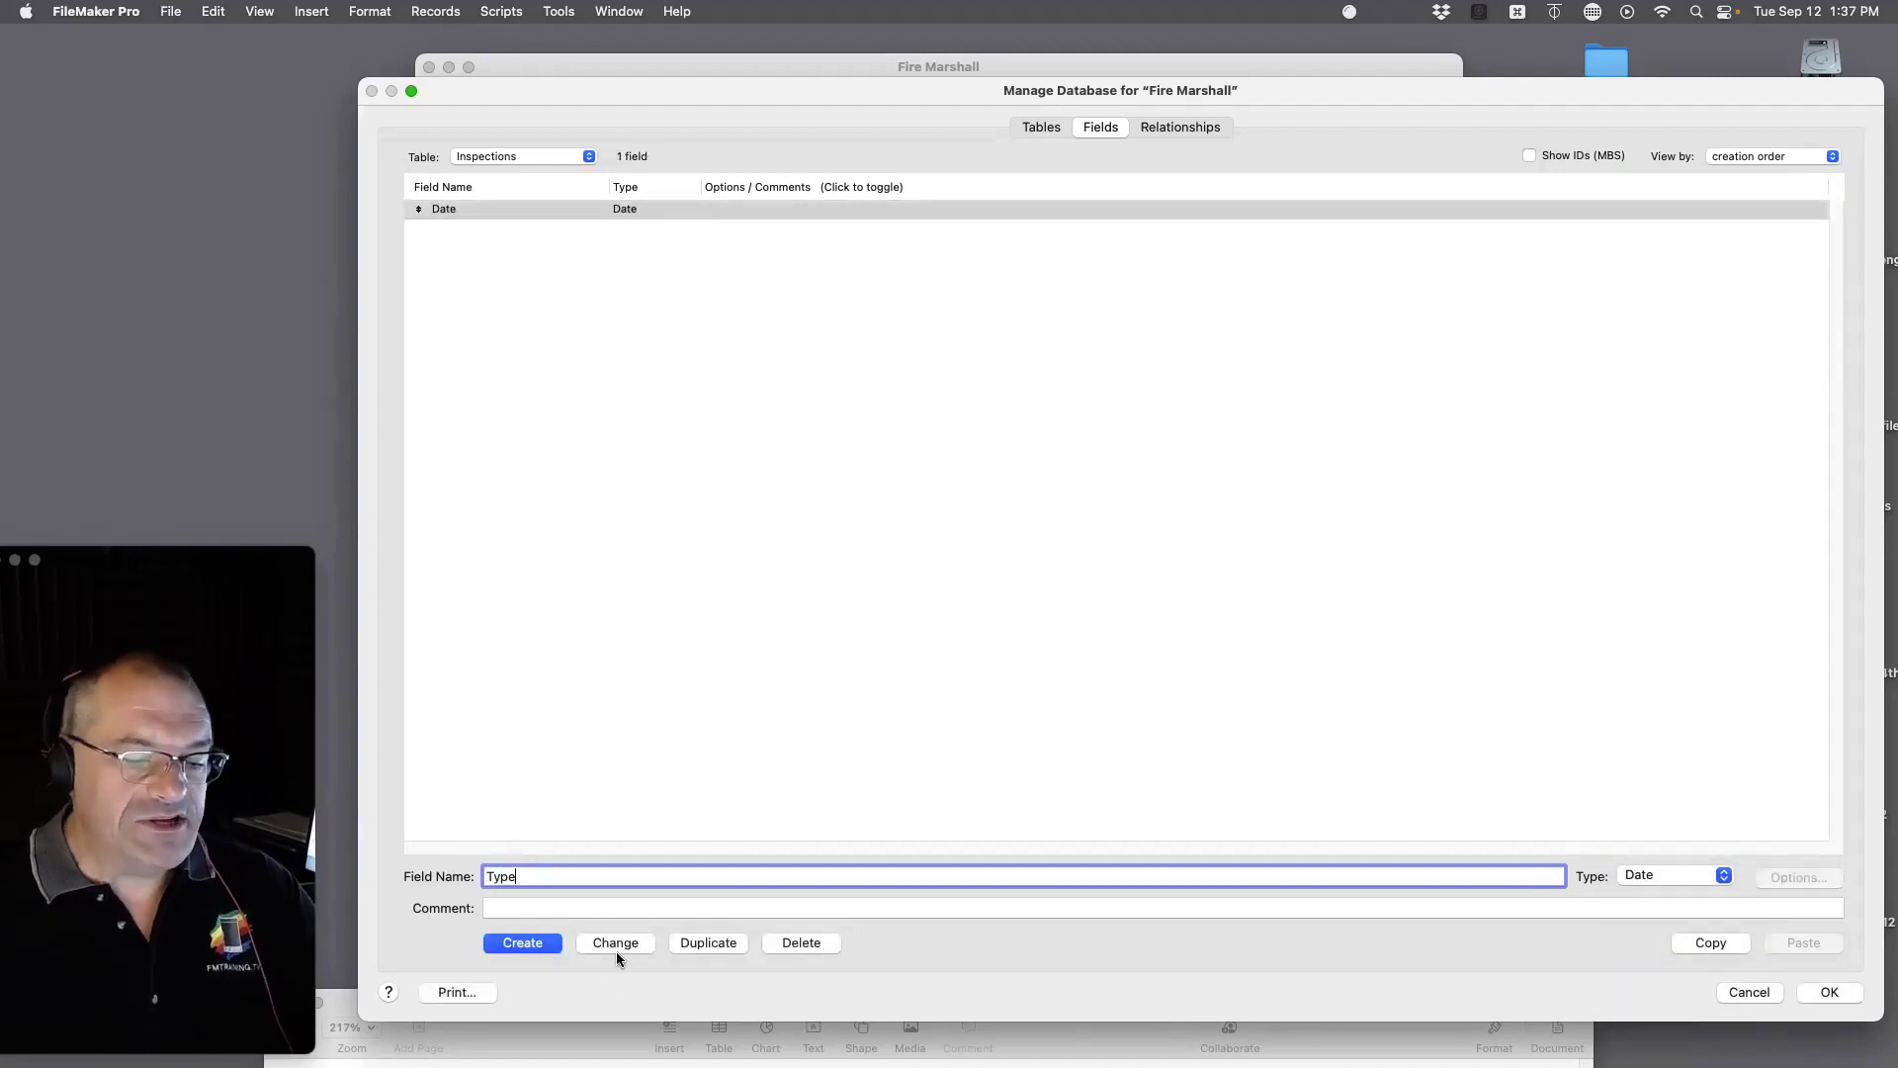
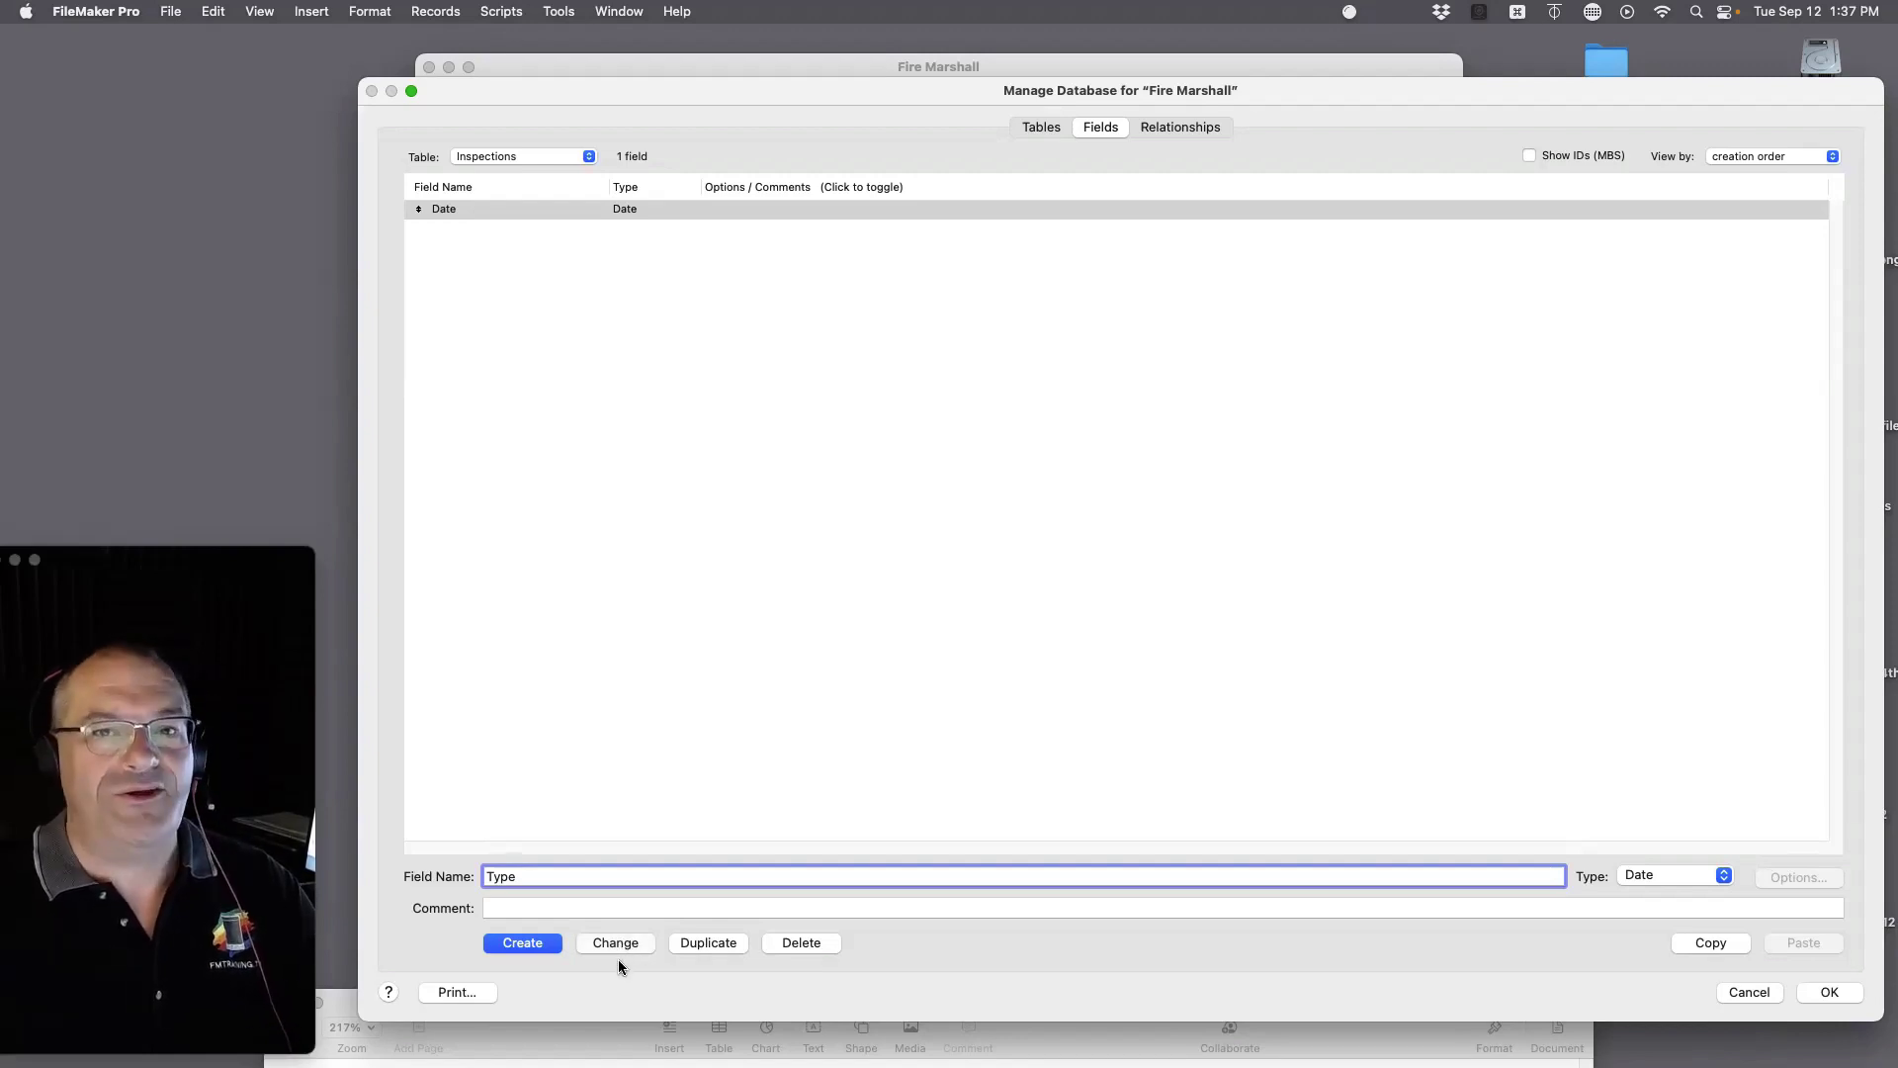
Step: Create the Type and Notes of Observed Issues fields in the Inspections table
left_click(507, 941)
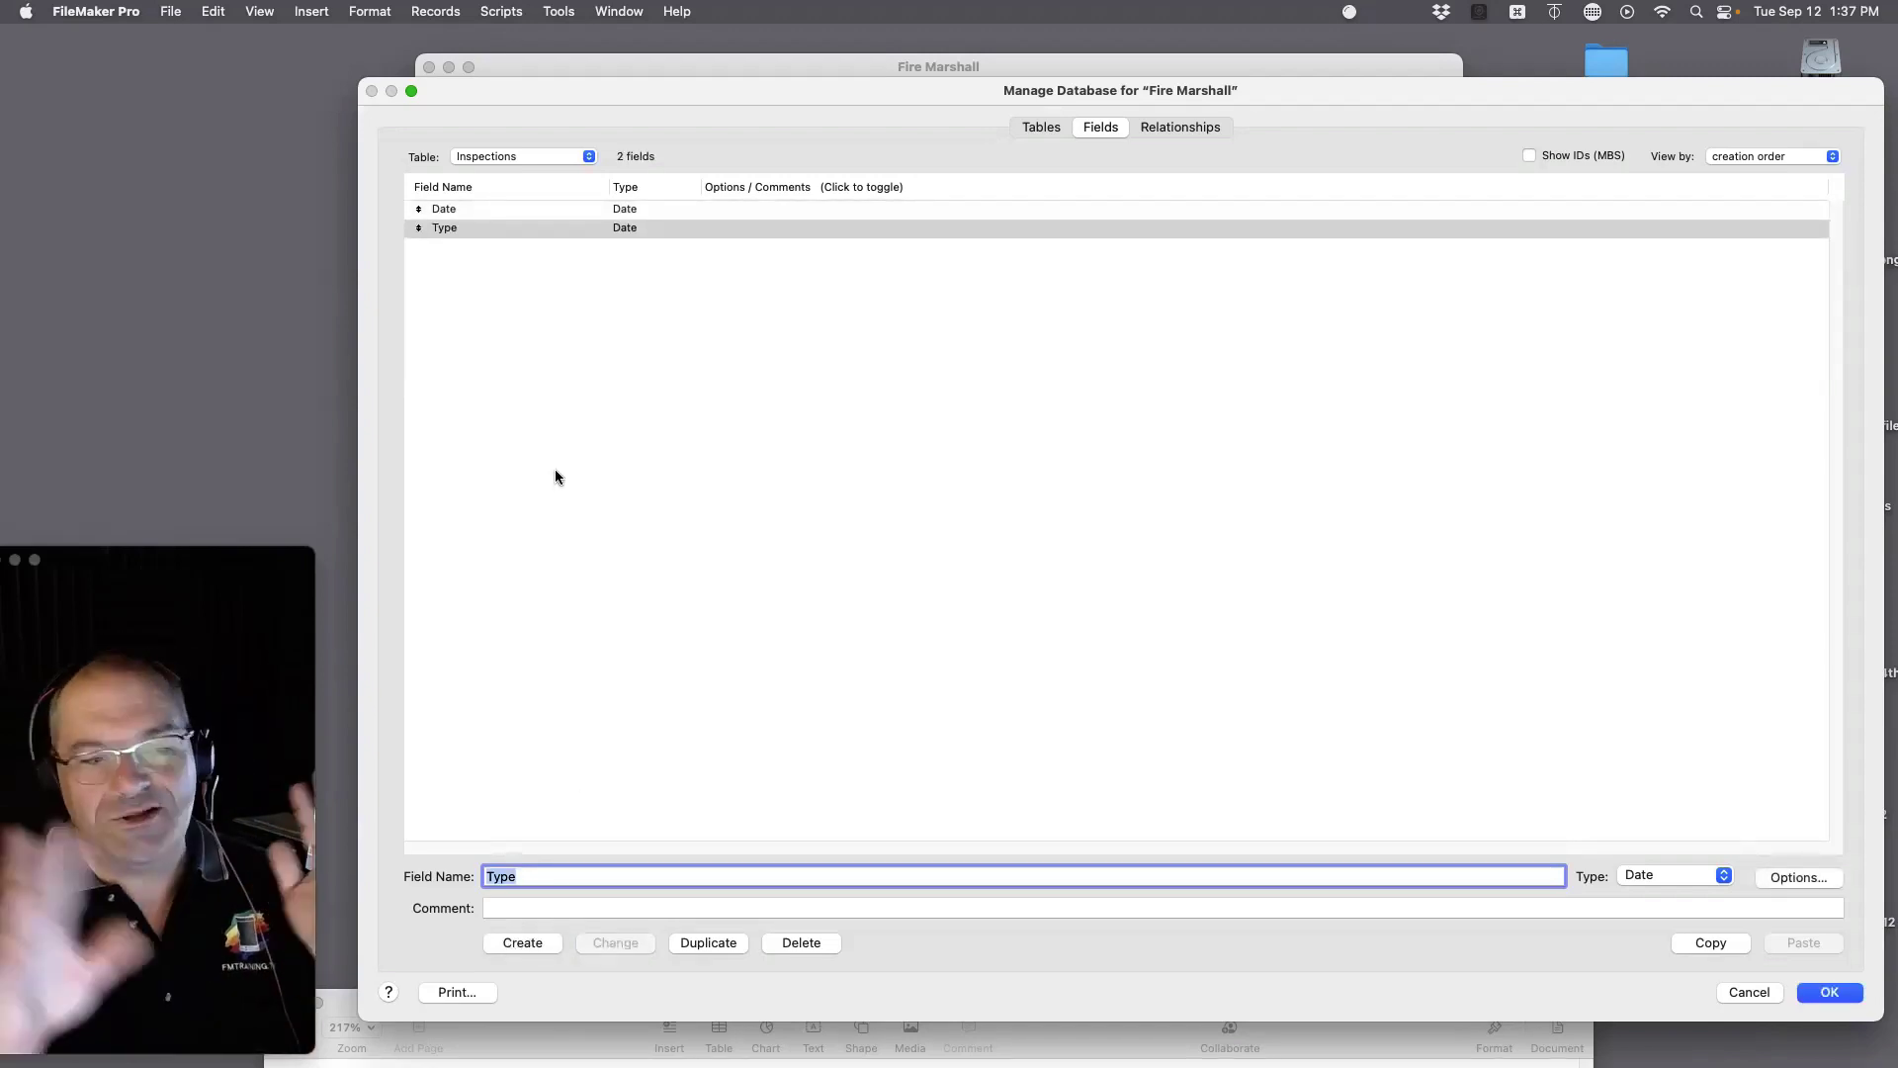
left_click(540, 906)
left_click_drag(548, 879, 475, 872)
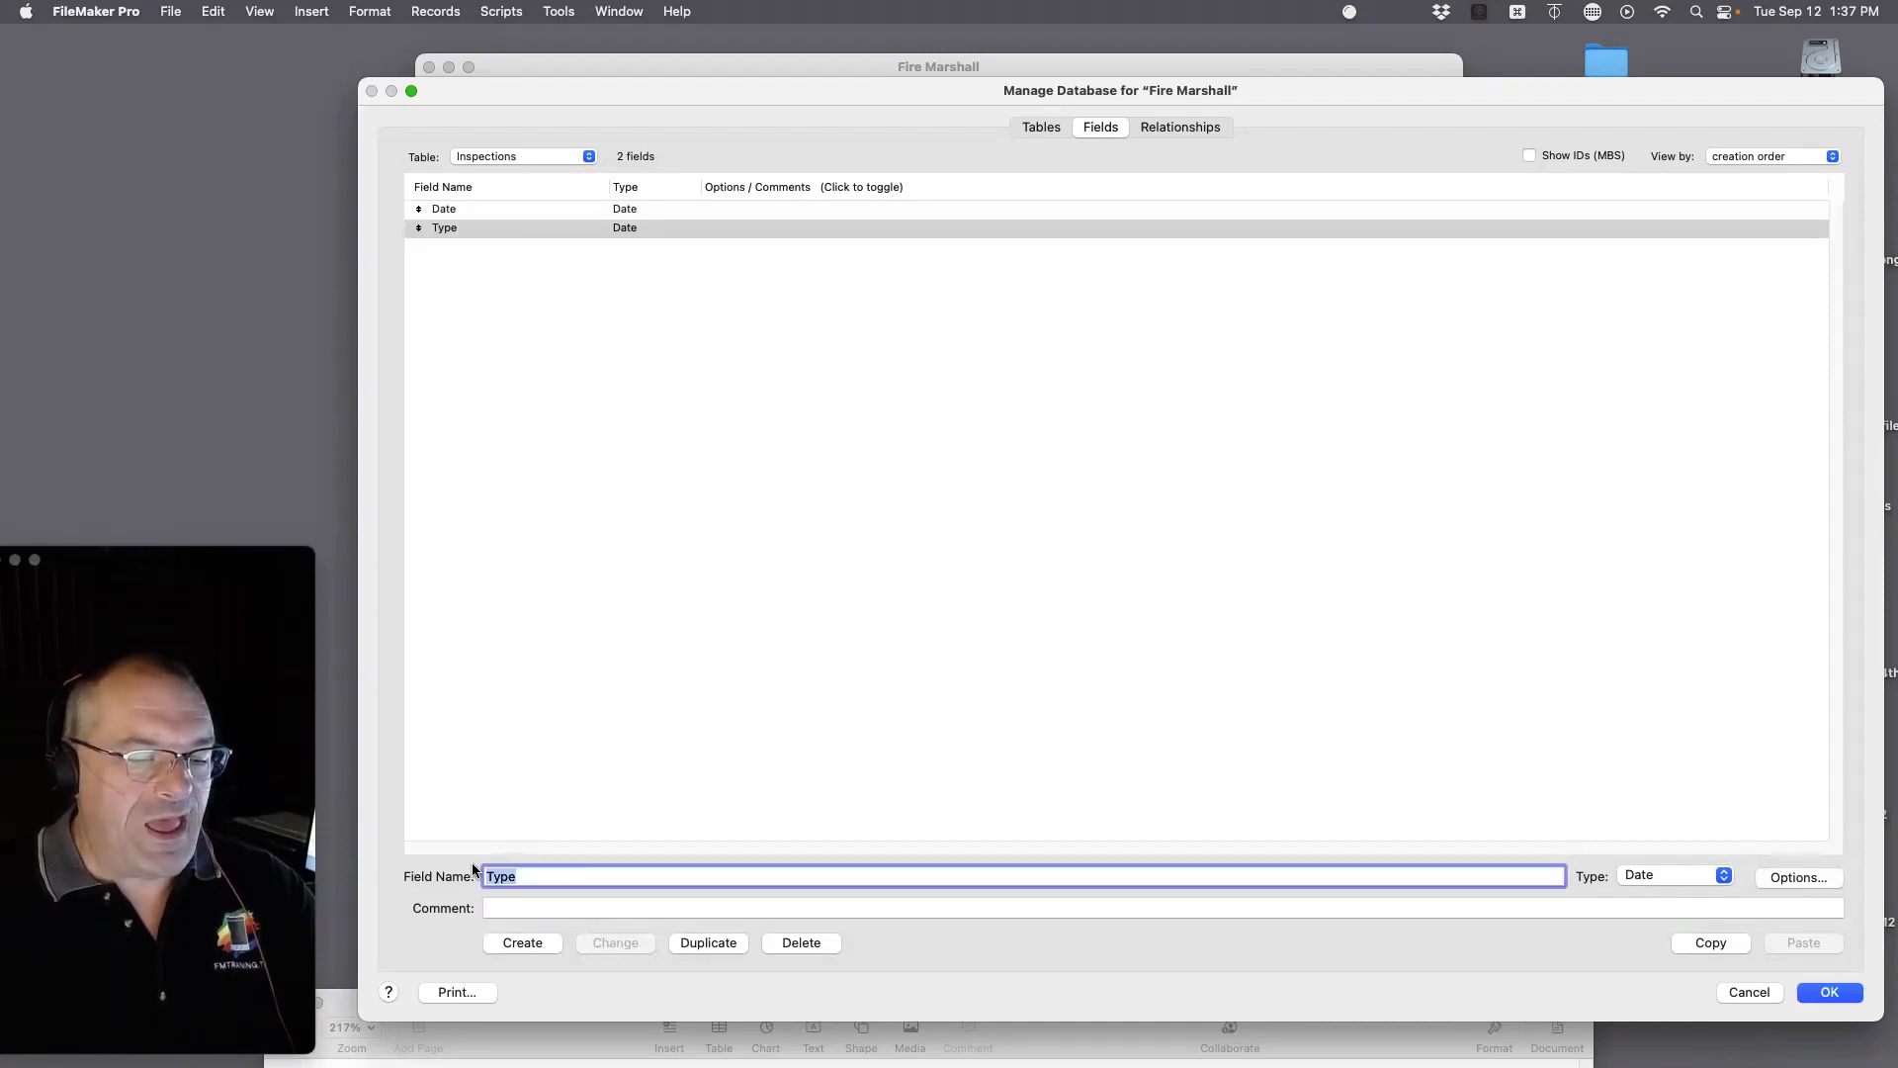
type("Notes")
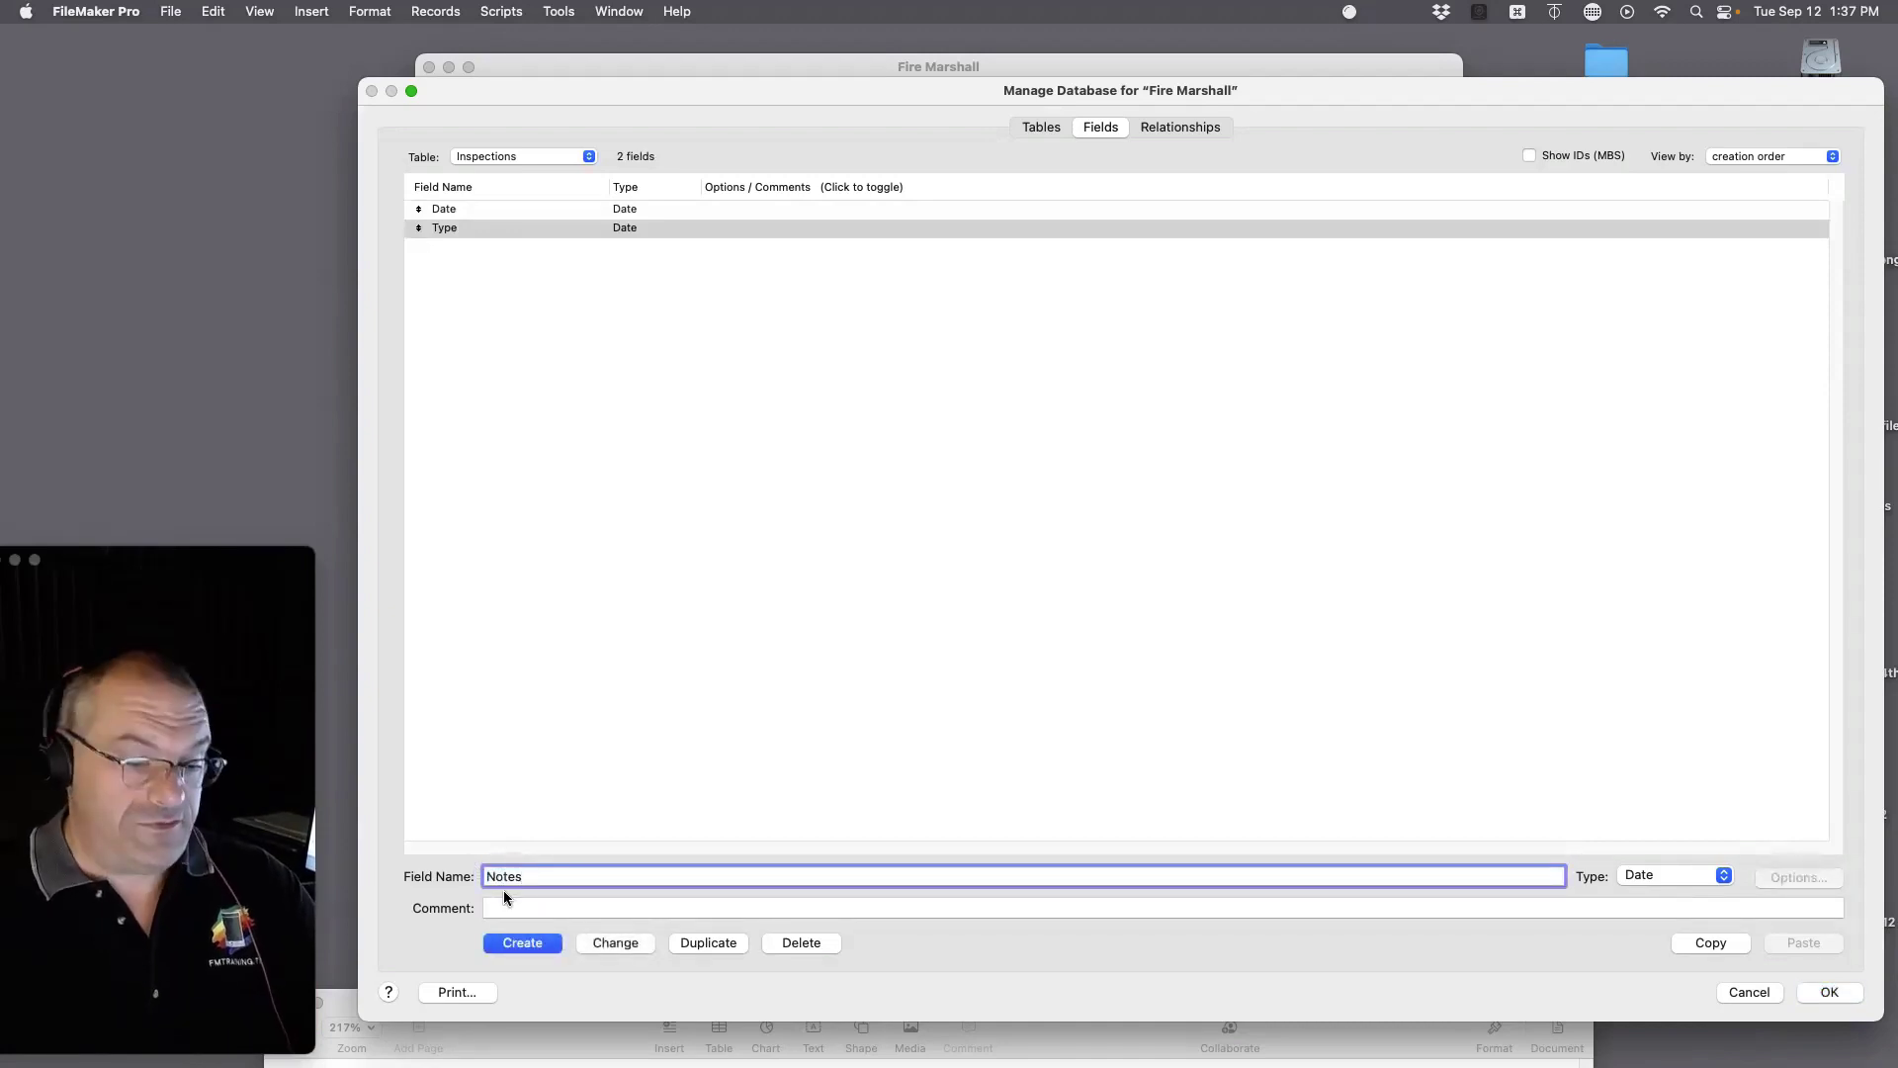
type(" of Ob")
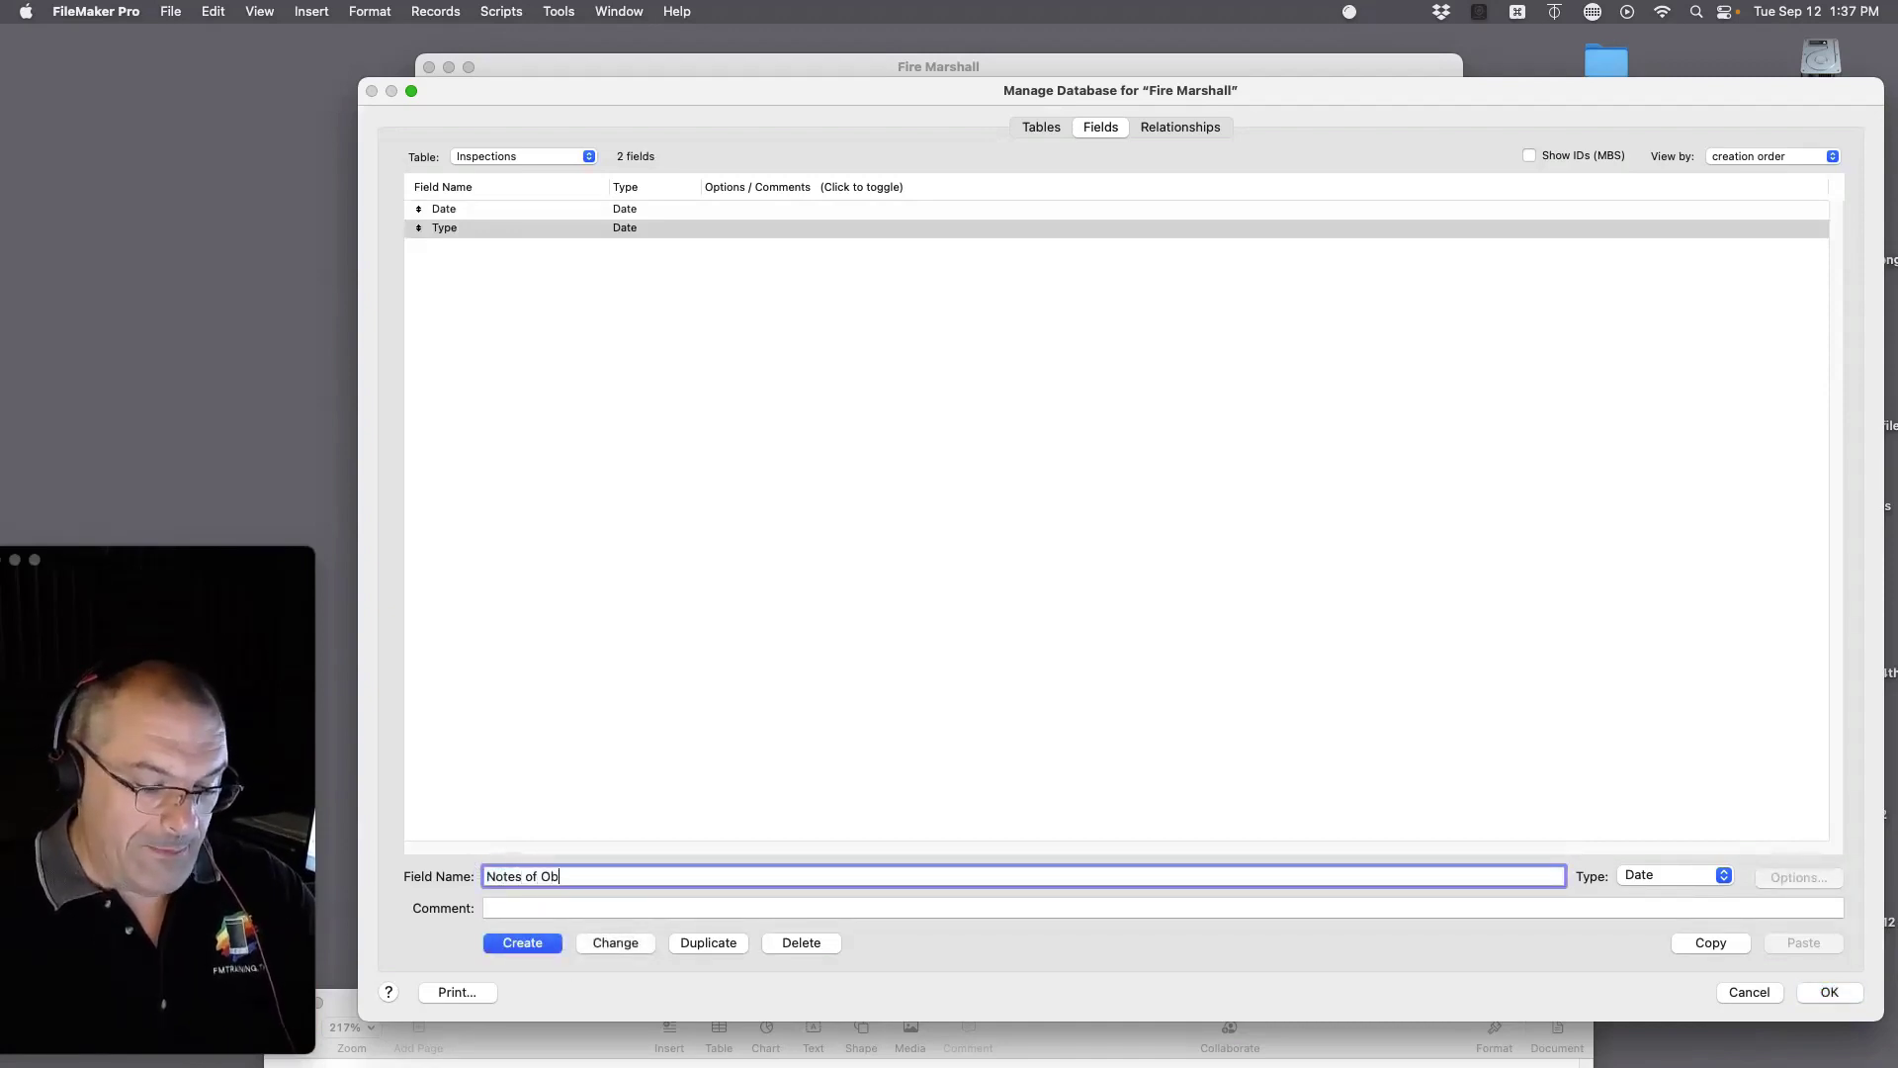
type("served")
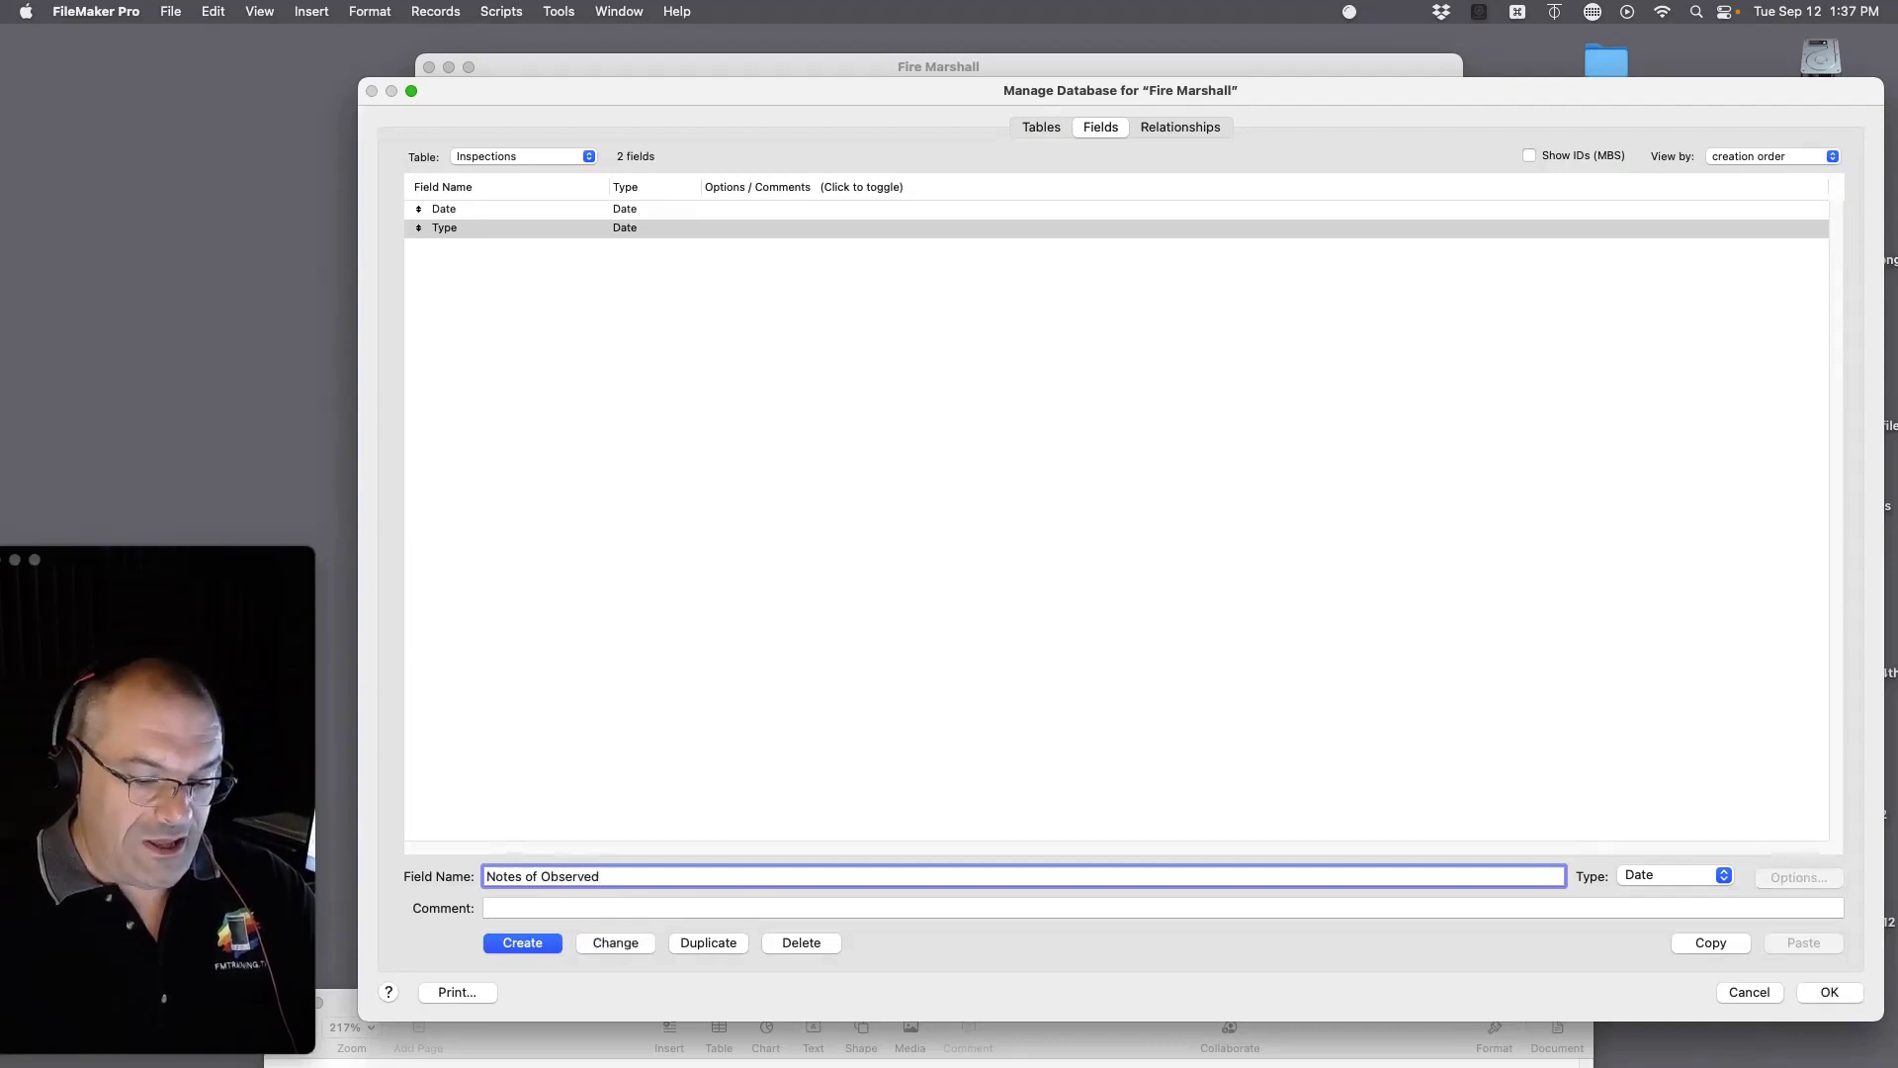
type(" Issues")
key("Return")
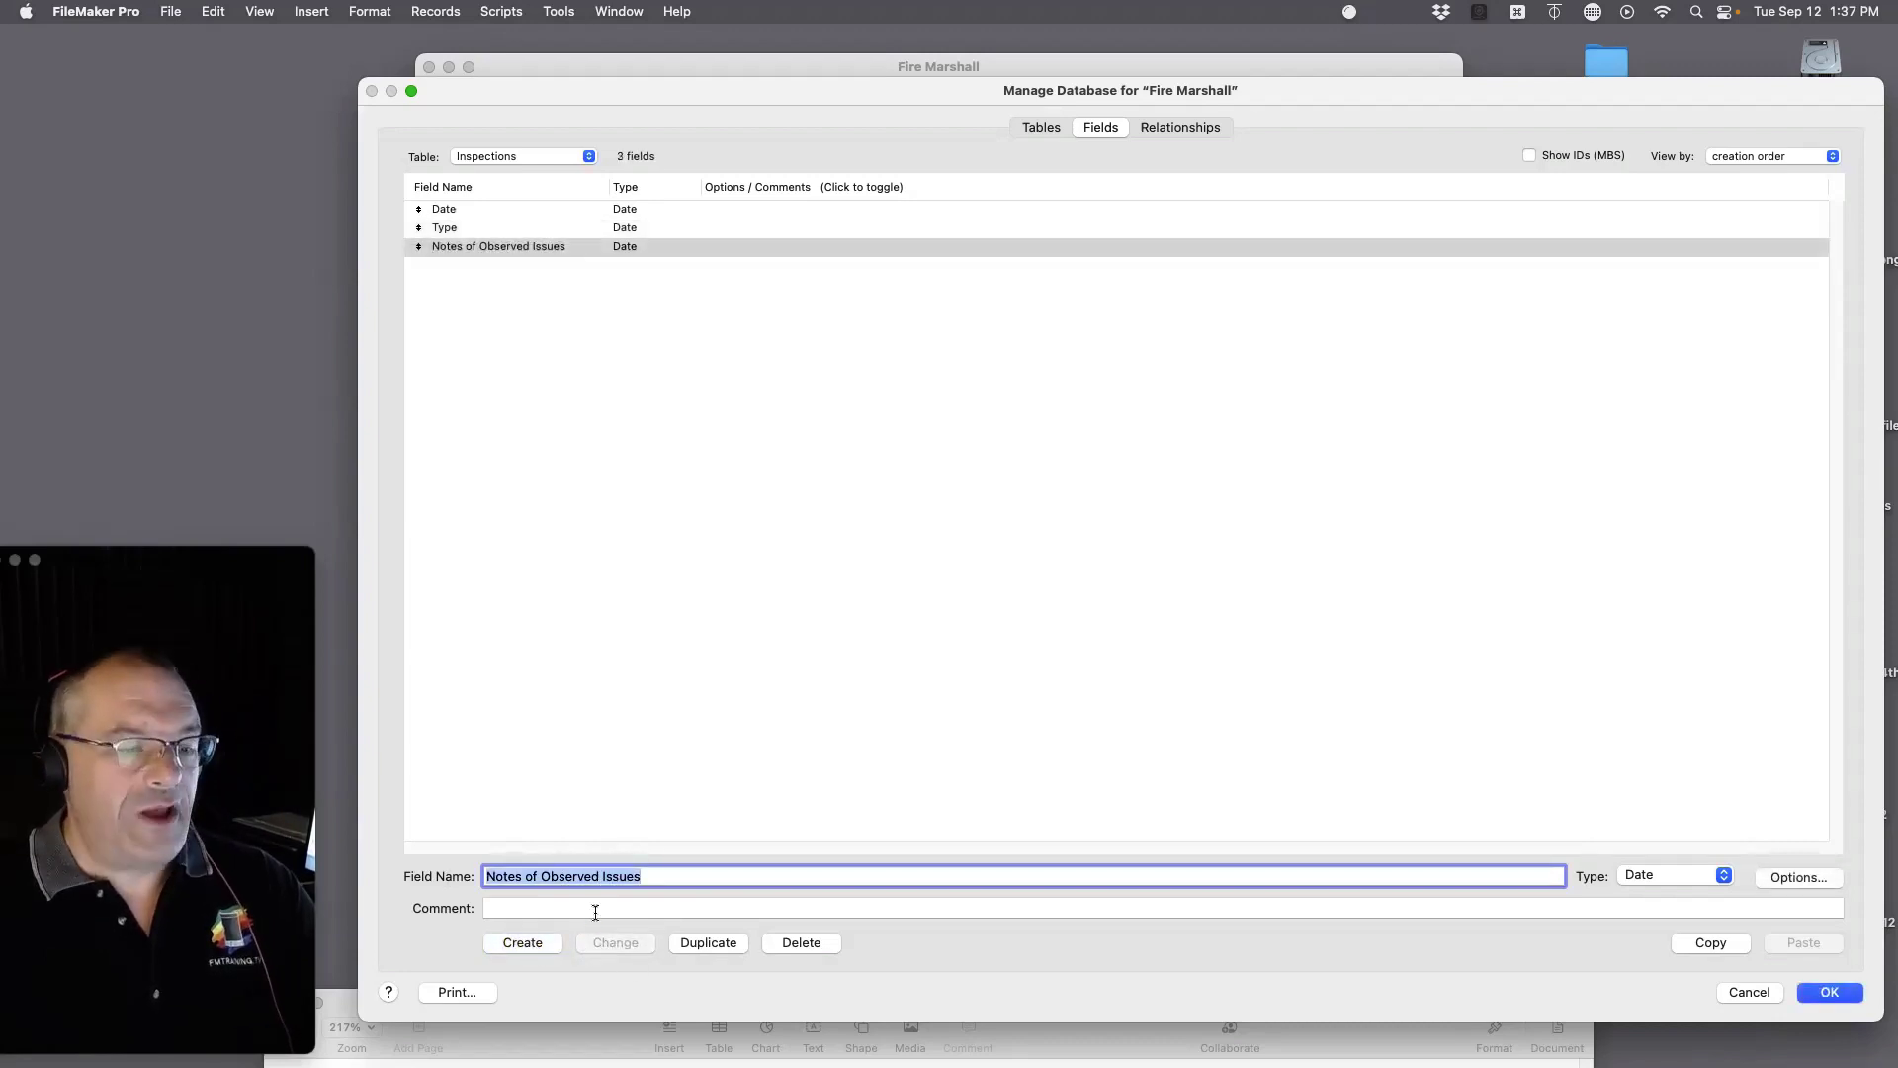
Step: Create a Misc Inspection Notes field, correcting the typed name along the way
type("Custo0mer")
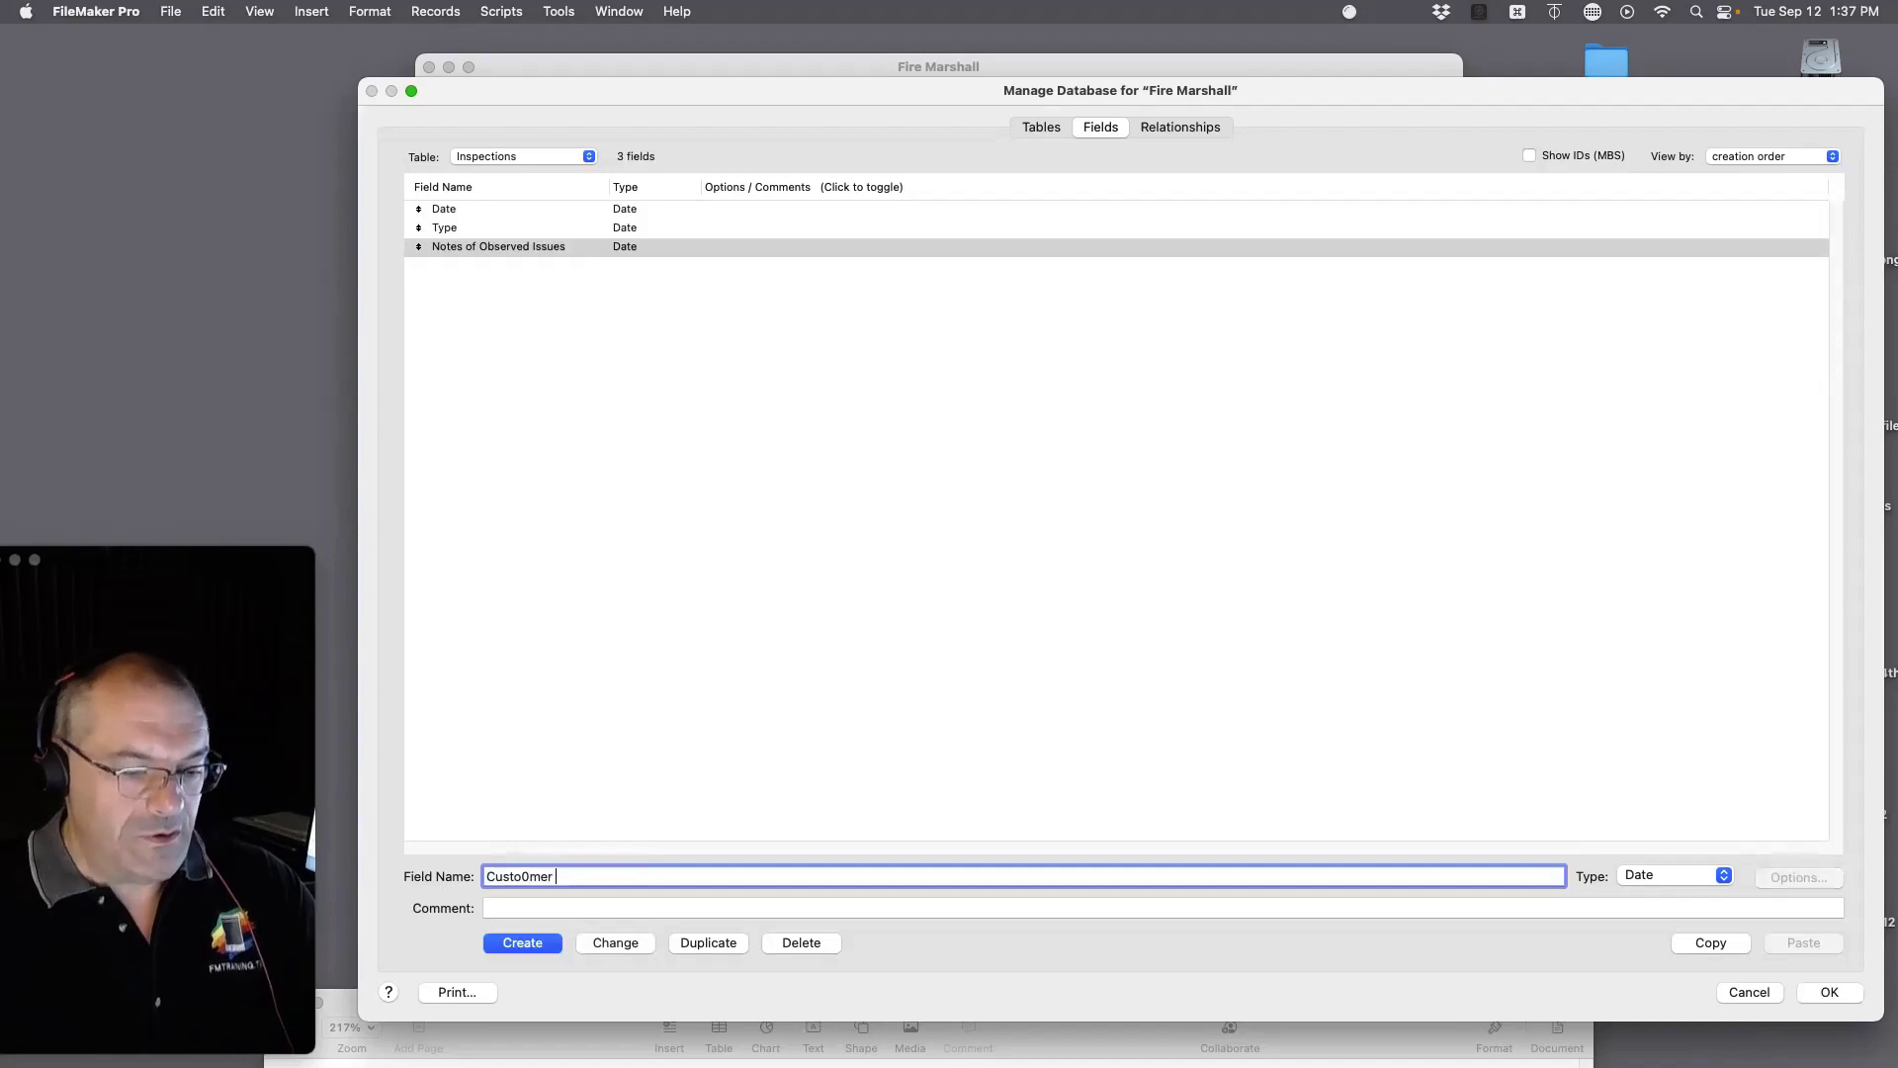
key("BackSpace")
key("BackSpace")
key("BackSpace")
key("BackSpace")
type("mer Notes")
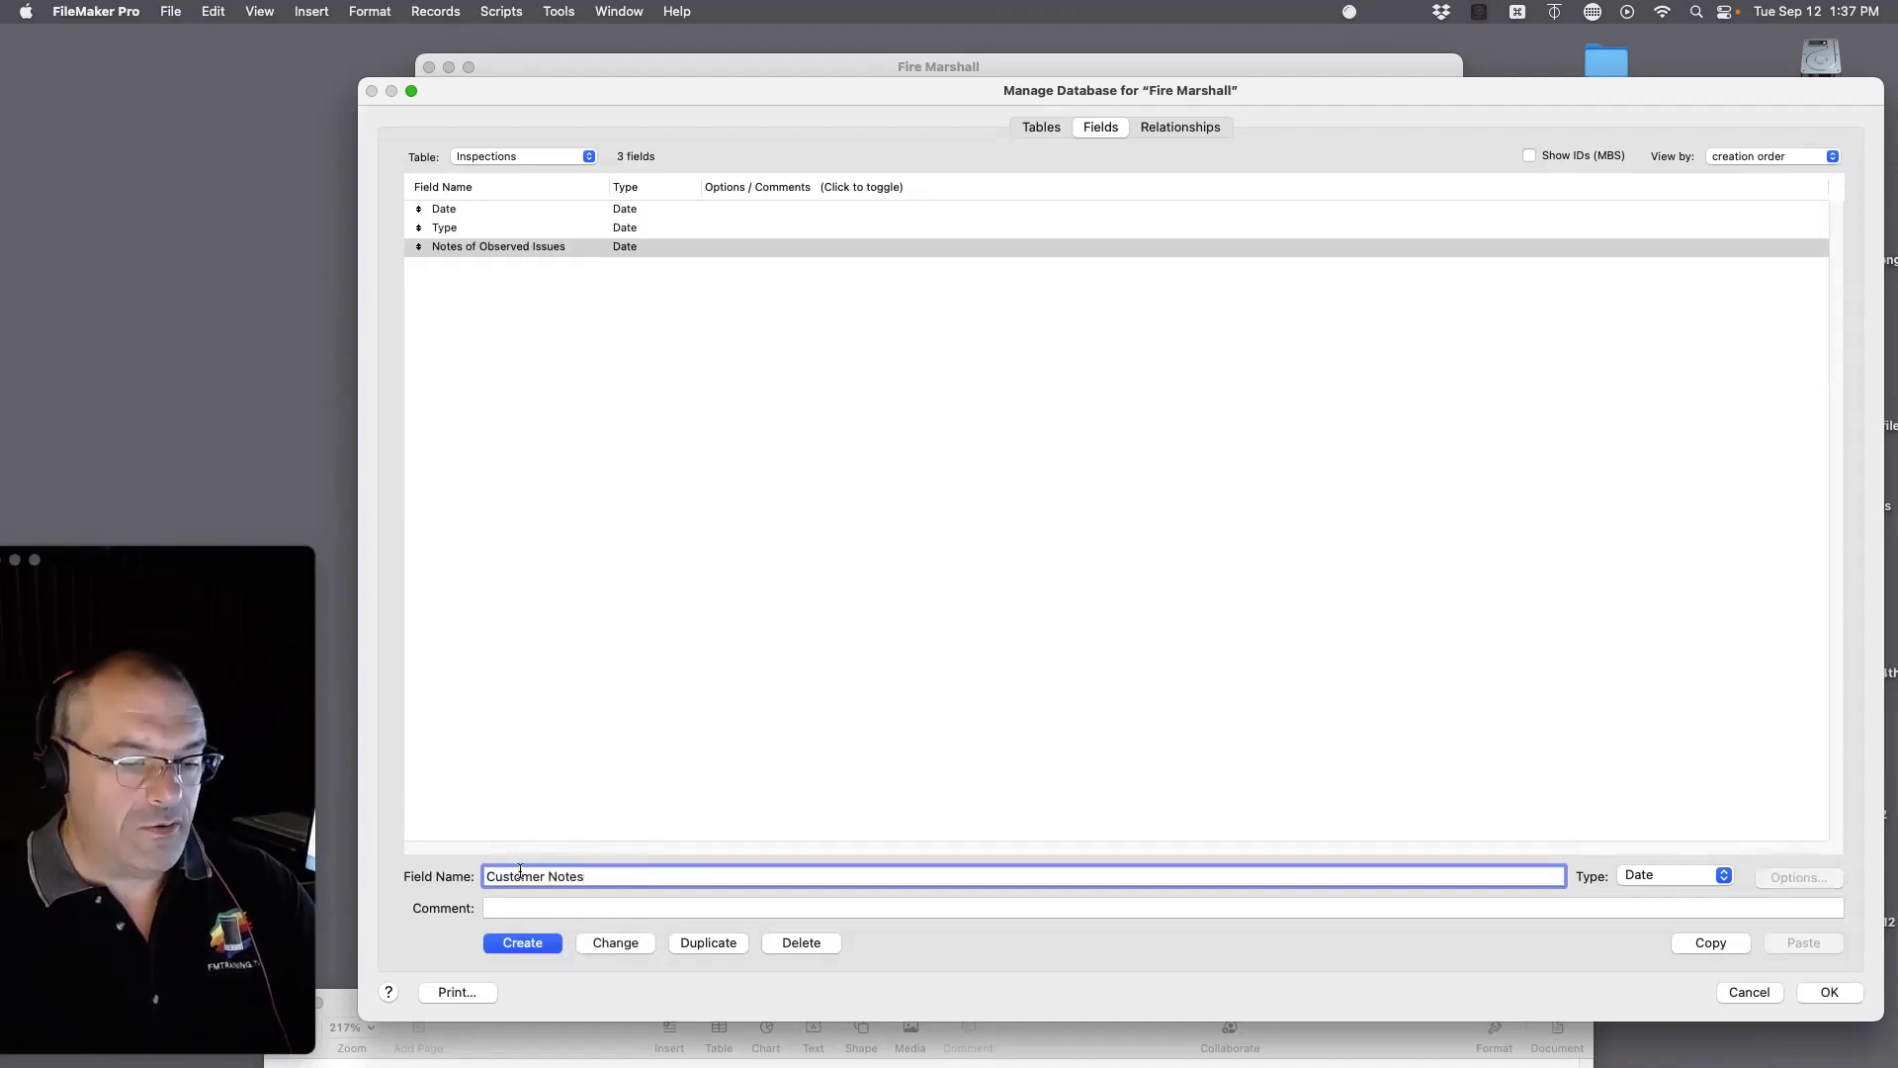
double_click(520, 874)
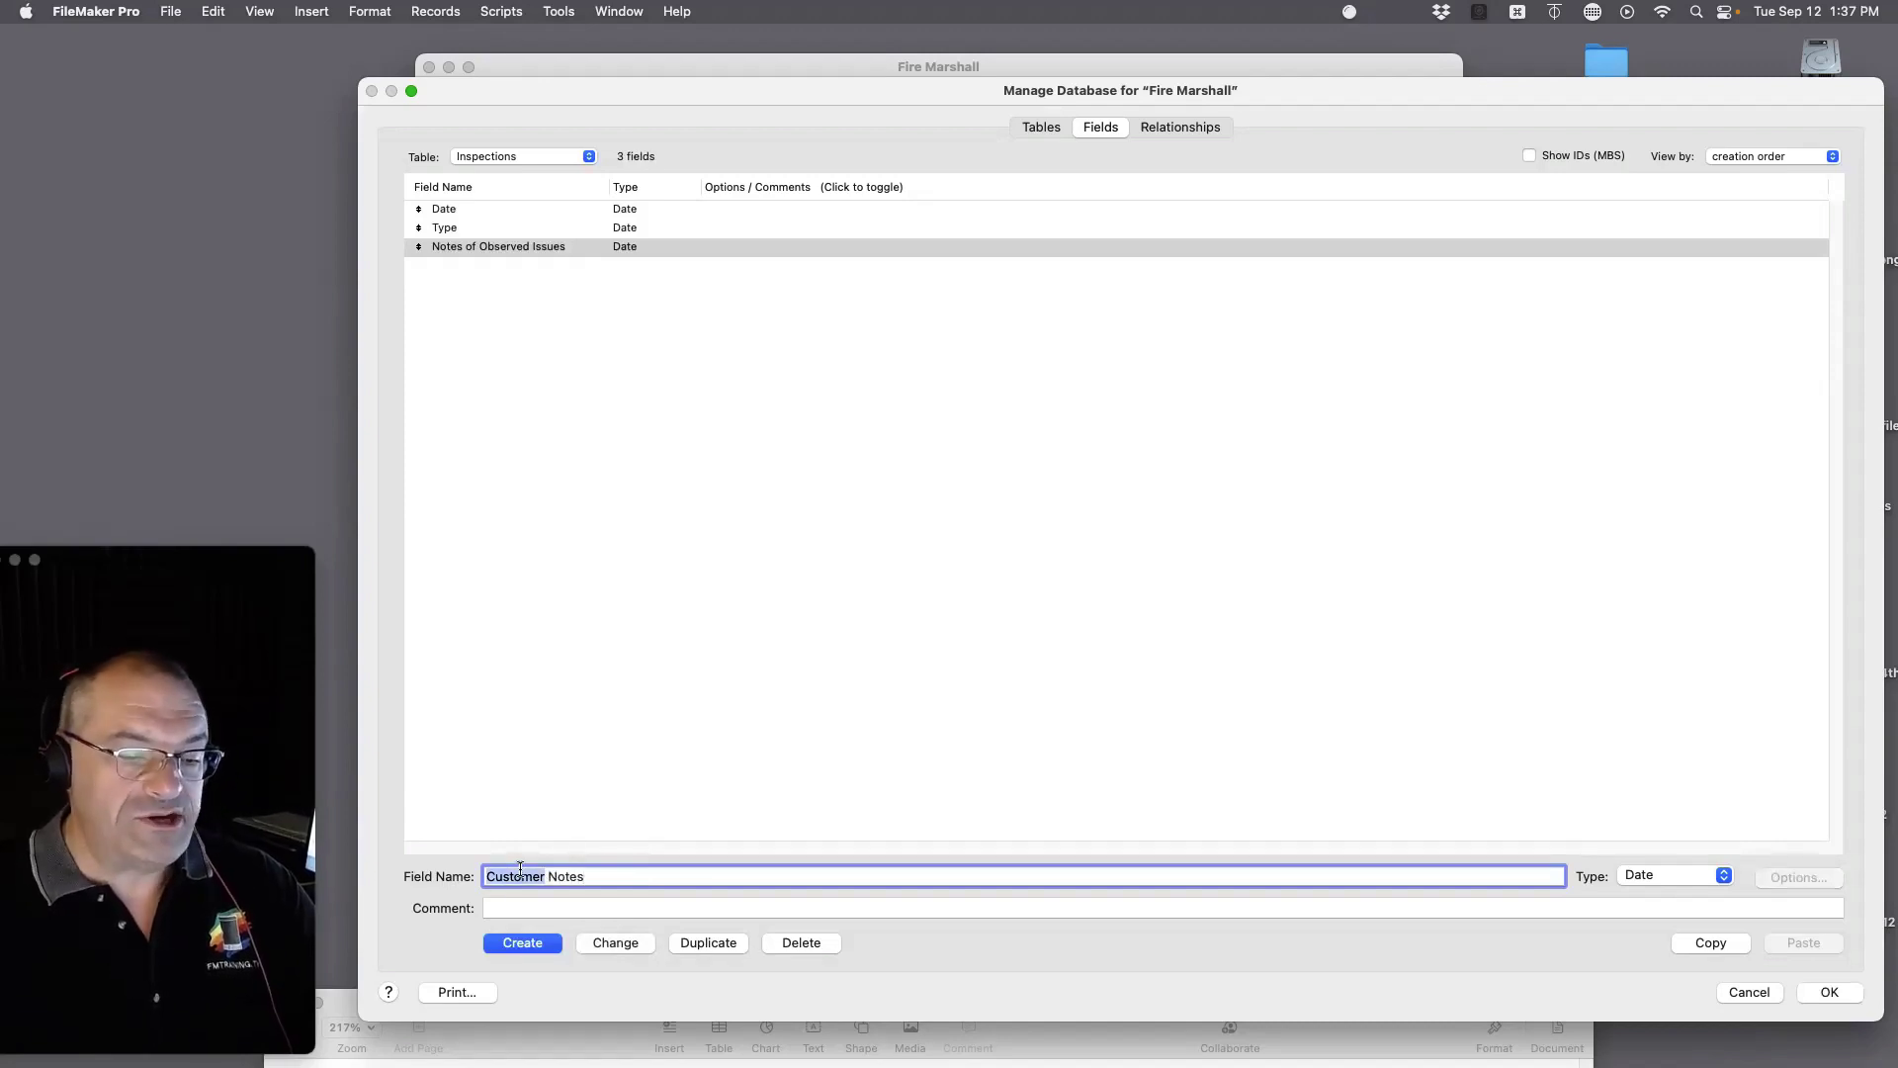
type("Misc Inspec")
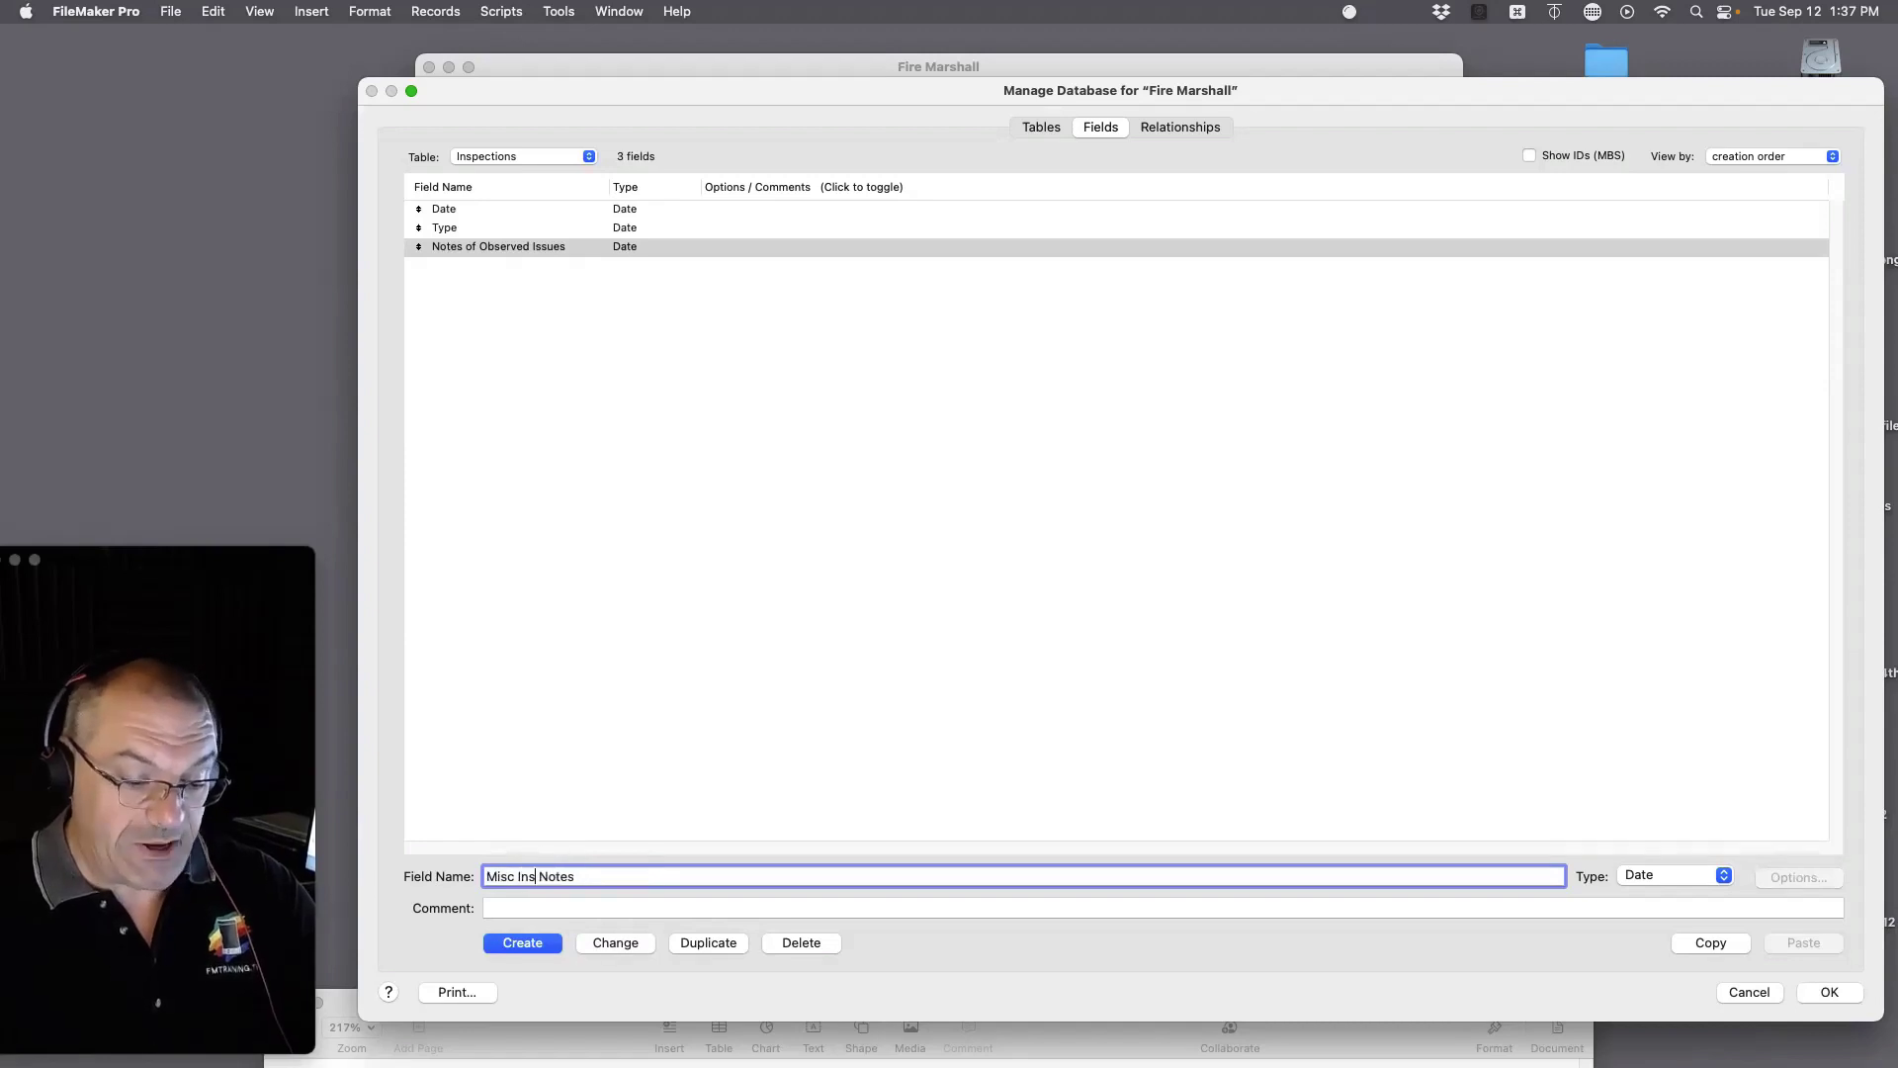
type("tion")
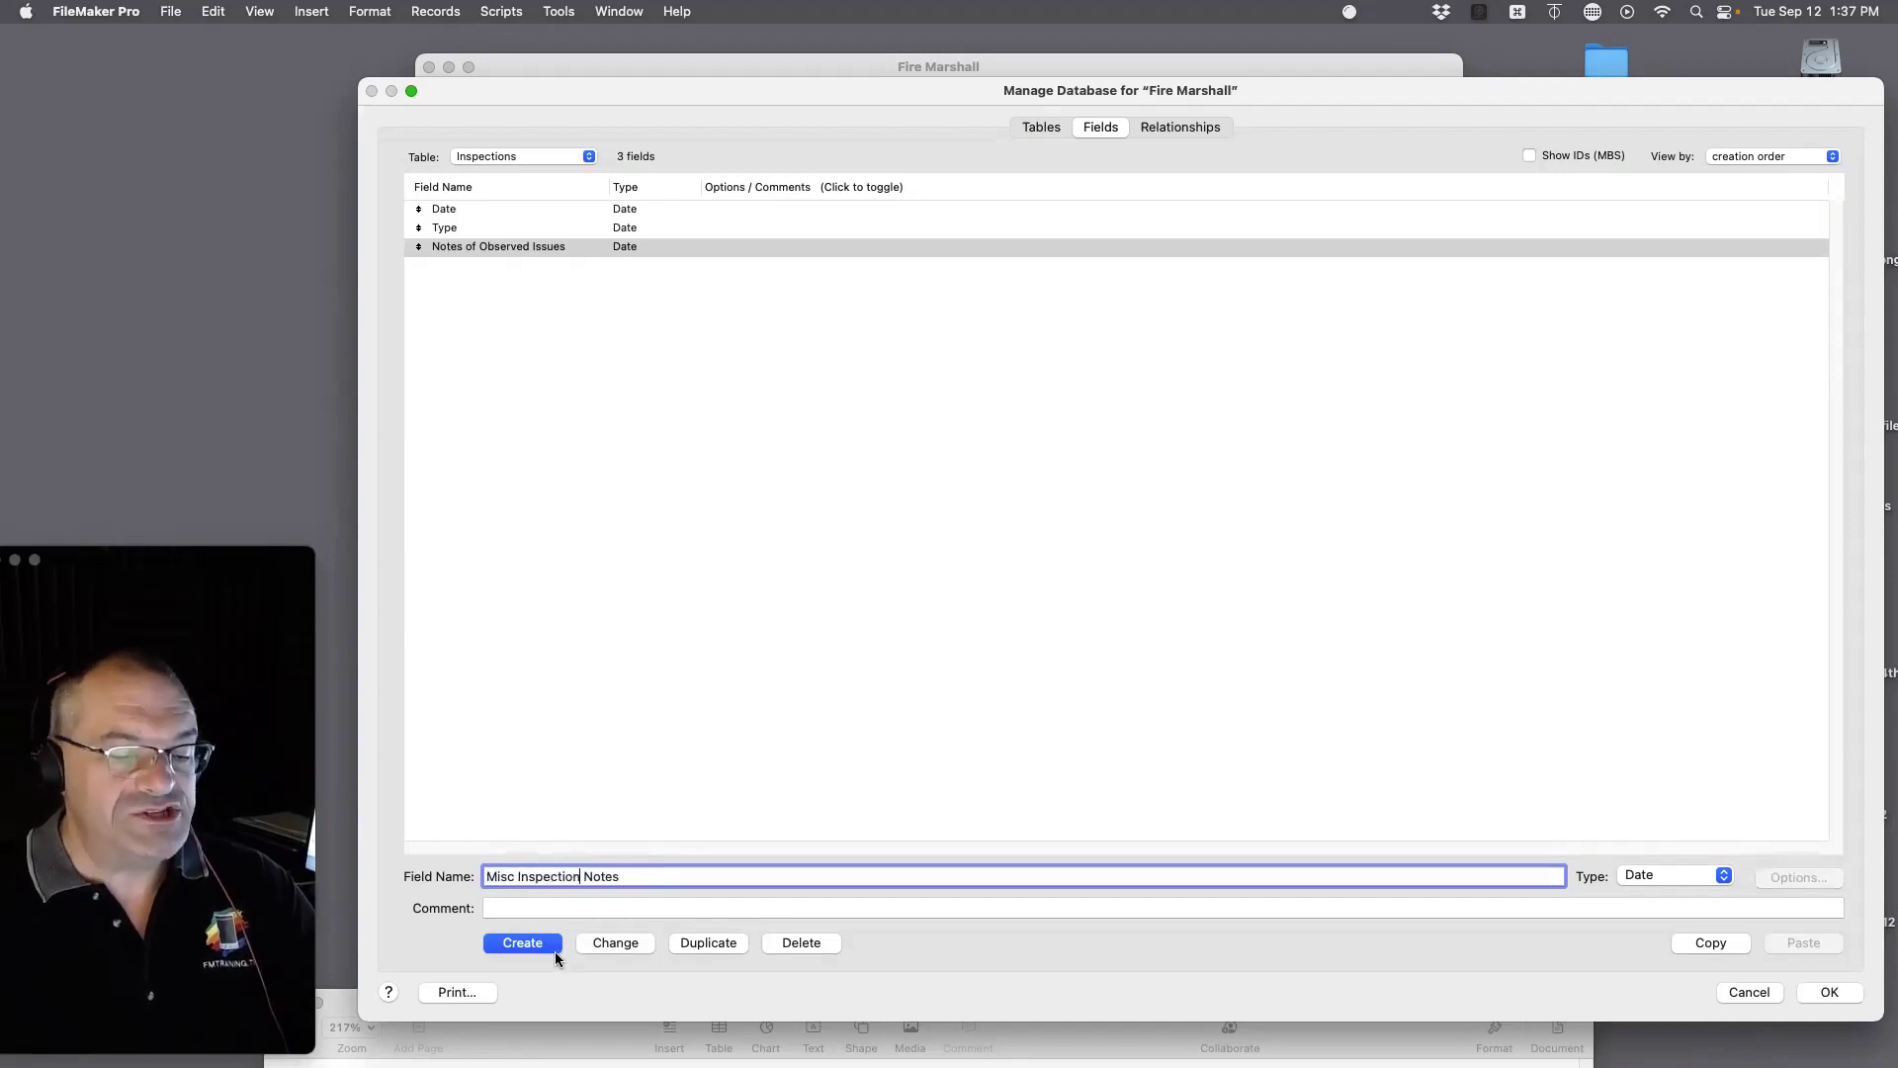
left_click(522, 942)
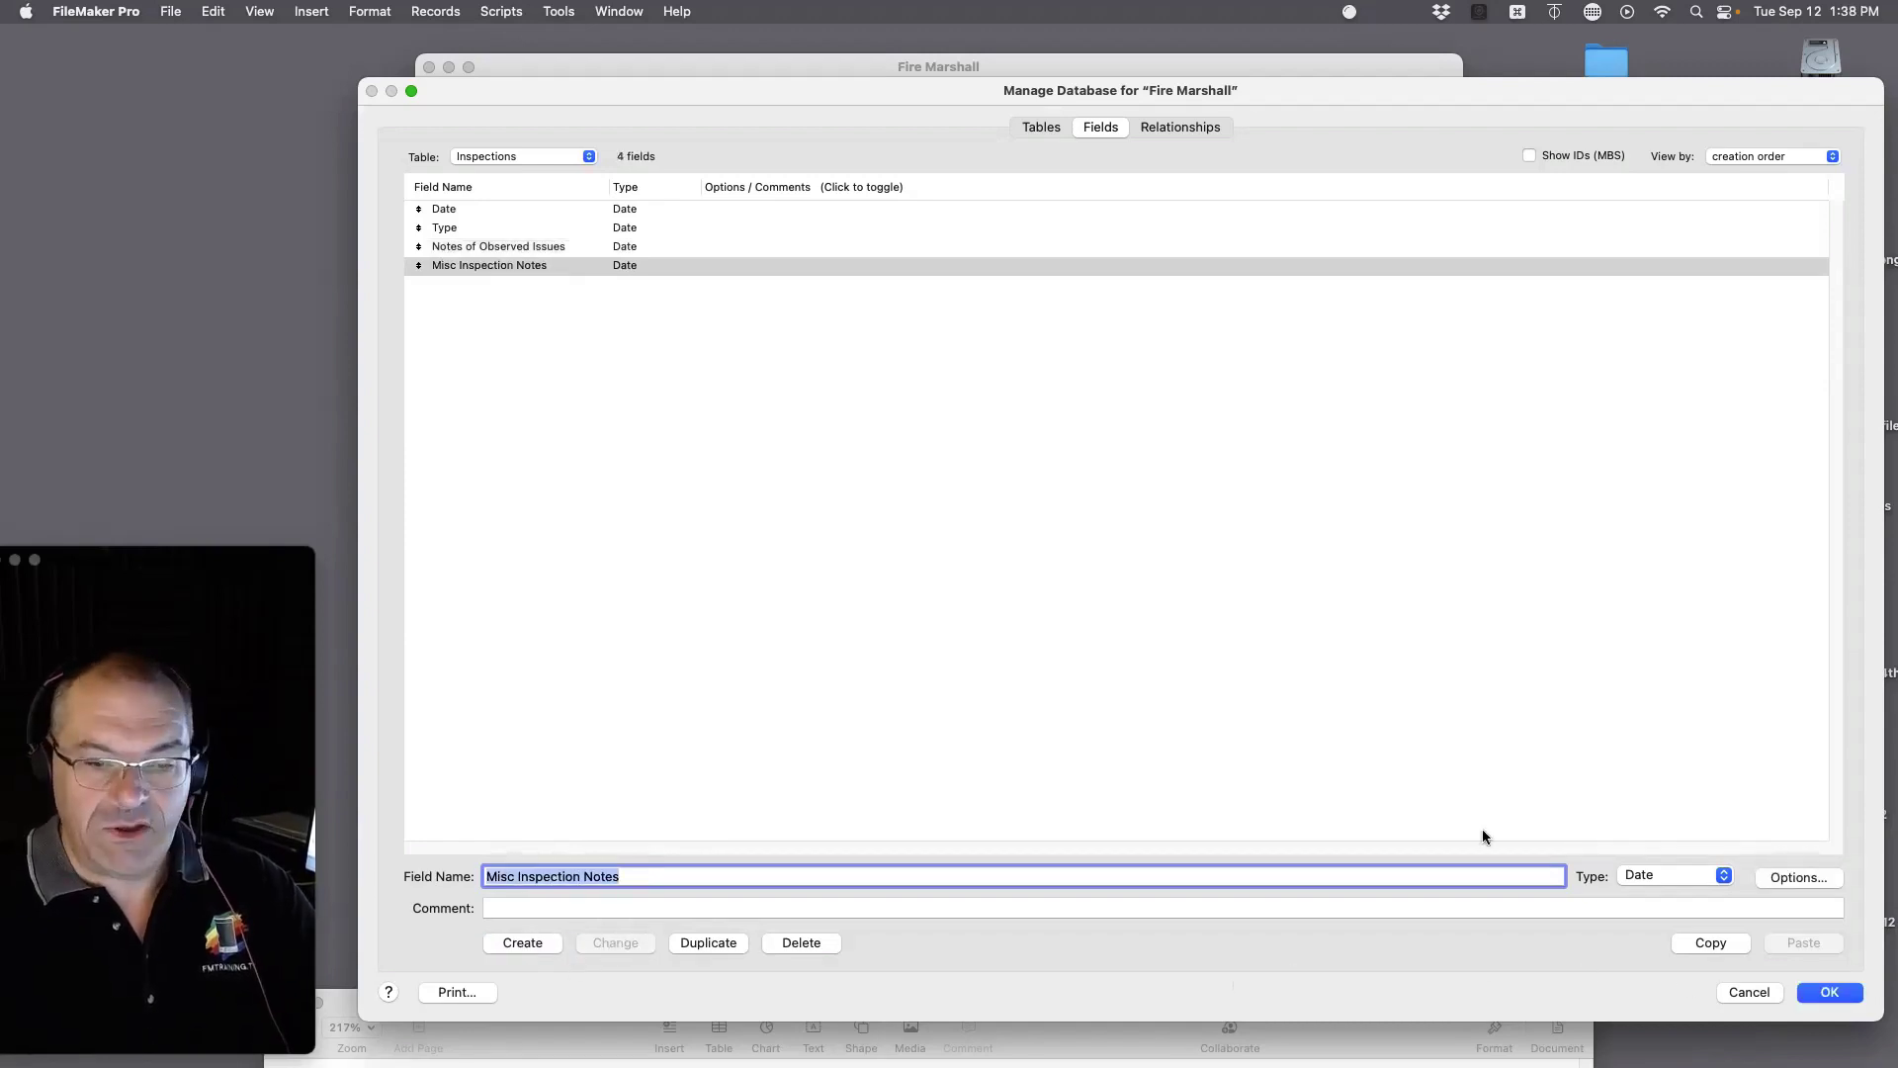
Step: Change the Type and Notes of Observed Issues fields to Text
left_click(638, 215)
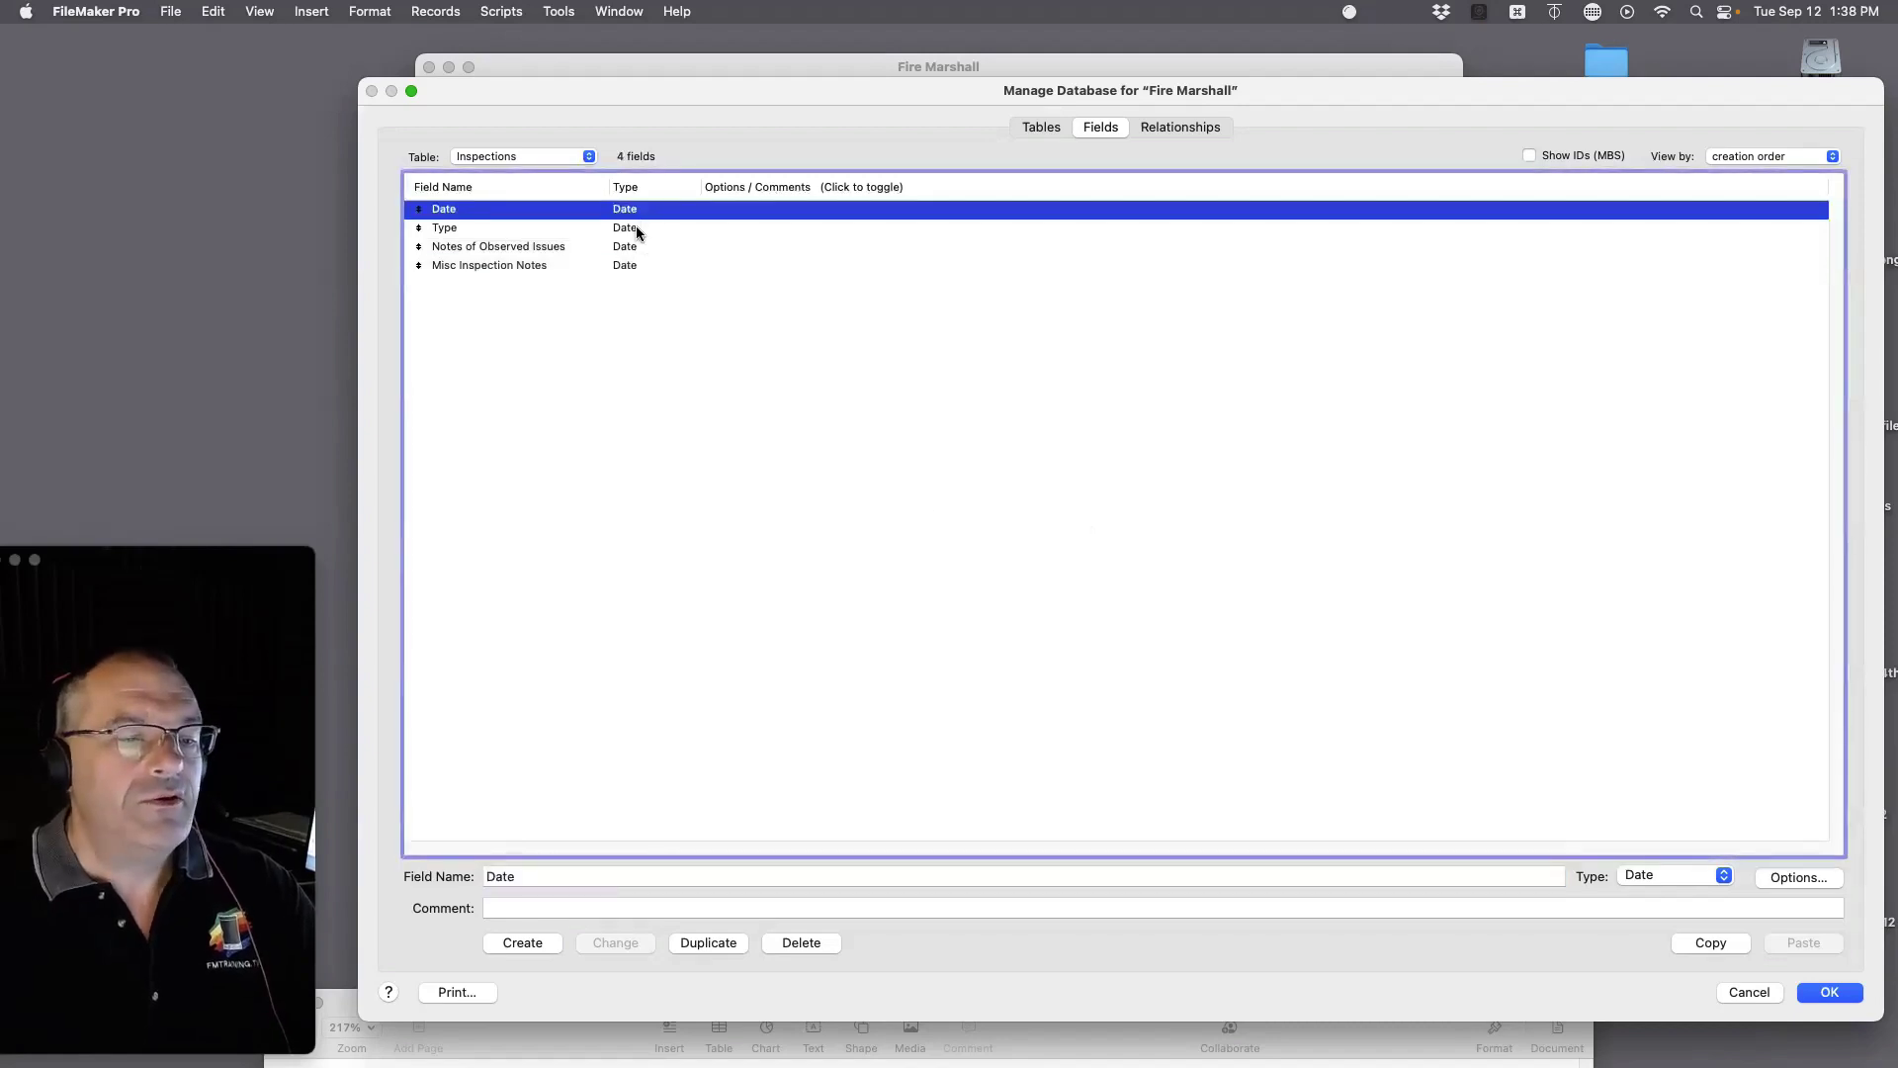
left_click(636, 227)
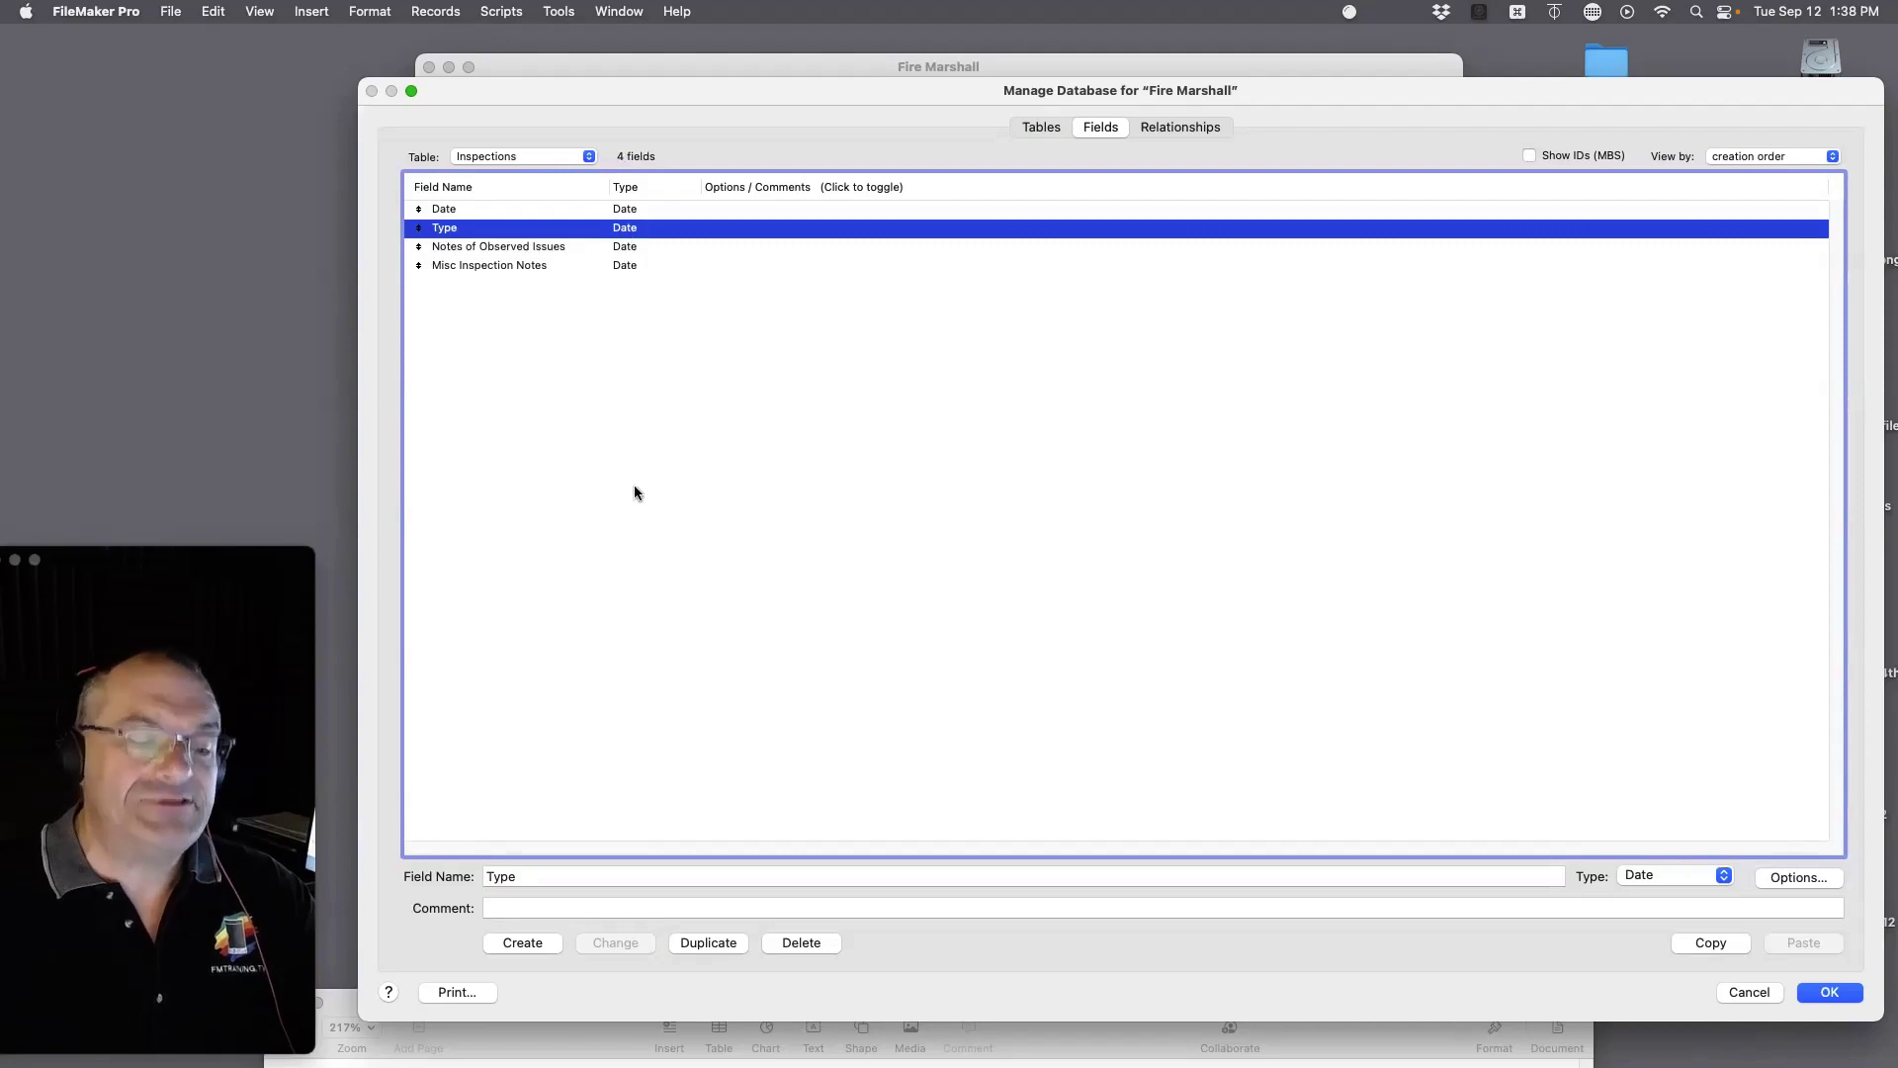
left_click(1671, 875)
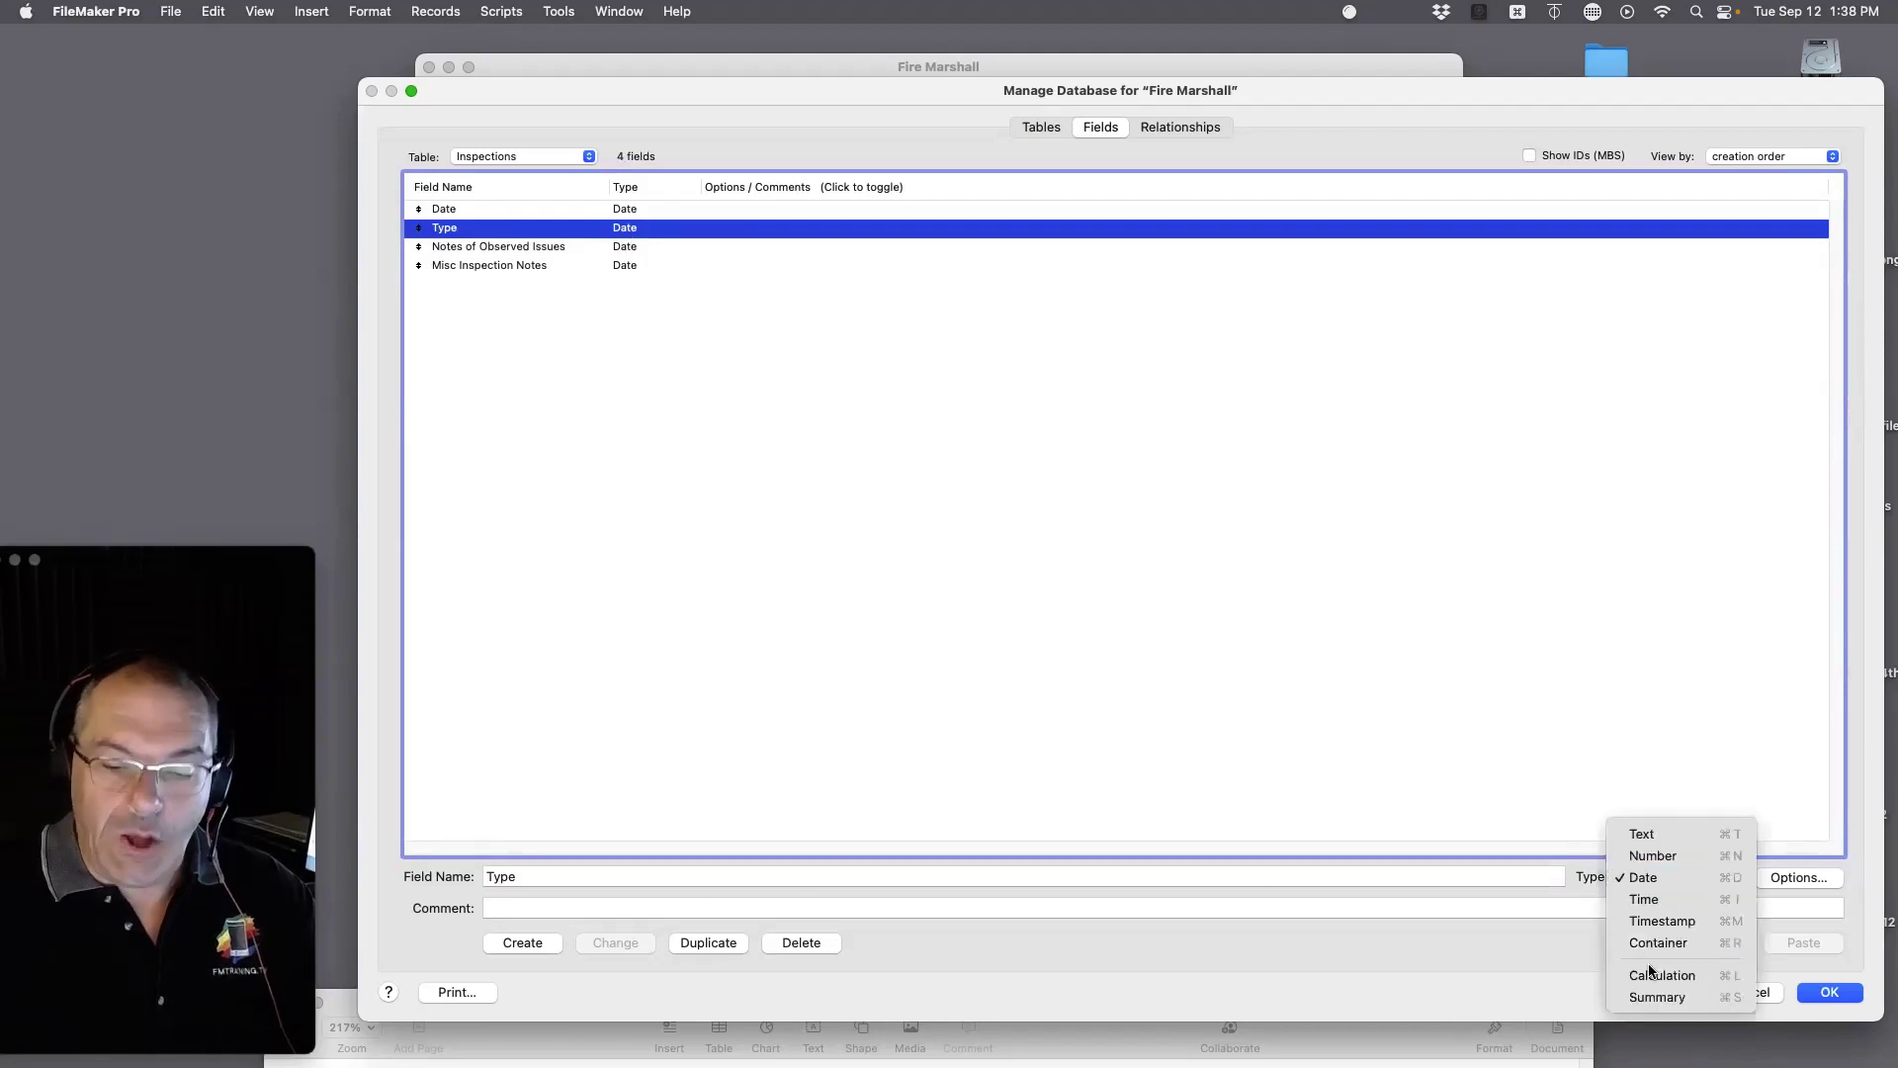
left_click(1657, 834)
left_click(615, 942)
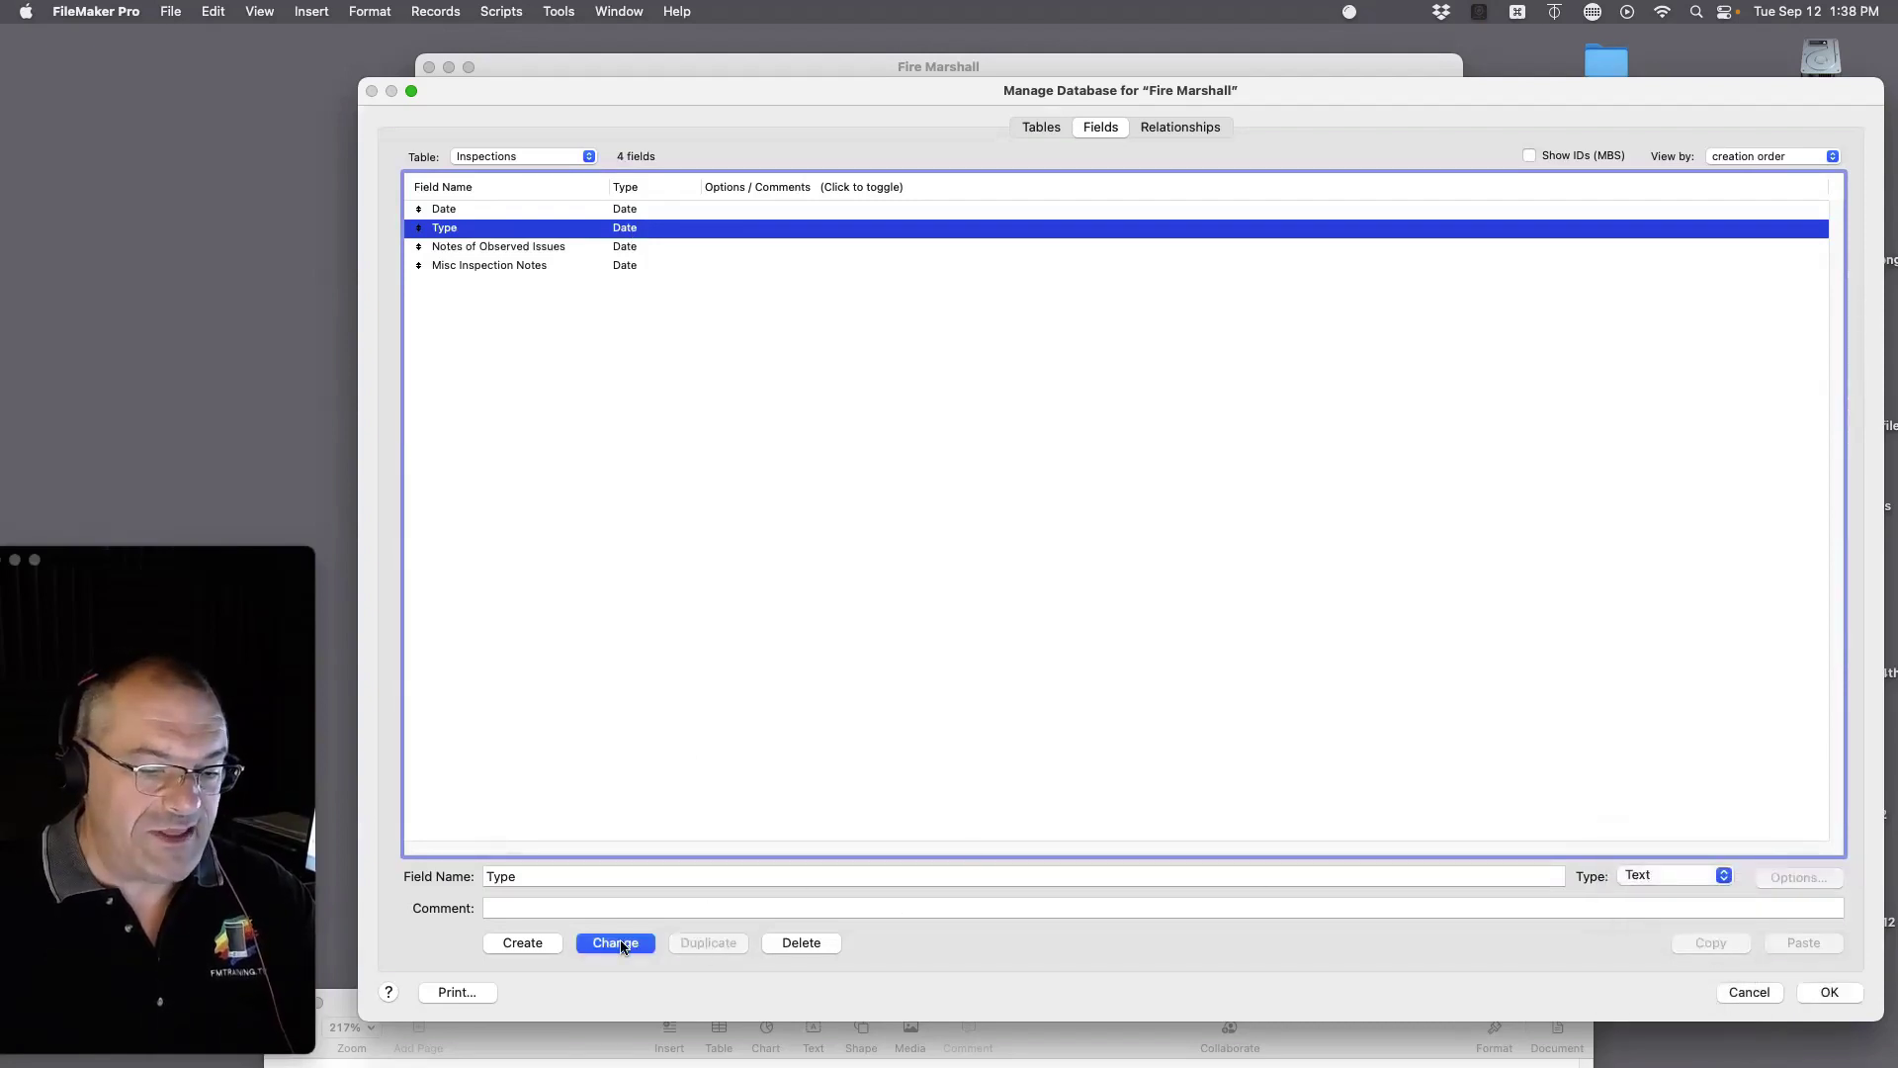
left_click(489, 246)
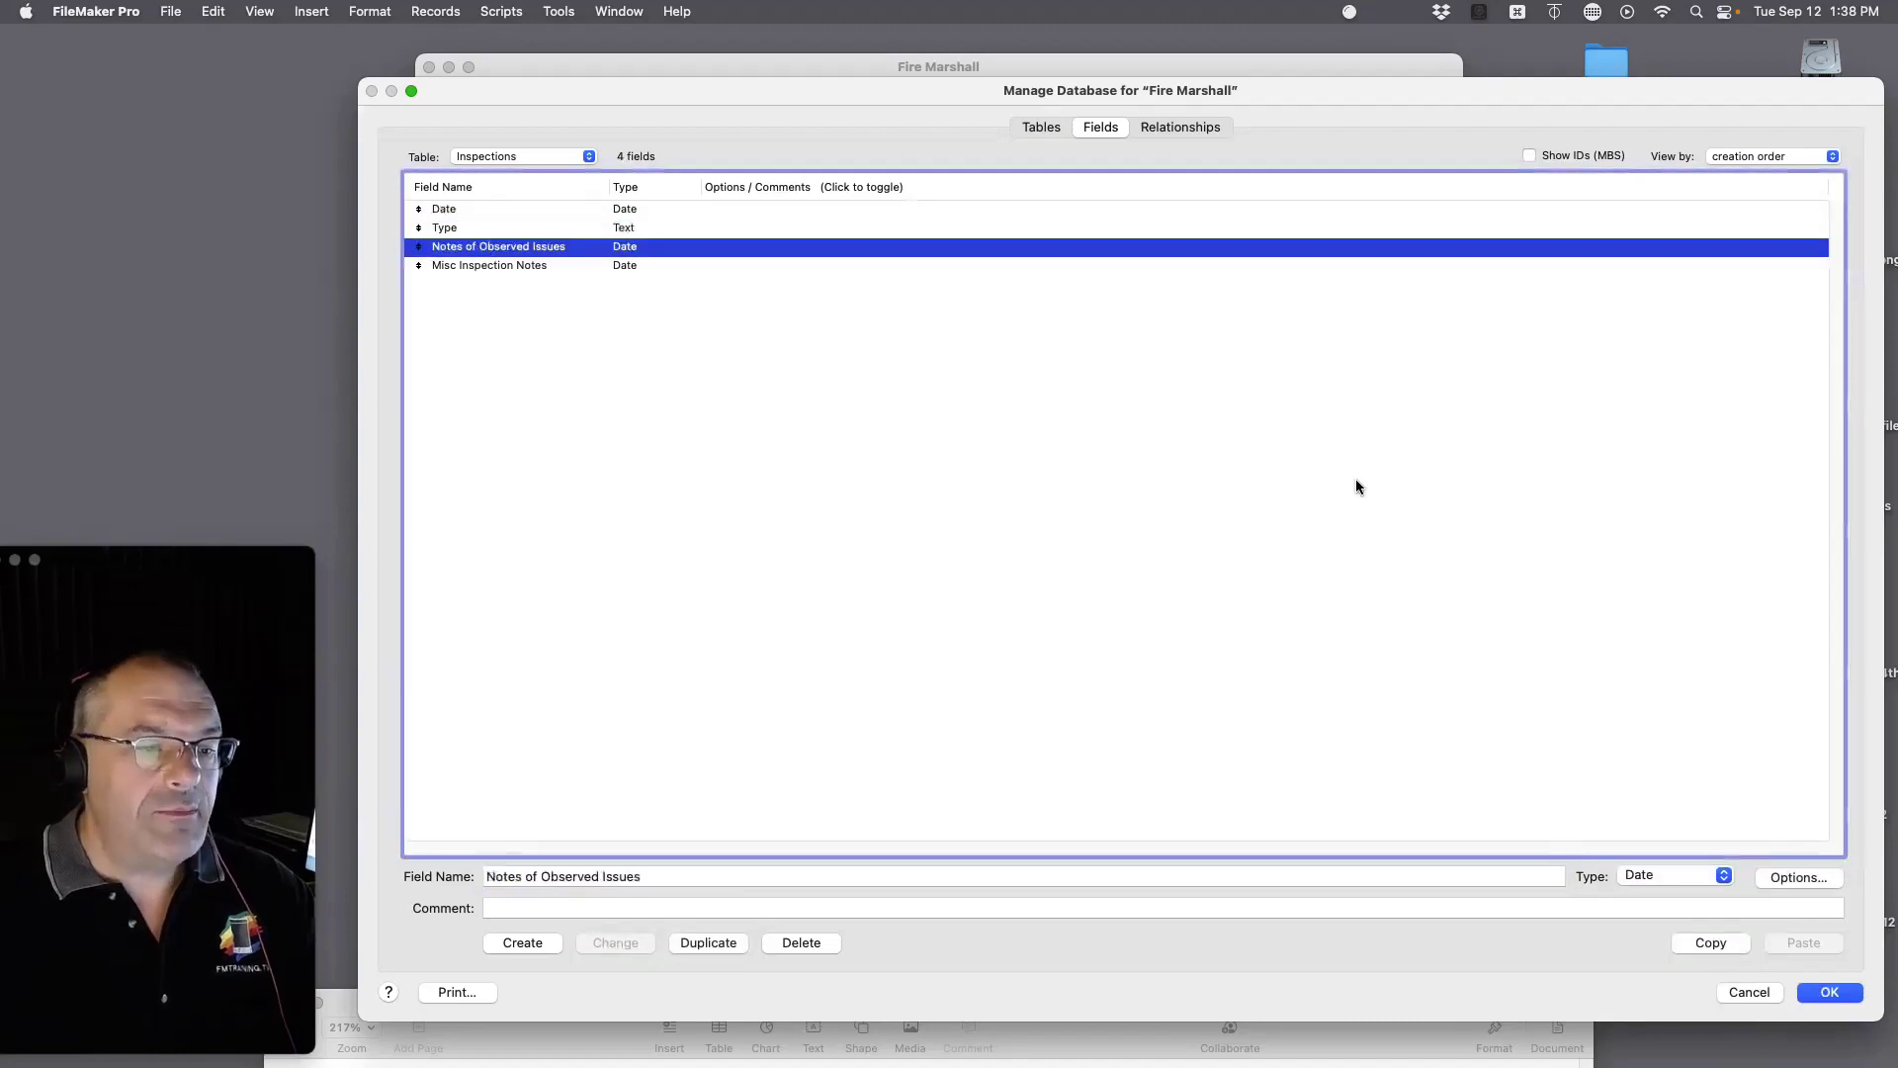
left_click(1669, 875)
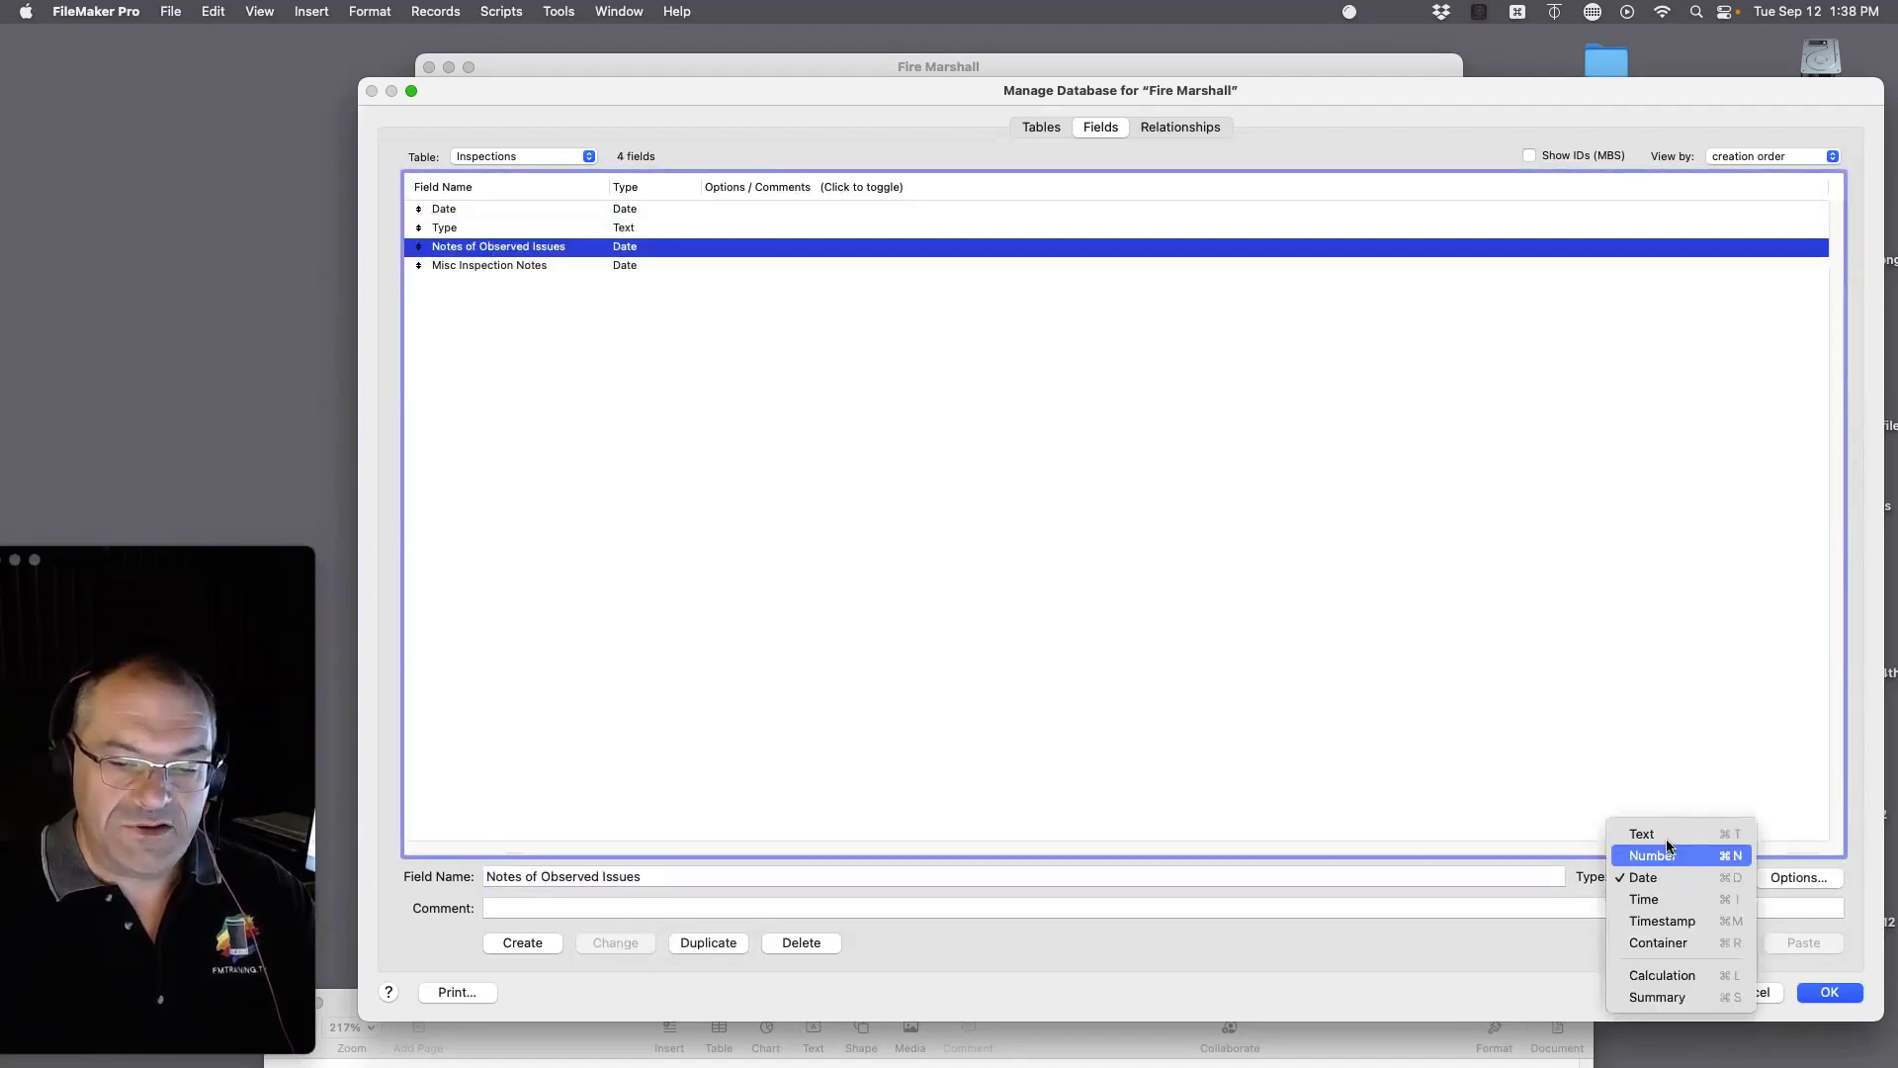
left_click(1737, 835)
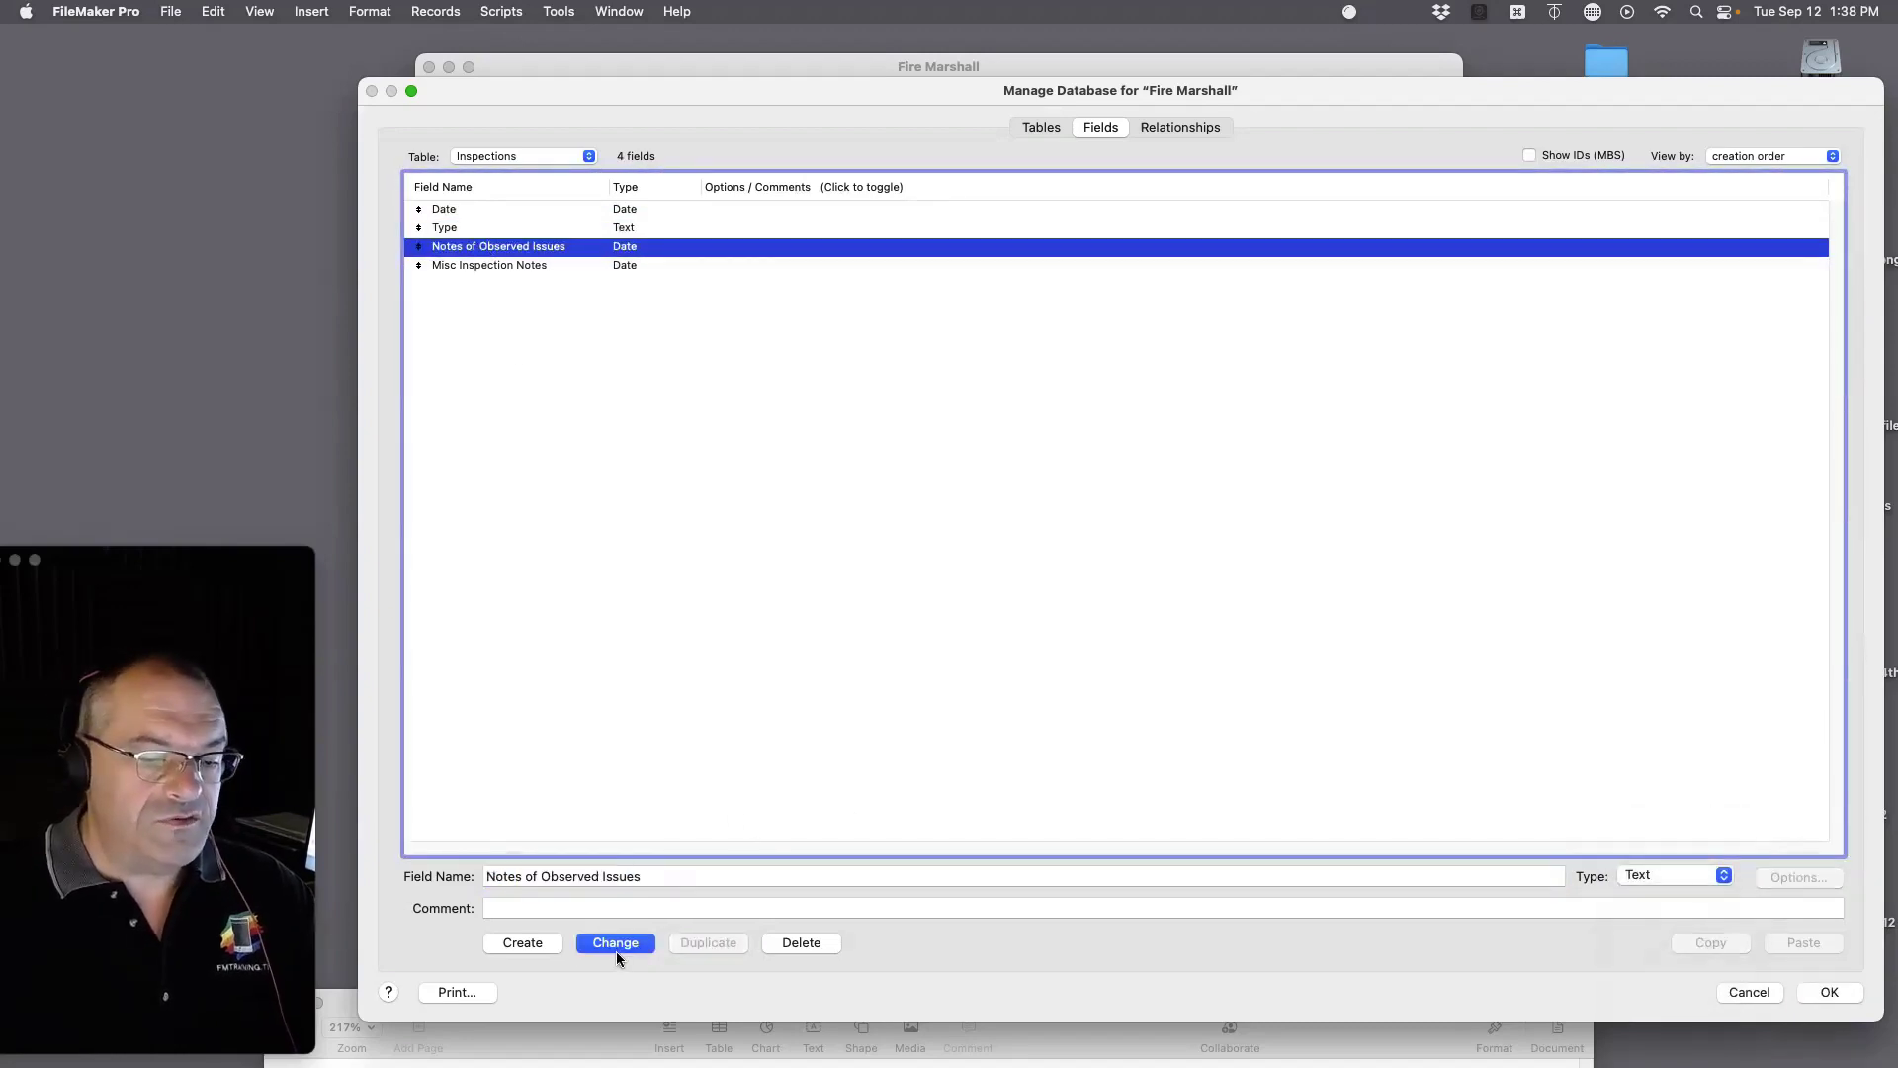
left_click(615, 943)
Step: Change Misc Inspection Notes to Text and confirm the database changes with OK
left_click(522, 264)
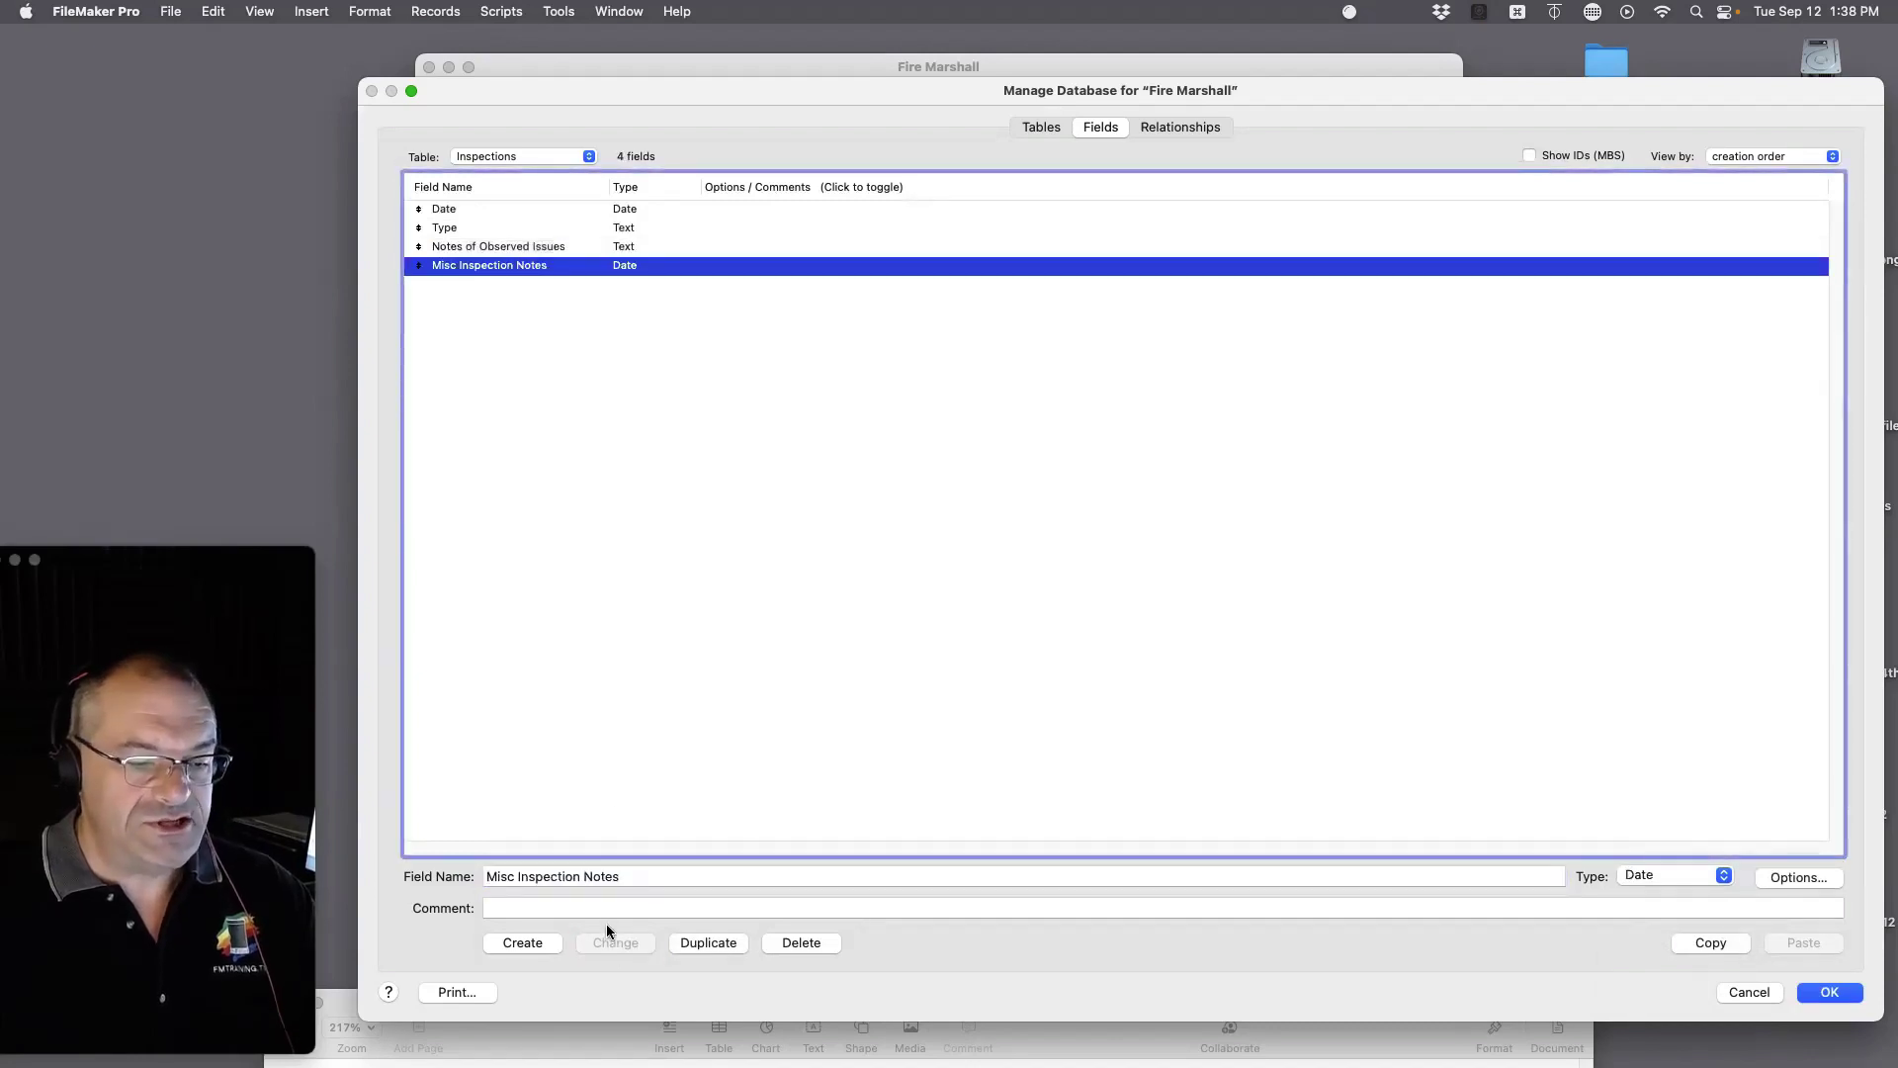
left_click(1651, 875)
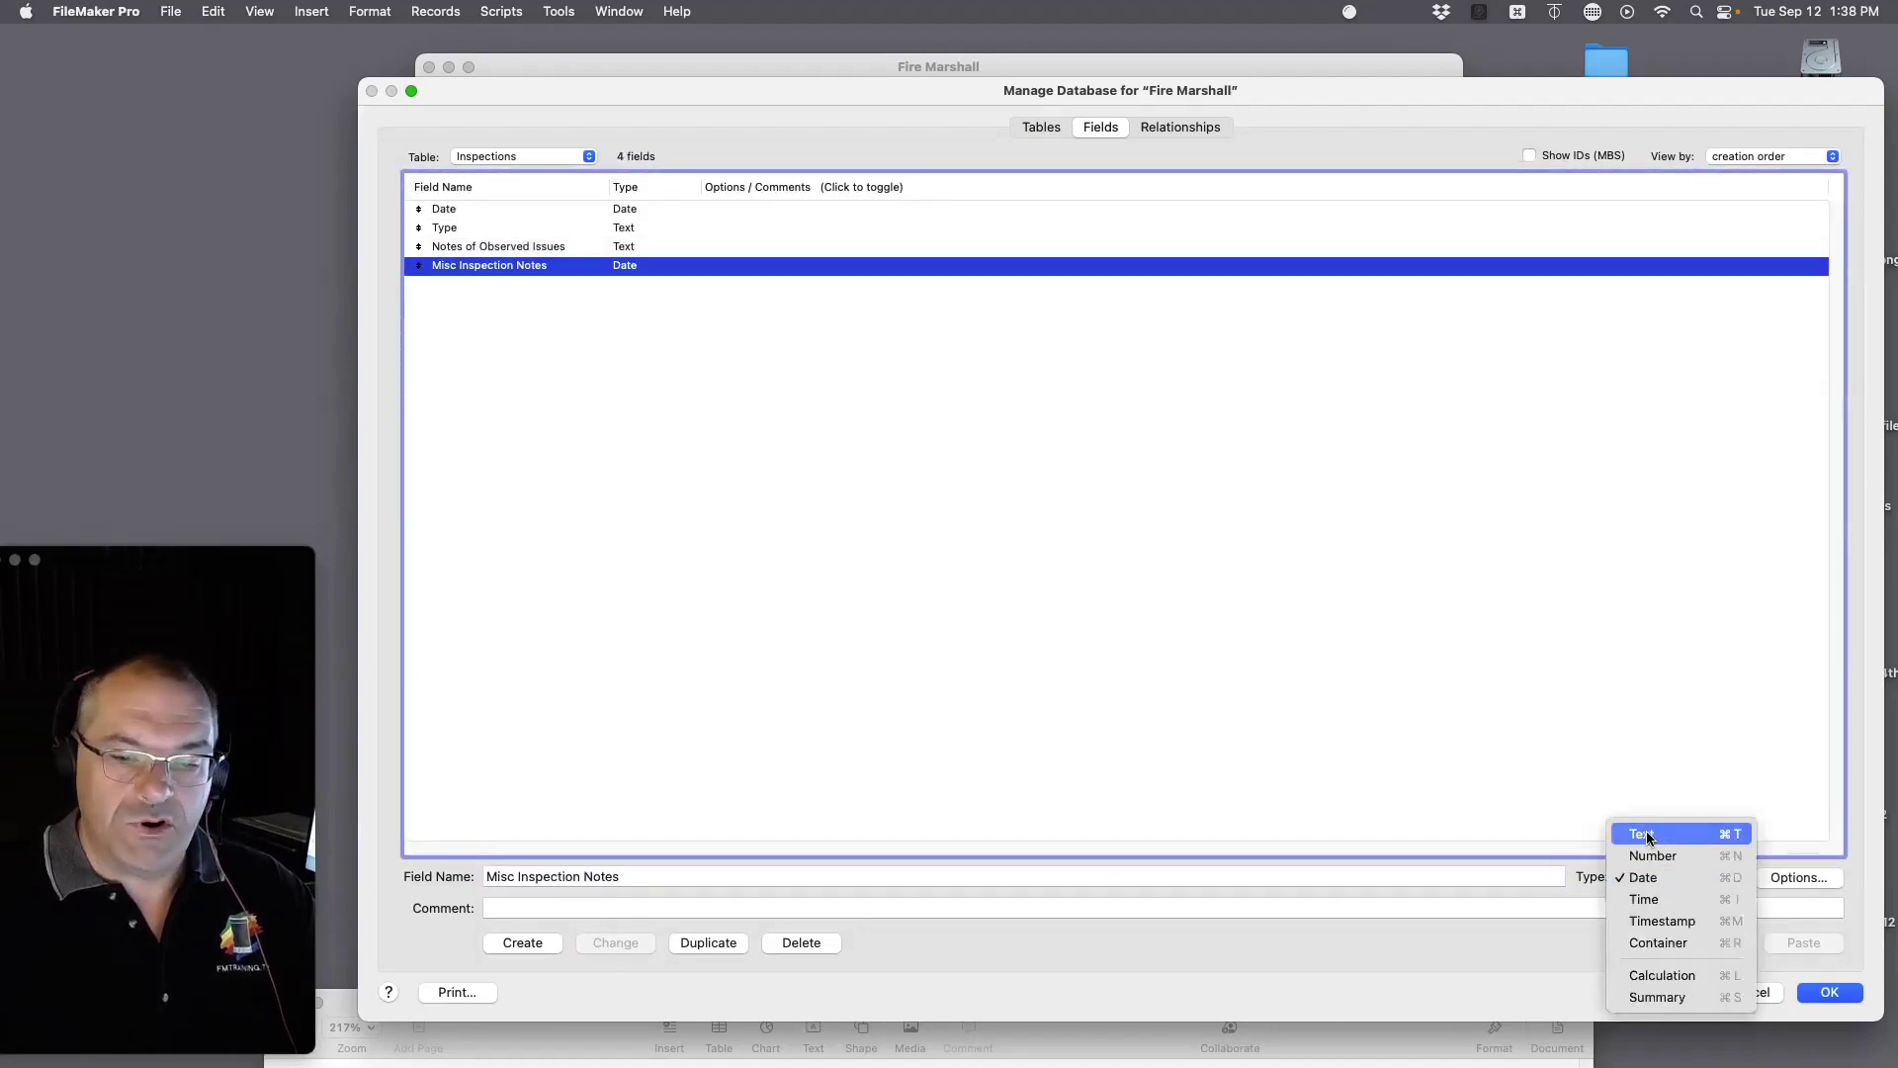
left_click(1646, 830)
key("Return")
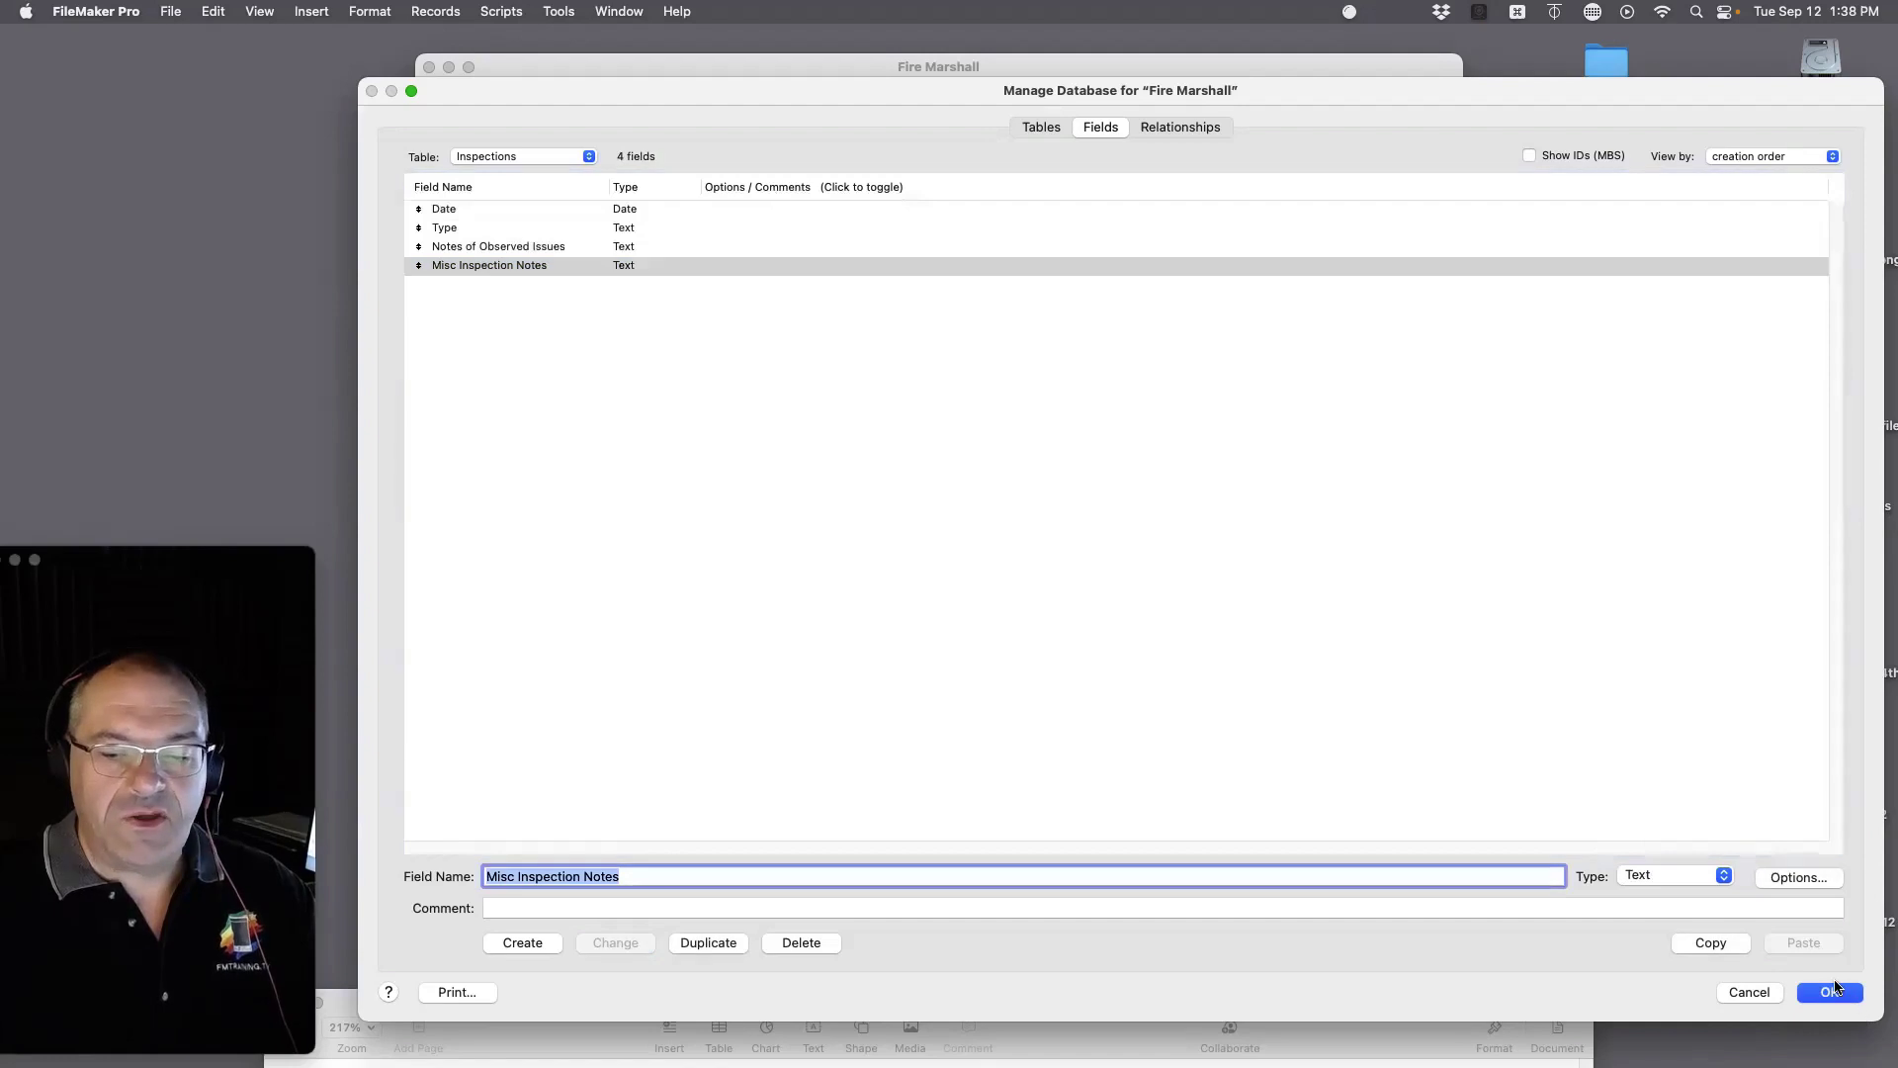
left_click(1831, 992)
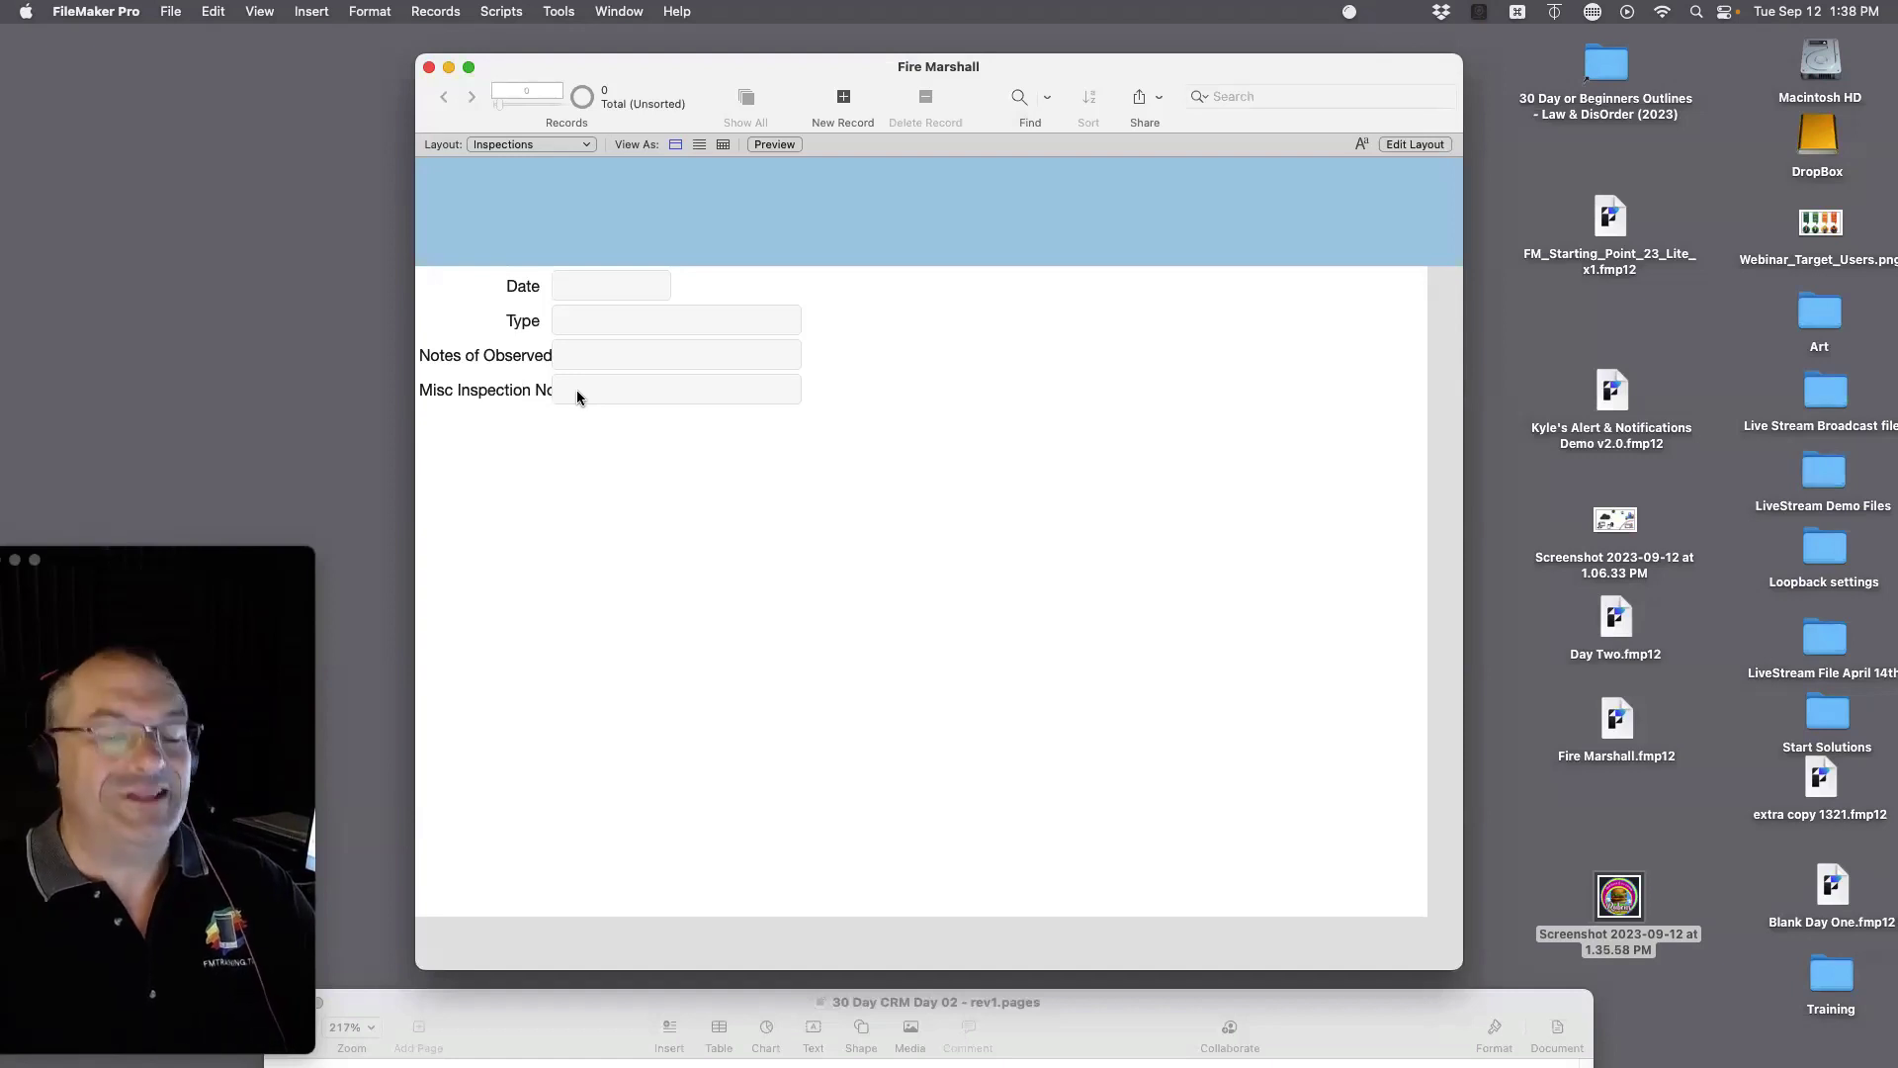
Step: In Layout mode, align the labels with their fields and place Type beside Date
key("super+l")
left_click_drag(920, 424, 653, 559)
left_click(902, 485)
left_click_drag(593, 358, 639, 593)
left_click_drag(574, 390, 634, 626)
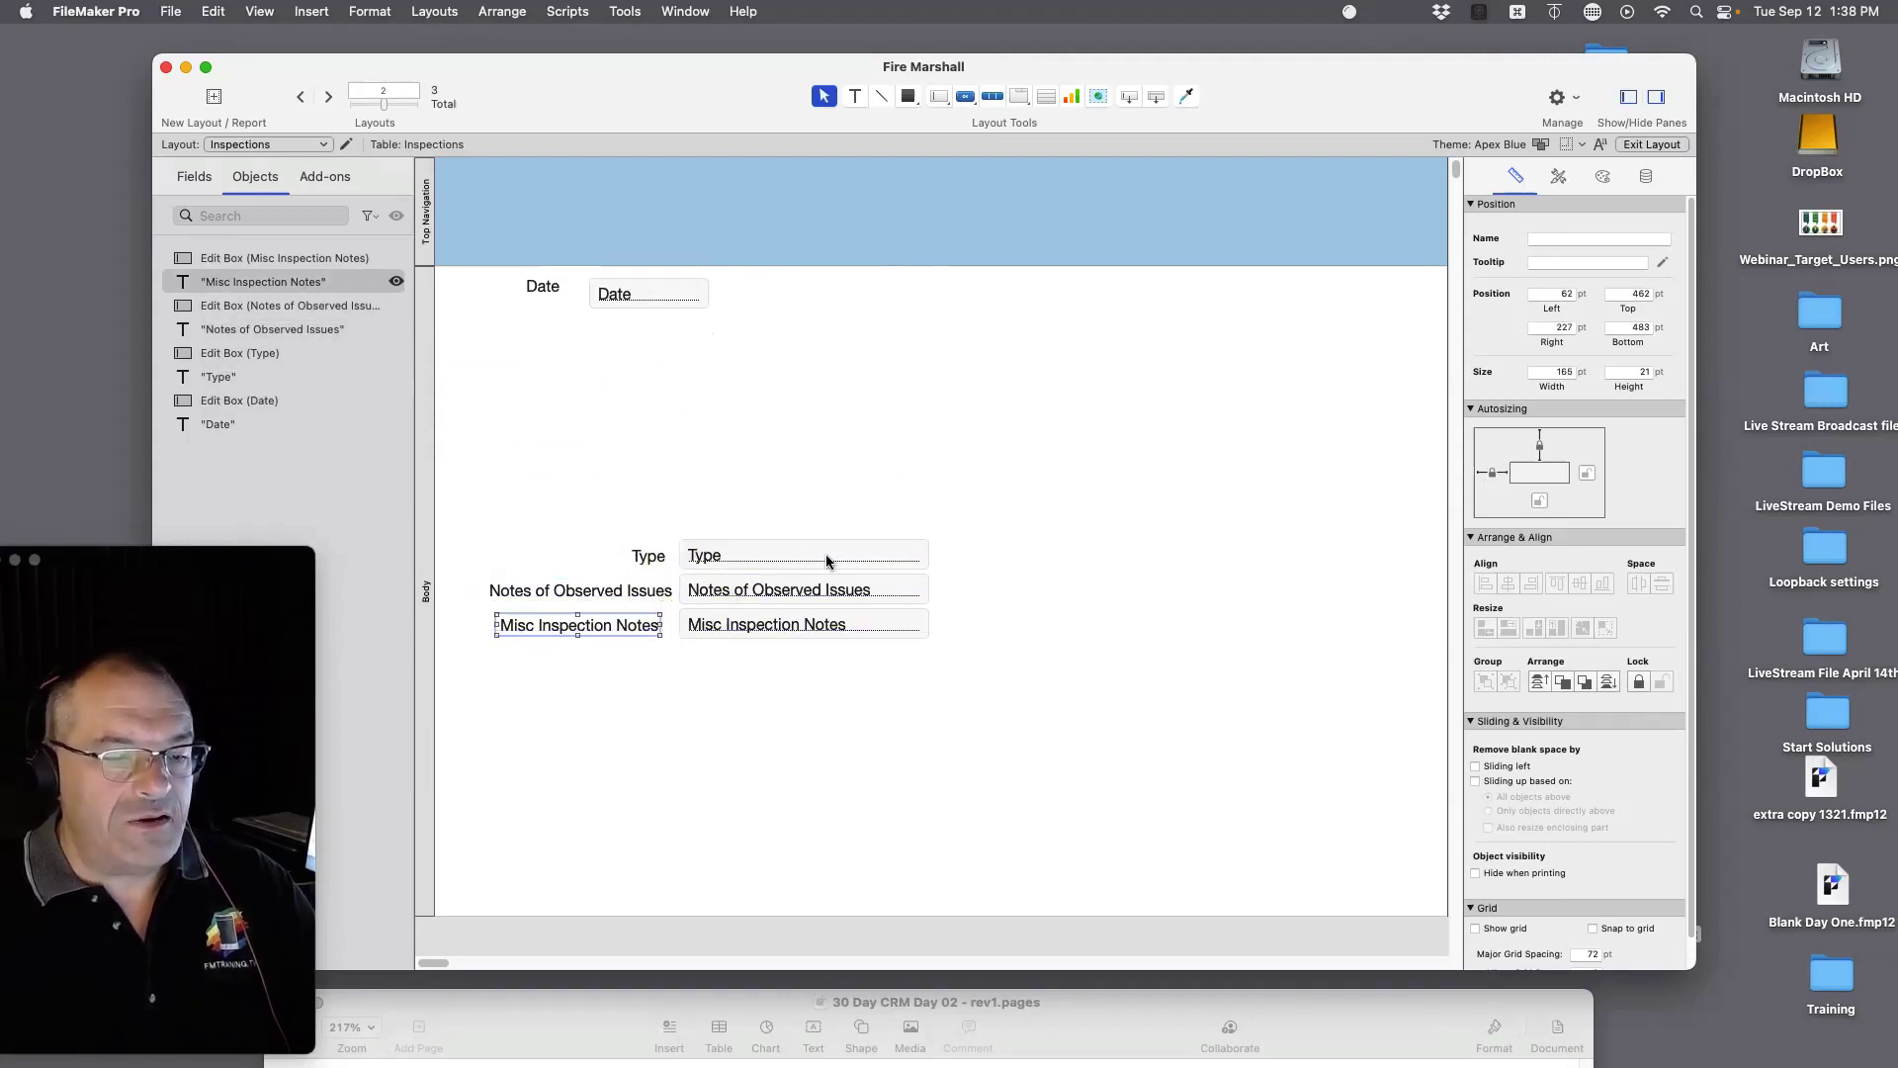
left_click(649, 555)
left_click(731, 555, "shift")
left_click_drag(730, 555, 884, 294)
Step: Move Notes of Observed Issues below Date and enlarge it into a tall box
left_click(580, 599)
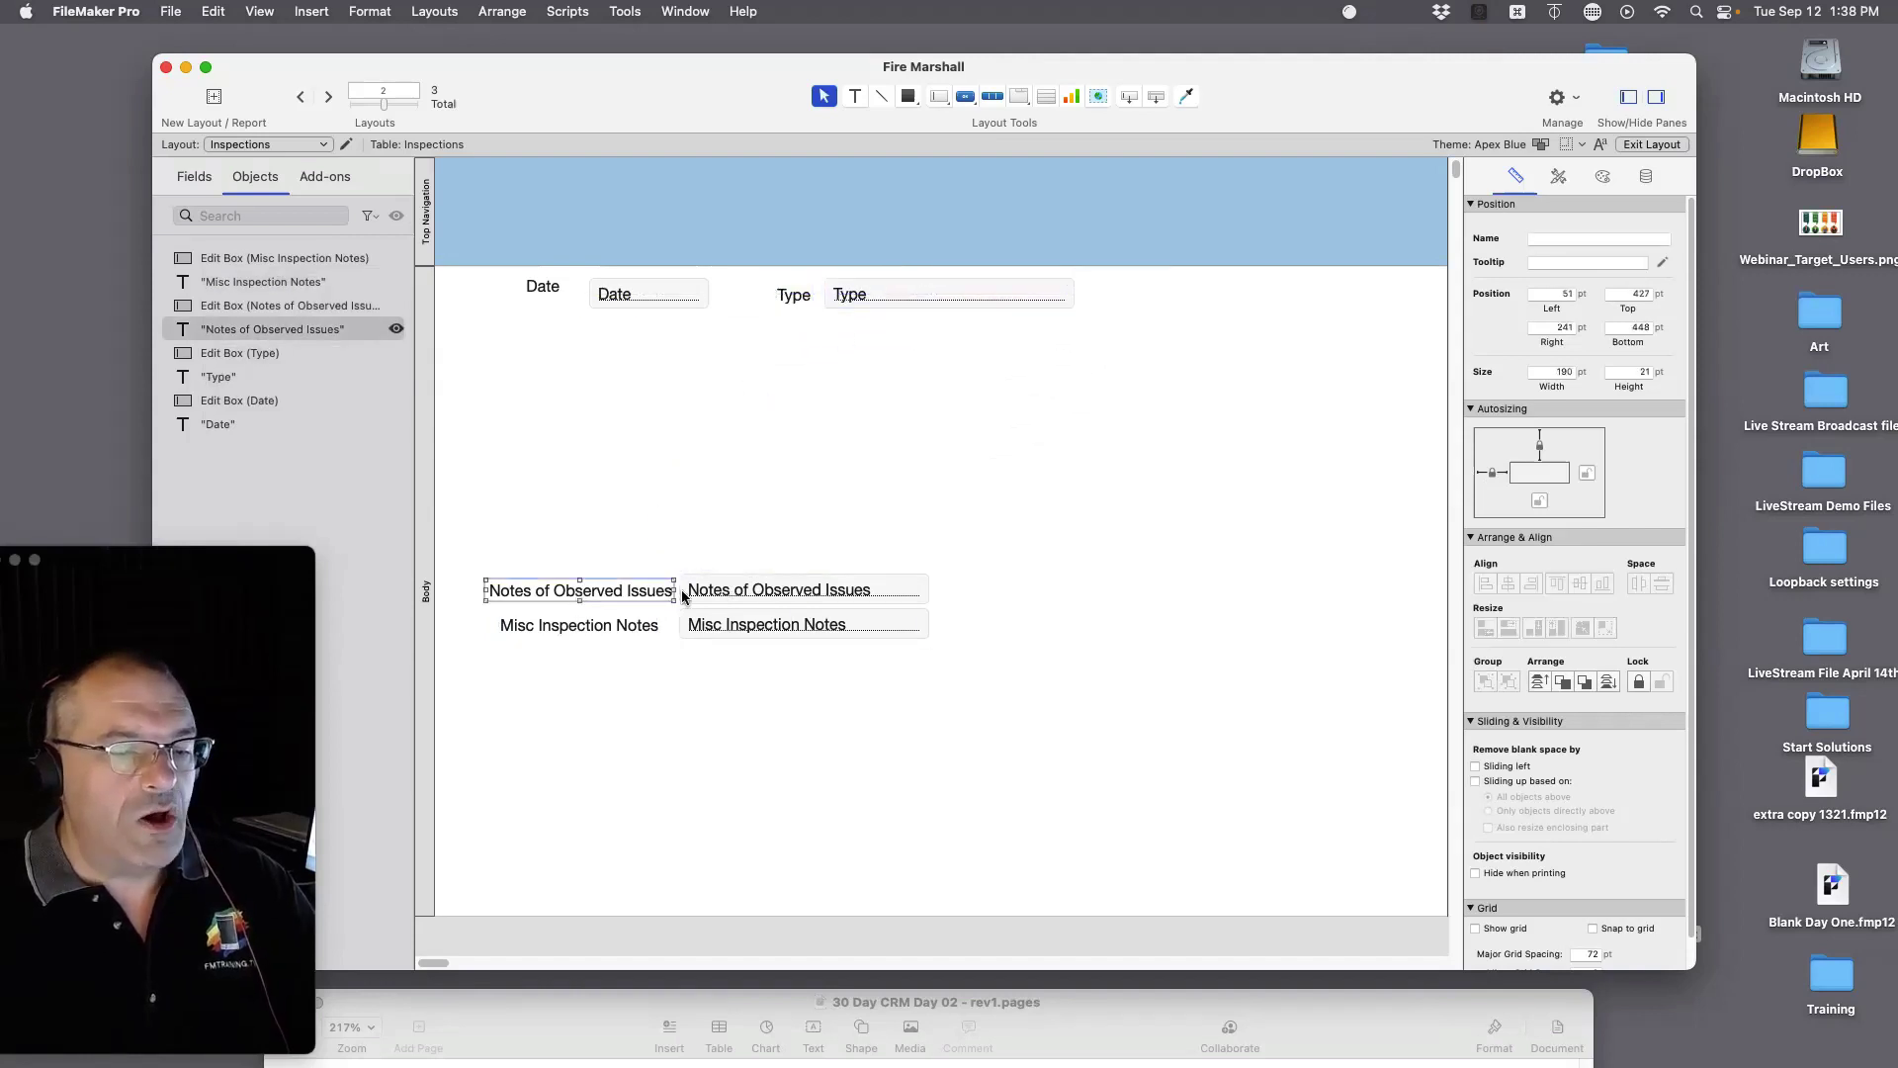
left_click(762, 598, "shift")
left_click_drag(762, 598, 780, 350)
left_click(951, 353)
left_click_drag(951, 353, 1112, 495)
Step: Stack Misc Inspection Notes beneath it as a tall box, then return to Browse mode
left_click(639, 617)
left_click(692, 625, "shift")
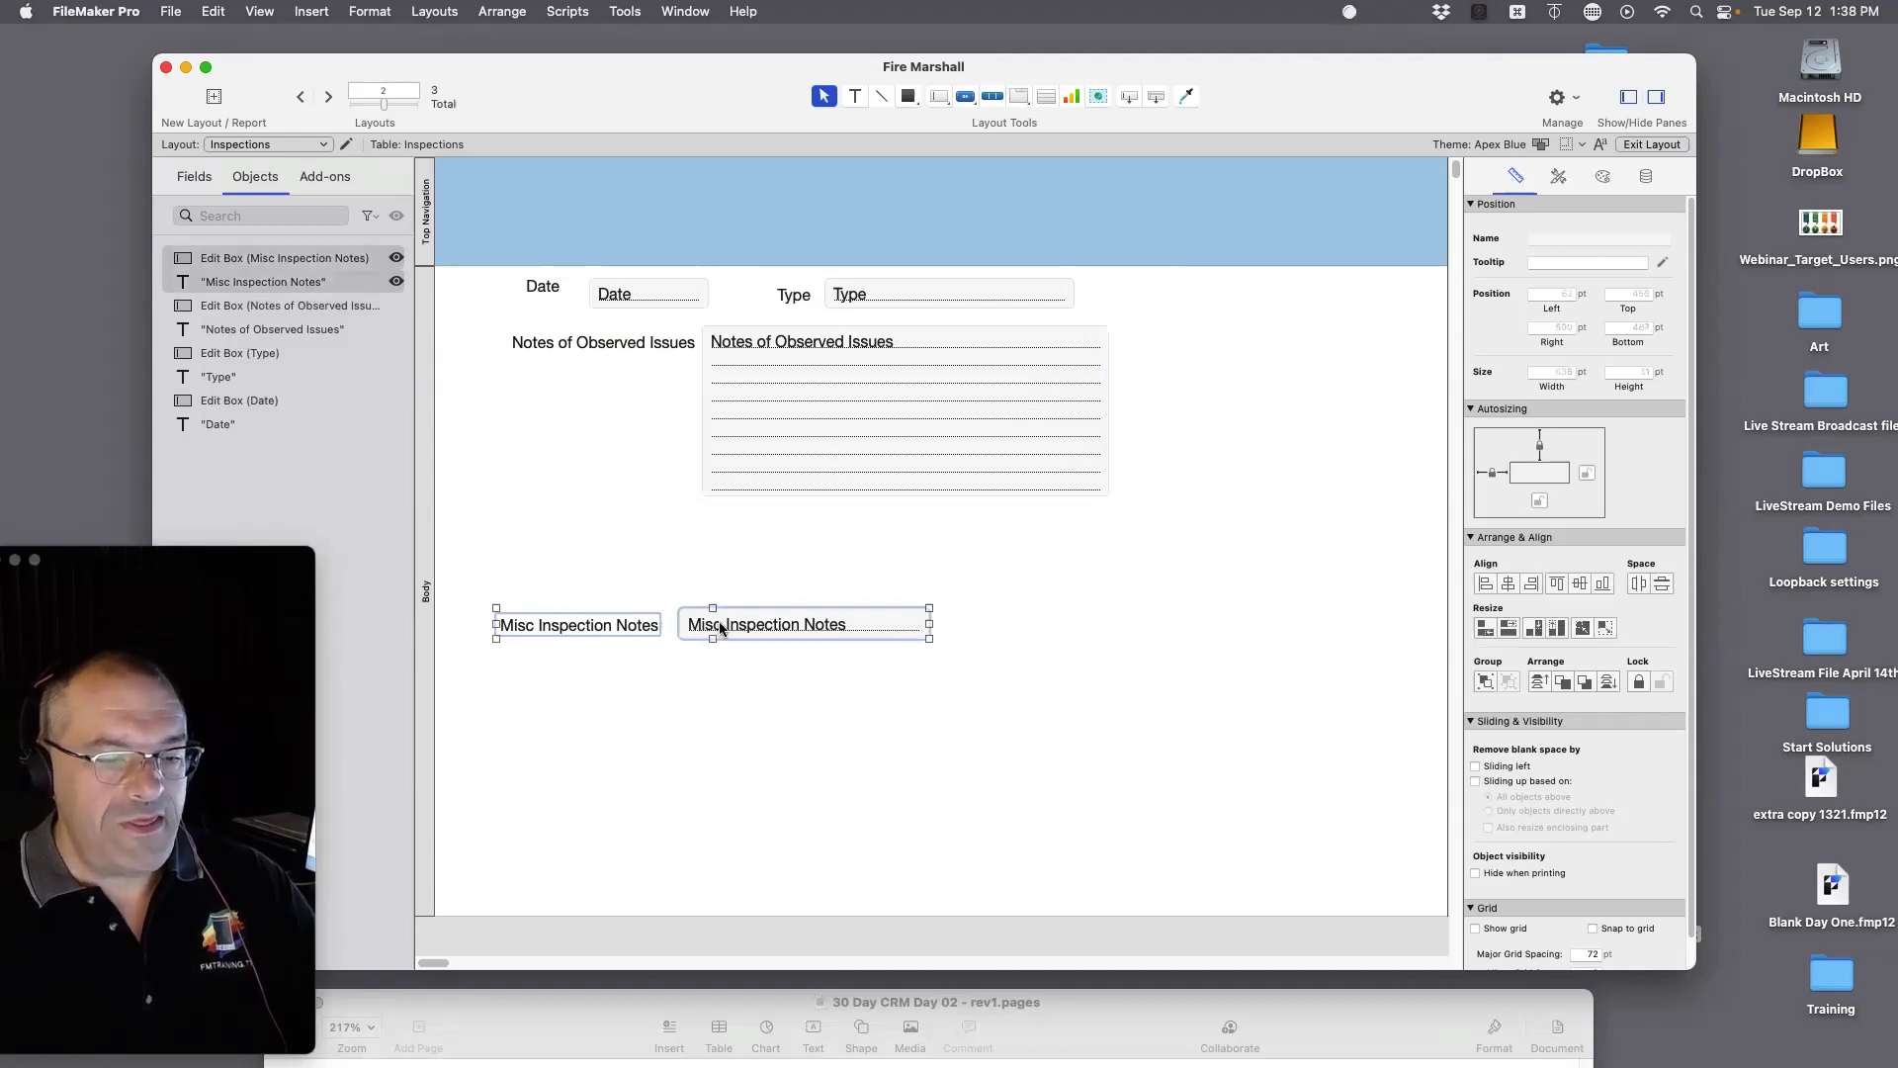
left_click_drag(692, 625, 749, 530)
left_click(941, 597)
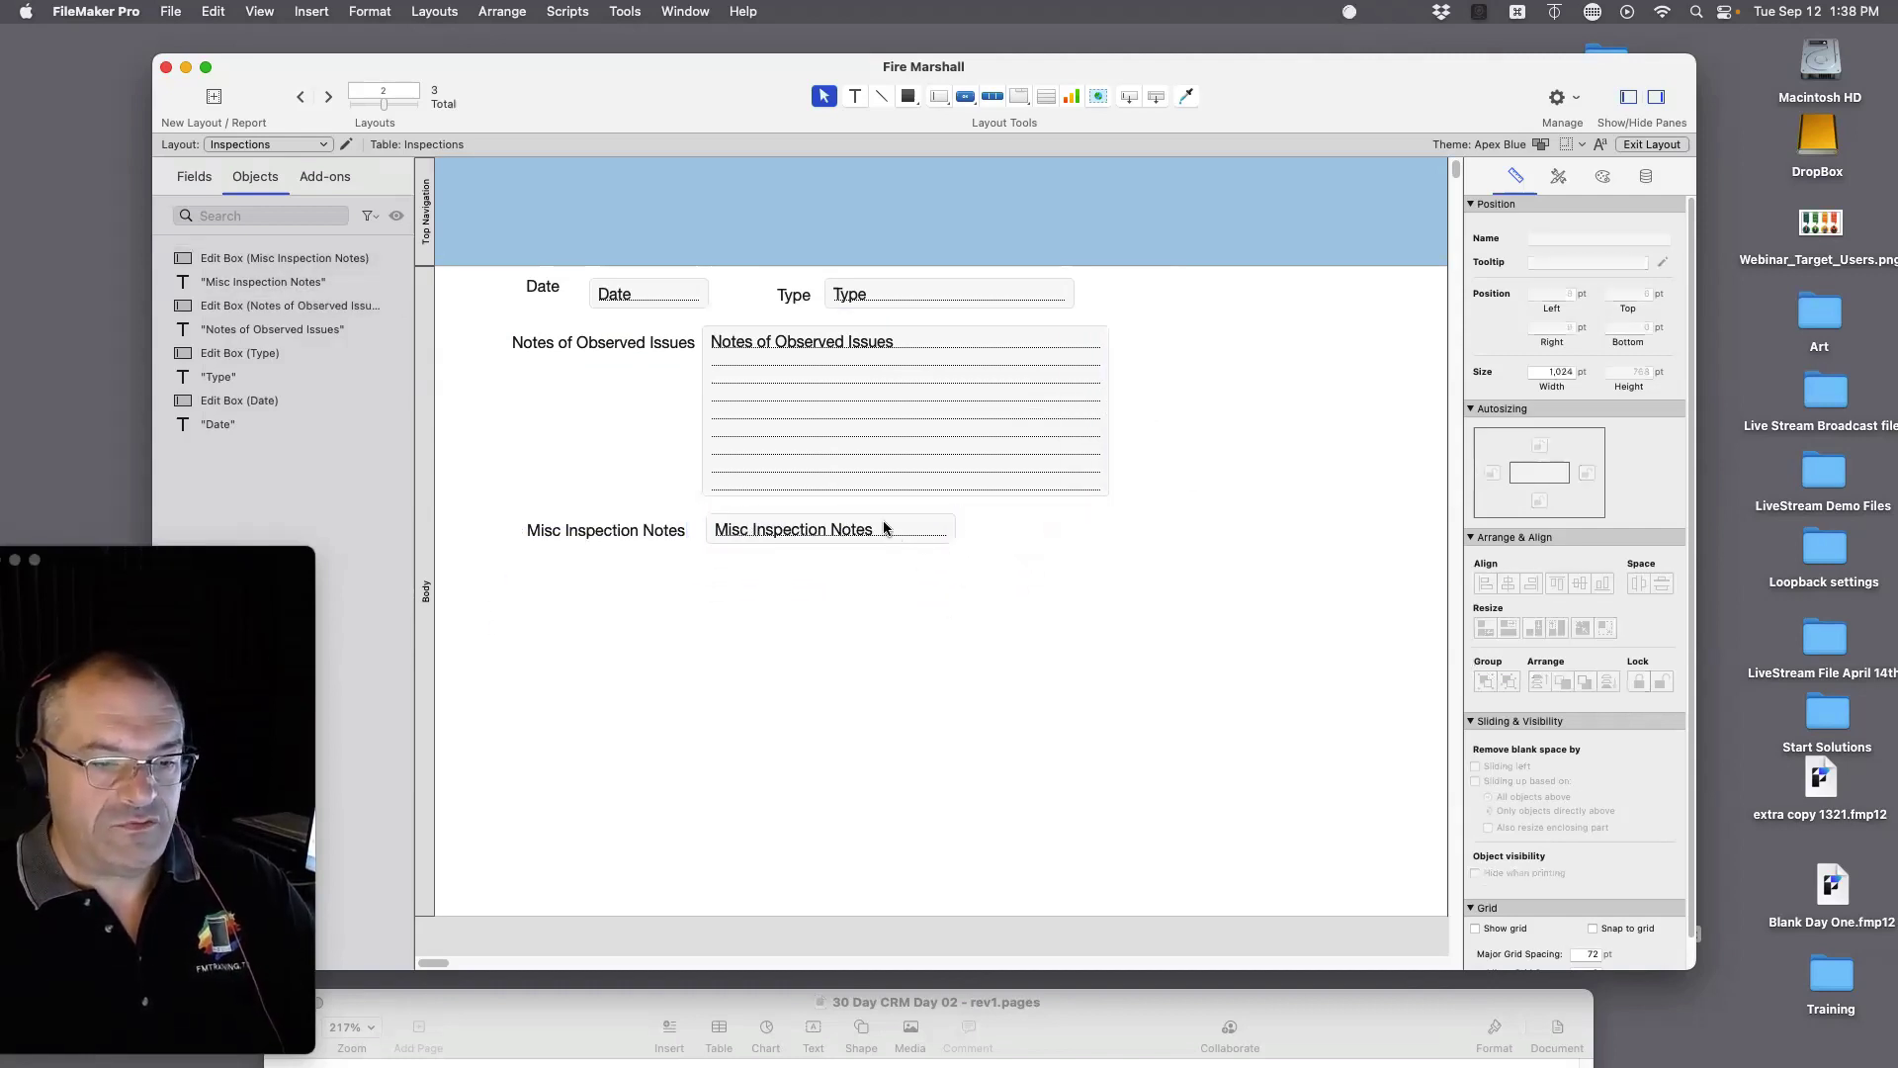
left_click(903, 530)
left_click_drag(956, 543, 1114, 751)
left_click(1253, 755)
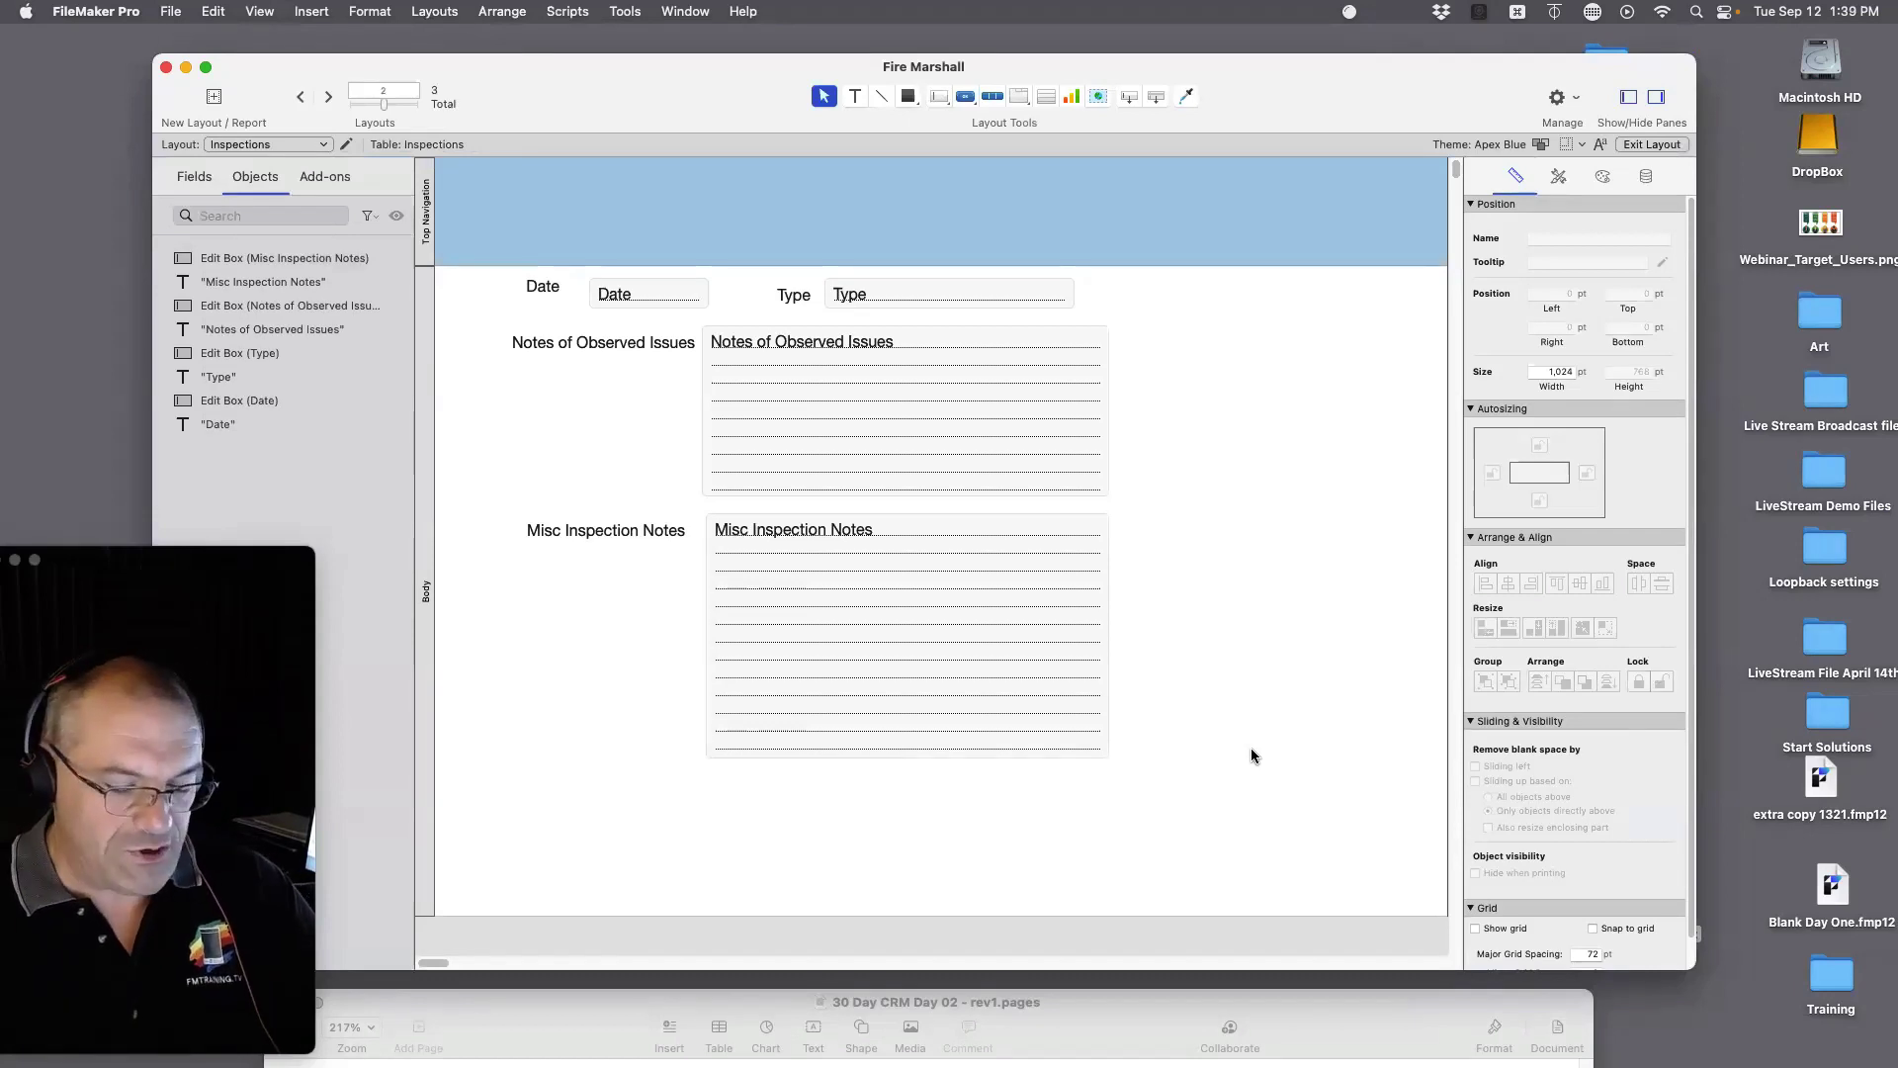
key("super+b")
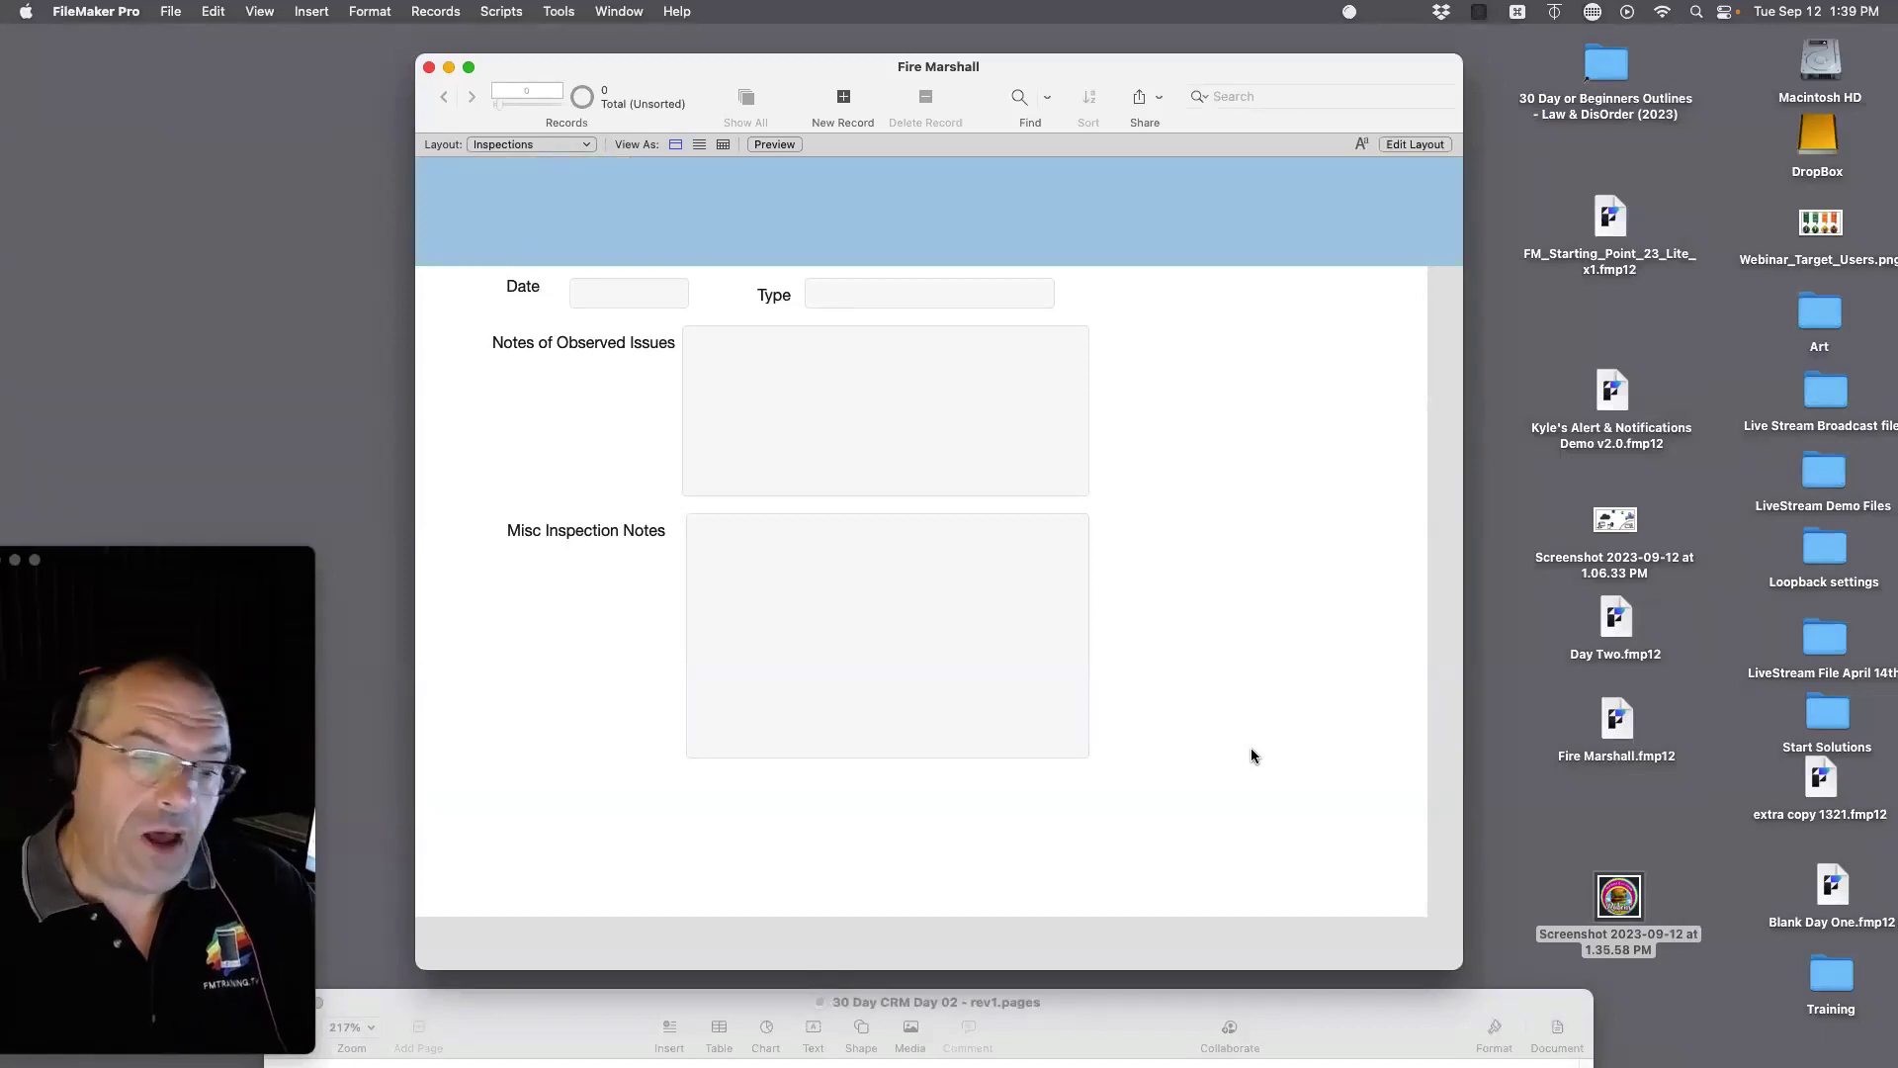
Step: Create a new inspection record with the current date 9/12/2023 in Date
key("super+n")
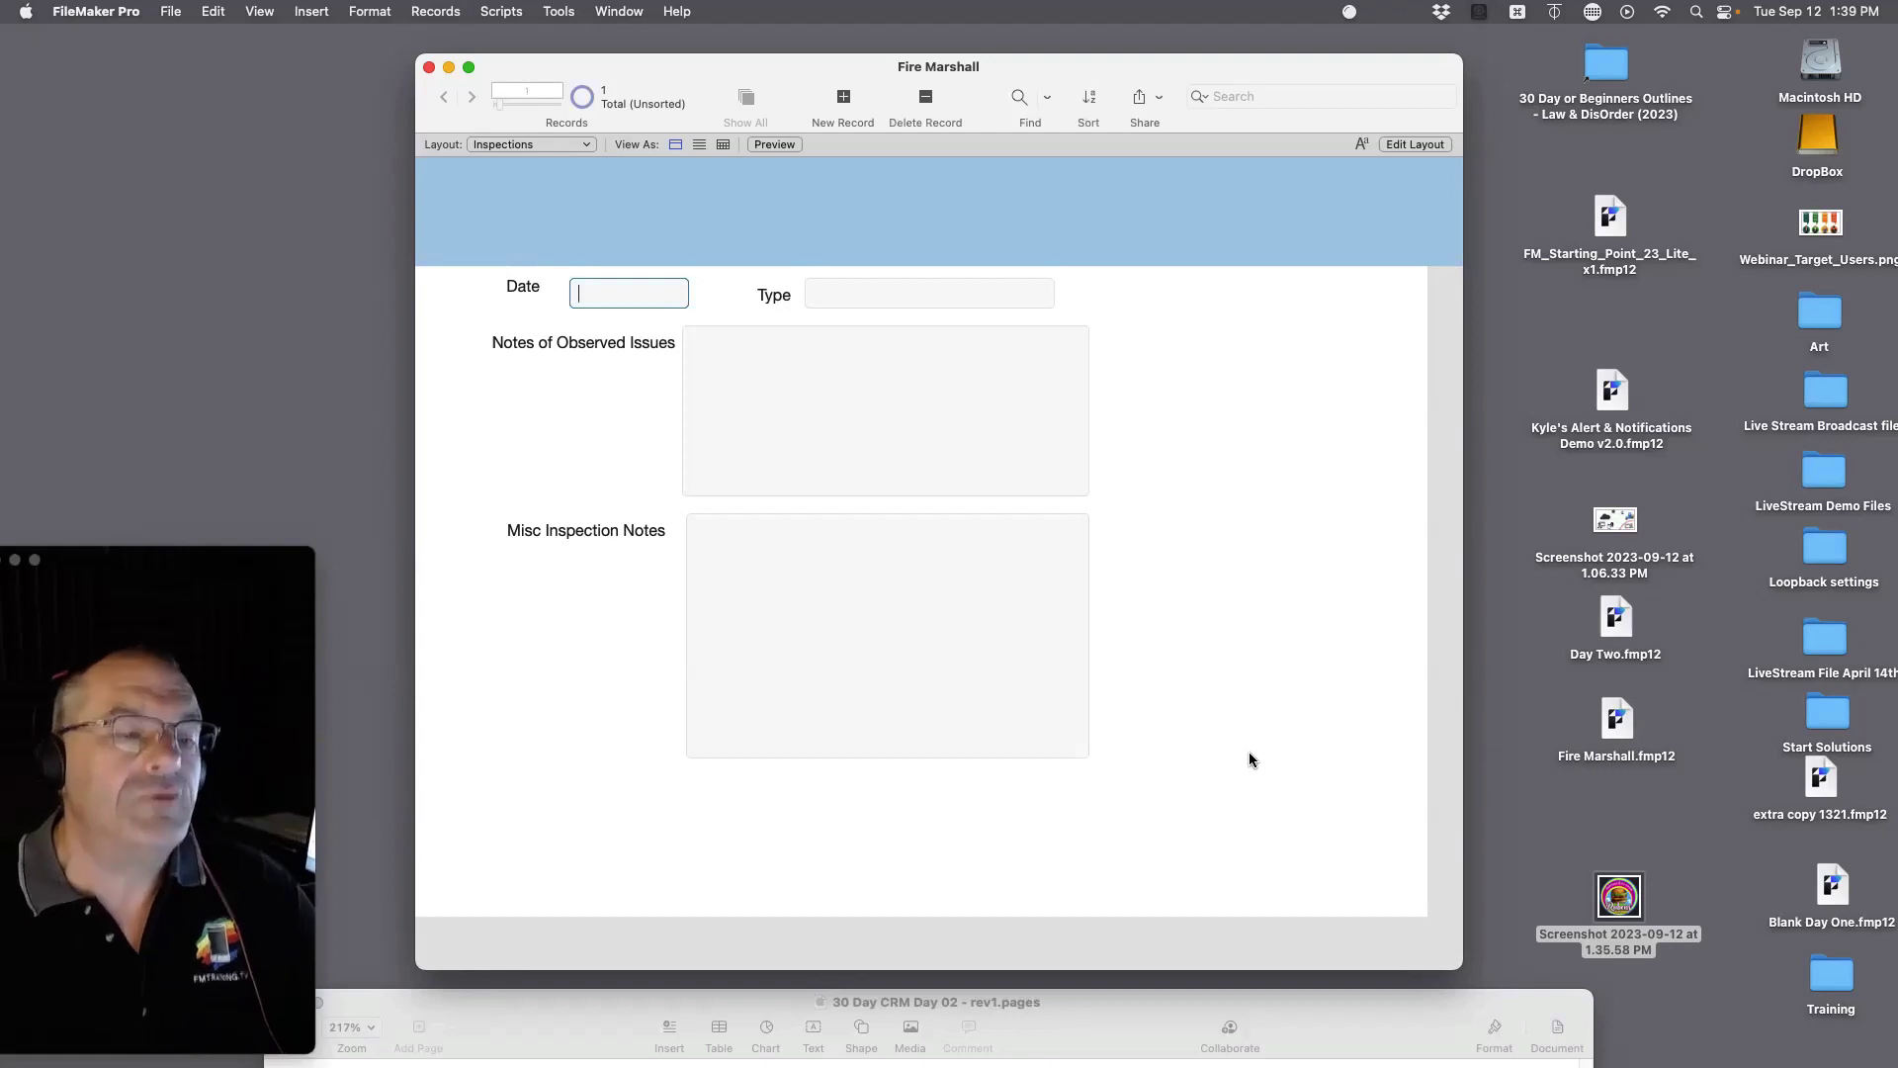
key("super+minus")
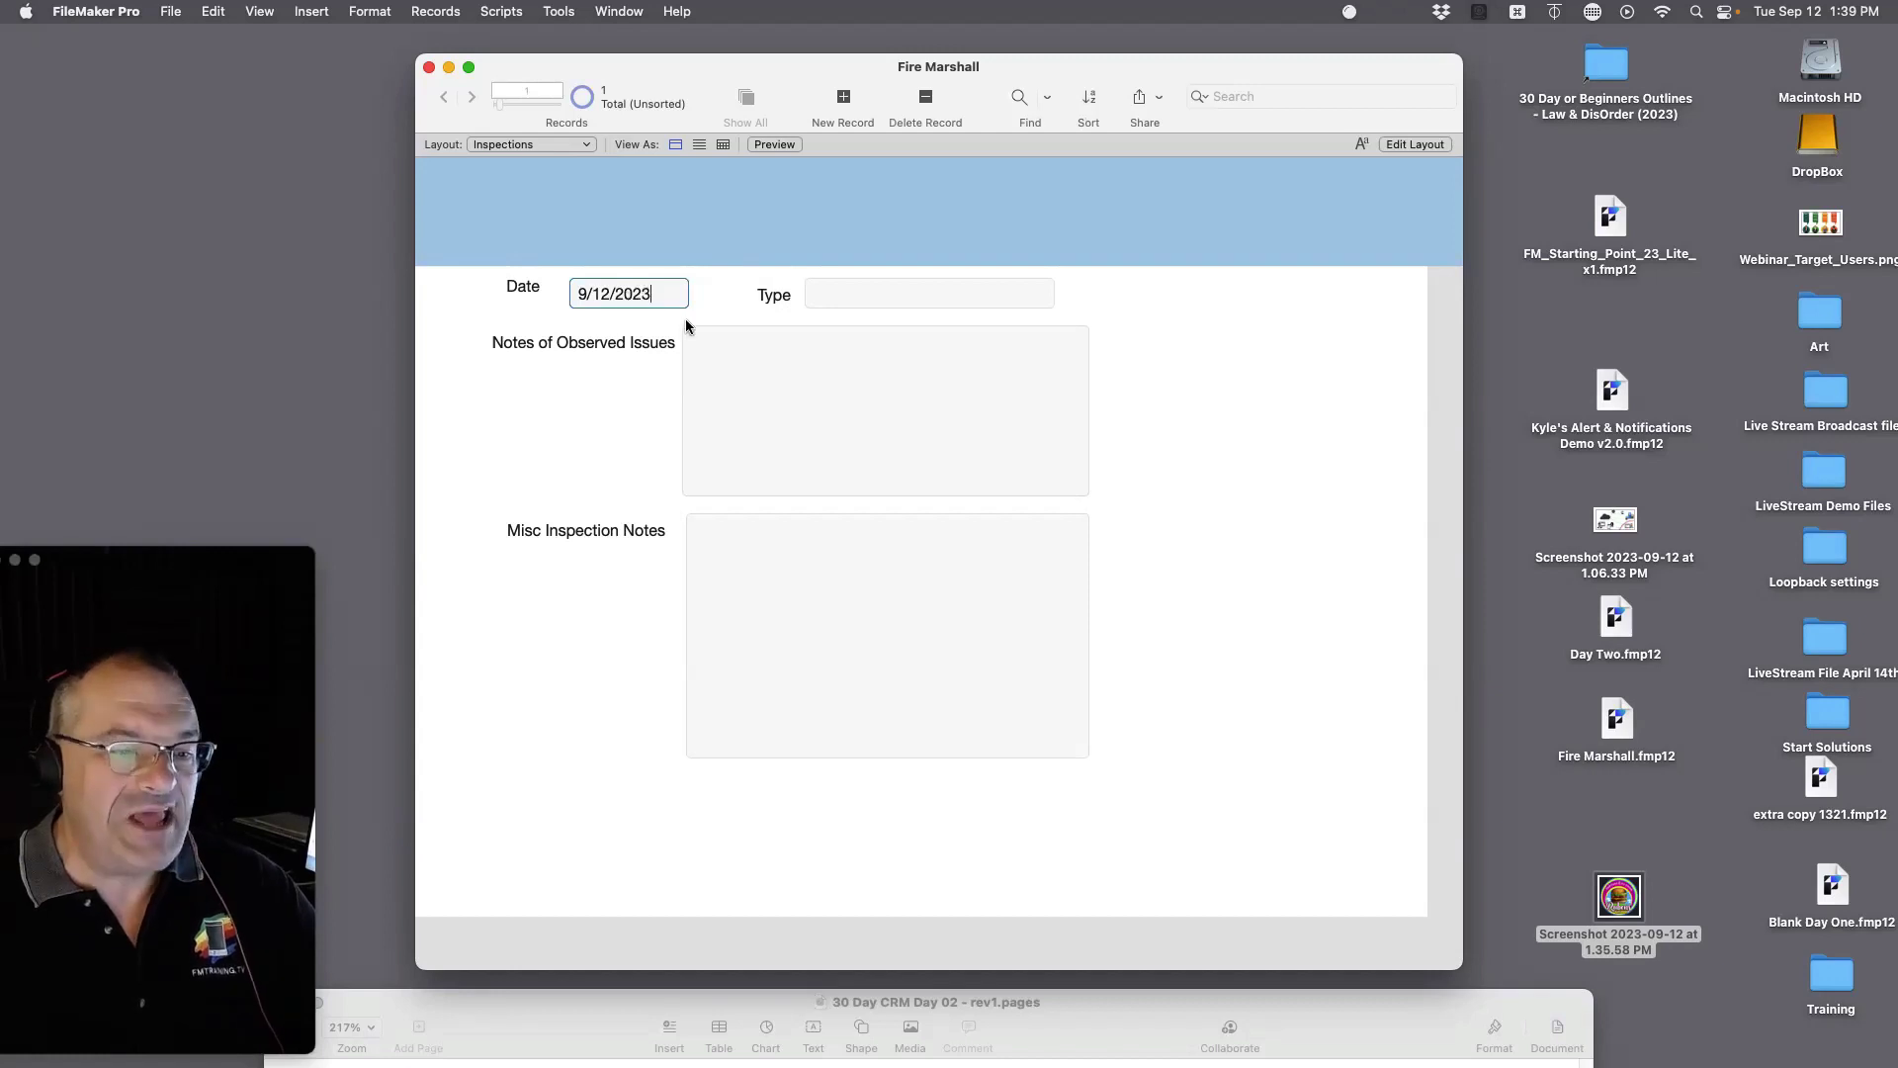
left_click_drag(660, 294, 495, 289)
key("BackSpace")
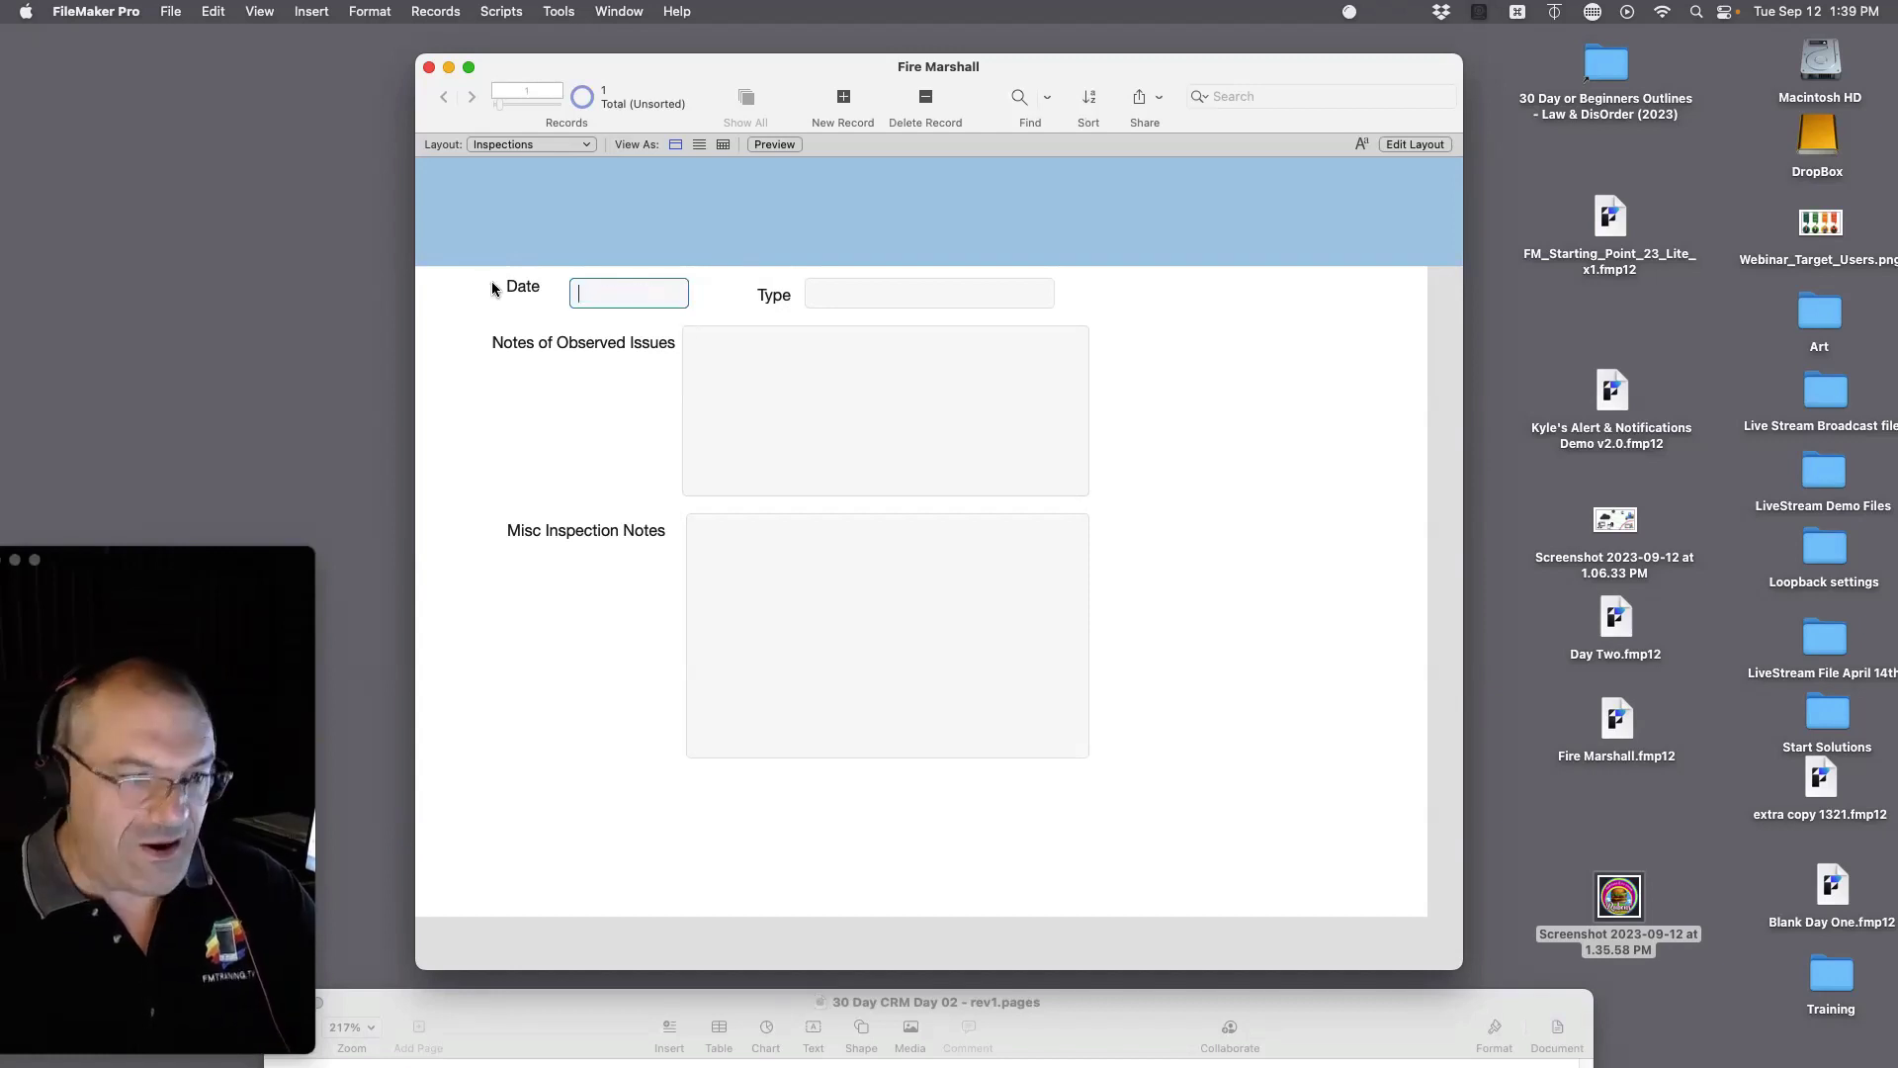
left_click(310, 11)
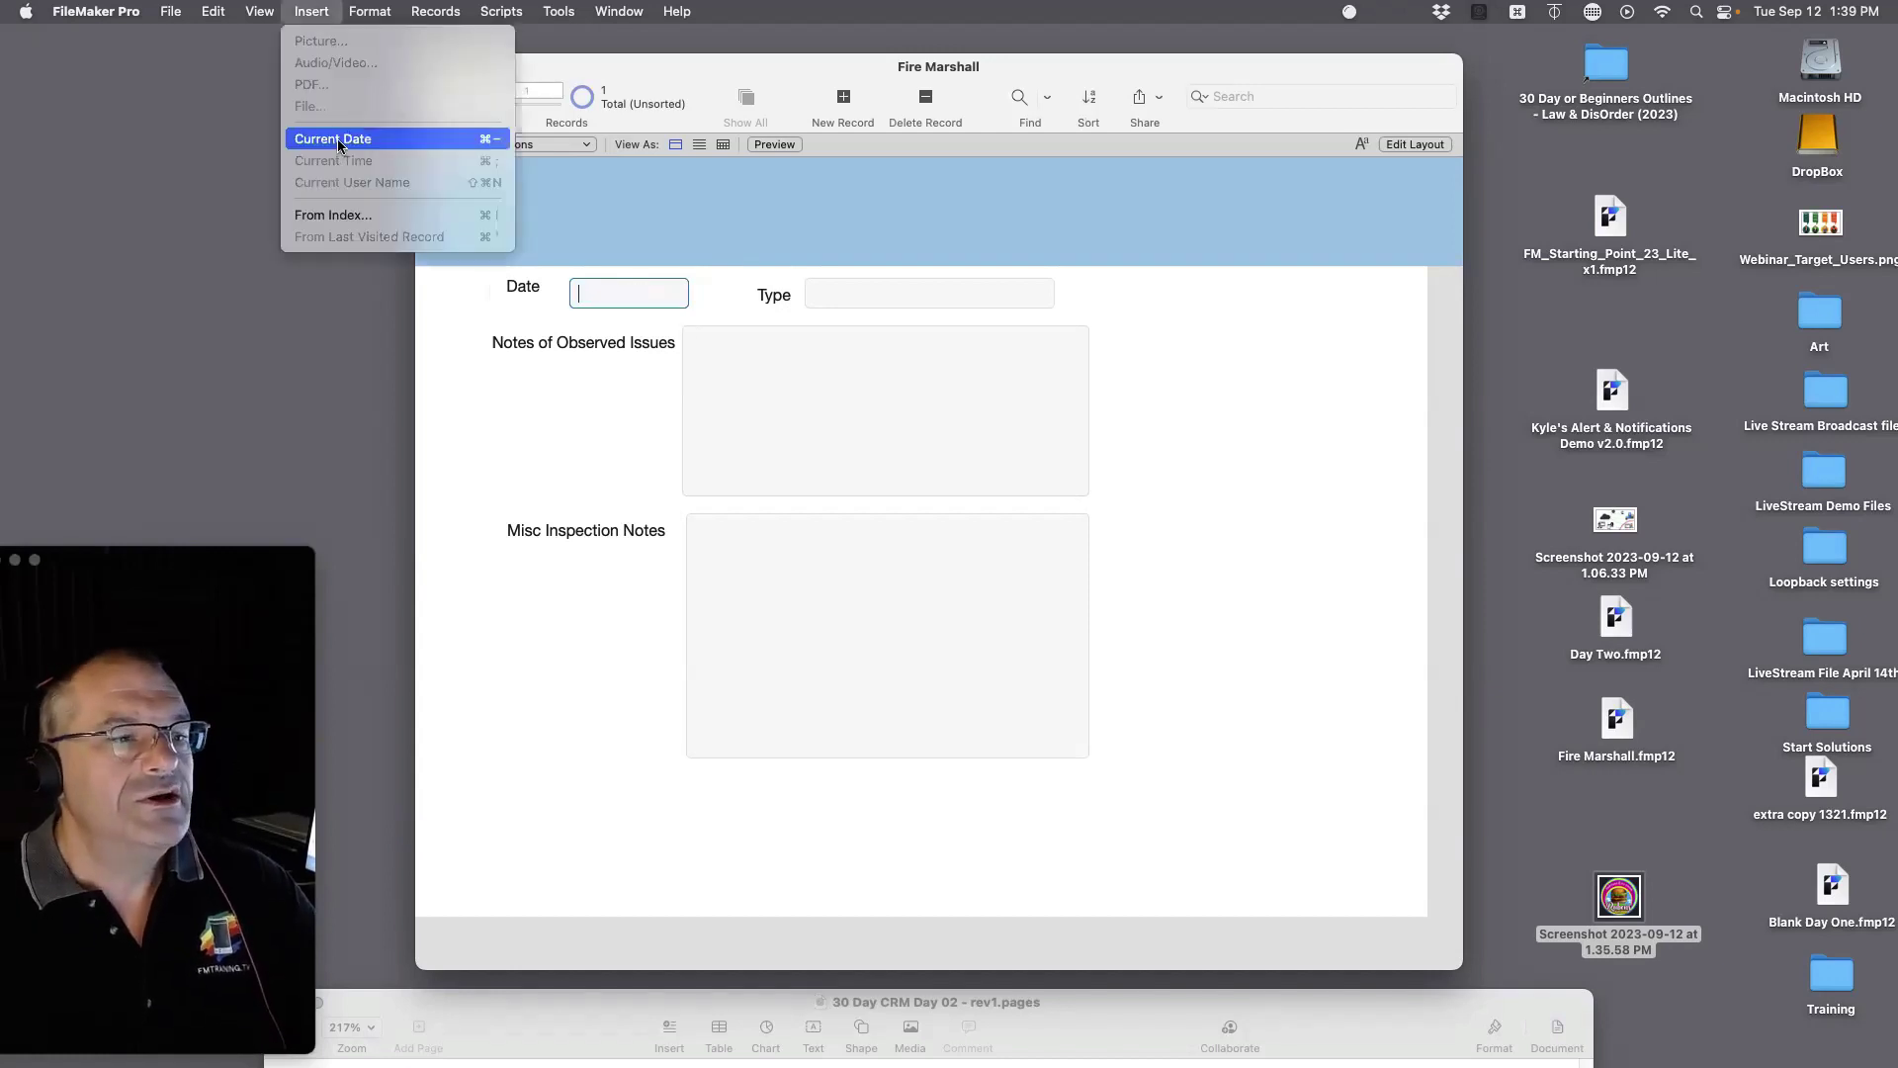
left_click(469, 145)
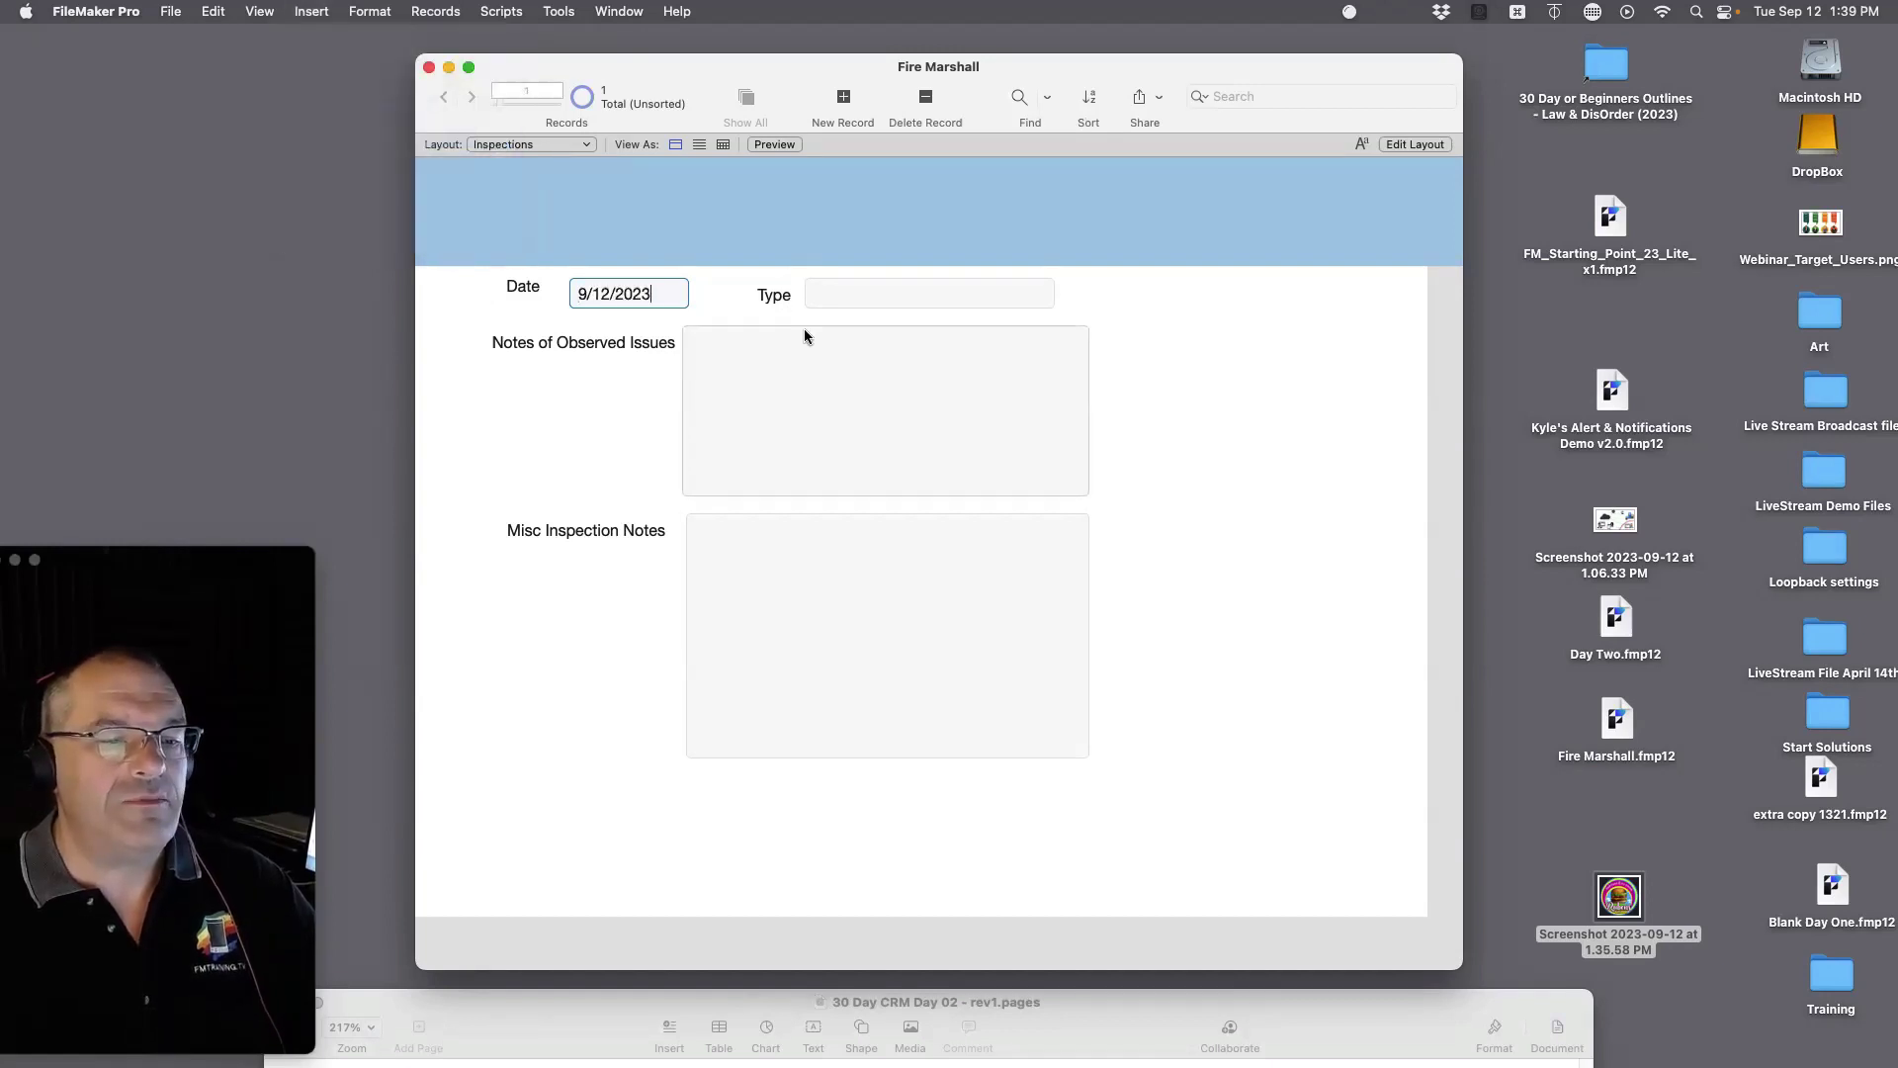
Step: Enter Sanitary as the Type and 'Rats and Bugs' as the observed issues
left_click(869, 294)
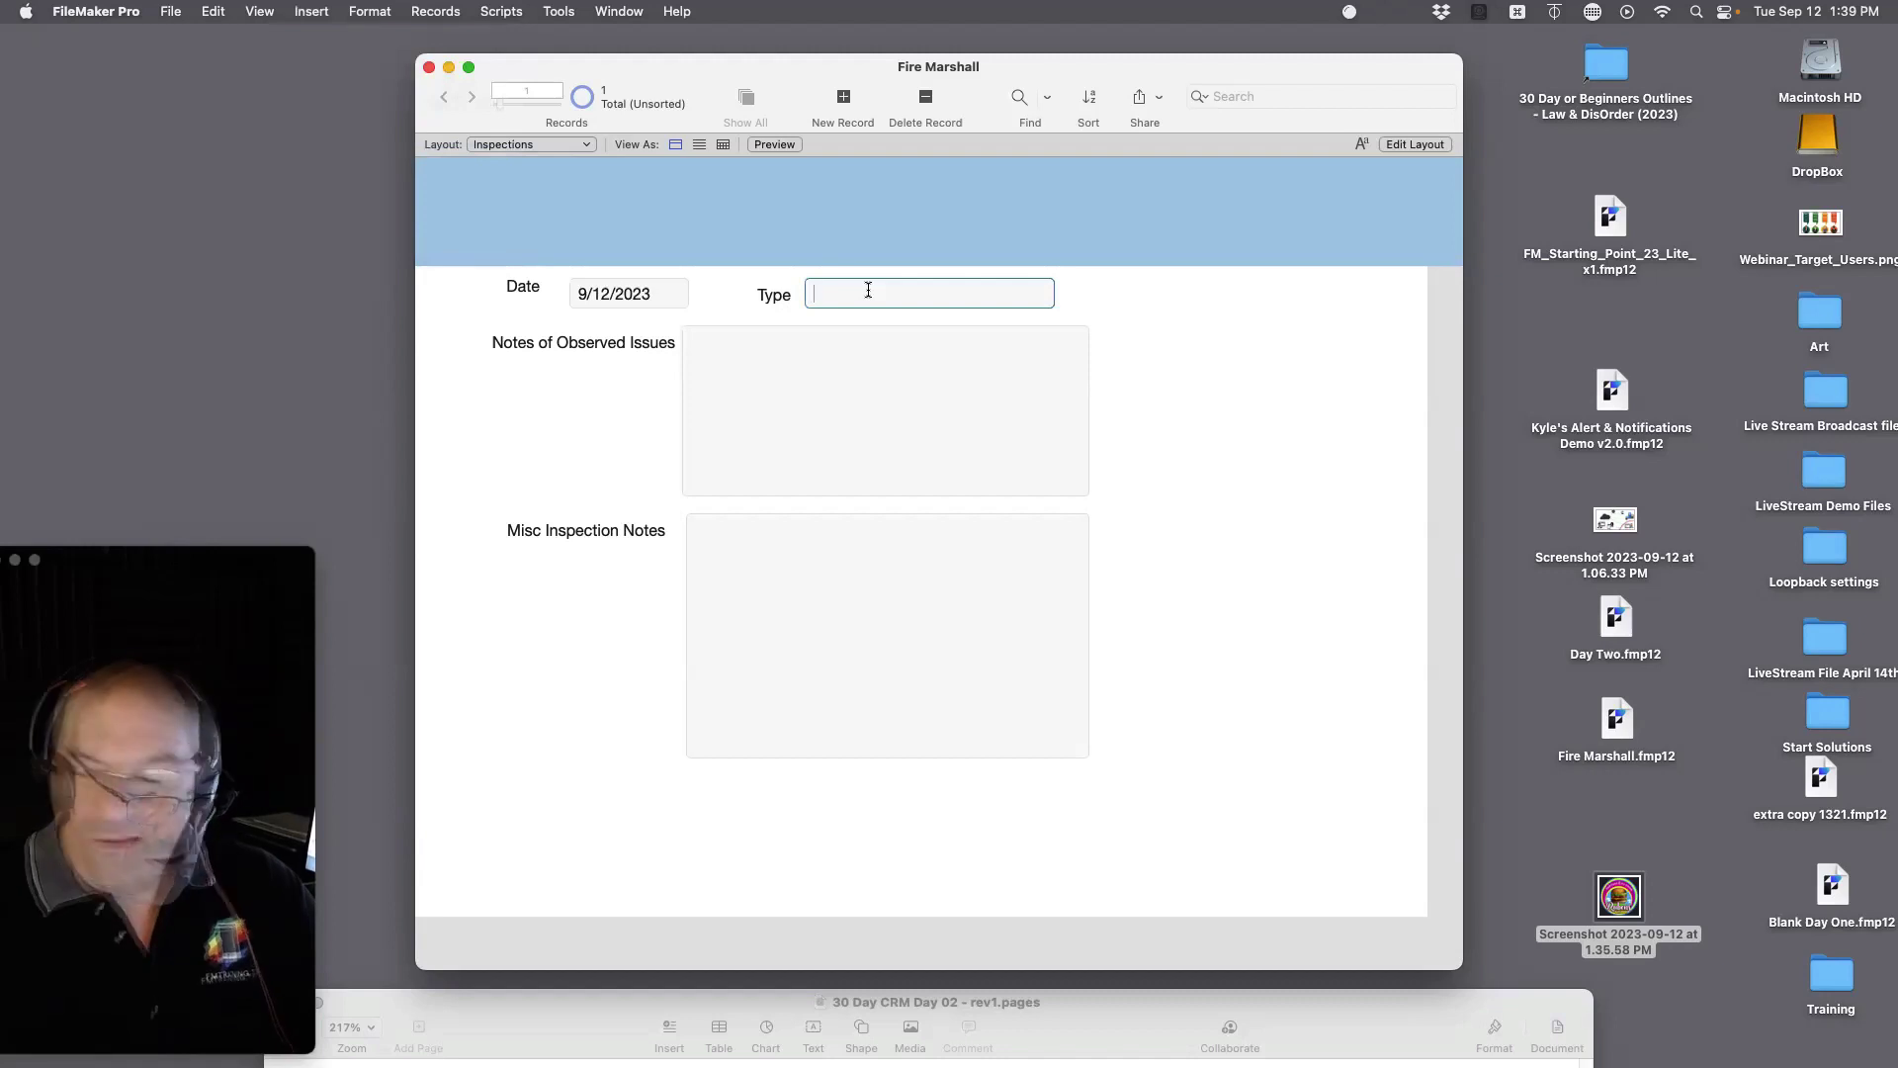
type("San")
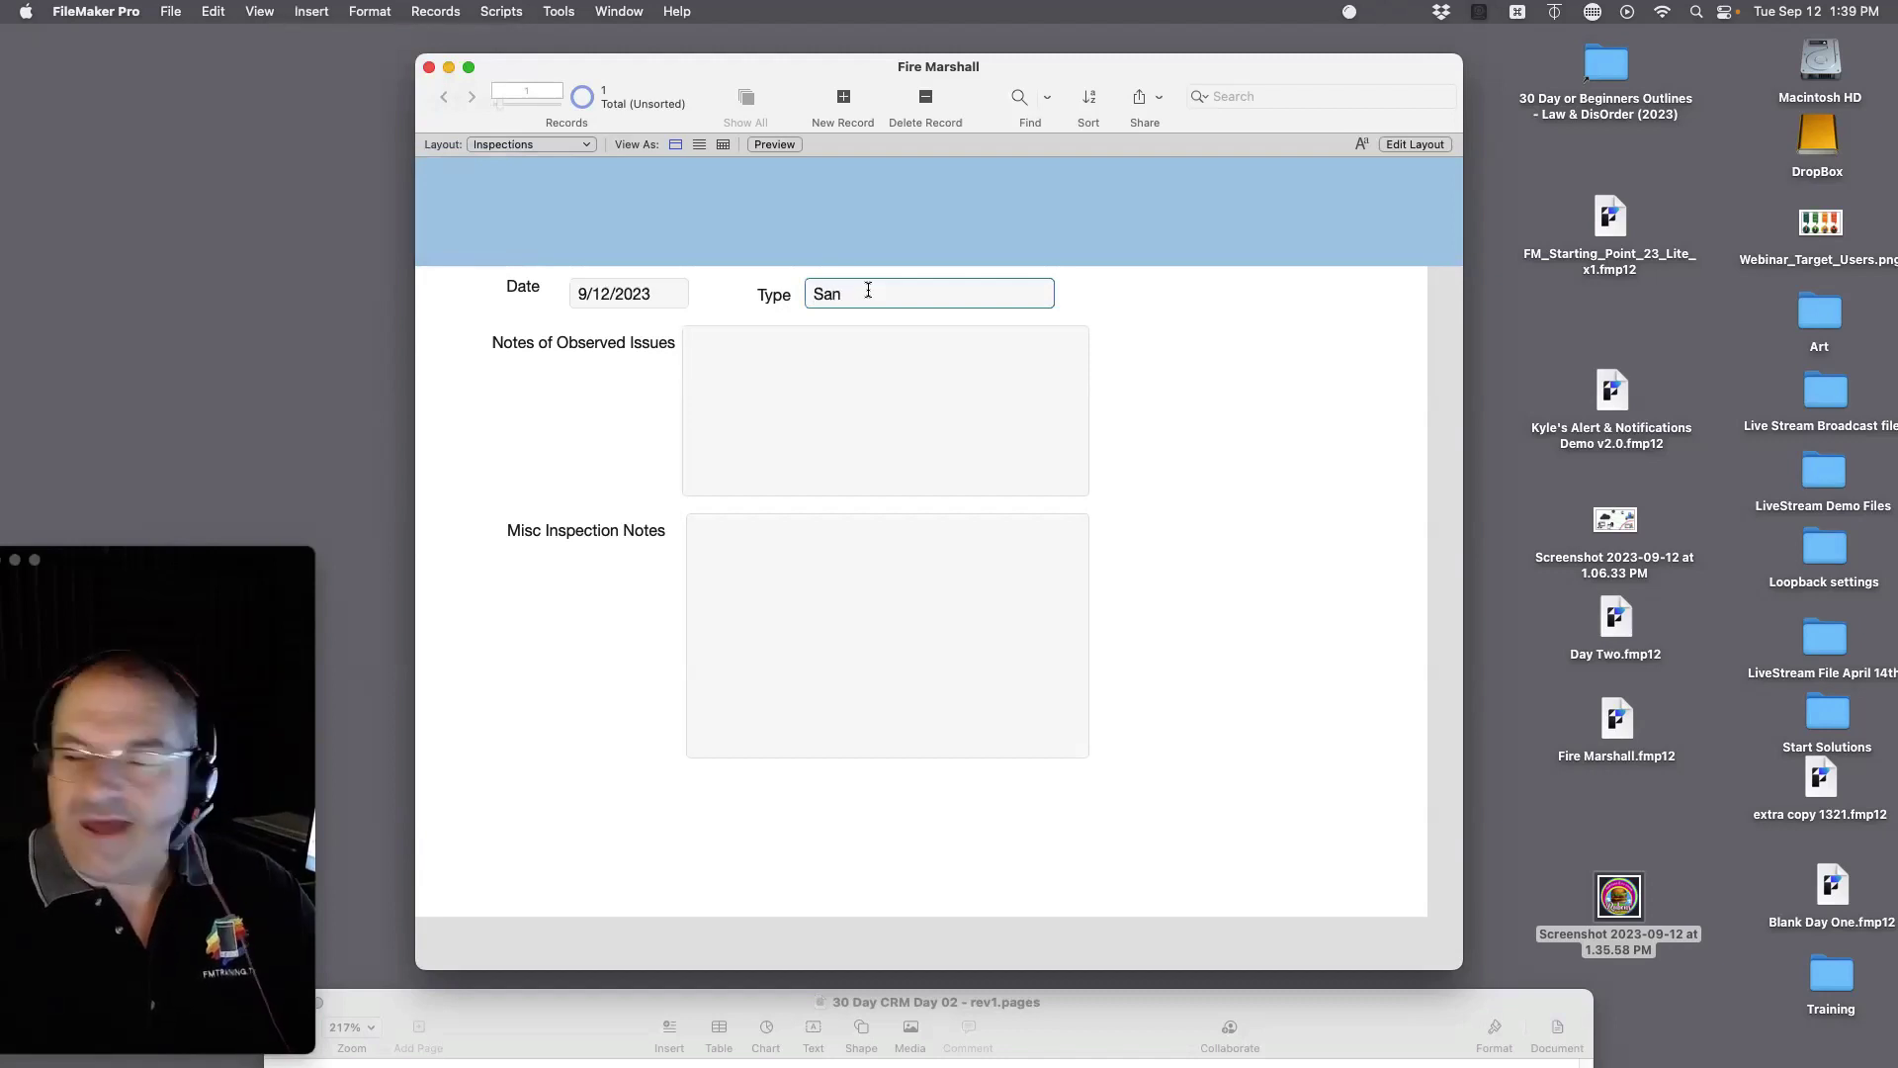
type("itary")
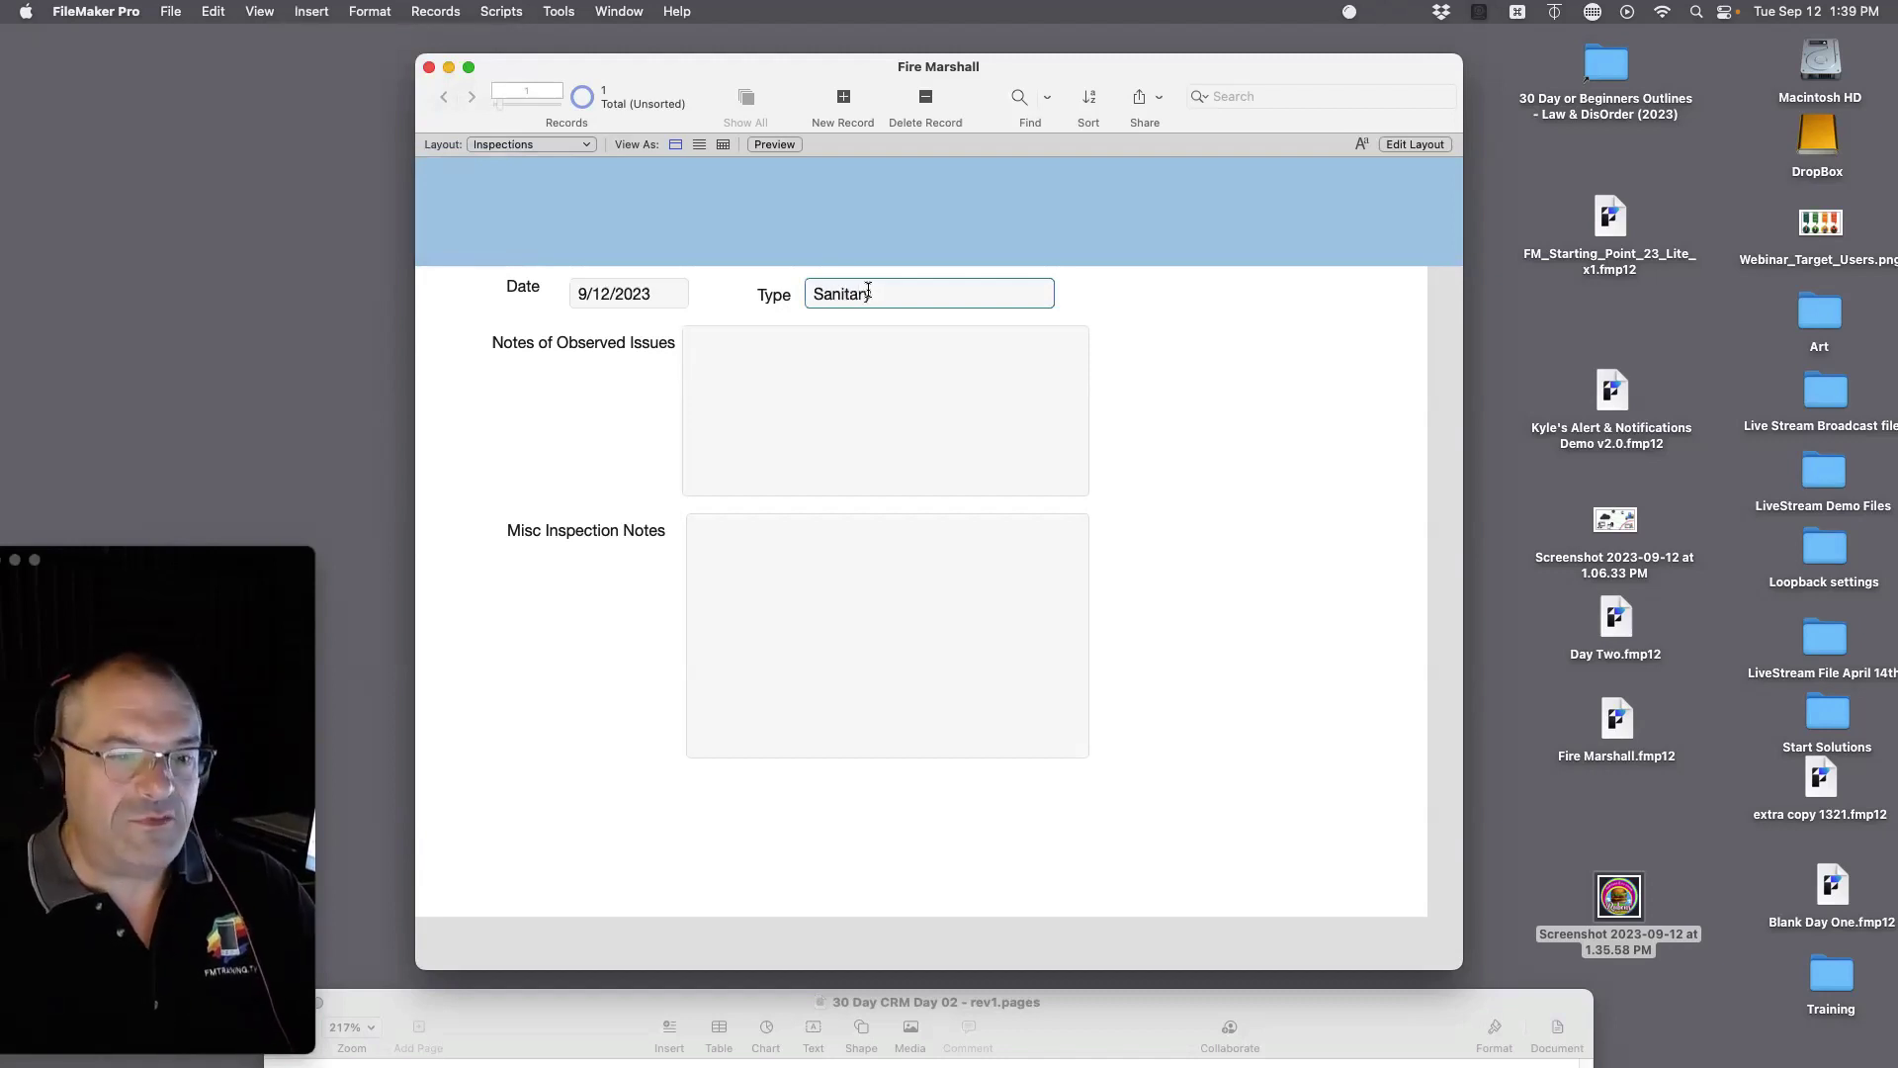
left_click(1217, 342)
left_click(822, 388)
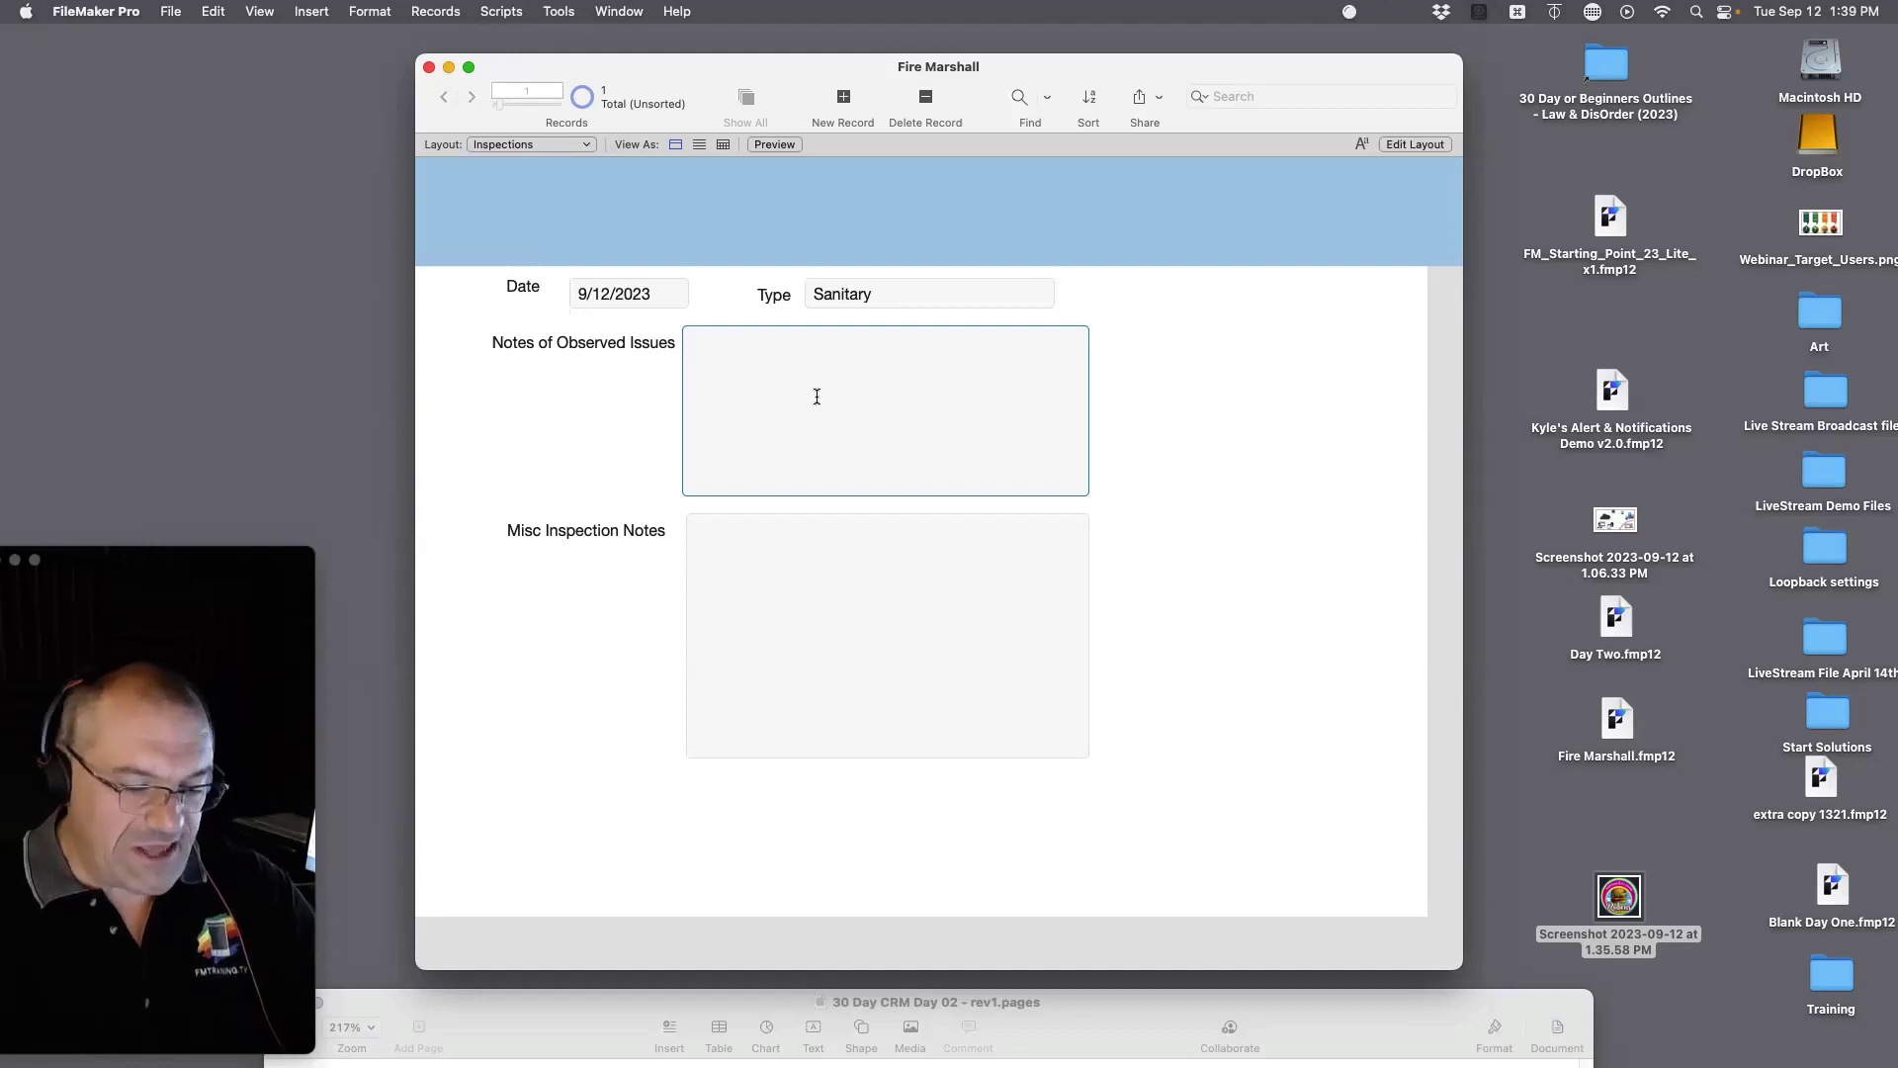
type("Rats and Bugs")
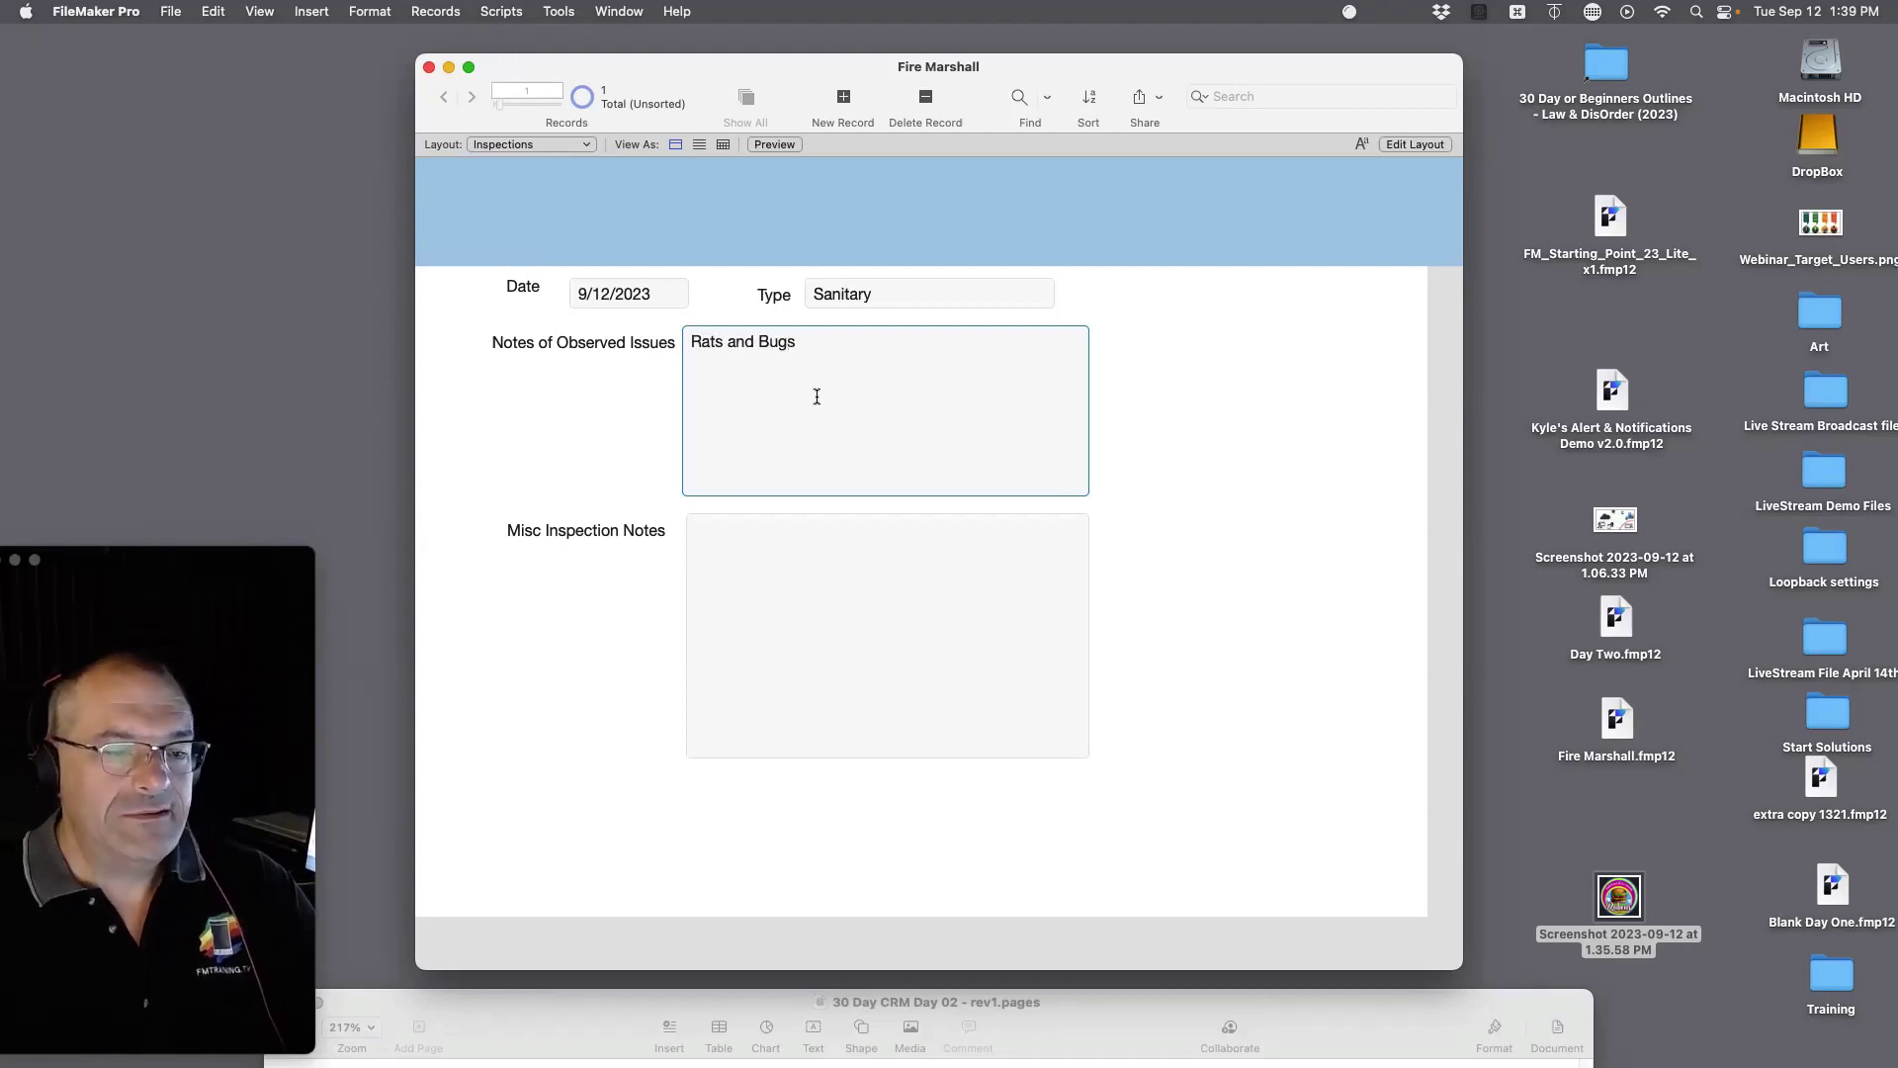
left_click(1187, 545)
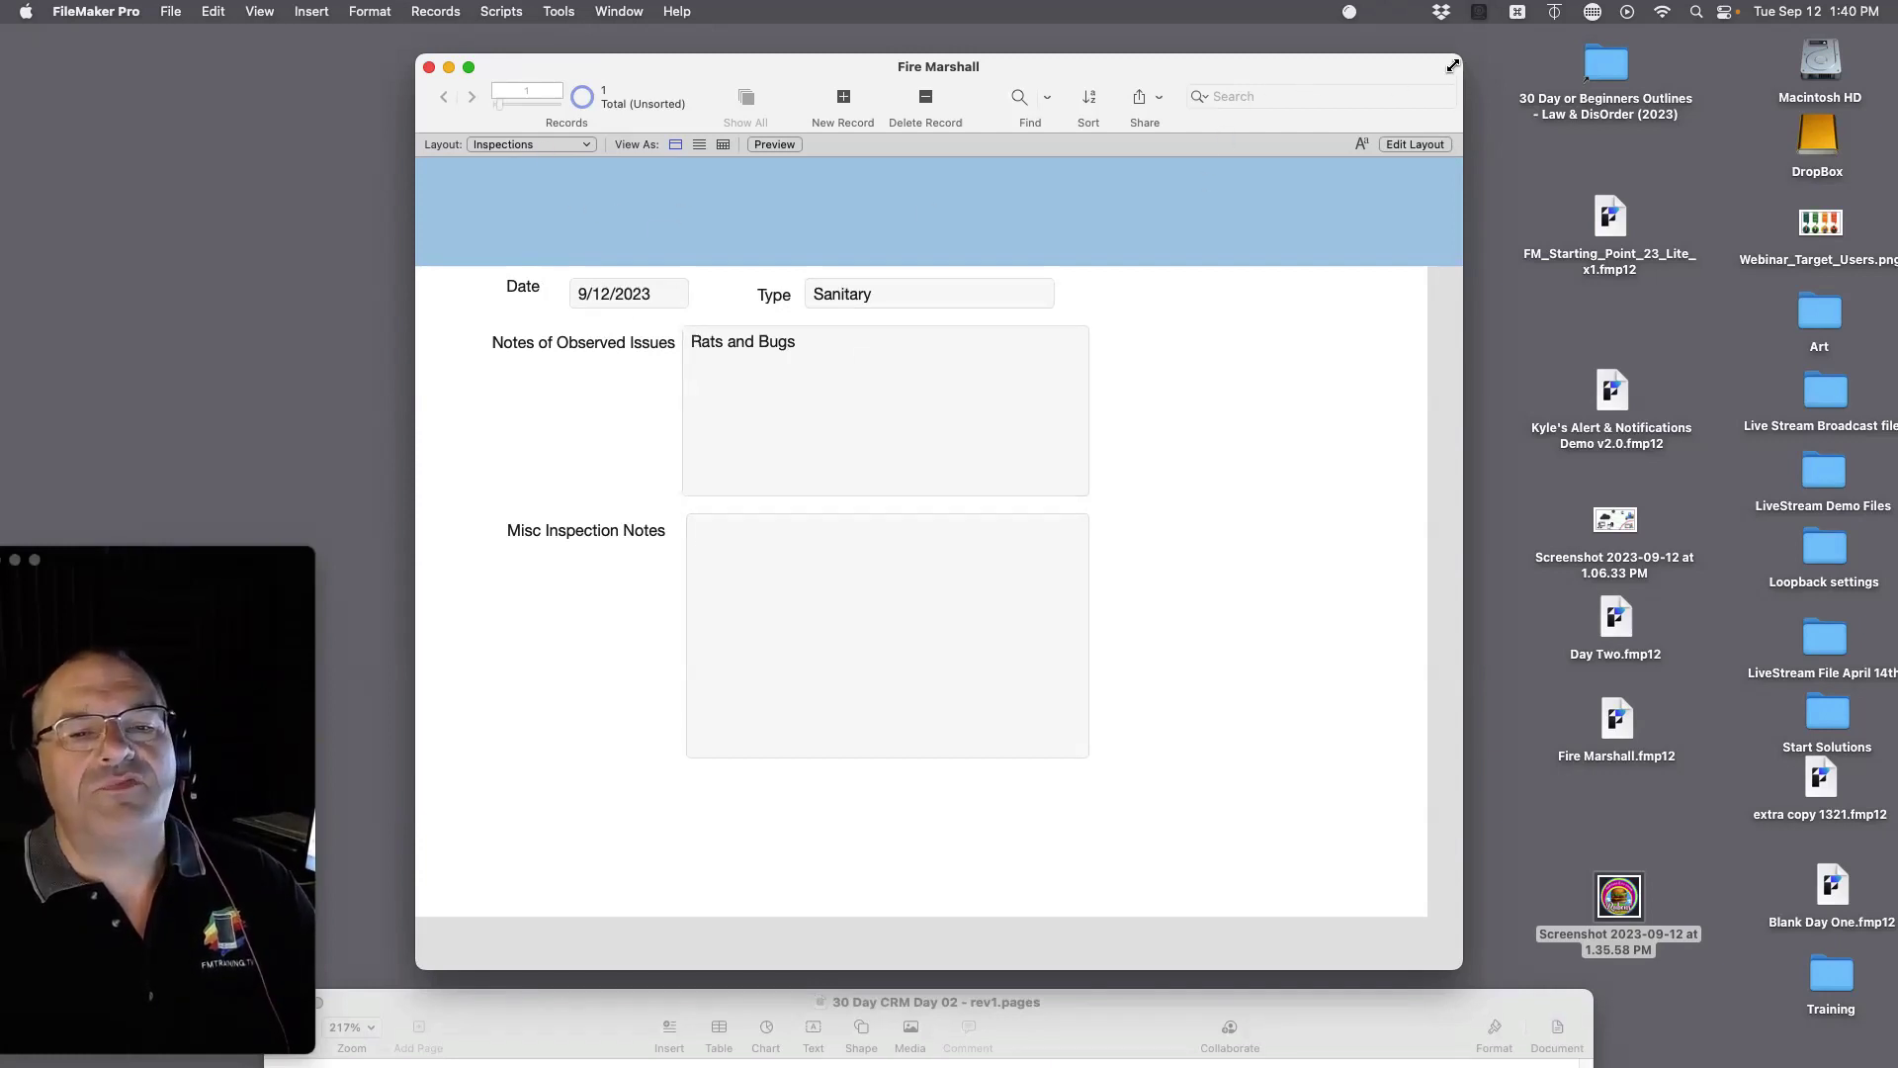
left_click_drag(1453, 65, 1884, 123)
Step: Open a Fire Marshall - 2 window and size it beside the original window
left_click(619, 10)
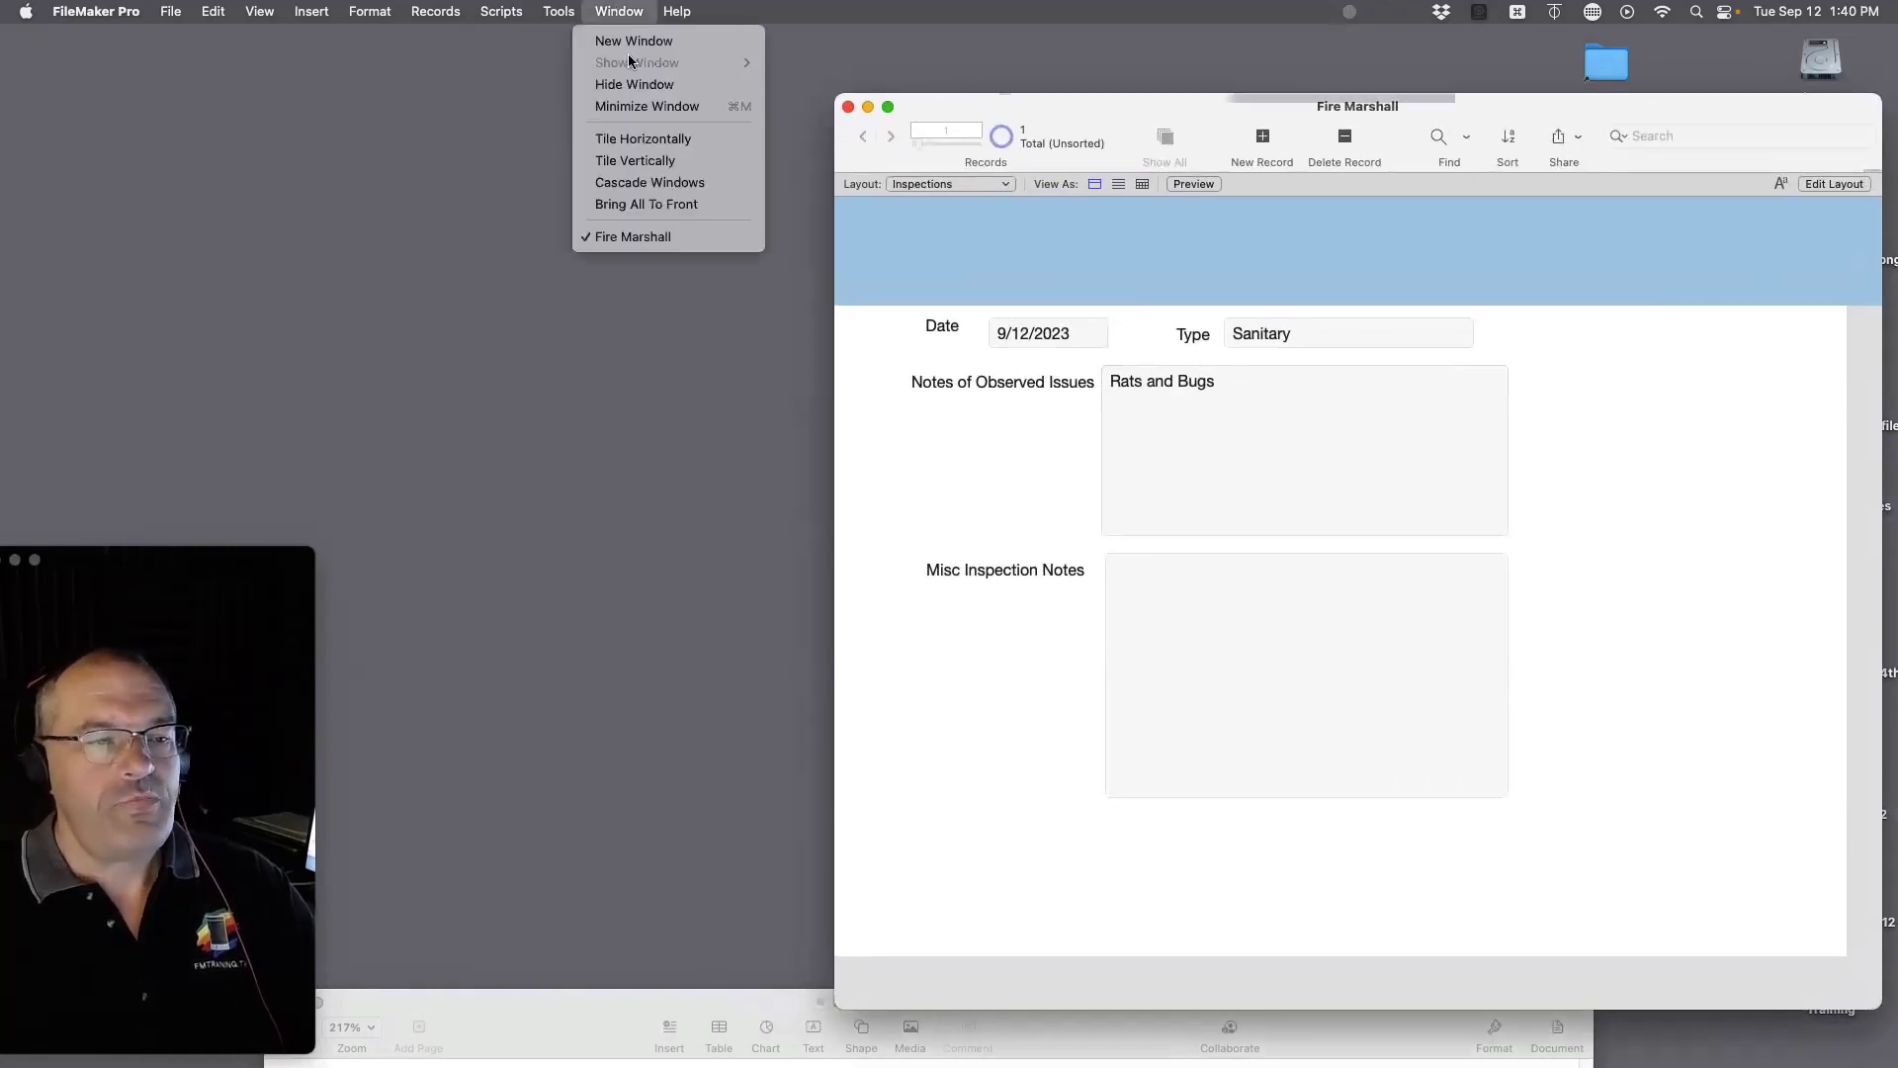
left_click(754, 134)
left_click_drag(1196, 139, 607, 144)
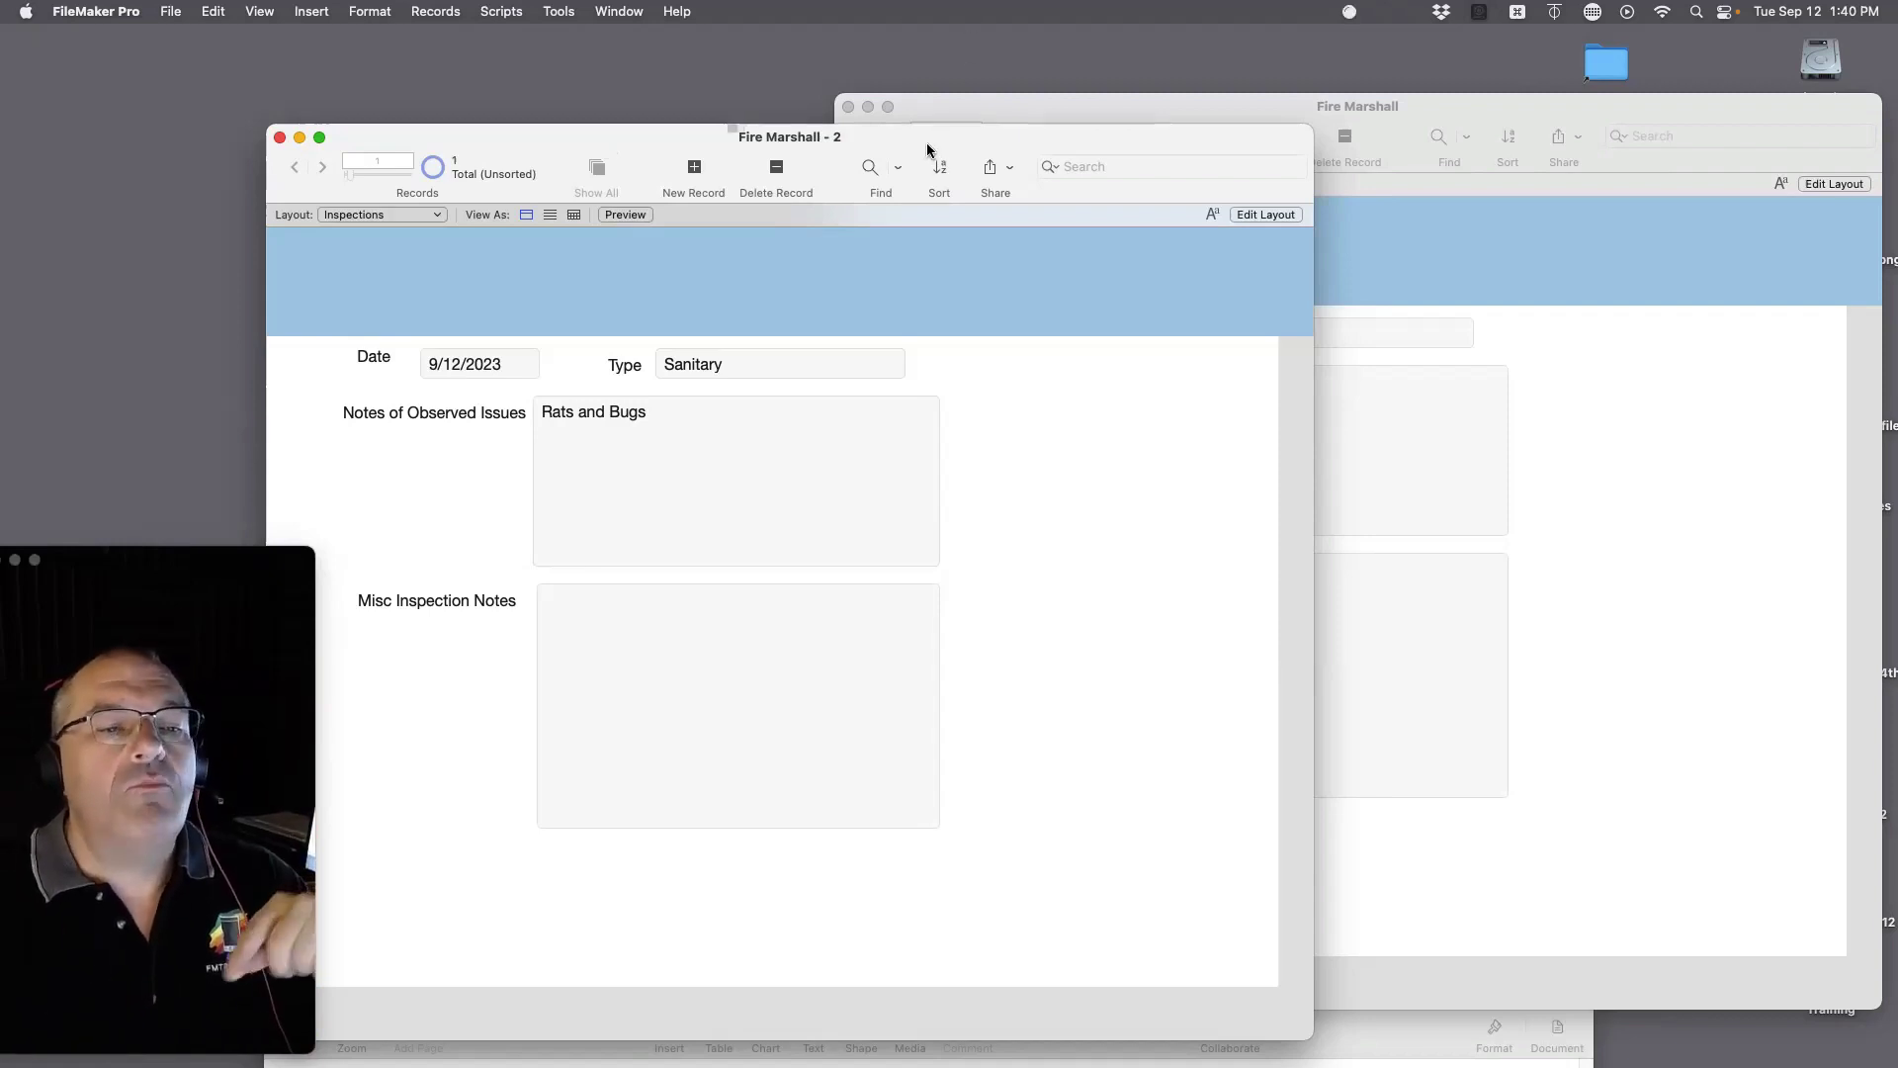
left_click_drag(926, 144, 921, 95)
left_click_drag(1292, 991, 839, 999)
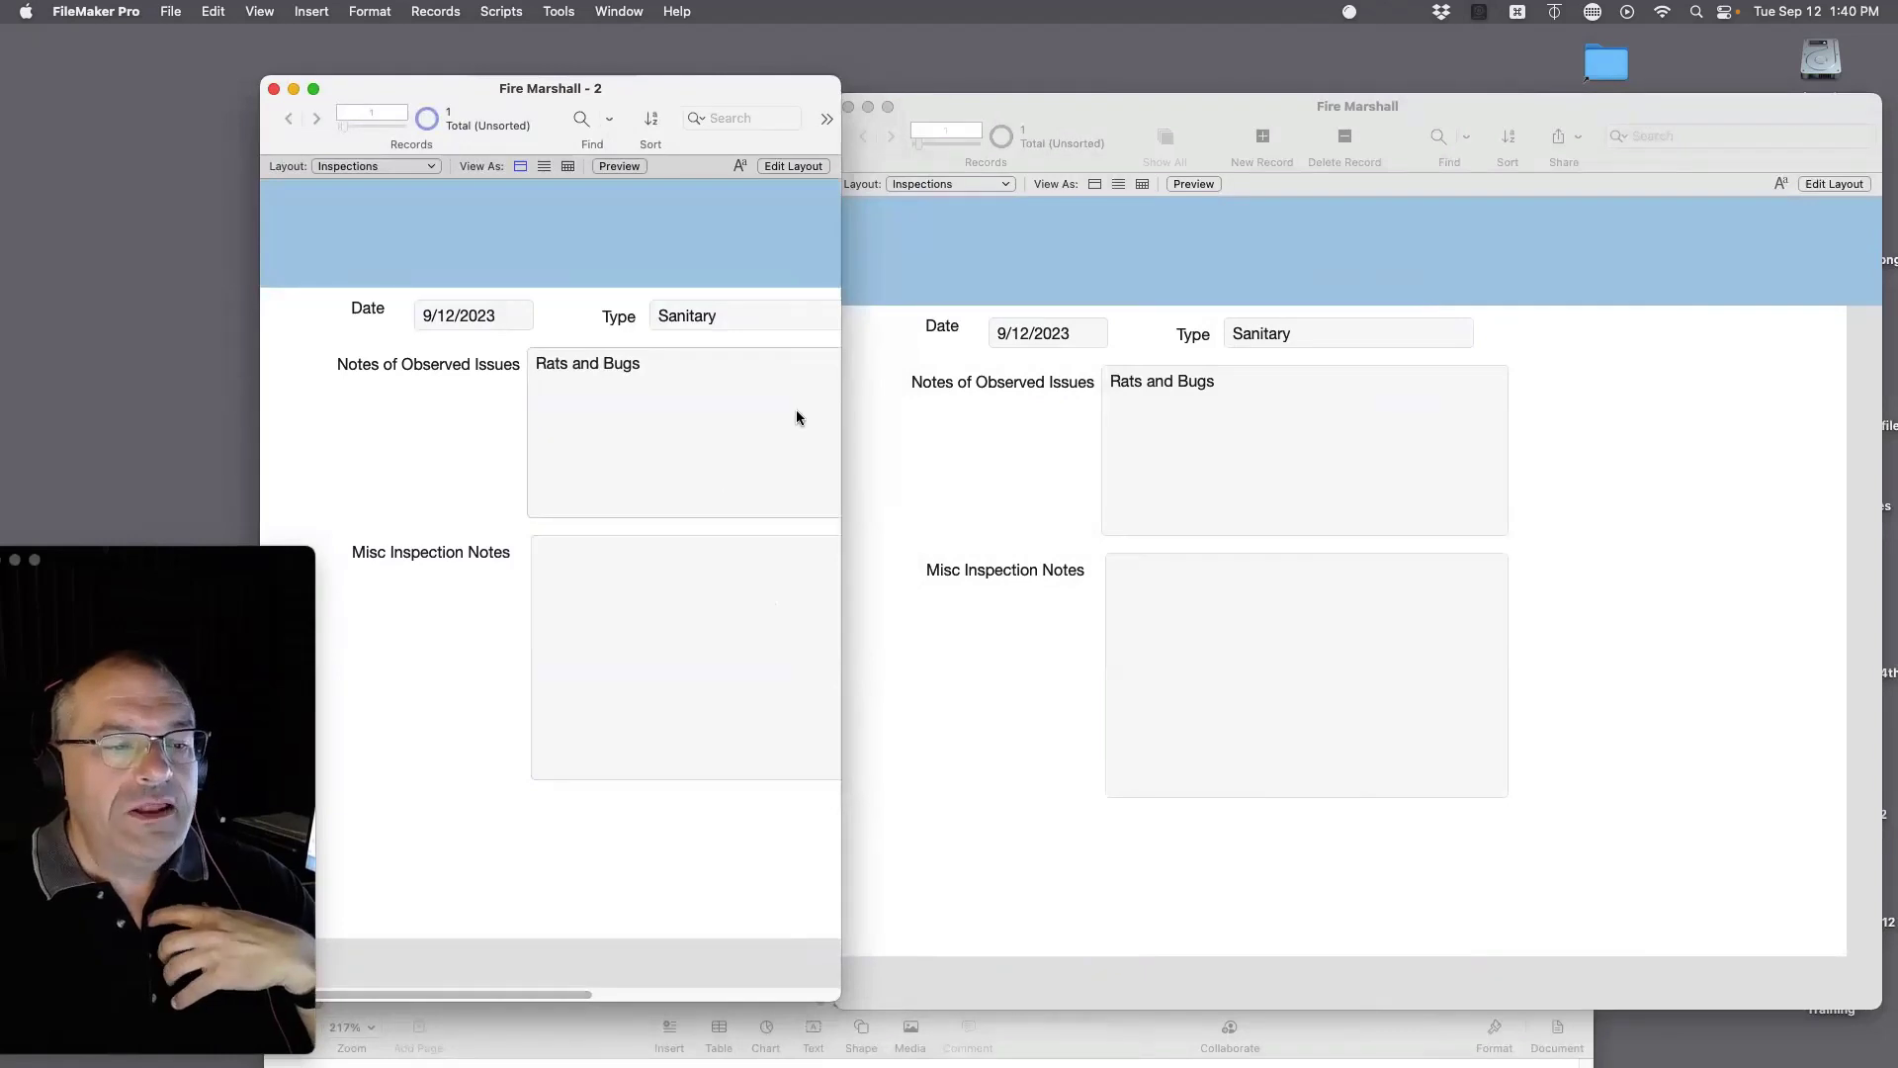
left_click(961, 476)
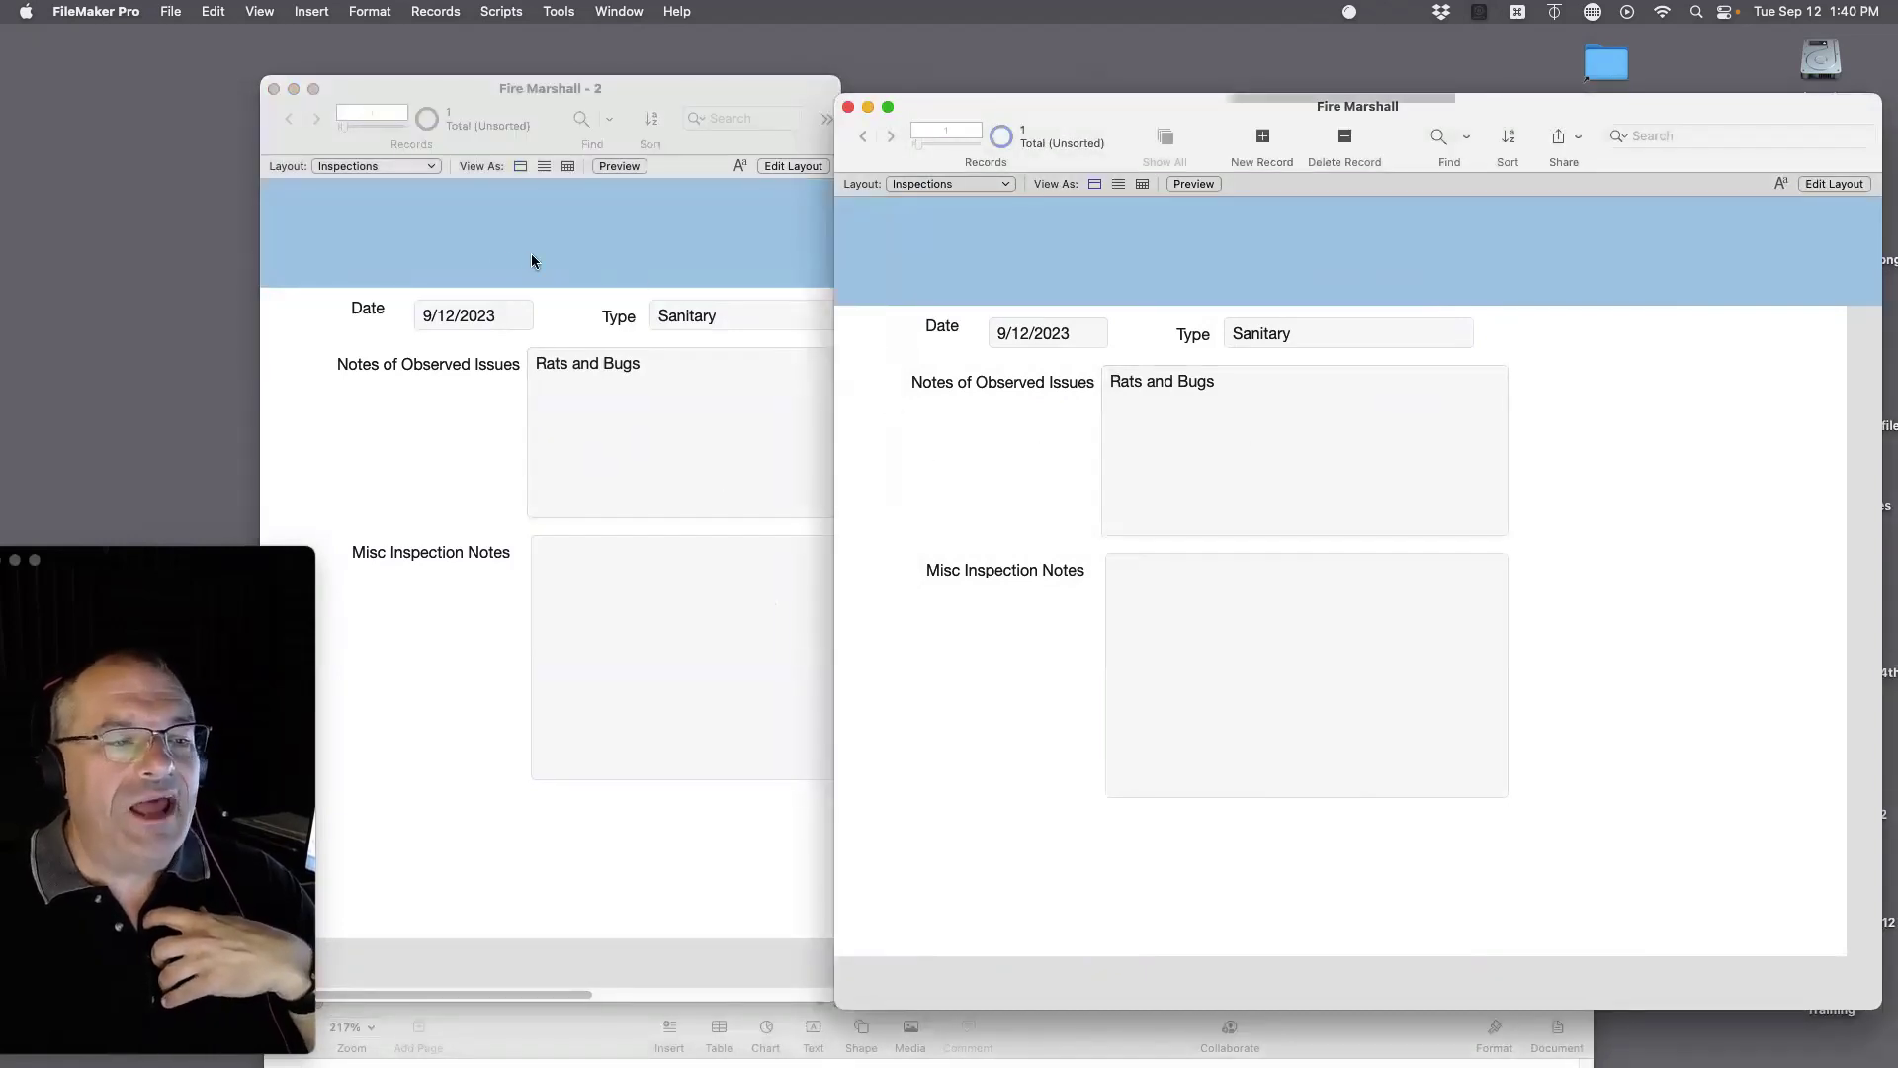
left_click(532, 257)
left_click(358, 166)
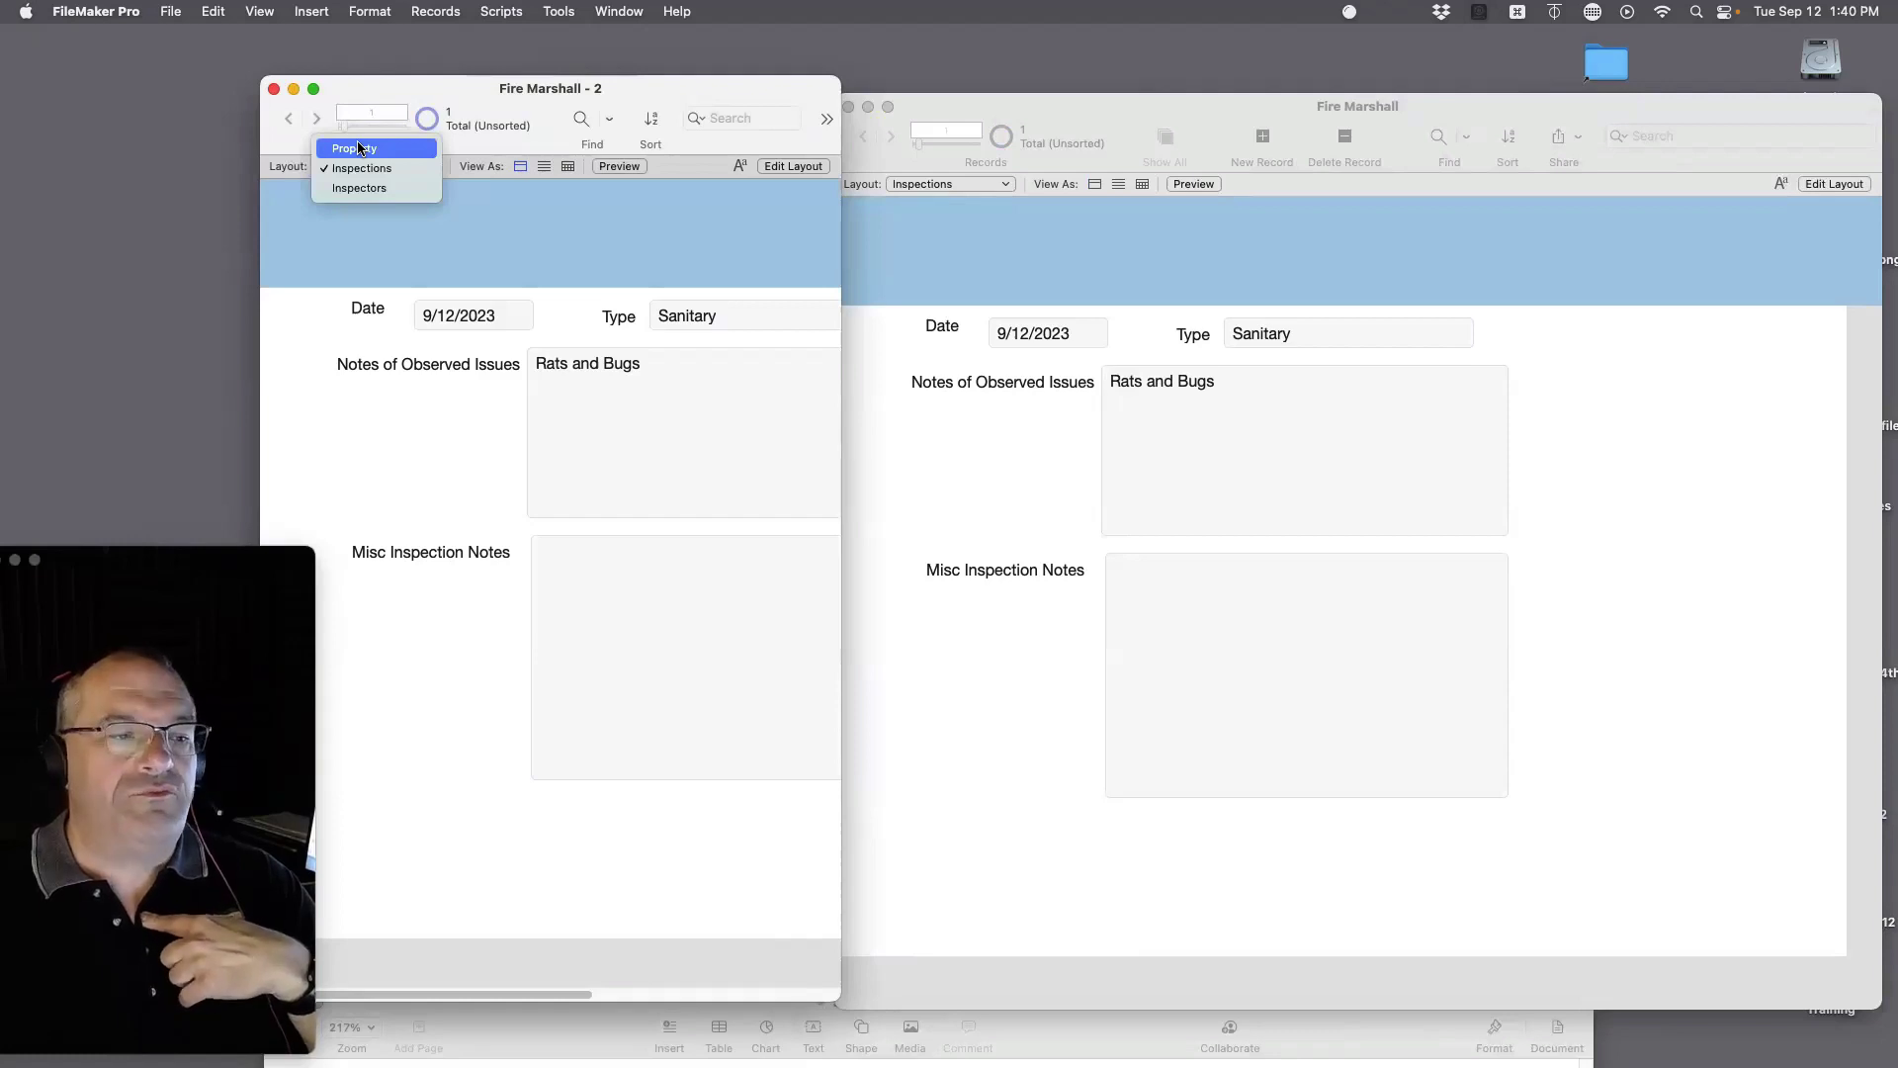
Step: Show the Property layout in the Fire Marshall - 2 window and nudge its position
left_click(358, 150)
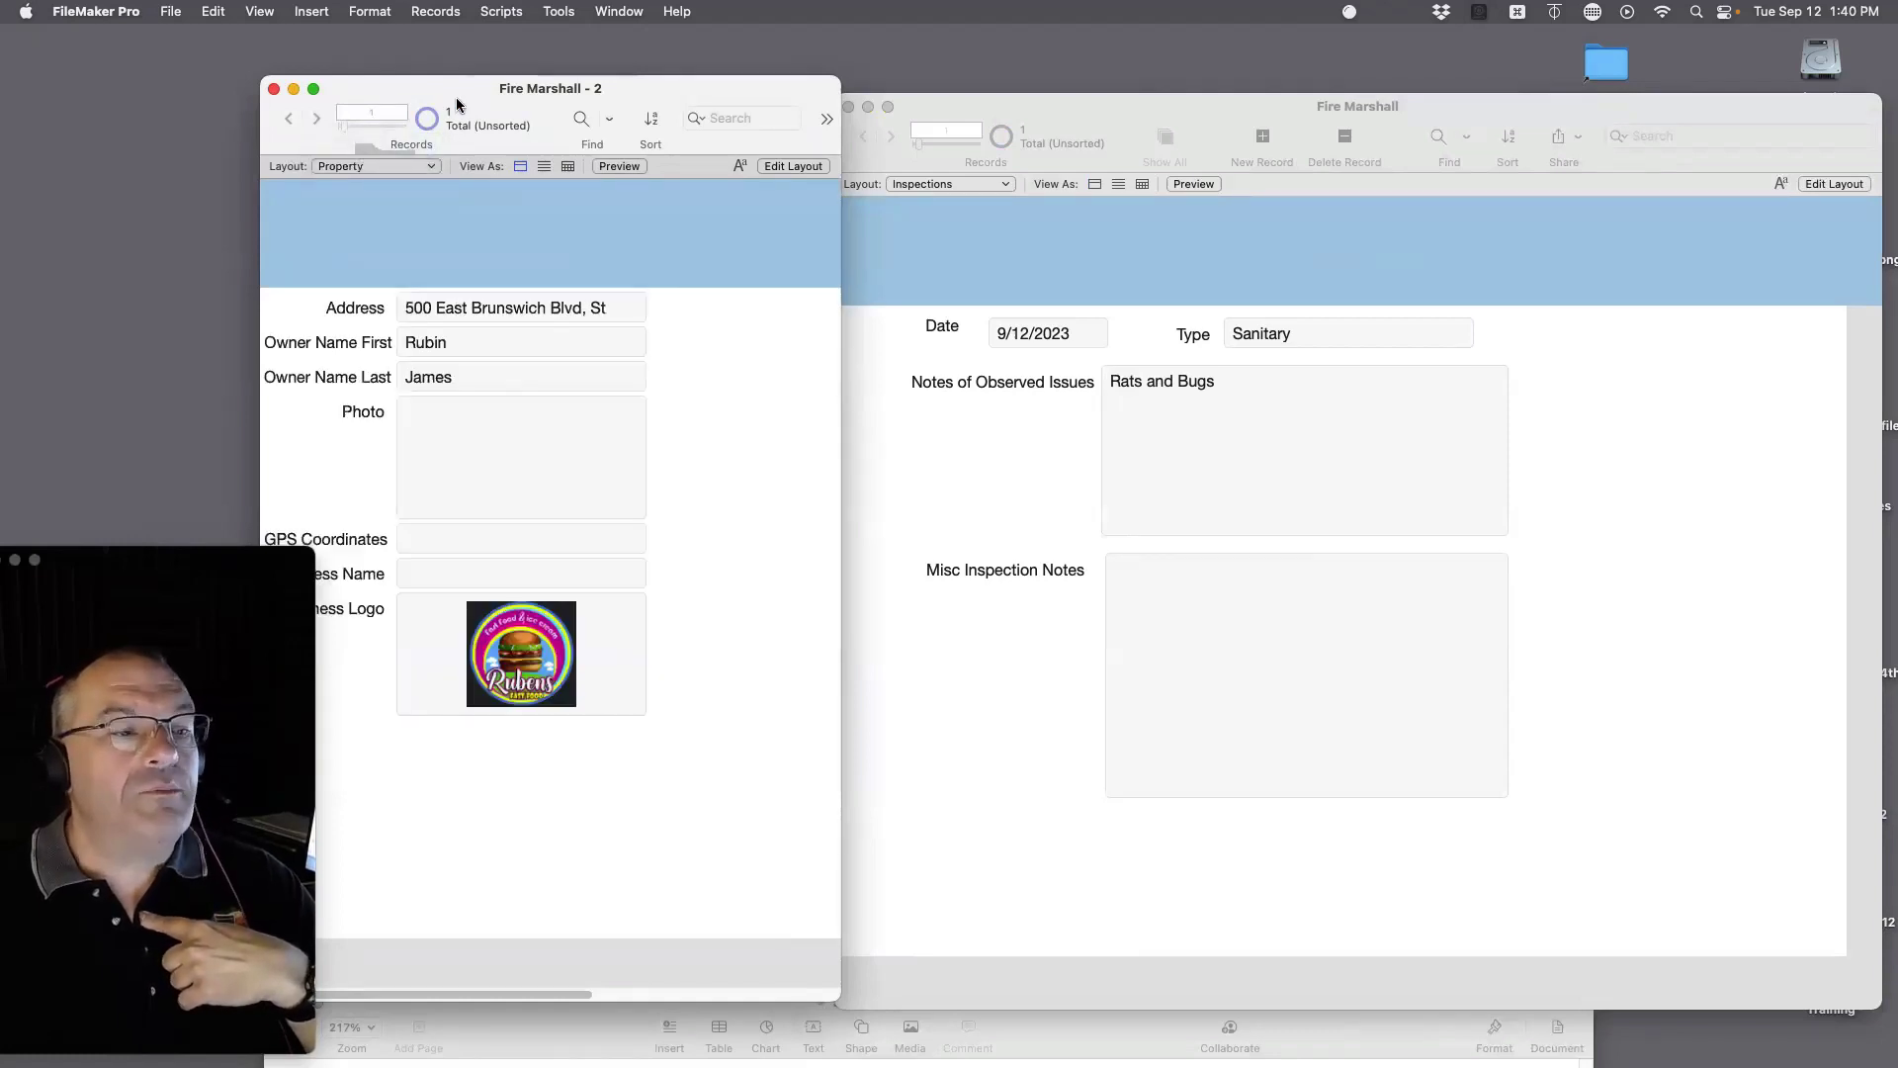
left_click_drag(458, 103, 465, 112)
left_click_drag(237, 565, 124, 597)
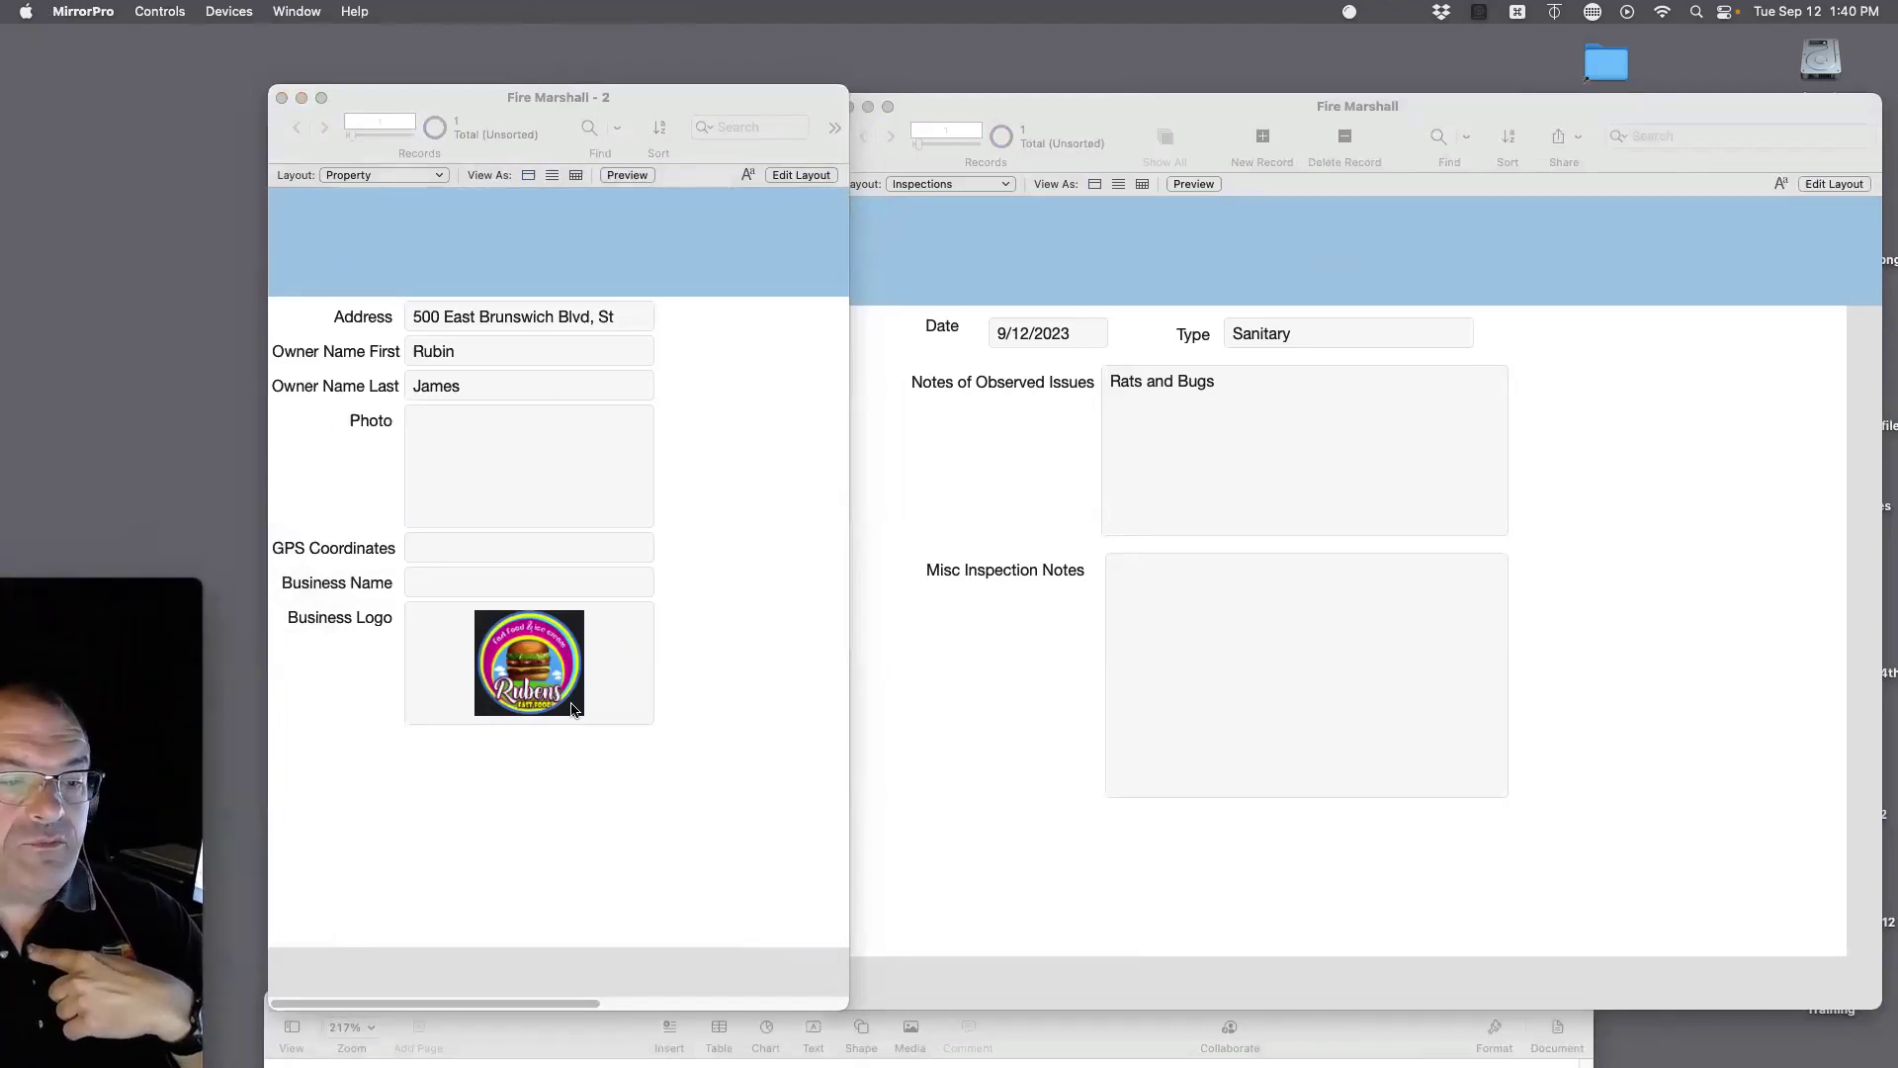
Step: In the original window, look through the Property, Inspectors and Inspections layouts
left_click(938, 182)
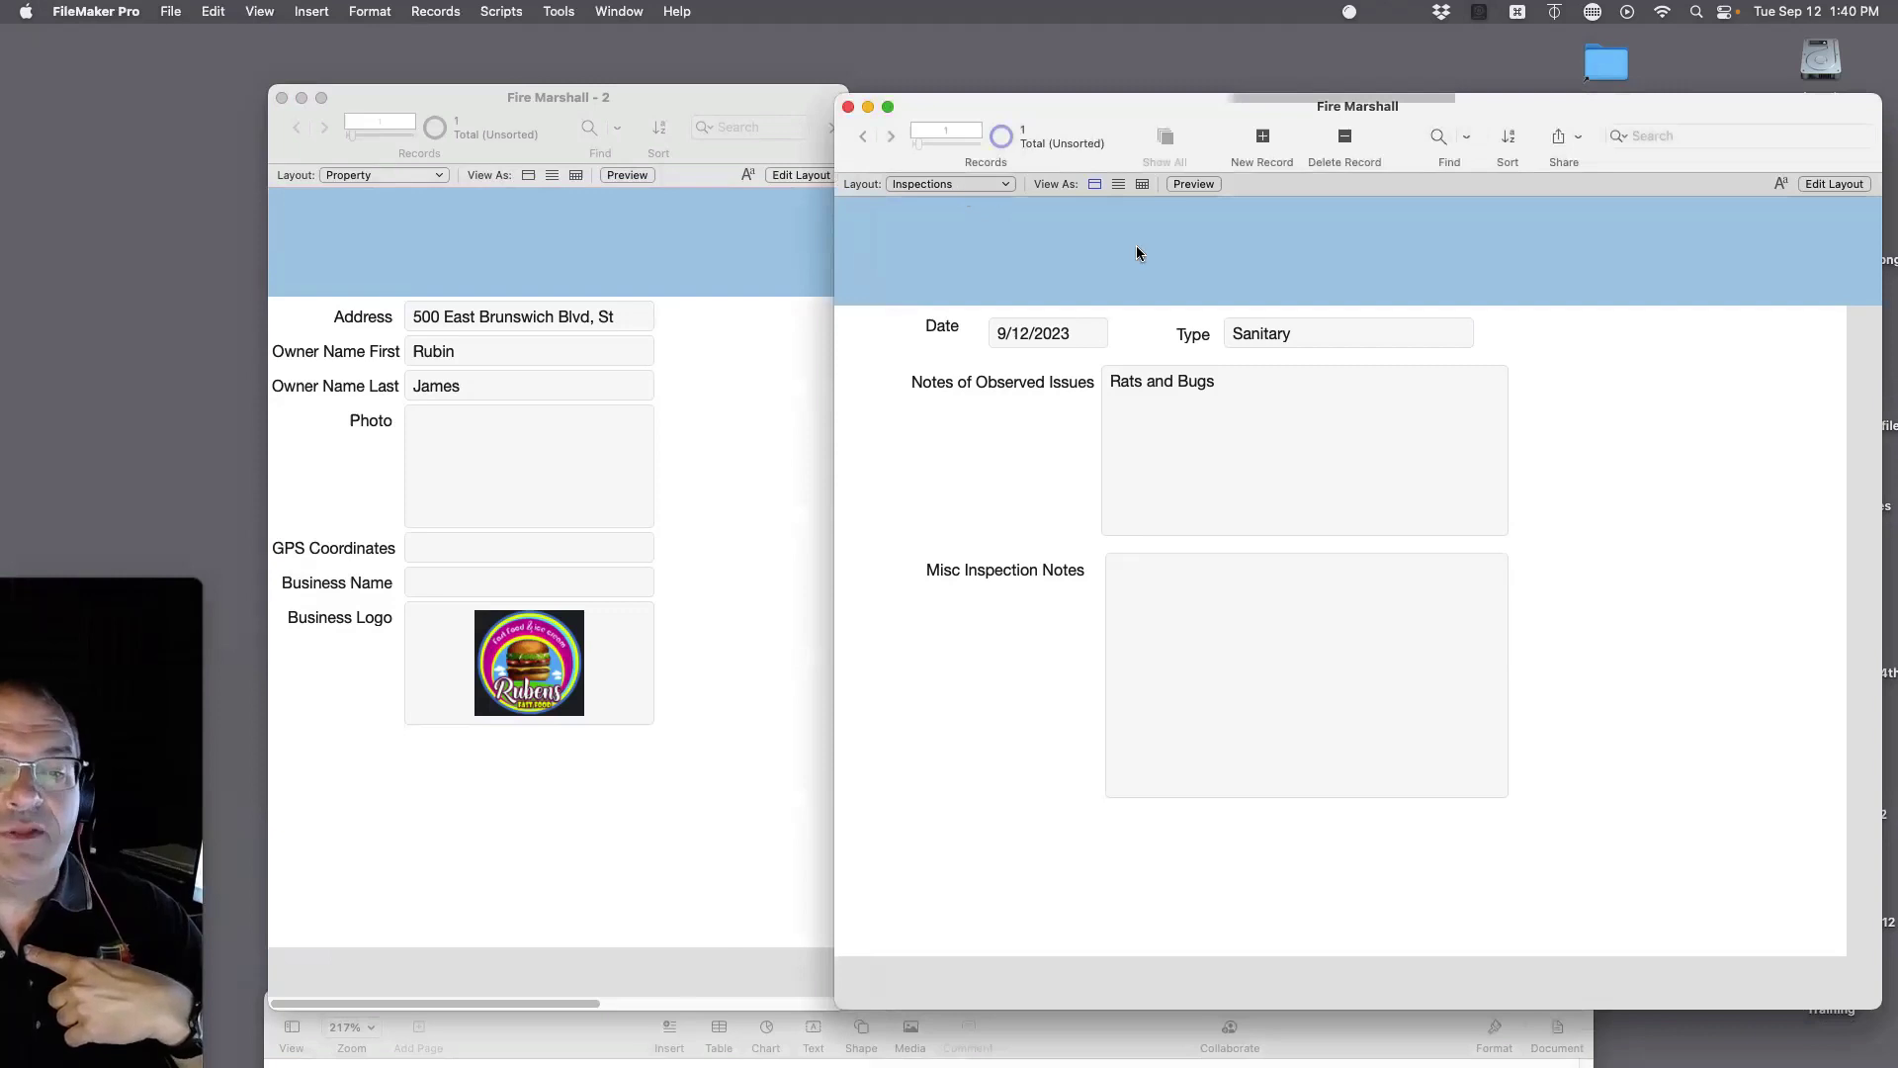
left_click(957, 184)
left_click(955, 162)
left_click(958, 184)
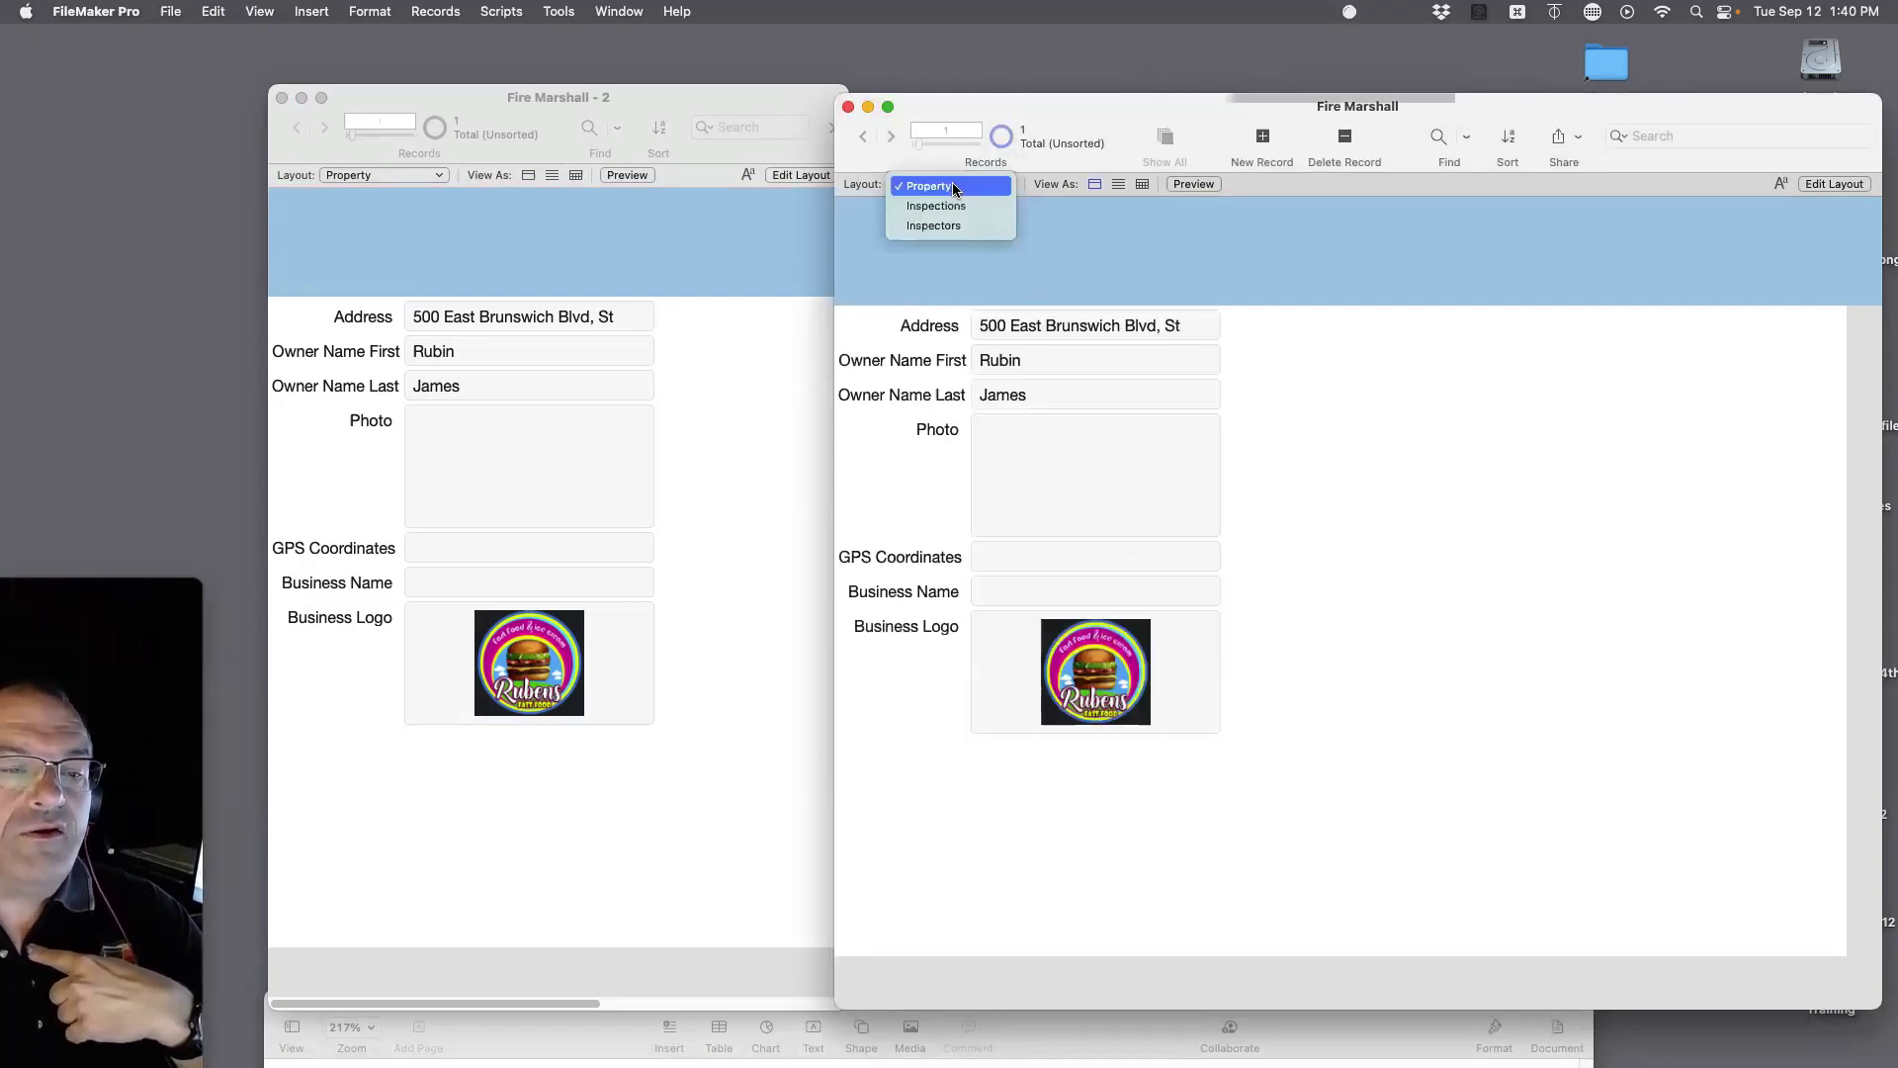
left_click(952, 231)
left_click(957, 184)
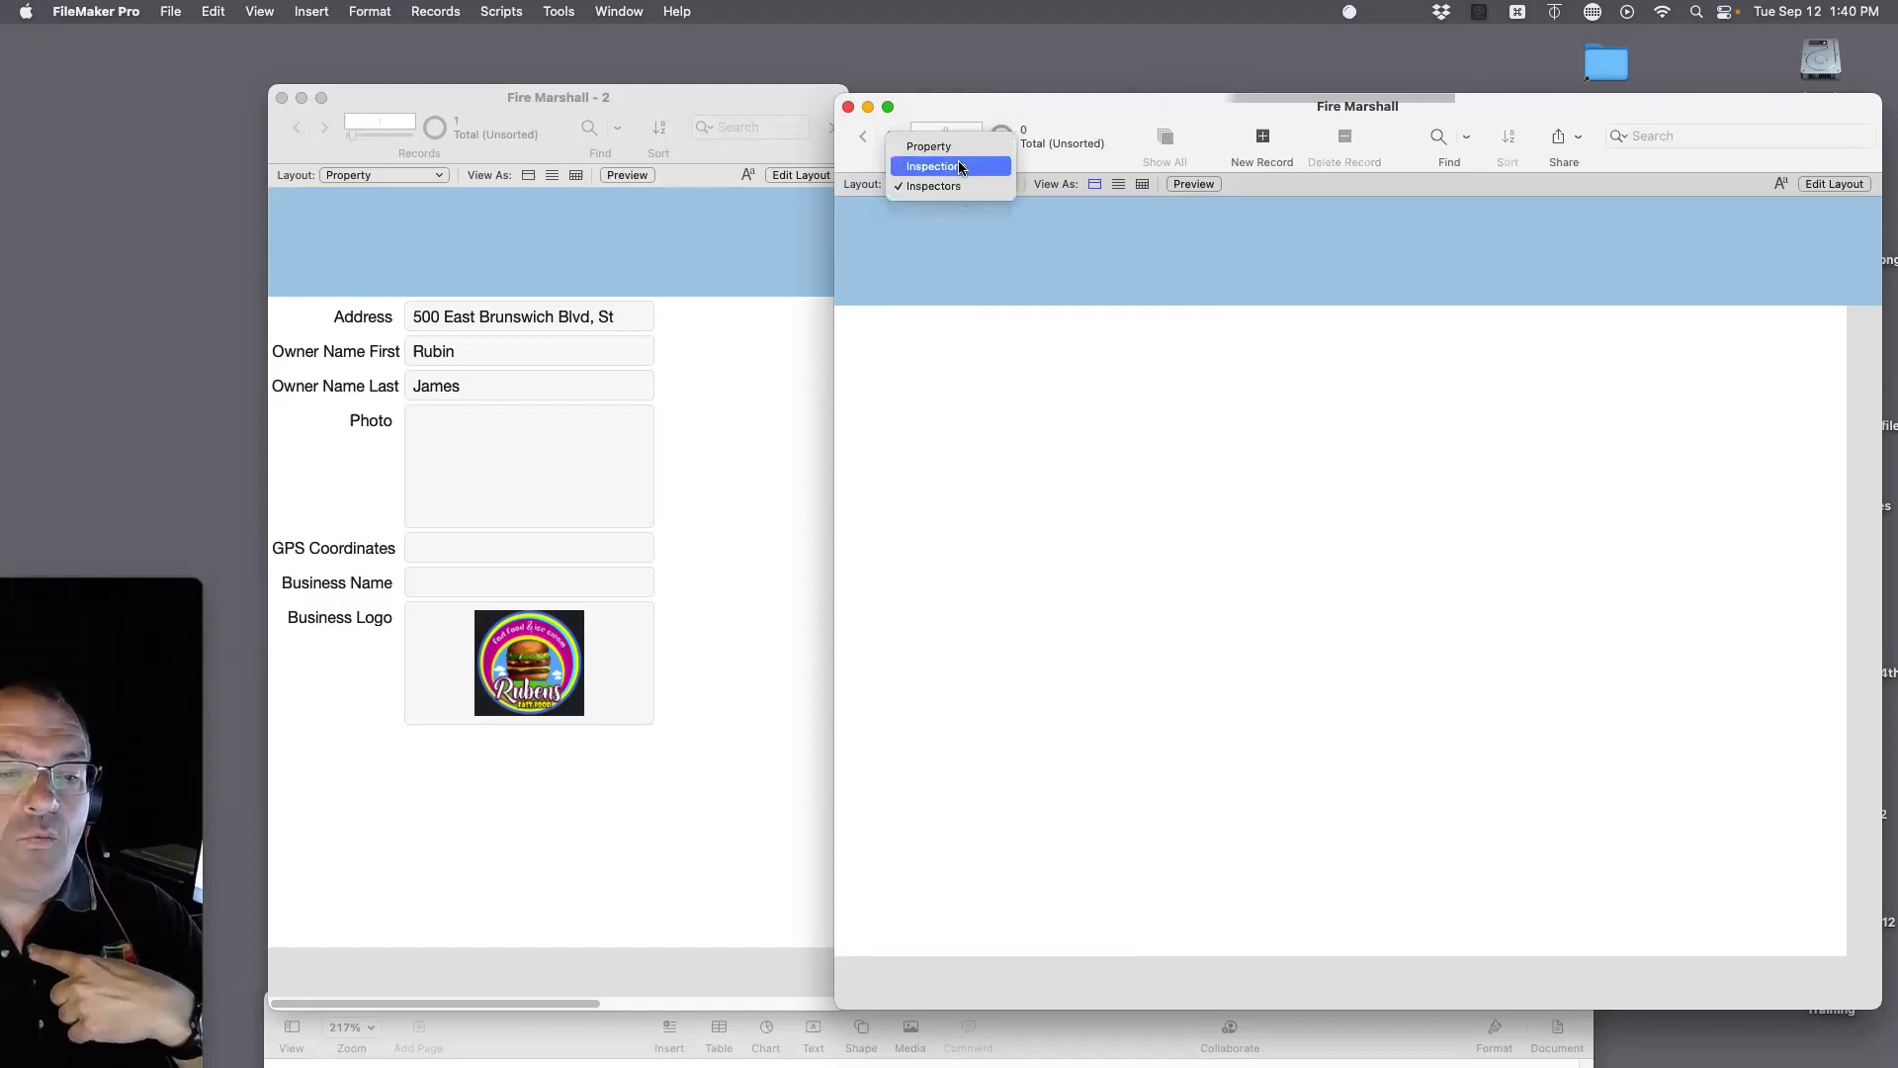
left_click(955, 165)
left_click(958, 184)
left_click(955, 165)
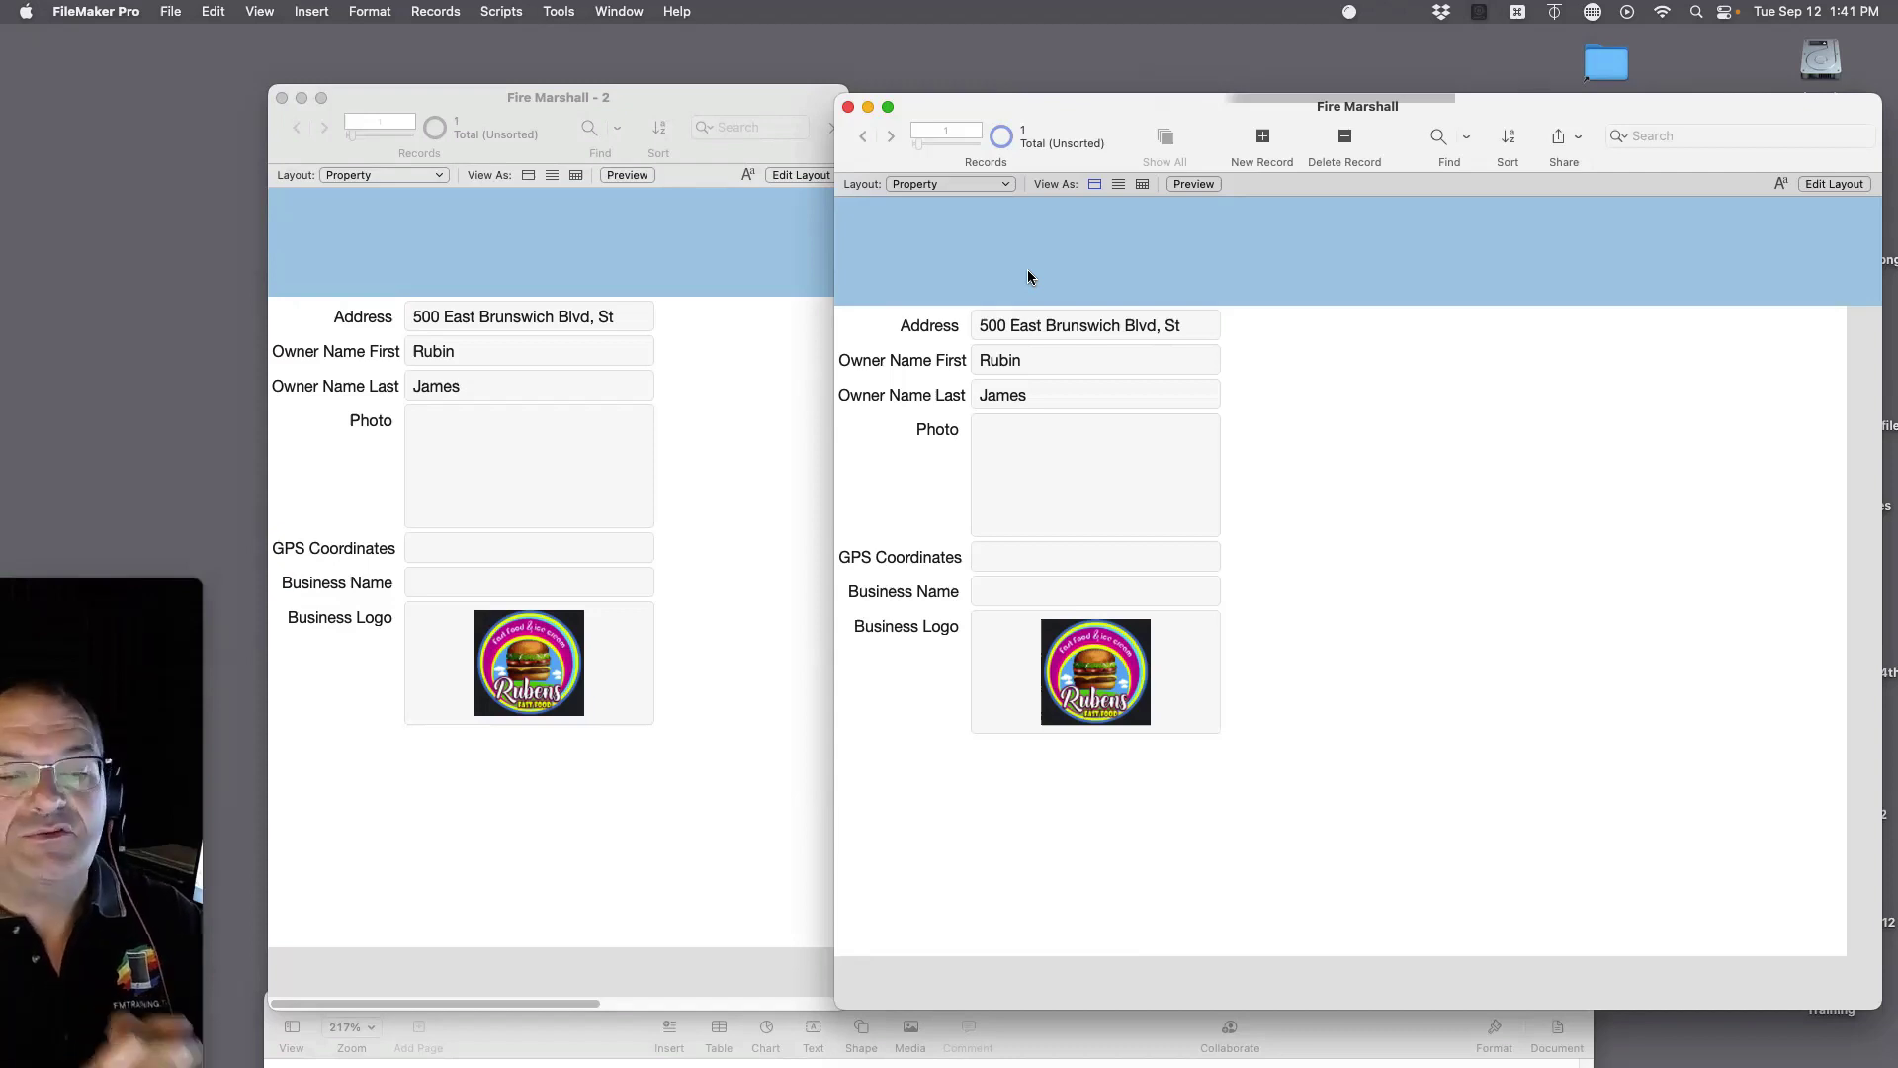
Step: Switch the original window back to Inspections and open Manage Database with Cmd+Shift+D
left_click(959, 185)
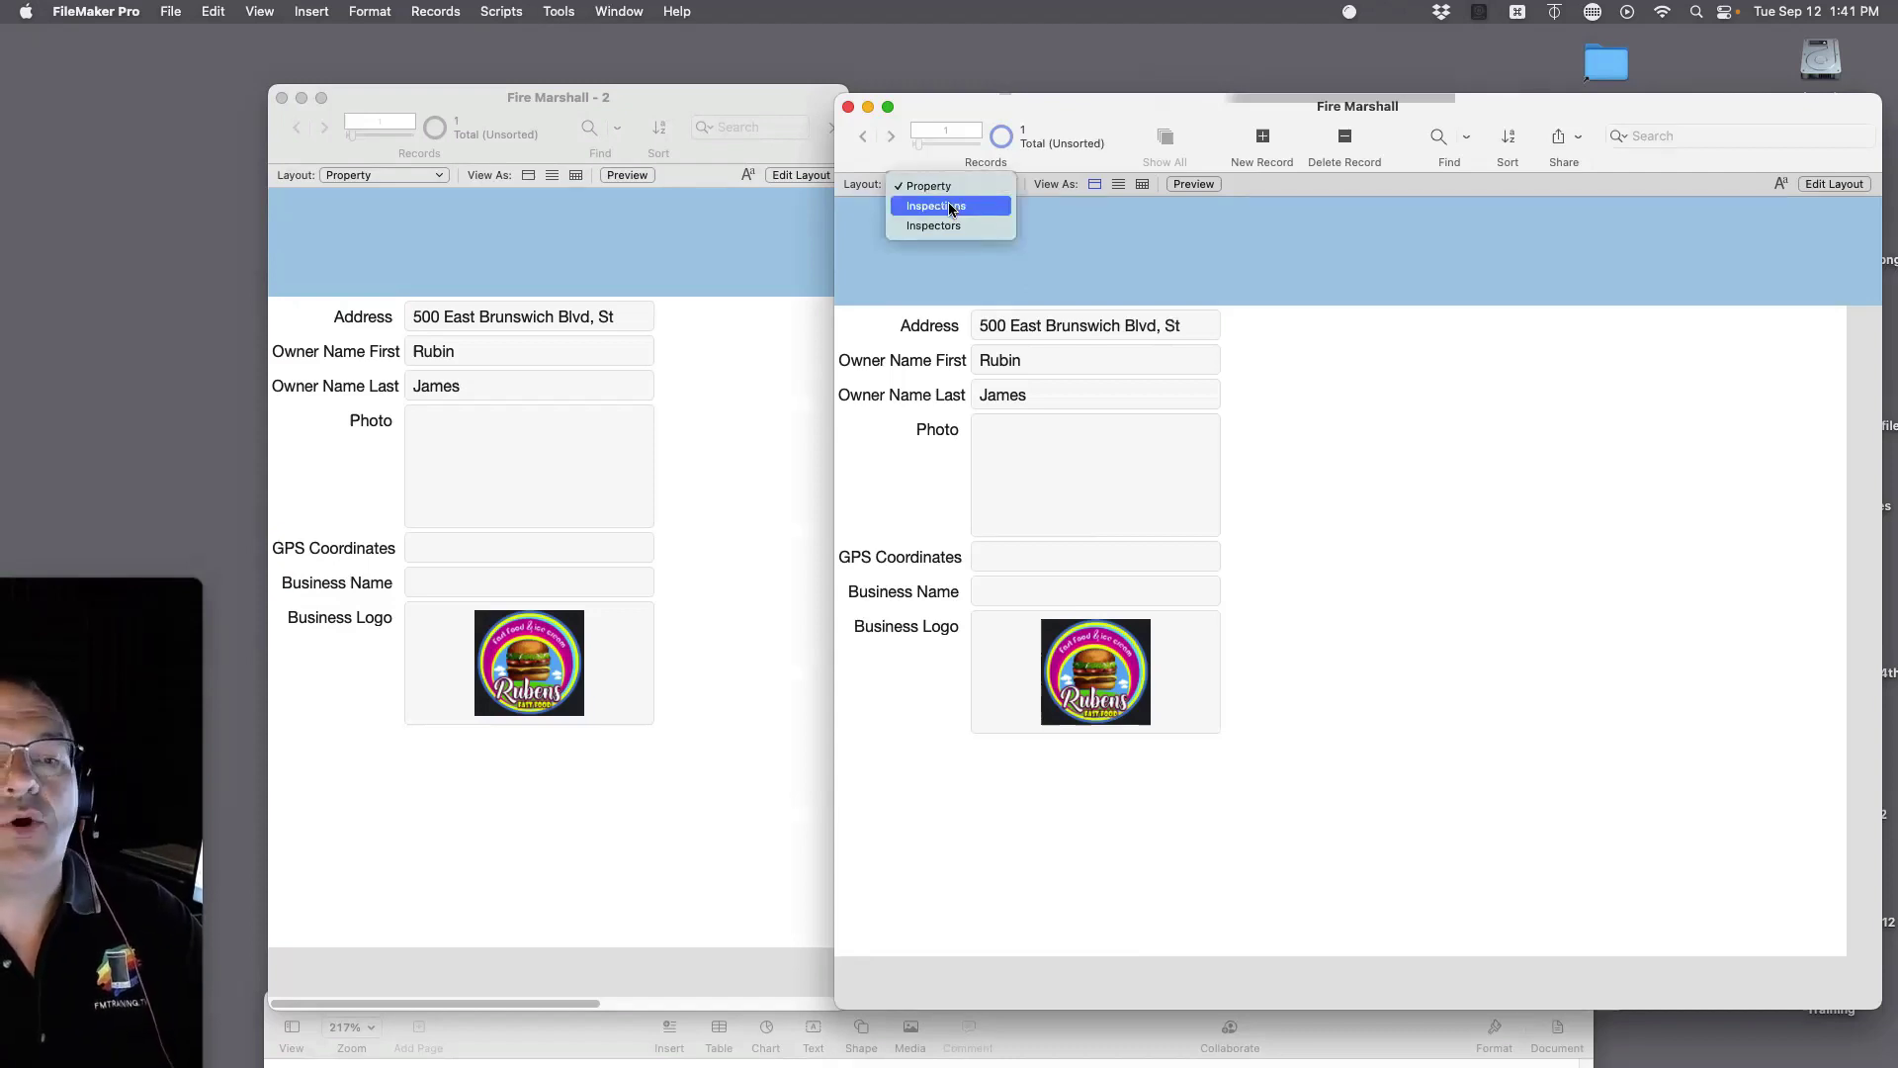
left_click(1506, 312)
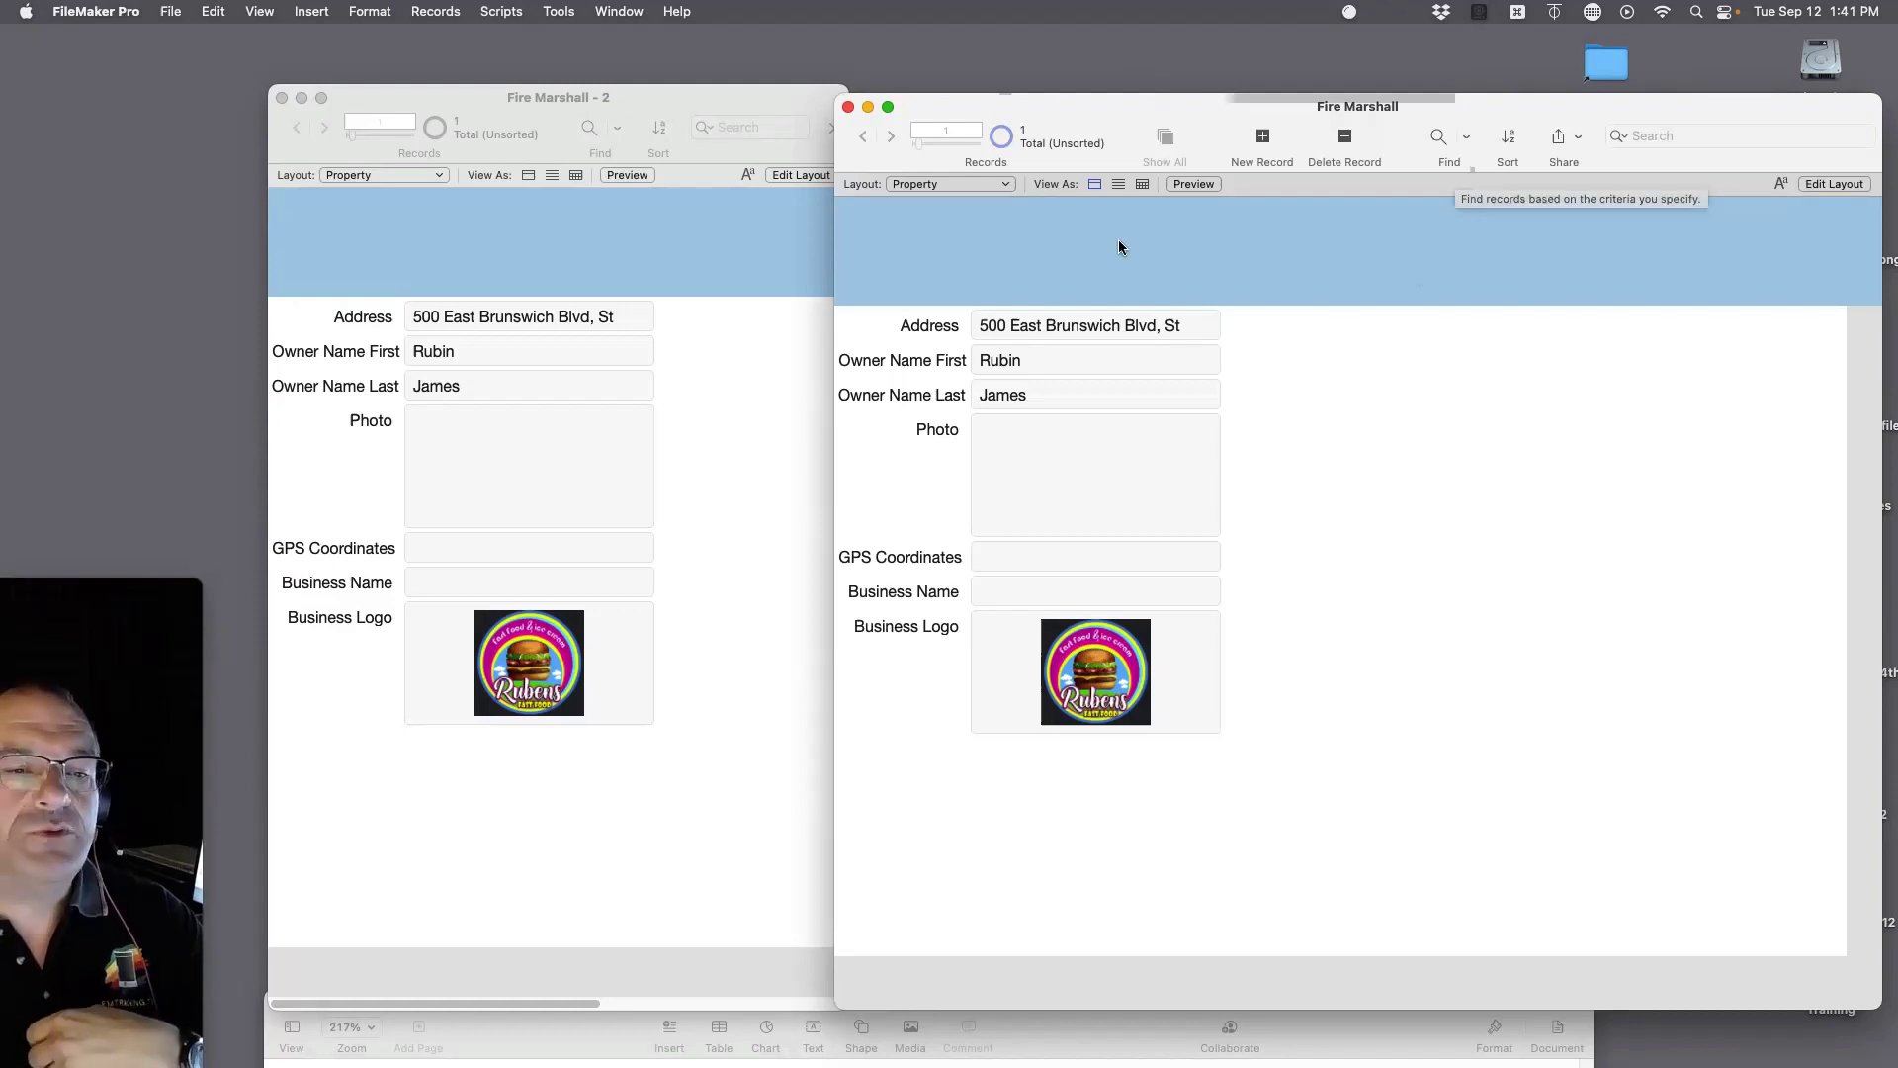
left_click(944, 184)
left_click(935, 205)
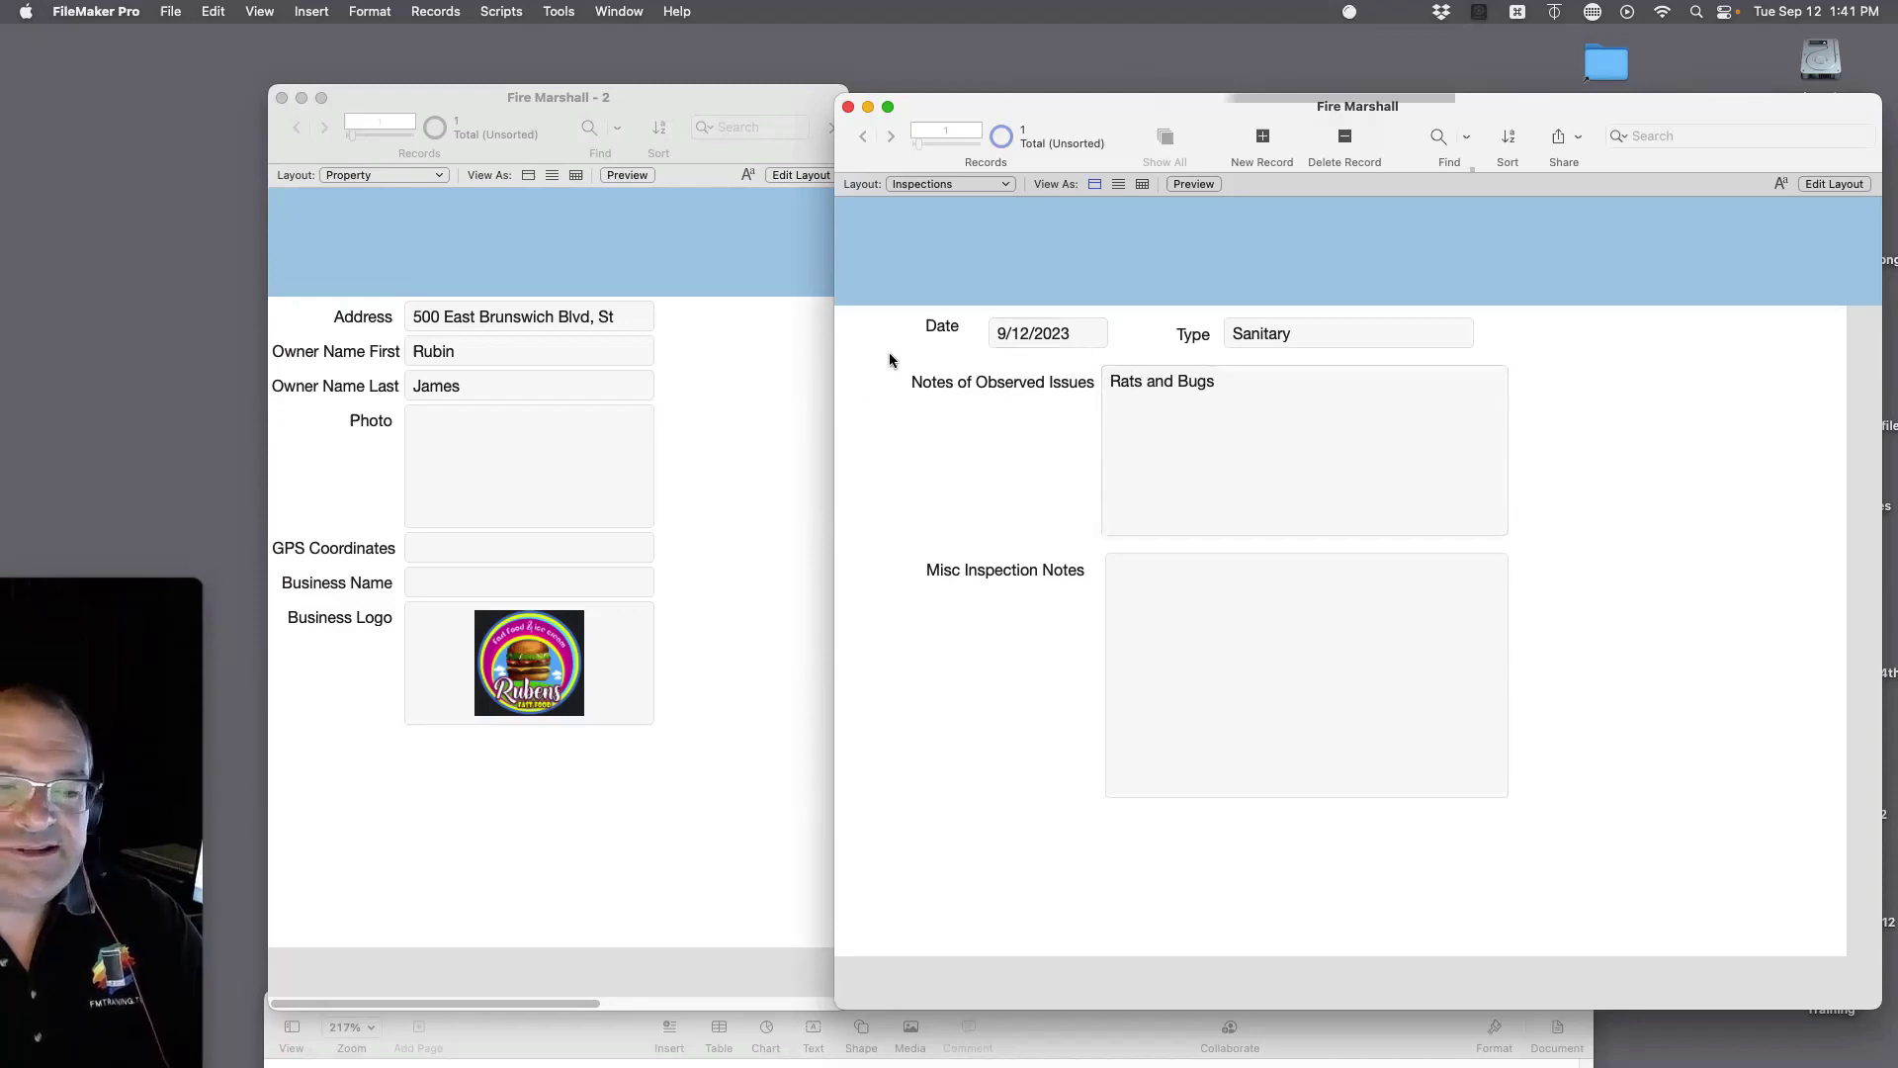
key("super+shift+d")
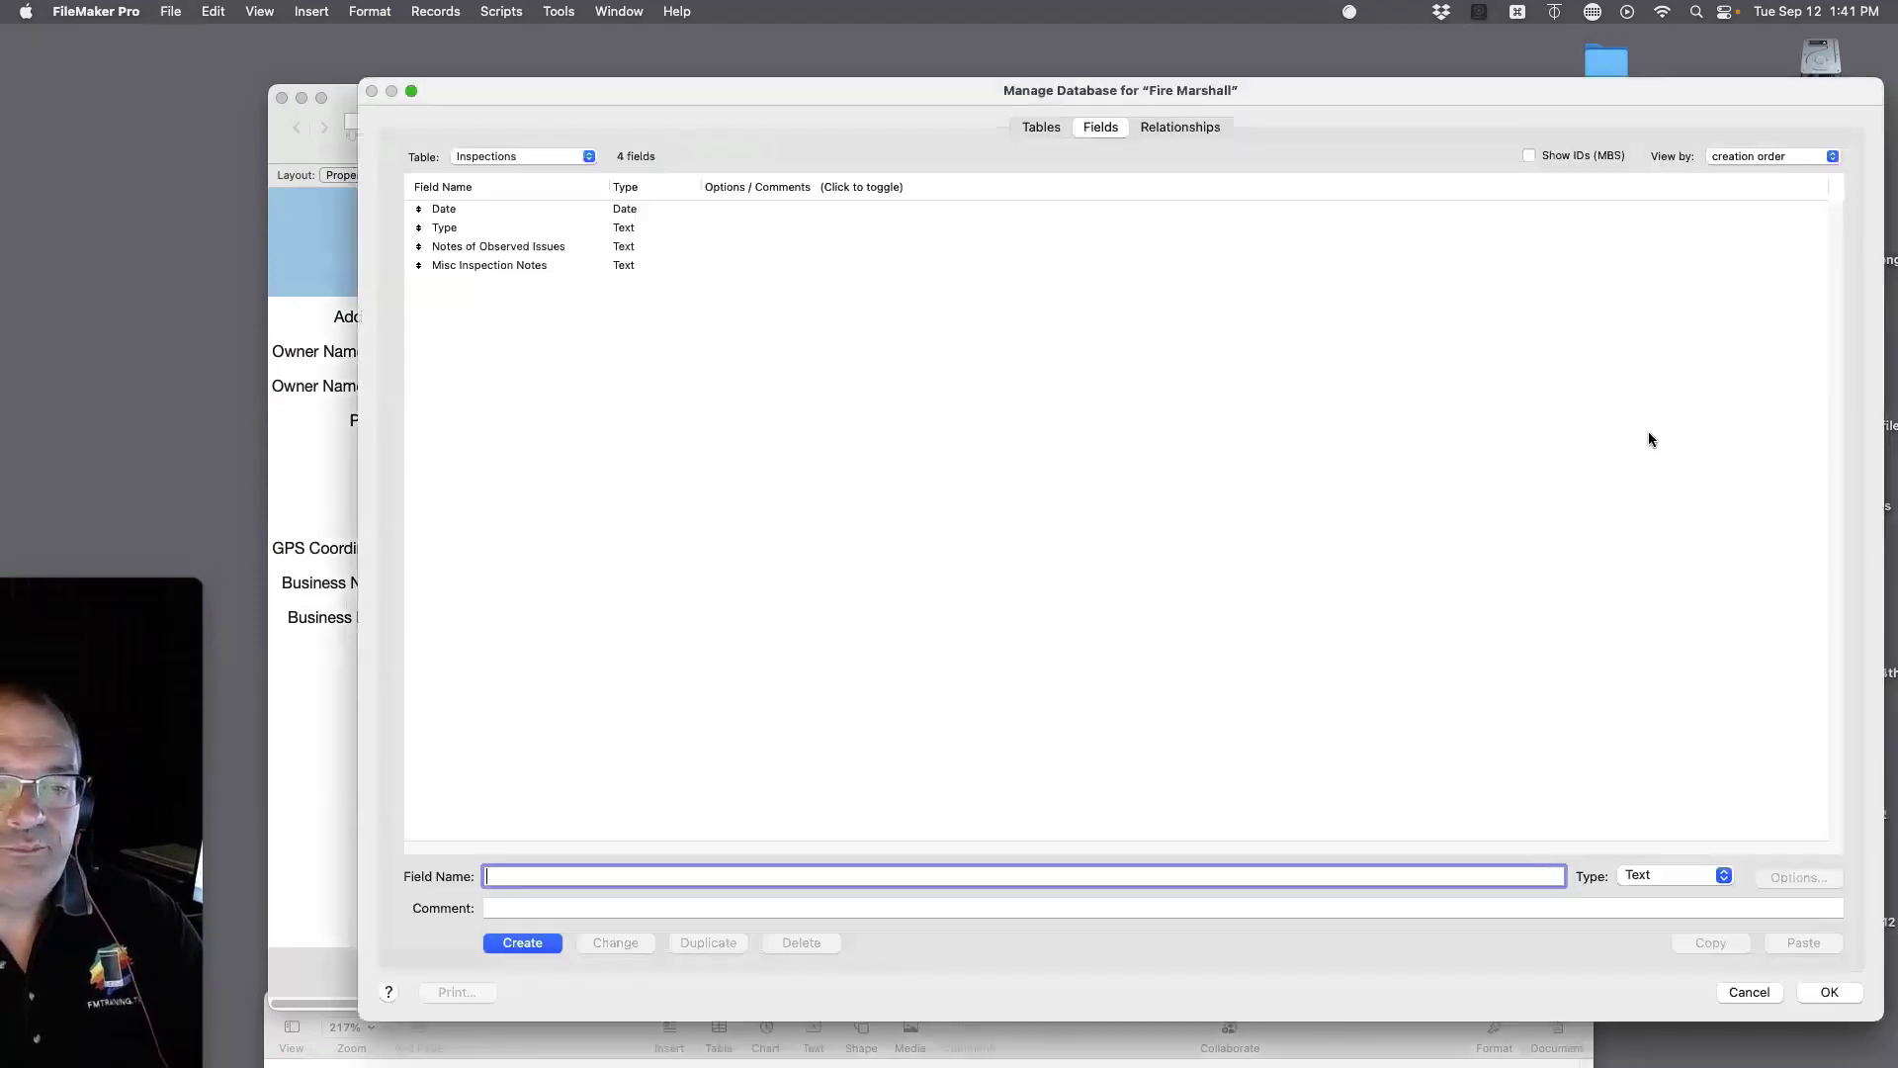
Step: Add a Business Name text field to Inspections and compare it with Property's Business Name
type("Bus")
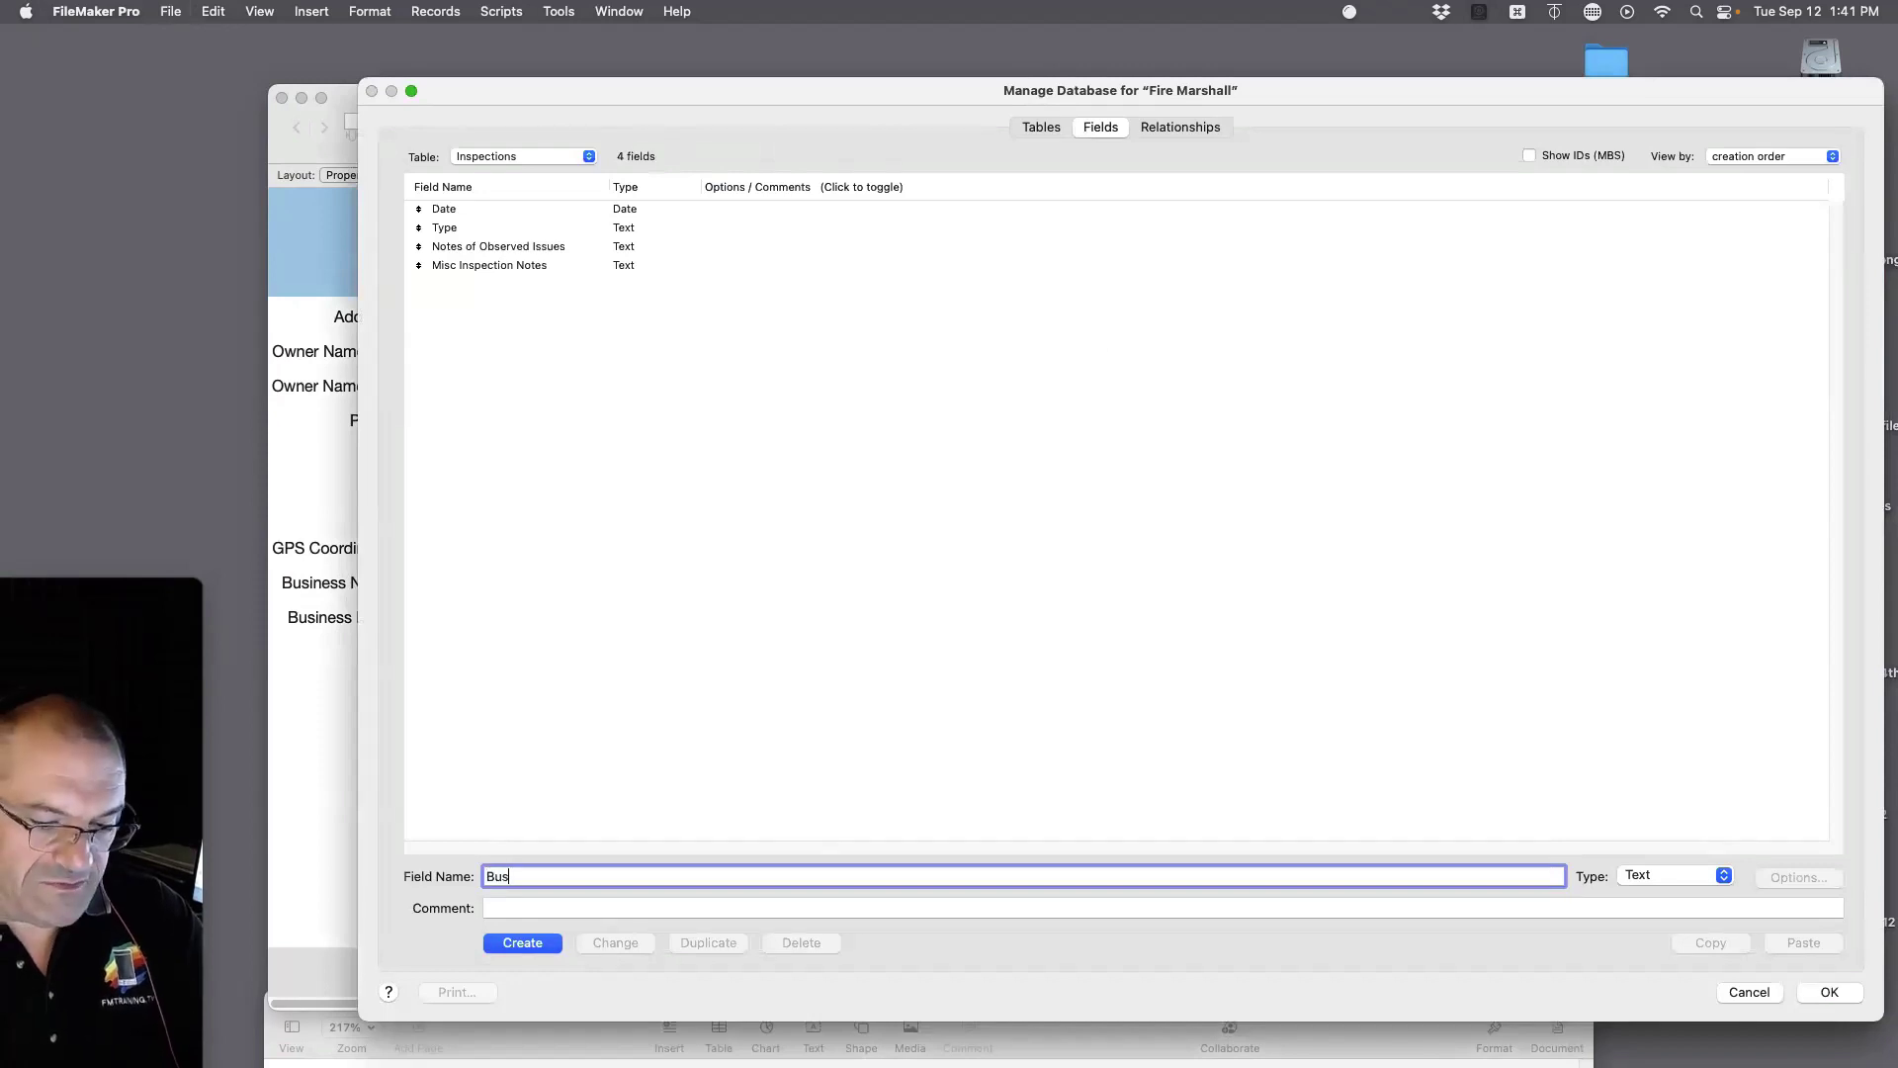
type("iness N")
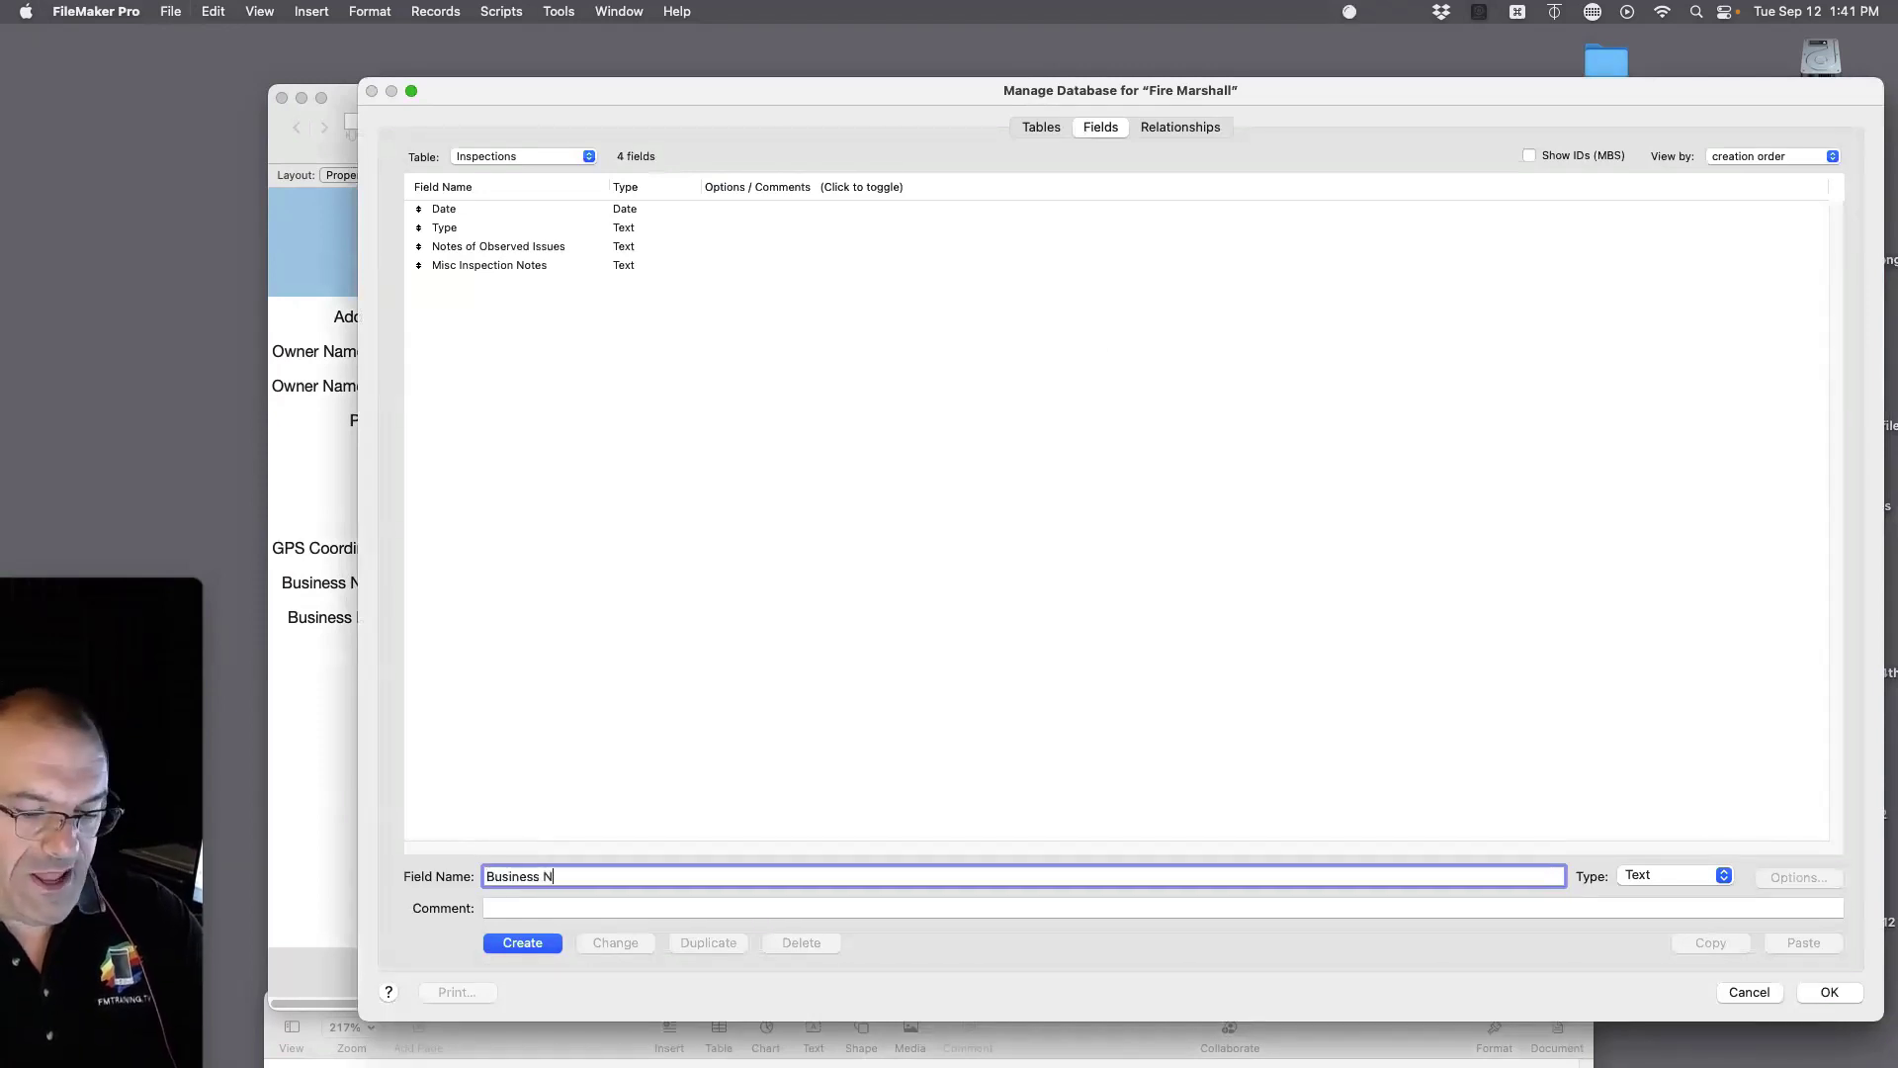
type("ame")
left_click(516, 943)
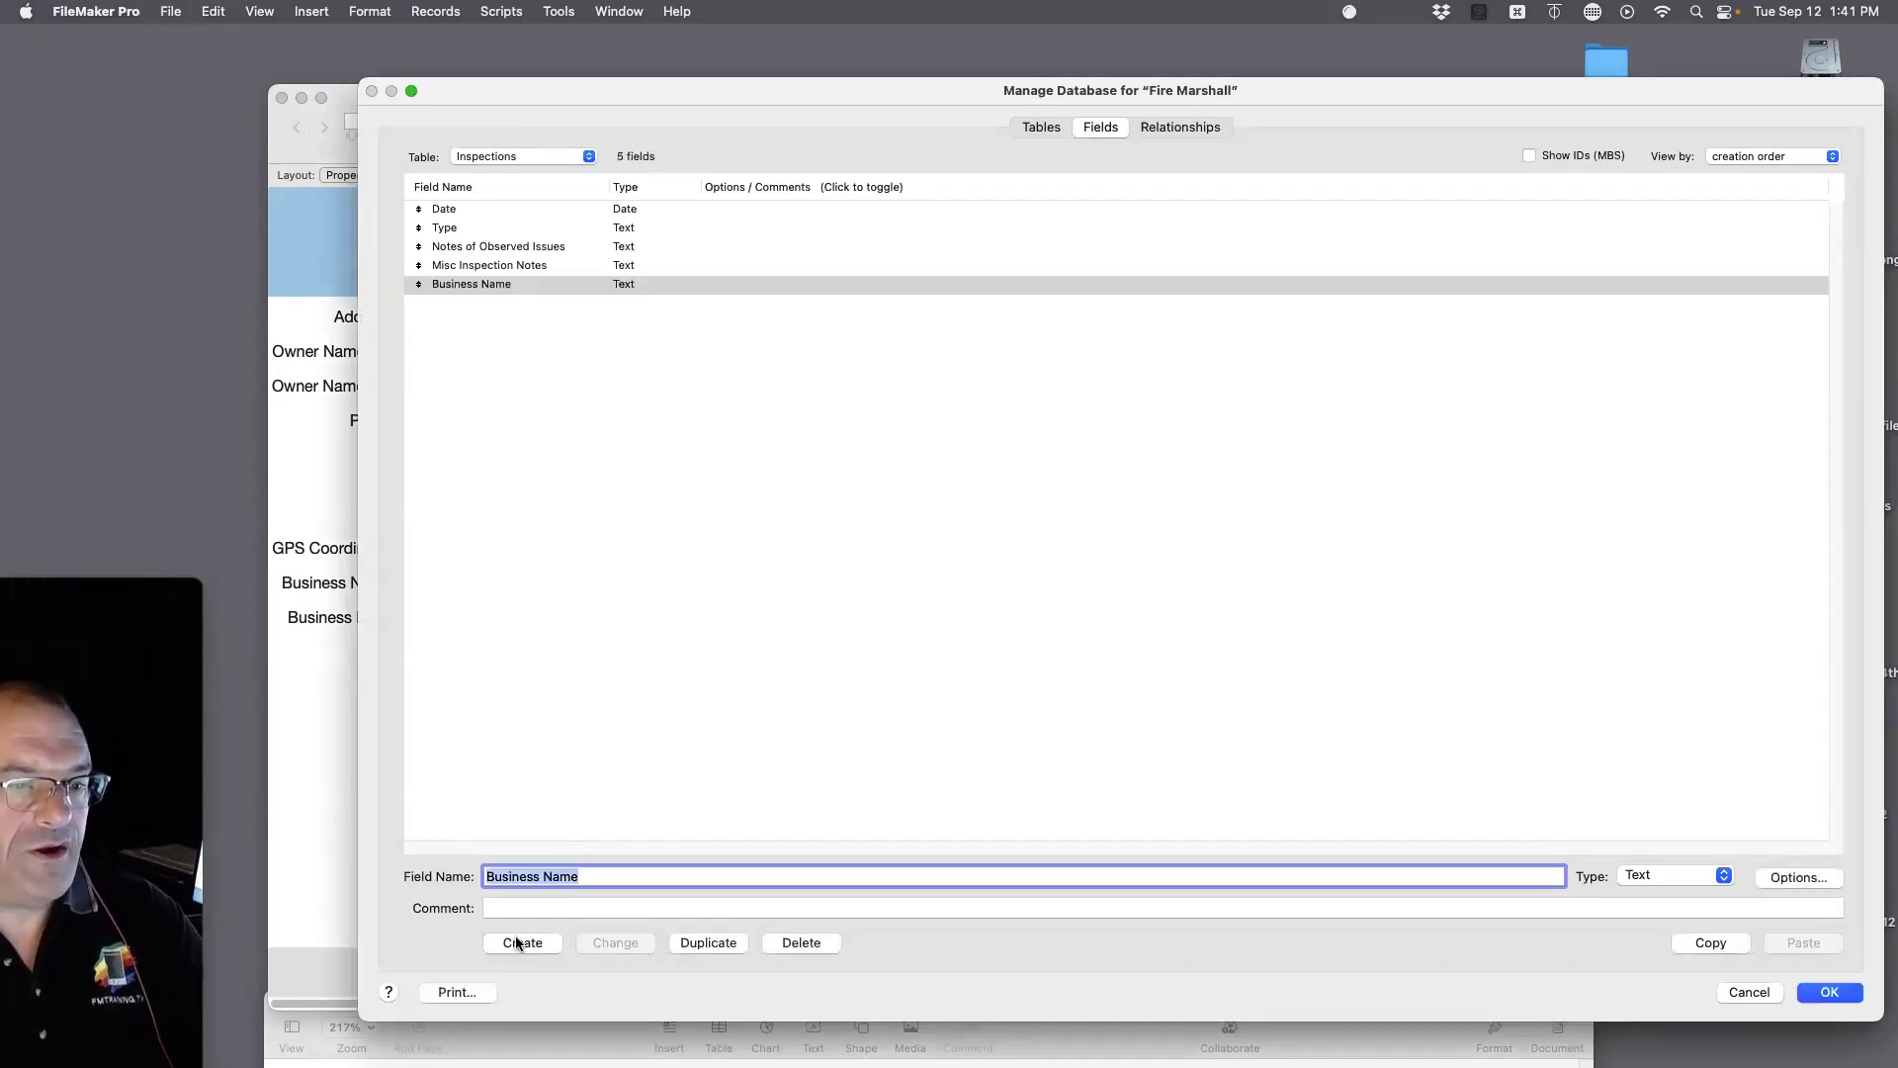
left_click(543, 164)
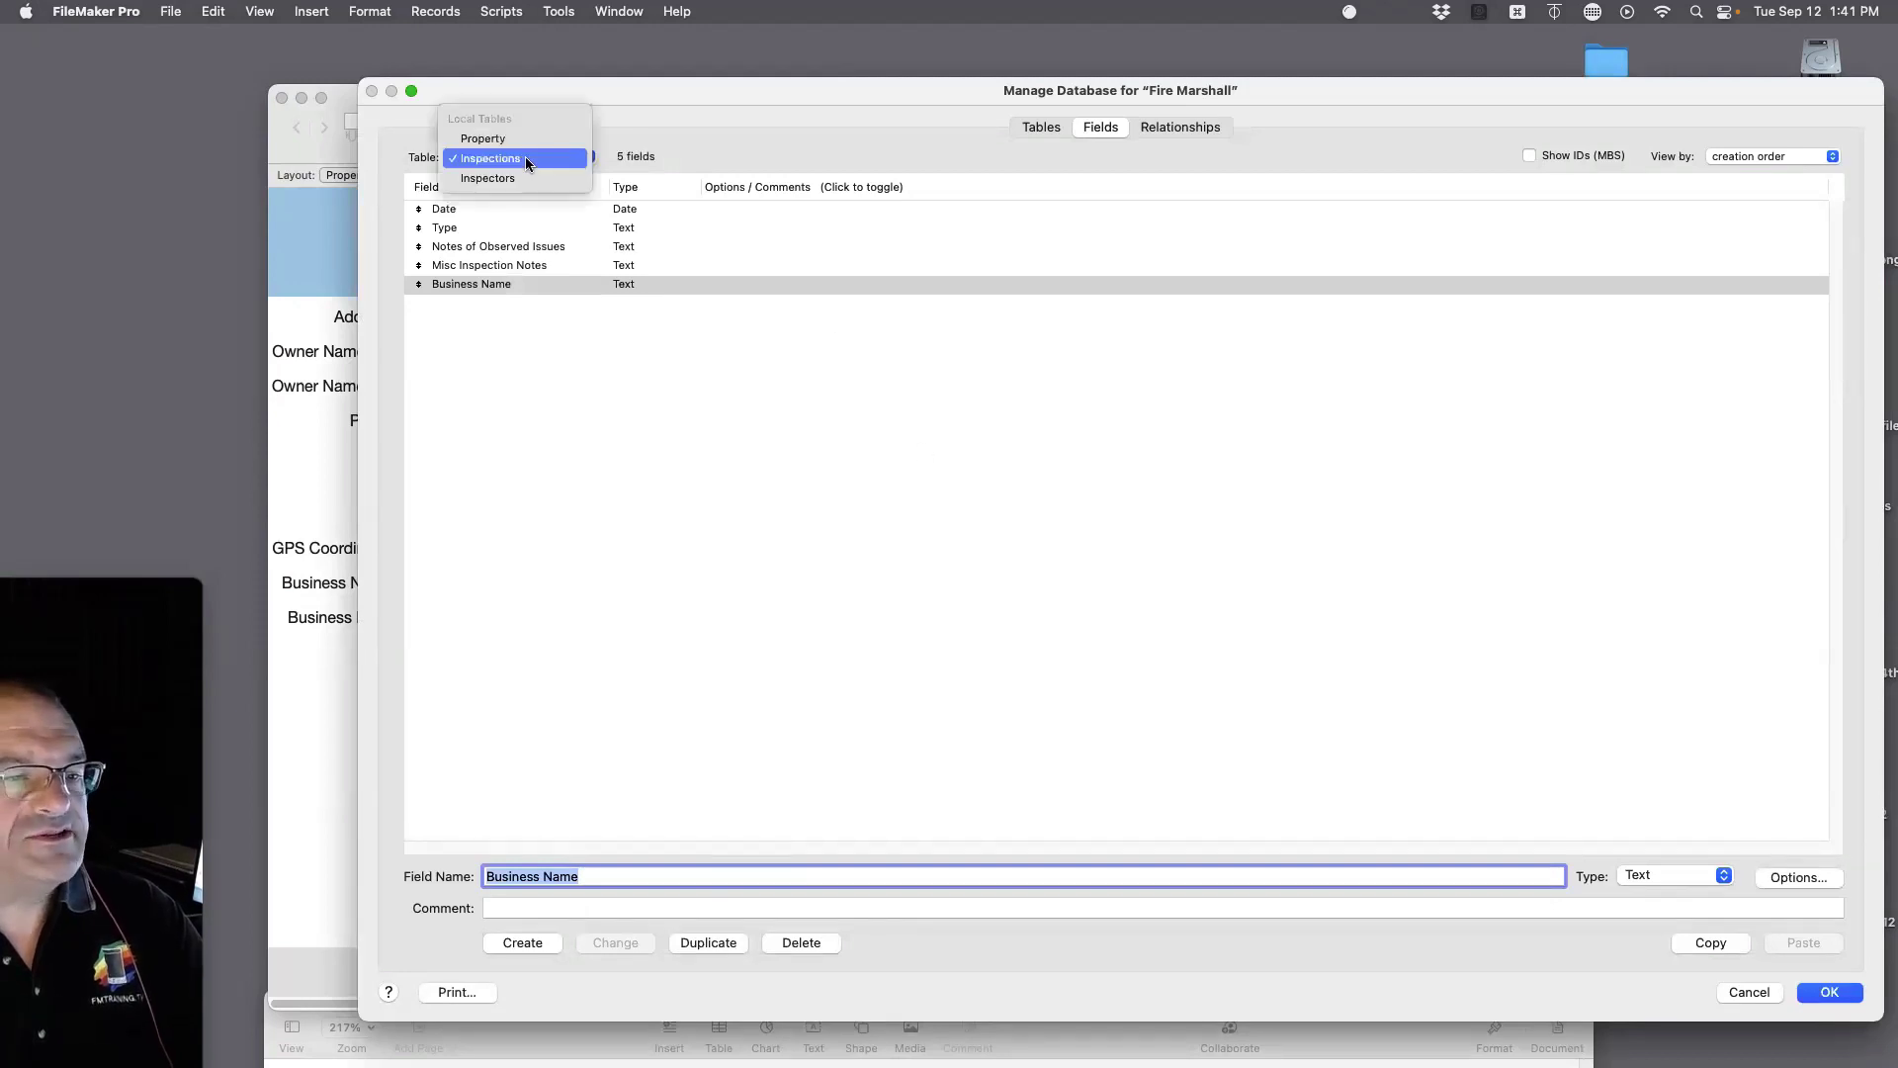
left_click(529, 140)
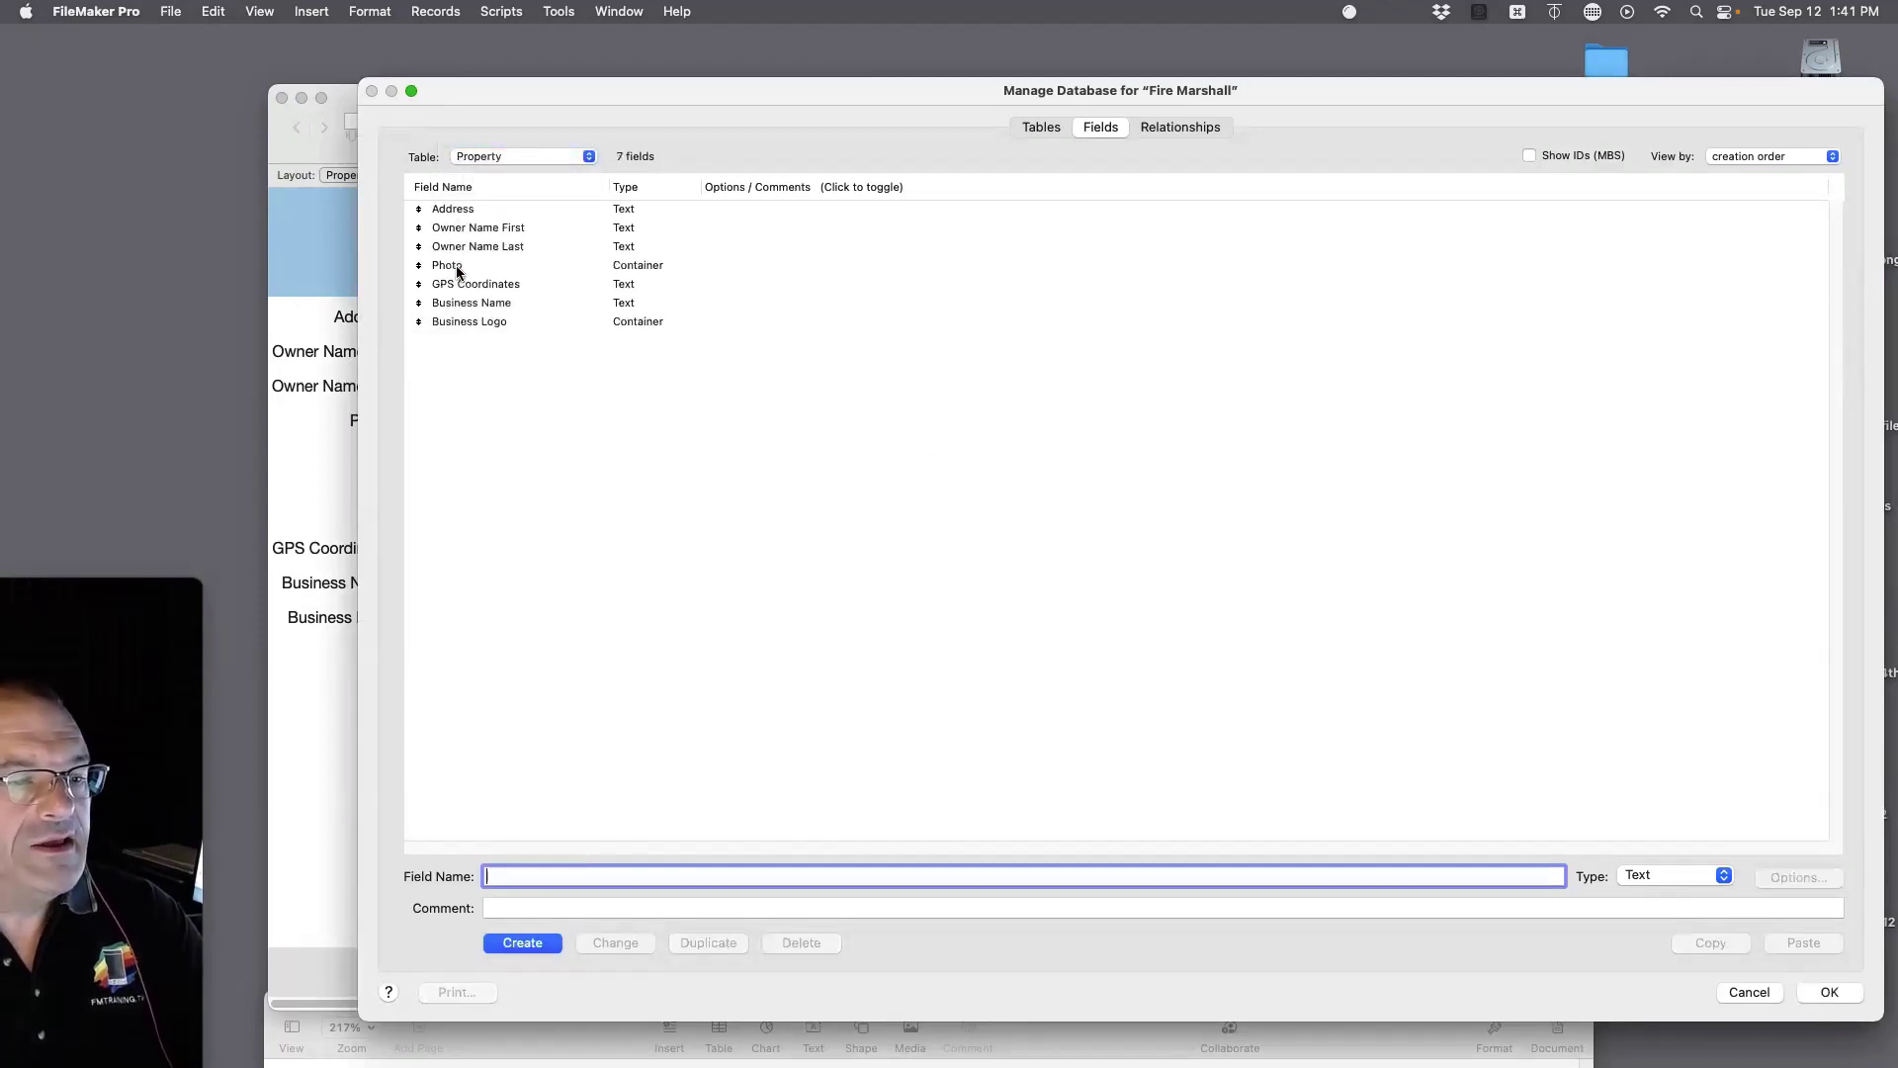
left_click(456, 305)
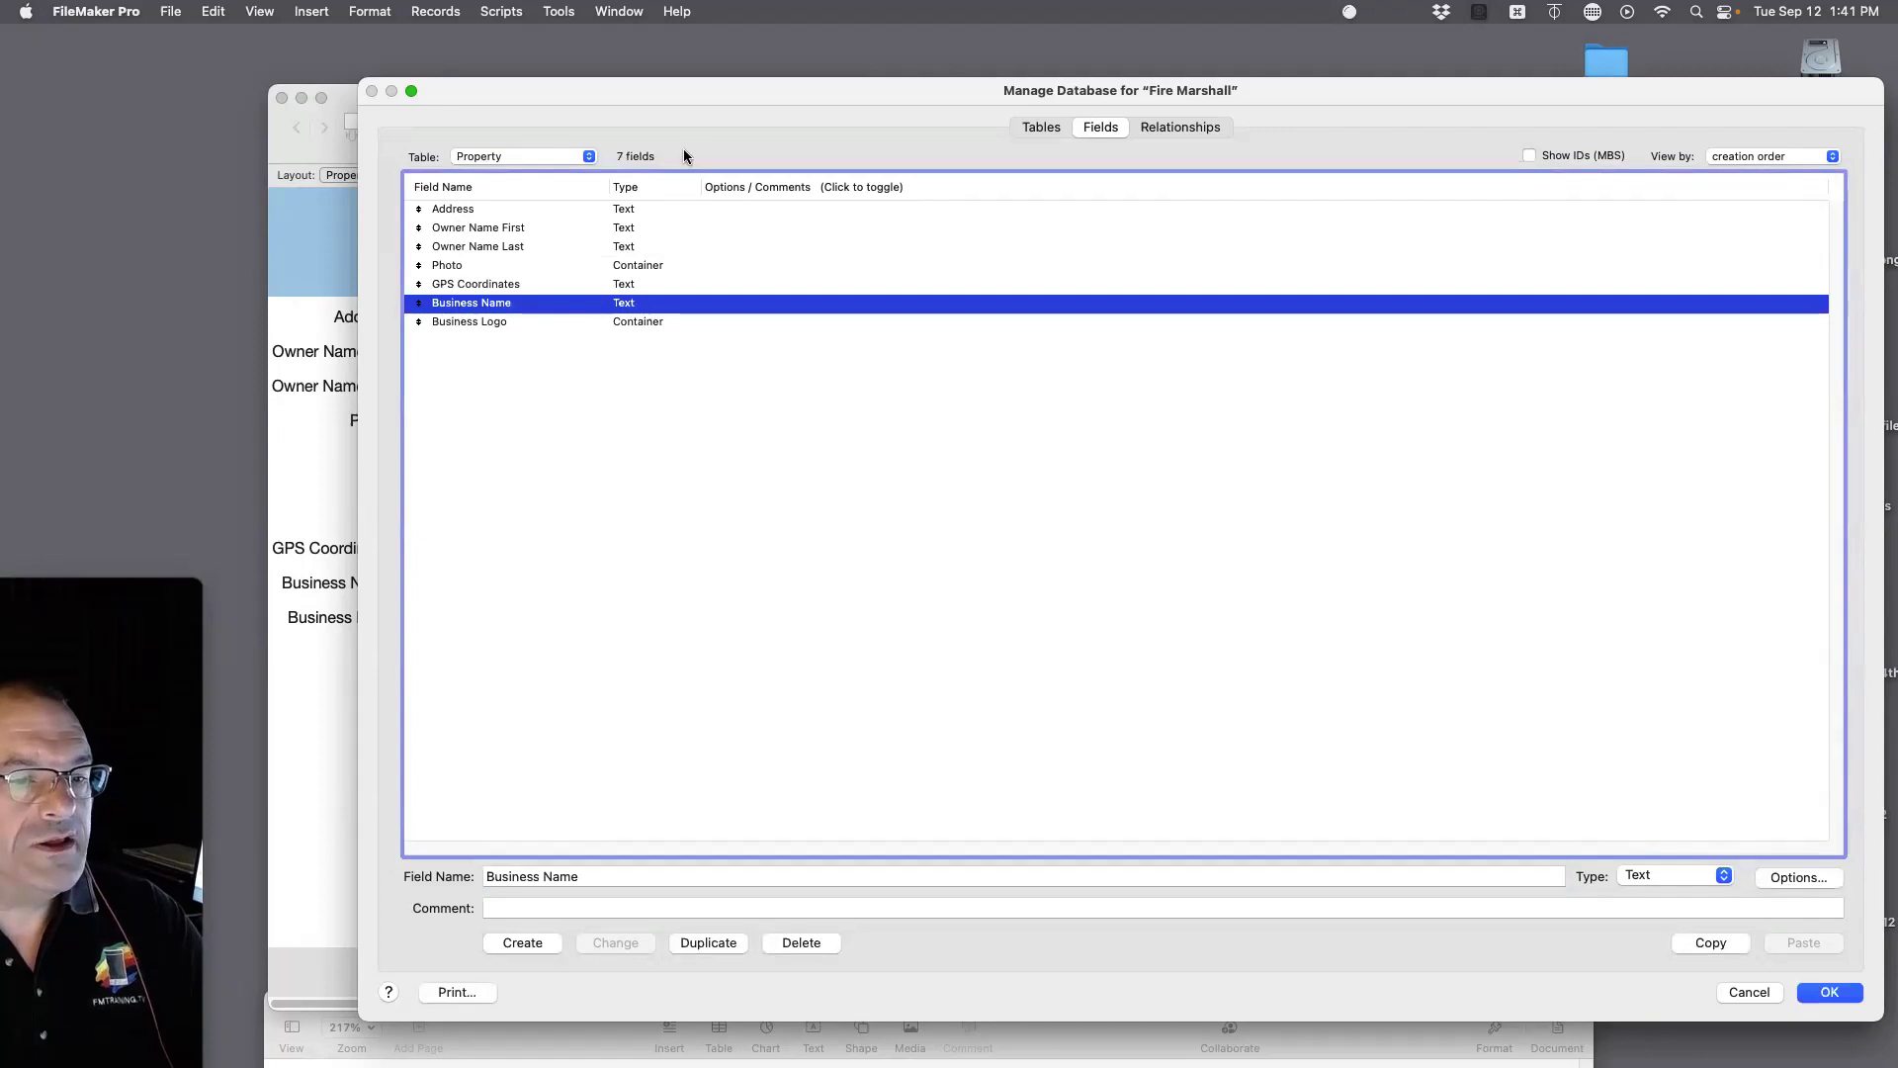
Step: Return to the Inspections field list and check the file's three tables
left_click(556, 158)
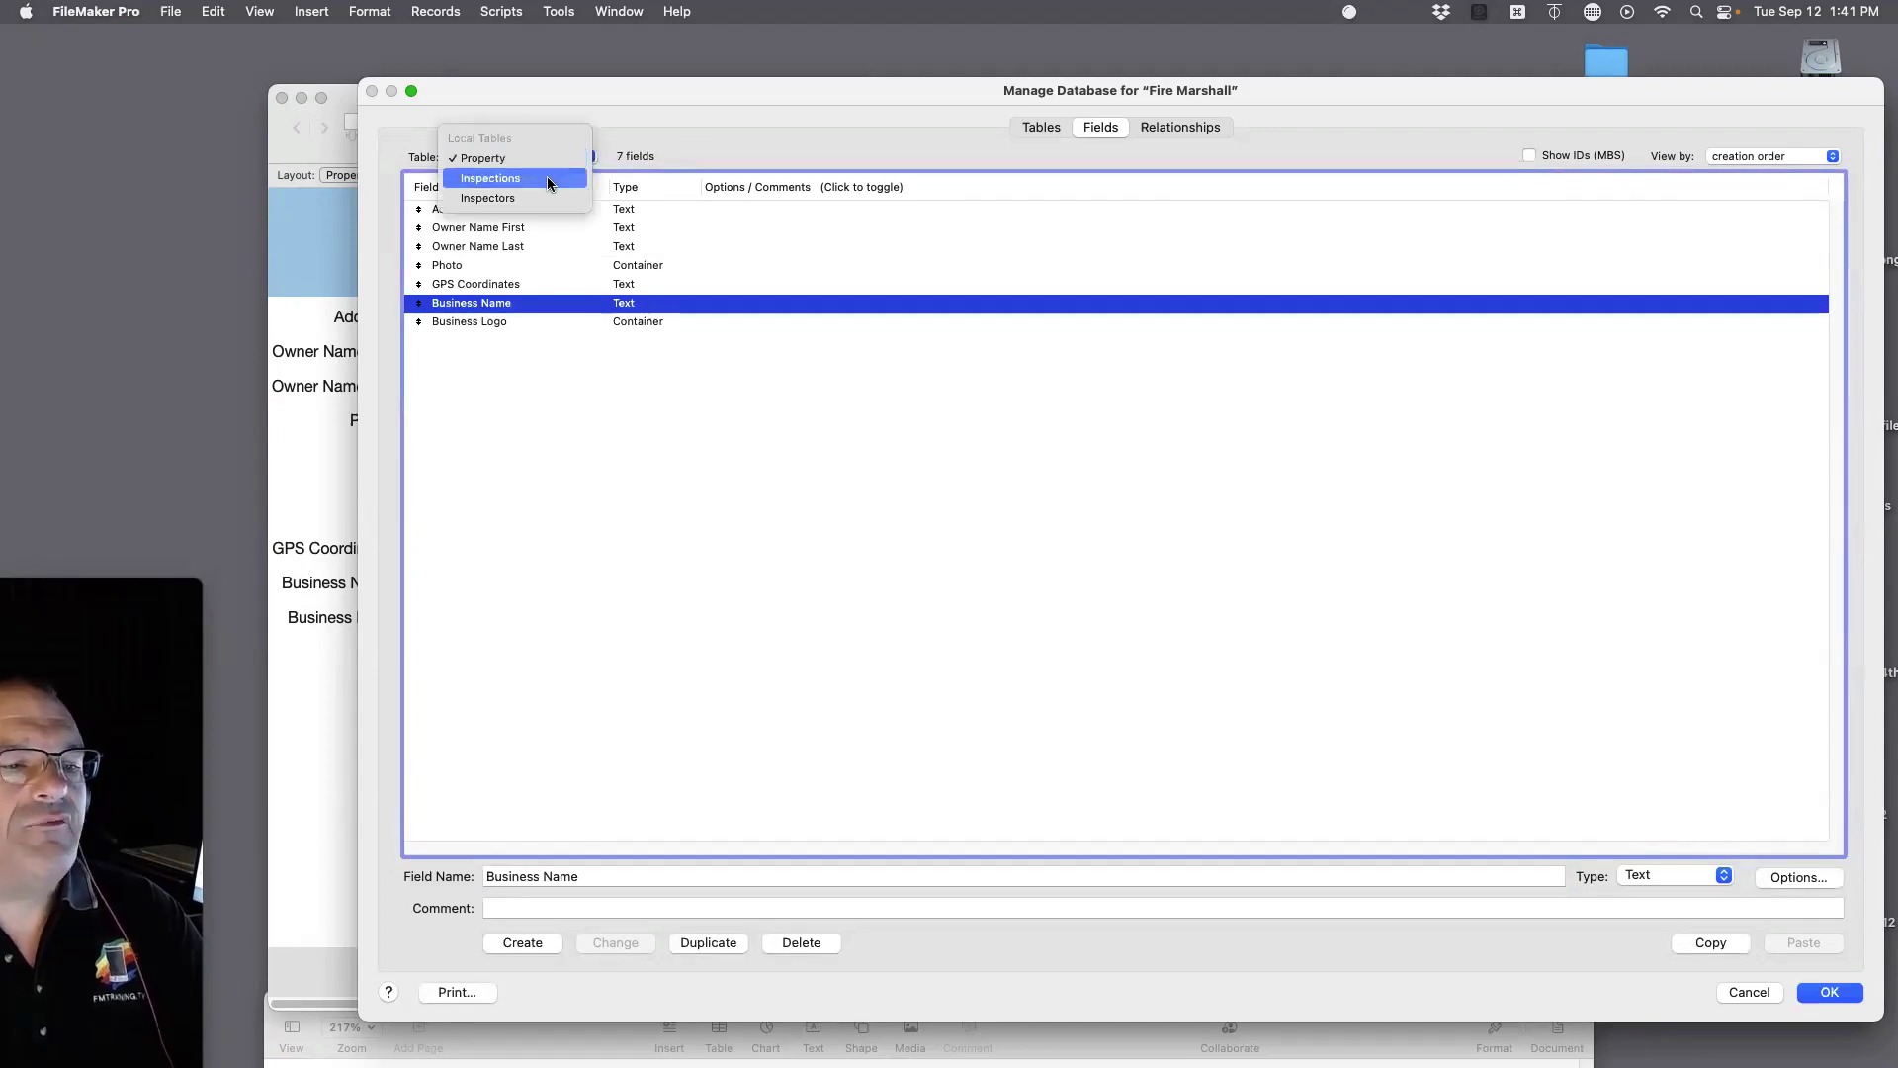
left_click(549, 179)
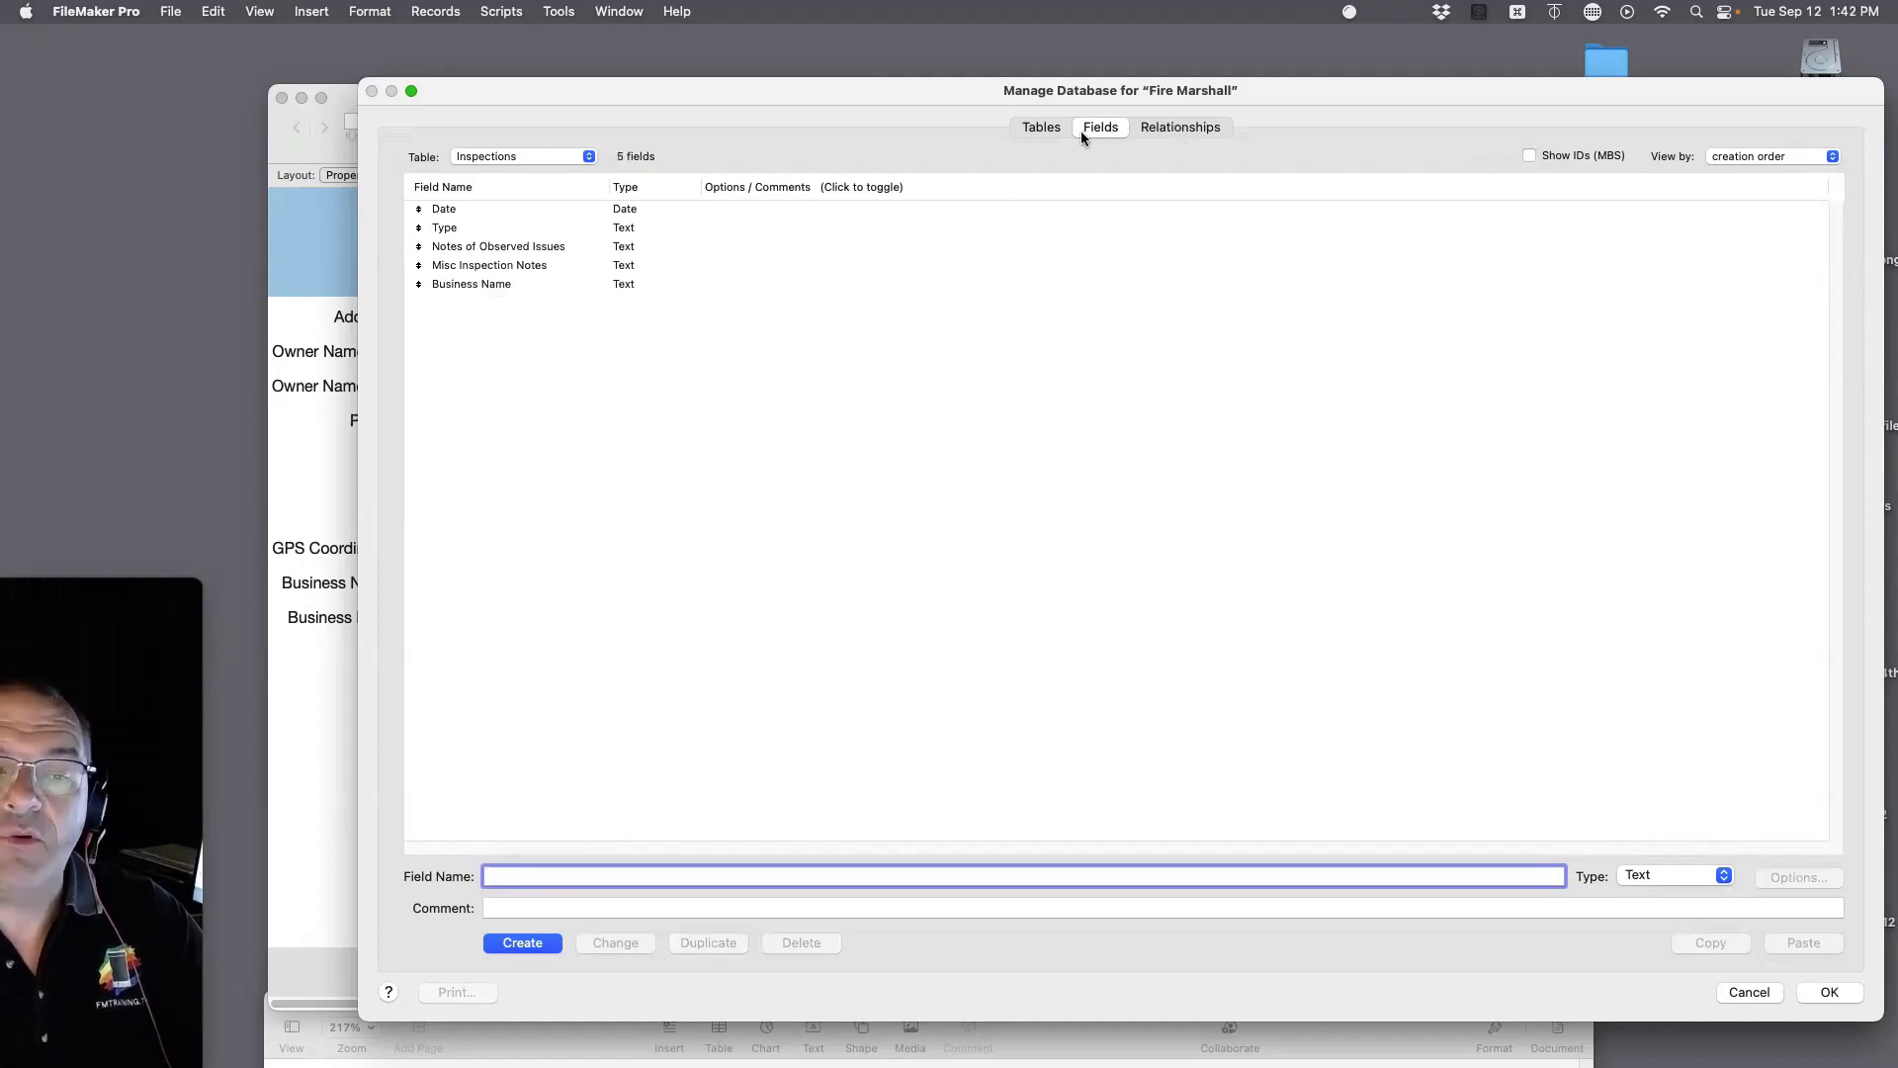
left_click(1046, 126)
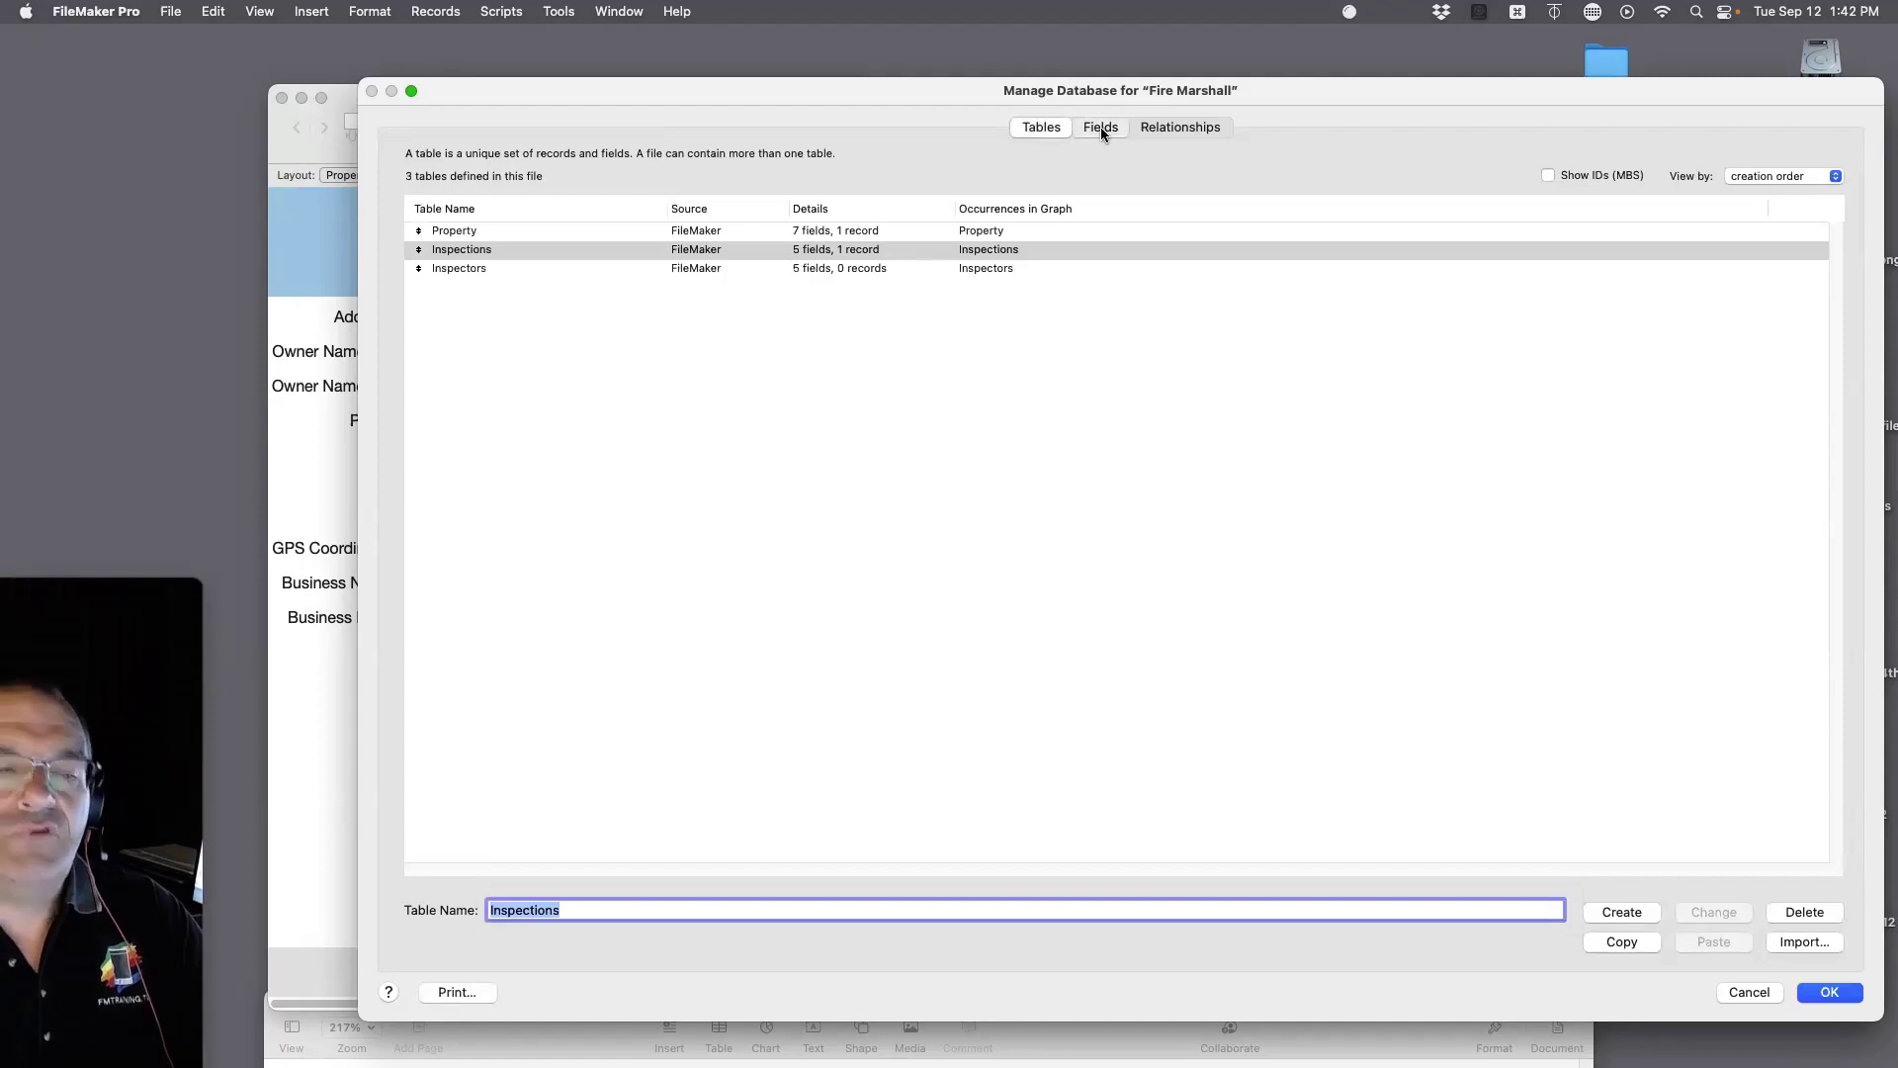
left_click(1100, 126)
Step: Arrange the Property and Inspections boxes, link their Business Name fields, and click OK
left_click(1208, 133)
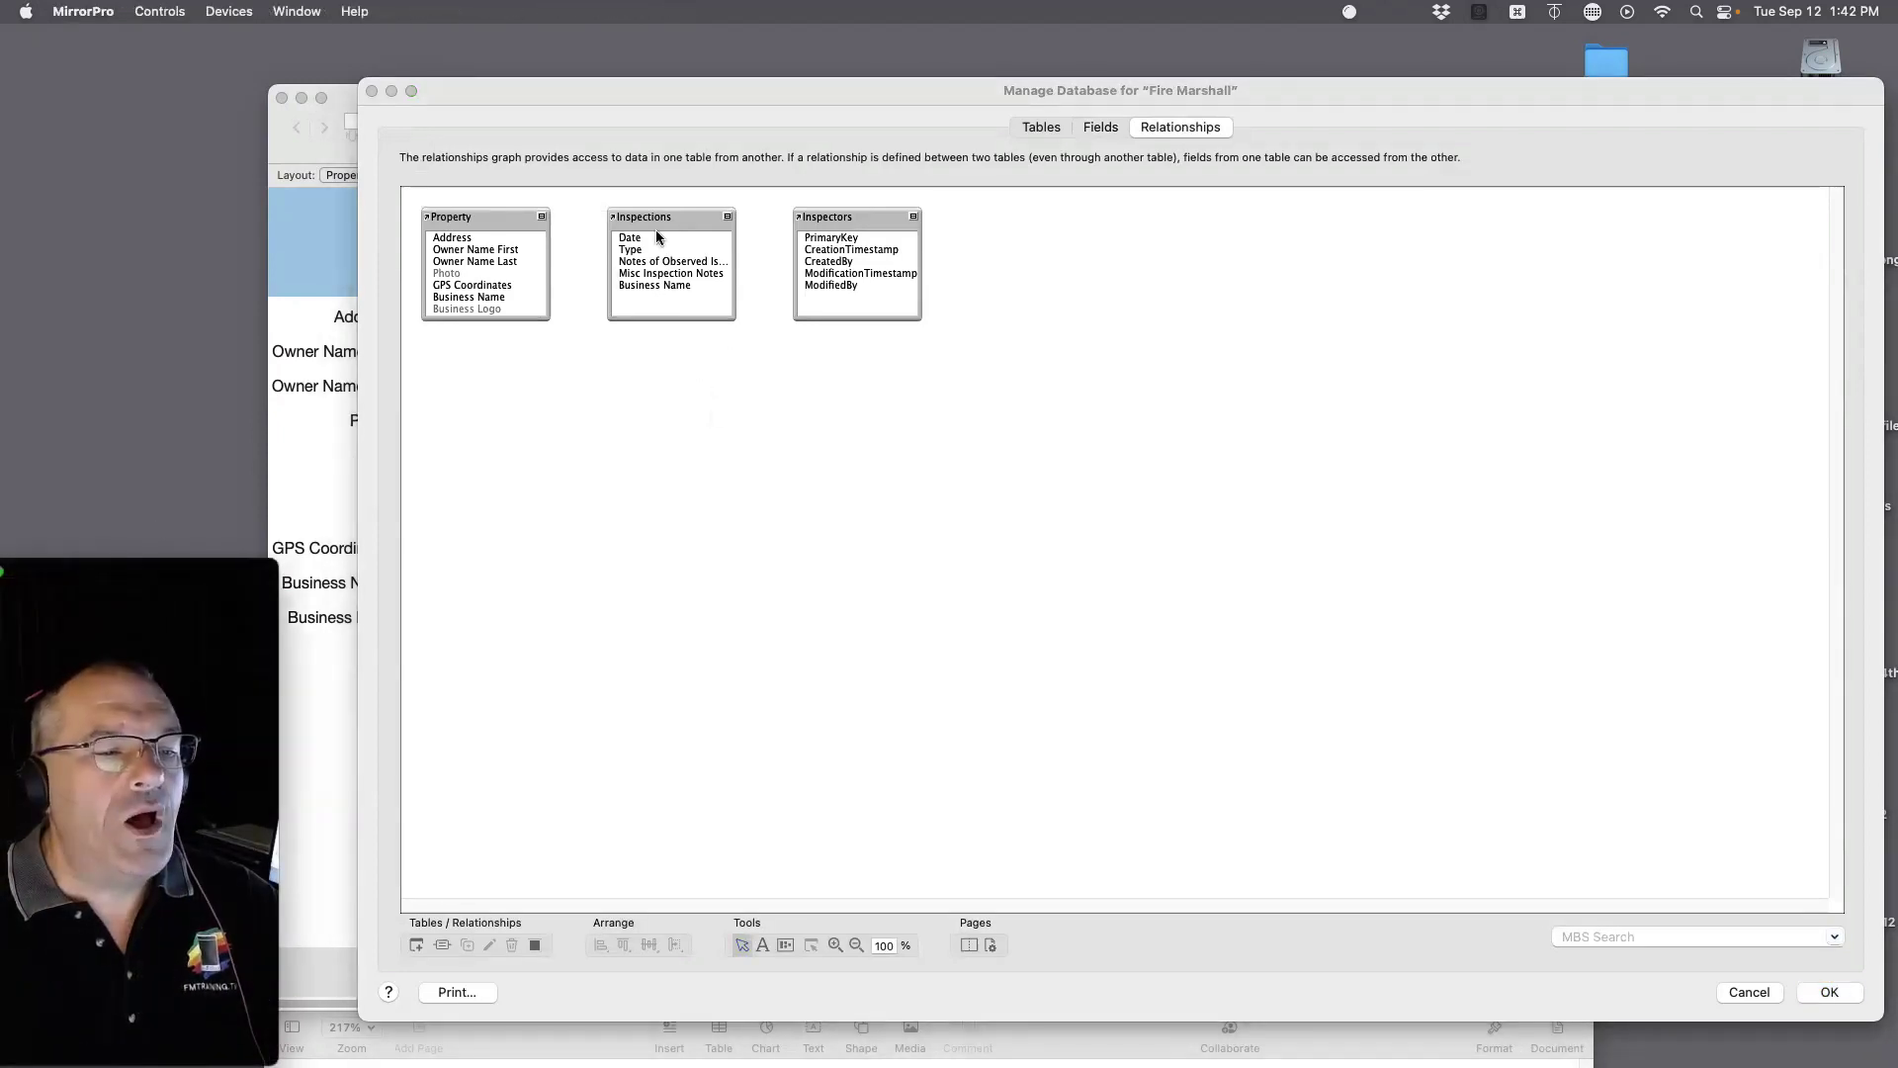
left_click_drag(677, 217, 682, 431)
left_click_drag(740, 534, 809, 677)
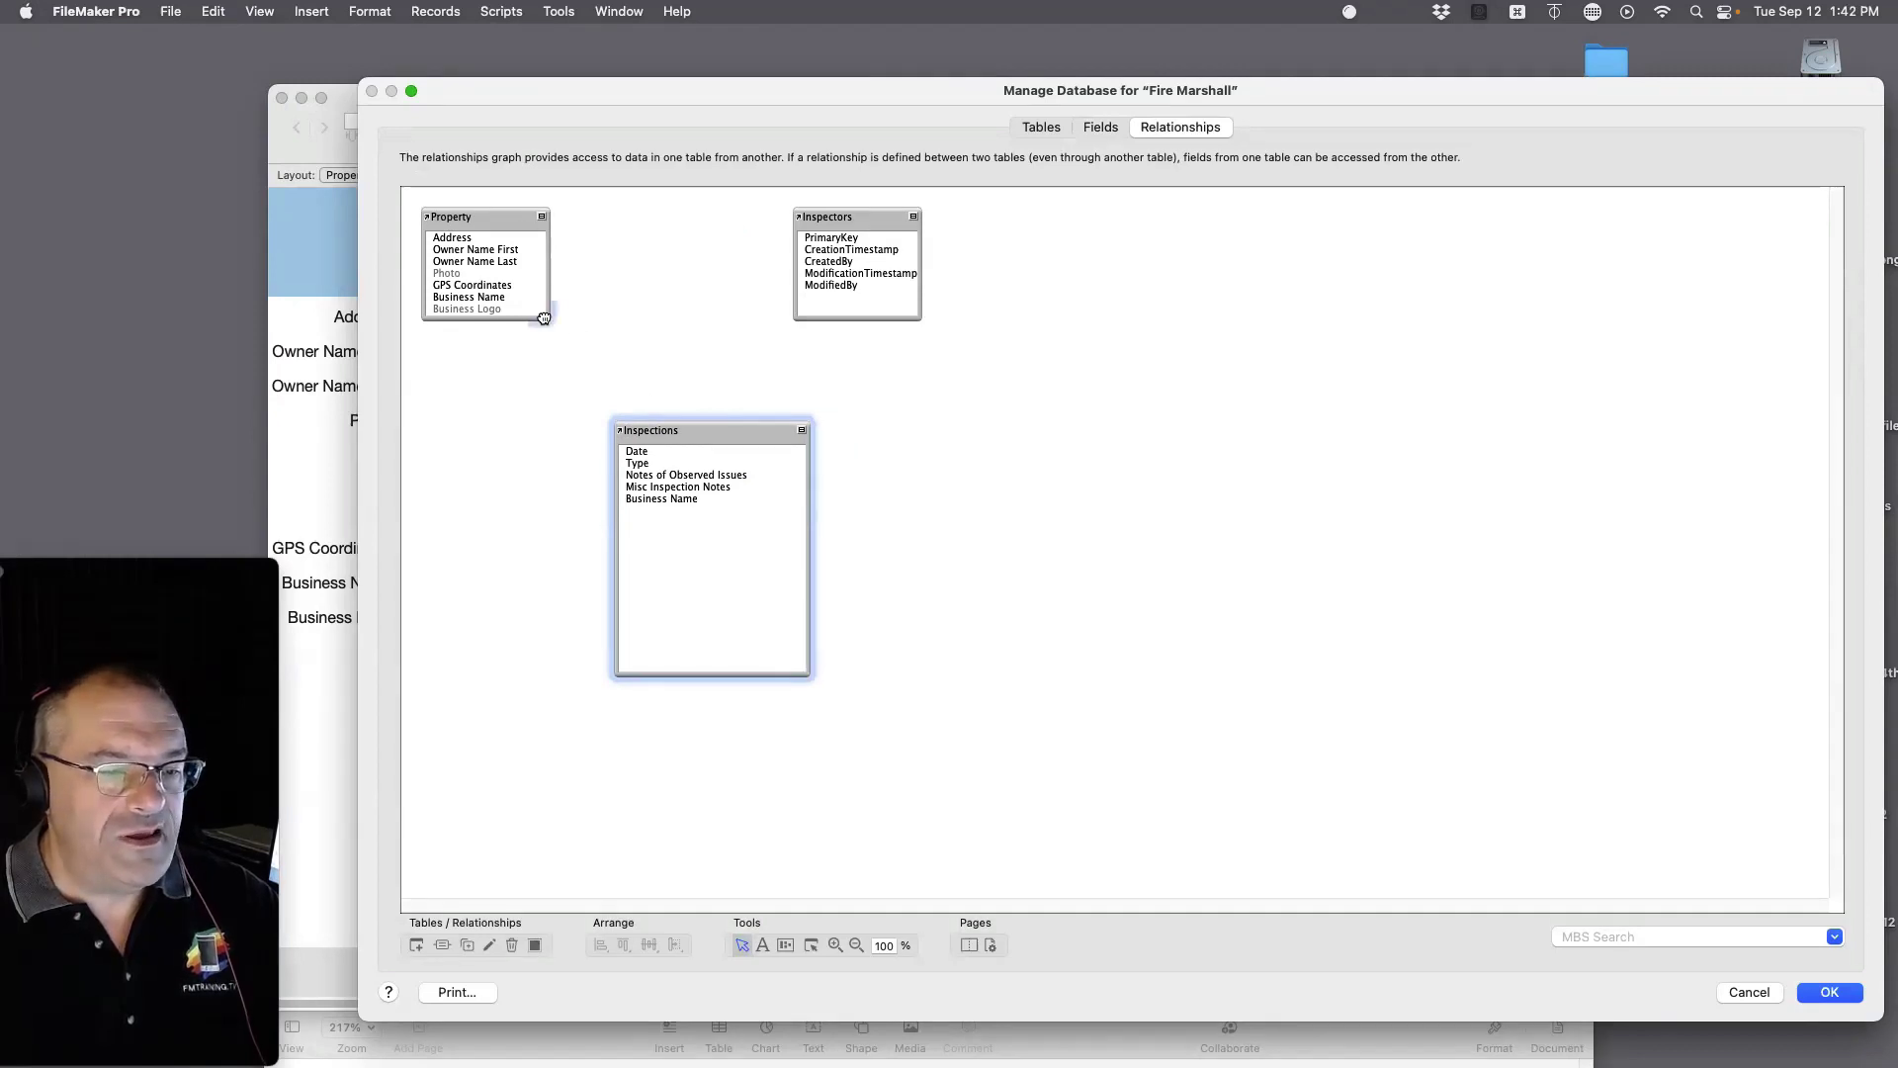
left_click_drag(533, 316, 568, 413)
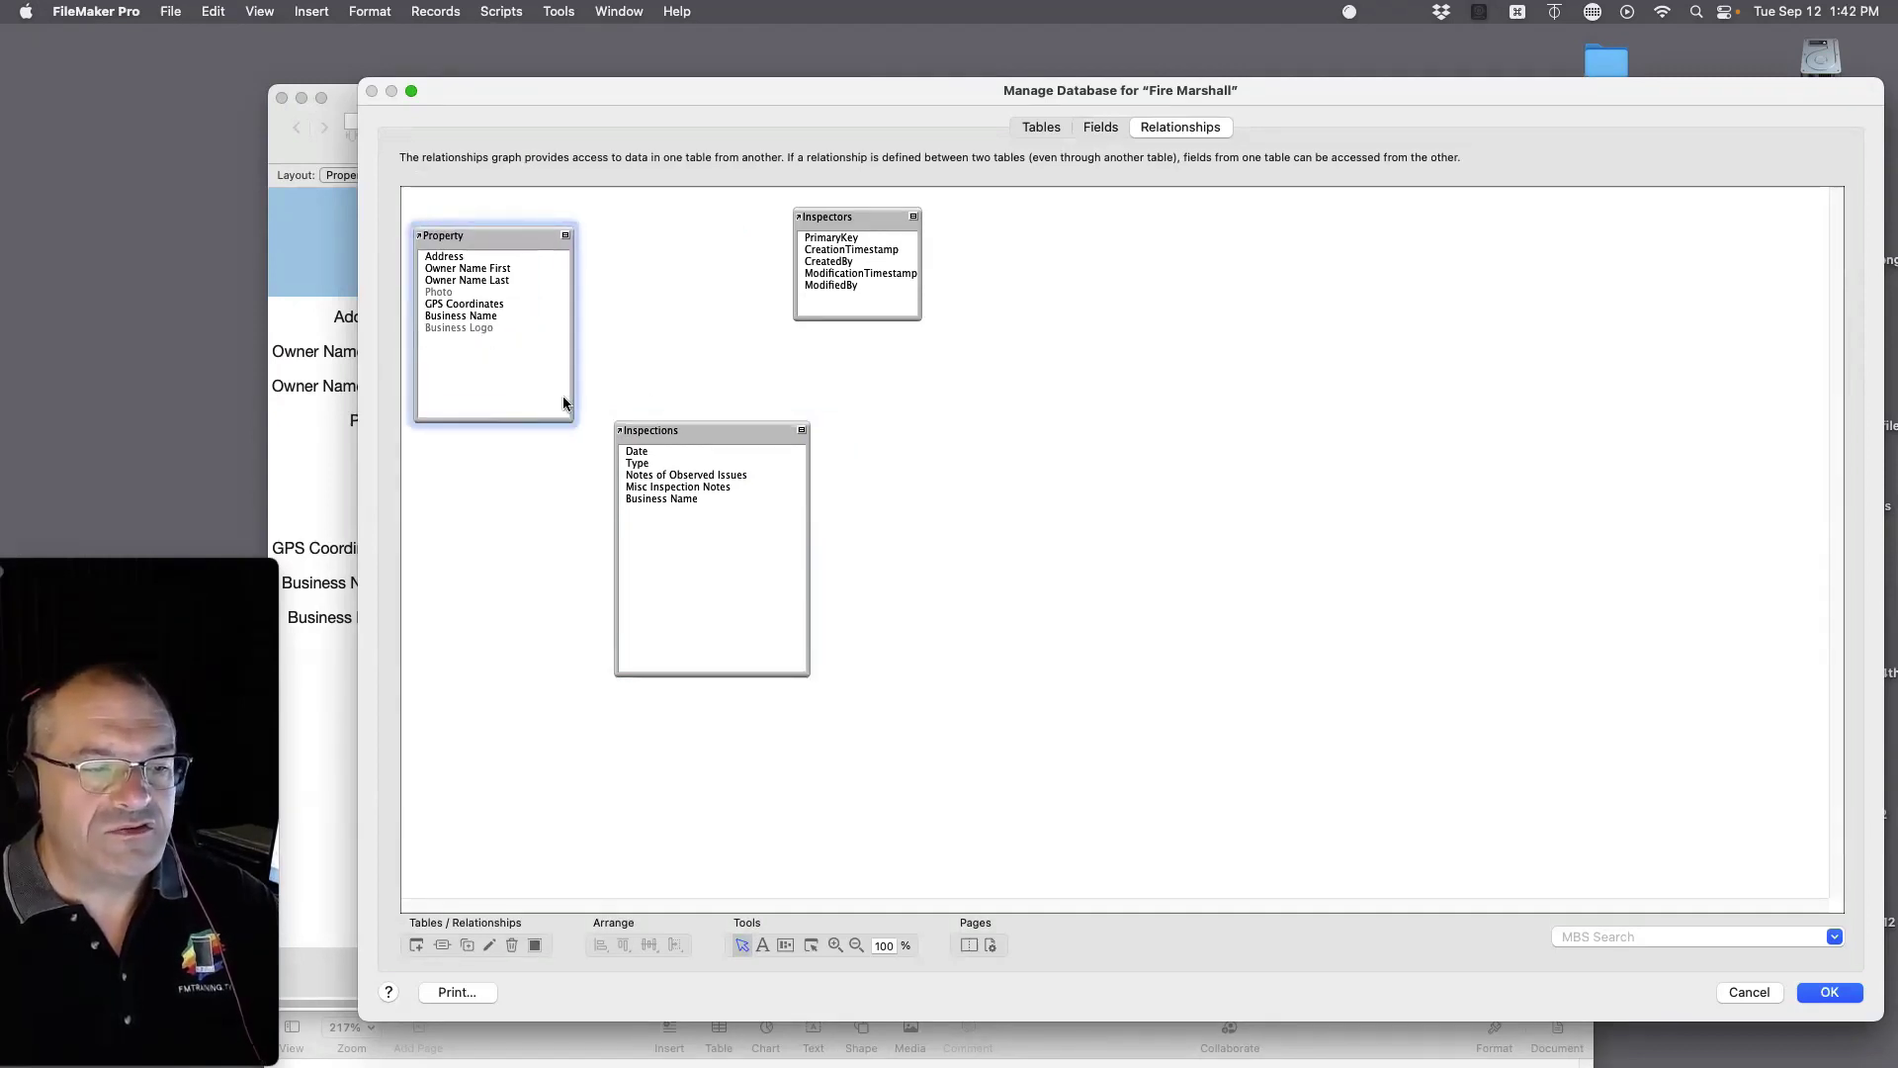
left_click_drag(708, 432, 811, 396)
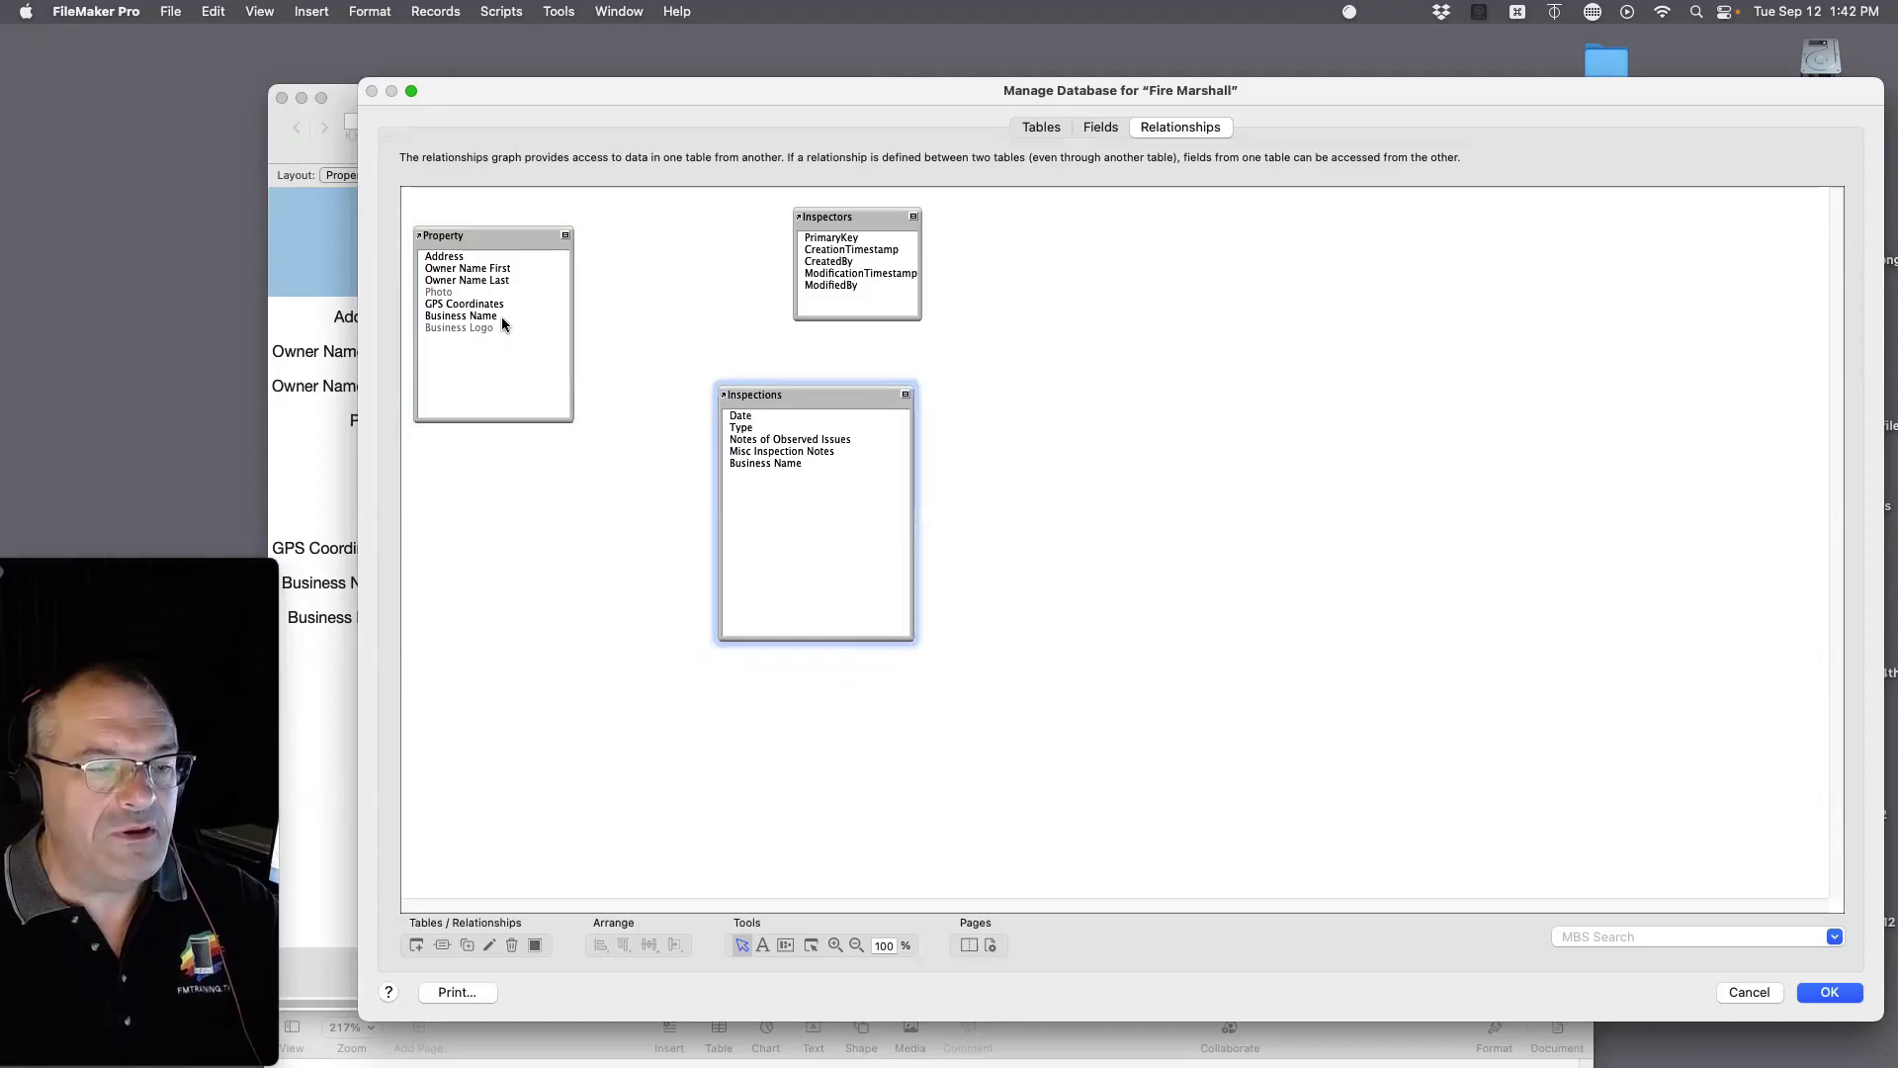
left_click_drag(499, 316, 740, 469)
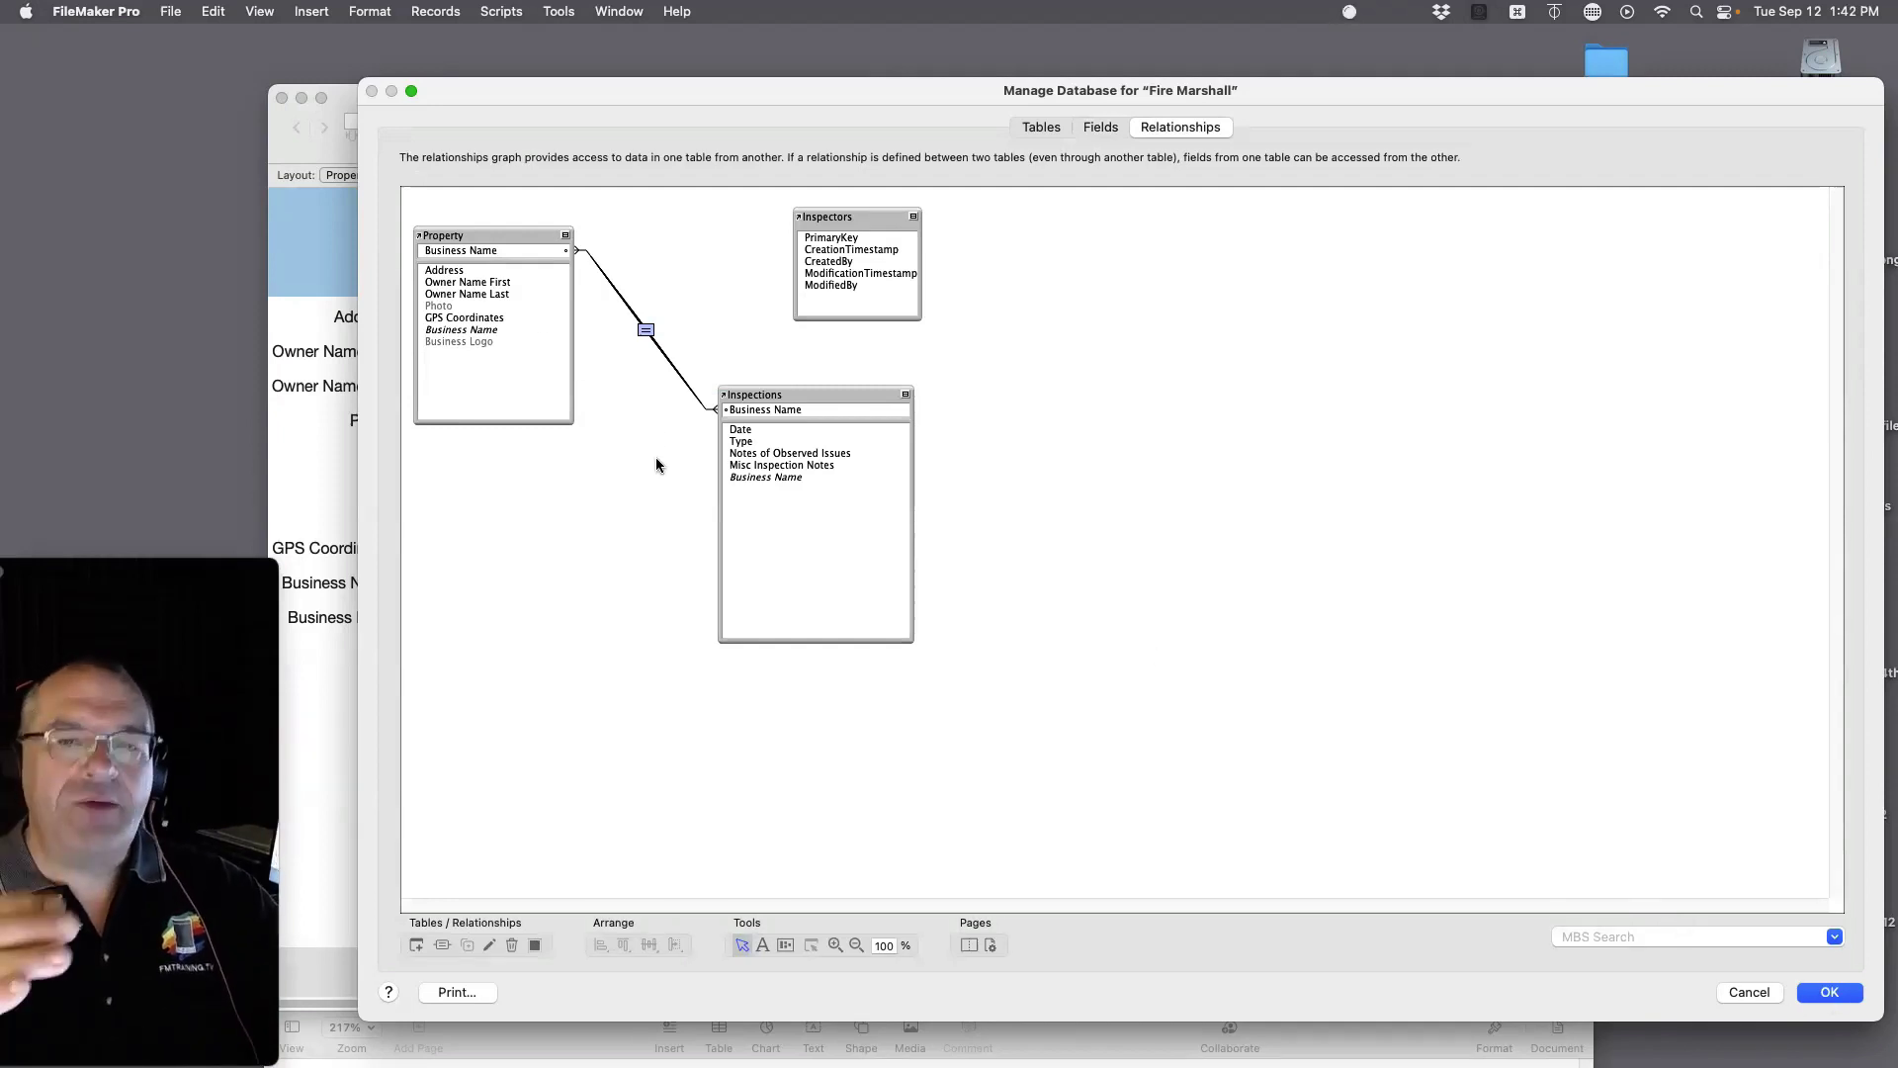
left_click(823, 393)
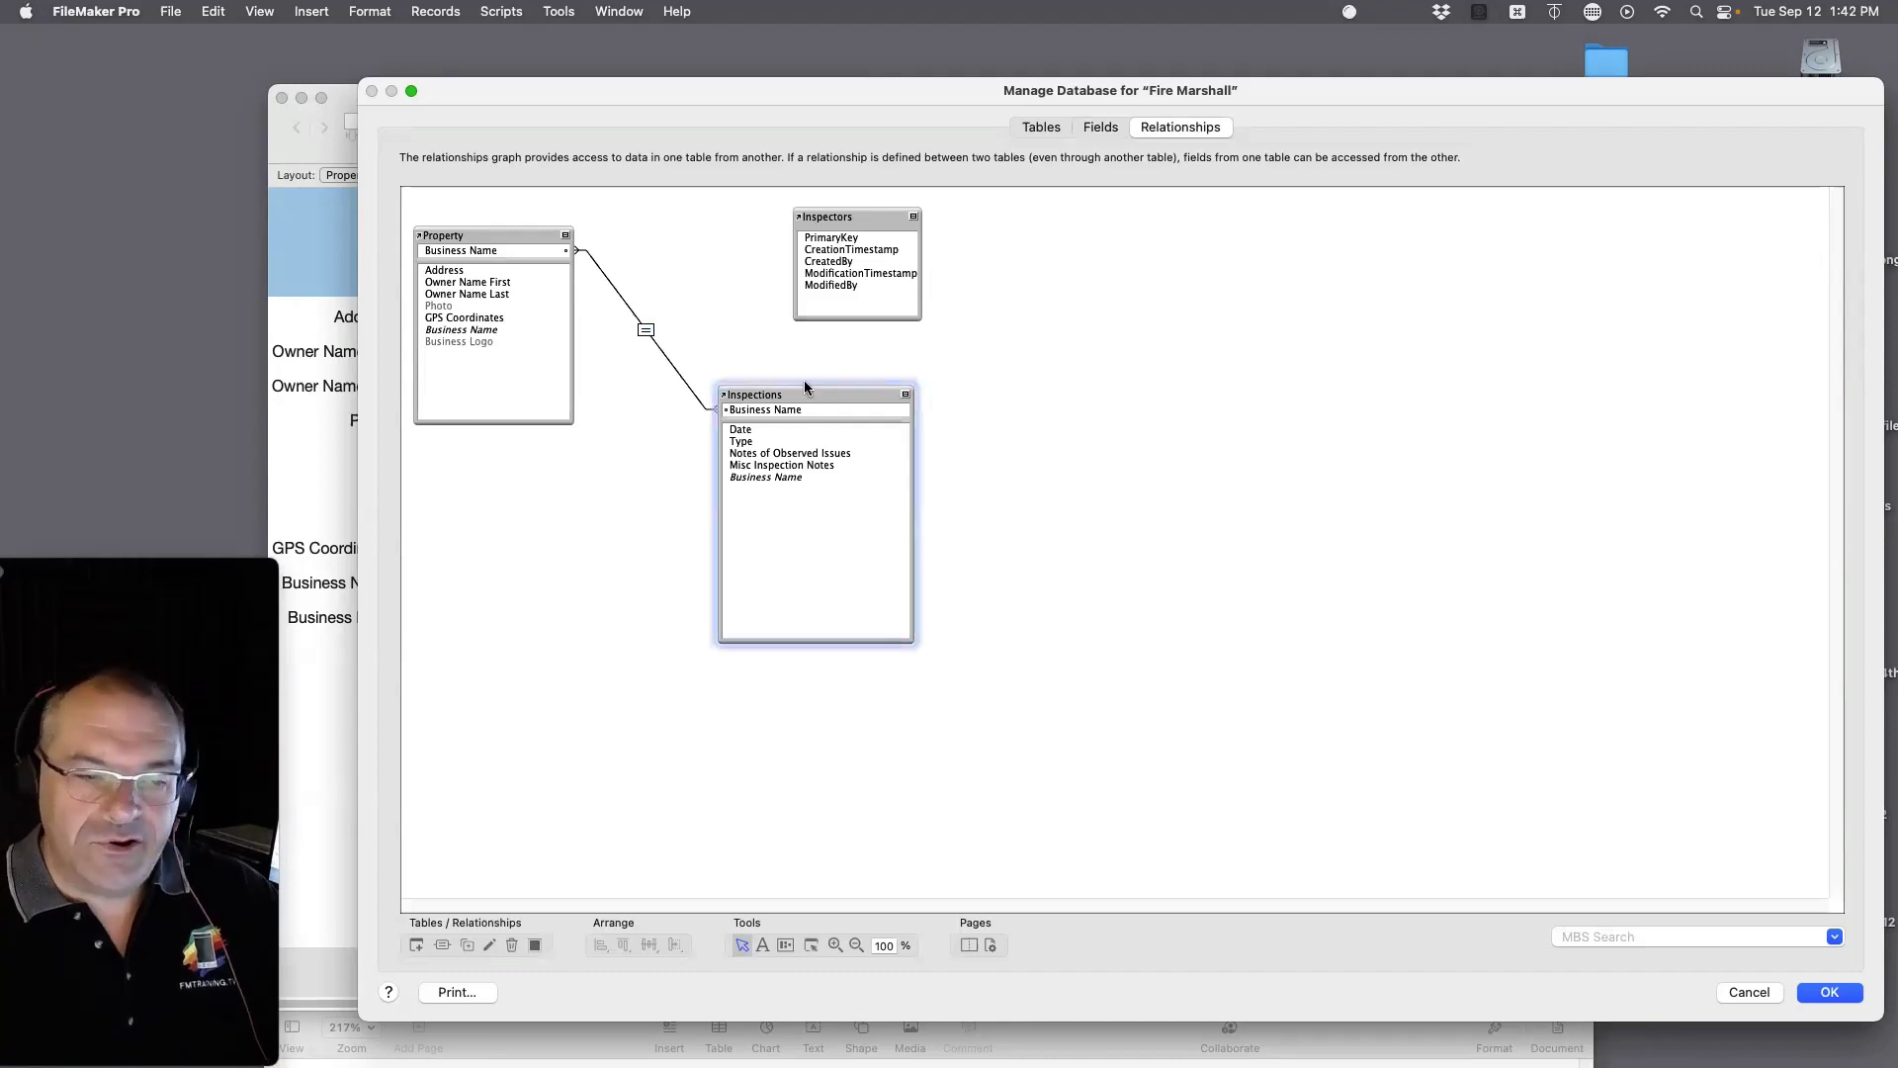
left_click_drag(467, 234, 500, 395)
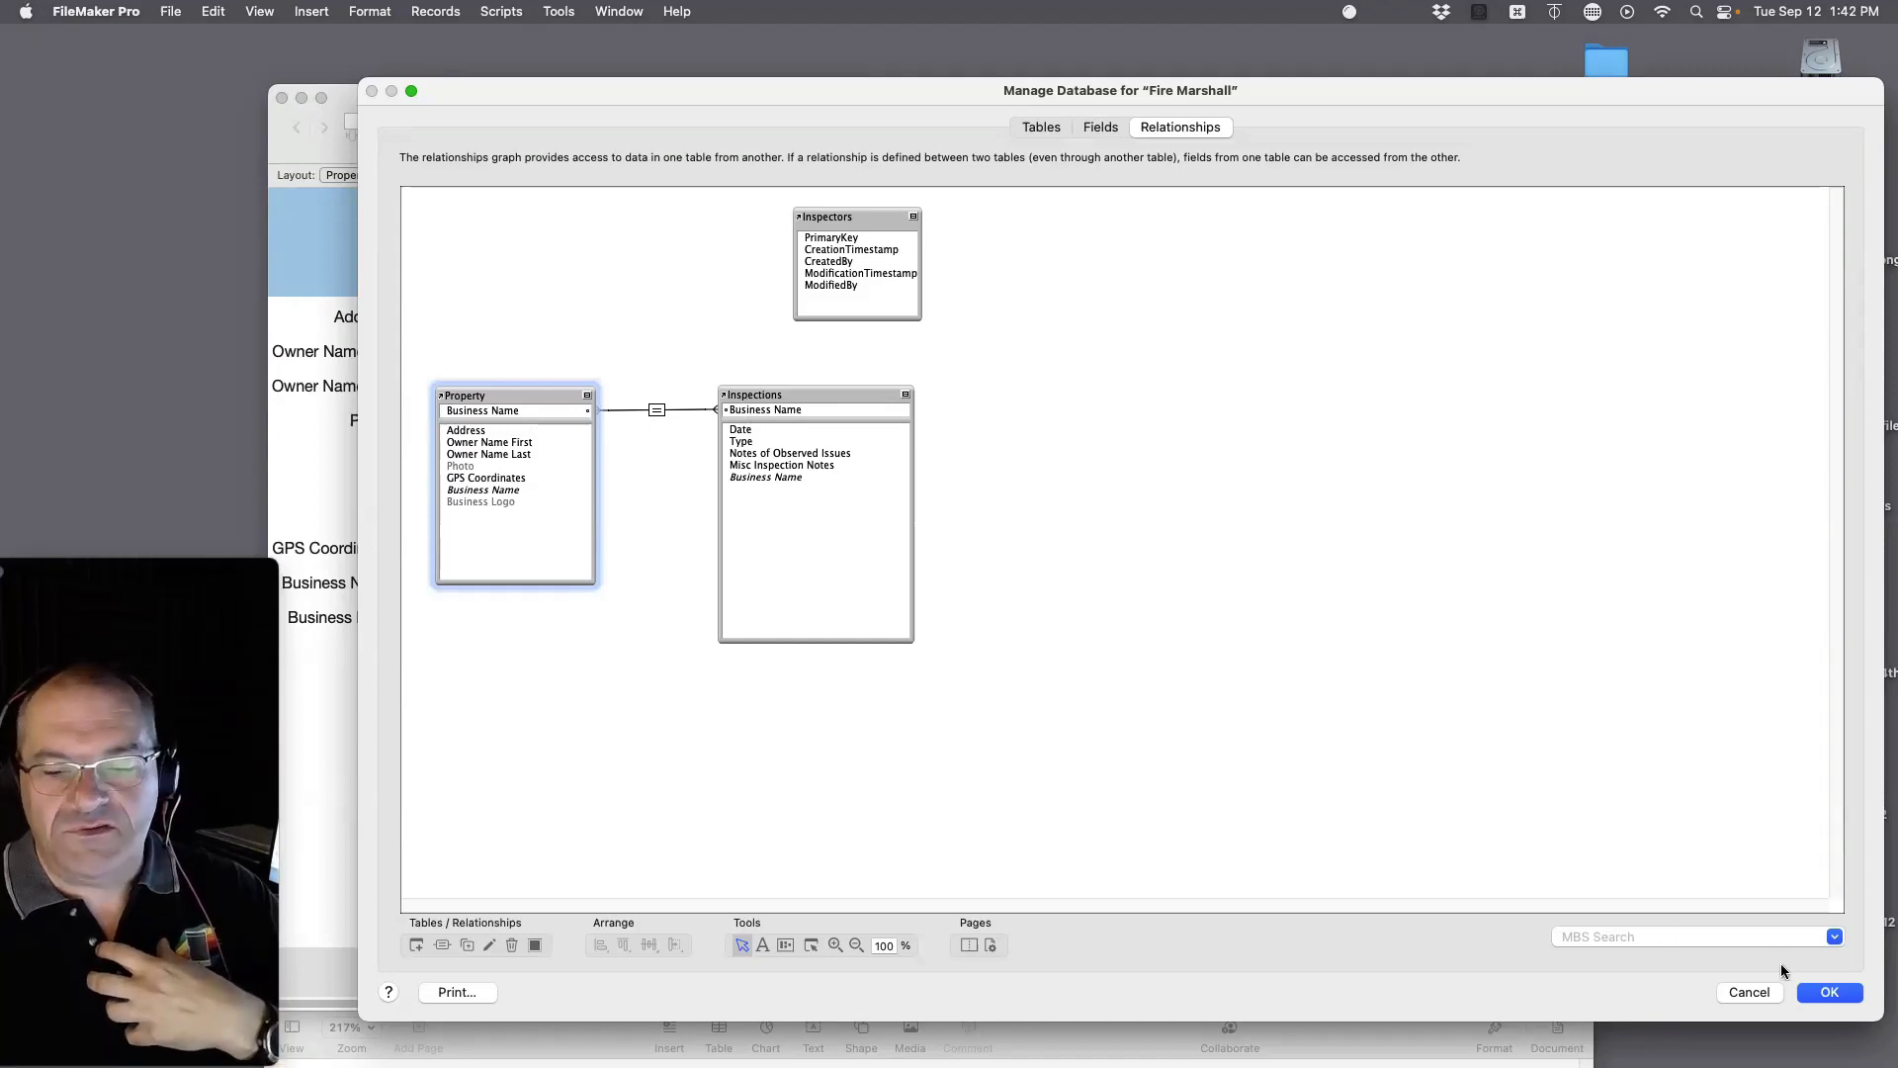
left_click(1829, 992)
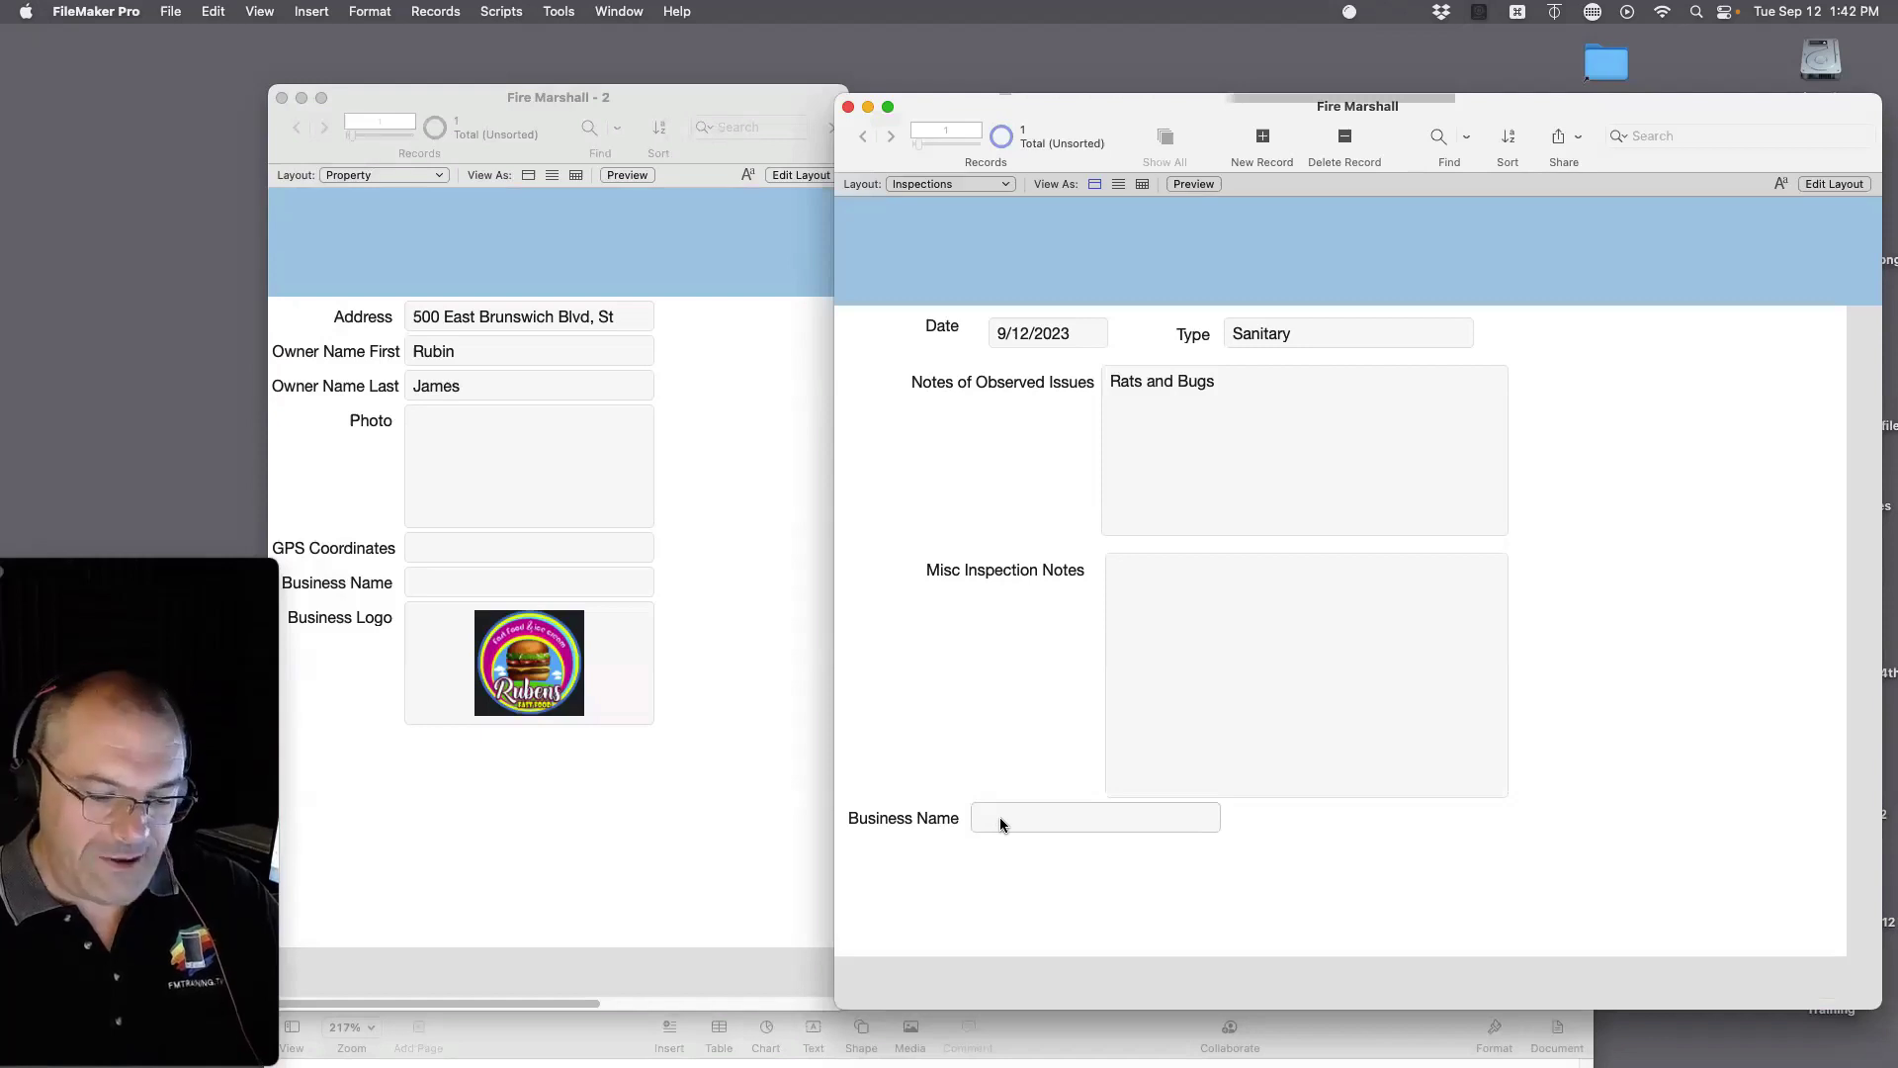
Step: Move the Business Name label and field to the top of the body, above Date
key("super+l")
left_click(739, 823)
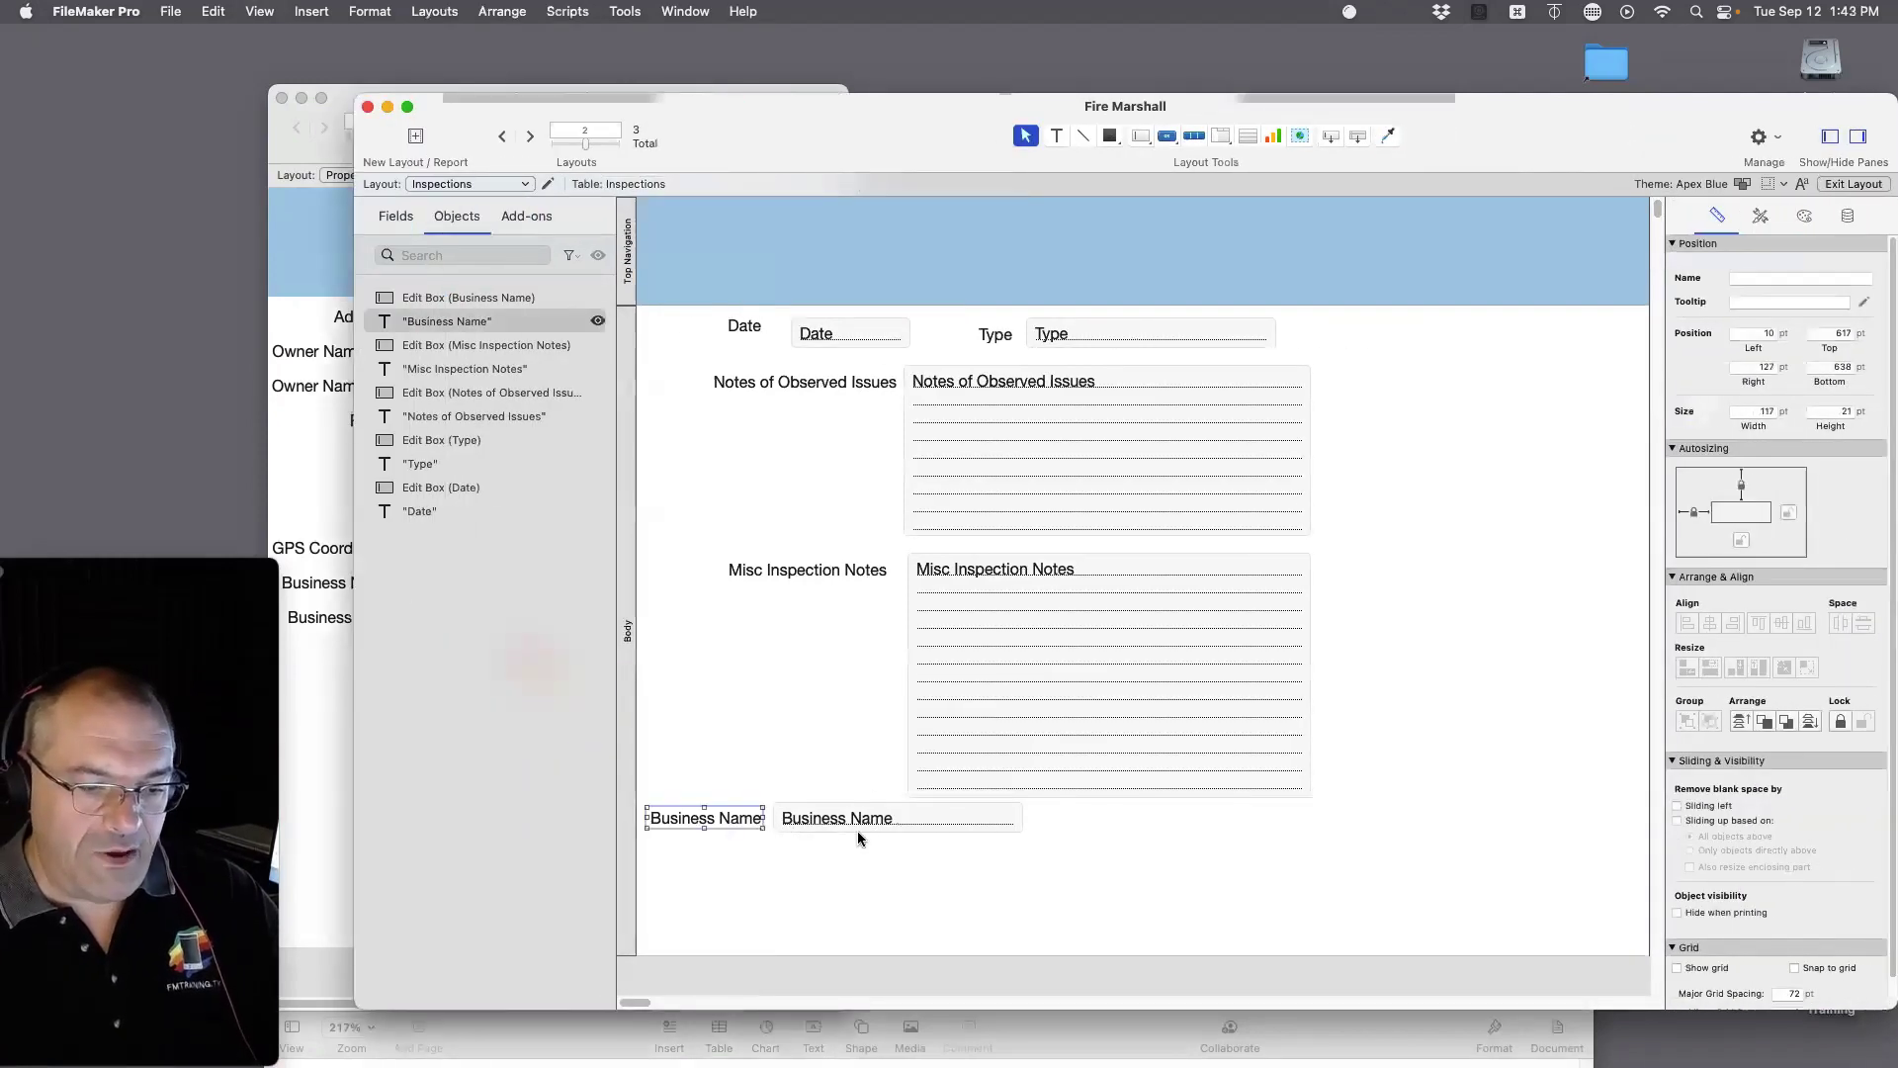
left_click(859, 838, "shift")
left_click_drag(736, 824, 819, 268)
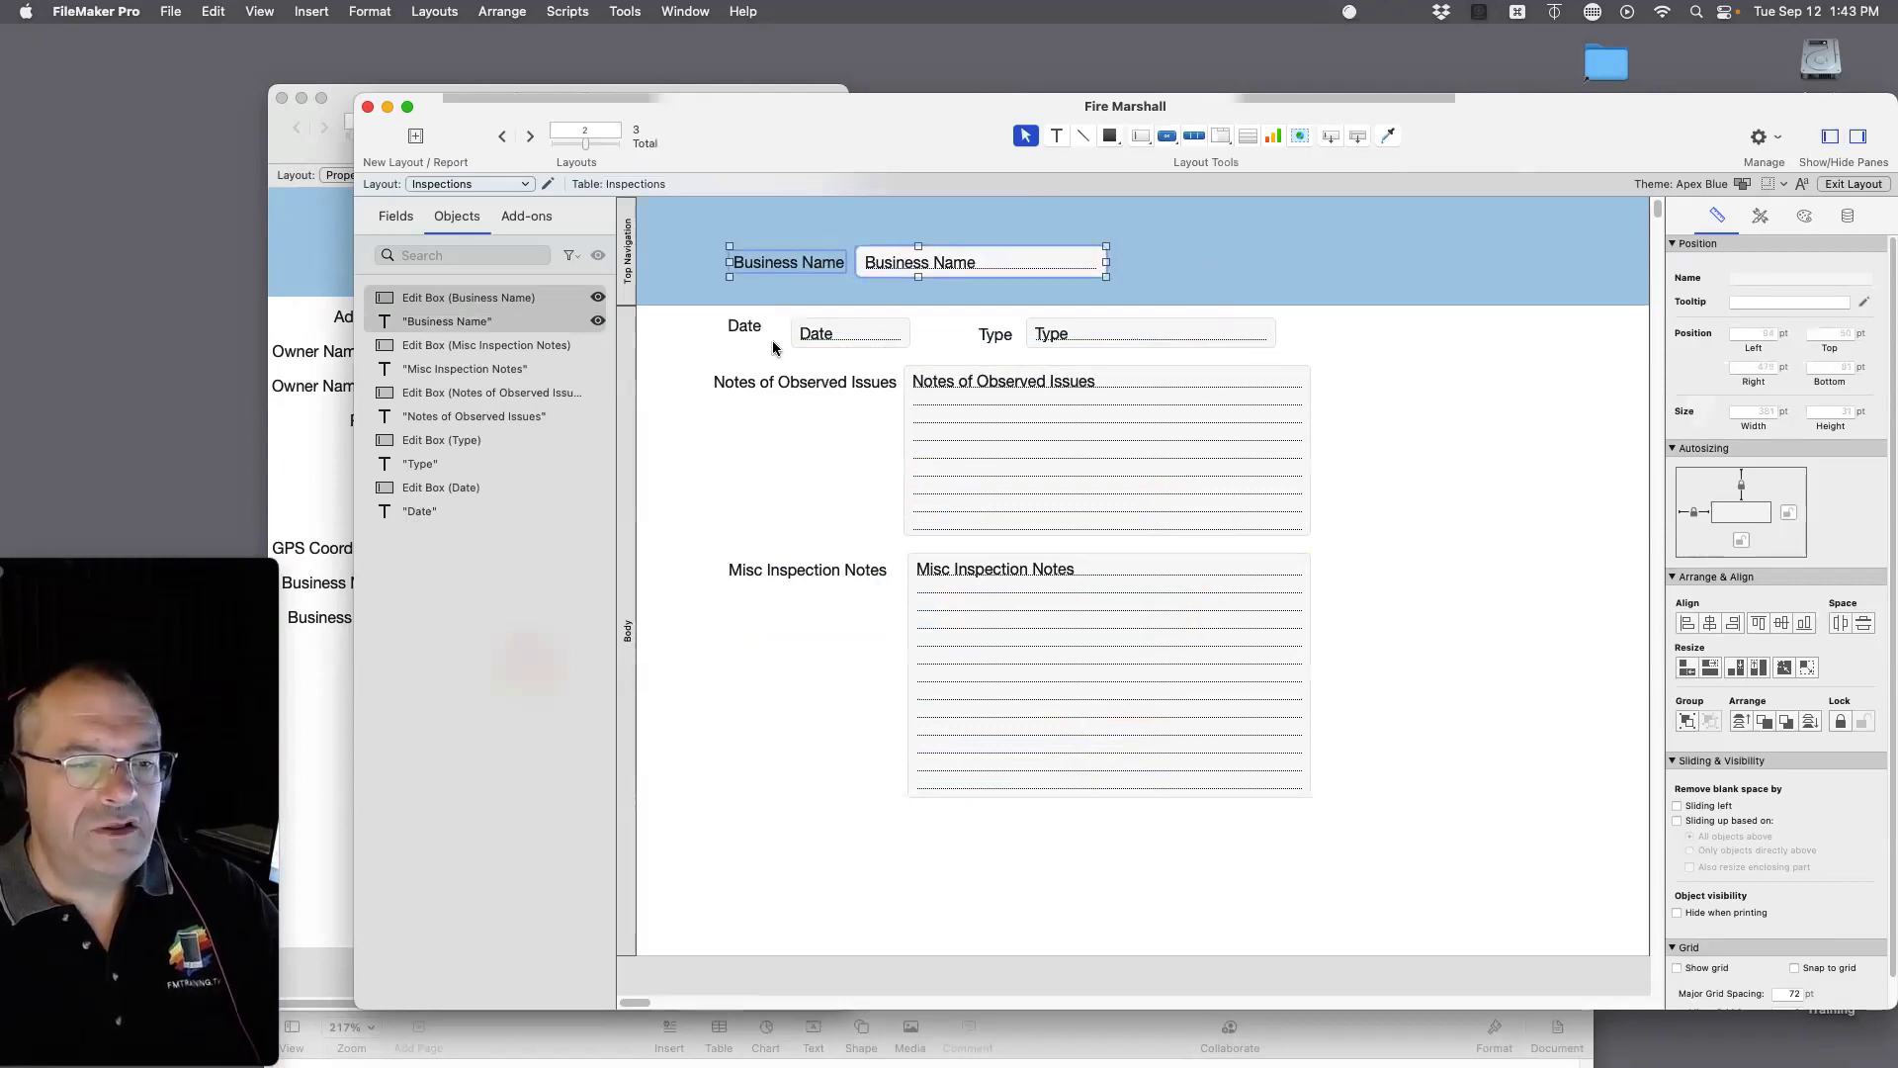
left_click_drag(697, 310, 1384, 842)
left_click_drag(741, 328, 746, 370)
left_click(787, 265)
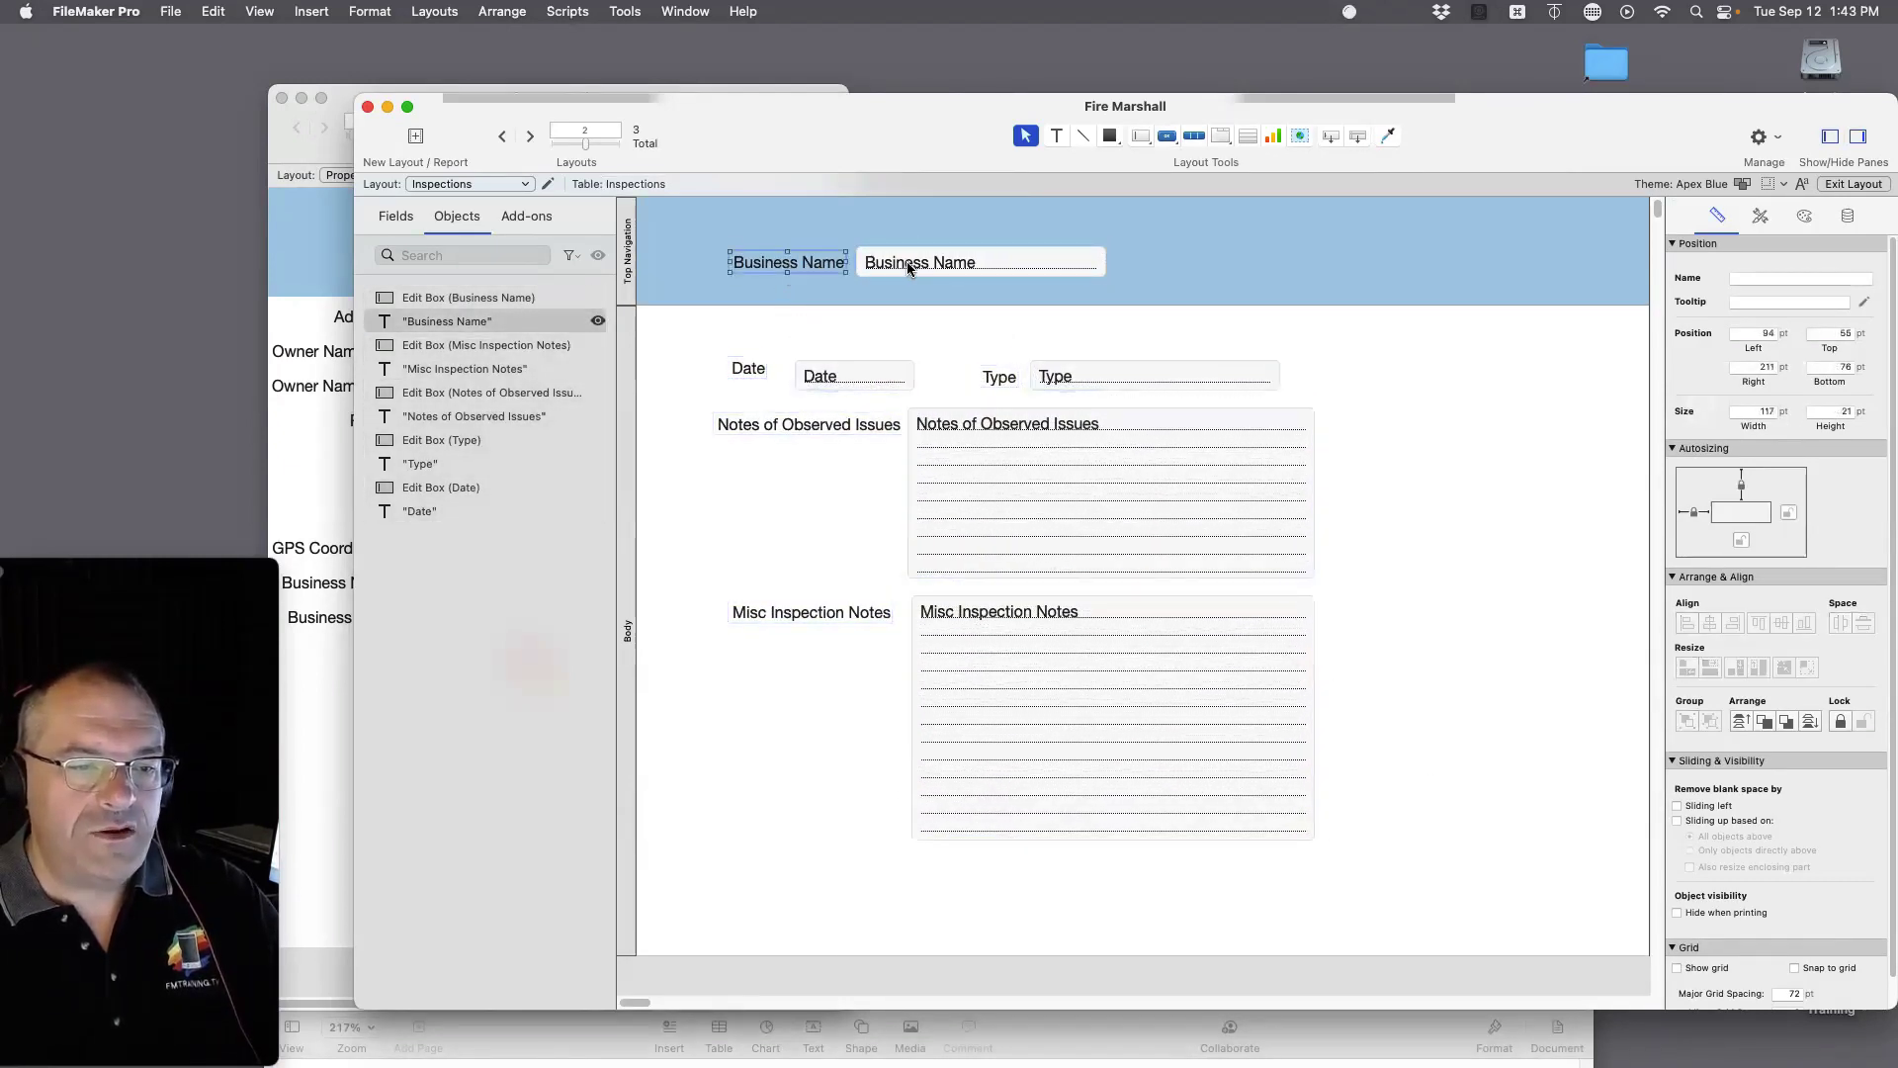
left_click(909, 269, "shift")
left_click_drag(910, 269, 909, 336)
Step: Delete the Top Navigation part and return to Browse mode
left_click(633, 282)
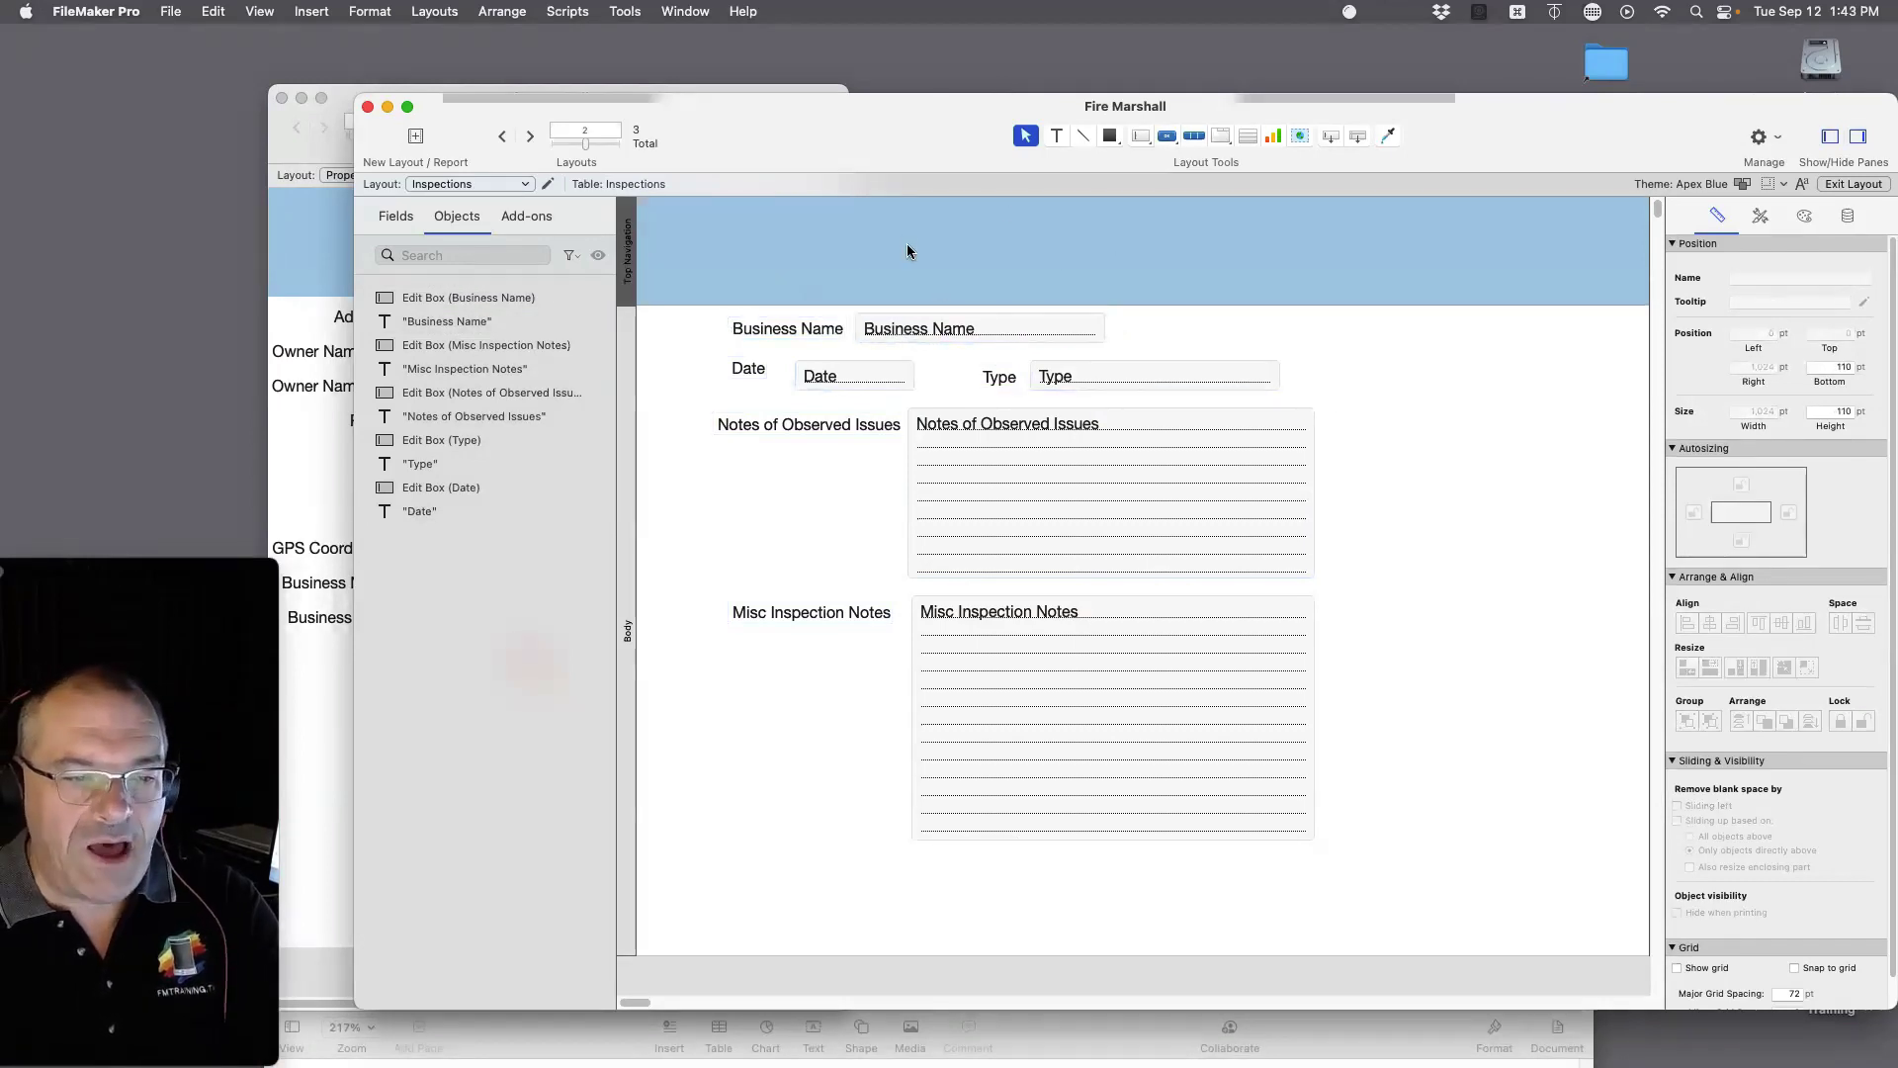
key("BackSpace")
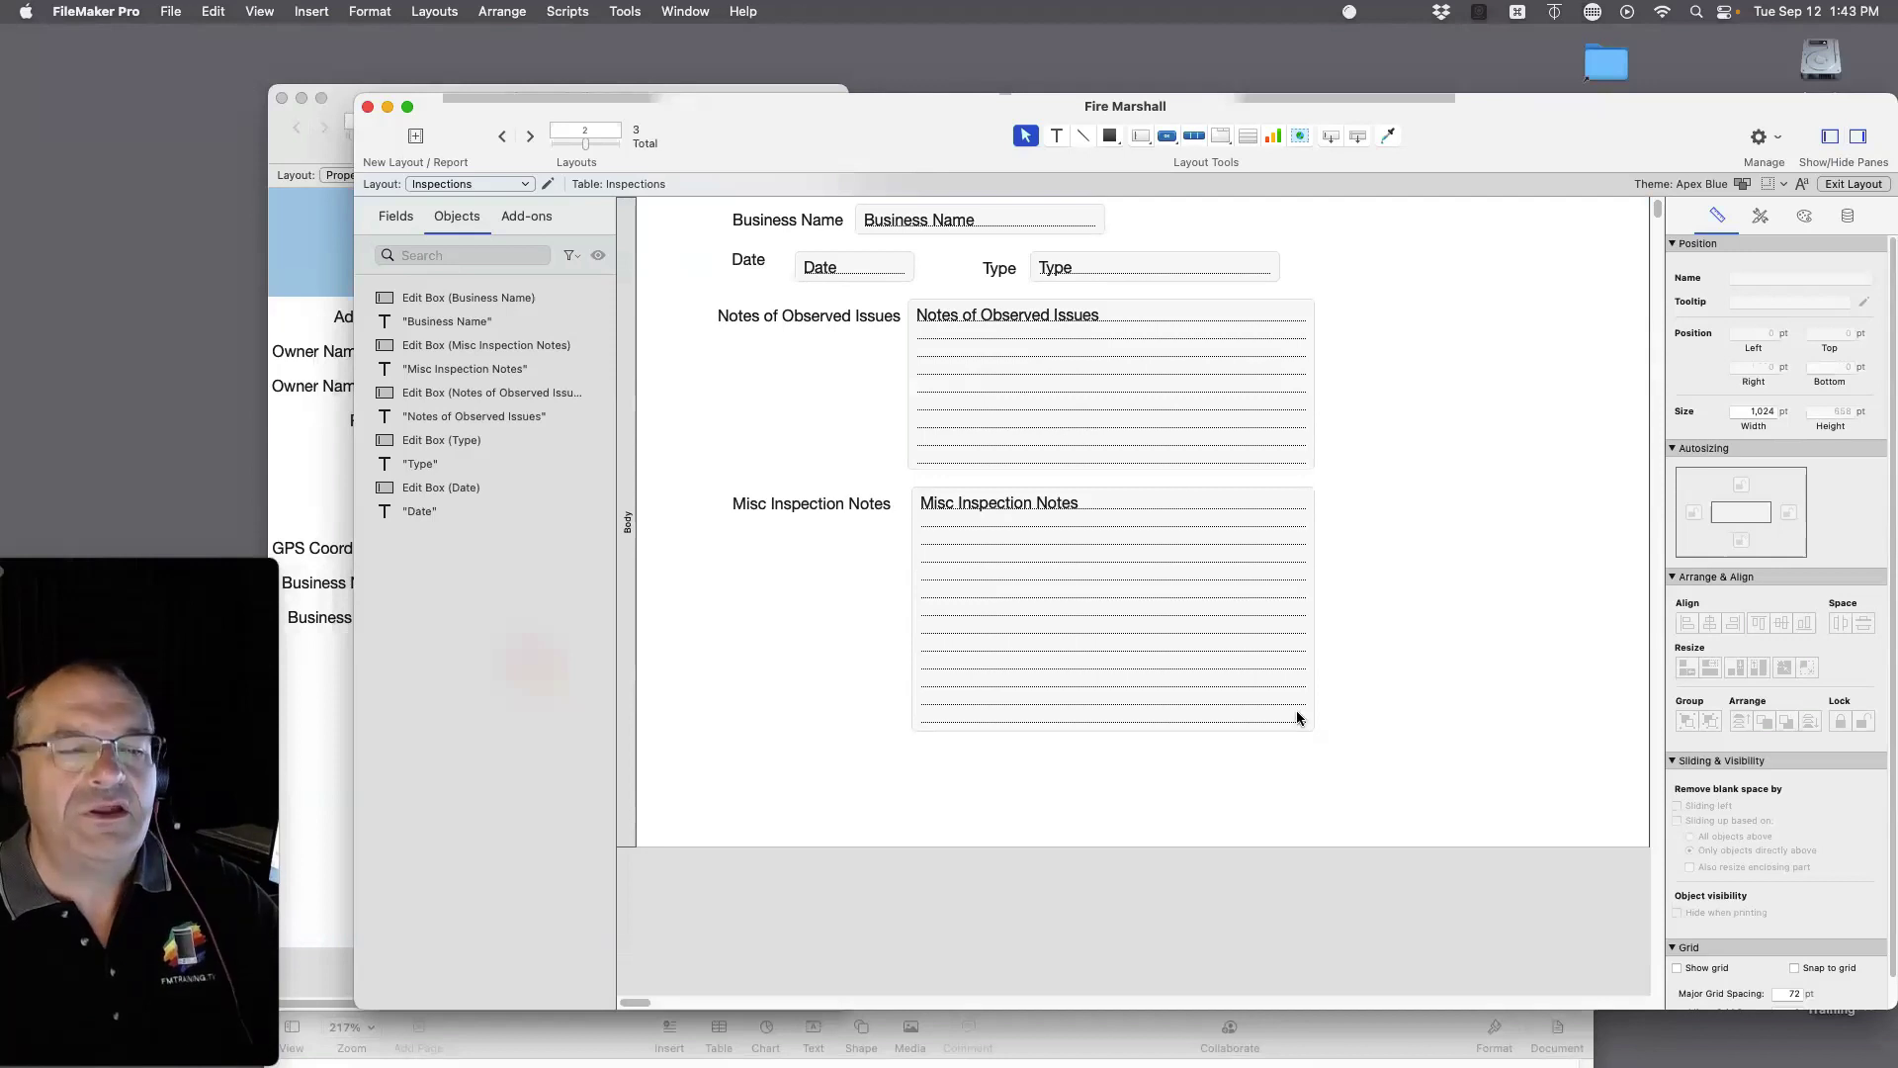
left_click_drag(1303, 672, 1349, 542)
key("super+b")
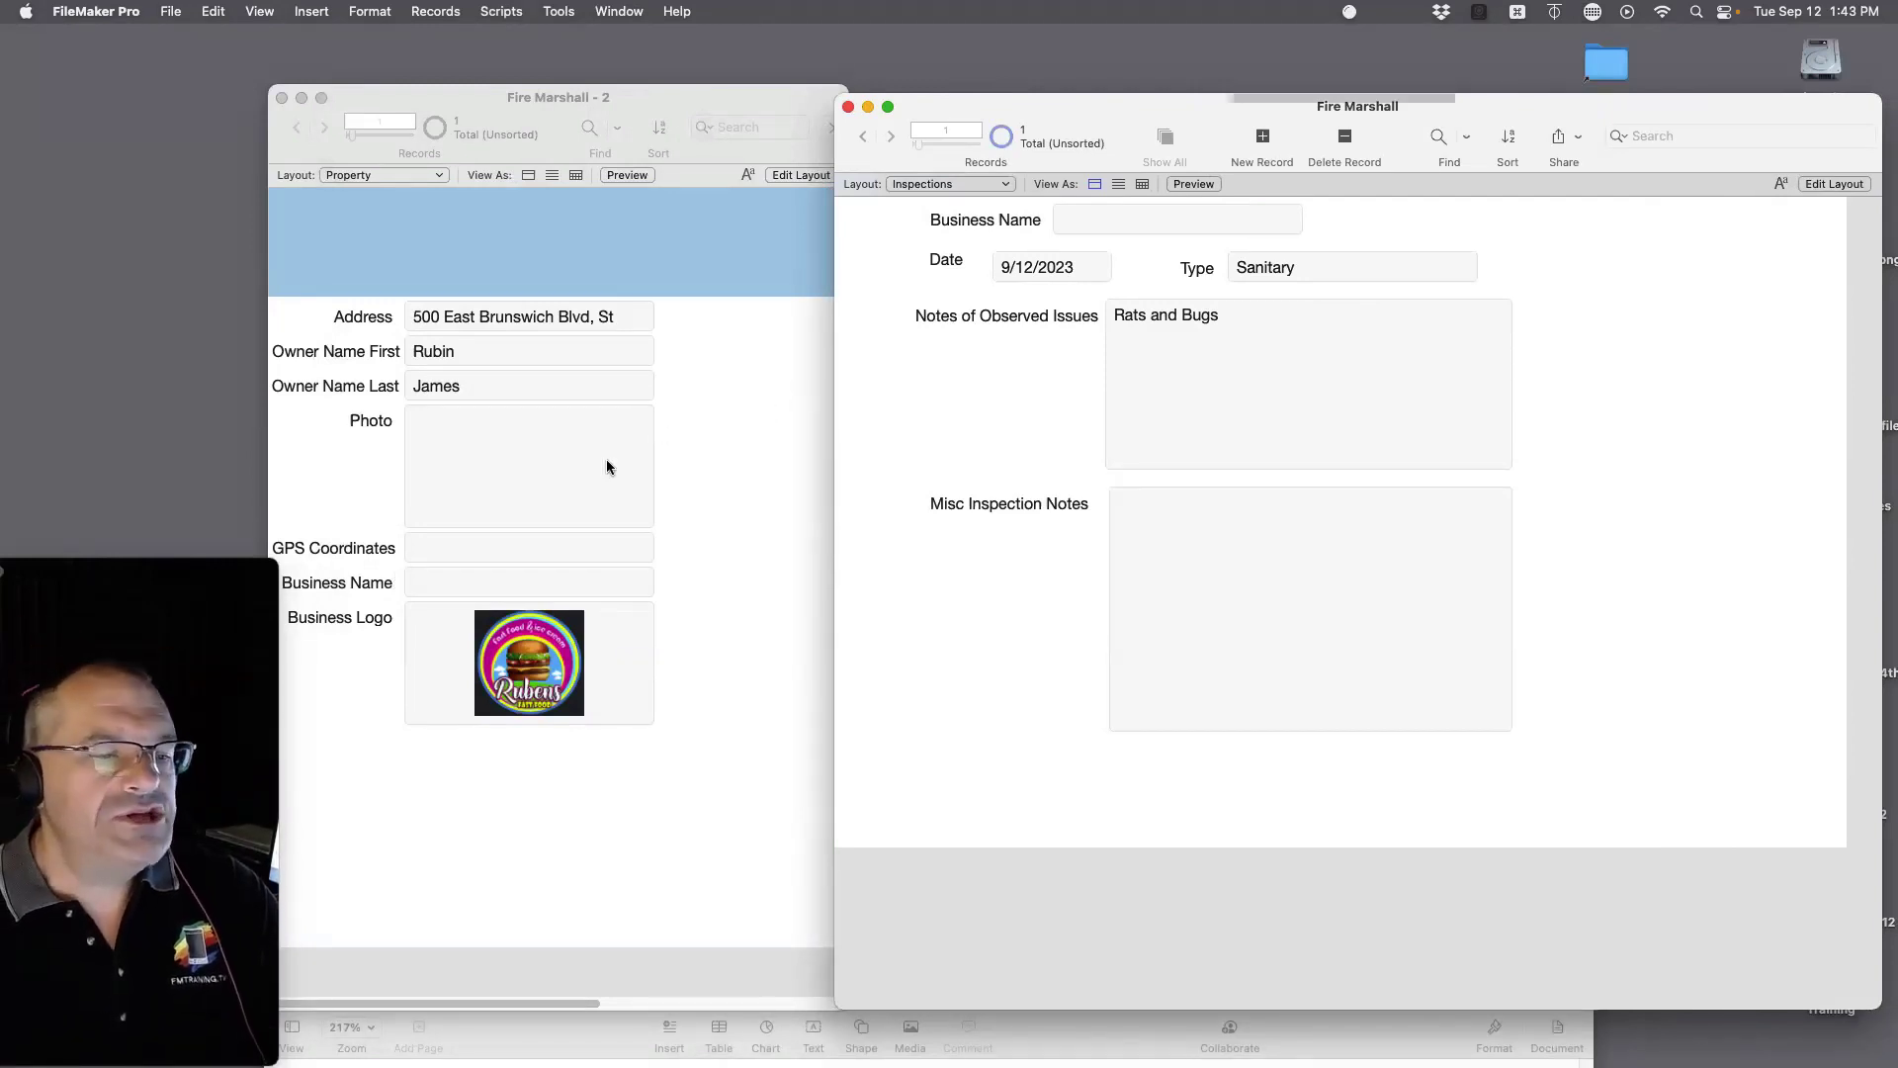
Step: Enter 'Rubens Burgers' as the Business Name on the Property record
left_click(737, 490)
left_click(465, 582)
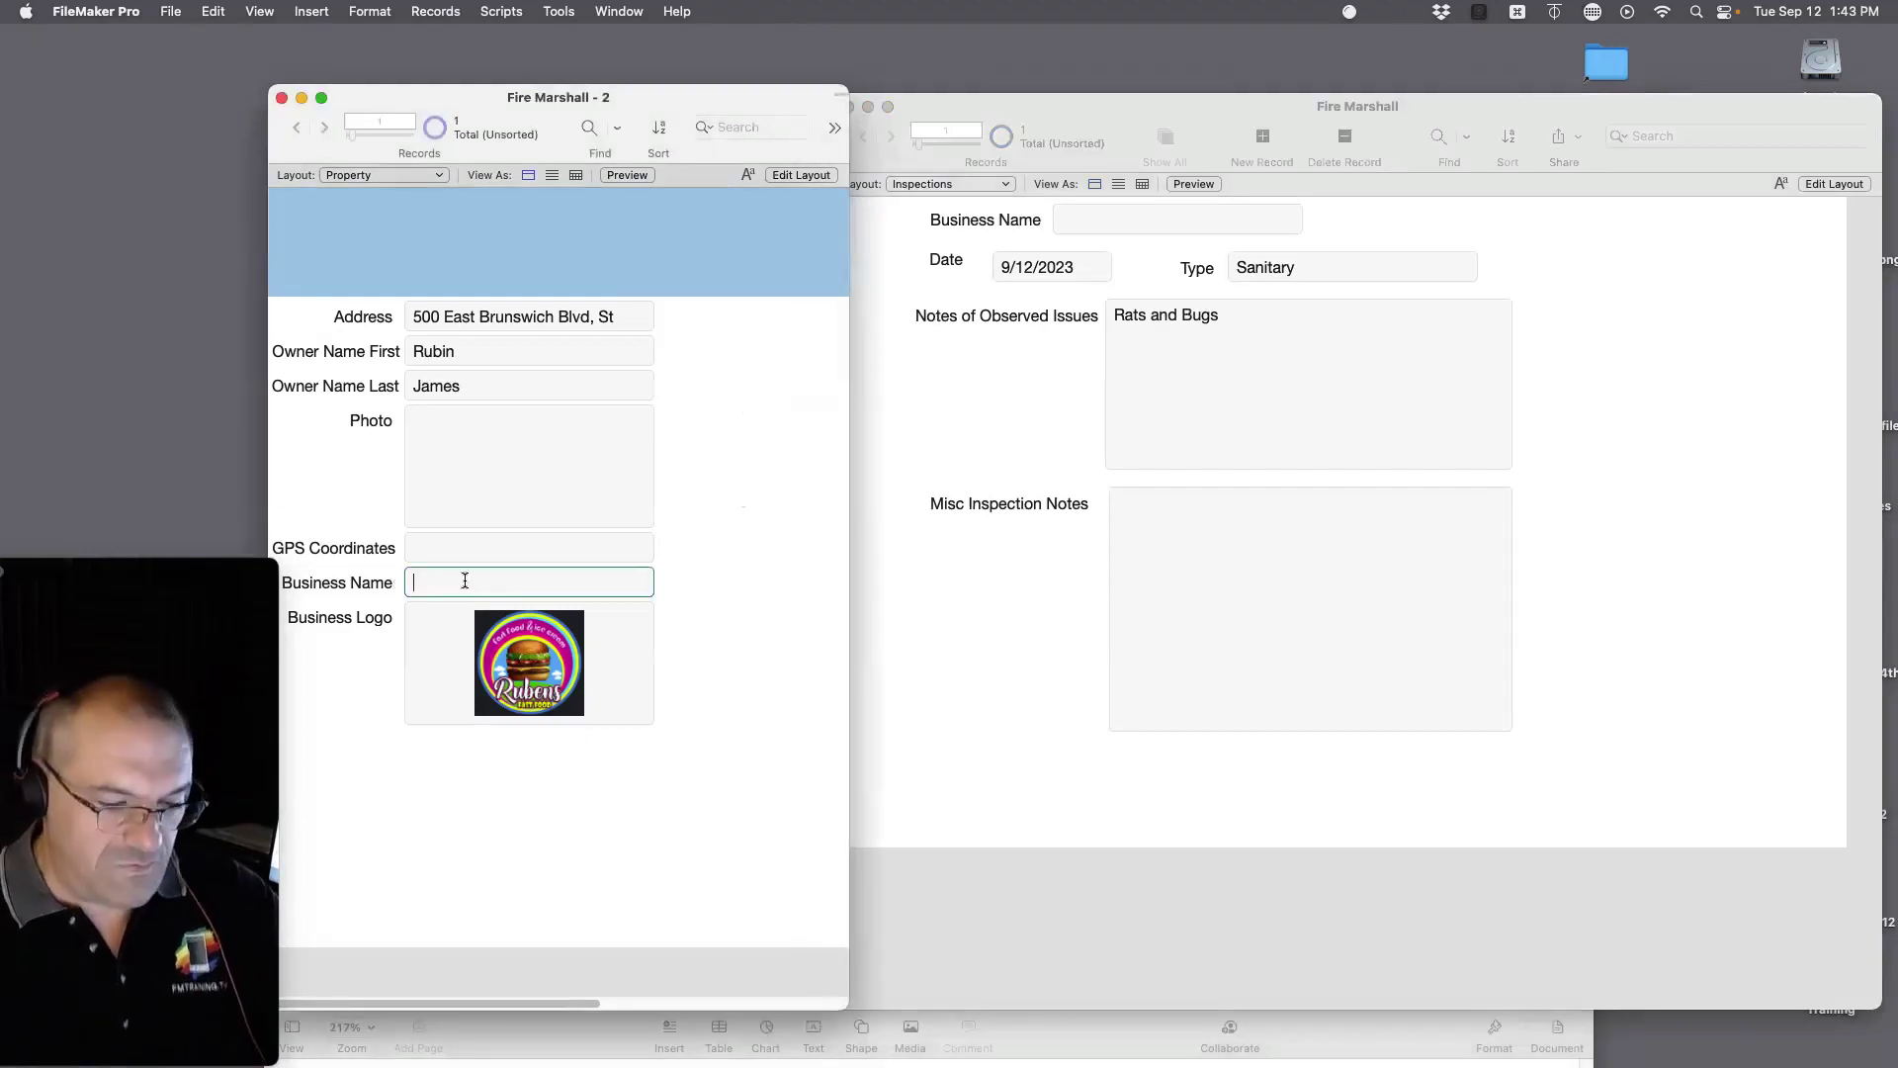
type("Rube")
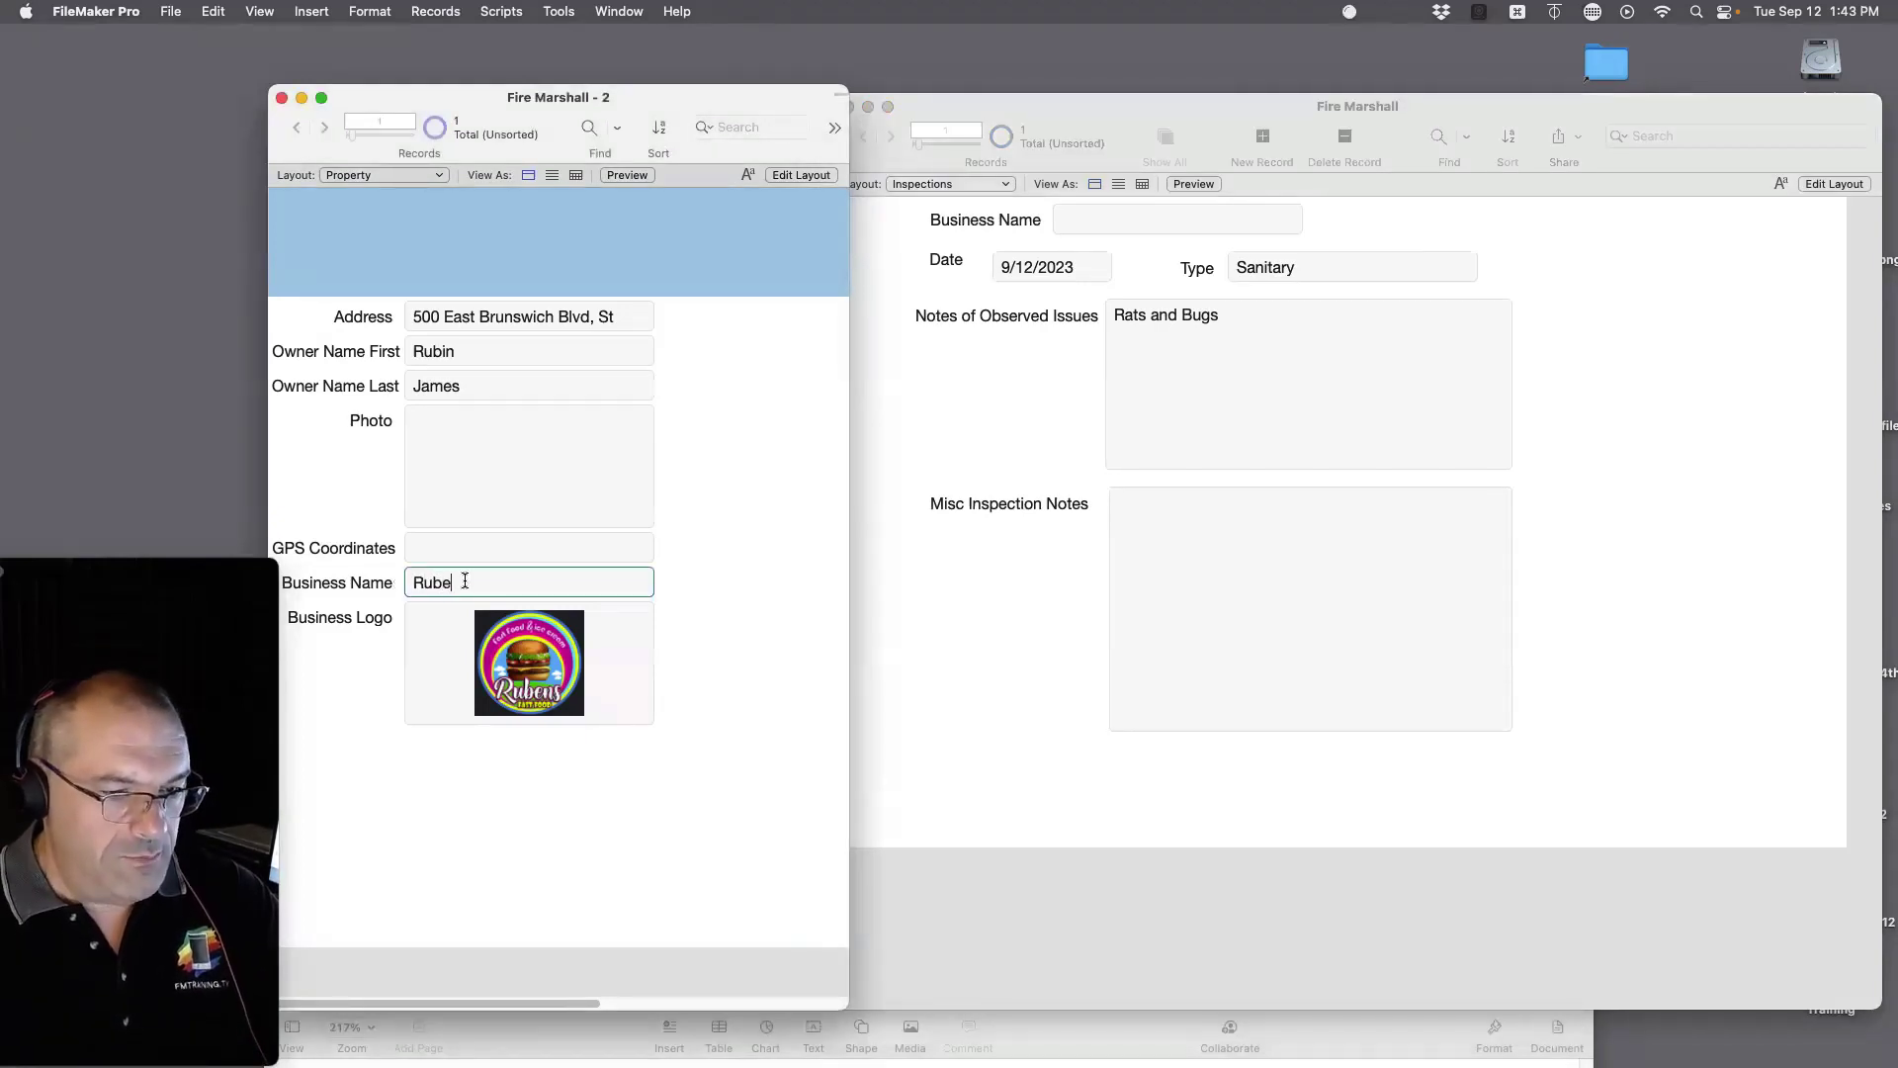
type("ns Burgers")
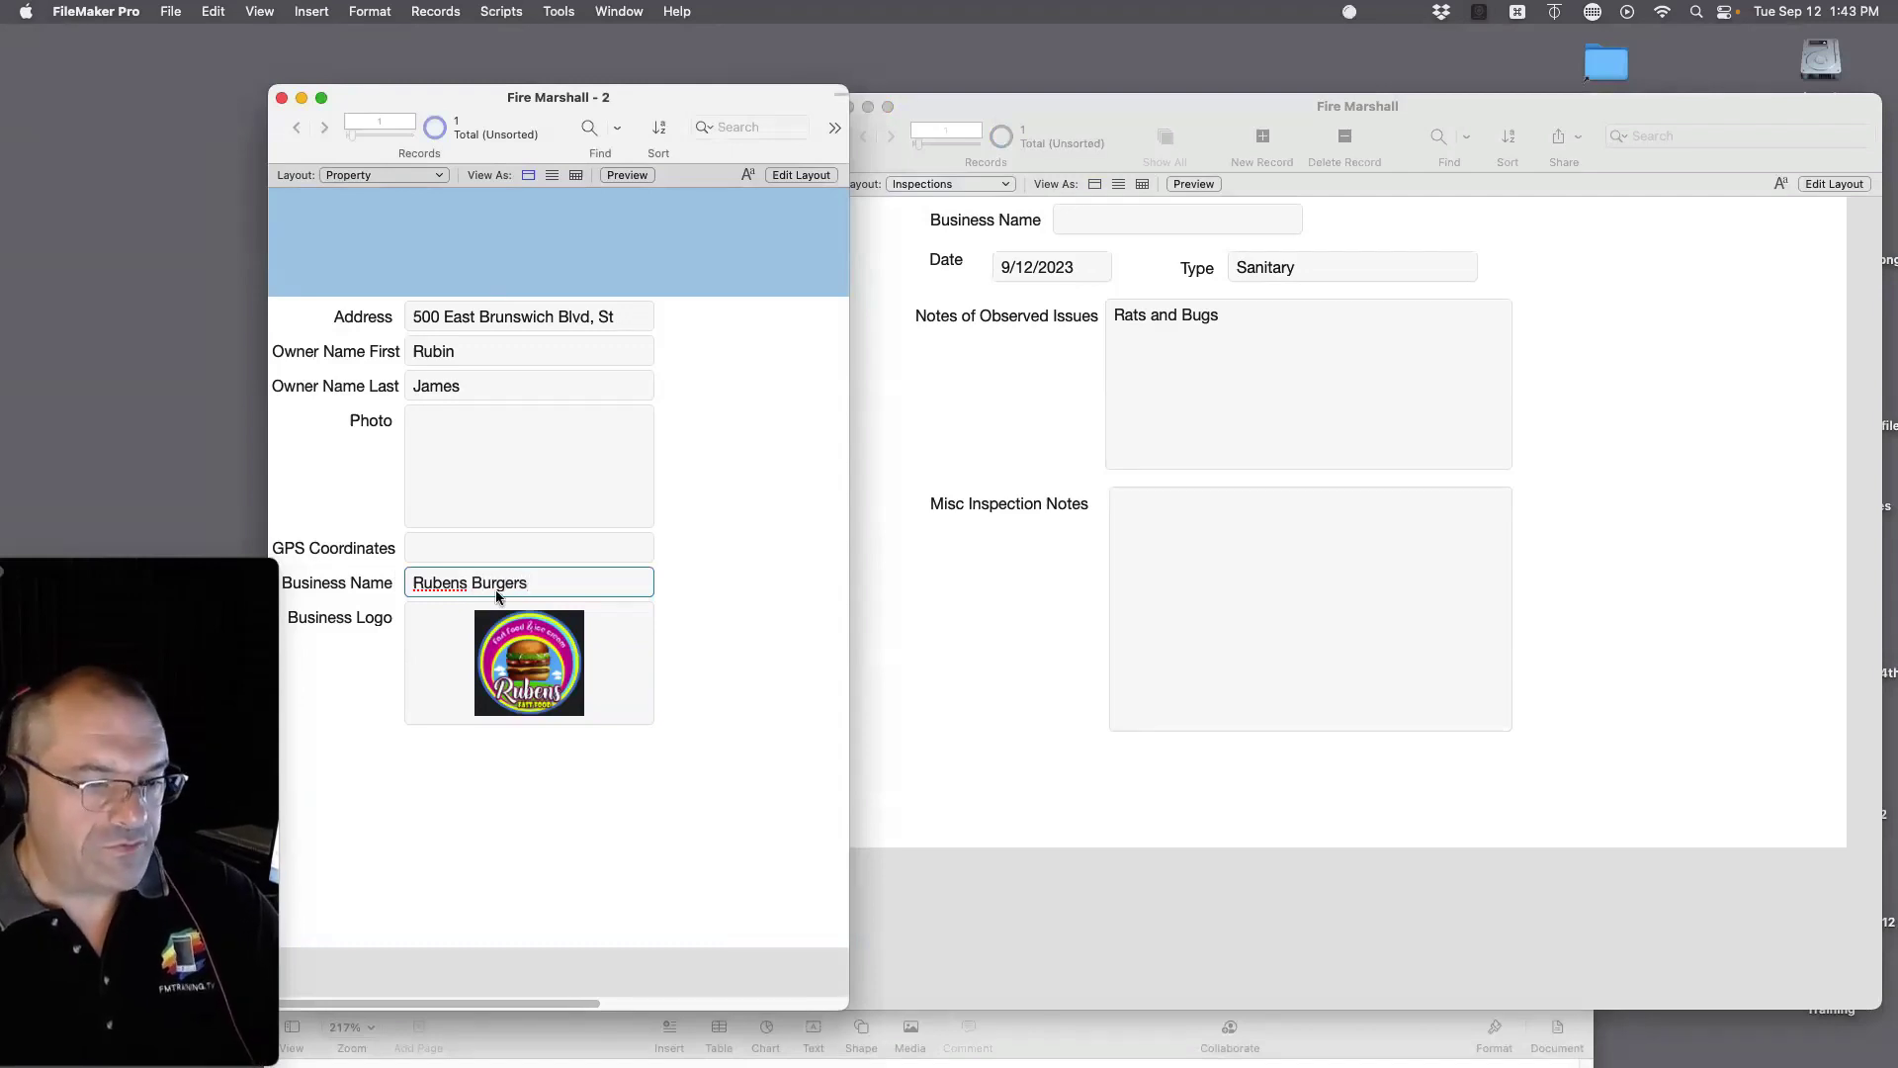
left_click(753, 606)
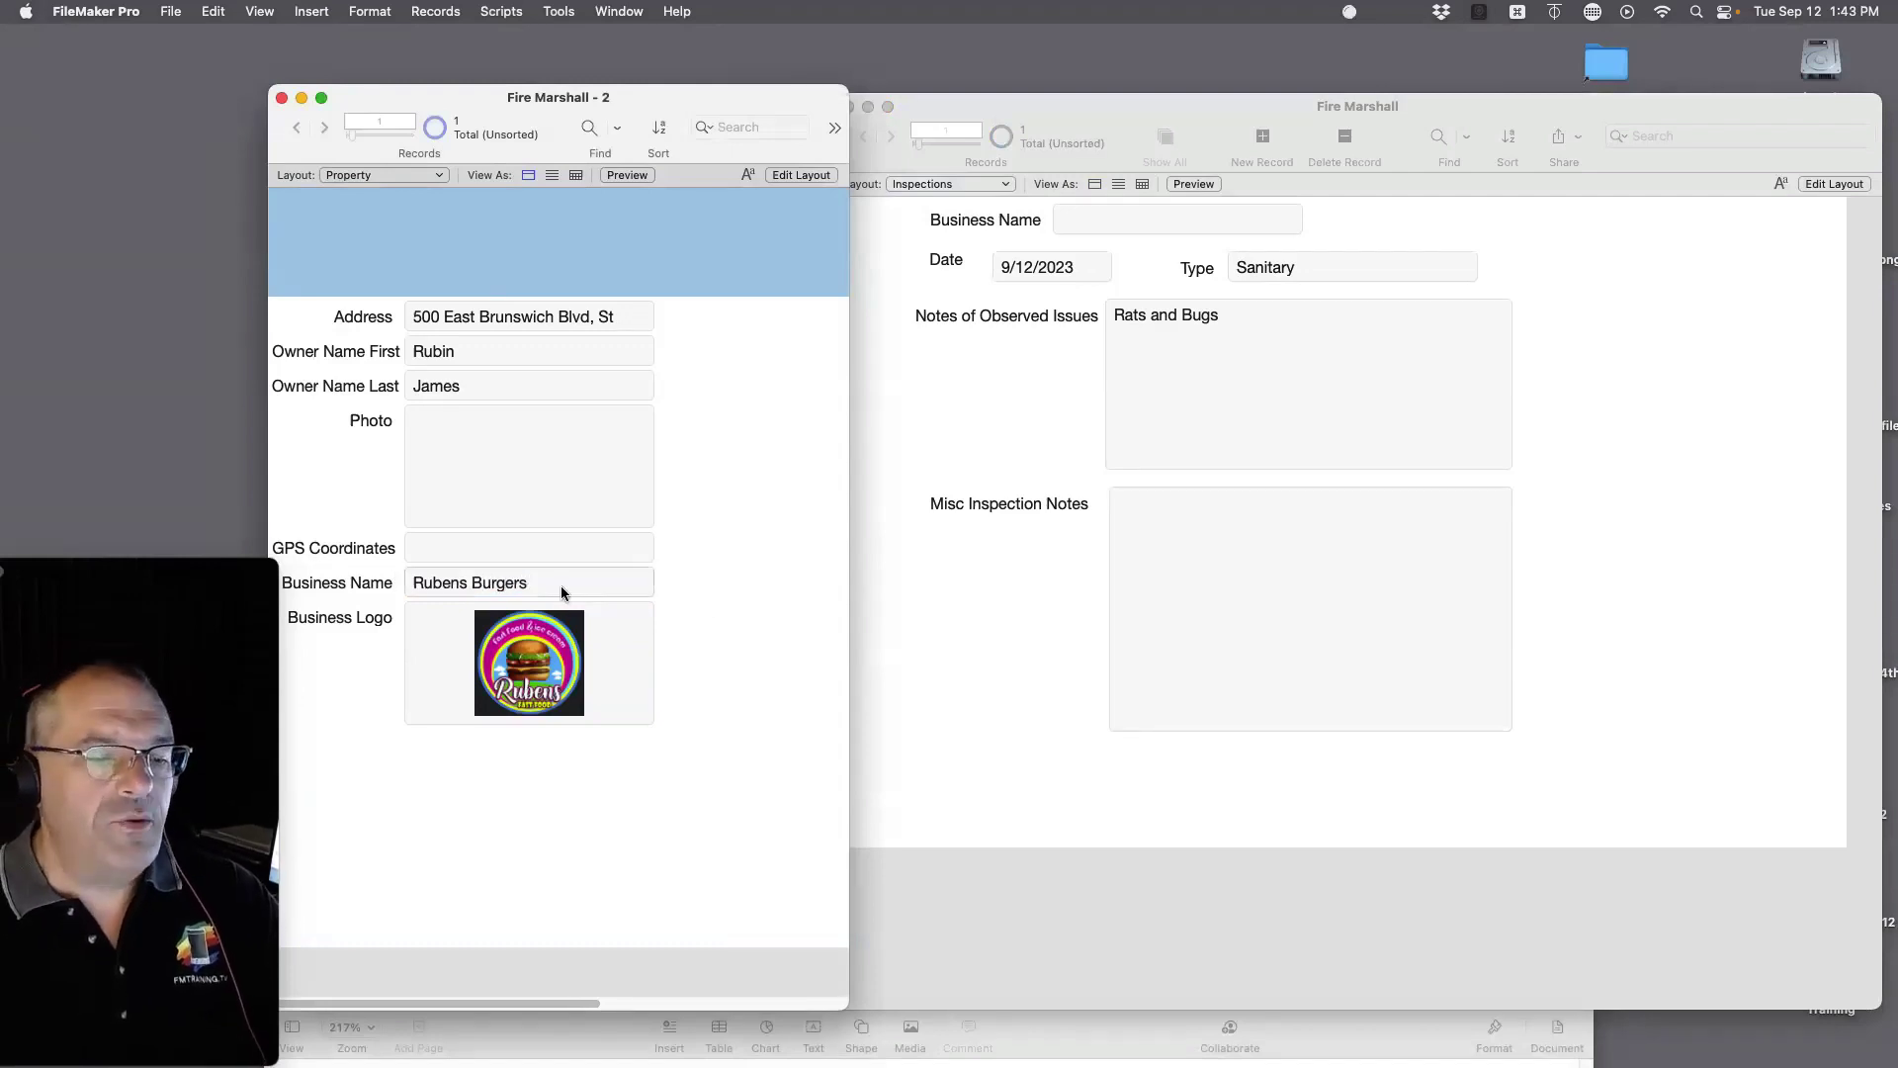
Step: Enter 'Rubens Burgers' as the Business Name on the Inspections record
left_click(1101, 233)
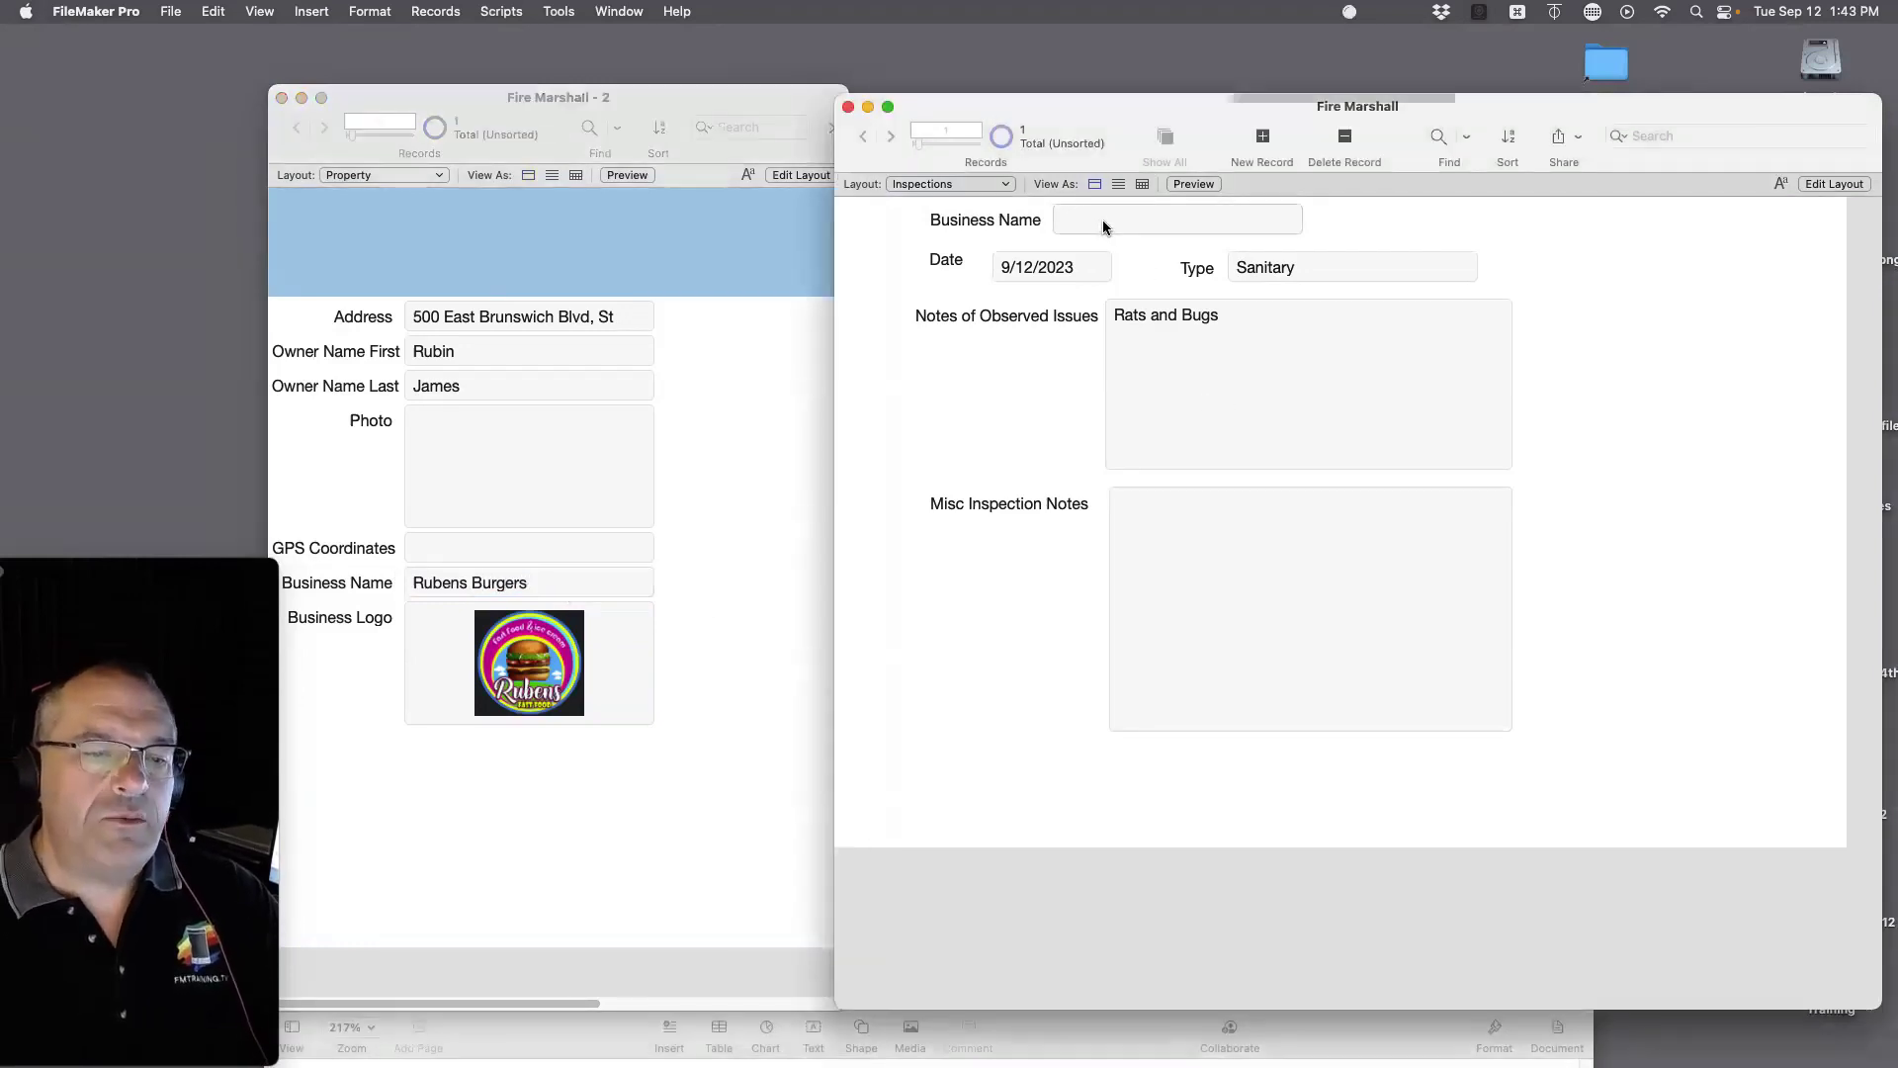
left_click(1105, 217)
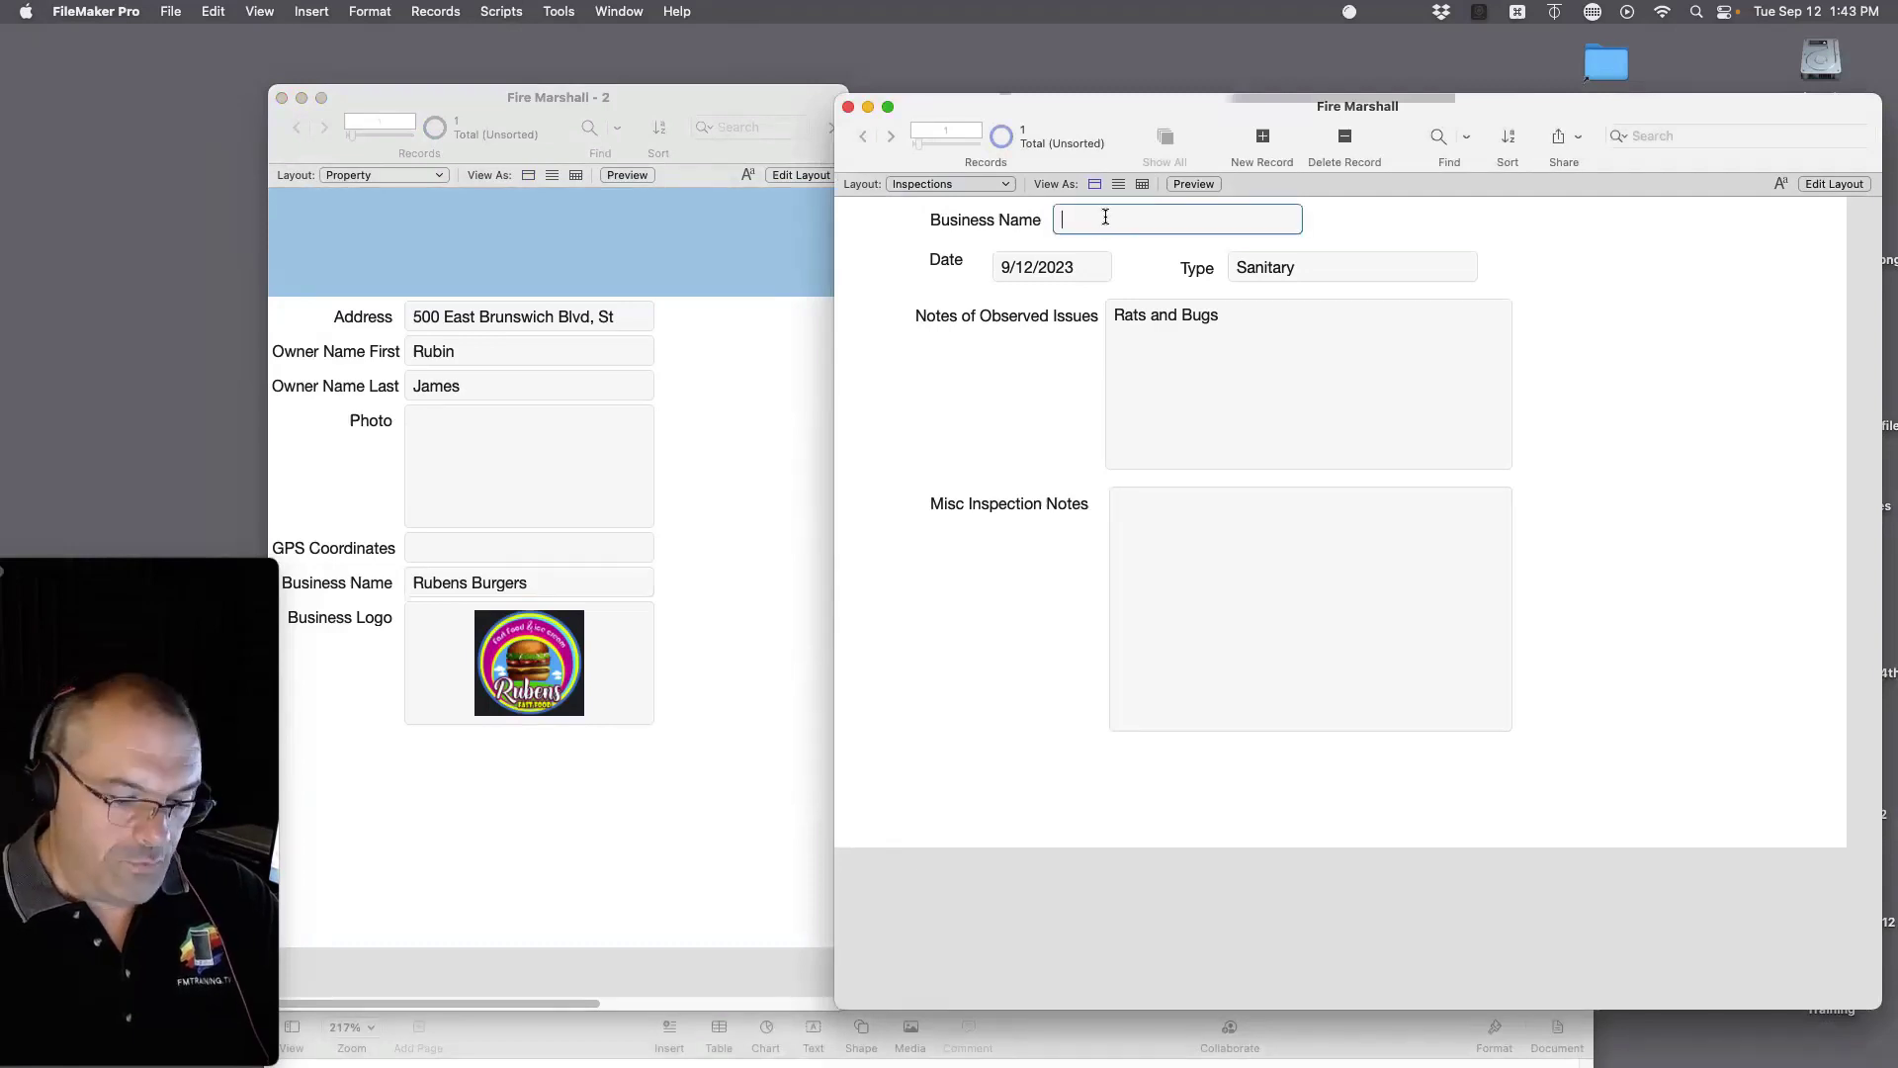
type("Rubens")
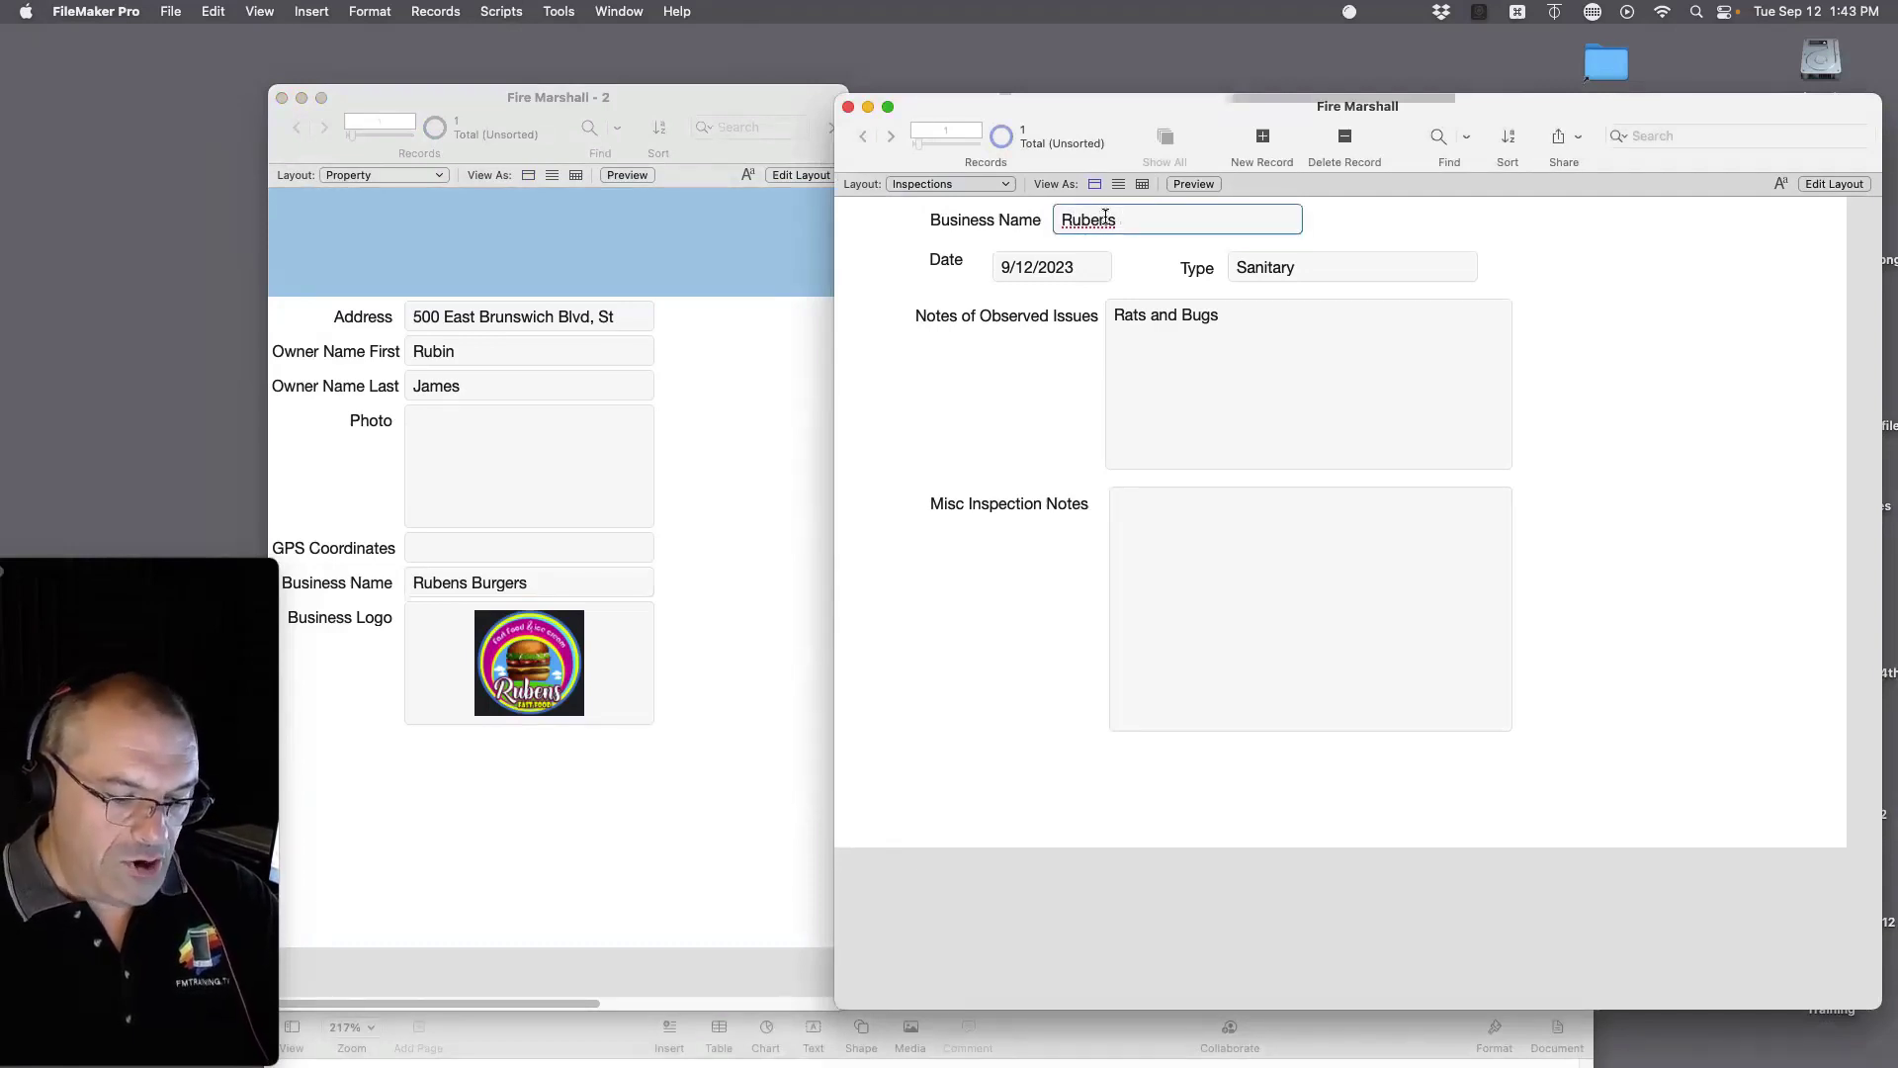
type(" Burgers")
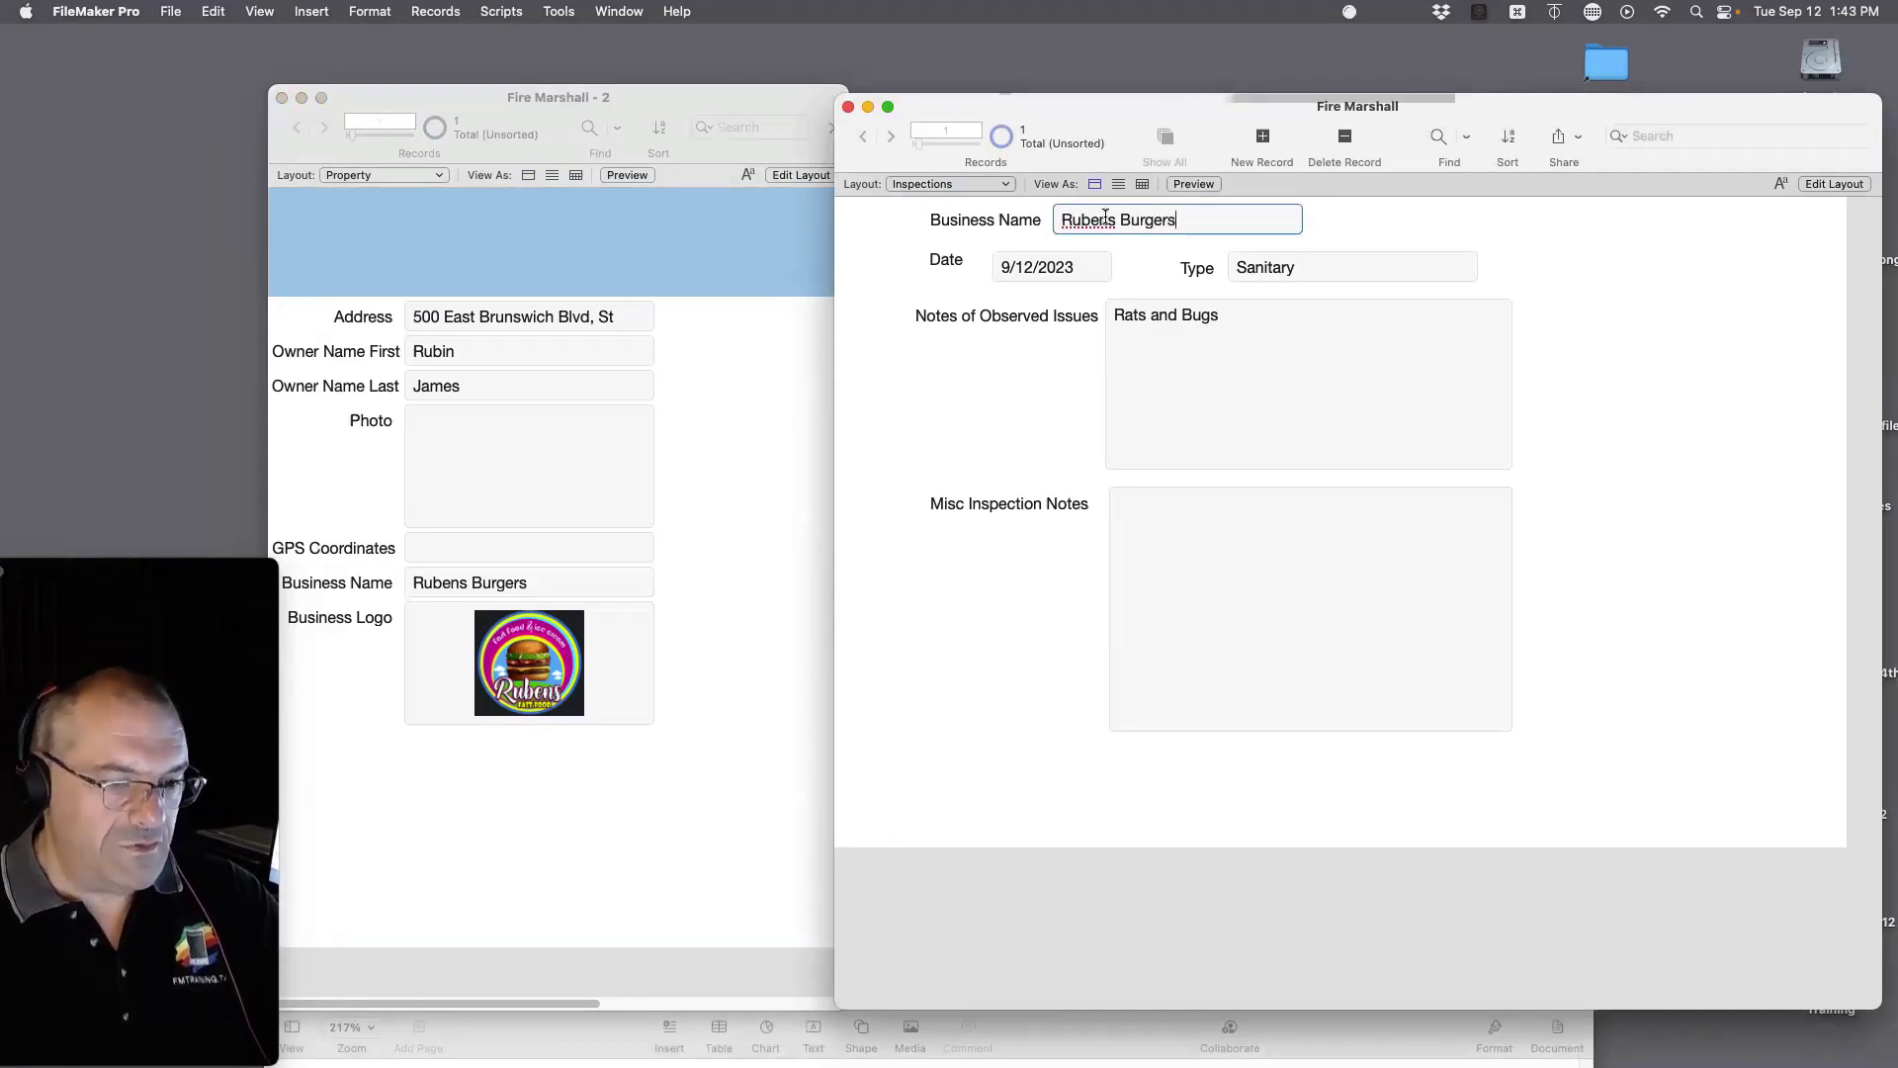
left_click(1675, 279)
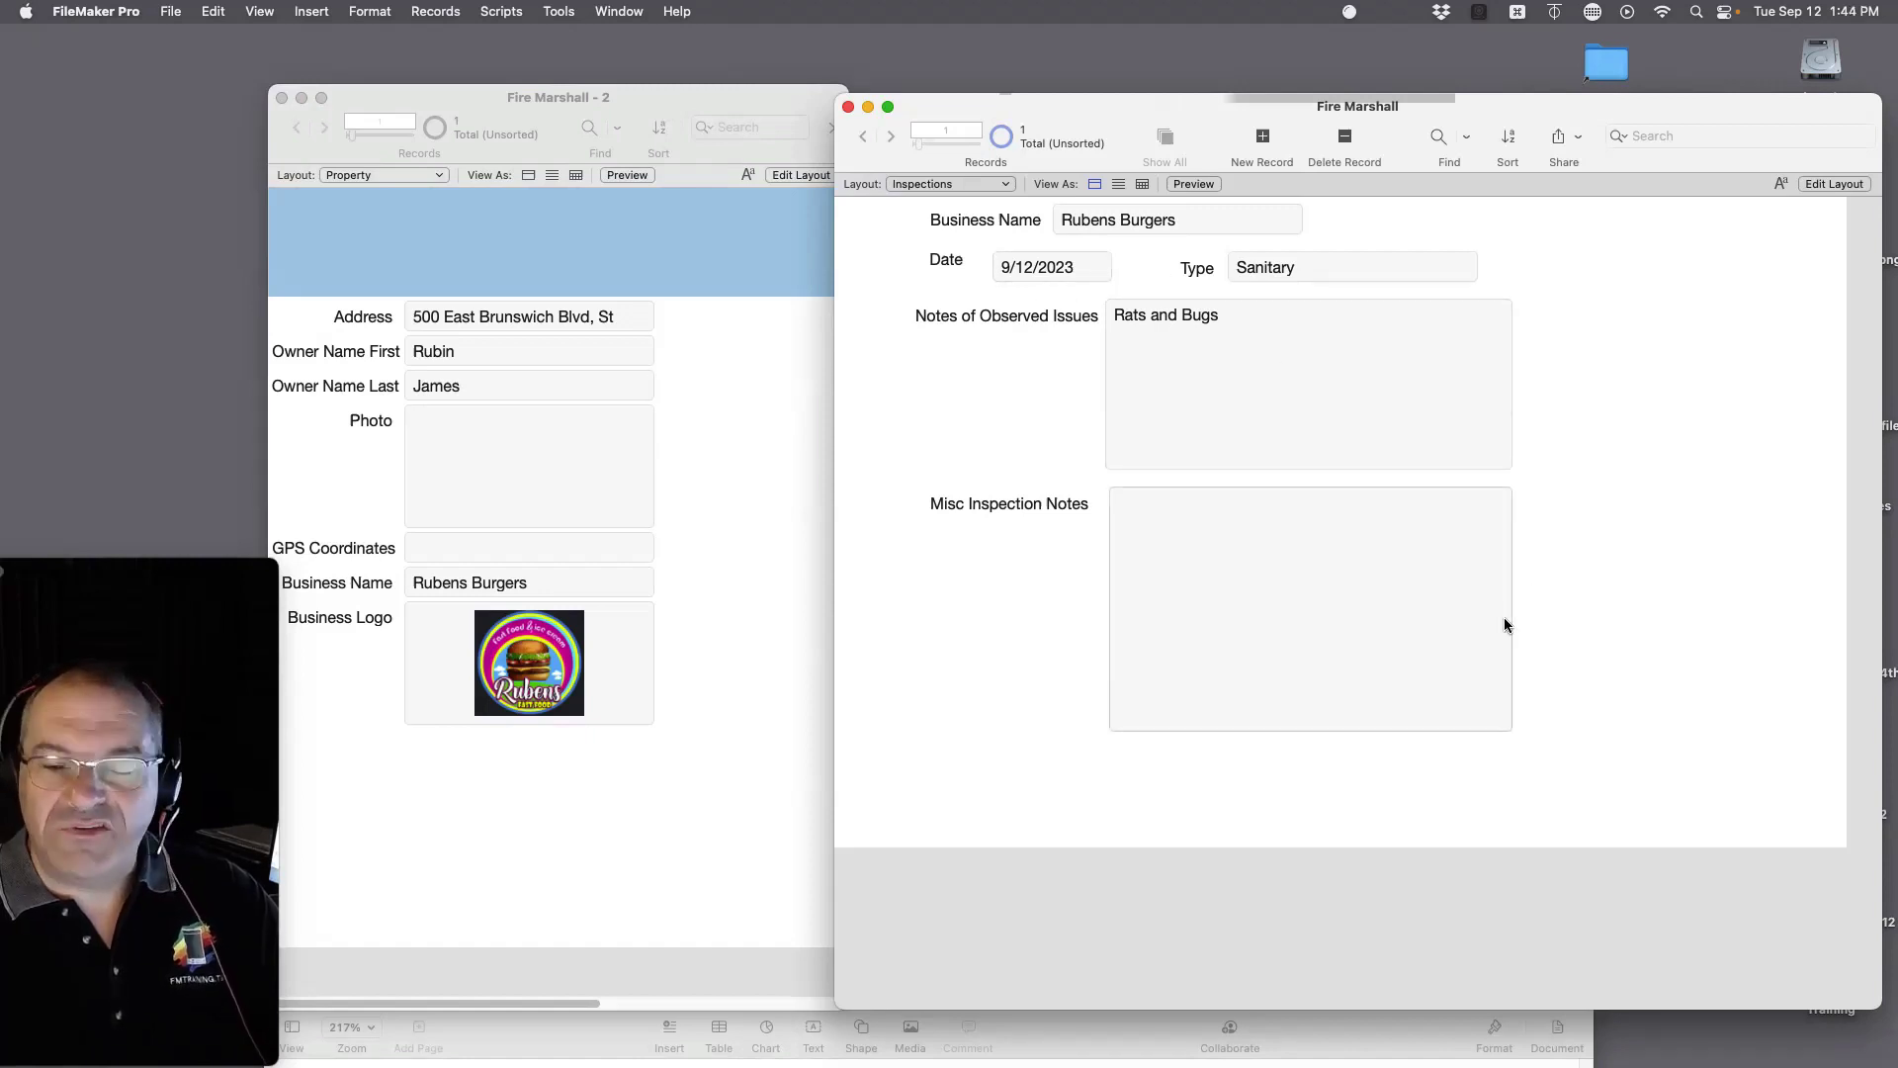
Step: In Layout mode, shift both notes fields and their labels about 68 px lower
key("super+l")
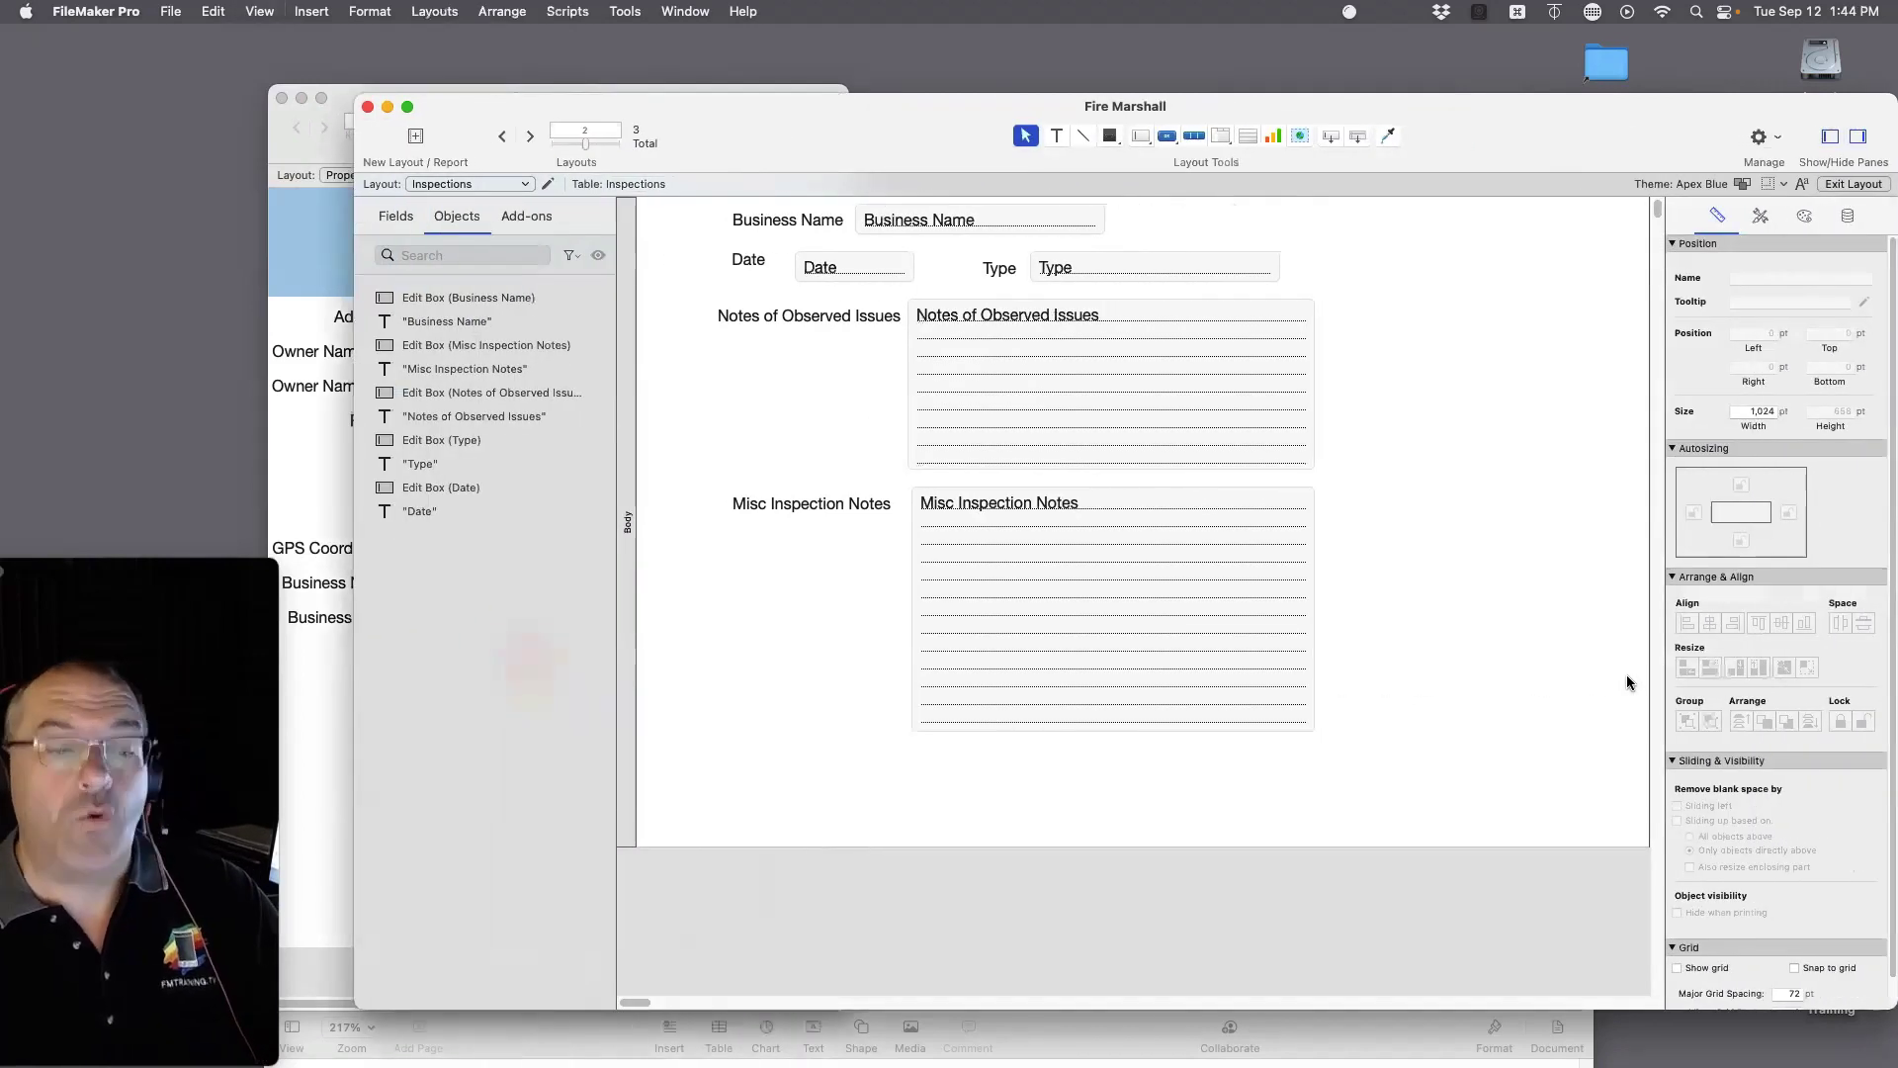
left_click_drag(1070, 546, 690, 288)
left_click_drag(969, 396, 969, 462)
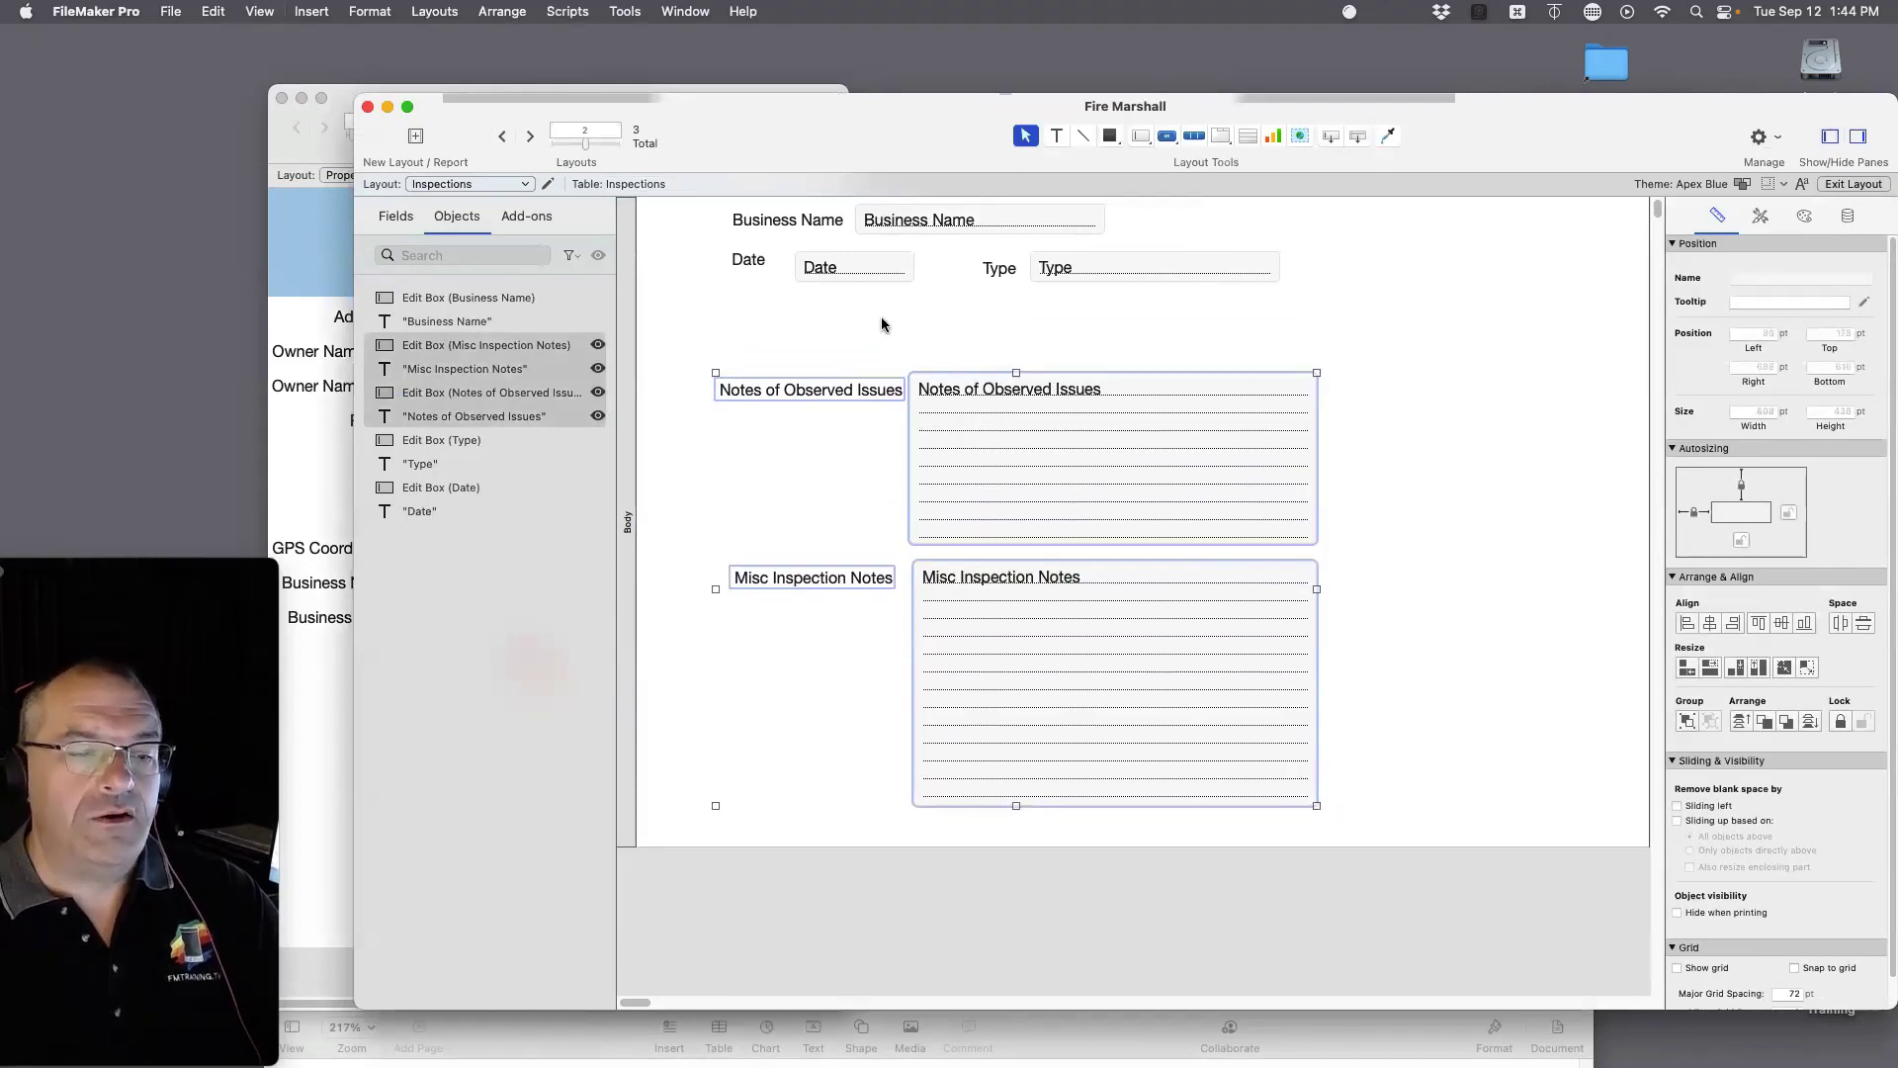
left_click(881, 317)
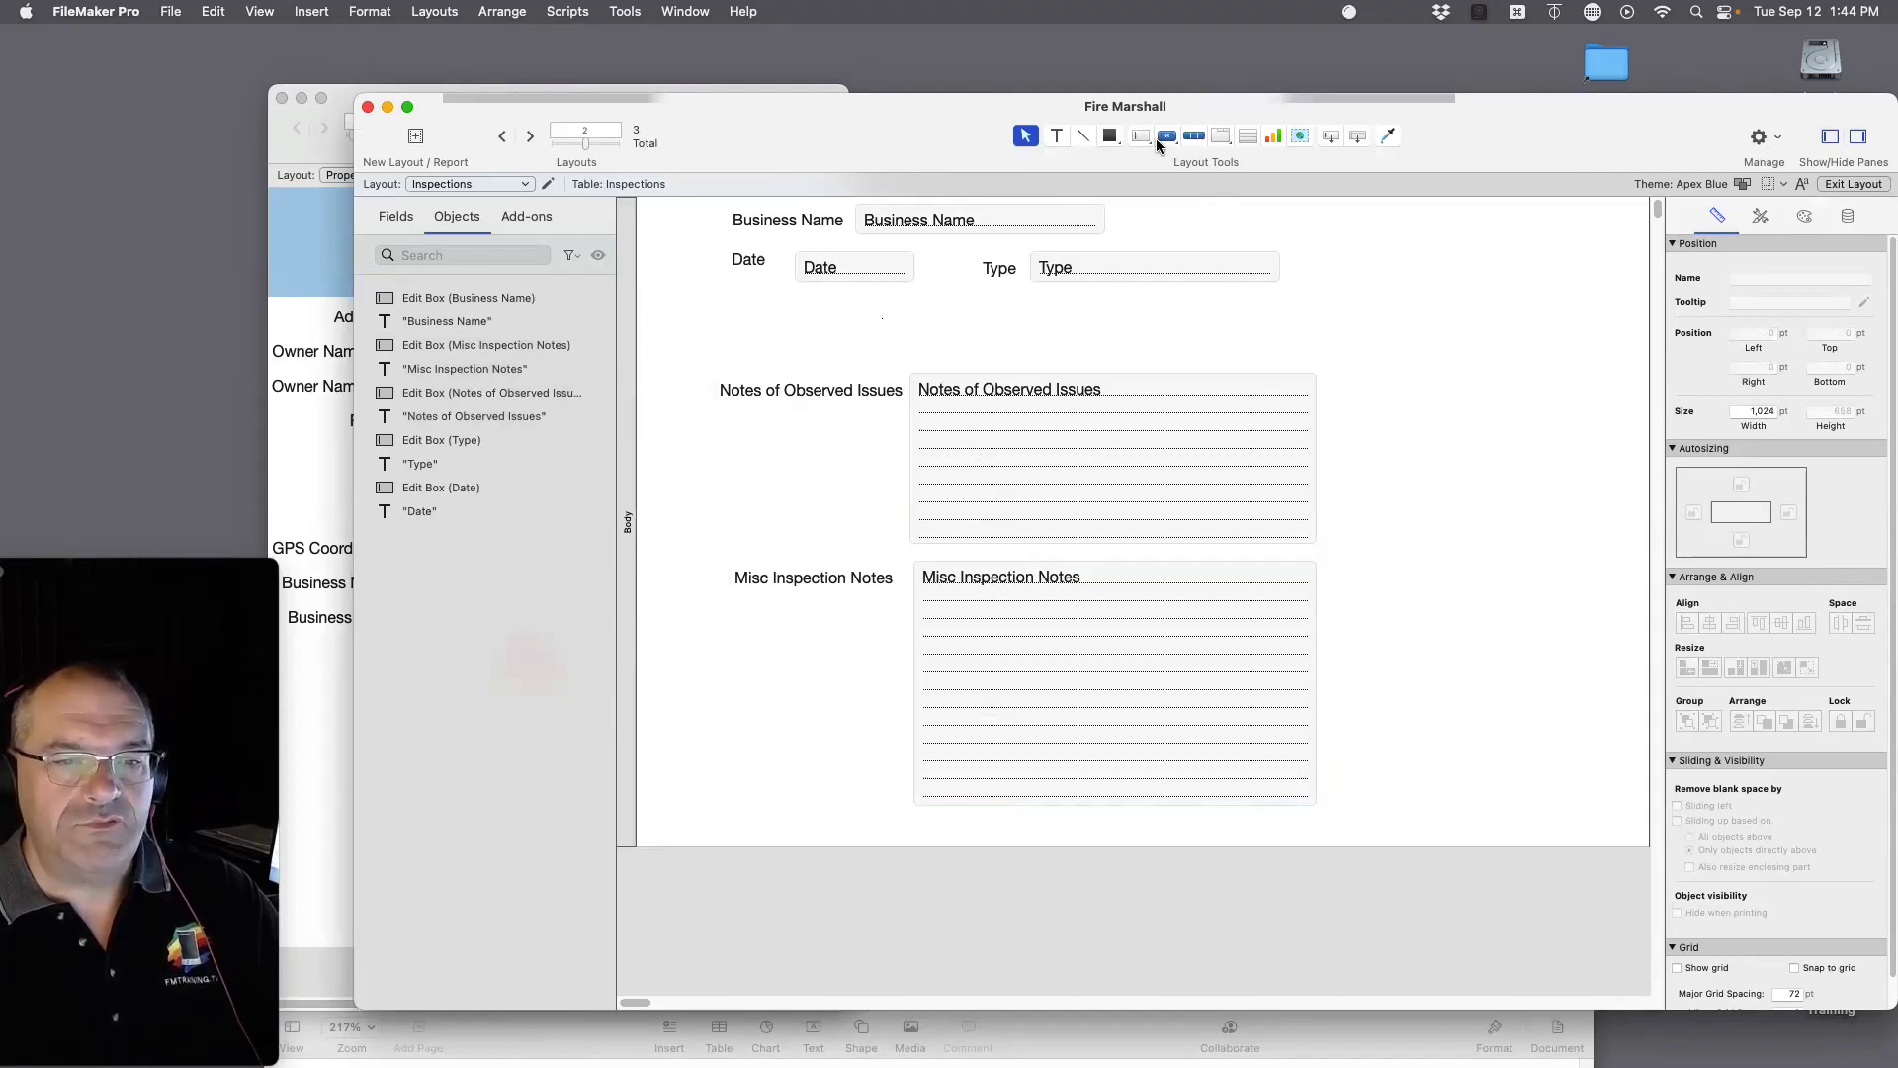
Step: Place the related Property Address field below Date and Type and widen it rightward
left_click_drag(1331, 137, 905, 310)
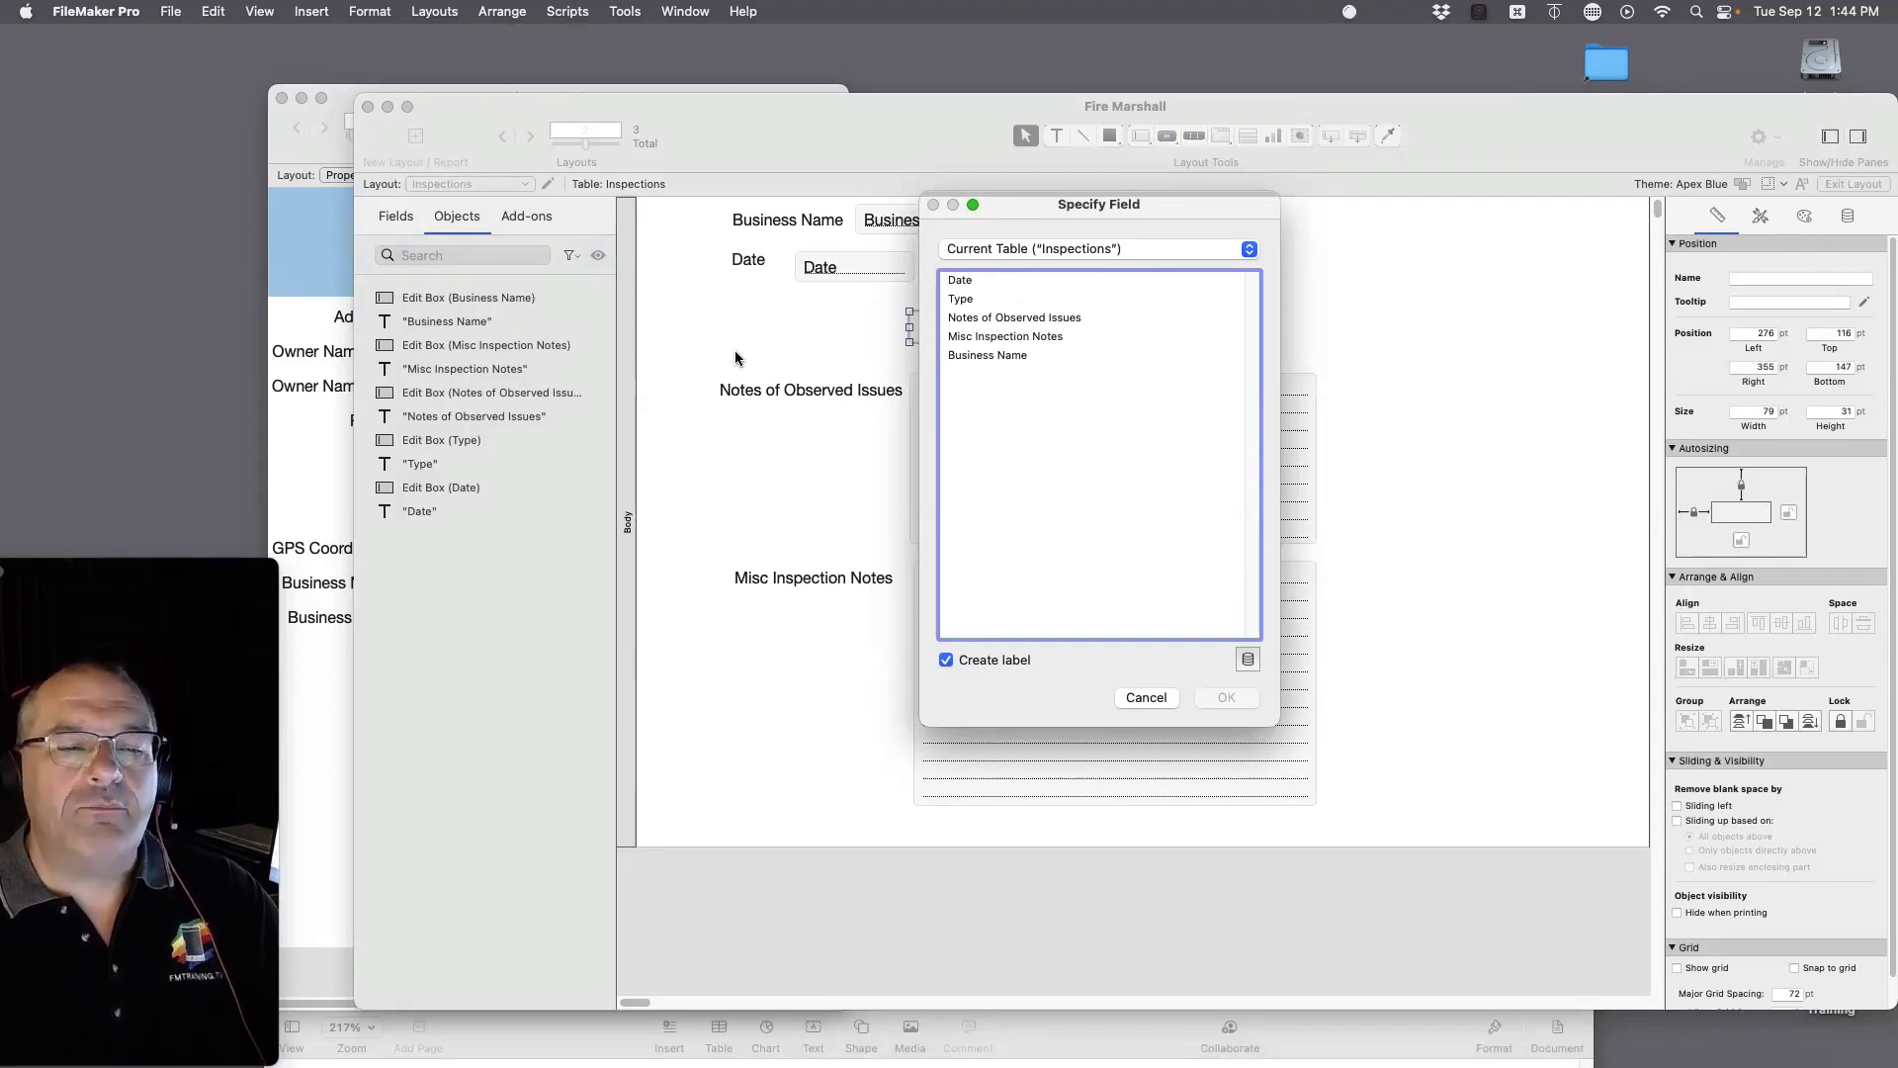
left_click(1053, 250)
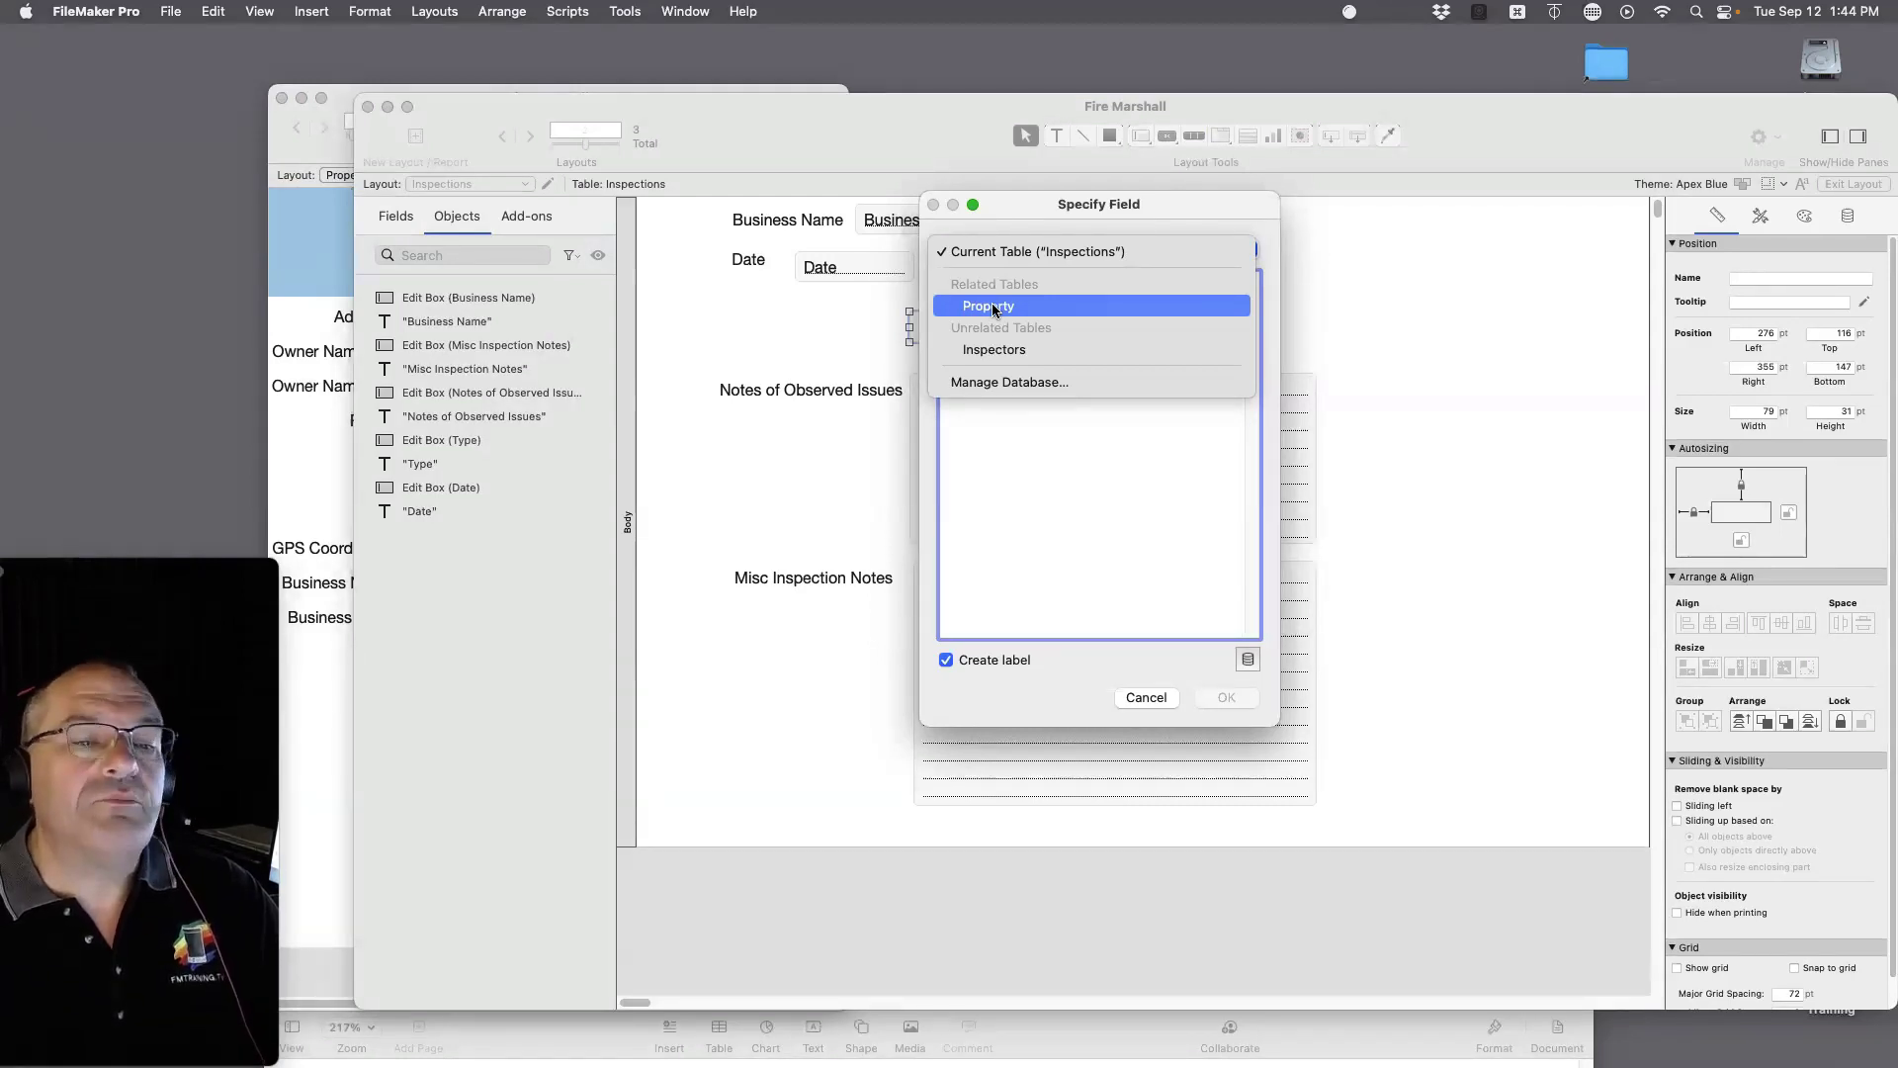
left_click(992, 307)
double_click(976, 280)
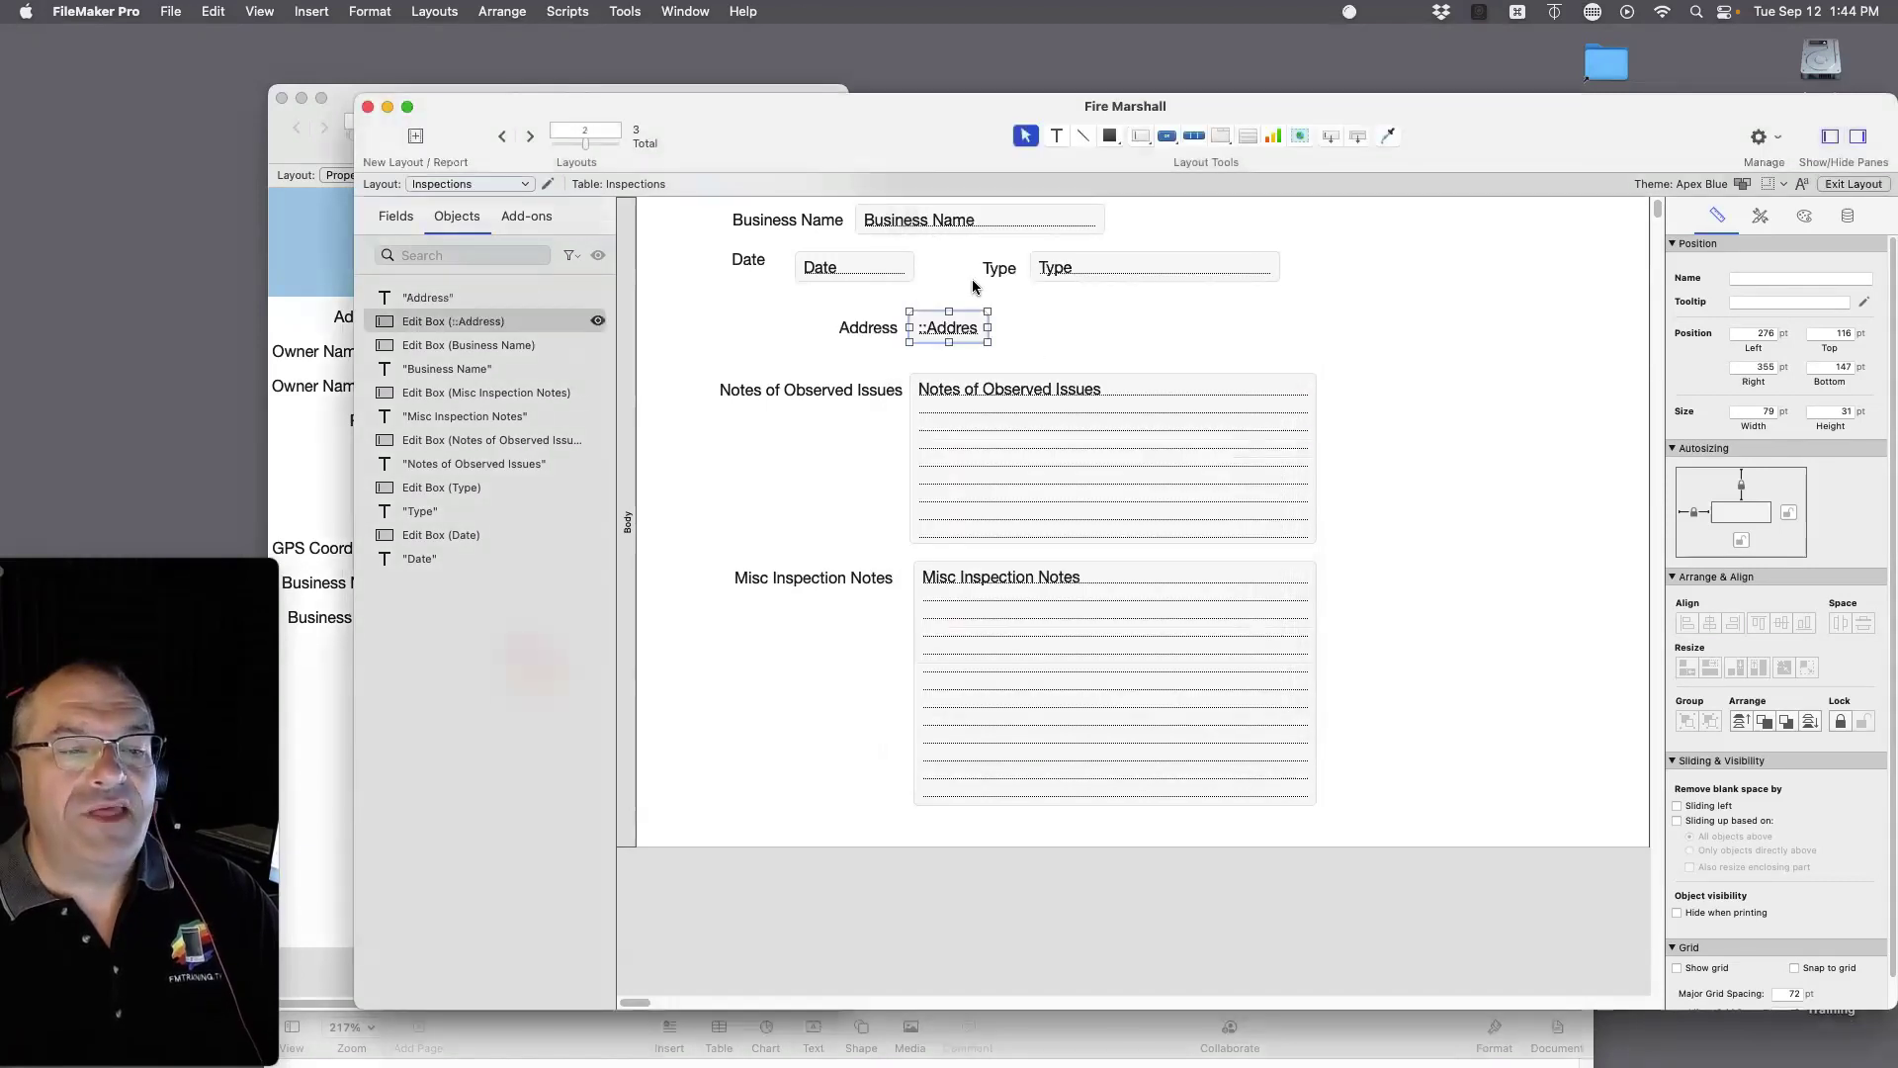
left_click_drag(988, 327, 1305, 327)
left_click(1372, 336)
Step: Check the notes, Type, Date and Business Name objects, then return to Browse mode
left_click(954, 485)
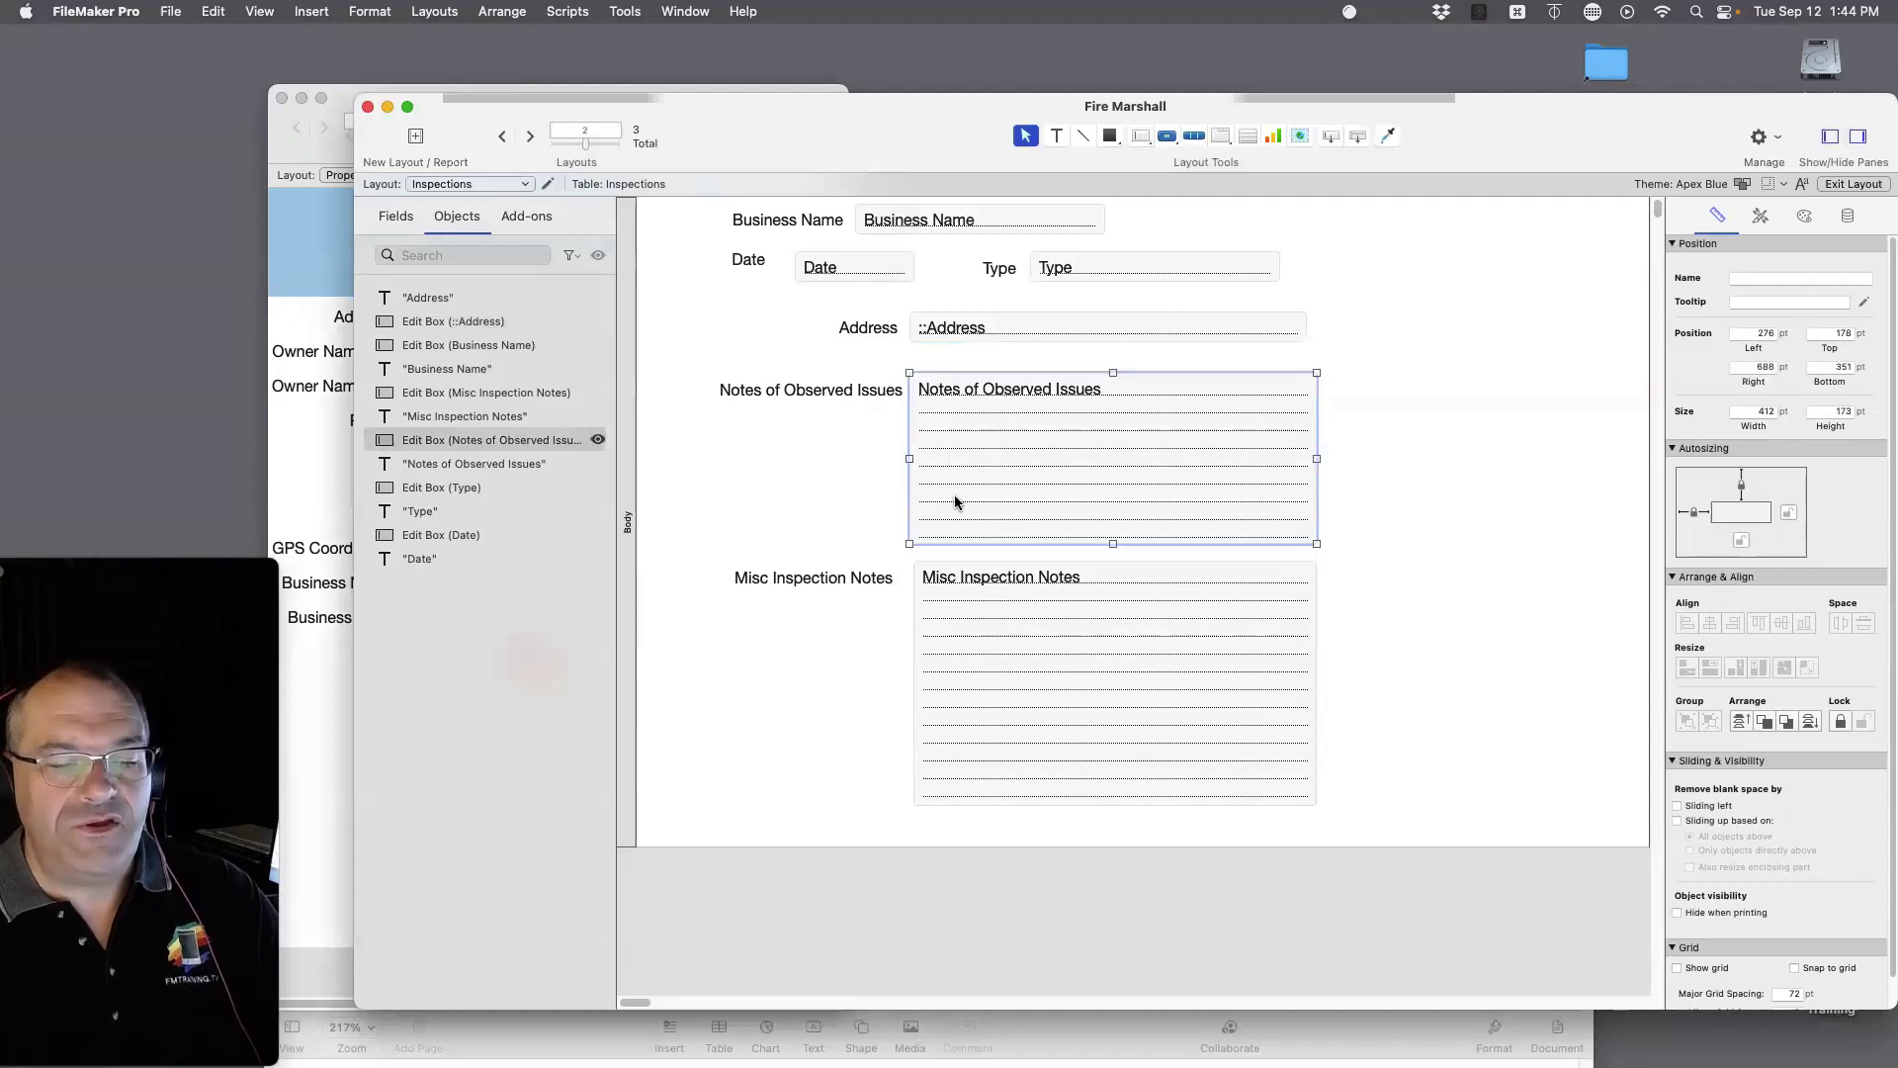
left_click(978, 654)
left_click(1078, 272)
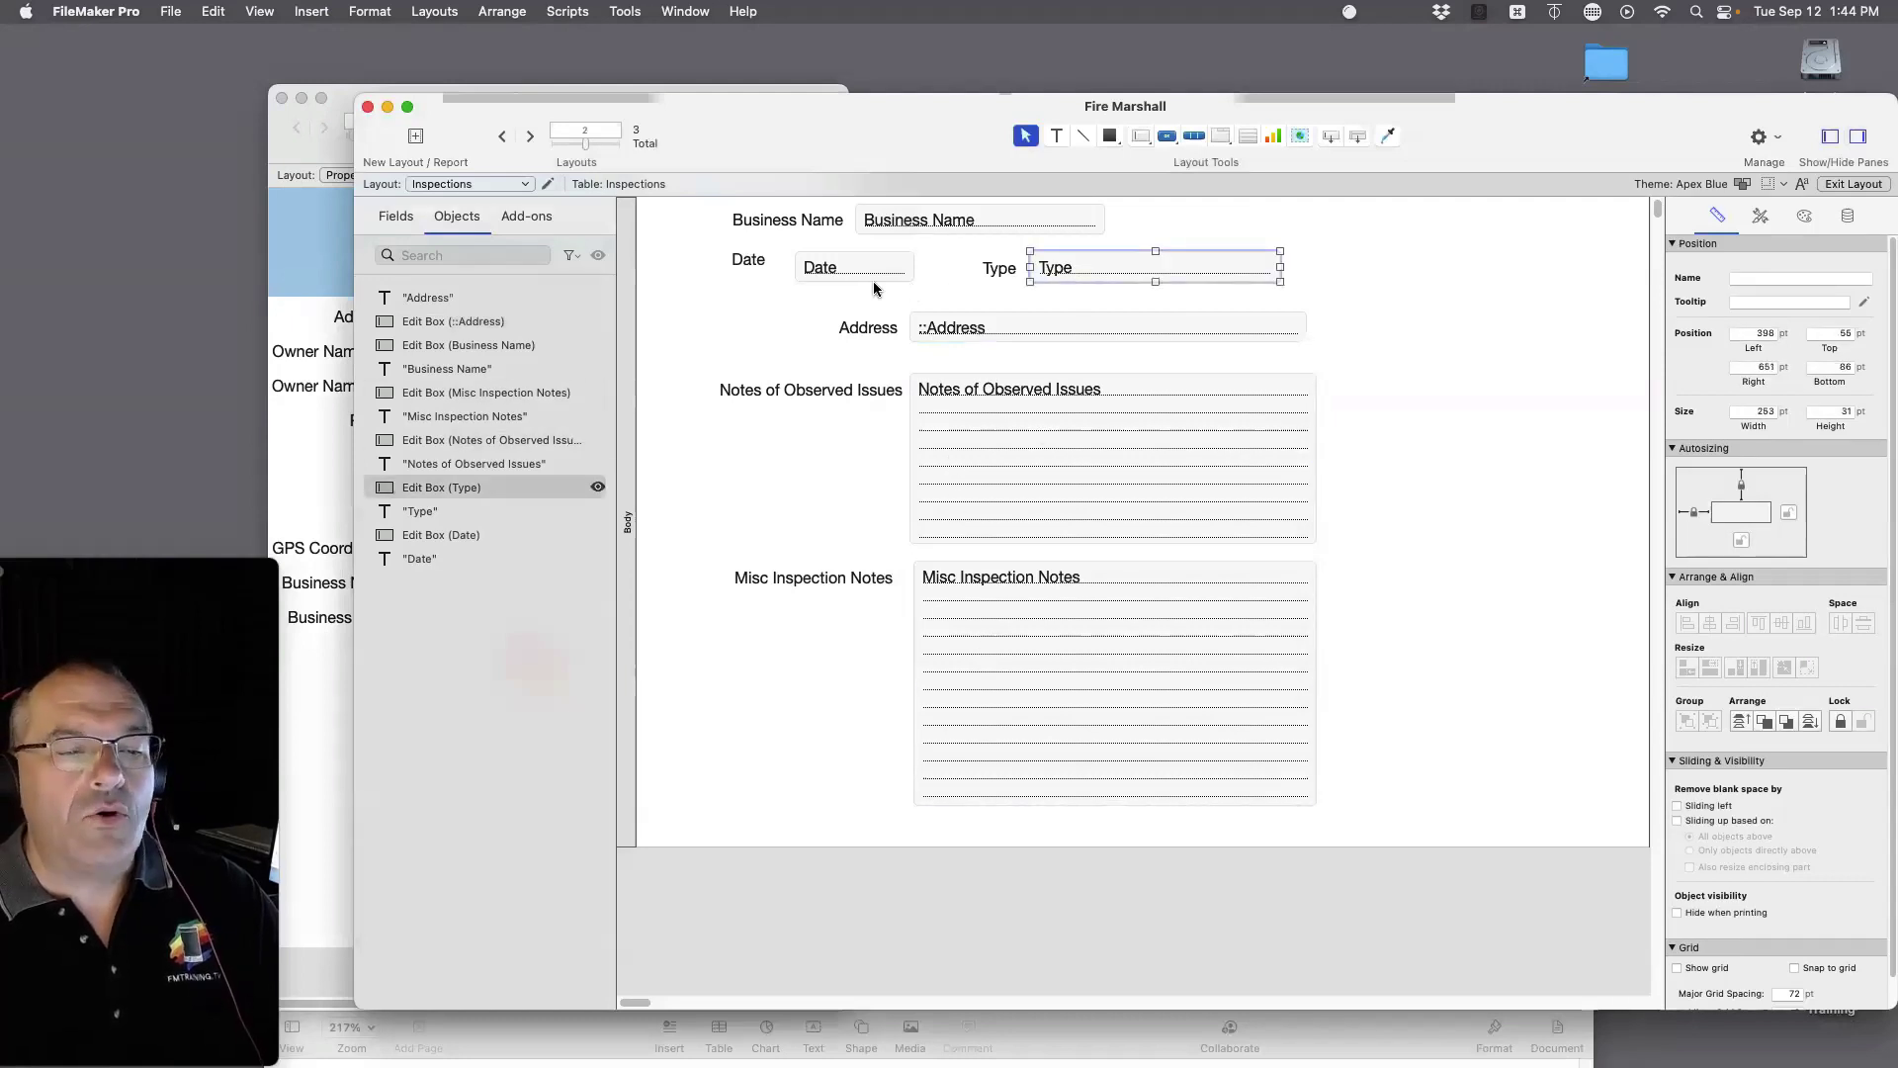
left_click(846, 278)
left_click(926, 229)
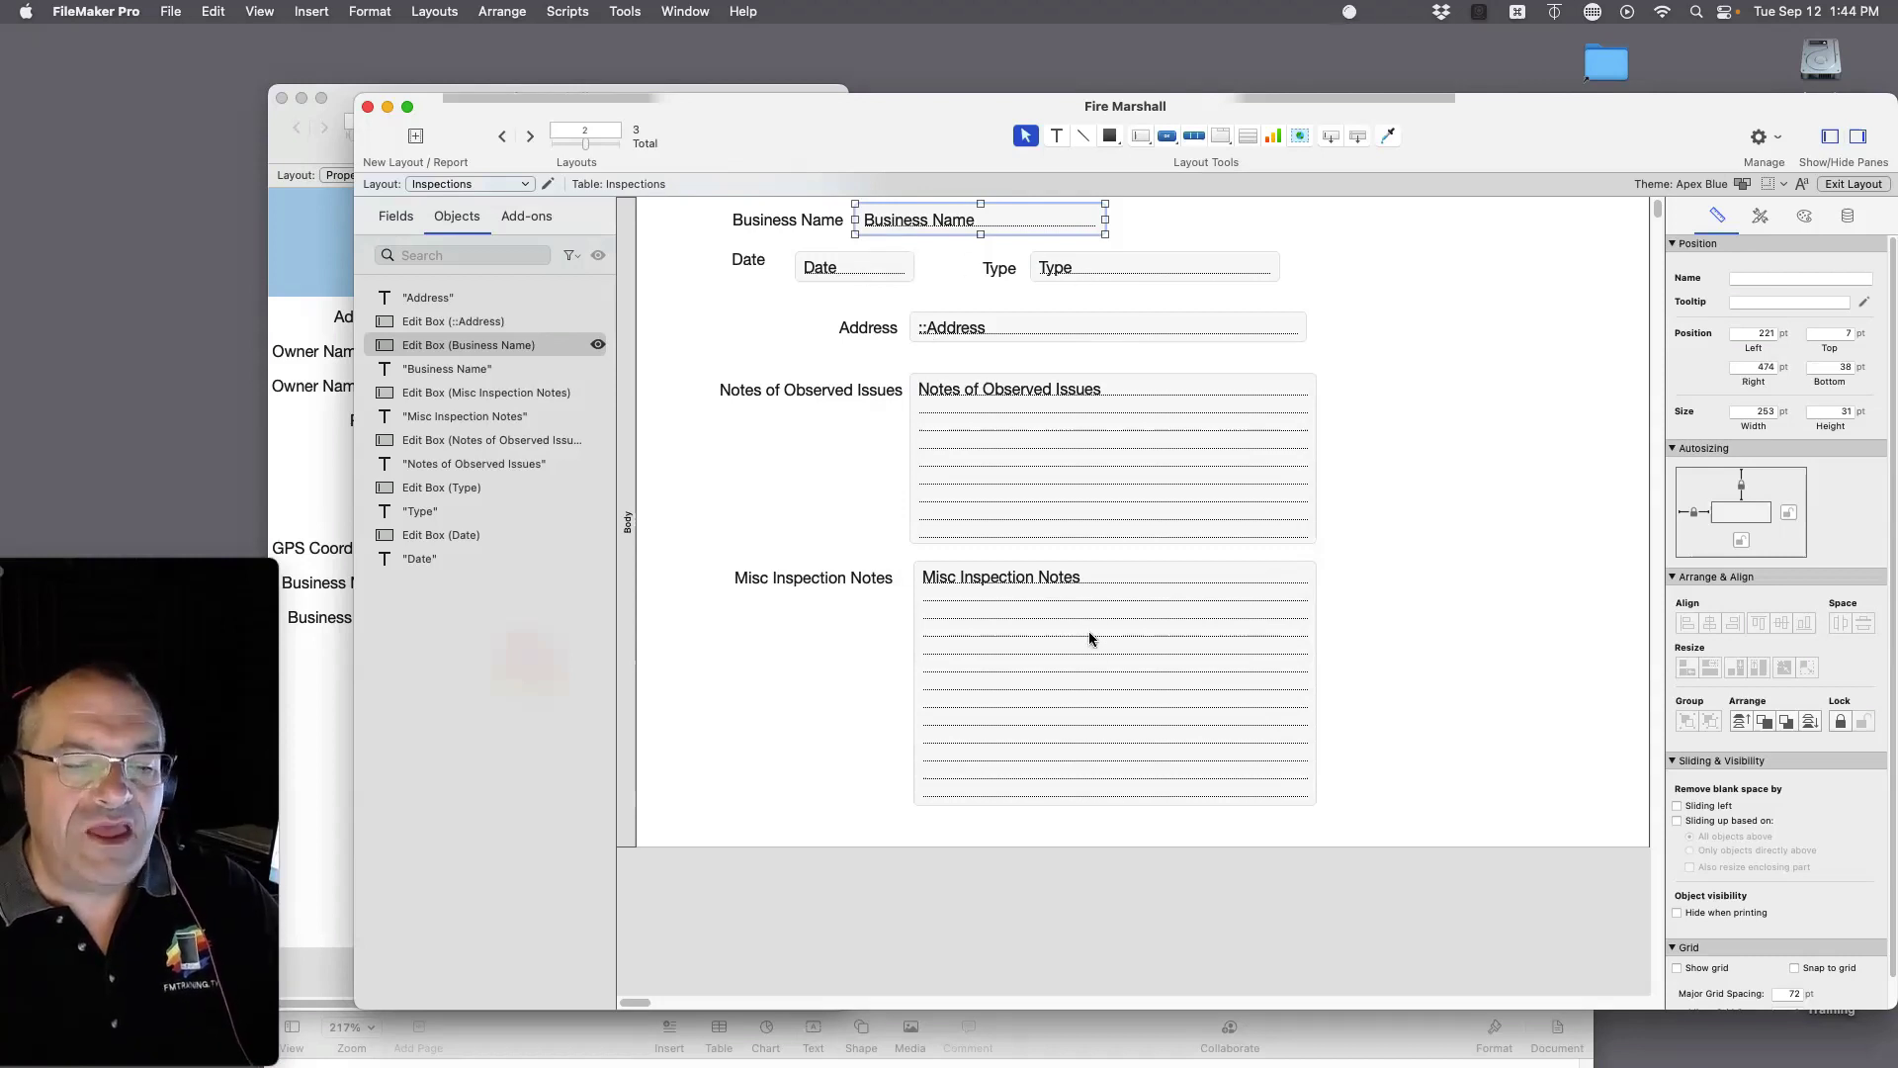
key("super+b")
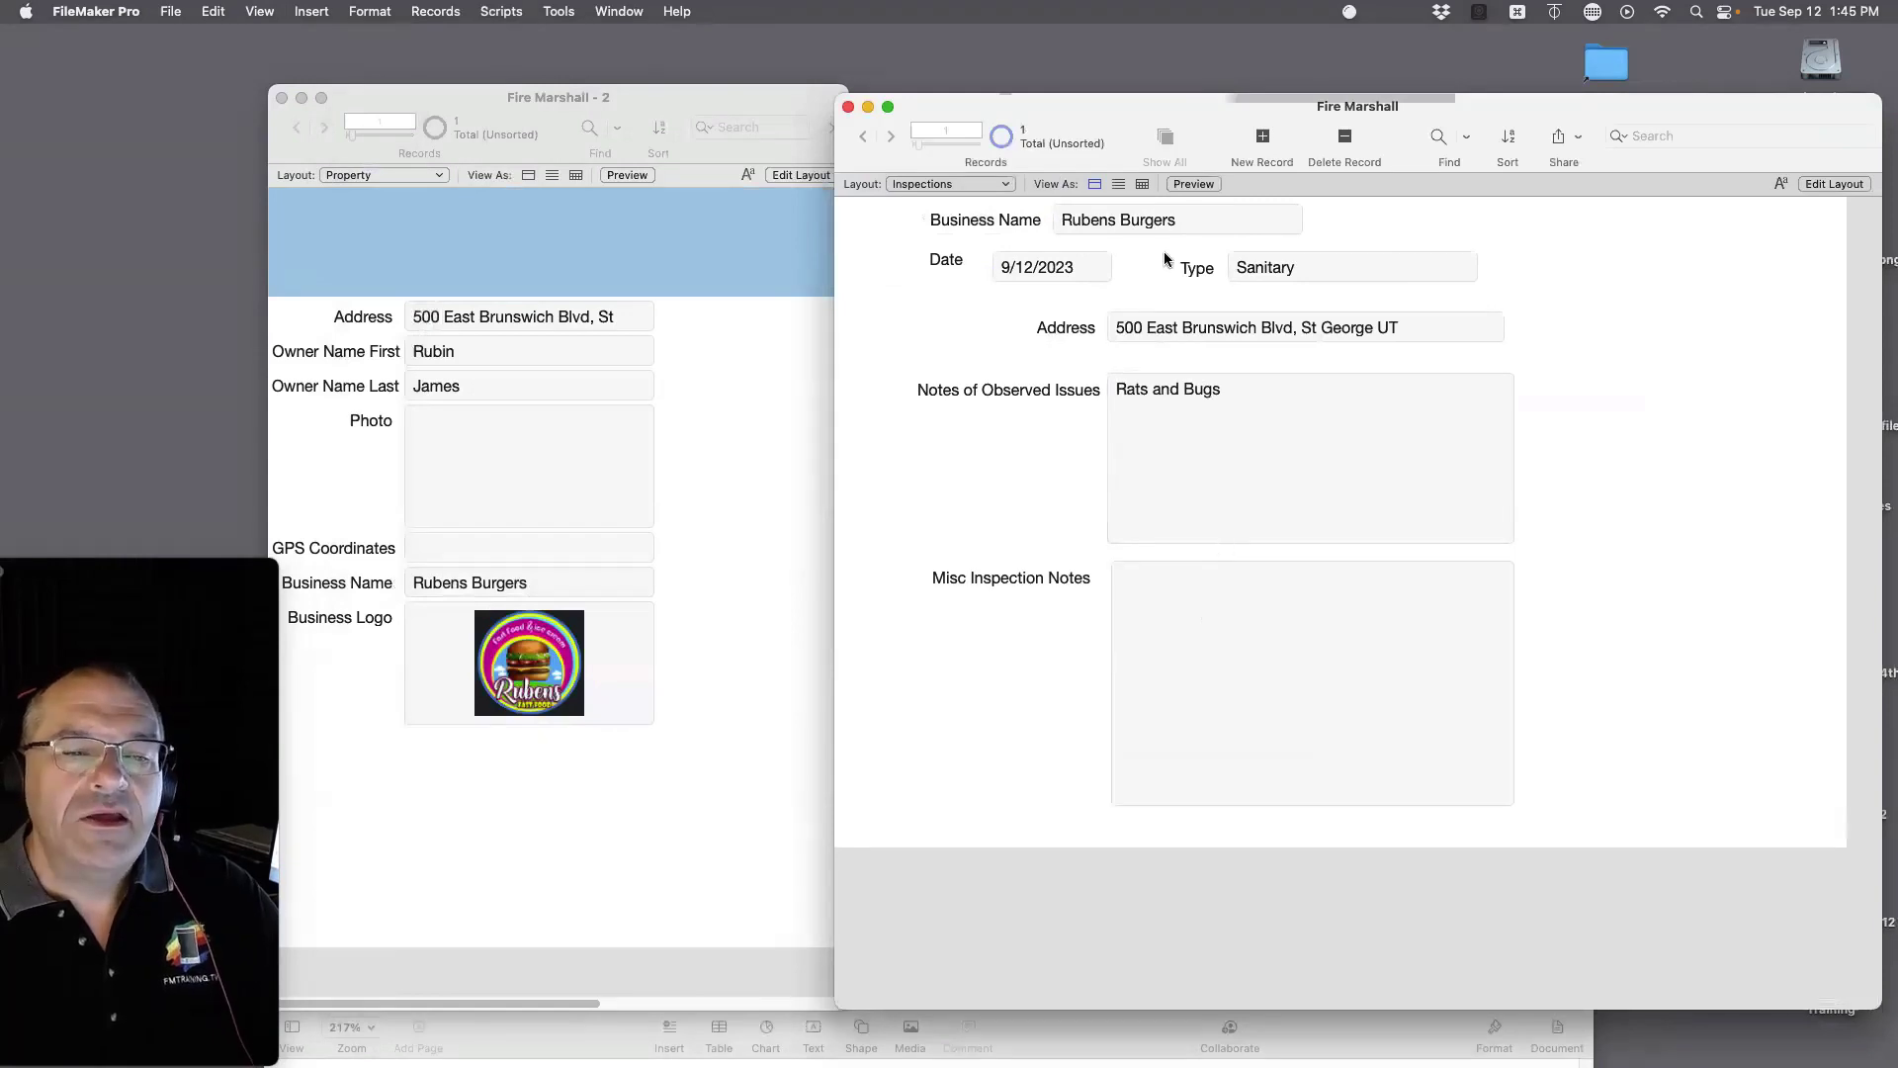
Step: Change the business name to 'Rubens Burger' and review the relationships in Manage Database
left_click(1171, 221)
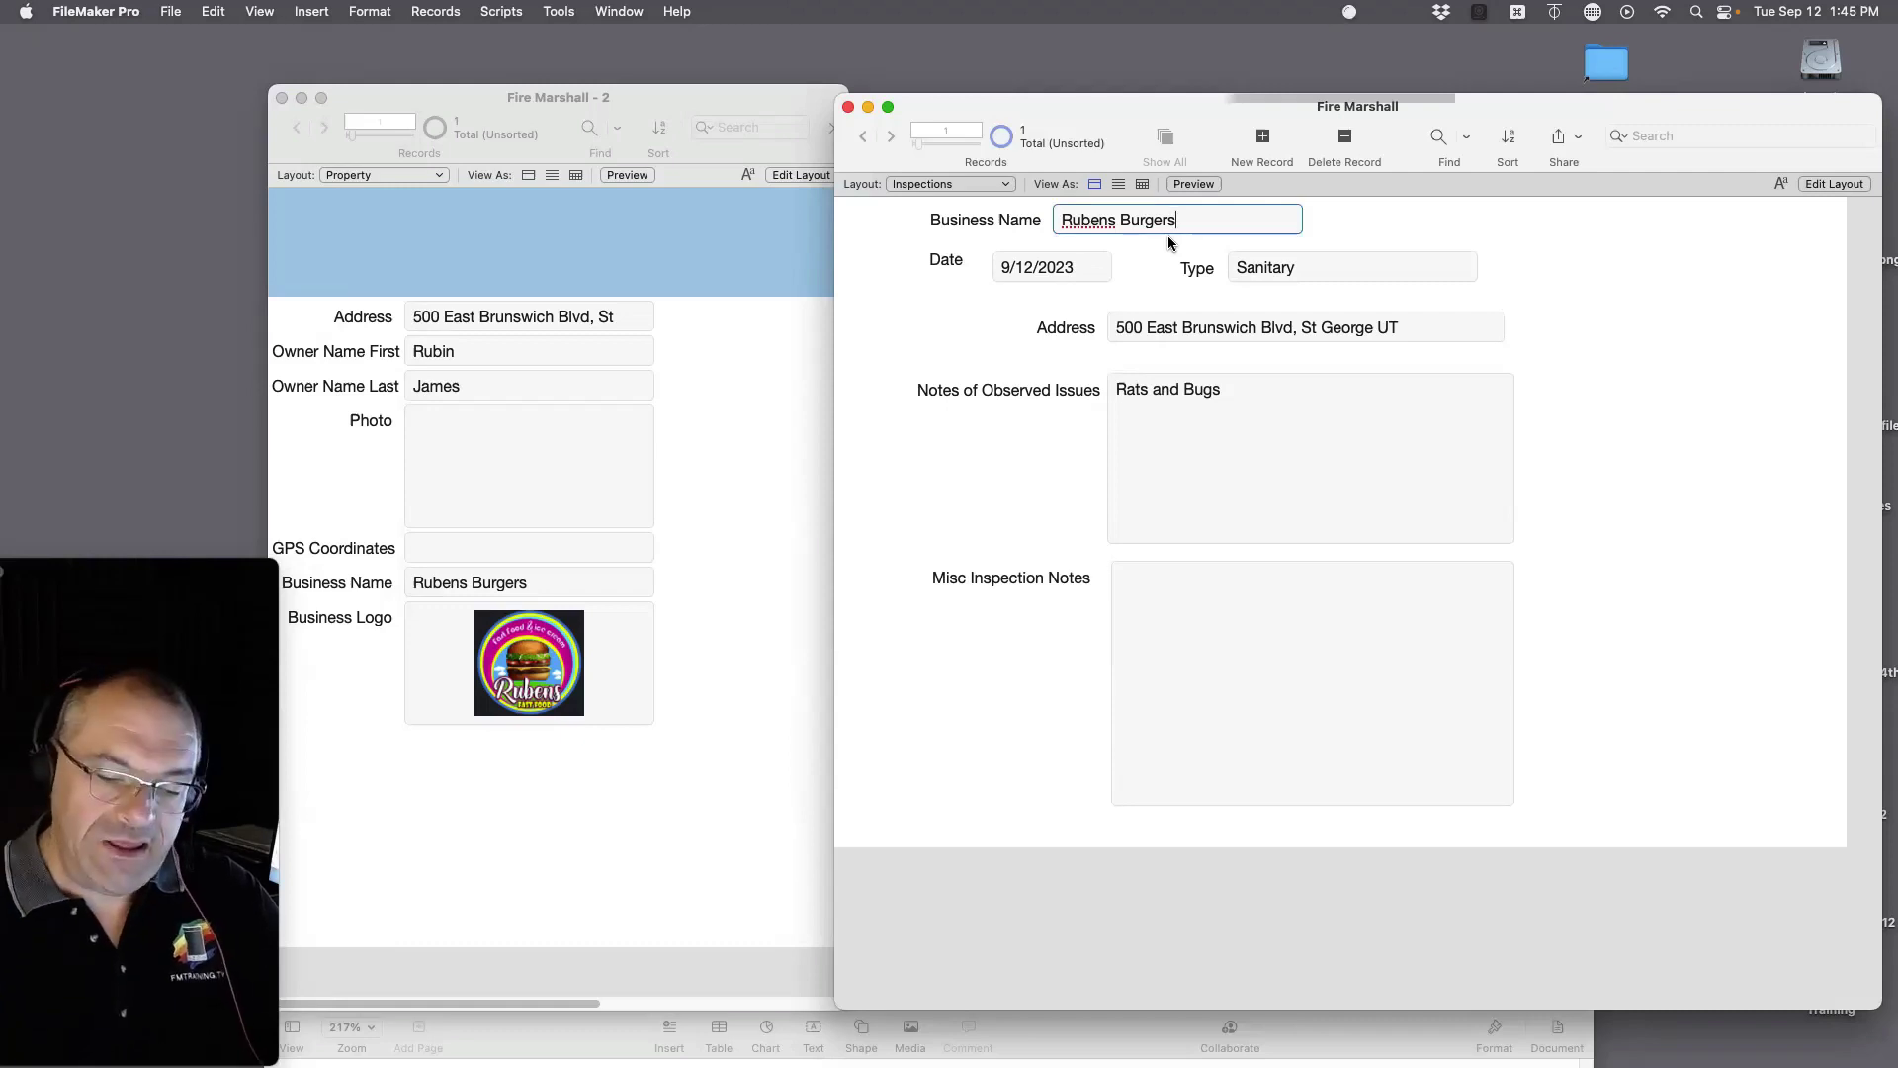
left_click(1360, 228)
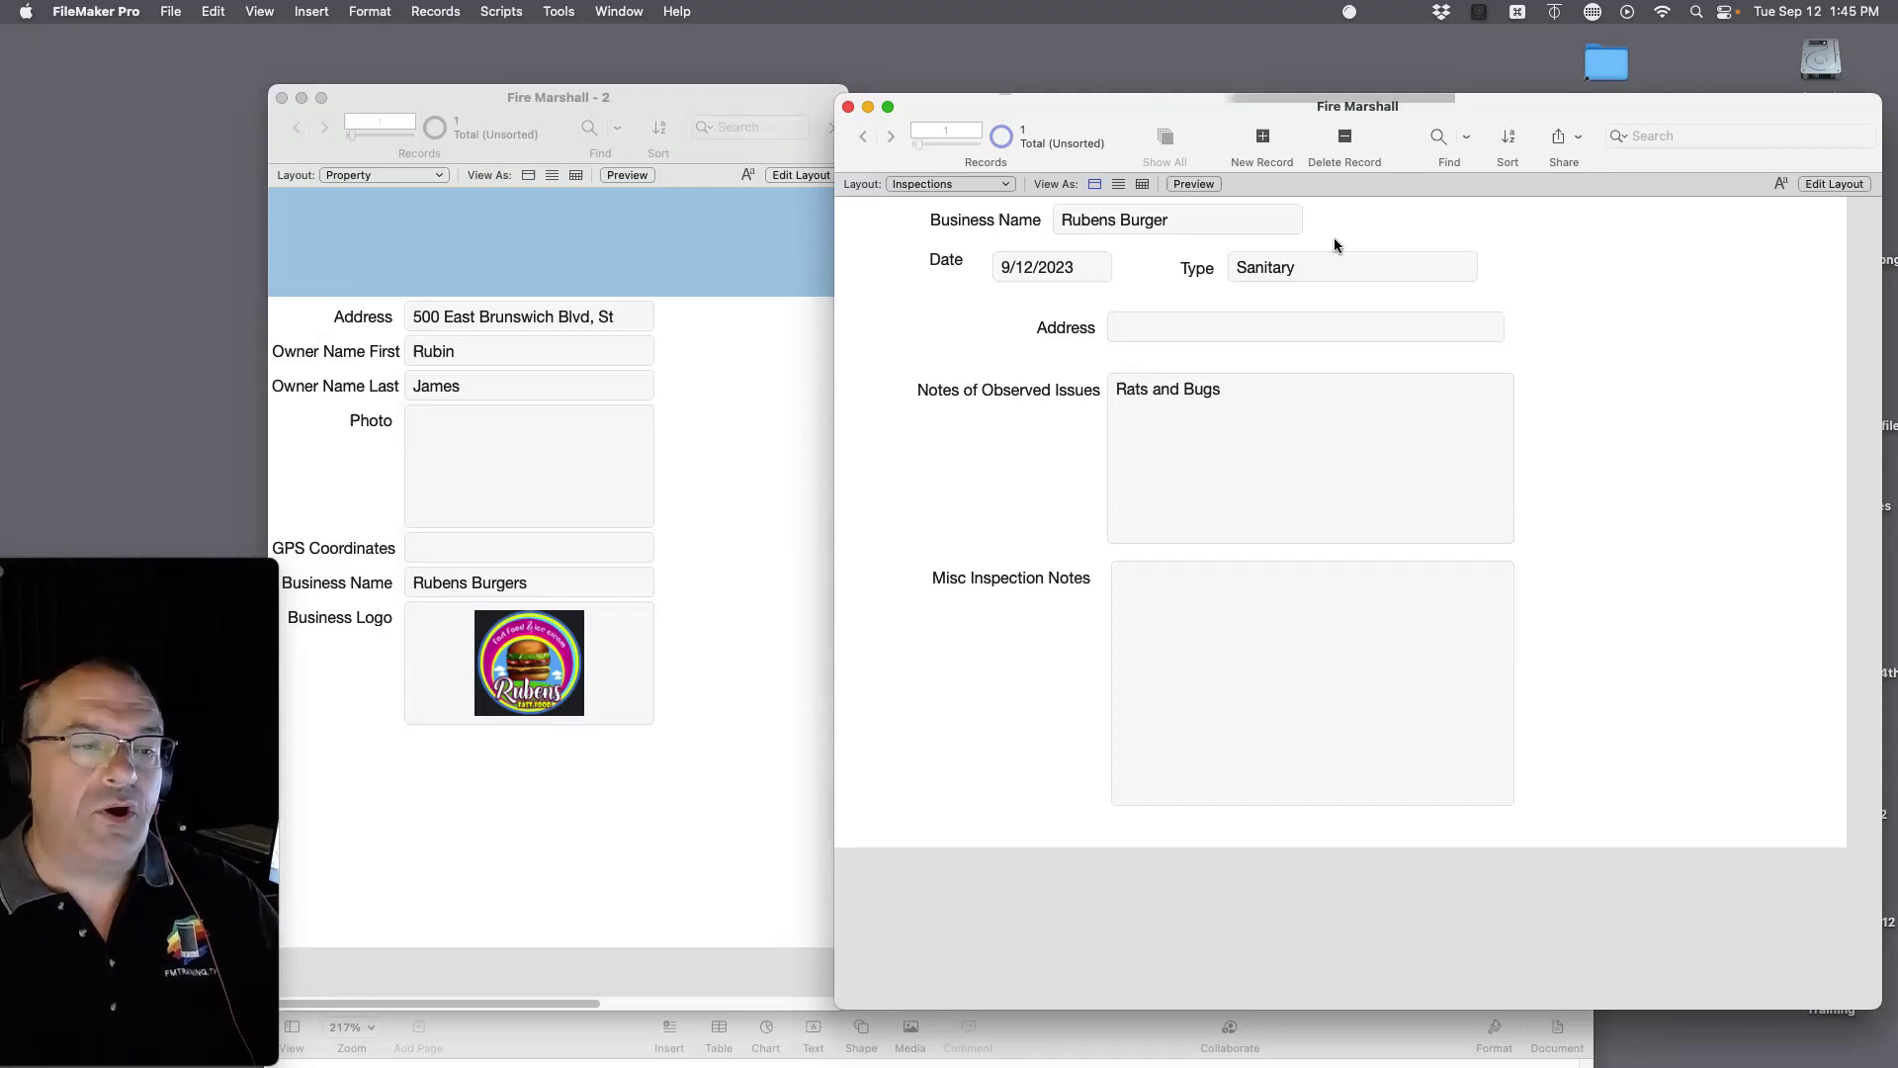
left_click(169, 20)
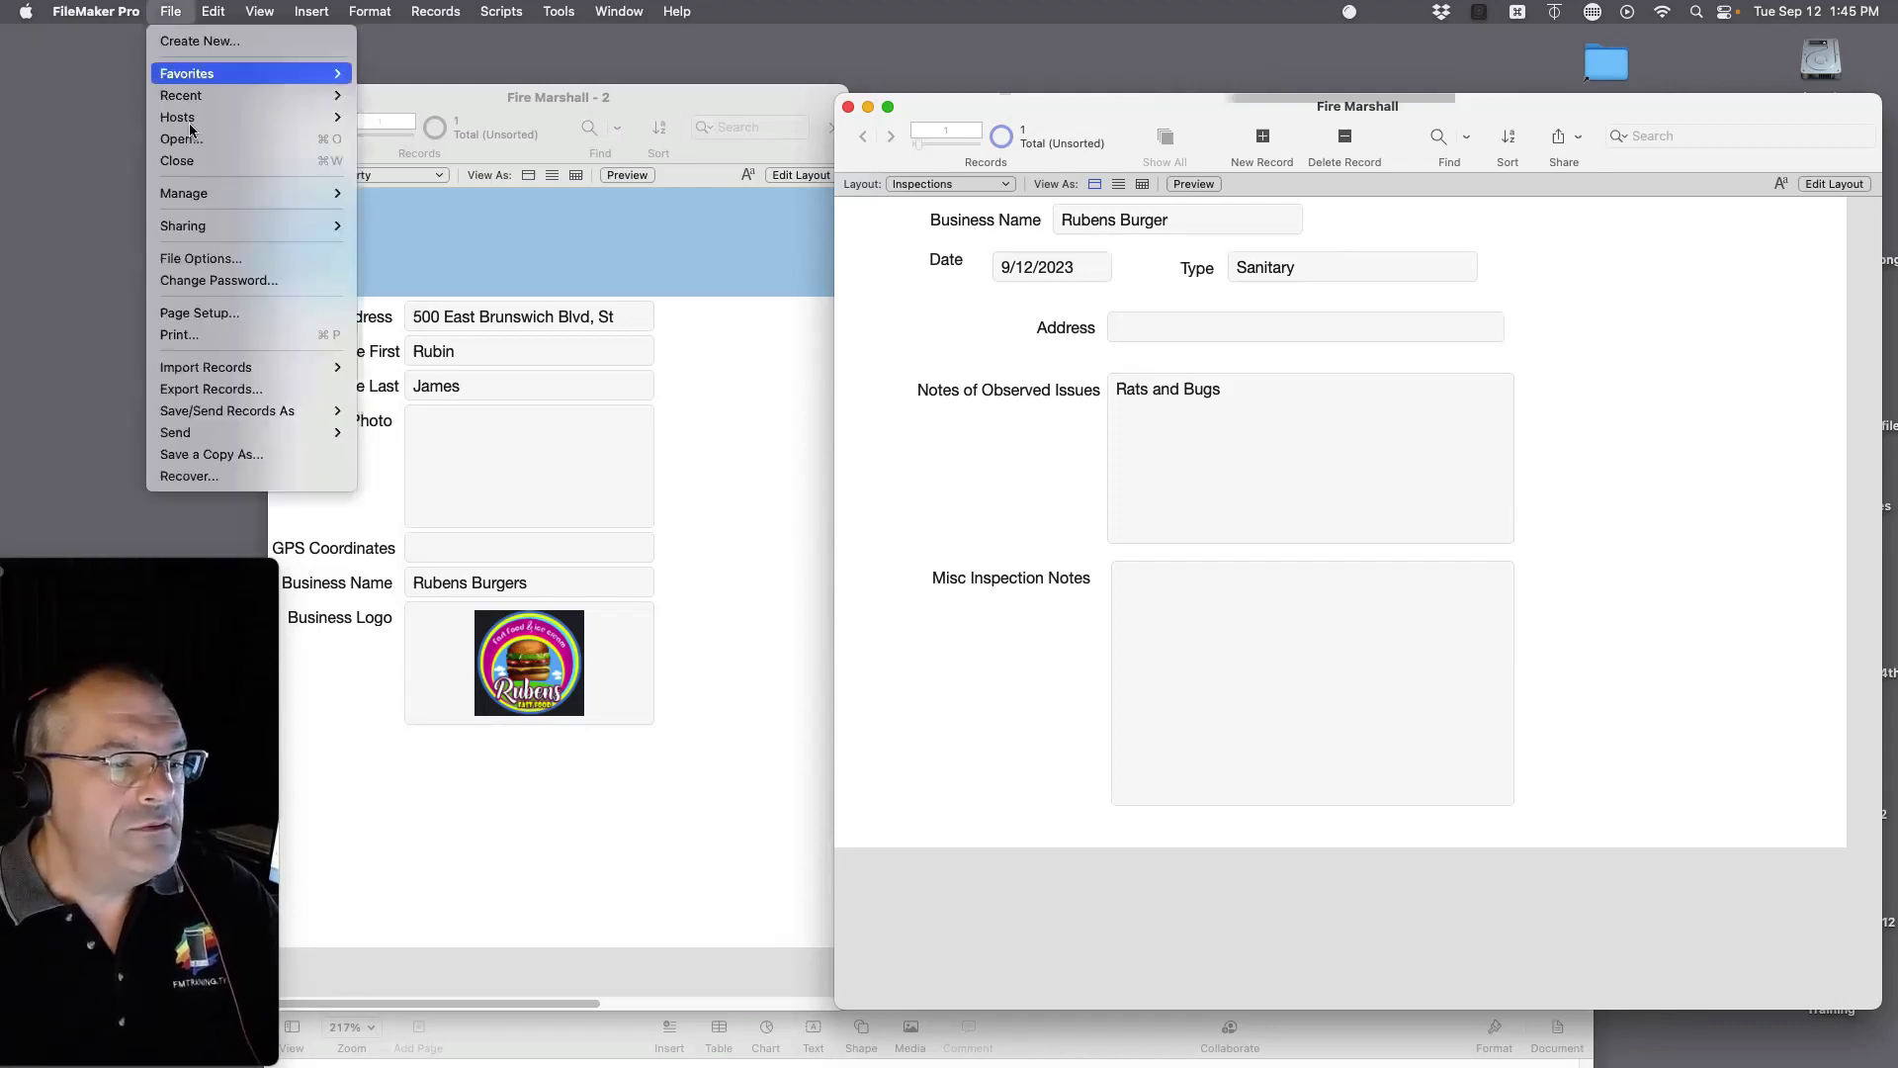
mouse_move(211, 195)
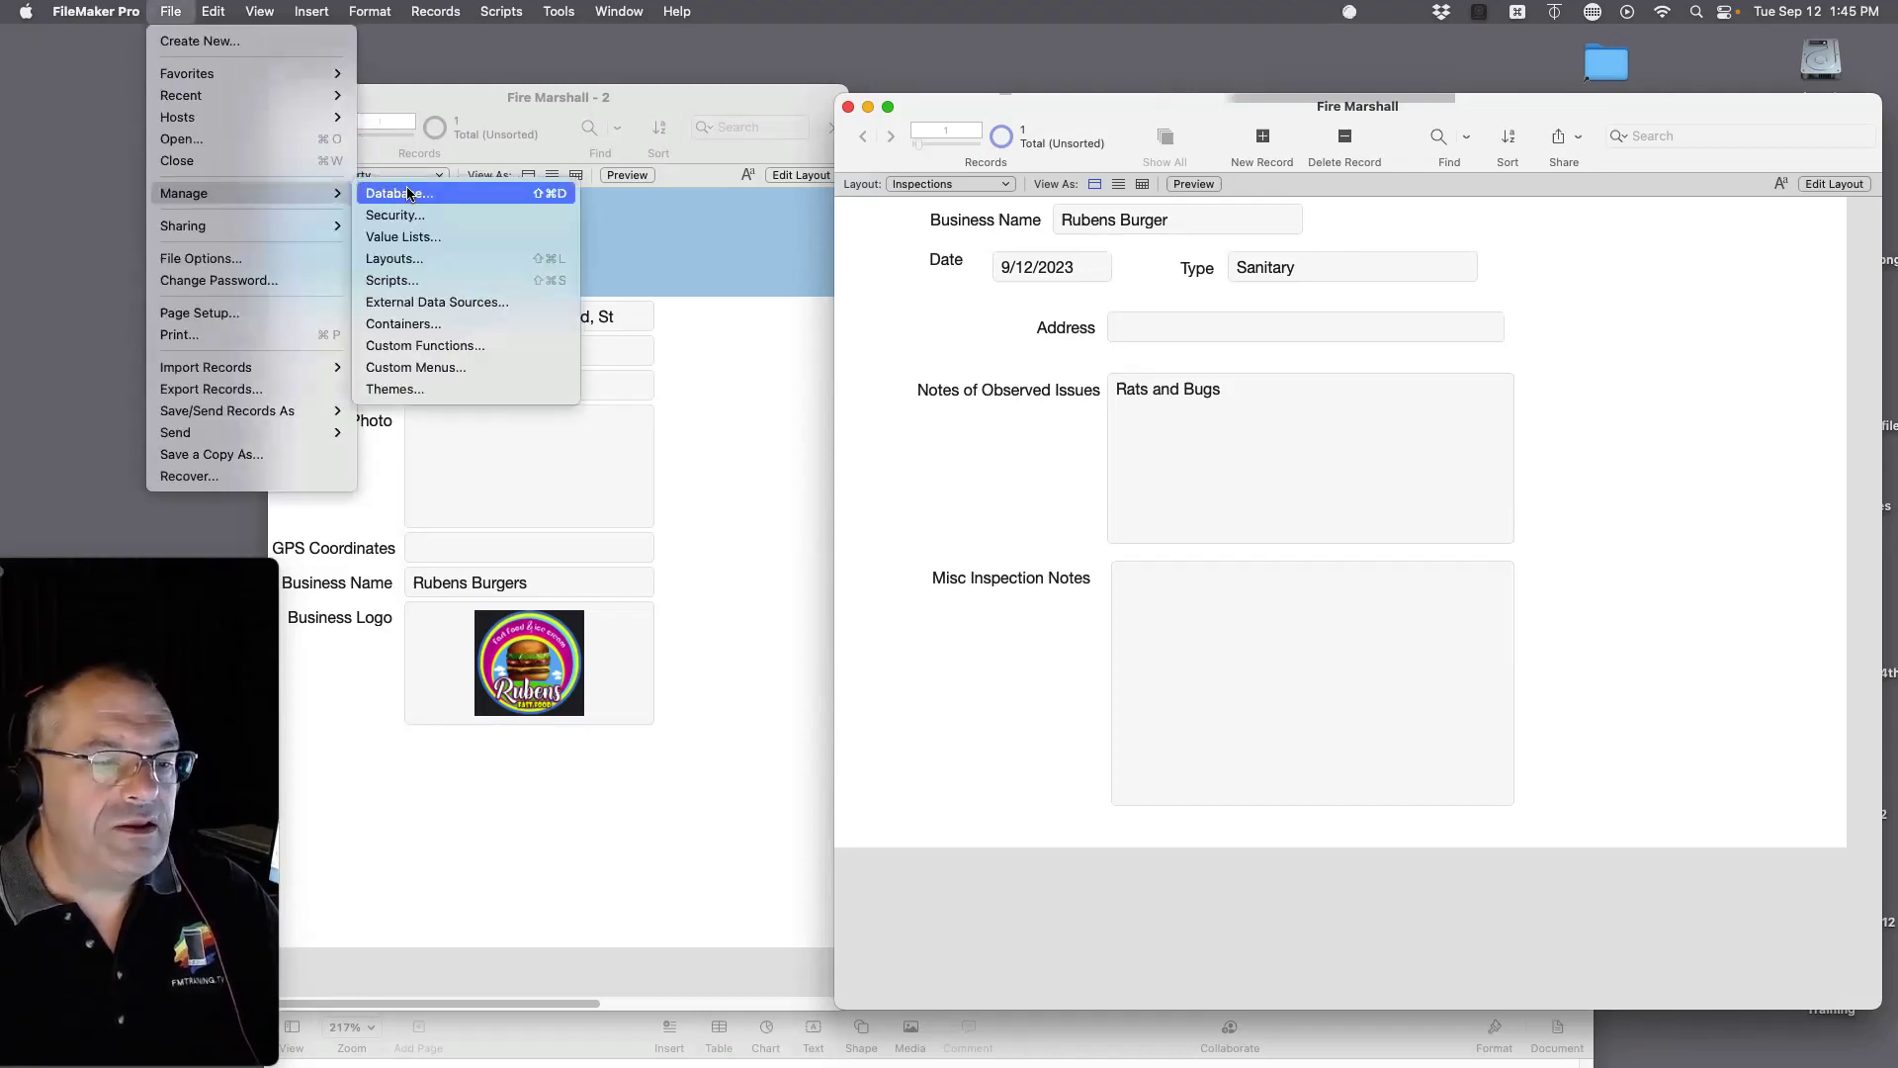
left_click(403, 194)
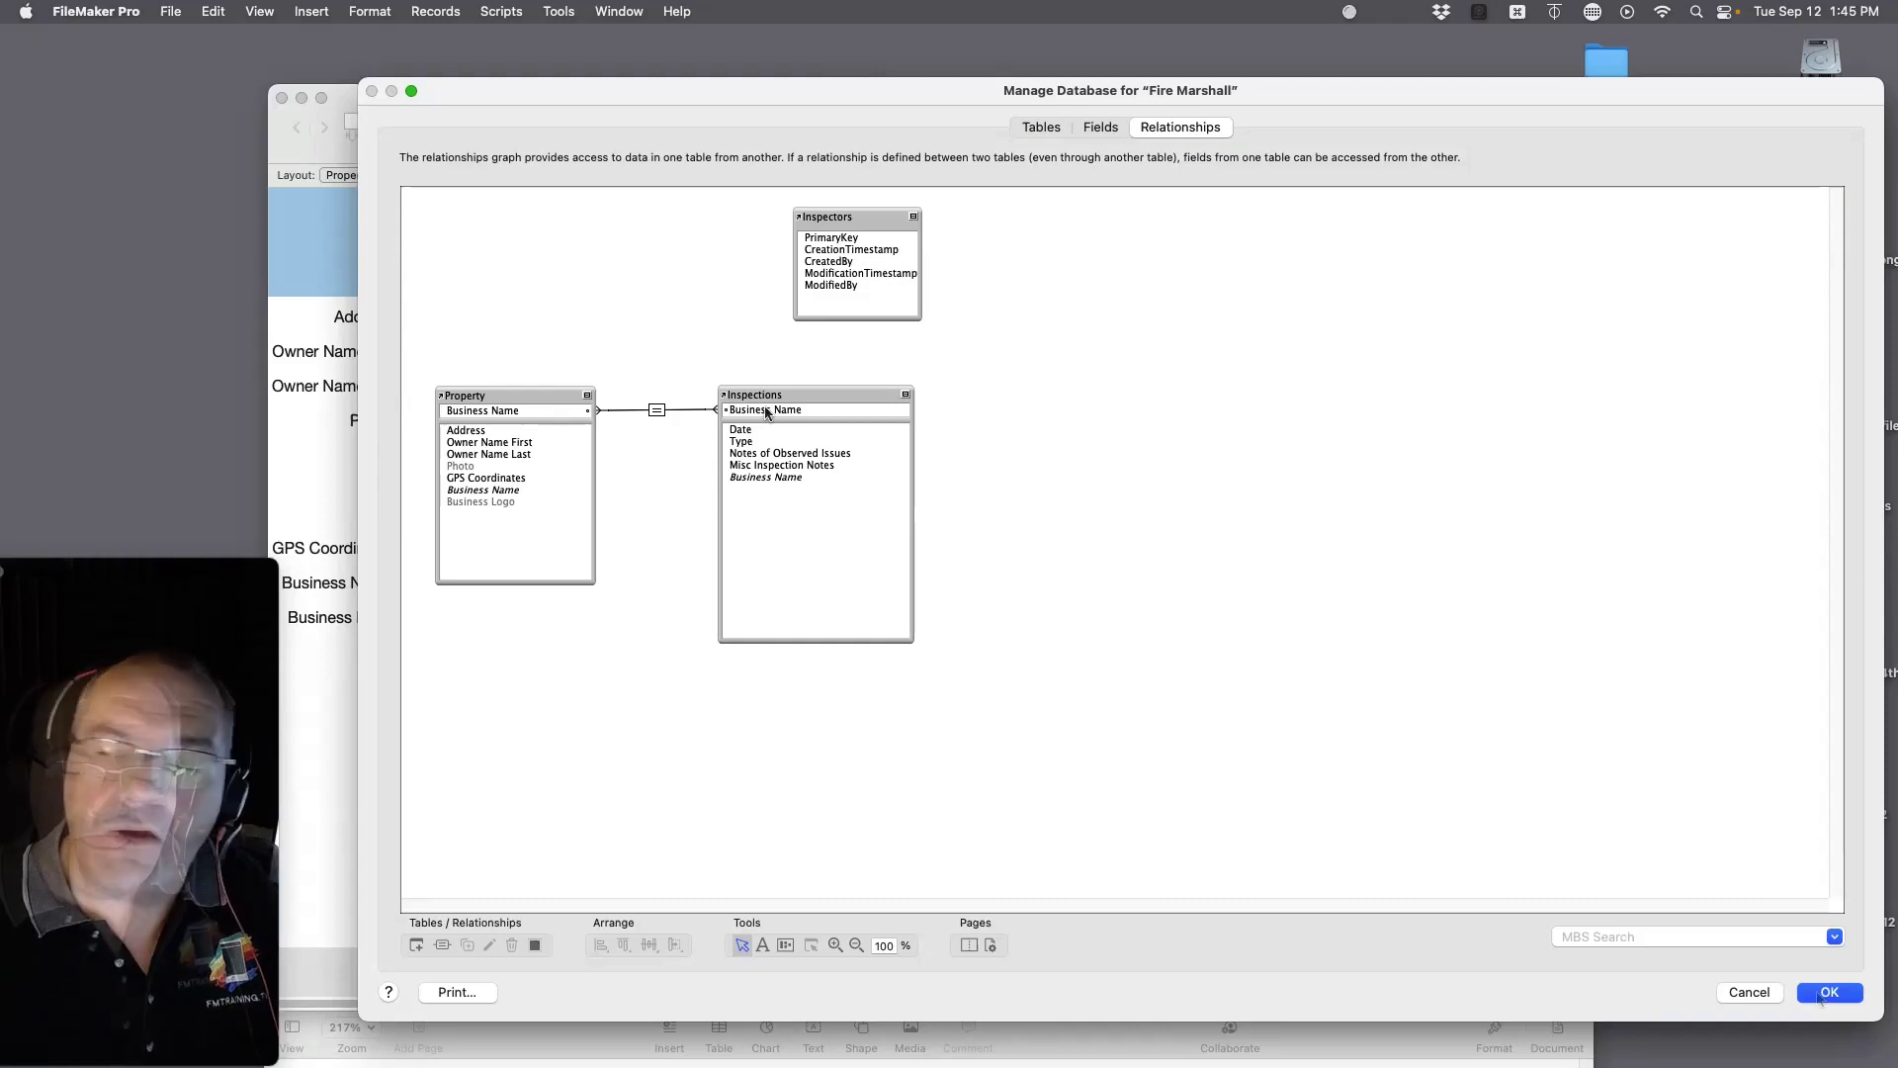
left_click(1827, 994)
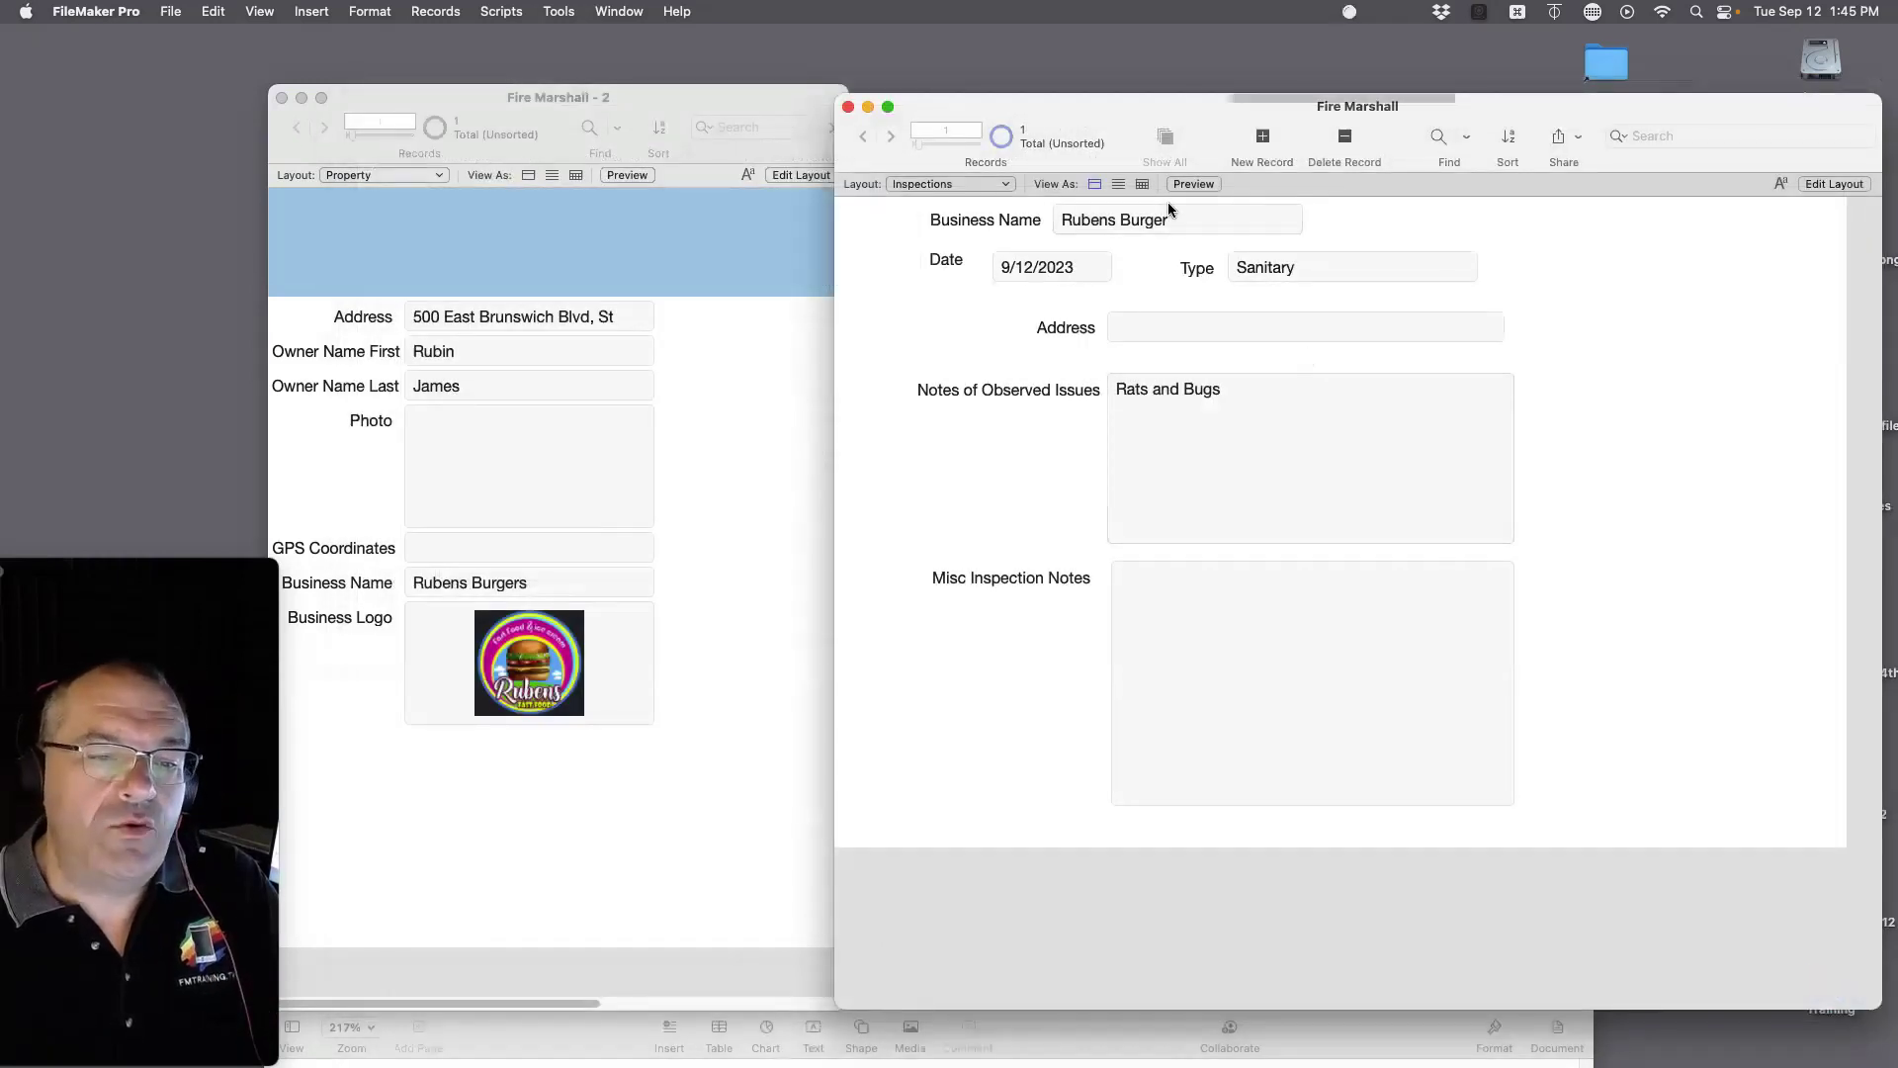
Step: Restore the inspection's business name to 'Rubens Burgers'
left_click(596, 595)
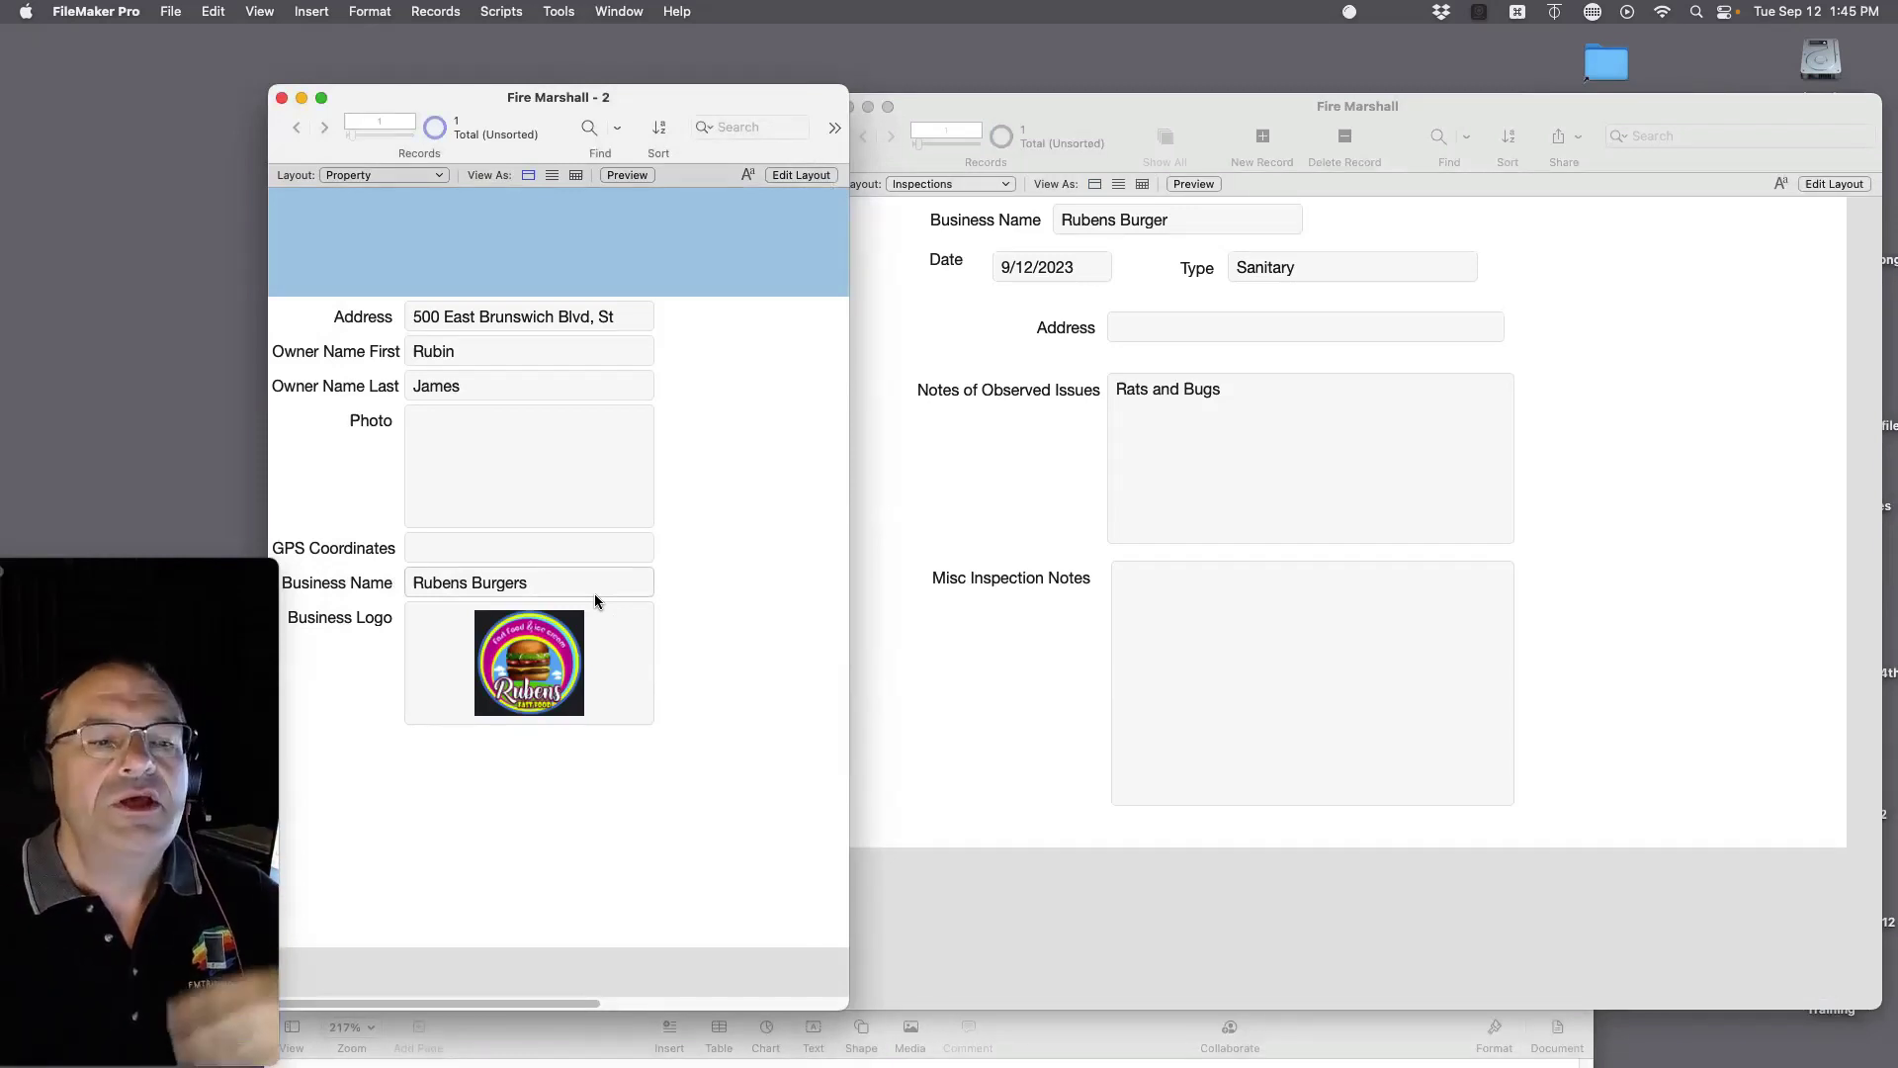
left_click(970, 456)
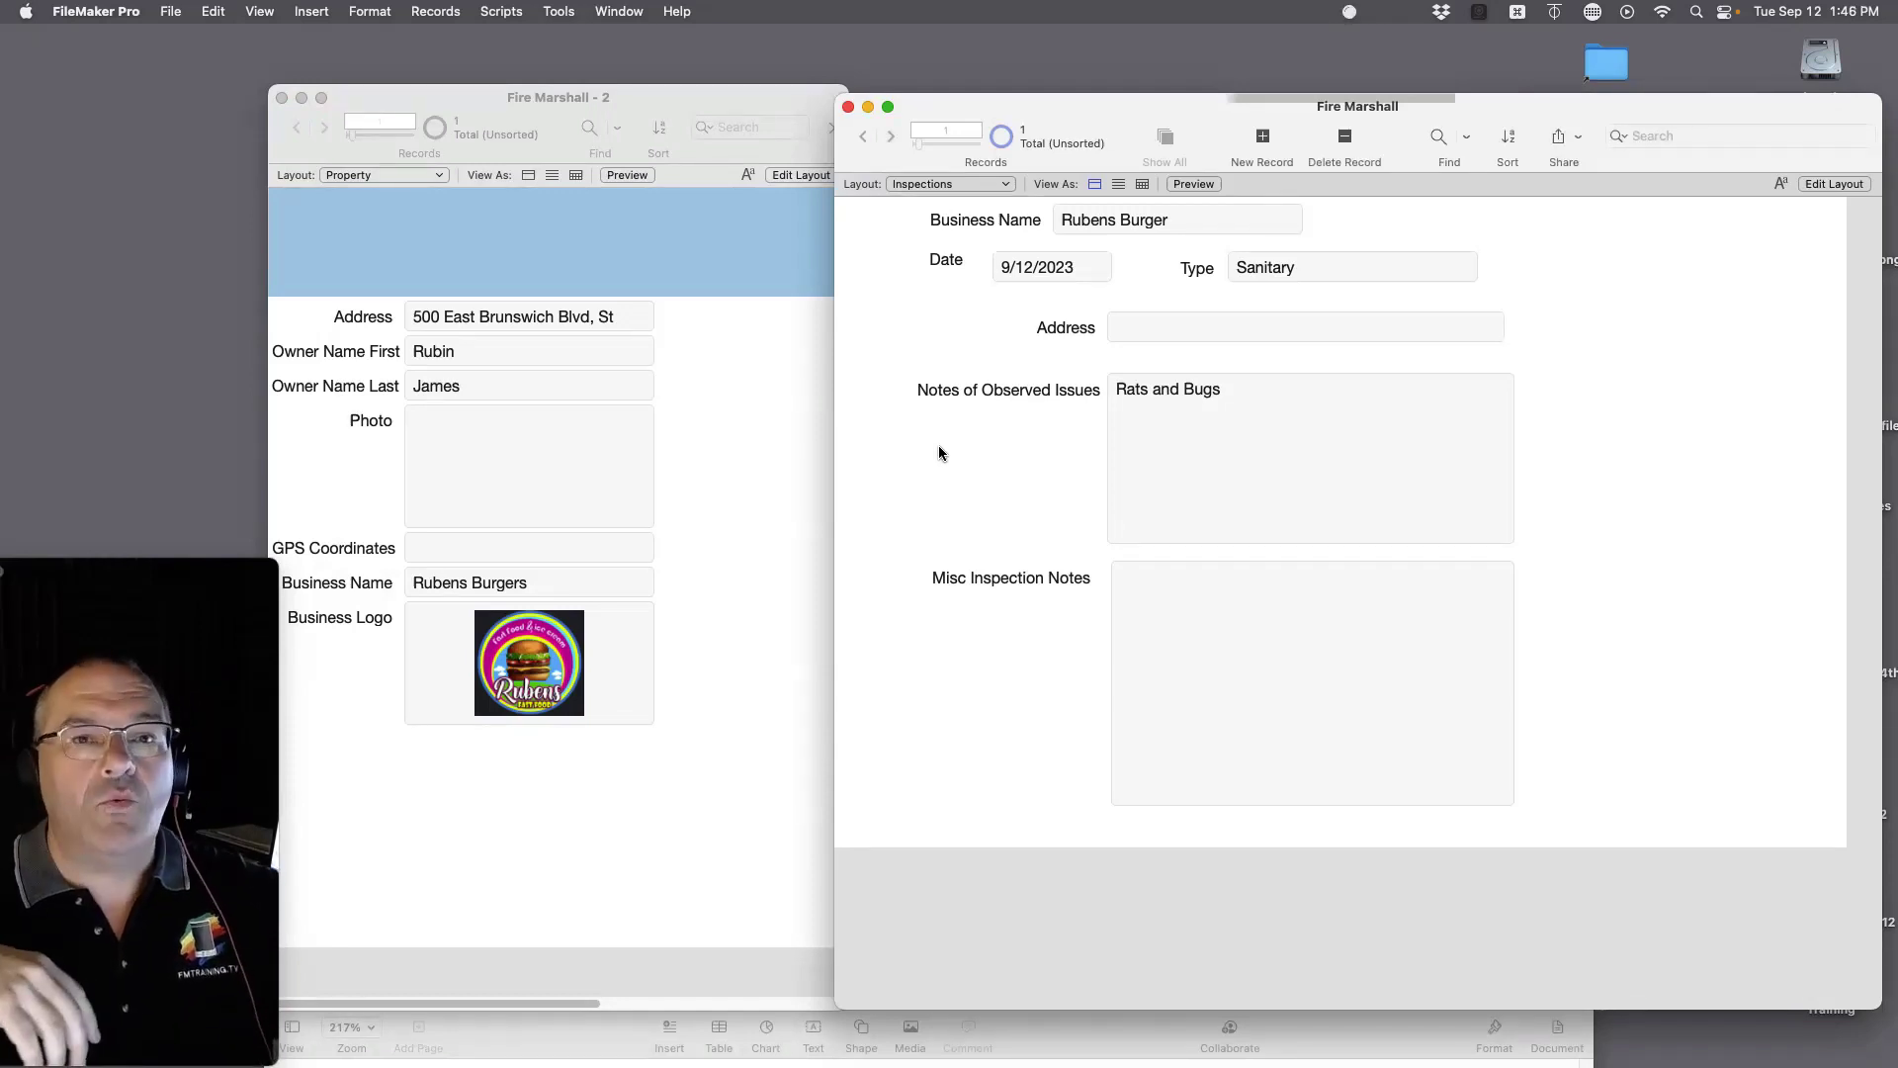
left_click(1202, 219)
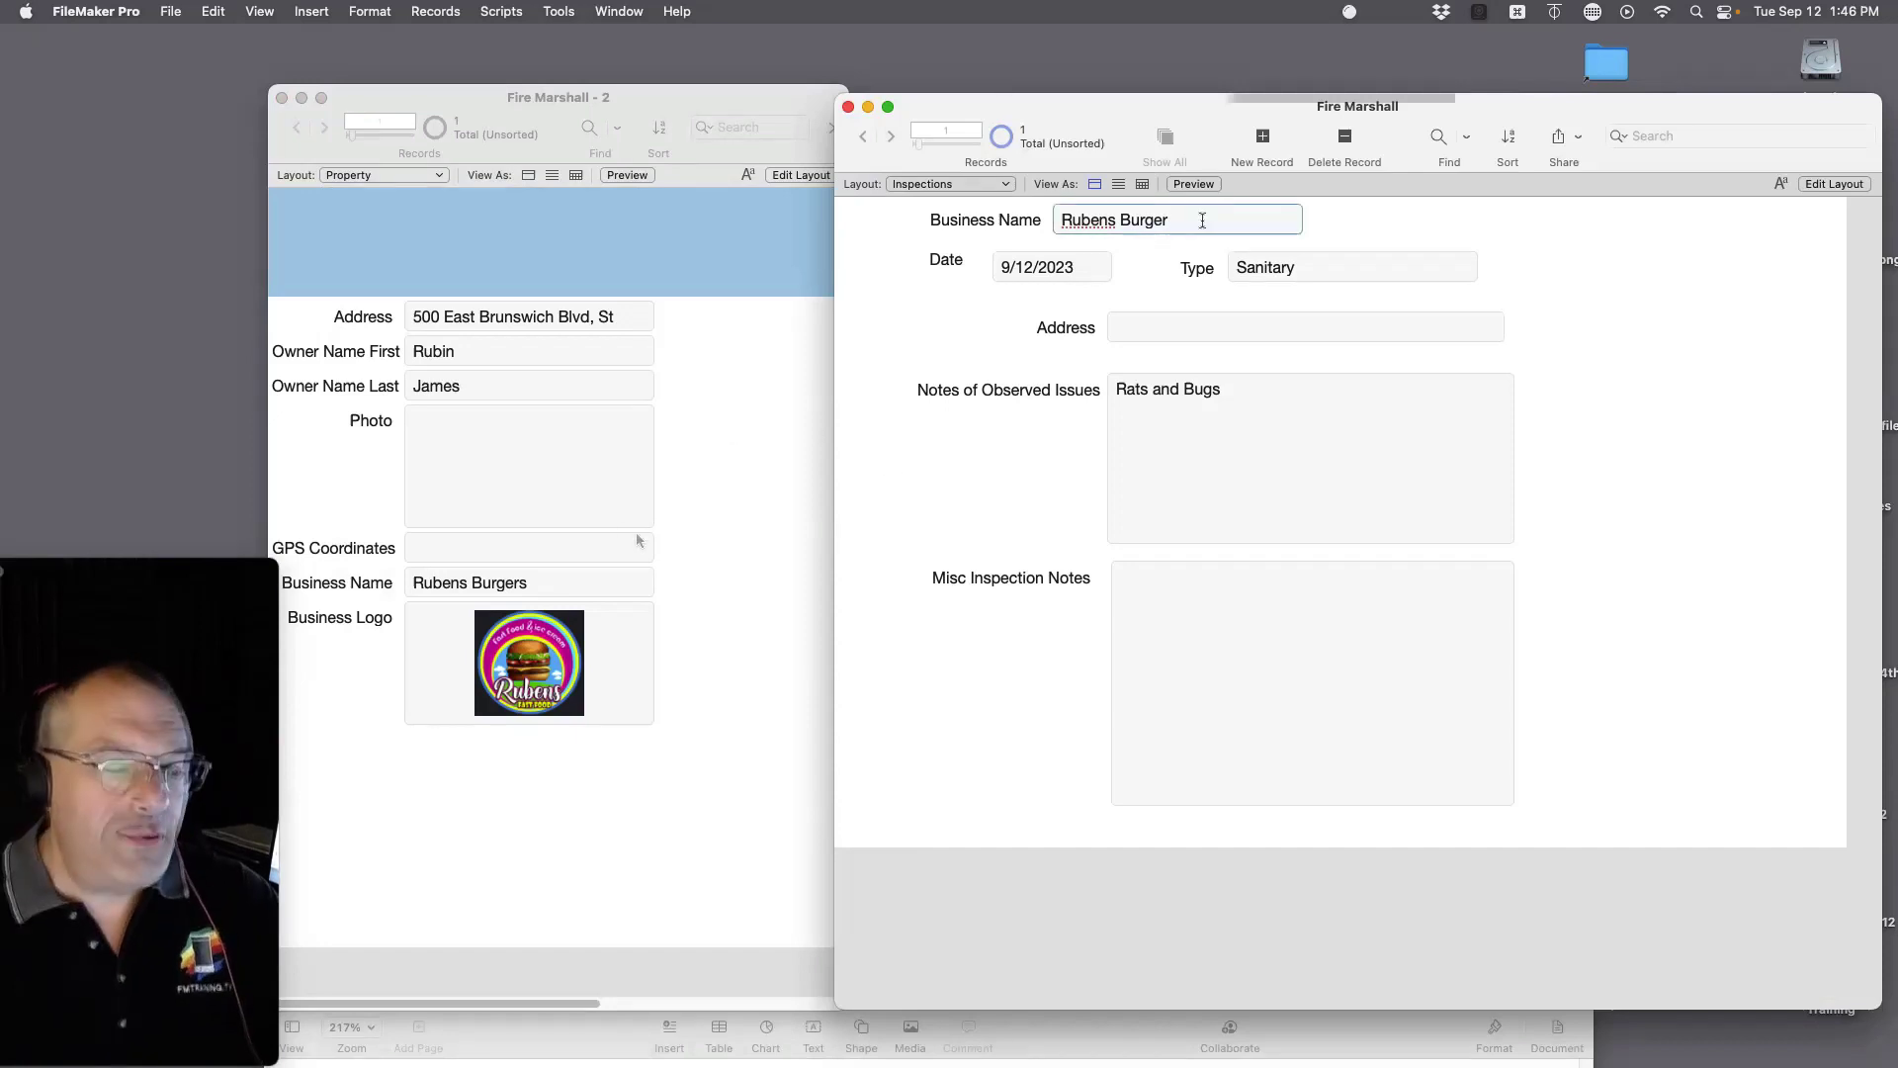
type("s")
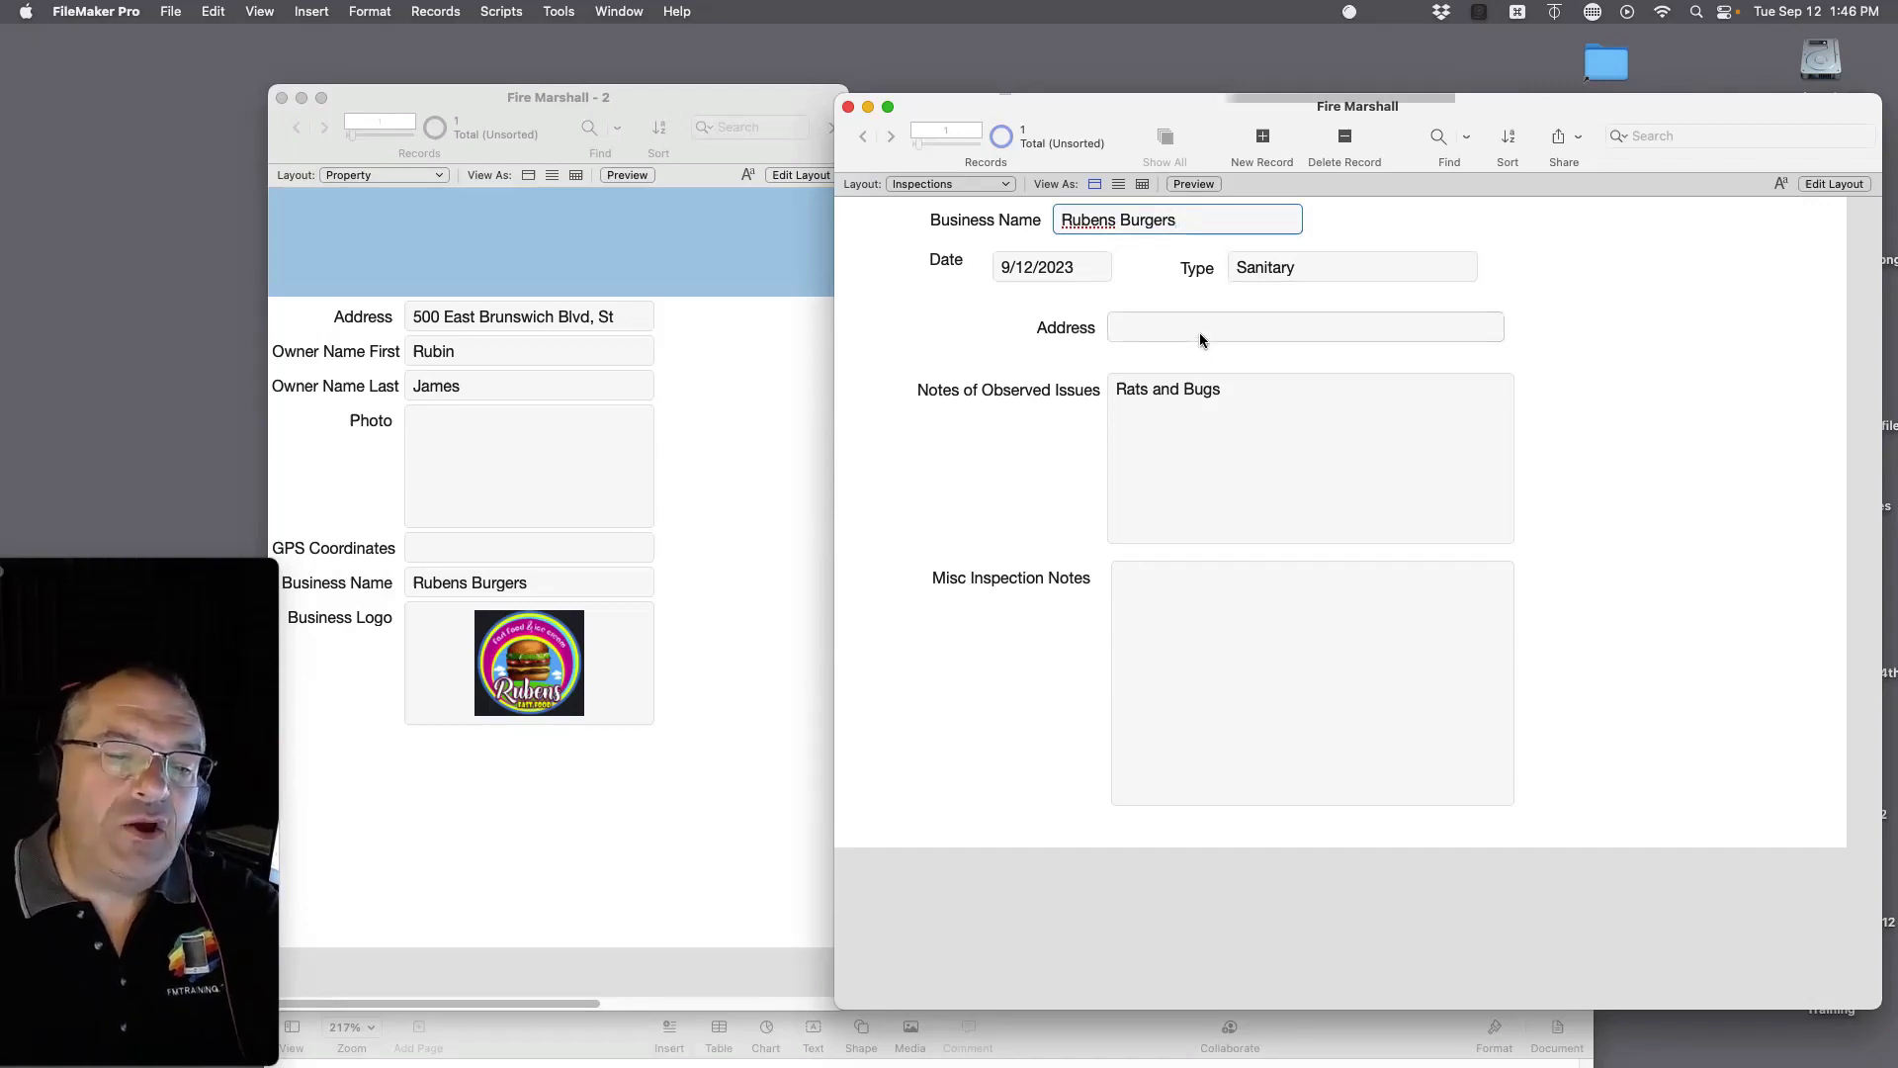
left_click(1368, 226)
Step: Change the related address's state from UT to CA and confirm the Property record updates
left_click(1414, 331)
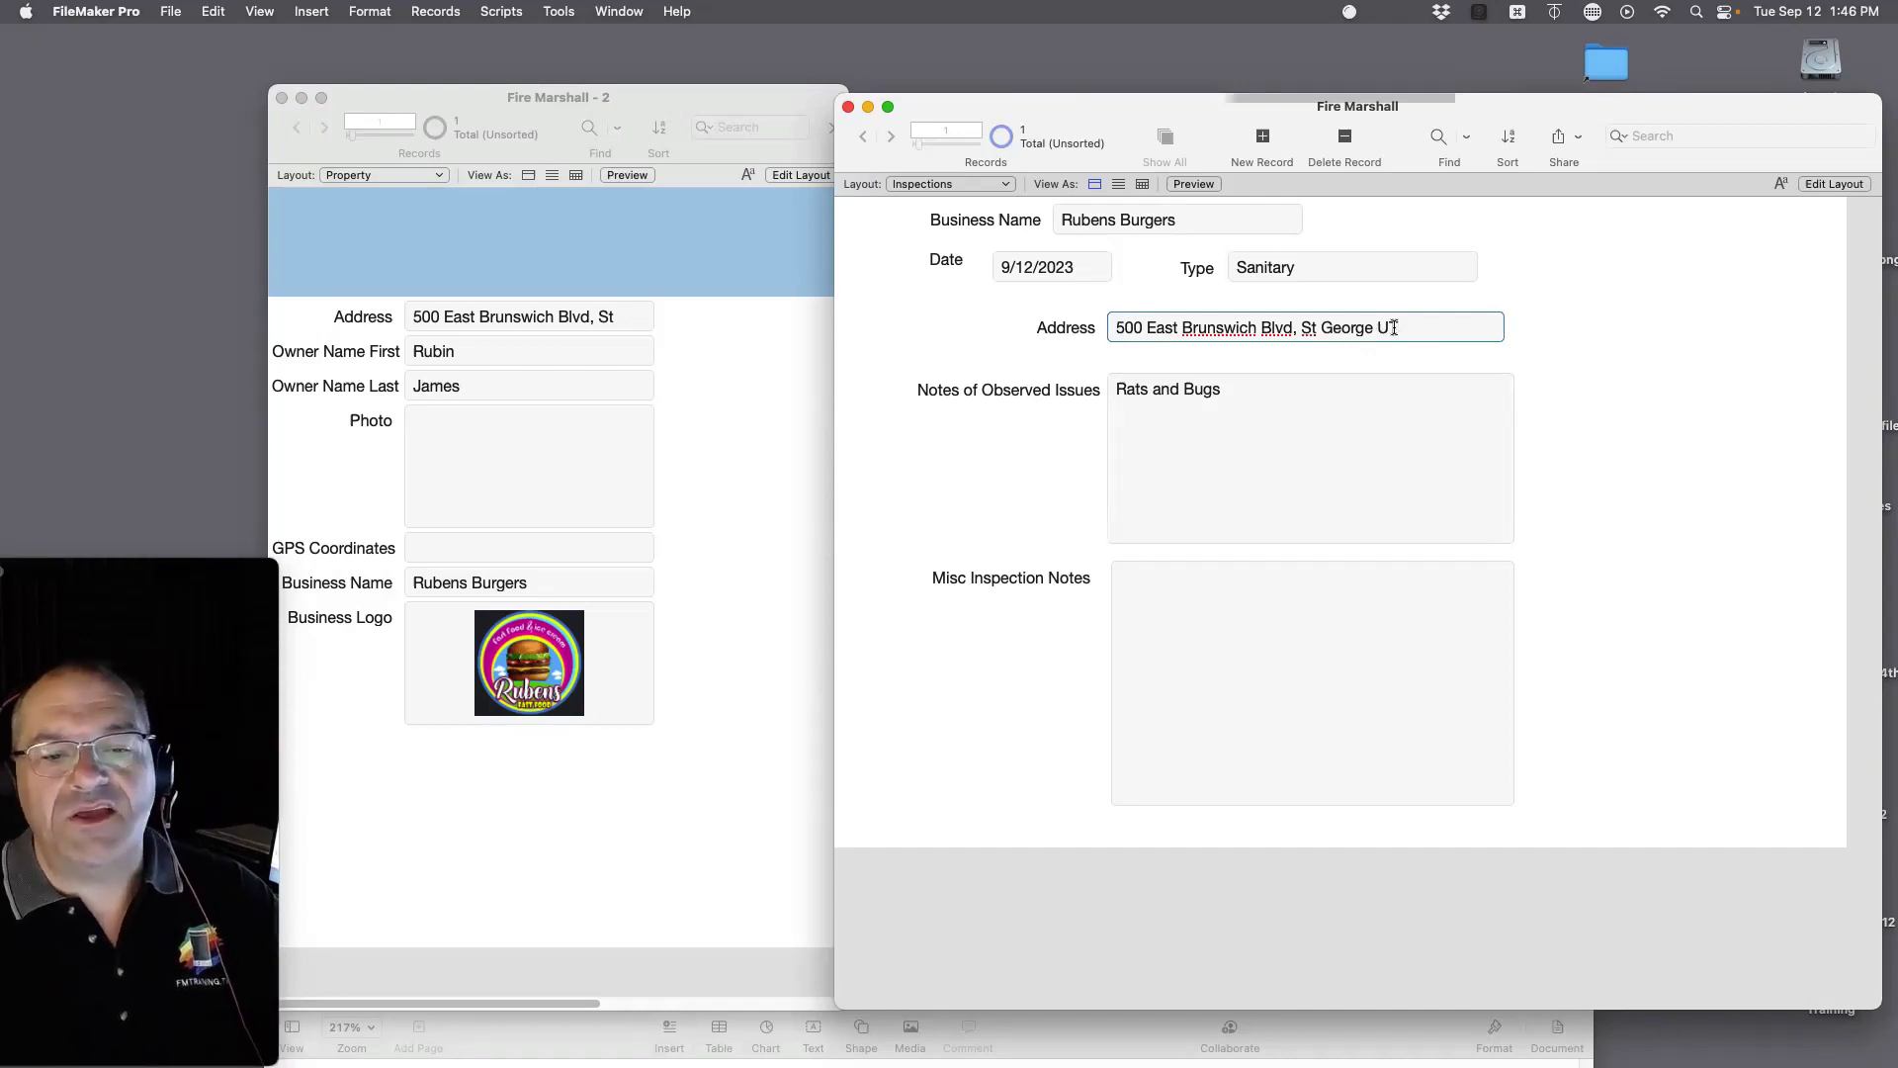
left_click_drag(1394, 327, 1444, 334)
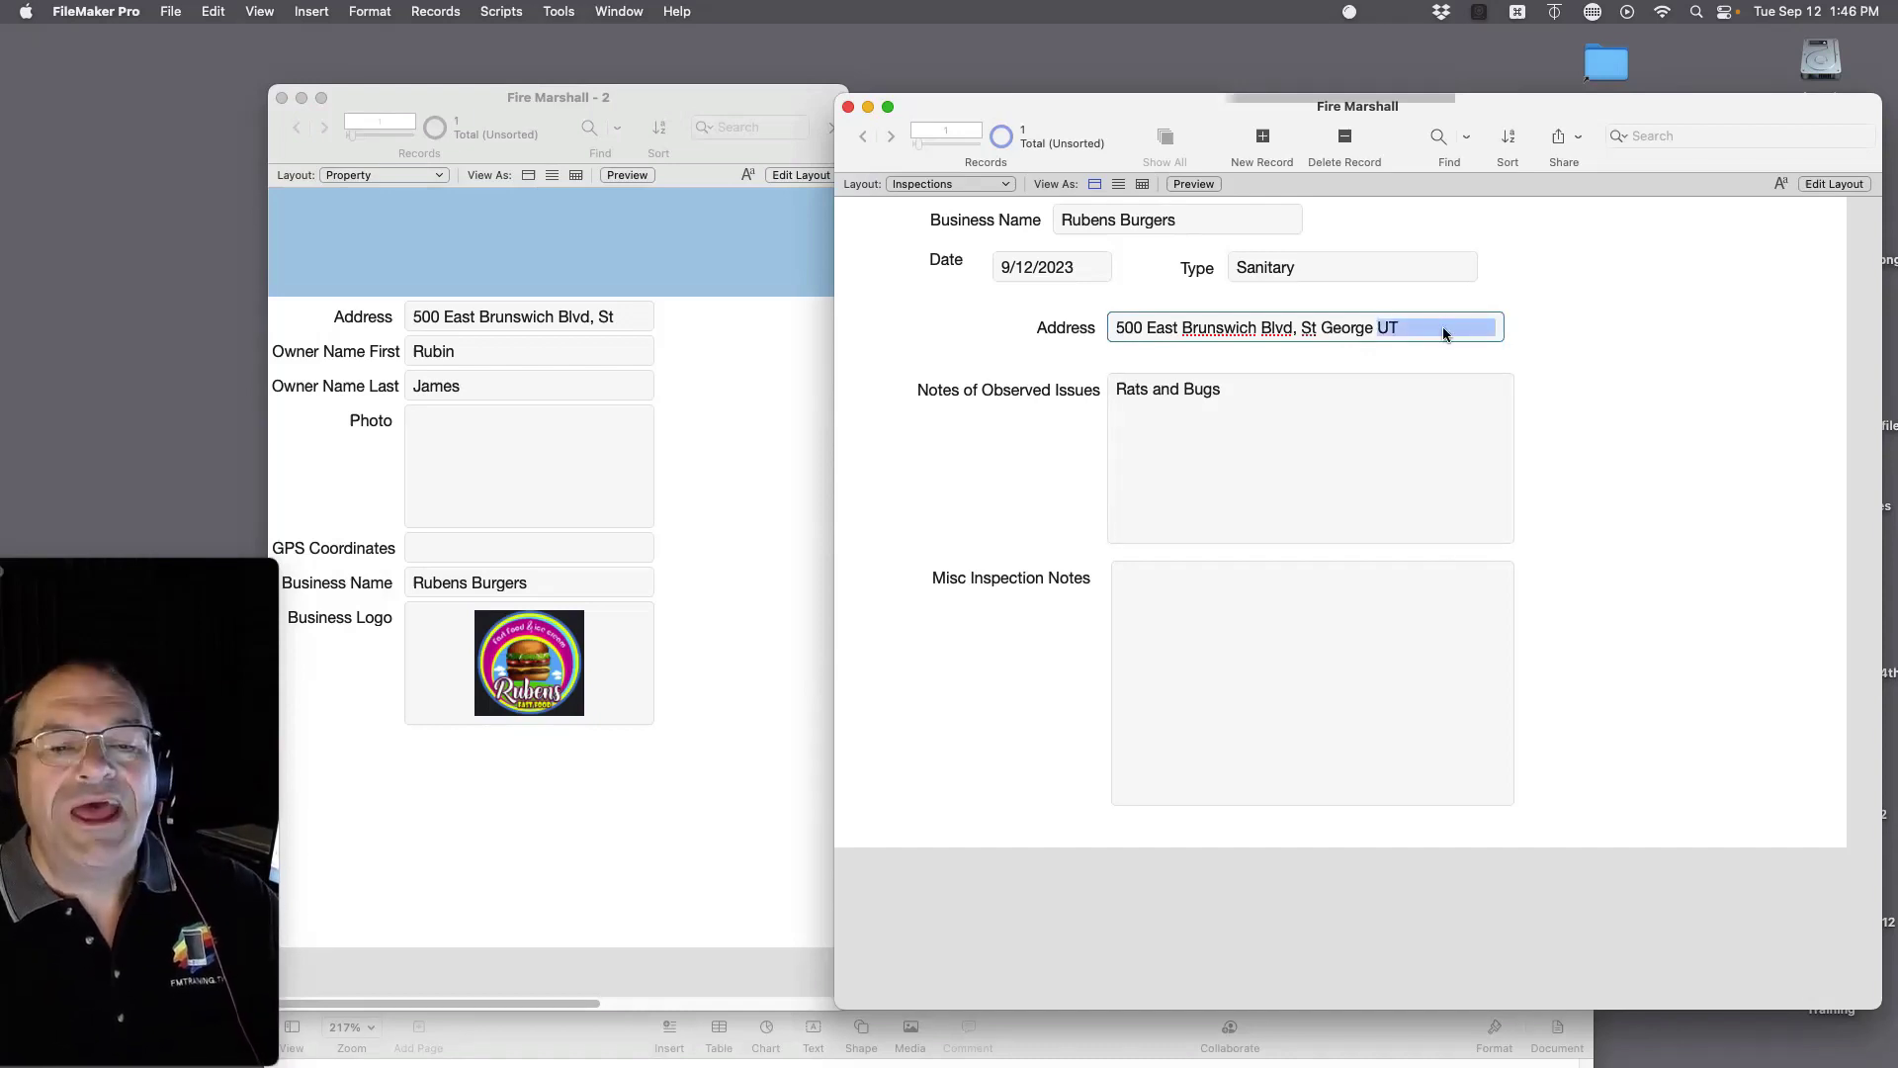
type("CA")
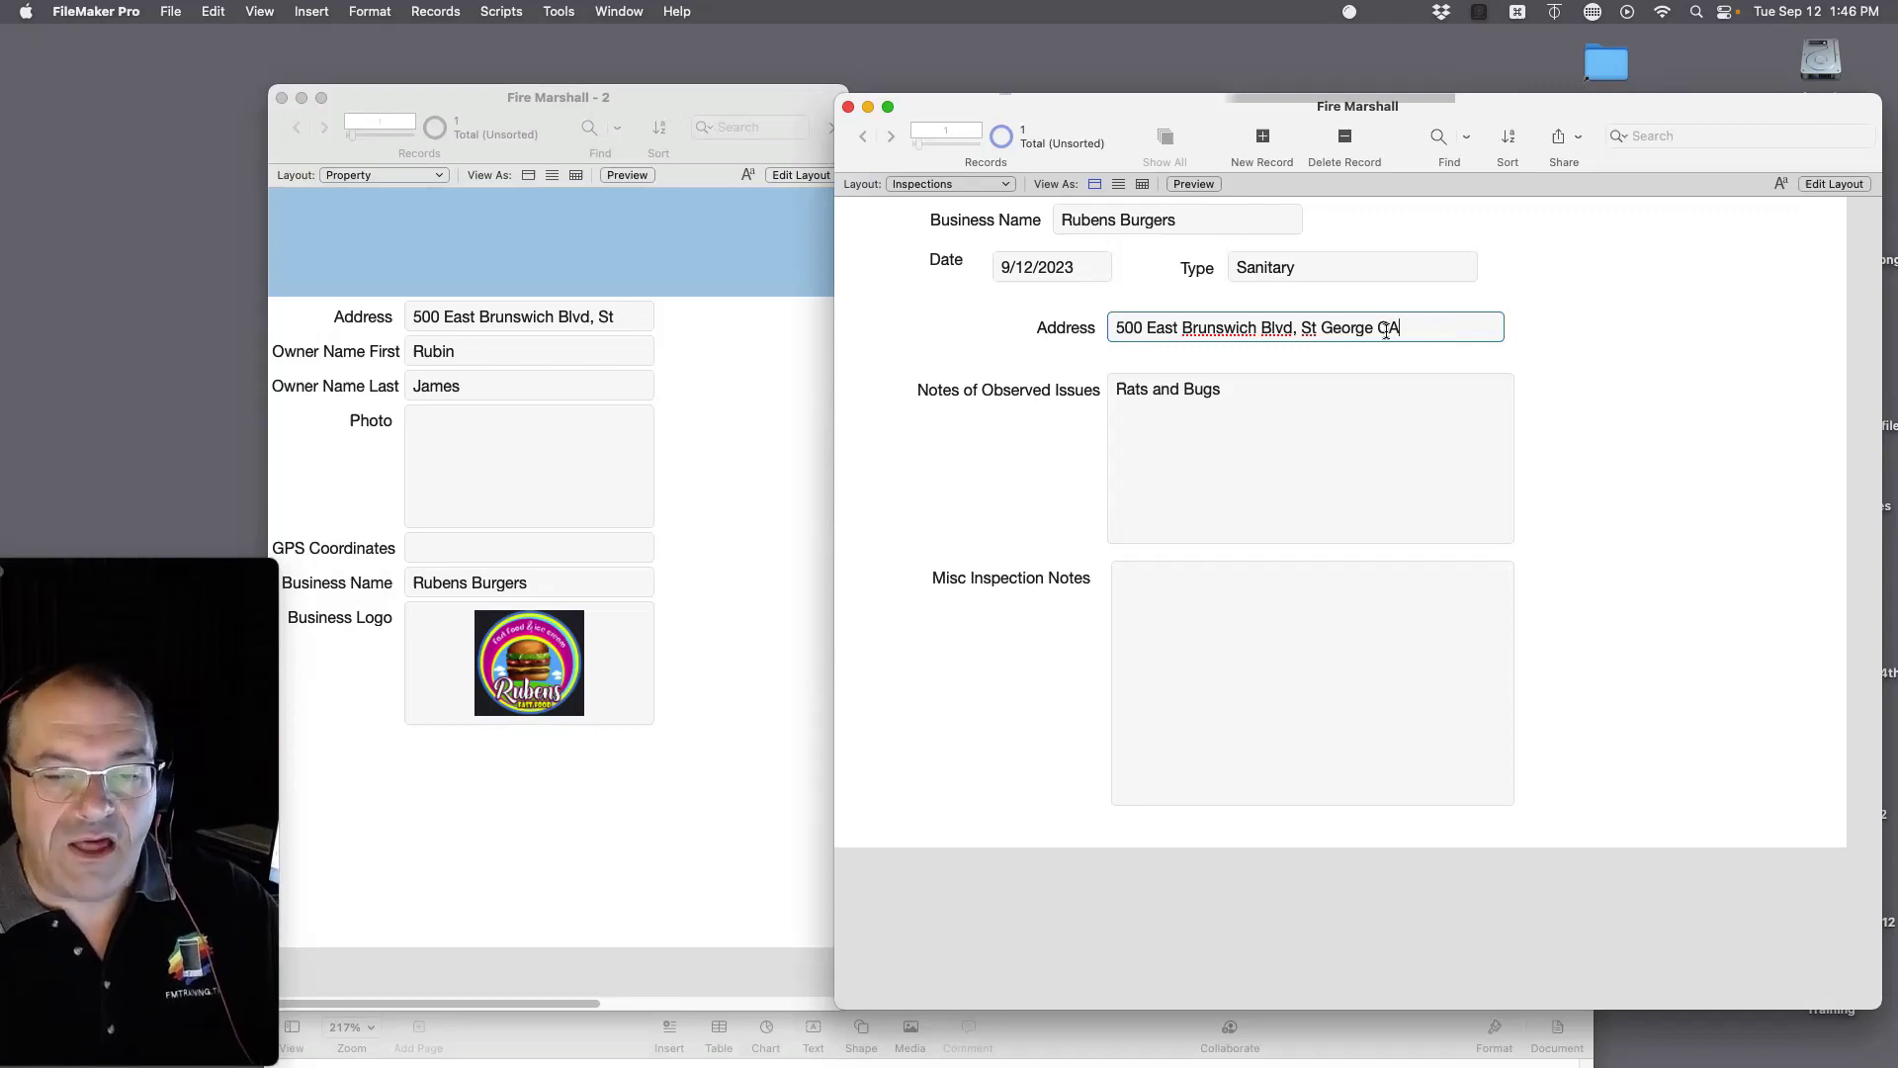
left_click(678, 326)
left_click(617, 318)
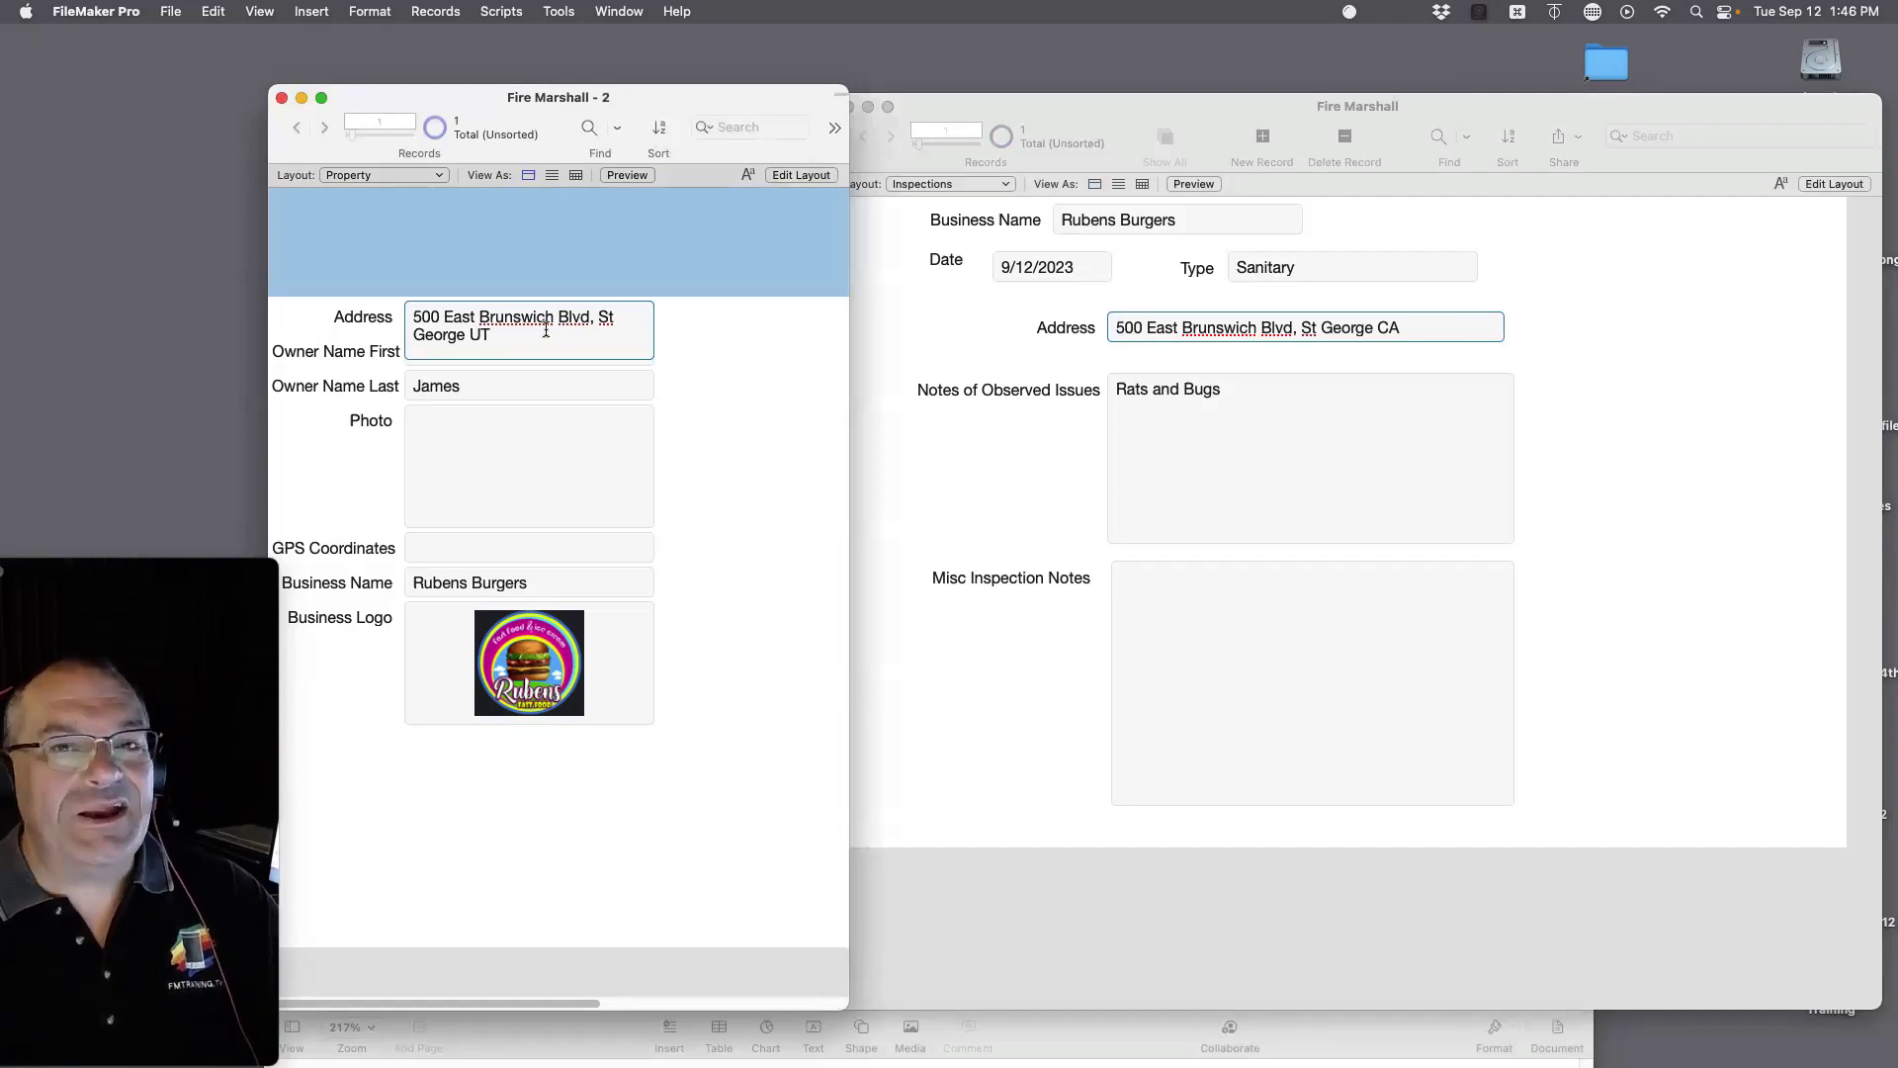
left_click(1431, 327)
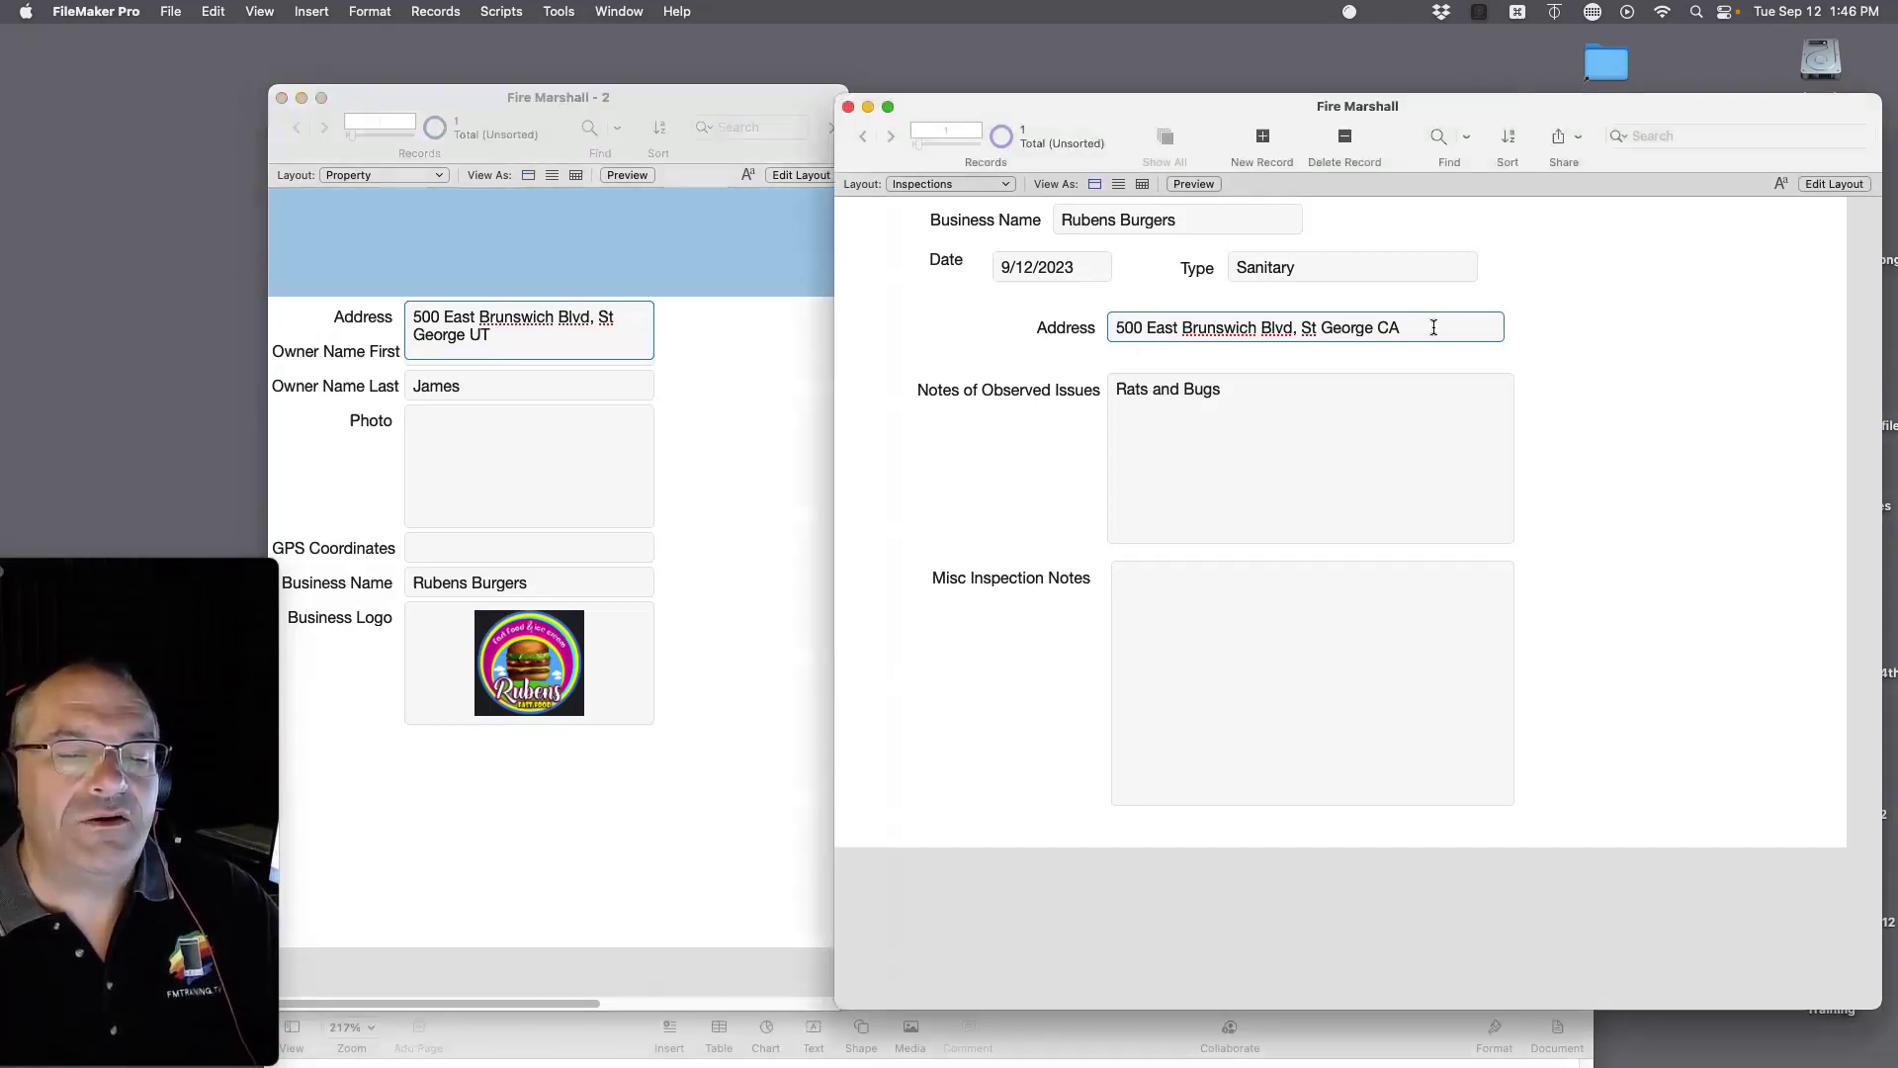
left_click(1636, 354)
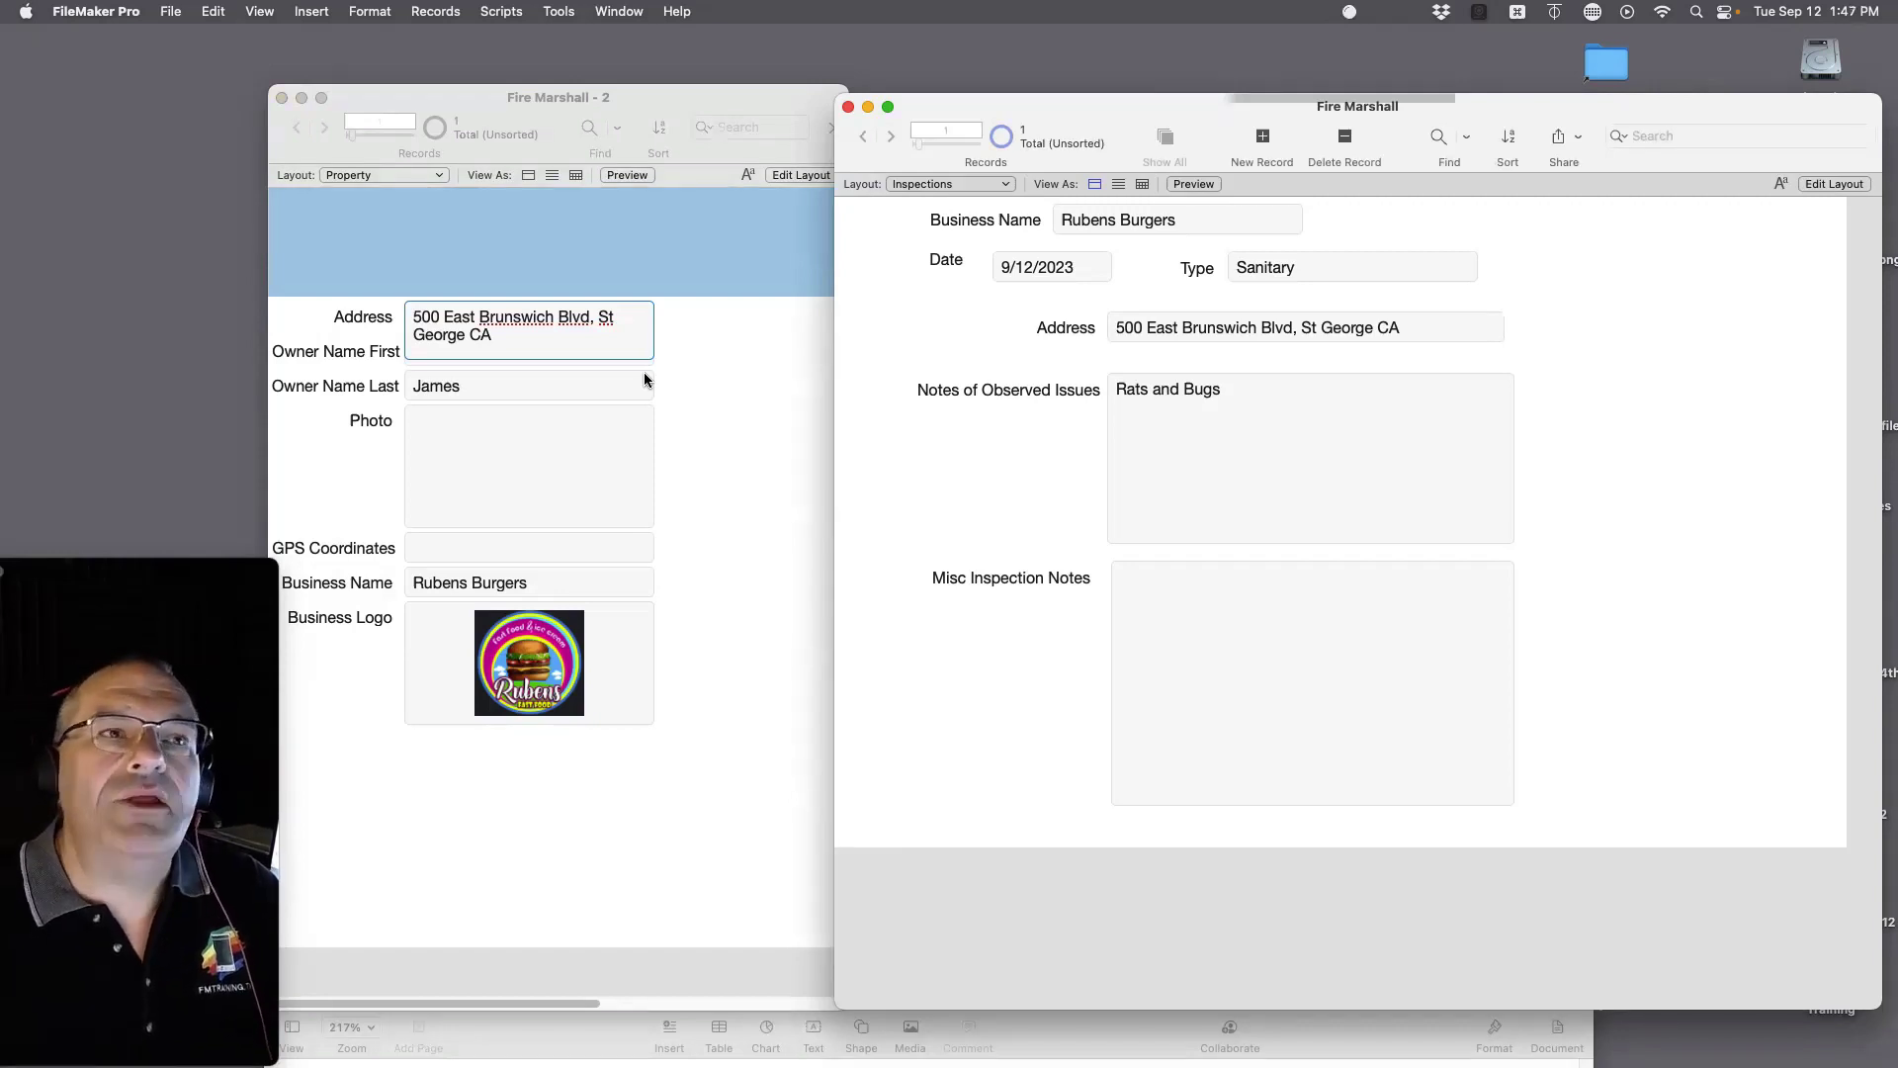
Step: Rename the Property record's business name to 'McDonalds'
left_click(474, 585)
left_click(480, 585)
key("super+a")
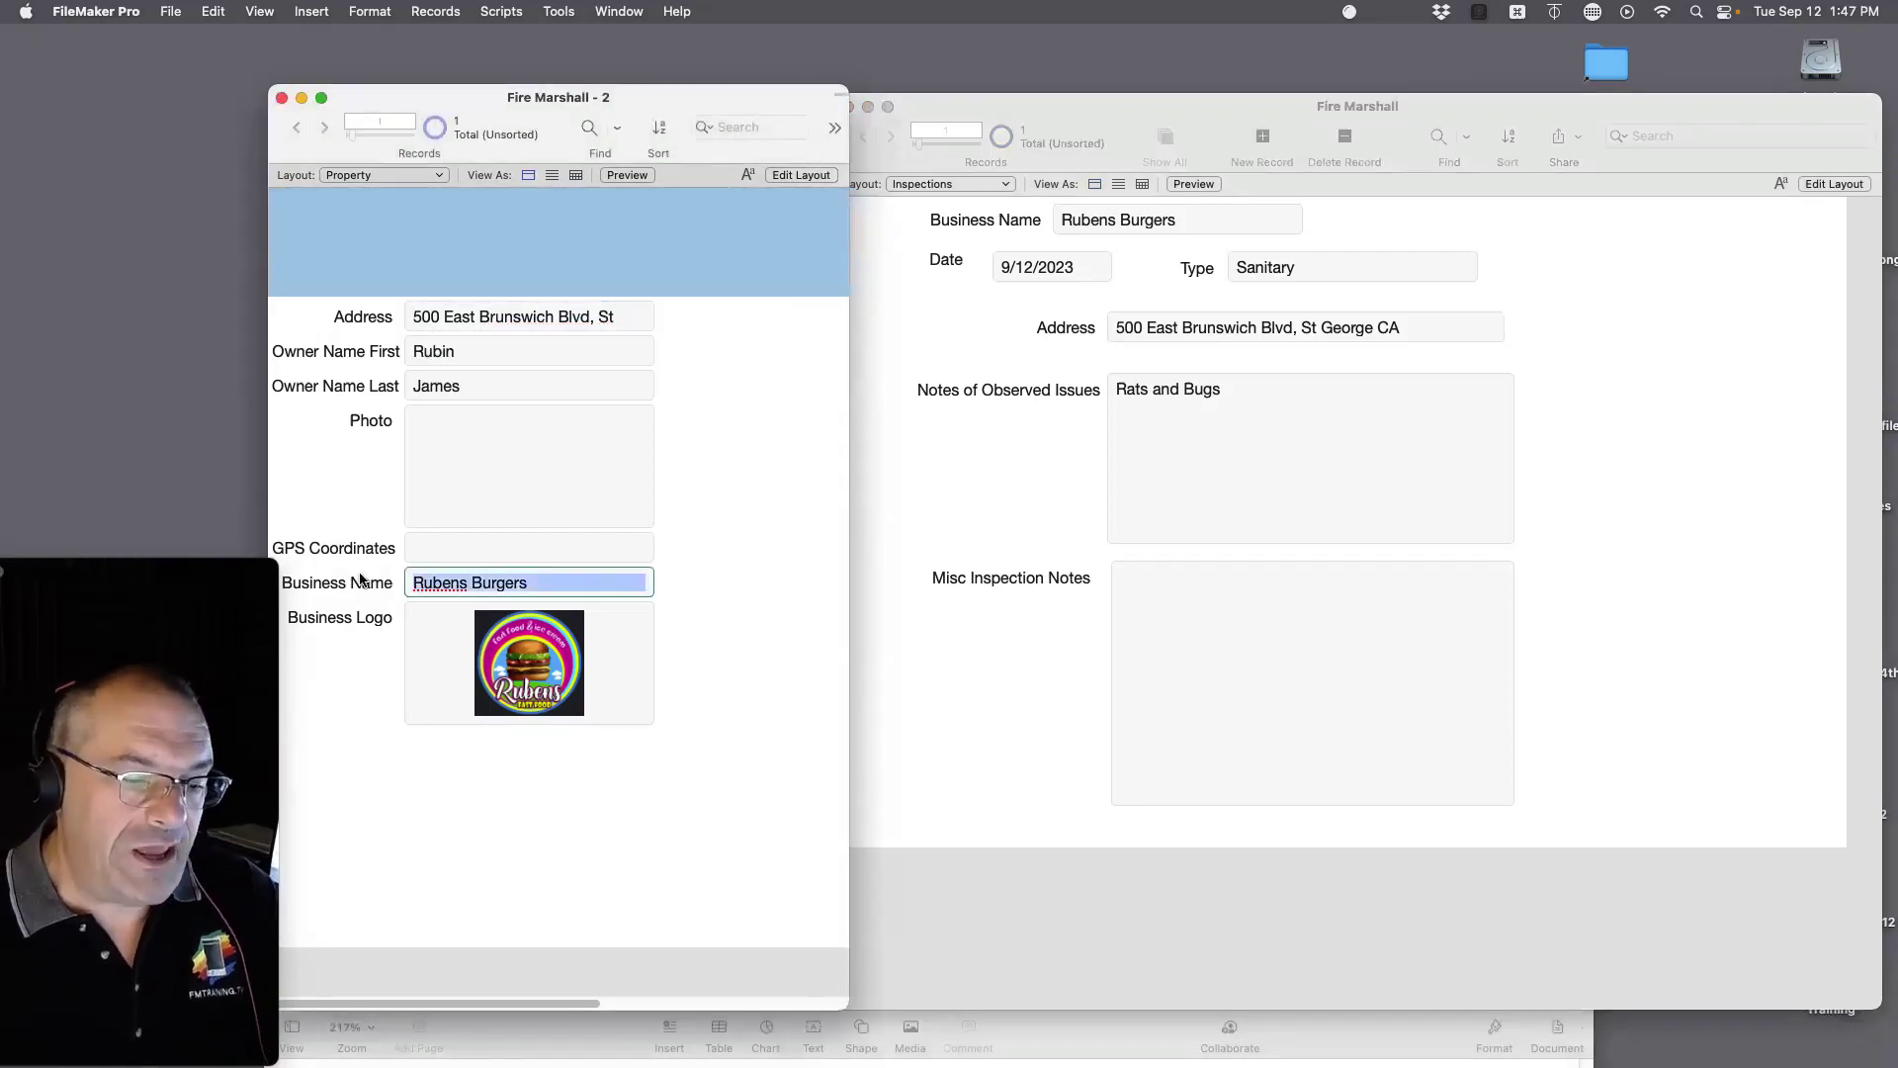
type("McDonalds")
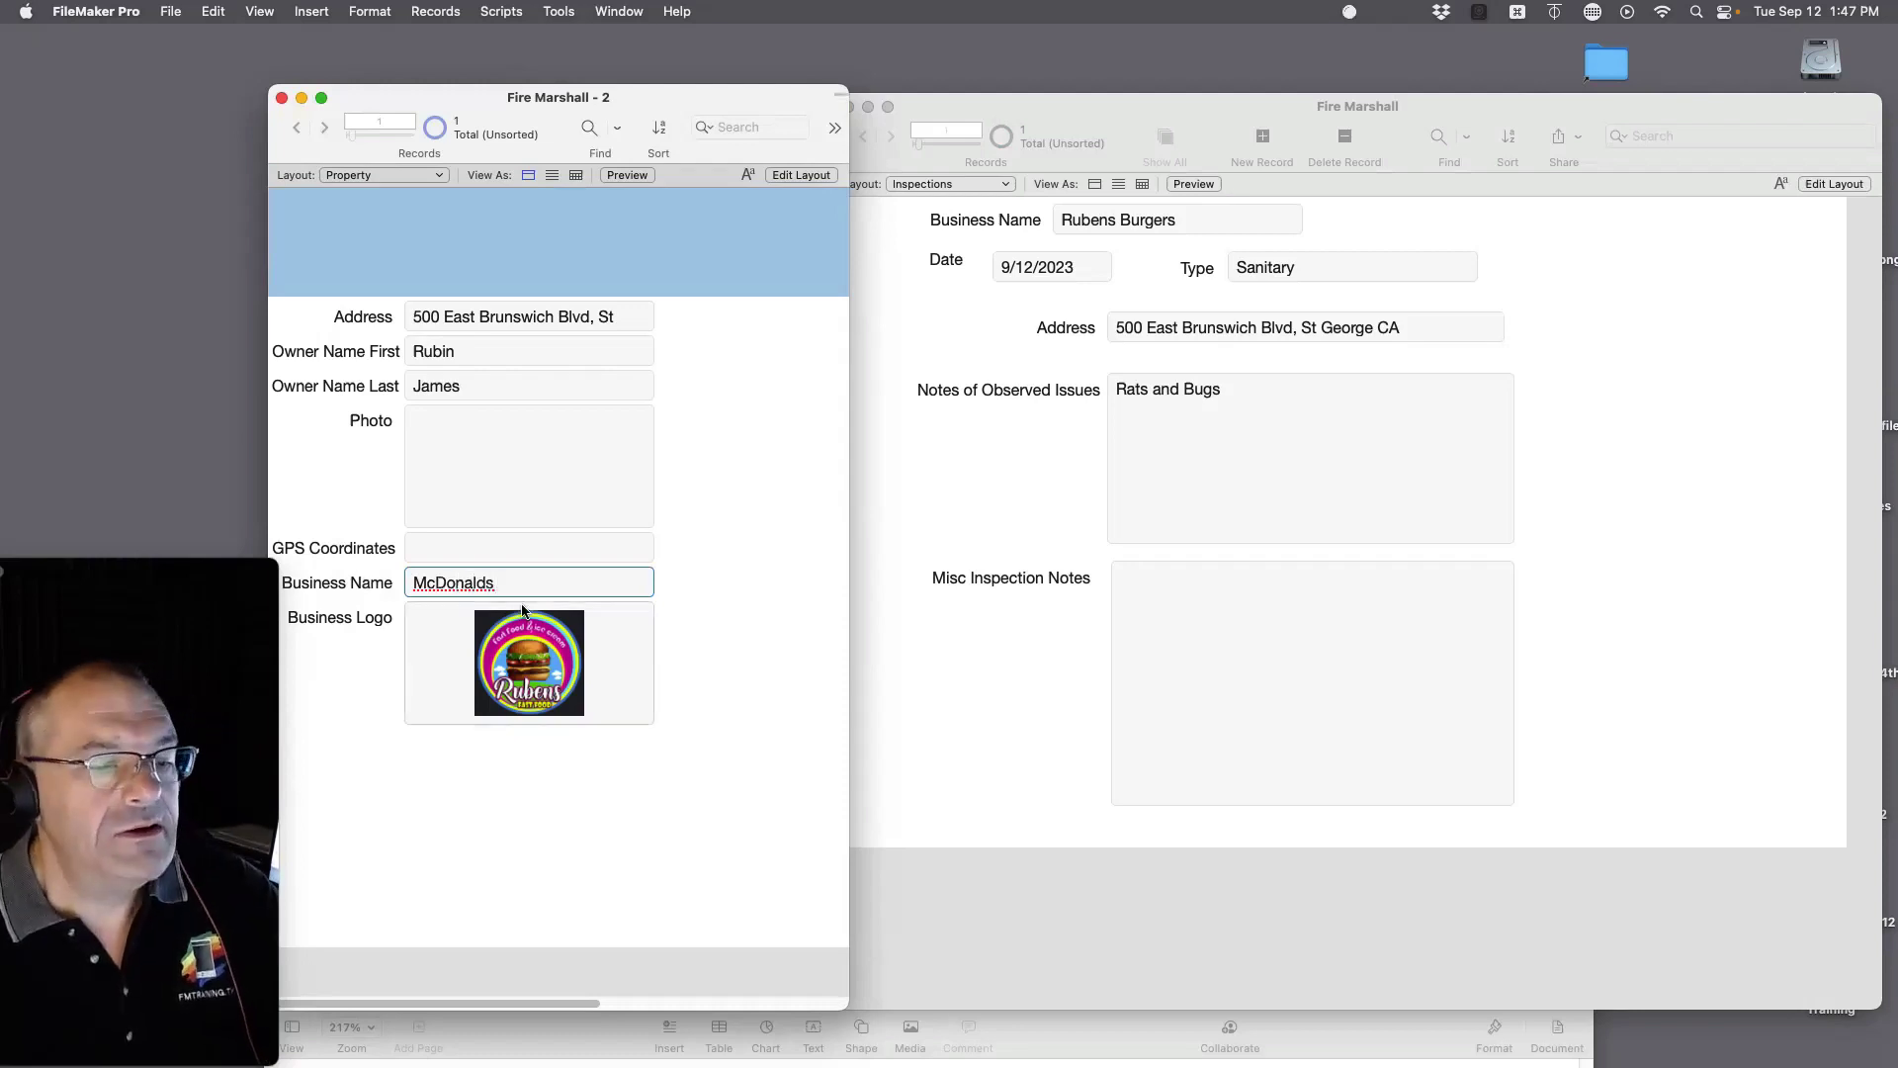
key("super+a")
key("super+c")
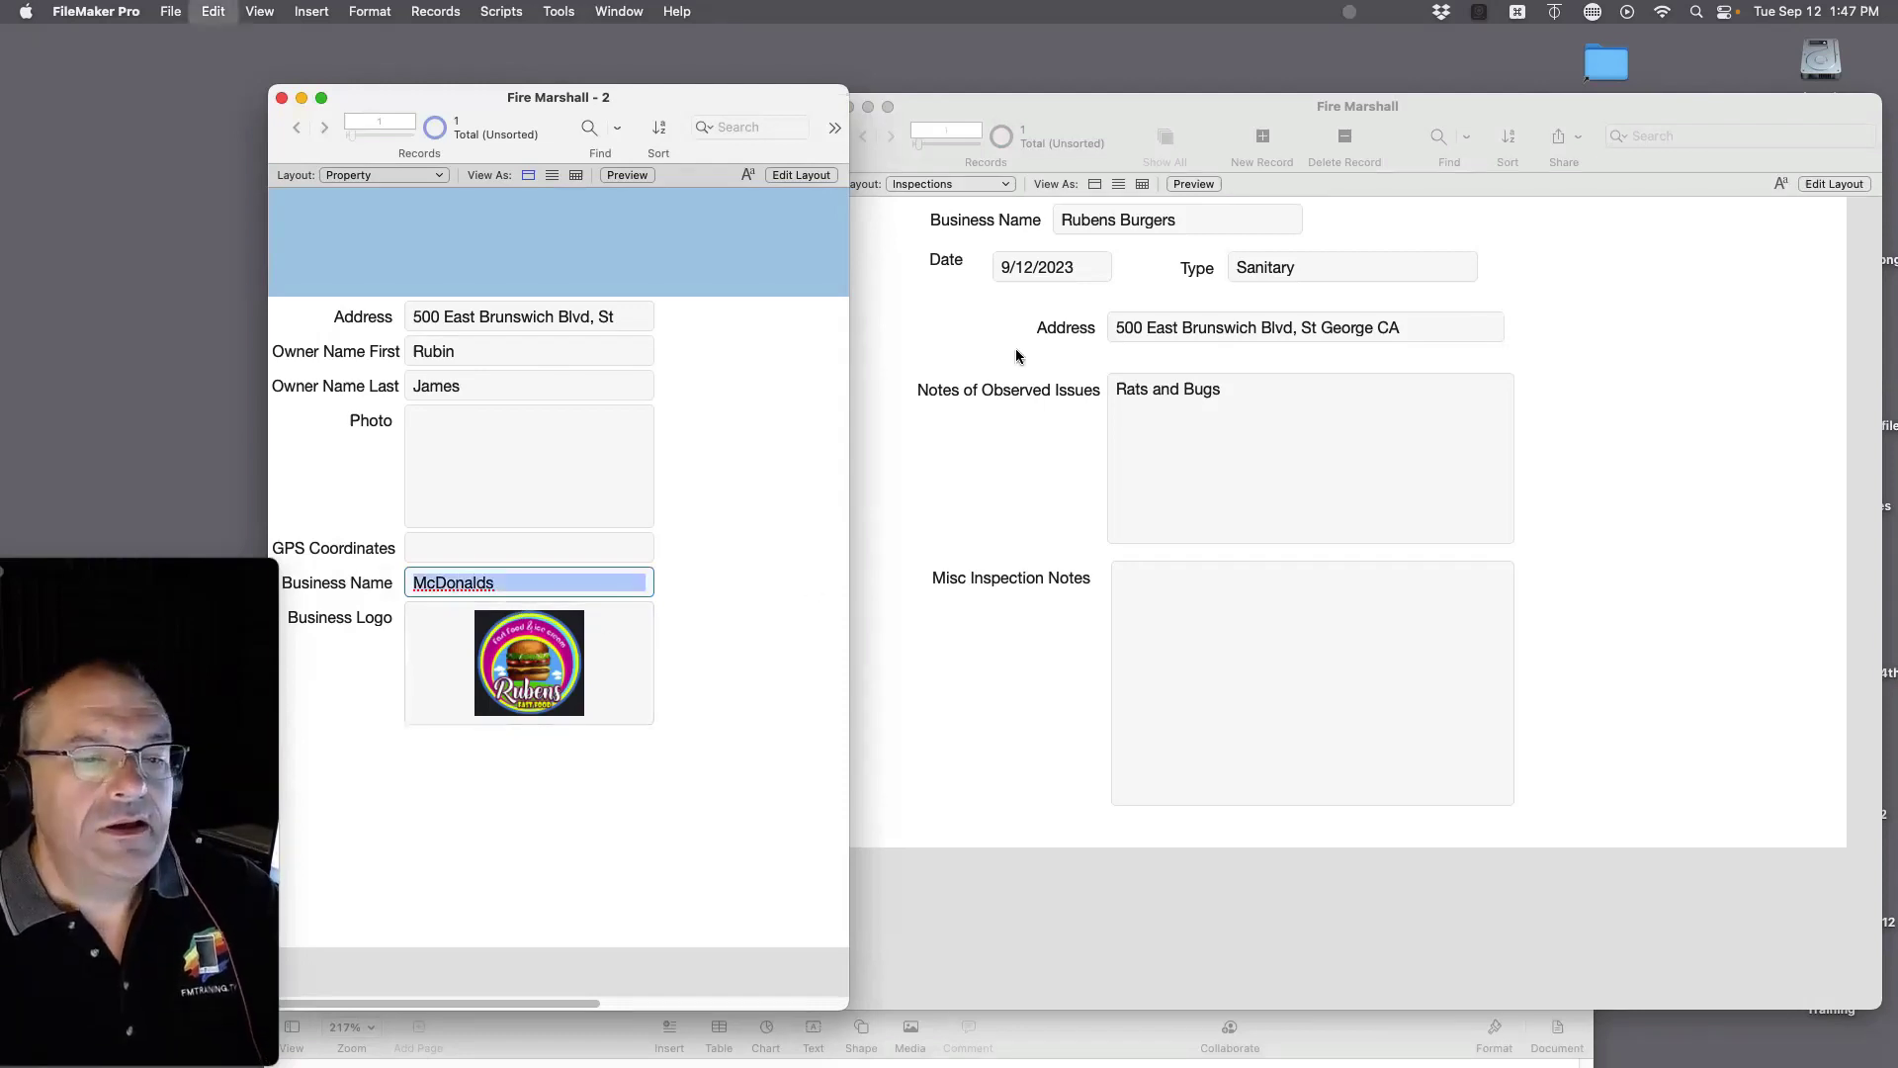
Step: Set the inspection's business name to McDonalds too, and commit both records
left_click(1033, 226)
left_click(1113, 222)
key("super+a")
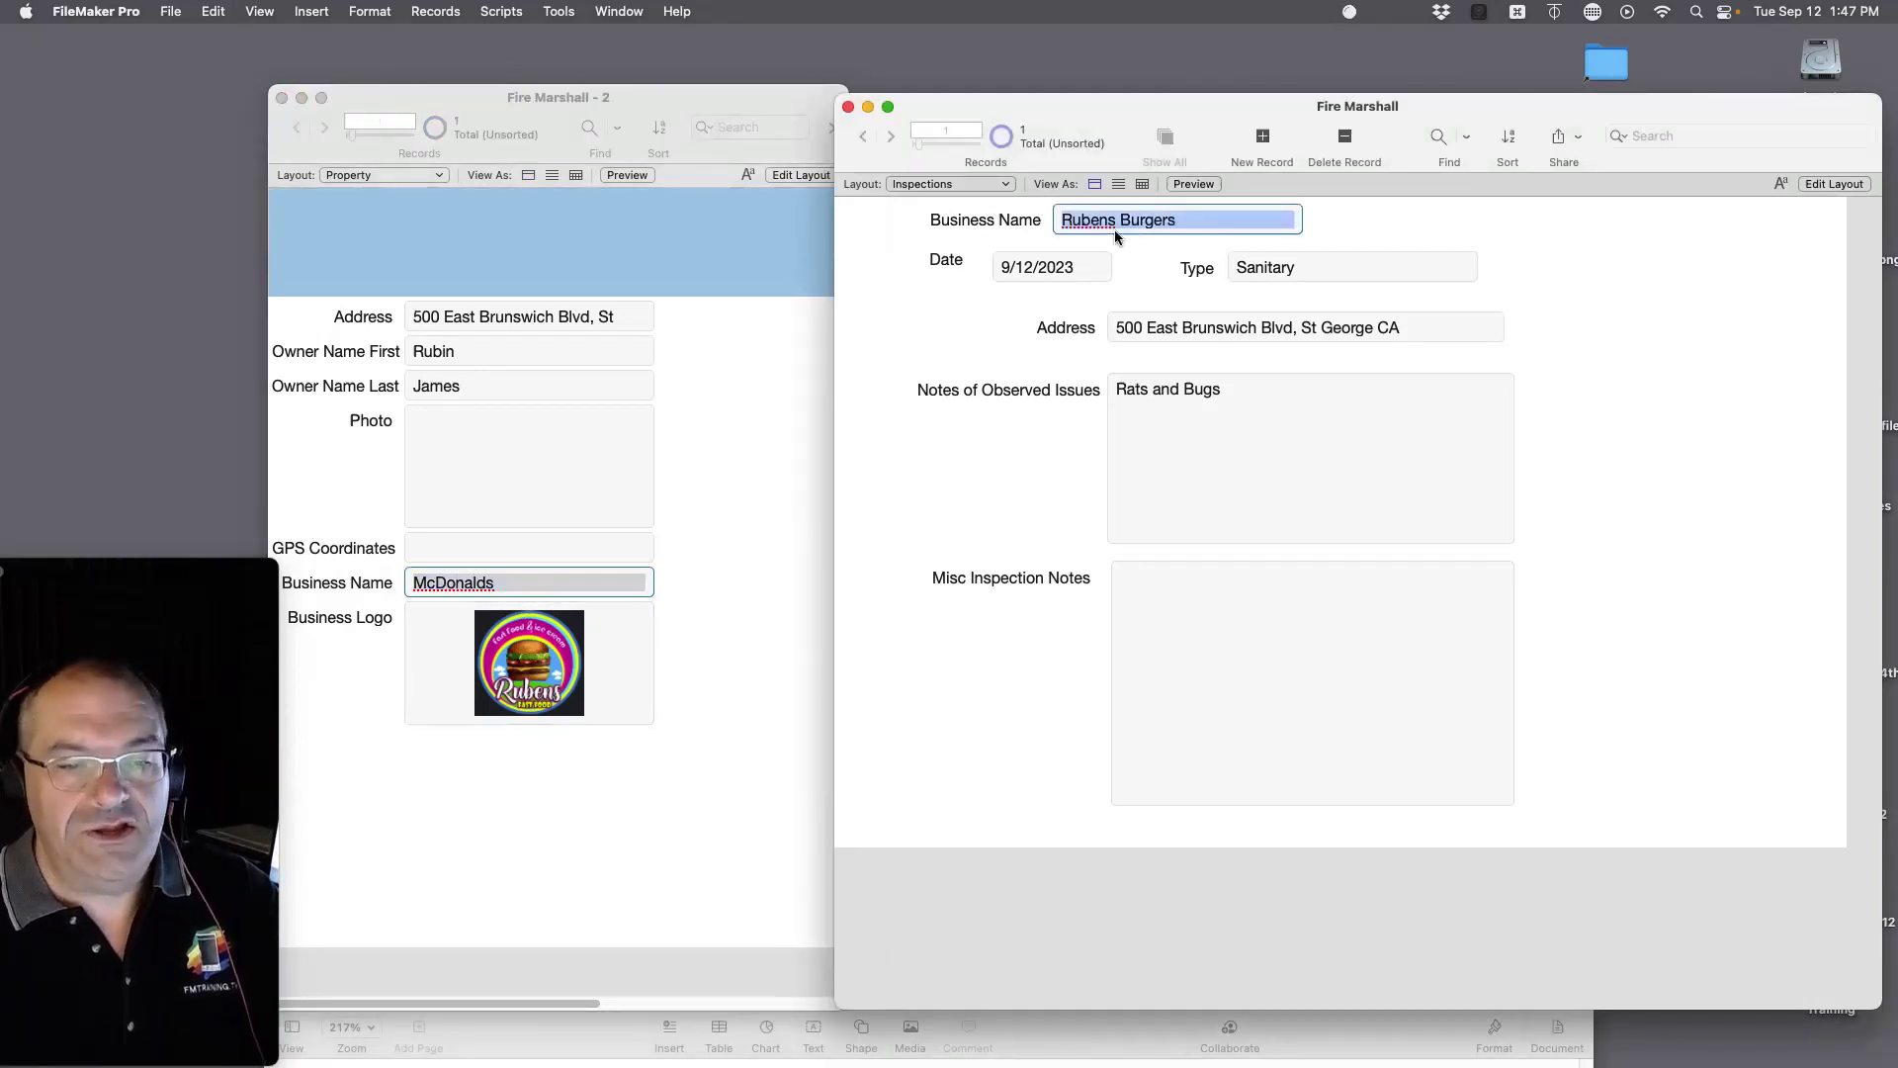
key("super+v")
left_click(1656, 227)
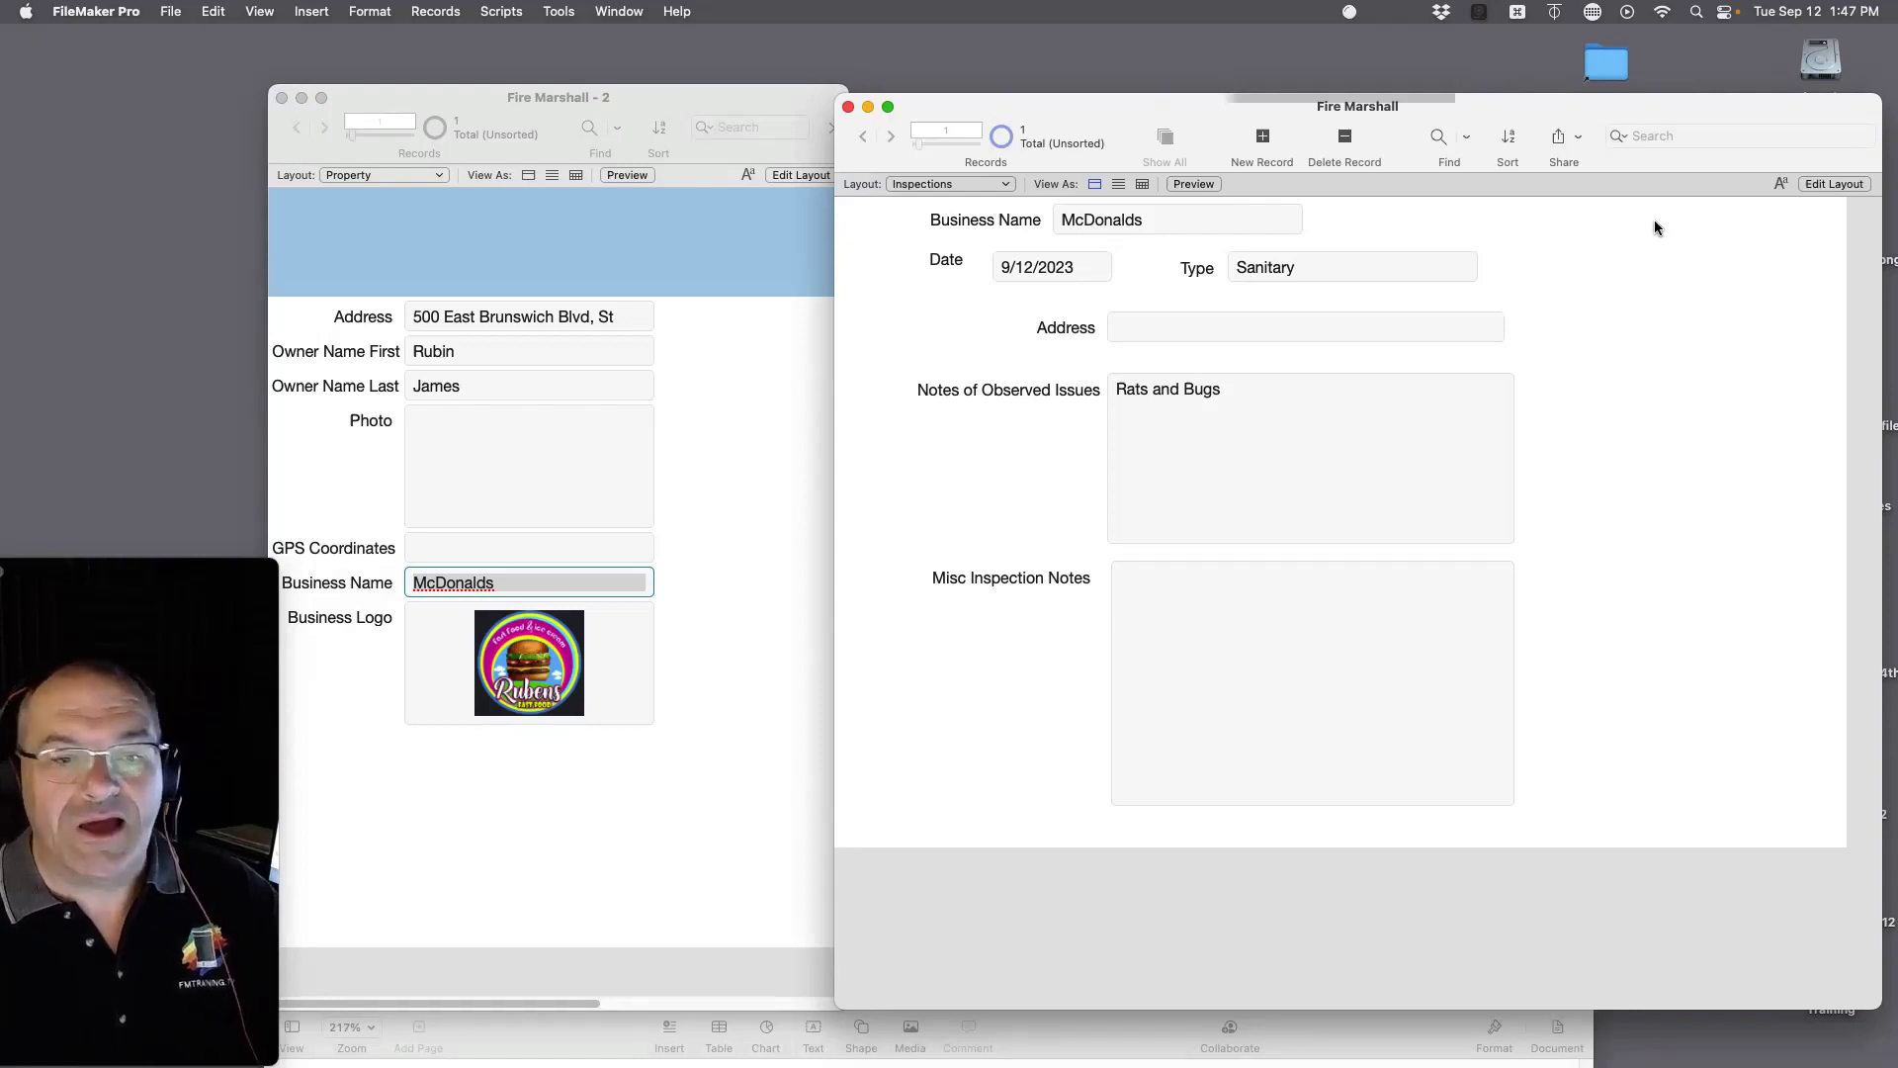
left_click(516, 592)
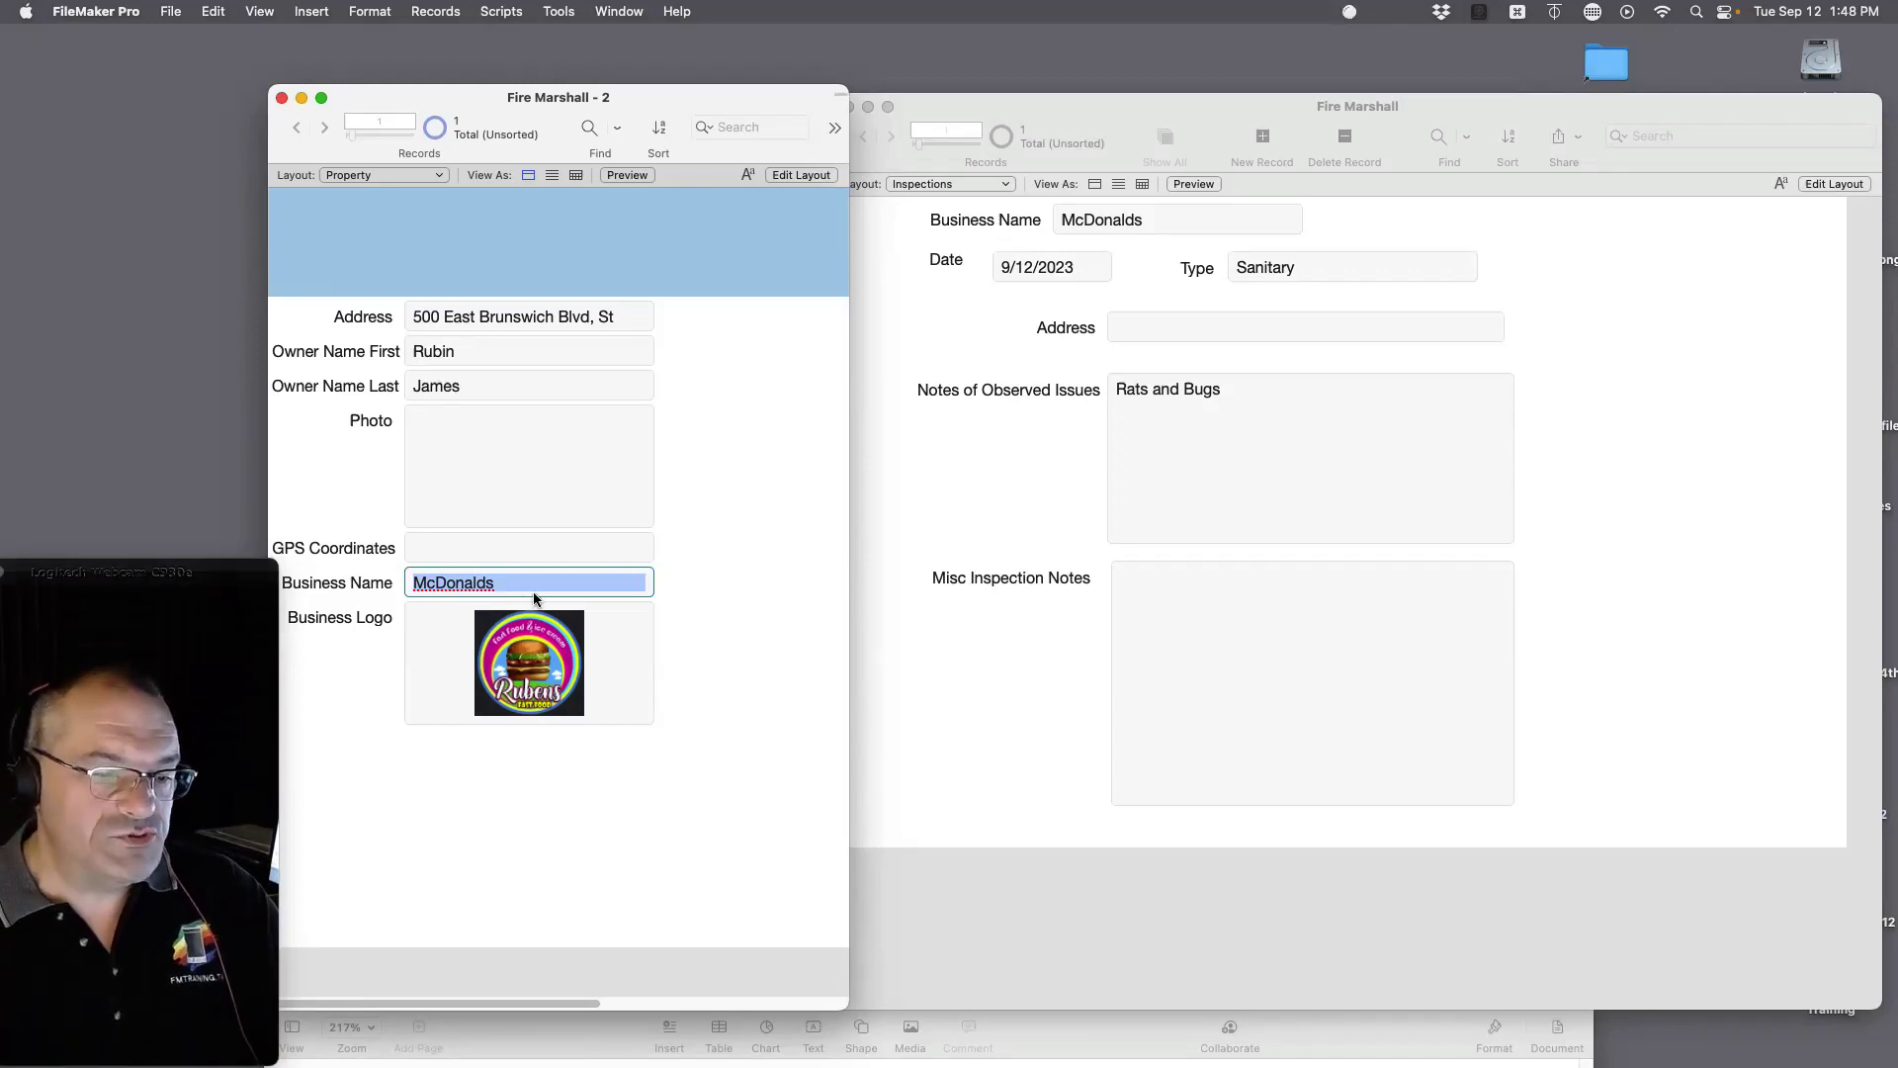
left_click(779, 651)
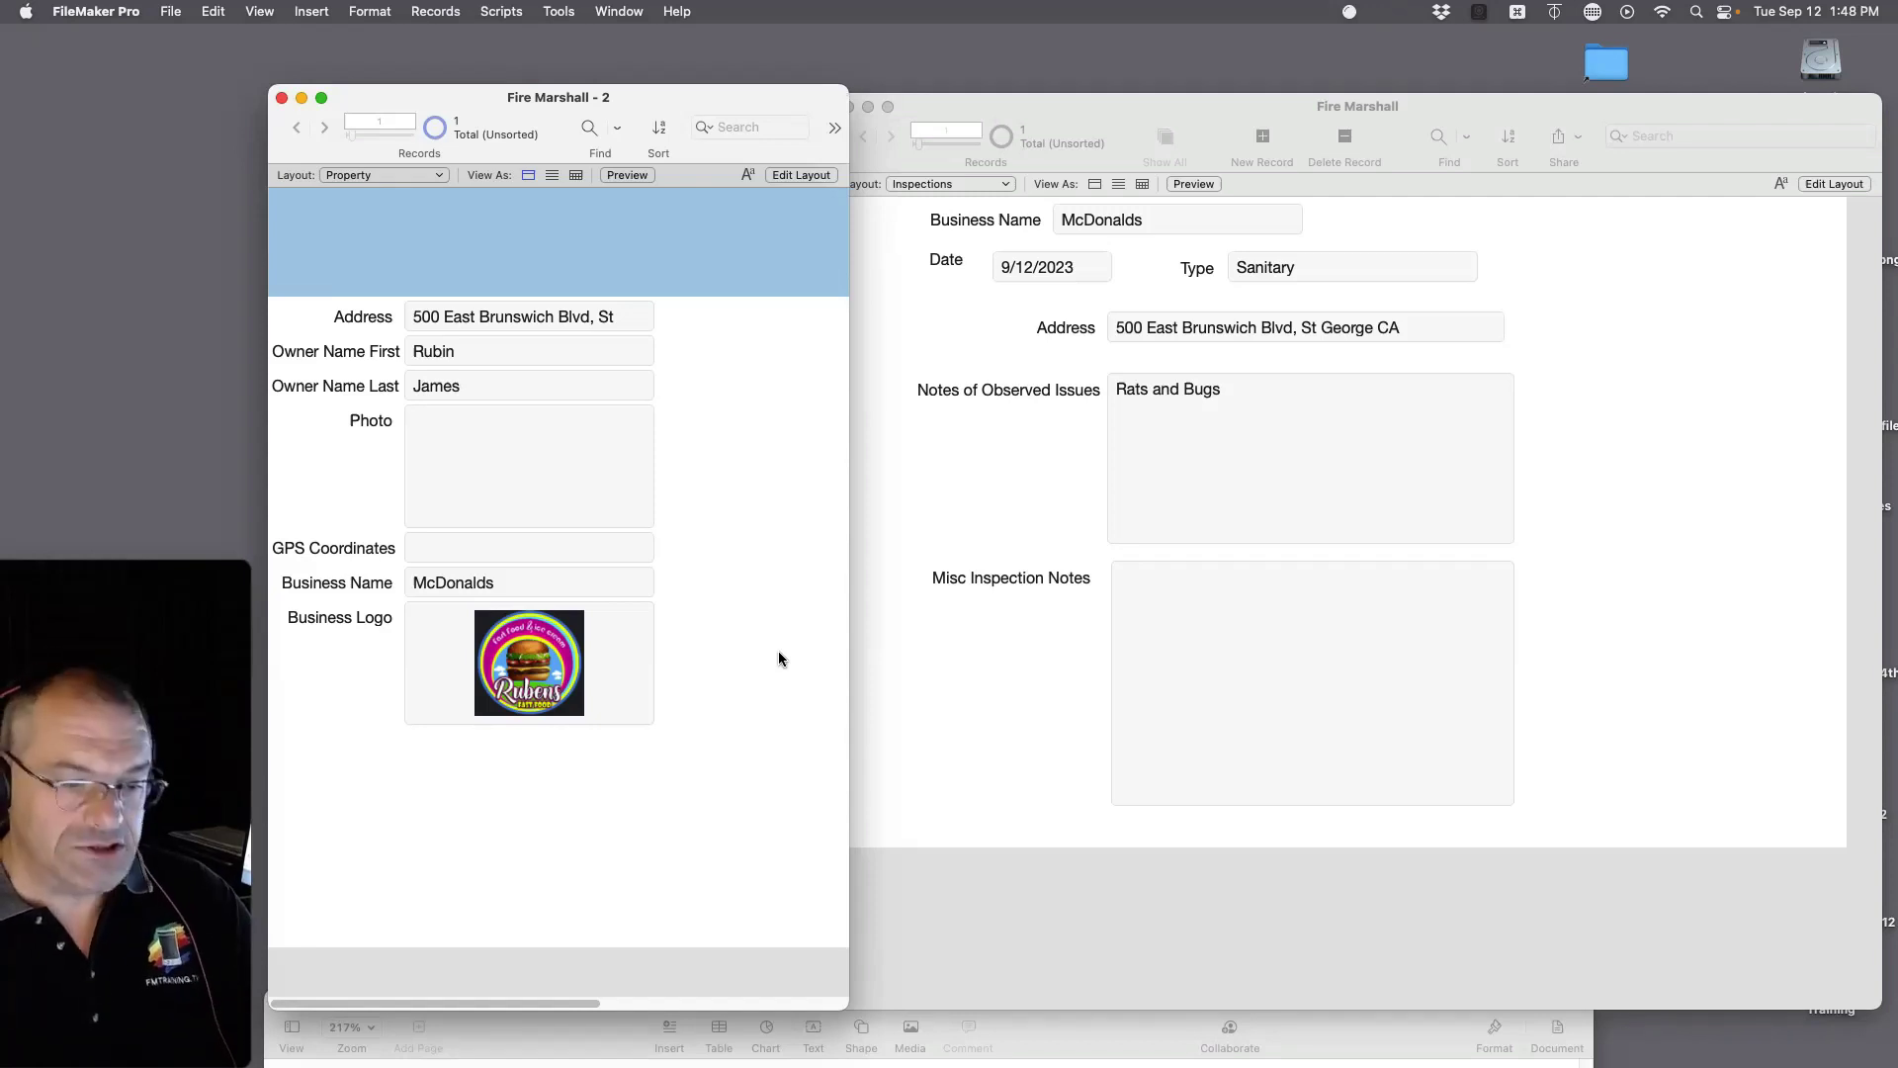
left_click(965, 479)
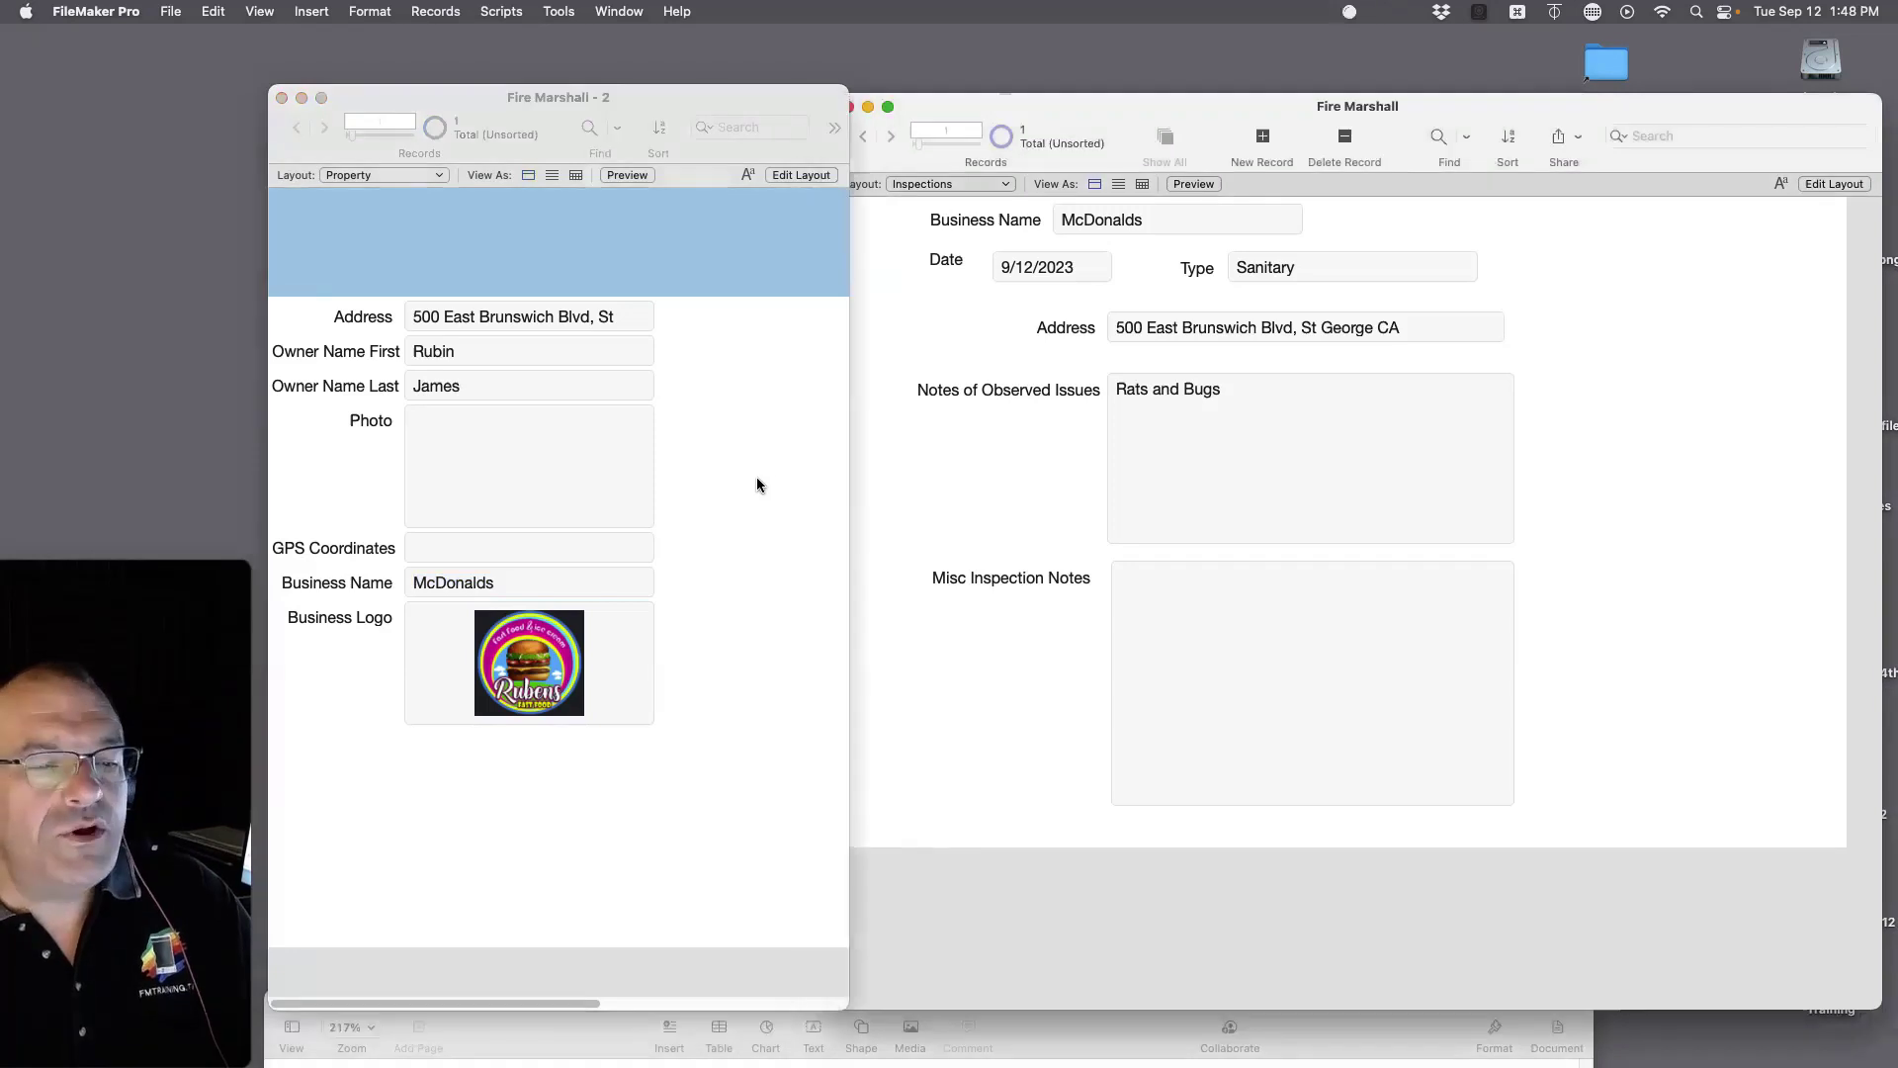
left_click_drag(1216, 105, 816, 691)
left_click_drag(1609, 722, 1419, 111)
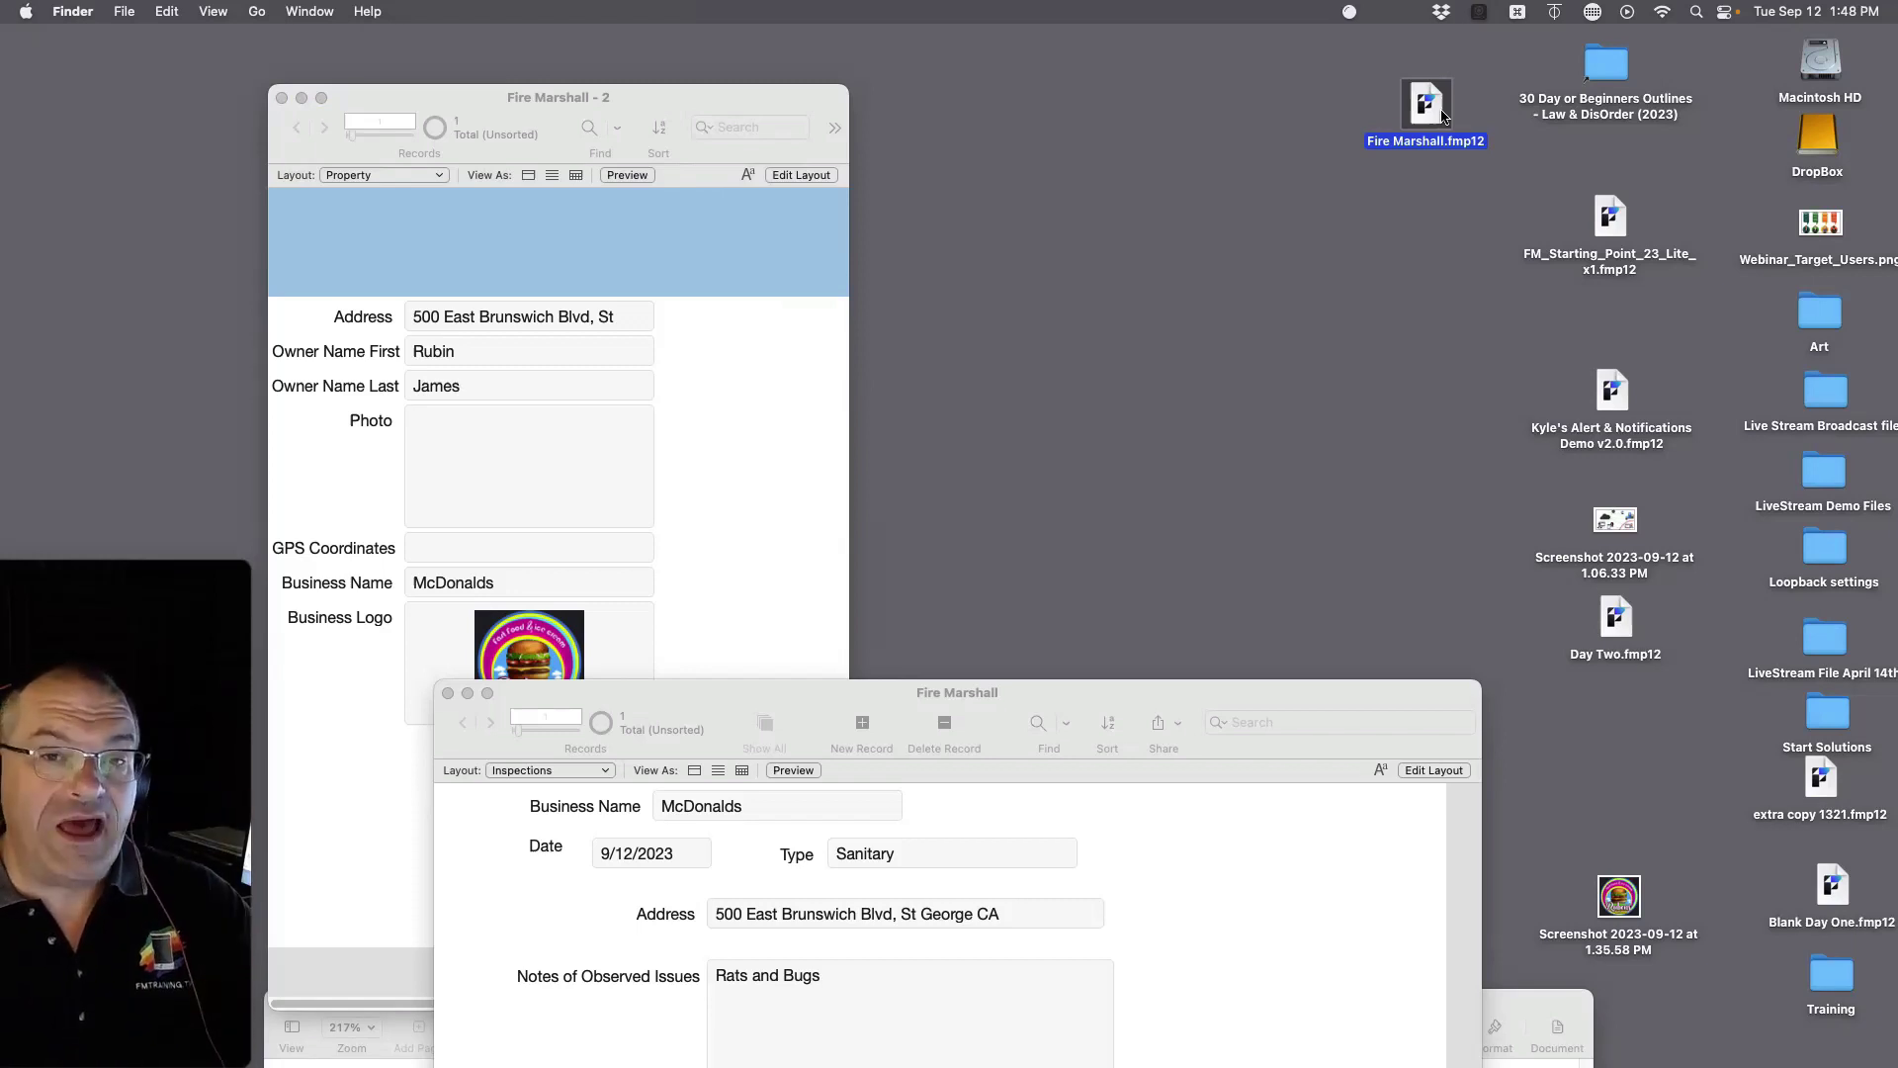
double_click(1442, 117)
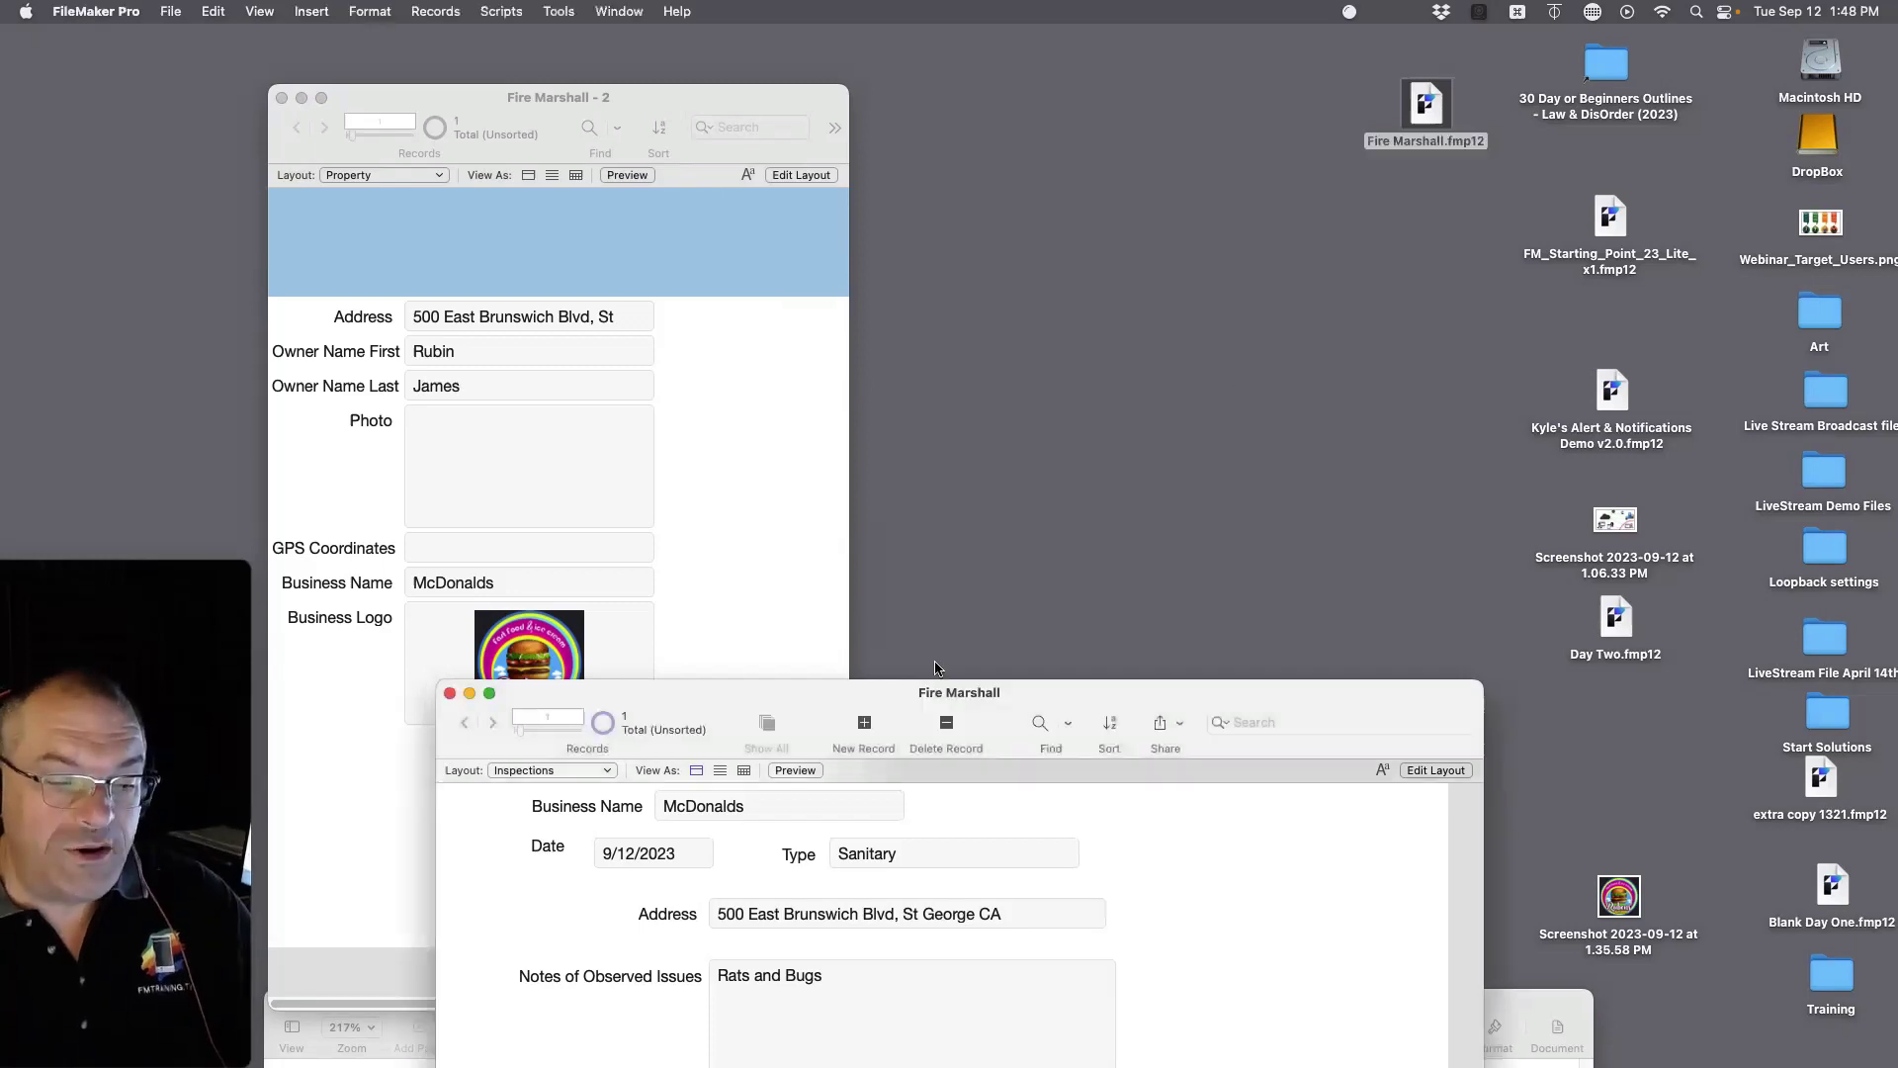
left_click_drag(1427, 109, 1401, 176)
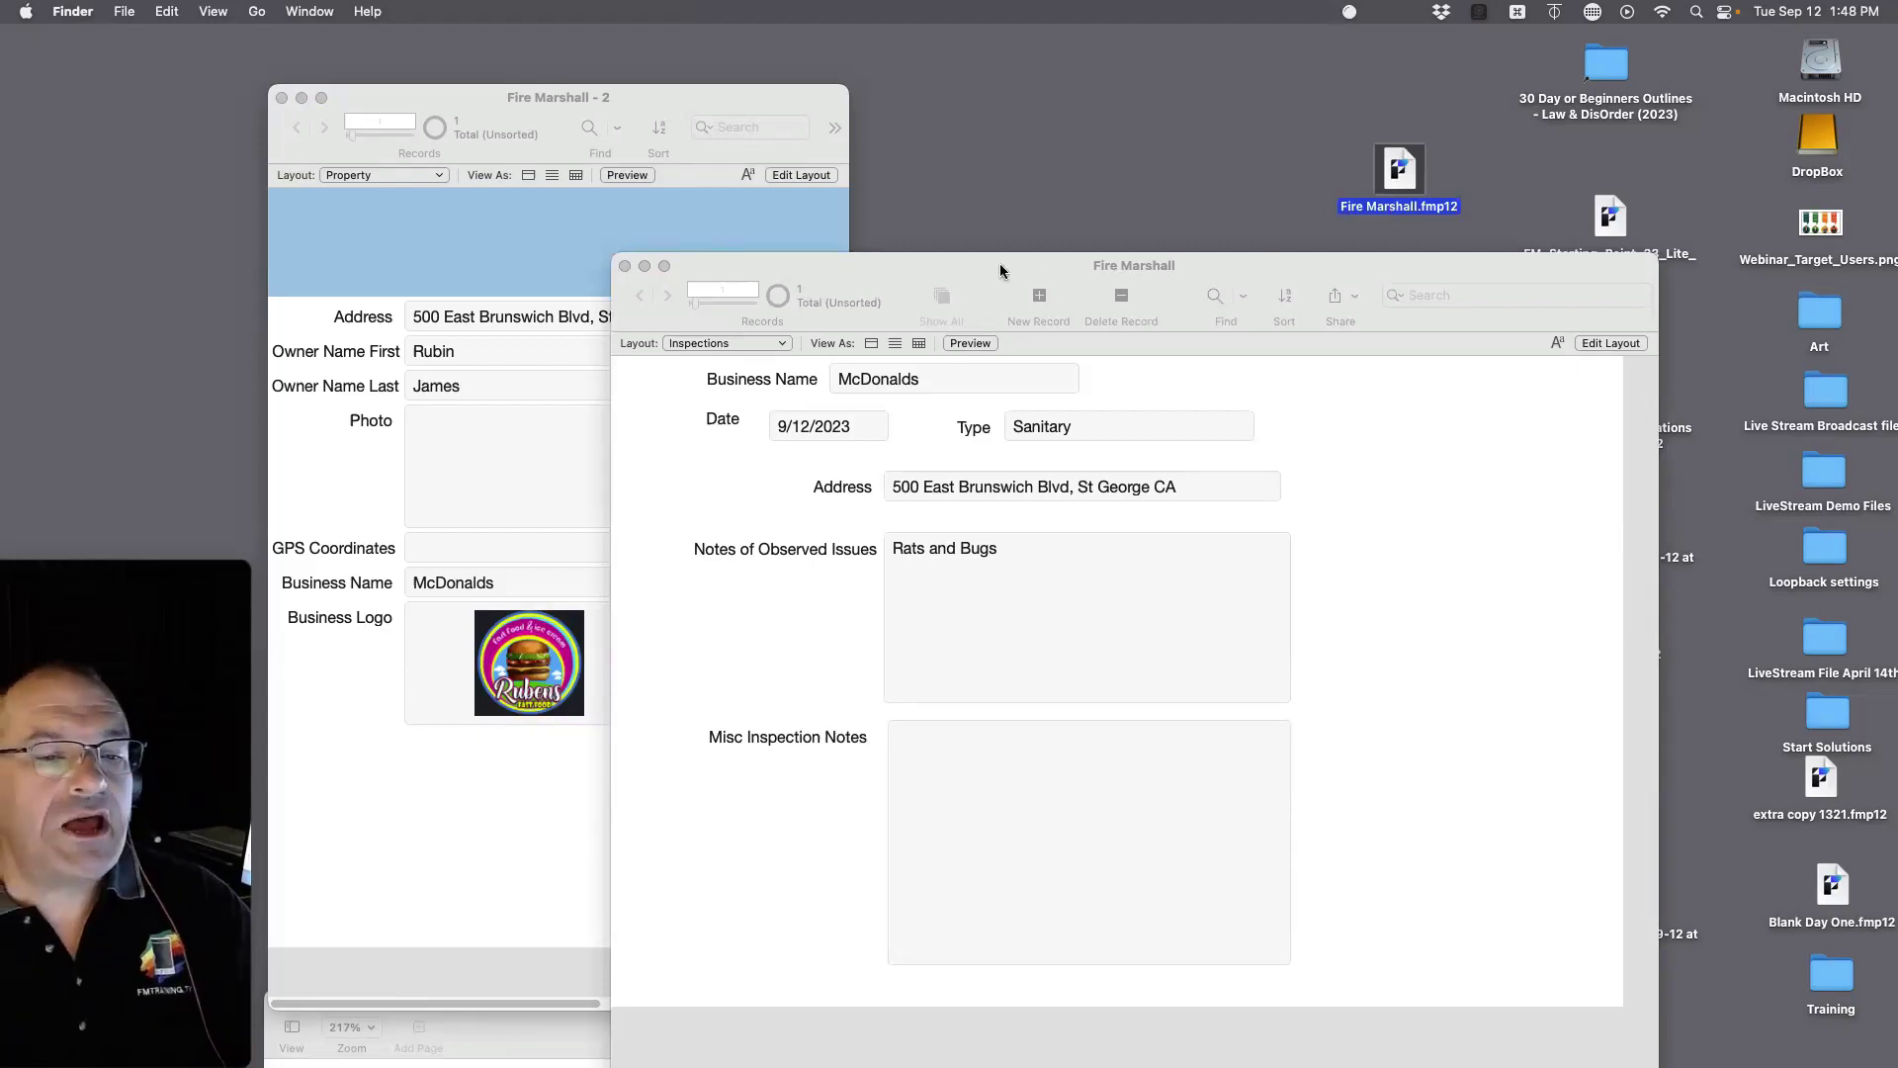
left_click_drag(1001, 269, 1237, 287)
left_click(840, 534)
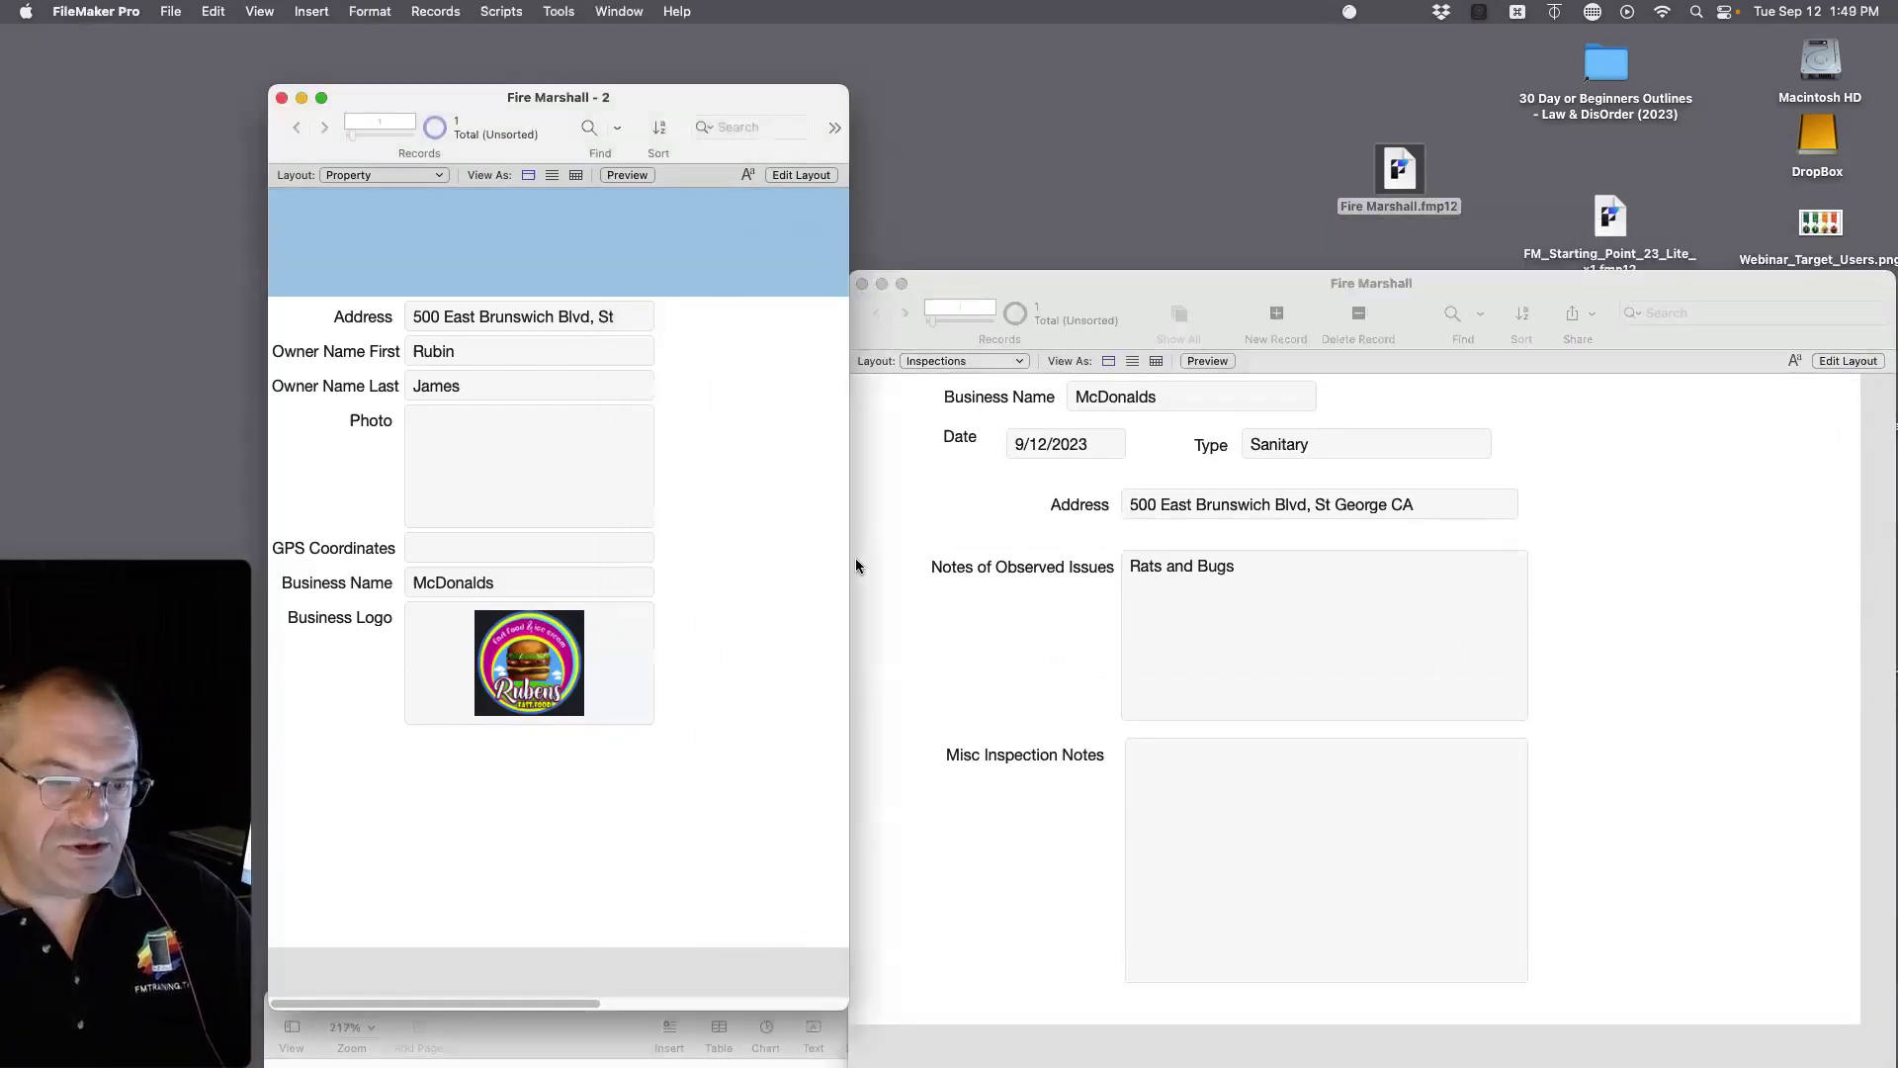
left_click(892, 491)
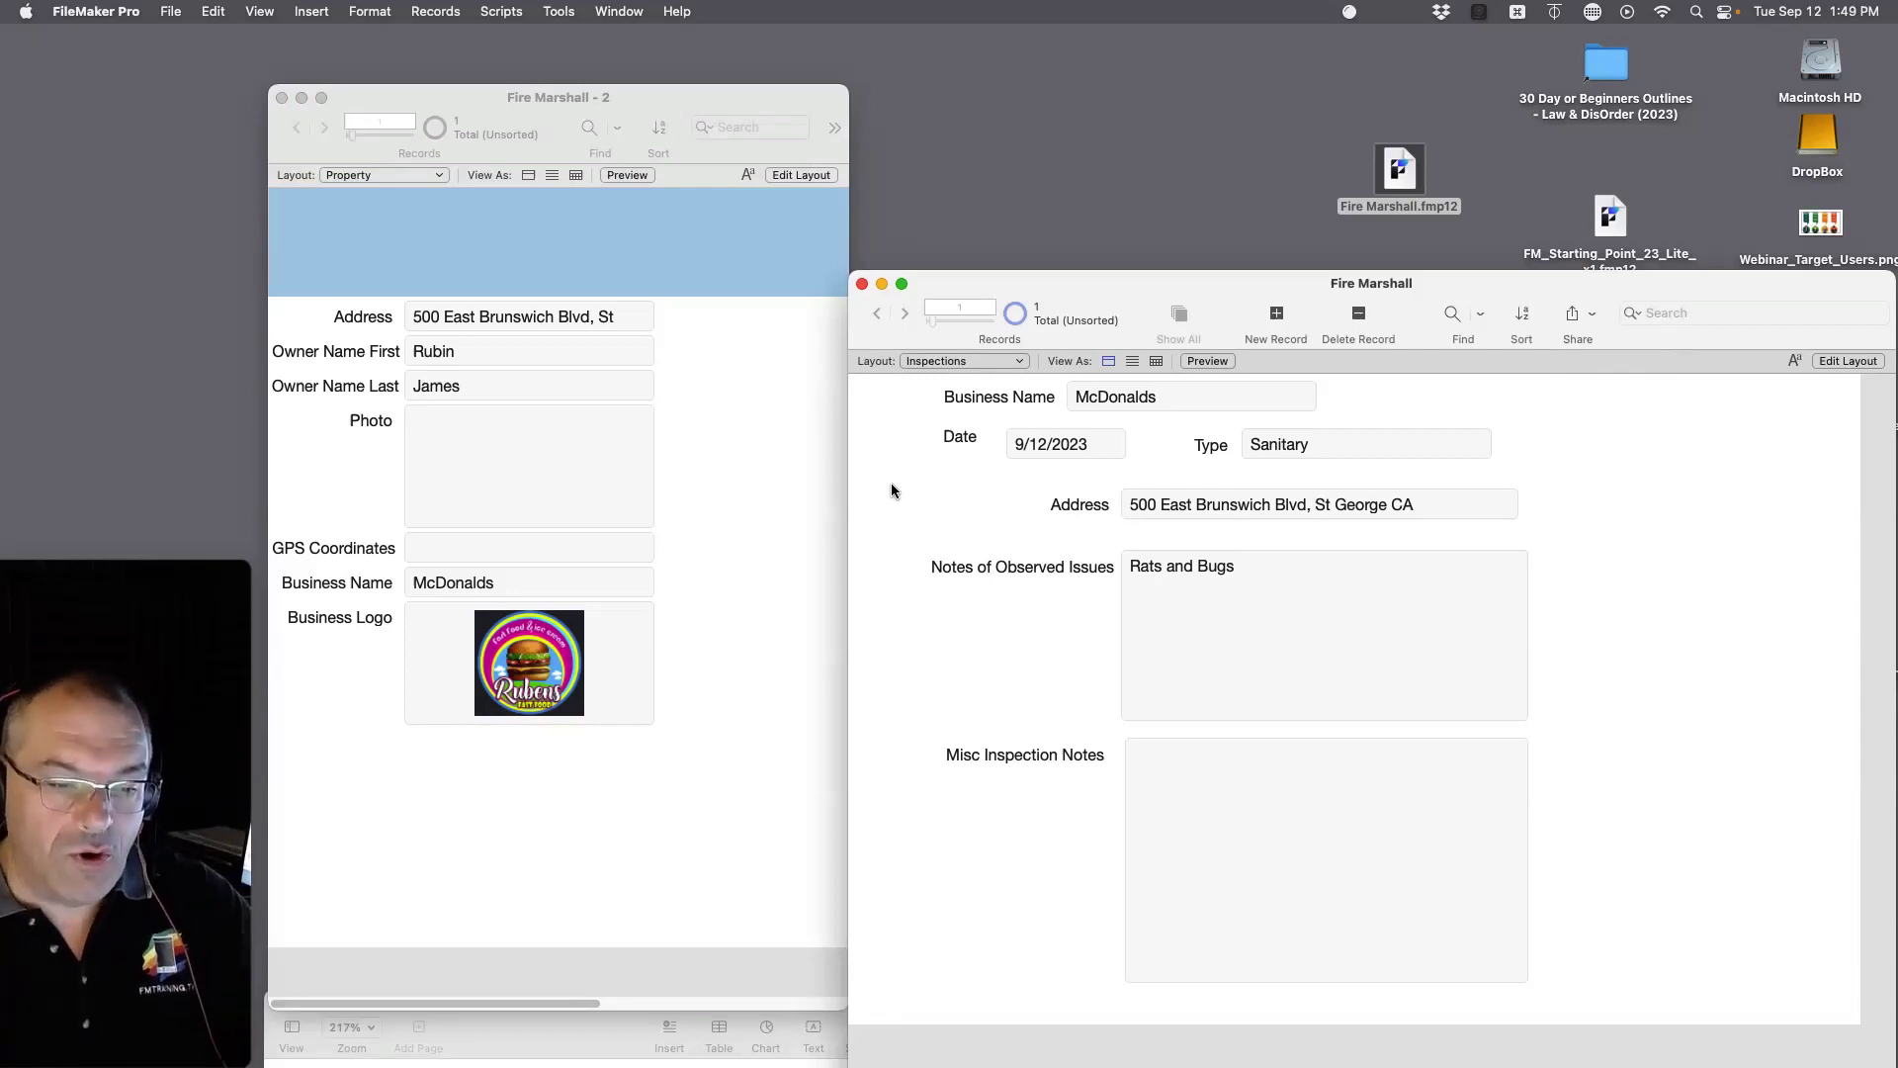
Step: Reposition the Inspections window and return it to Browse mode
key("super+l")
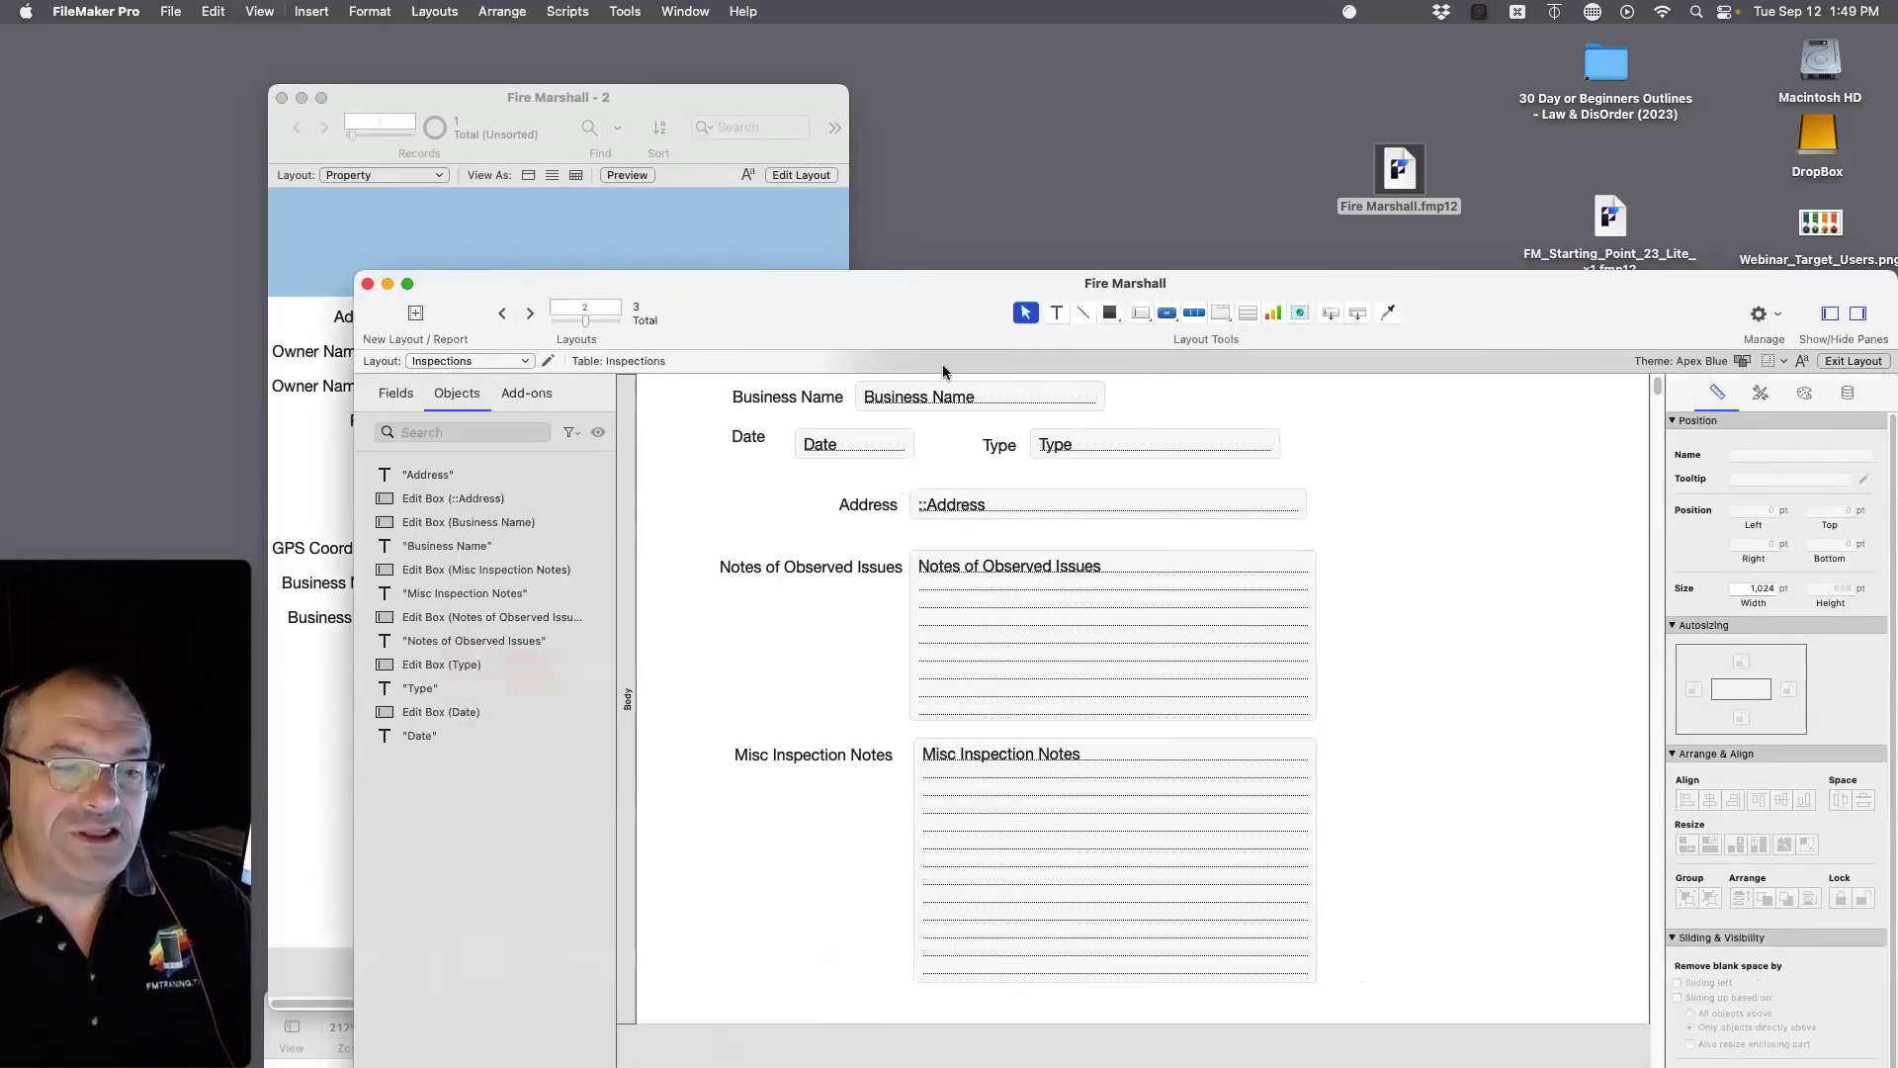
left_click_drag(874, 288, 1131, 255)
left_click(519, 190)
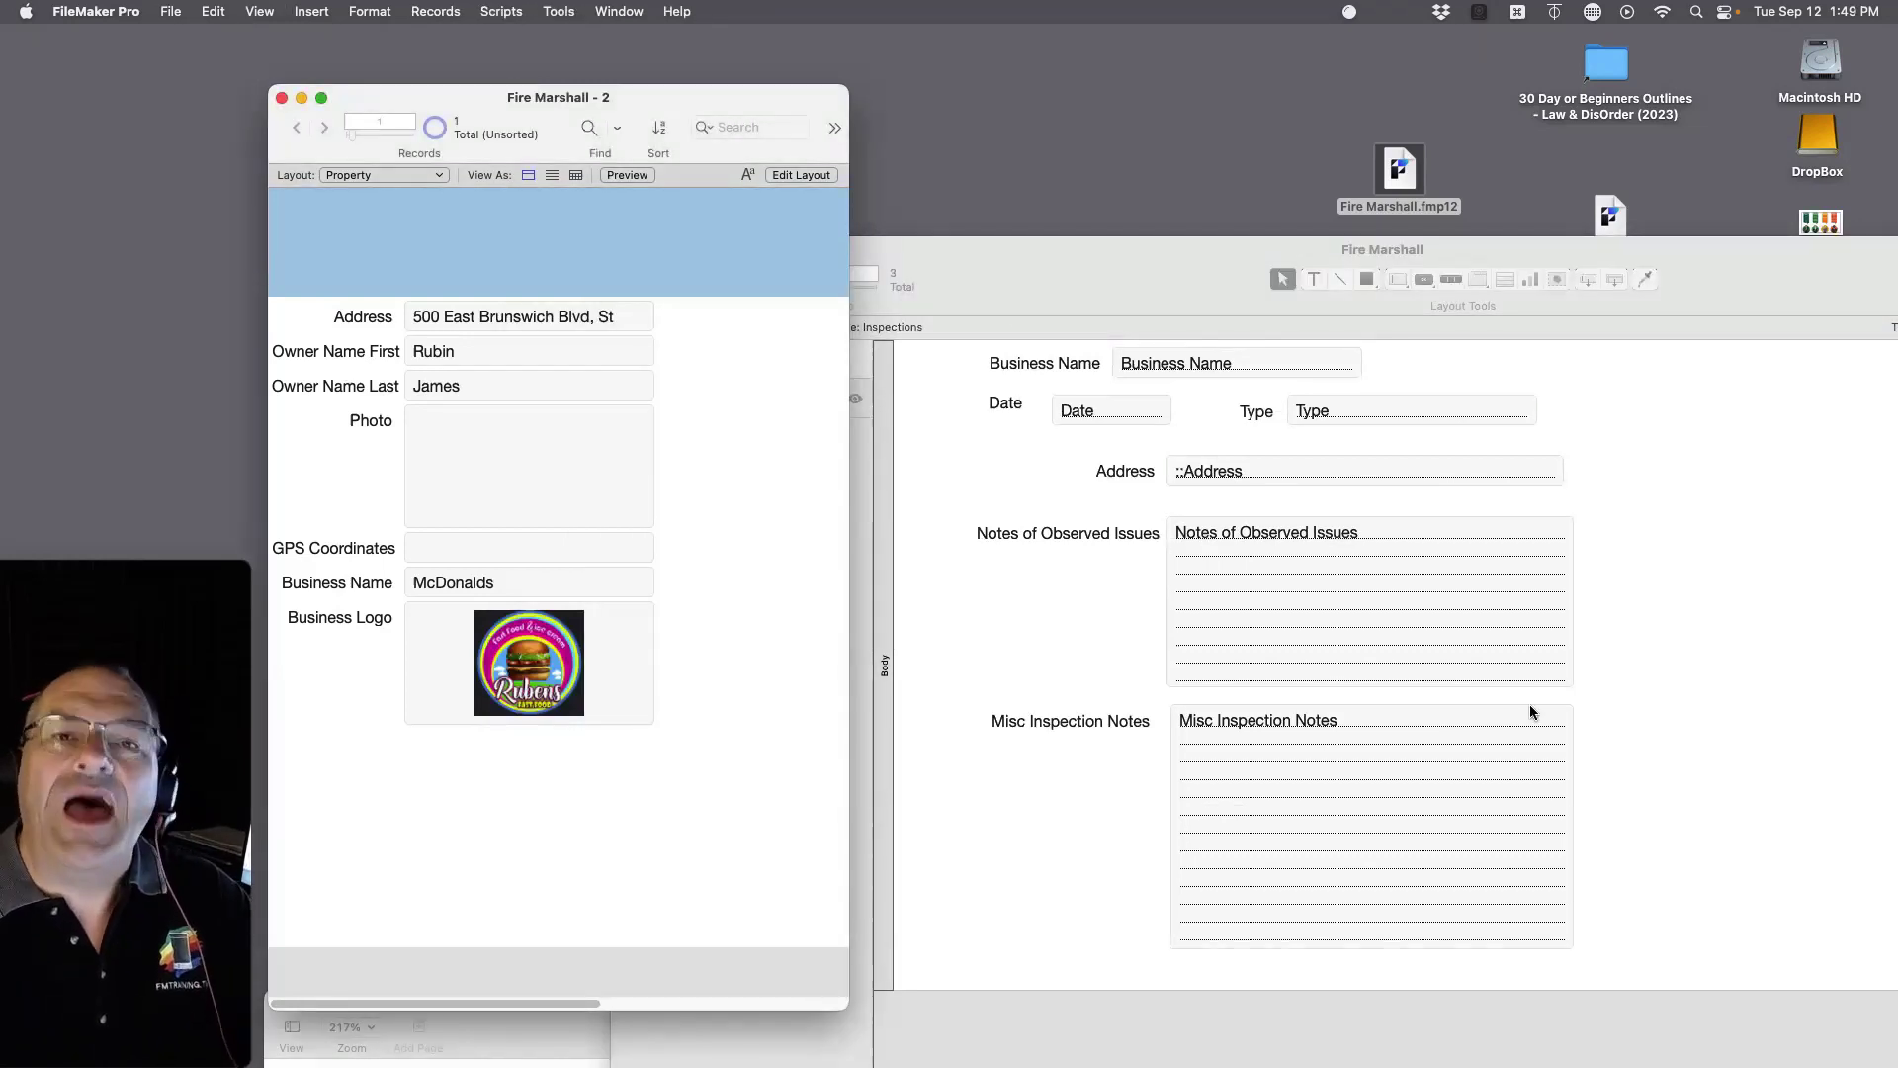
left_click(1652, 421)
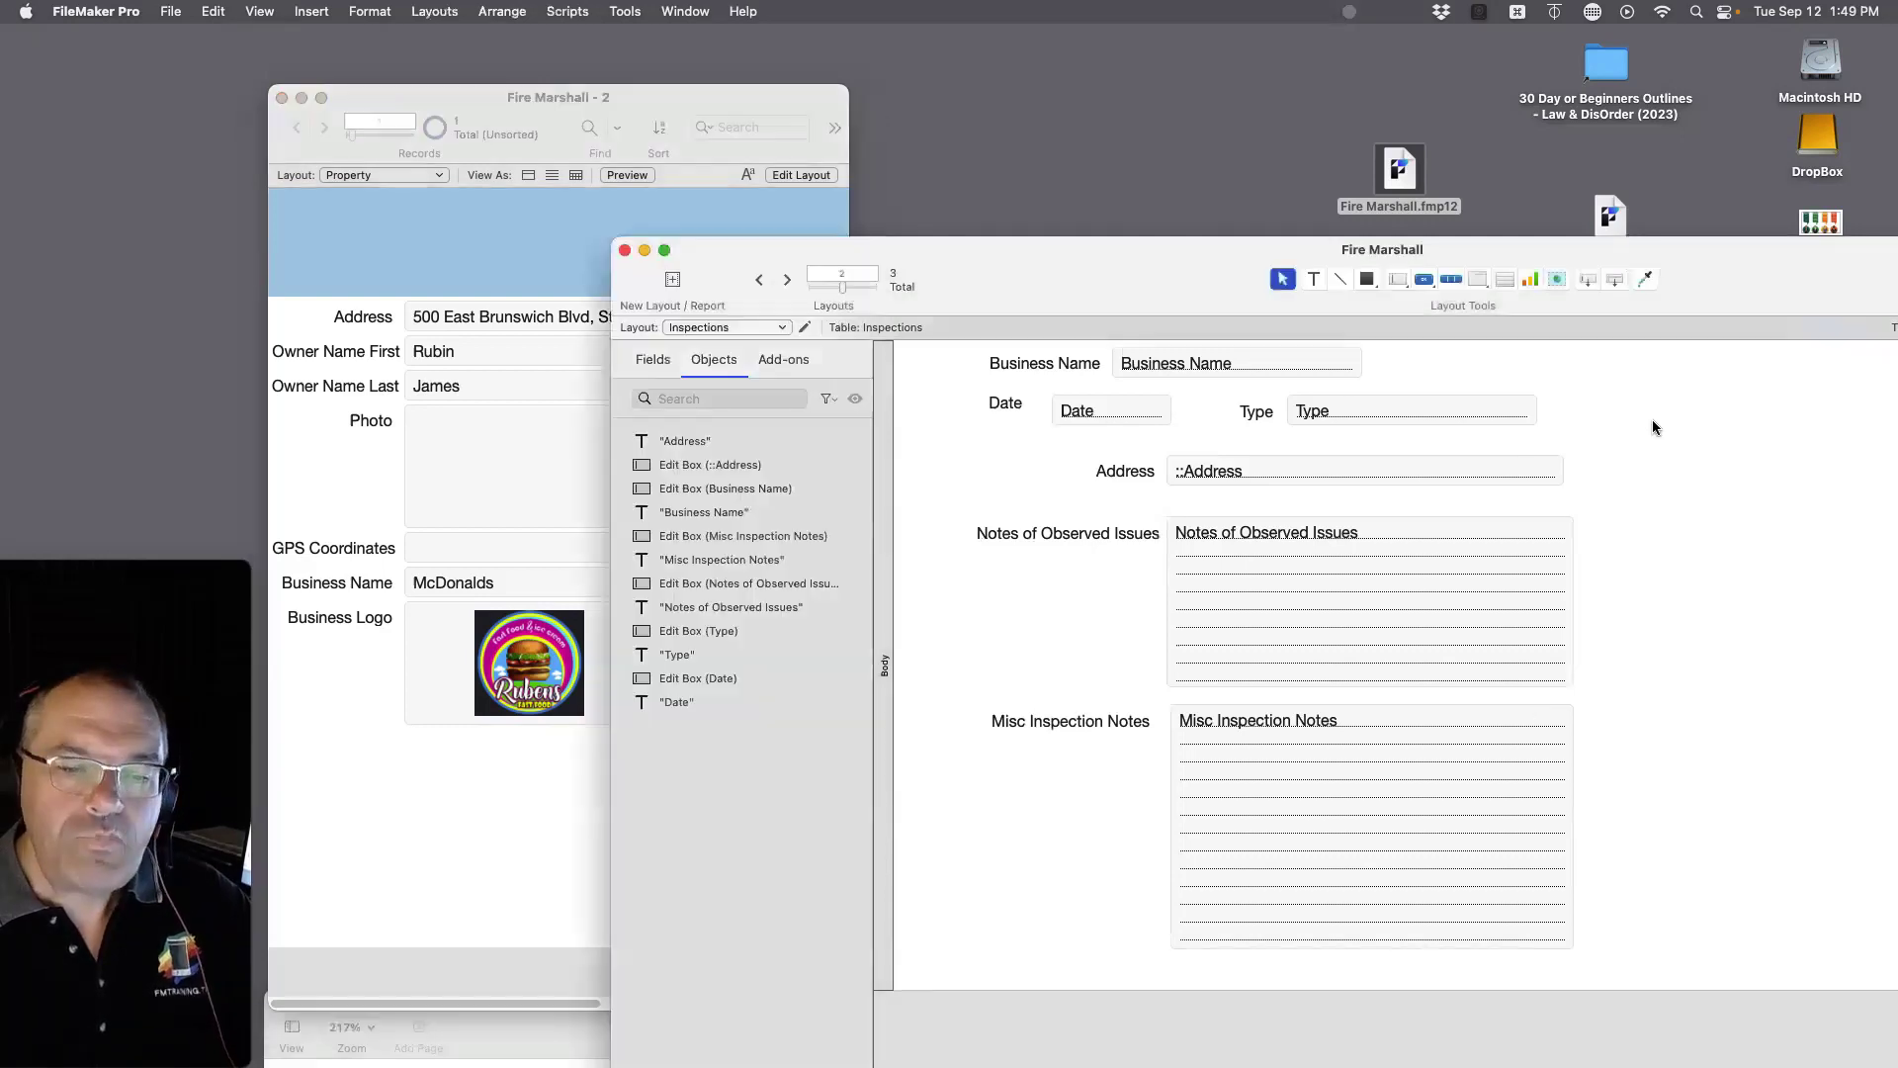
key("super+b")
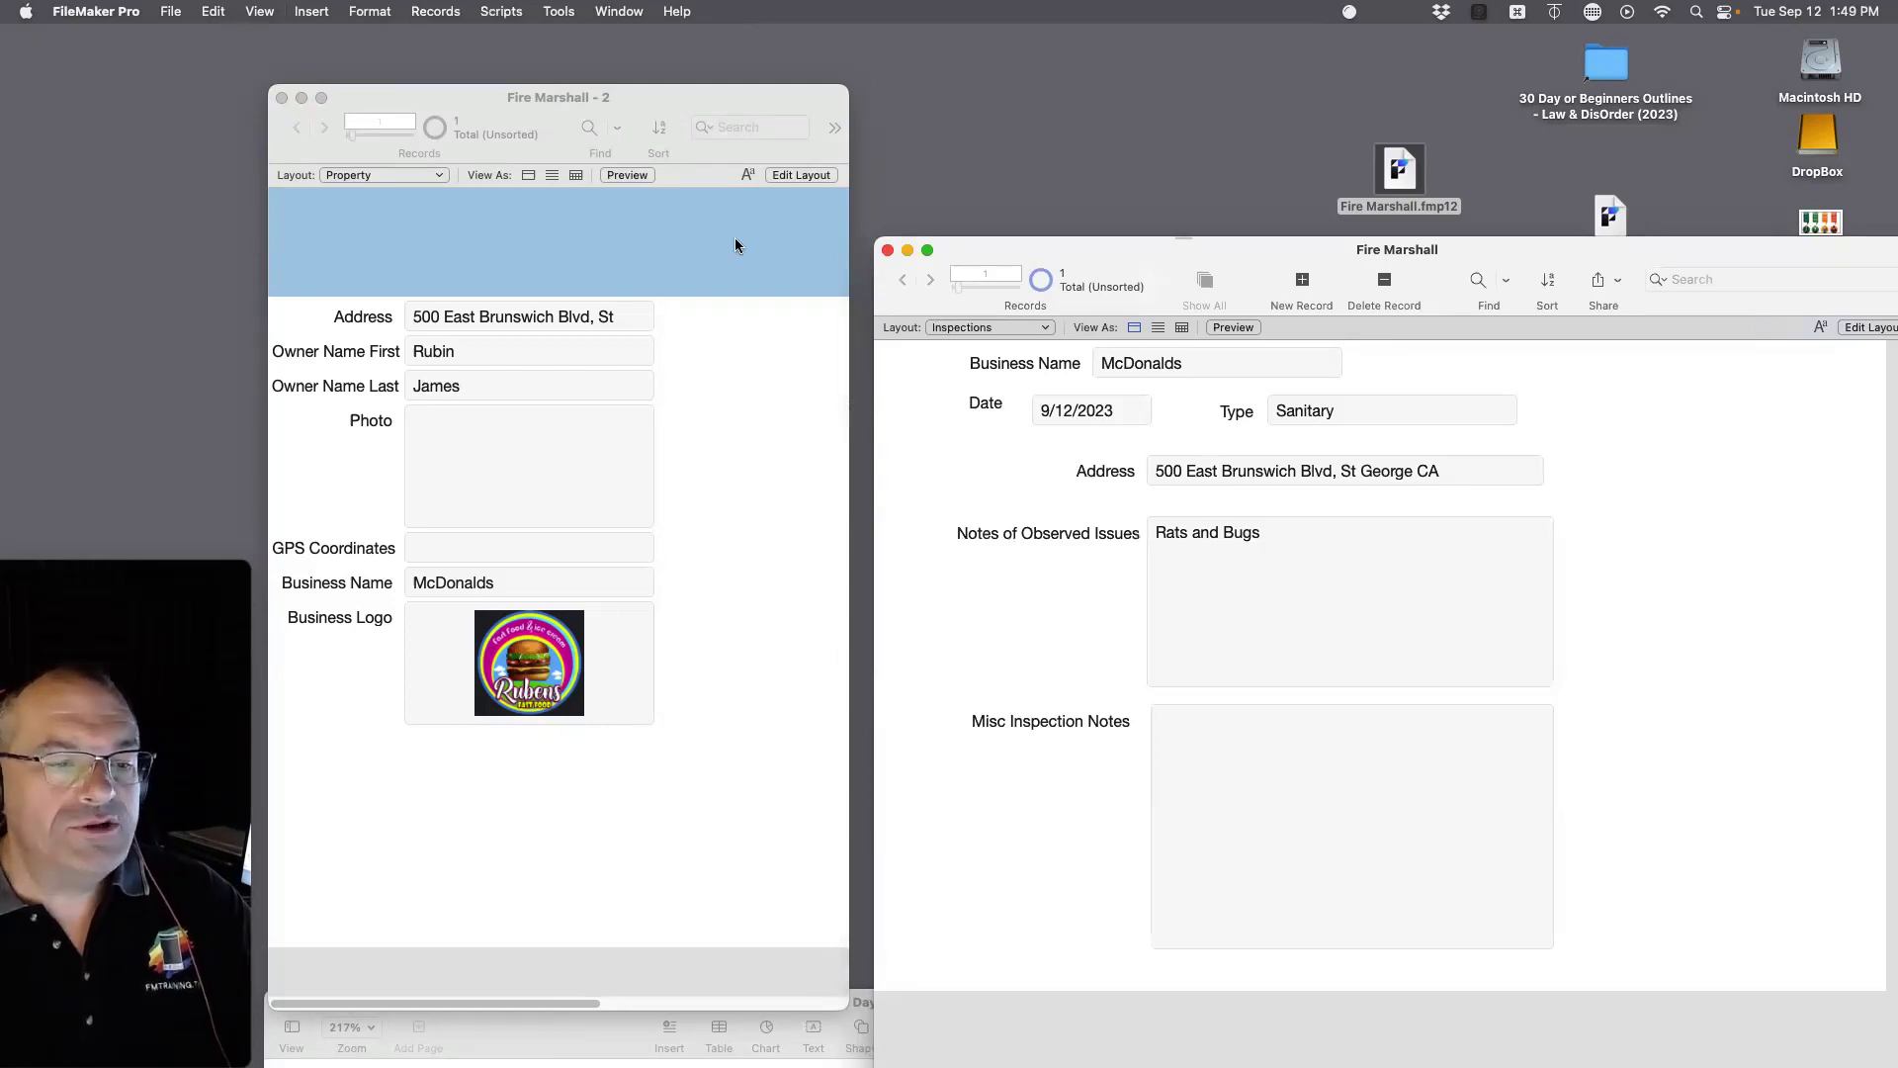
Step: Open the Property table's field definitions in Manage Database
left_click(810, 259)
left_click(173, 10)
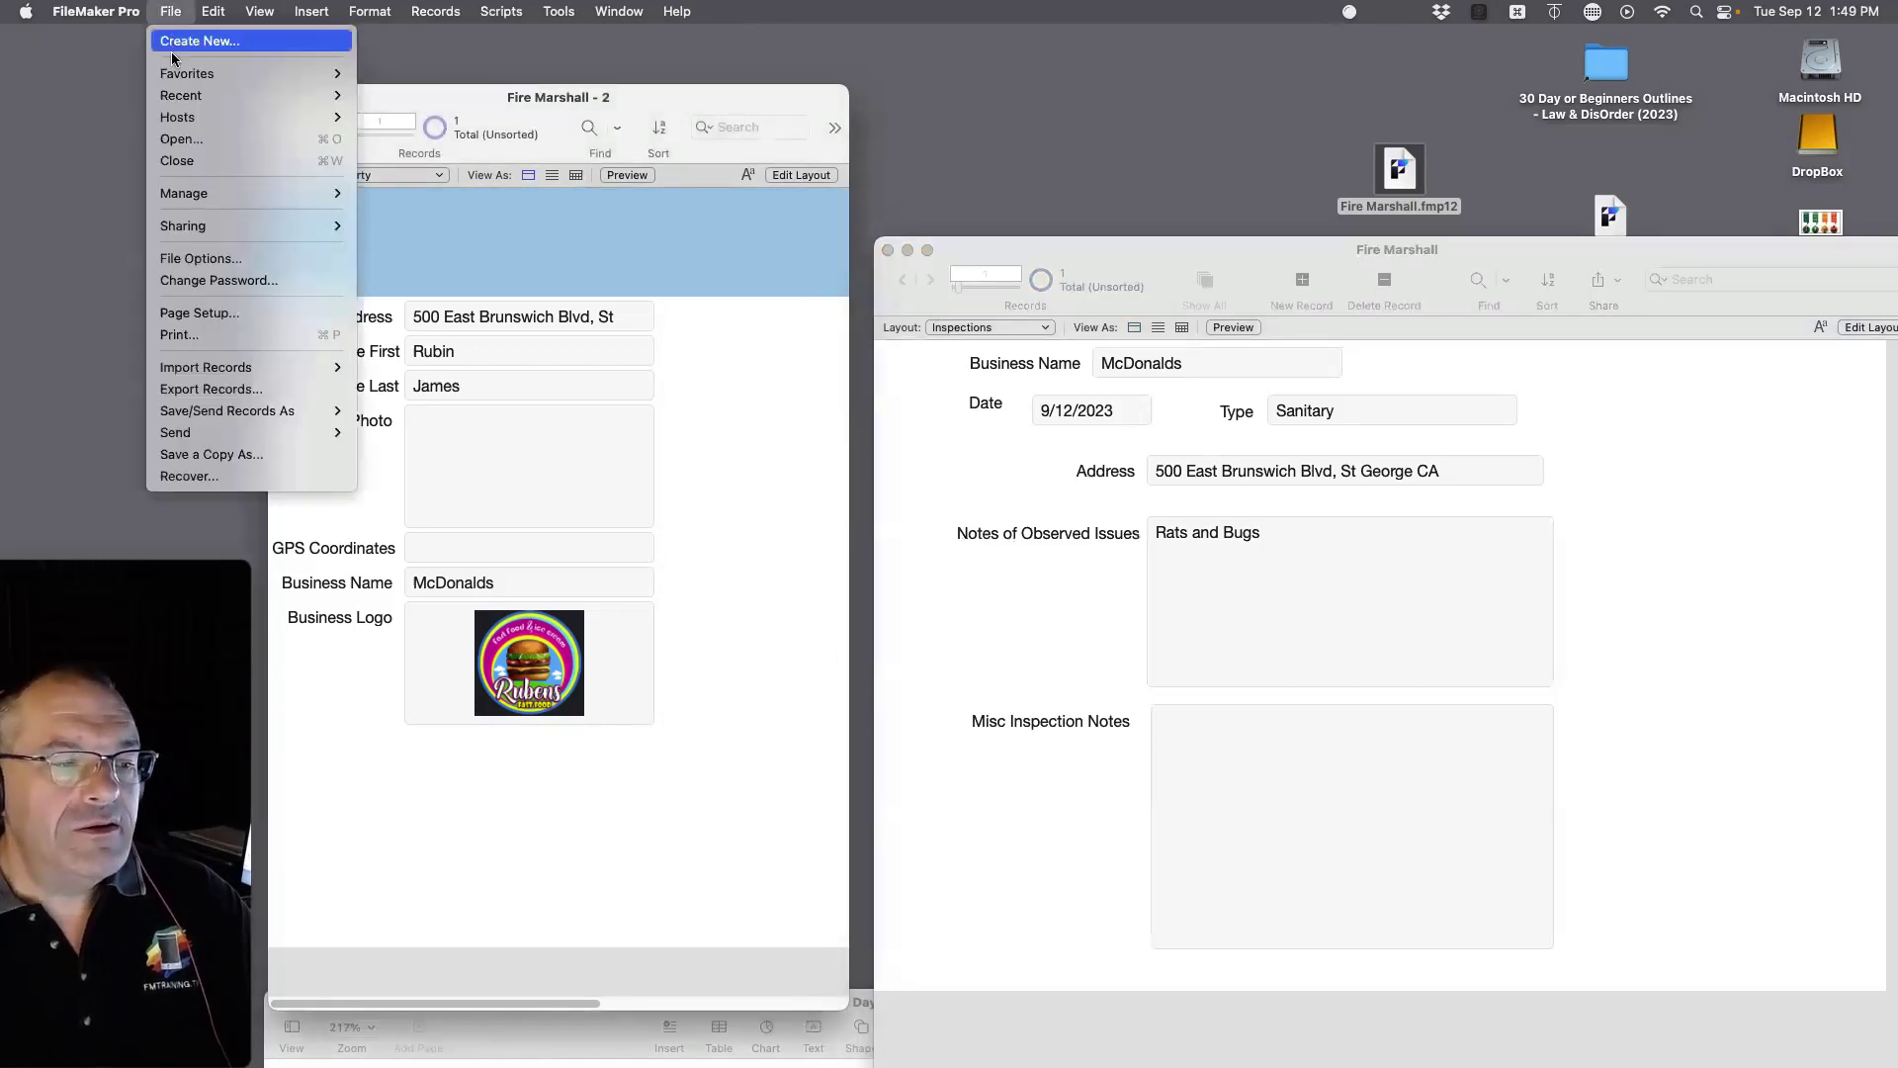
mouse_move(248, 198)
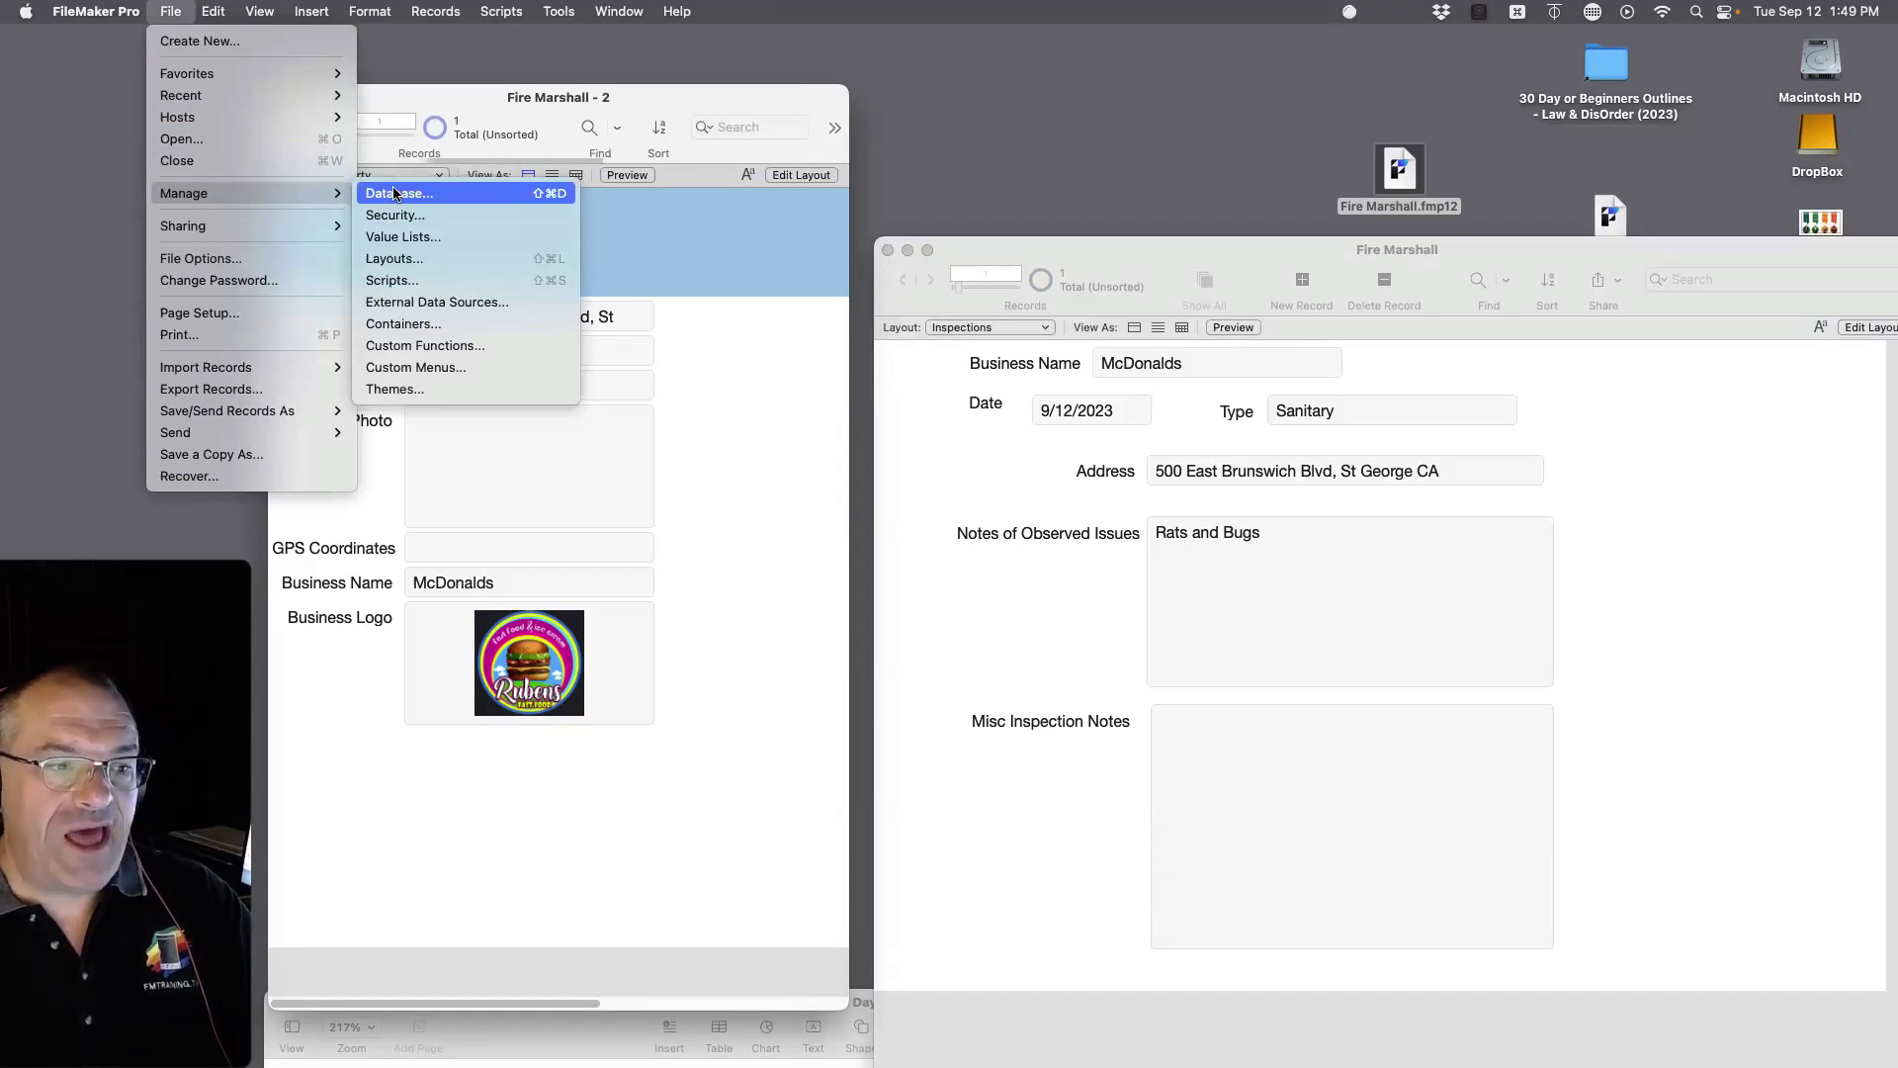
mouse_move(260, 12)
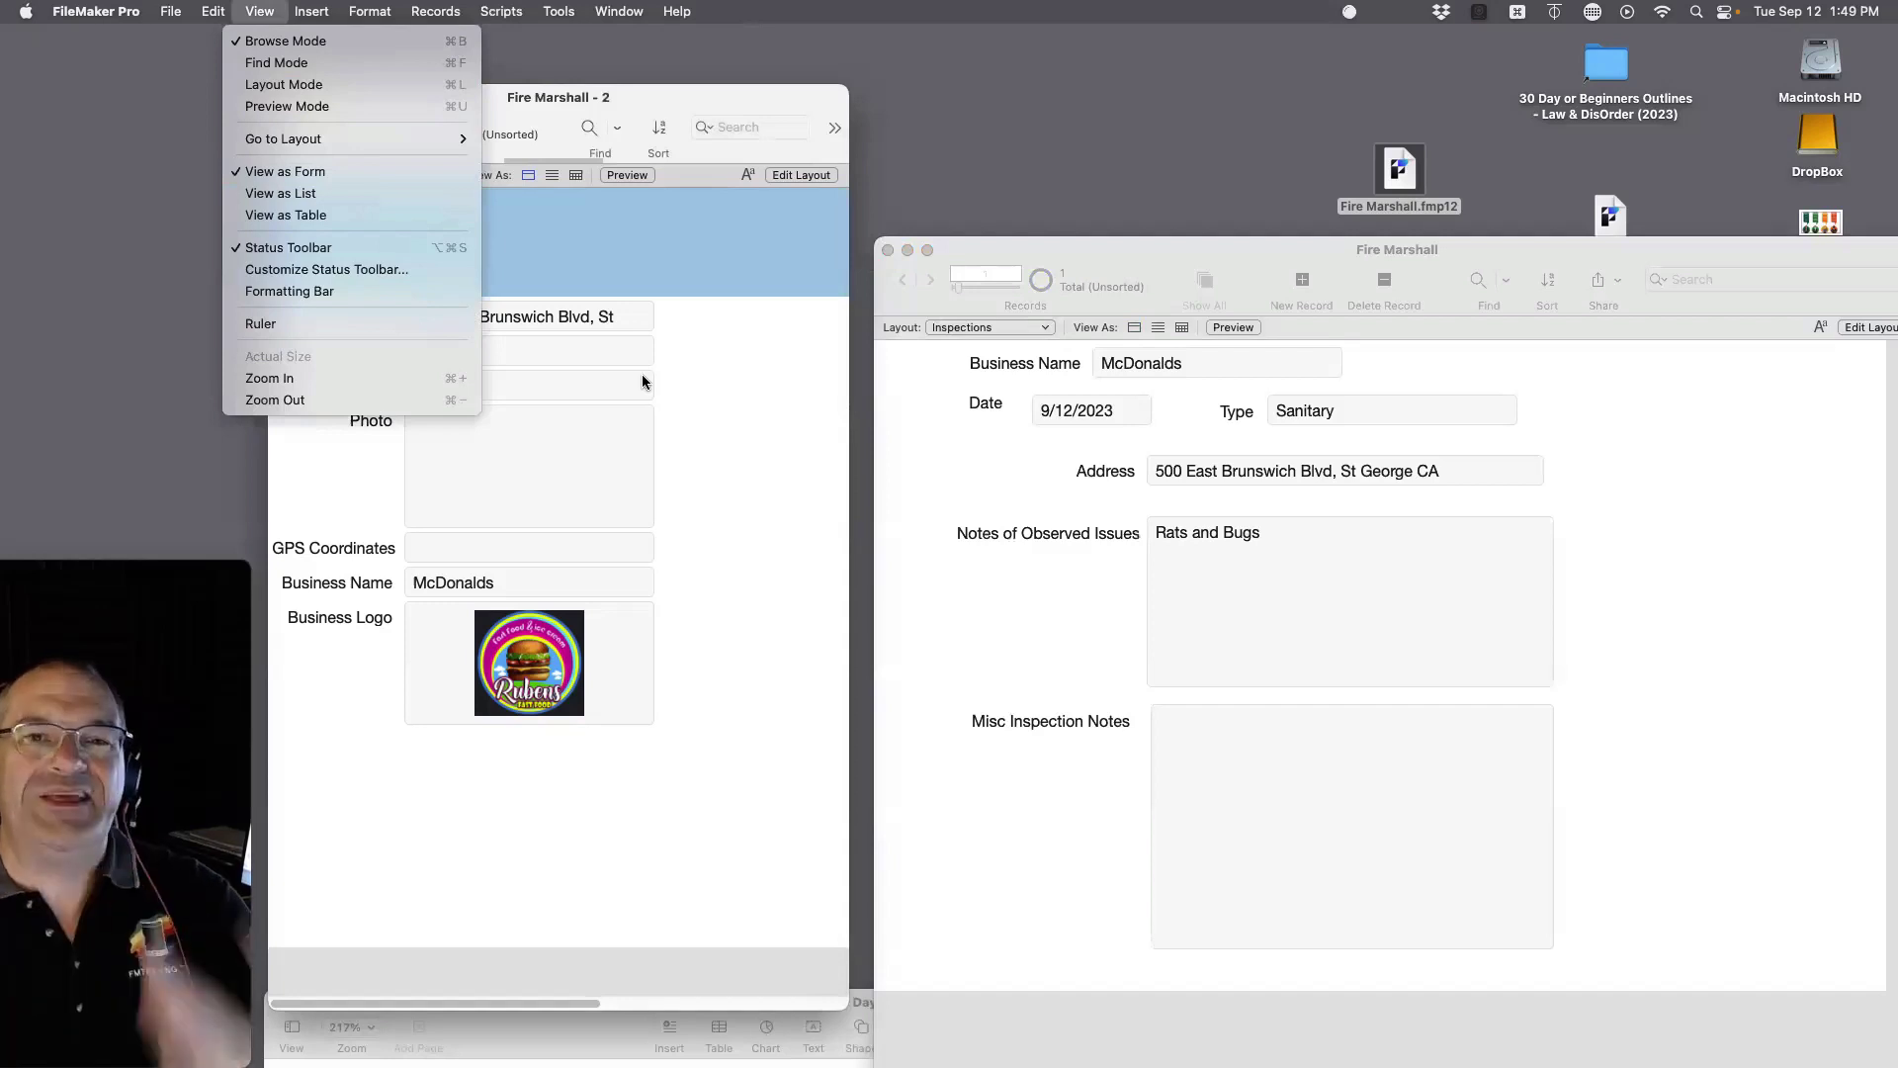
mouse_move(171, 11)
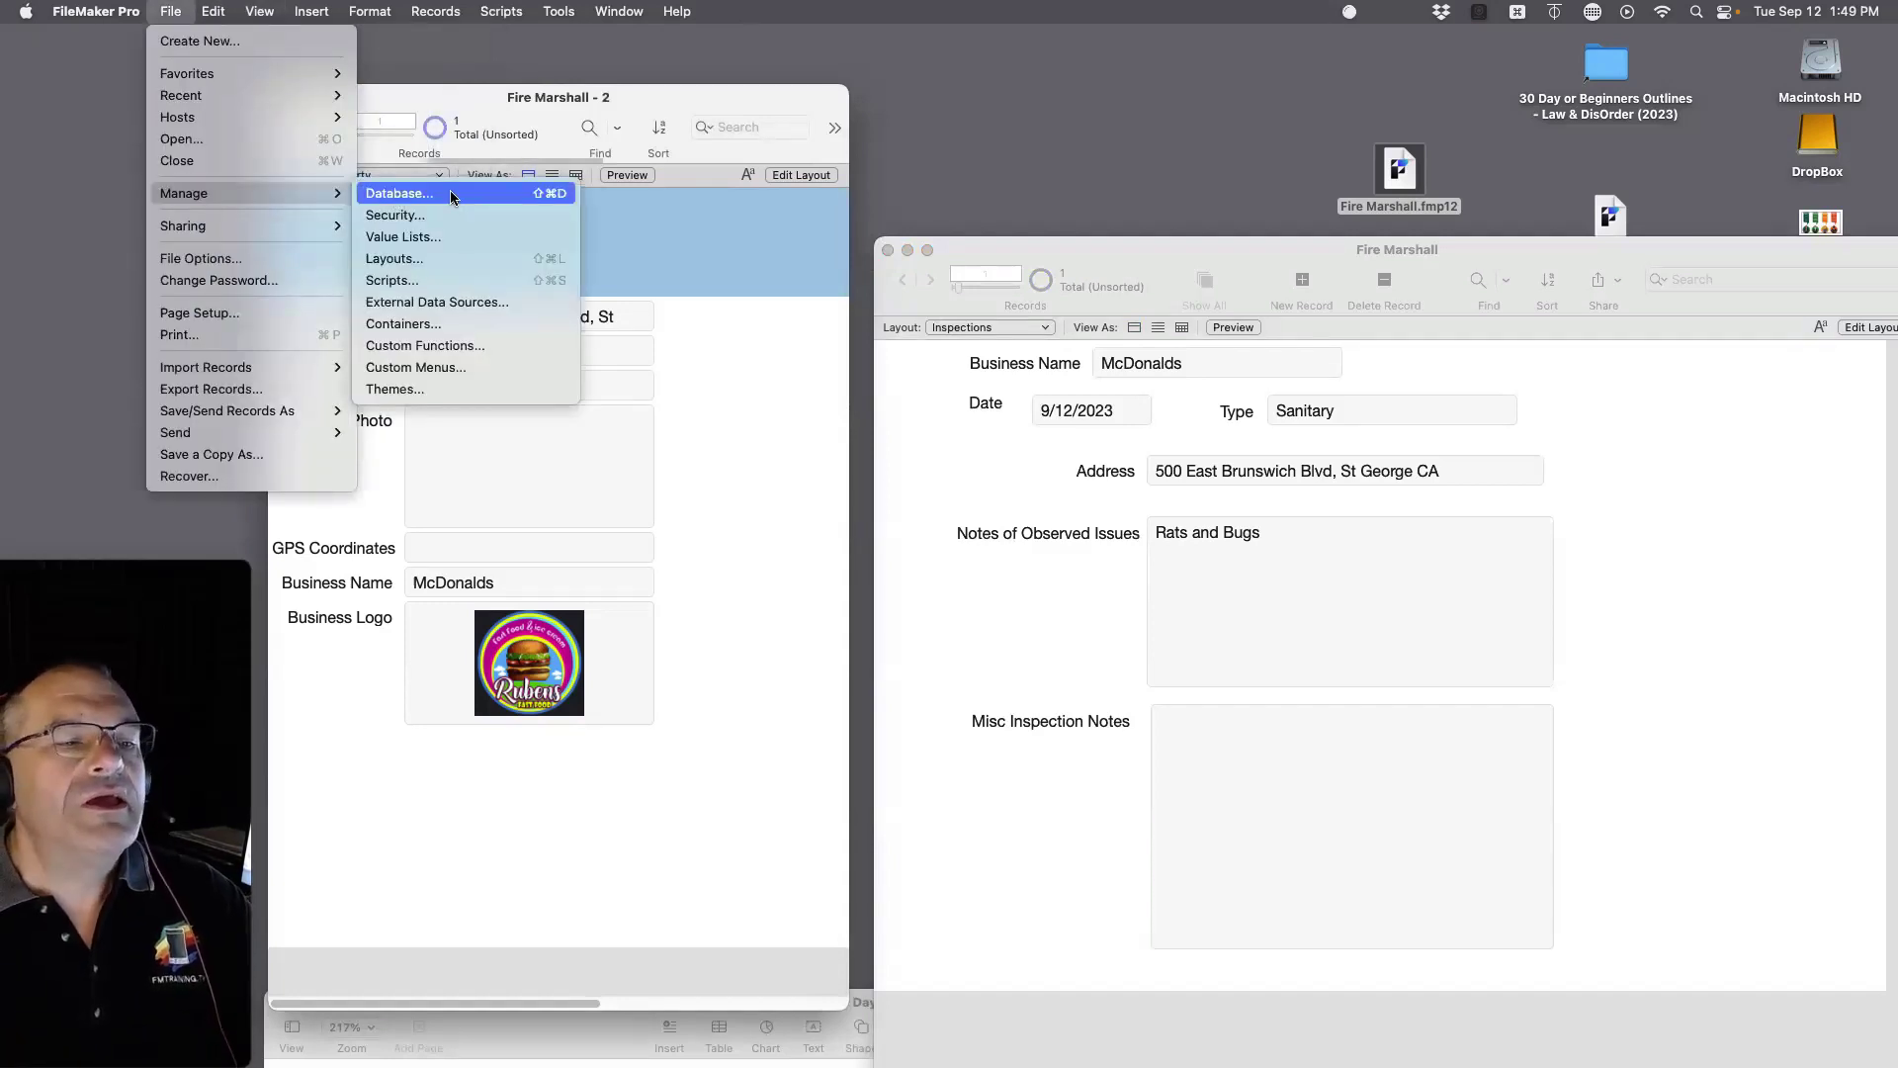
left_click(562, 196)
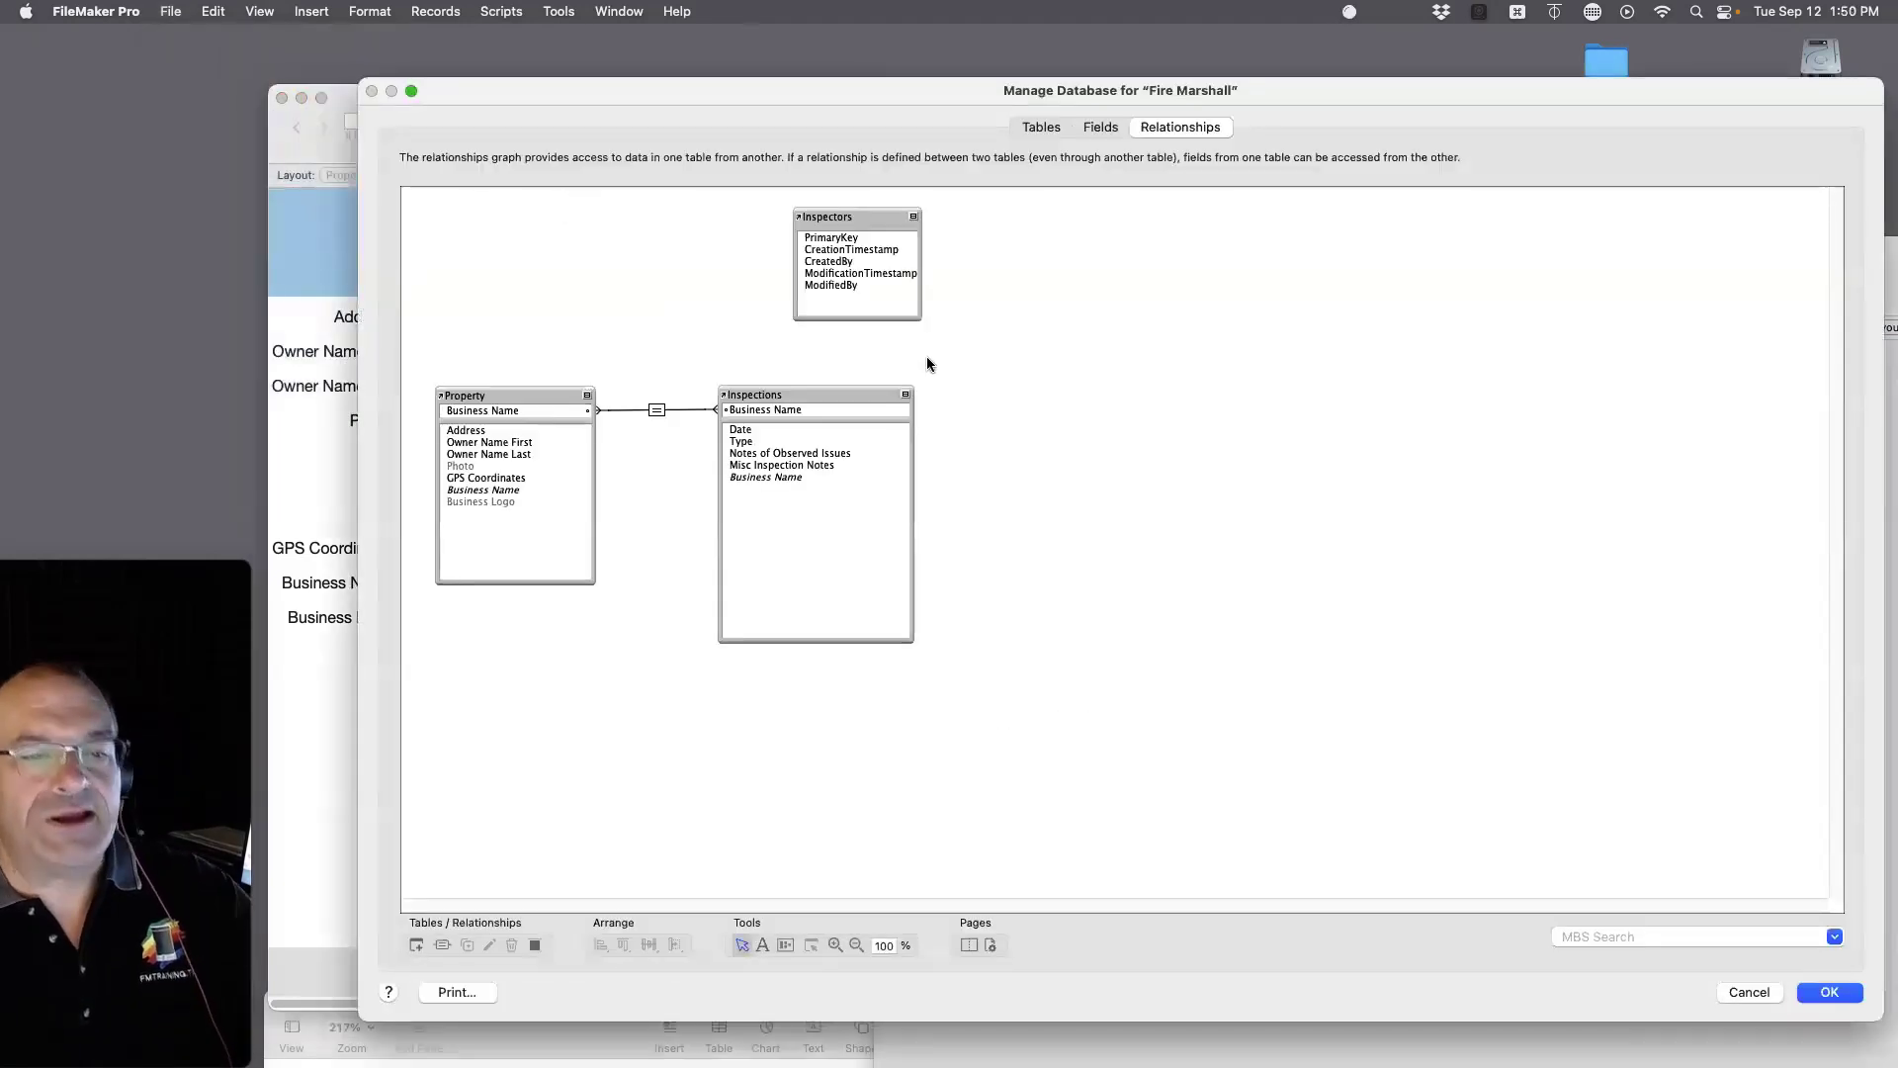
left_click(1038, 129)
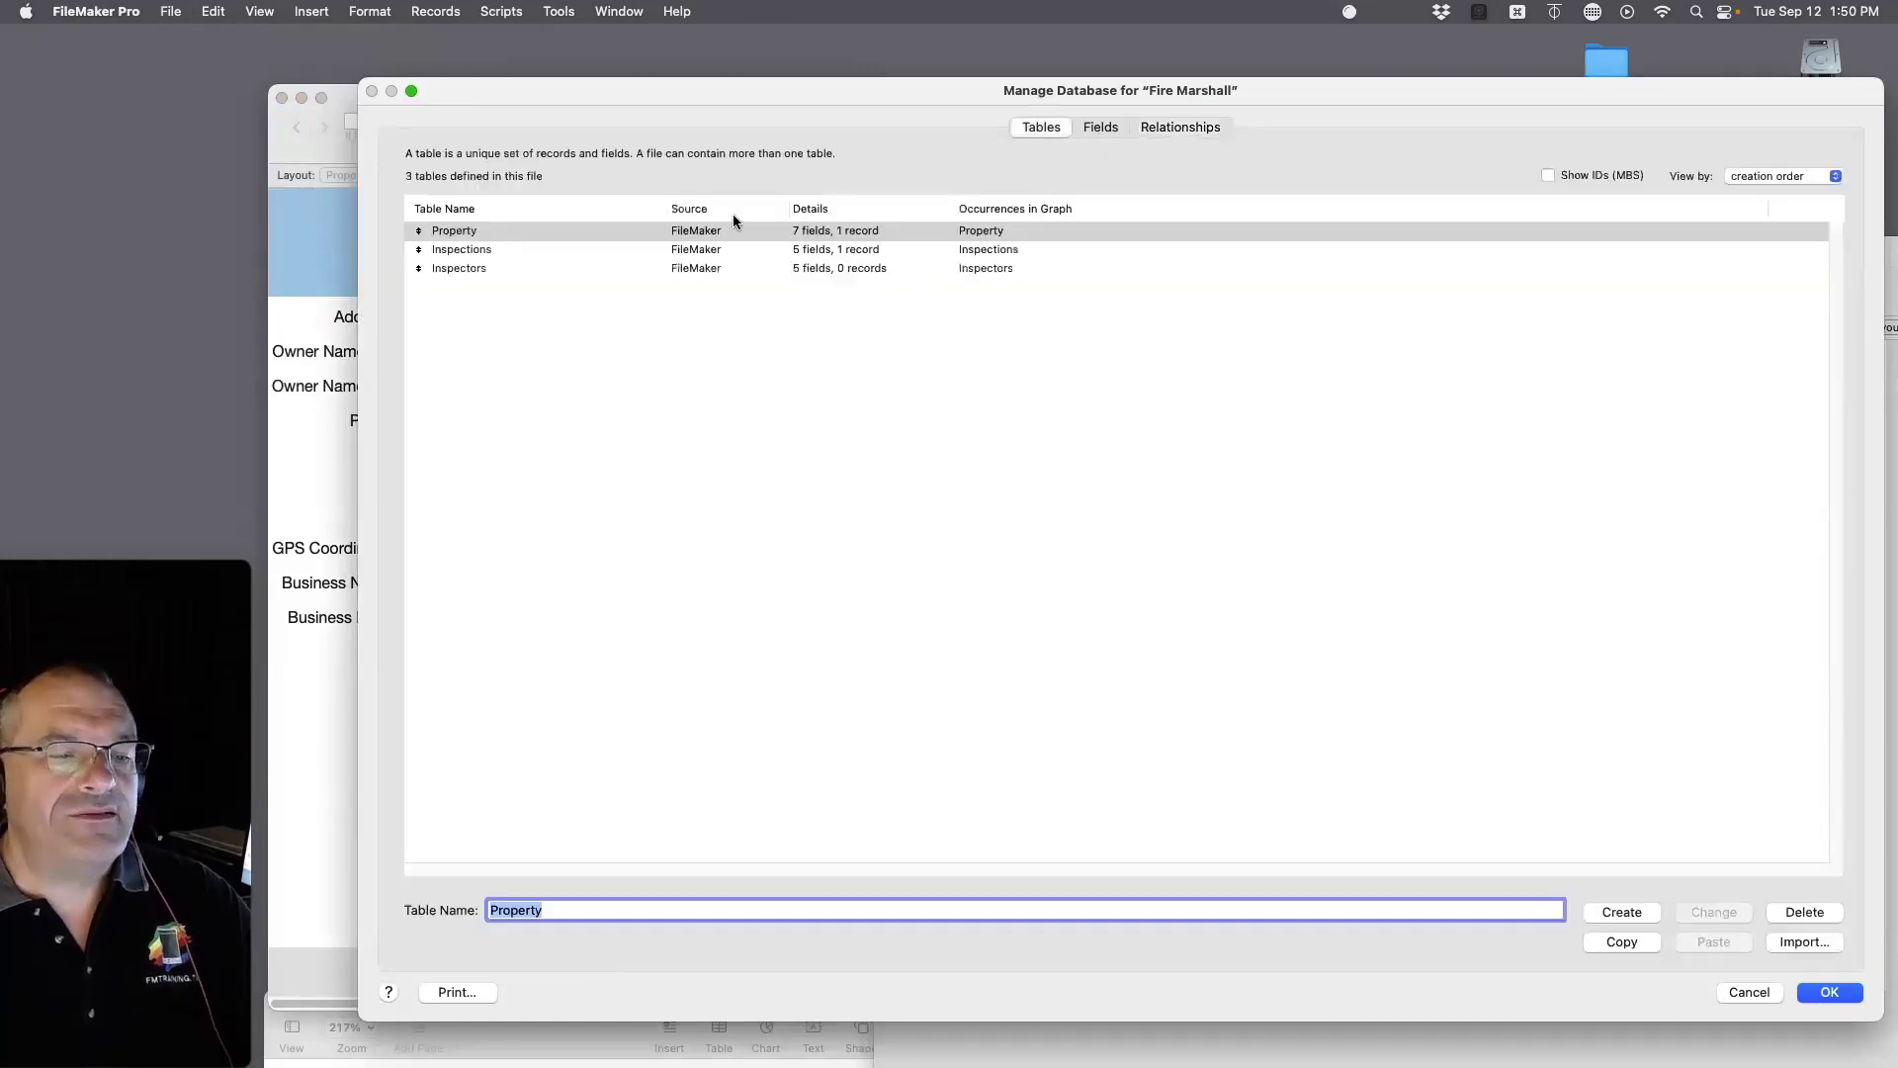
double_click(465, 238)
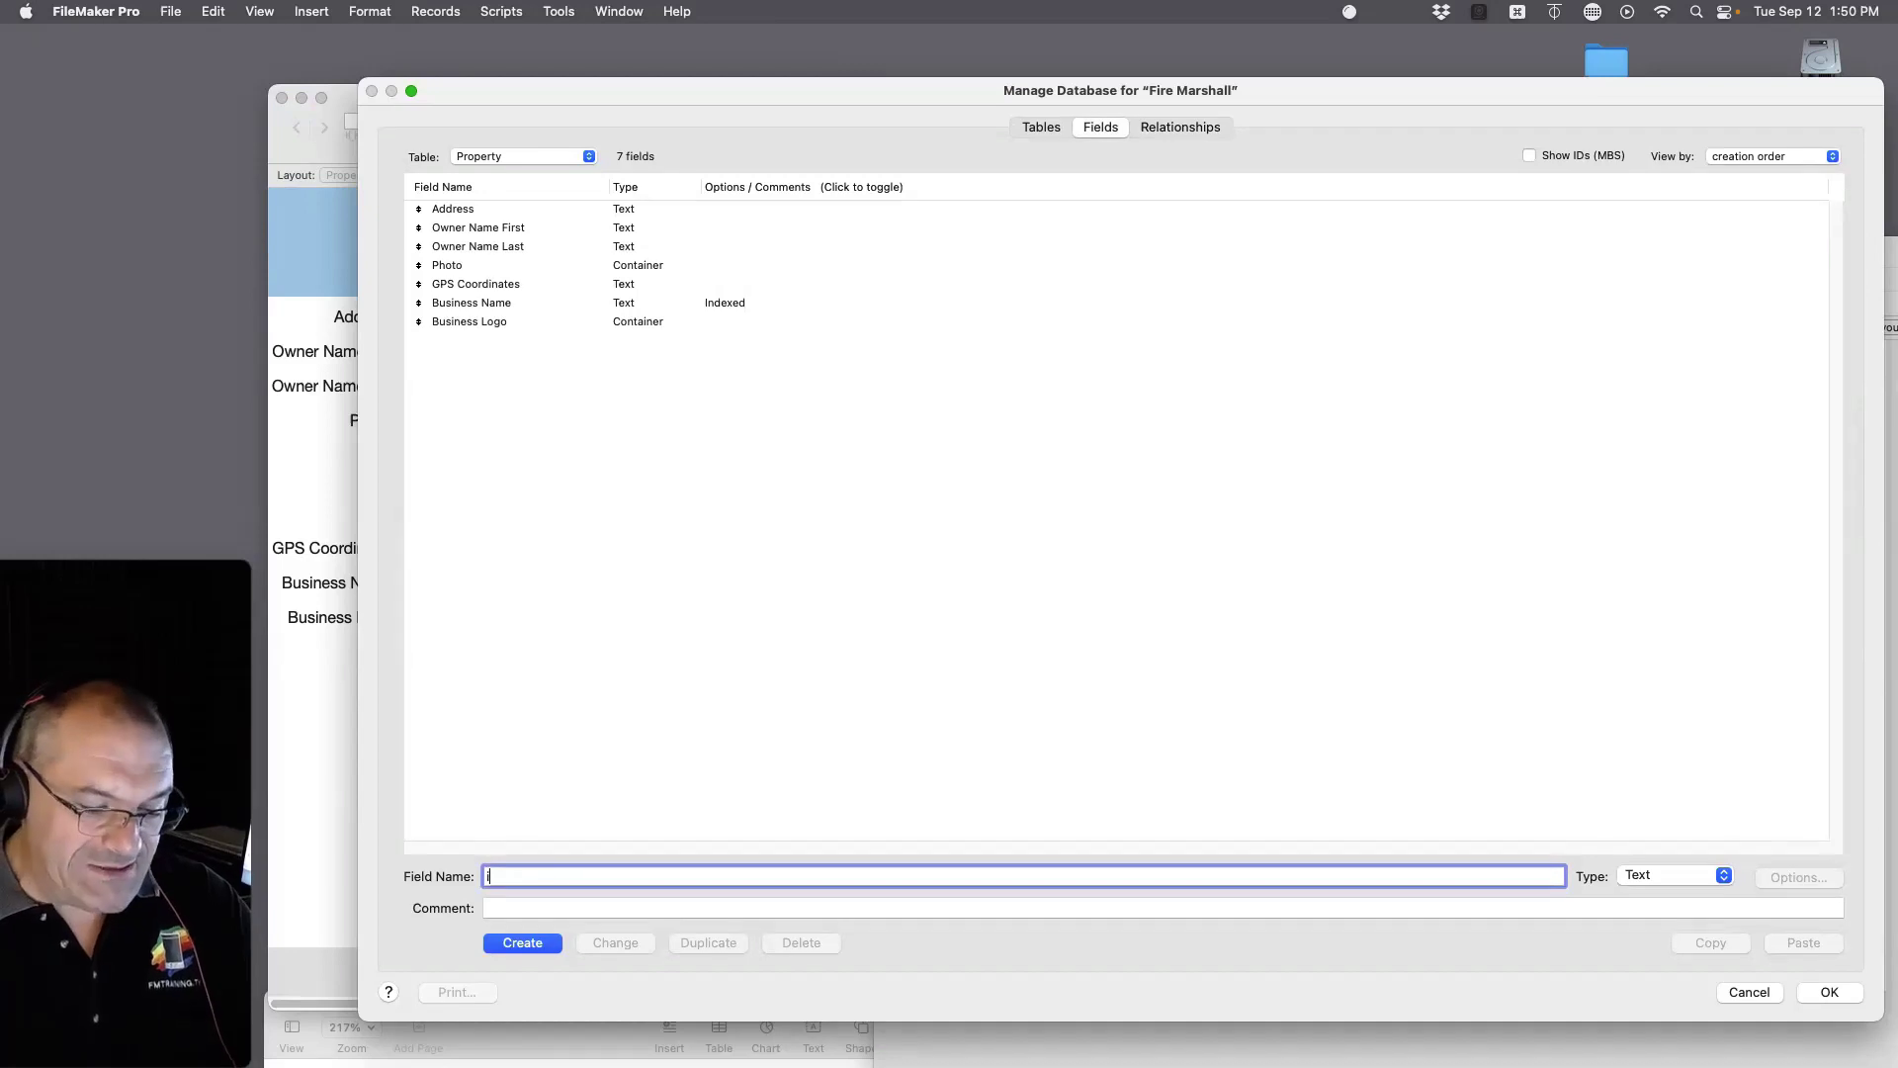
Step: Create the Number field 'id_property' and bring up its options
type("d_proper")
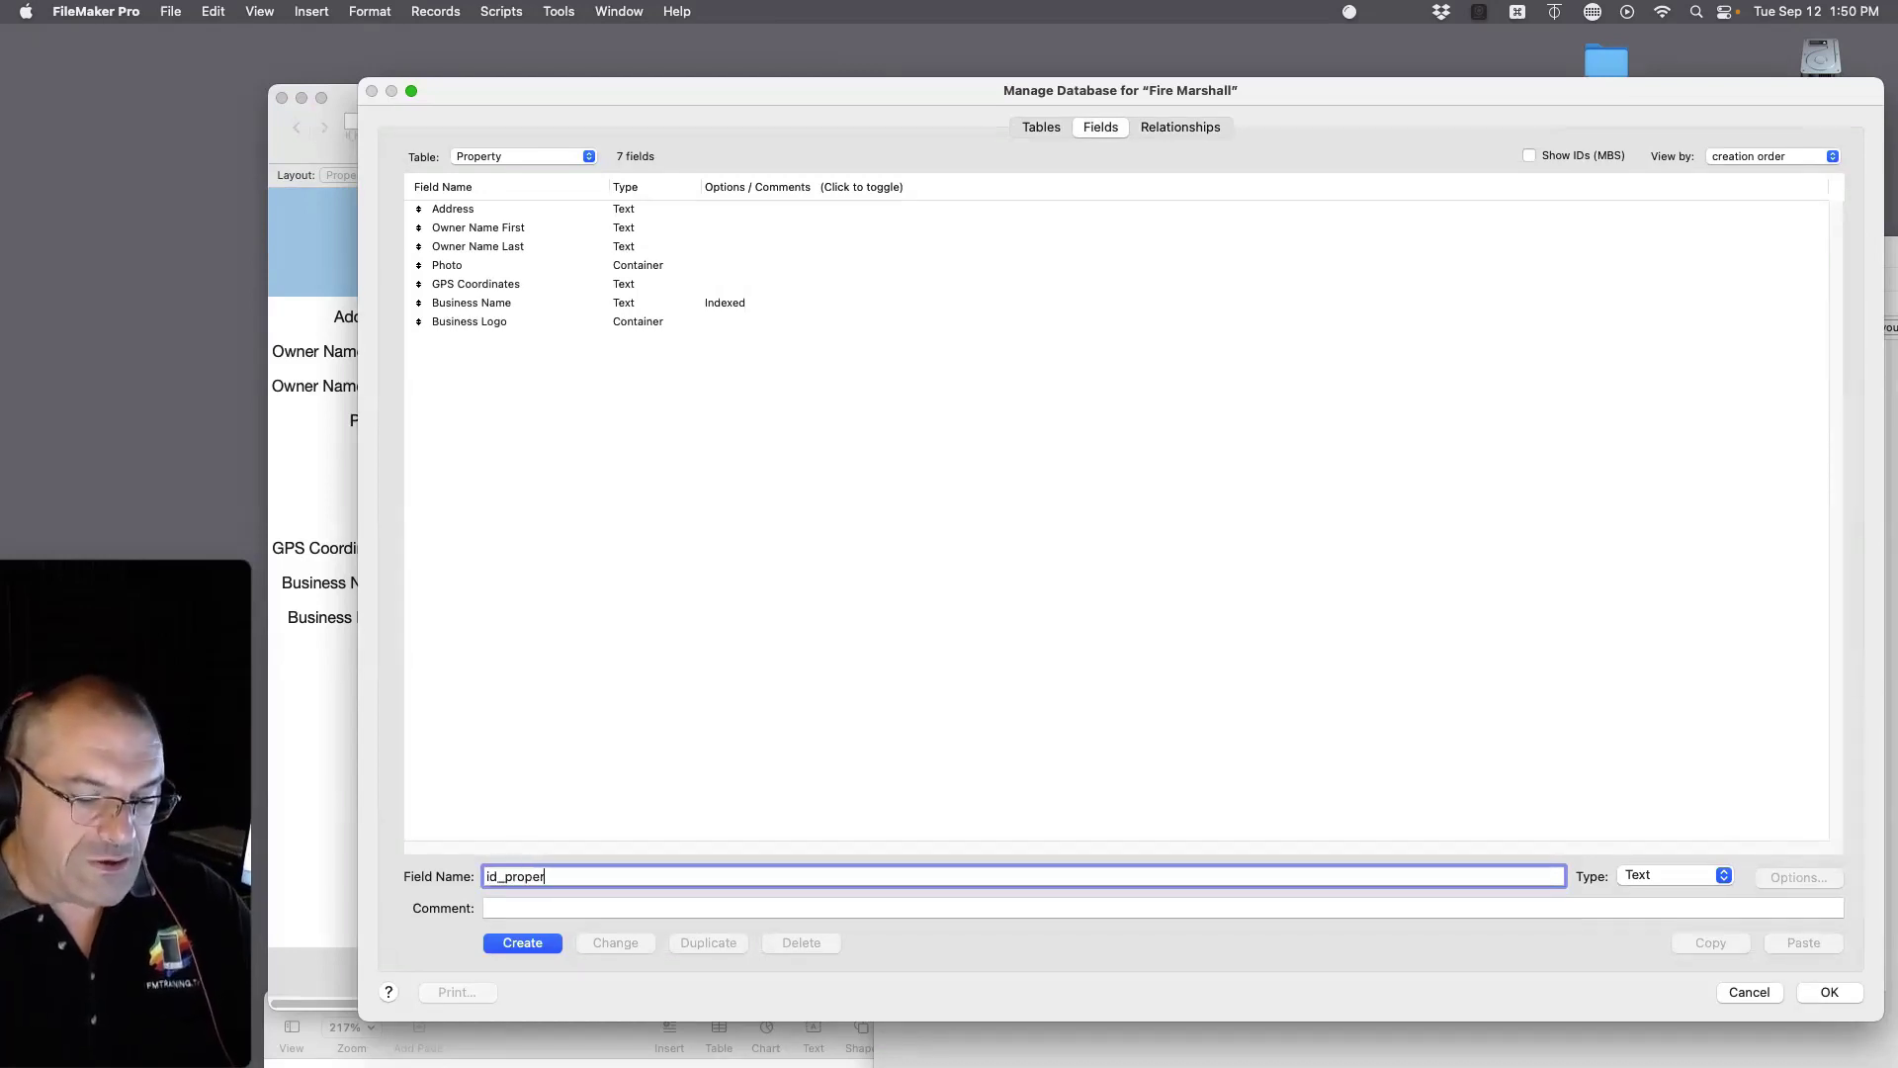
type("ty")
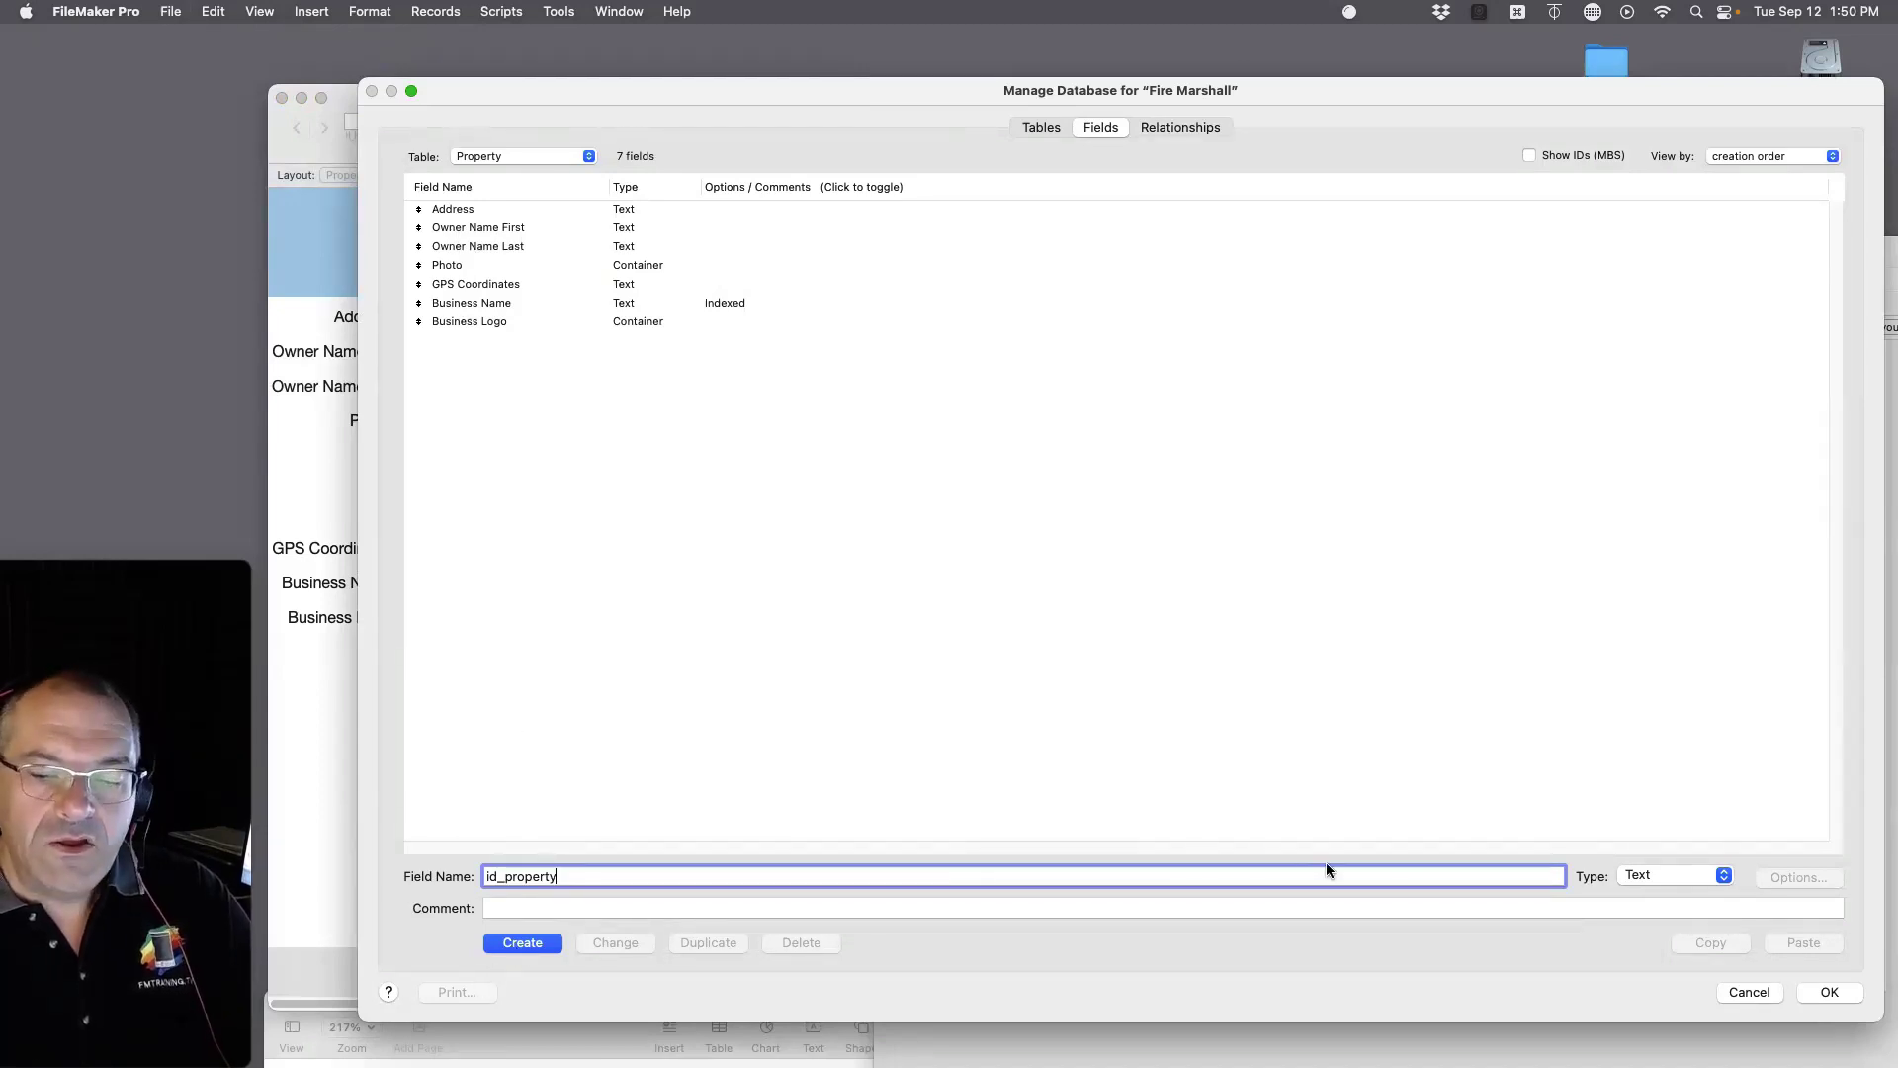
left_click(1633, 877)
left_click(1639, 895)
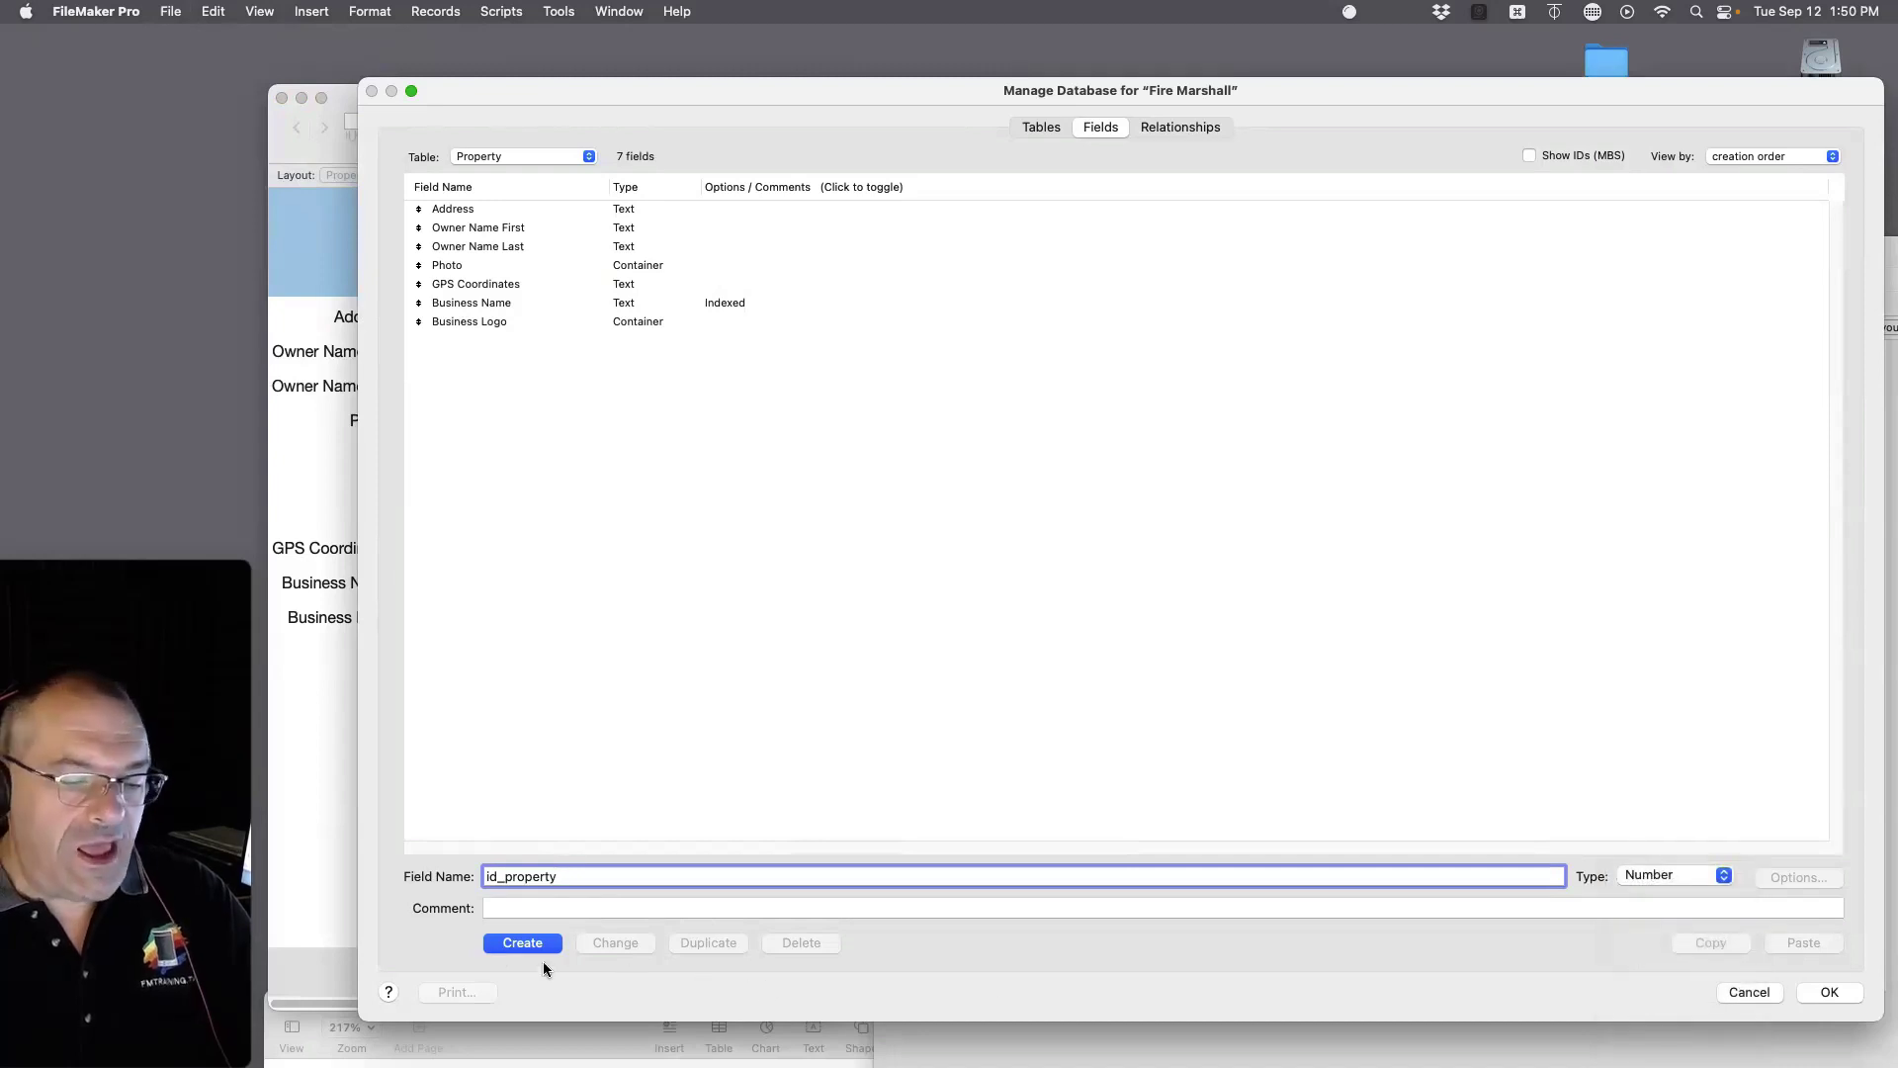
left_click(523, 942)
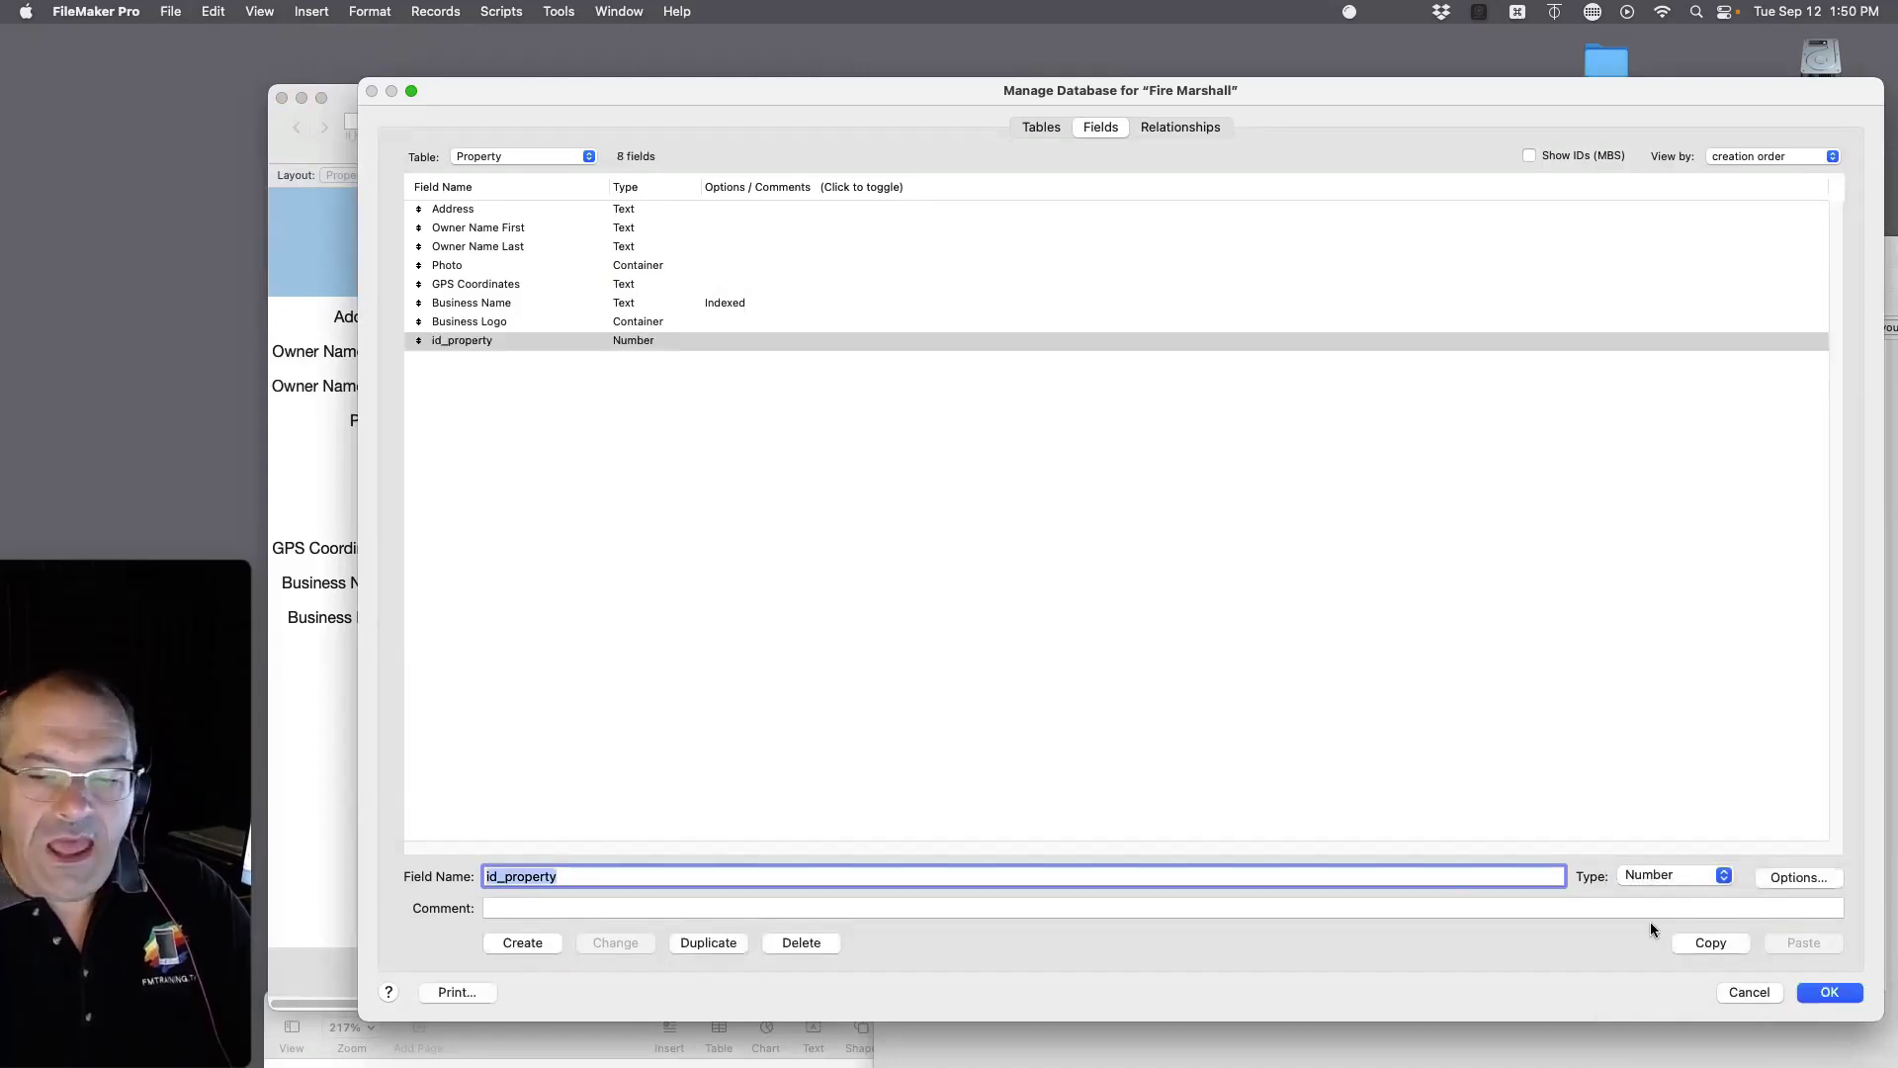
left_click(1797, 877)
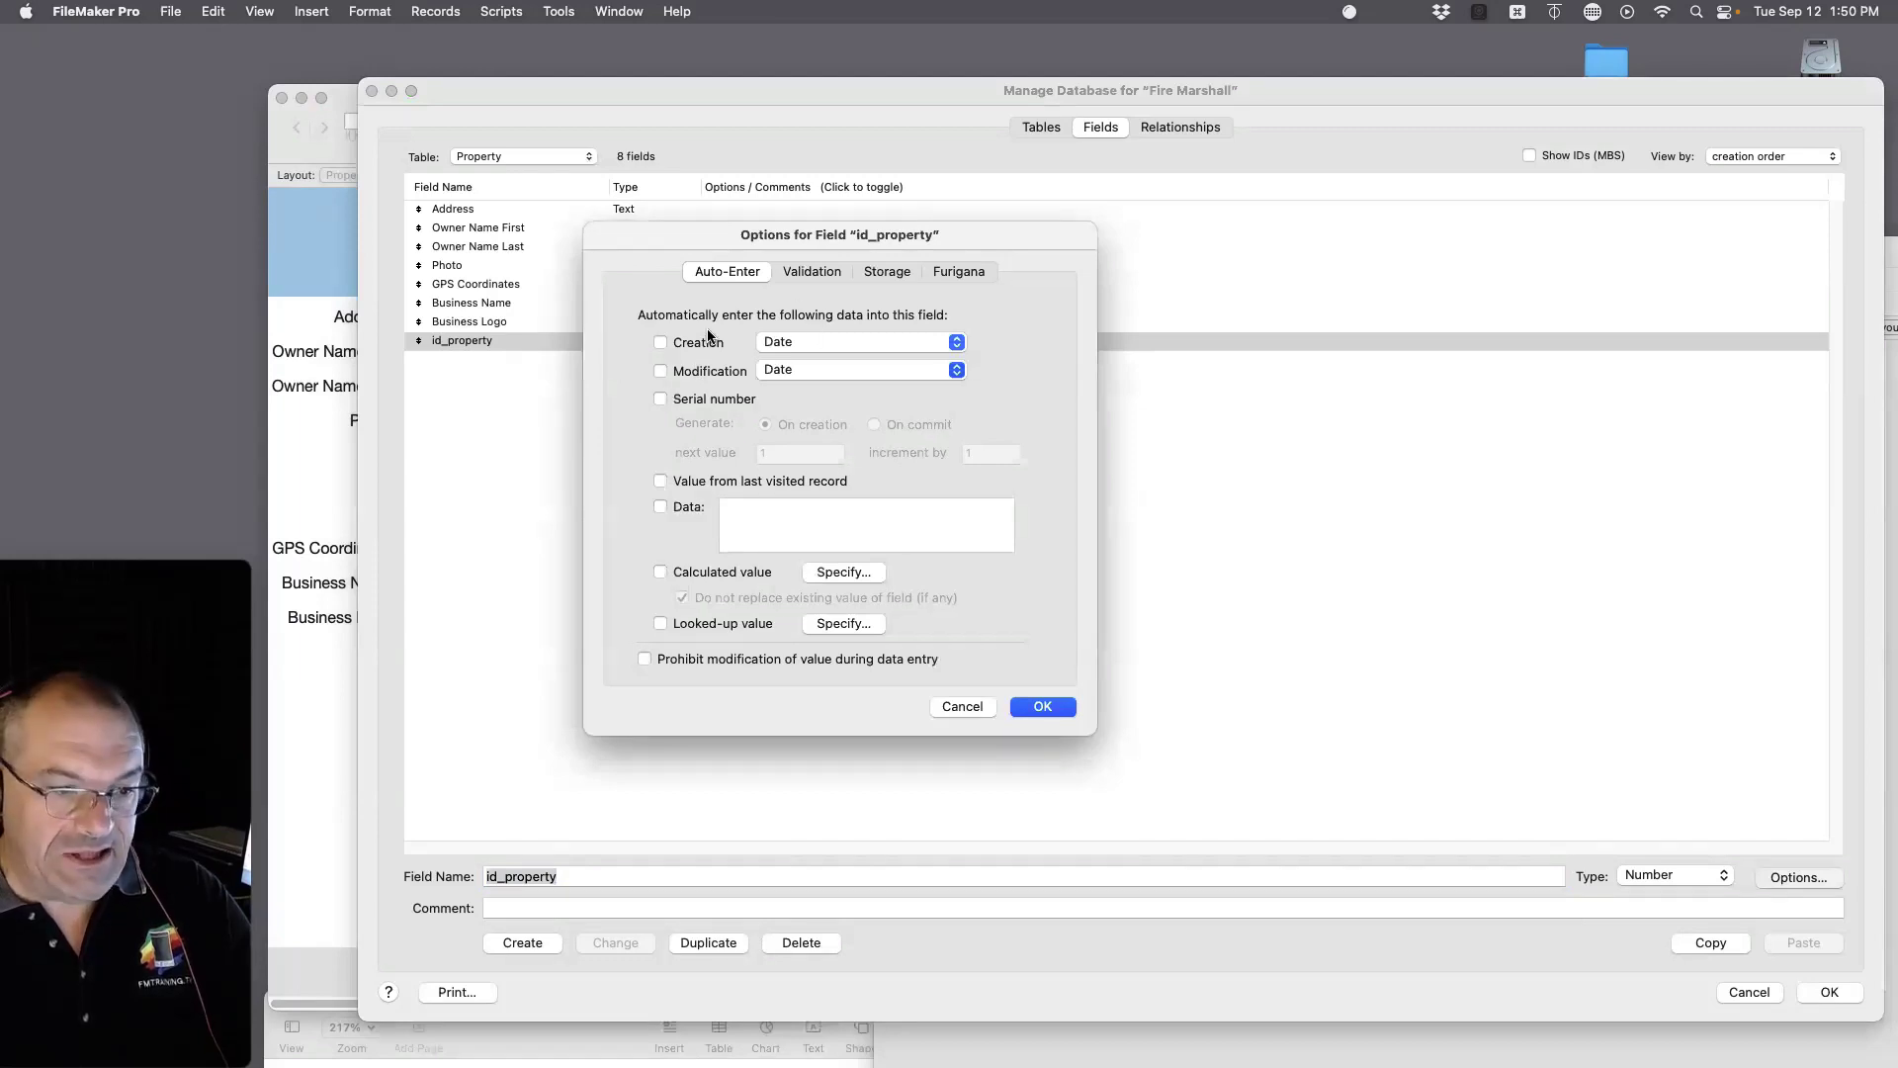
Step: Make id_property auto-enter a serial number with next value 100
left_click(660, 398)
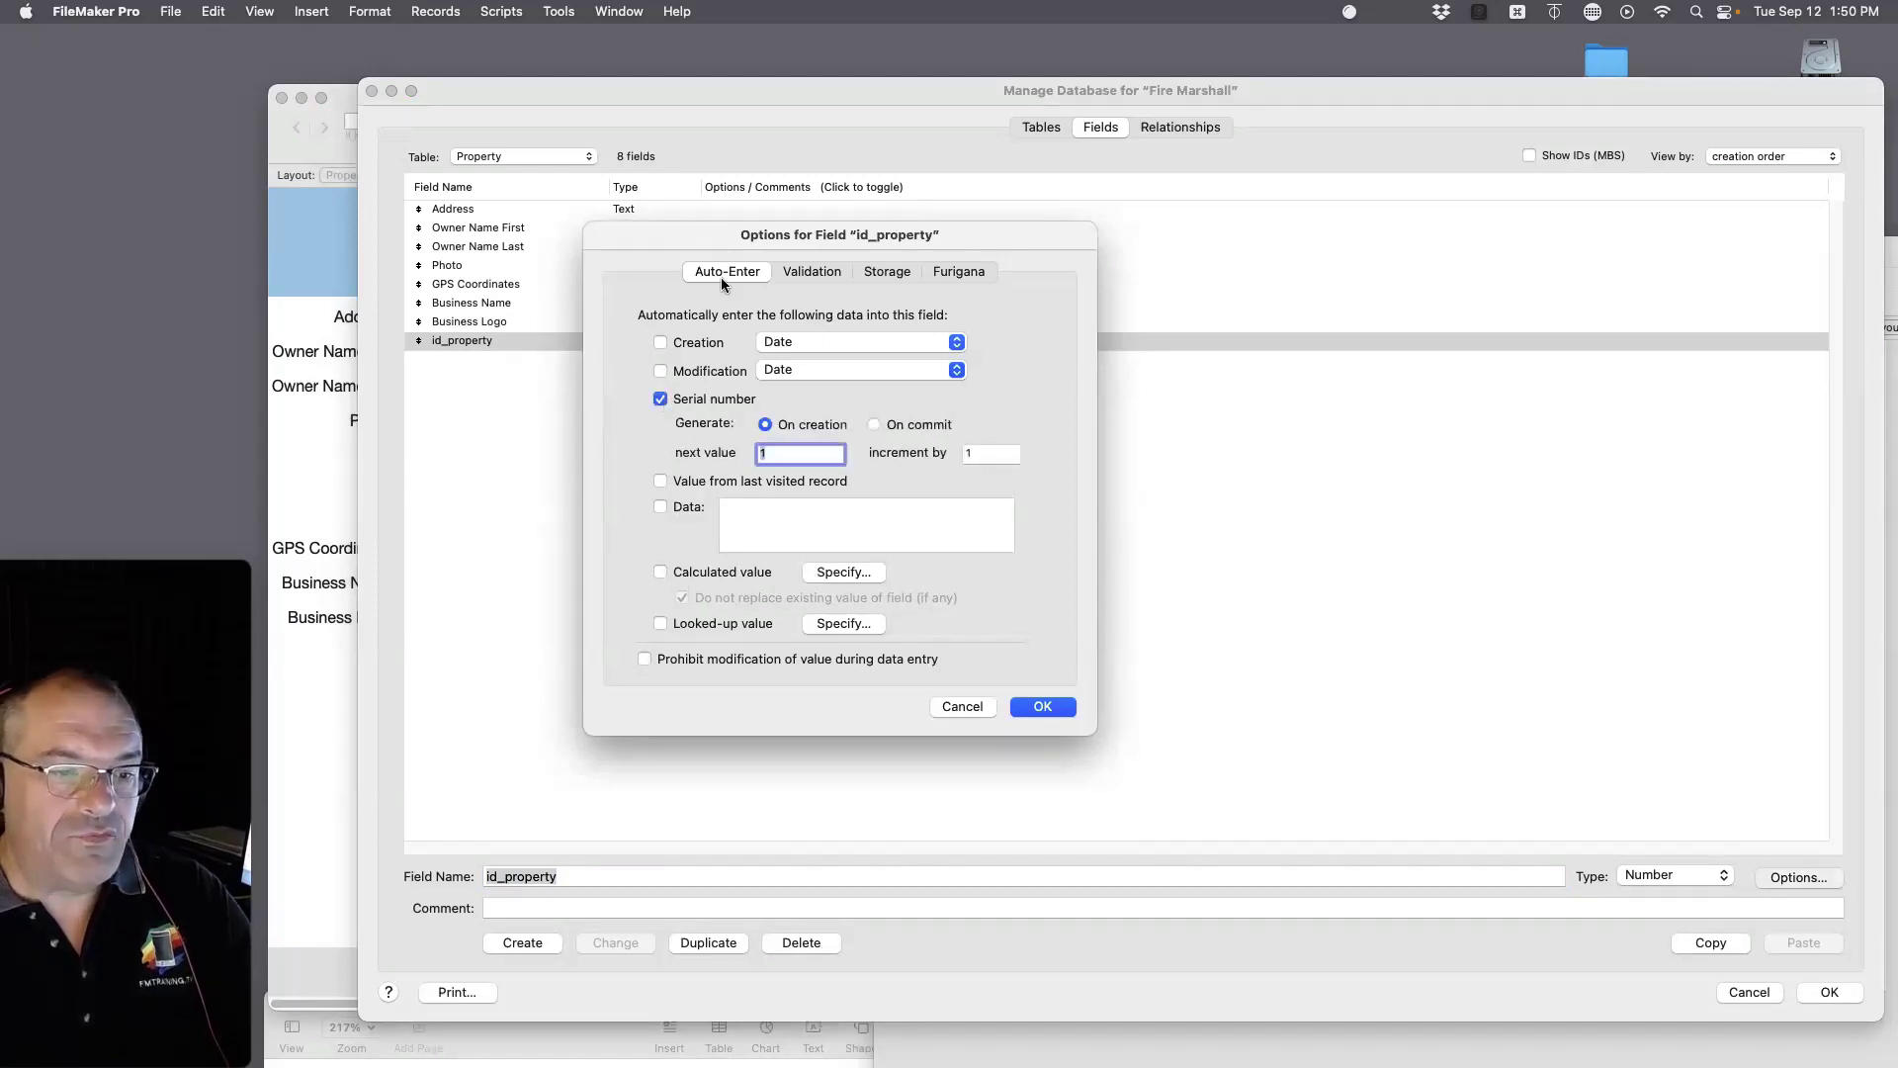
left_click_drag(803, 244, 1296, 330)
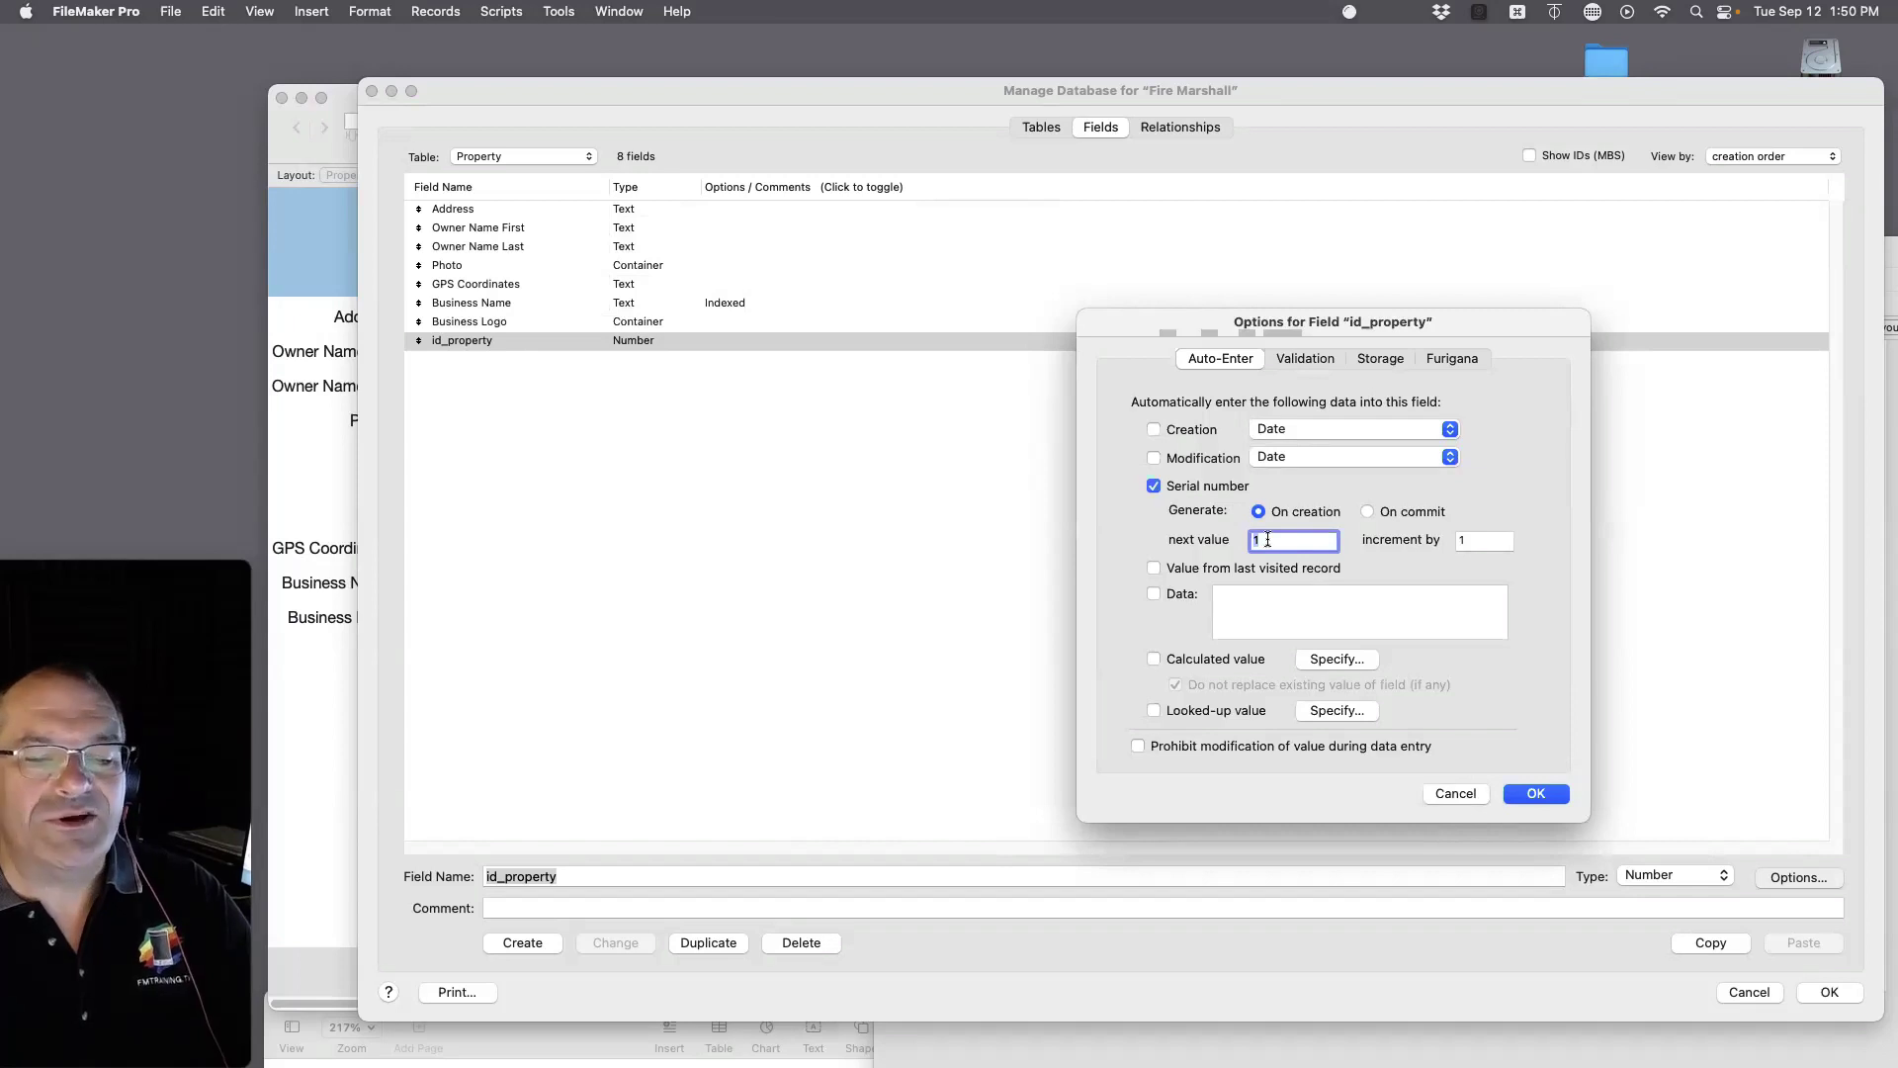
type("100")
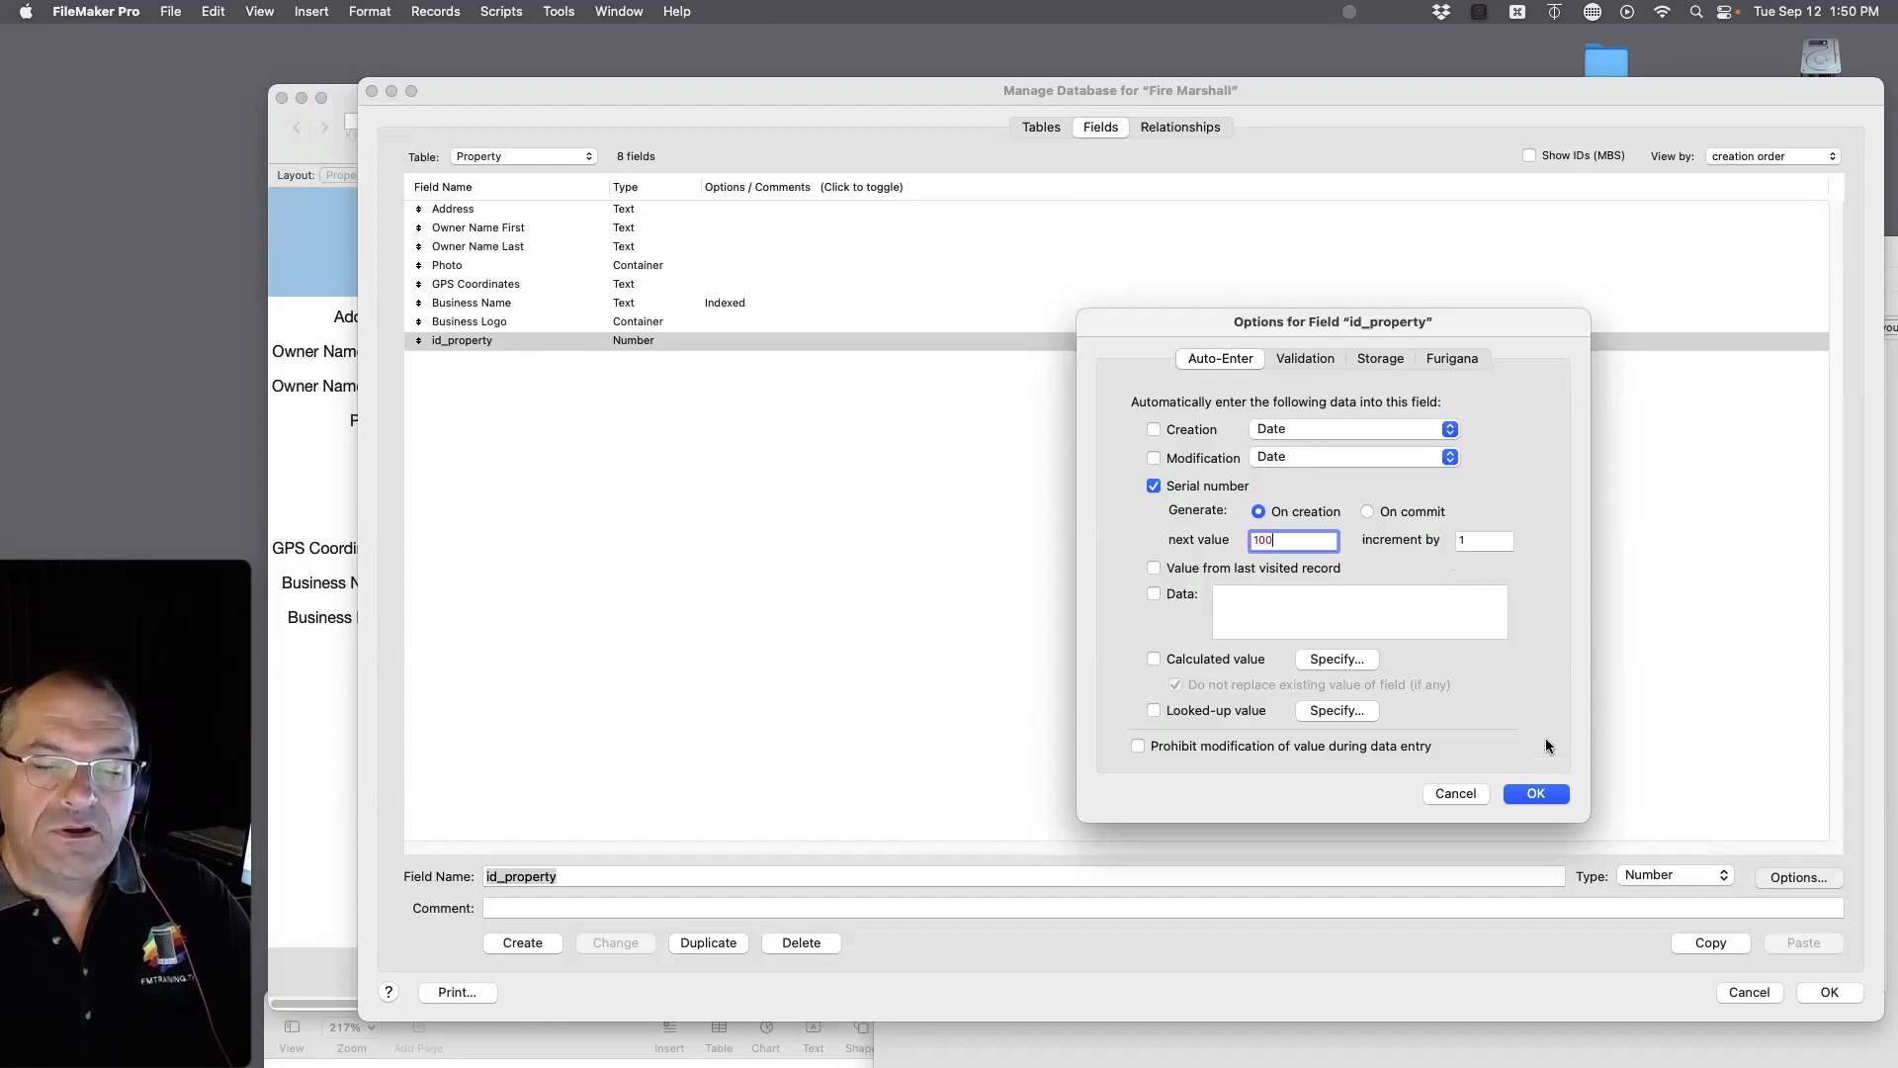
left_click(1538, 795)
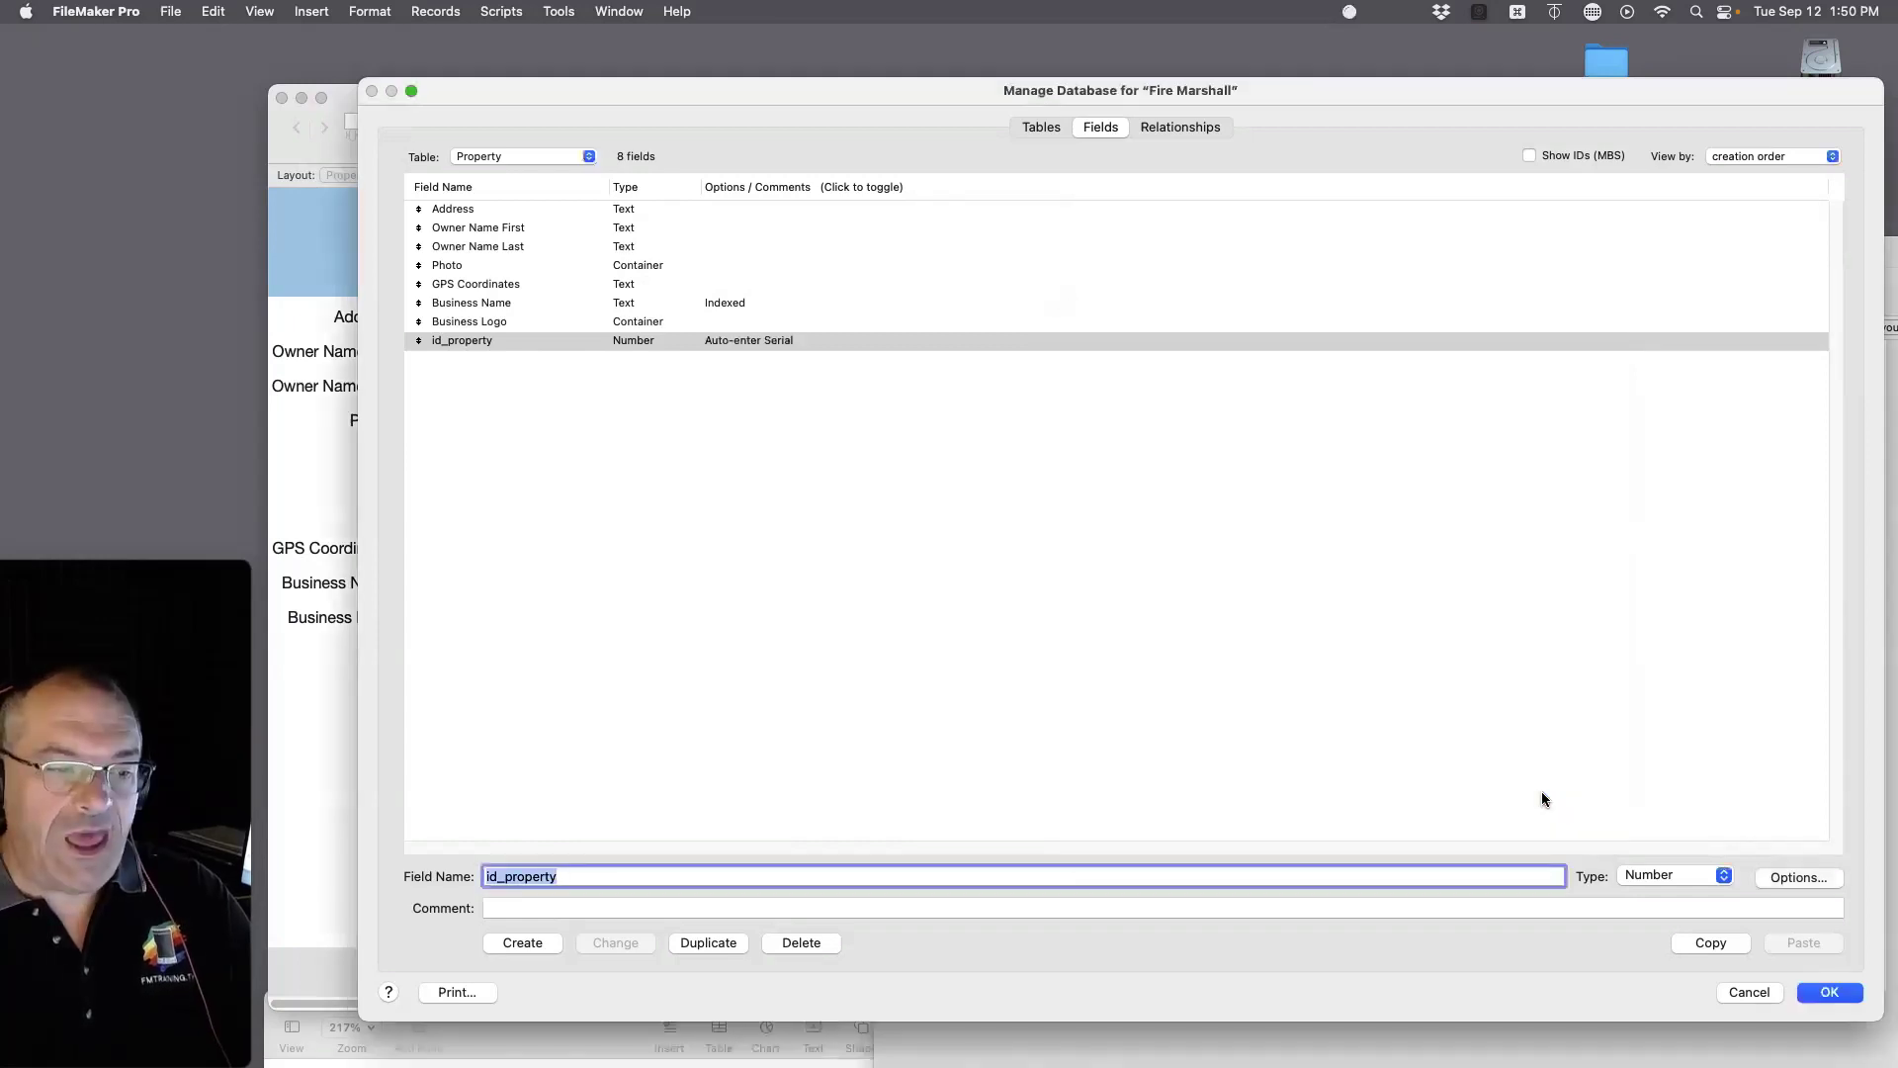
Step: Save the database changes, widen the Property window, and add a TacoBell property record
left_click(1845, 992)
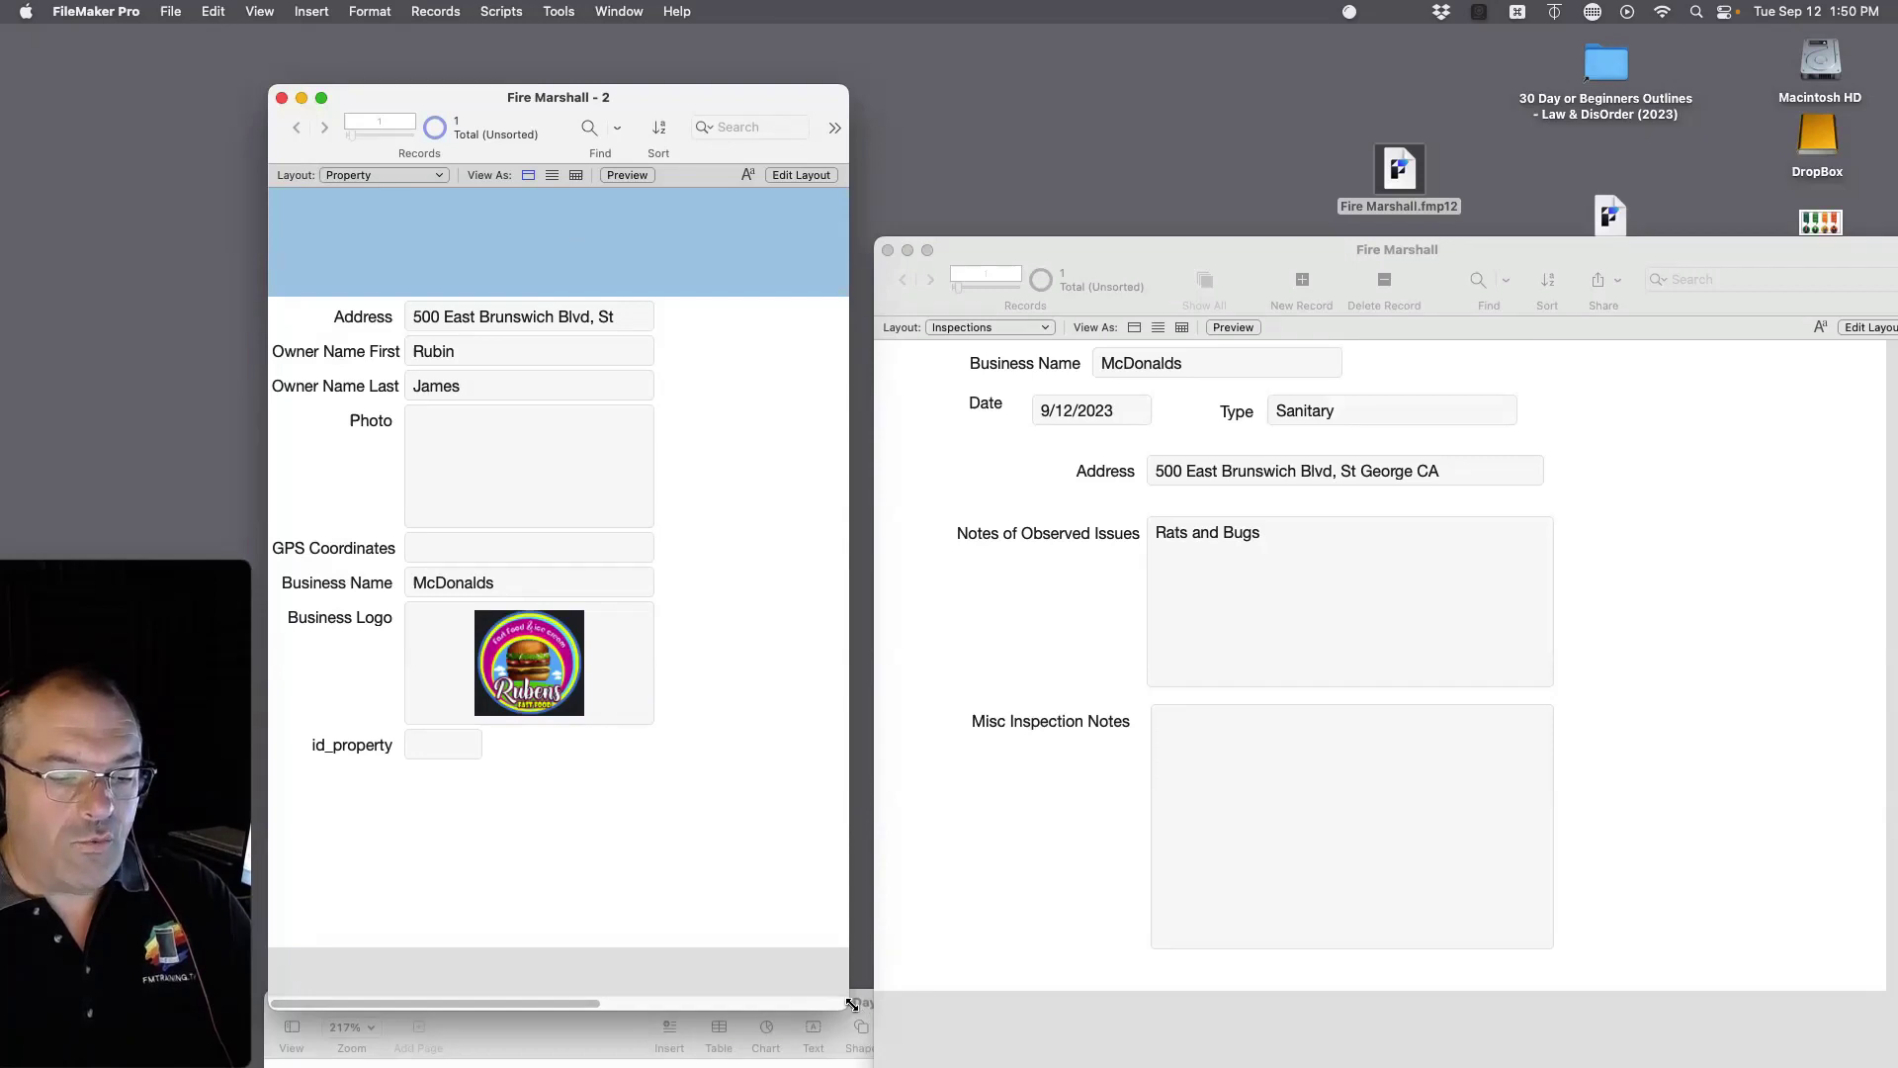
left_click_drag(848, 1008, 1103, 1010)
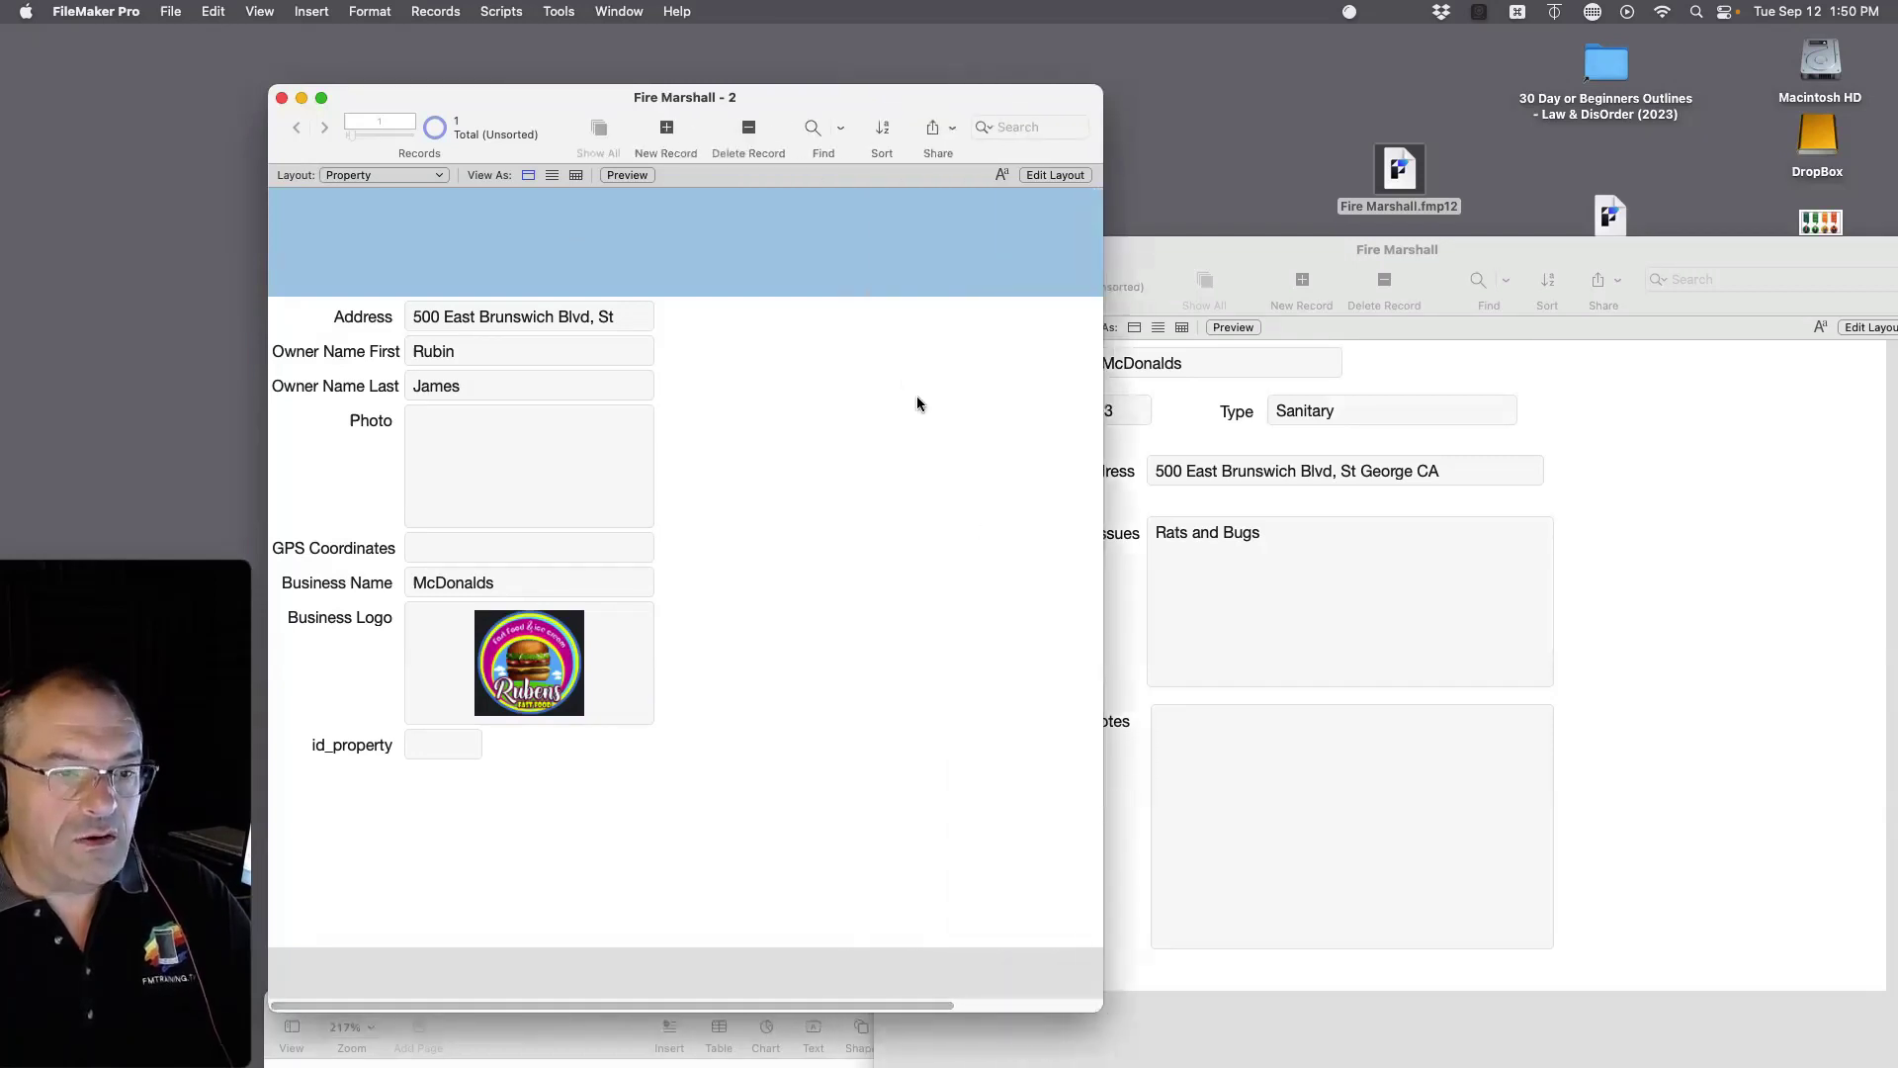
left_click(668, 128)
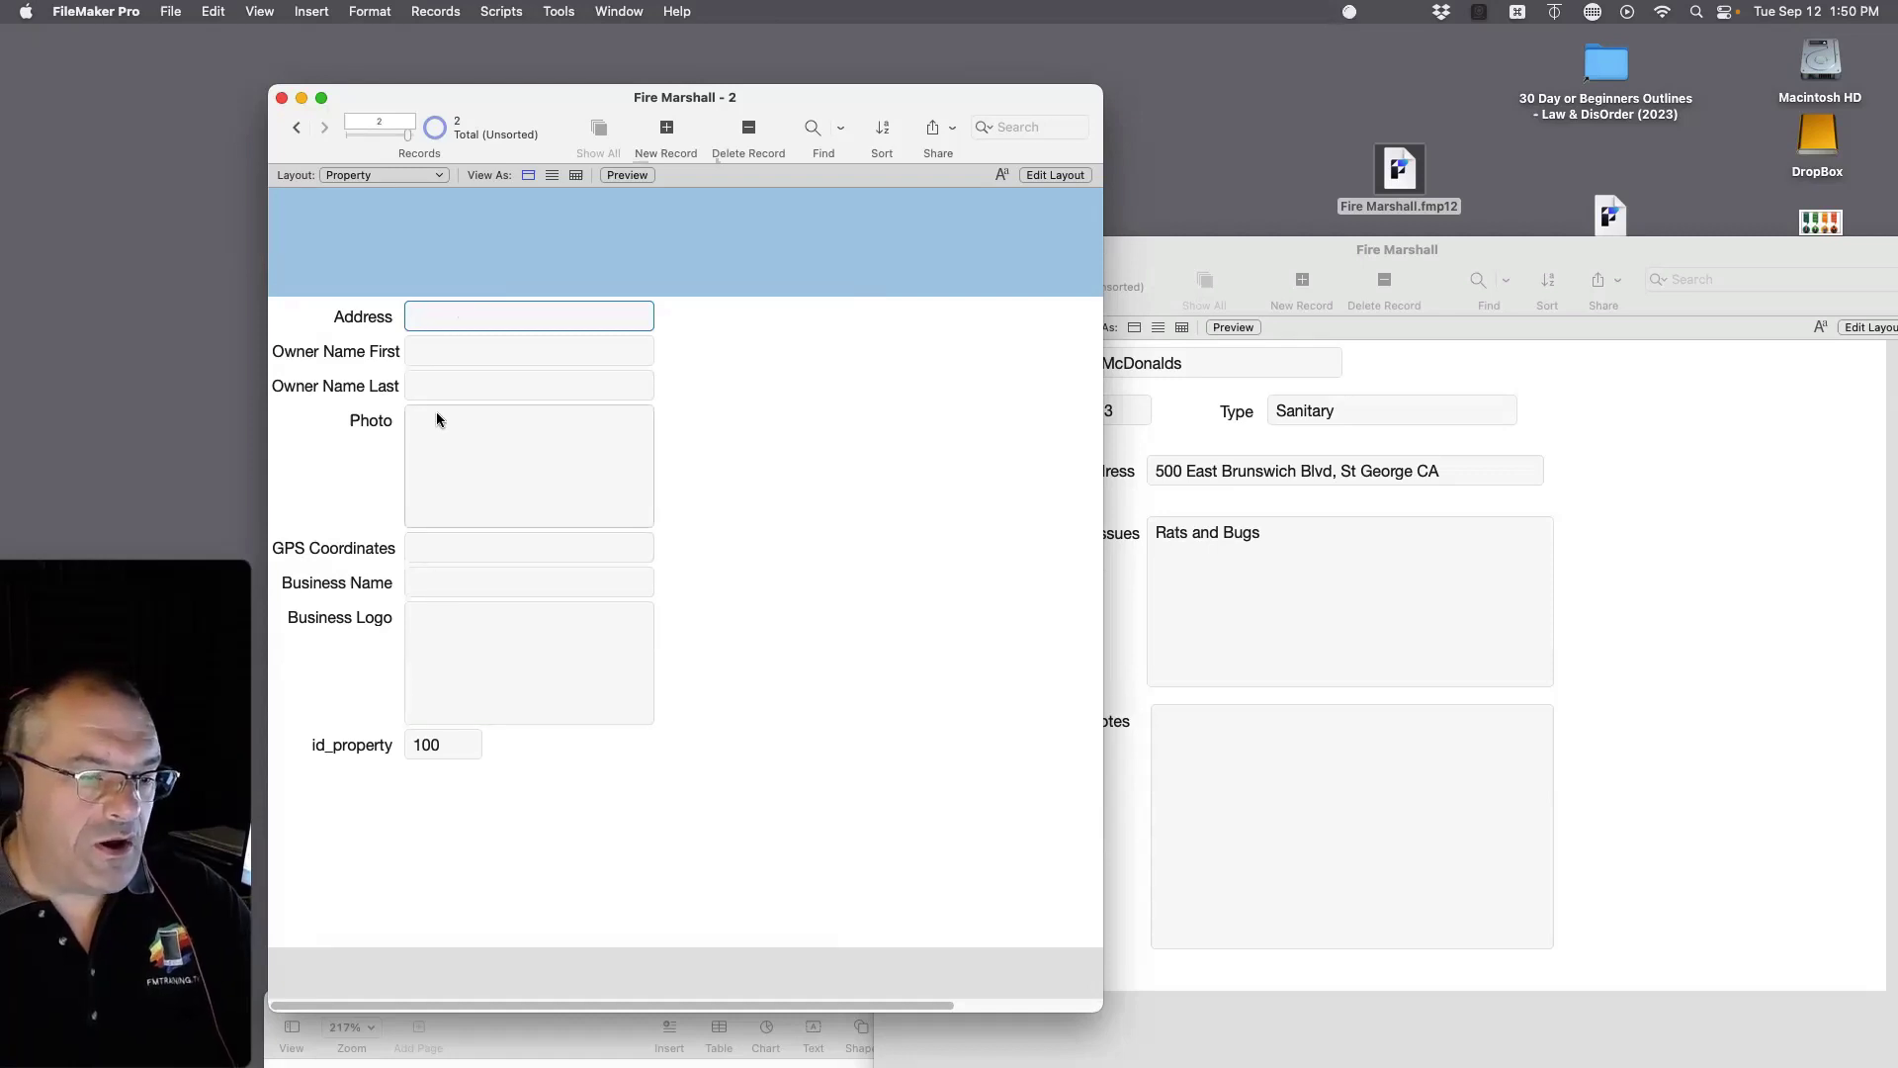
left_click(429, 583)
type("Tac")
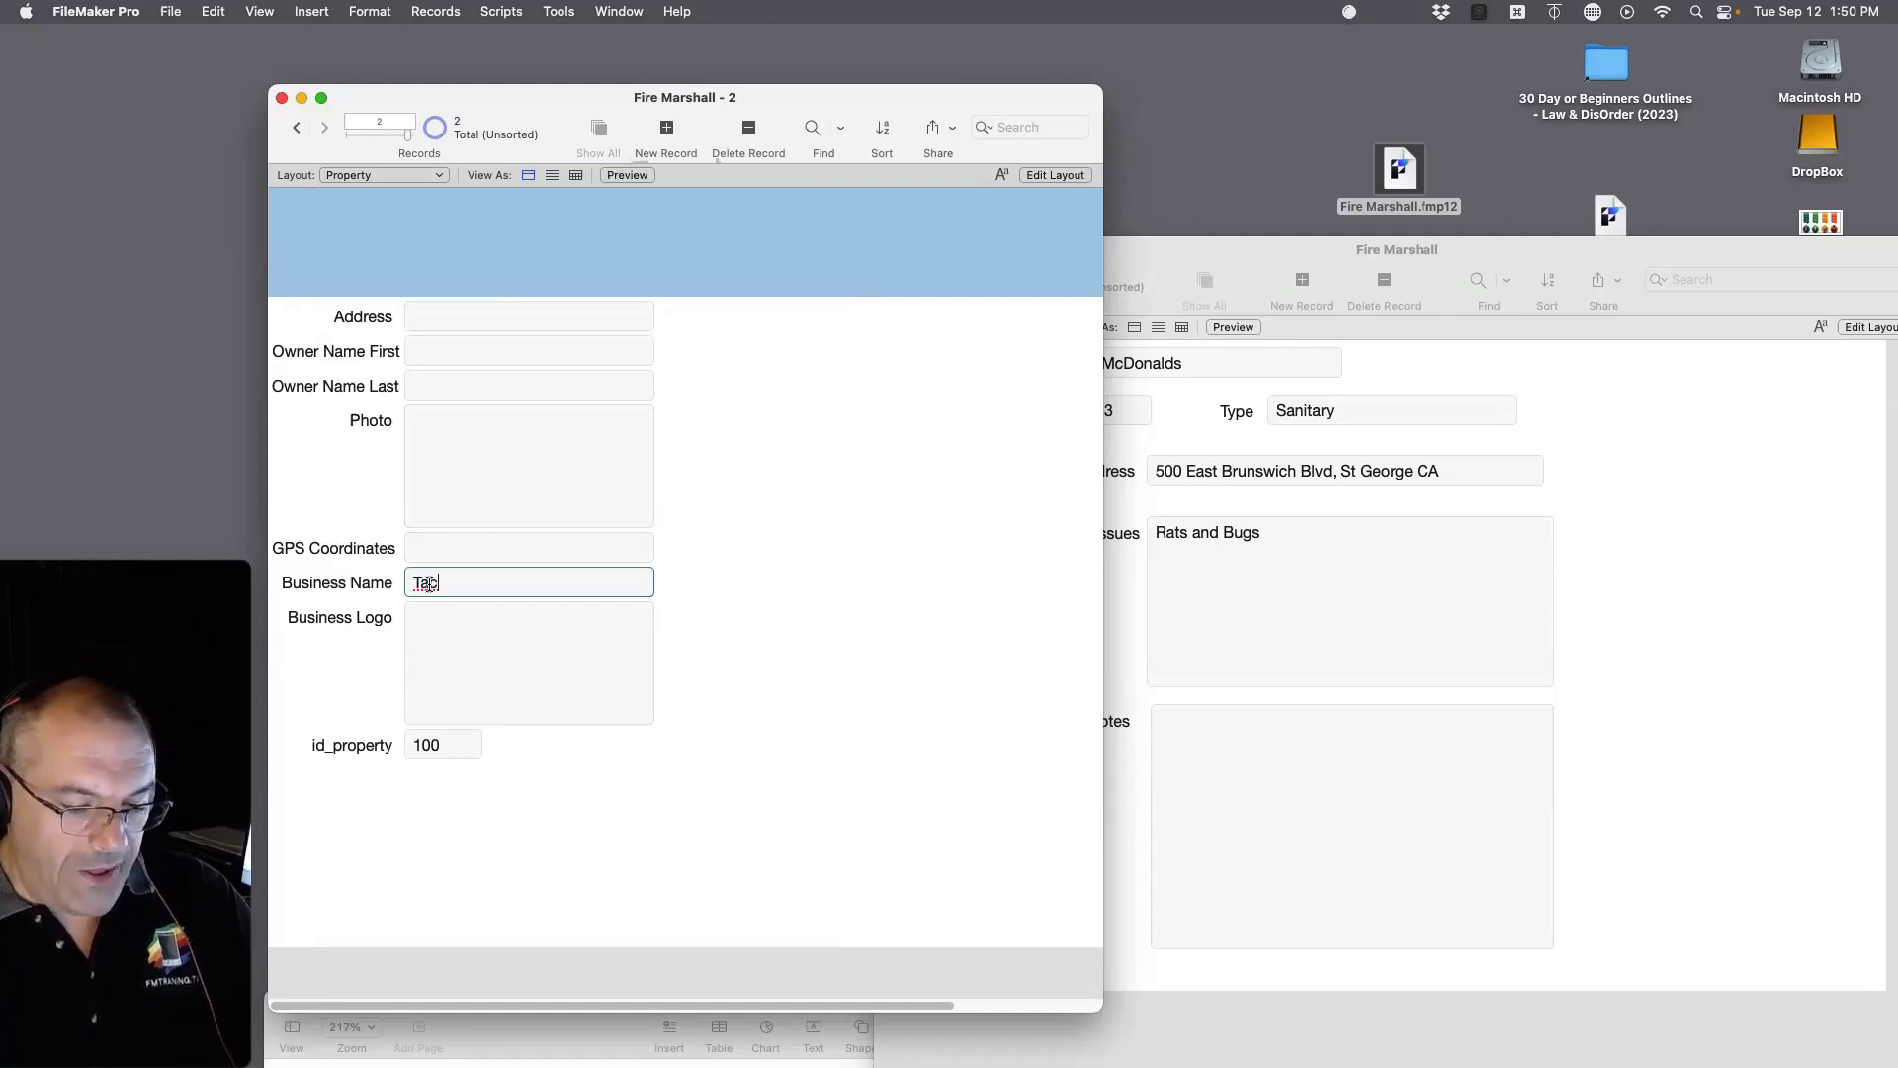
type("oBell")
left_click(877, 602)
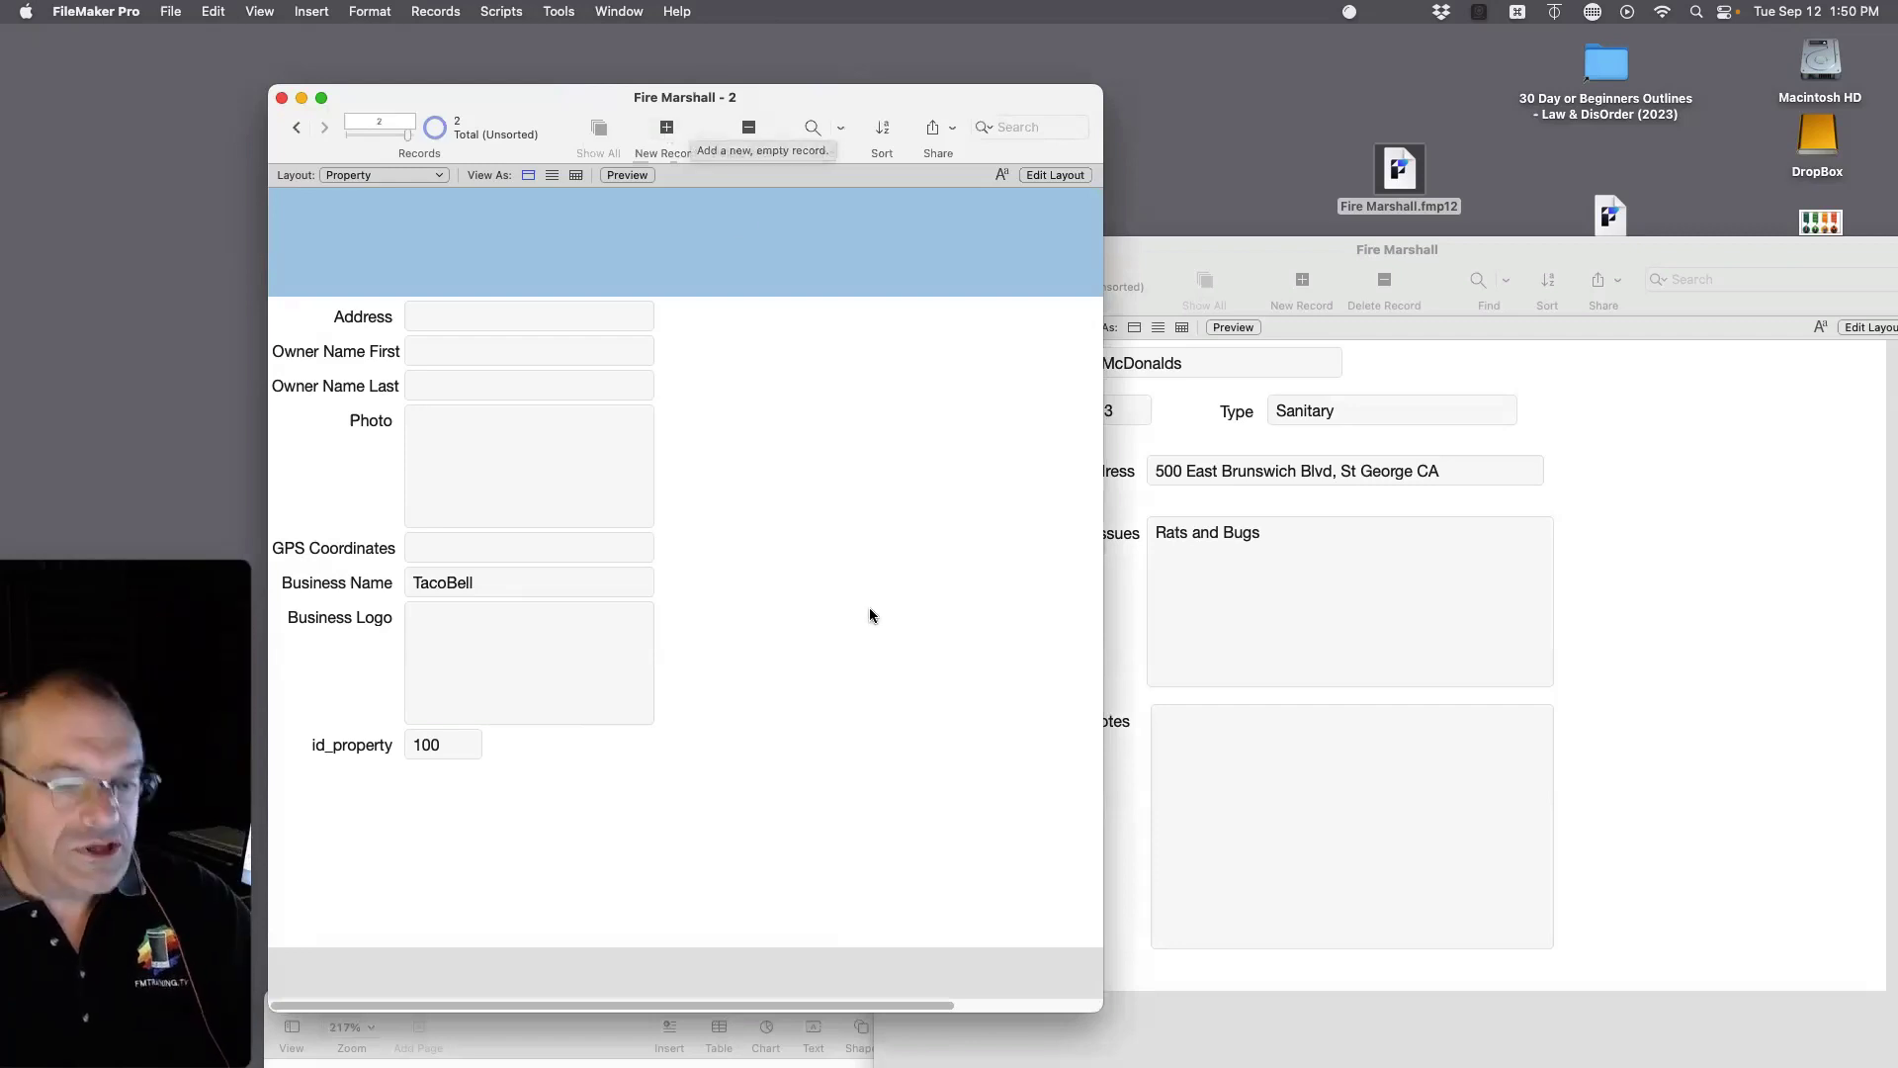
Step: Add a new property record 'AT&T Phone', then go back to the McDonalds record
key("super+n")
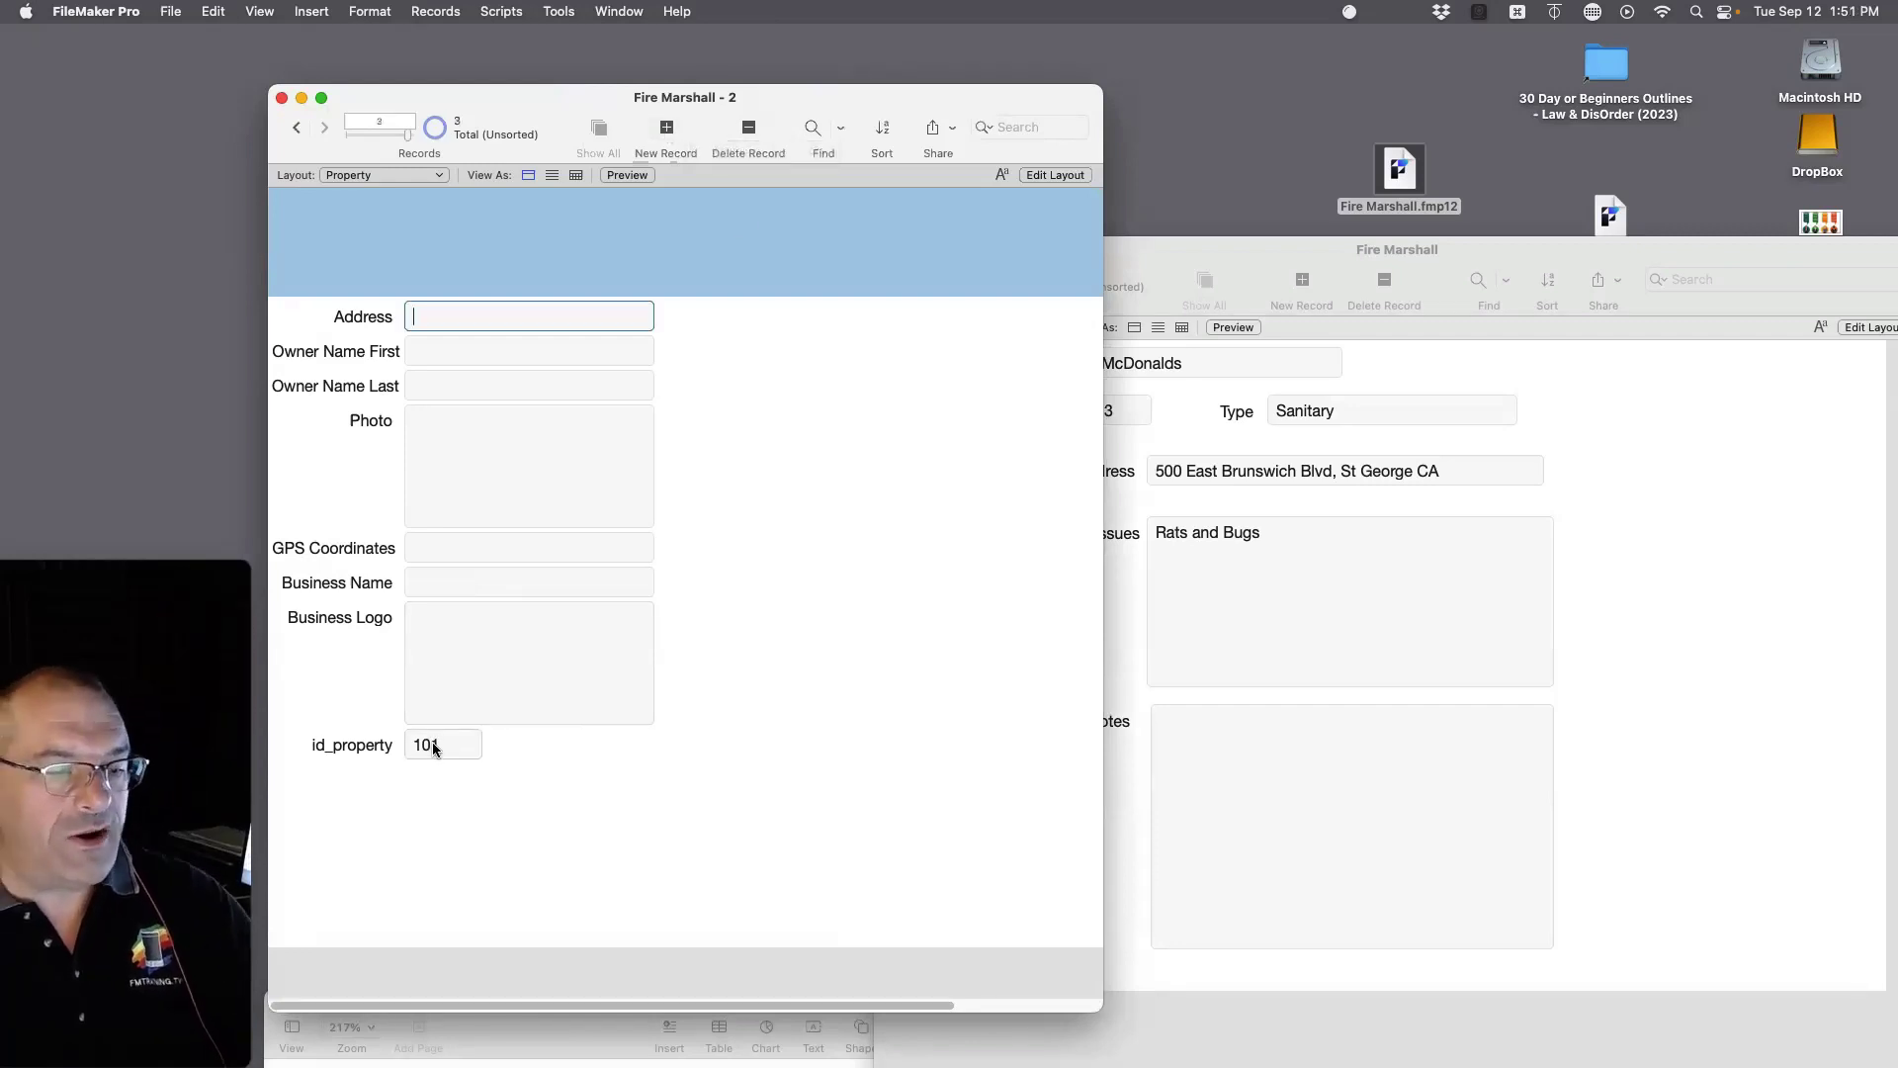
left_click(423, 580)
type("Ar")
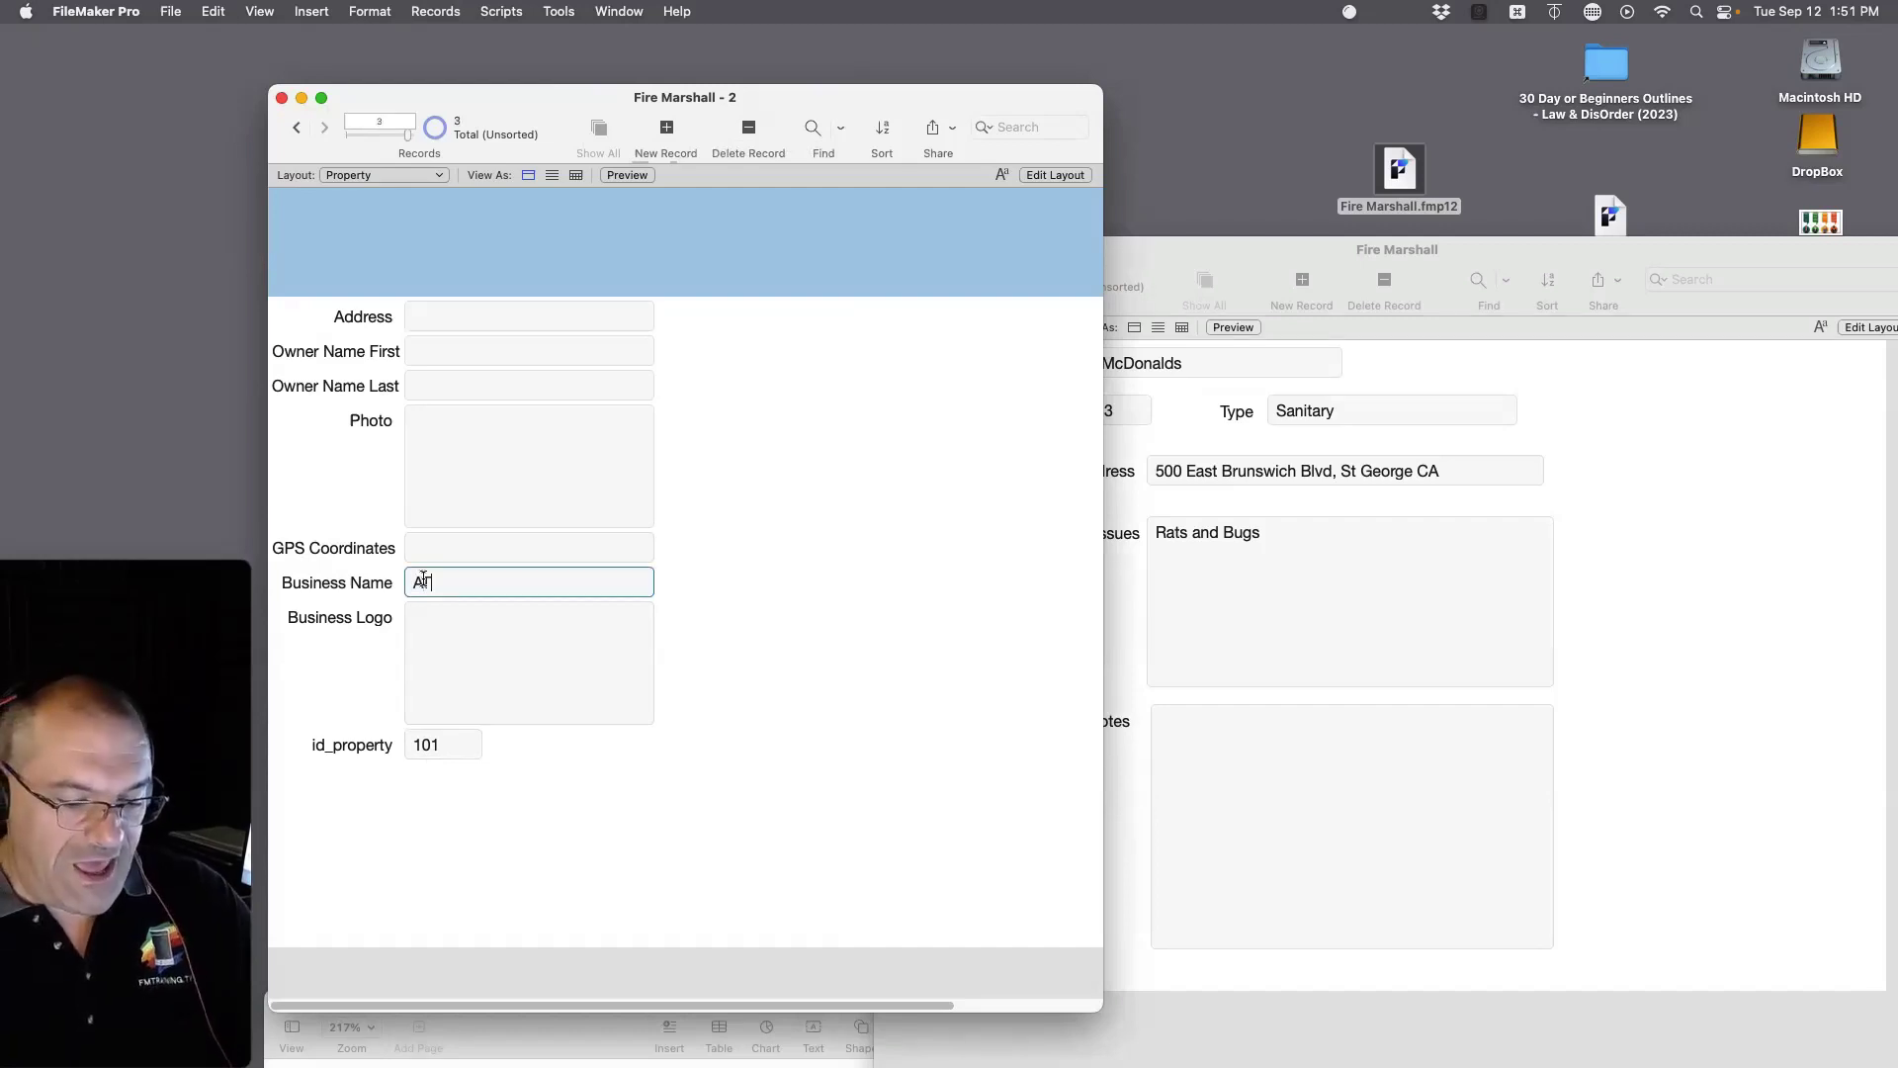
type("&T ")
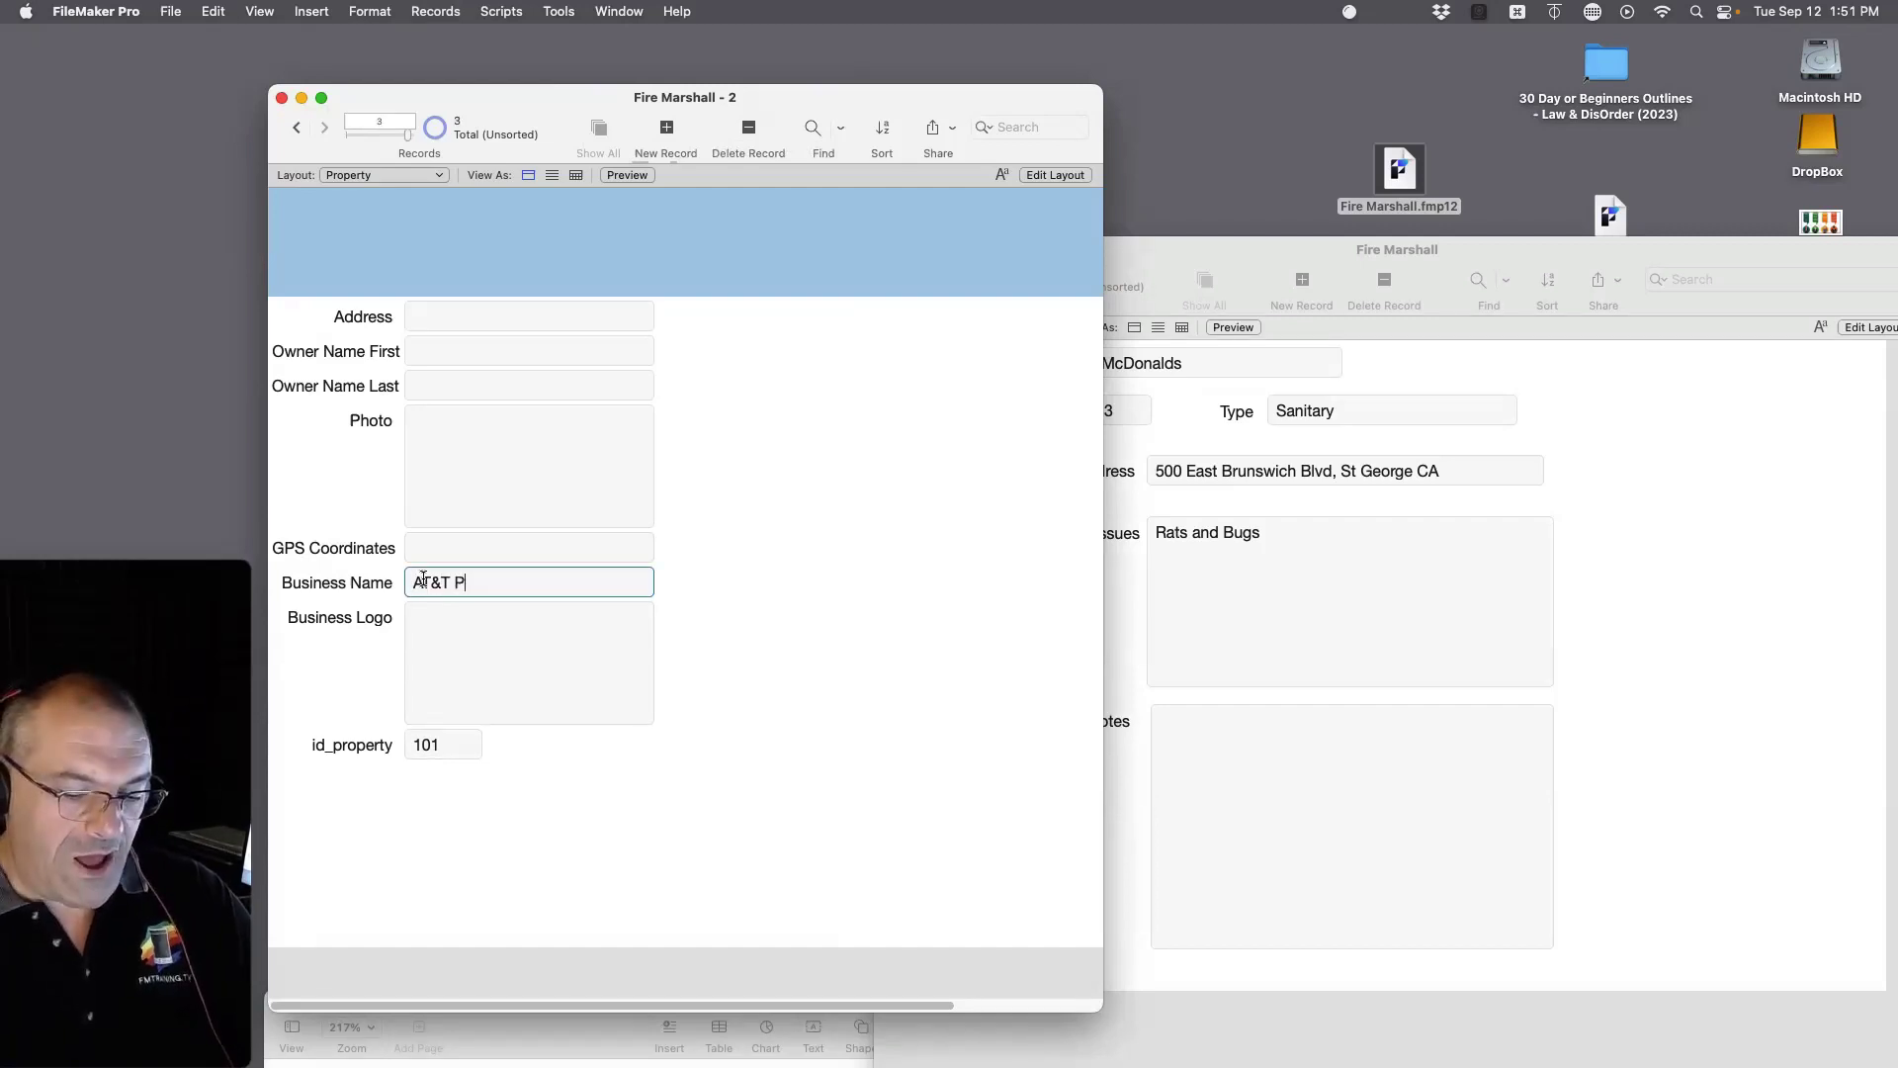
type("Phone")
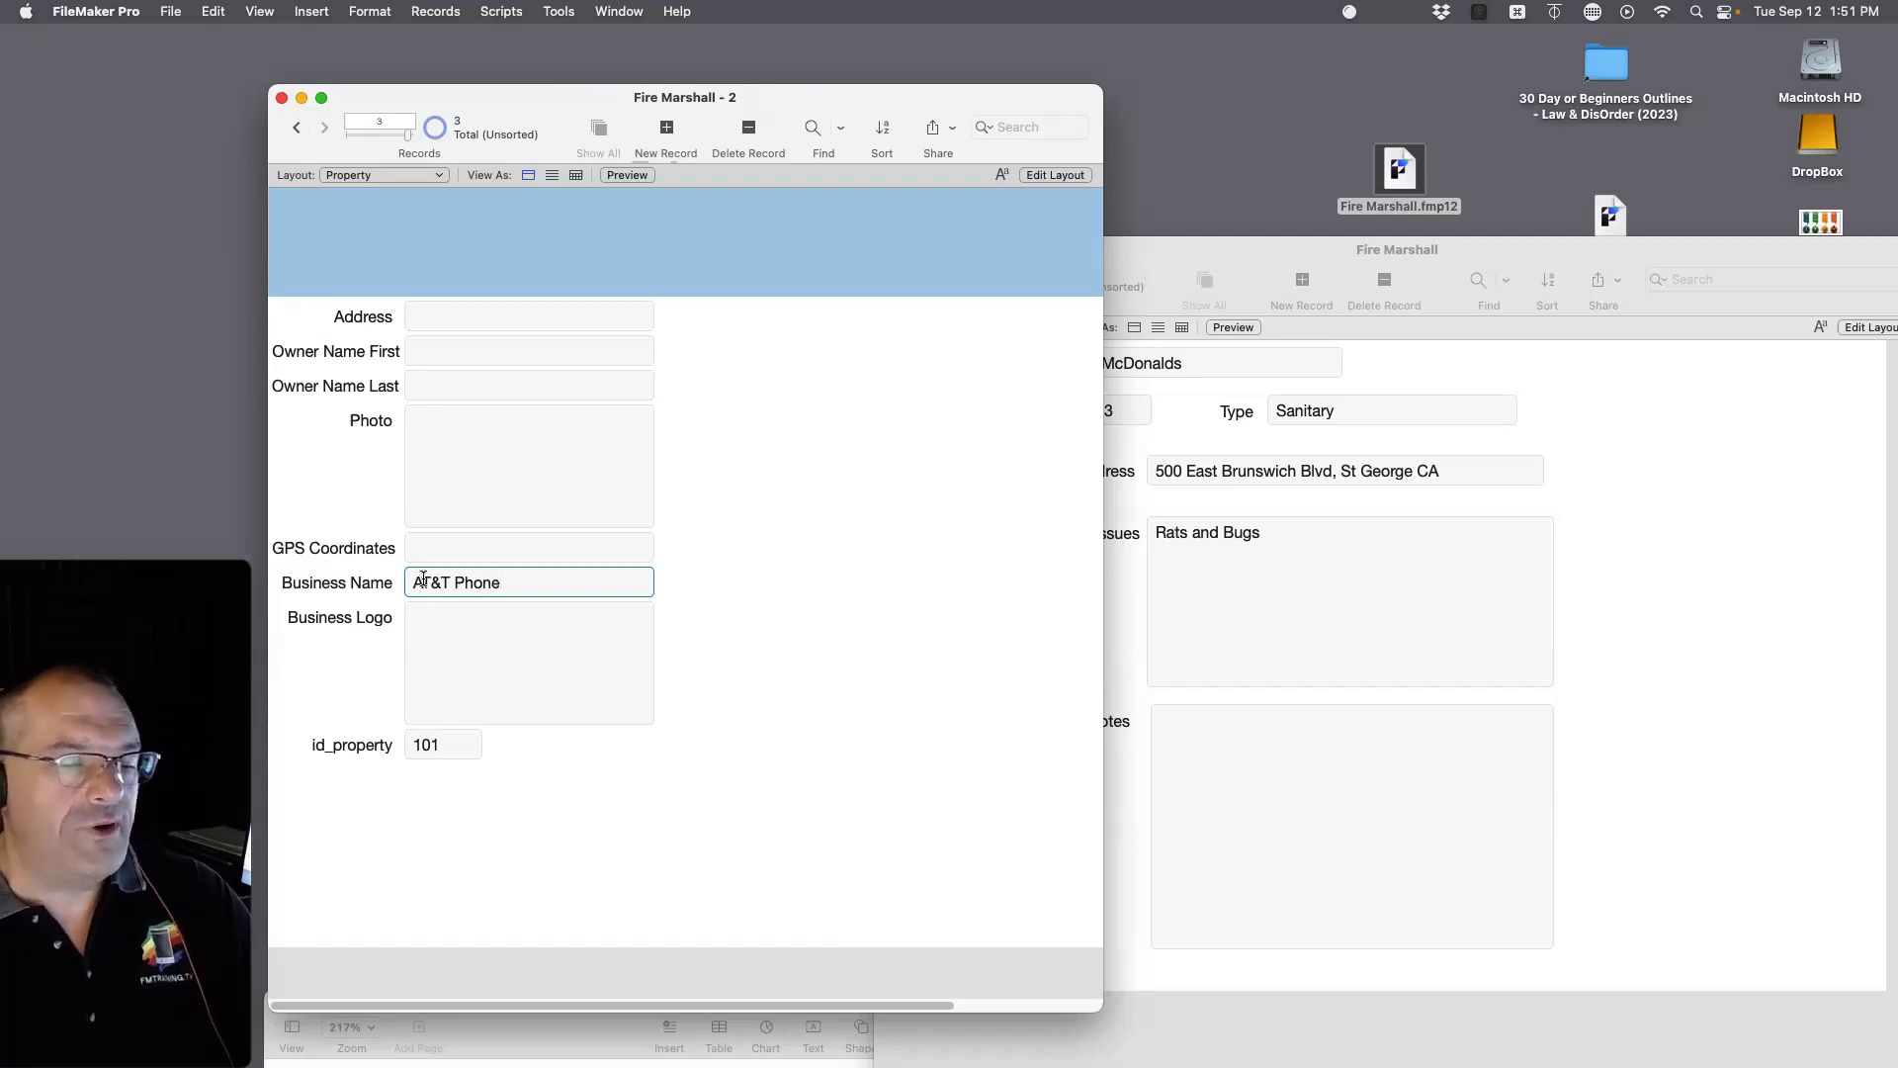
left_click(874, 593)
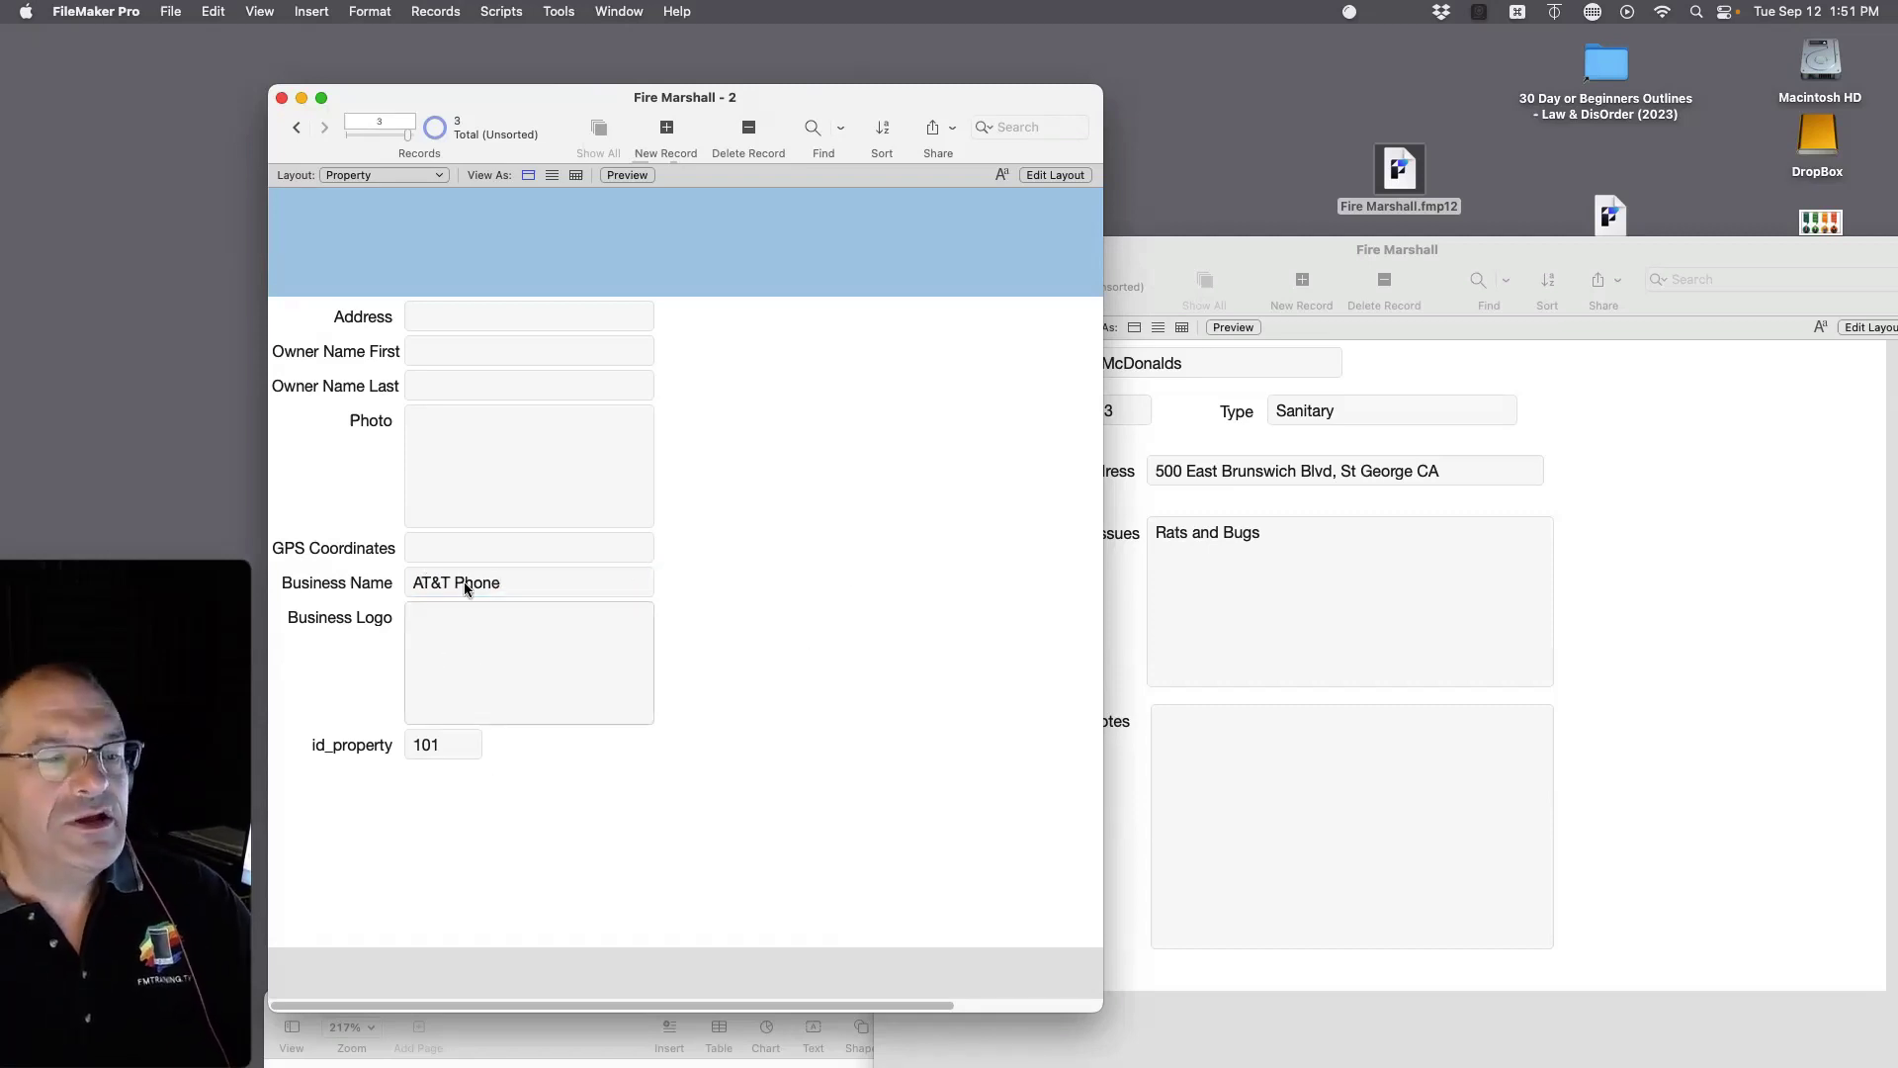
left_click(295, 132)
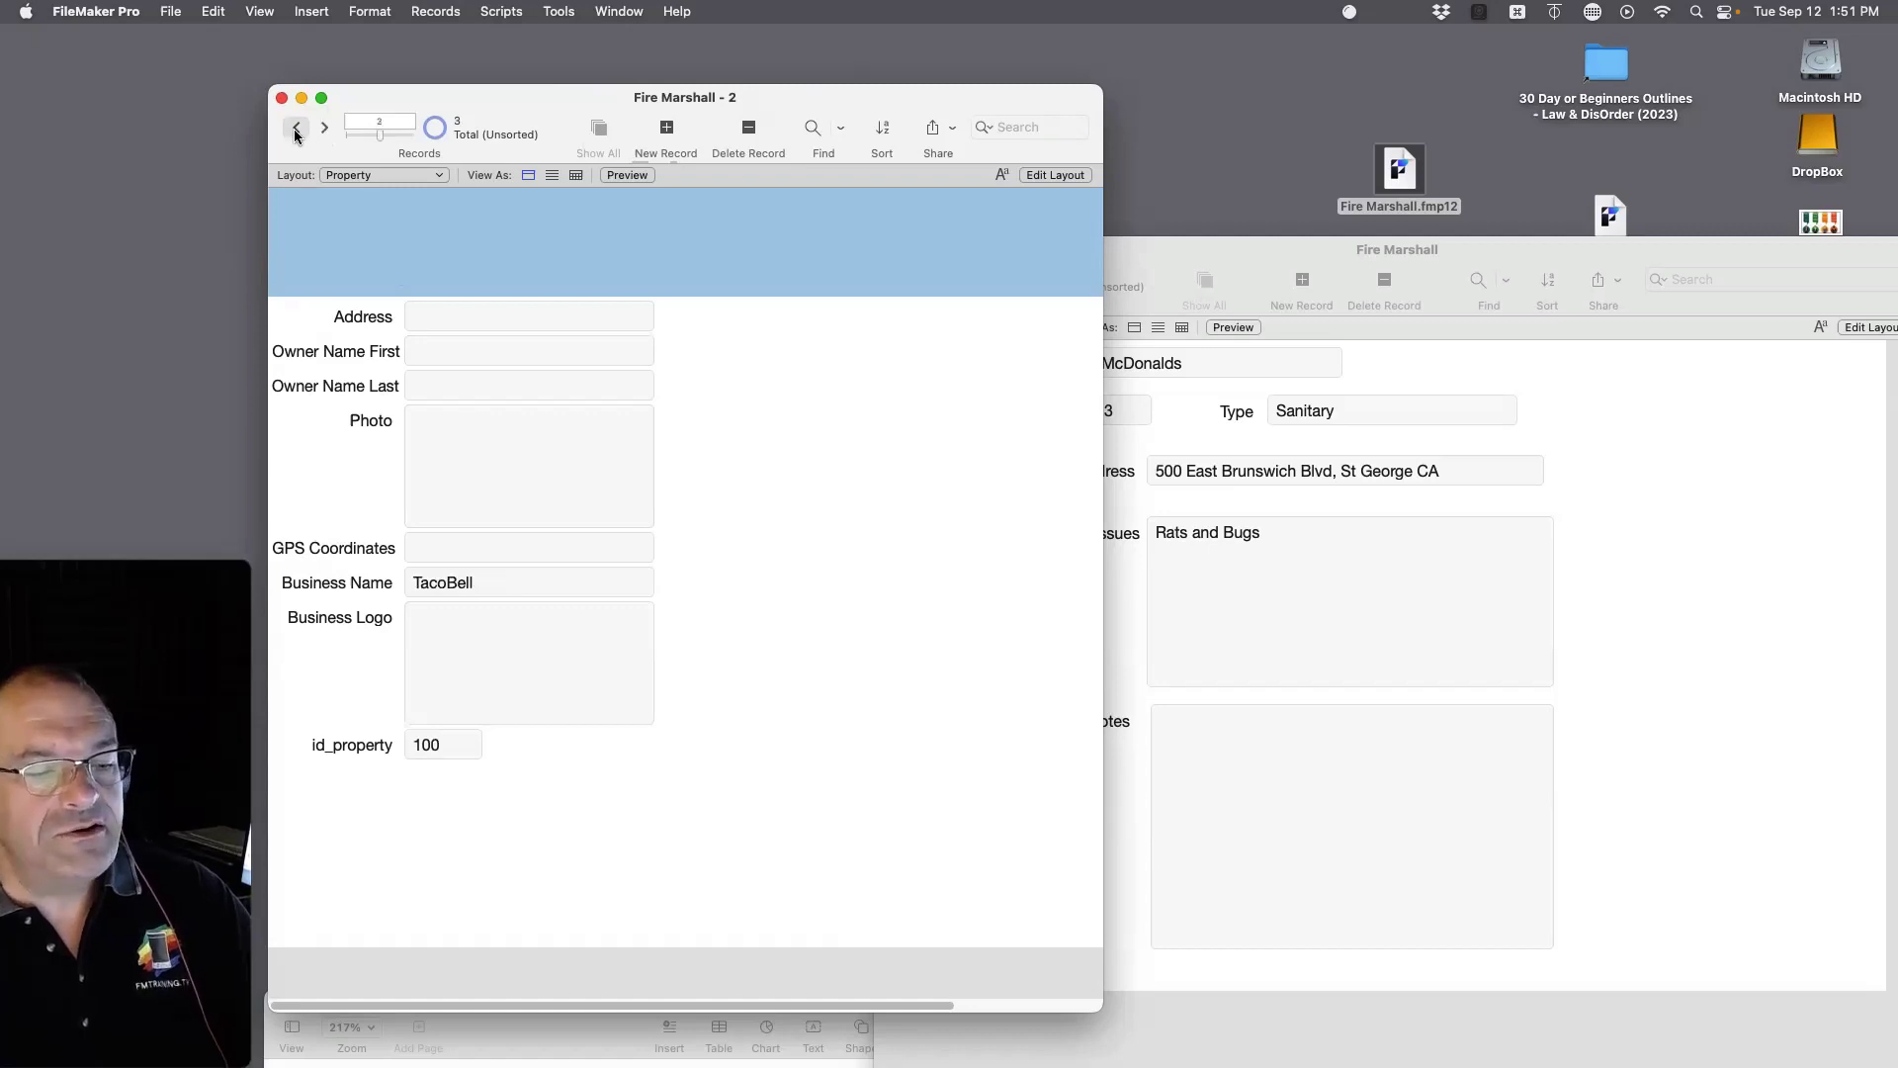
left_click(296, 132)
left_click(432, 739)
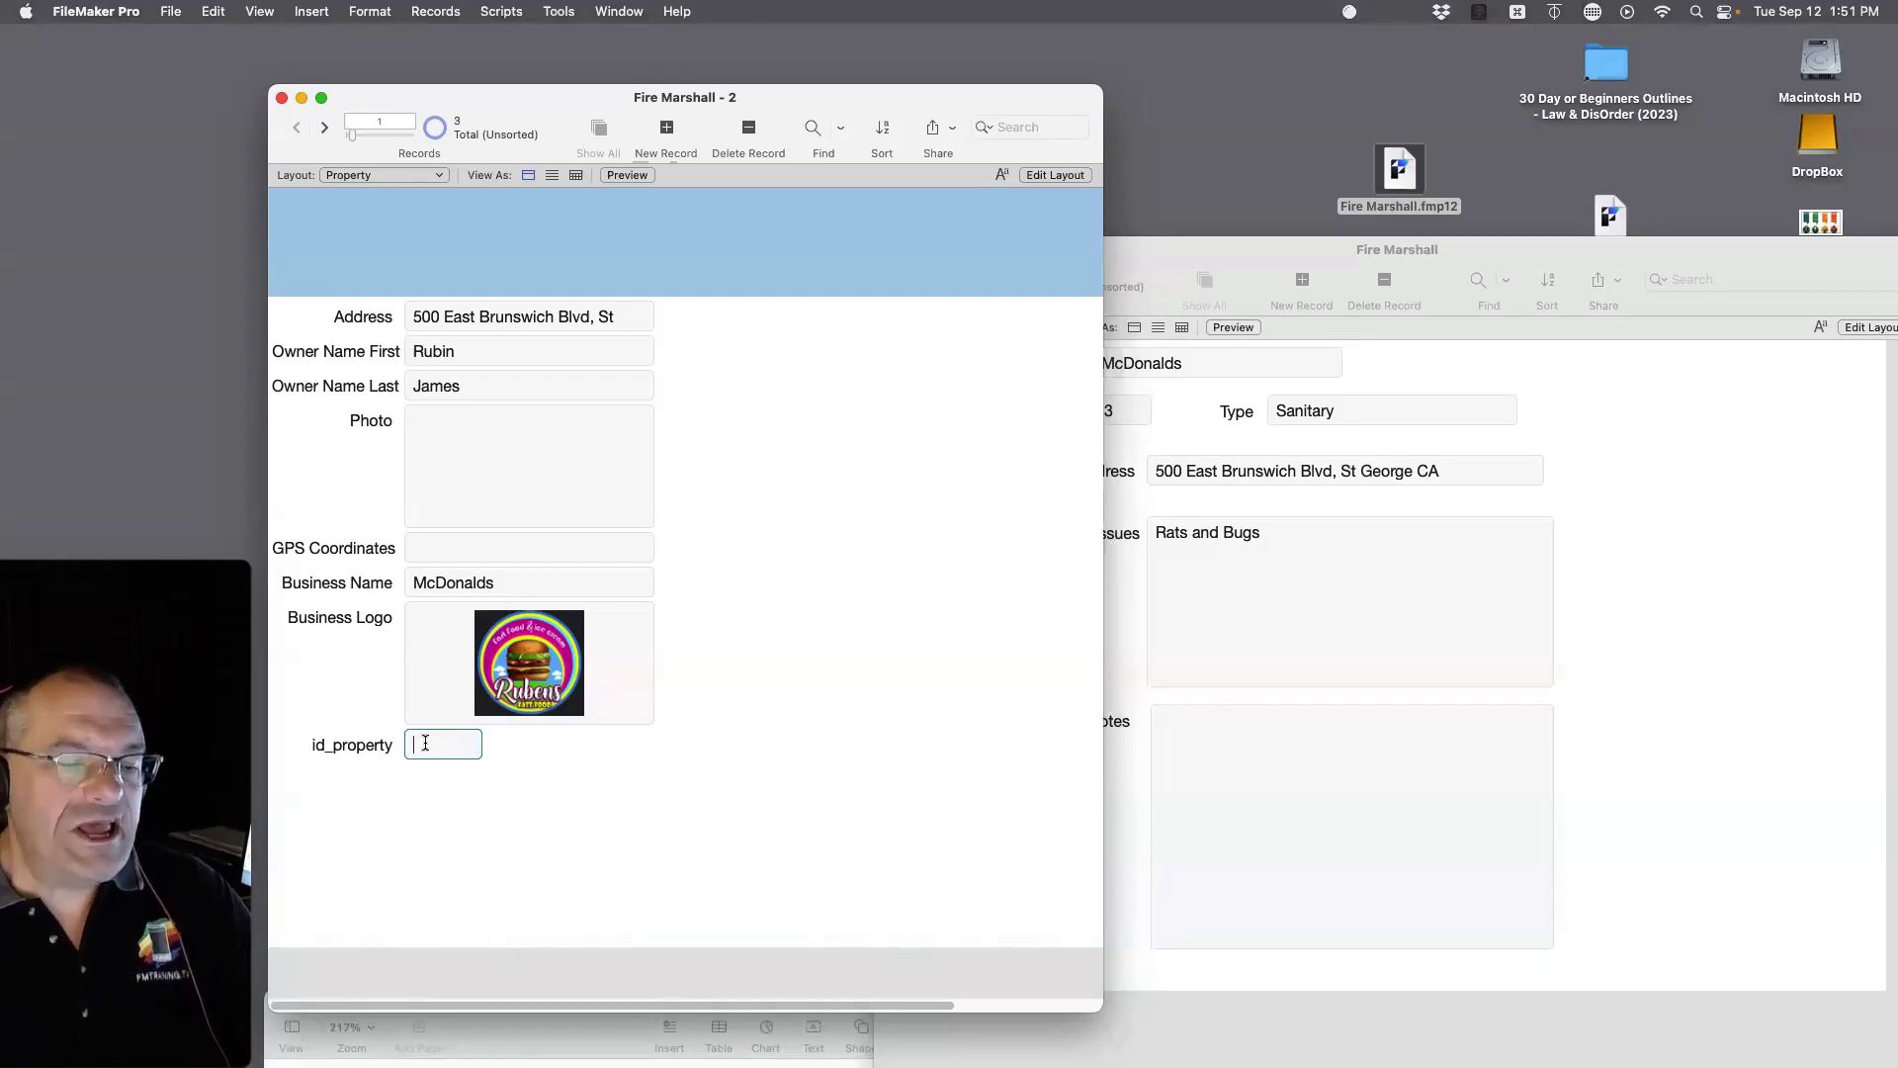
left_click(577, 816)
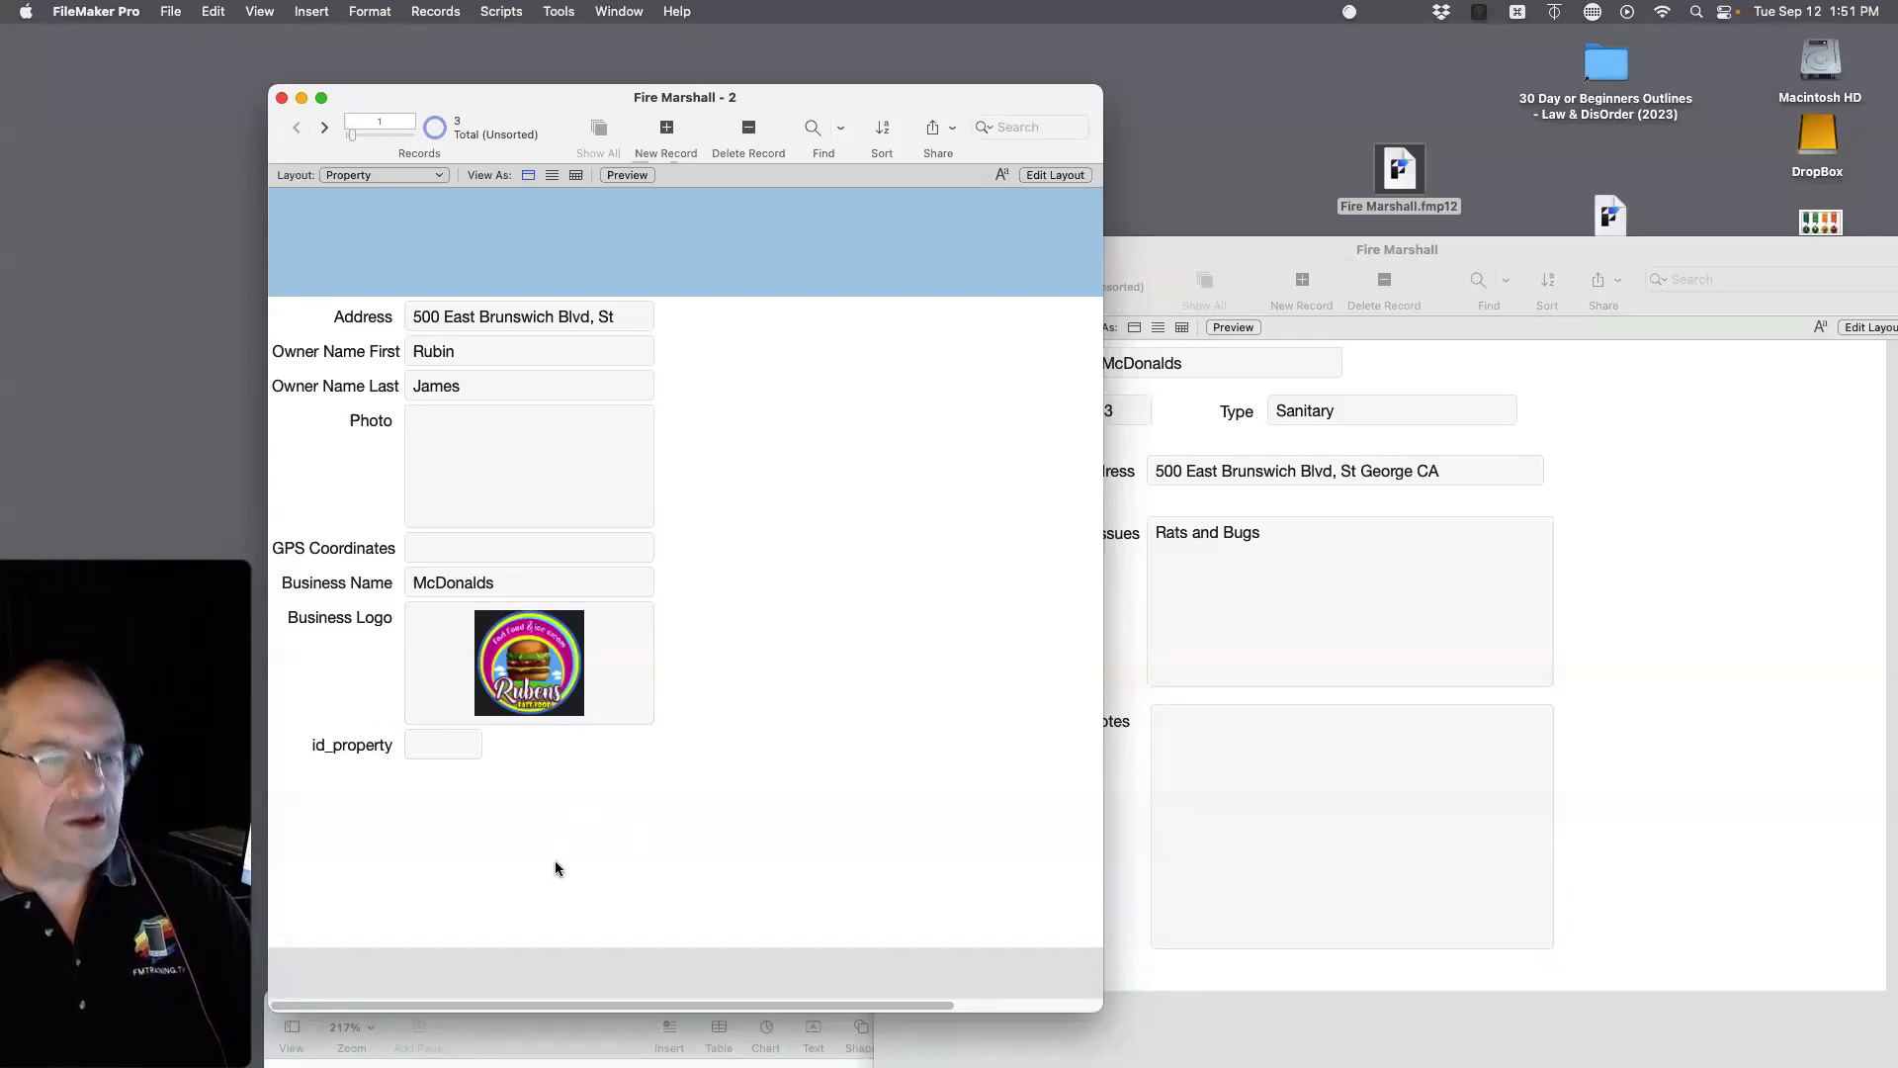
Step: Open Manage Database on the Property table's fields
left_click(170, 14)
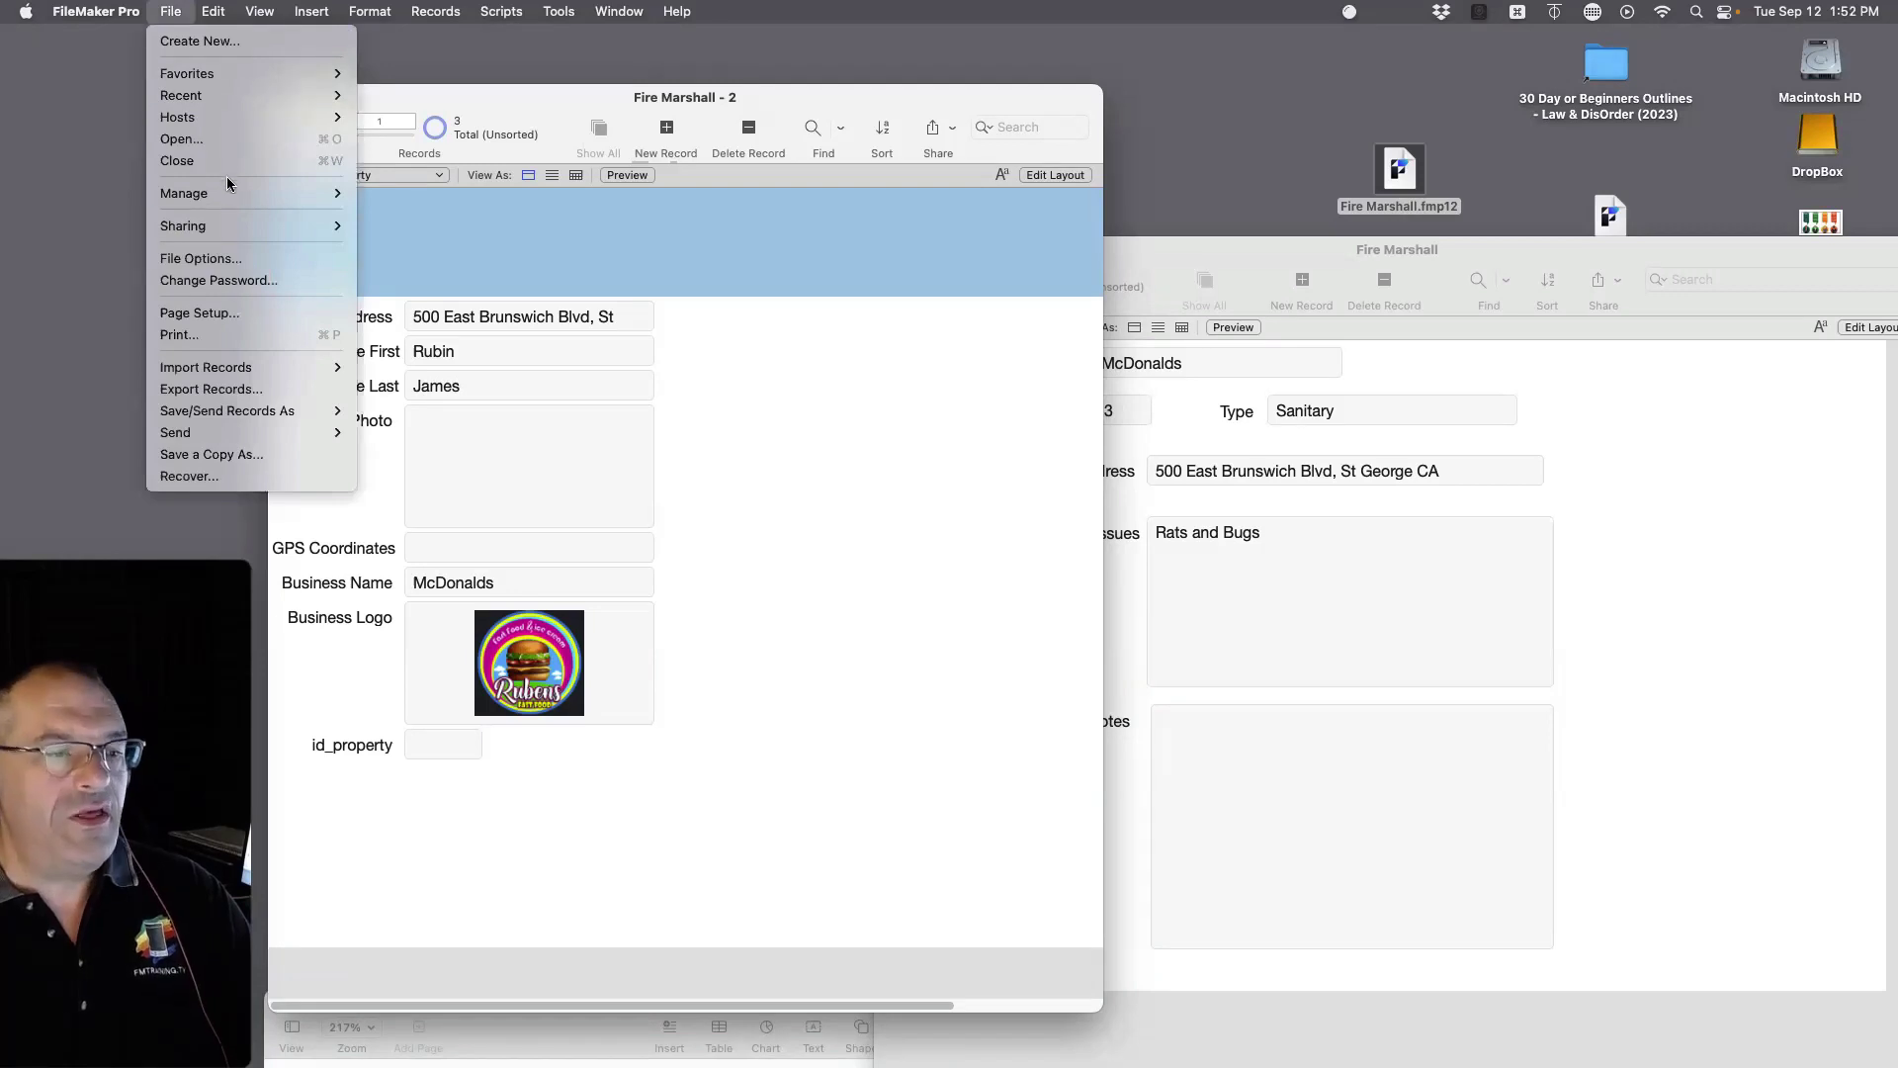
mouse_move(245, 192)
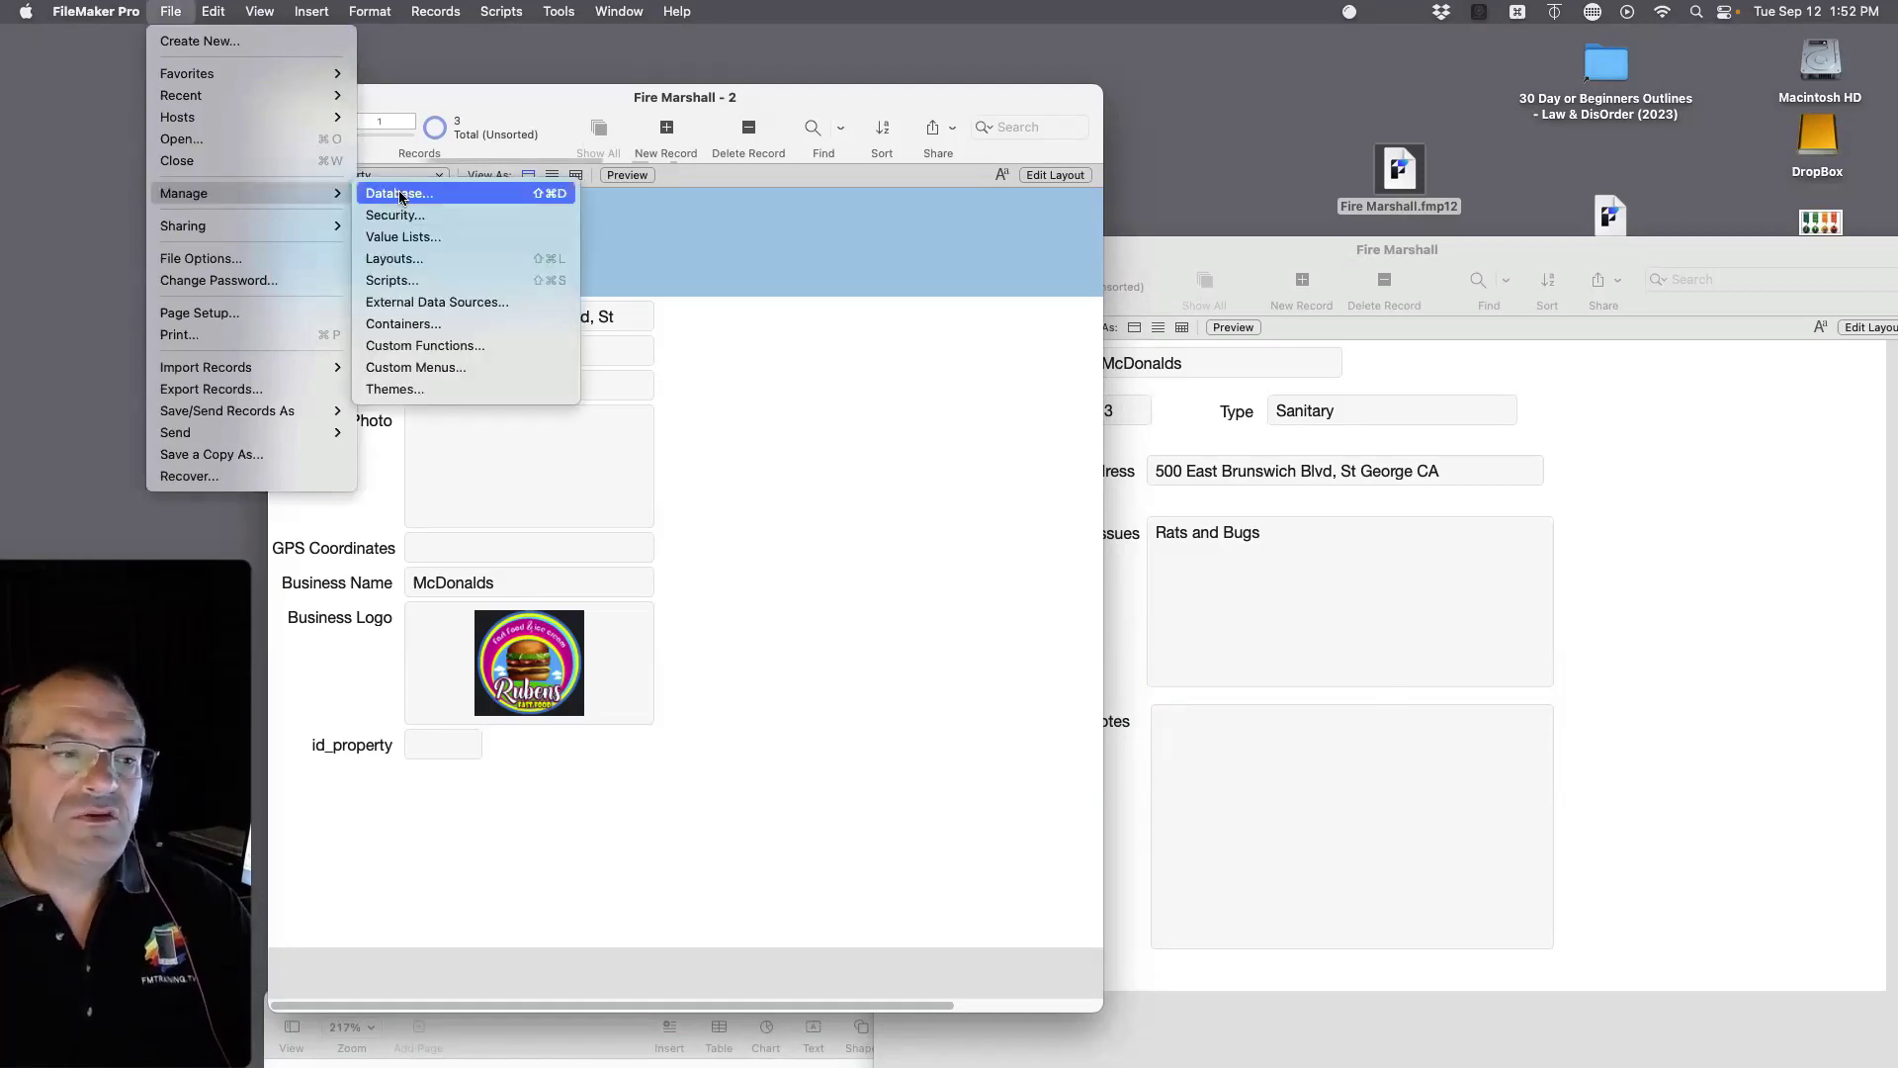
left_click(401, 195)
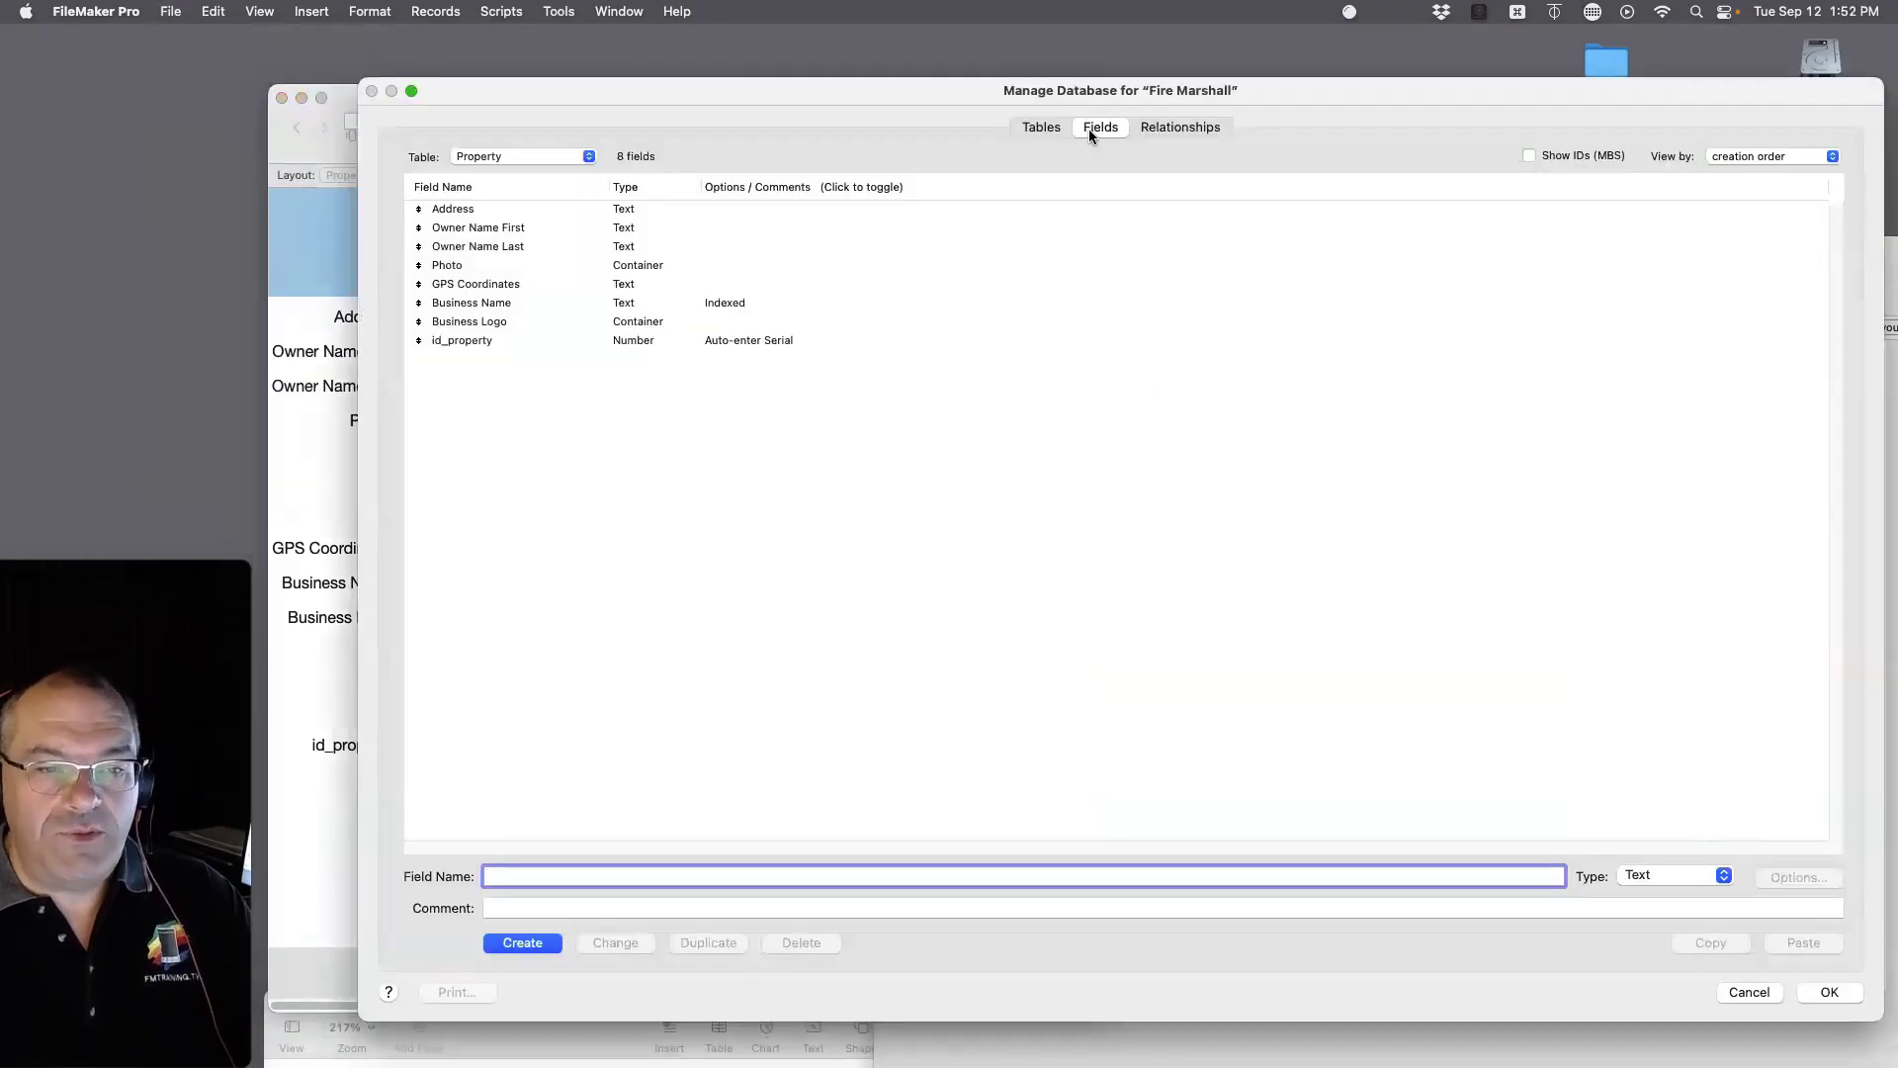
left_click(529, 161)
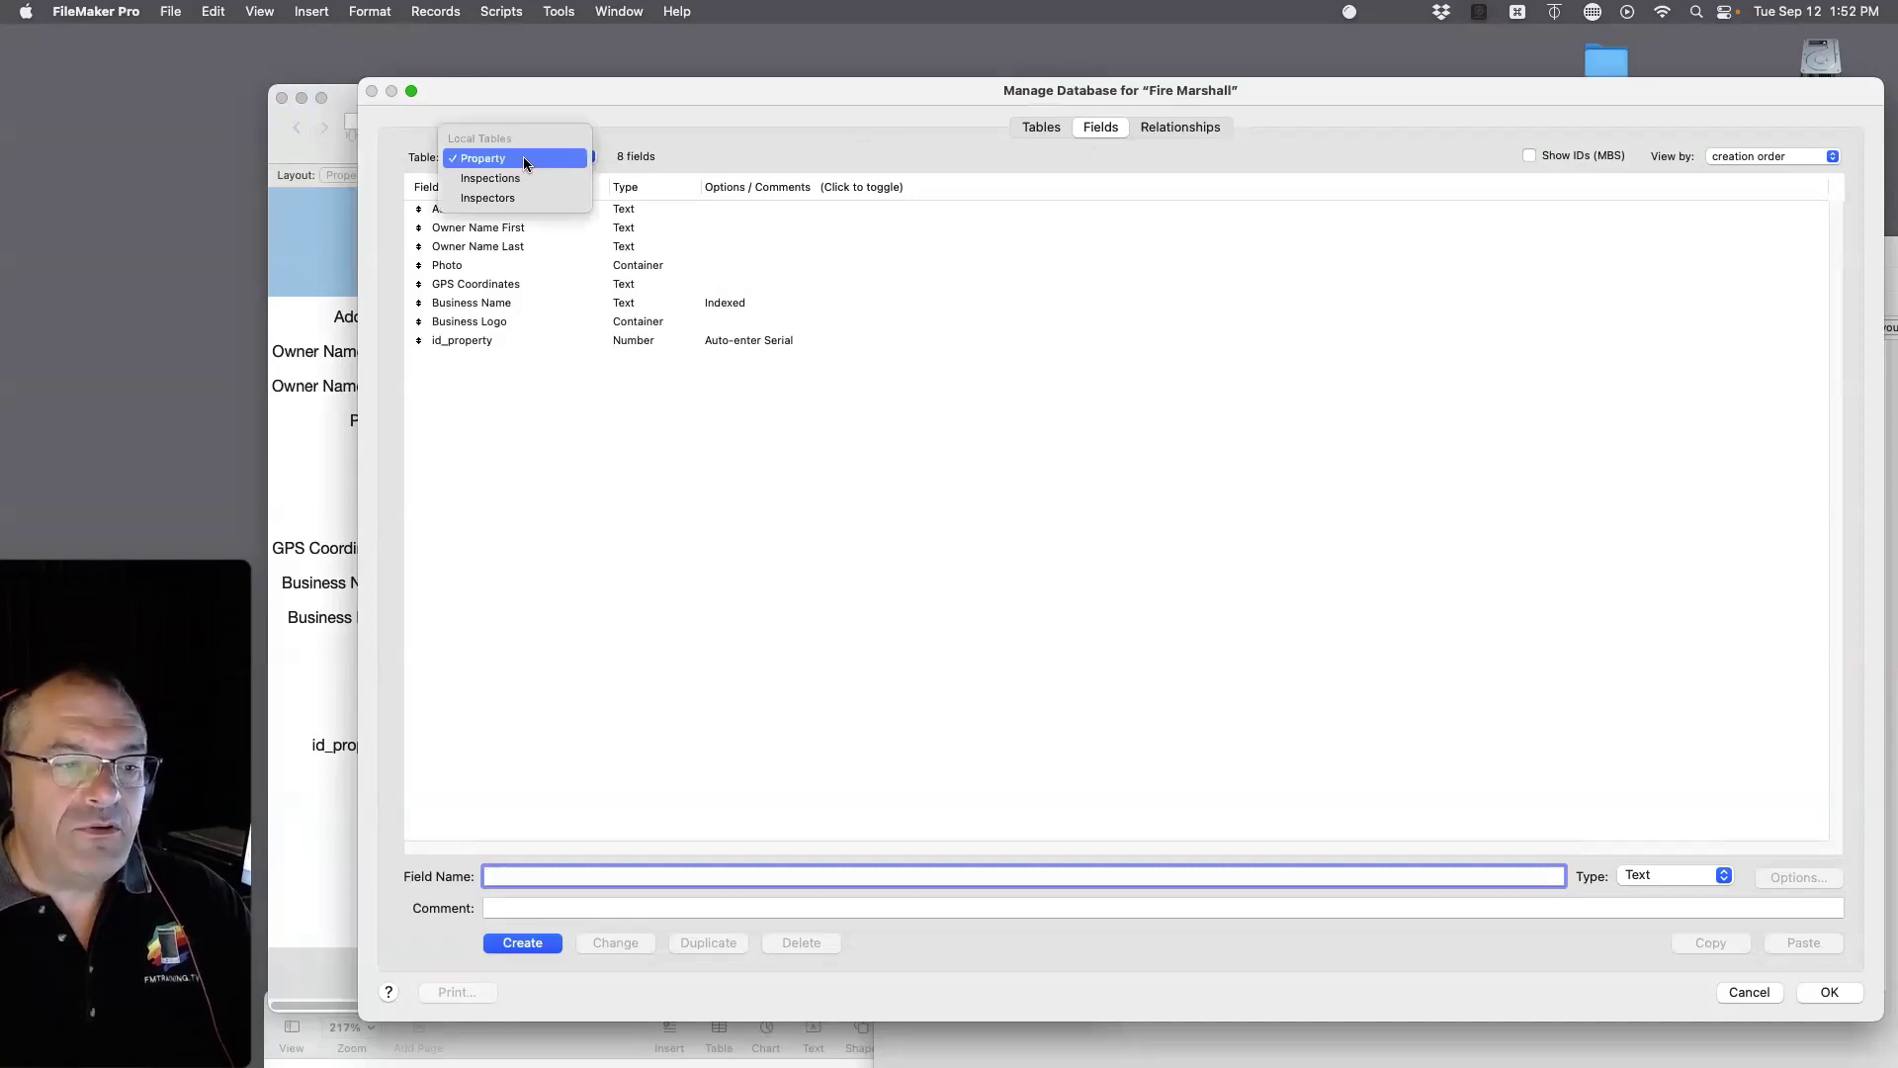
left_click(524, 159)
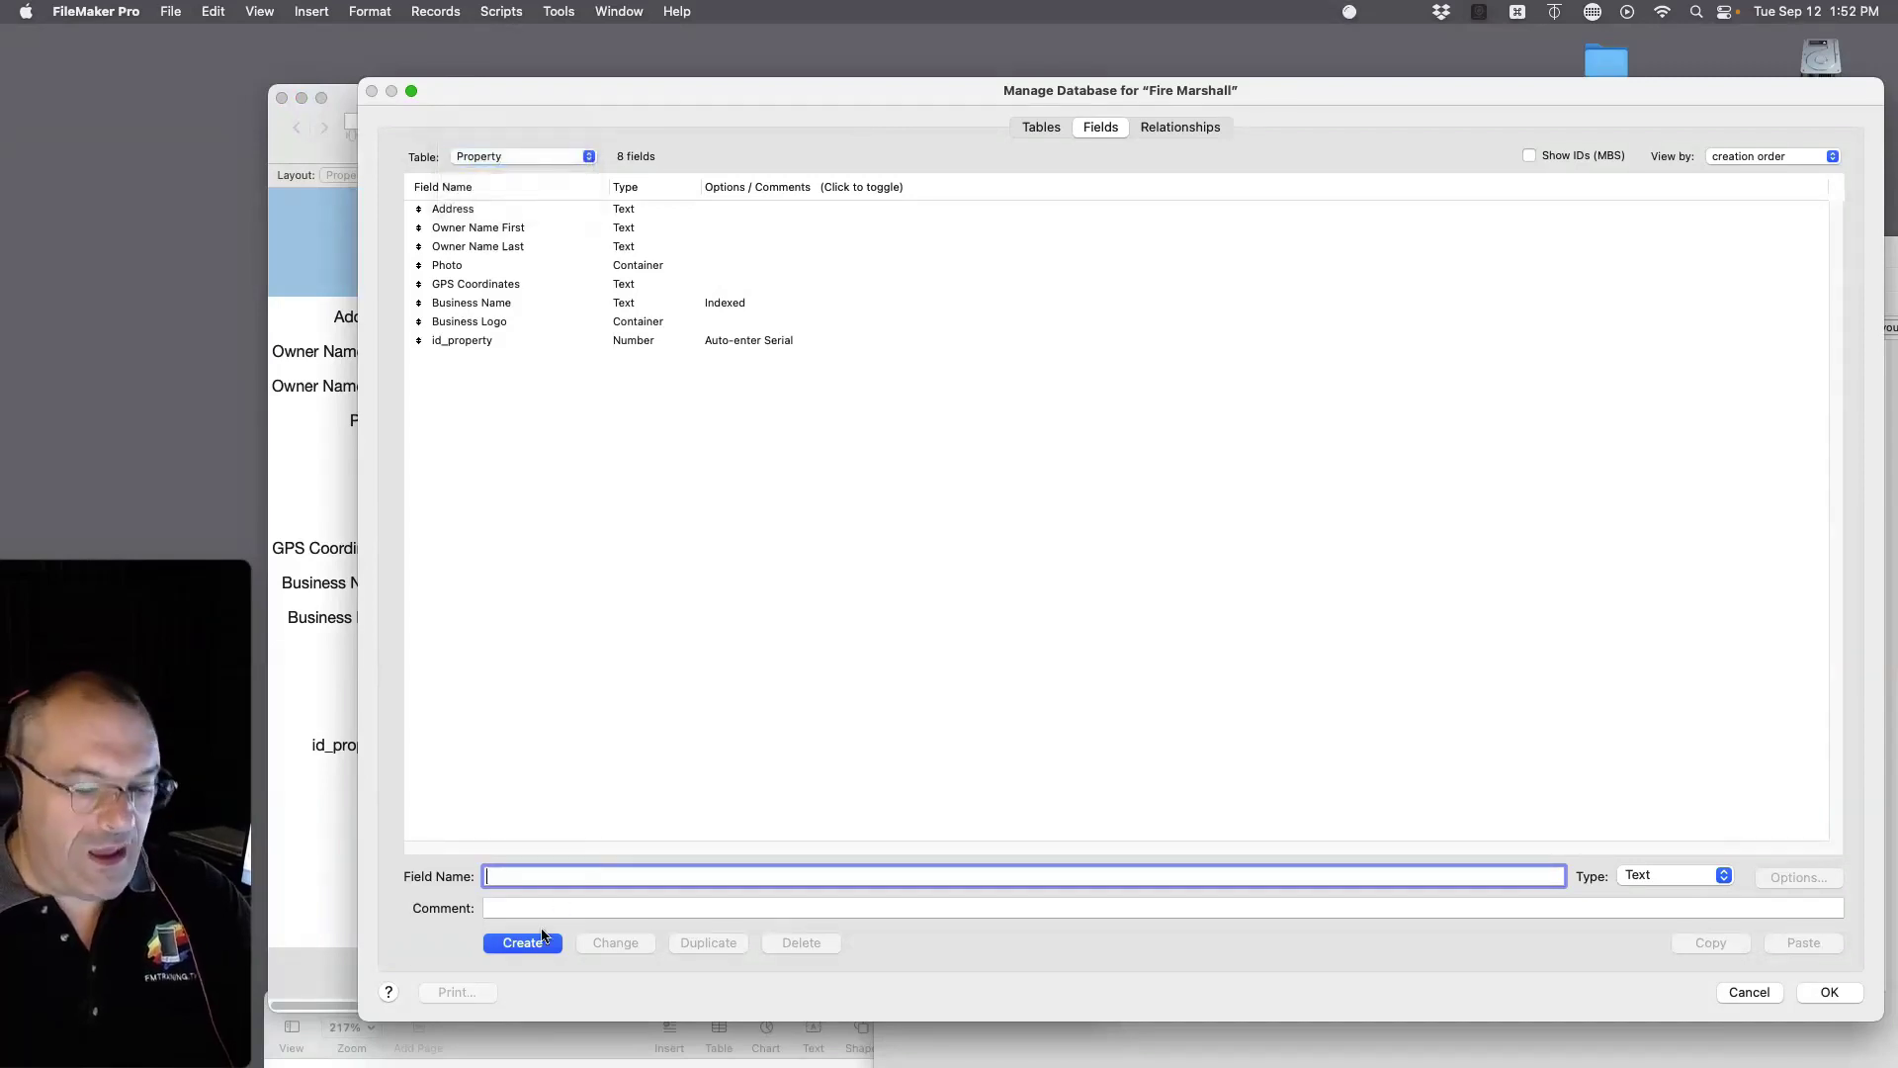
Step: Create the Date field 'Date Record was Created' auto-entering the creation date
type("Date R")
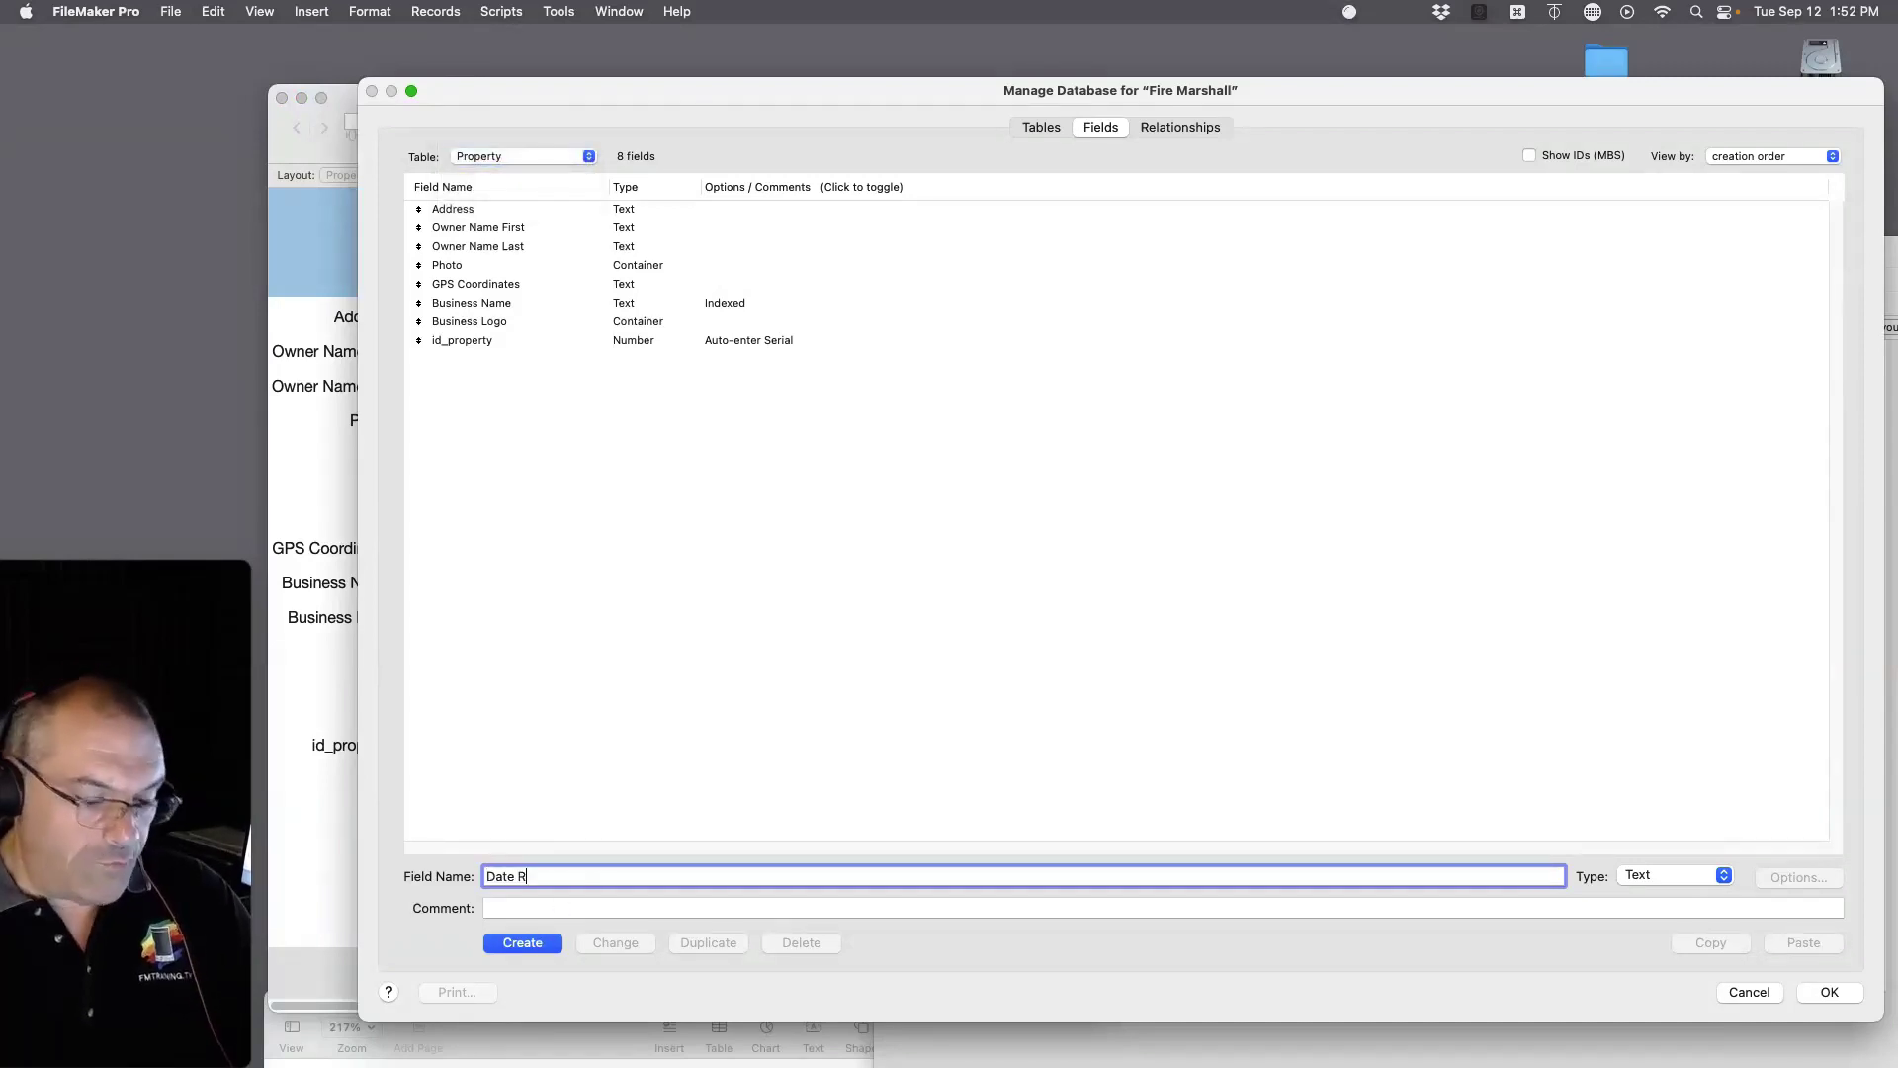
type("ecord was Created")
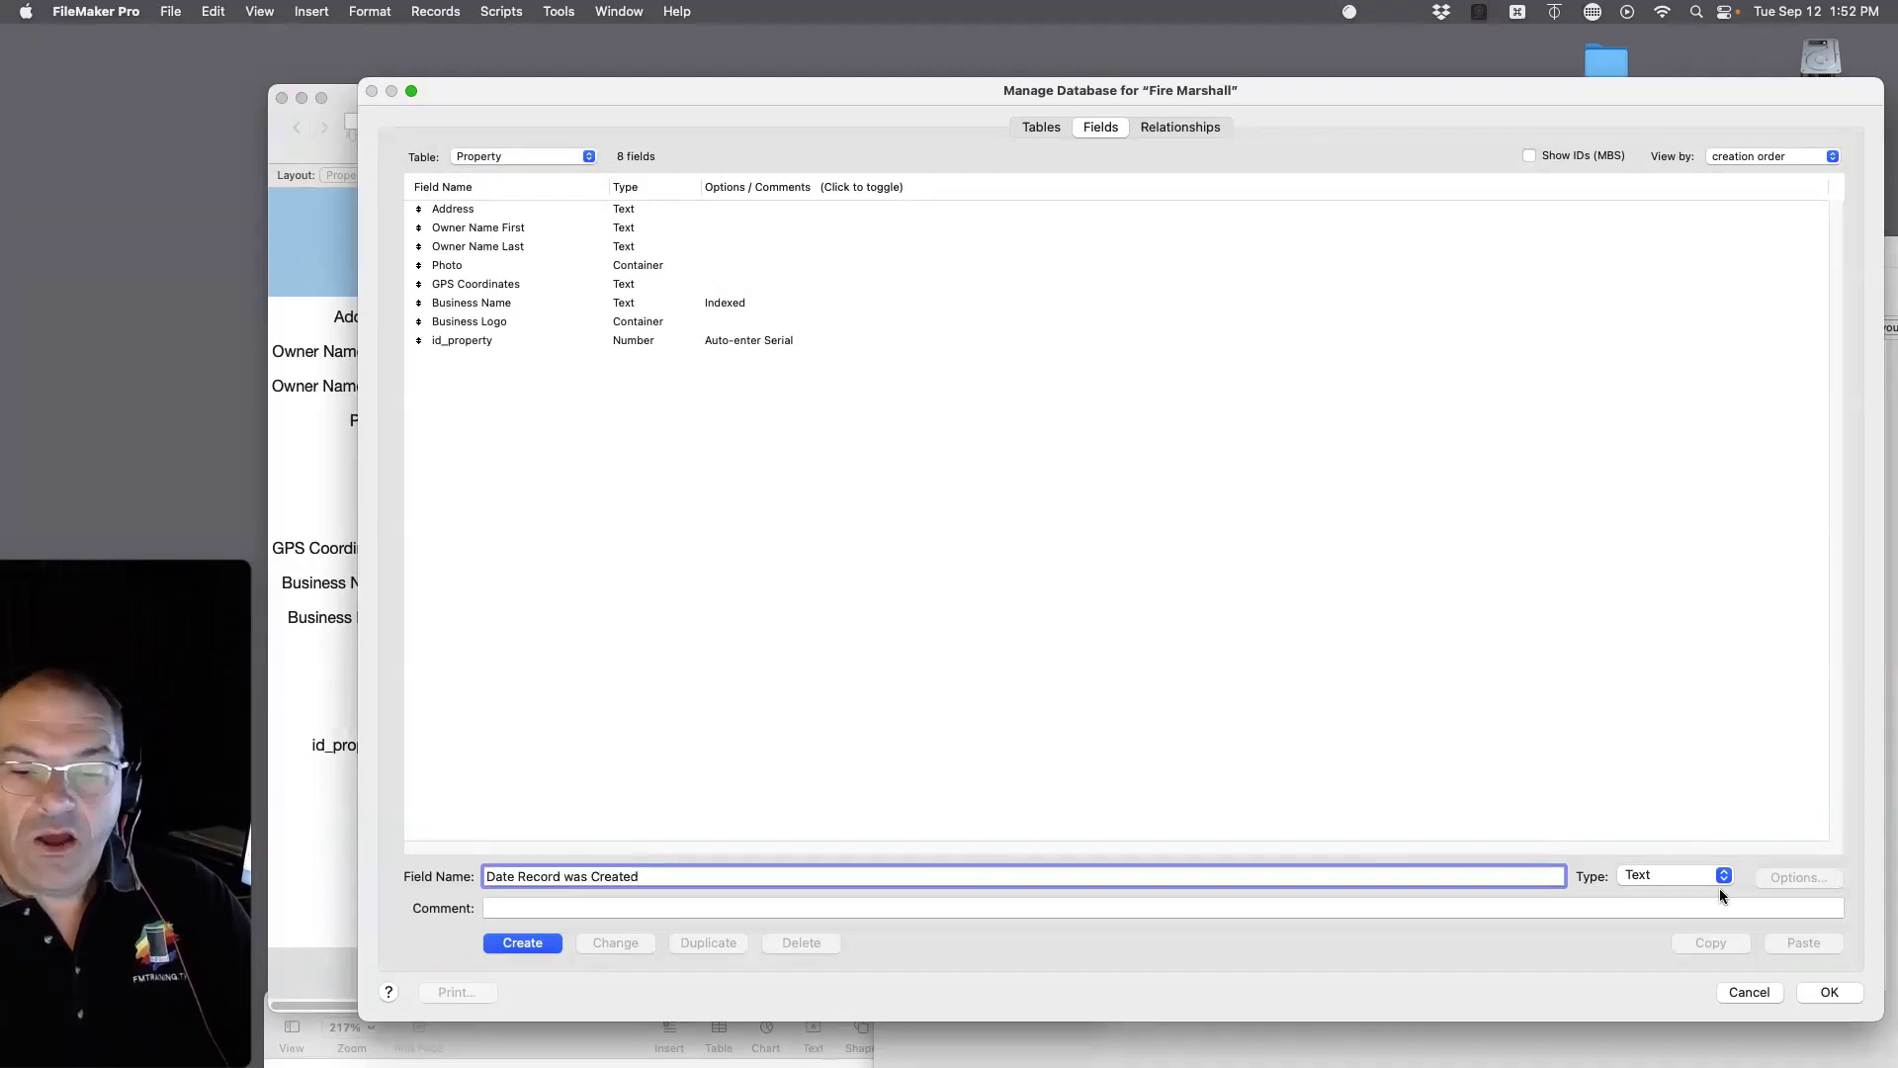
left_click(1661, 876)
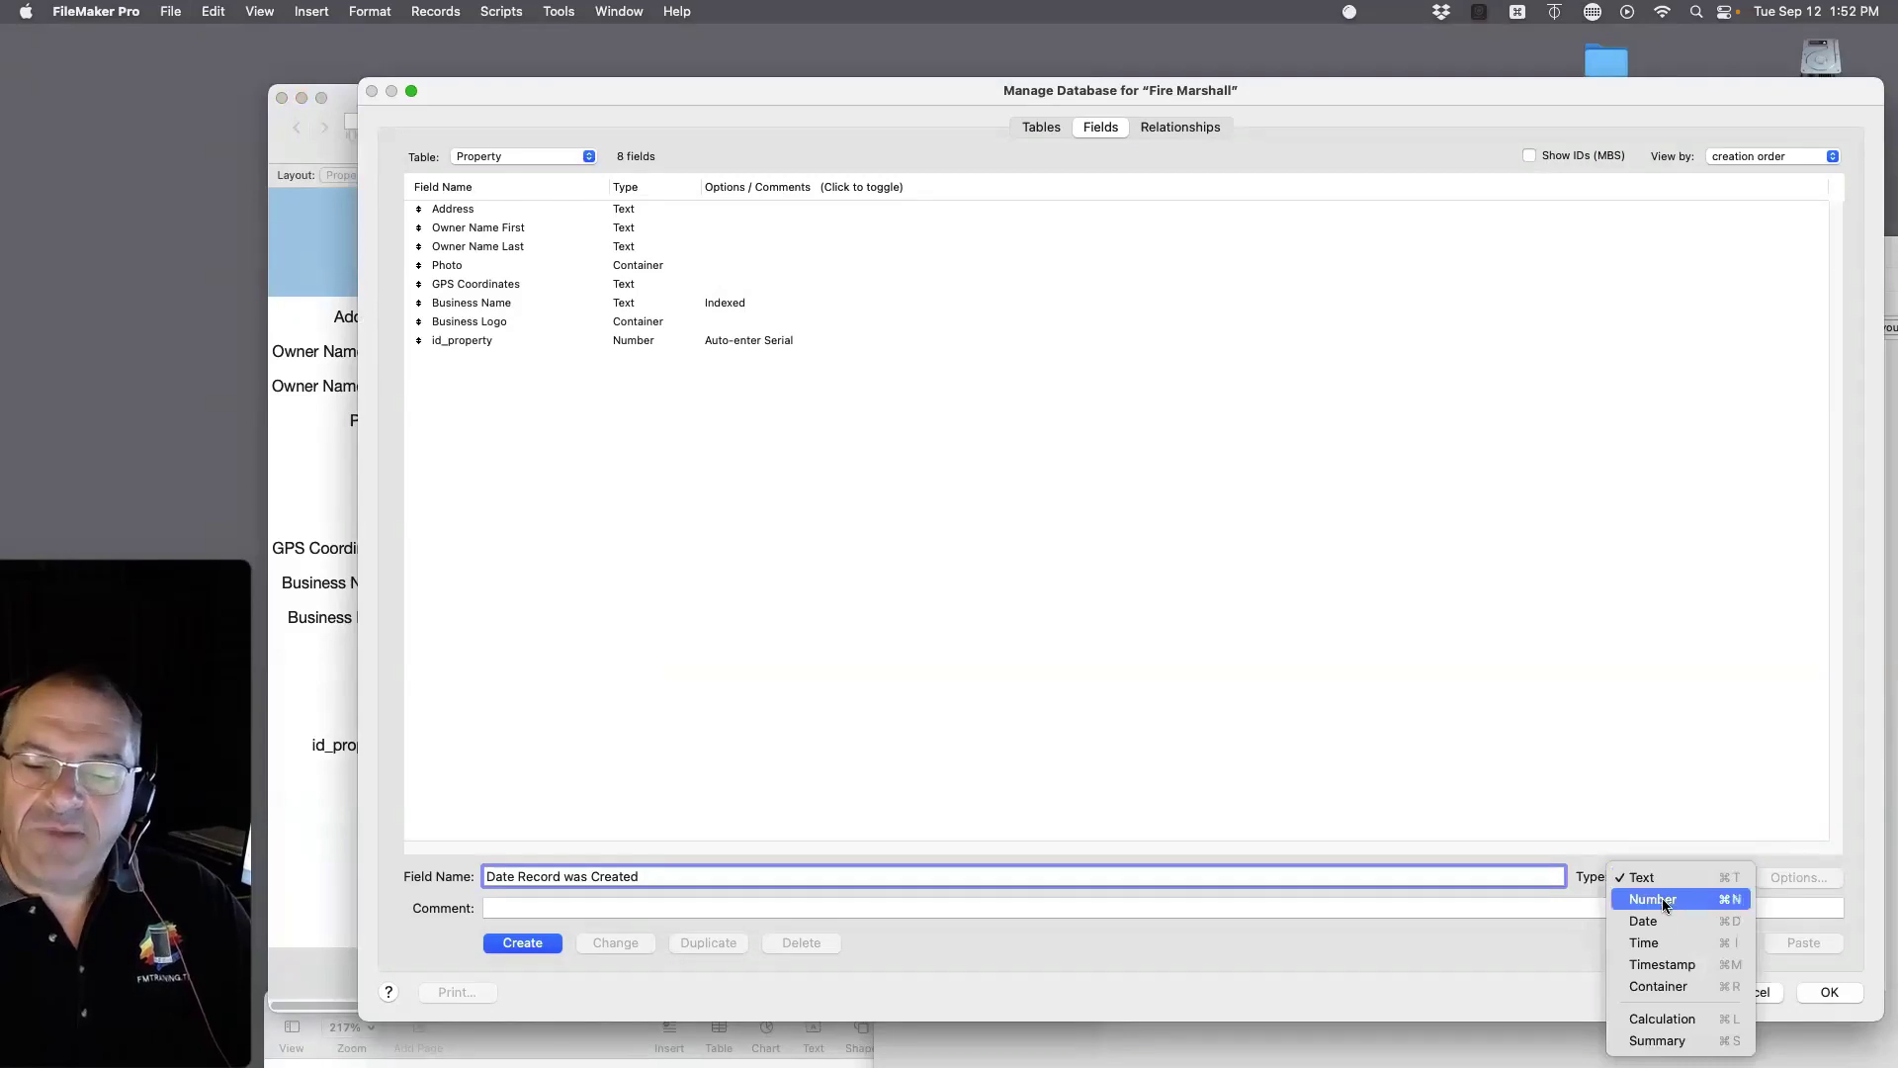
left_click(1663, 918)
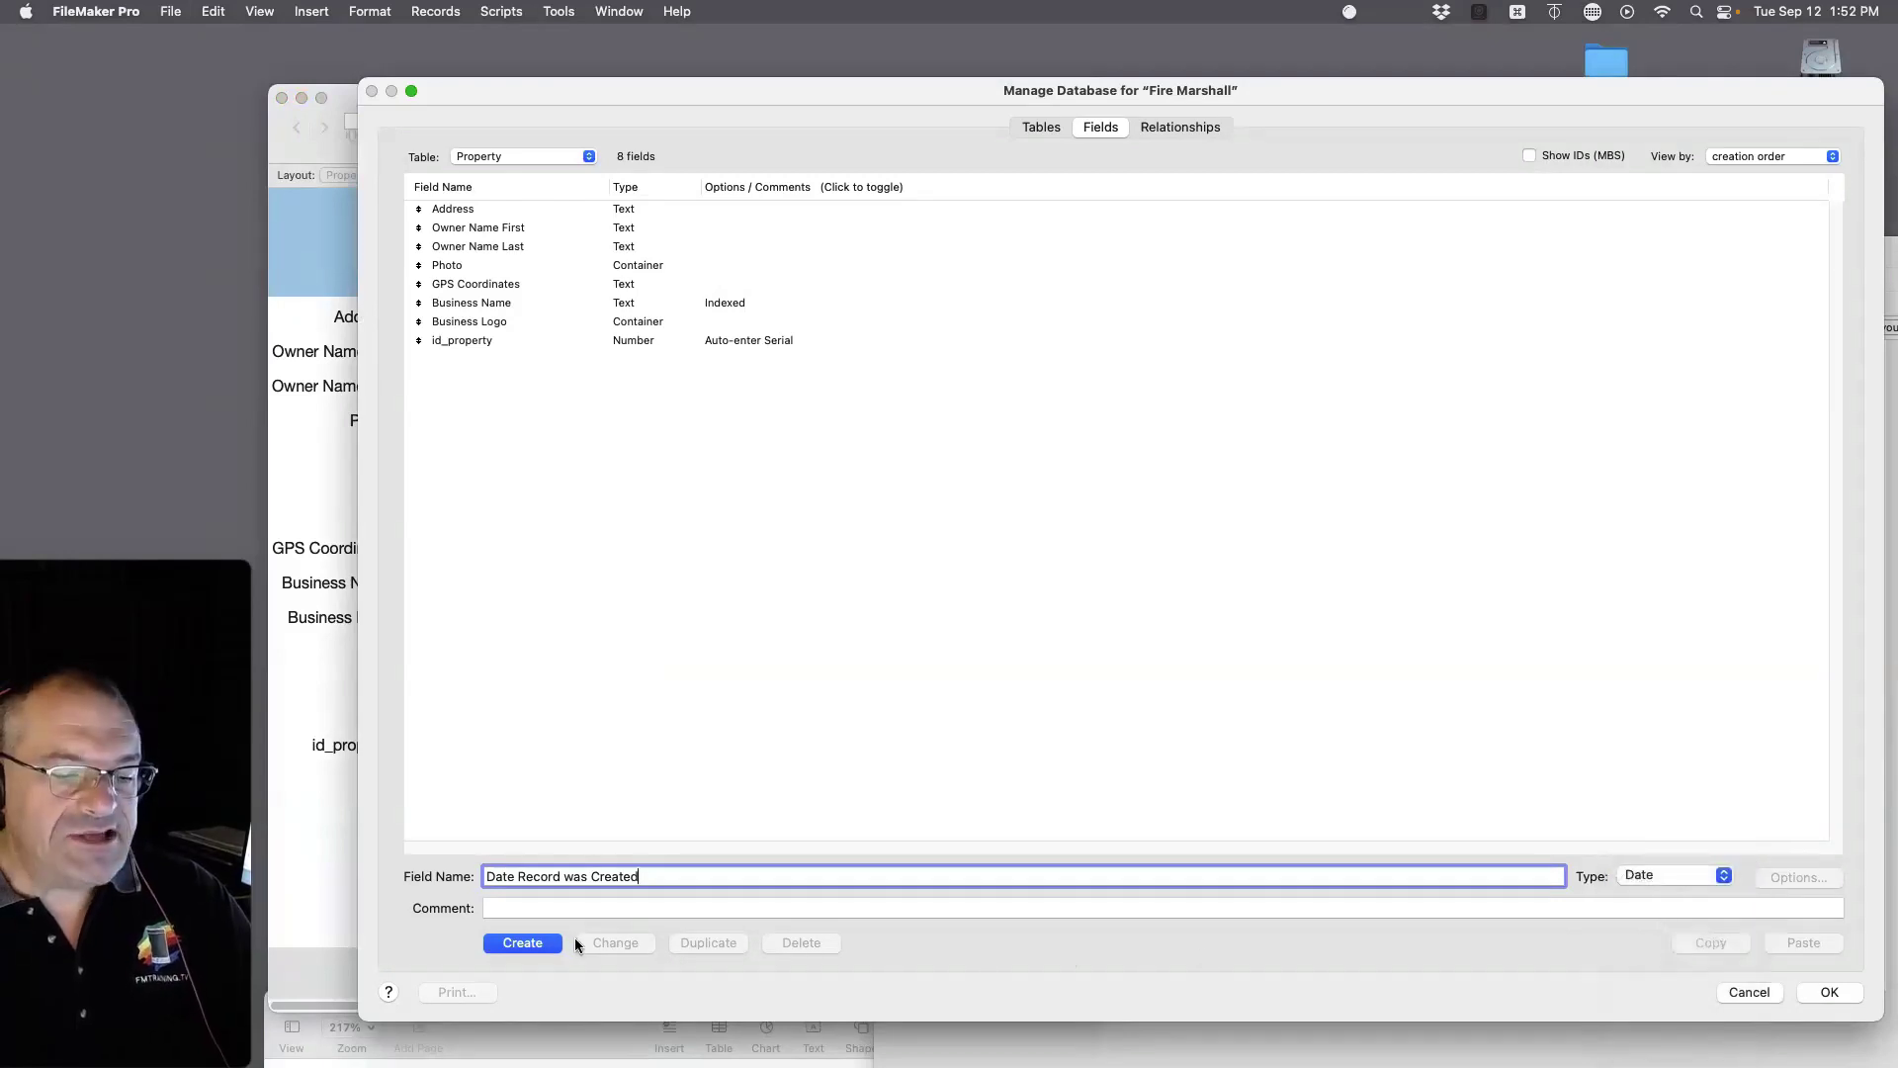
left_click(543, 942)
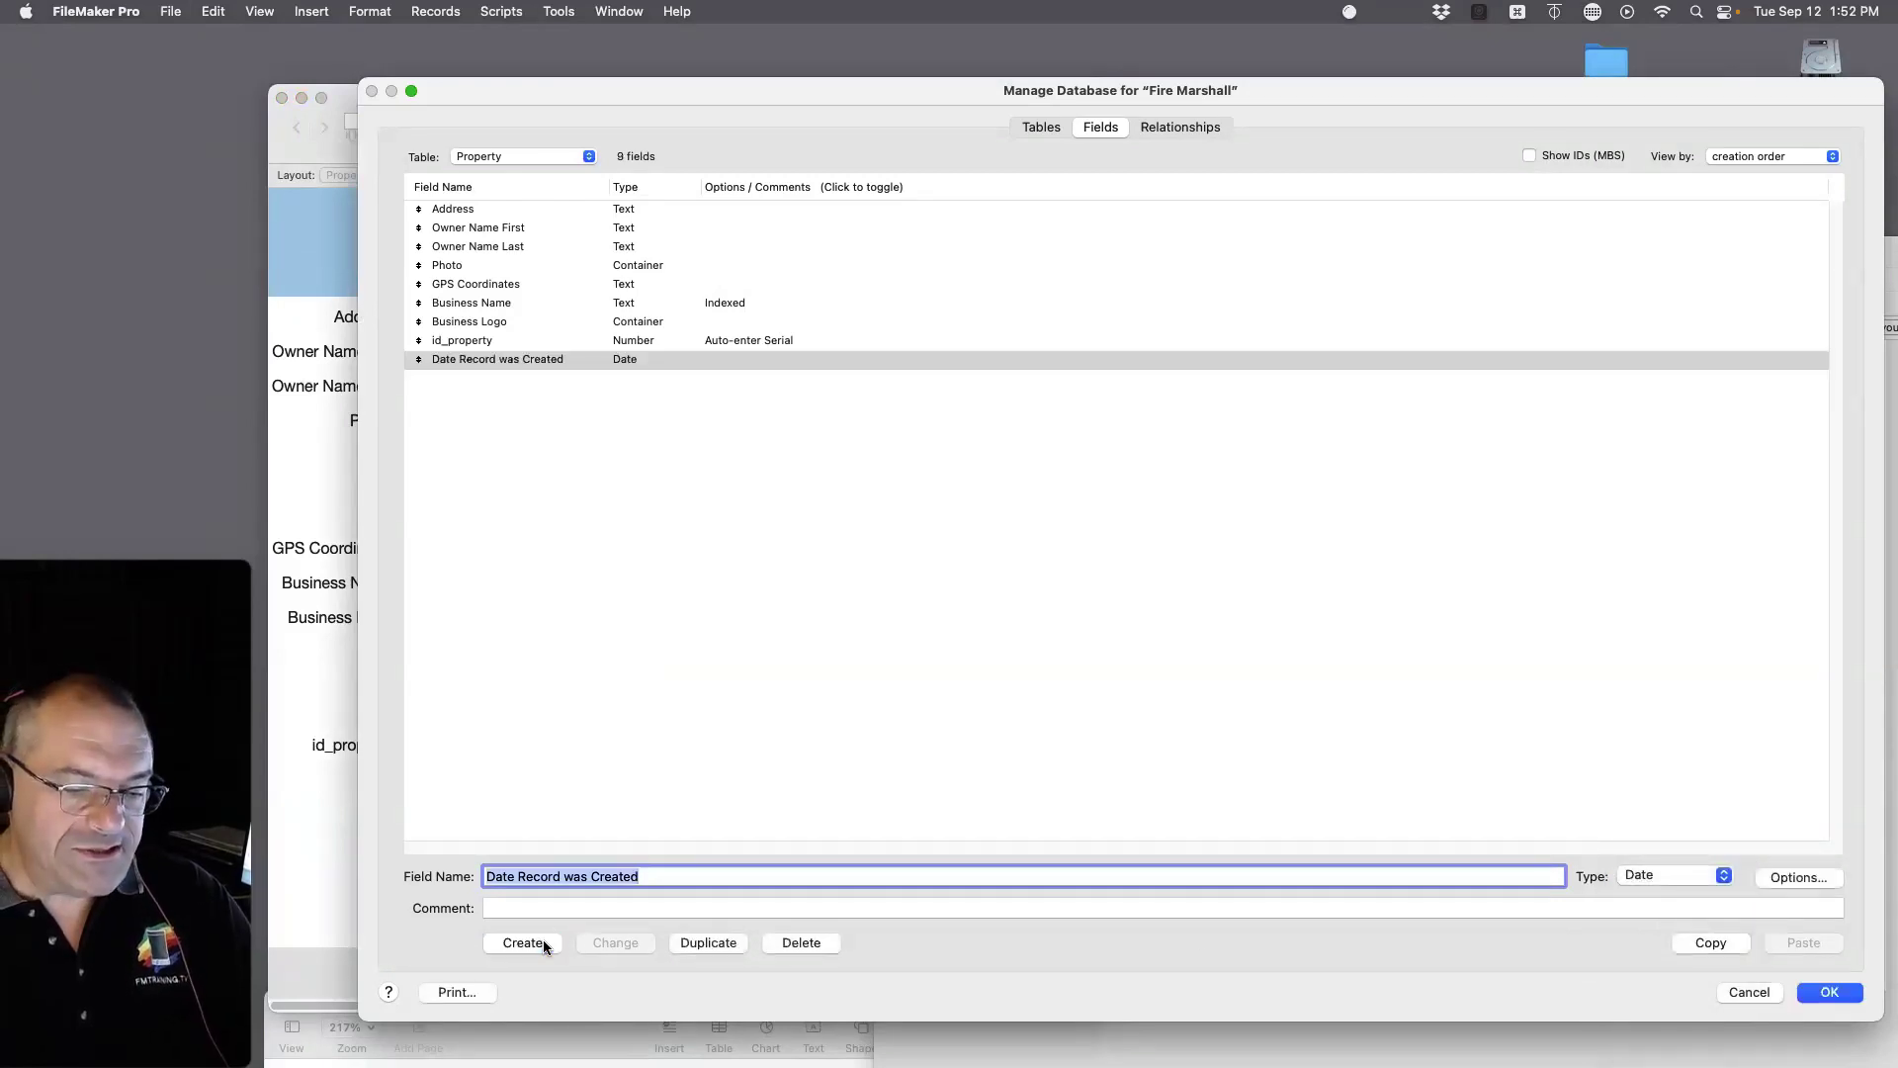
left_click(1791, 877)
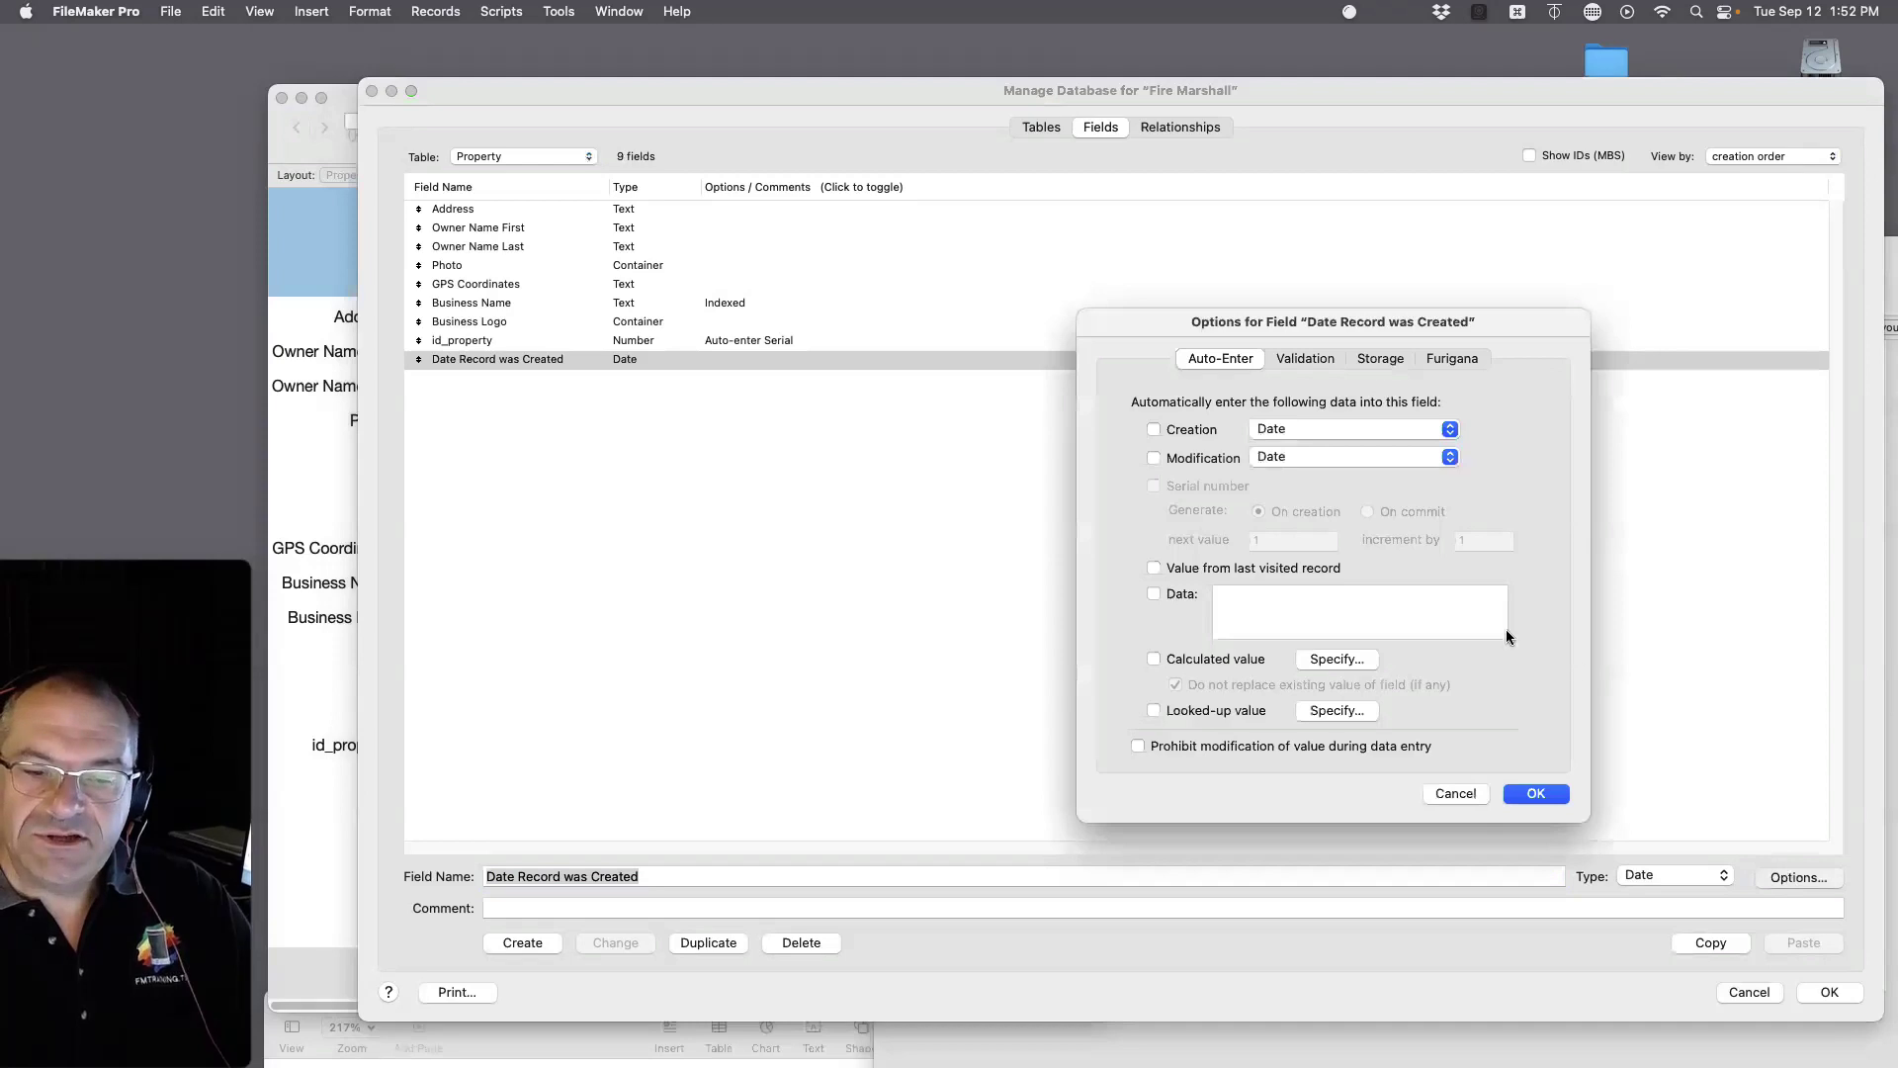
left_click(1183, 427)
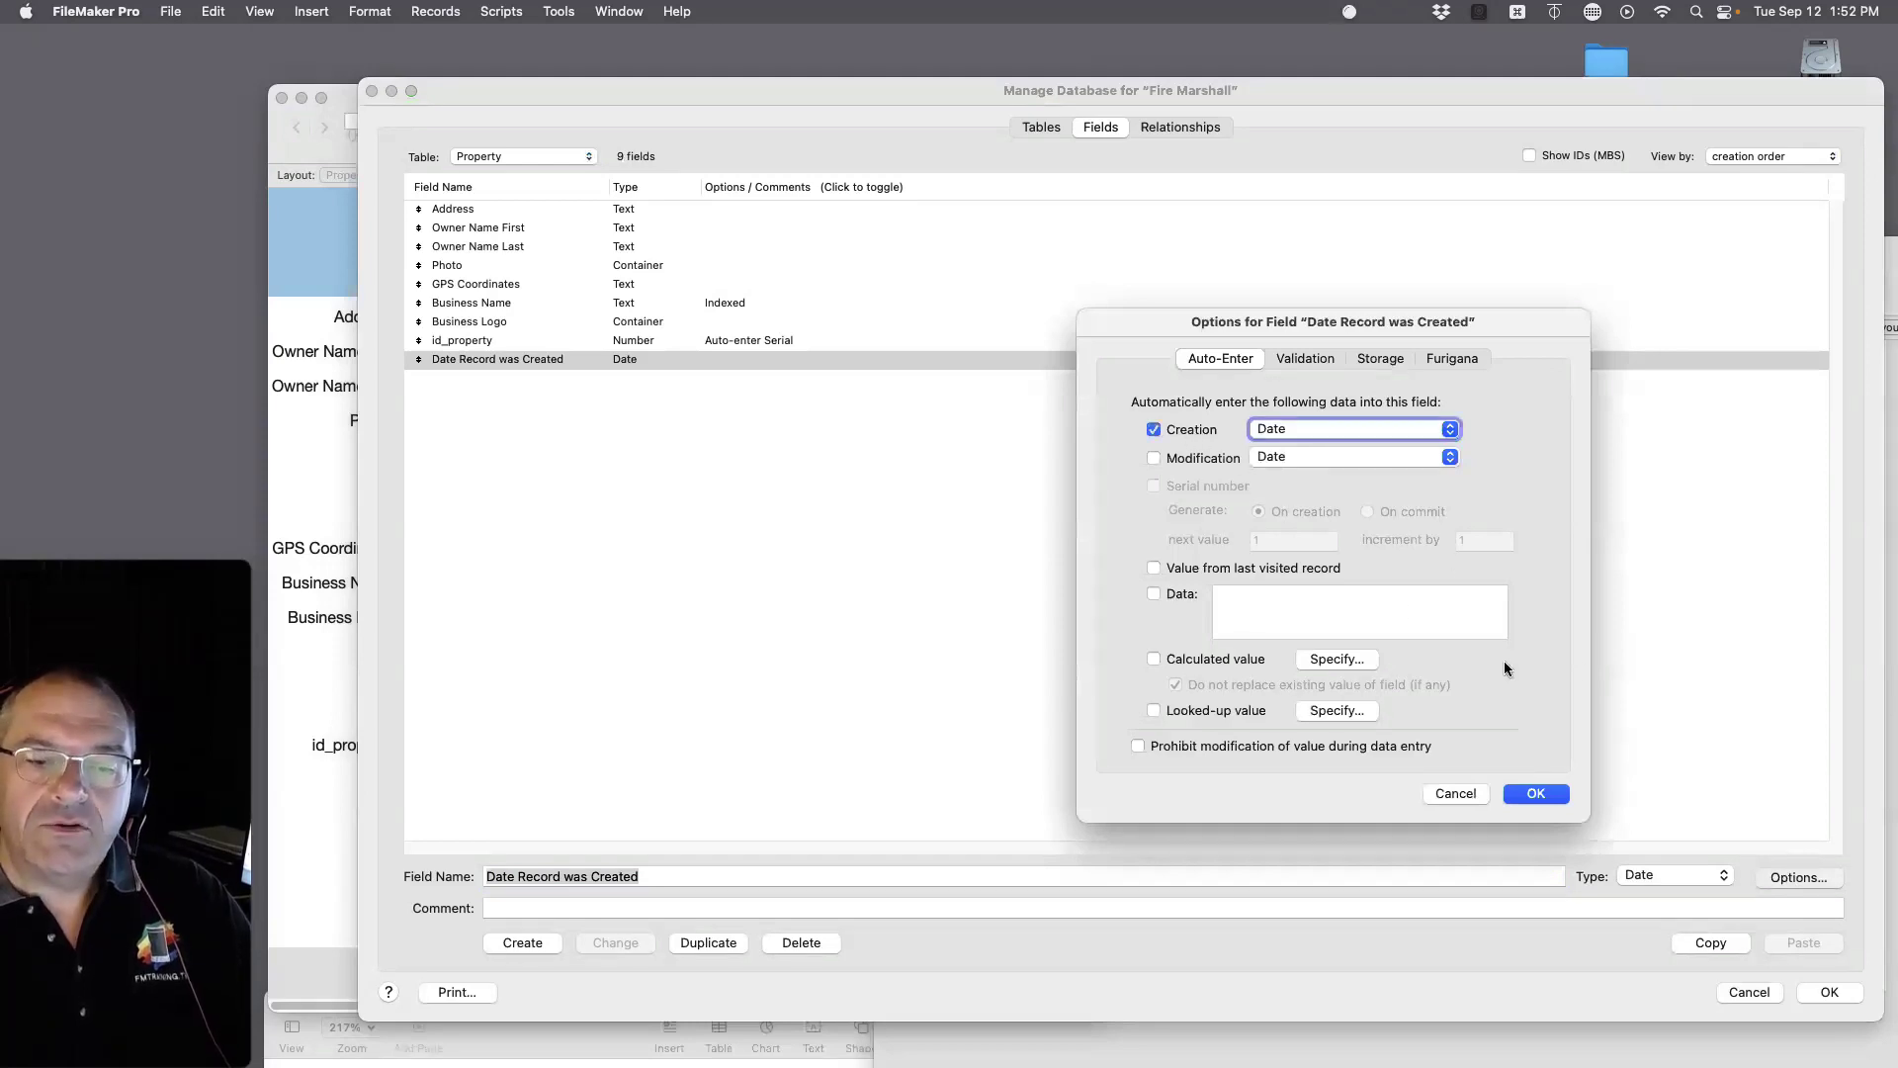
left_click(1538, 794)
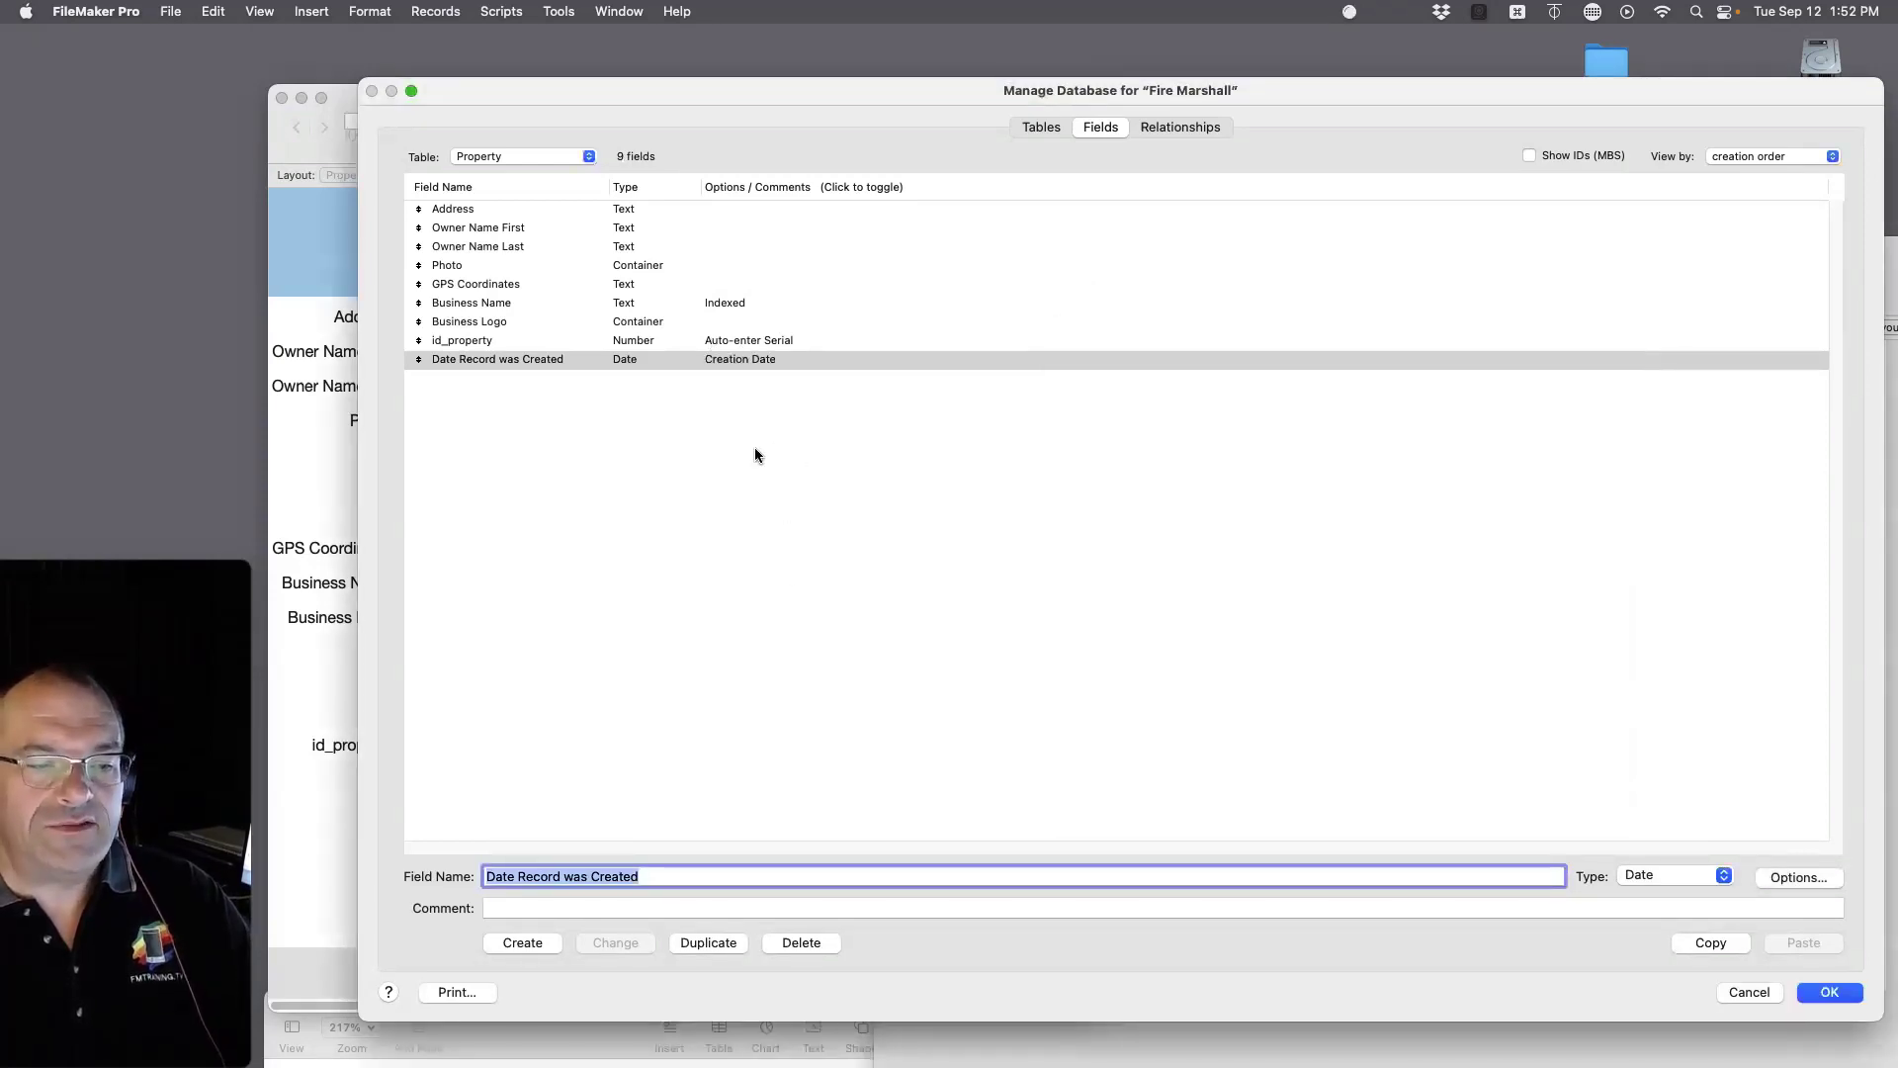
left_click(1190, 127)
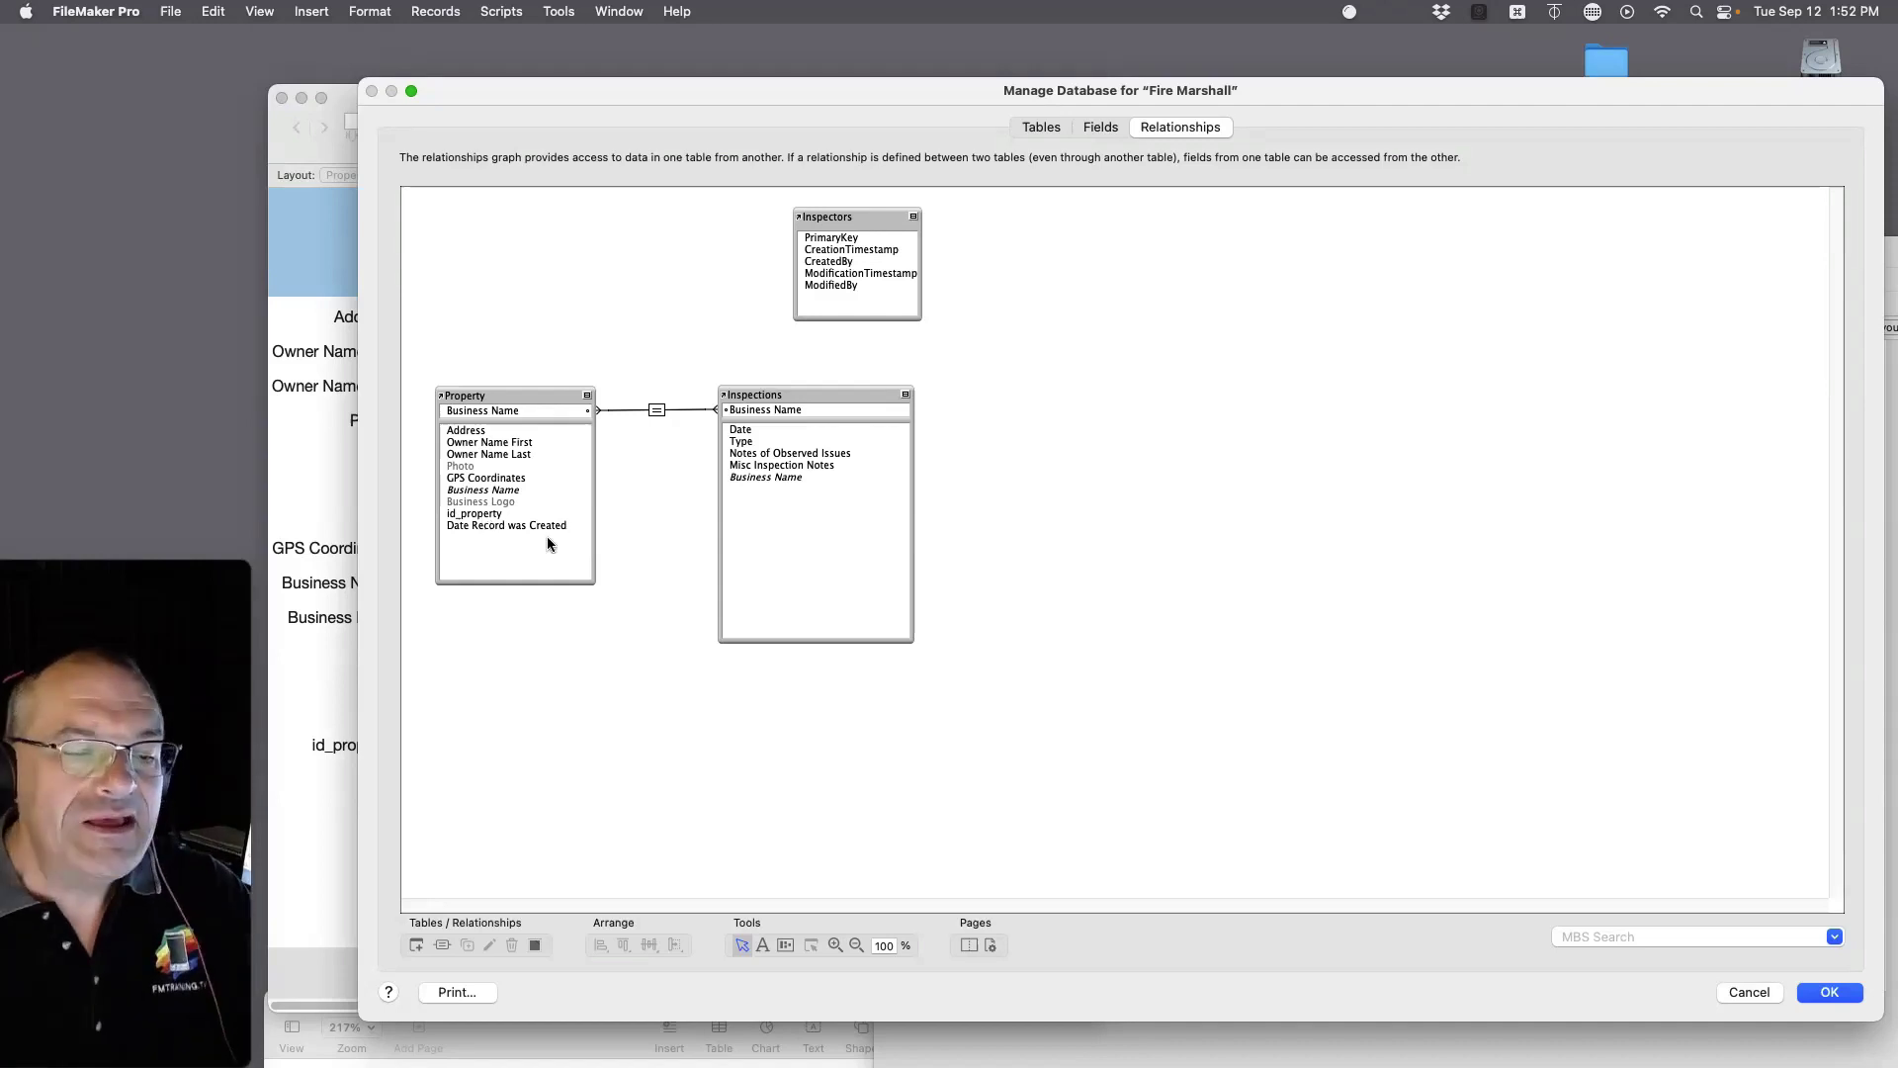
left_click(462, 515)
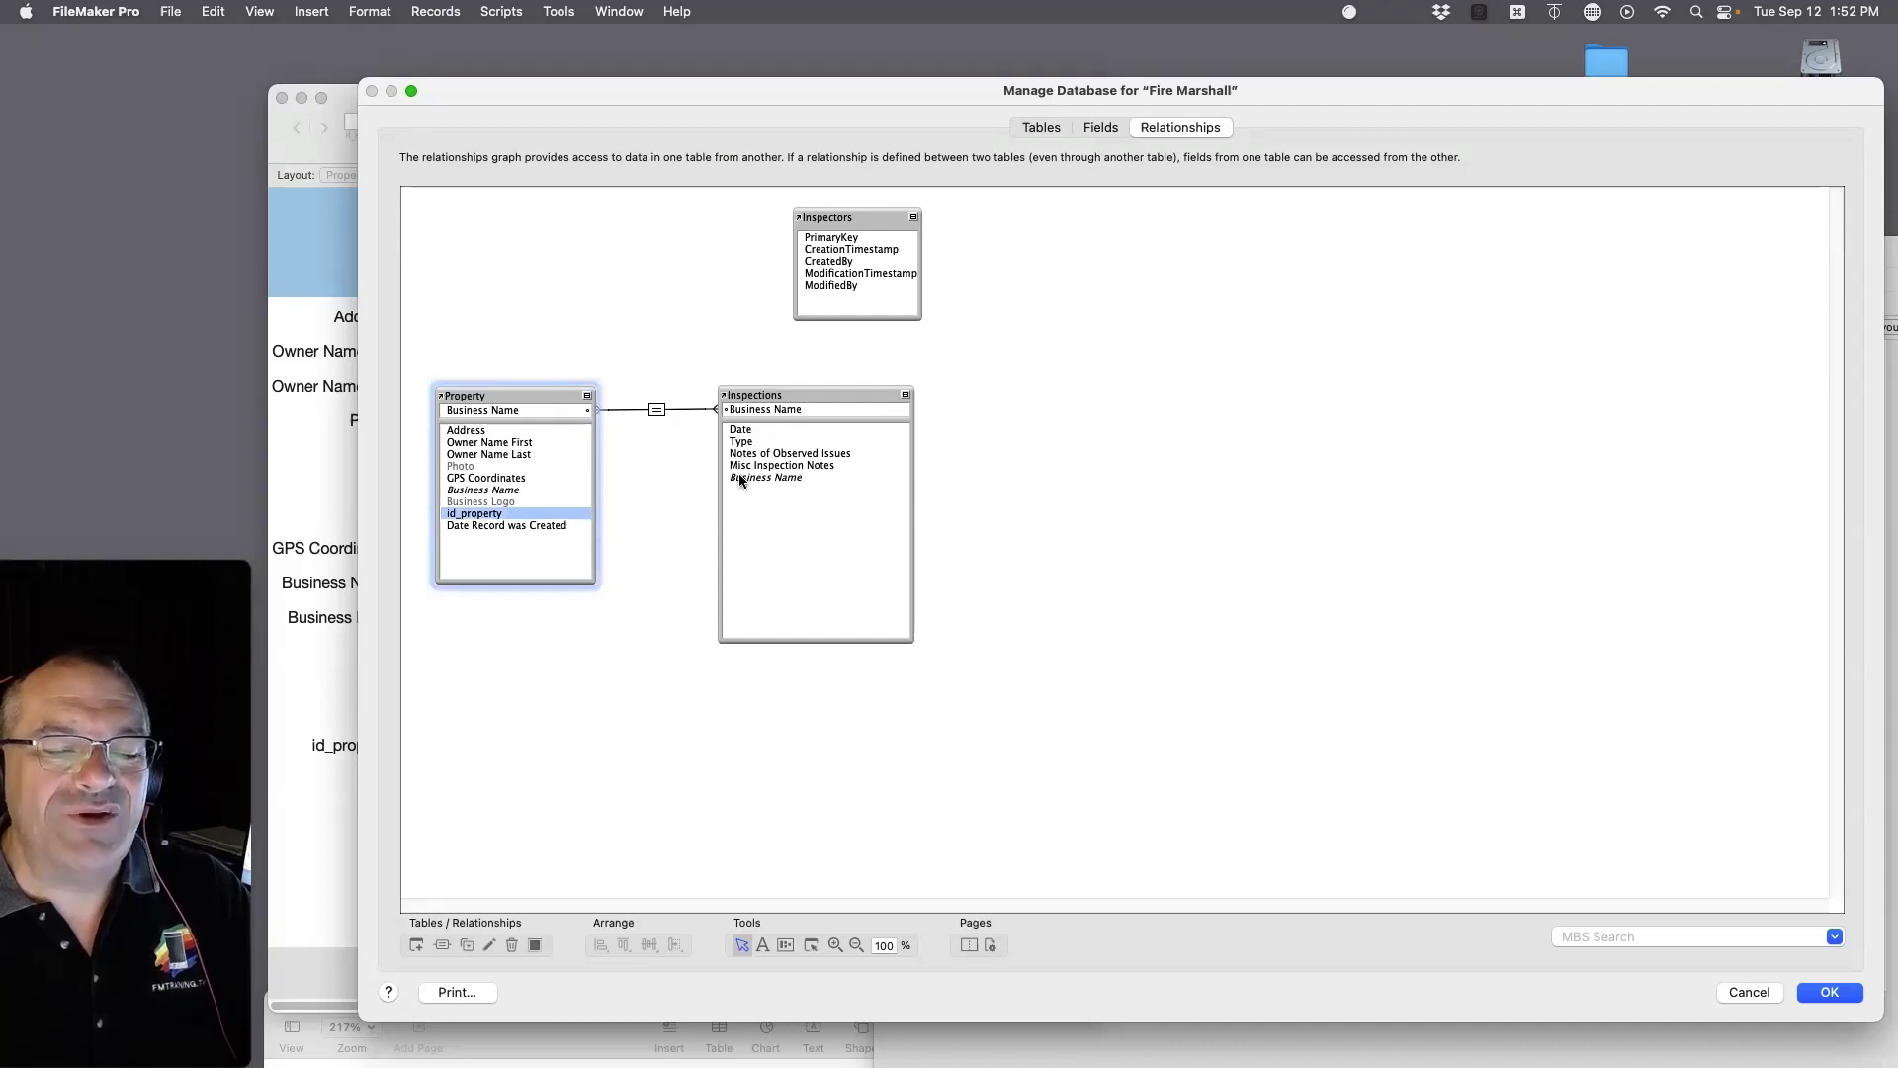
left_click(1105, 127)
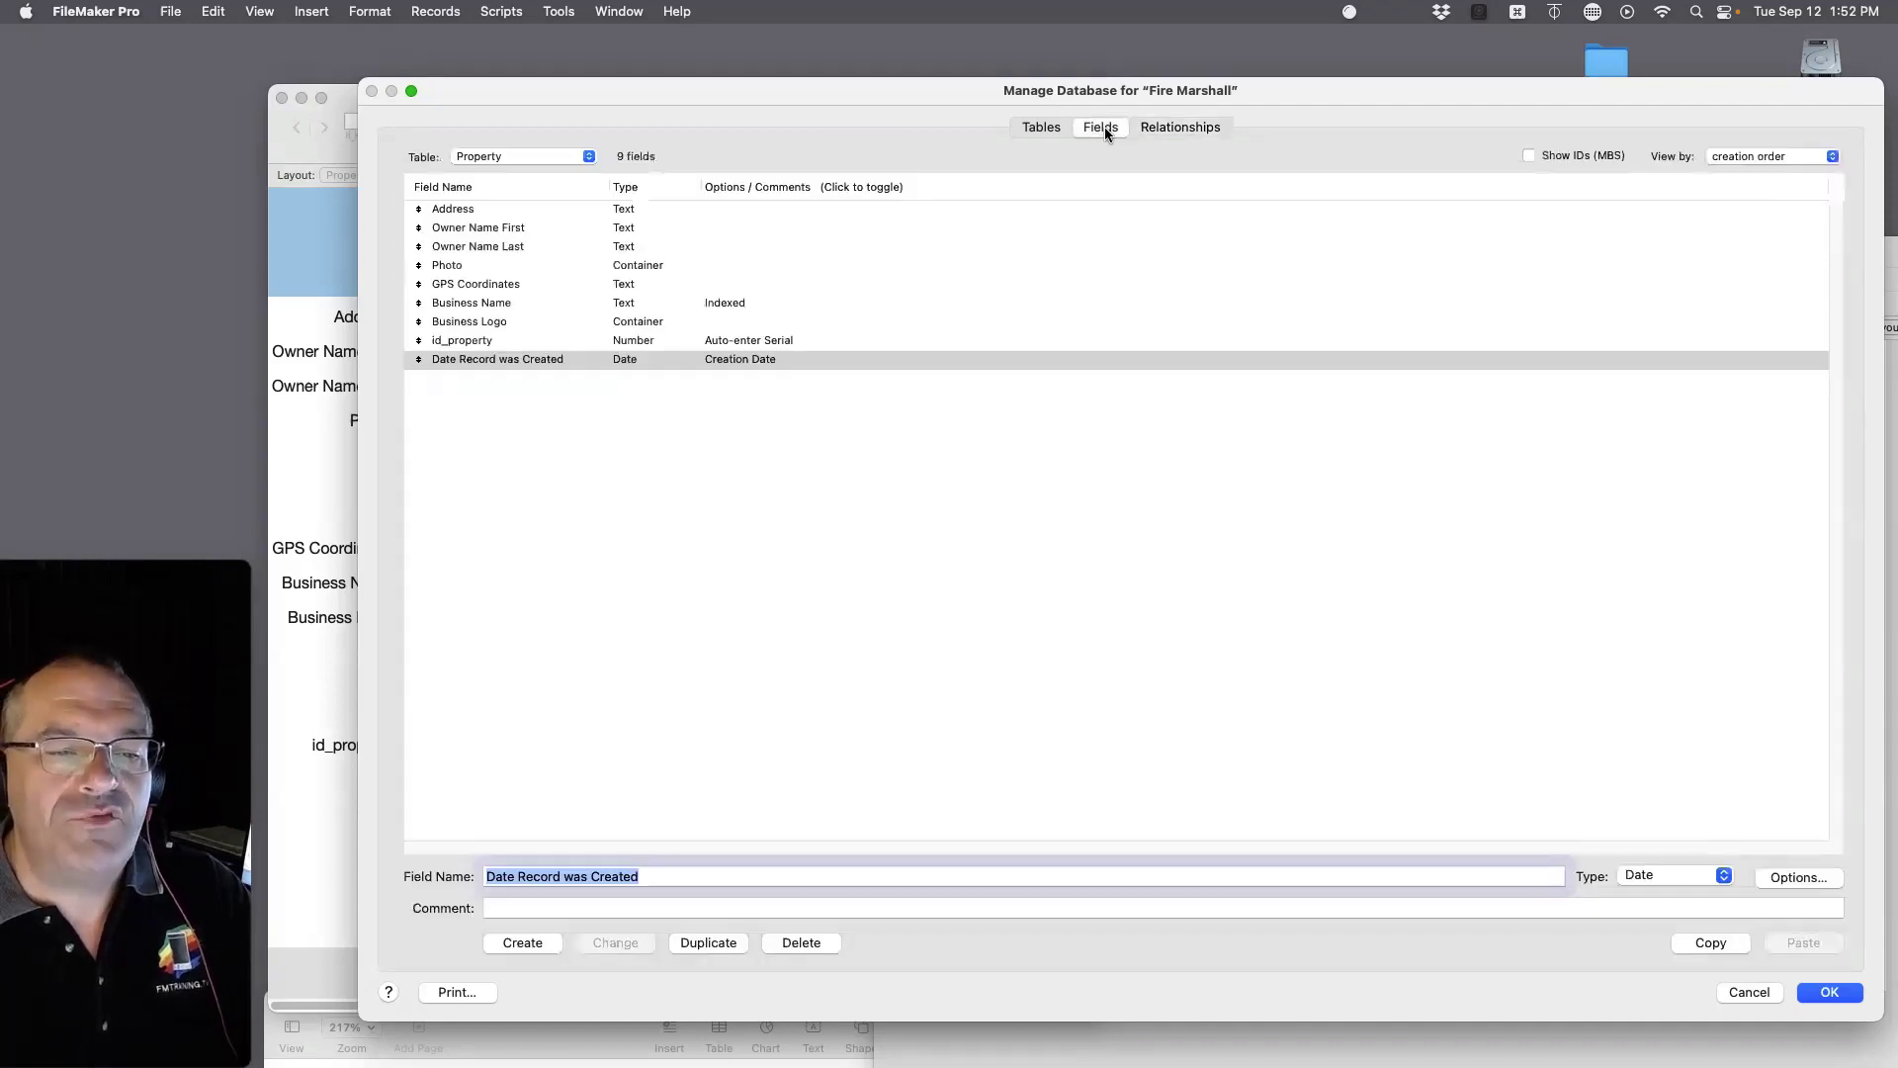
Step: Create the field id_property_f in the Inspections table, then view the relationships graph
left_click(518, 157)
left_click(518, 176)
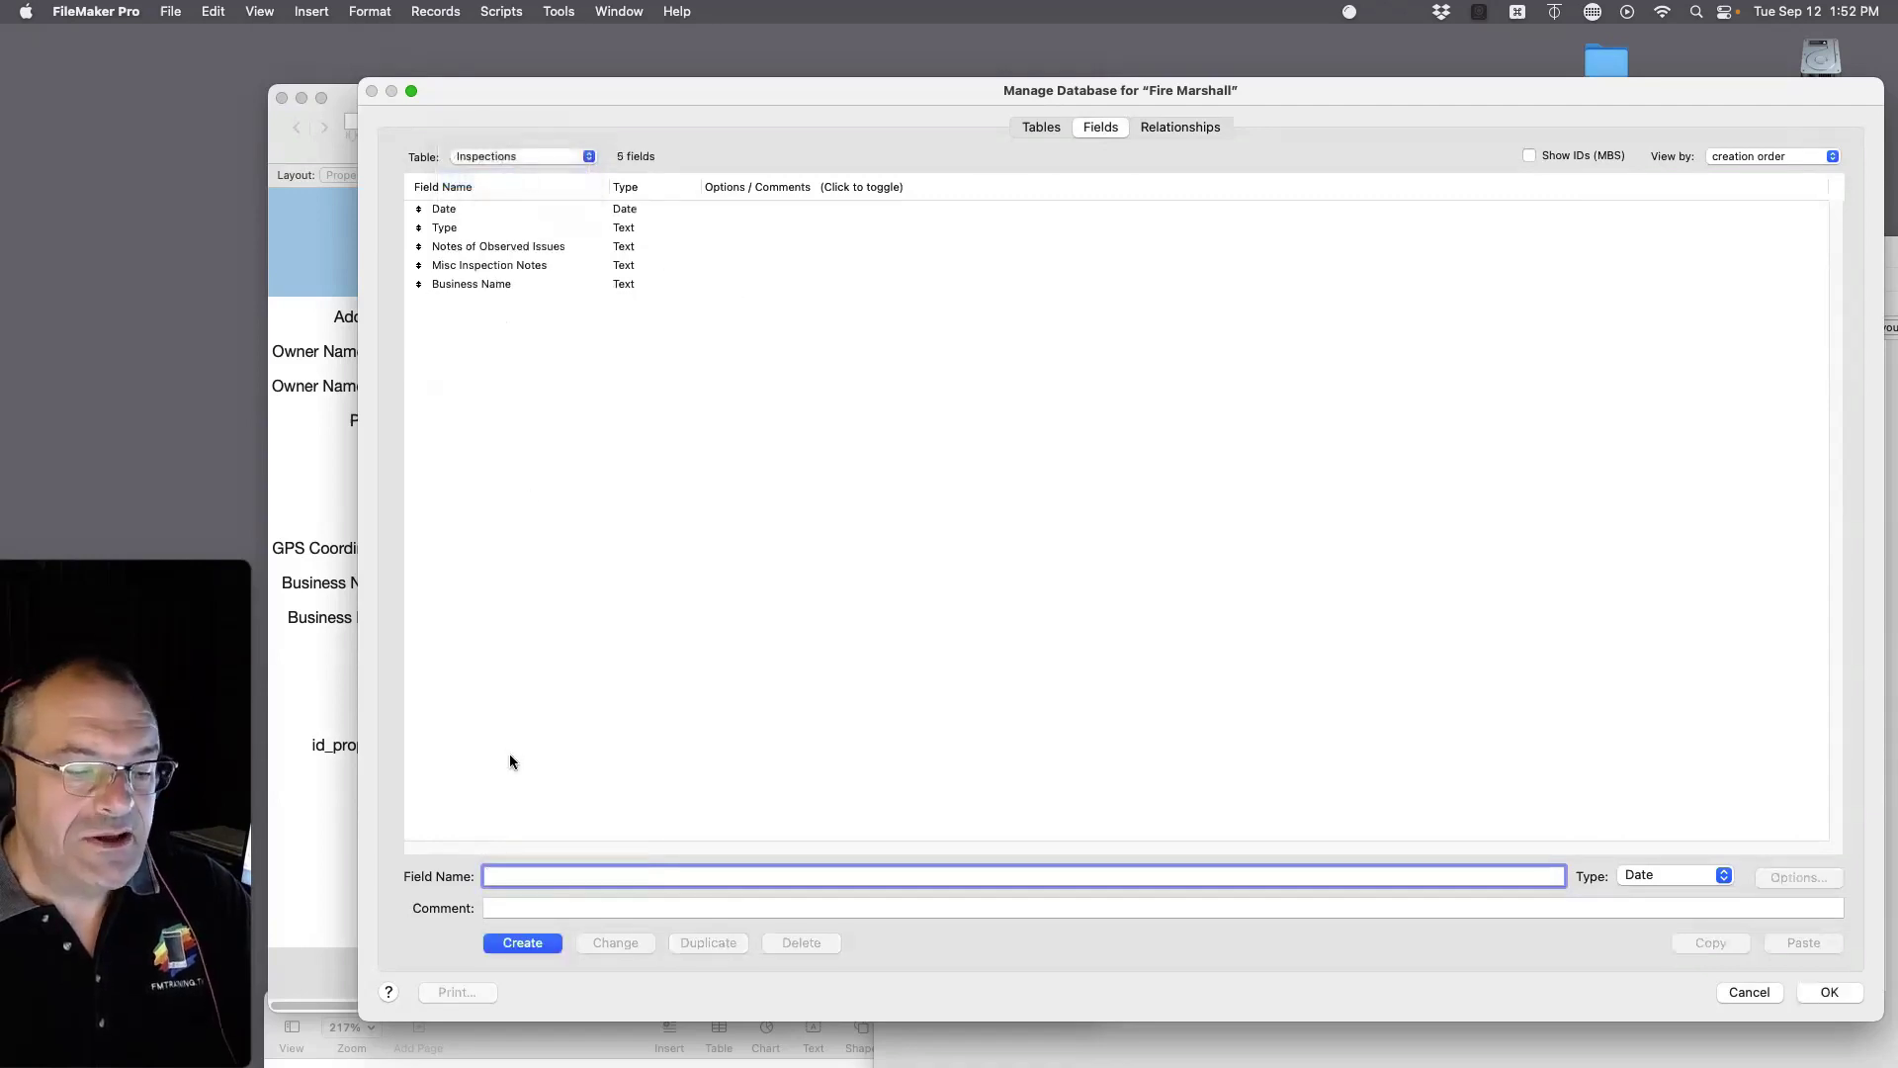
type("id_property_")
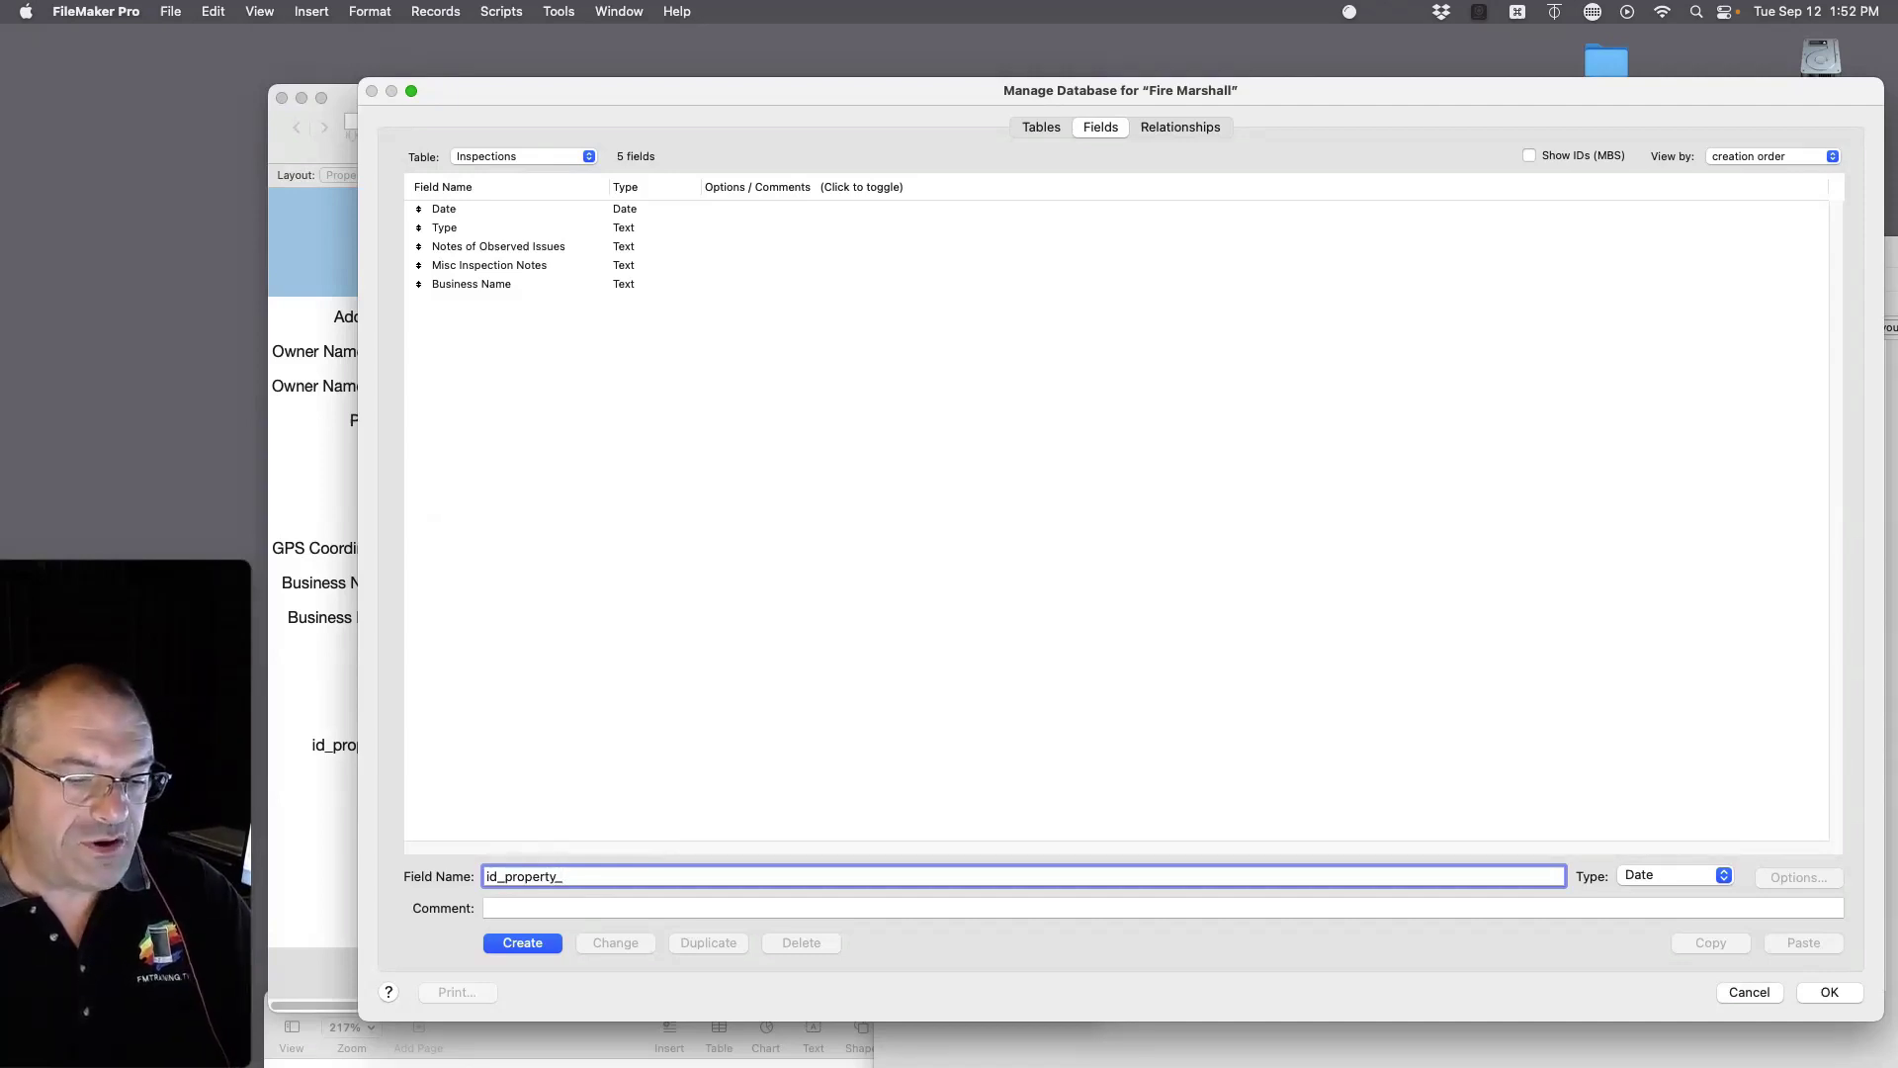
type("f")
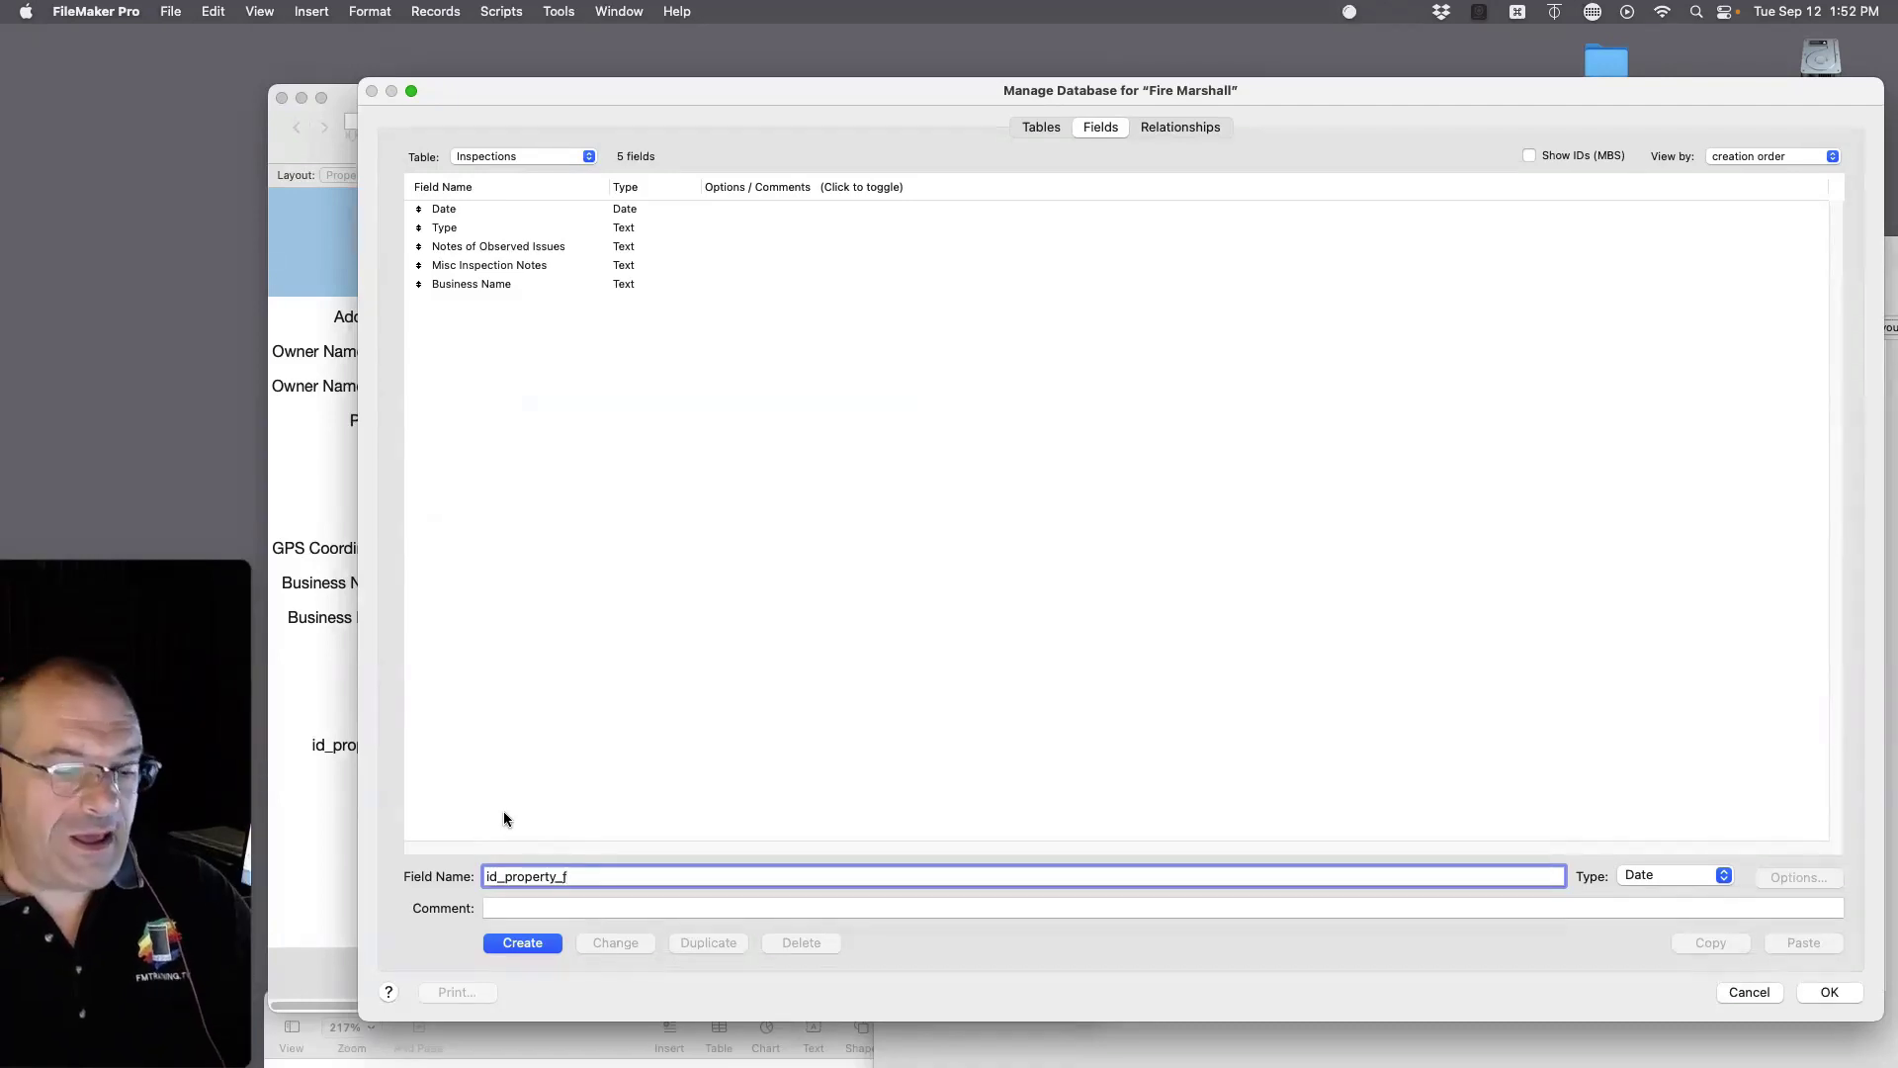
left_click(515, 943)
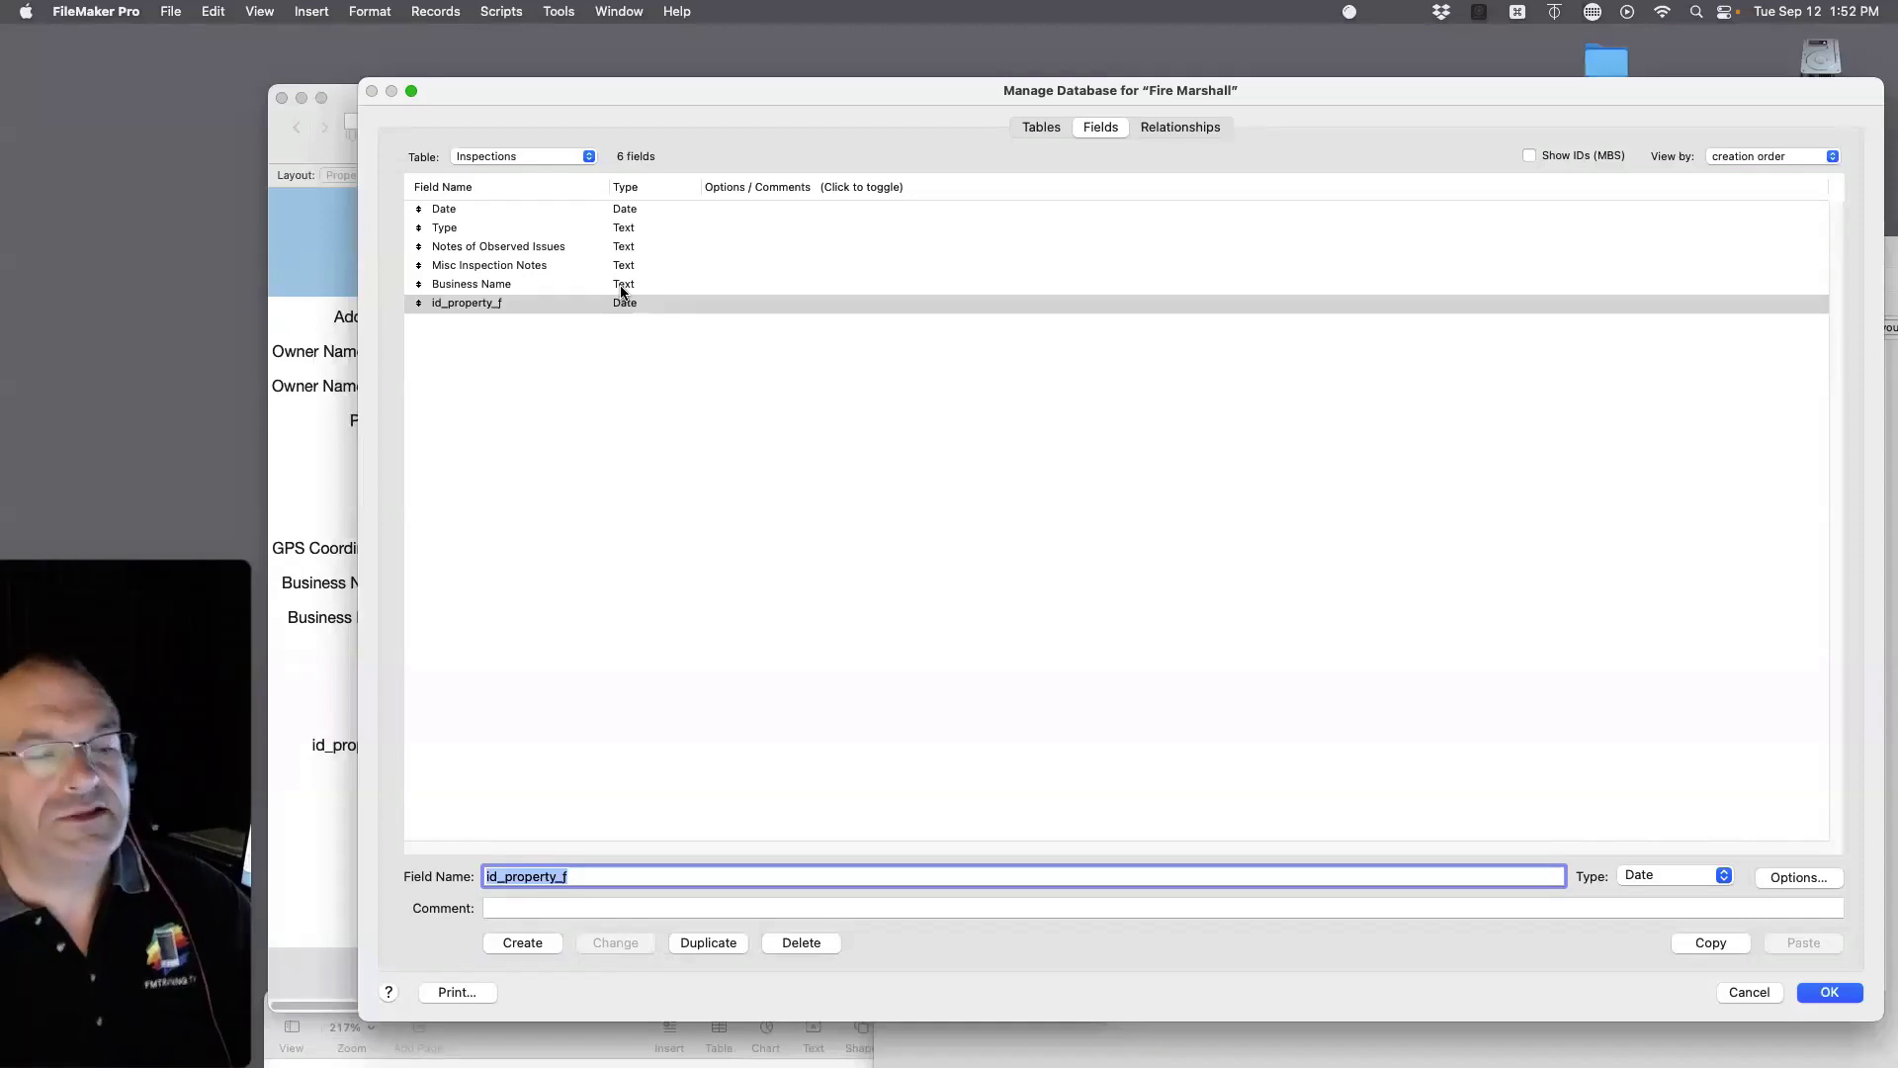
left_click(1175, 129)
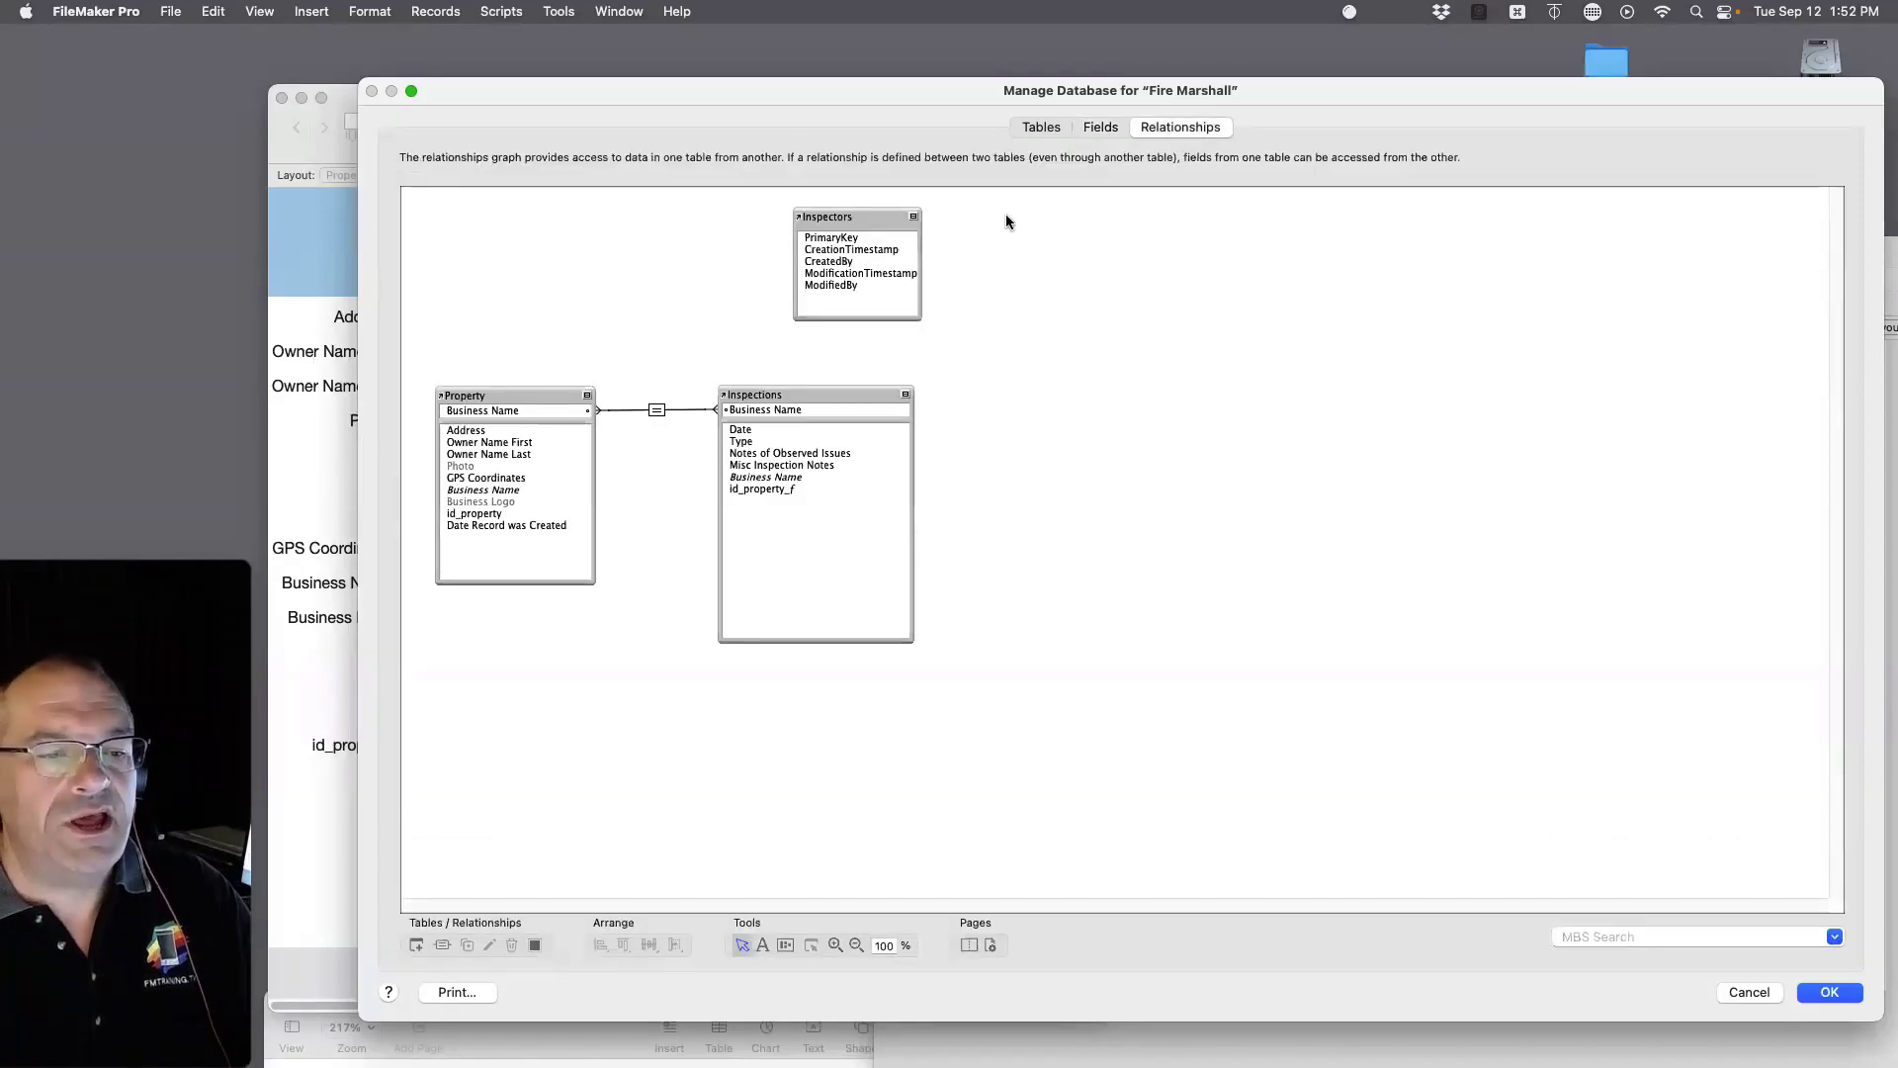
Step: Relink Property to Inspections by matching id_property to id_property_f, replacing the Business Name match
left_click(656, 412)
double_click(656, 411)
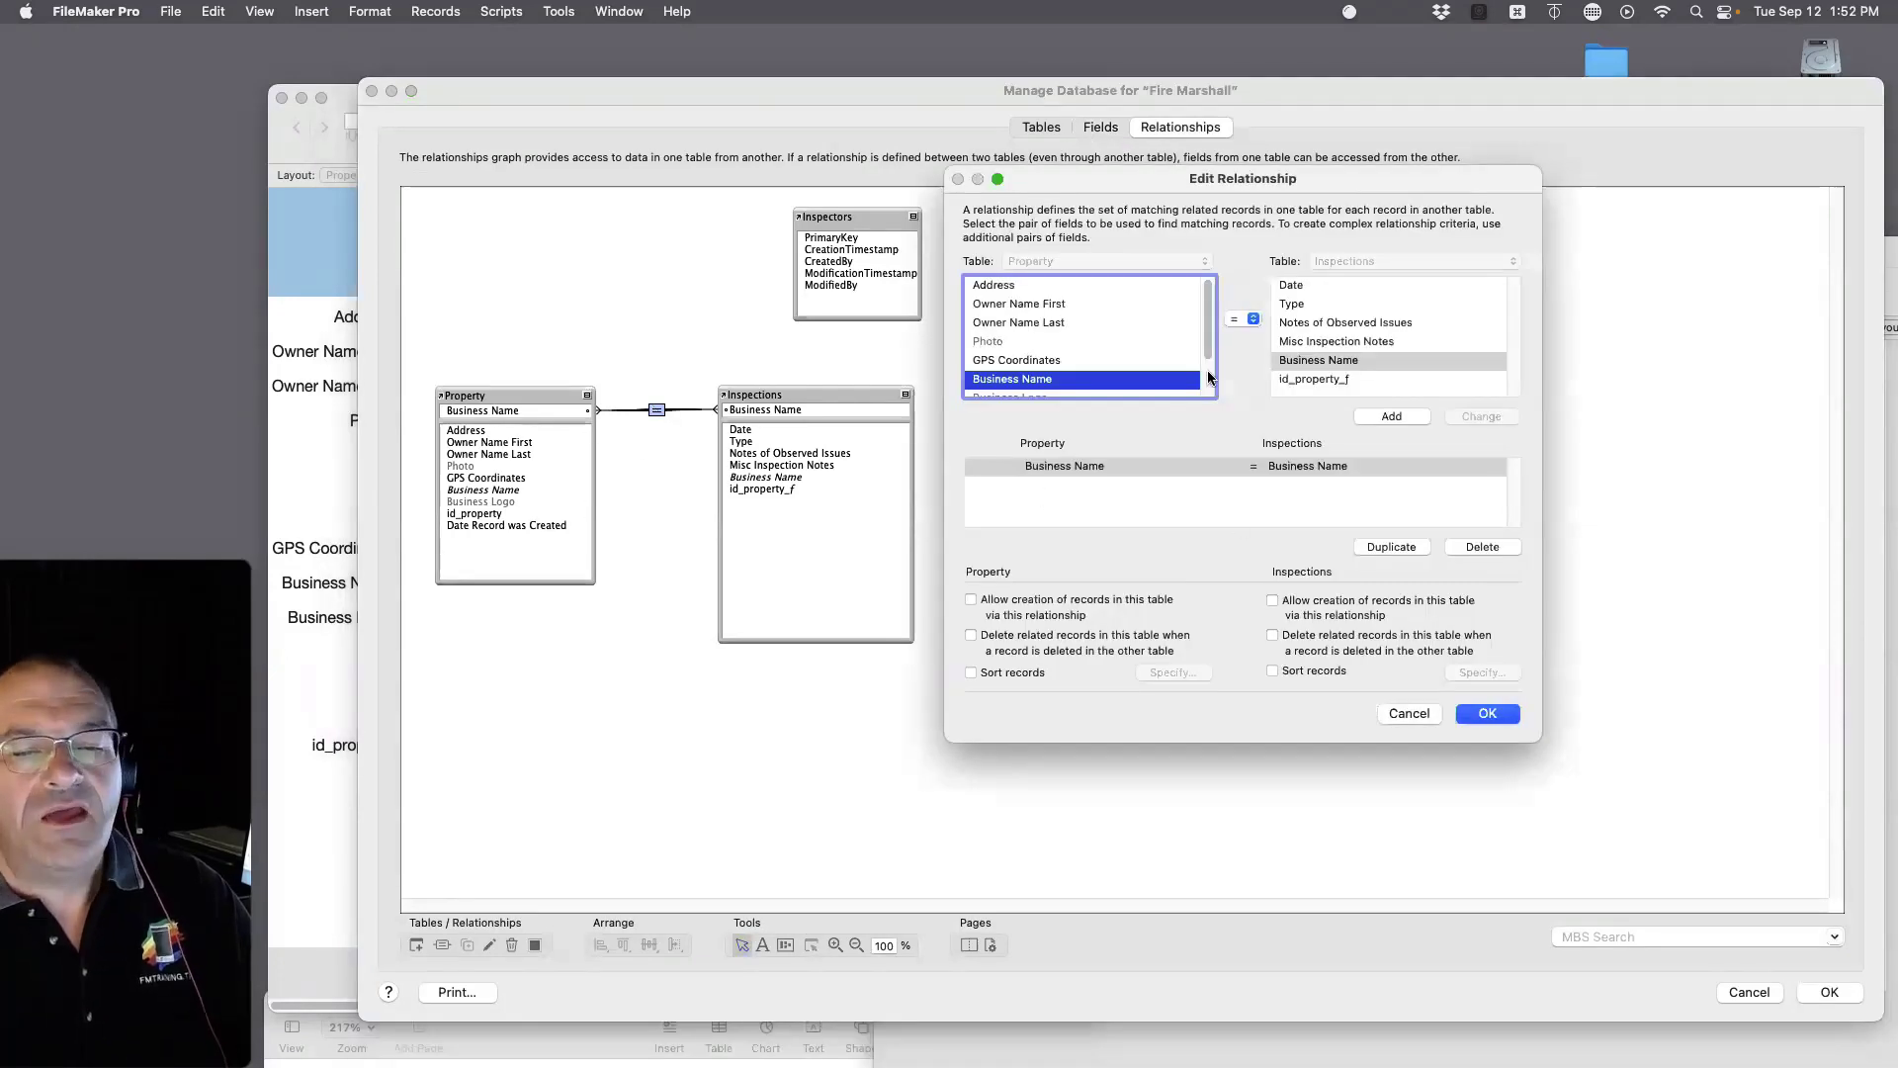
scroll(1021, 371, "down", 1)
scroll(1020, 371, "down", 2)
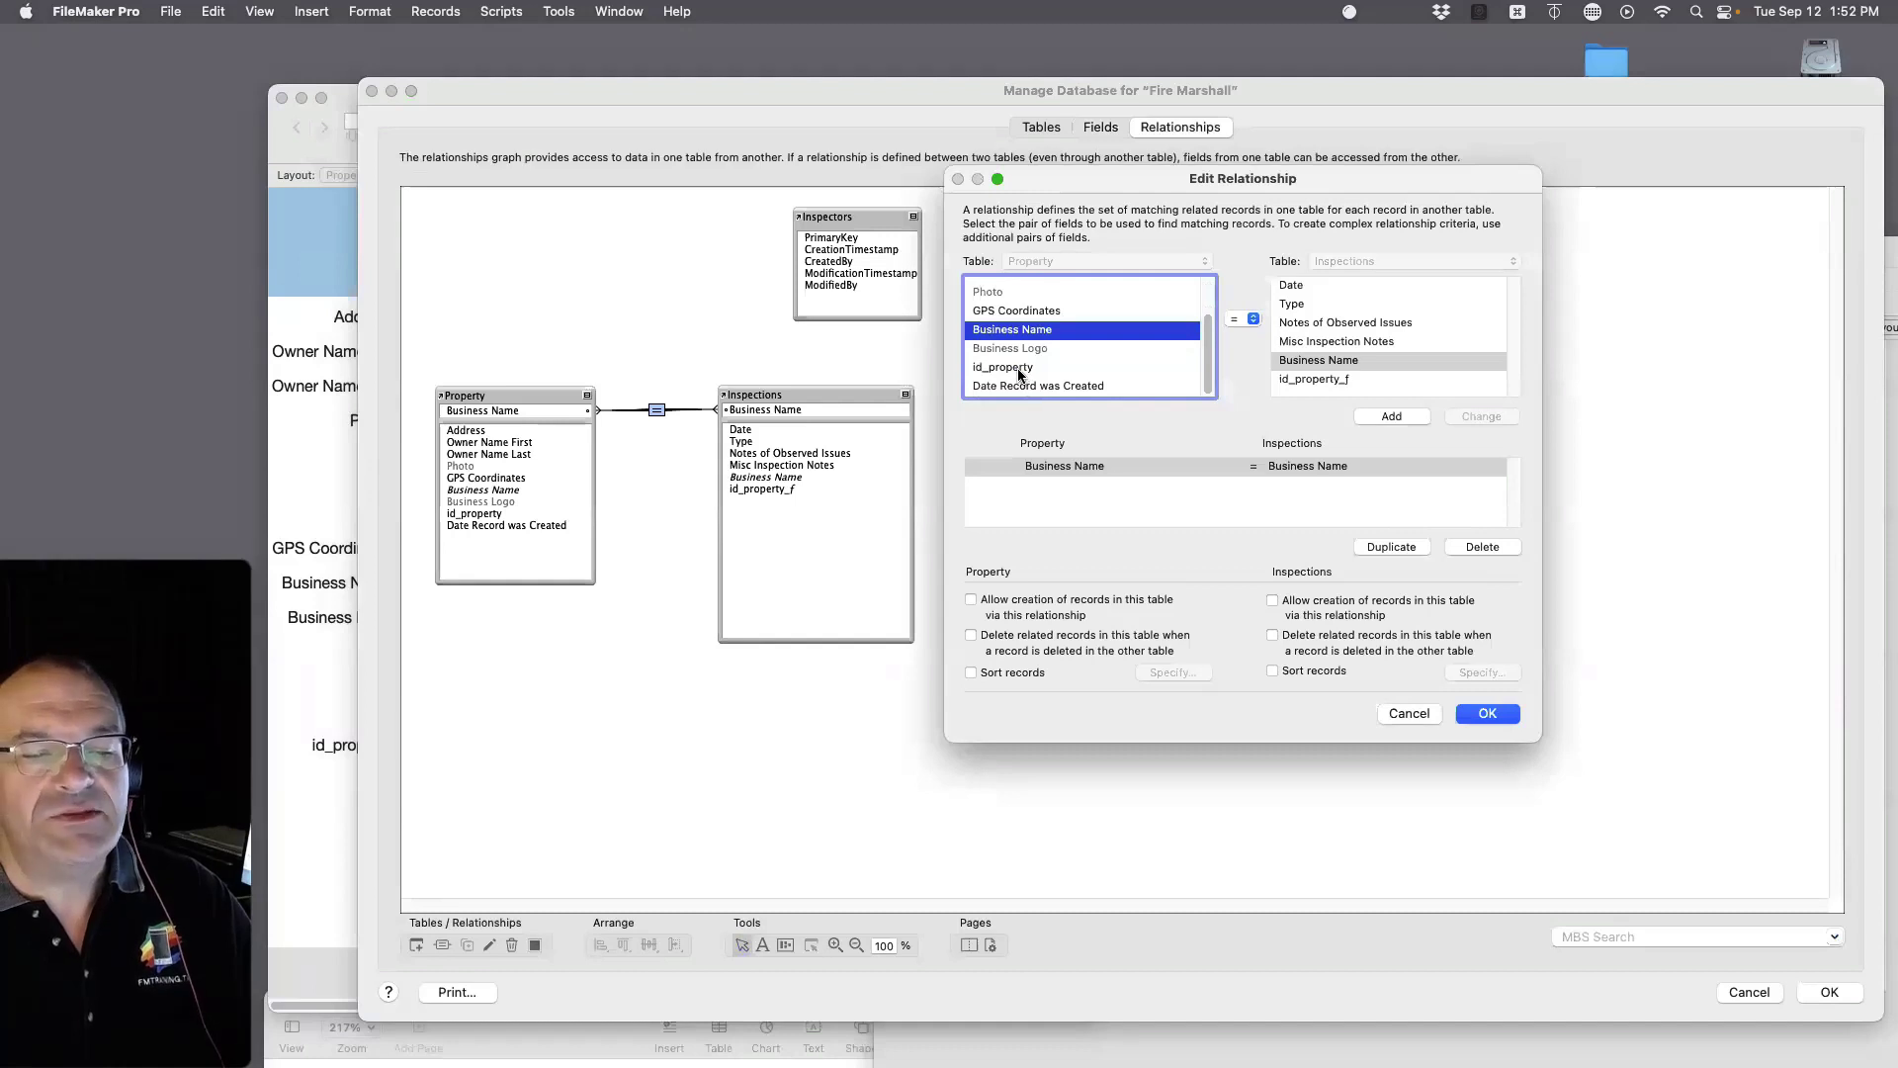
left_click(1017, 367)
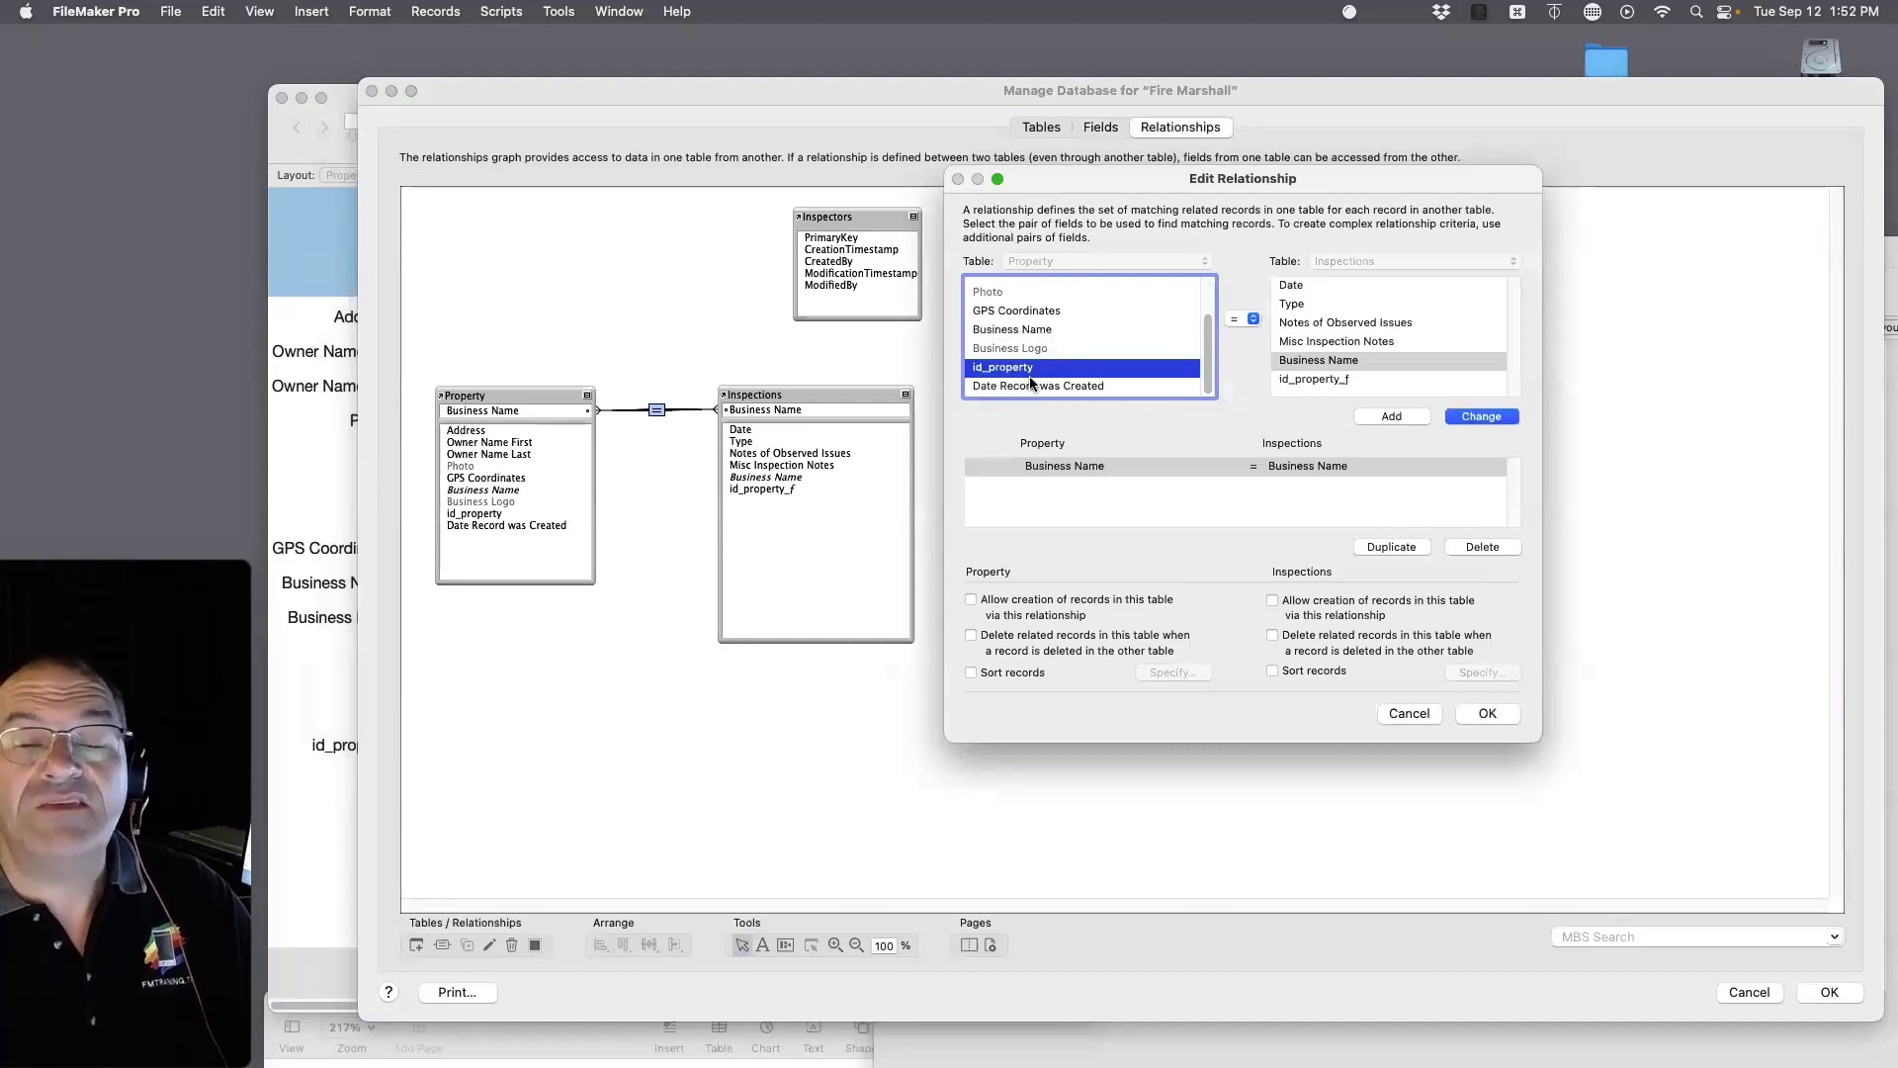
left_click(1328, 377)
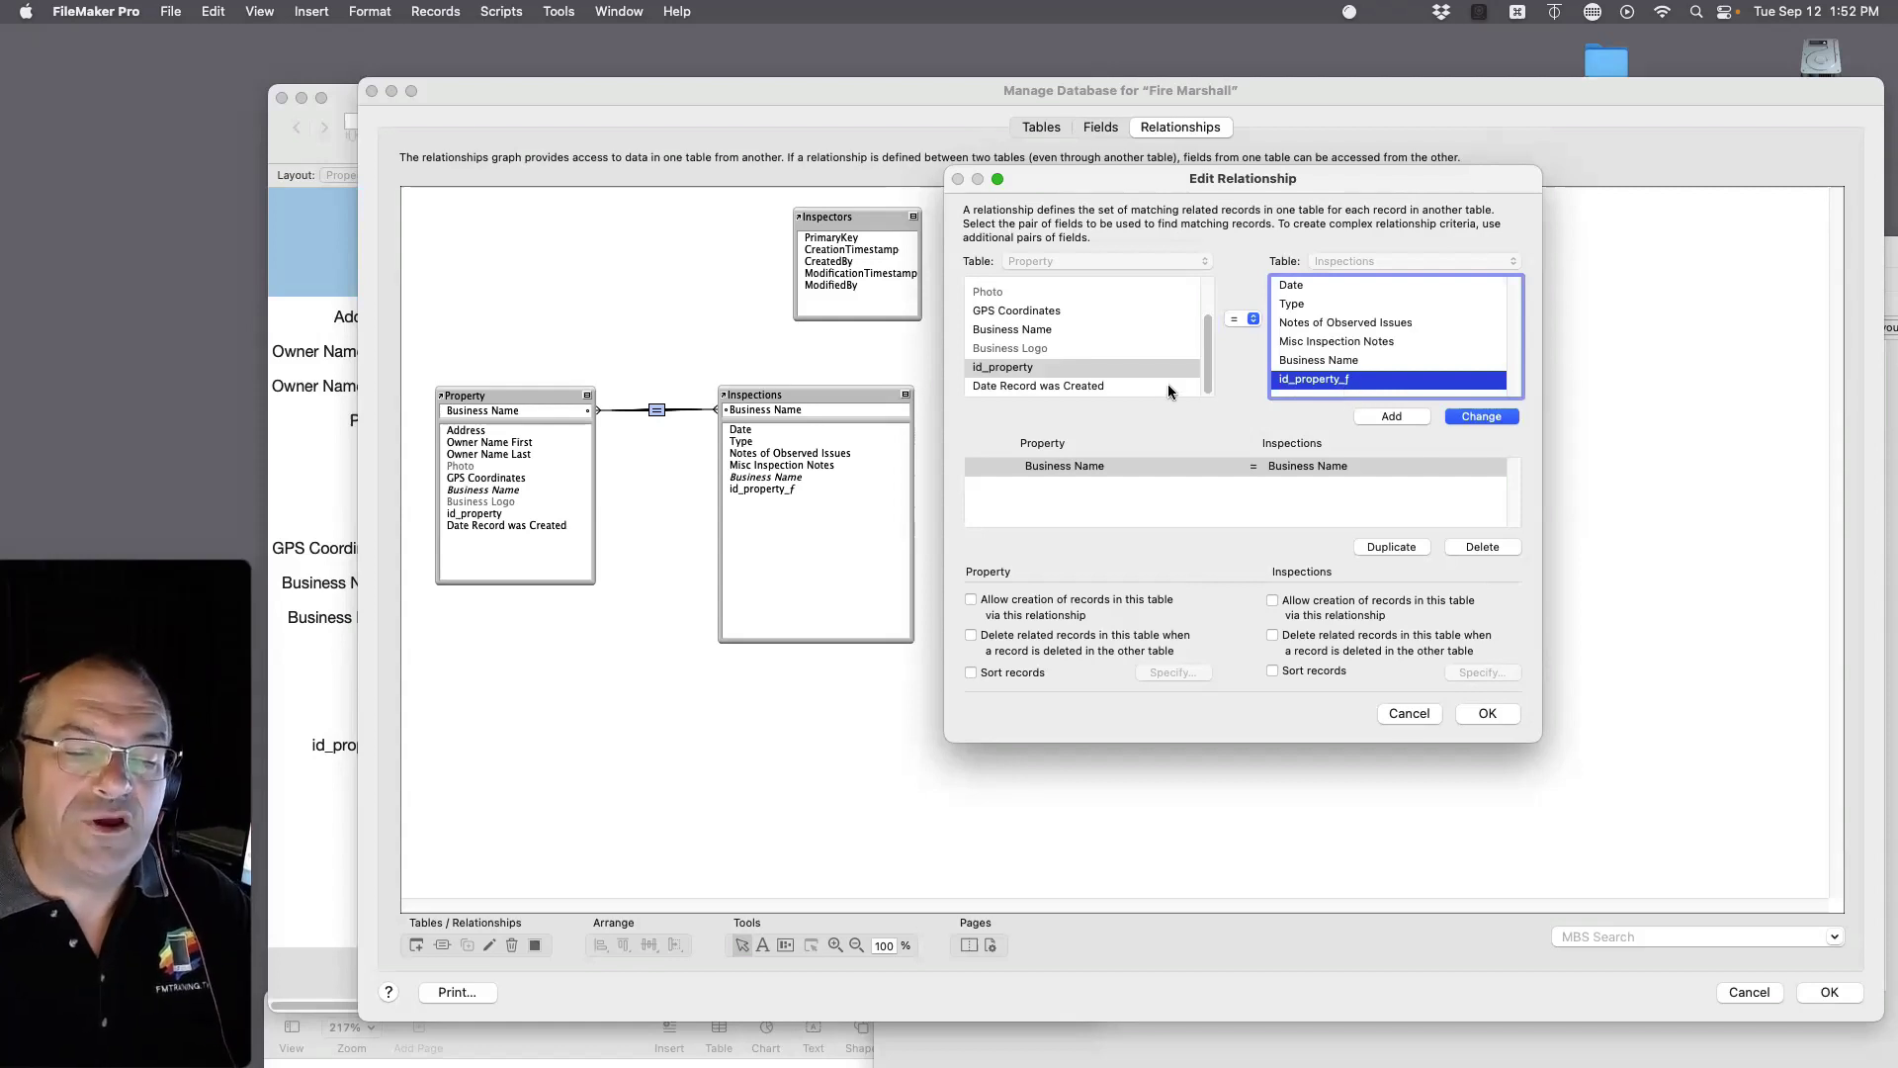
left_click(1482, 416)
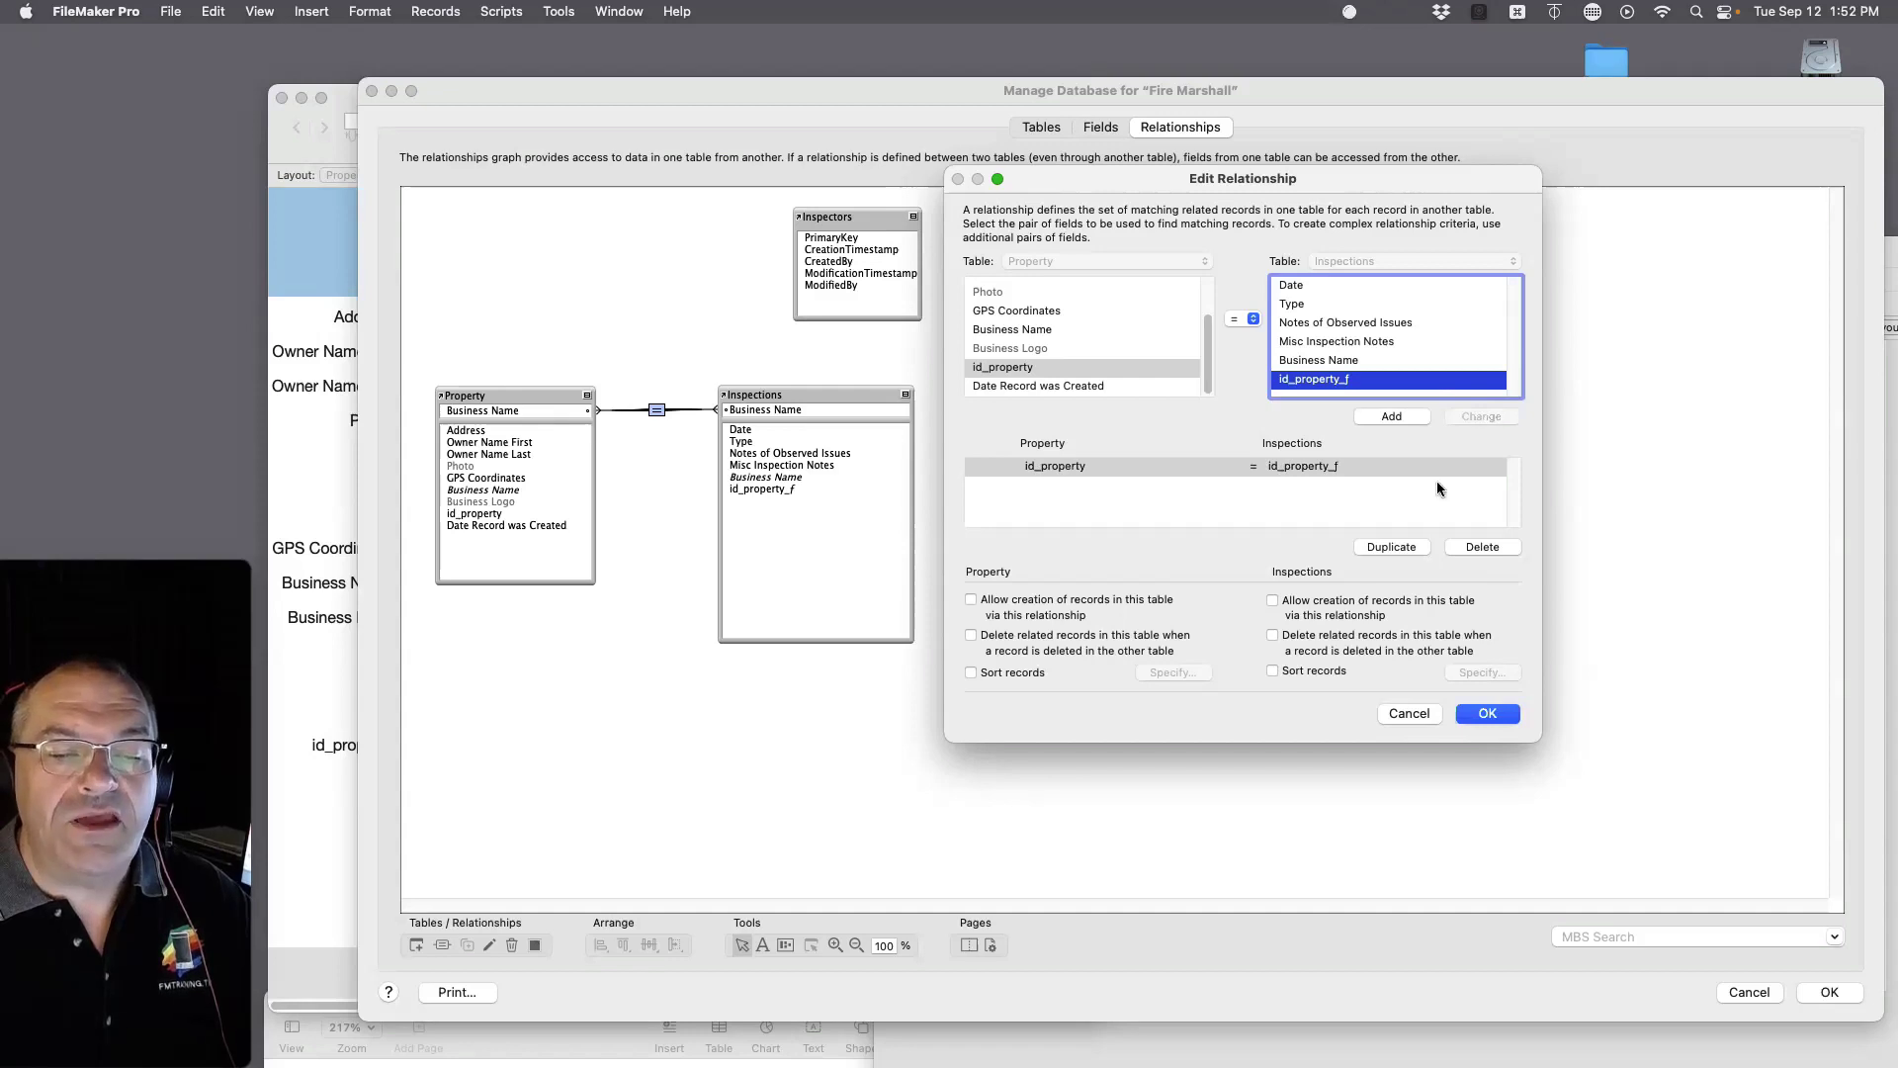
left_click(1488, 714)
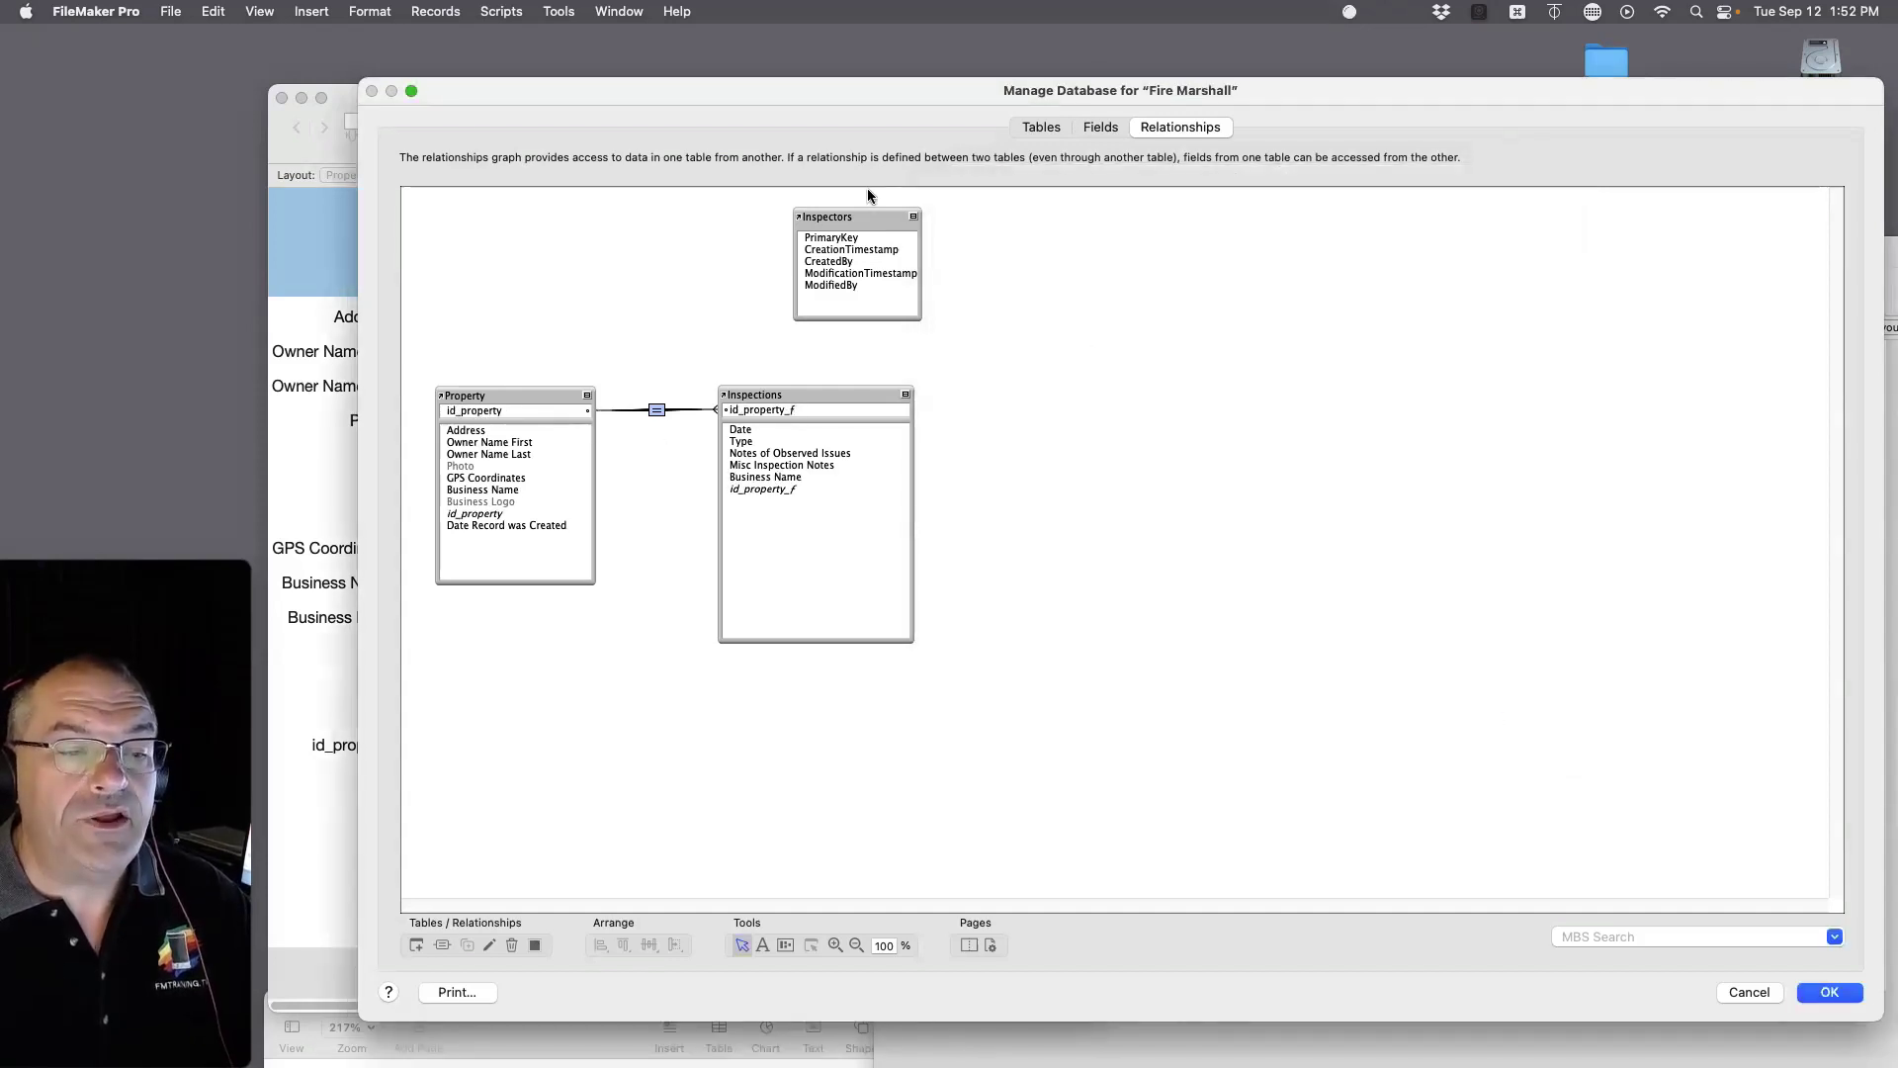
Step: Rename the Property table's id_property field to id_property_p by appending _p
left_click(1097, 127)
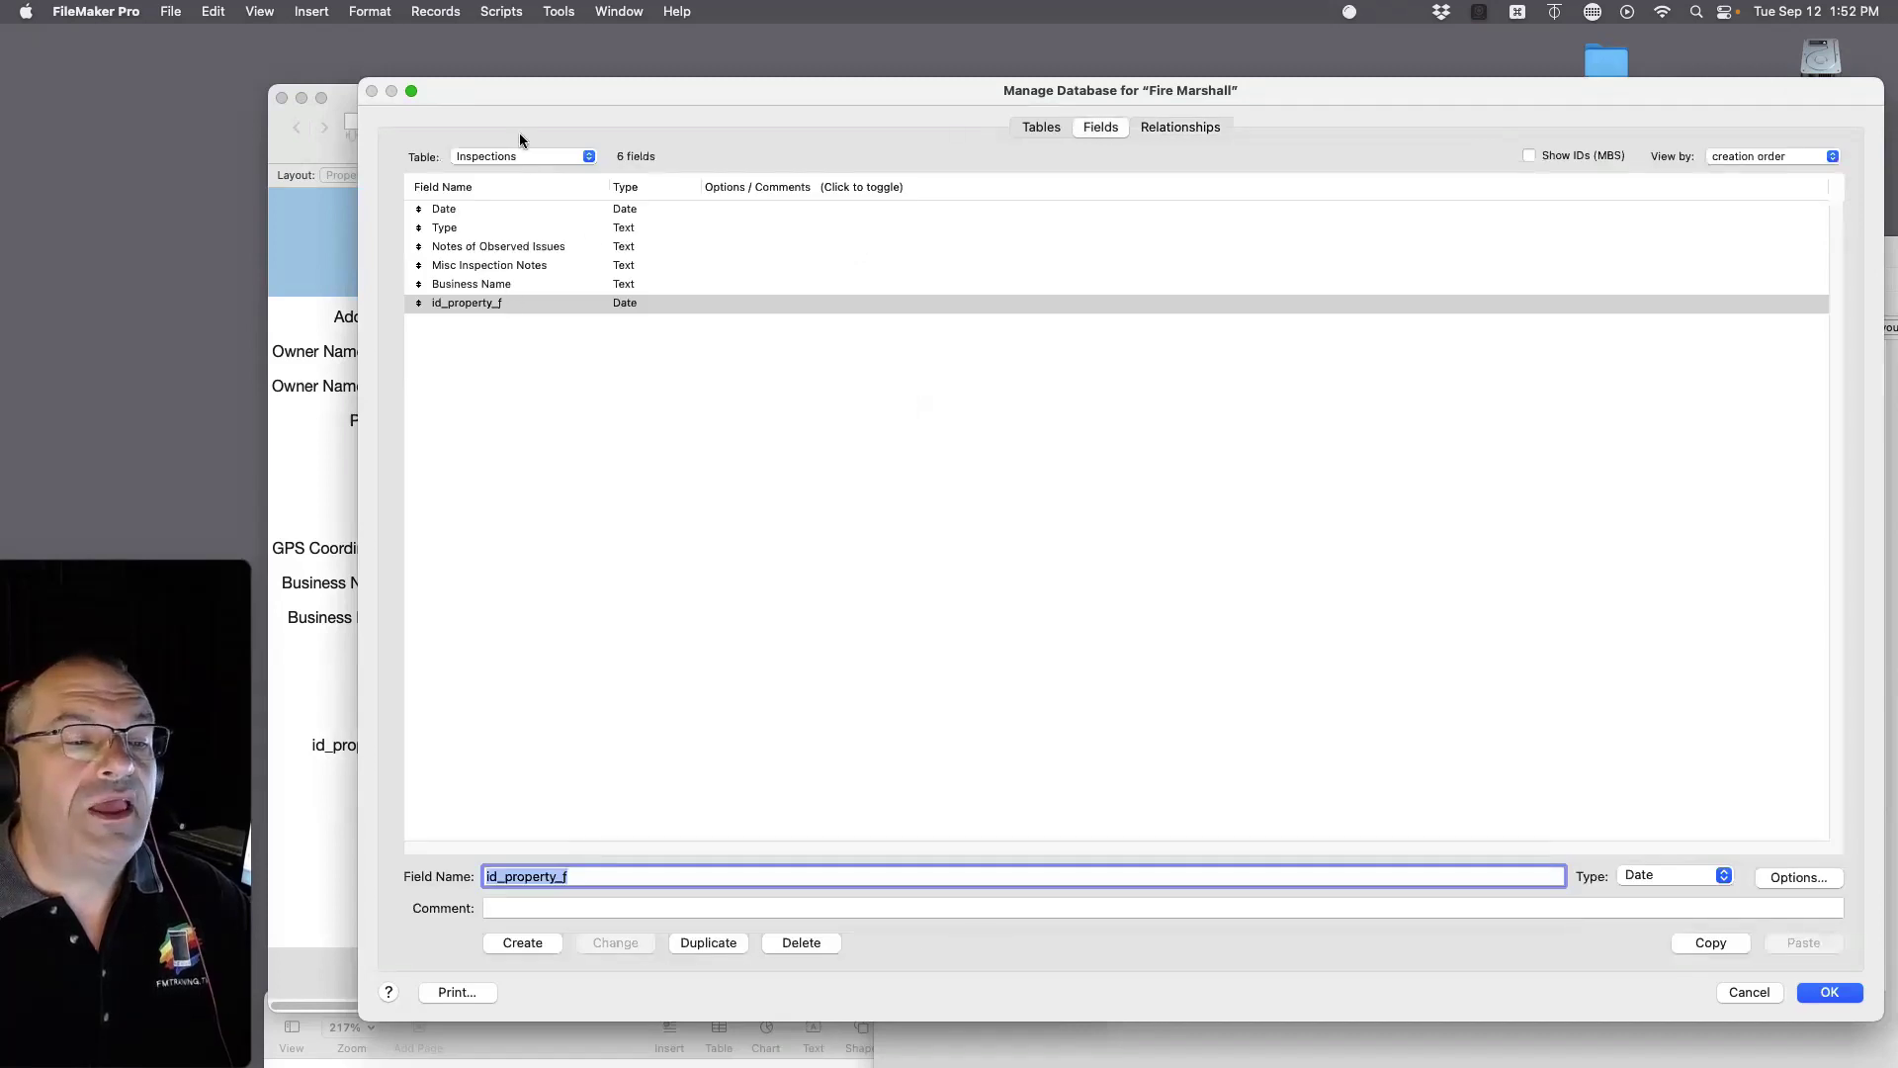
left_click(508, 156)
left_click(485, 131)
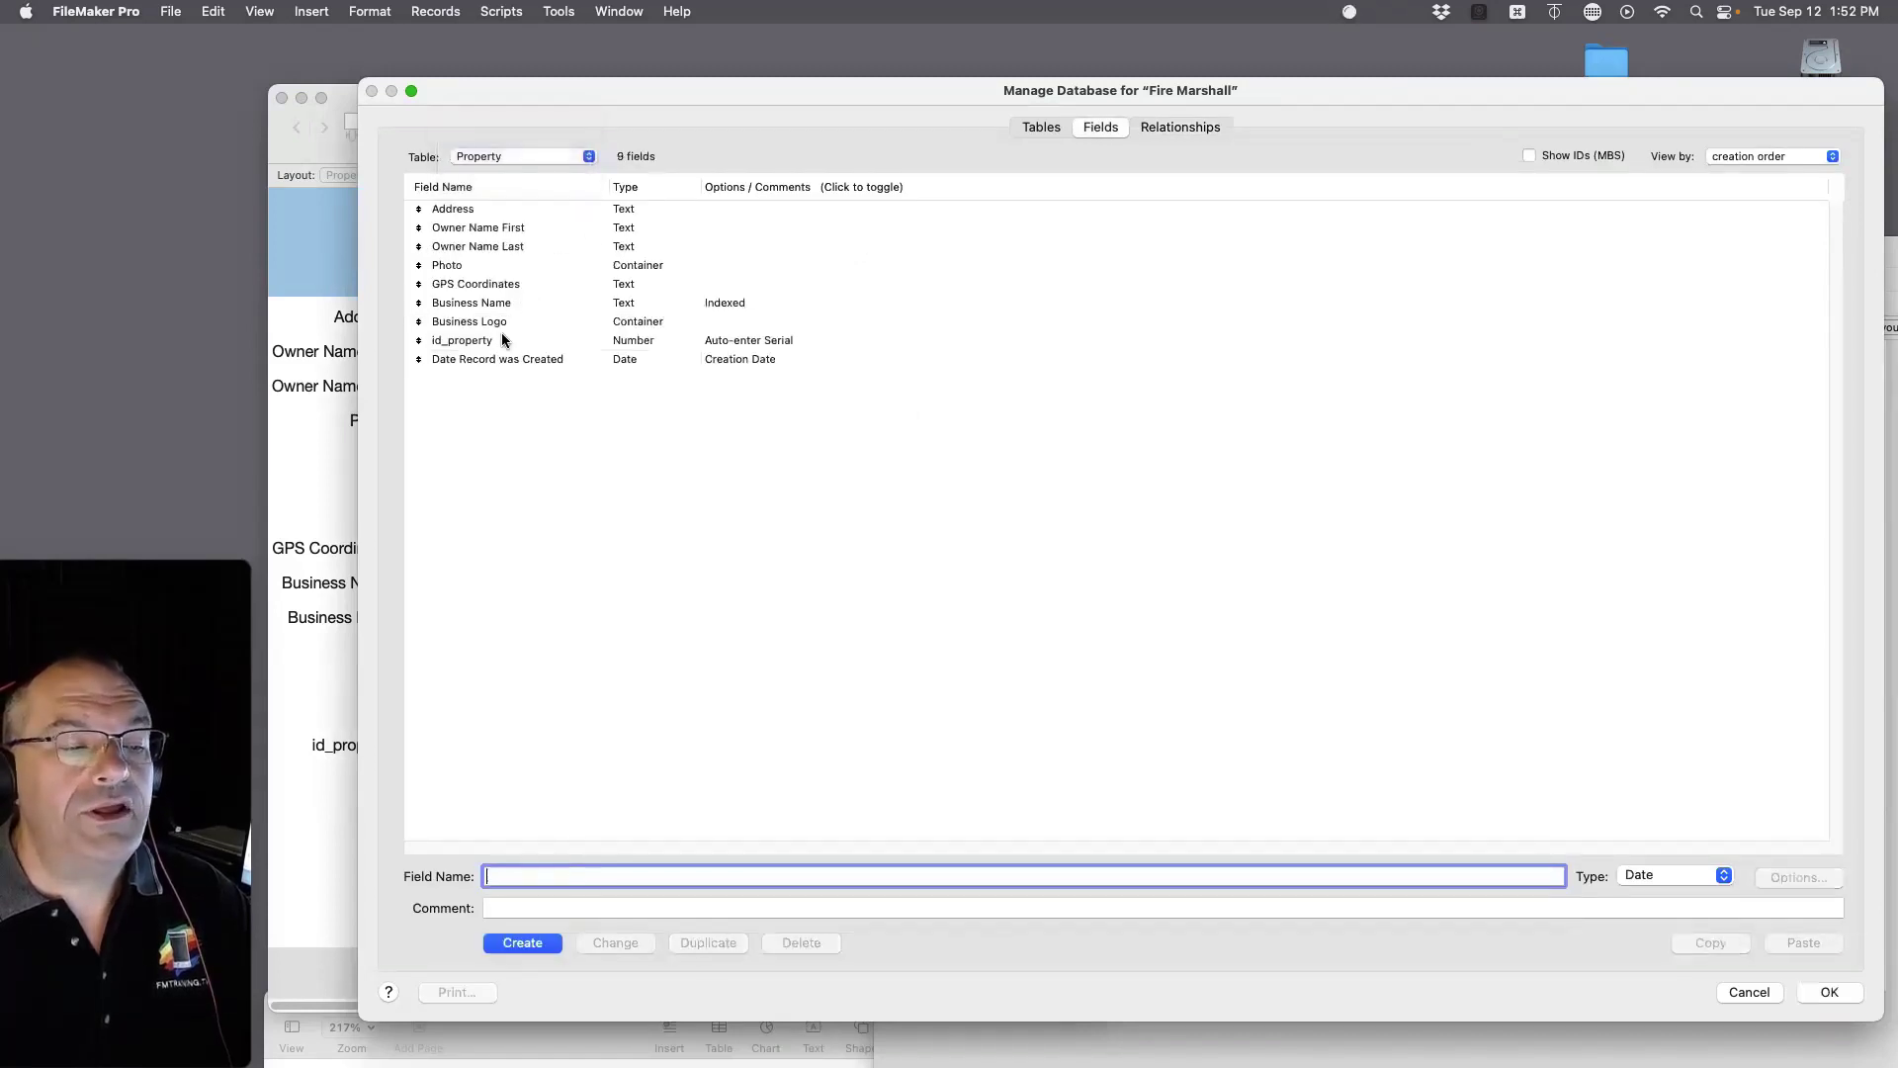
left_click(471, 346)
left_click(580, 880)
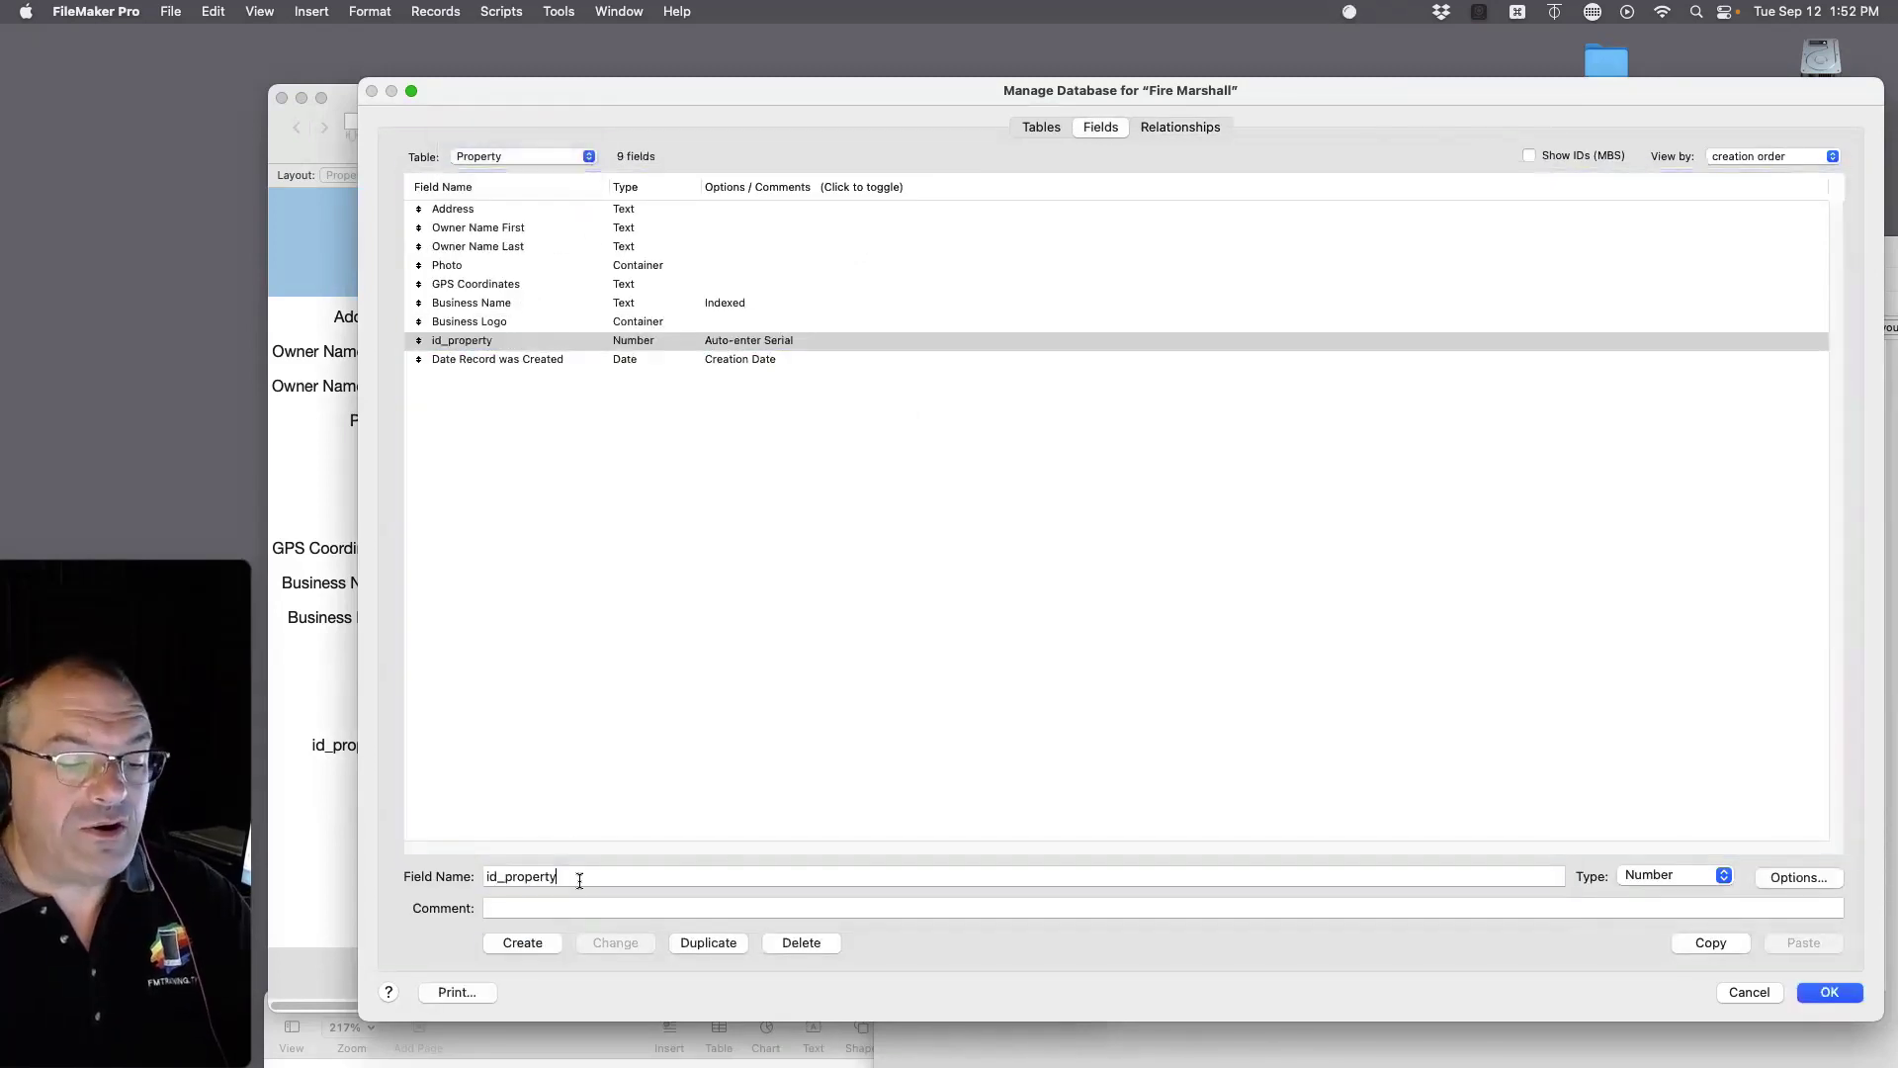
type("_p")
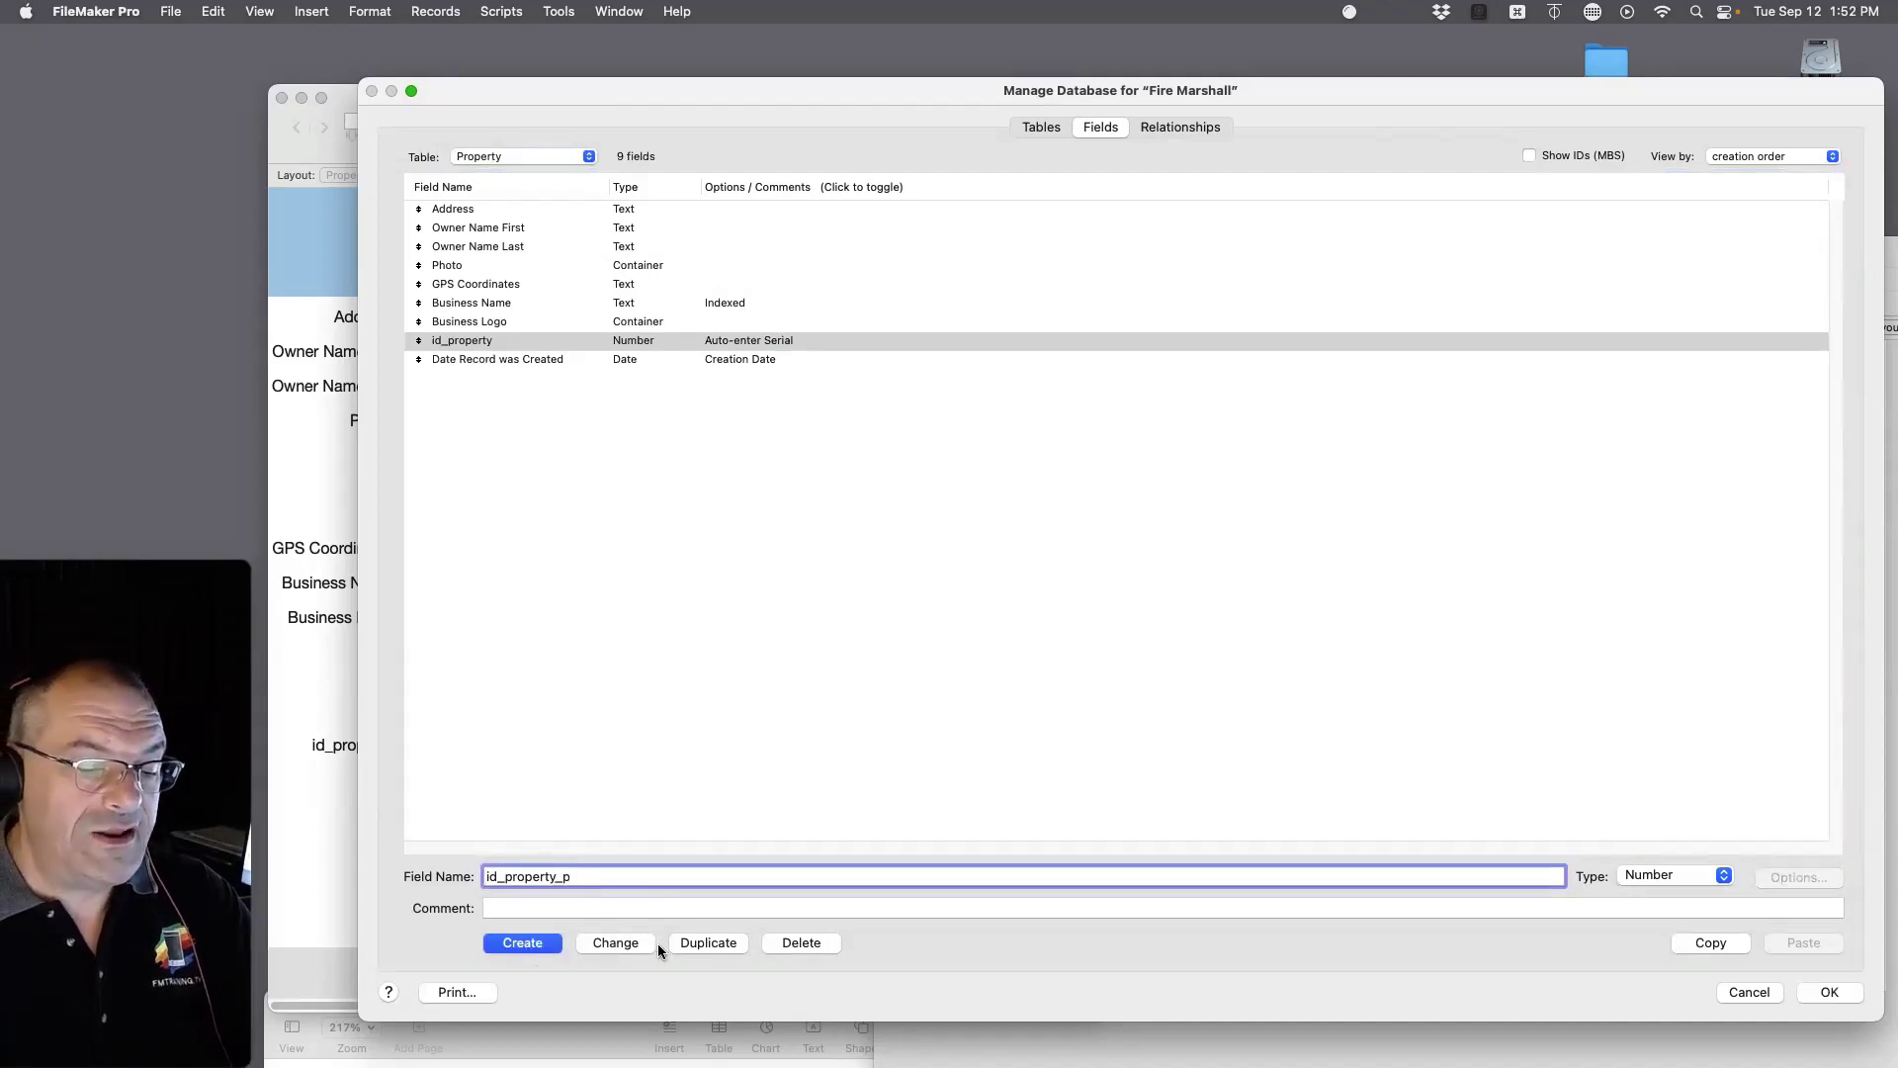
left_click(631, 944)
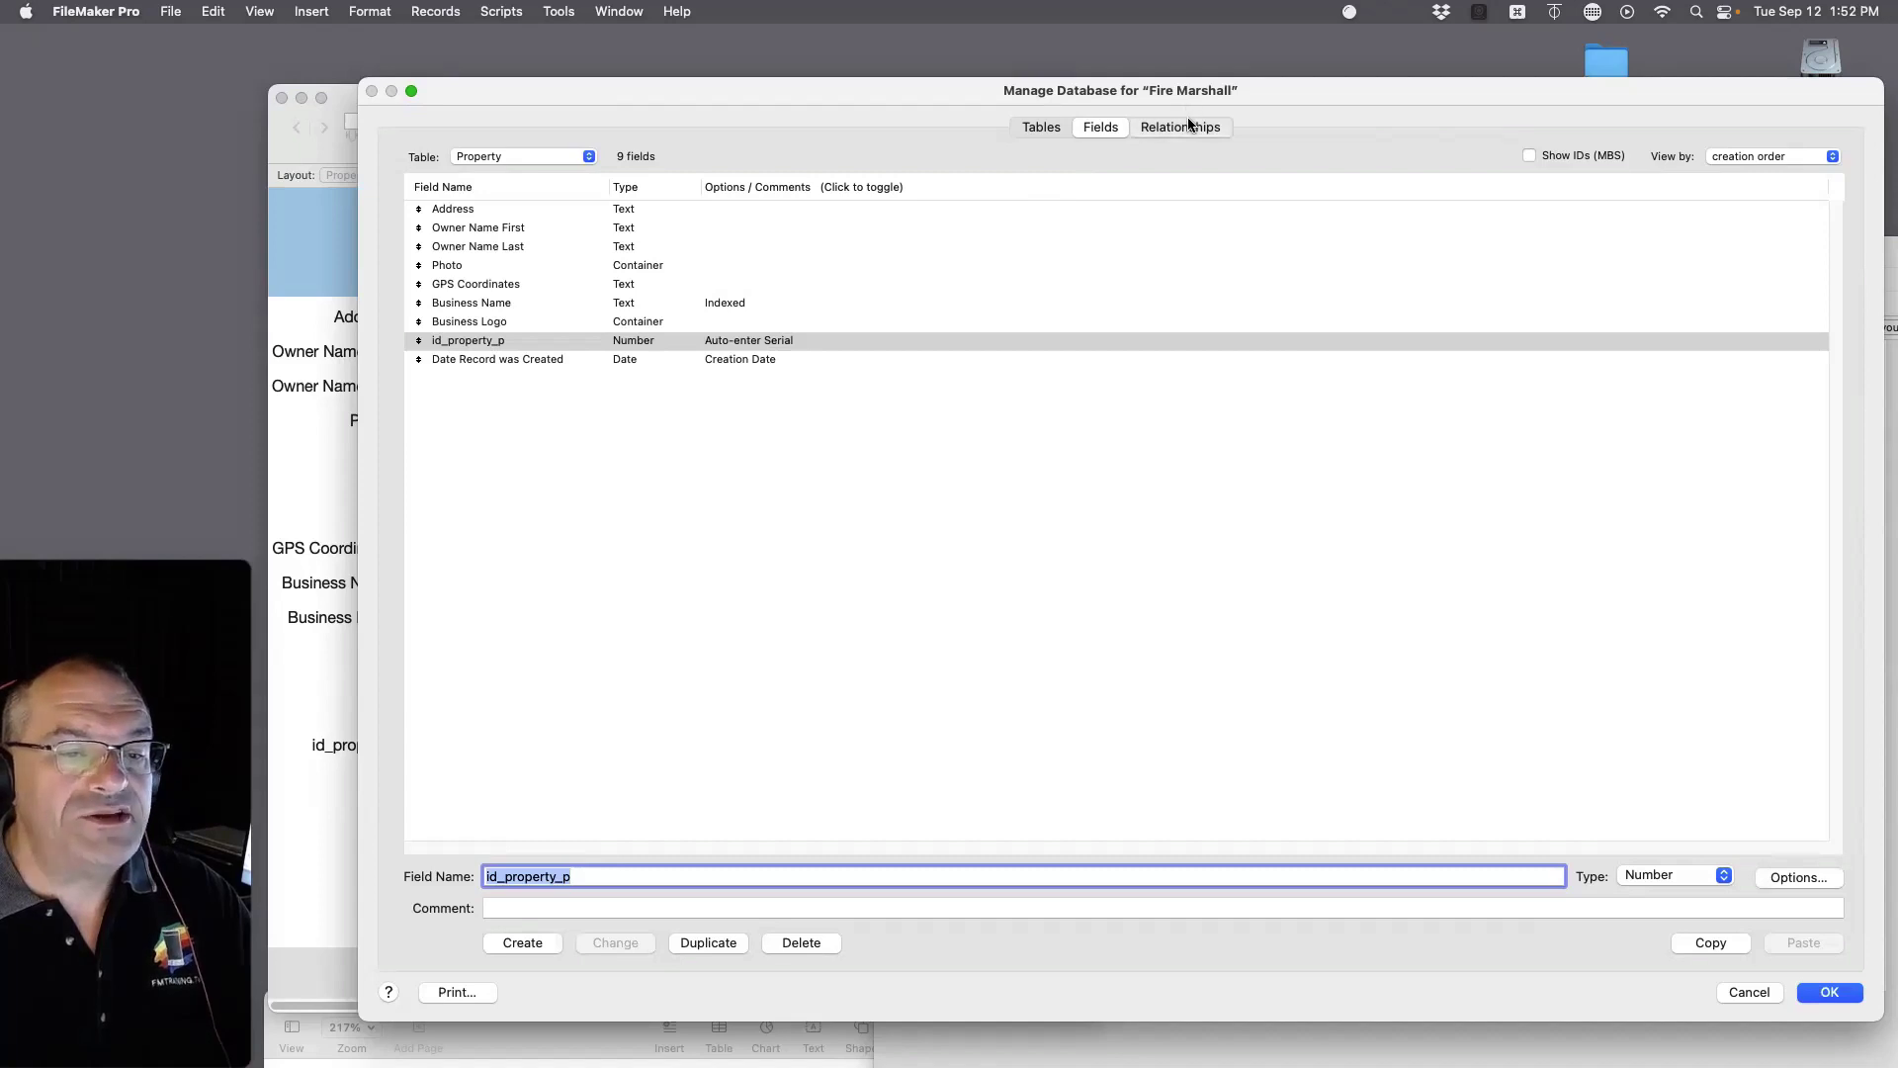
left_click(1190, 126)
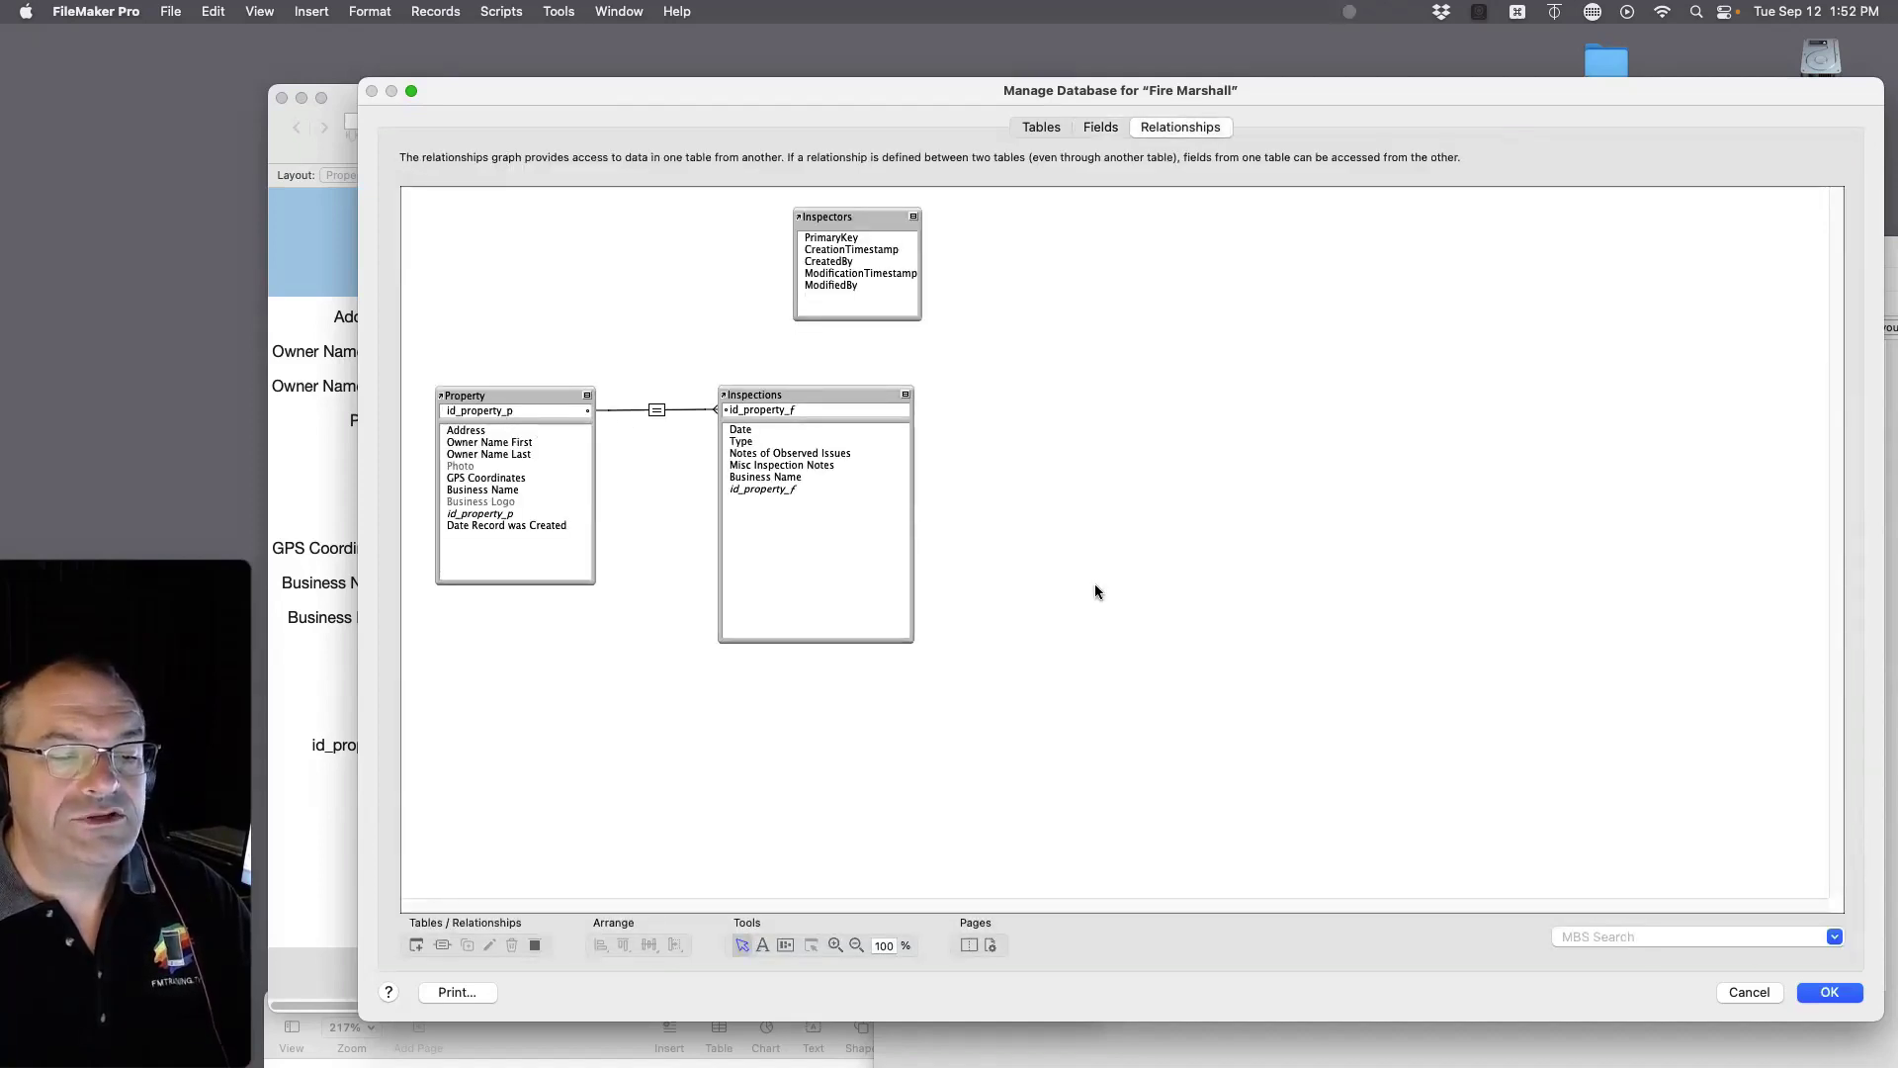
Step: Save the database changes and shift the id_property_p and Date Record fields right on the Property layout
left_click(1831, 992)
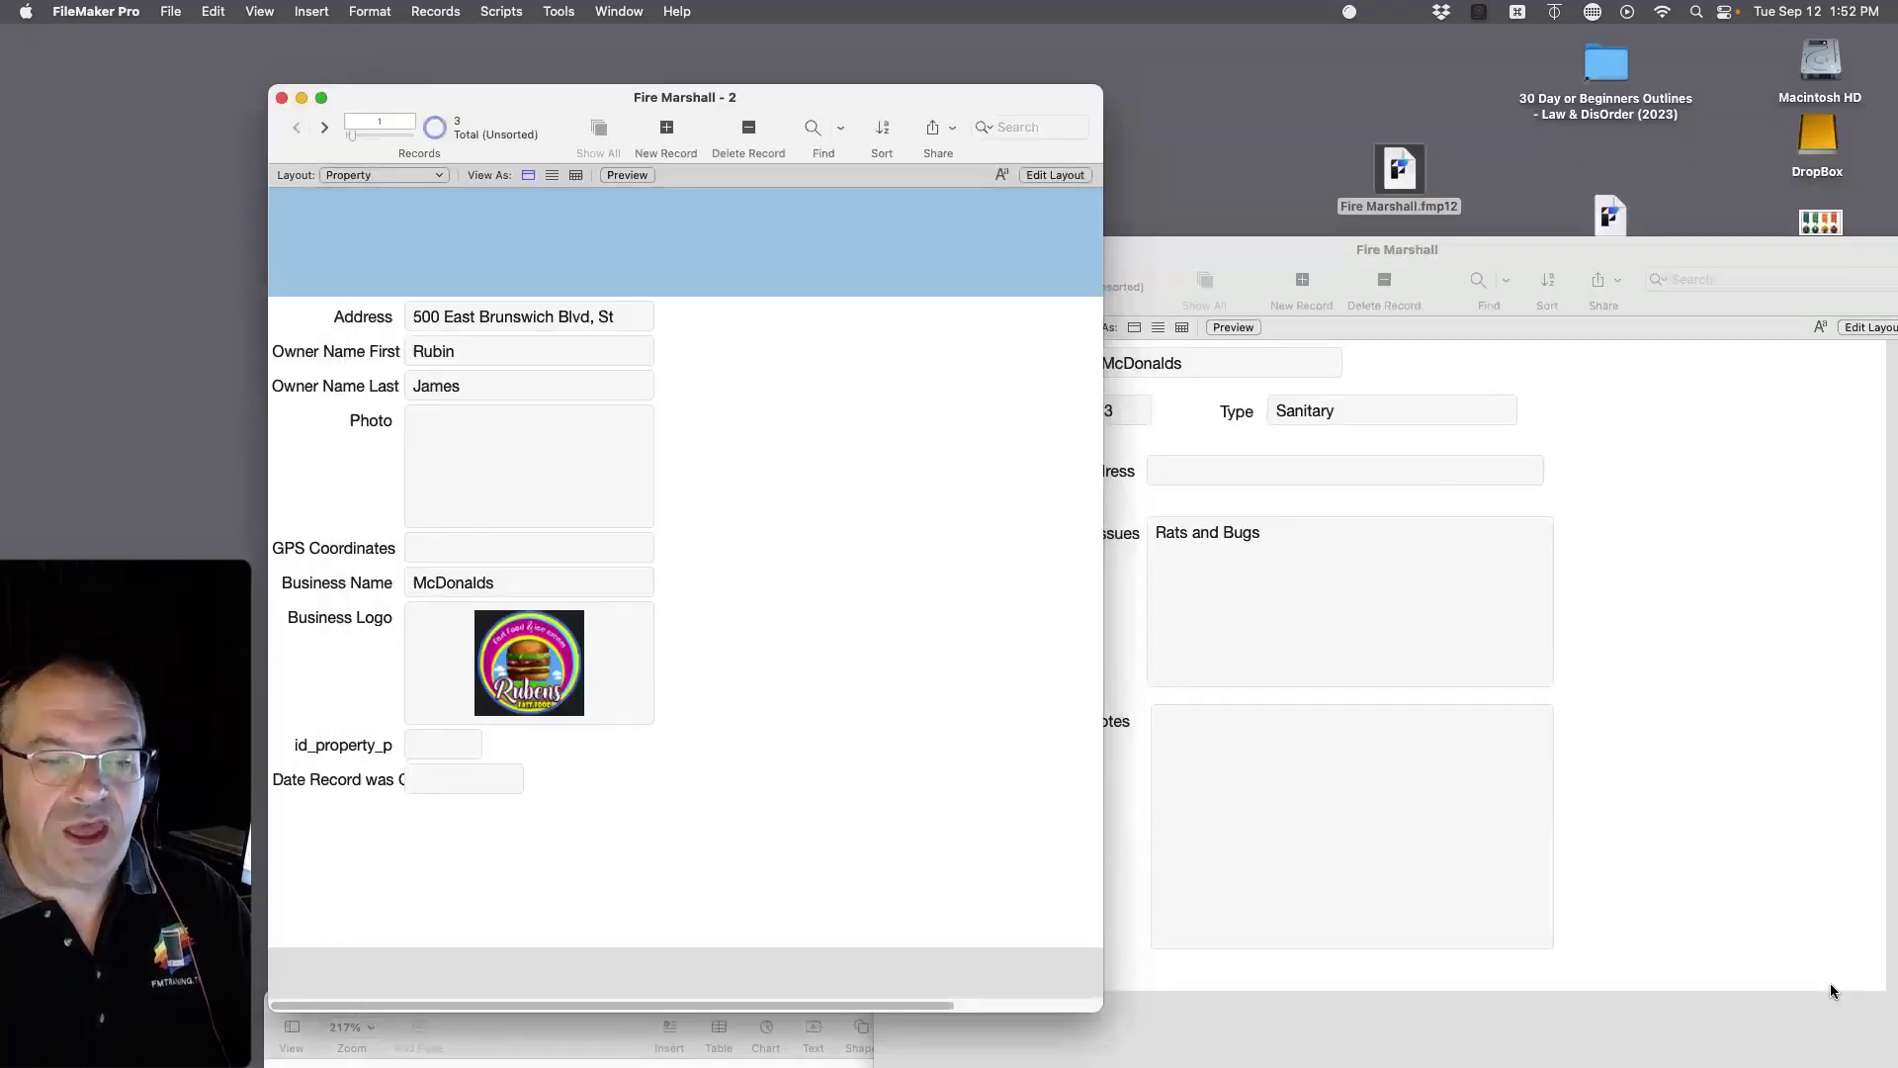
left_click(1678, 684)
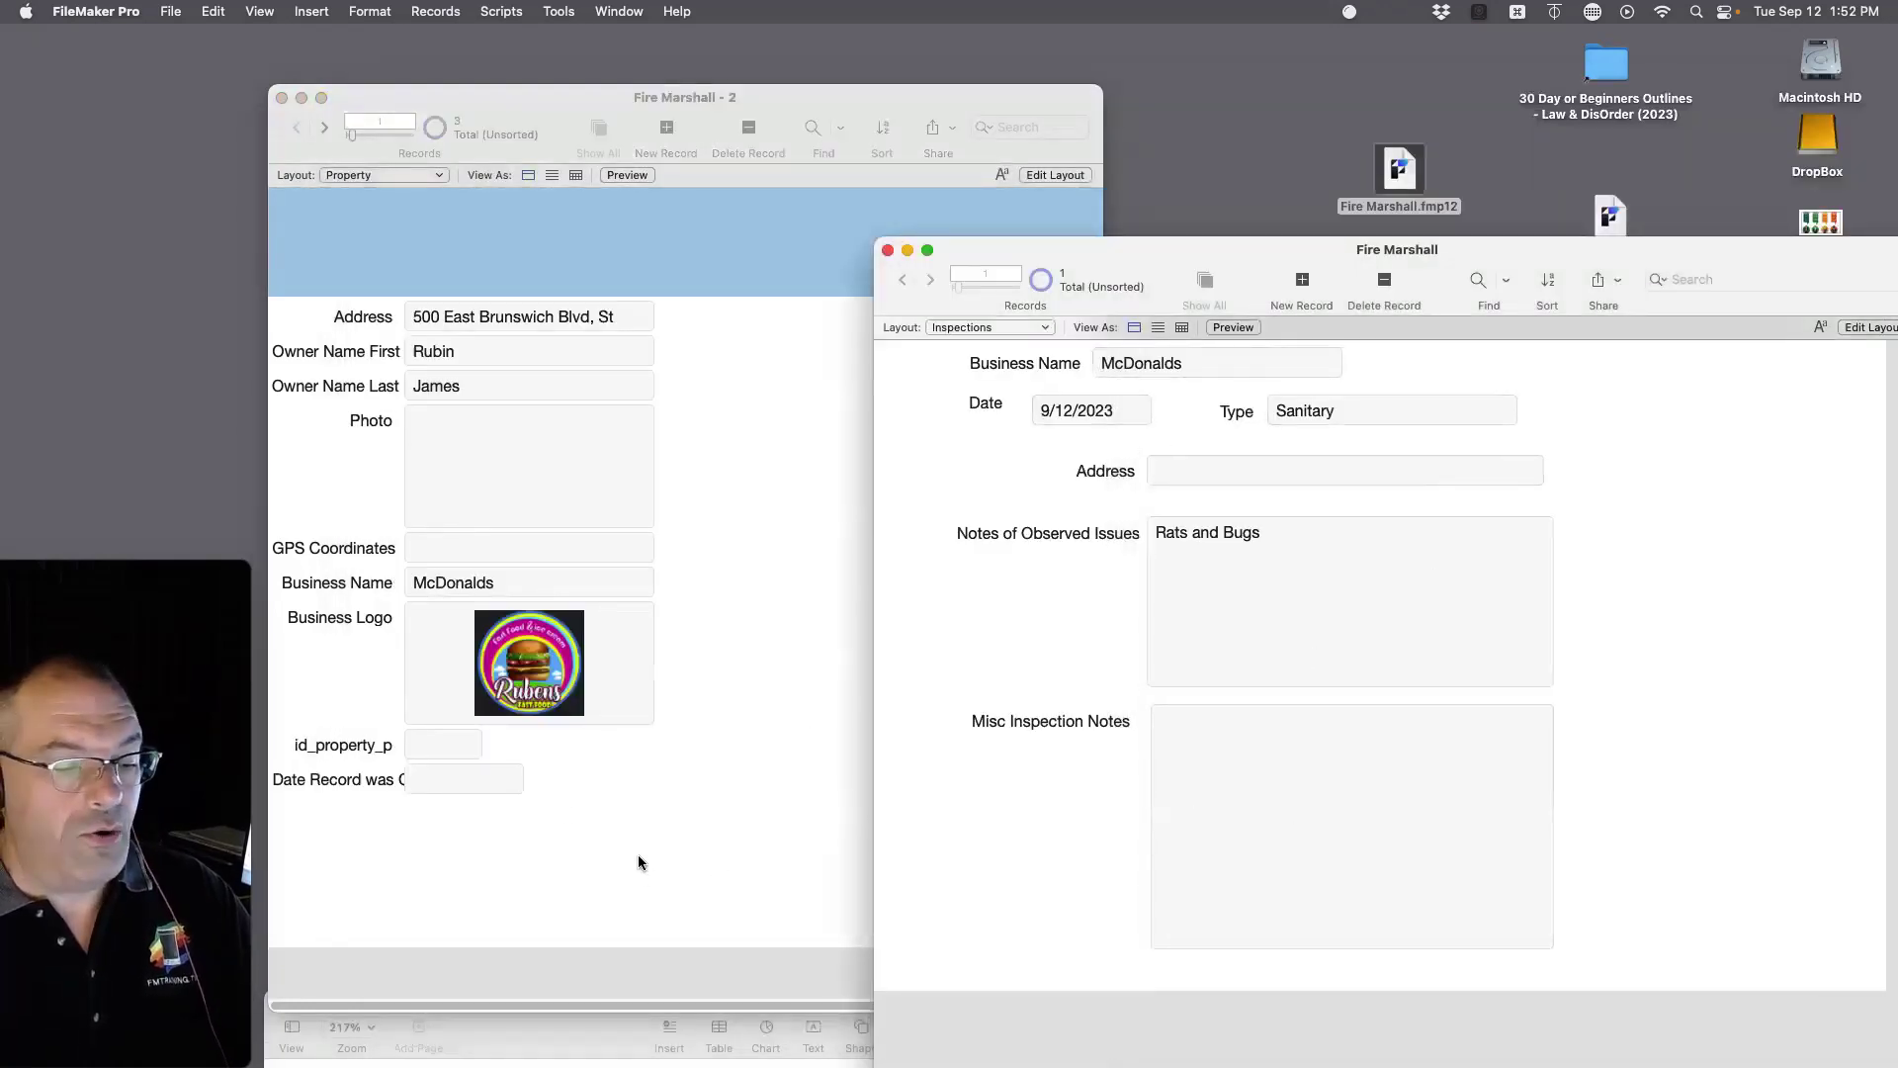
left_click(573, 833)
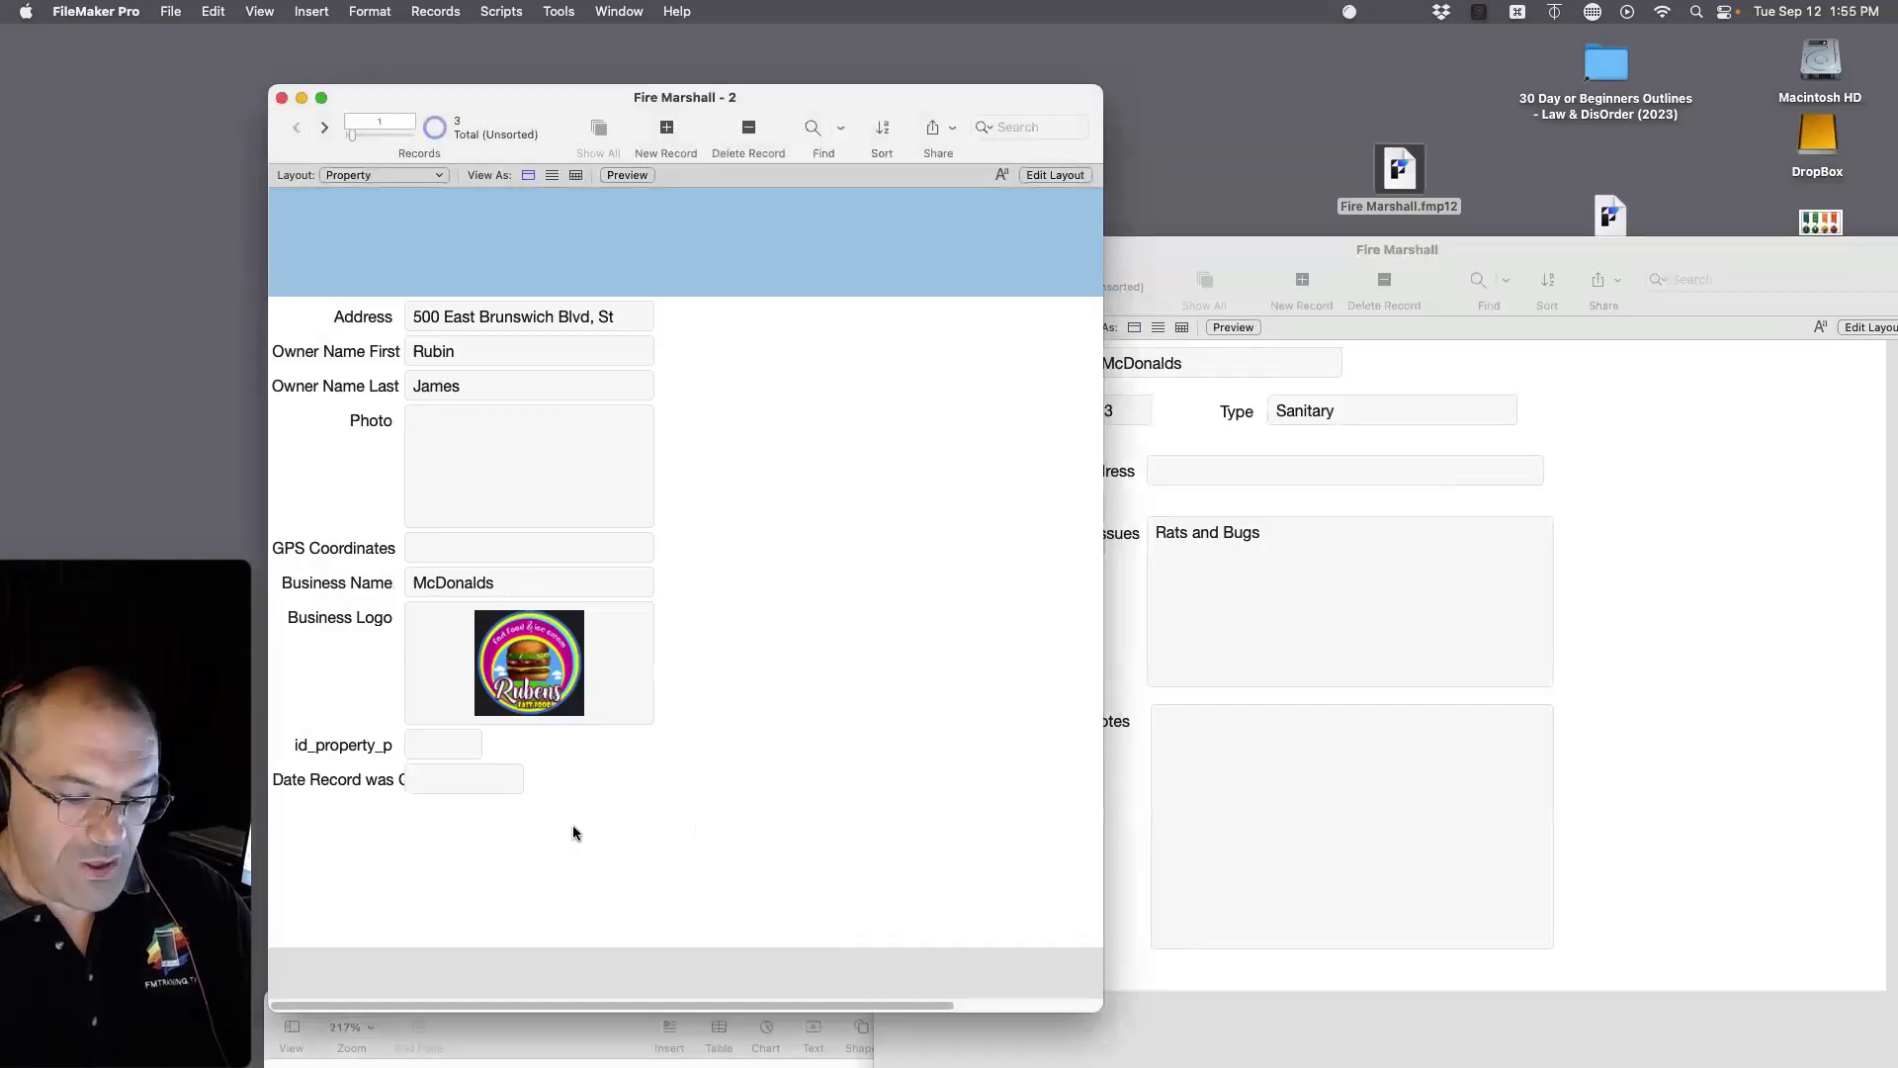
key("super+l")
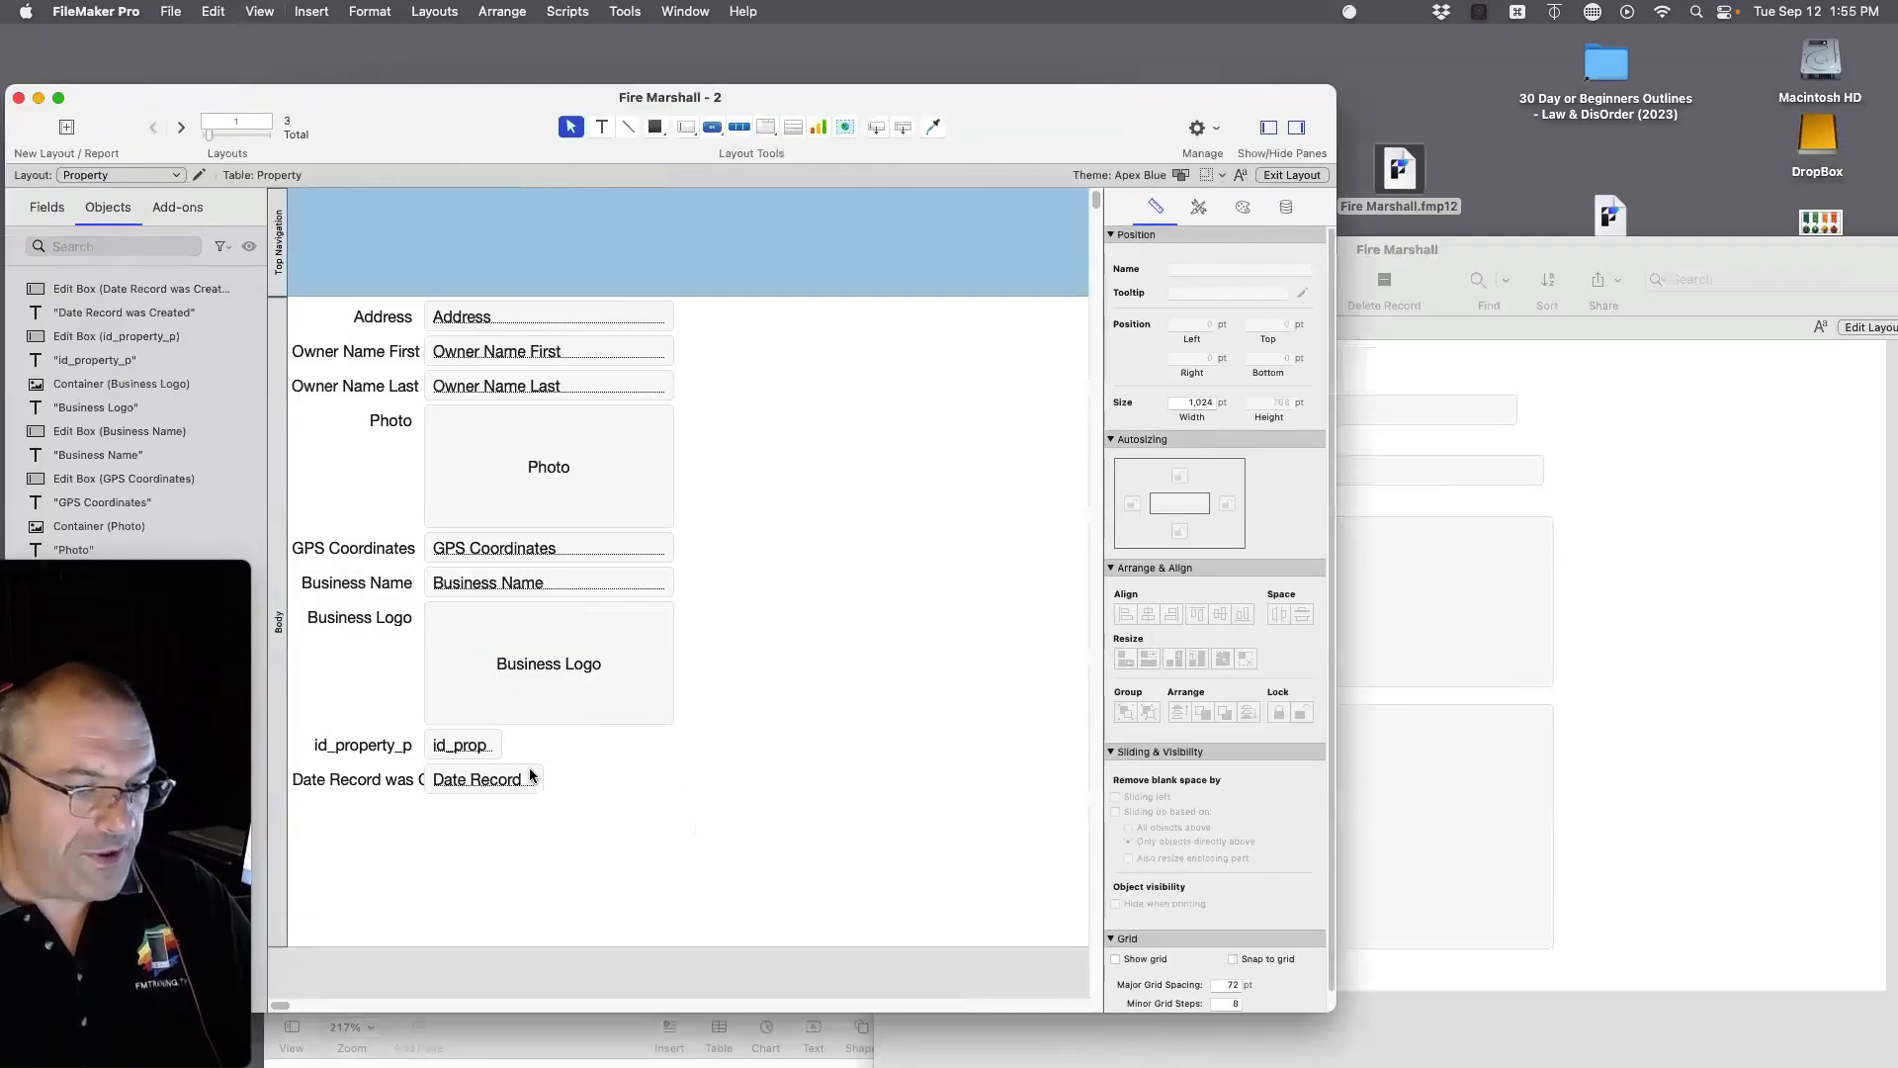
left_click(468, 772)
left_click(458, 748, "shift")
left_click_drag(458, 748, 551, 754)
Step: In Browse mode, enter 99 as the McDonalds record's id_property_p
key("super+b")
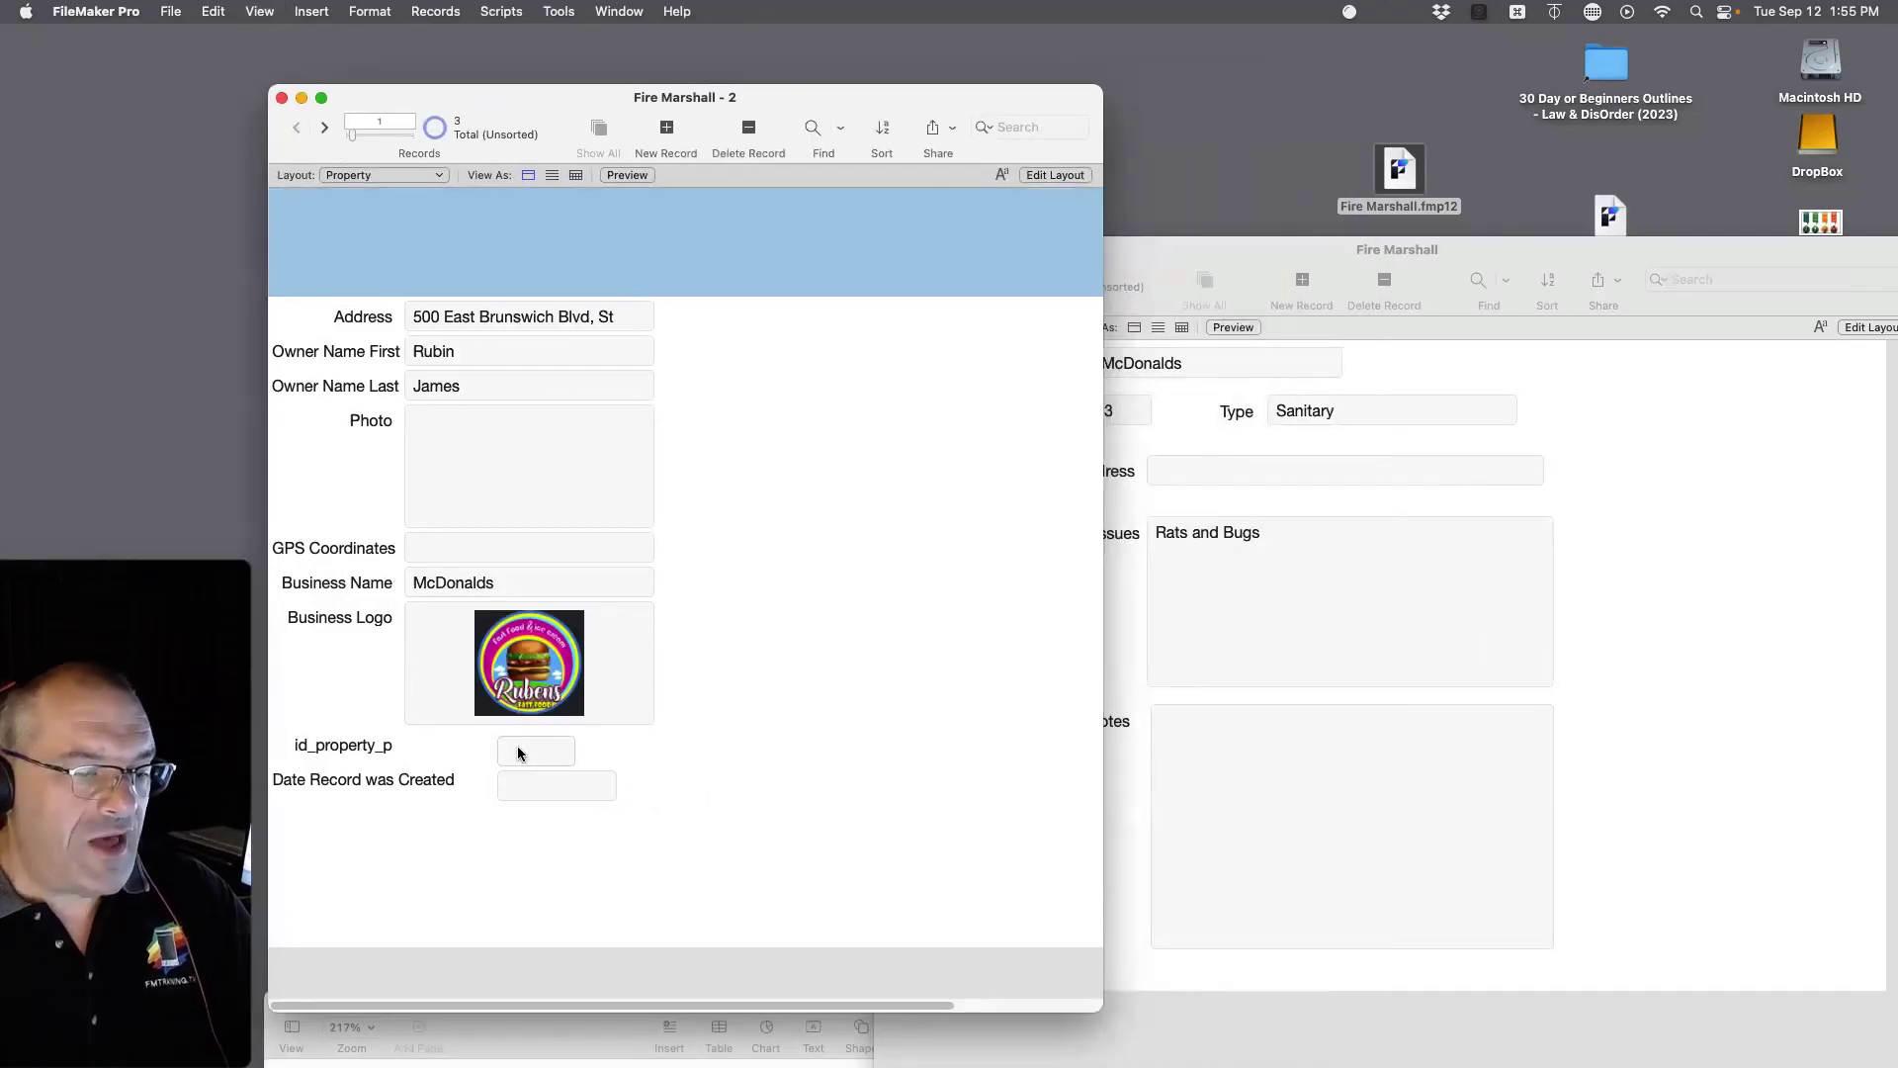
left_click(518, 752)
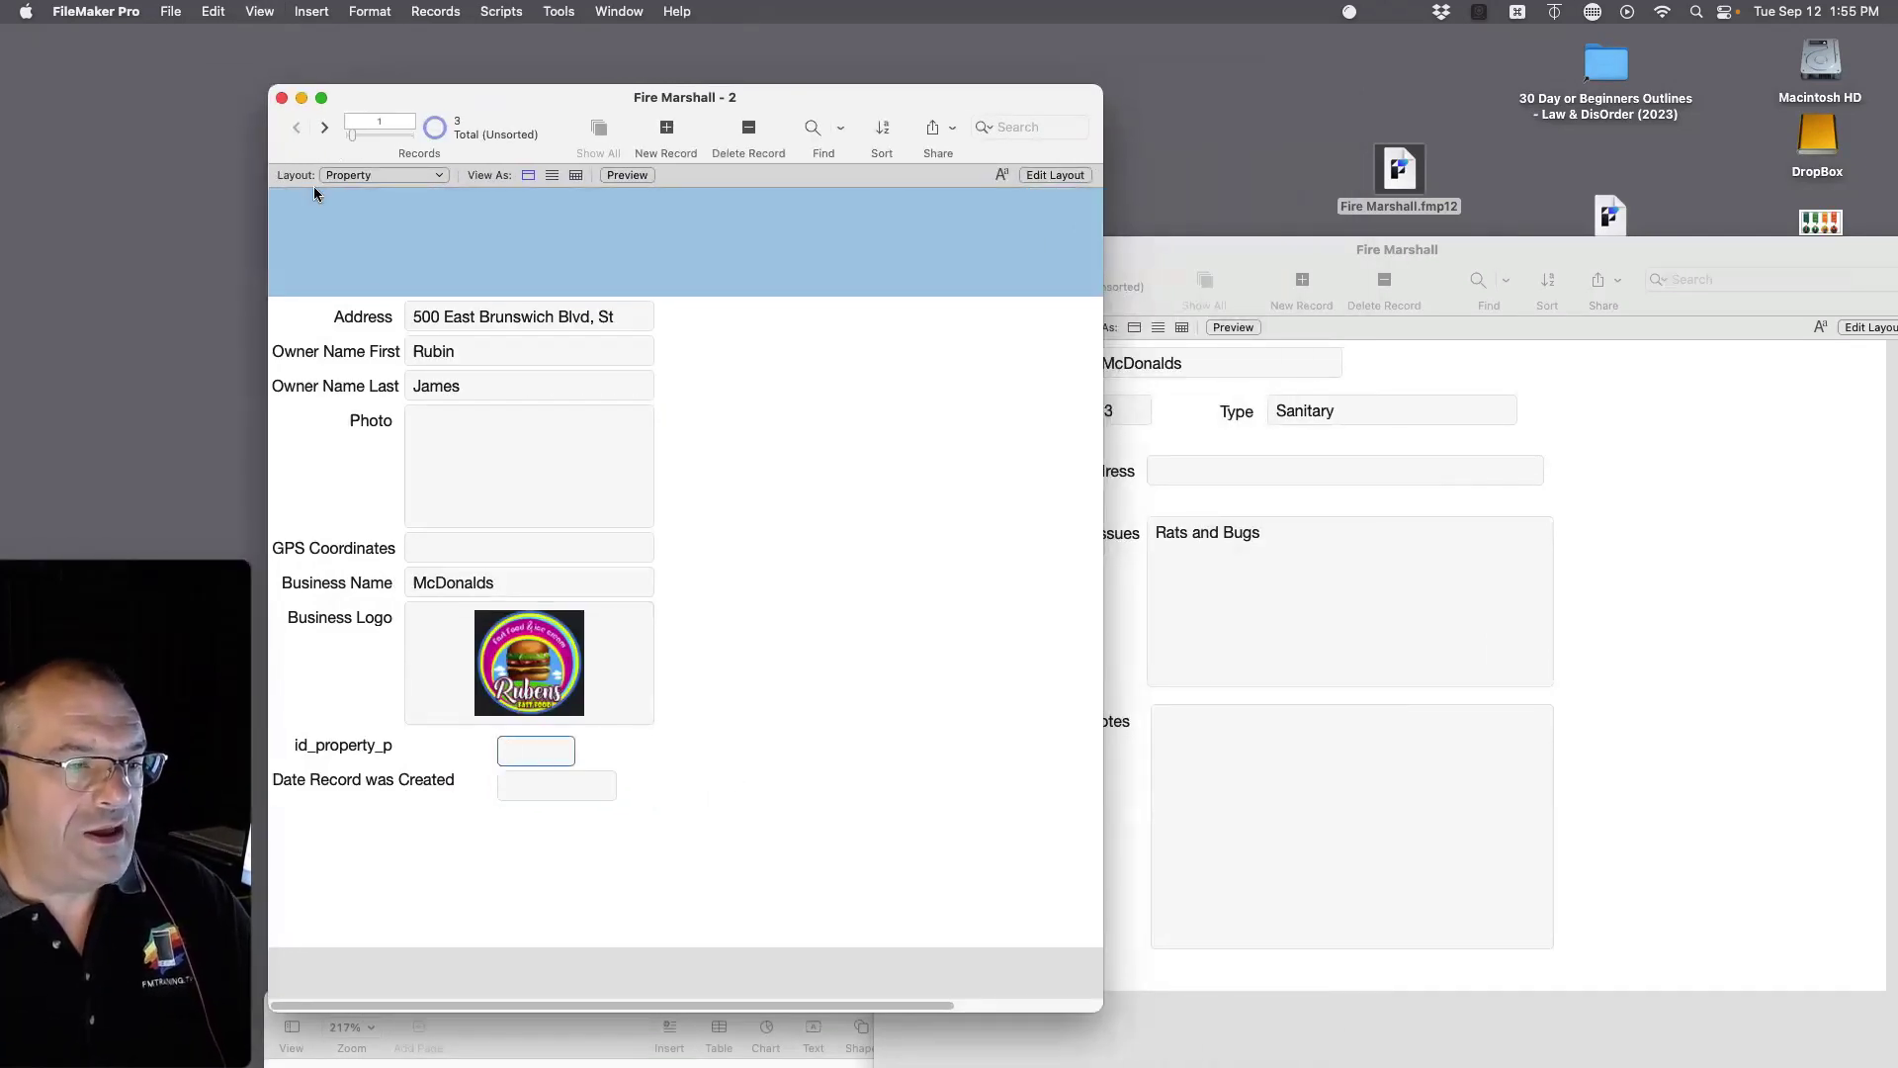
left_click(325, 129)
left_click(325, 130)
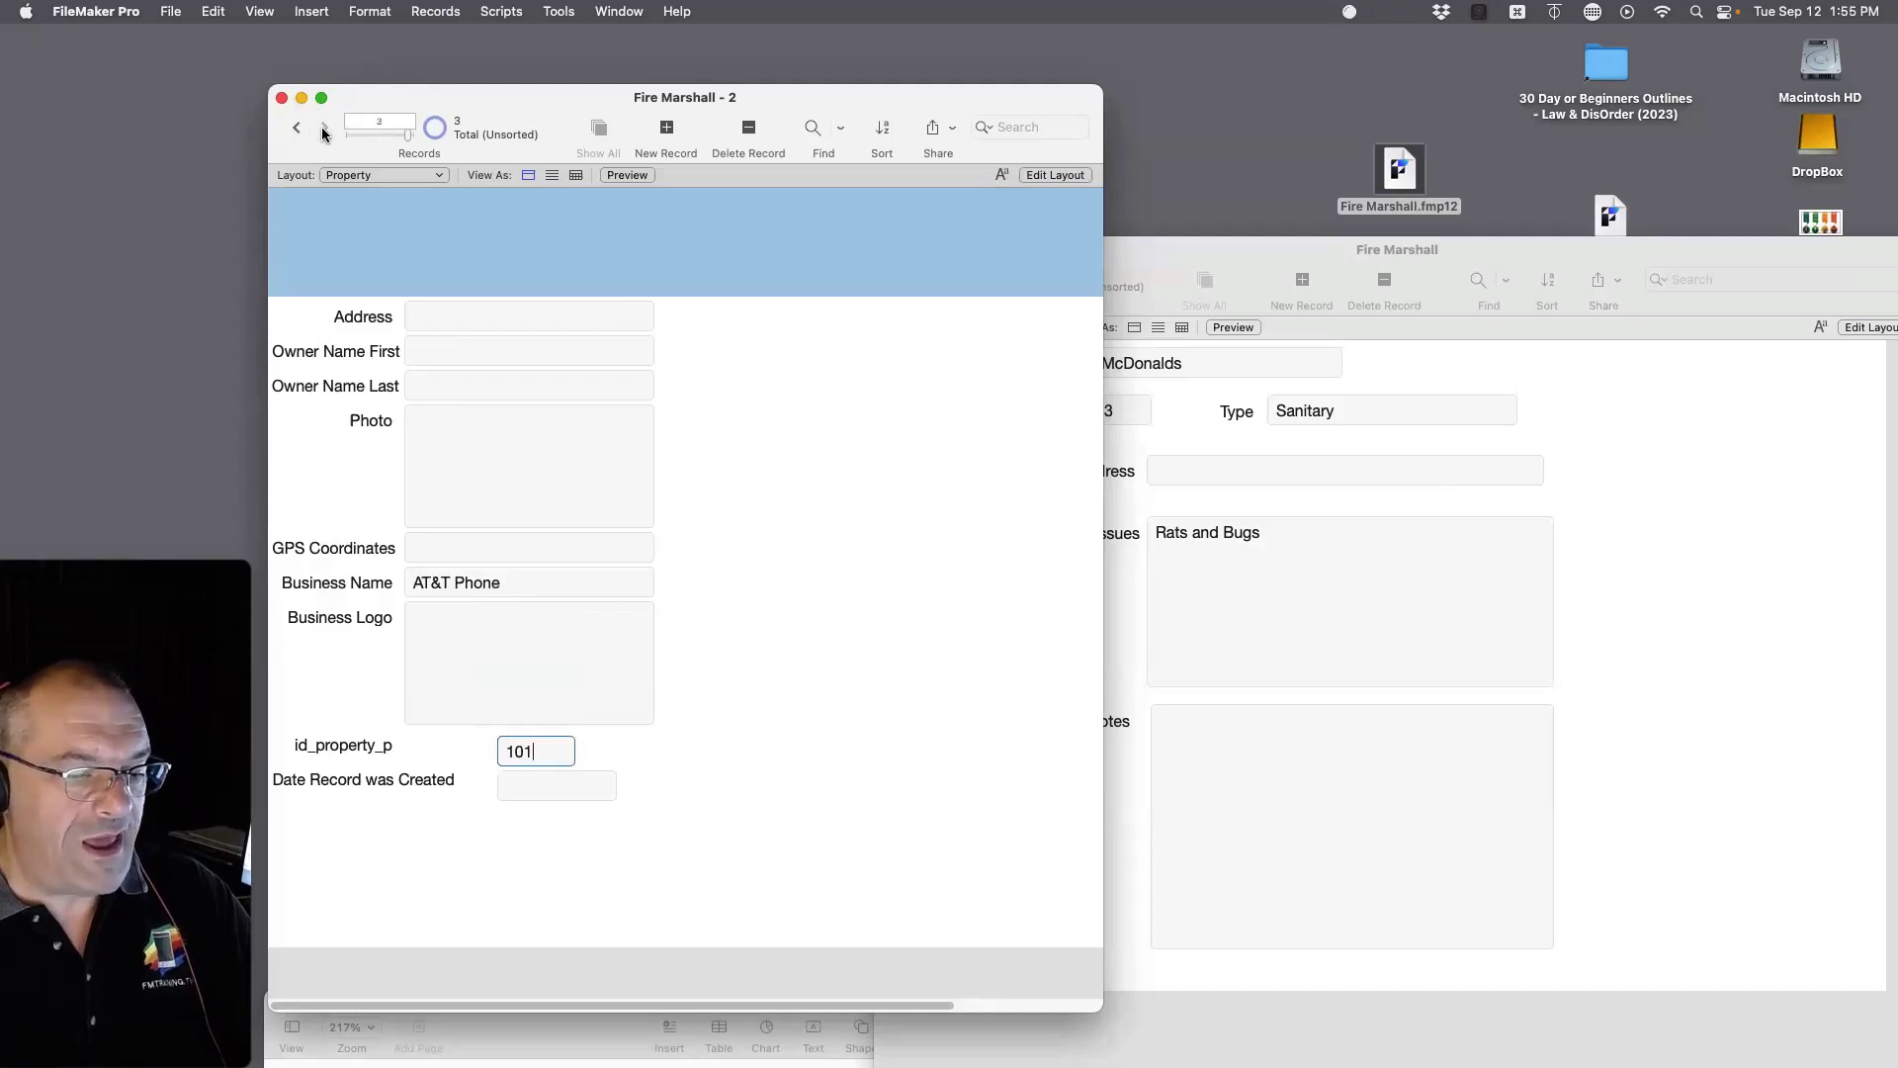
left_click(295, 128)
left_click(296, 127)
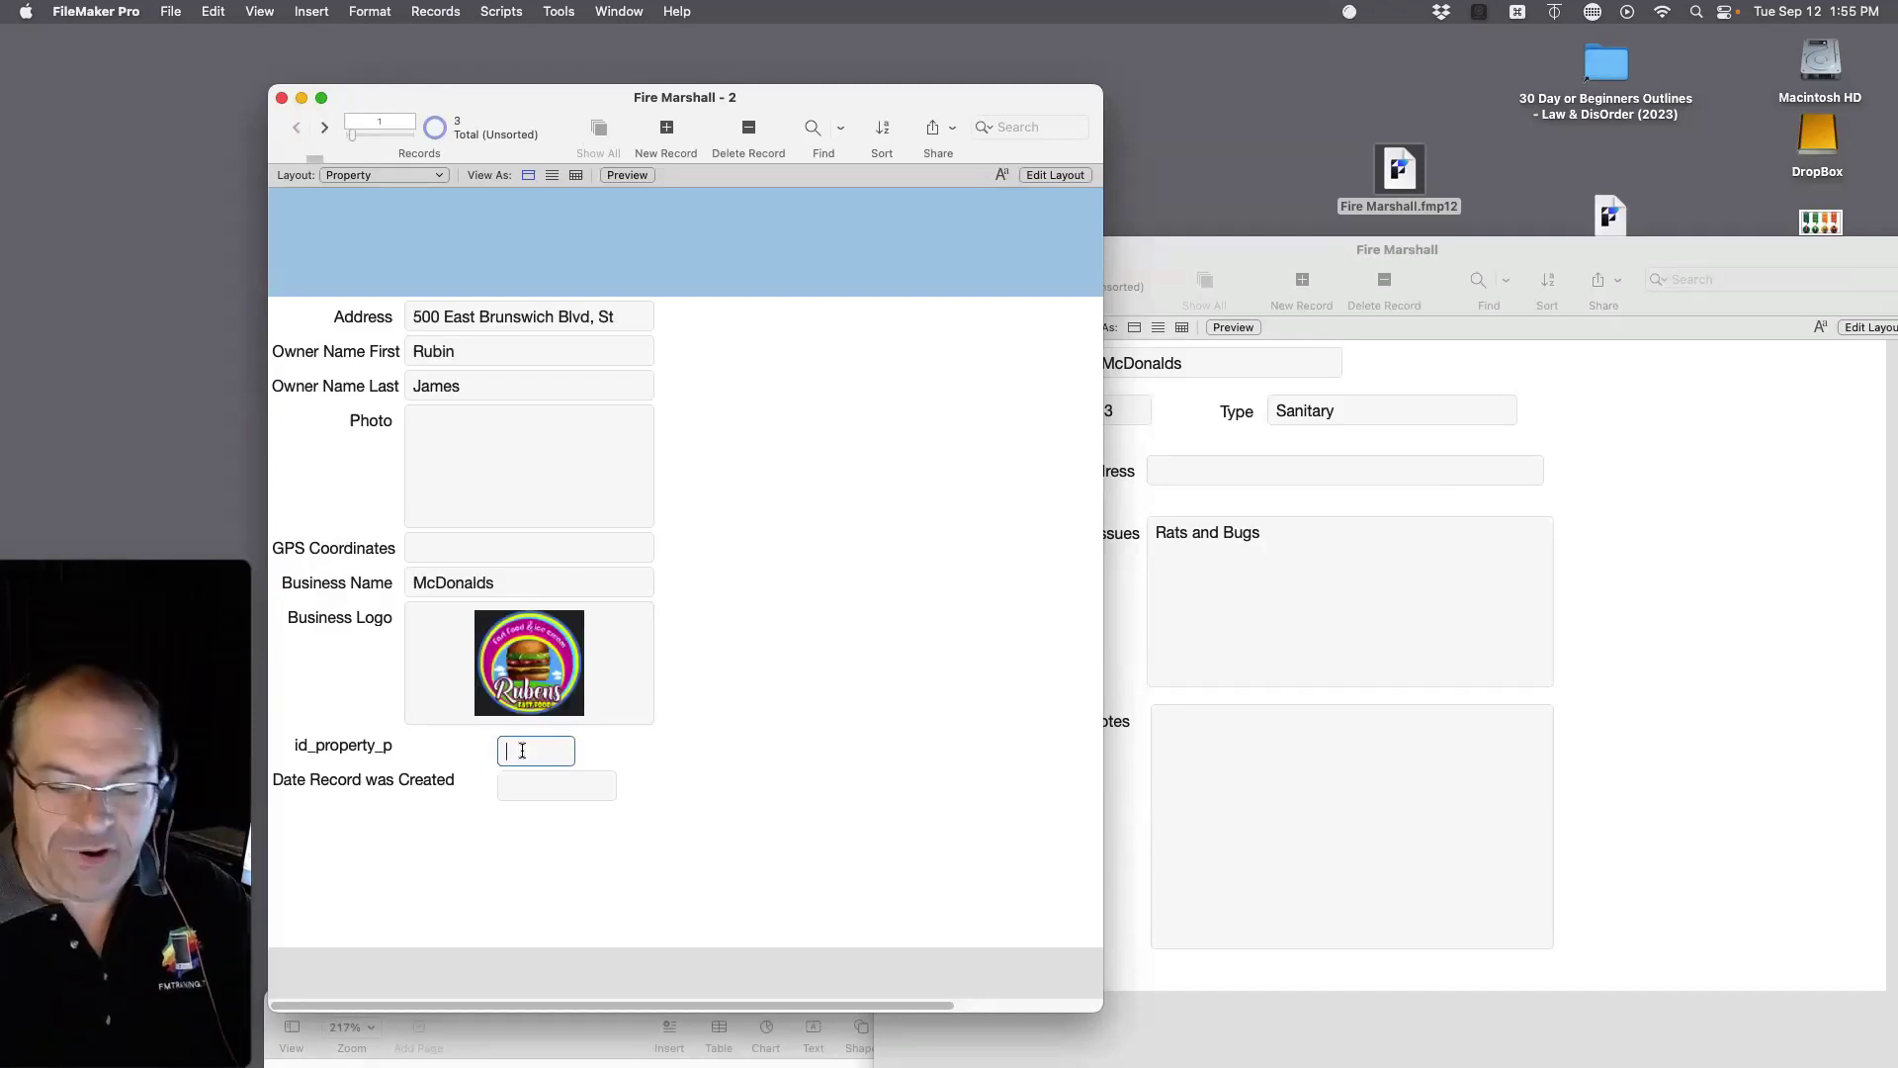
type("99")
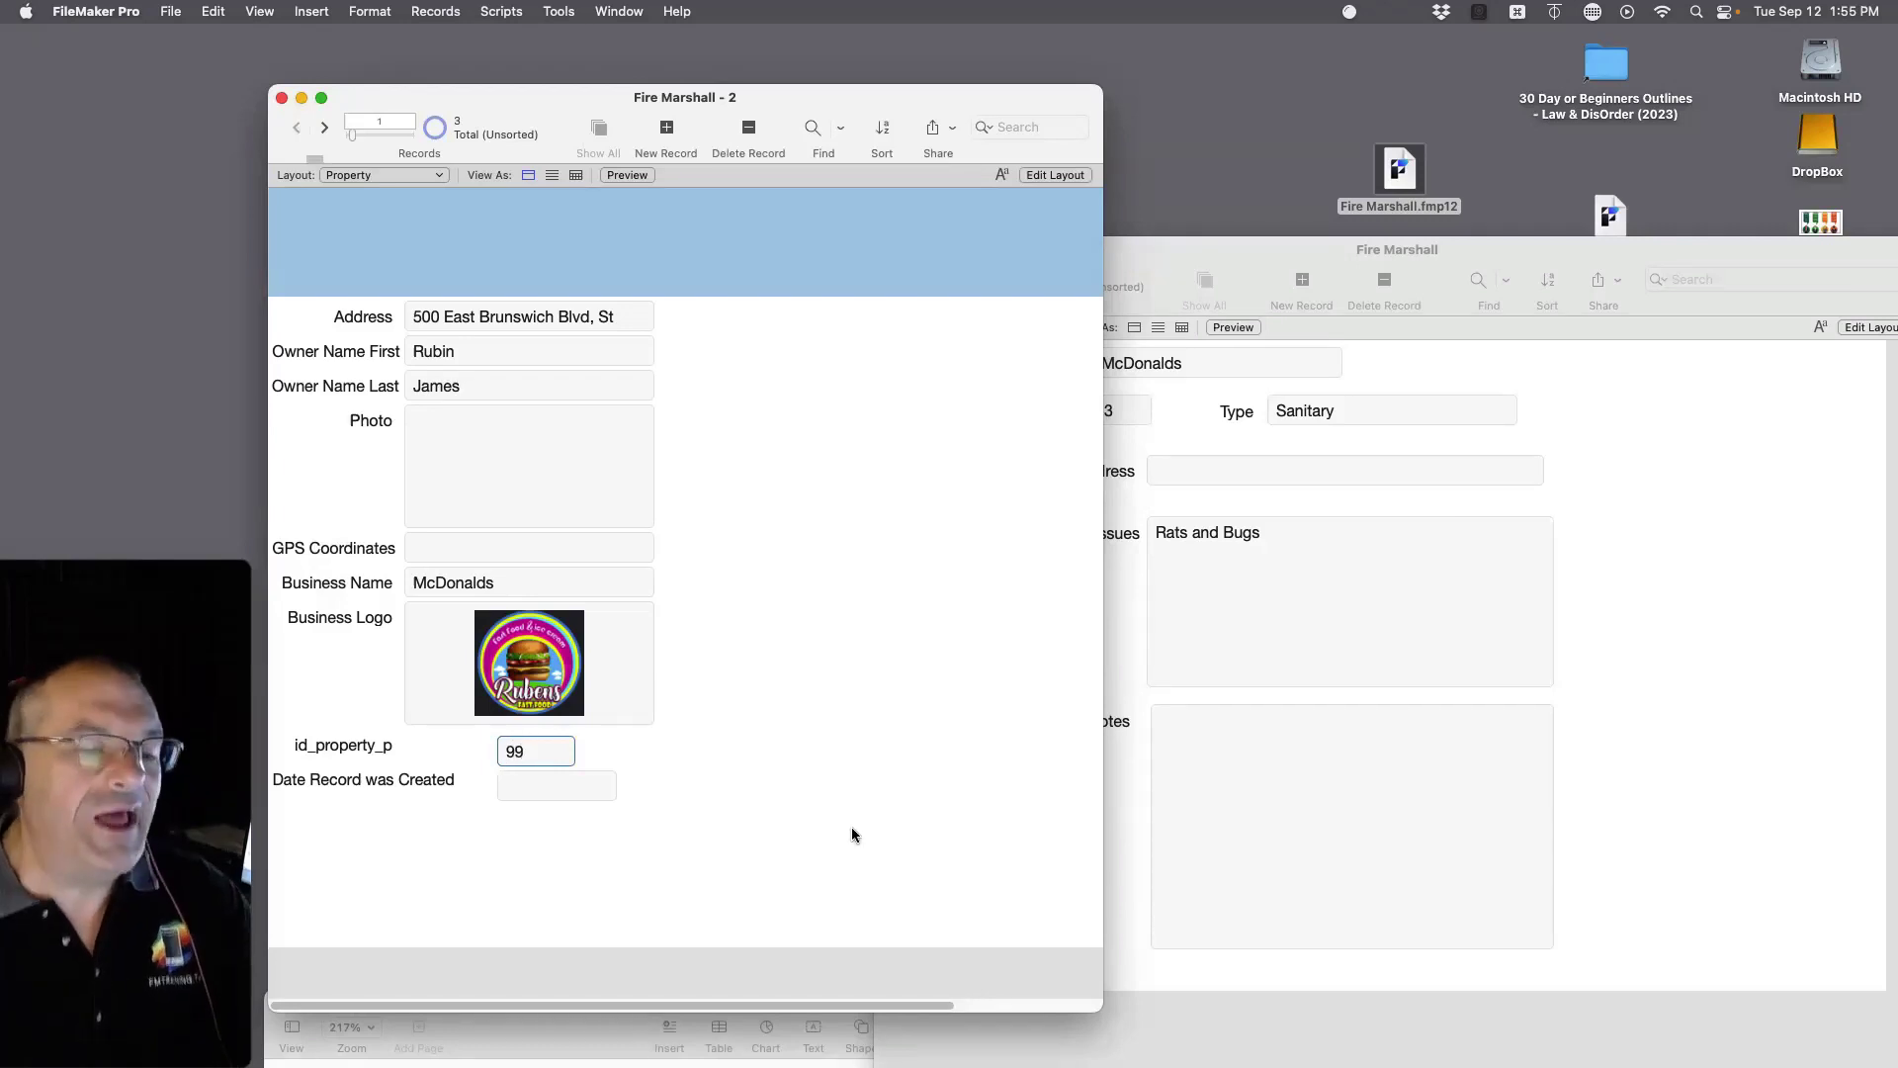
left_click(888, 772)
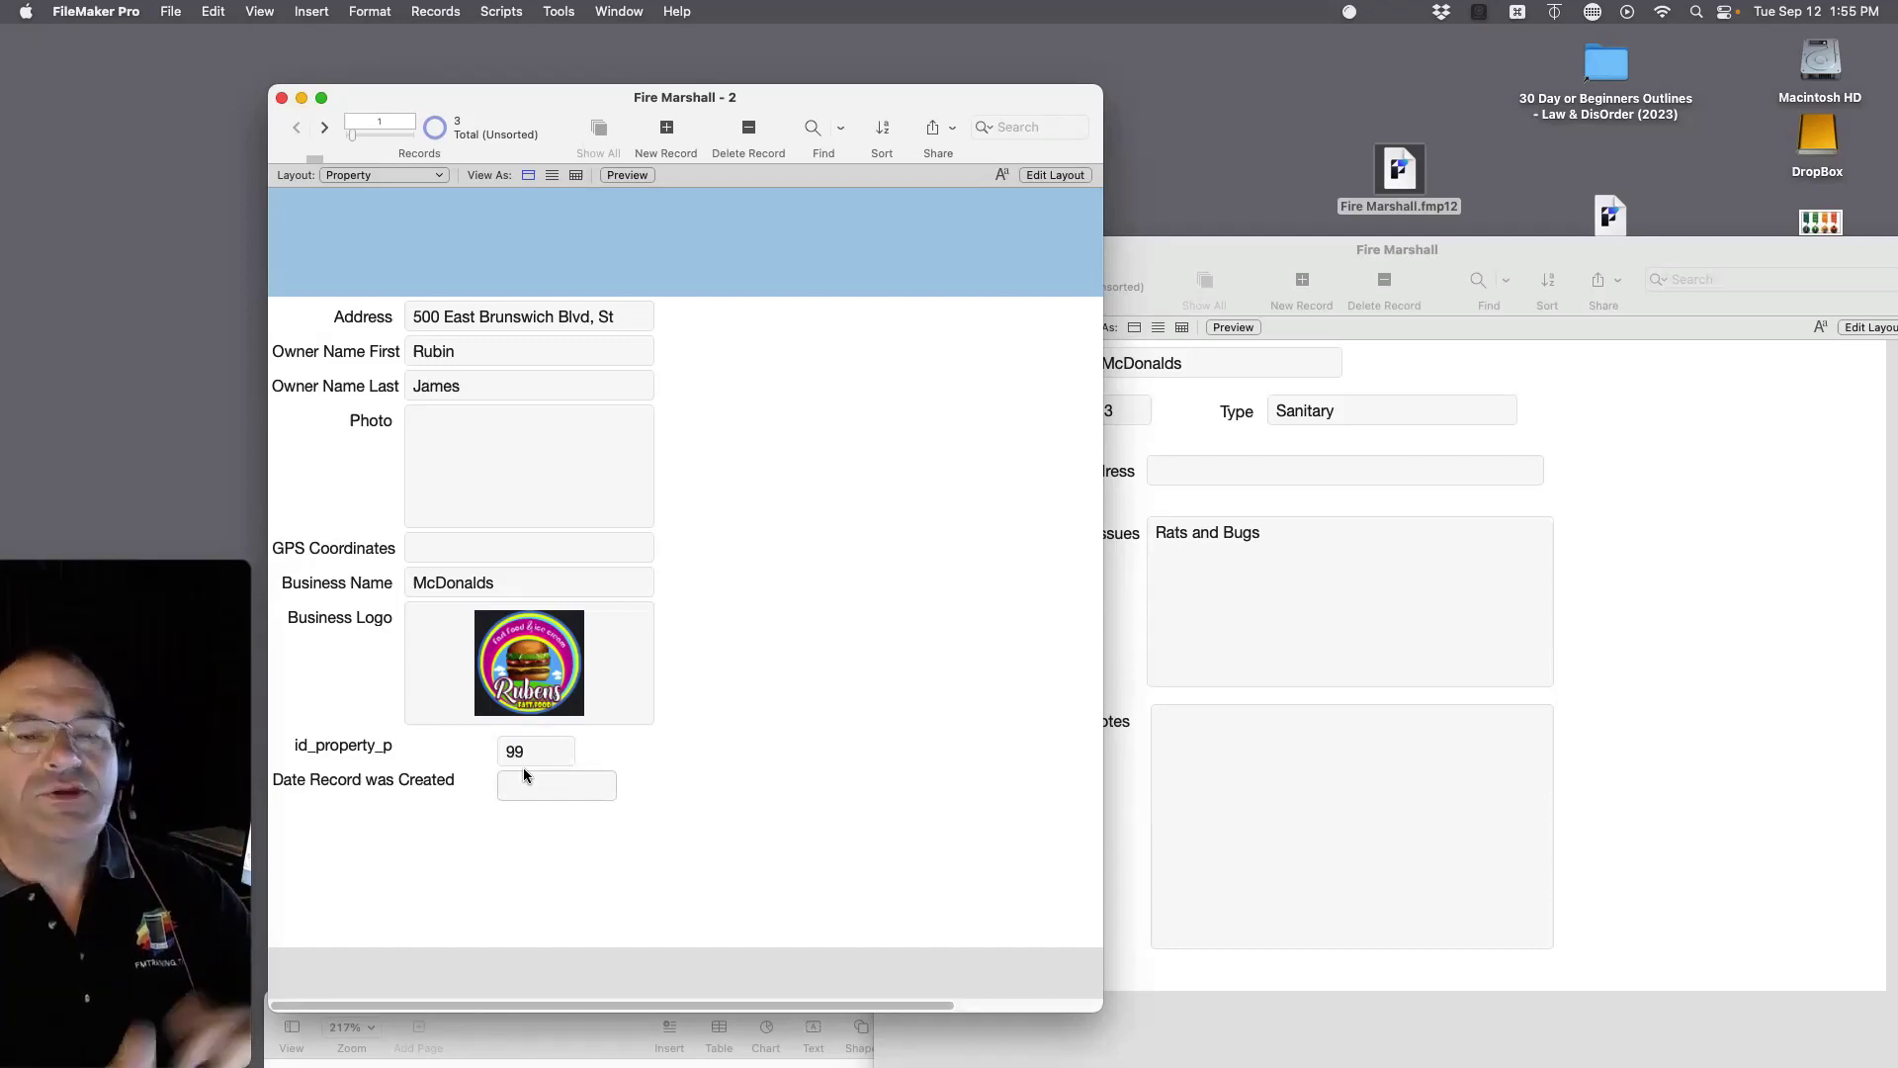
left_click(1671, 579)
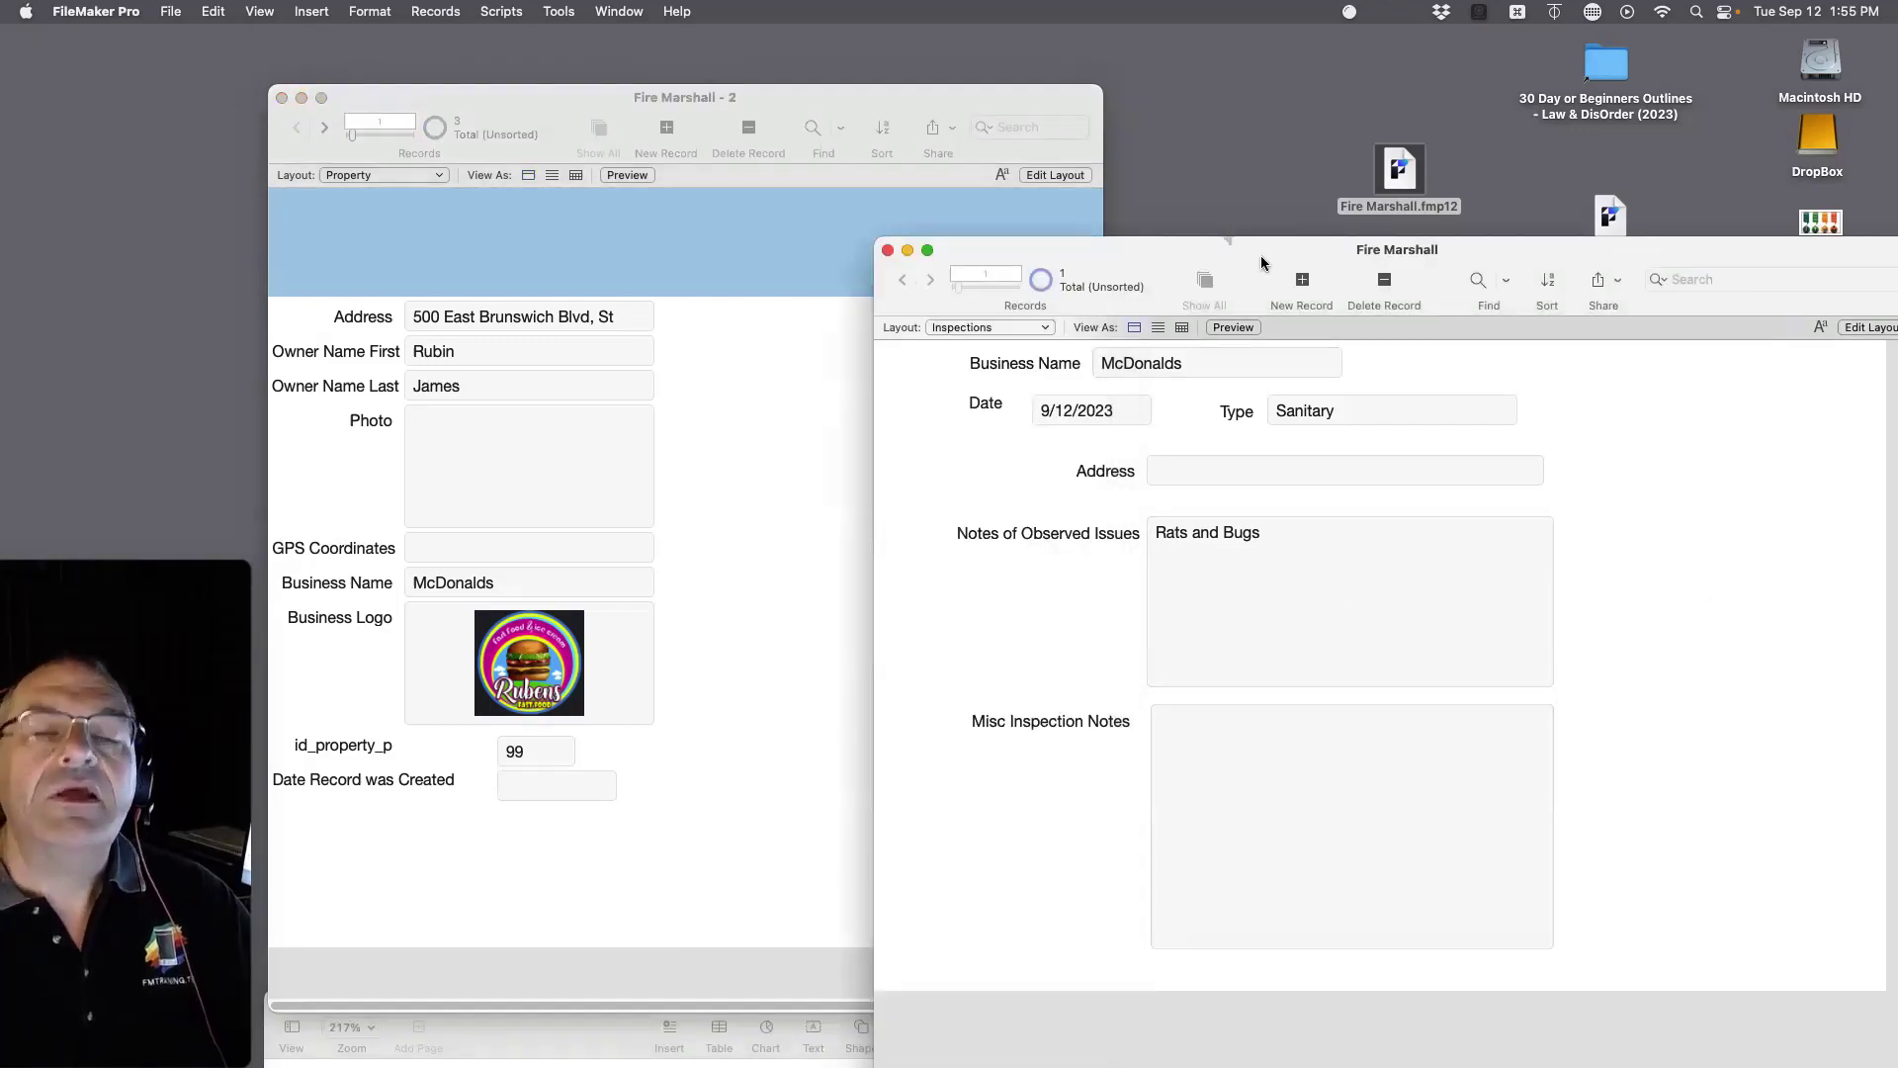
Step: Place the Inspections id_property_f field with its label below the Date field on the layout
left_click_drag(1261, 255, 1271, 148)
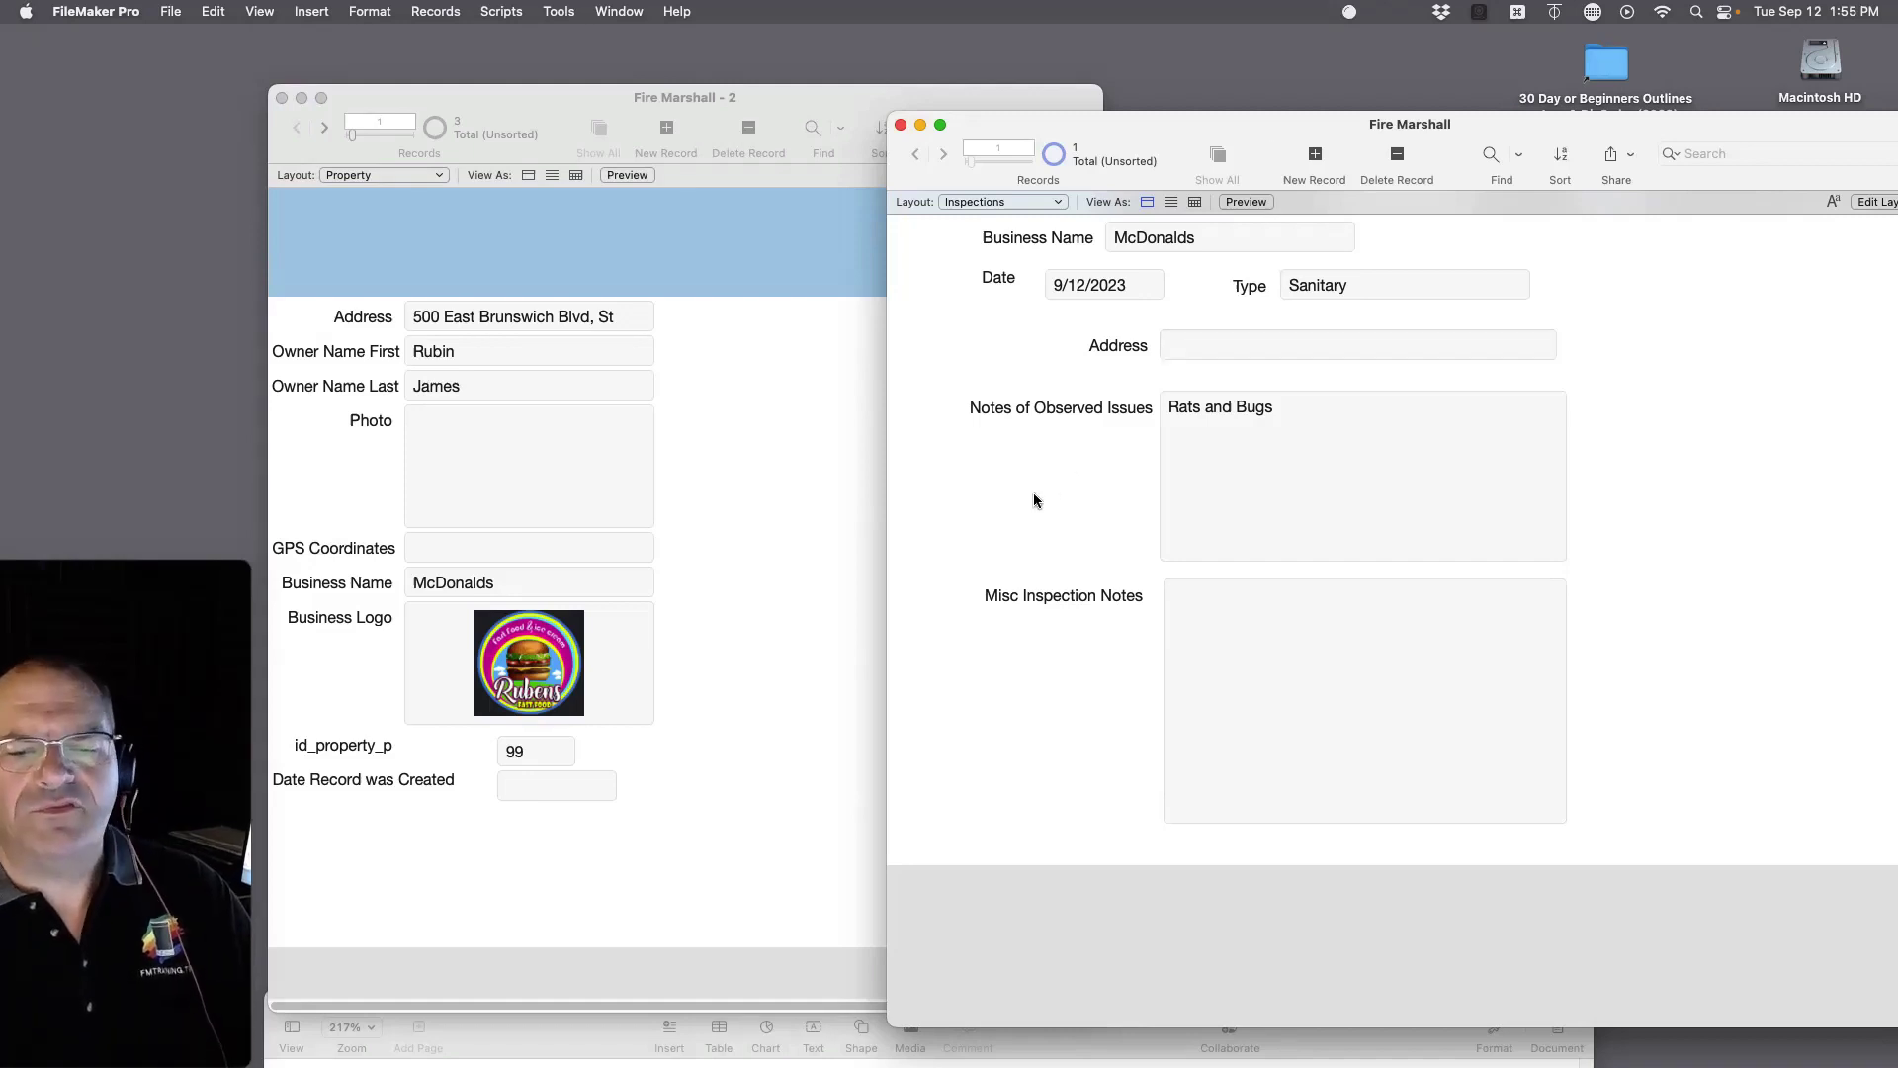
key("super+l")
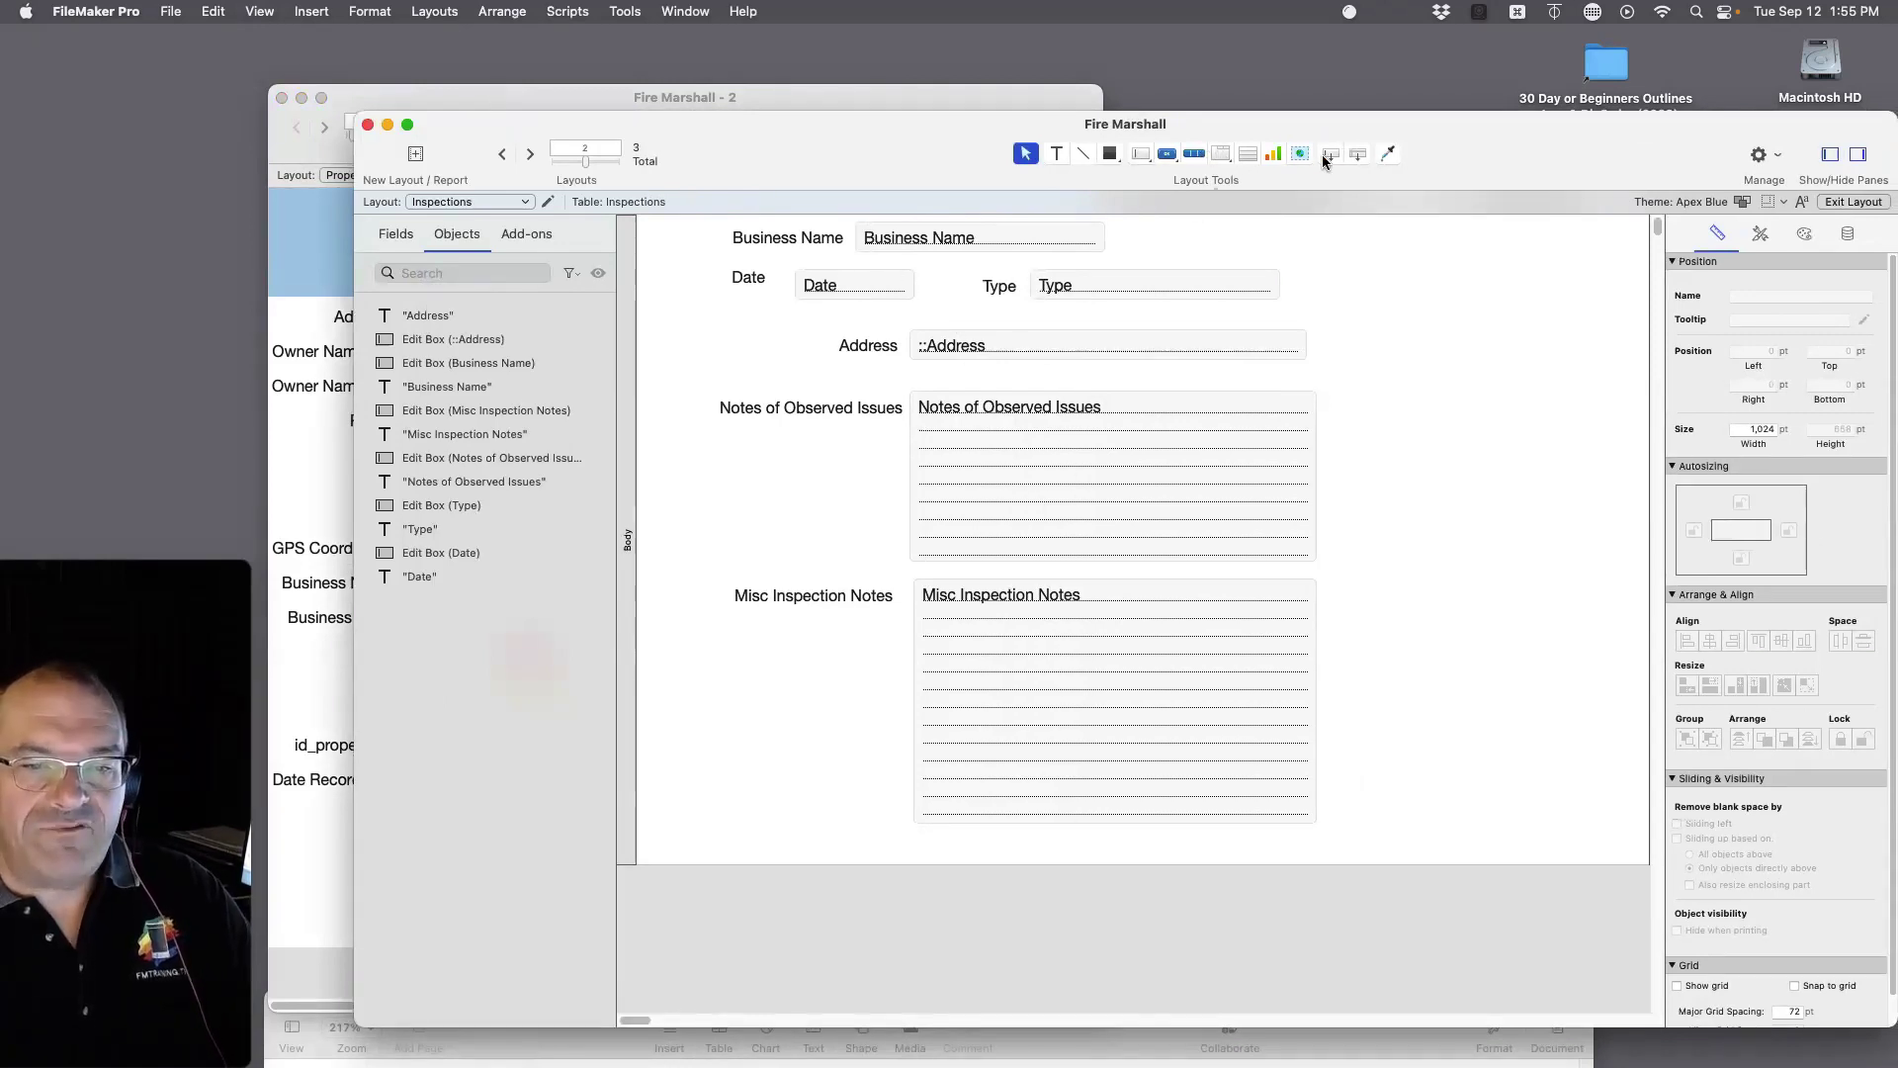
left_click_drag(1325, 161, 912, 299)
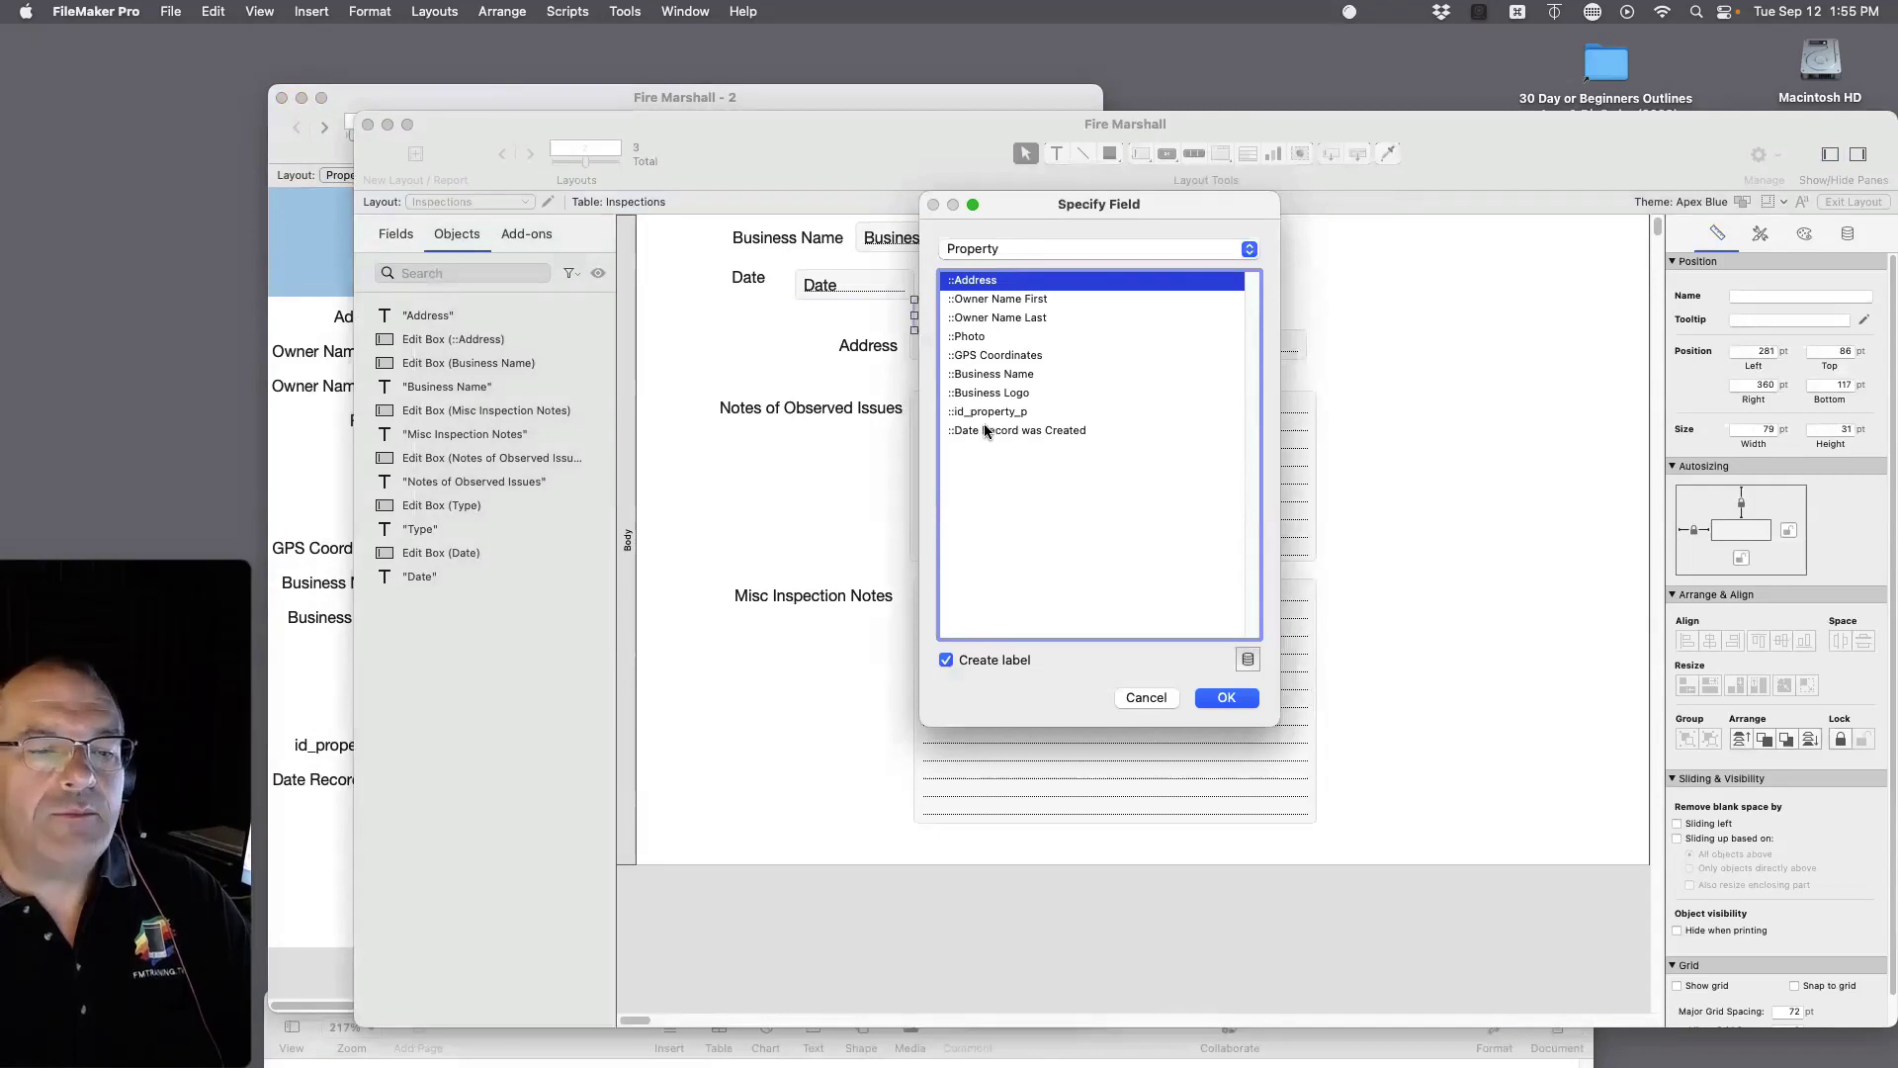
left_click(1003, 249)
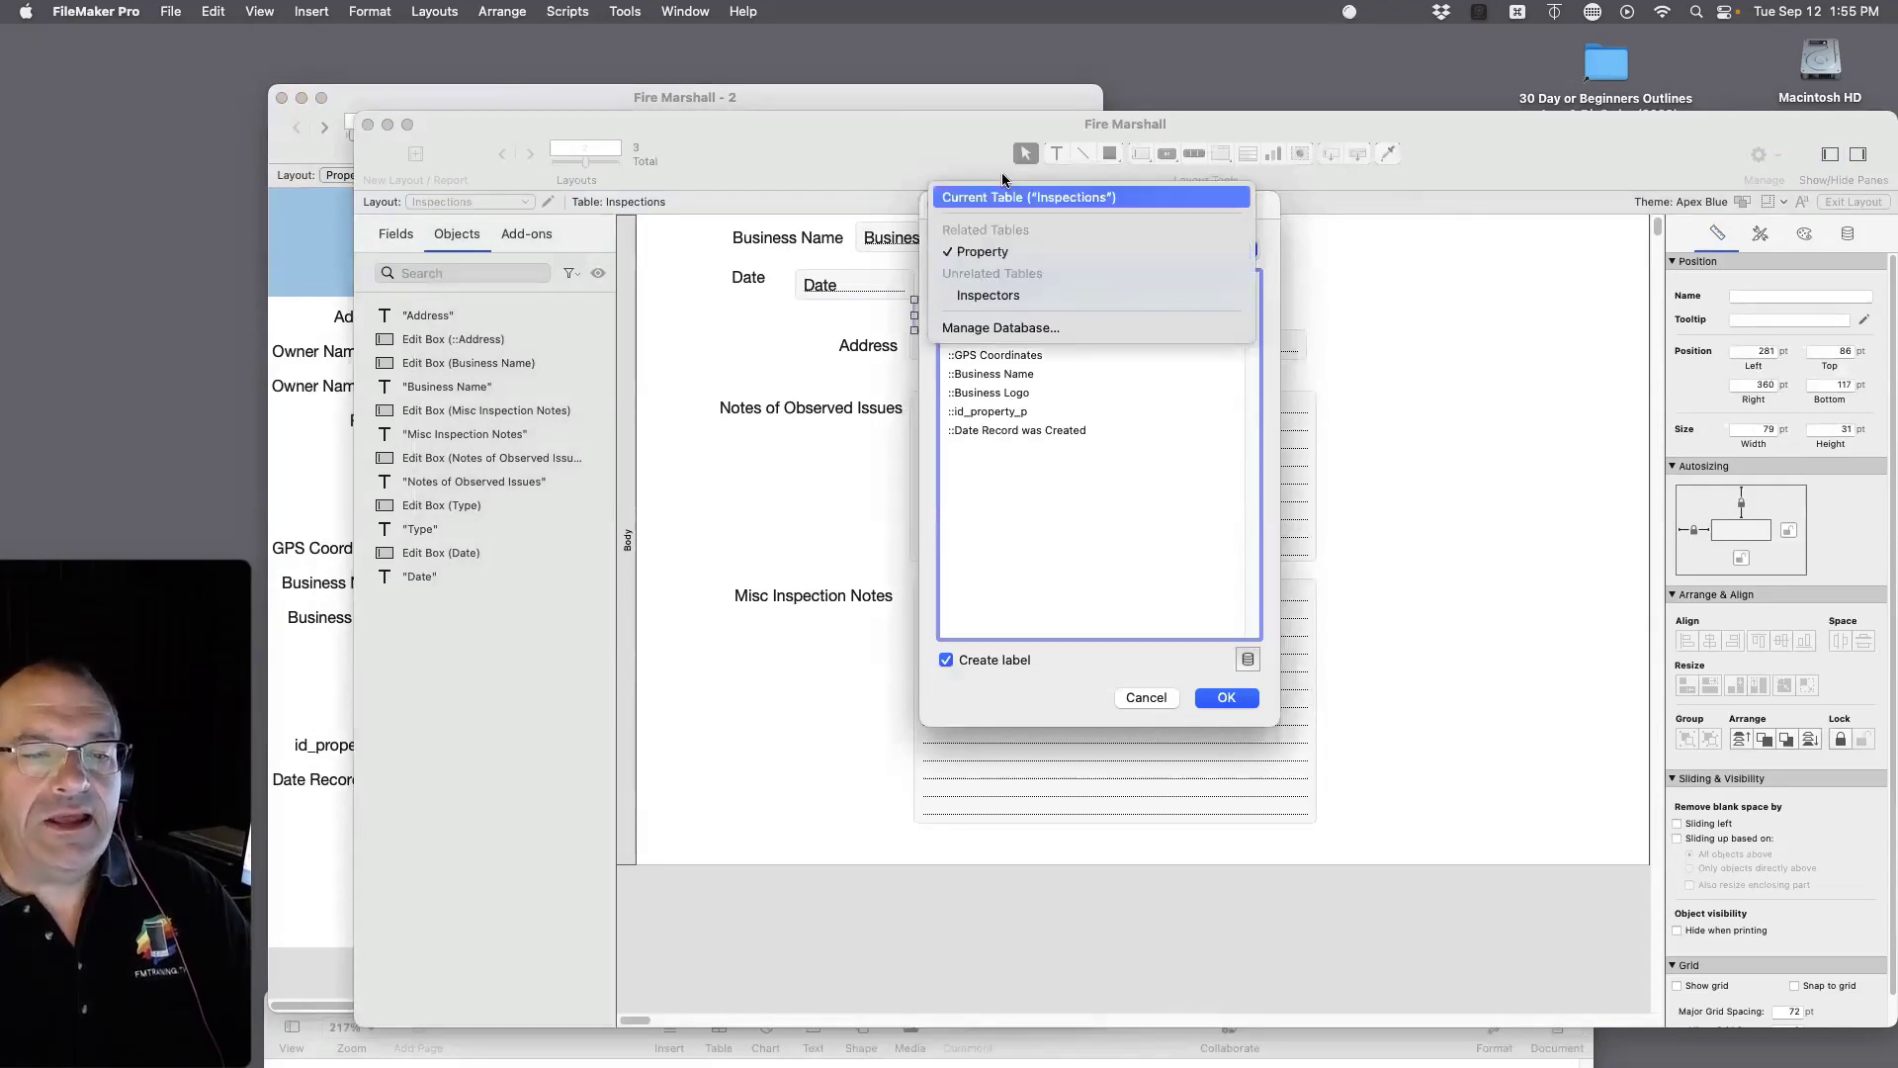
left_click(1004, 197)
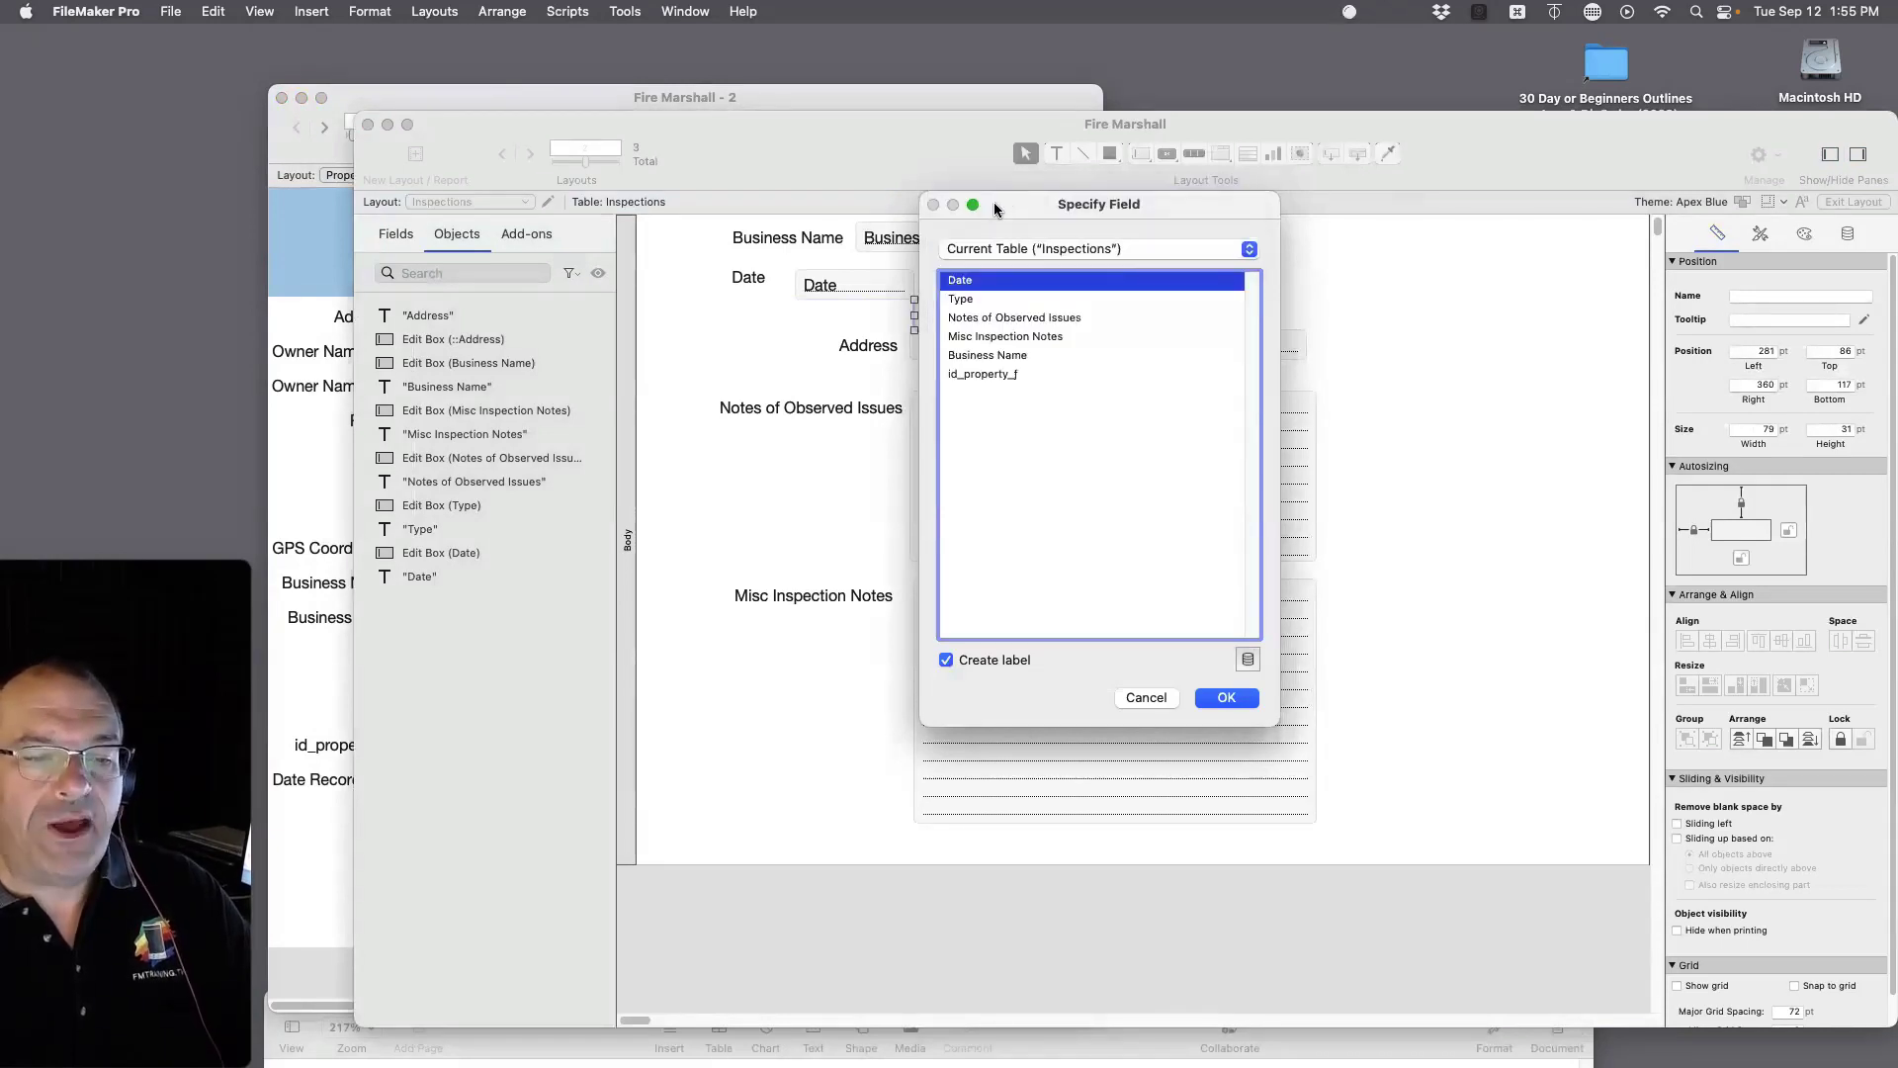
double_click(979, 374)
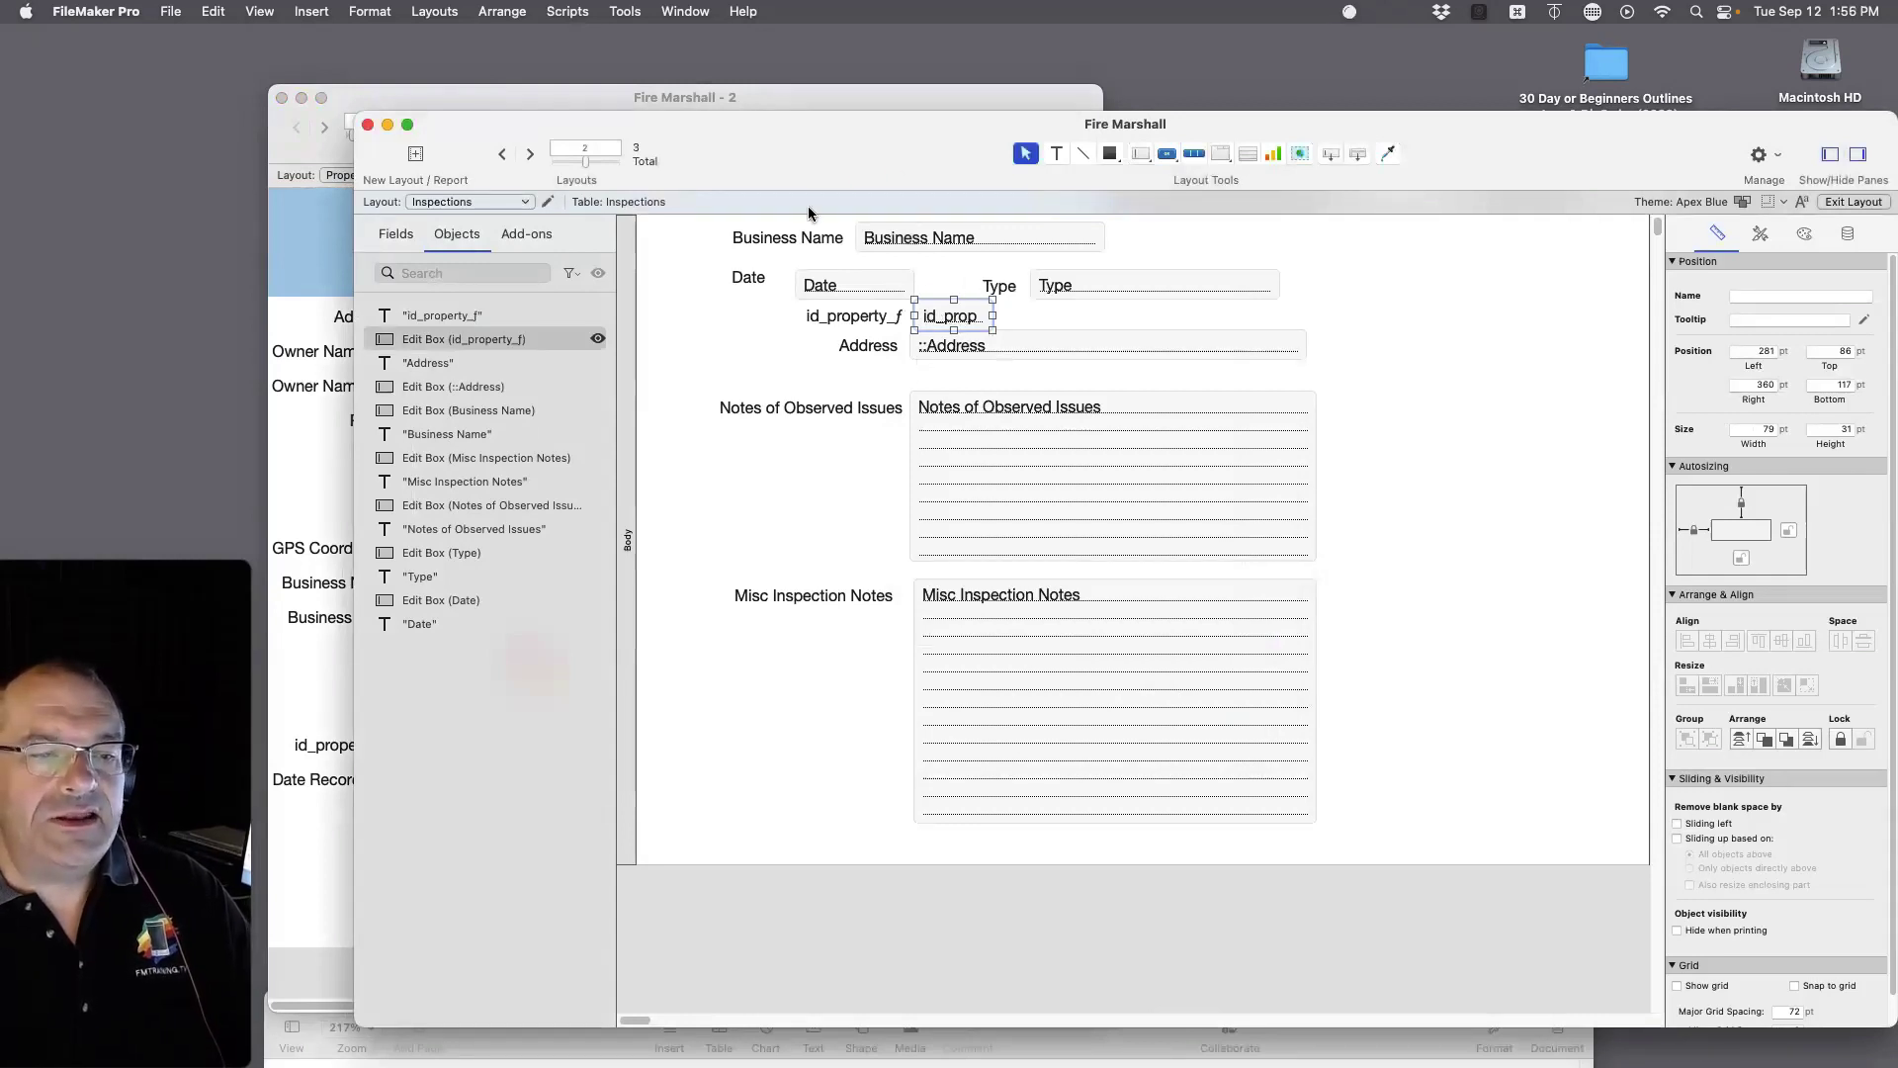
Step: Nudge the Business Name field slightly left, then bring up Manage Database's relationships graph
left_click_drag(807, 153, 1112, 150)
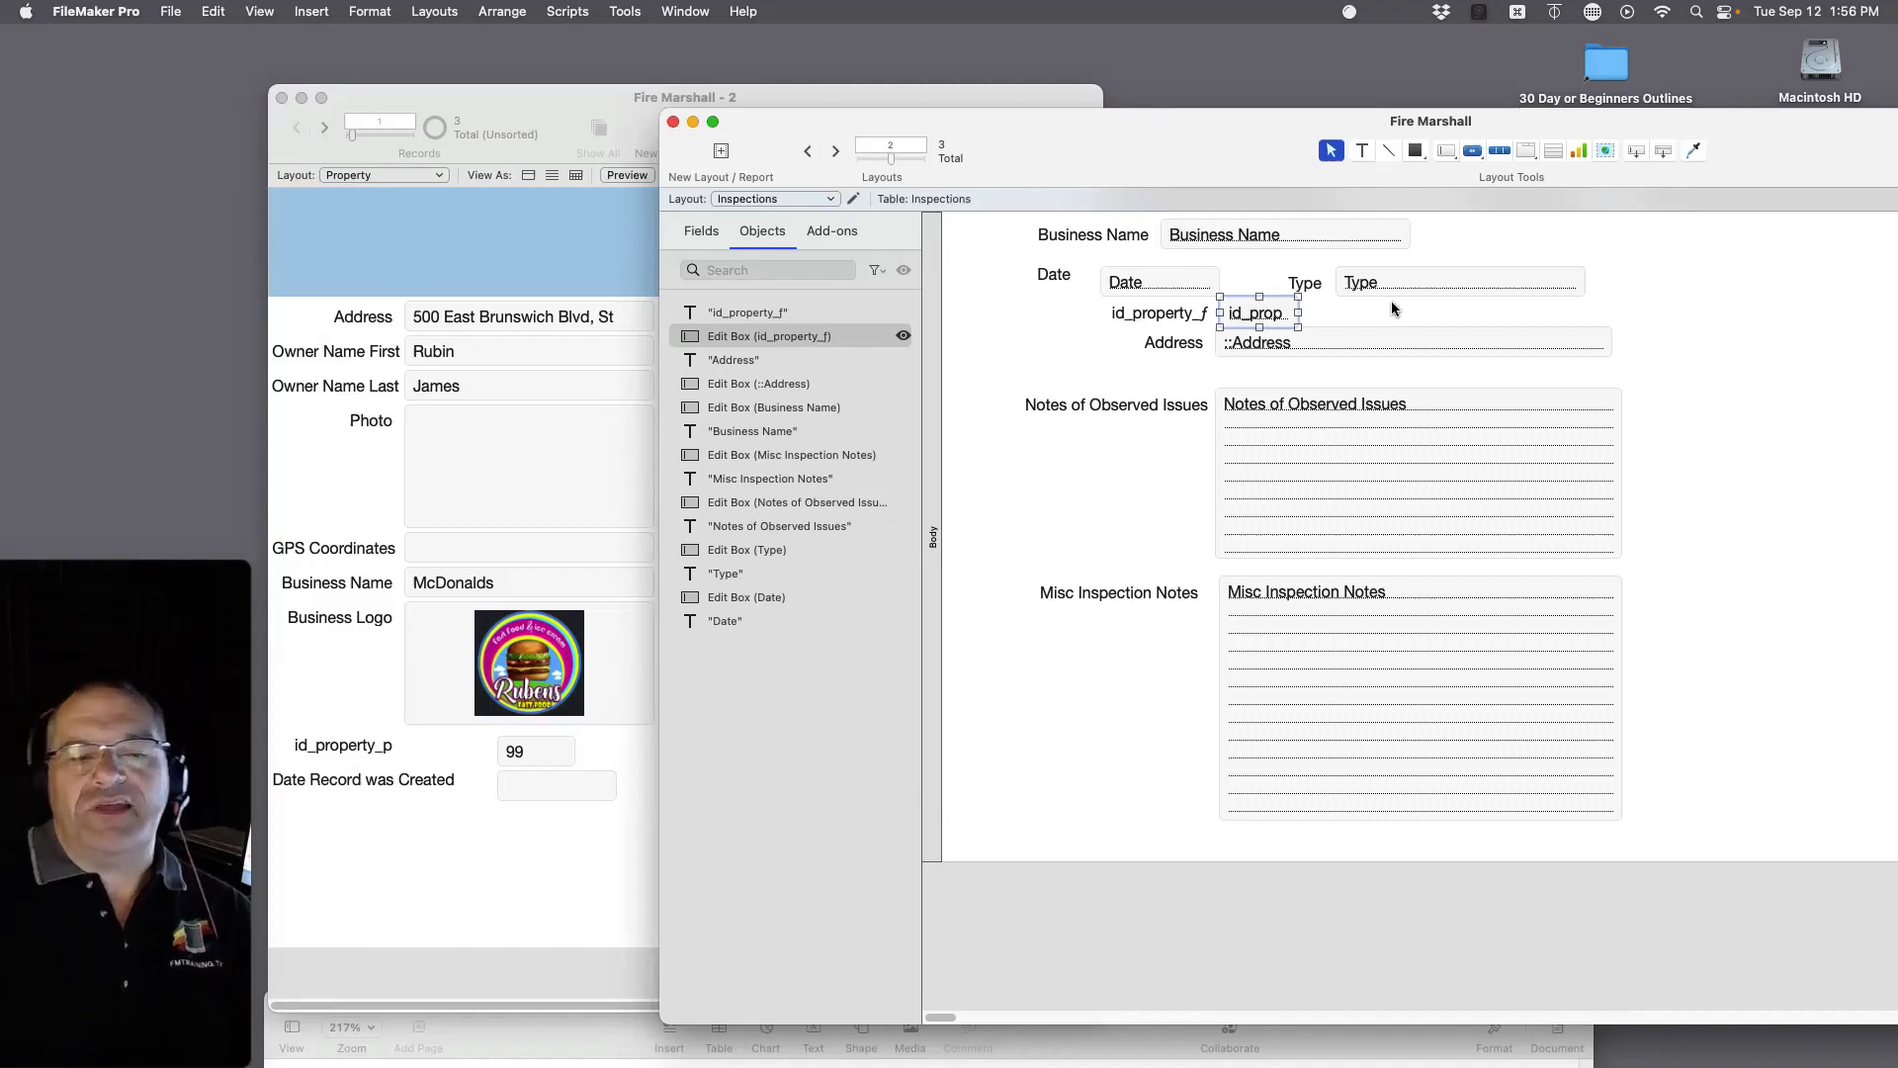
left_click(1250, 239)
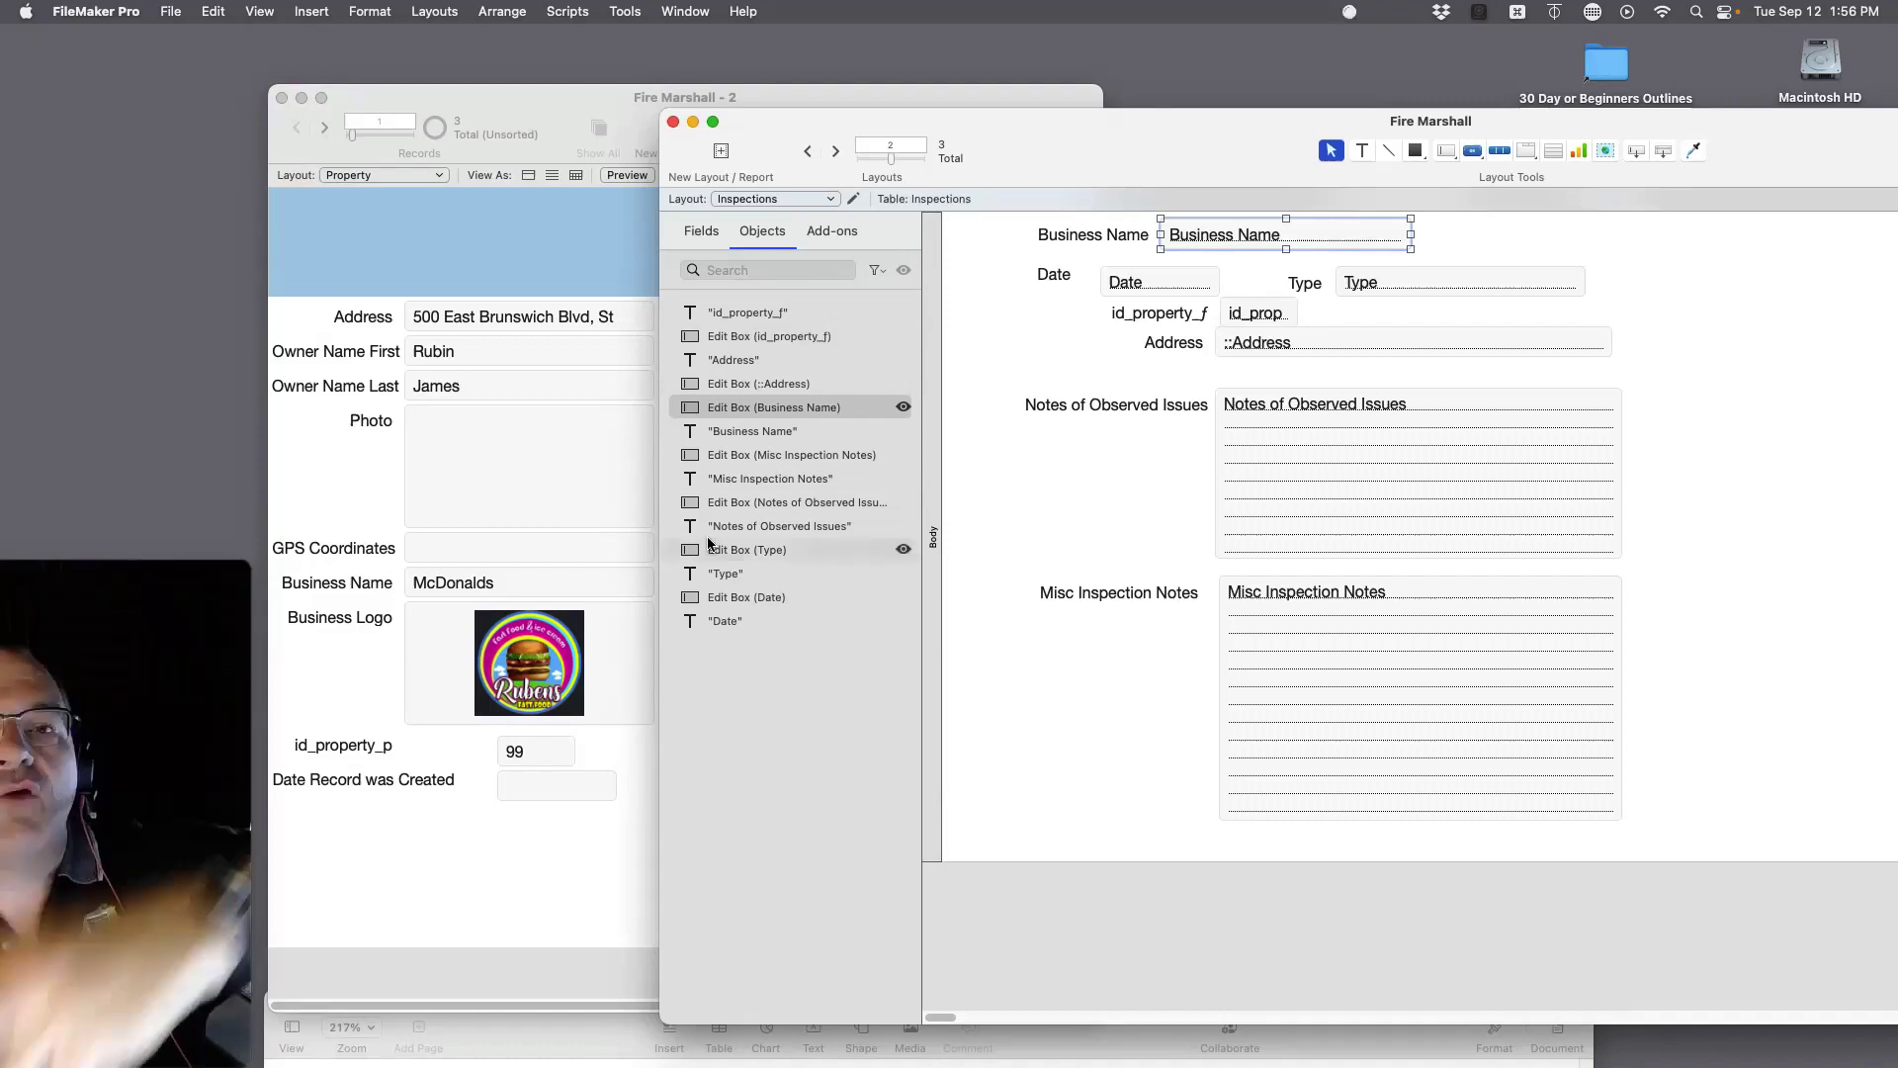
left_click(1773, 316)
left_click(1234, 239)
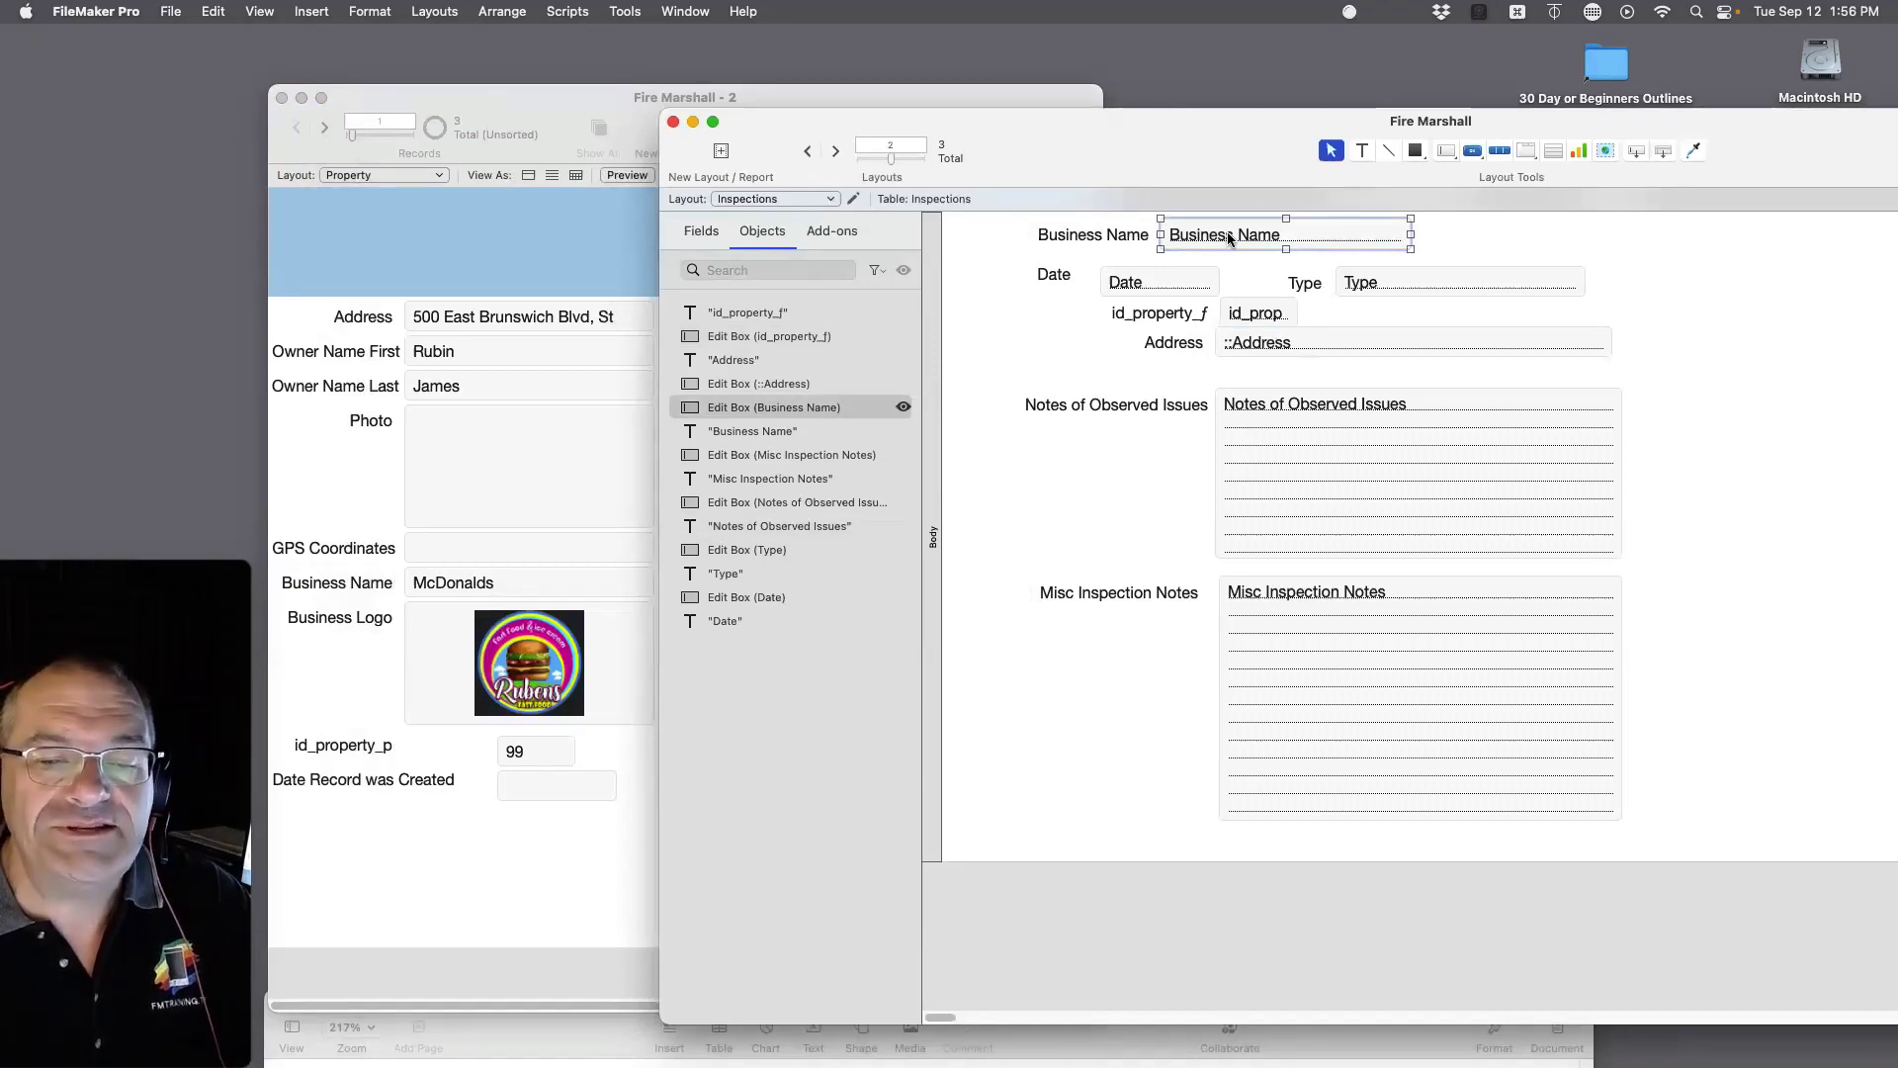
key("Left")
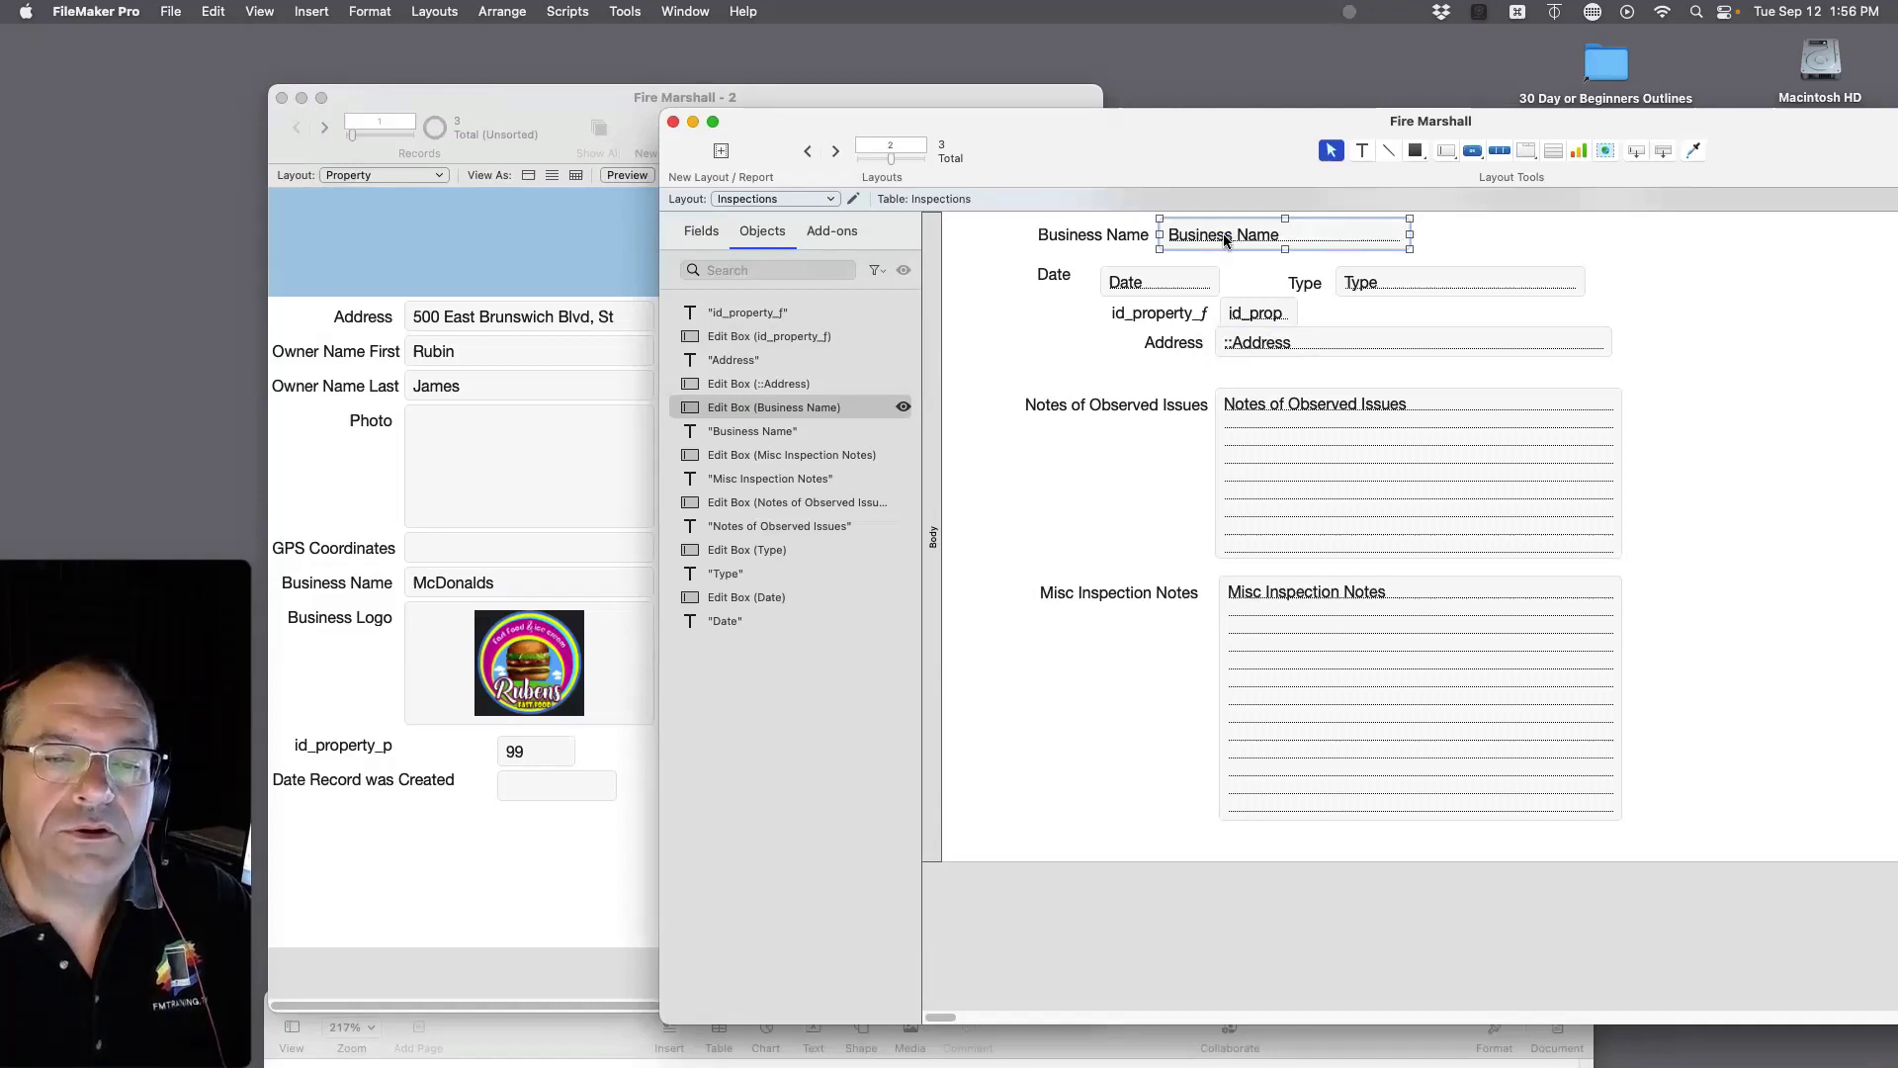
key("super+shift+d")
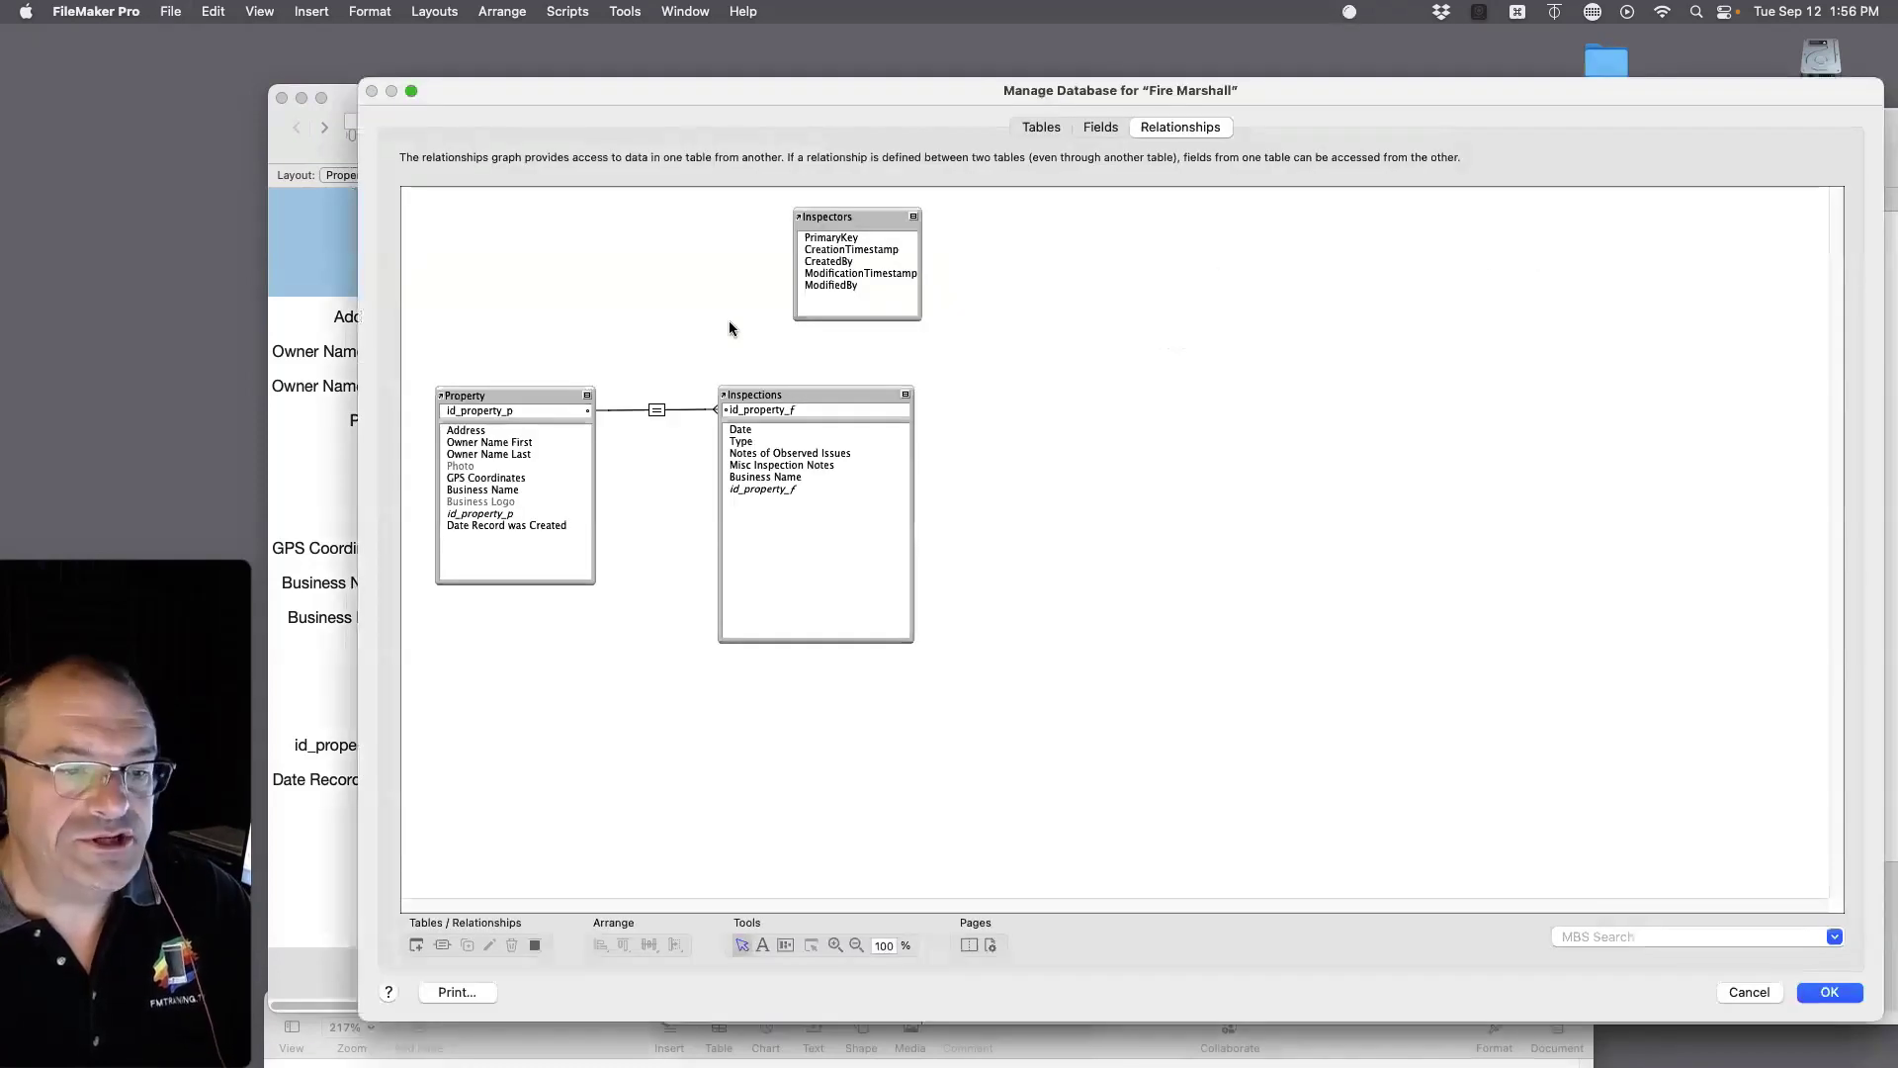
Step: Permanently delete the Business Name field from the Inspections table and save the definitions
left_click(777, 447)
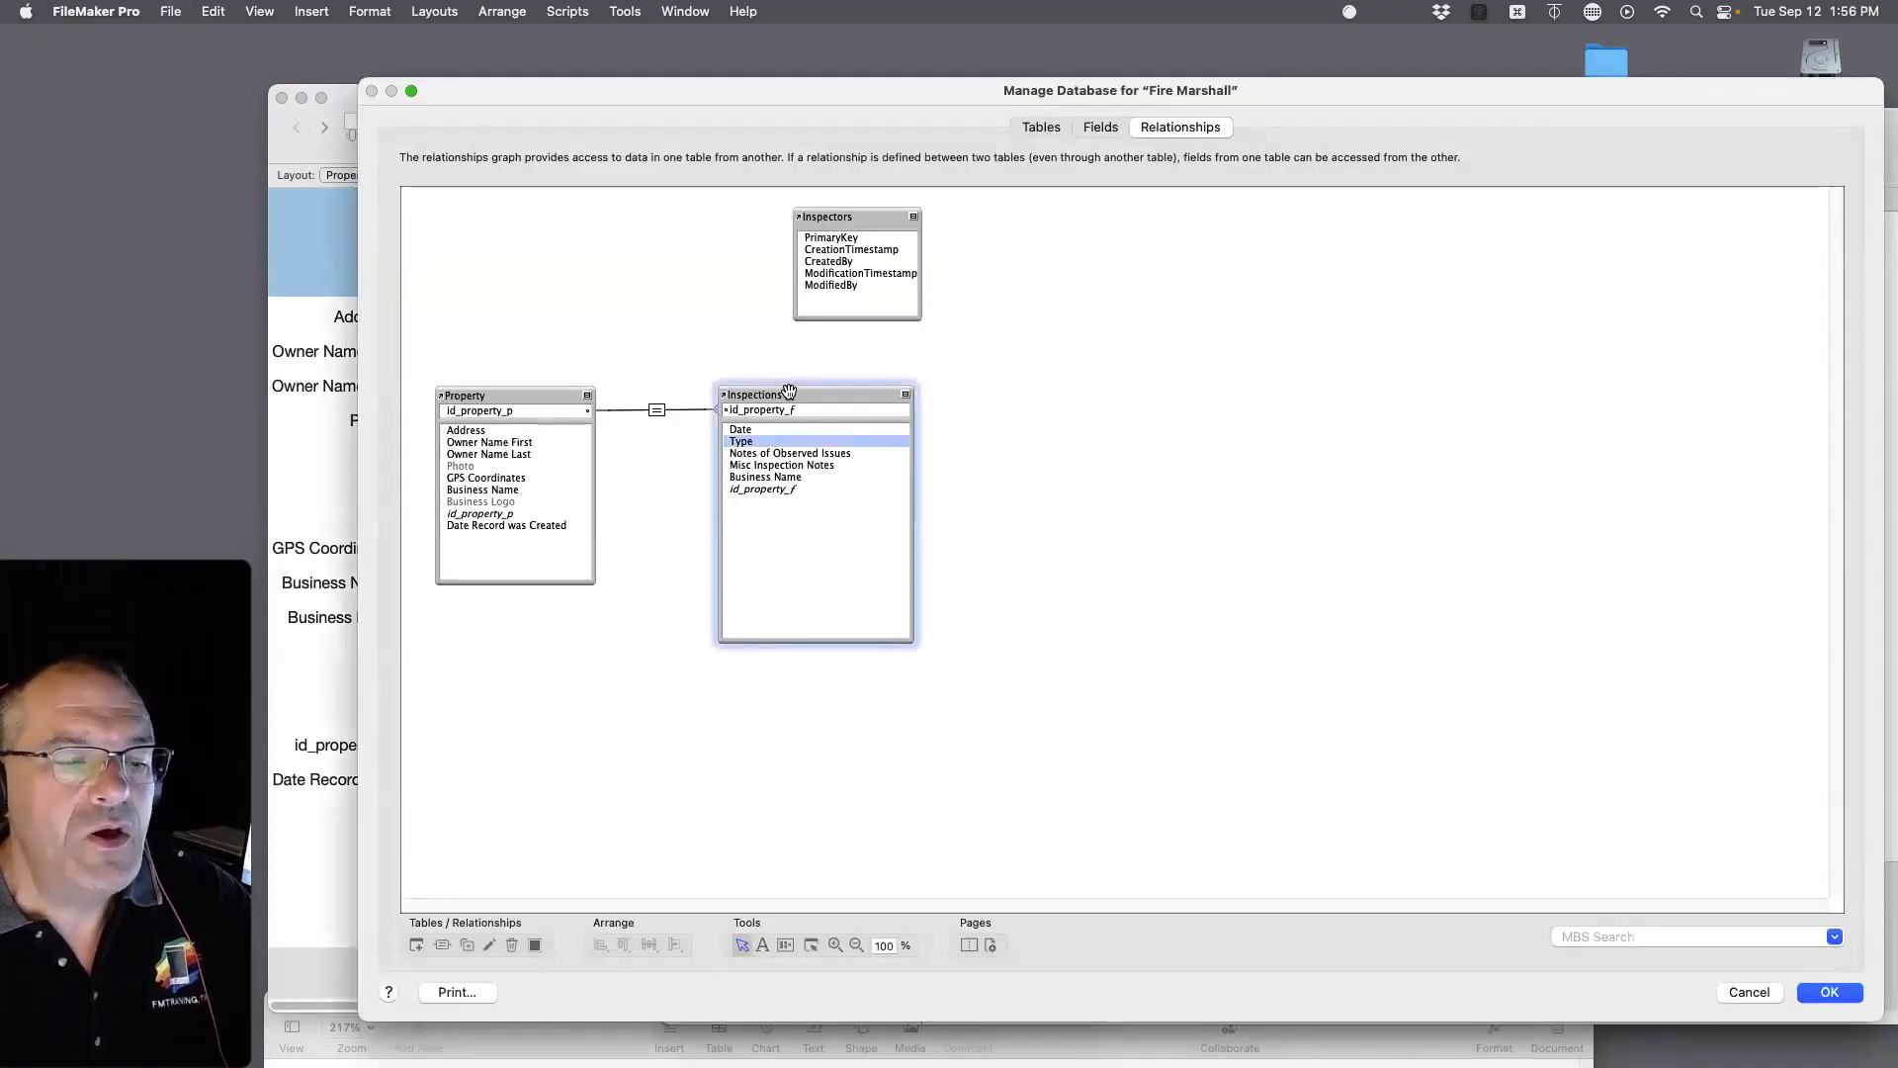
left_click(1101, 129)
left_click(508, 150)
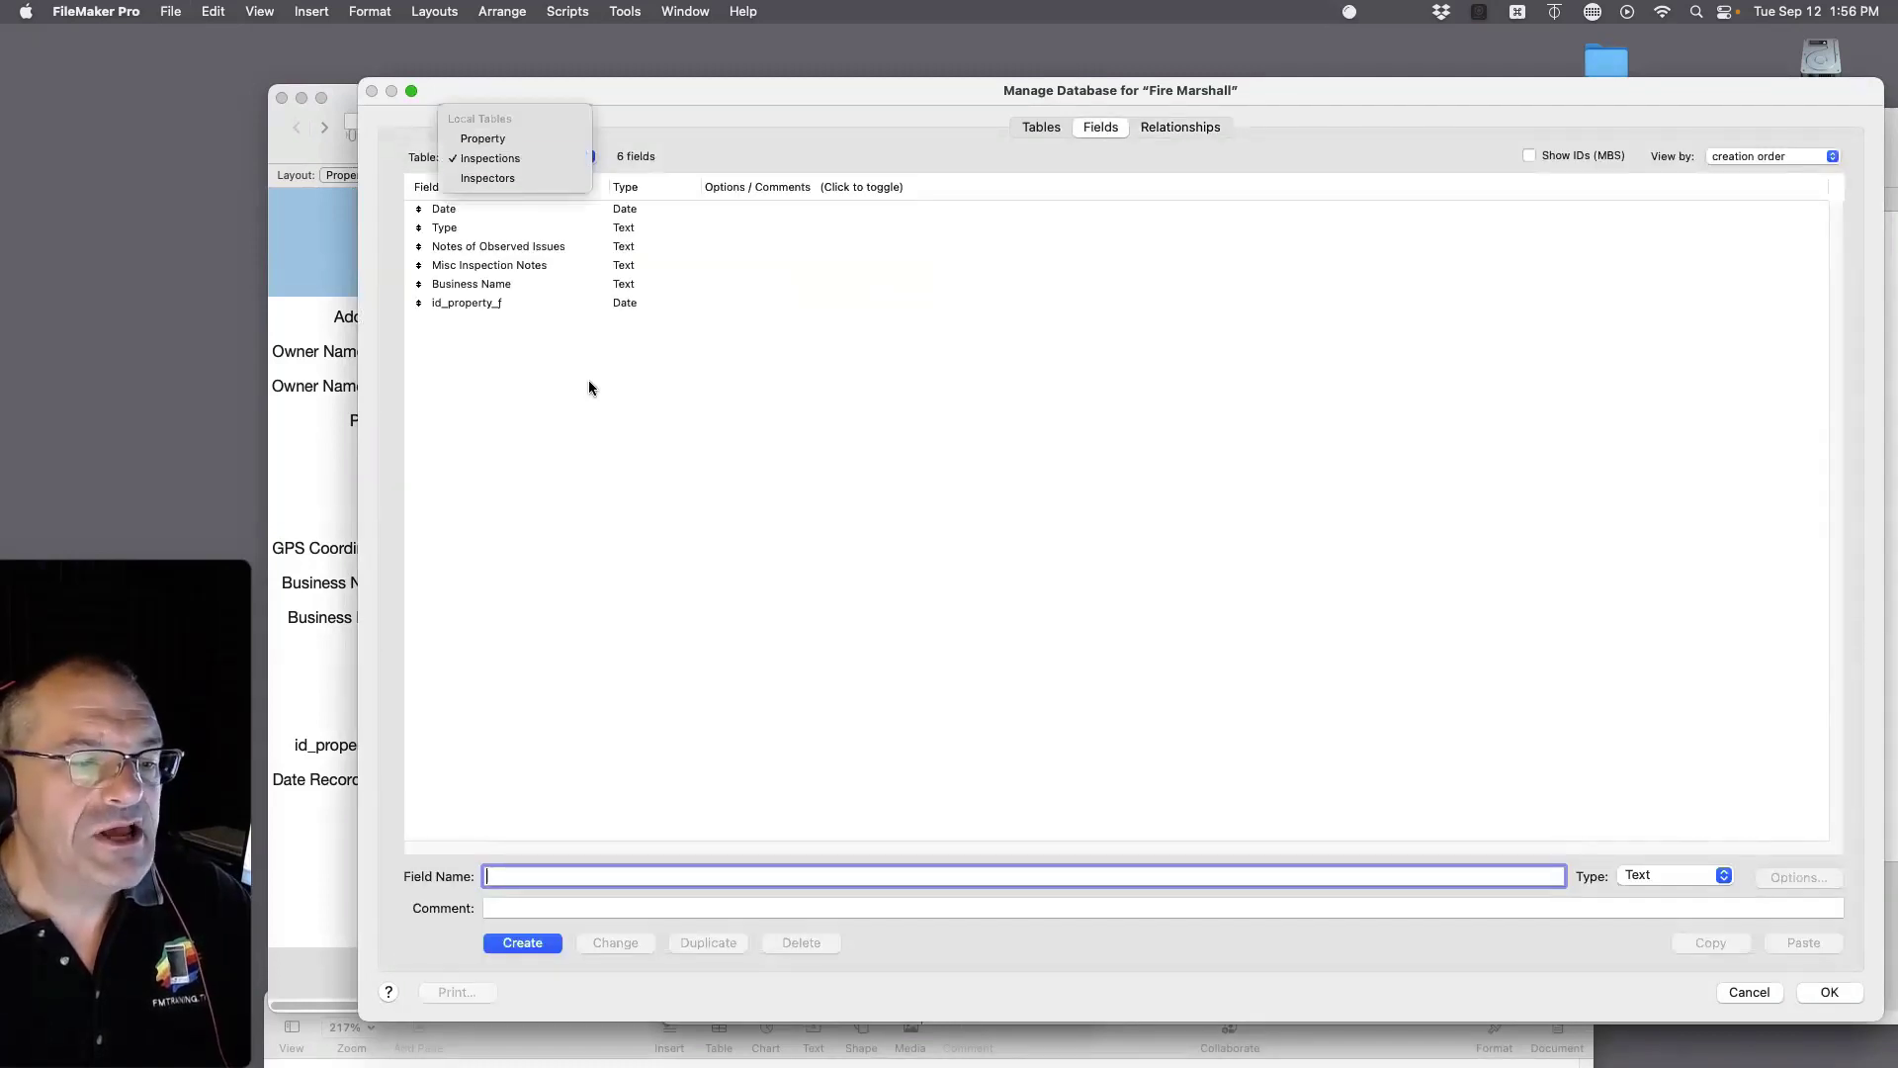
left_click(466, 287)
left_click(466, 287)
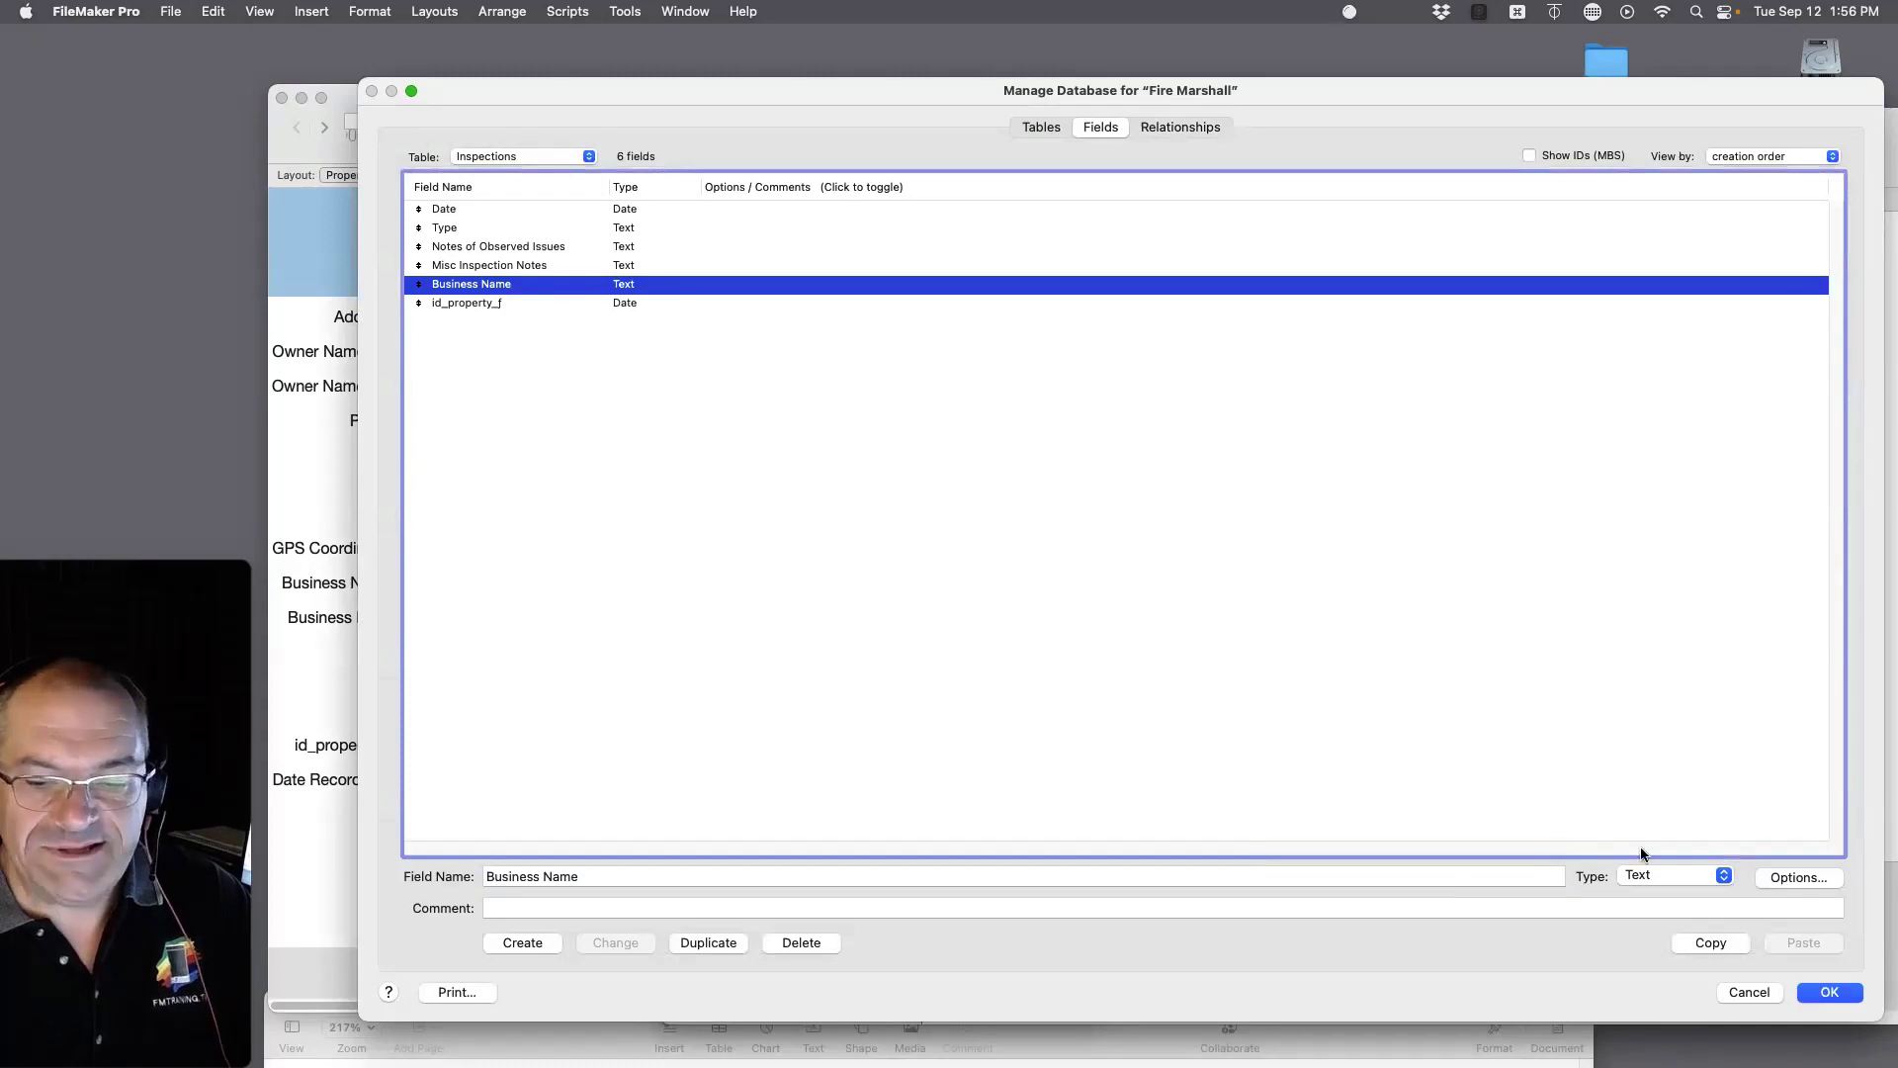
left_click(801, 943)
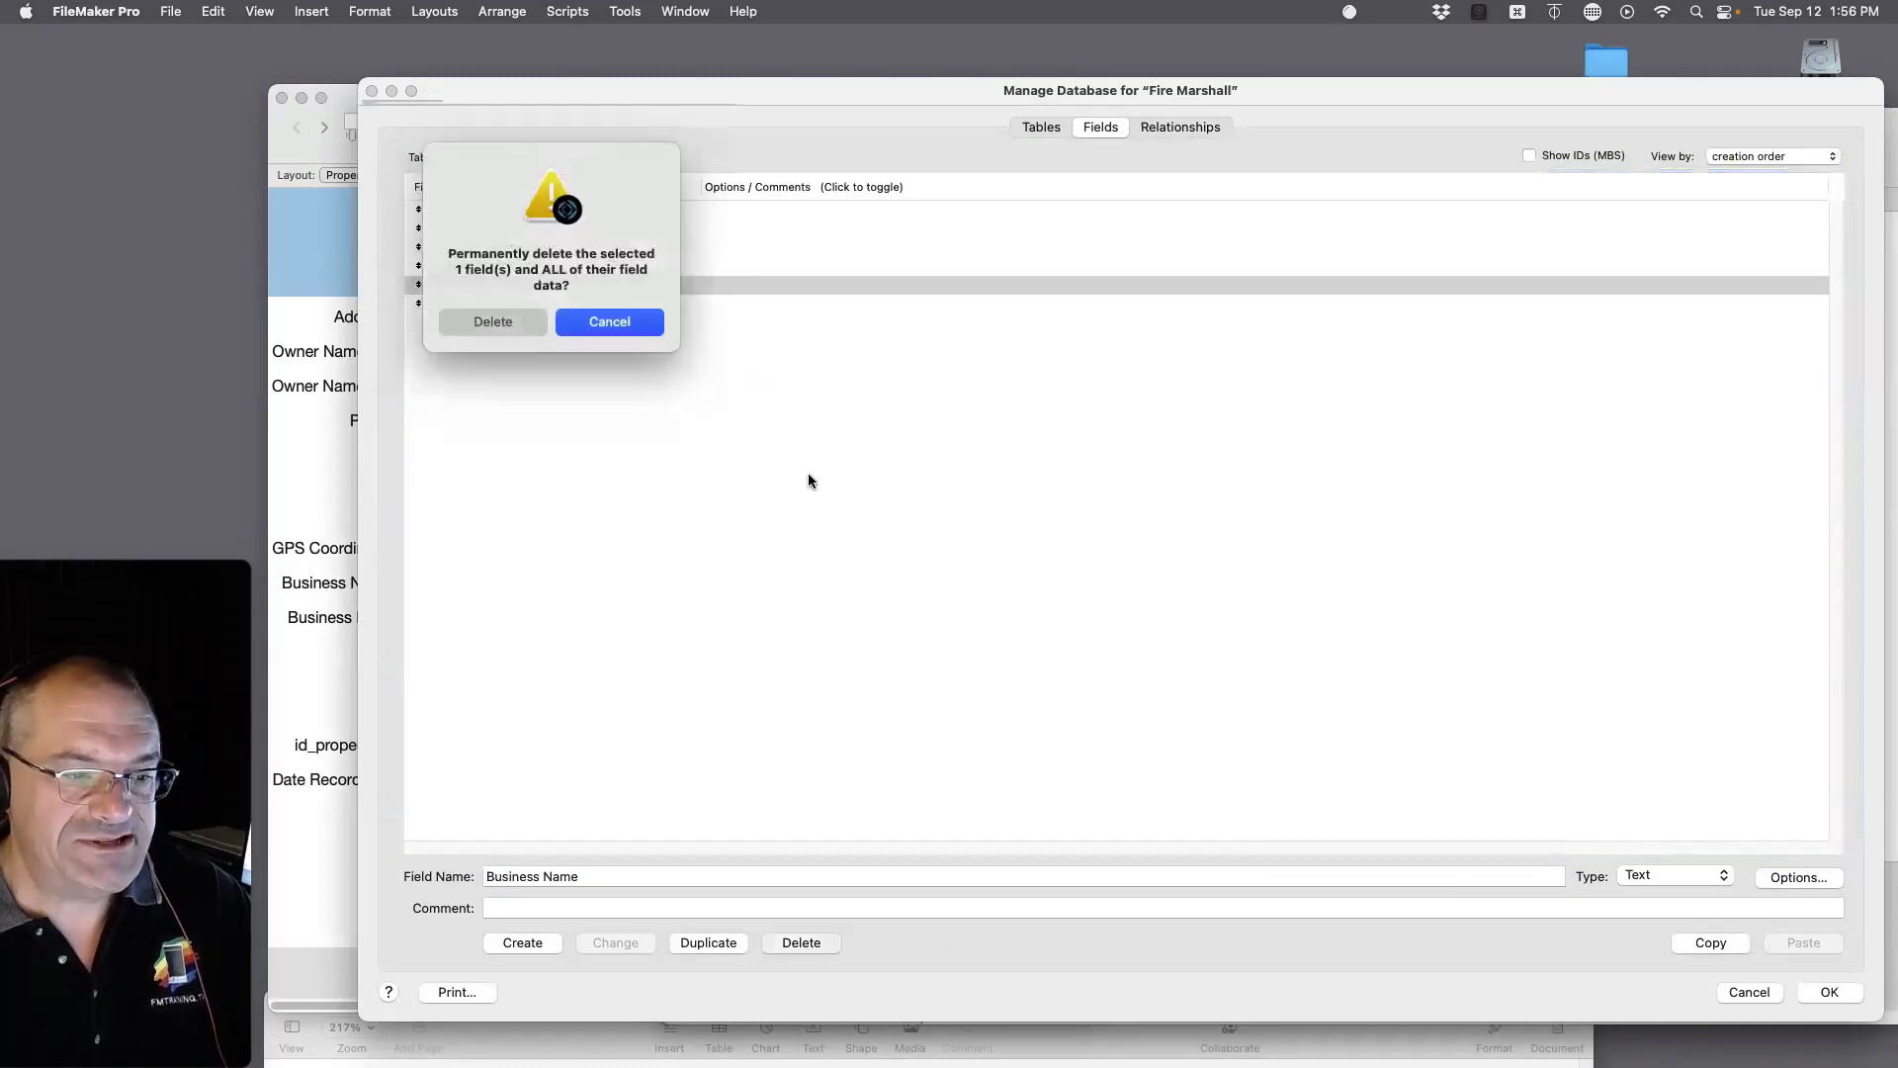
left_click(513, 329)
left_click(1829, 991)
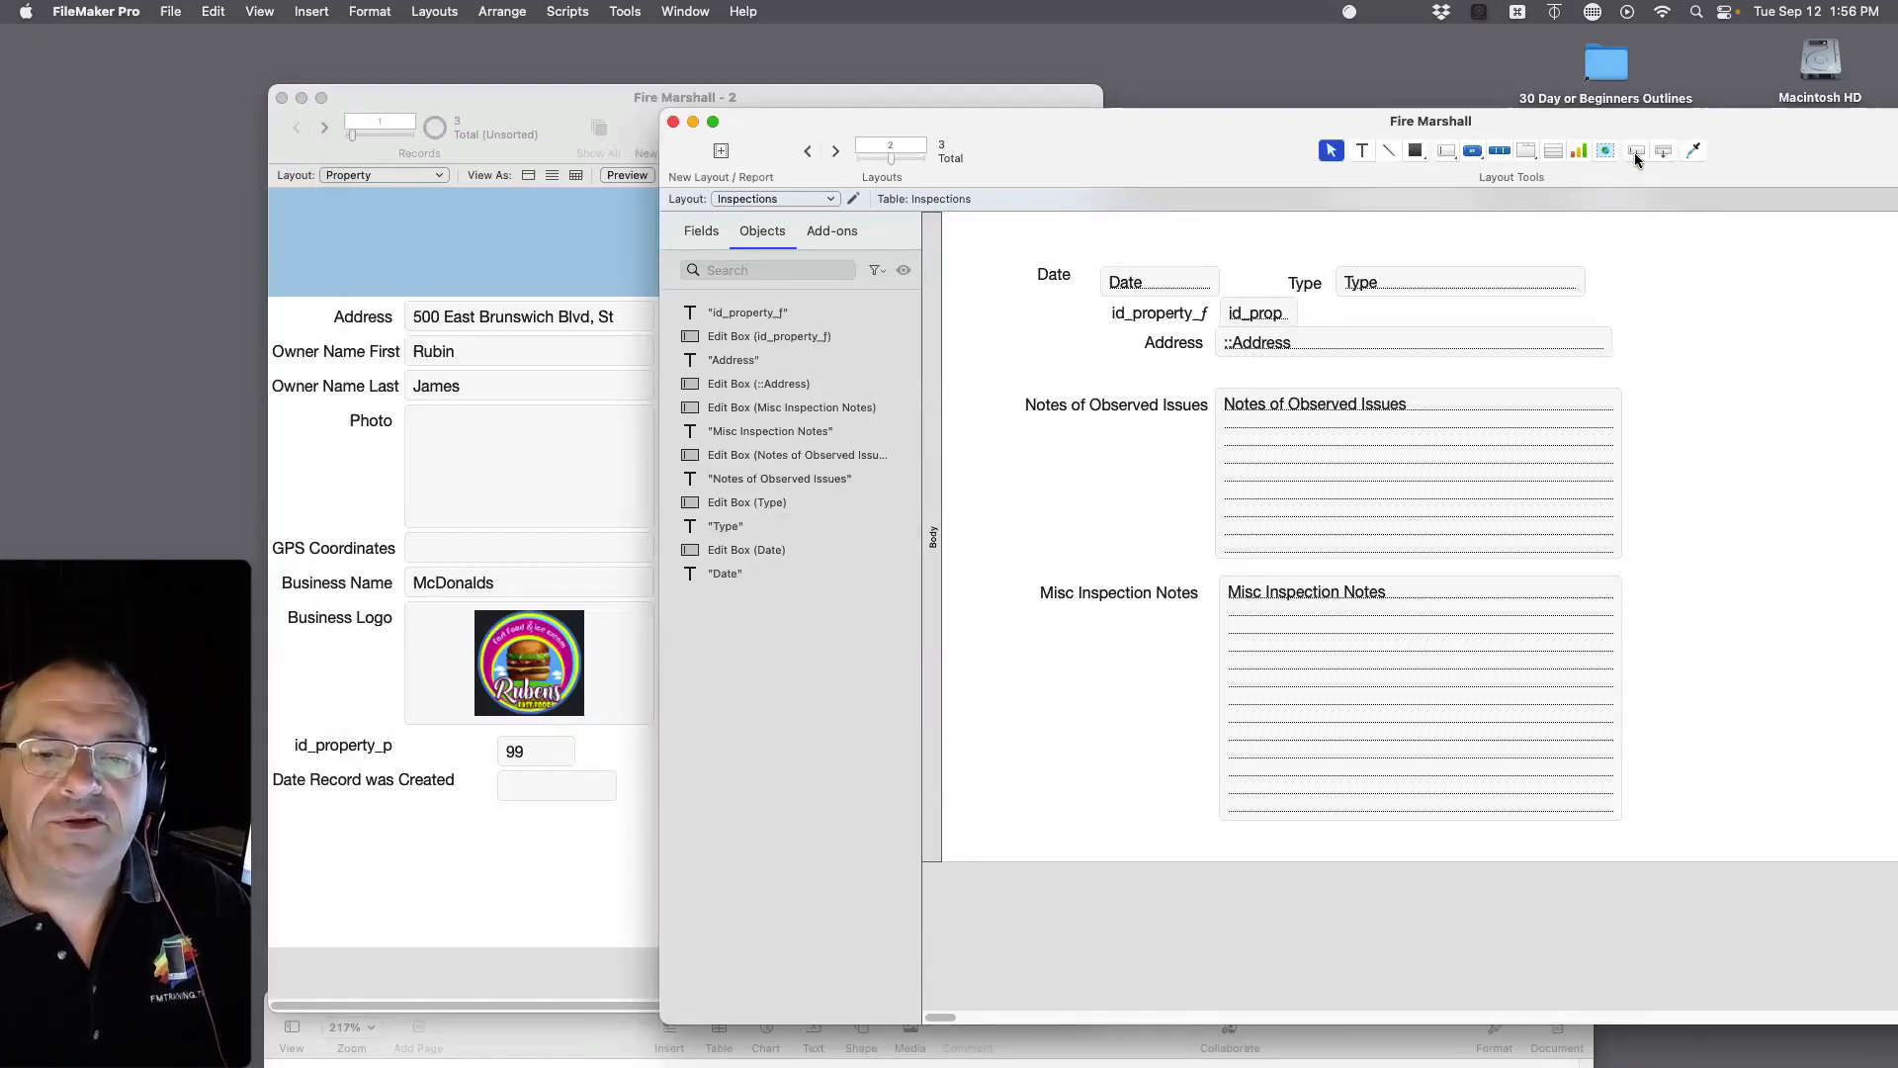
Step: Add the related Property::Business Name field at the top of the Inspections layout and widen it
left_click_drag(1636, 158, 1227, 220)
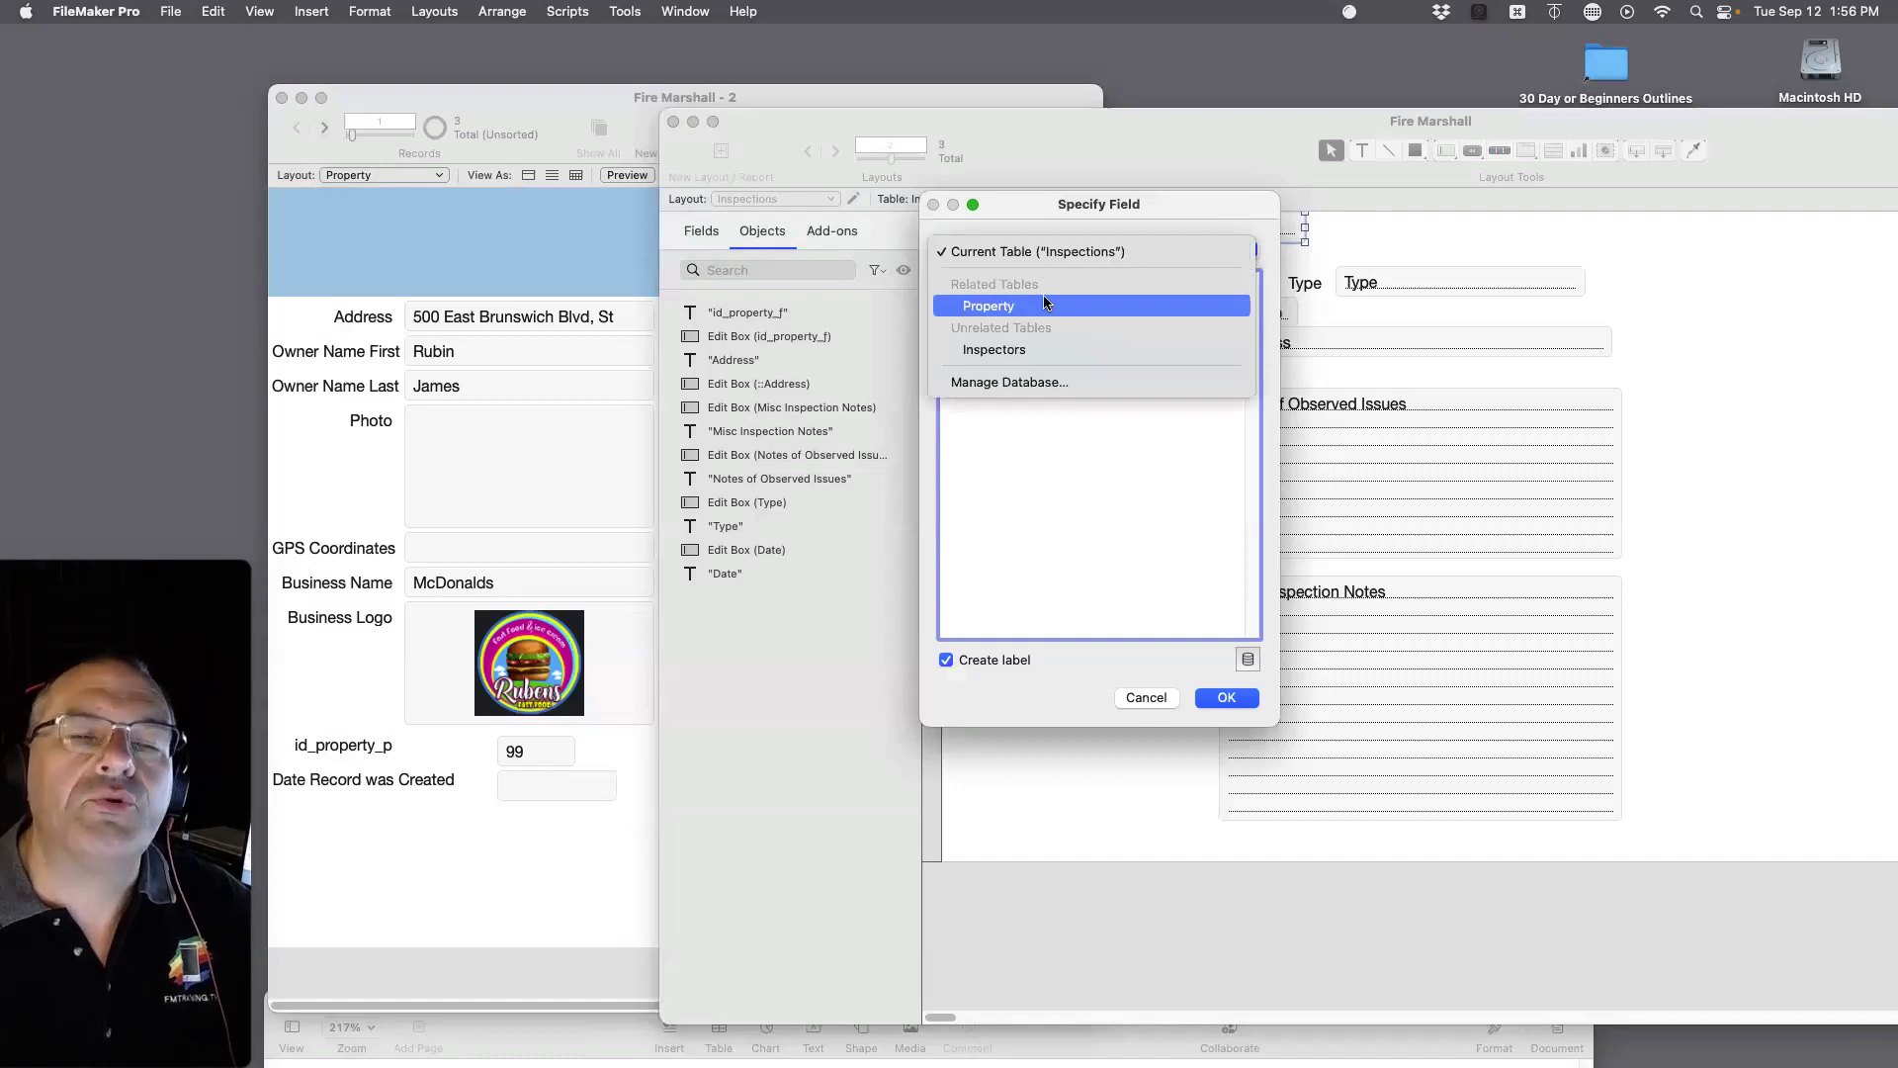
left_click(1042, 302)
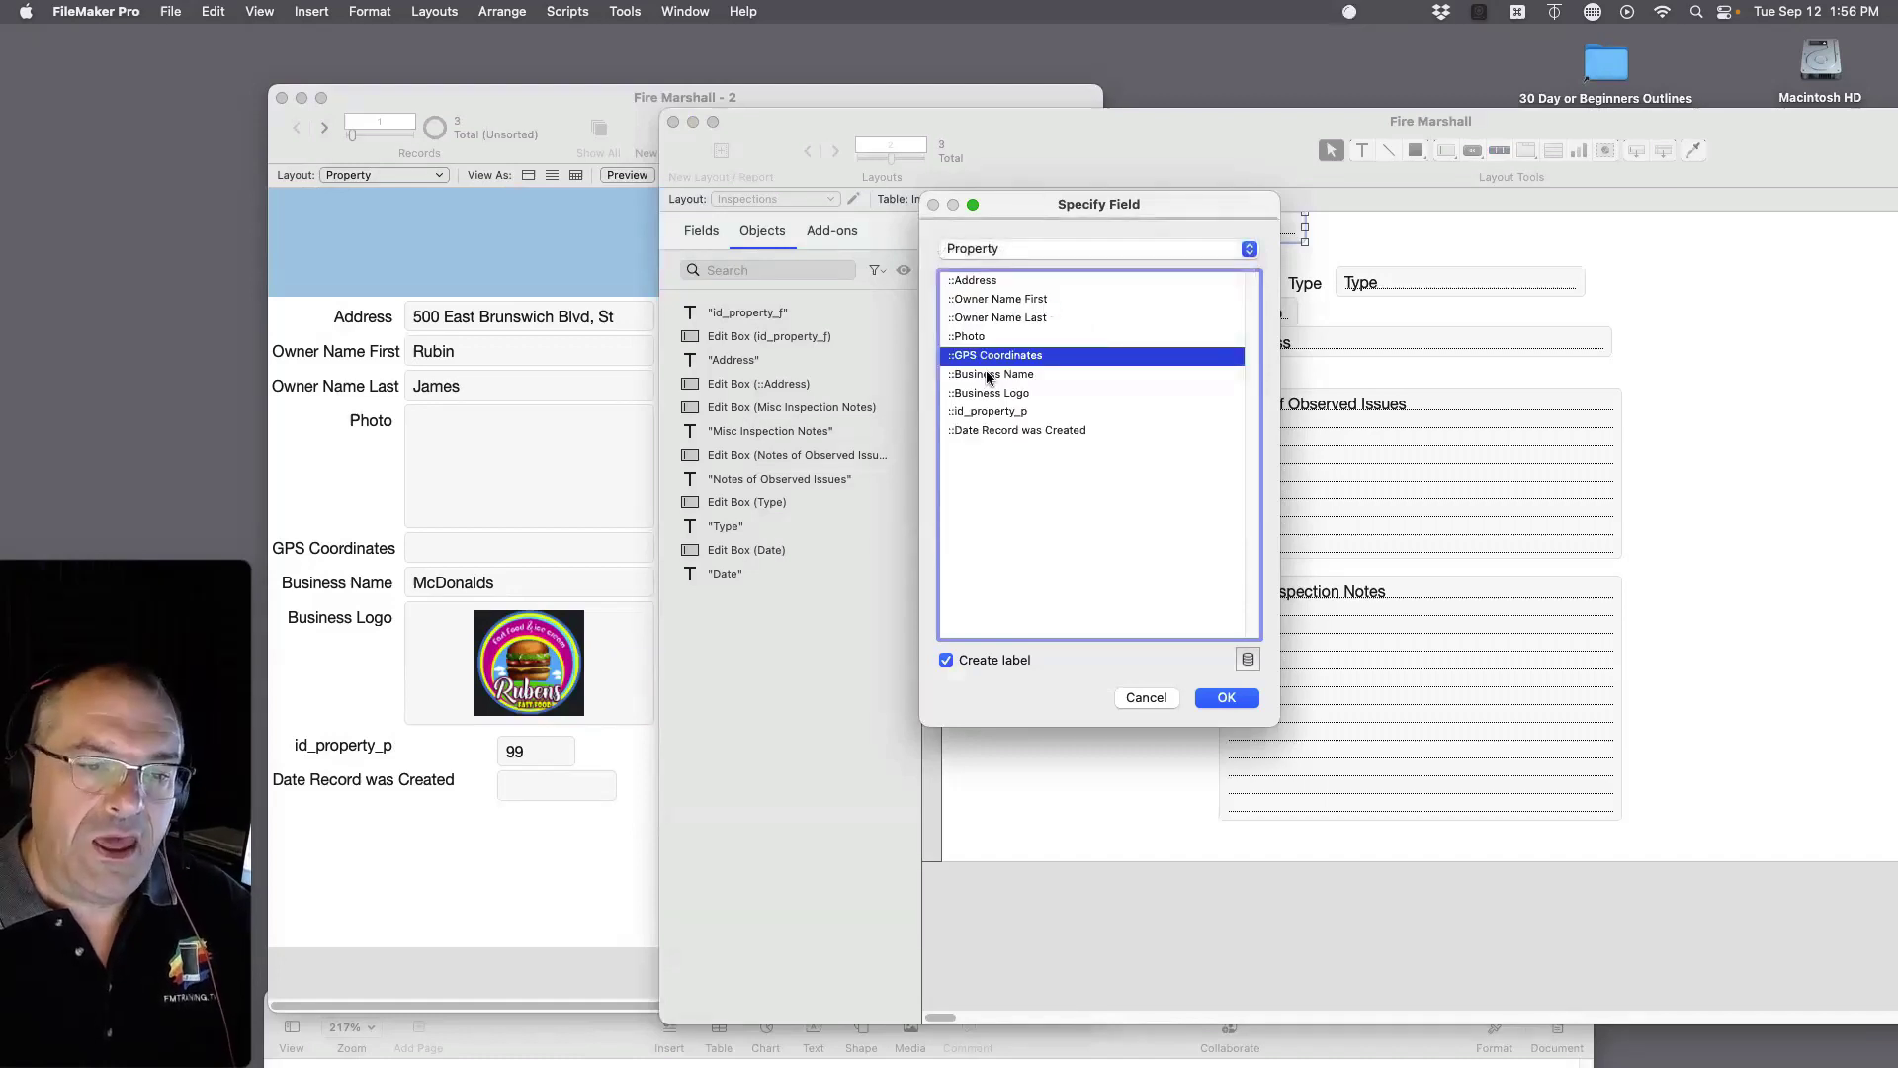
double_click(992, 376)
left_click_drag(1305, 227, 1688, 210)
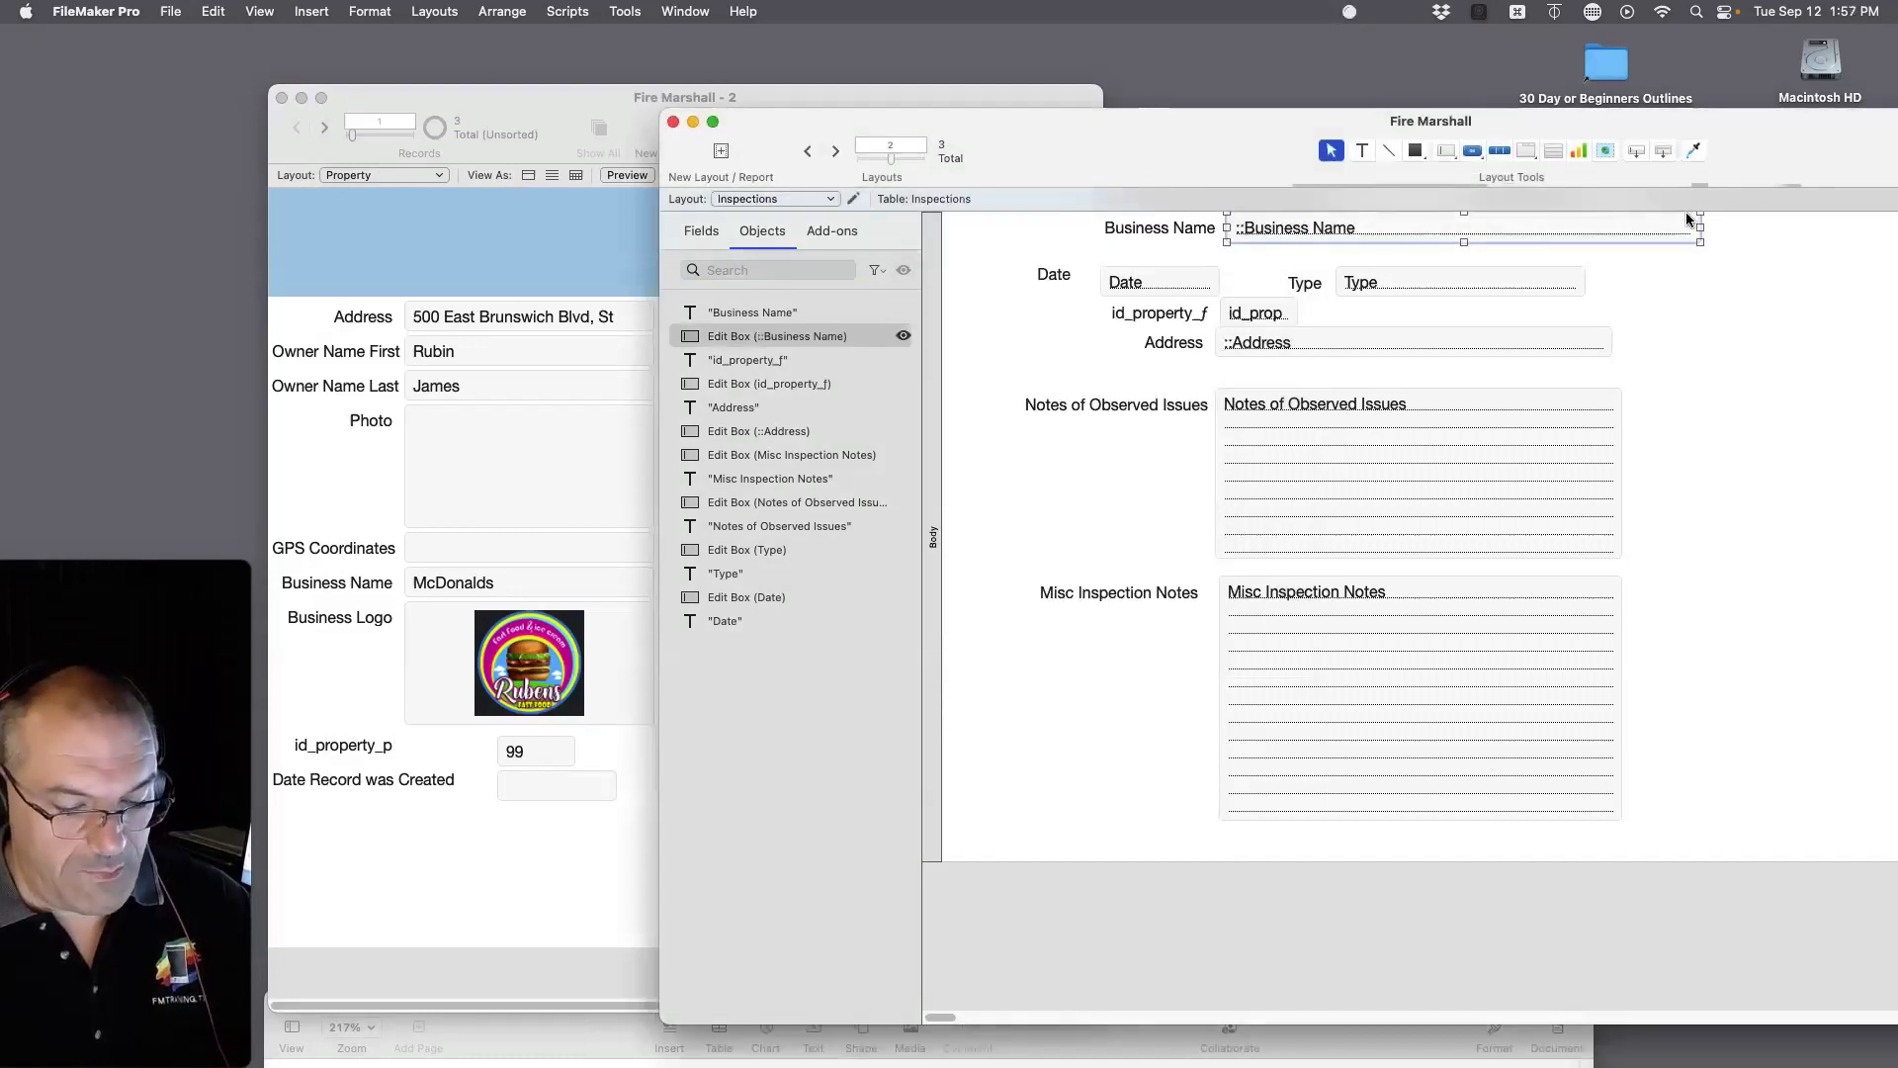
Step: In Browse mode, type 99 into the inspection's id_property_f field
key("super+b")
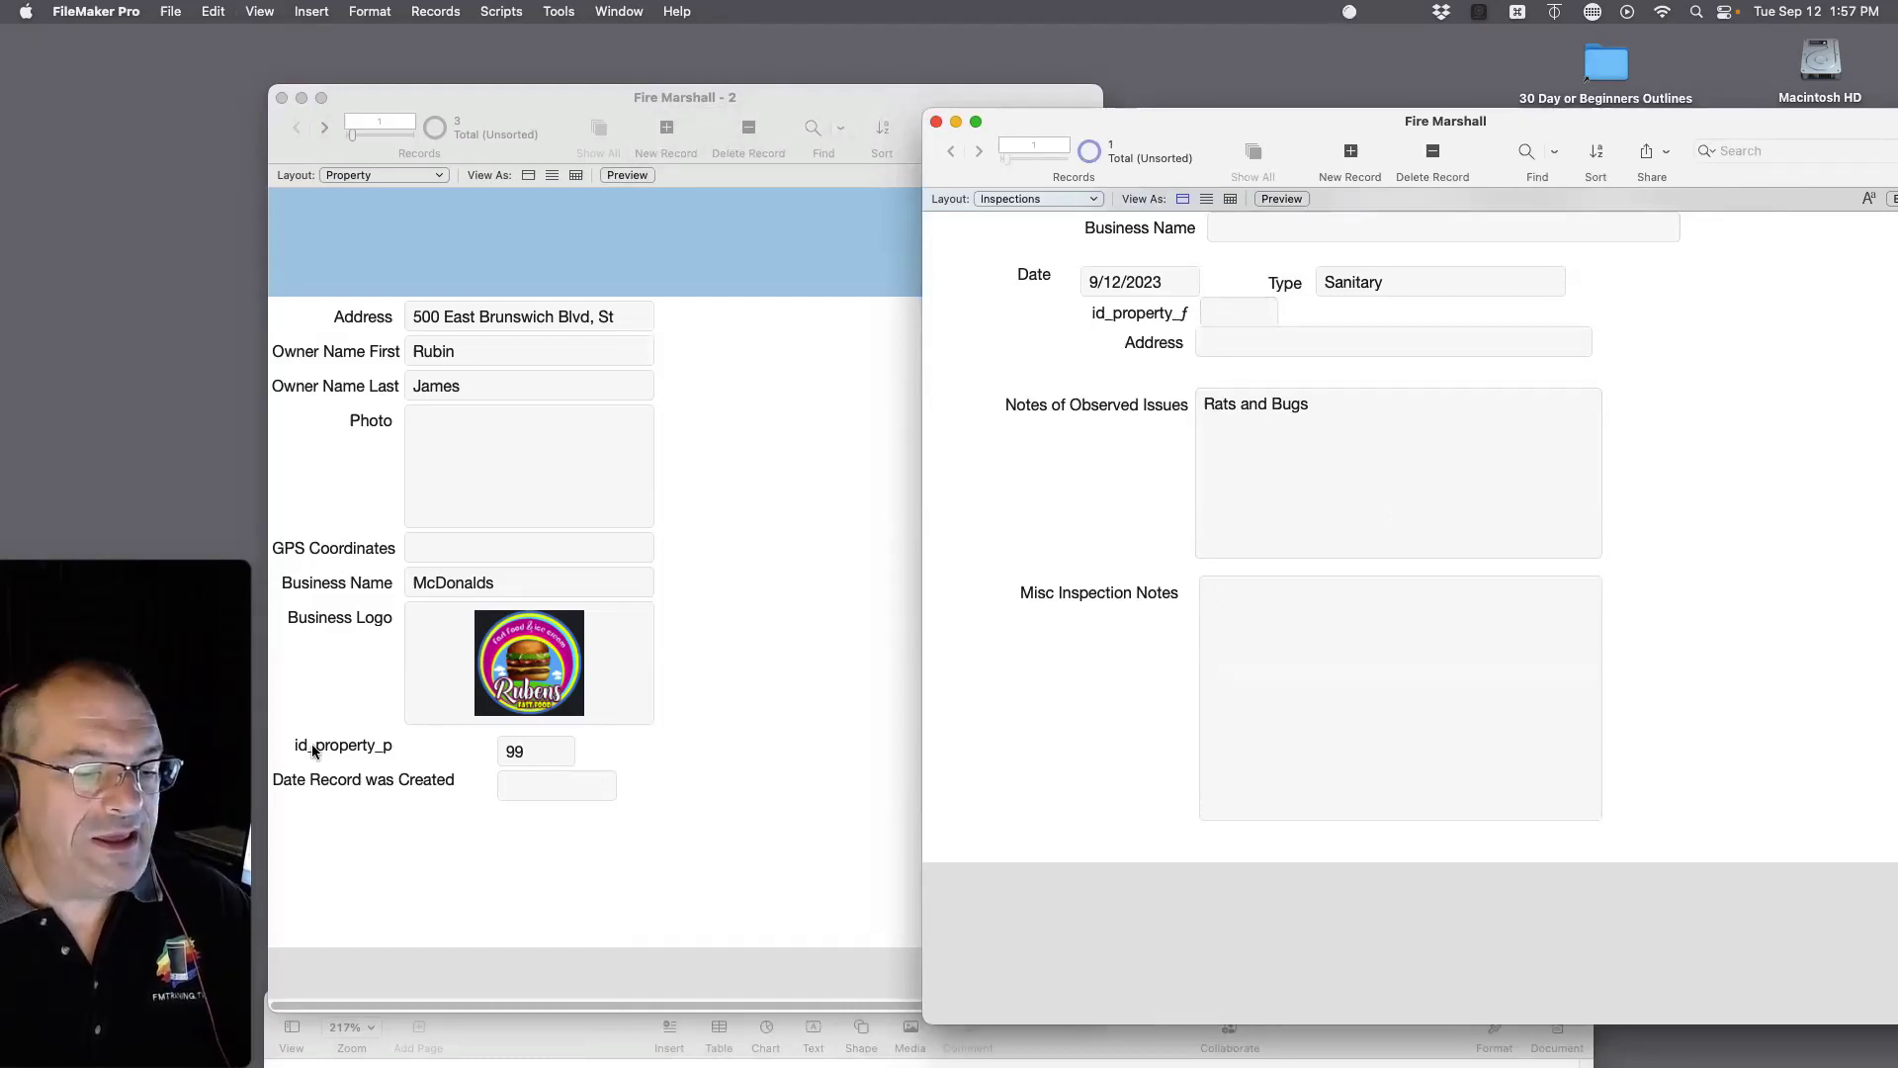
left_click(1226, 314)
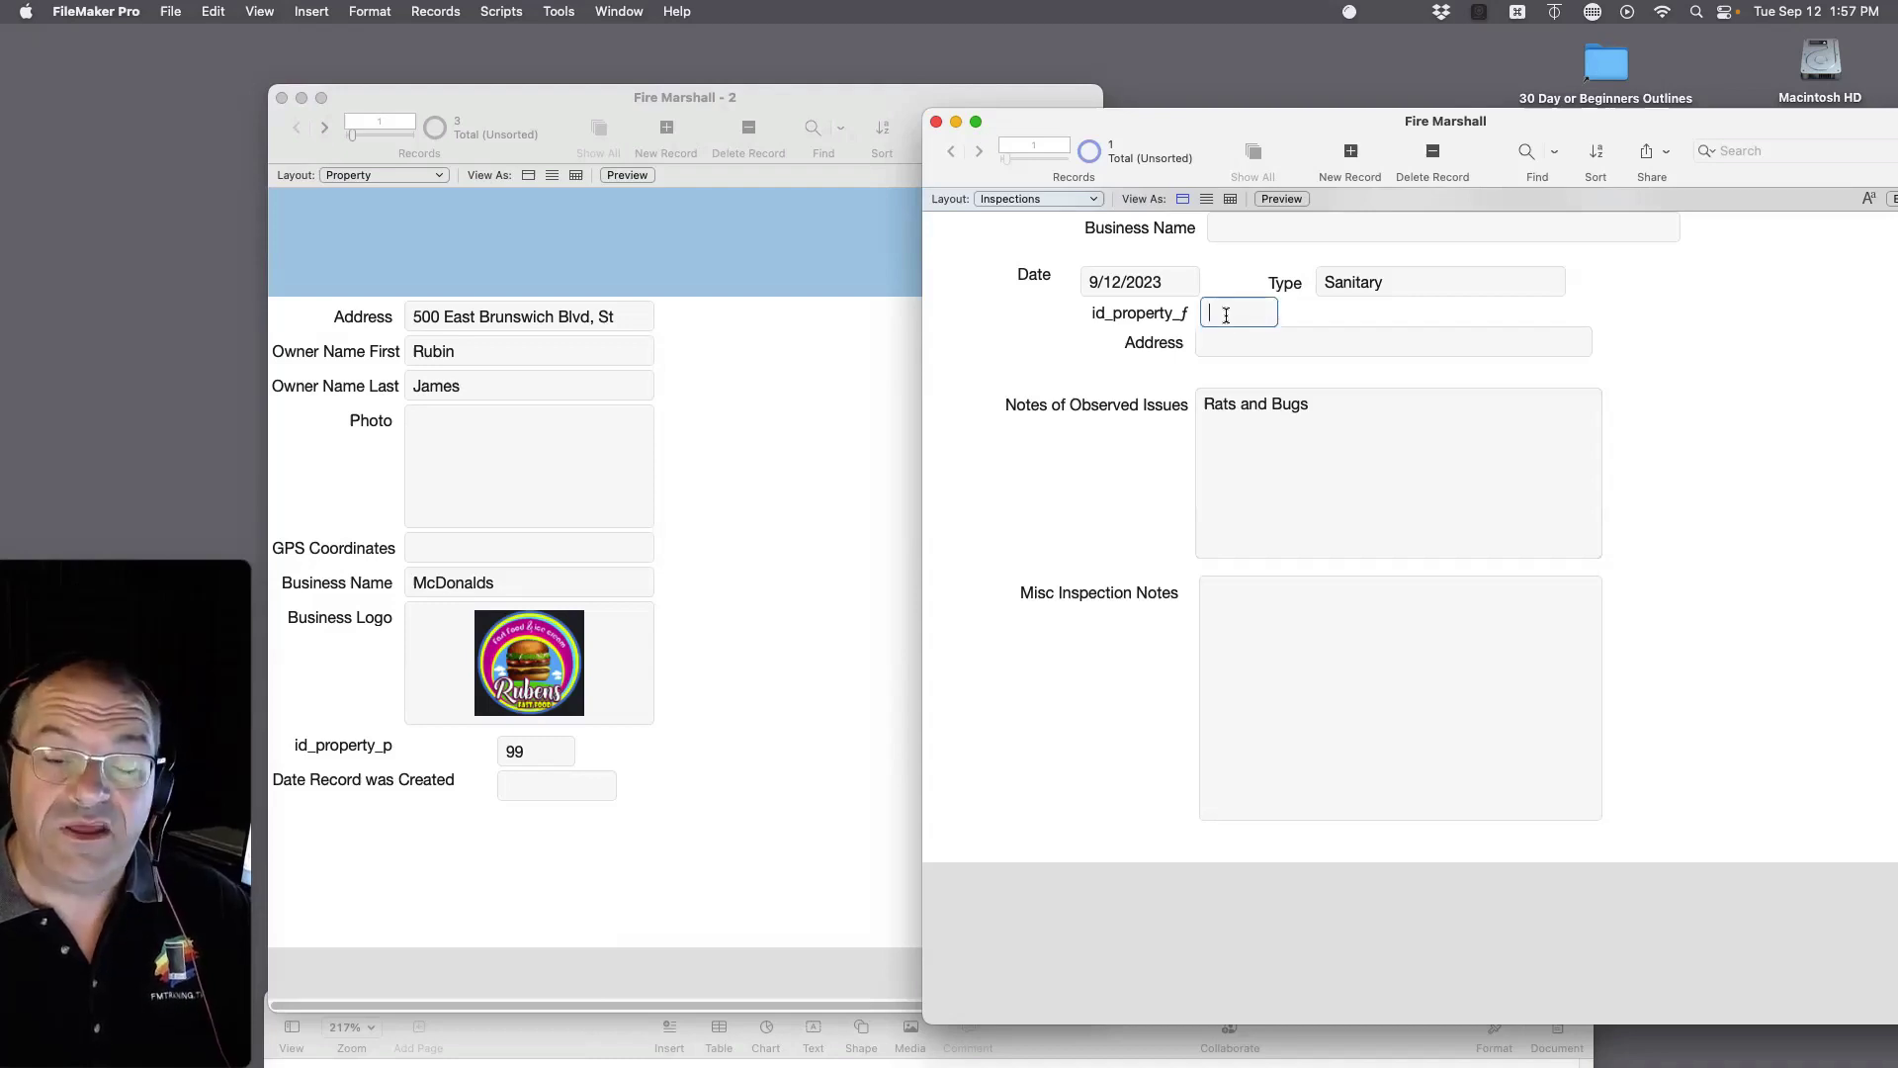
type("99")
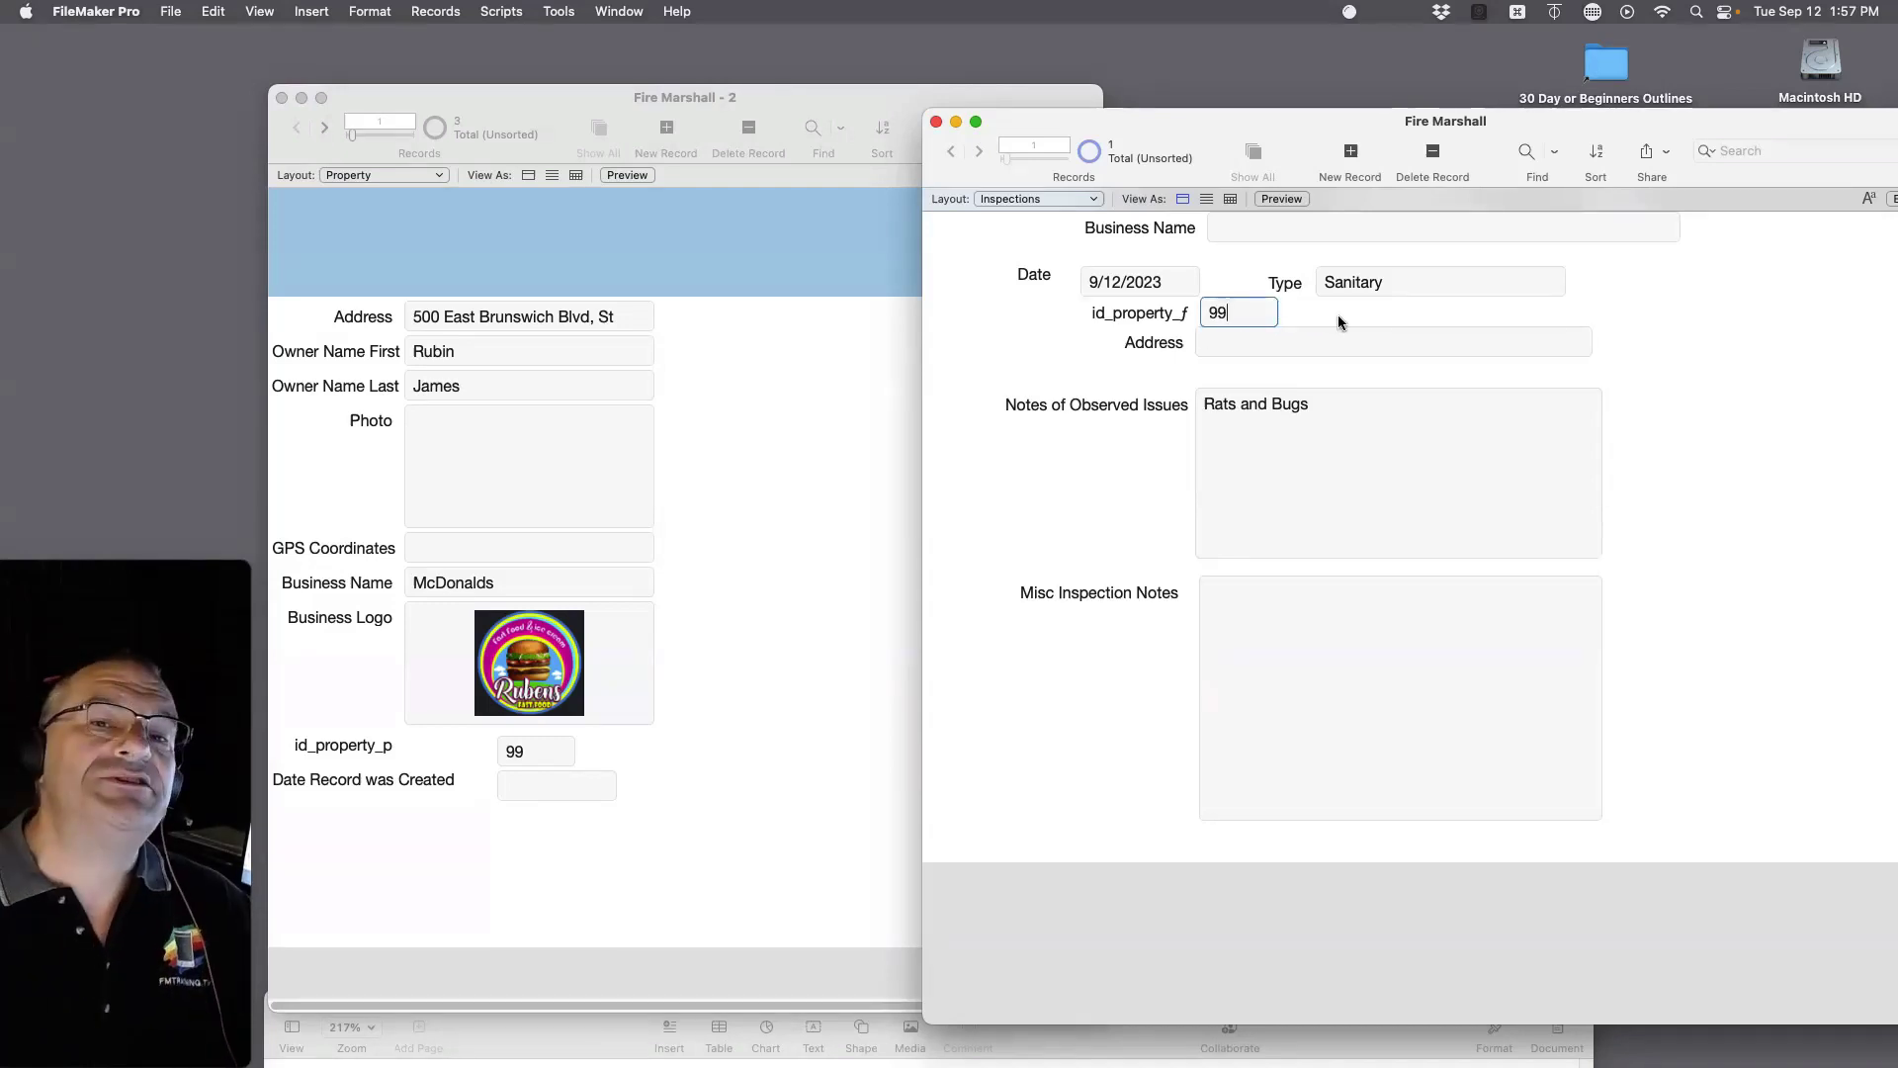
Step: Dismiss the invalid date warning and discard the rejected 99 value
left_click(1705, 358)
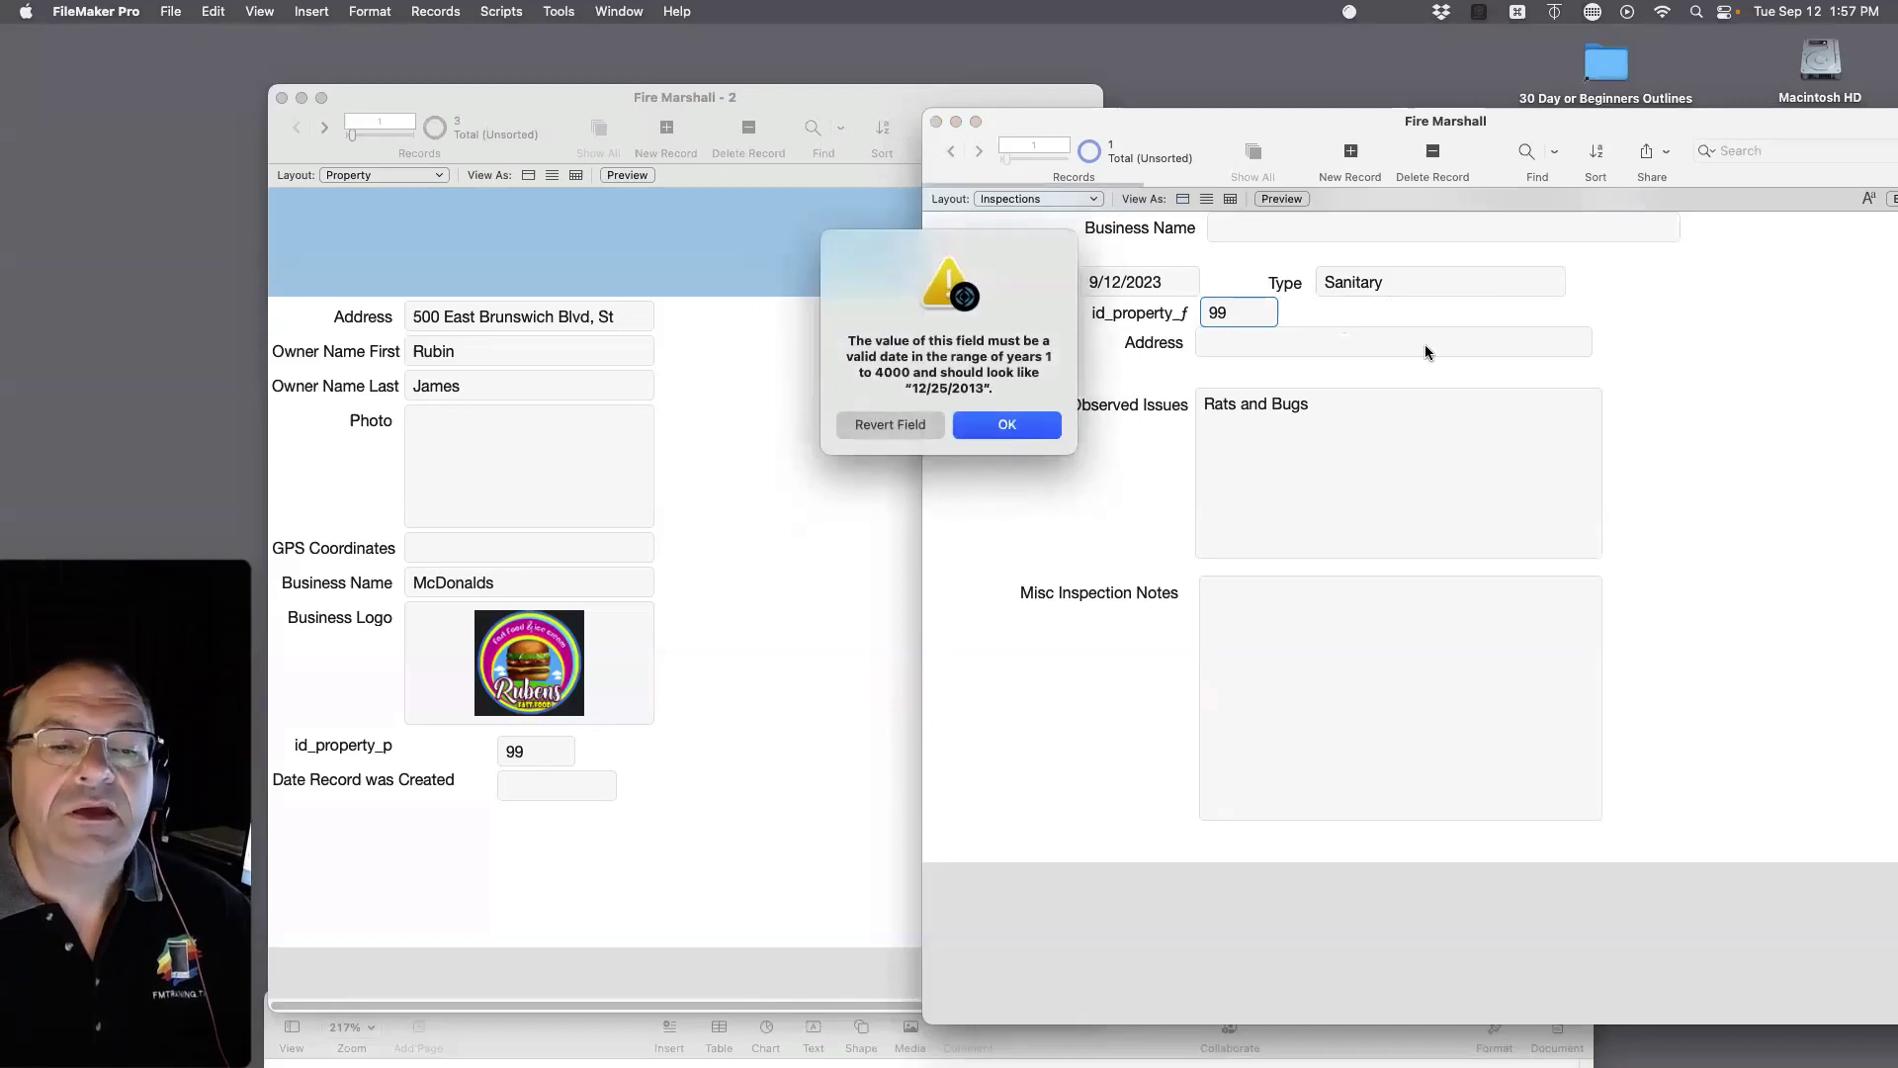
left_click(989, 439)
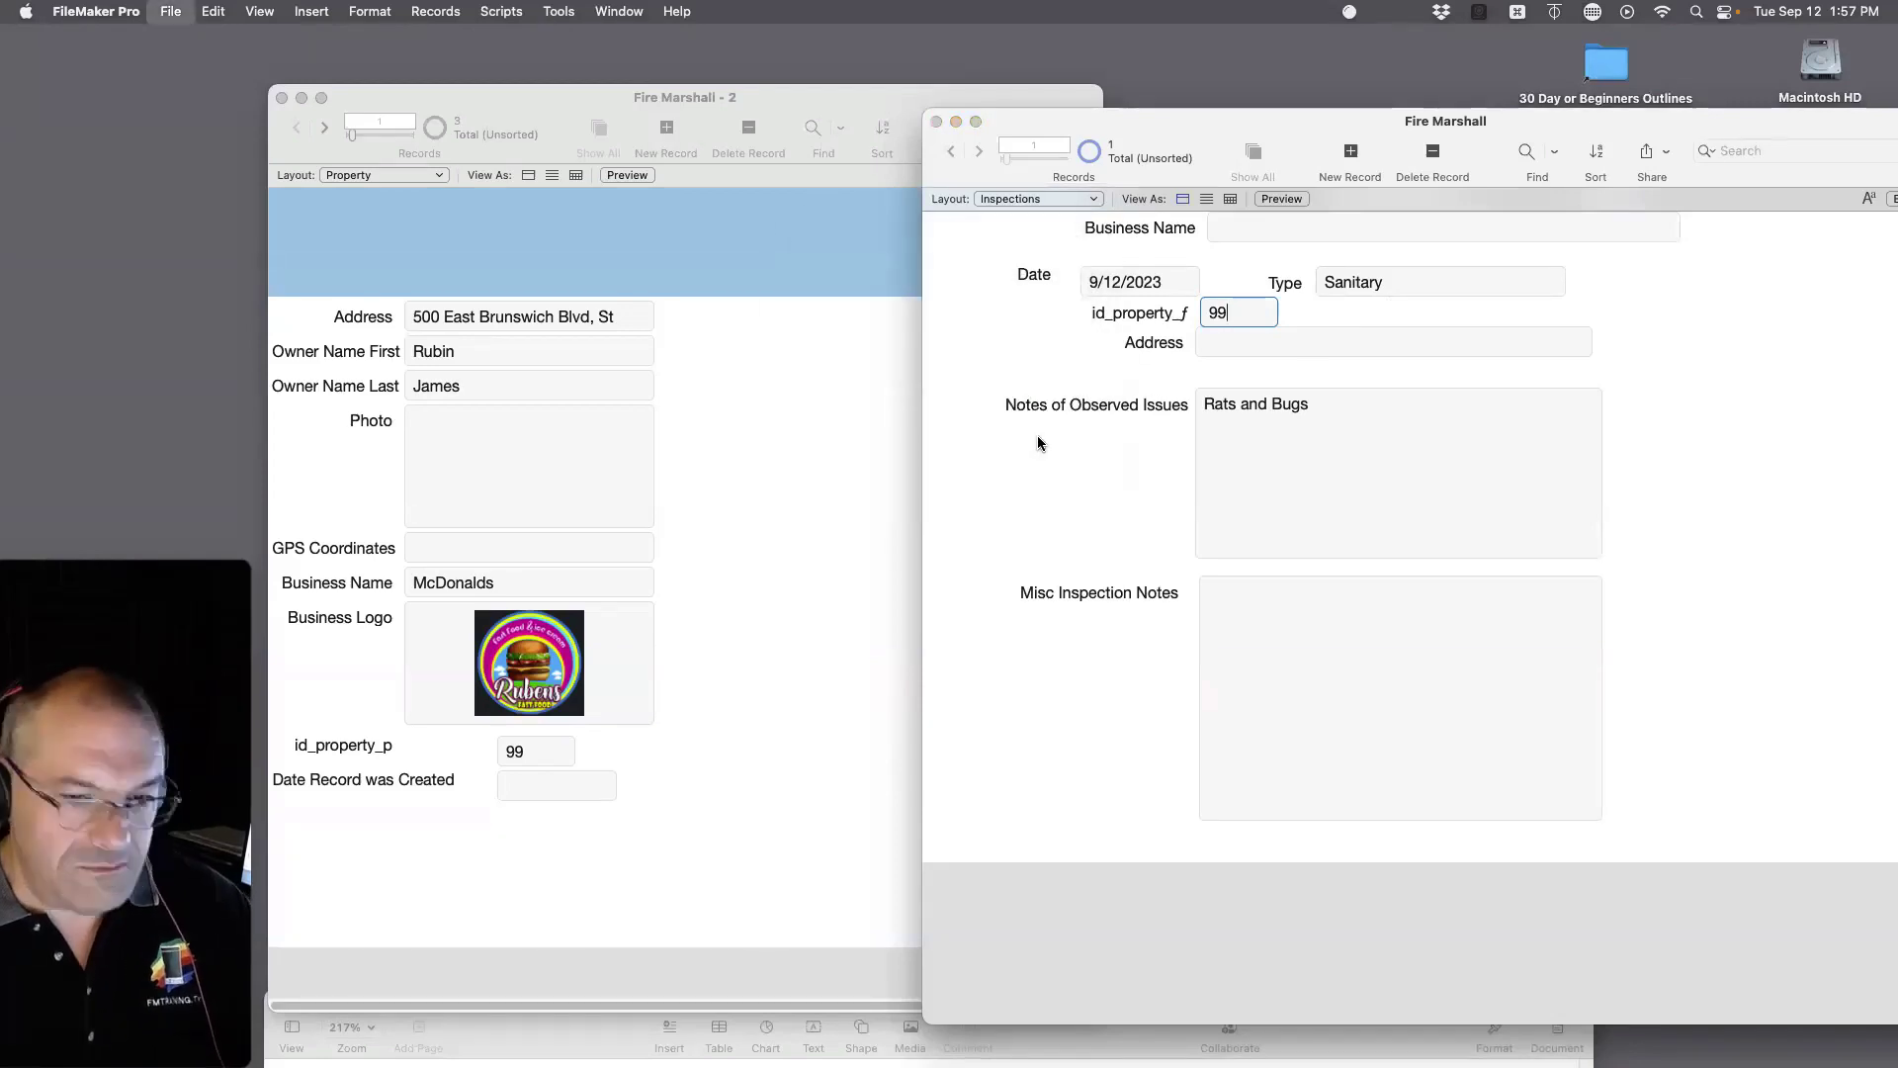
left_click(1036, 435)
left_click(867, 427)
Step: Change id_property_f's type to Number, review Property's id_property_p settings, and save the definitions
key("super+shift+d")
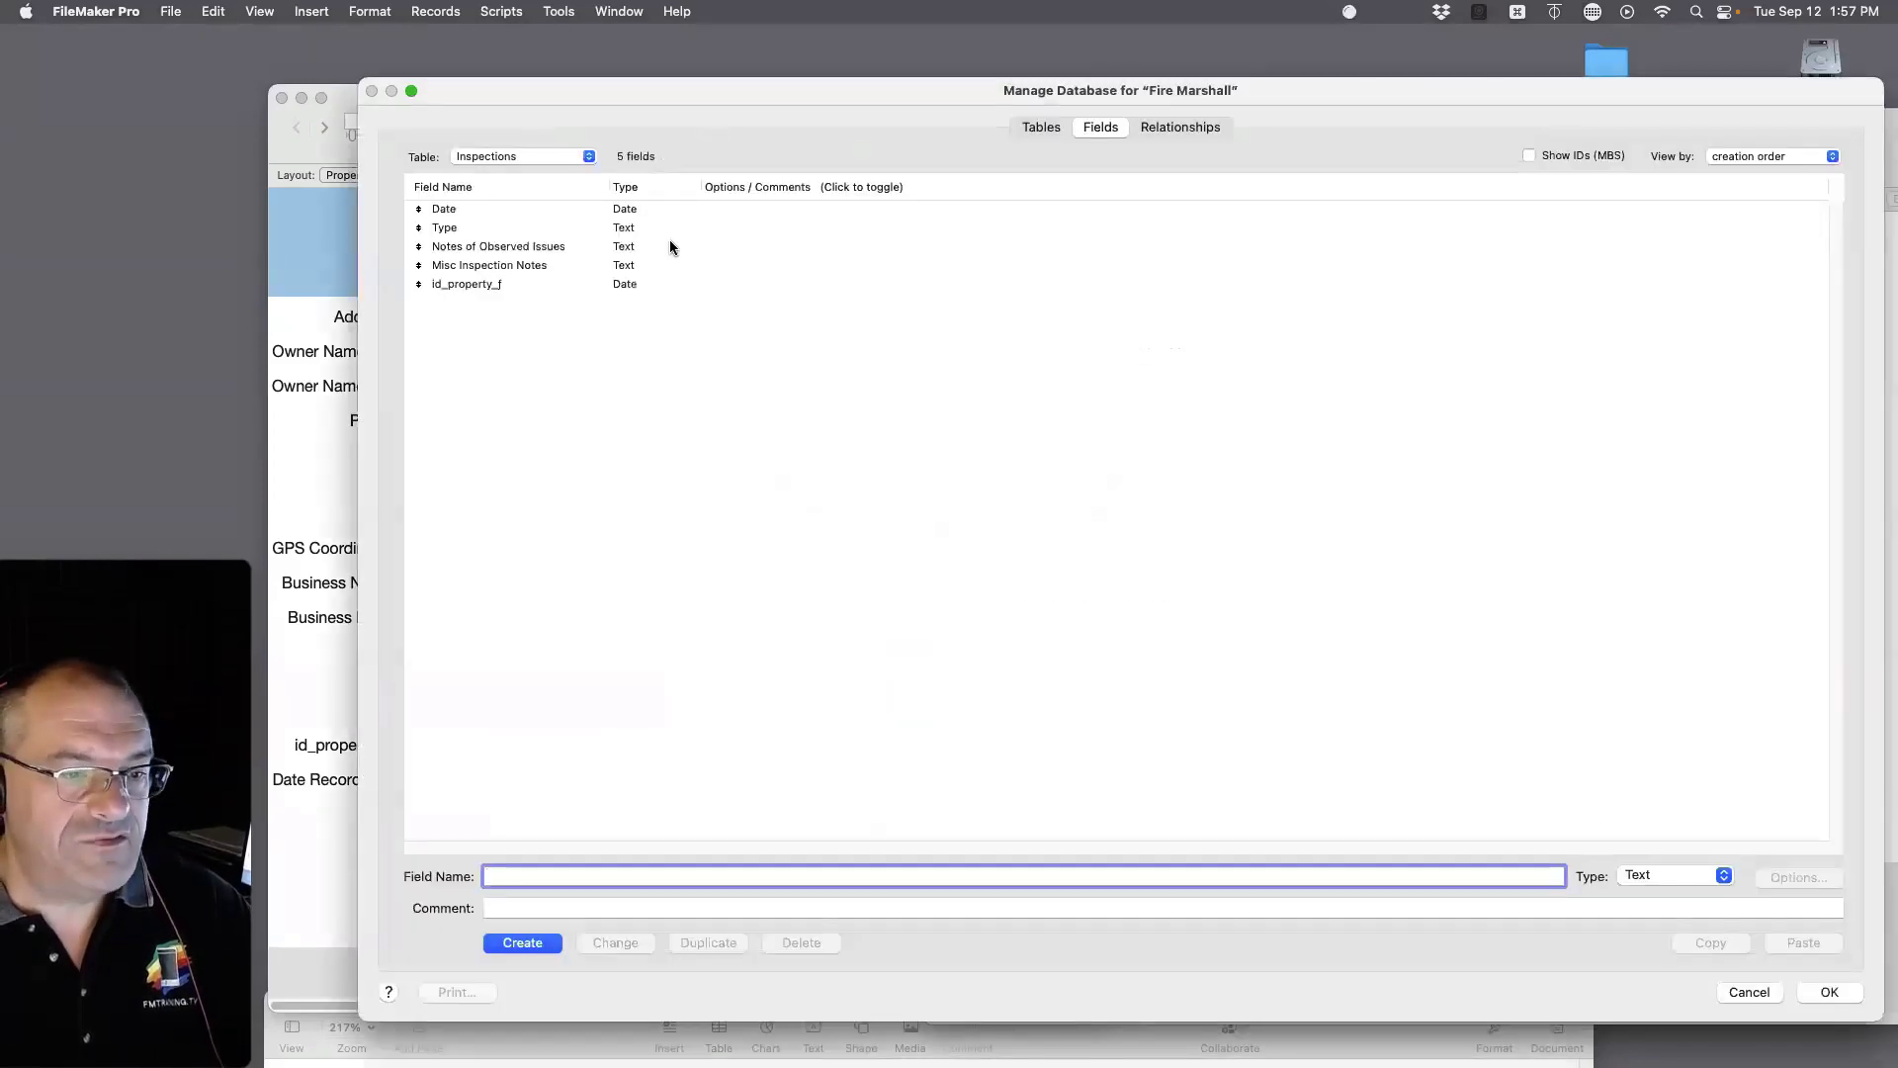
left_click(561, 287)
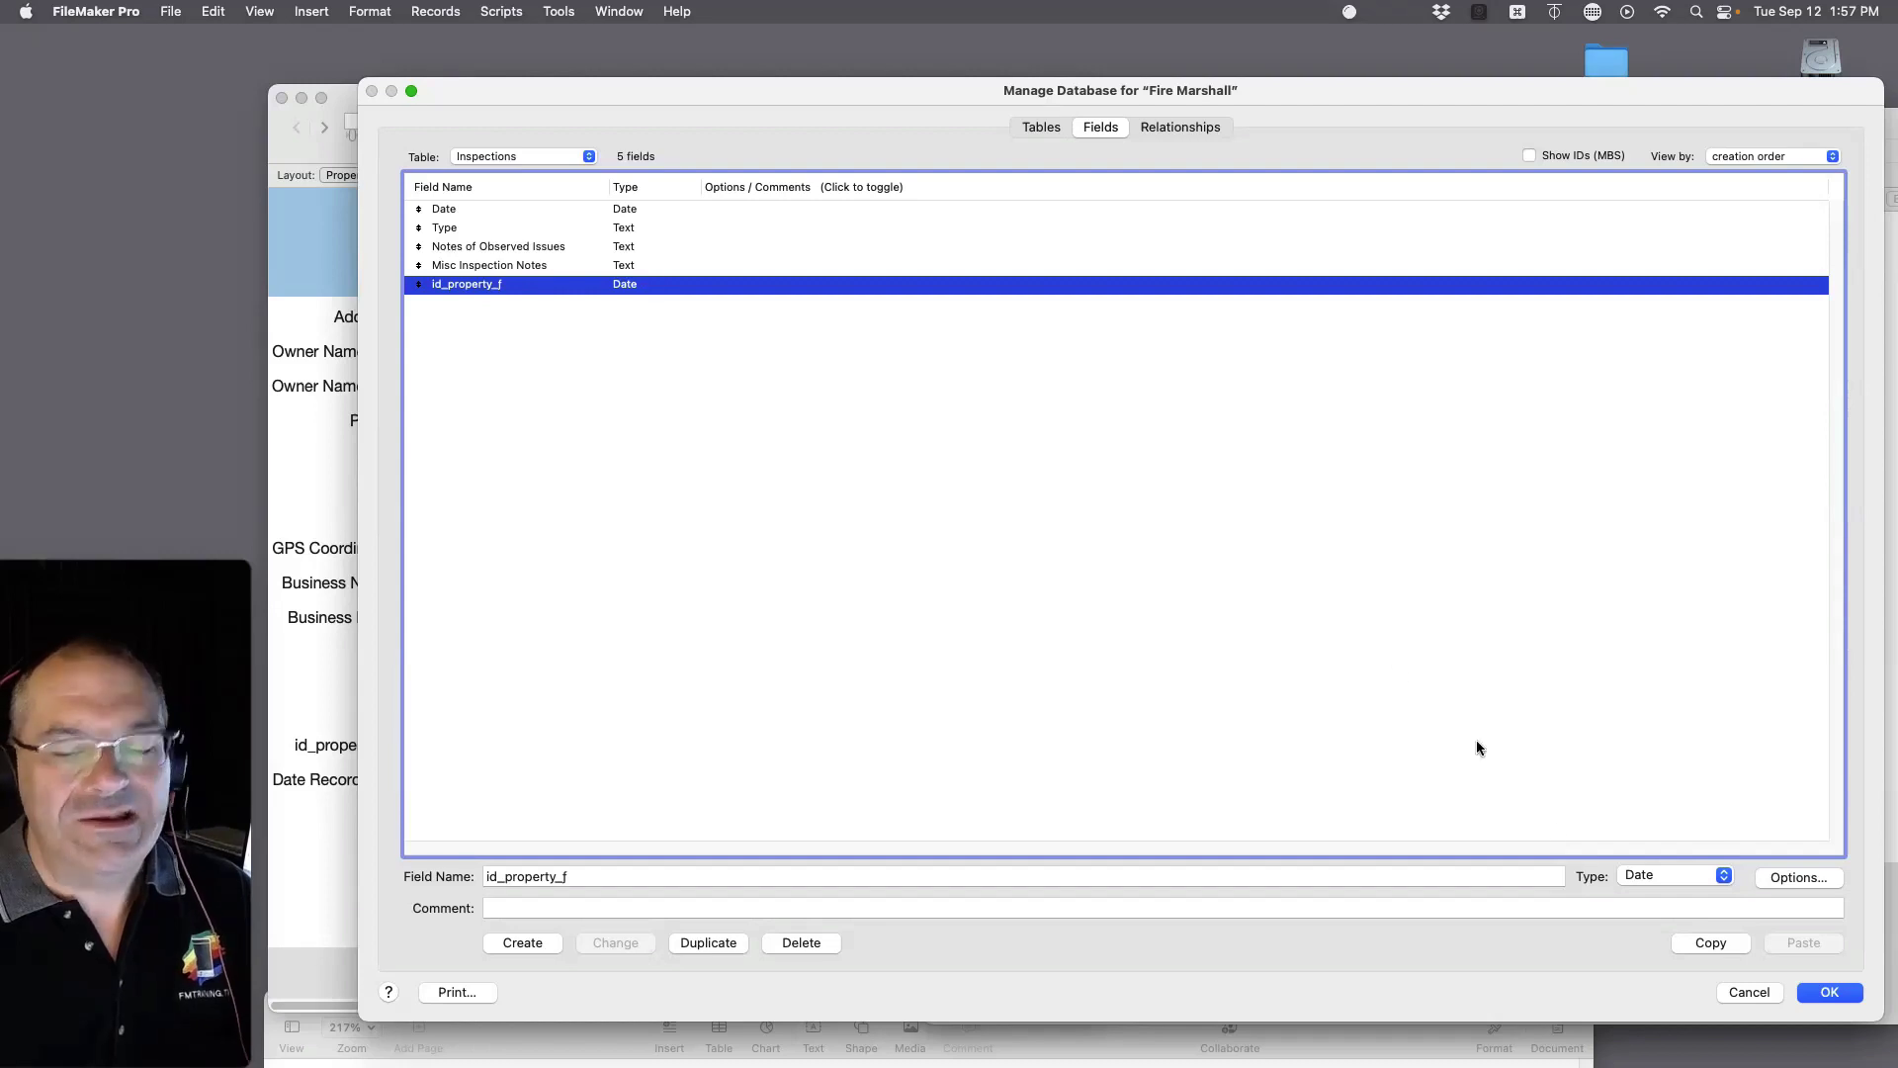
left_click(1637, 879)
left_click(1649, 856)
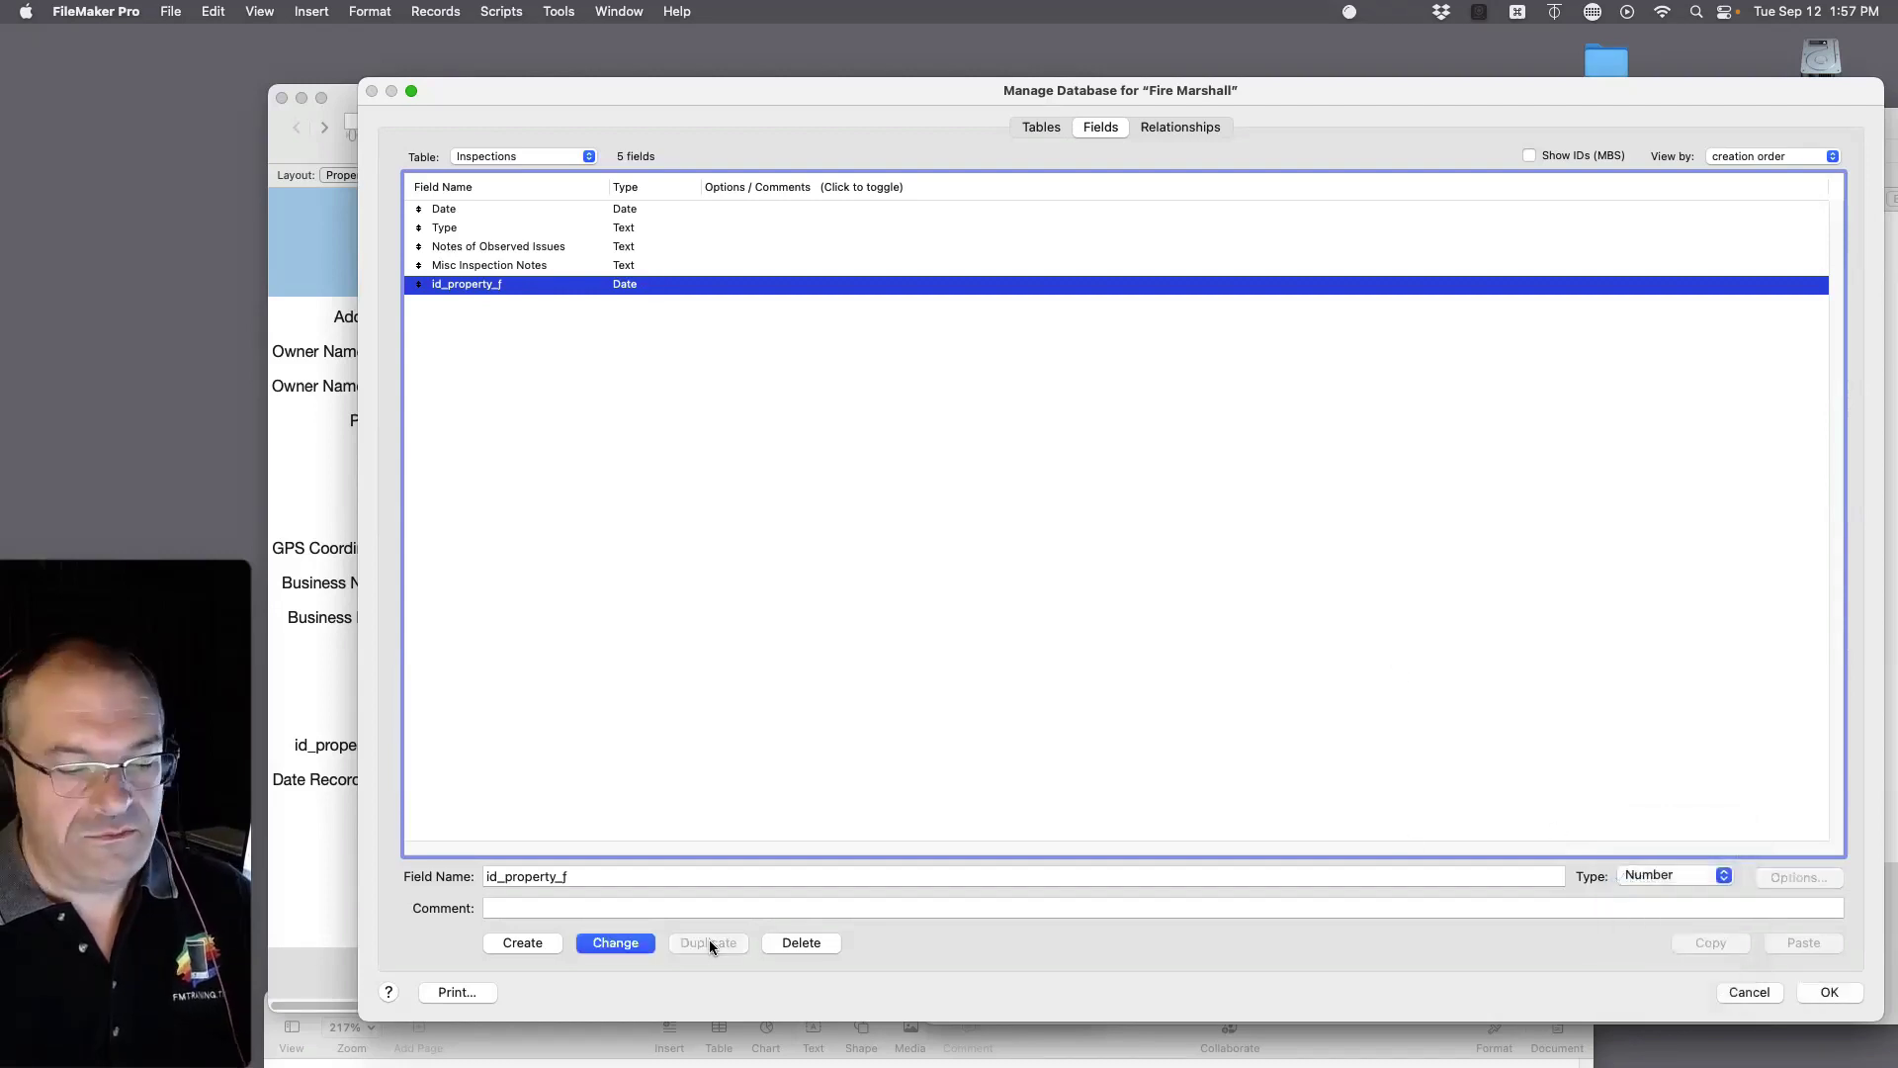
left_click(617, 944)
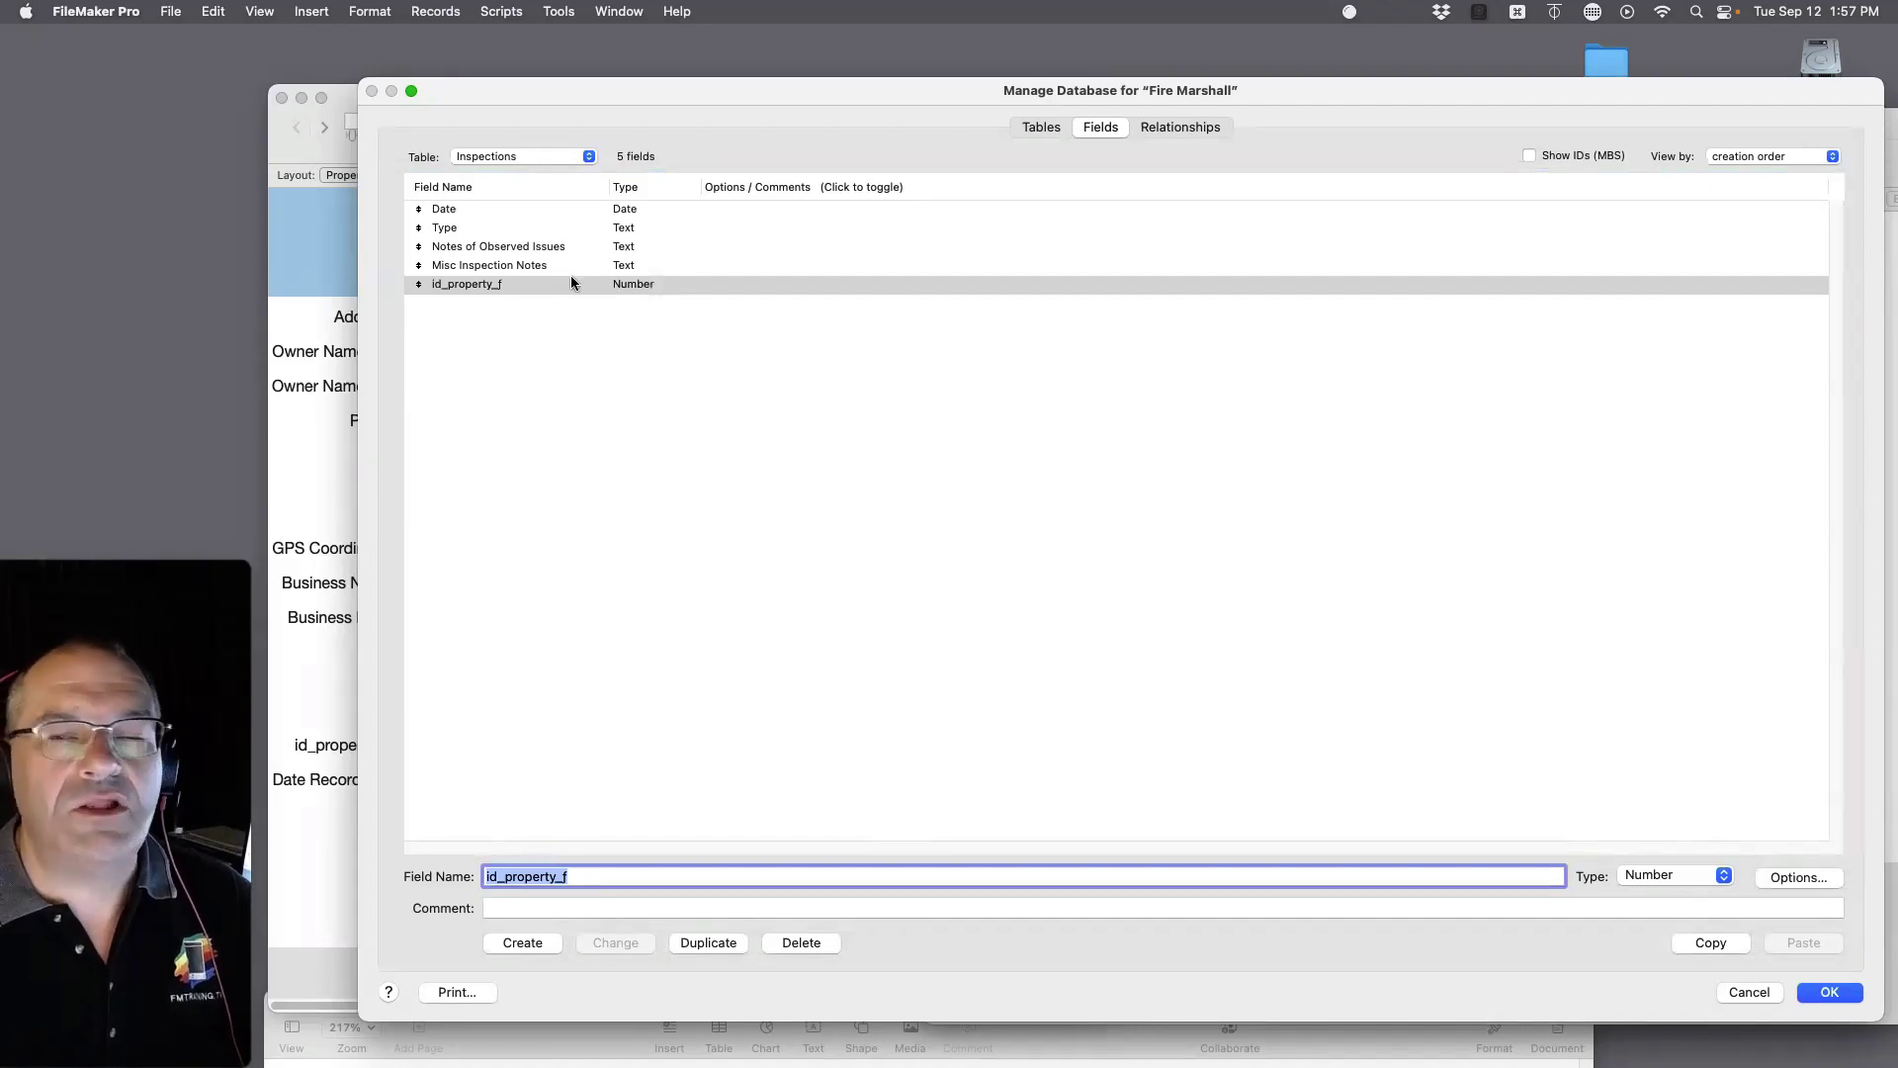
left_click(535, 159)
left_click(532, 144)
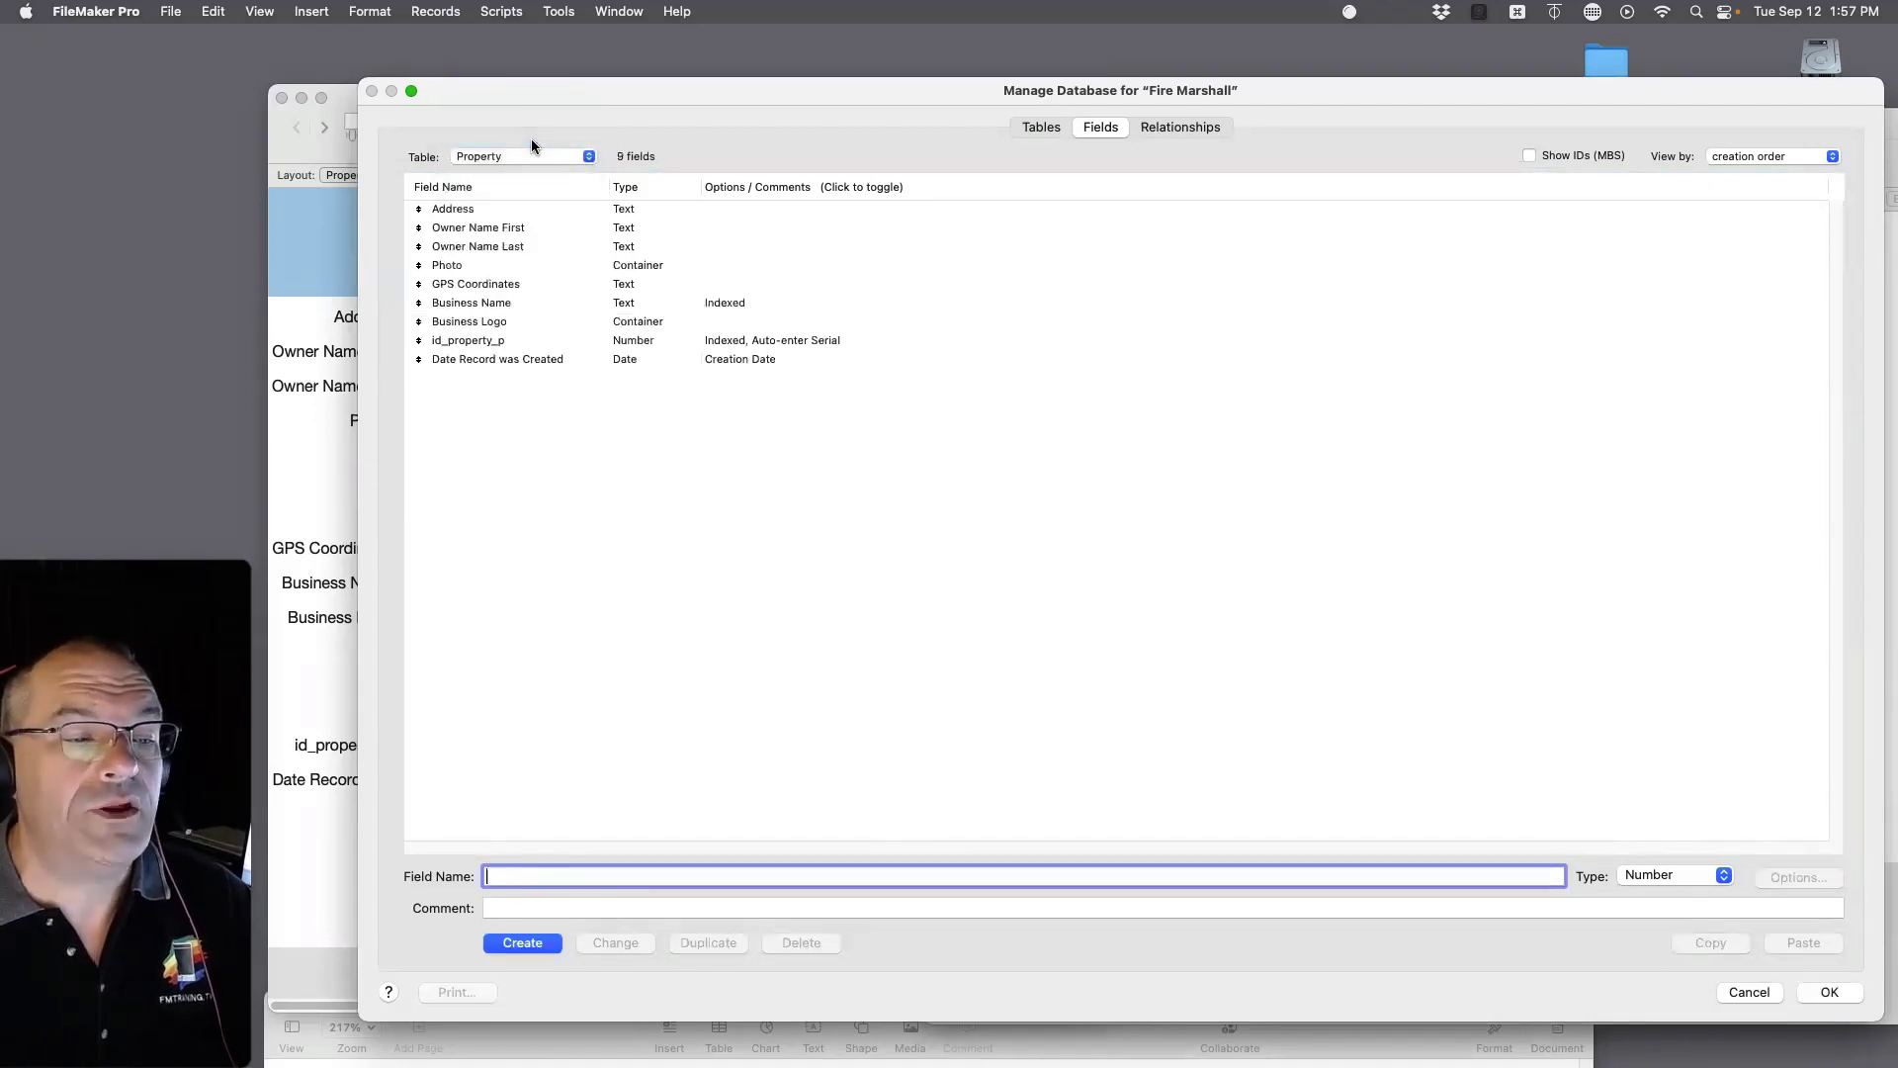
left_click(614, 342)
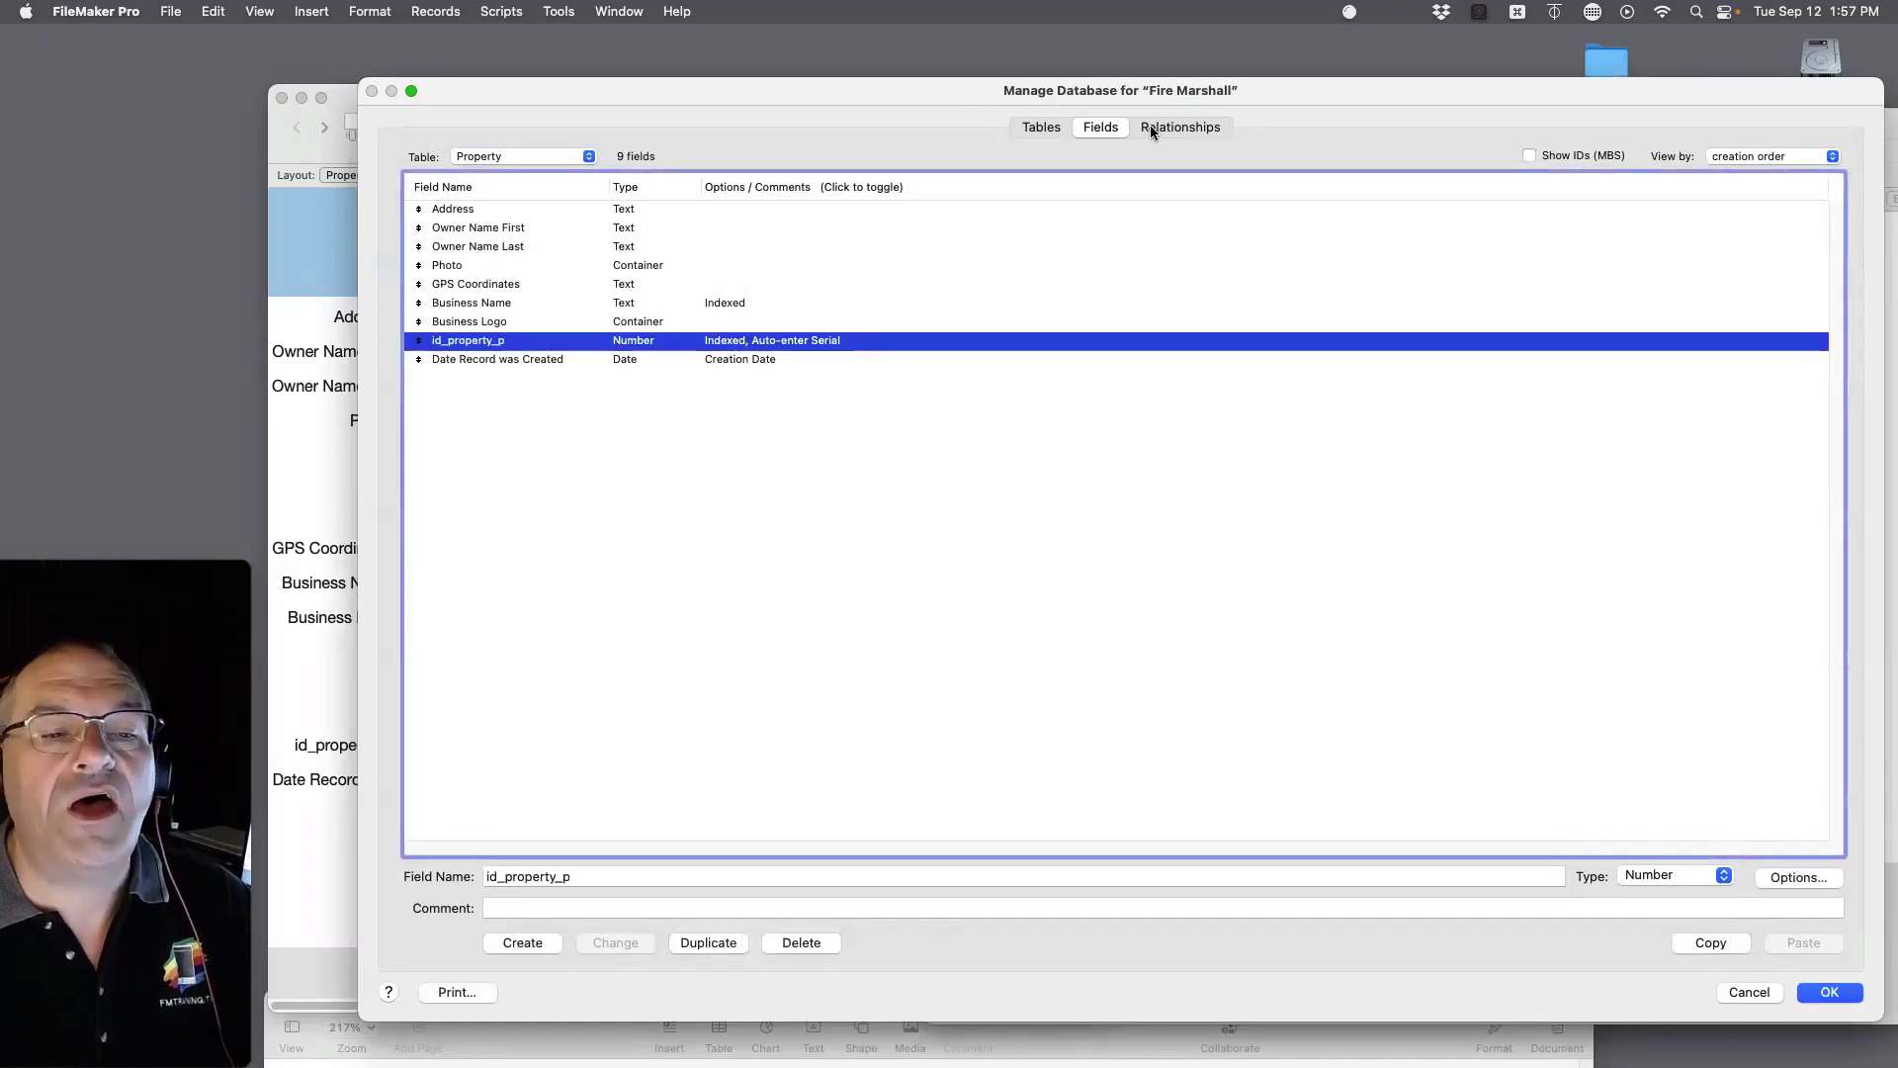
left_click(1829, 991)
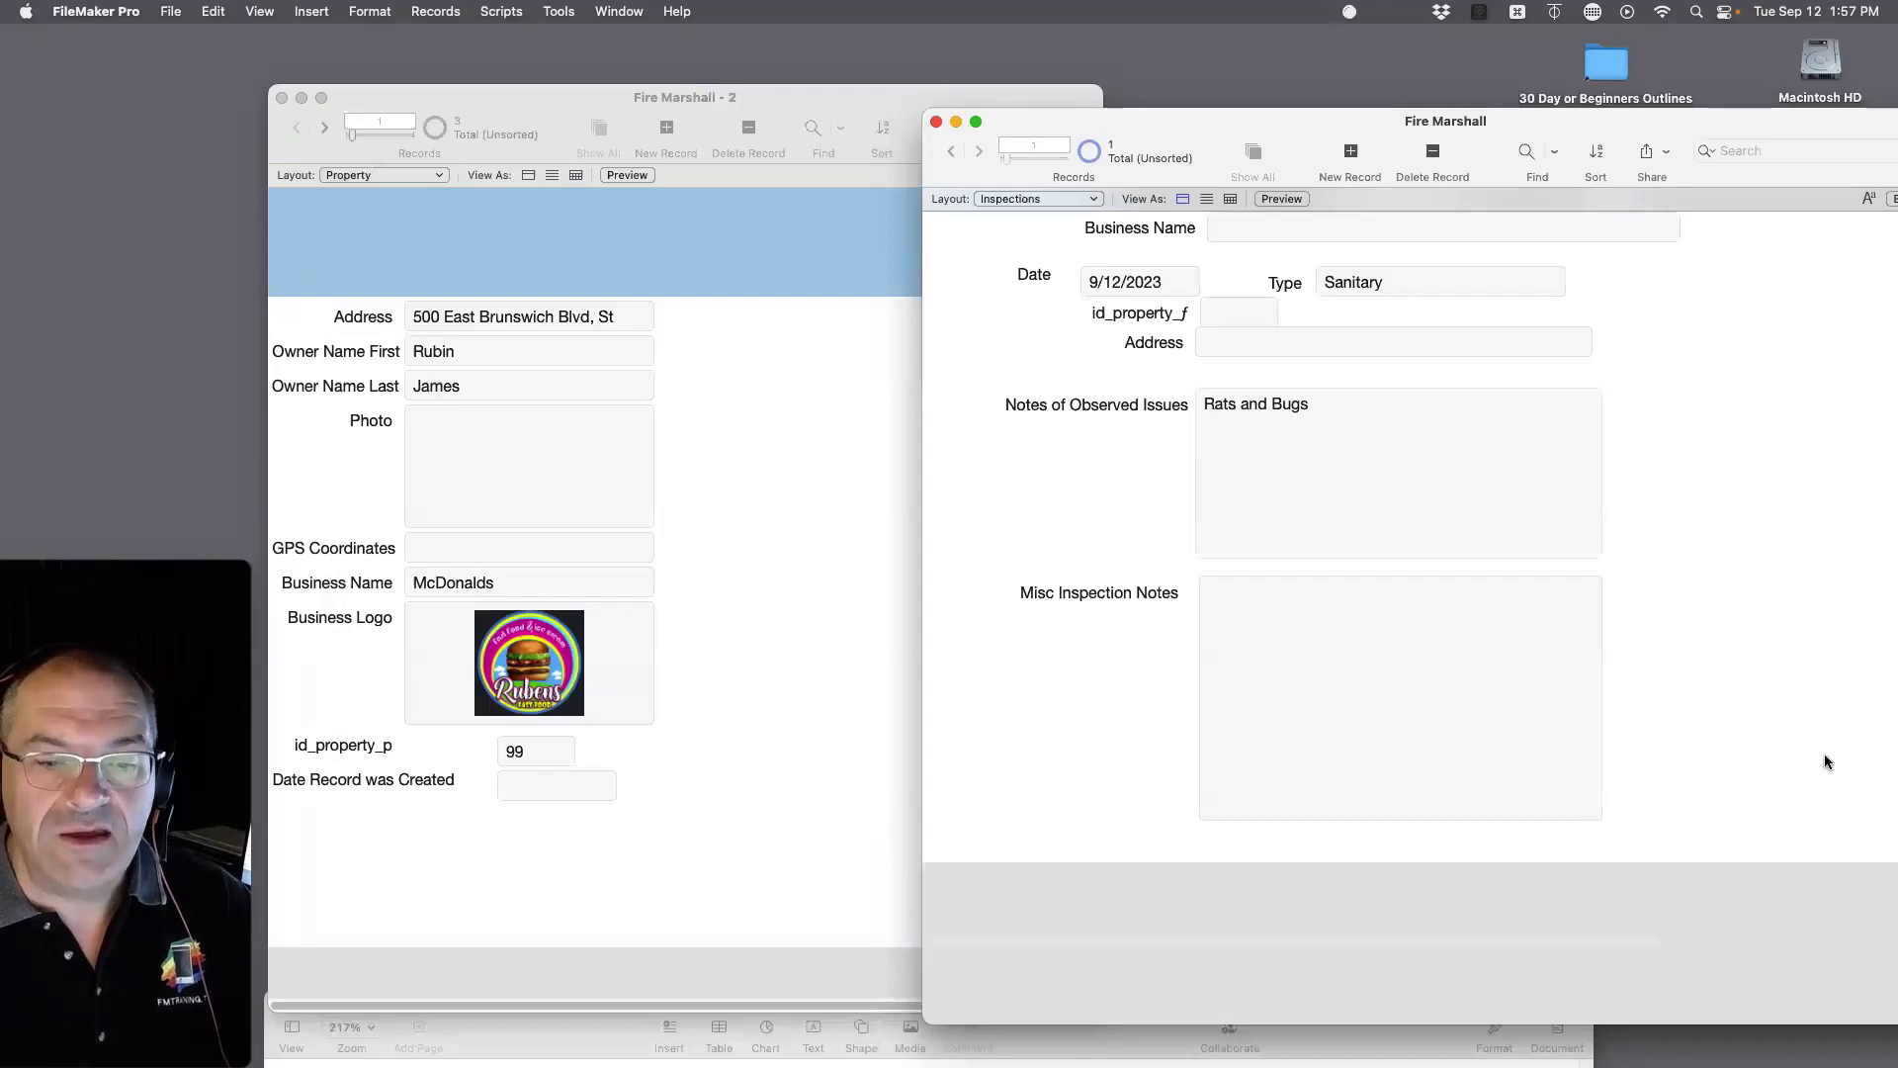
Step: Enter 99 in id_property_f so McDonalds and its St George CA address appear
left_click(1242, 312)
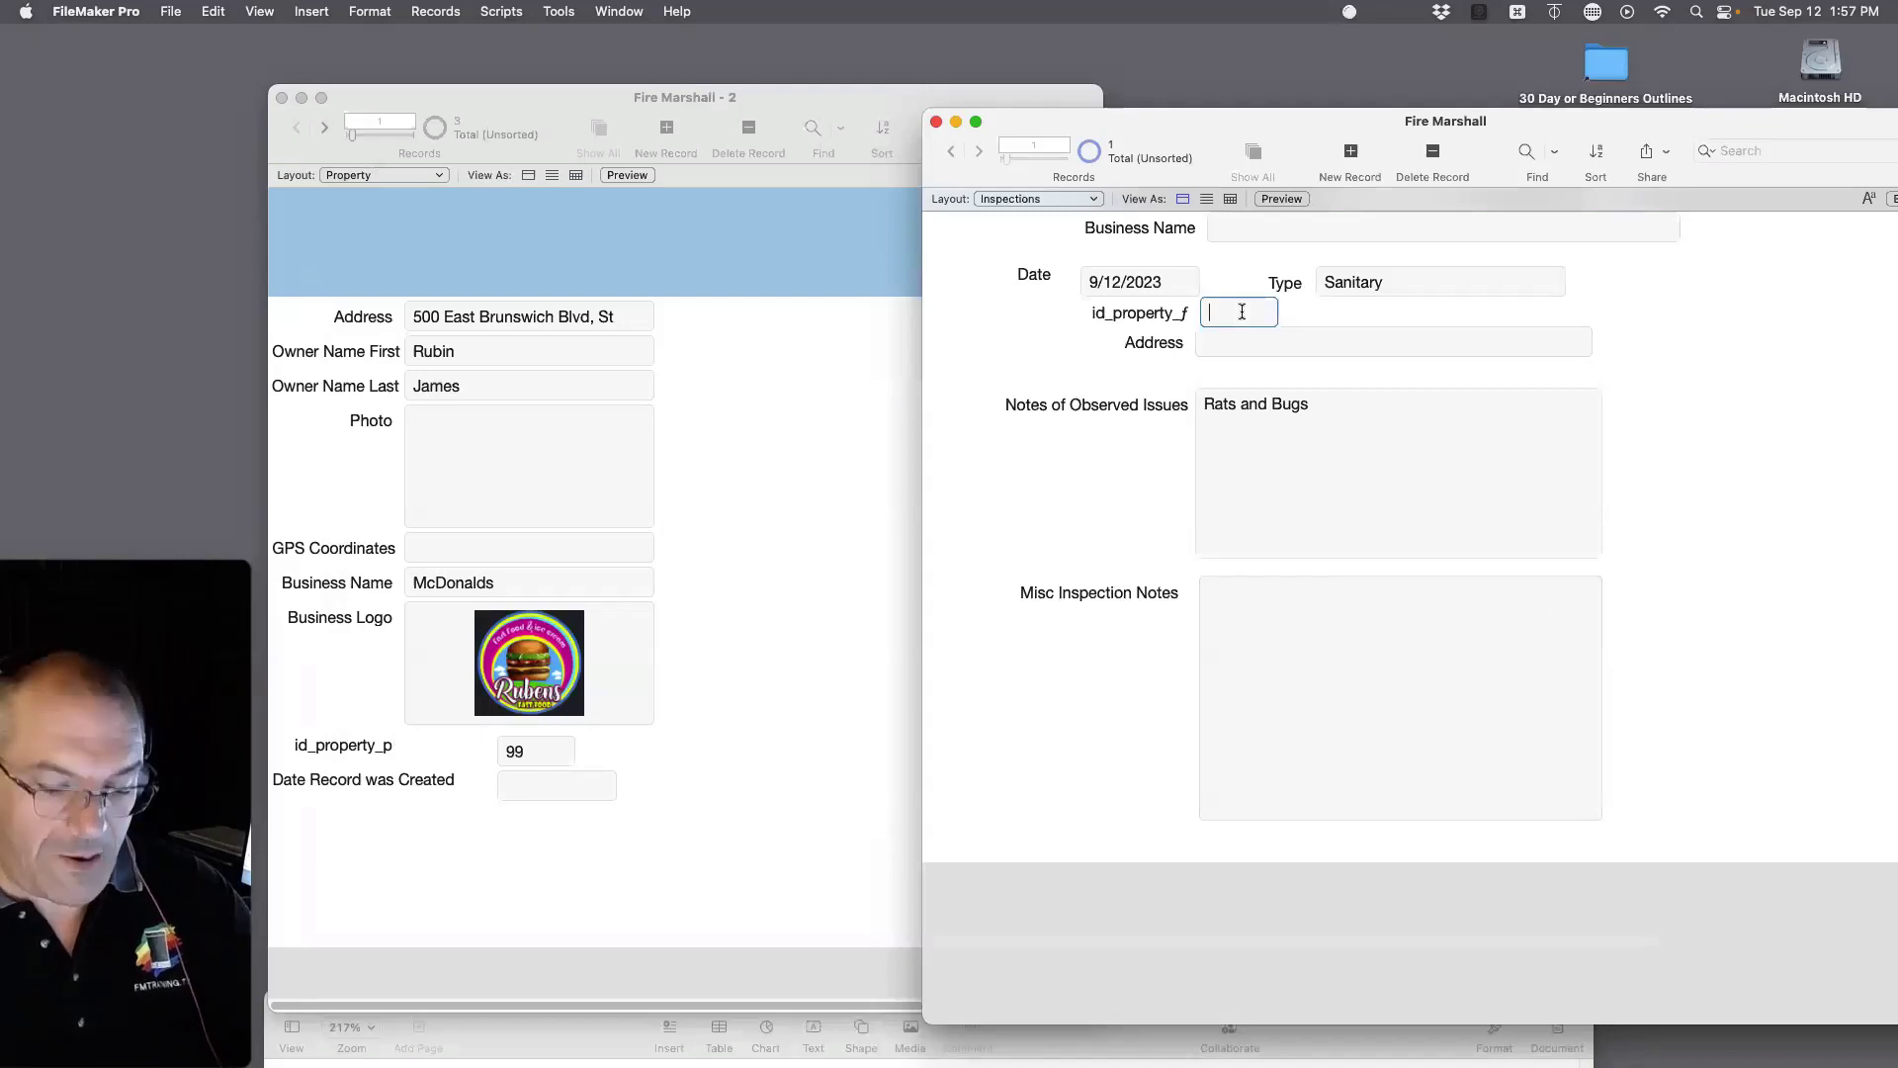
type("99")
left_click(1715, 369)
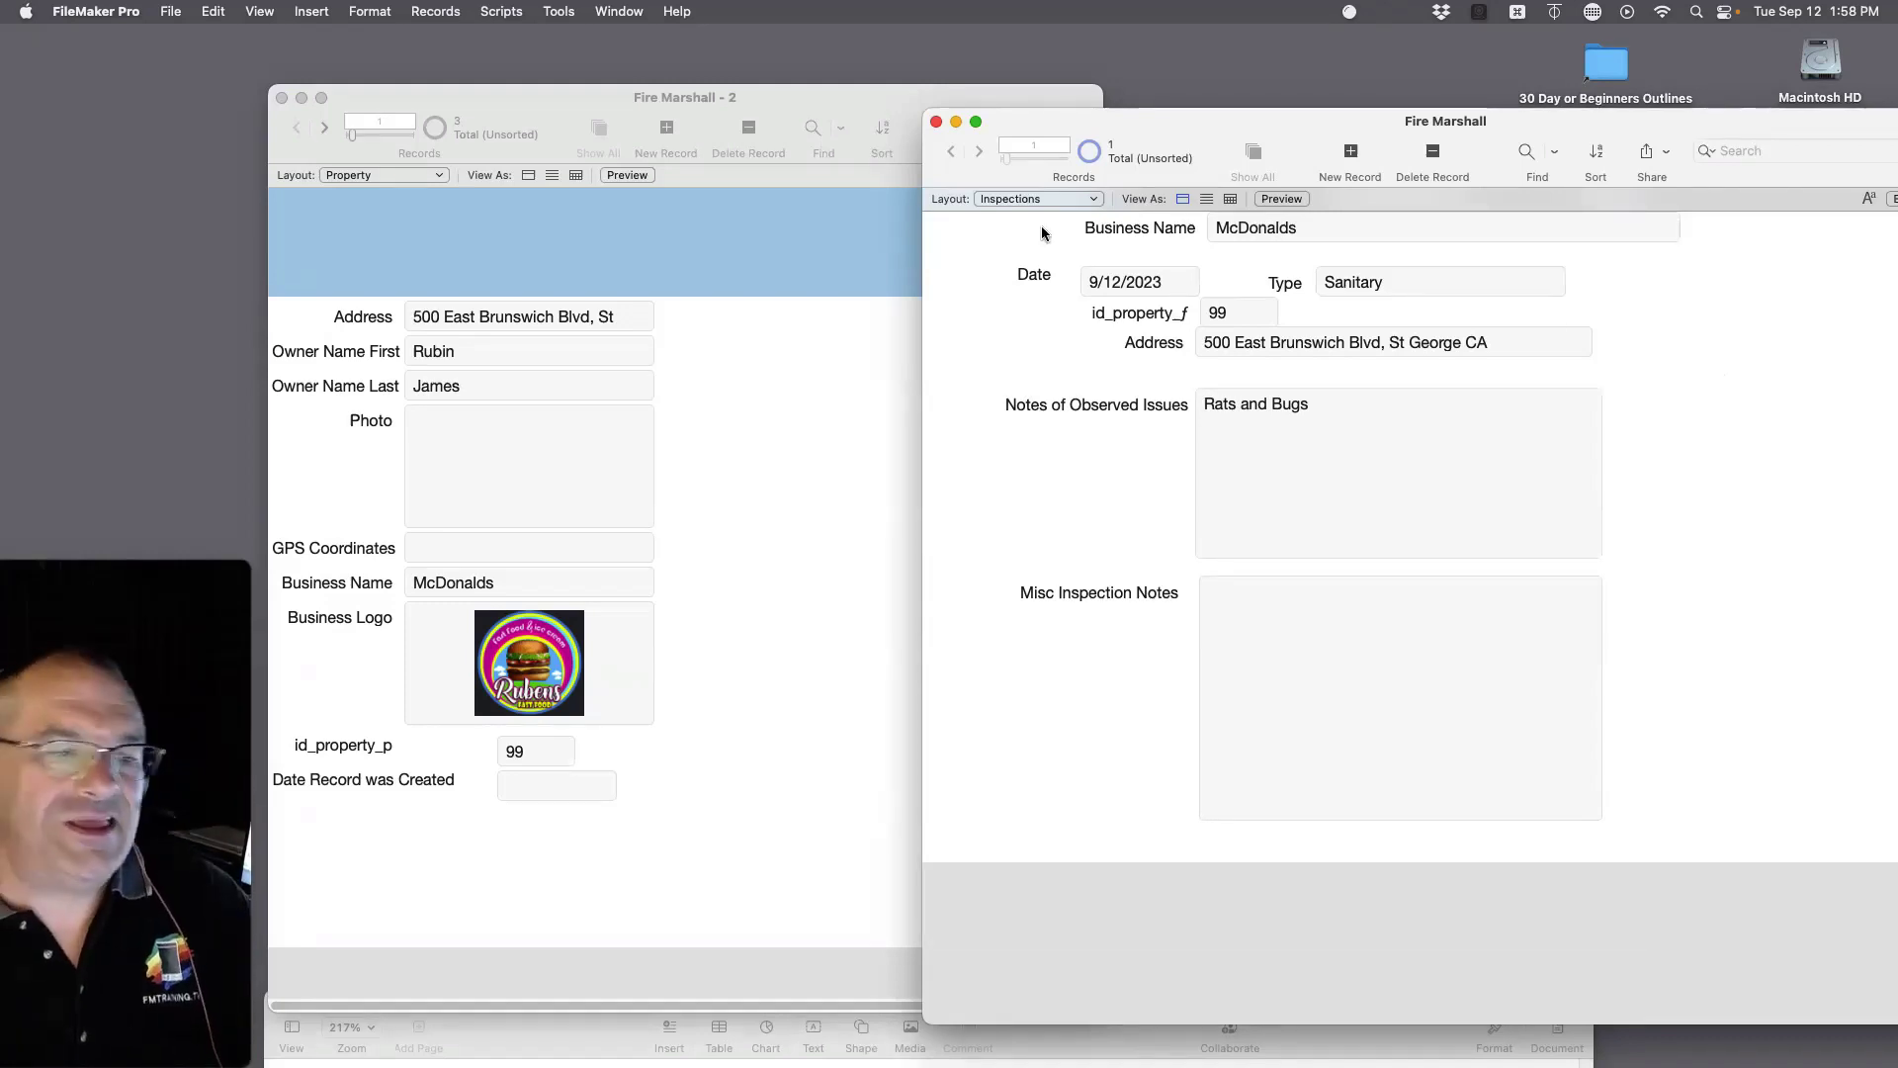
left_click(170, 12)
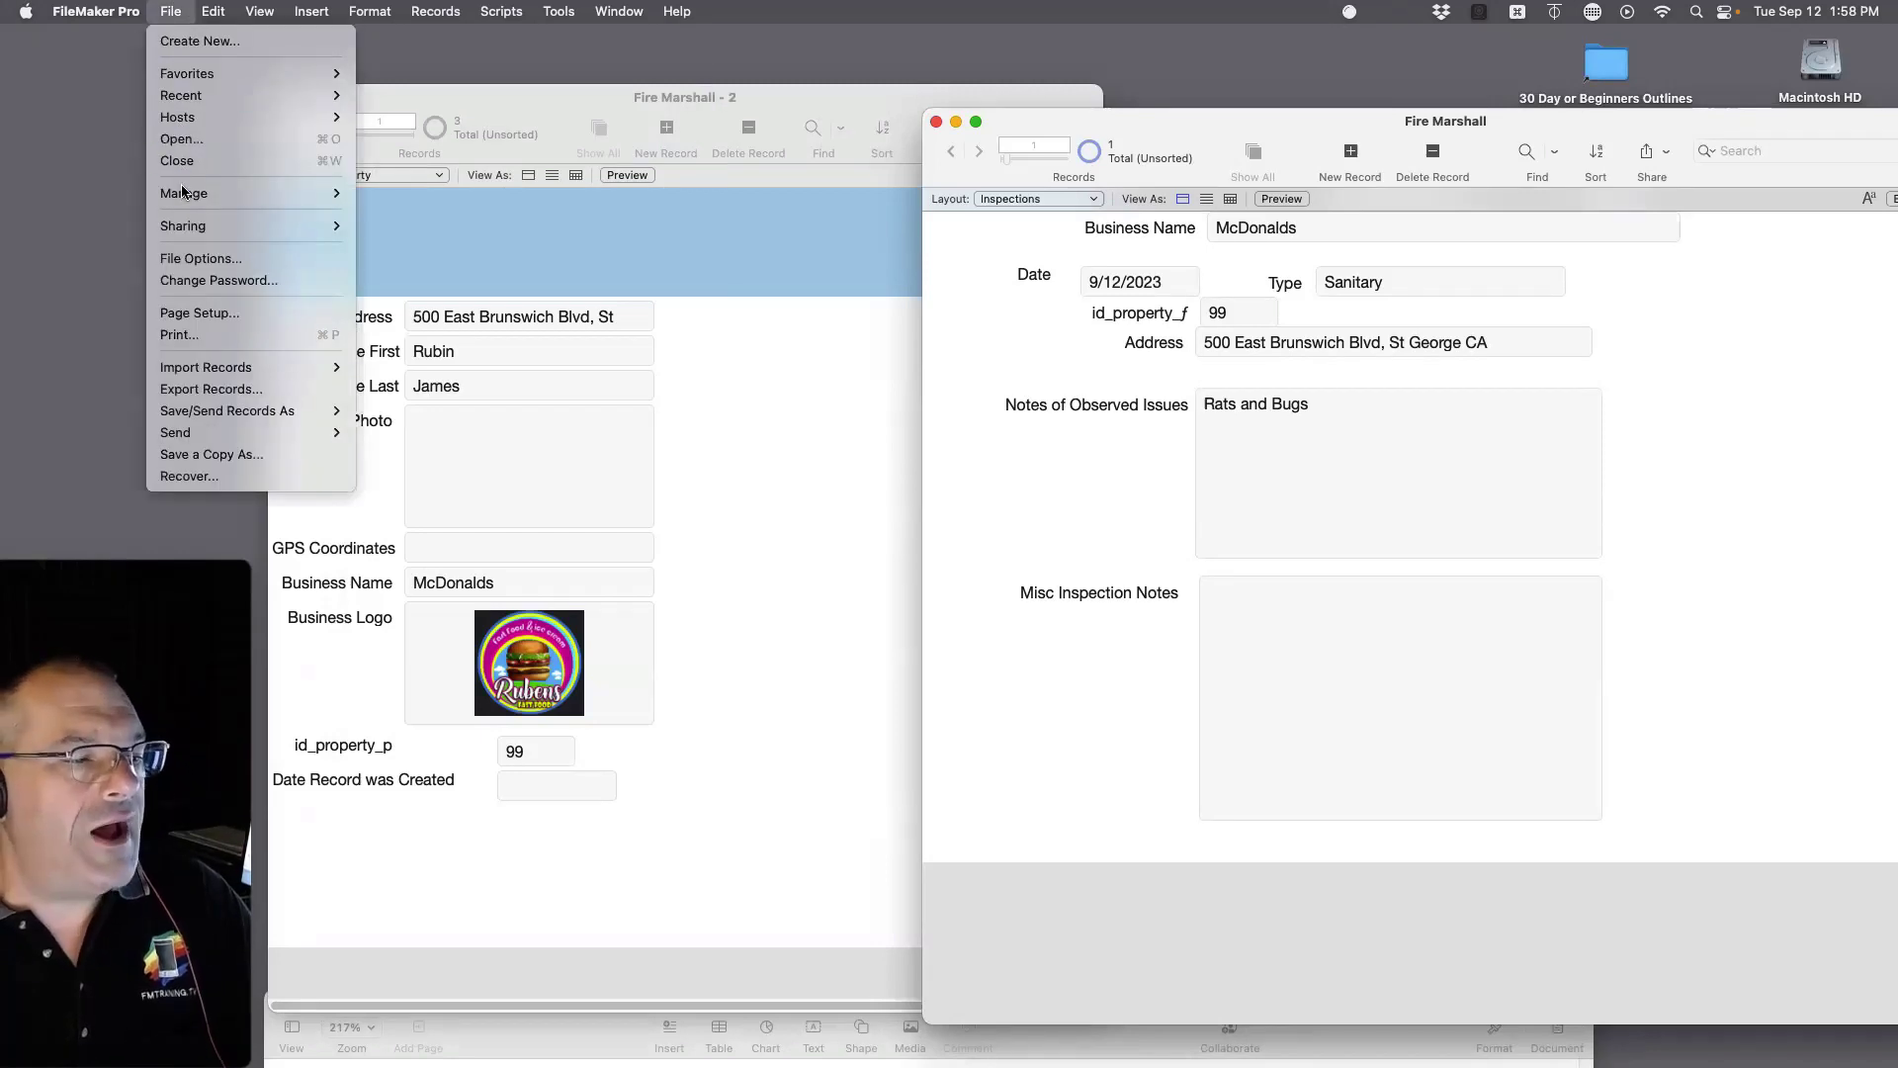
mouse_move(185, 194)
left_click(395, 194)
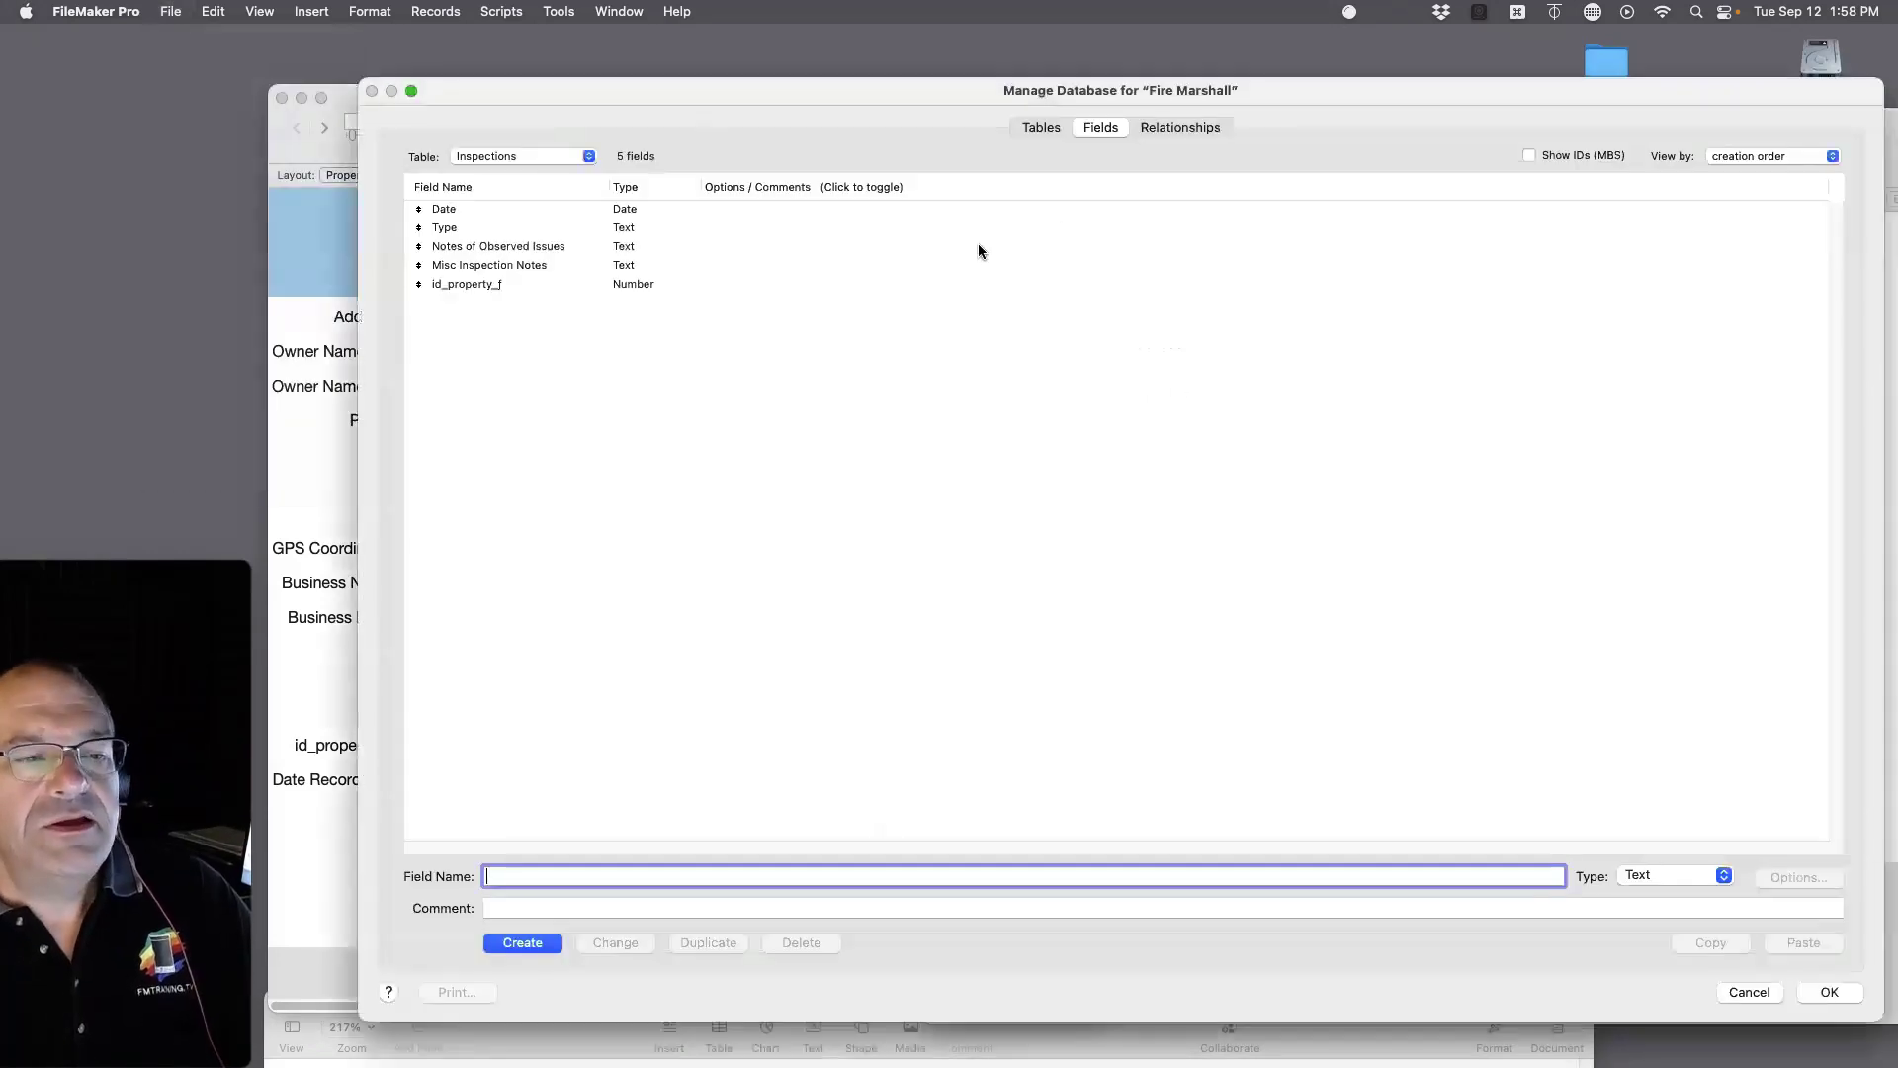
left_click(1150, 133)
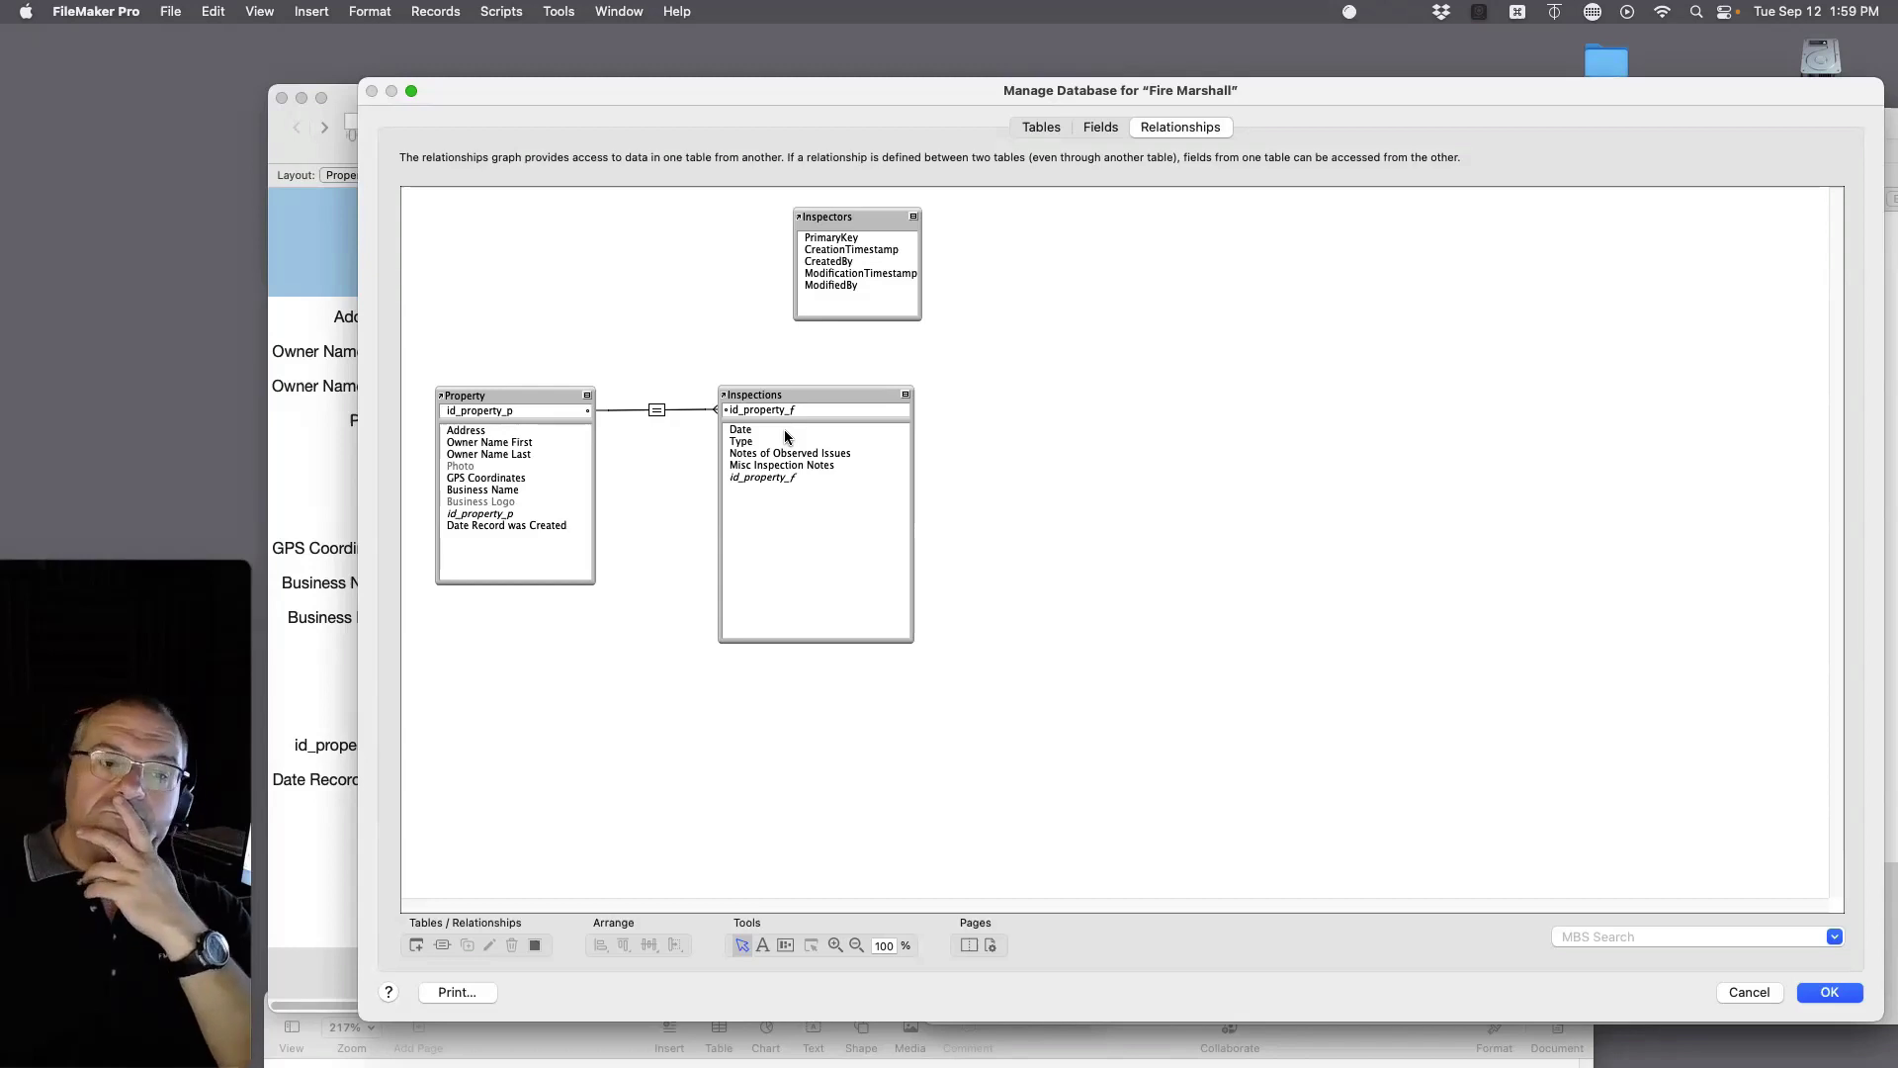
key("Return")
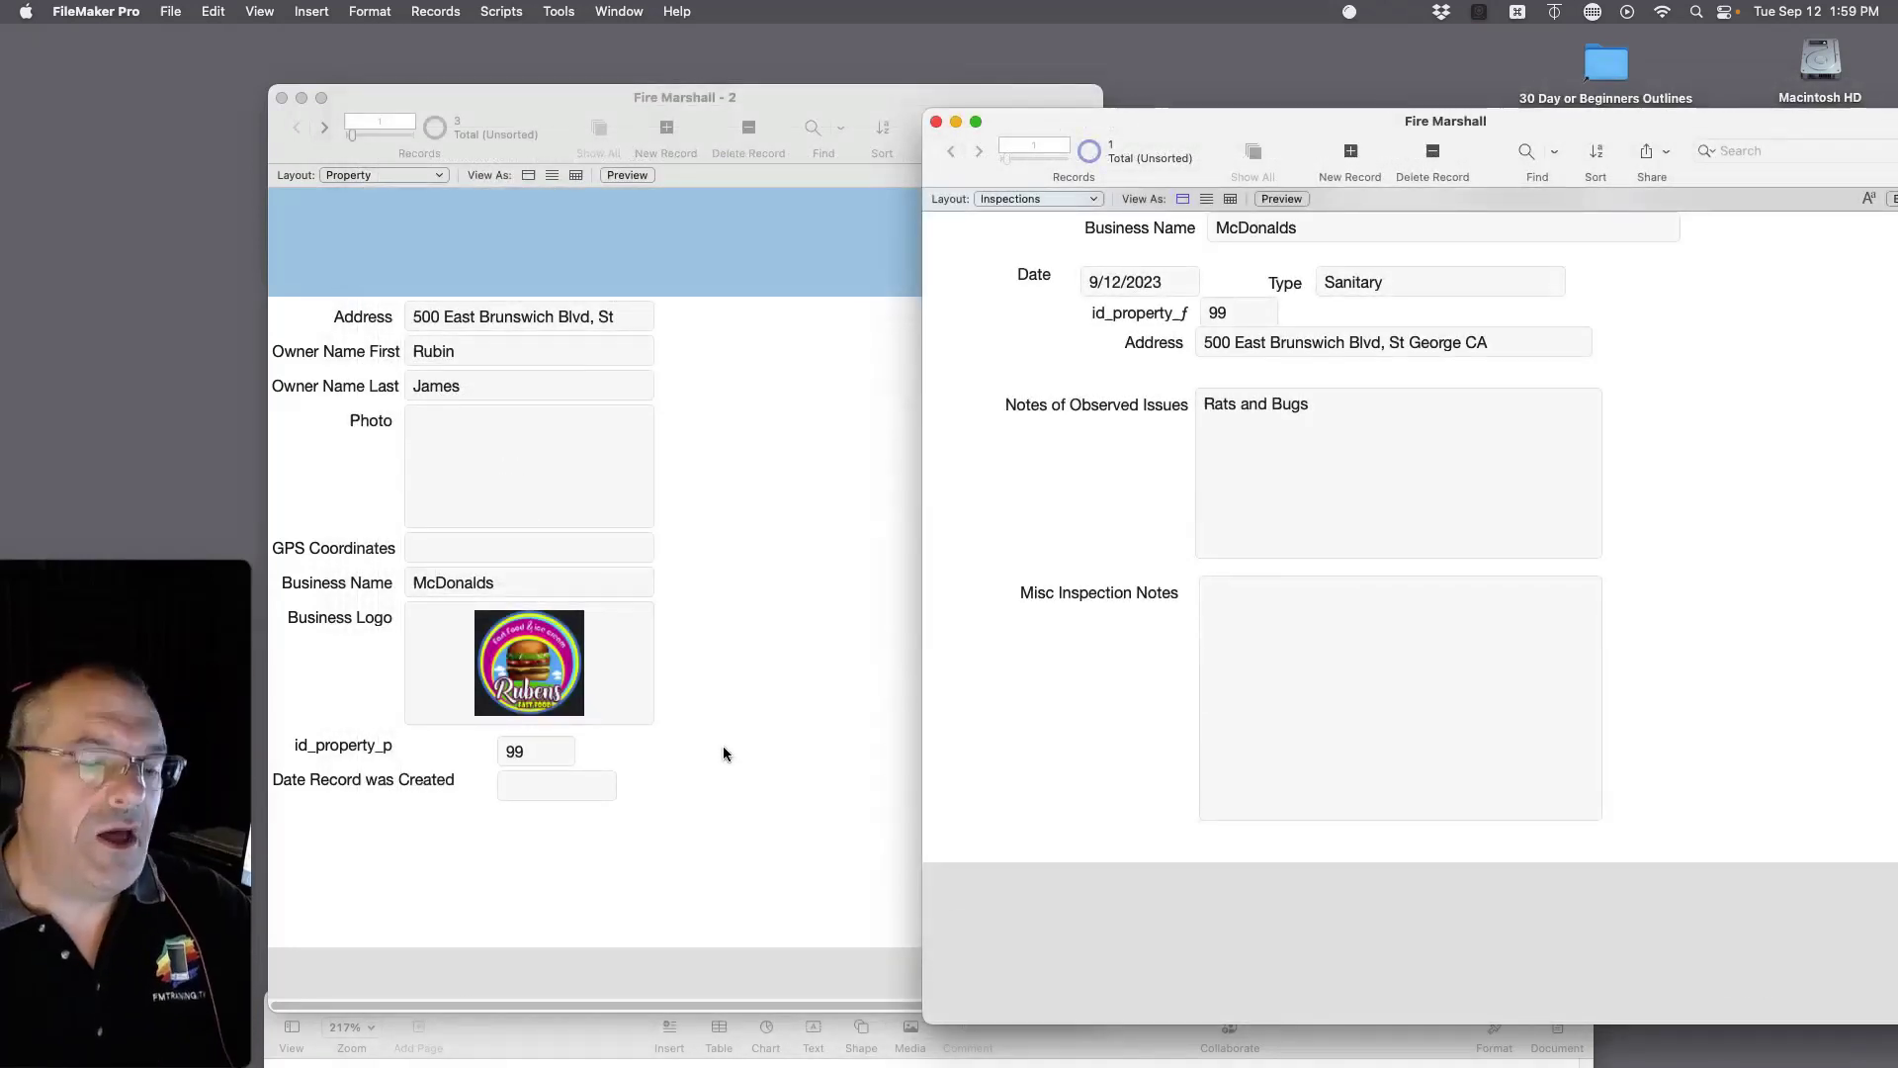
Step: Create a new Property record and delete the blue Top Navigation band from the layout
left_click(723, 749)
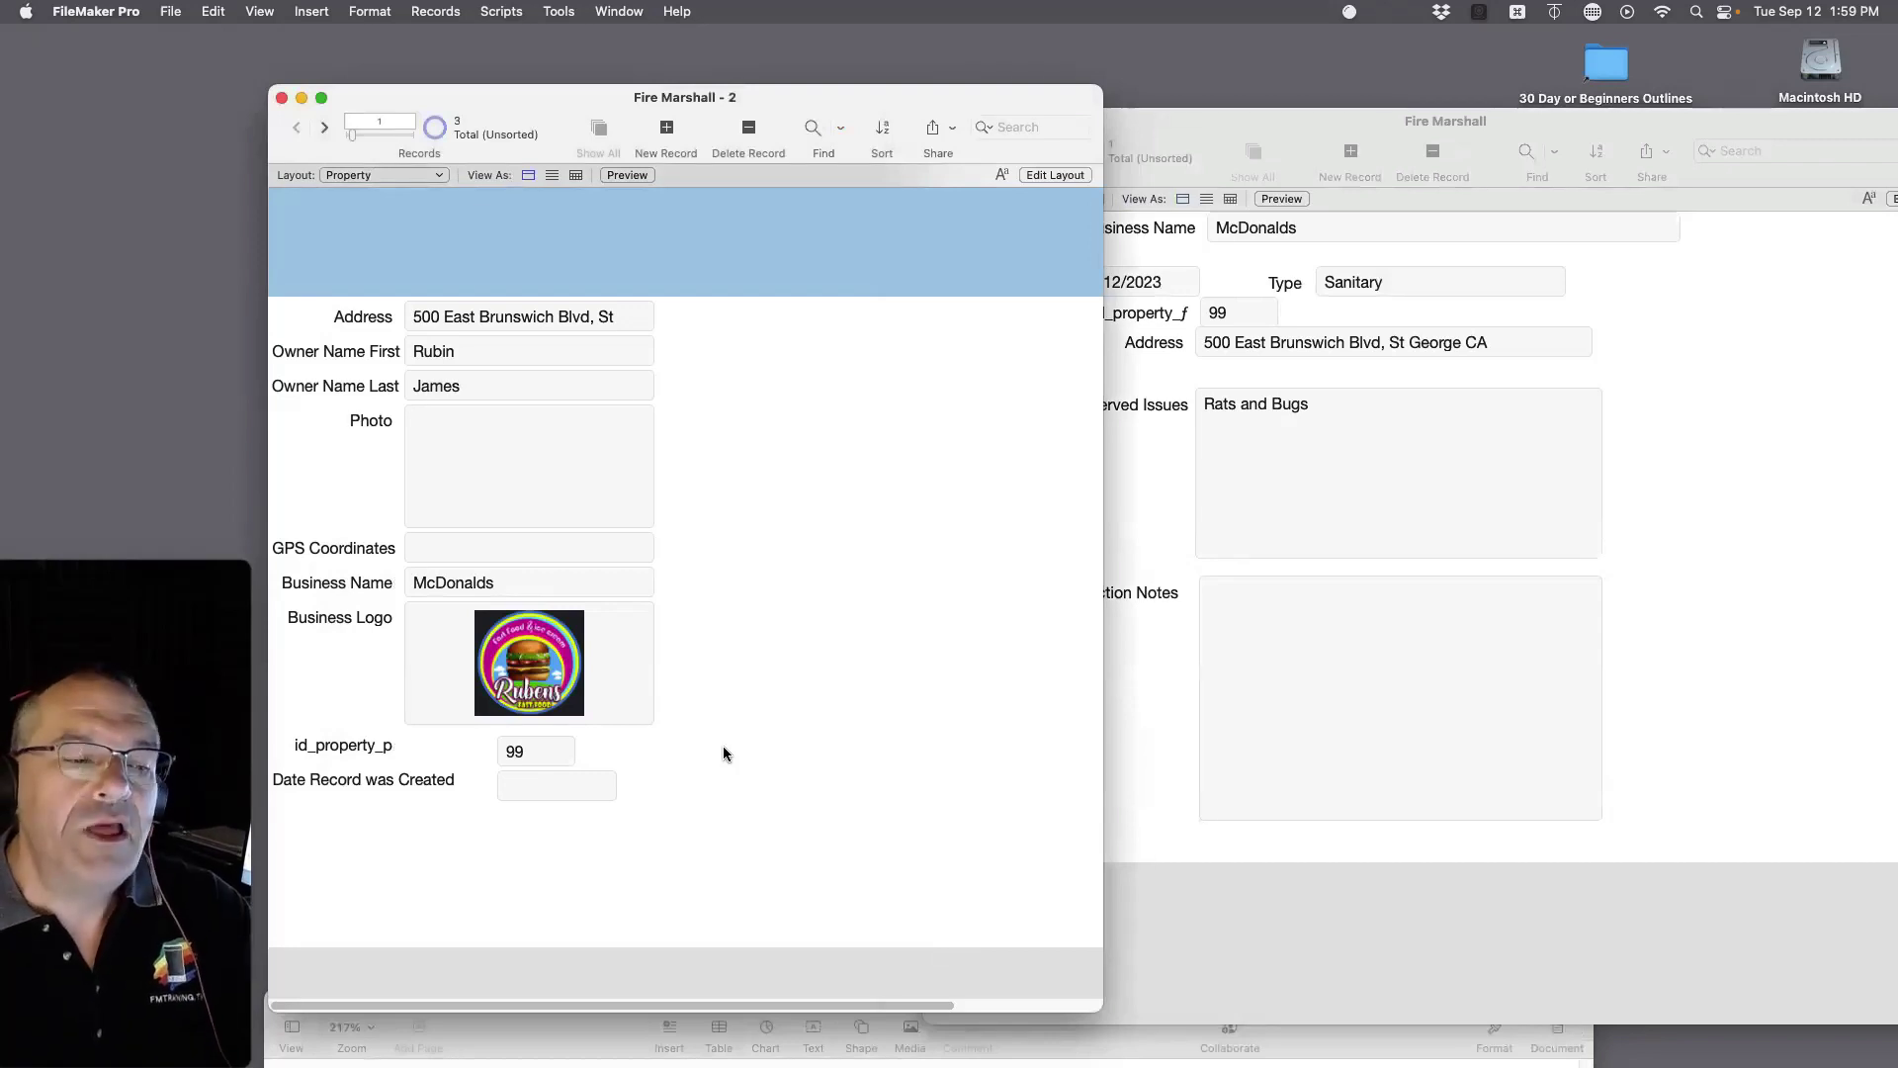
left_click(664, 134)
key("super+l")
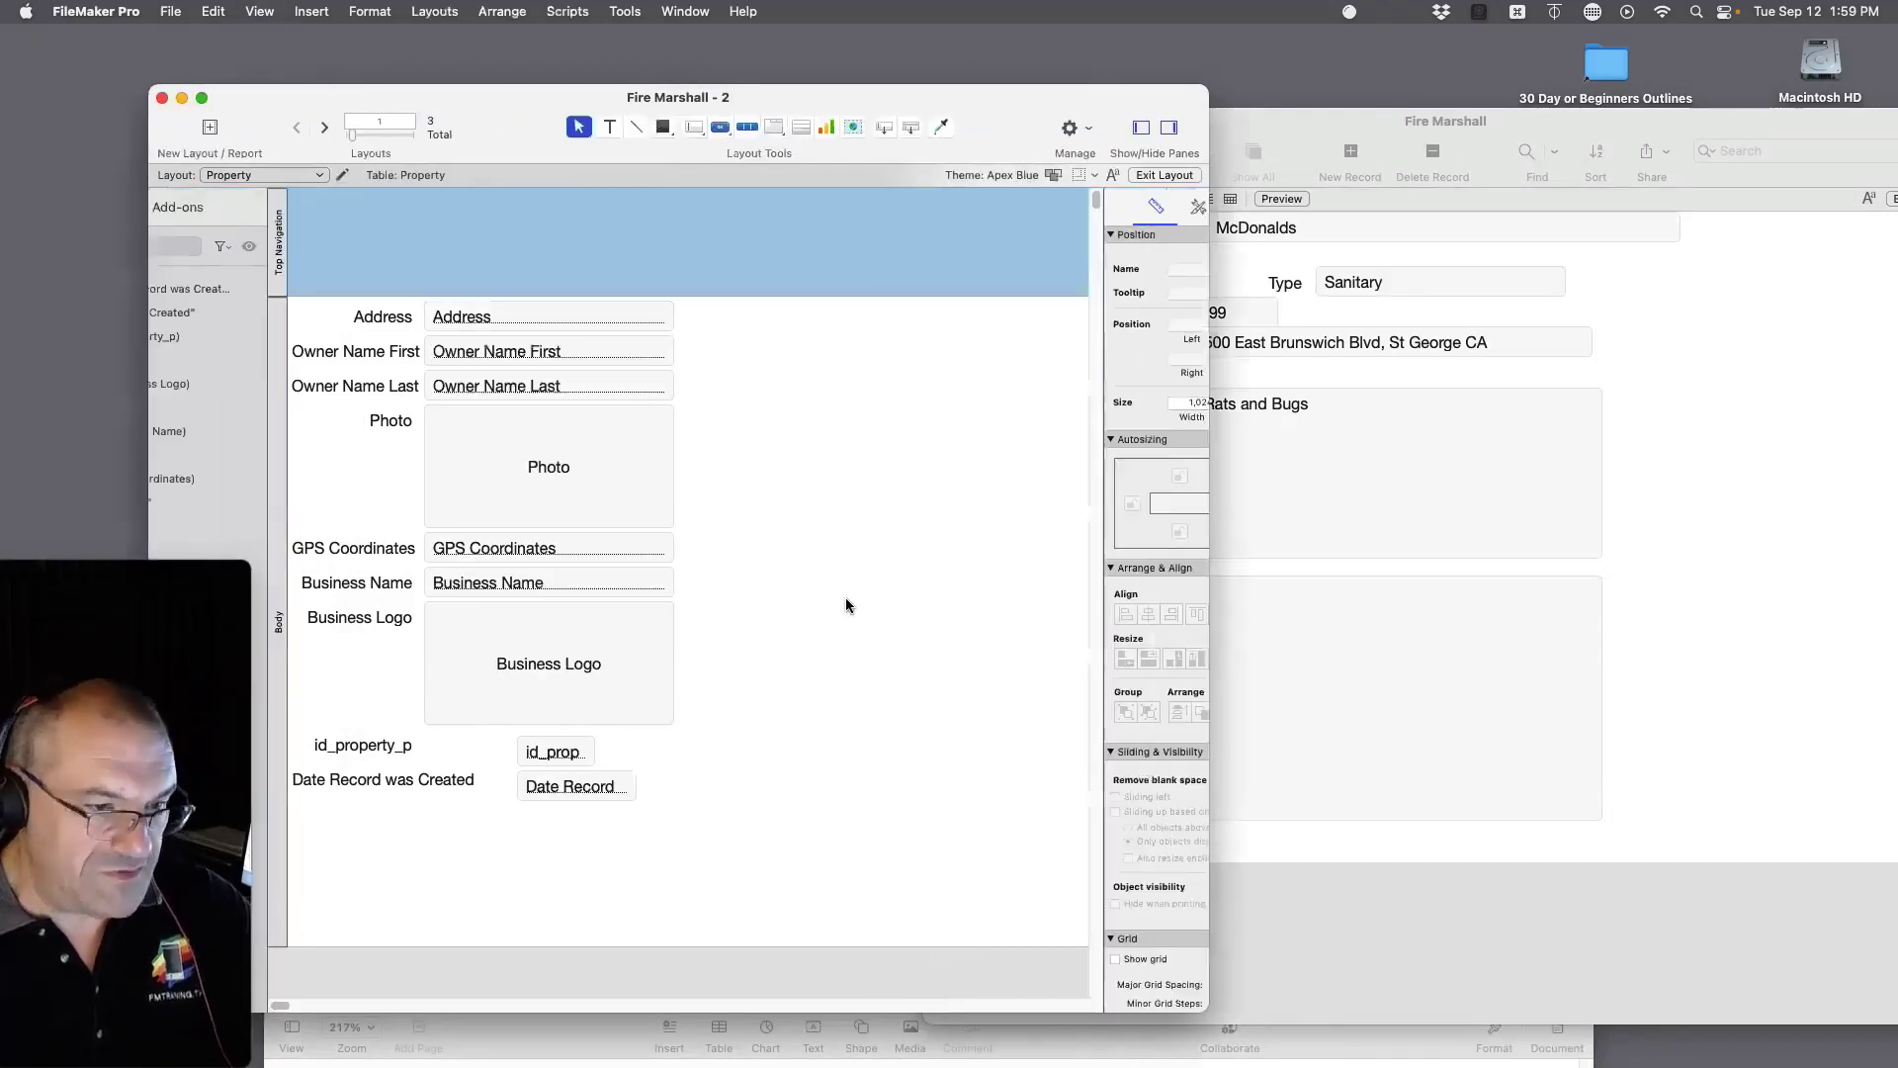
left_click(277, 248)
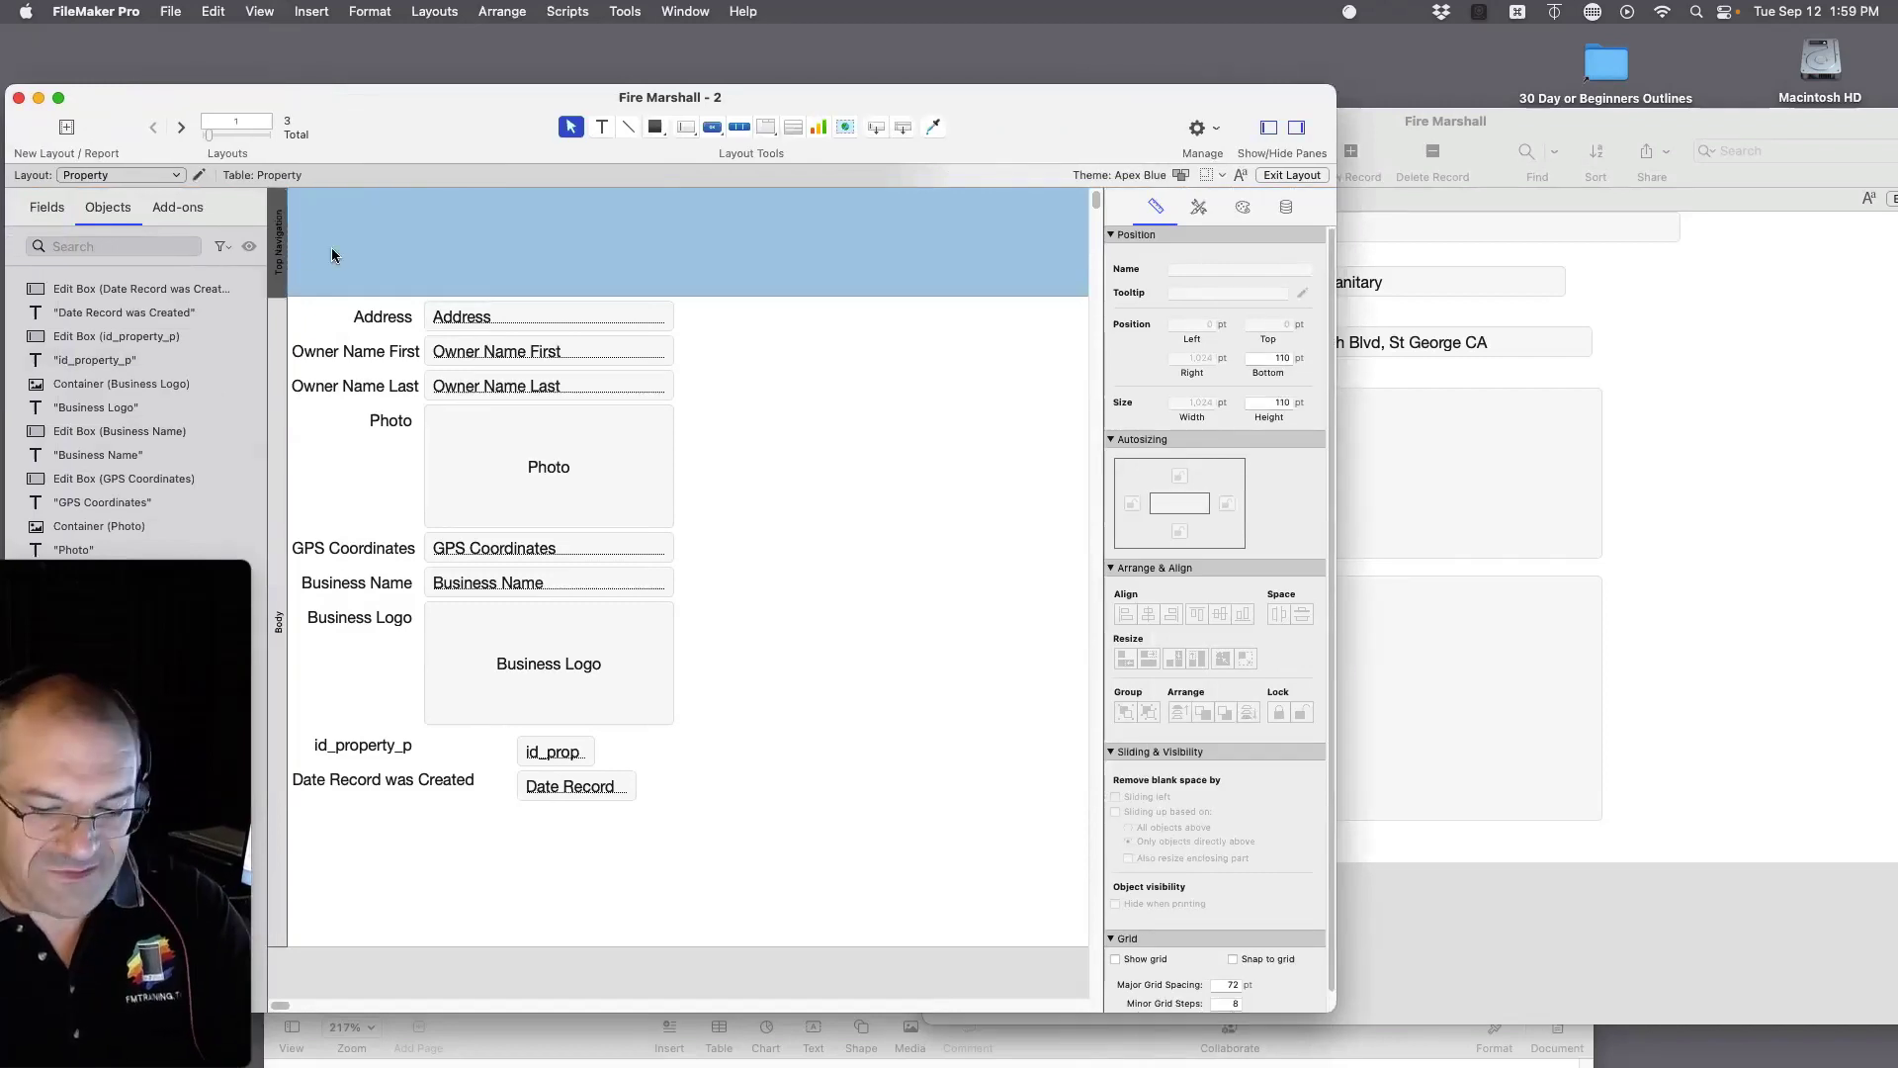
key("BackSpace")
Step: Shift all layout objects down, move Business Name label and field to the top, and bold it
left_click_drag(744, 740, 283, 128)
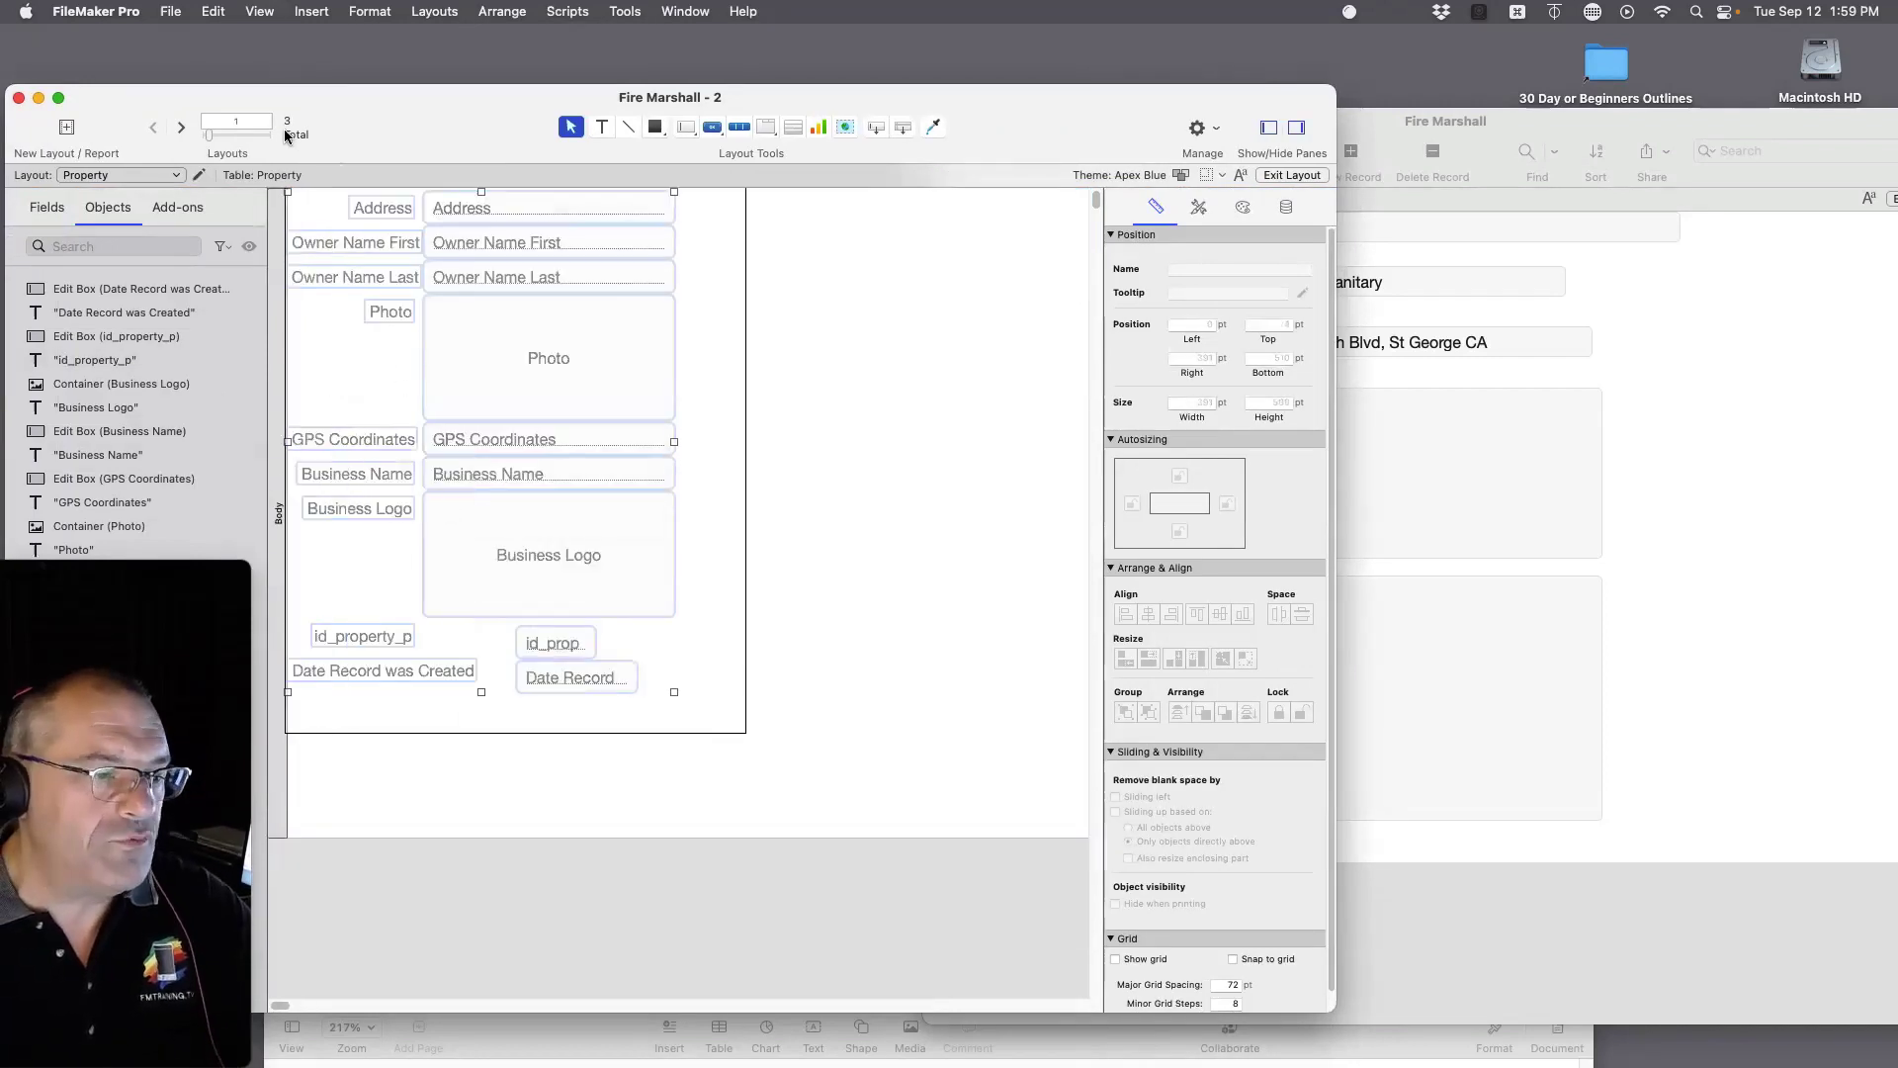
left_click_drag(496, 200, 539, 317)
left_click(786, 376)
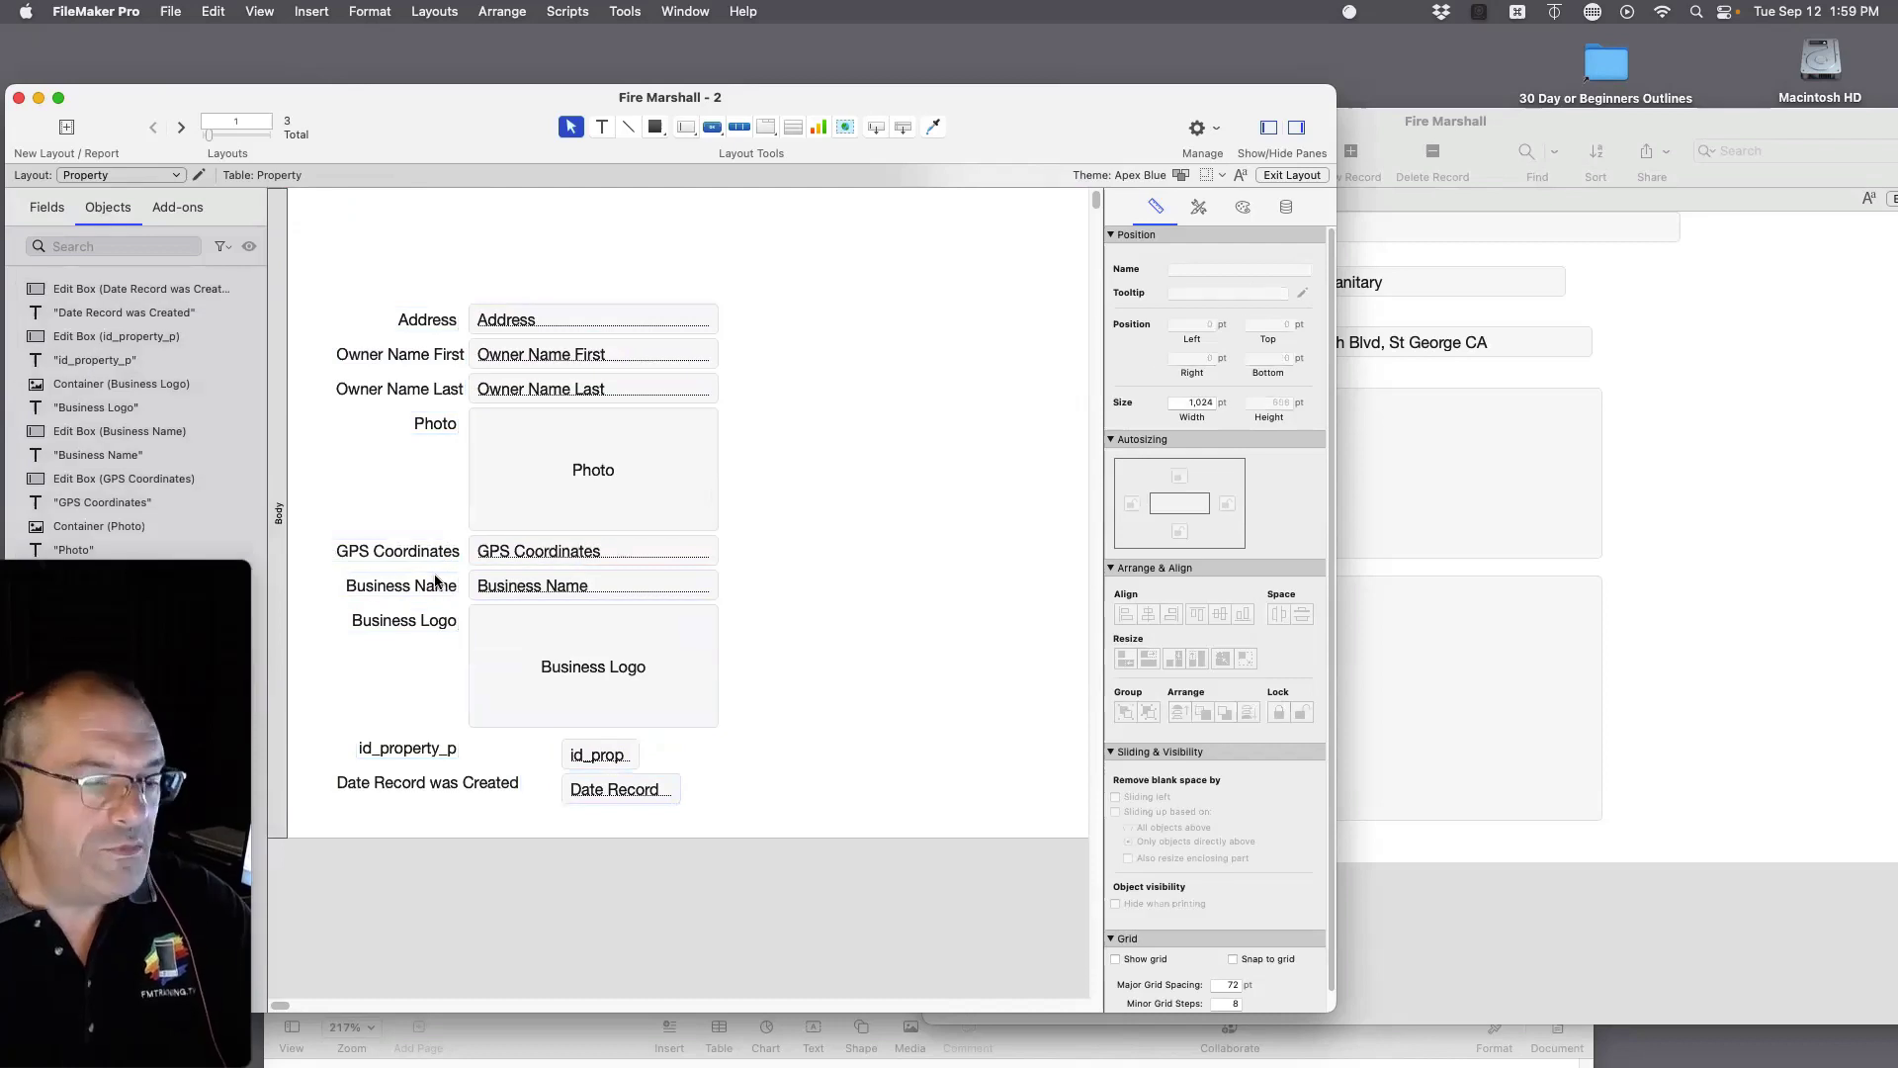
left_click(438, 585)
left_click(506, 591, "shift")
left_click_drag(506, 591, 501, 221)
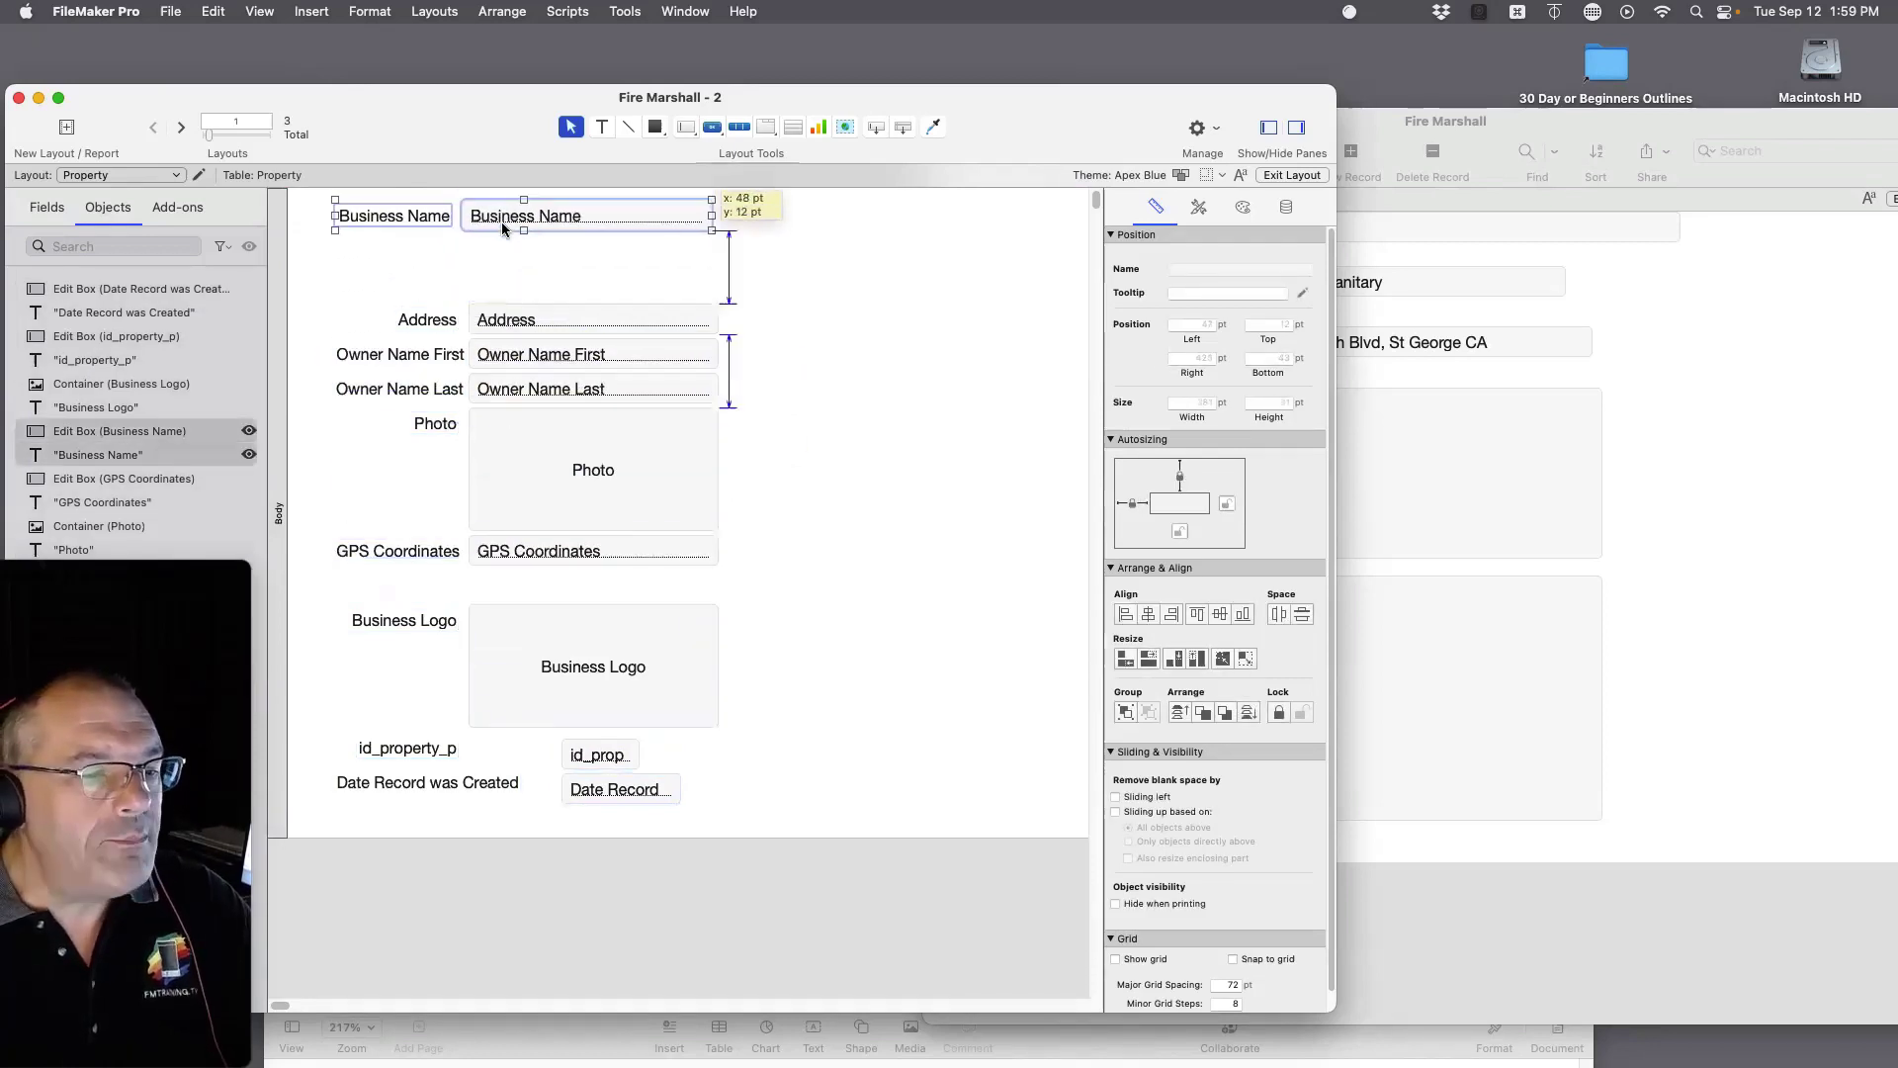
left_click(566, 269)
left_click(581, 226)
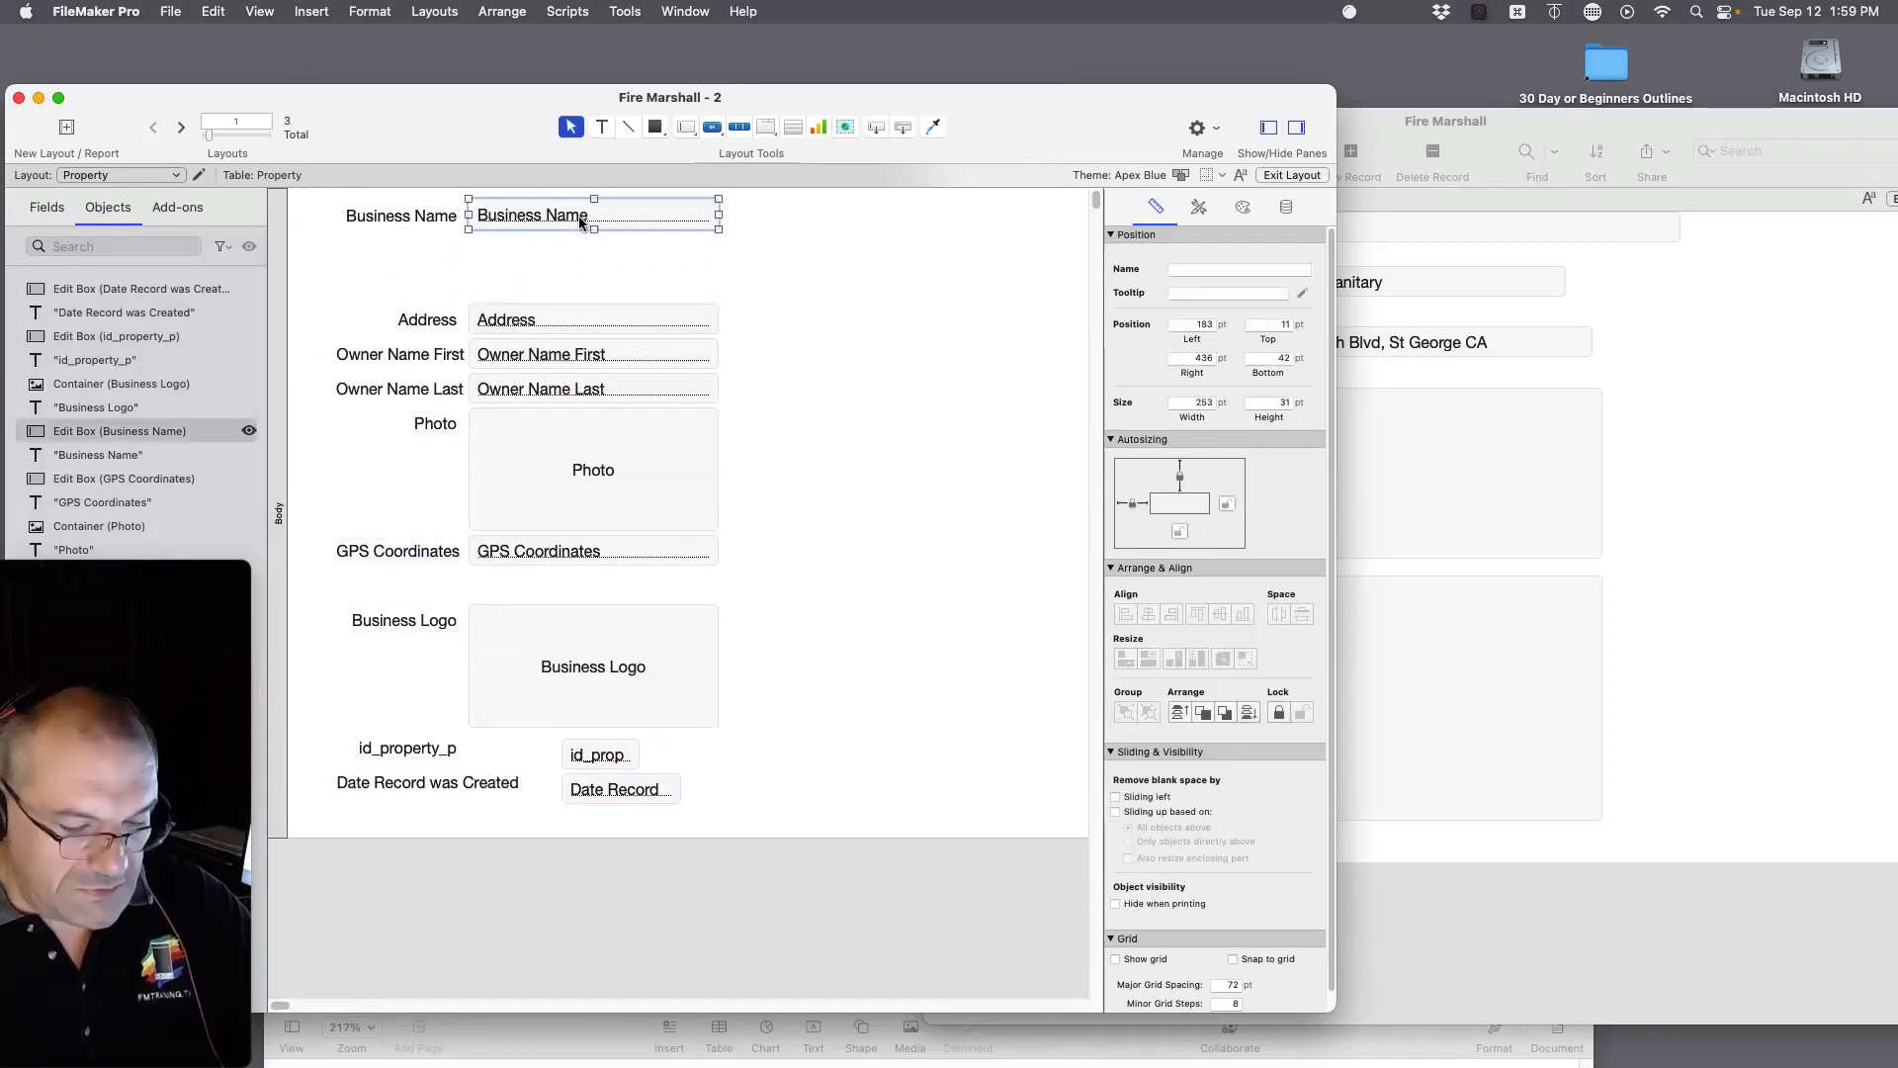
key("super+b")
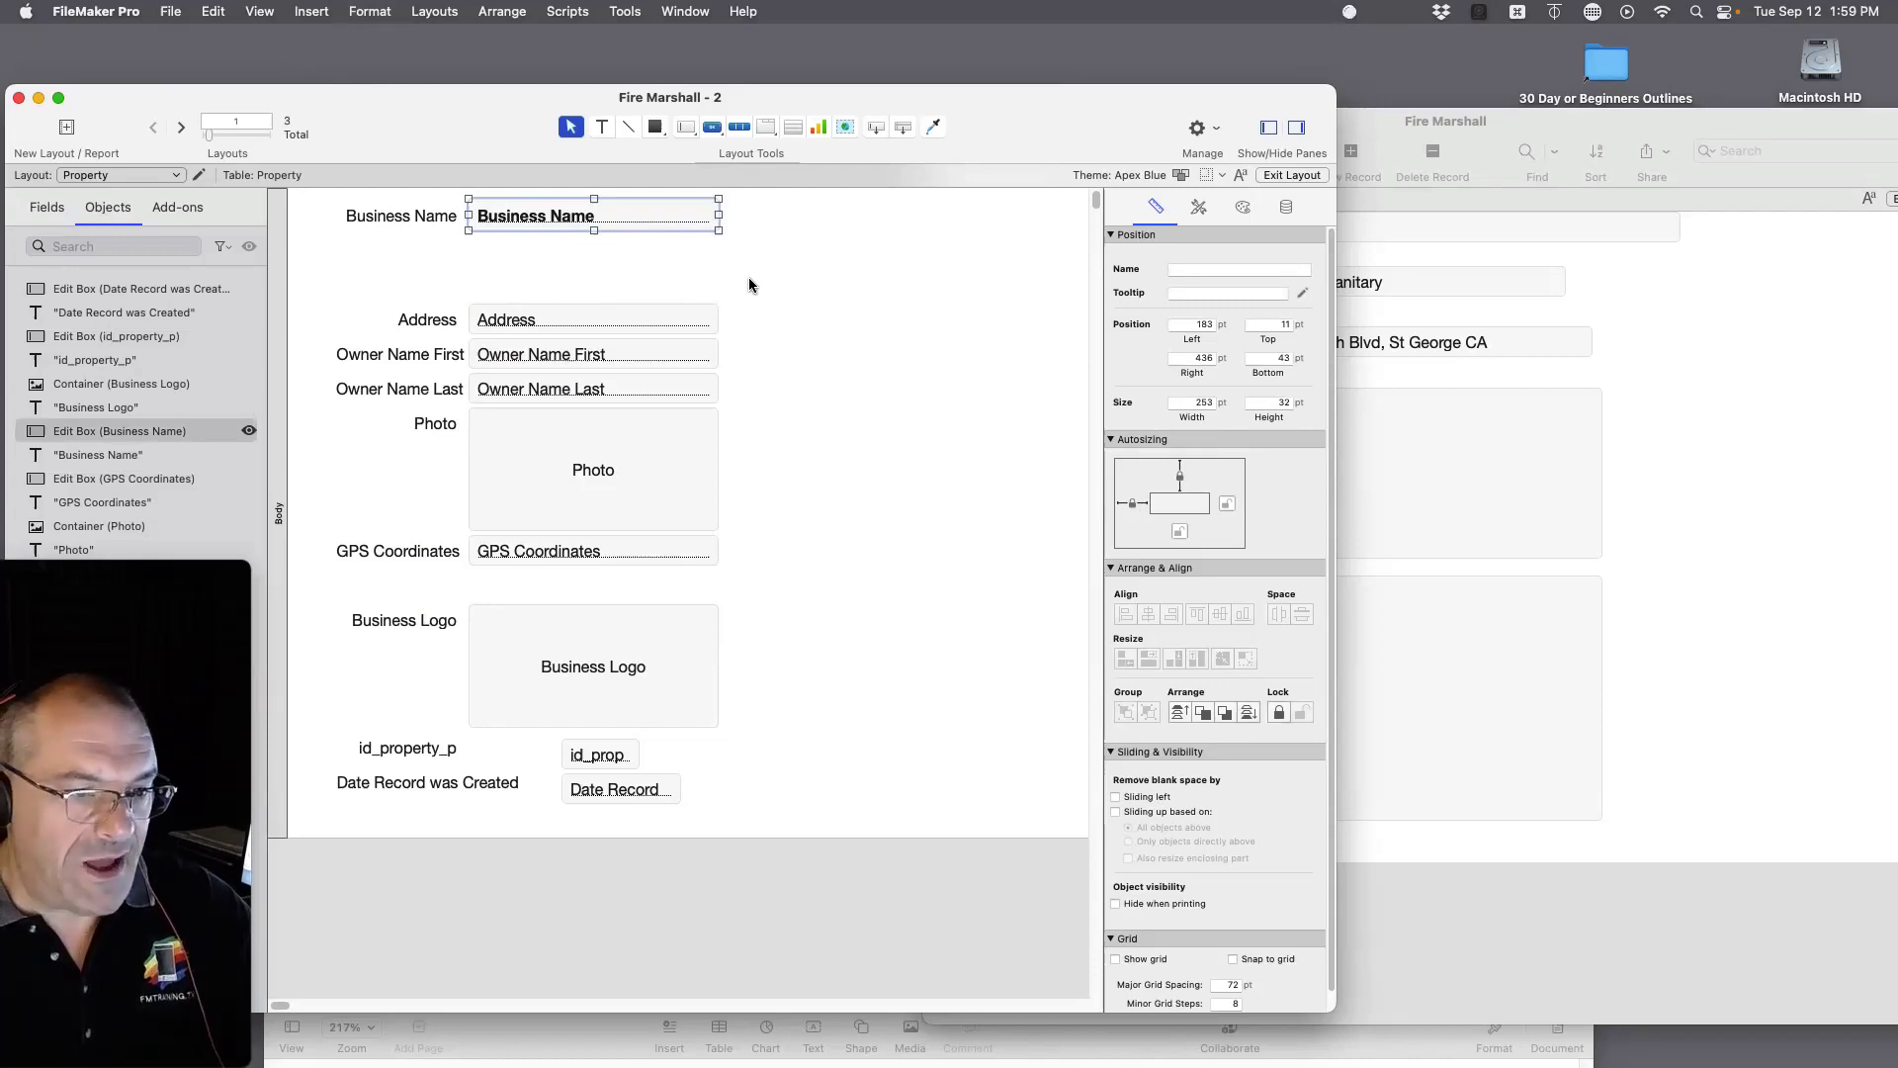
left_click(785, 333)
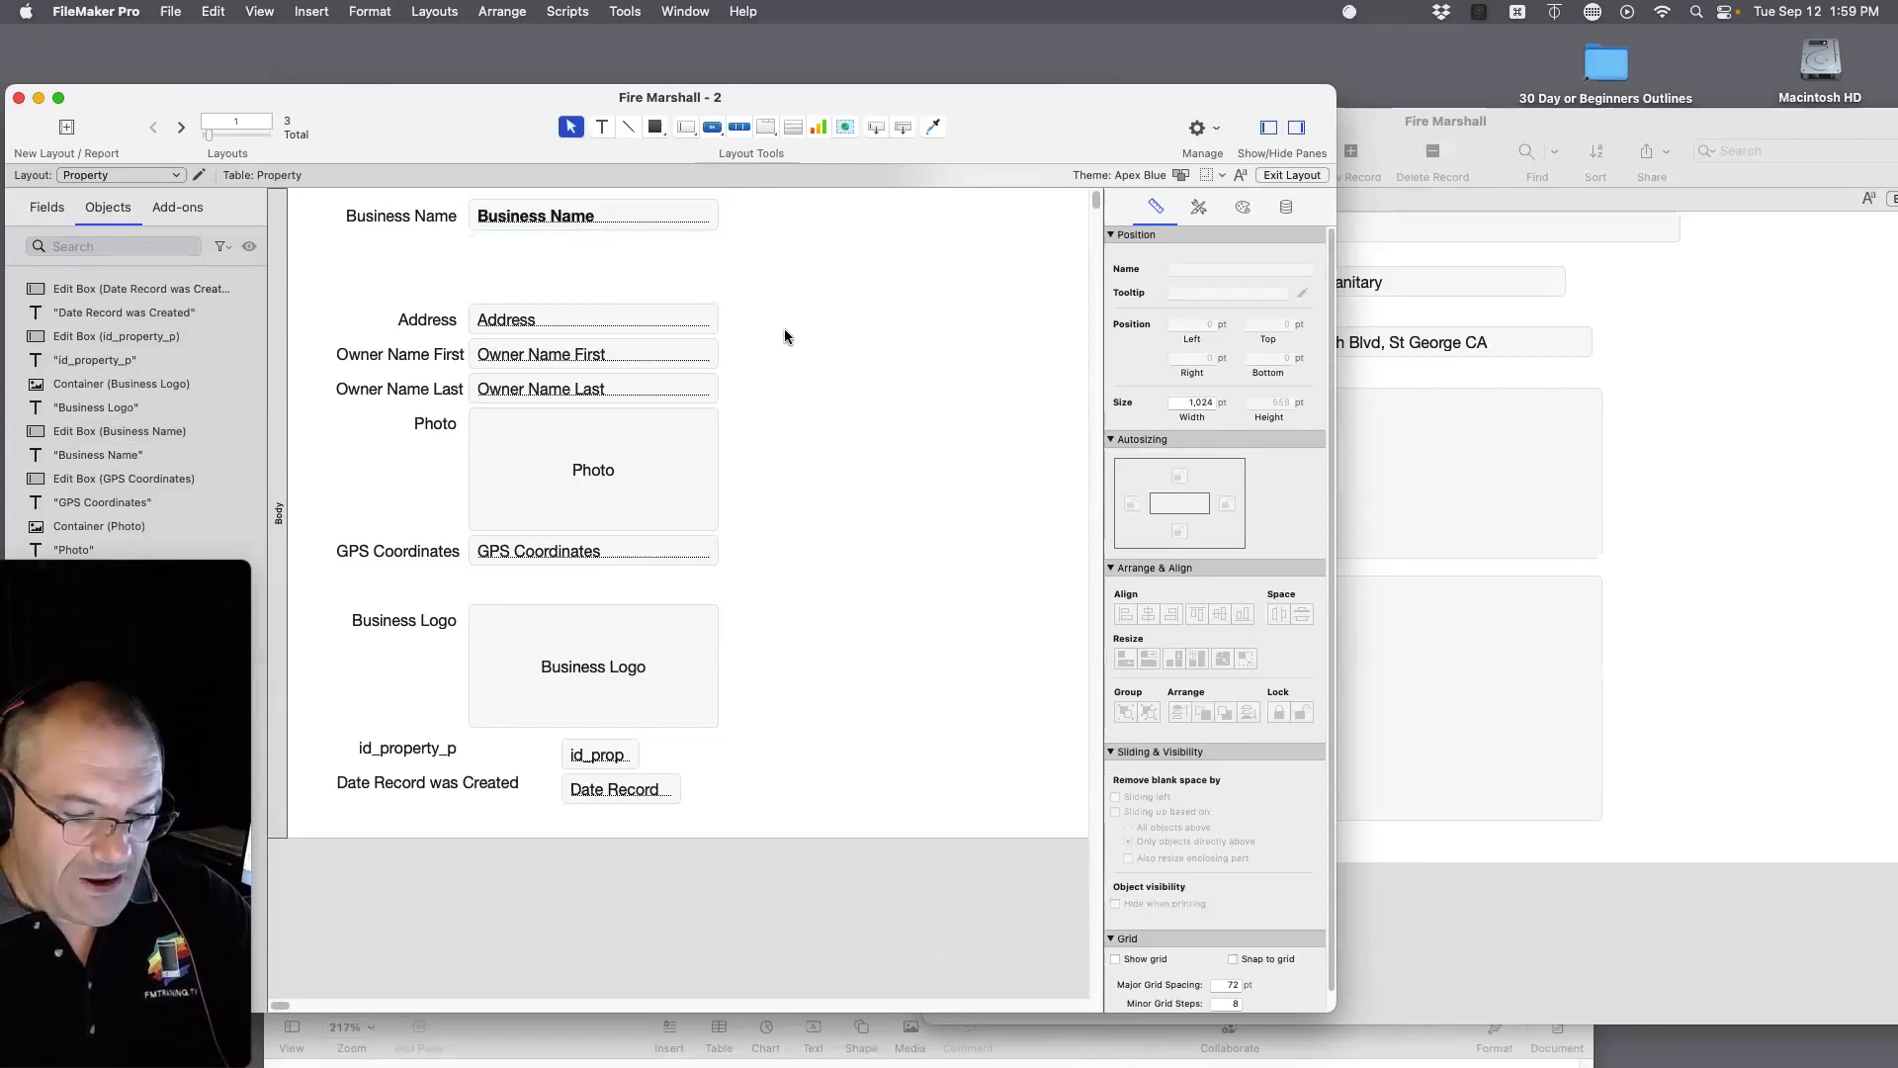
Step: Move the id_property_p label and field up under Business Name, then return to Browse mode
left_click(415, 749)
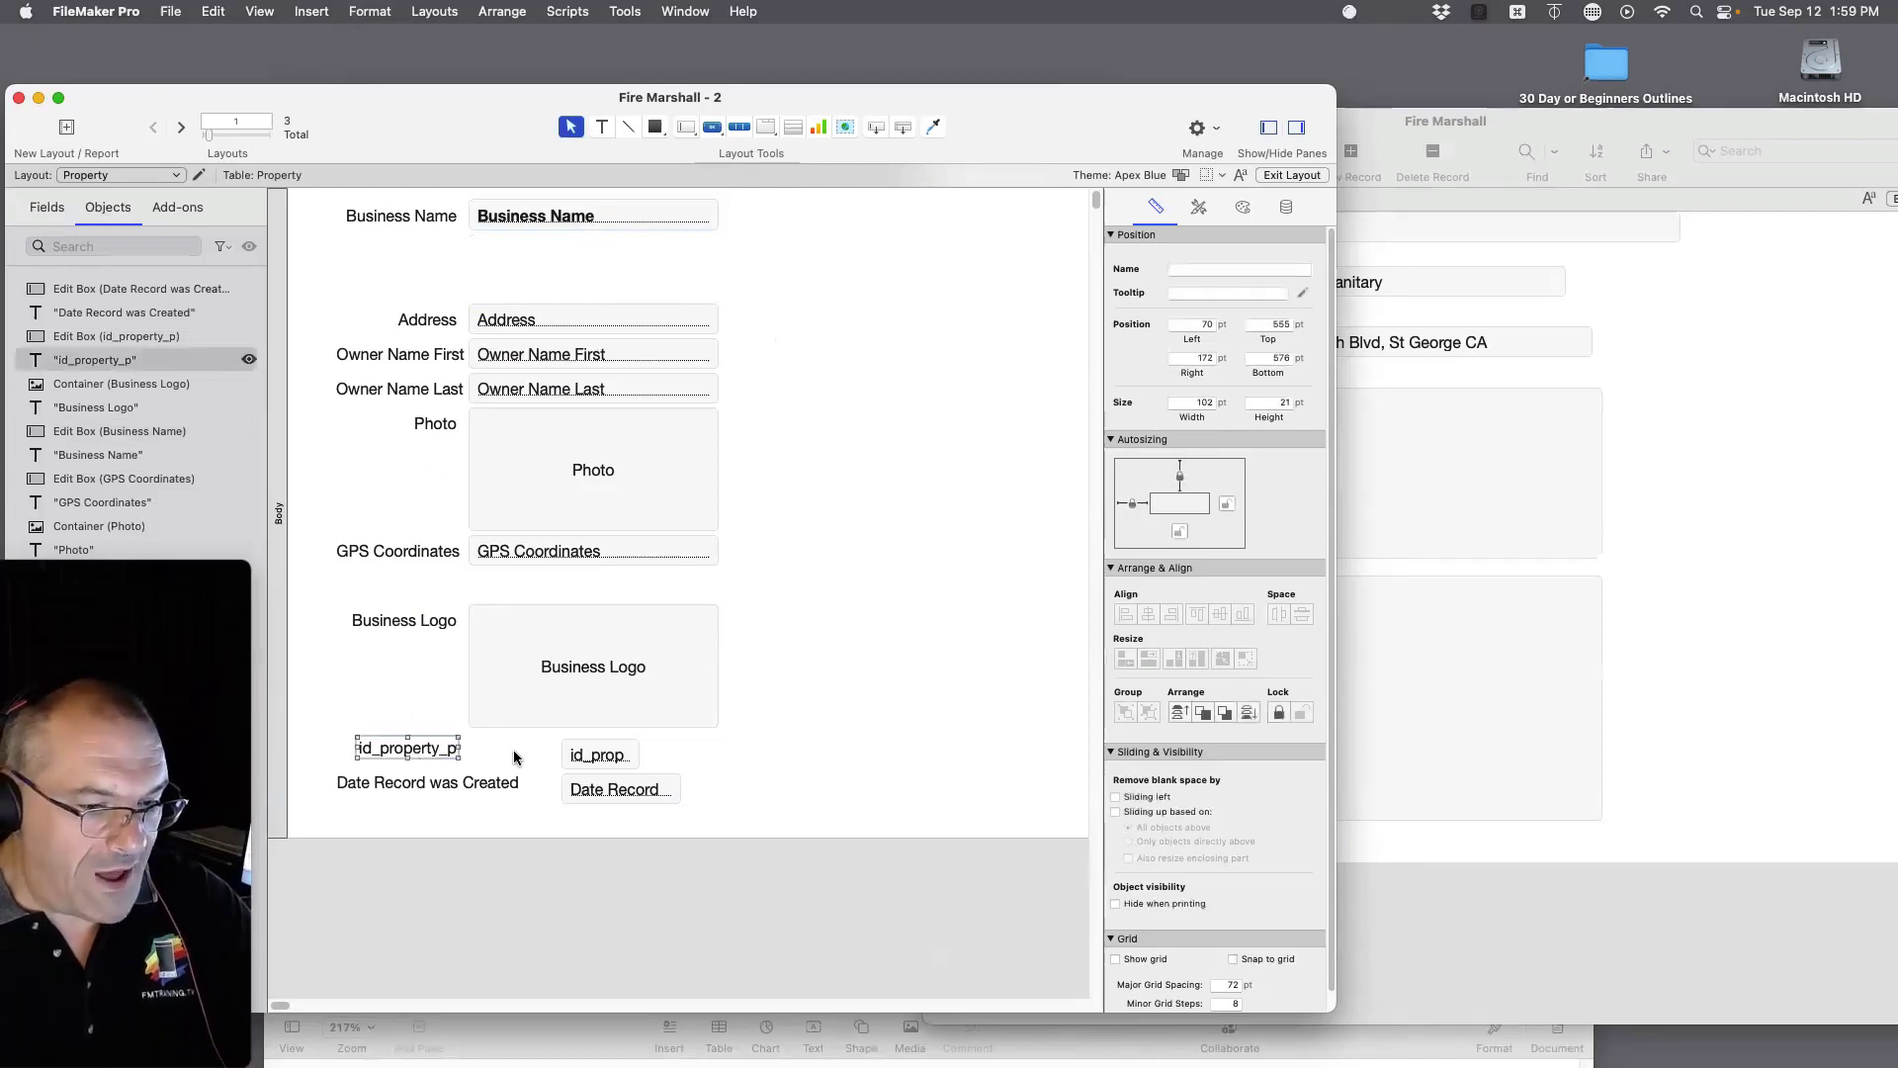
left_click(586, 754, "shift")
left_click_drag(586, 753, 515, 248)
left_click(783, 279)
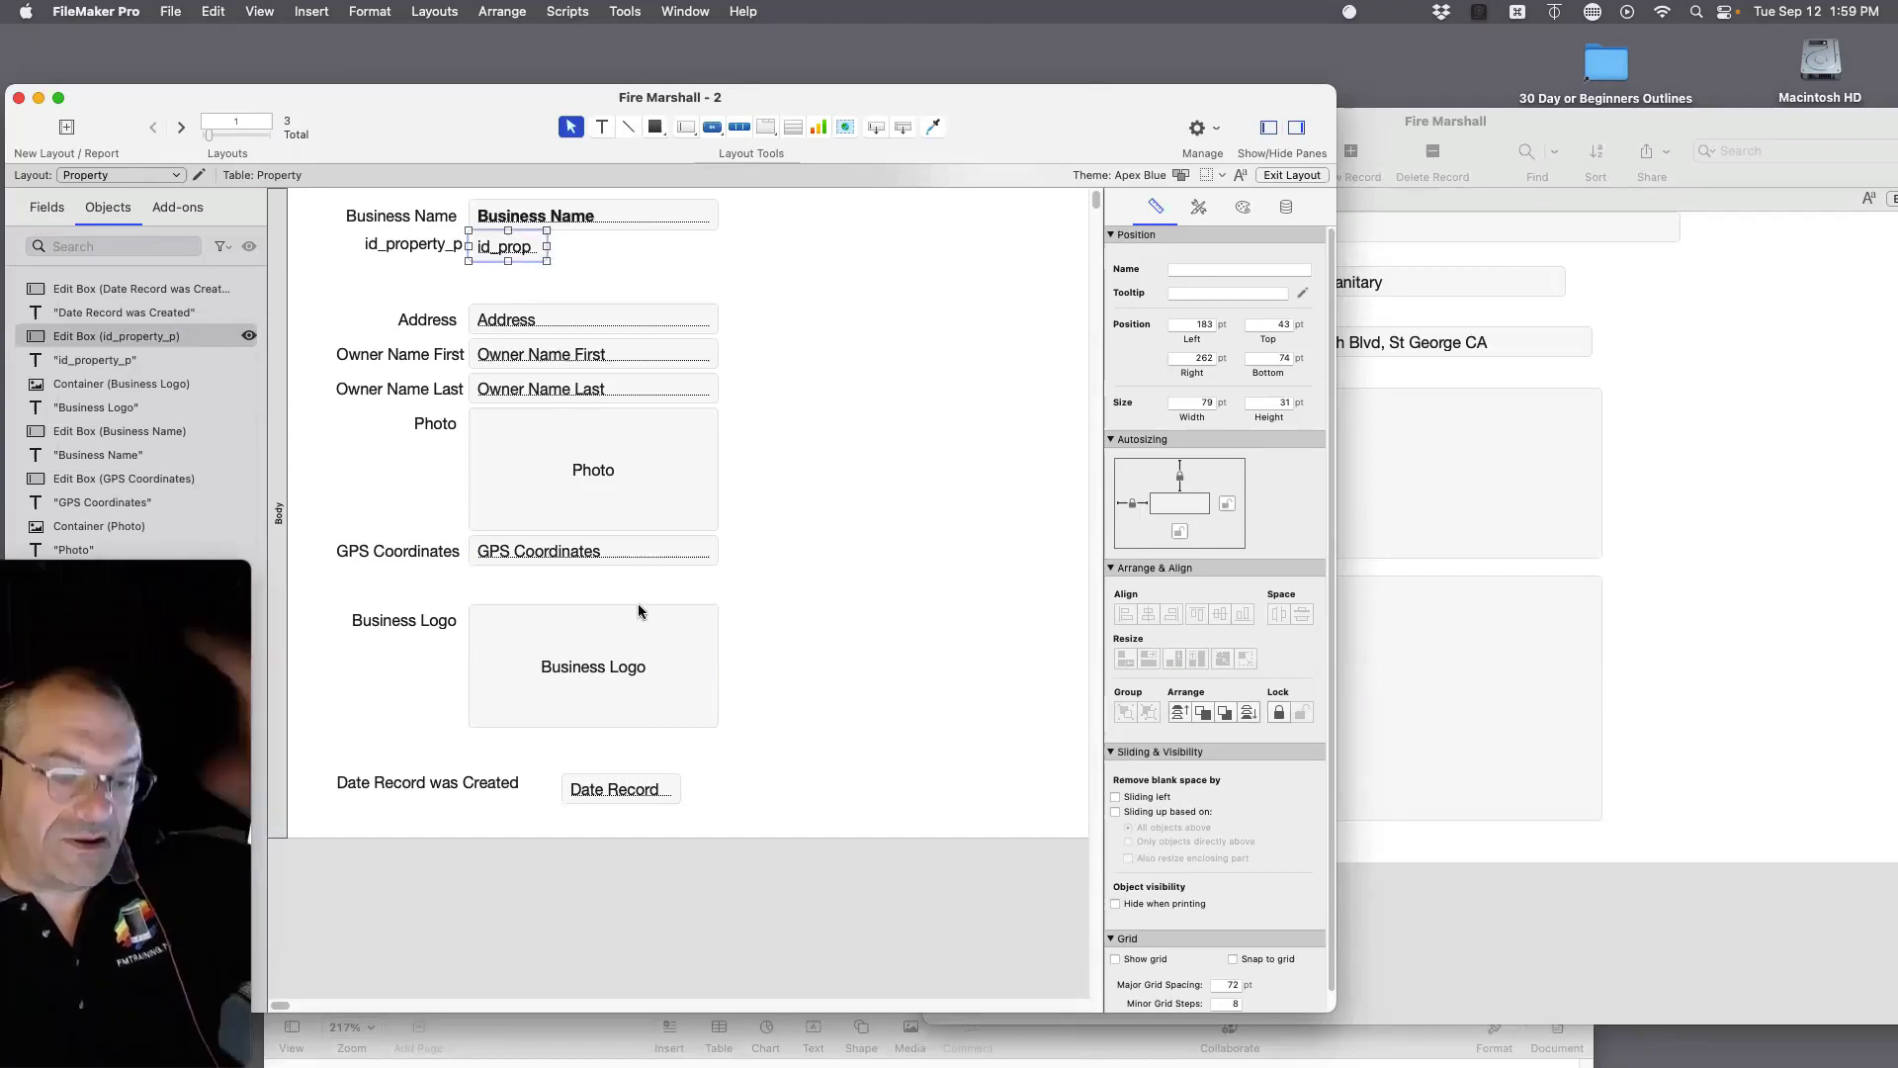
key("super+b")
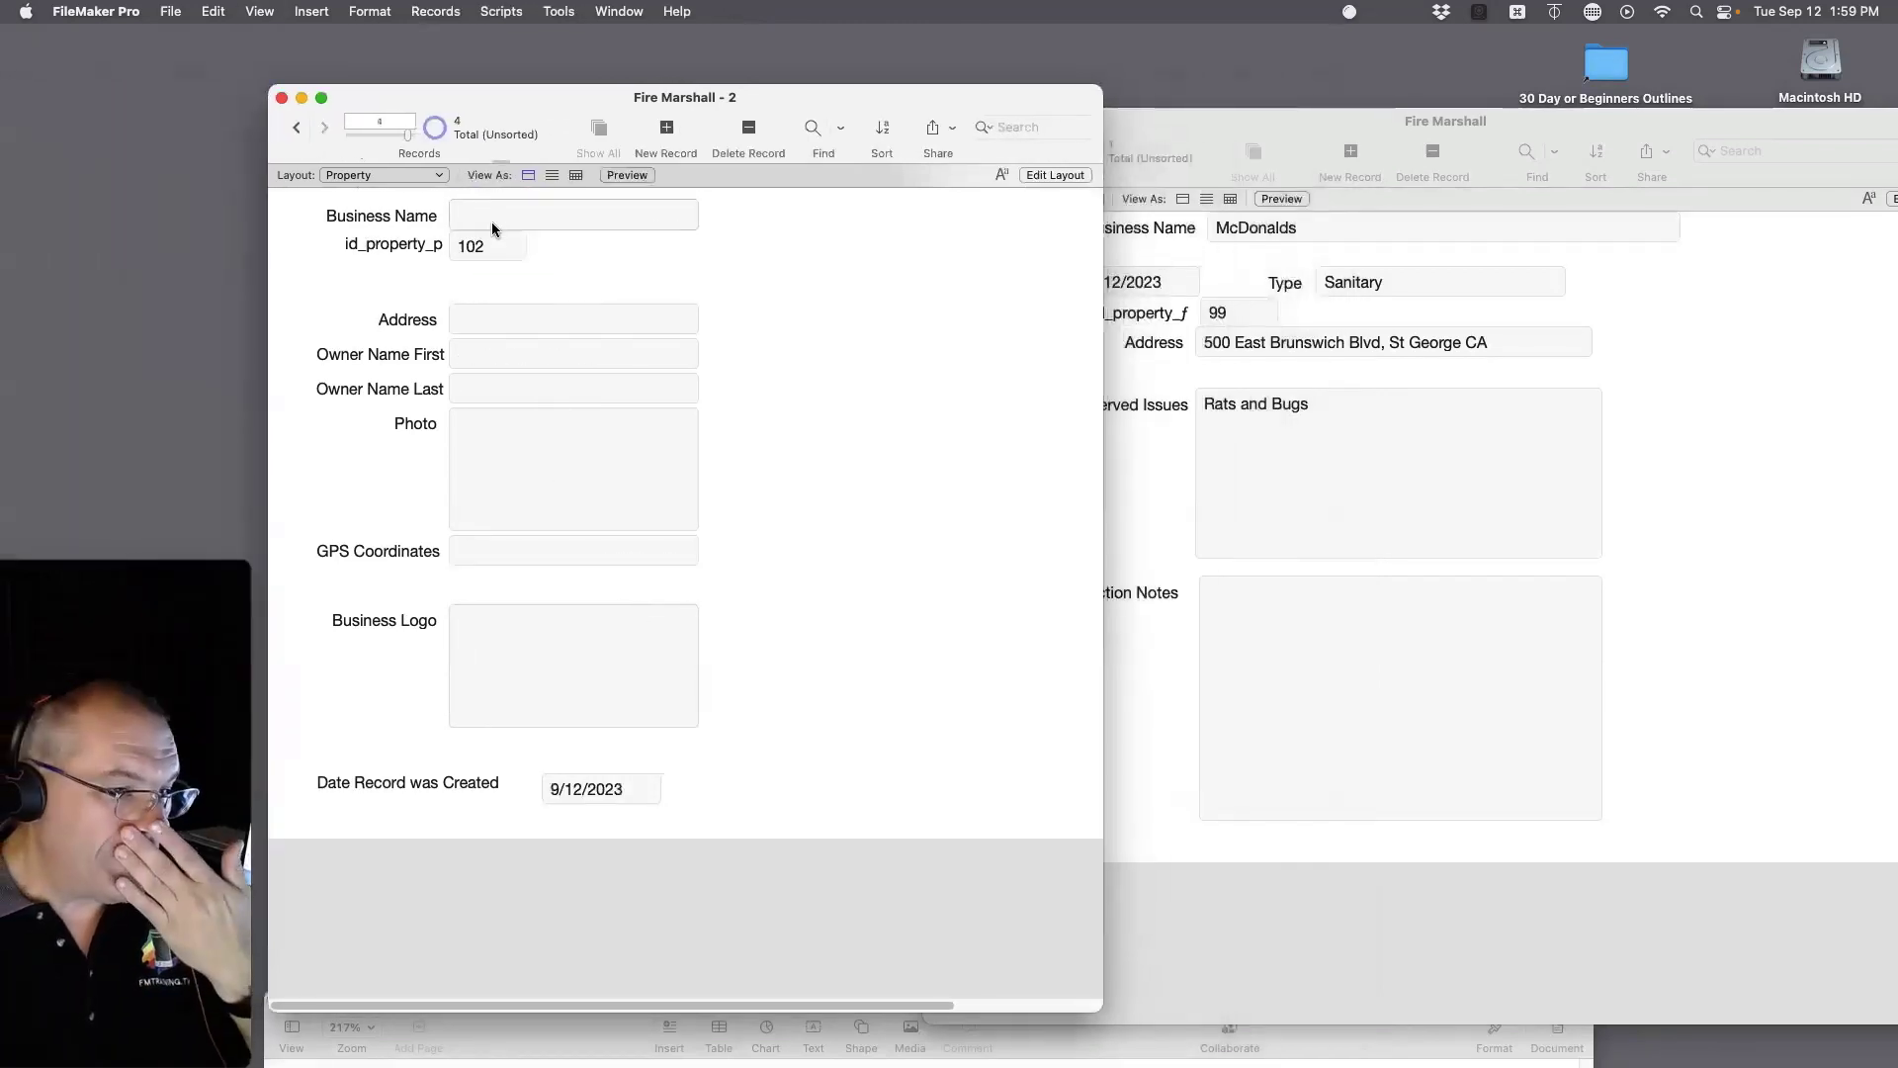
Step: Name the new property 'Ford Auto Sales' and step back through records to McDonalds
left_click(481, 213)
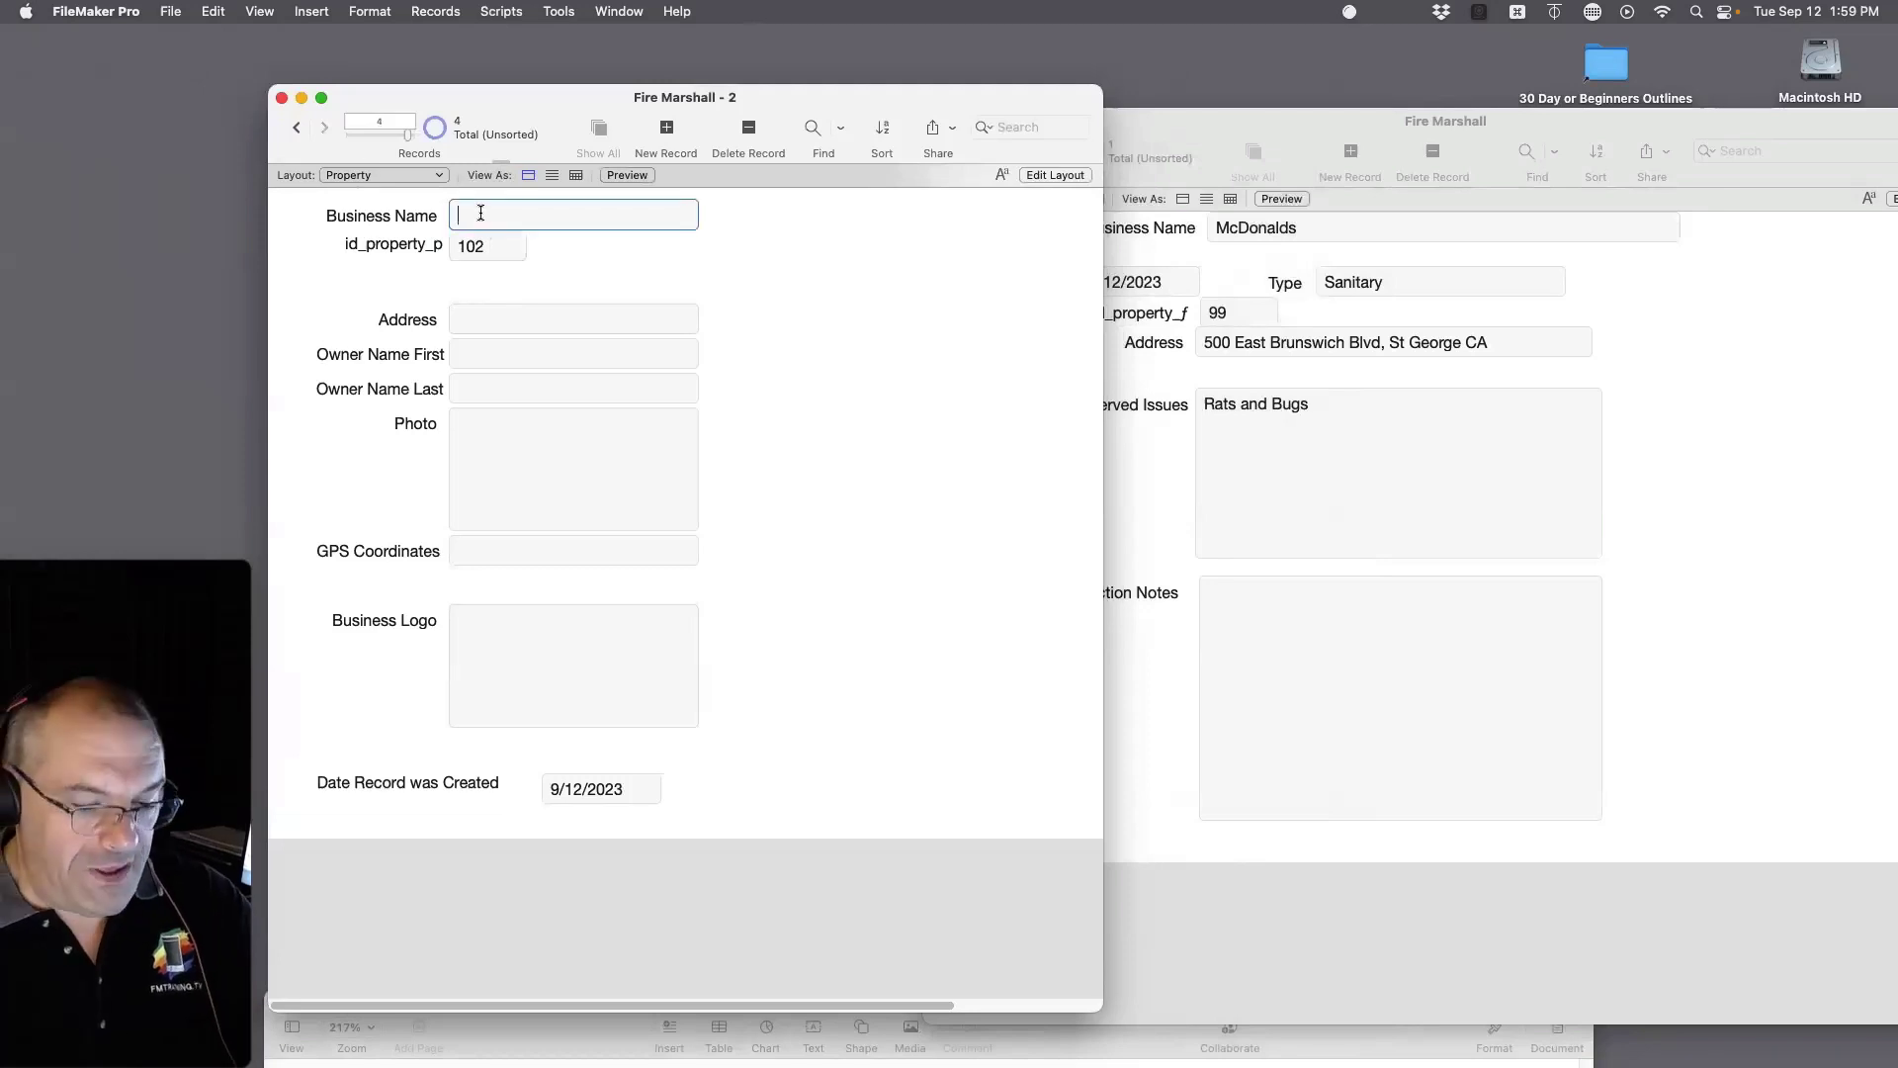
type("Ford Au")
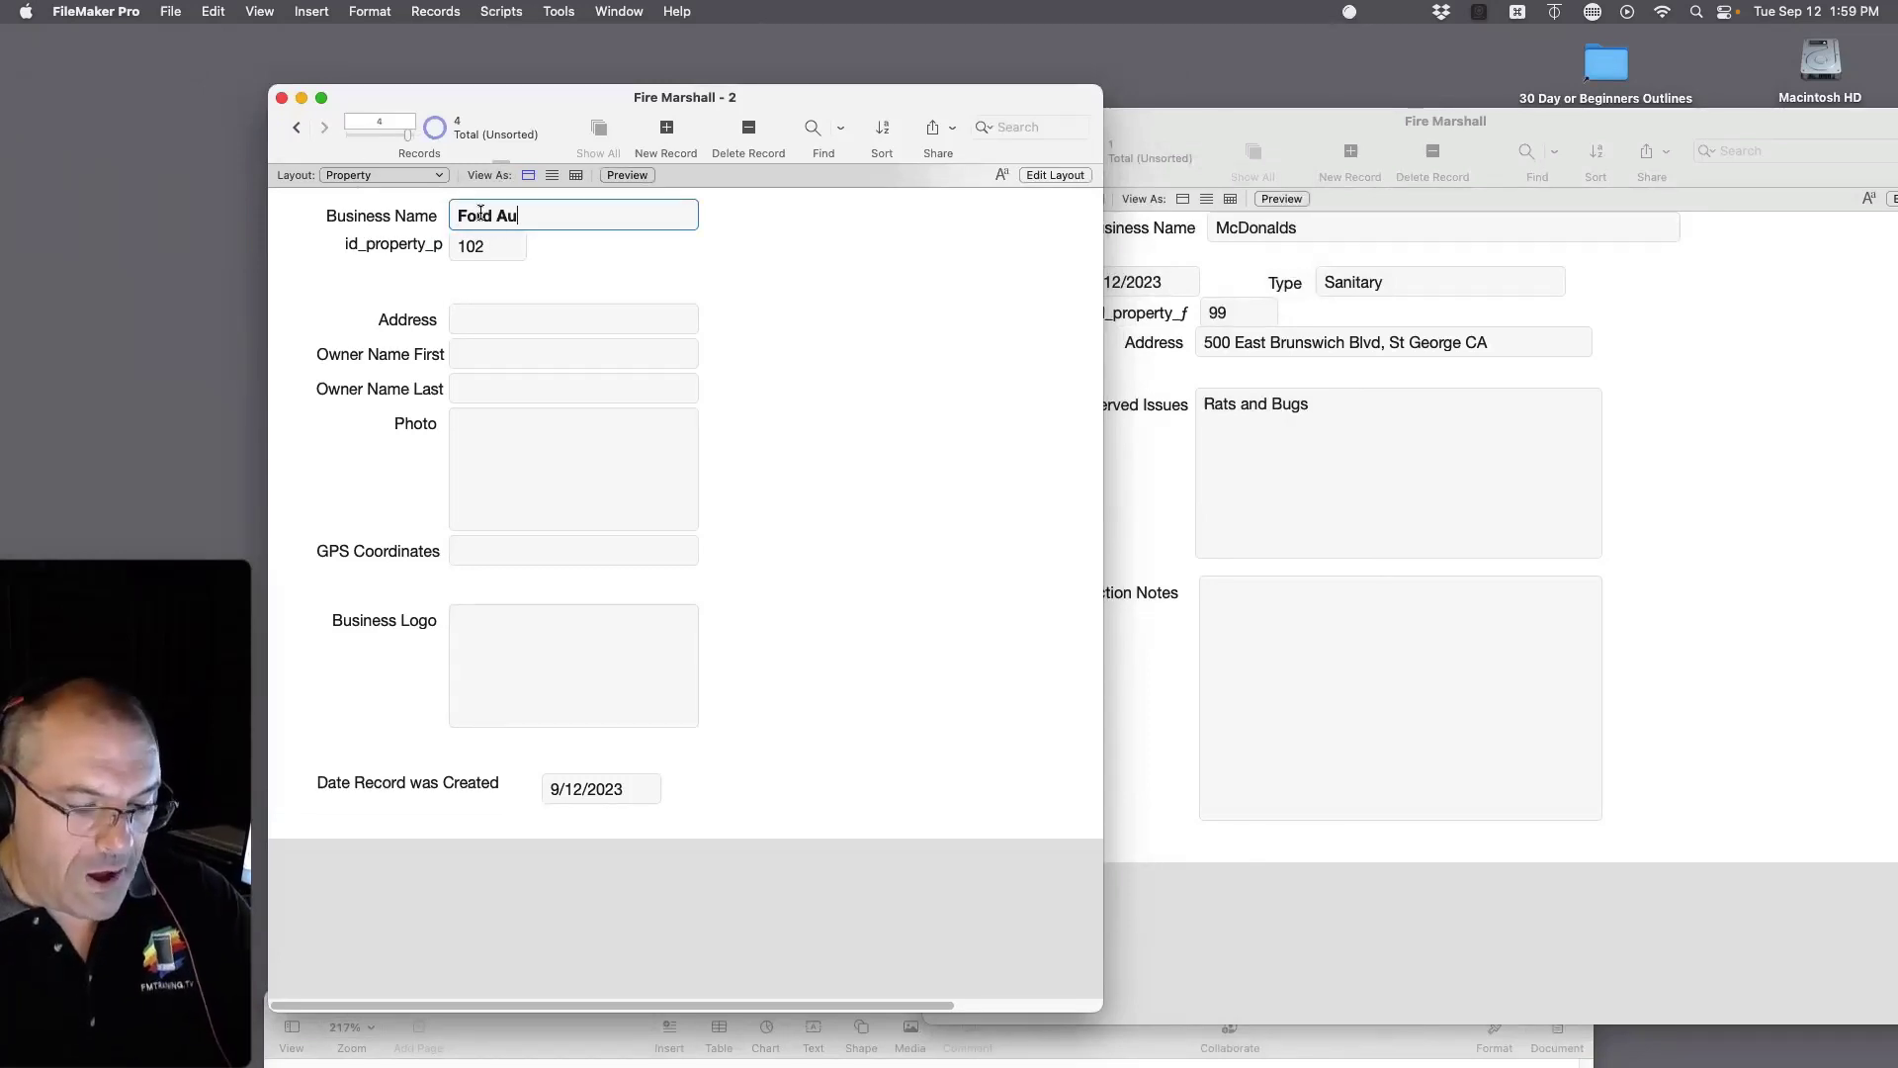
type("to Sales")
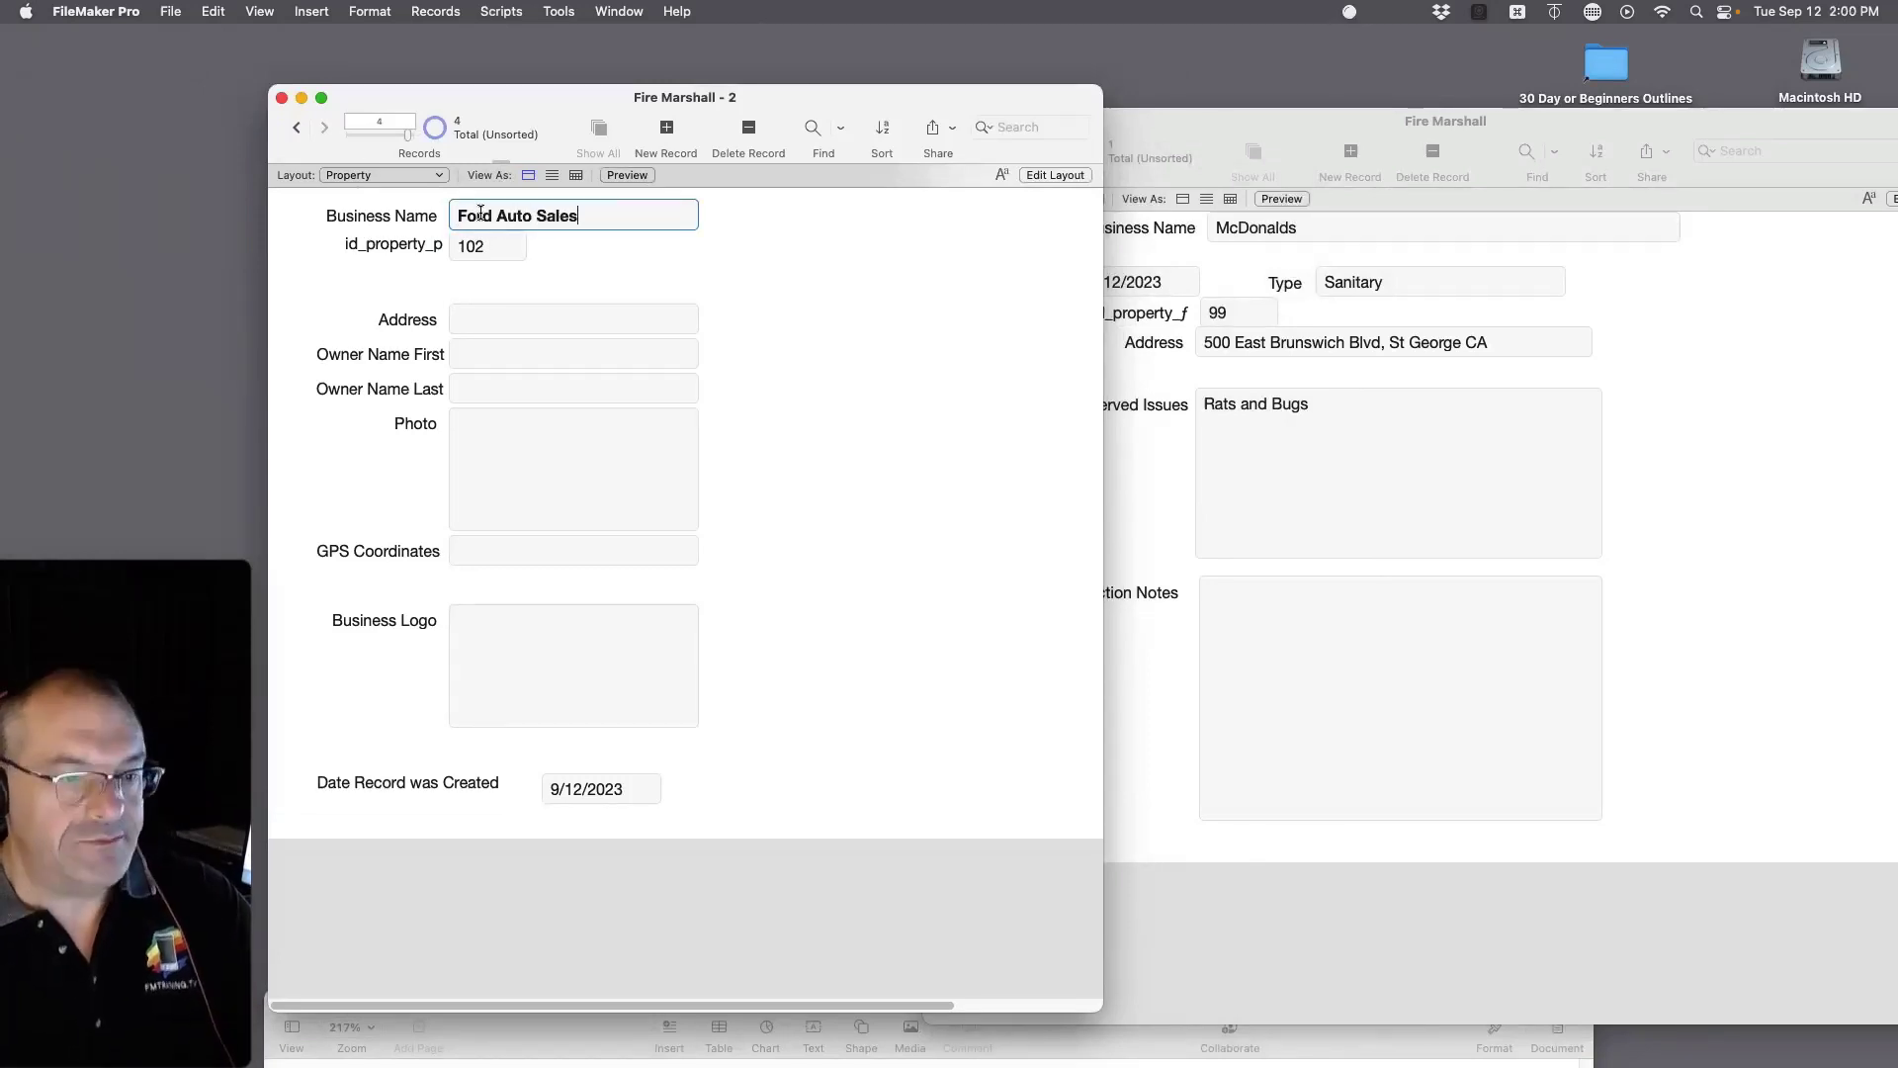
left_click(294, 129)
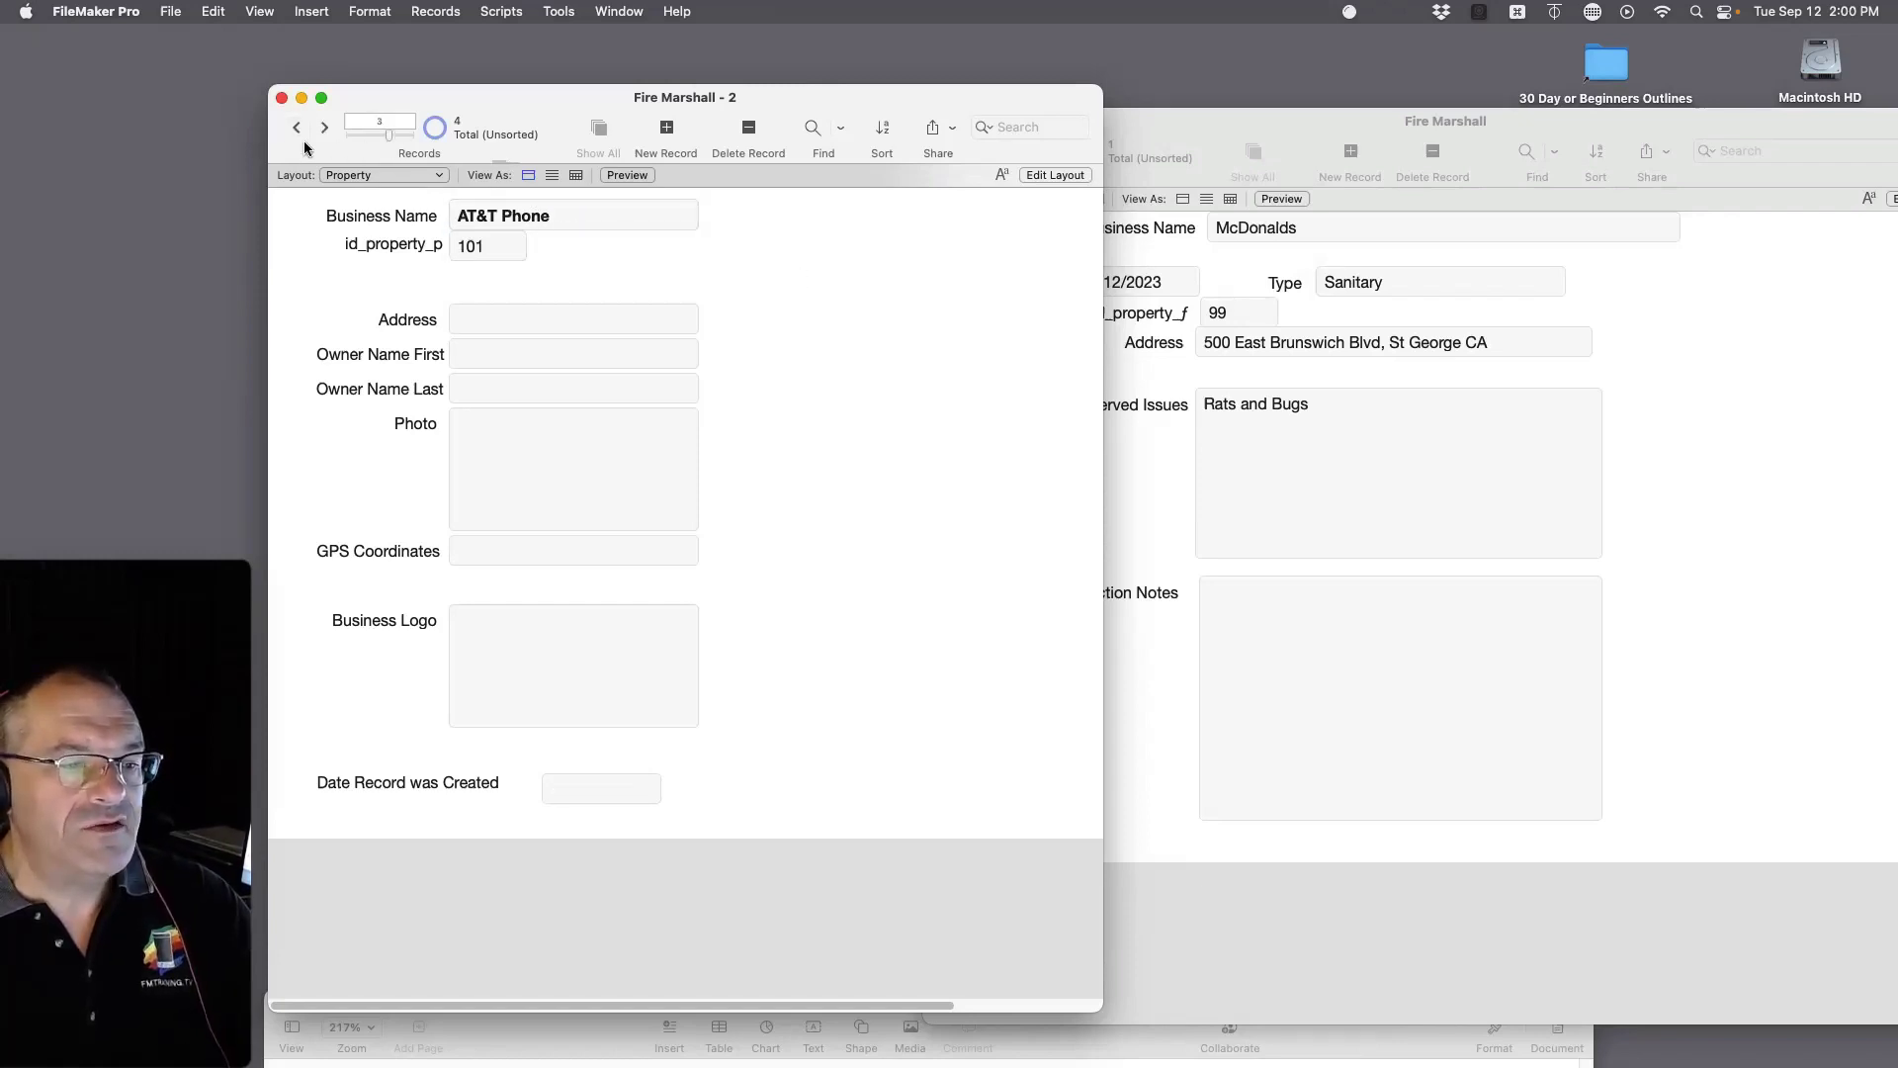
left_click(325, 128)
left_click(298, 129)
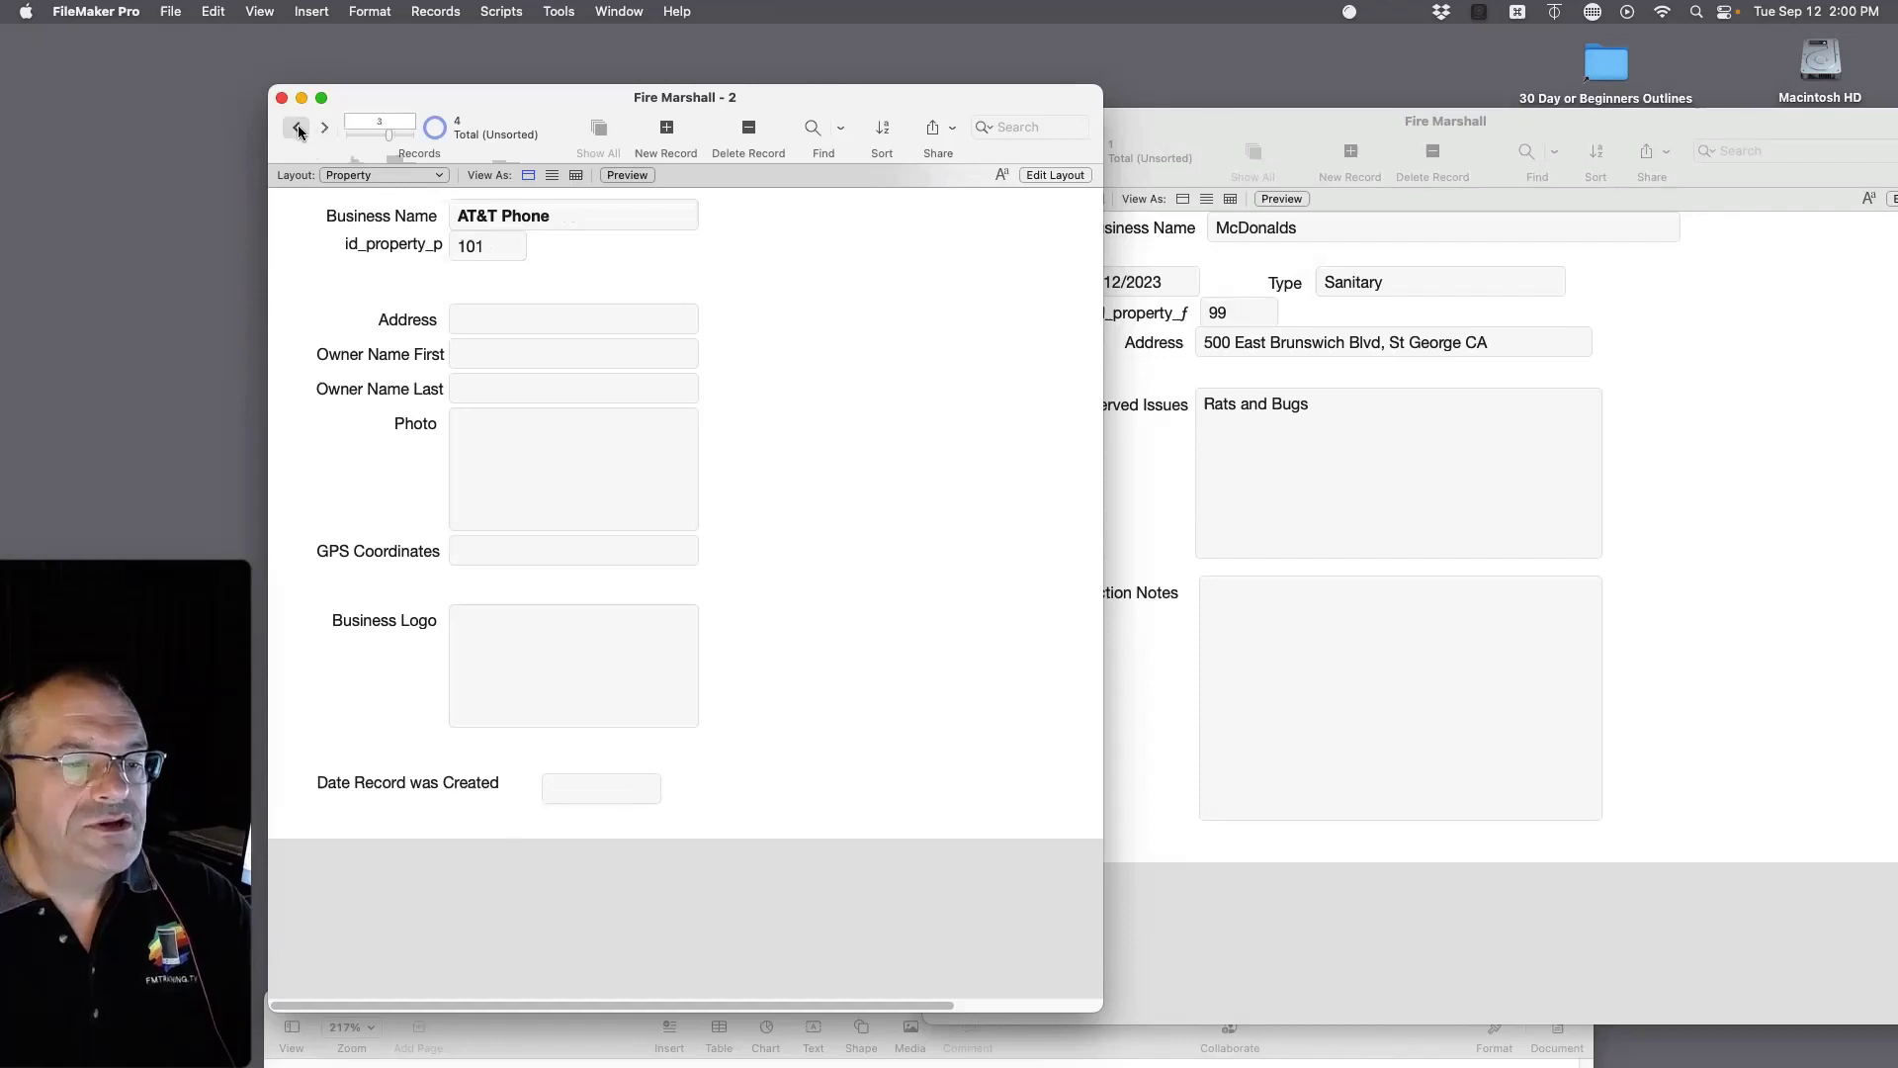
left_click(297, 129)
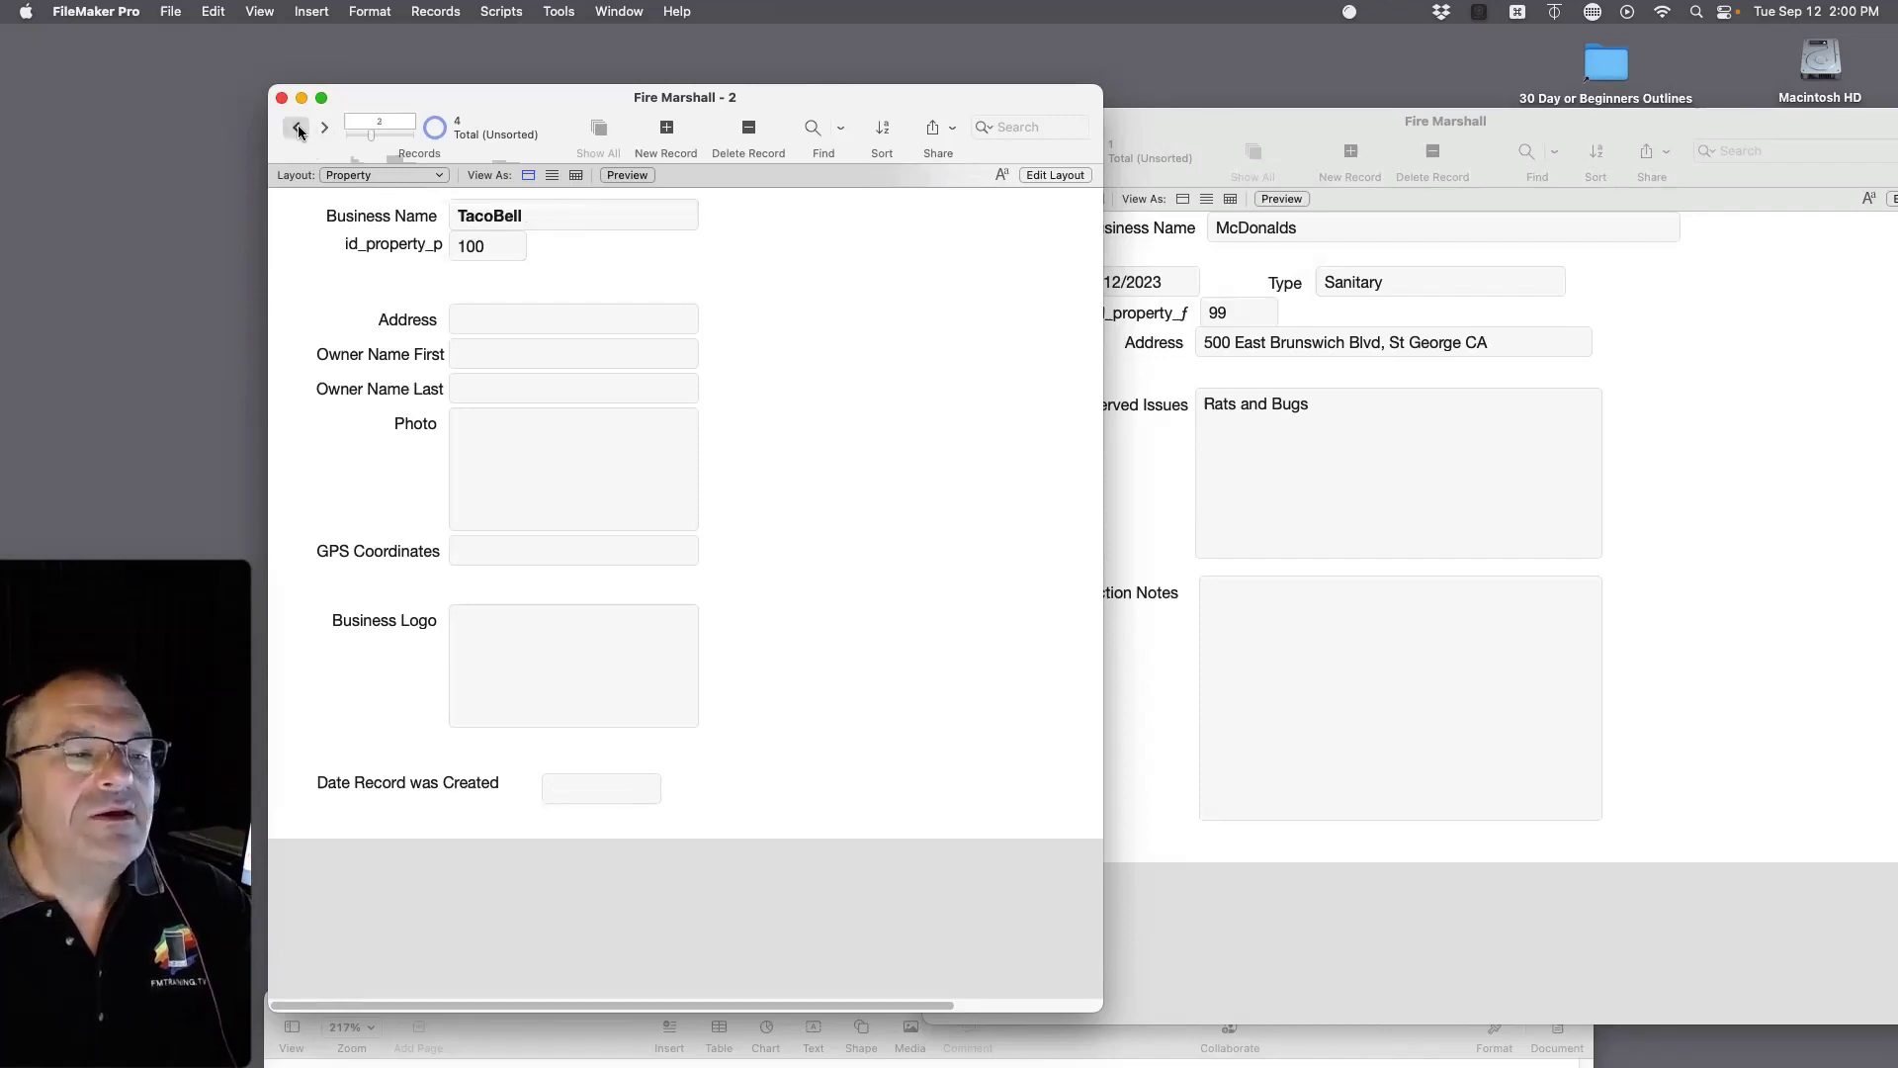
left_click(297, 130)
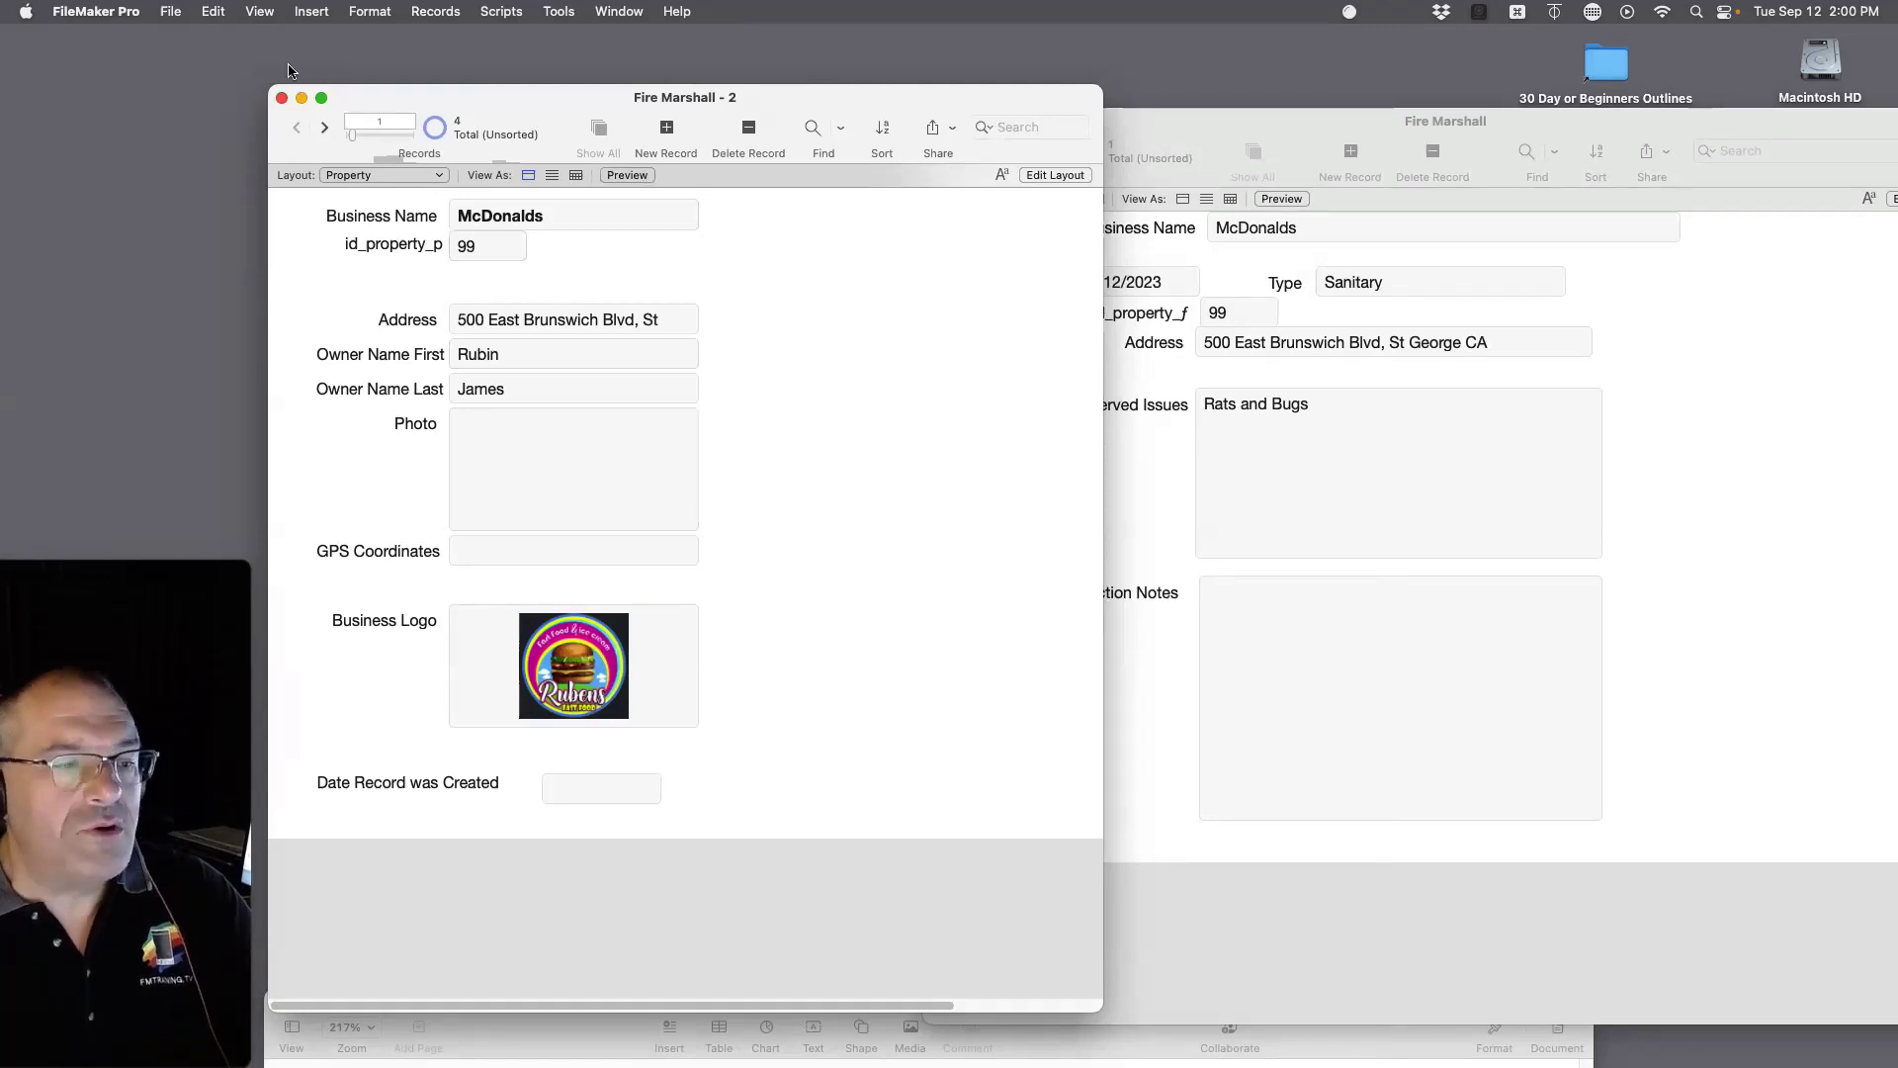
Step: Open File > Manage > Database to view the relationships graph
left_click(170, 11)
mouse_move(297, 193)
left_click(394, 193)
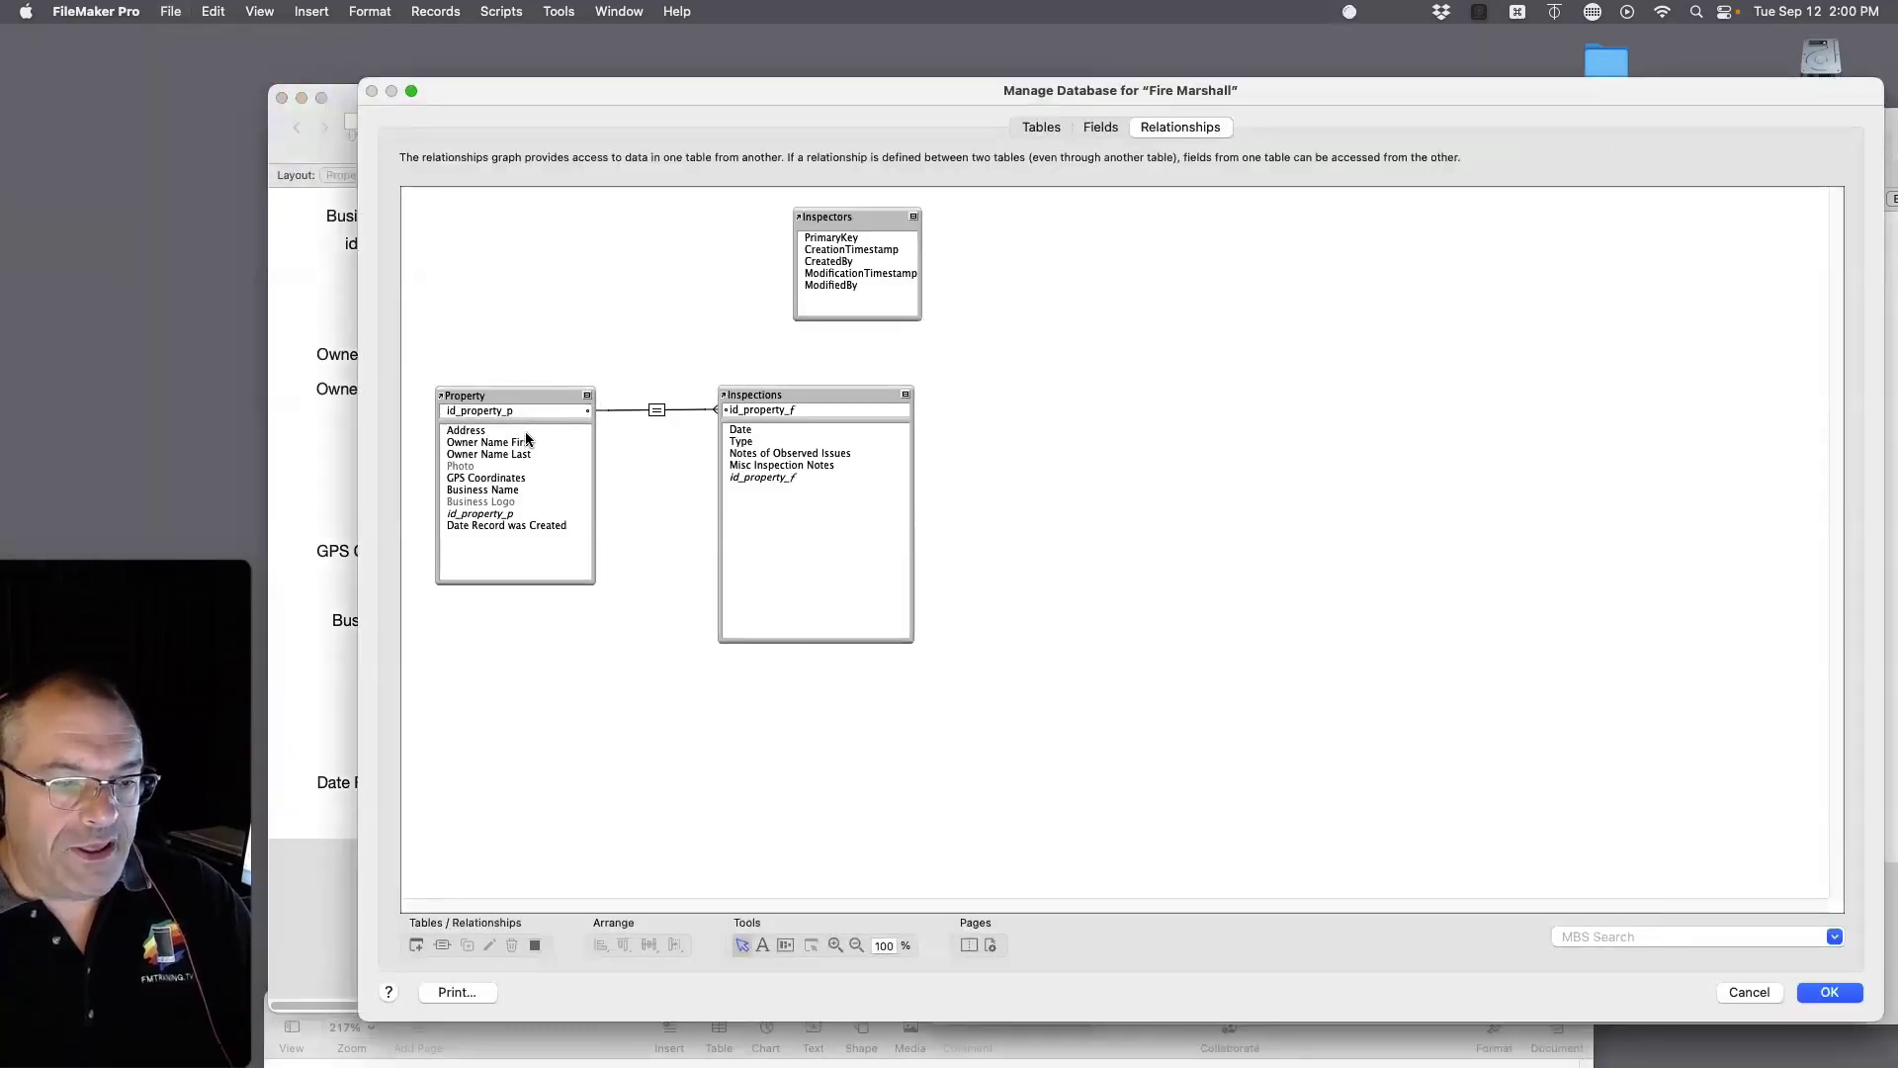
Step: Select the id_property_p field in the Property table's field list
left_click(524, 404)
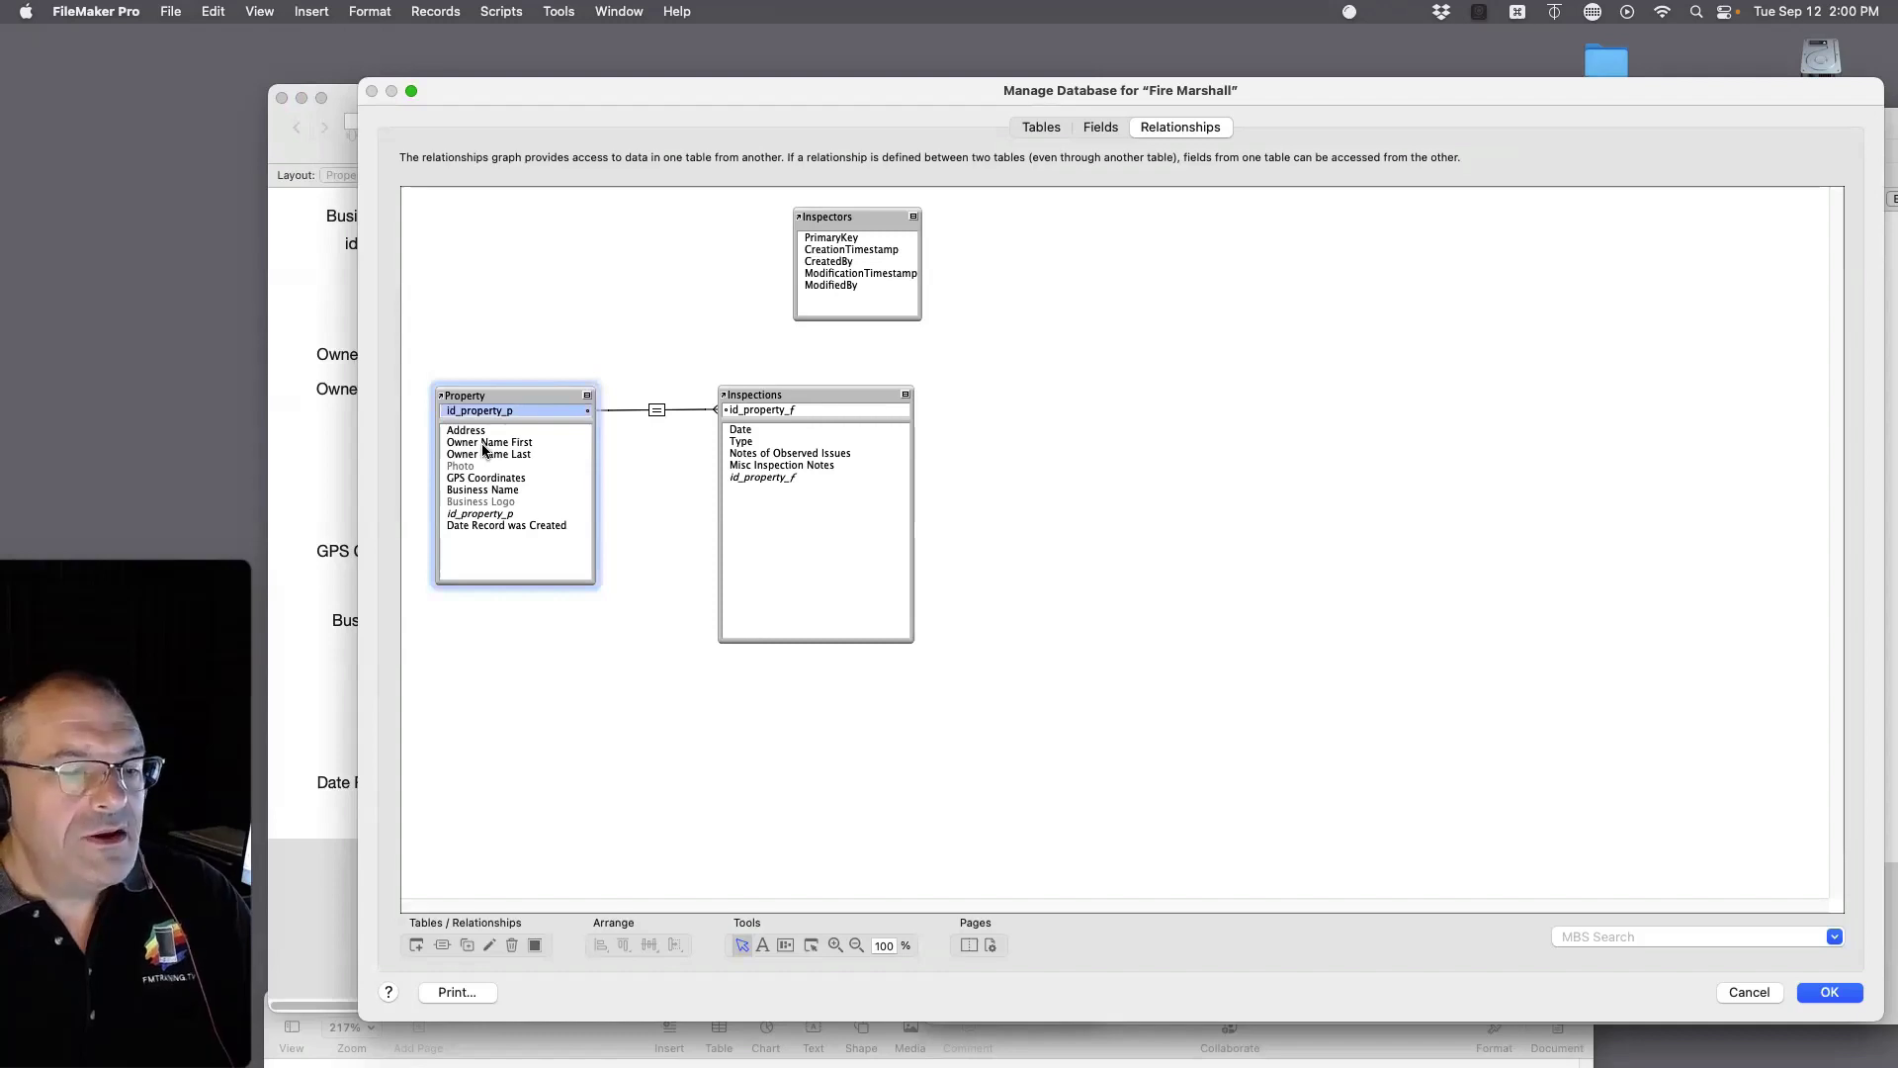
left_click(1097, 129)
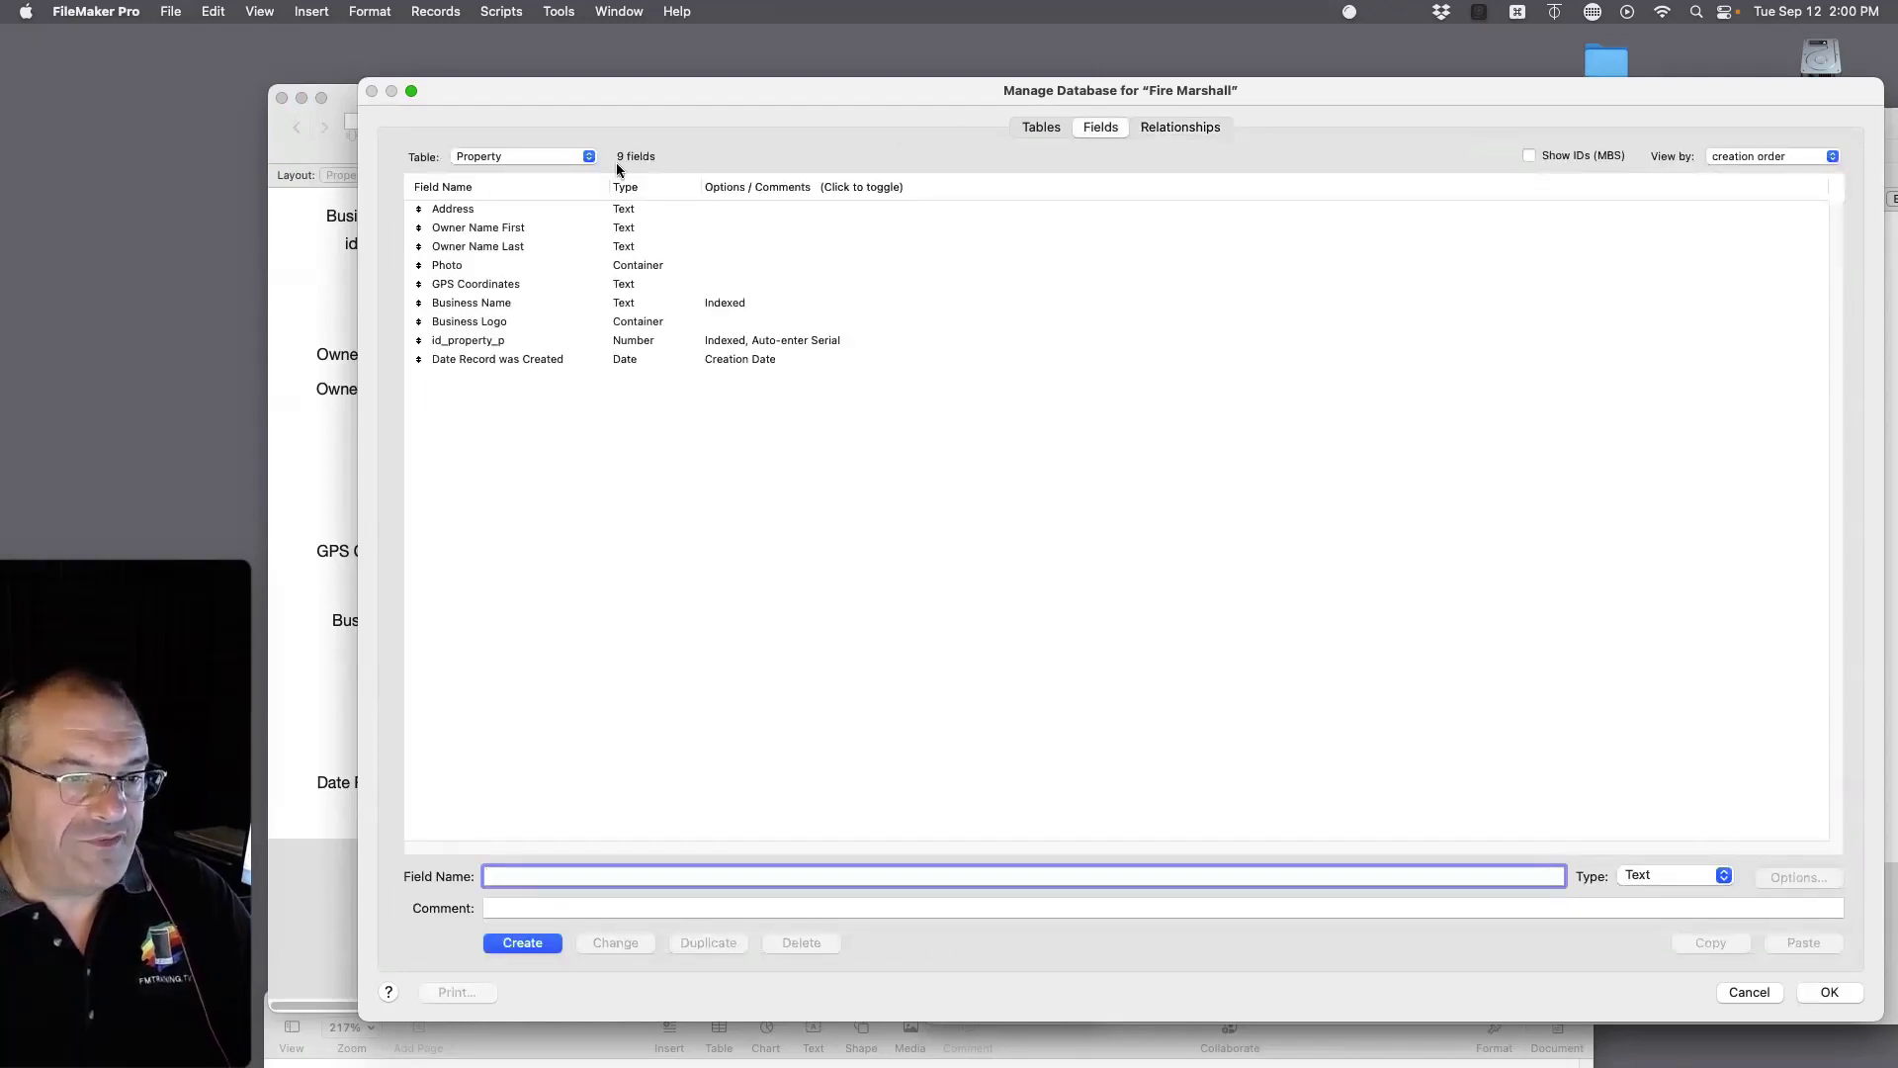
left_click(524, 156)
left_click(543, 157)
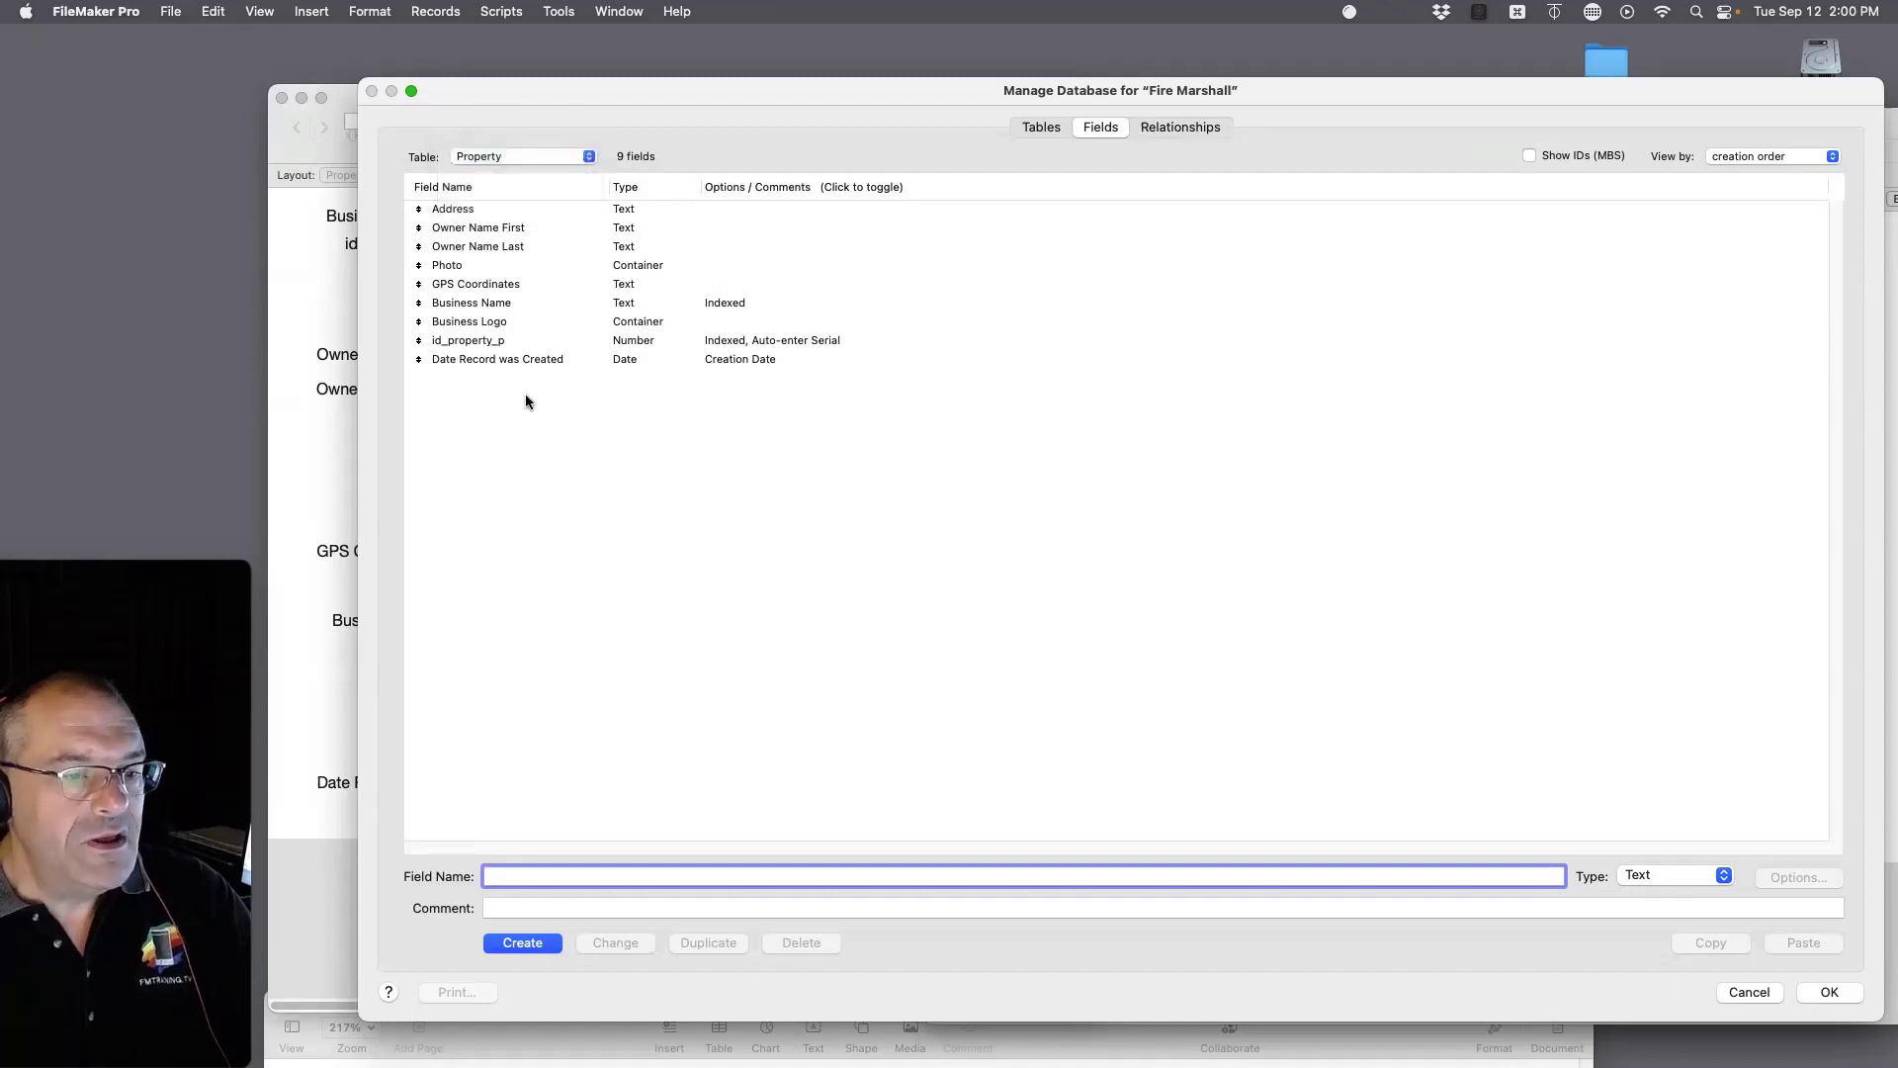
left_click(469, 344)
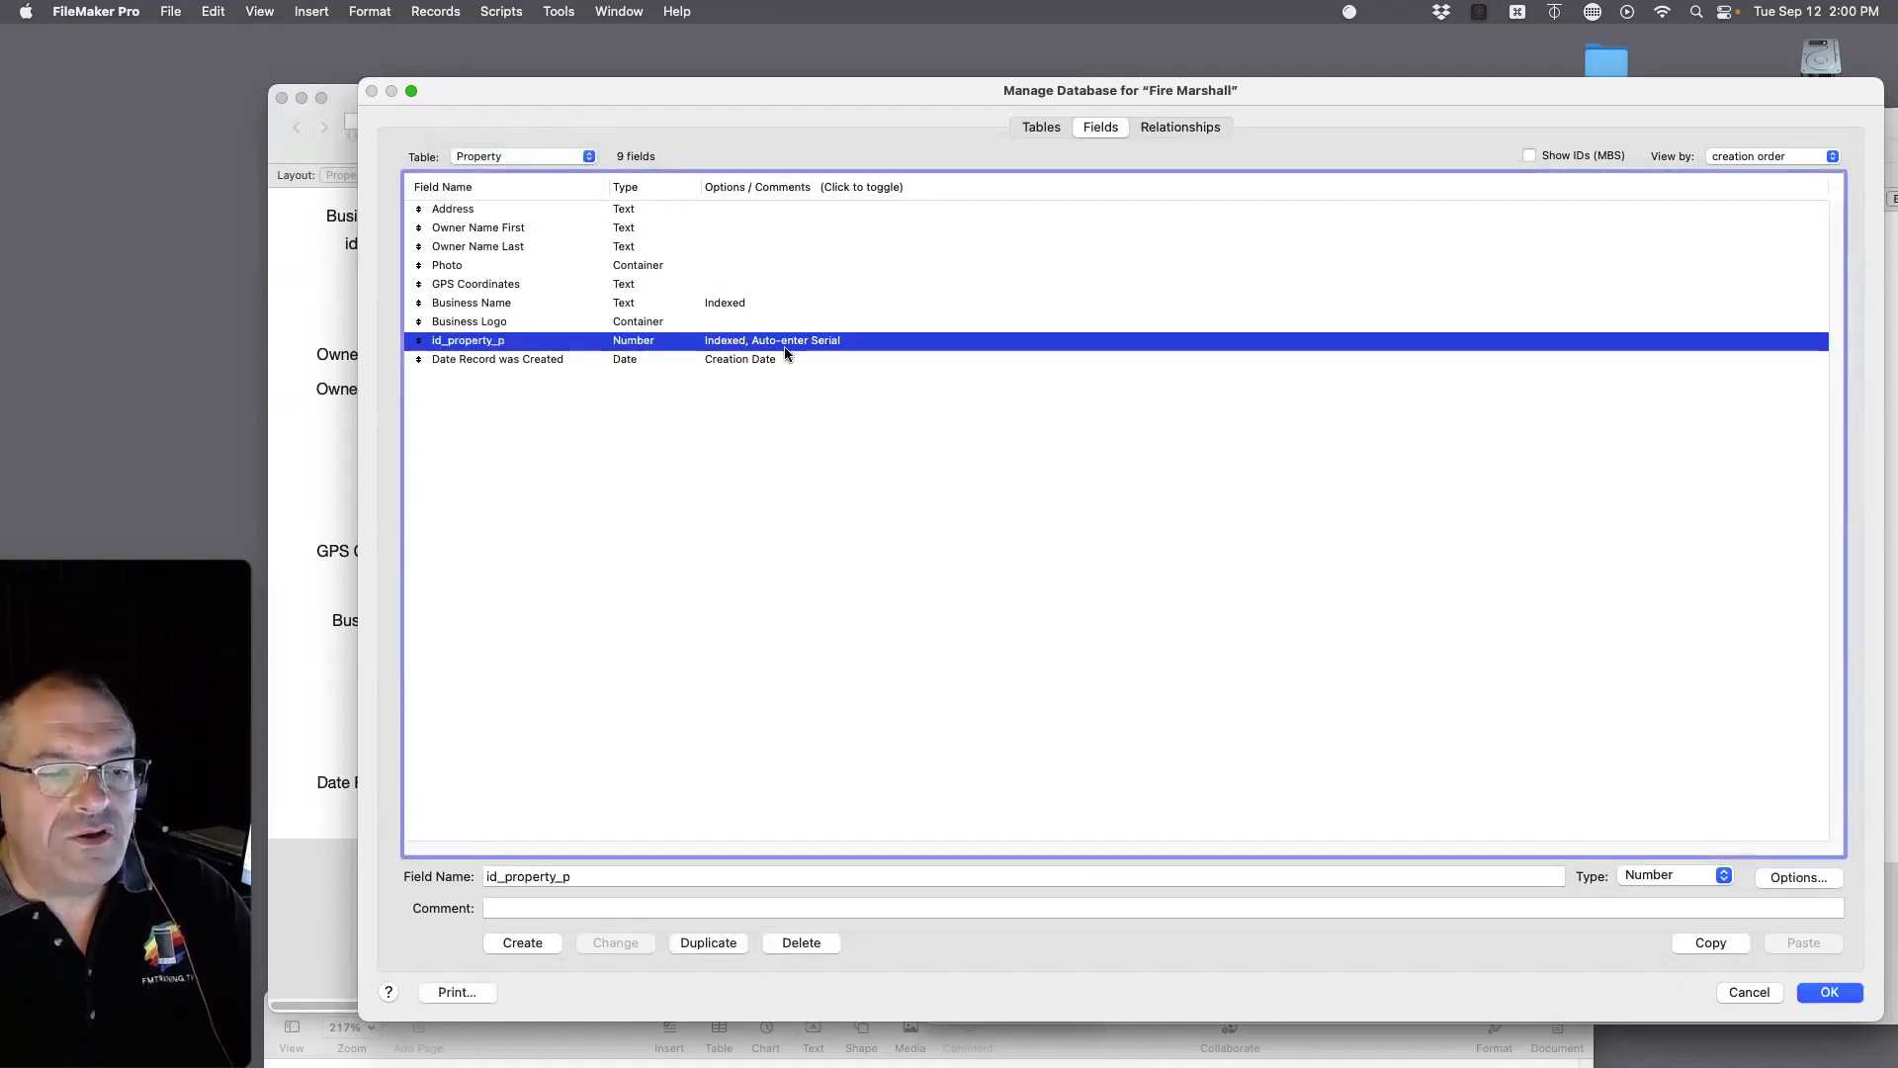
Step: Check id_property_p's auto-enter serial number (next value 103), then close Manage Database
left_click(1799, 877)
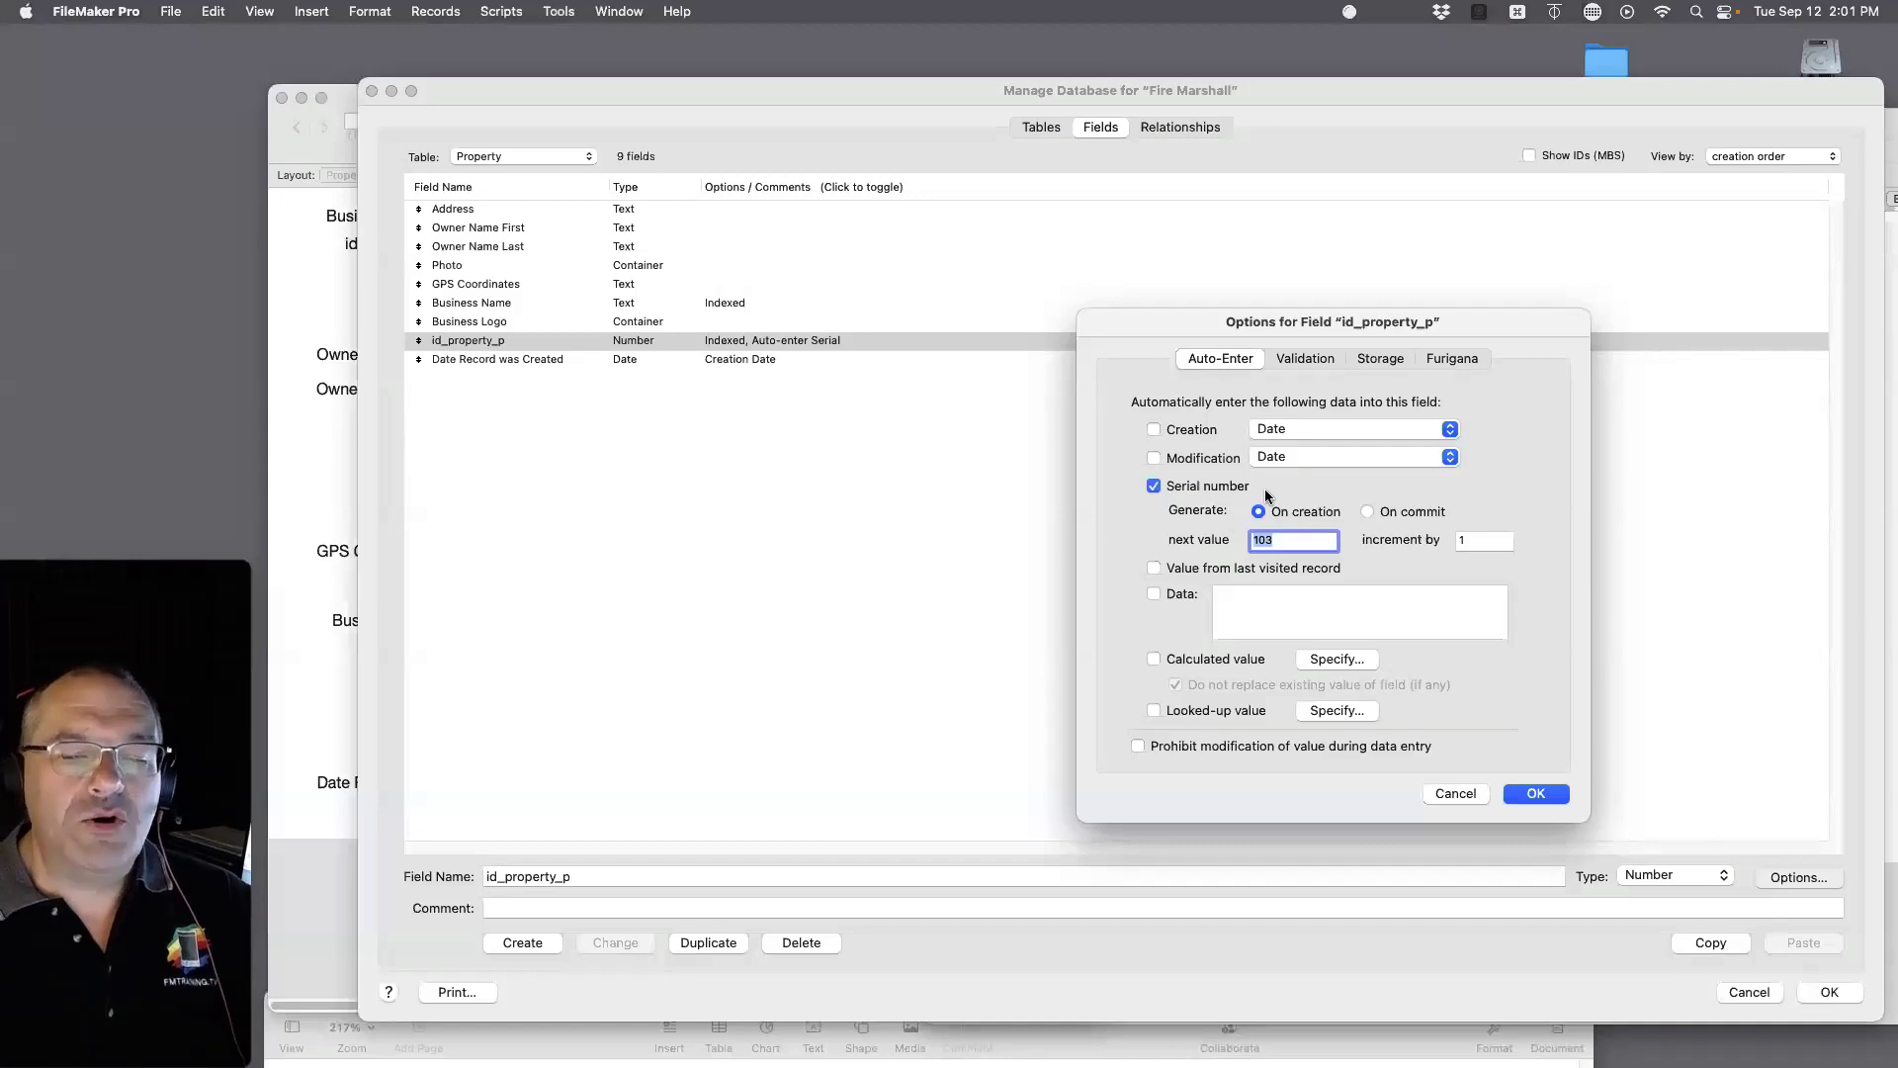
left_click(1535, 796)
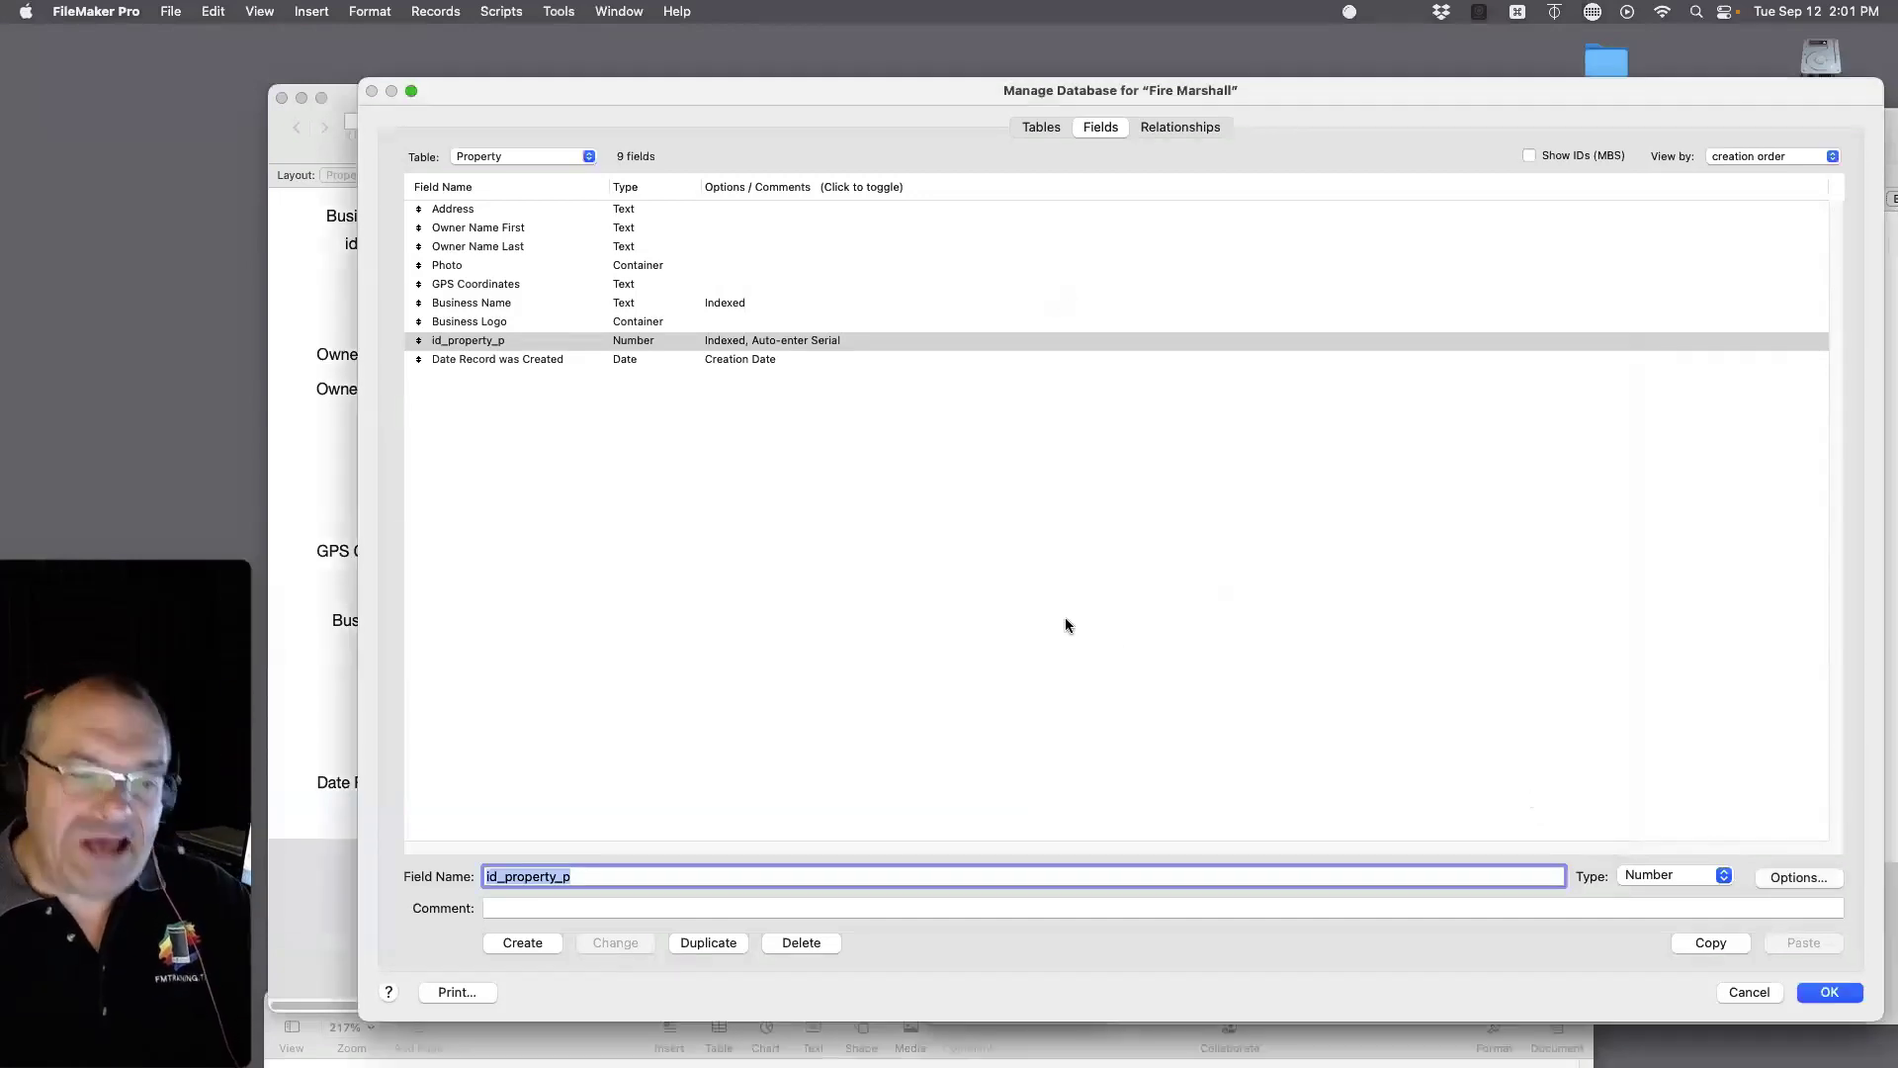
left_click(1829, 993)
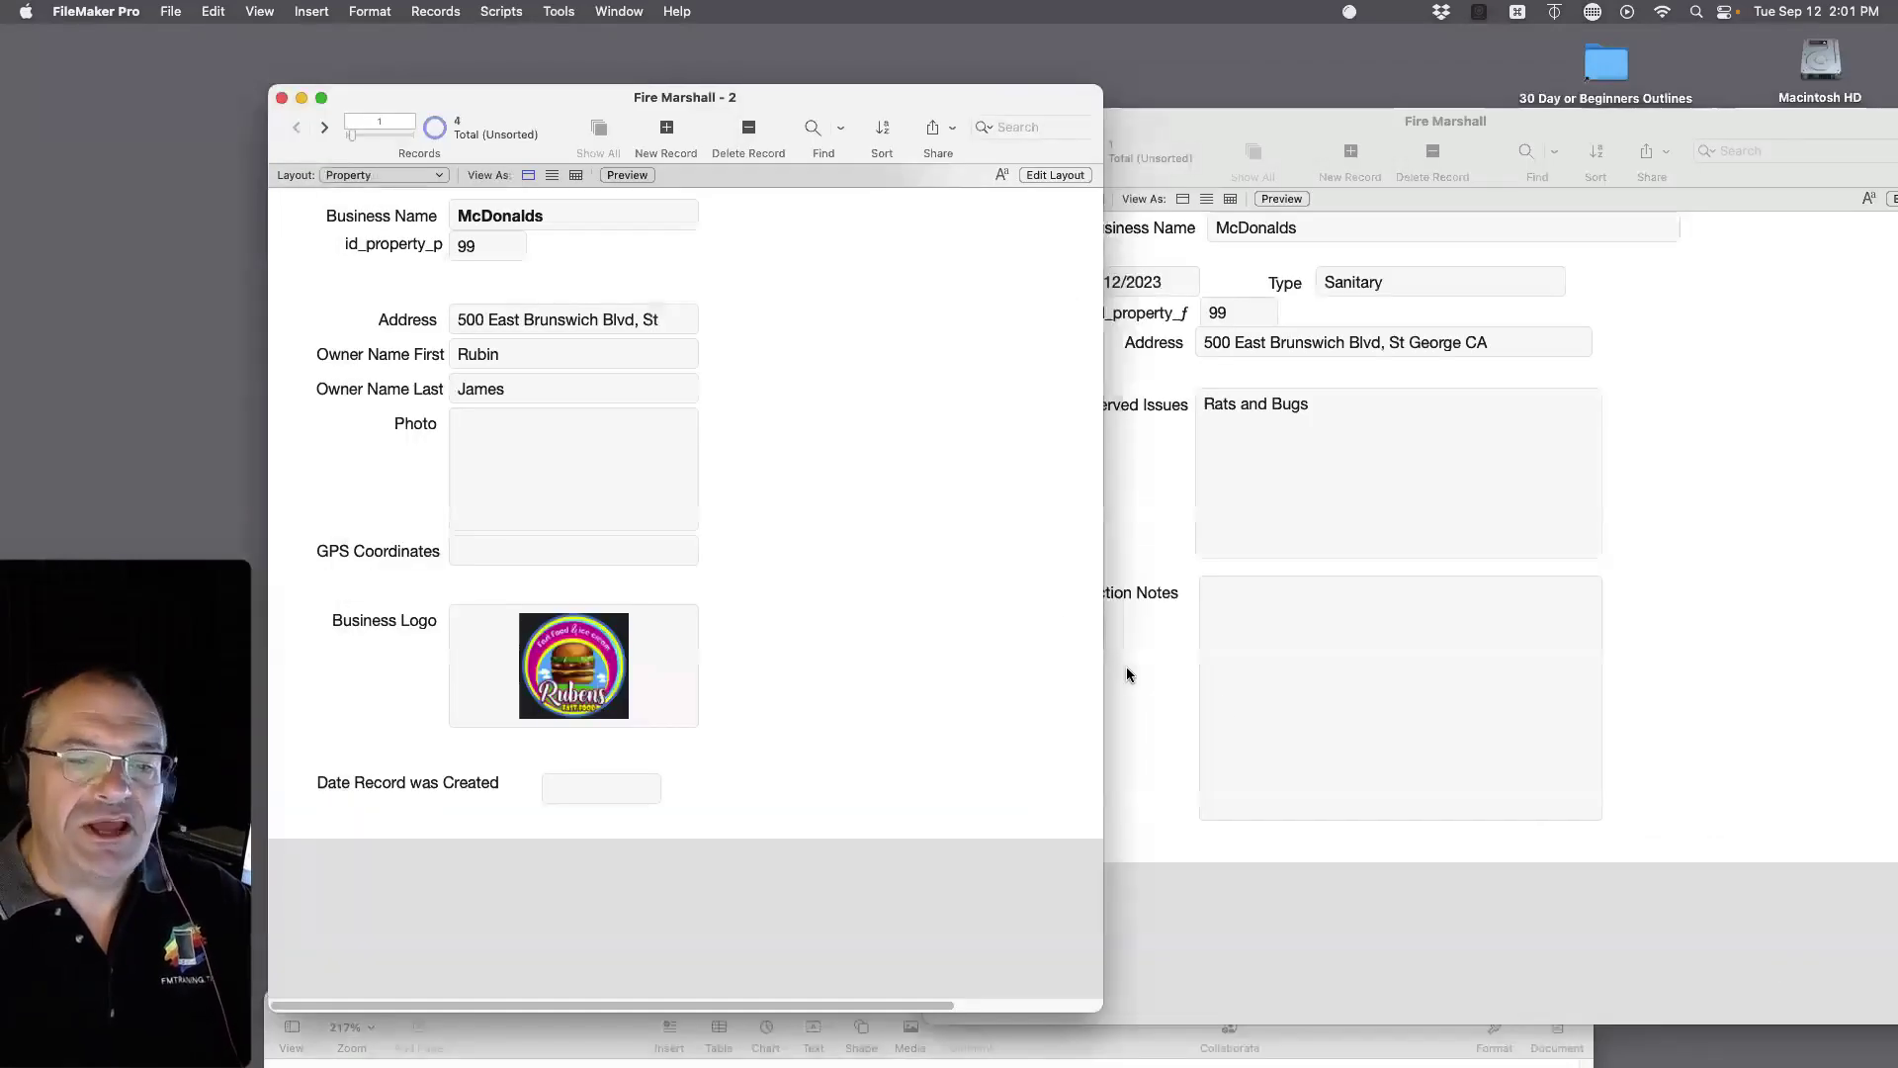